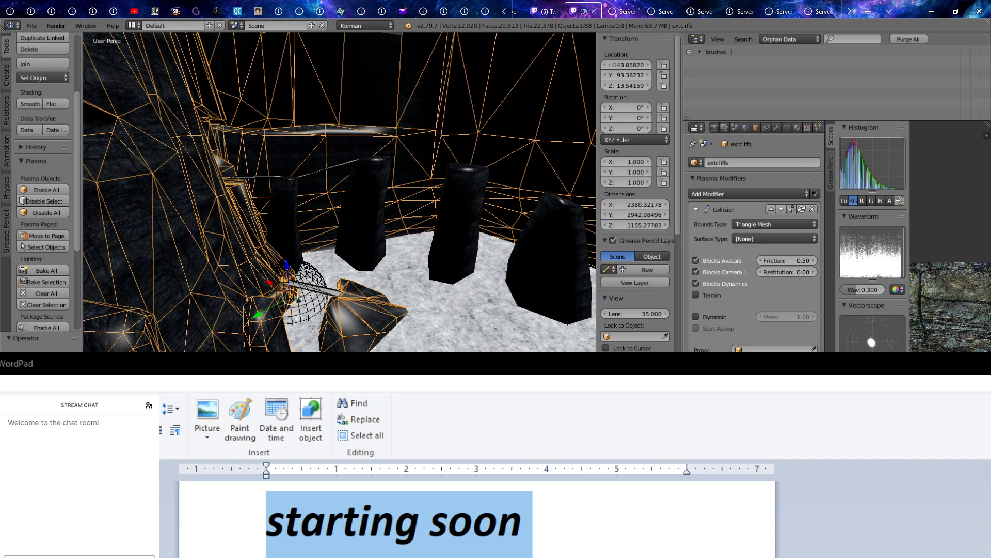
key("alt+Tab")
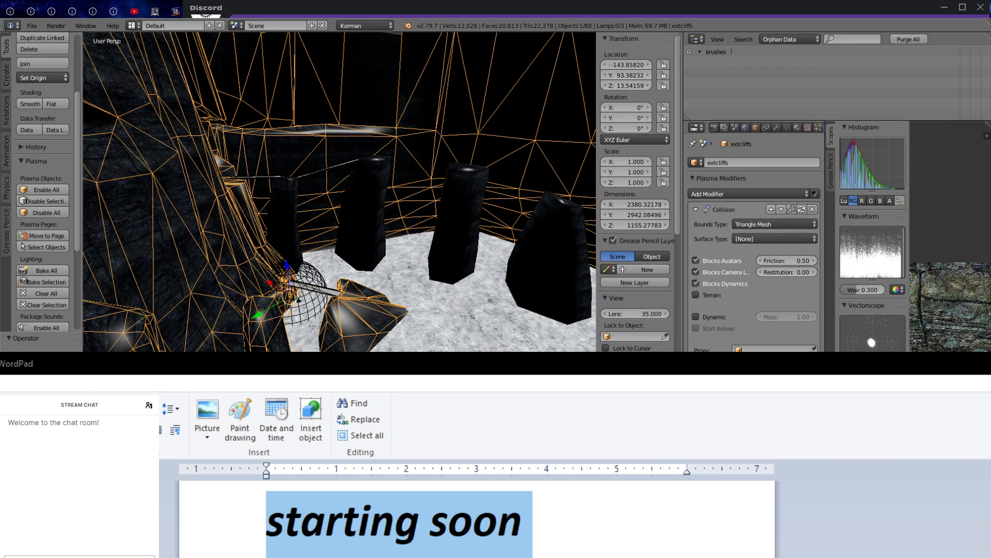
key("alt+Tab")
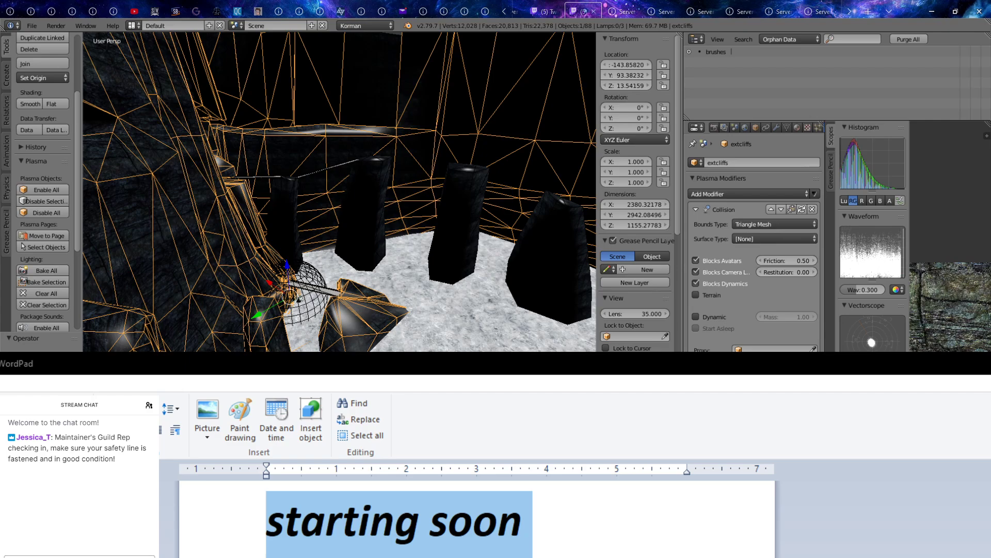
Replace the "starting soon" text in the WordPad document with "can u hear me?".
left_click_drag(607, 555, 346, 482)
type("xc")
key("BackSpace")
key("BackSpace")
type("can u hear me?")
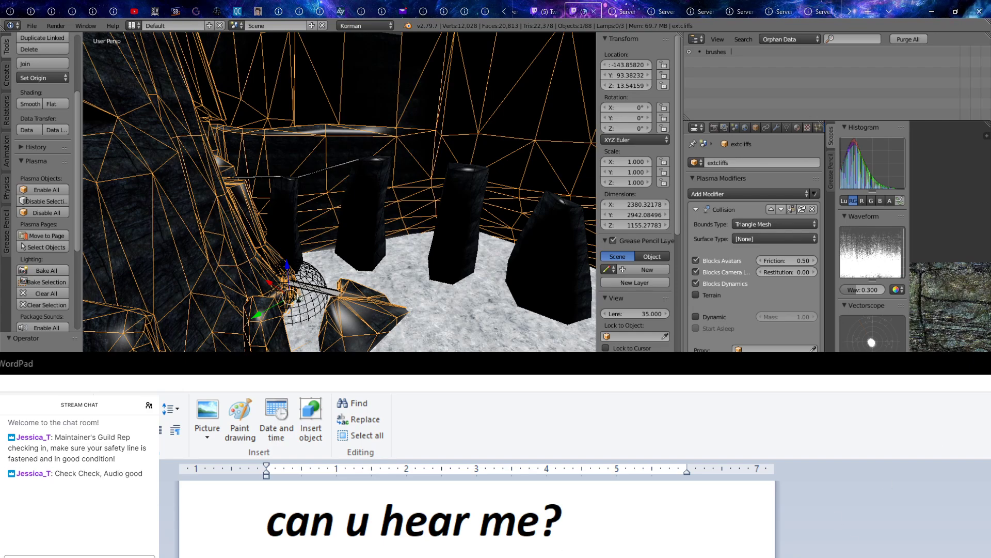
Switch to Blender with the Touchstone624.blend scene.
key("alt+Tab")
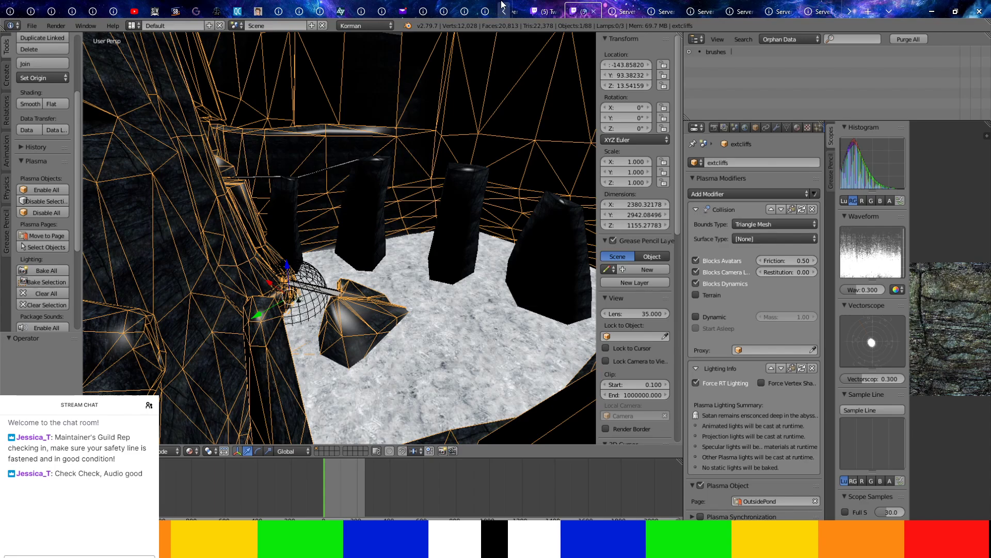
left_click(553, 5)
left_click(584, 5)
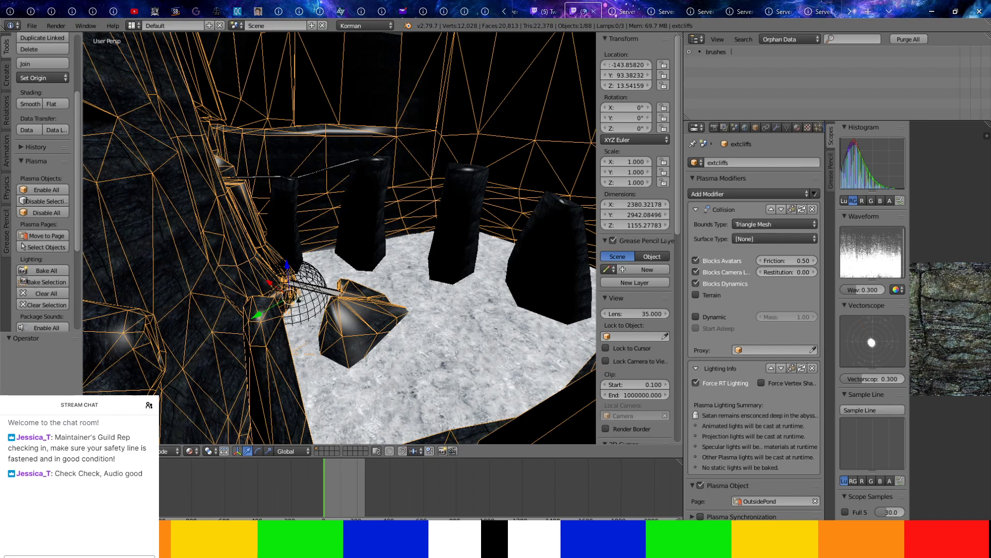
key("alt+Tab")
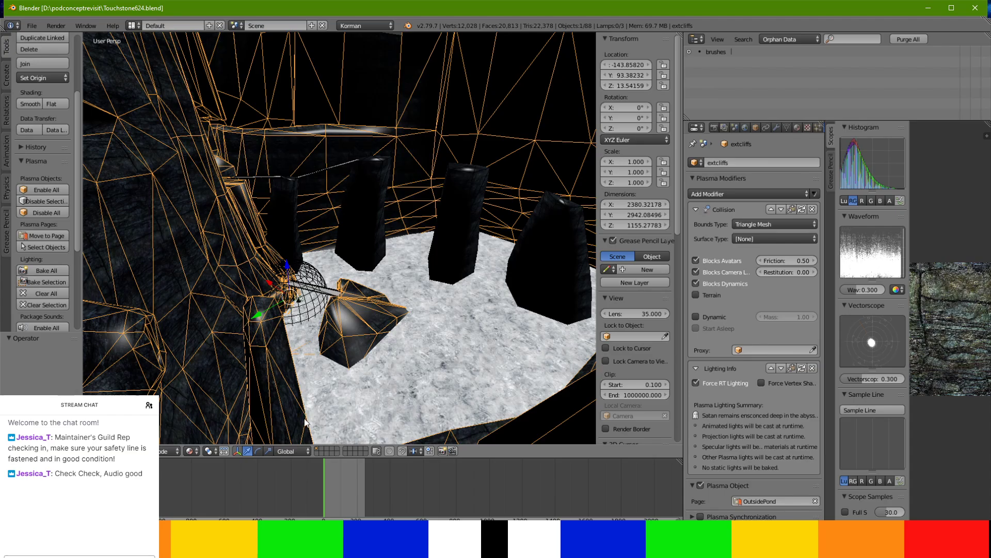
Select the bridge's three parts together, including its railing and floor grate, and check the selection in isolation.
middle_click_drag(355, 283, 434, 143)
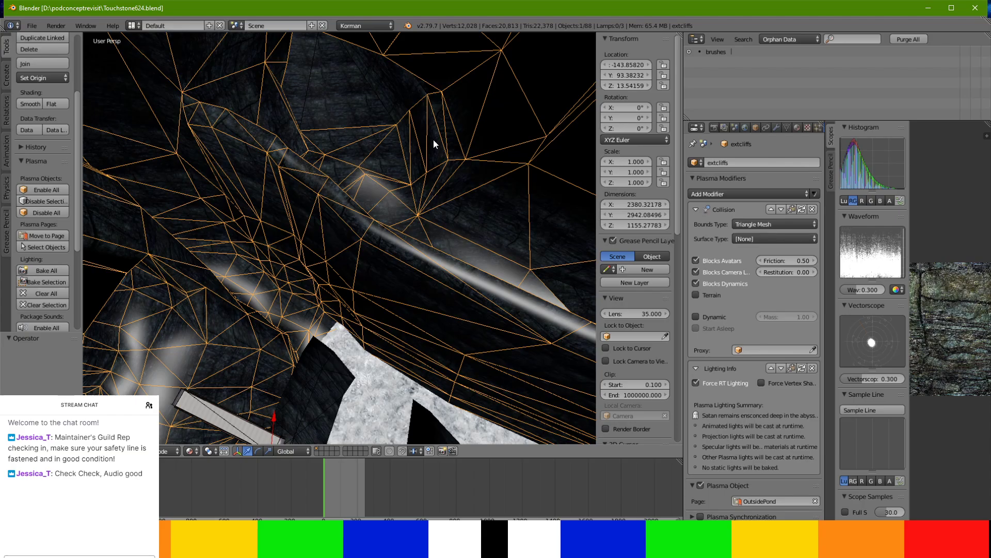
middle_click_drag(434, 144, 364, 208)
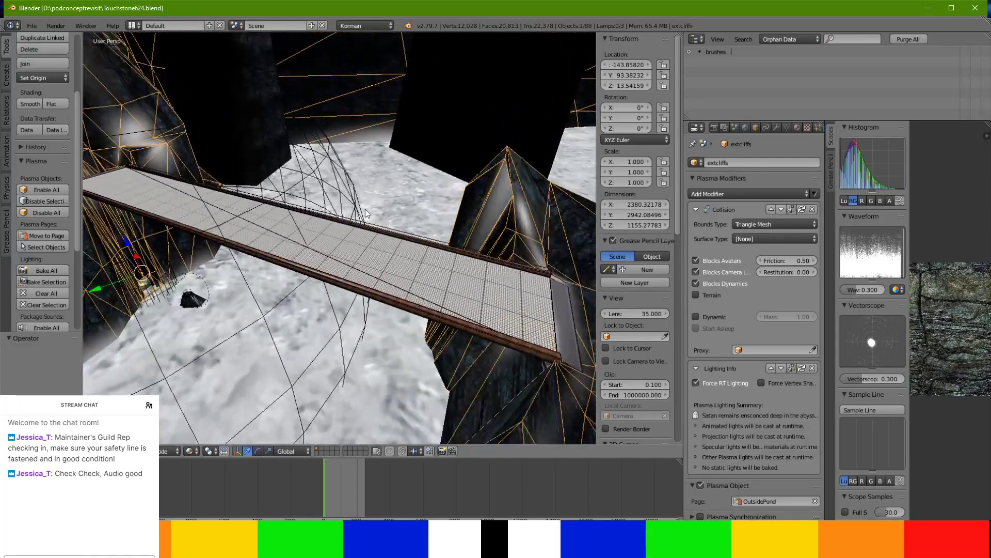
right_click(374, 227)
right_click(372, 228, "shift")
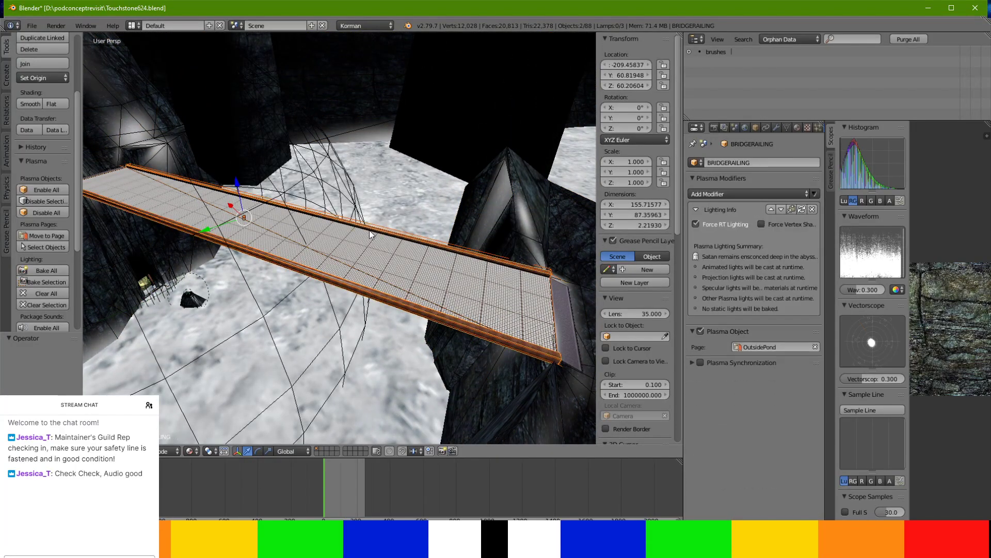
key("KP_Divide")
middle_click_drag(405, 288, 333, 278)
key("KP_Divide")
right_click(365, 252, "shift")
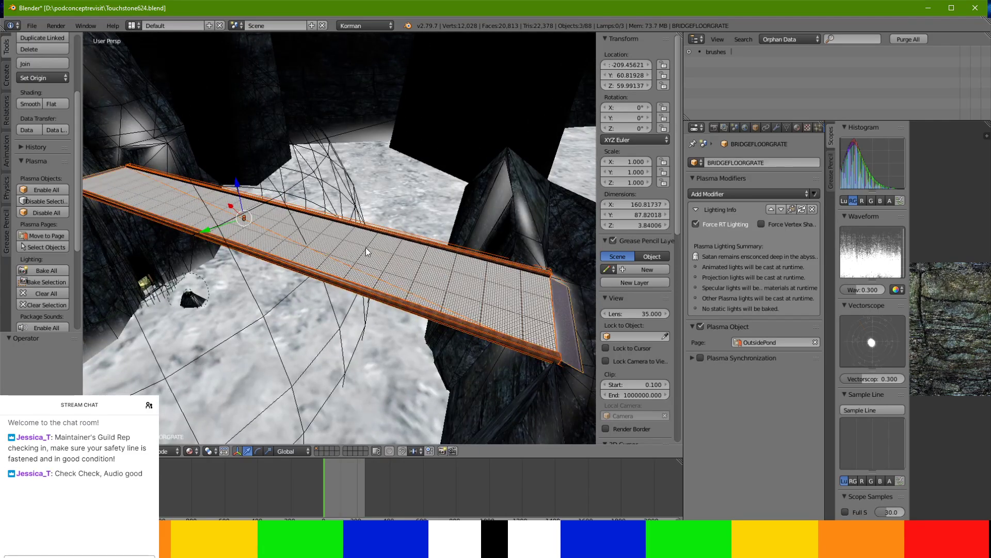
key("KP_Divide")
middle_click_drag(472, 311, 506, 342)
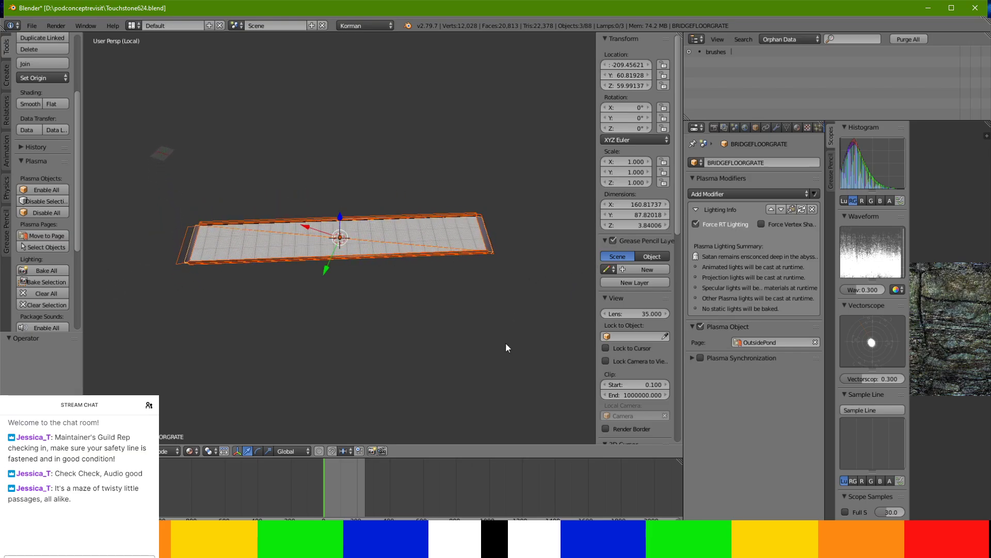
key("KP_Divide")
middle_click_drag(497, 262, 447, 265)
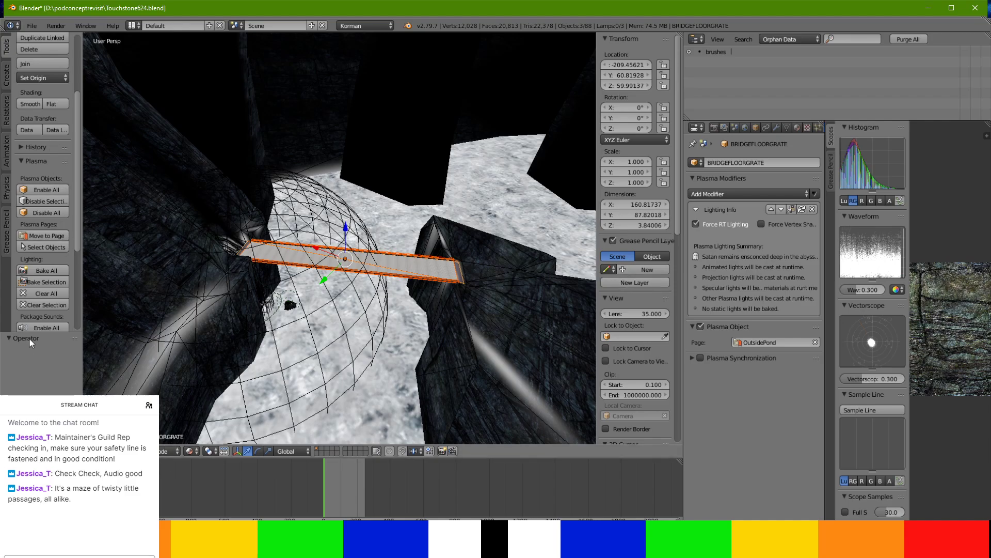
Duplicate the selected bridge and place the copy up among the tall rock pillars, at about X -336, Y -293, Z 380.
scroll(41, 243, "up", 5)
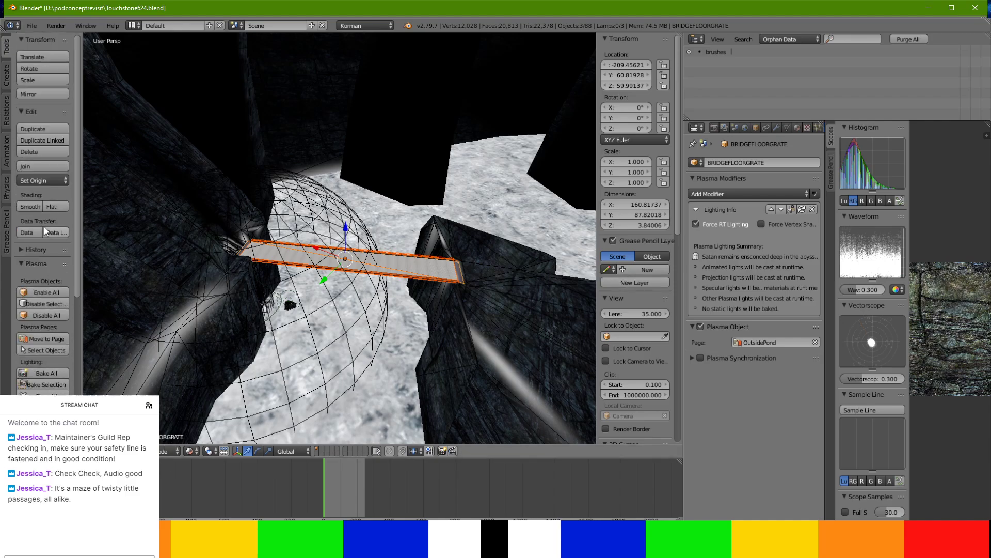
left_click(43, 128)
left_click(149, 39)
scroll(368, 160, "down", 9)
middle_click_drag(371, 189, 345, 206)
scroll(343, 205, "up", 5)
left_click_drag(255, 291, 268, 254)
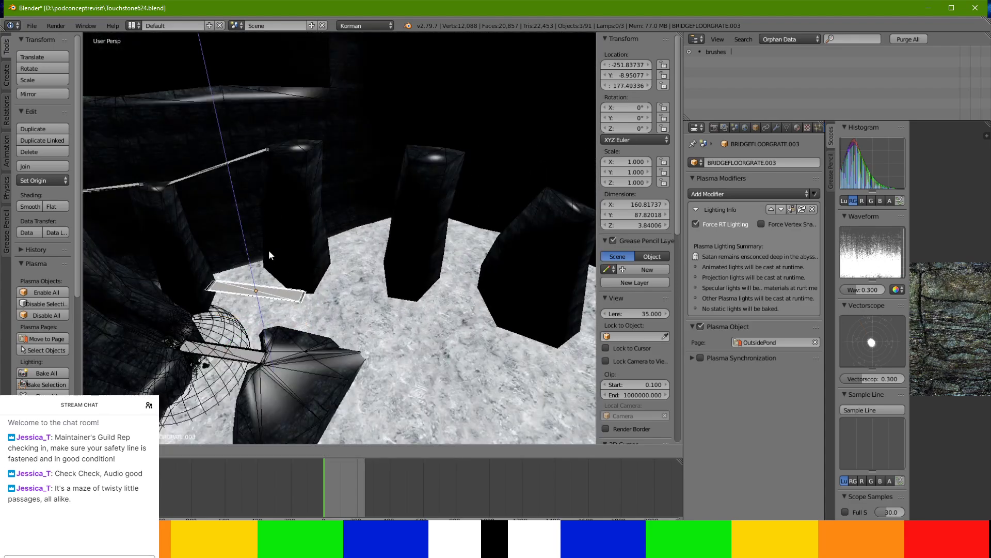
left_click(281, 202)
left_click_drag(225, 220, 348, 144)
left_click_drag(416, 154, 417, 111)
left_click_drag(380, 139, 383, 140)
left_click(353, 147)
Rotate the copied bridge about Z to about -19.4° and stretch it along X to a scale of about 1.16.
mouse_move(354, 147)
middle_mouse_down()
mouse_move(355, 185)
mouse_move(352, 120)
mouse_move(376, 180)
mouse_move(361, 142)
middle_mouse_up()
scroll(353, 121, "up", 3)
key("r")
key("z")
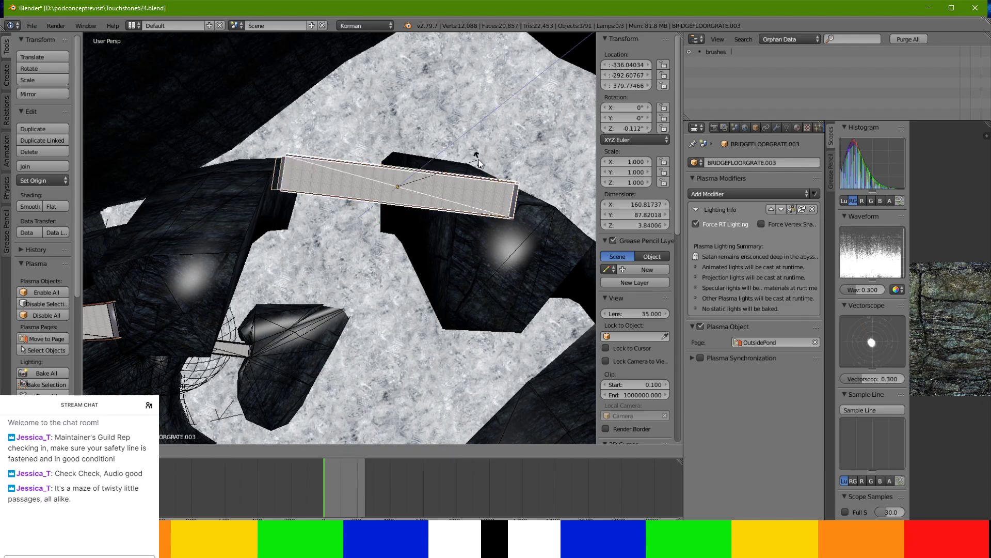
left_click(483, 189)
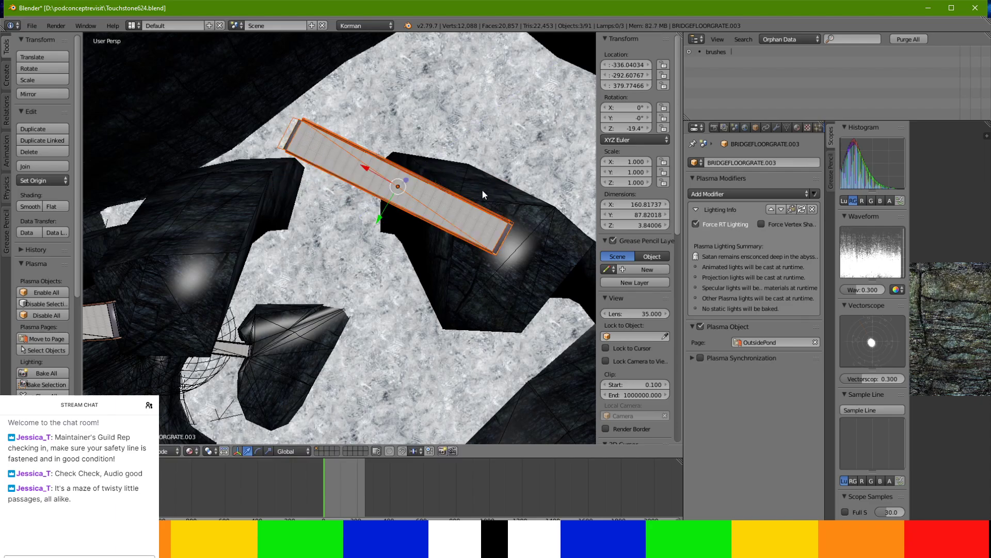
key("s")
key("x")
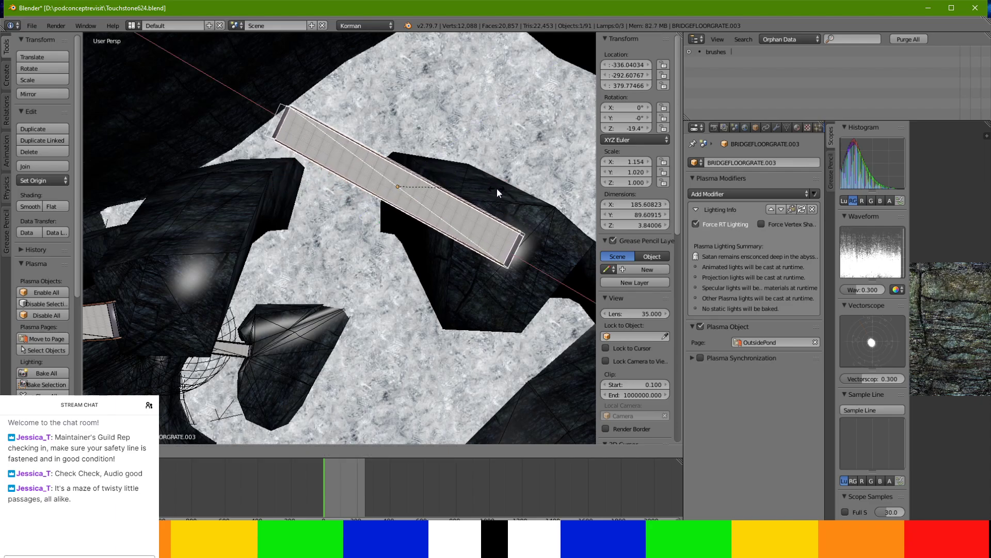
left_click(498, 188)
Turn the copied bridge about Z to about 7.56° and move it along Y to about -224.
mouse_move(498, 187)
middle_mouse_down()
mouse_move(503, 170)
mouse_move(500, 183)
middle_mouse_up()
key("r")
key("z")
left_click(493, 133)
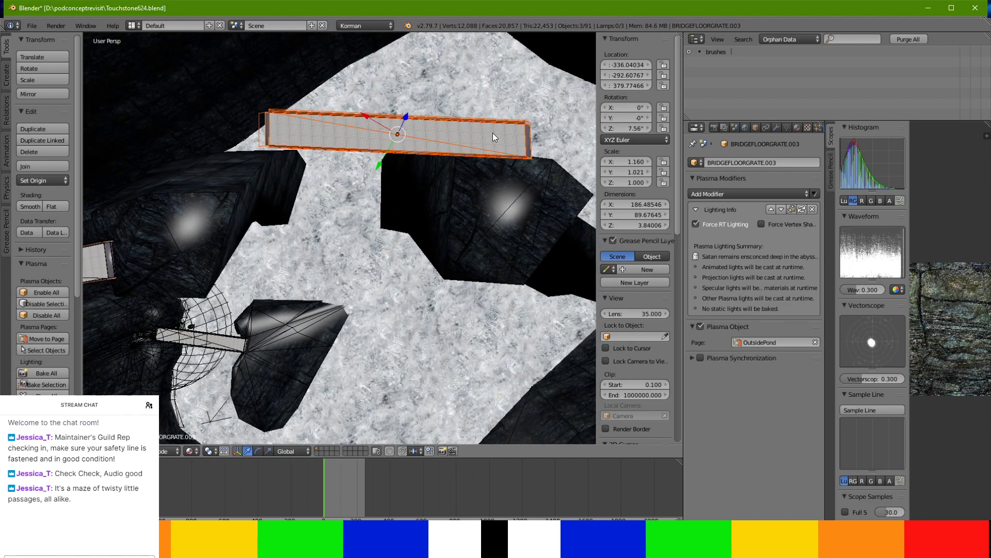
key("g")
key("y")
left_click(340, 242)
Rotate the copied bridge about Z in stages to about -20°.
middle_click_drag(340, 241, 361, 268)
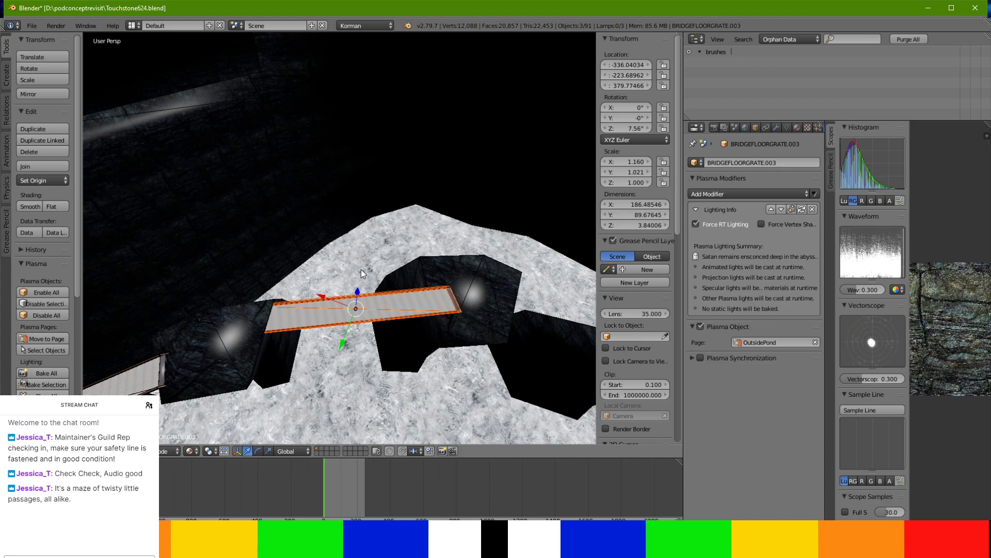
key("r")
key("z")
left_click(362, 269)
key("r")
key("z")
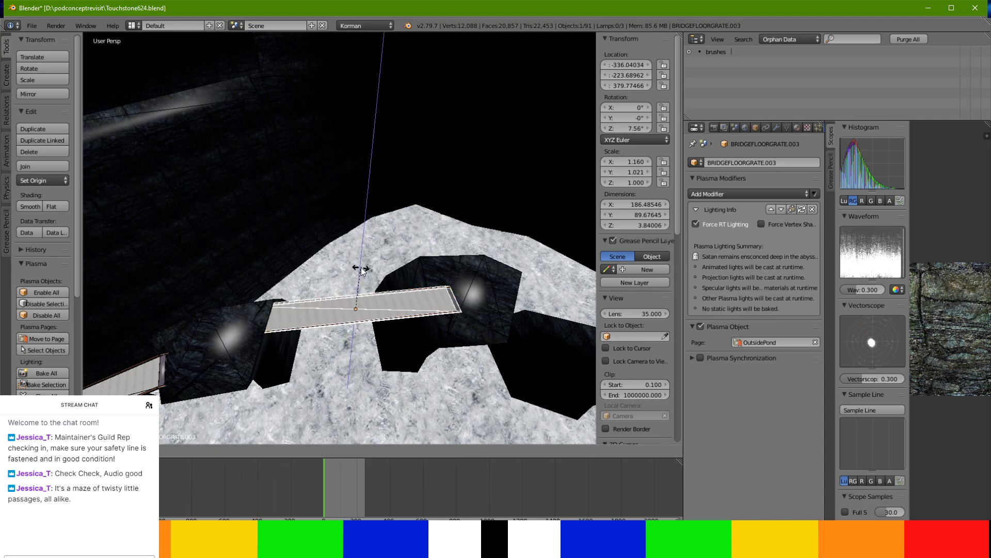
left_click(368, 287)
middle_click_drag(368, 286, 374, 305)
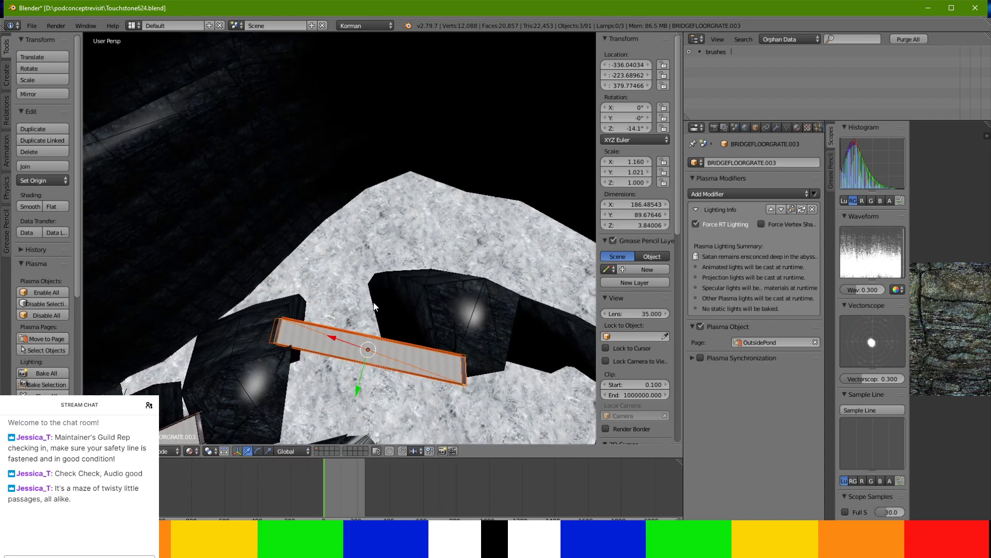
key("r")
key("z")
left_click(377, 306)
Tilt the copied bridge about Y to about -4.28° so it slopes between the two pillar tops.
middle_click_drag(377, 305, 373, 254)
key("r")
key("y")
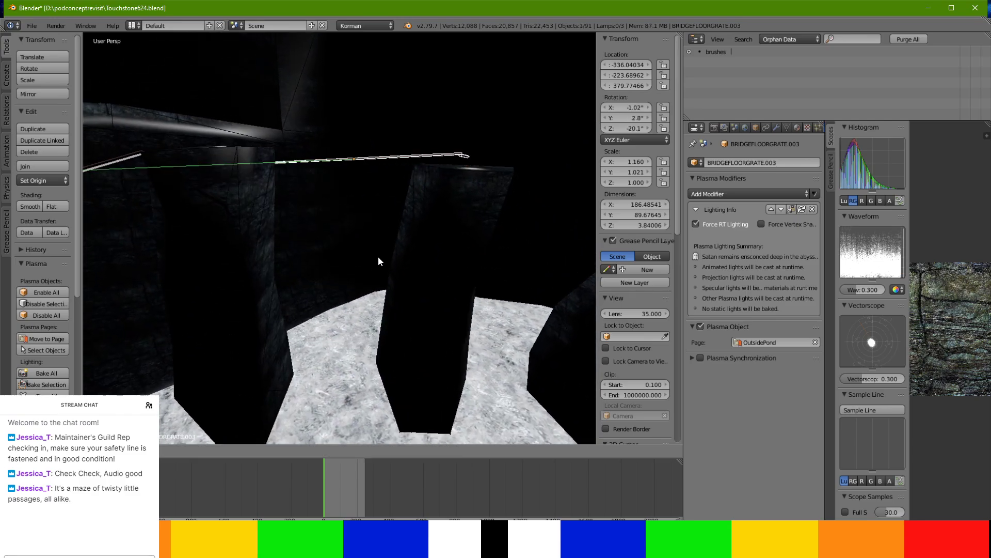
left_click(364, 245)
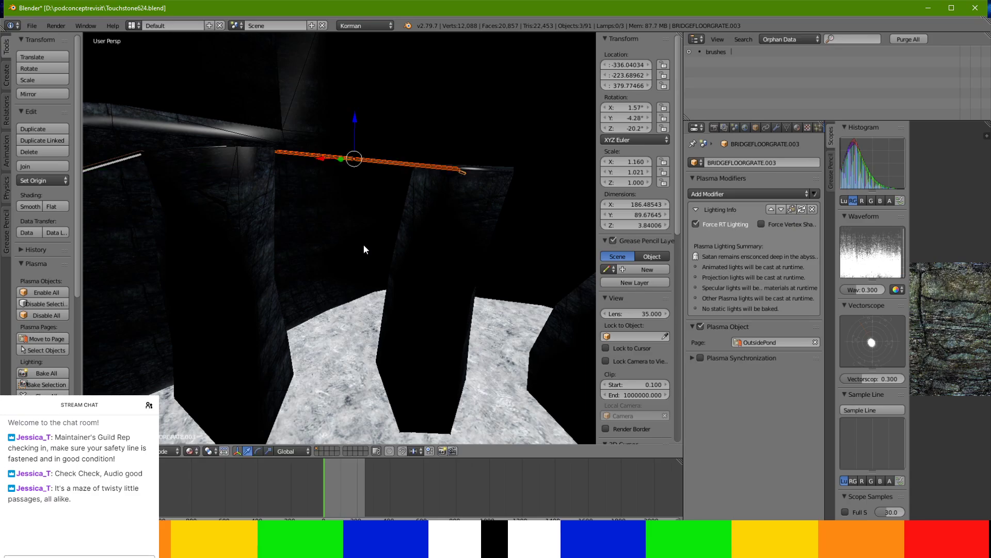
Turn the copied bridge about Z to about 12.4° and raise it to a height of about Z 384.3.
middle_click_drag(360, 236, 352, 268)
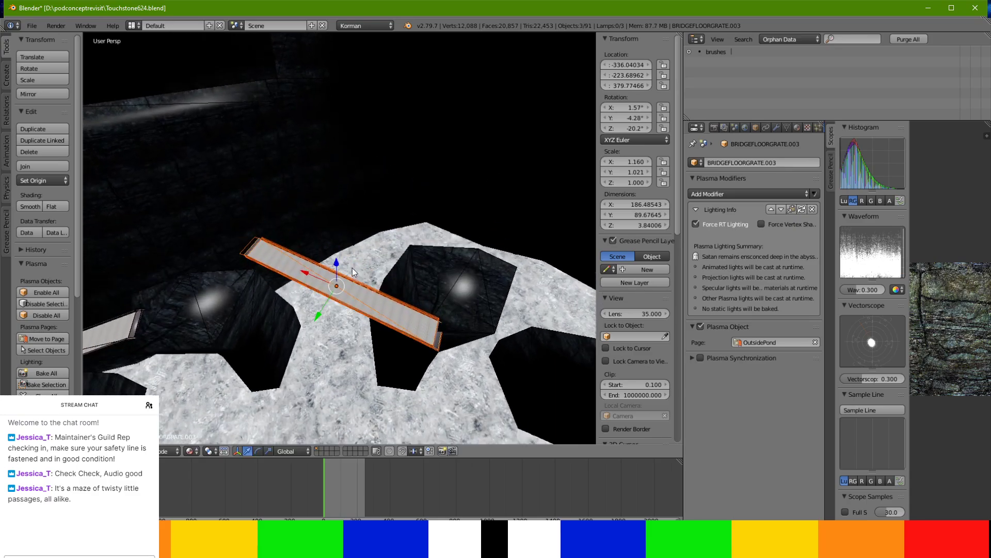
key("r")
key("z")
left_click(345, 234)
middle_click_drag(351, 255, 369, 239)
scroll(340, 230, "up", 1)
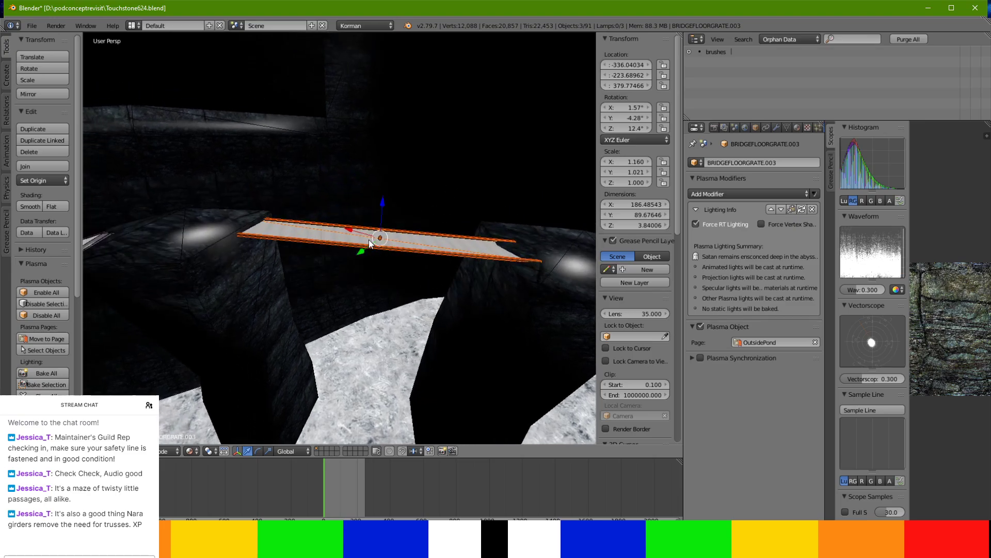
left_click_drag(381, 207, 379, 198)
middle_click_drag(380, 198, 331, 164)
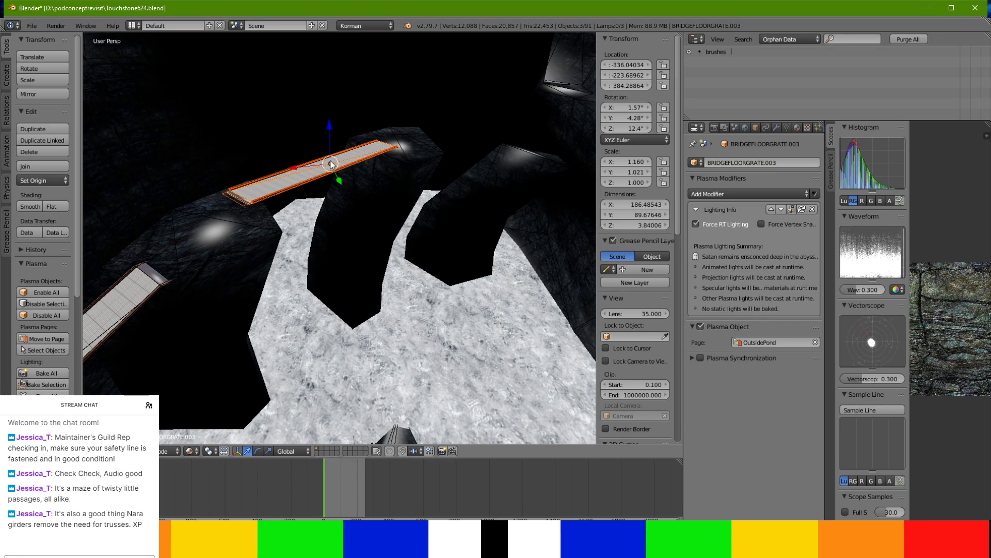
key("alt+Tab")
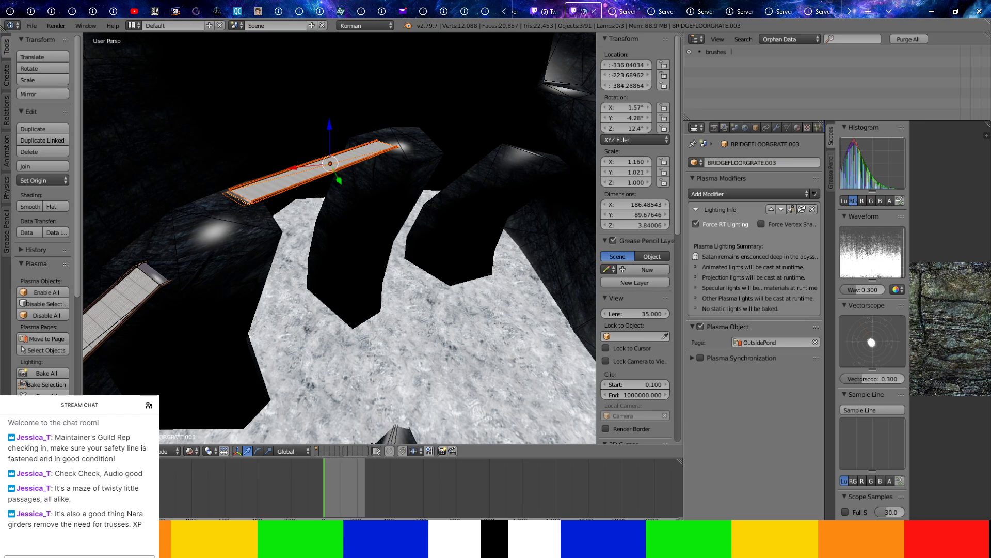
key("alt+Tab")
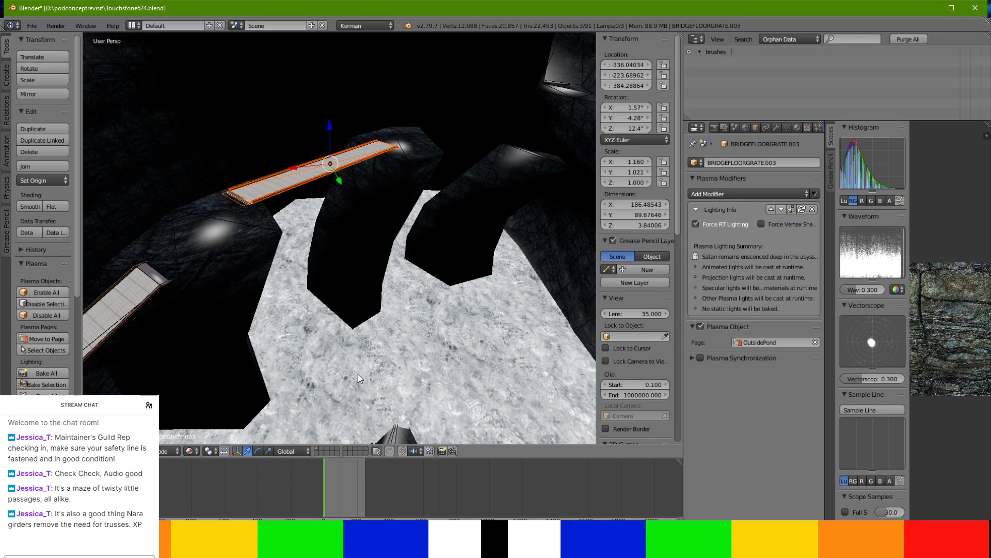
Scale the copied bridge down uniformly to an X scale of about 1.018 and rotate it about Z to about -0.8°.
middle_click_drag(354, 333, 399, 335)
scroll(343, 295, "up", 2)
middle_click_drag(379, 338, 493, 301)
key("s")
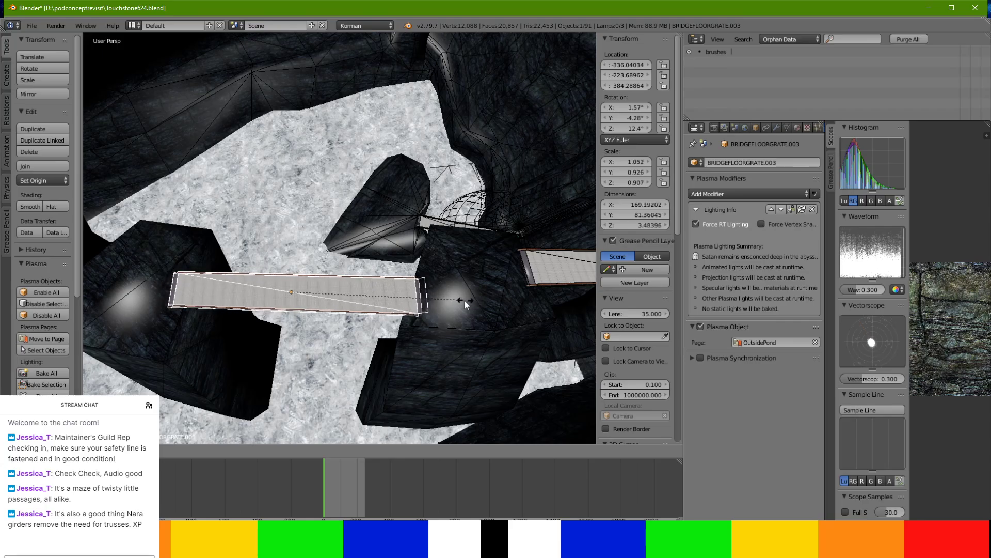
left_click(459, 299)
middle_click_drag(459, 299, 505, 272)
key("r")
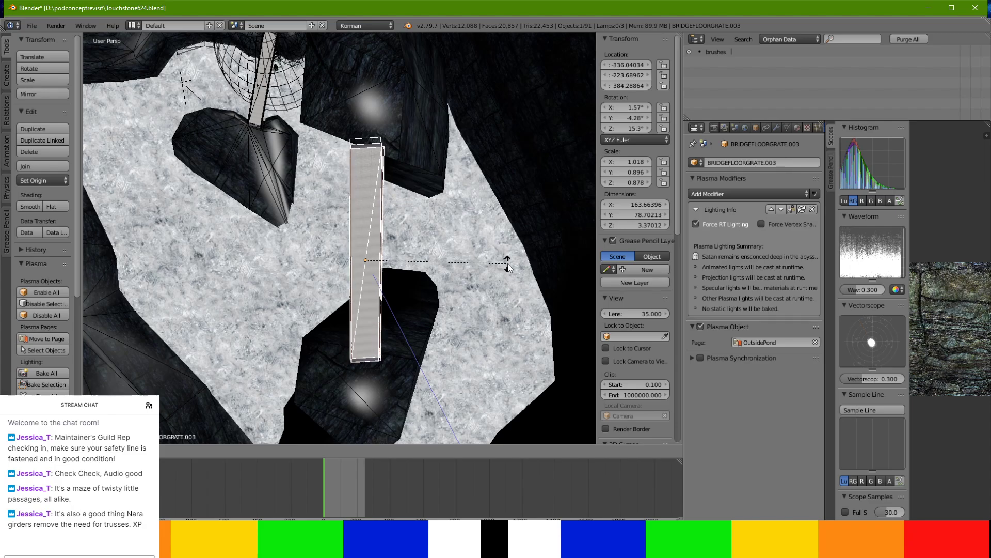
left_click(473, 292)
Tilt the copied bridge slightly to about X 1.72° and Y -4.83°, and apply its rotation and scale.
middle_click_drag(472, 287, 383, 219)
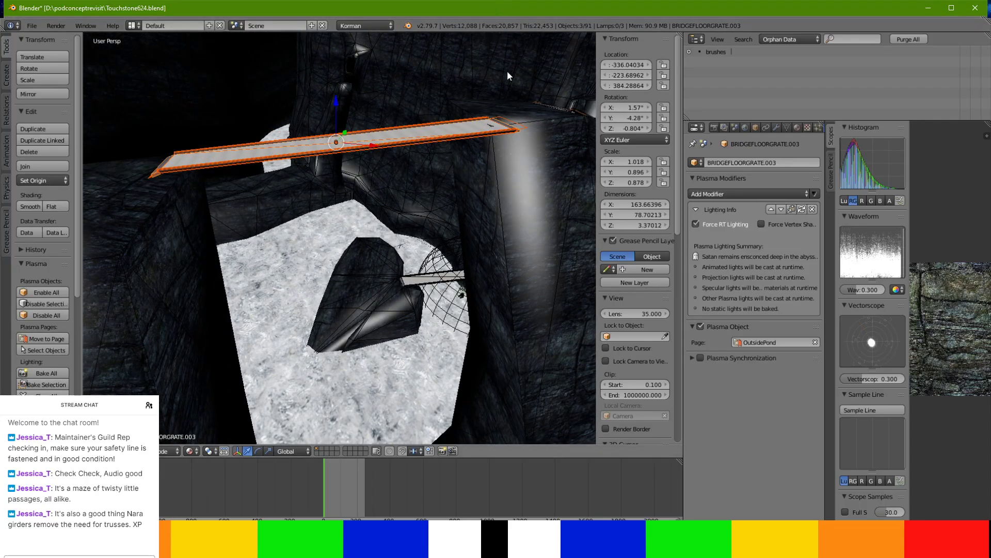
key("r")
left_click(510, 85)
middle_click_drag(510, 86, 290, 287)
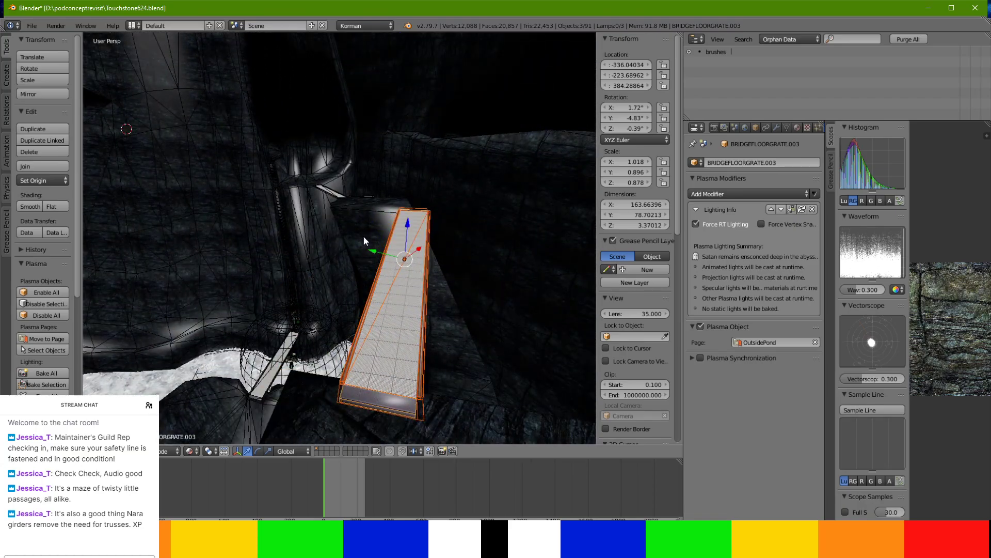
key("ctrl+a")
left_click(354, 268)
Rotate the copied bridge about Z to about 7.86° to line it up with both pillars.
middle_click_drag(358, 259, 348, 286)
key("r")
key("z")
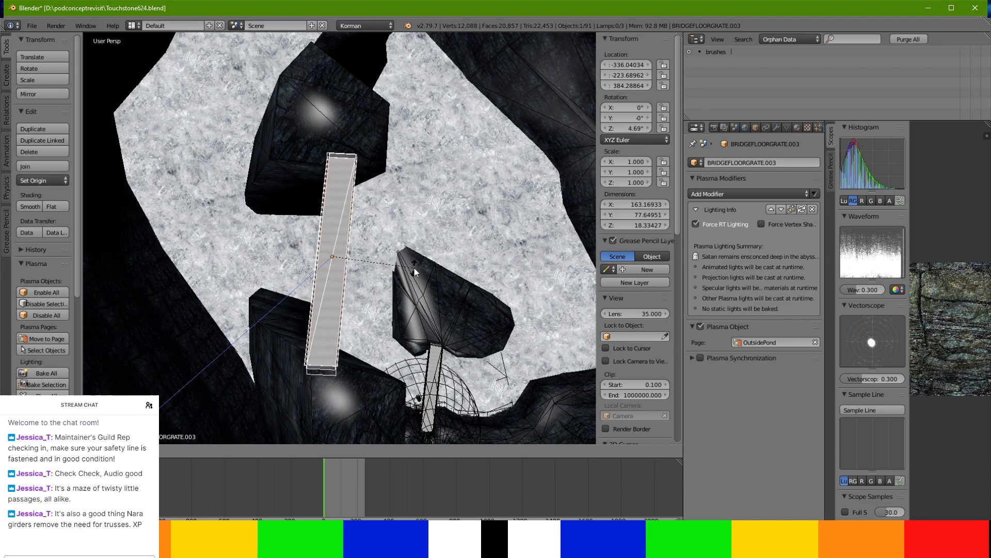
left_click(416, 265)
middle_click_drag(416, 264, 416, 163)
key("r")
key("z")
left_click(418, 231)
Apply the rotation and scale of the copied bridge after its turn about Z.
scroll(416, 157, "up", 1)
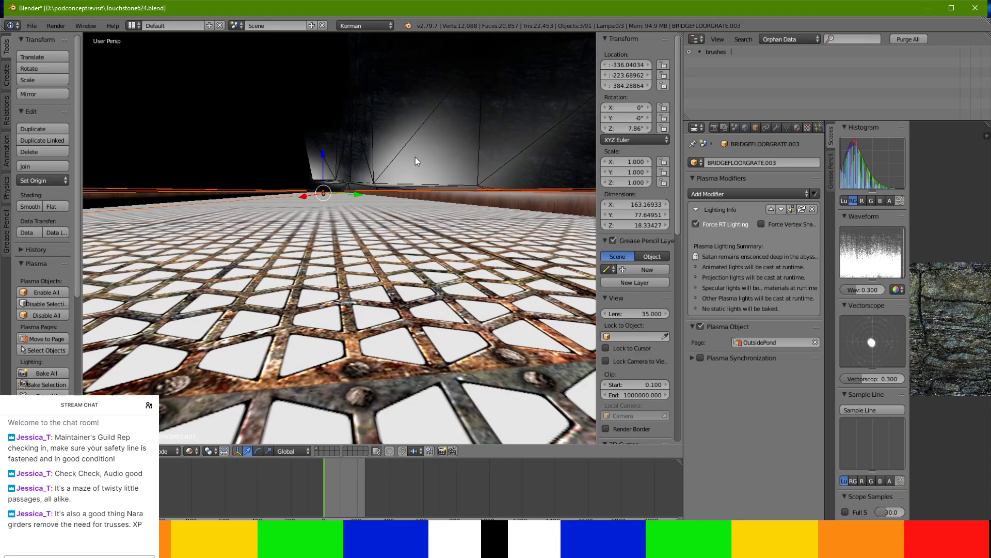
scroll(402, 159, "down", 1)
key("ctrl+a")
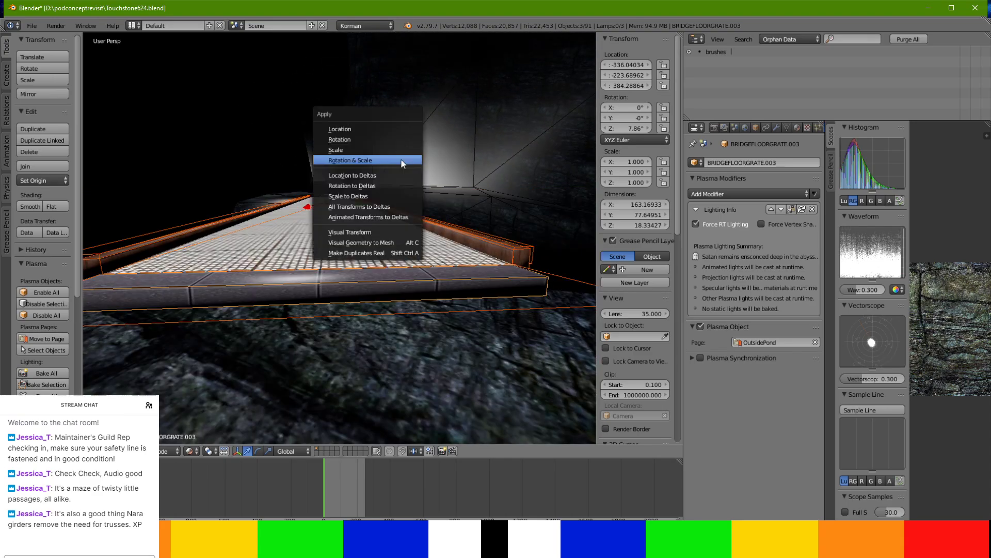
left_click(401, 159)
In the floor grate mesh, lower the outer front face of the stone end slab along Z to about 6.50.
middle_click_drag(234, 206, 198, 277)
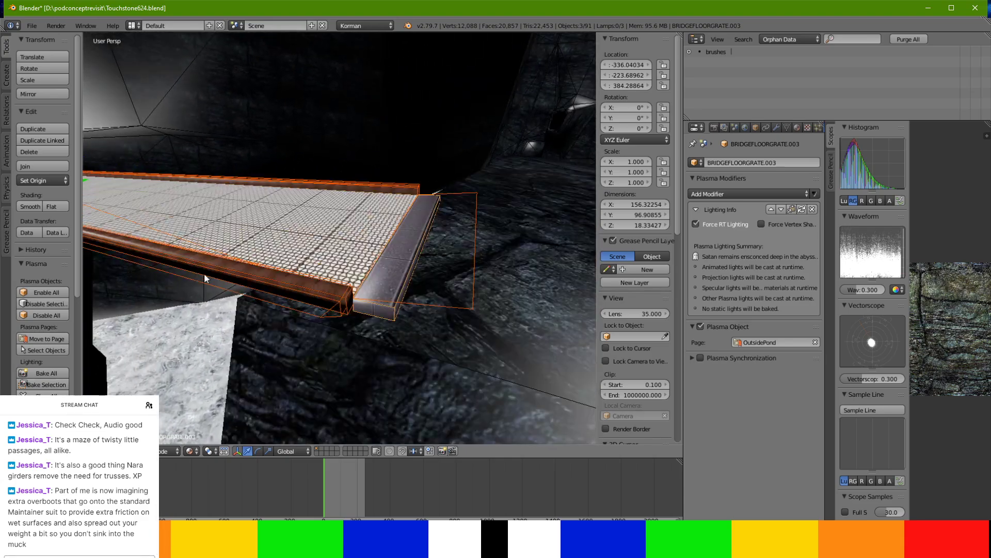
key("Tab")
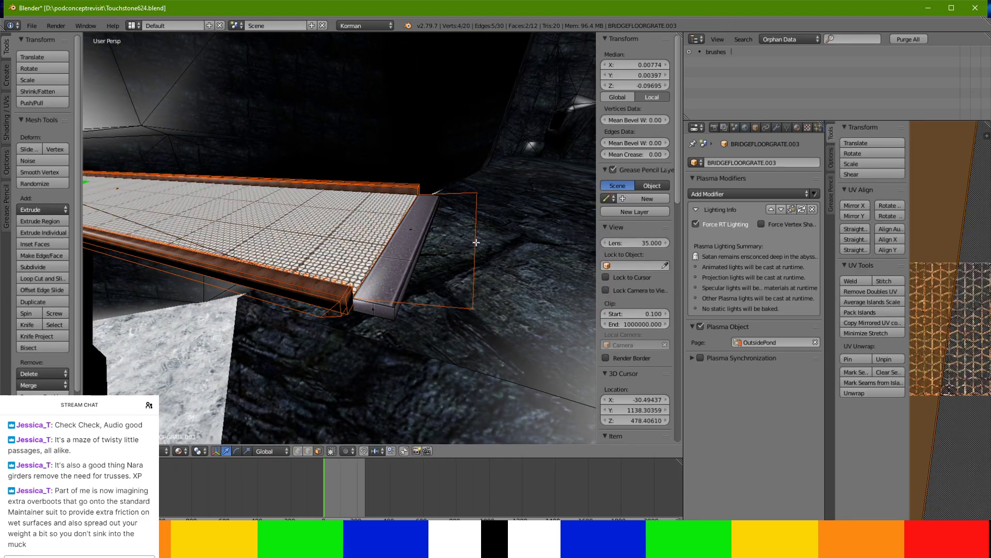
right_click(388, 309)
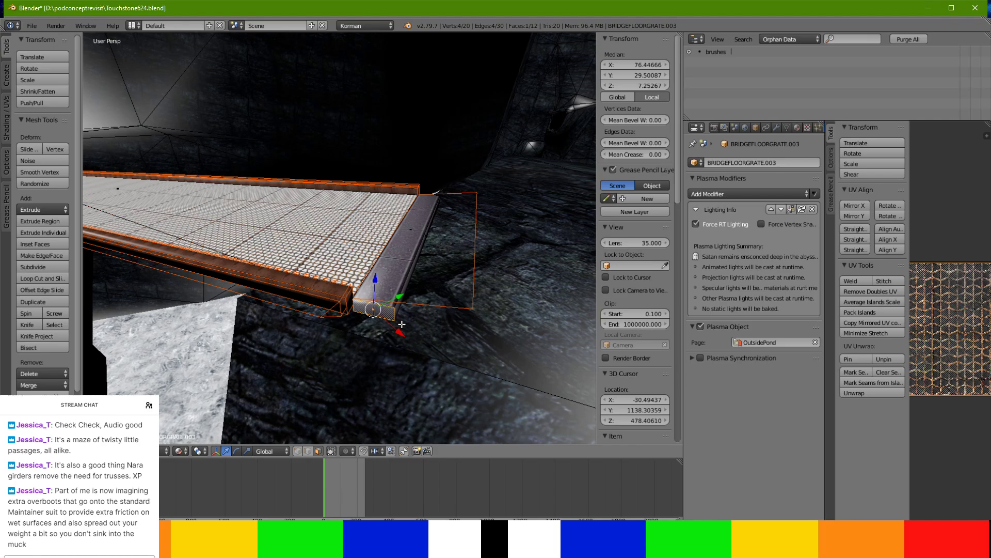
middle_click_drag(398, 312, 412, 374)
scroll(412, 375, "up", 5)
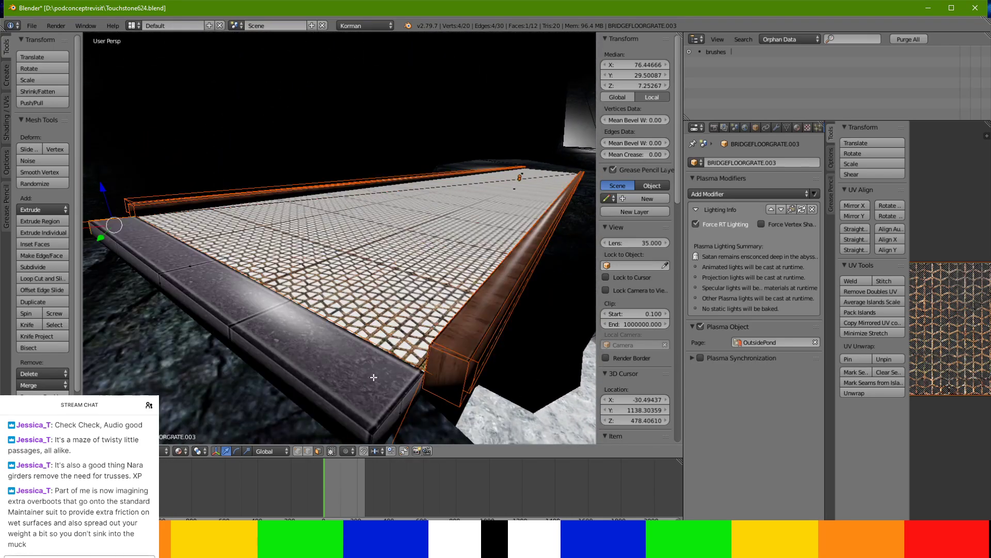
right_click(385, 416, "shift")
right_click(309, 404, "shift")
middle_click_drag(212, 345, 237, 349)
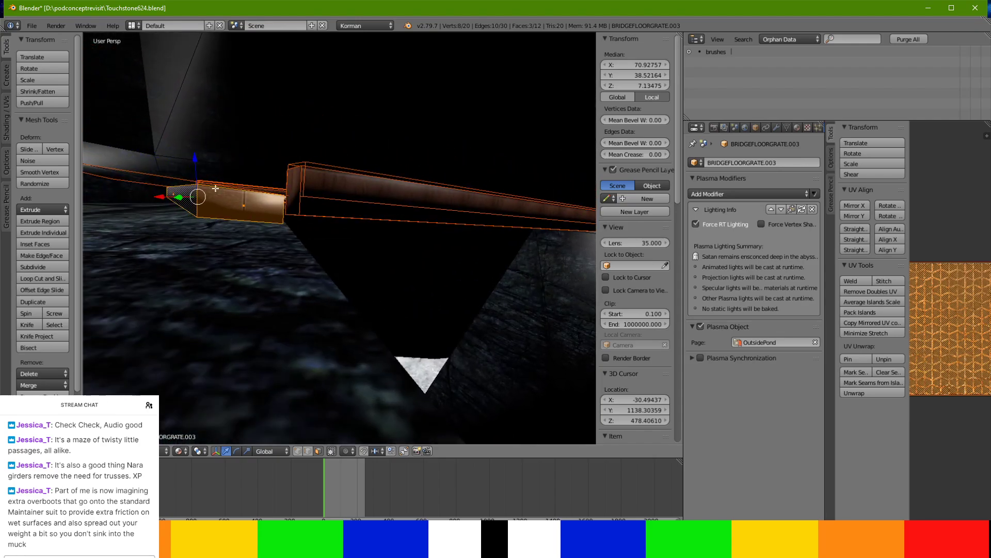
right_click(196, 184)
key("g")
key("z")
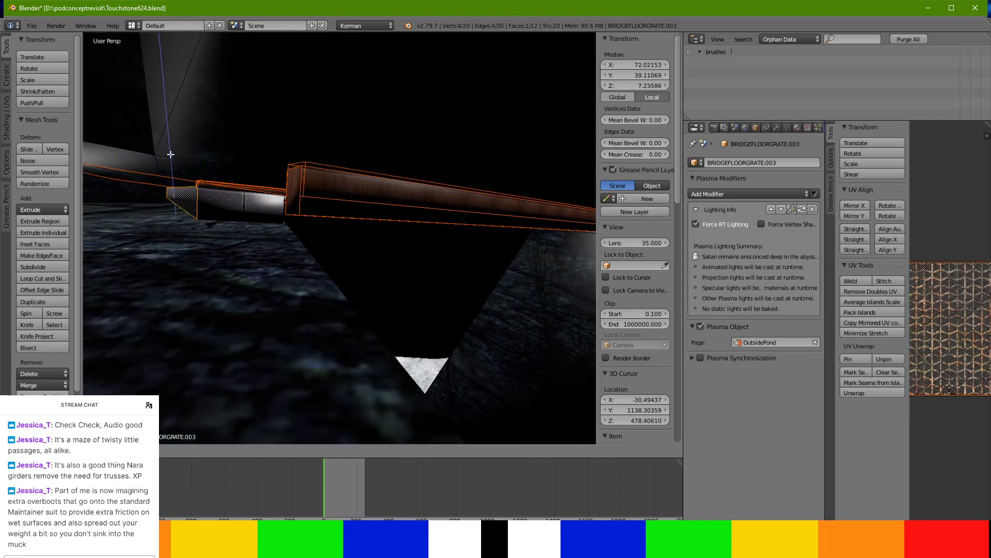
left_click(171, 167)
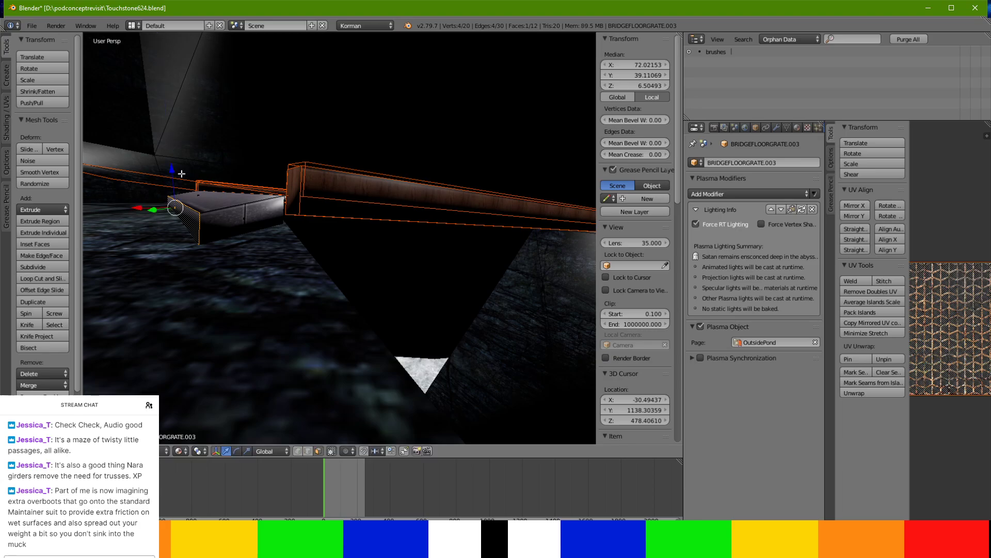
Extrude the two narrow side faces of the stone end slab outward to widen it.
right_click(240, 216)
middle_click_drag(240, 216, 351, 271)
middle_click_drag(405, 309, 373, 238, "shift")
right_click(381, 235, "shift")
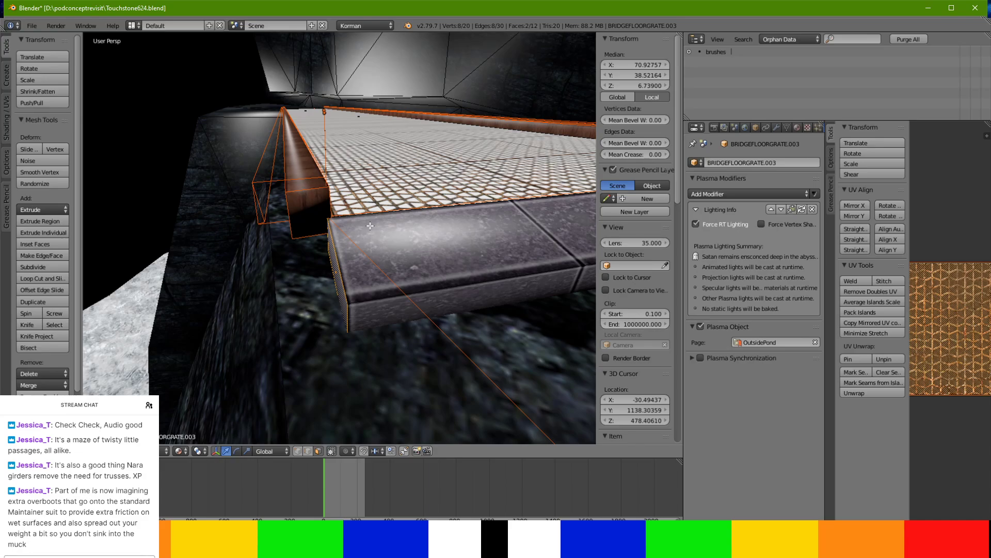
key("e")
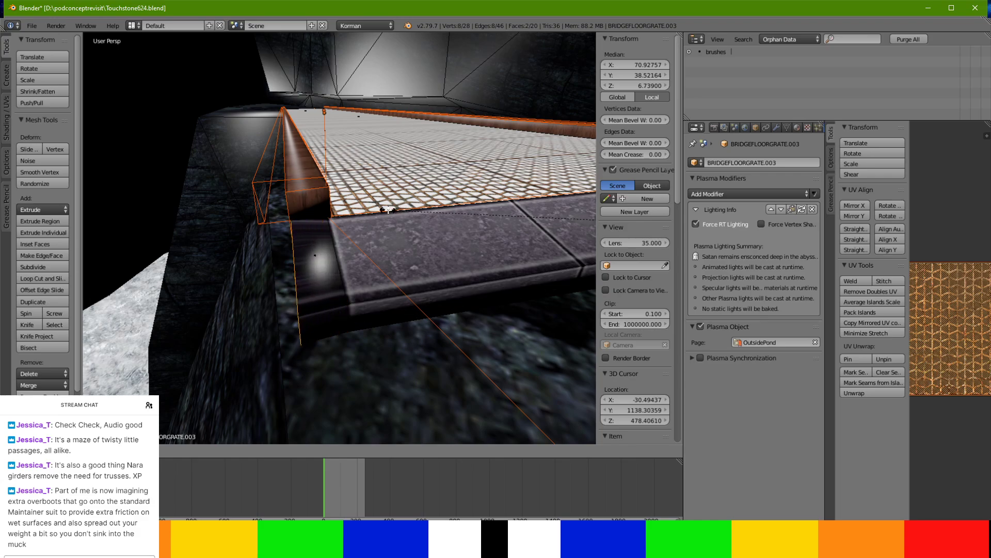
left_click(388, 209)
Shift one extruded side face of the stone end slab along Z so its widened end slopes.
middle_click_drag(388, 210, 347, 224)
scroll(366, 229, "down", 5)
scroll(354, 229, "up", 5)
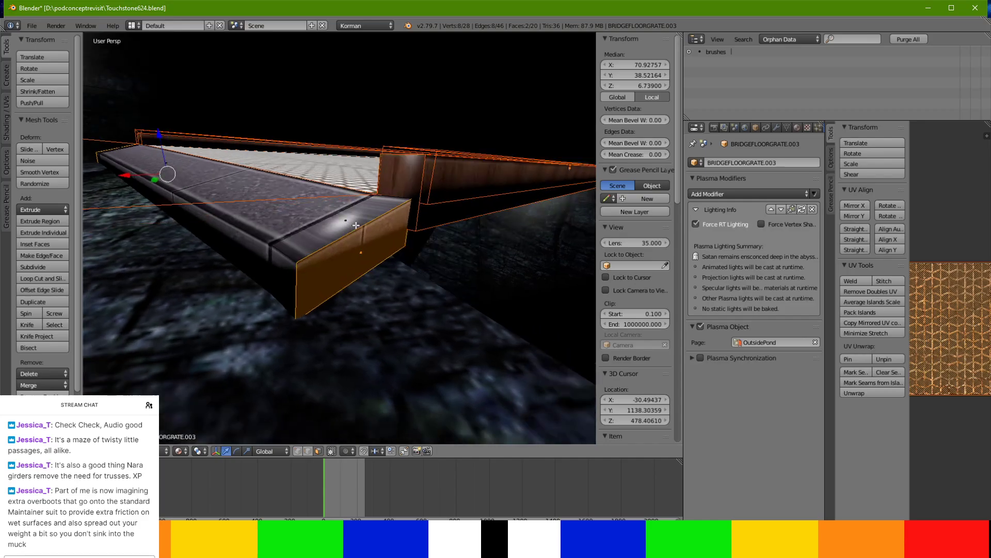
right_click(390, 234)
key("g")
key("z")
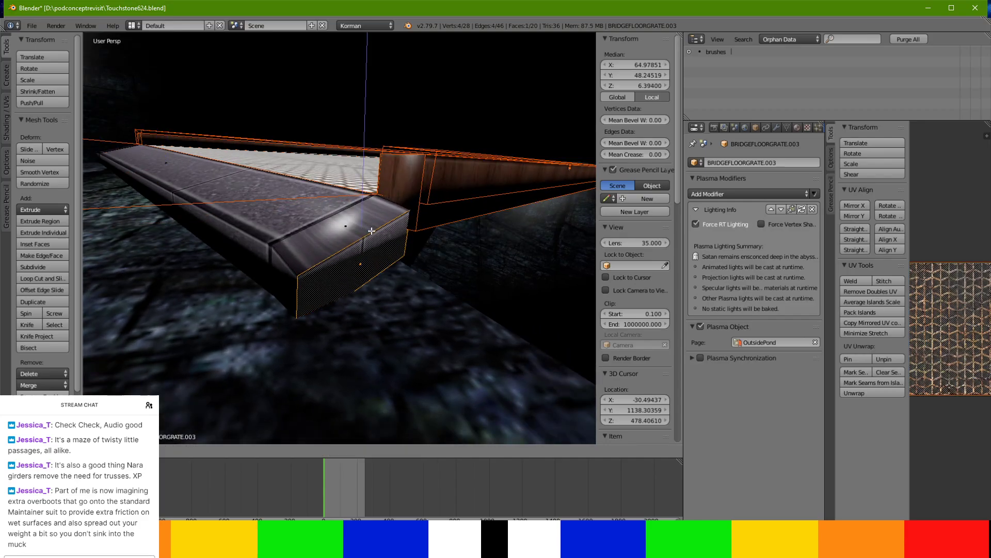
left_click(373, 221)
Move the opposite extruded side face of the stone end slab along Y to about 28.59.
middle_click_drag(373, 221, 349, 263)
key("g")
key("y")
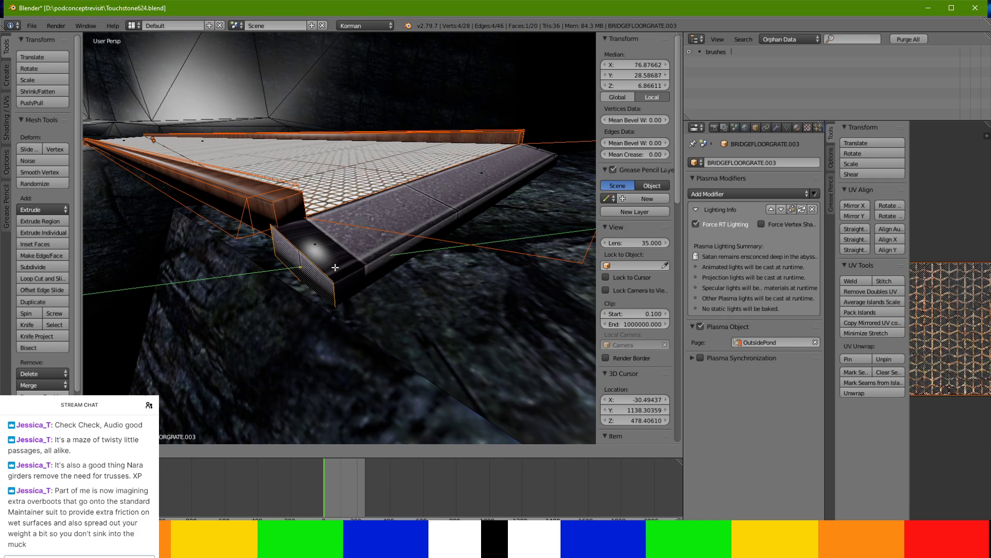
left_click(335, 267)
Select the slab's whole row of front faces and move it outward to about X 74.52 and down to about Z 5.84.
middle_click_drag(334, 268, 286, 291)
right_click(543, 273, "ctrl")
middle_click_drag(543, 273, 432, 173)
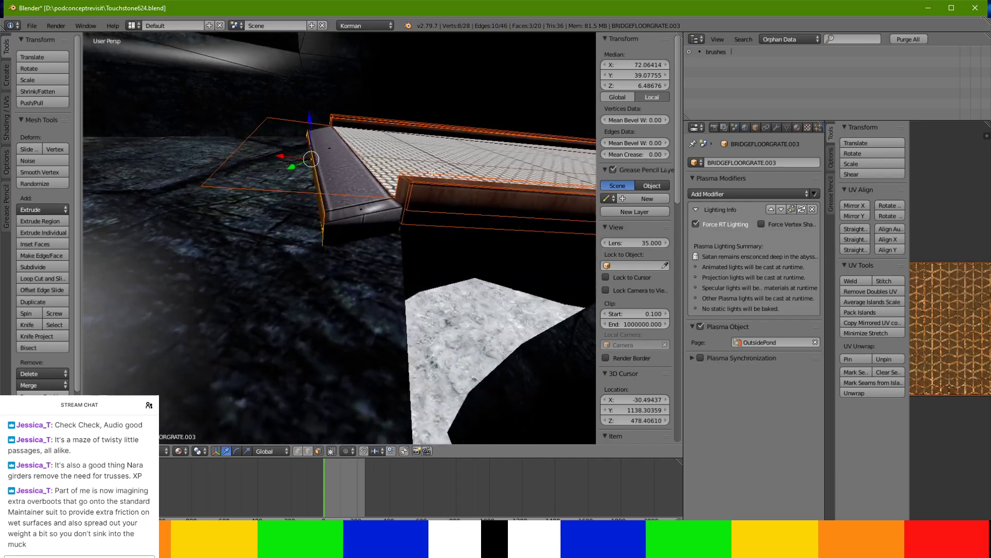
left_click_drag(285, 159, 277, 125)
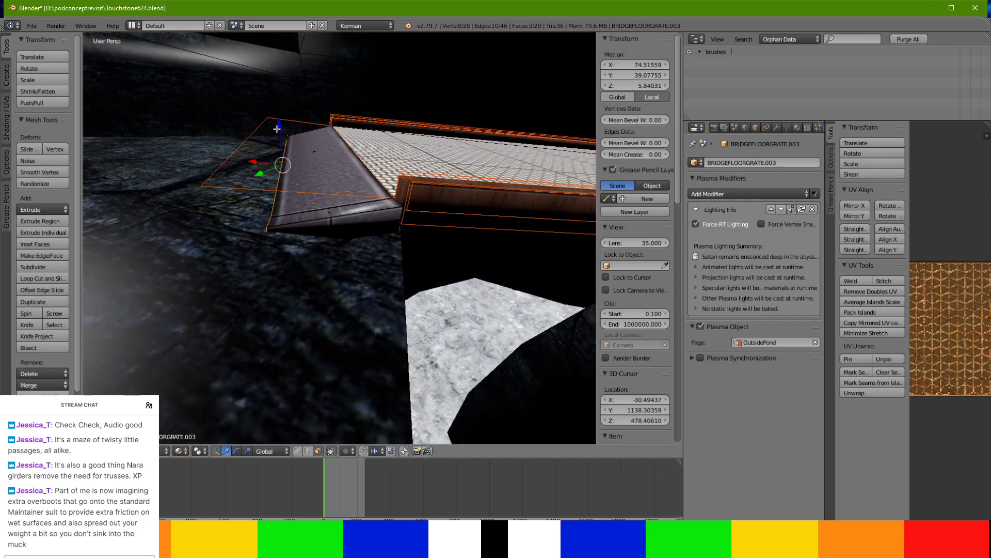
Move the outer edge of the bridge's collision proxy to about X 74.80 and Z 5.73 to follow the slab's slope.
key("Tab")
right_click(253, 127)
key("Tab")
left_click_drag(246, 104, 246, 114)
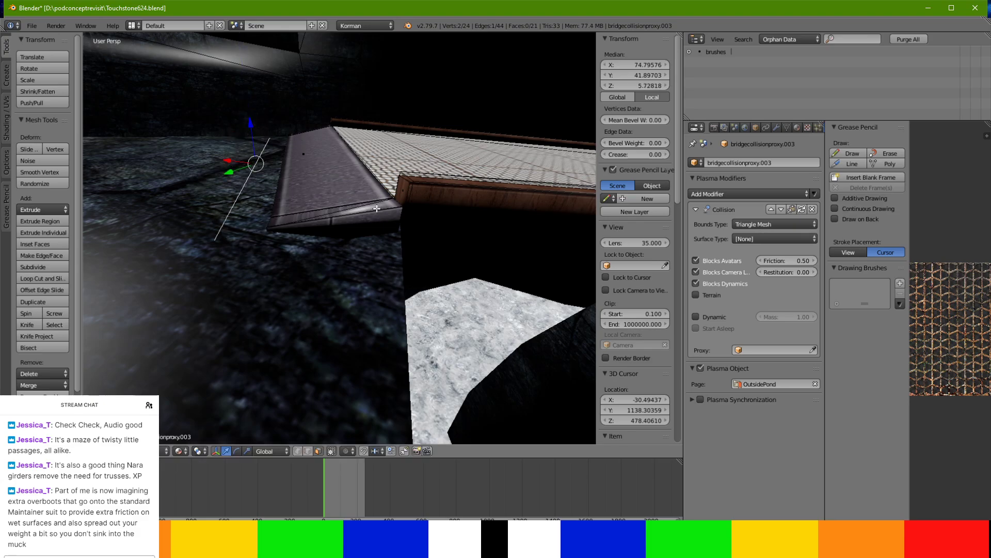
key("a")
key("a")
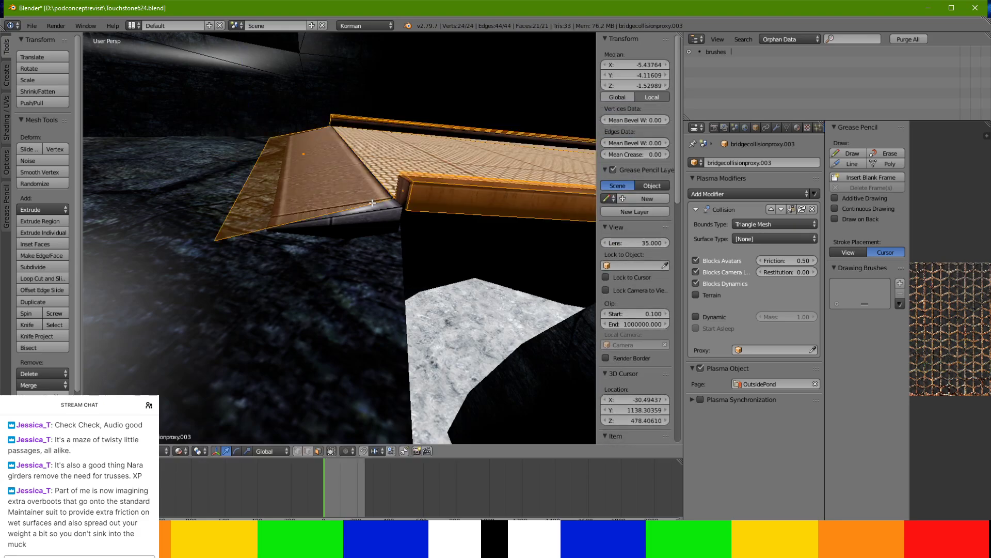
middle_click_drag(376, 222, 416, 303)
right_click(378, 280)
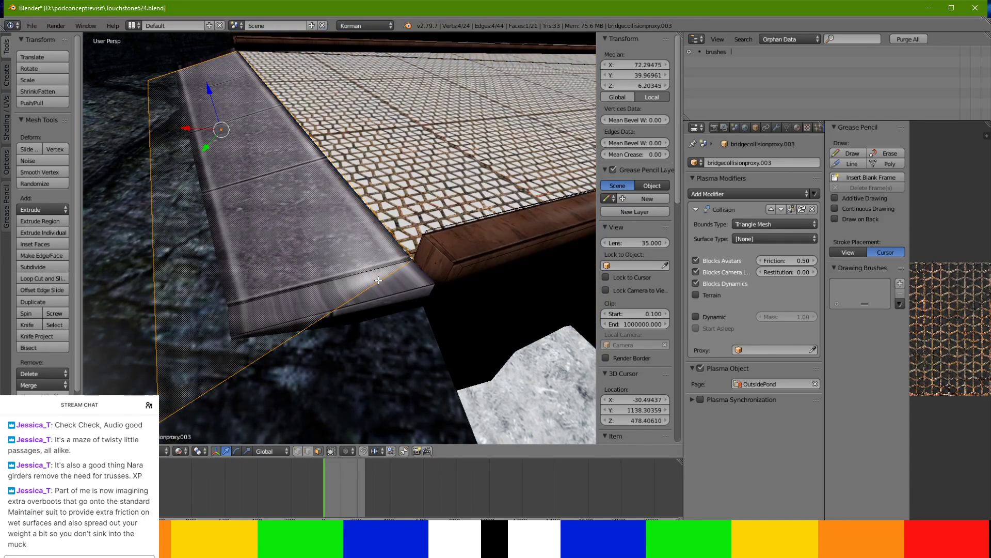
middle_click_drag(381, 293, 543, 283)
middle_click_drag(418, 364, 357, 311)
key("Tab")
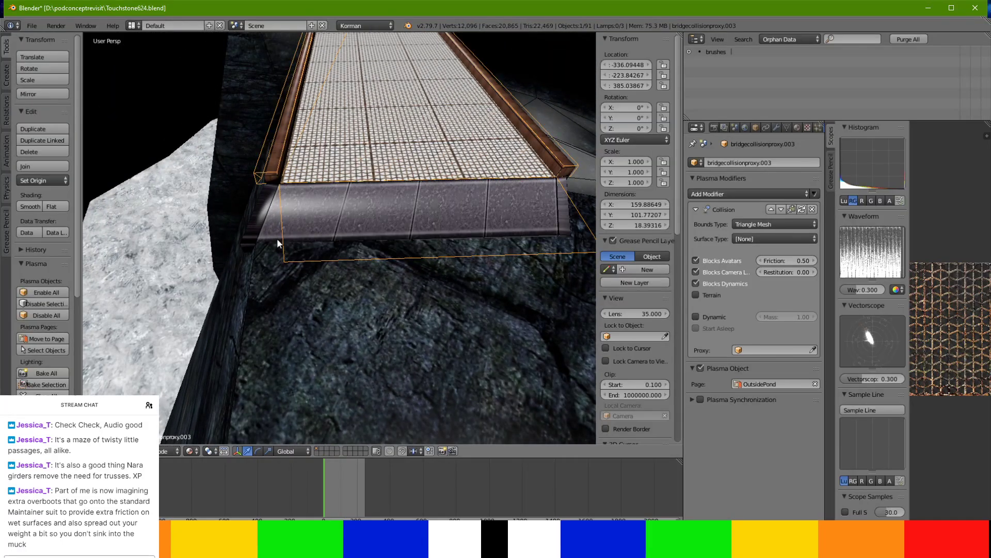
Shift the front faces of the floor grate's stone slab along Y to about 41.15 to centre them, and finish editing.
right_click(274, 235)
key("Tab")
middle_click_drag(400, 236, 354, 310)
left_click_drag(358, 336, 400, 338)
middle_click_drag(400, 339, 394, 358)
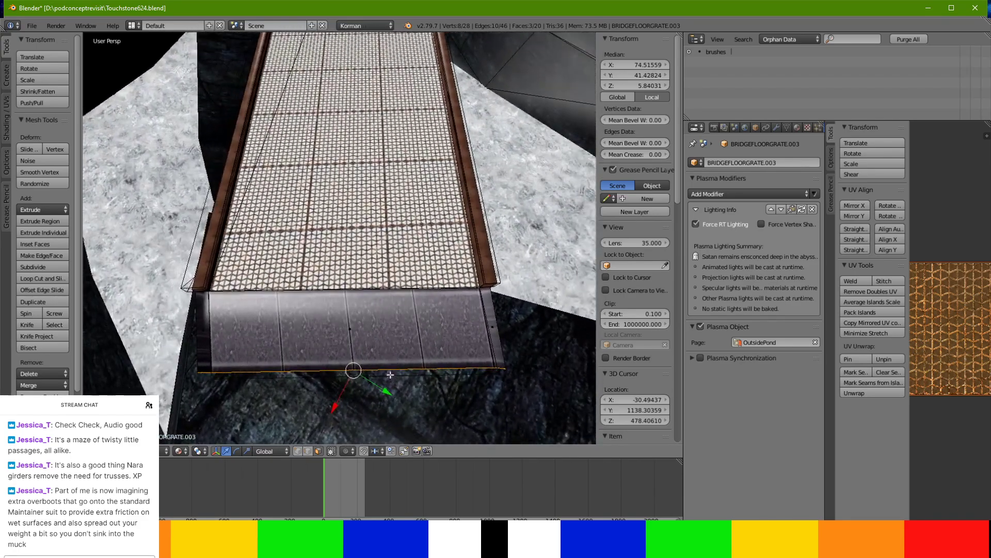
key("g")
key("y")
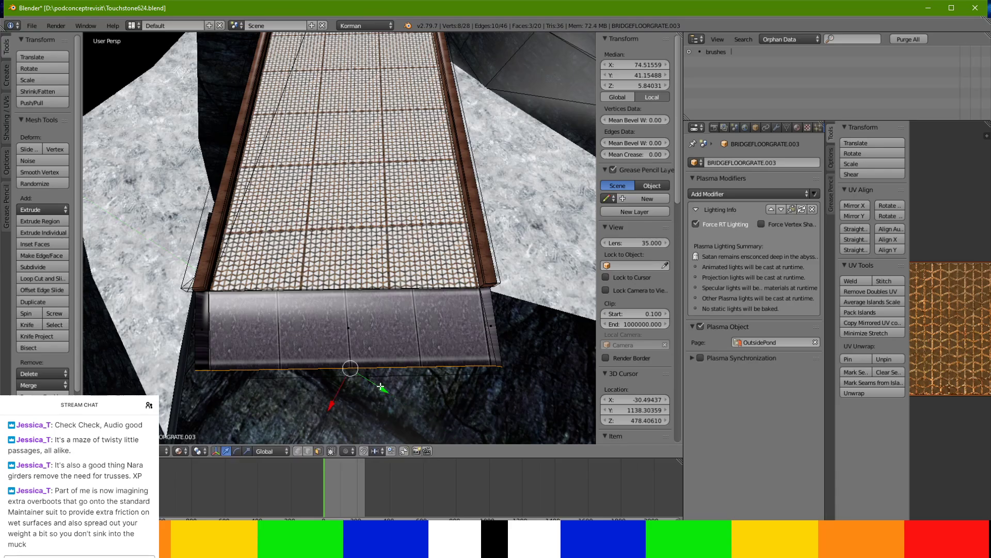
left_click(380, 386)
key("Tab")
Lower the outer edge of the bridge's collision proxy along Z to about 5.62.
middle_click_drag(380, 371, 364, 277)
right_click(348, 269)
right_click(348, 268)
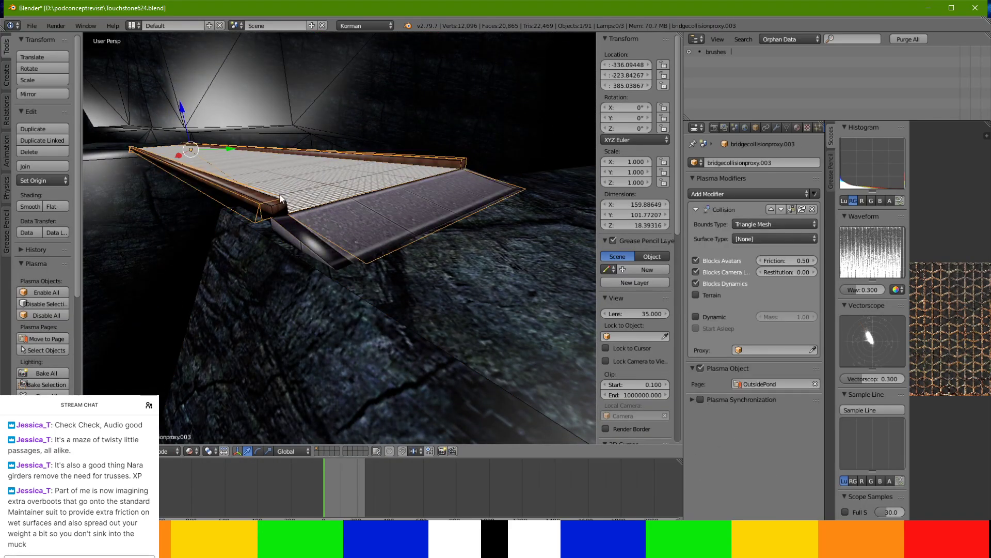
key("Tab")
mouse_move(319, 224)
middle_mouse_down()
mouse_move(454, 214)
mouse_move(361, 418)
middle_mouse_up()
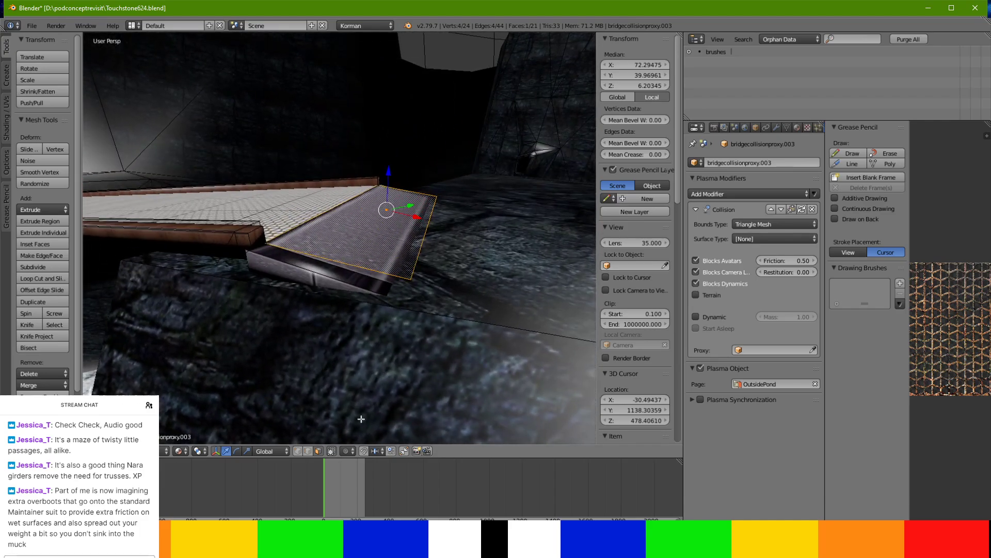
right_click(437, 204)
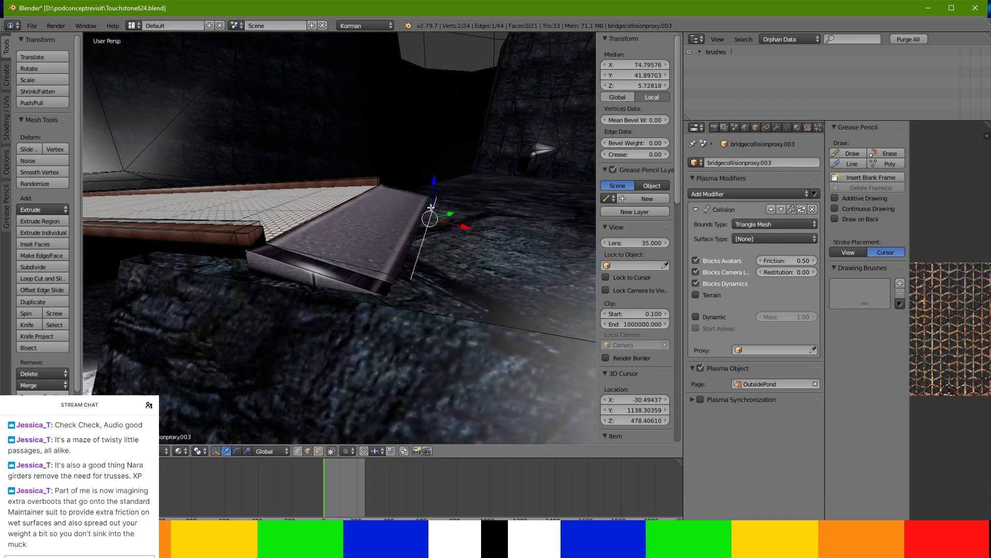
key("g")
key("z")
left_click(432, 187)
Isolate the collision proxy and extrude both side edges of its end ramp downward to about Z 4.79.
key("KP_Divide")
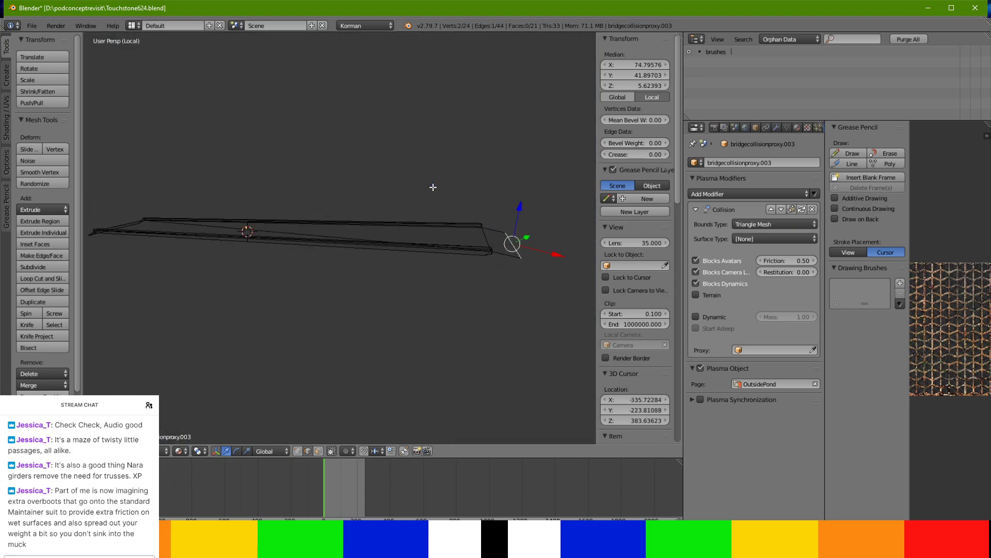
middle_click_drag(454, 243, 225, 289)
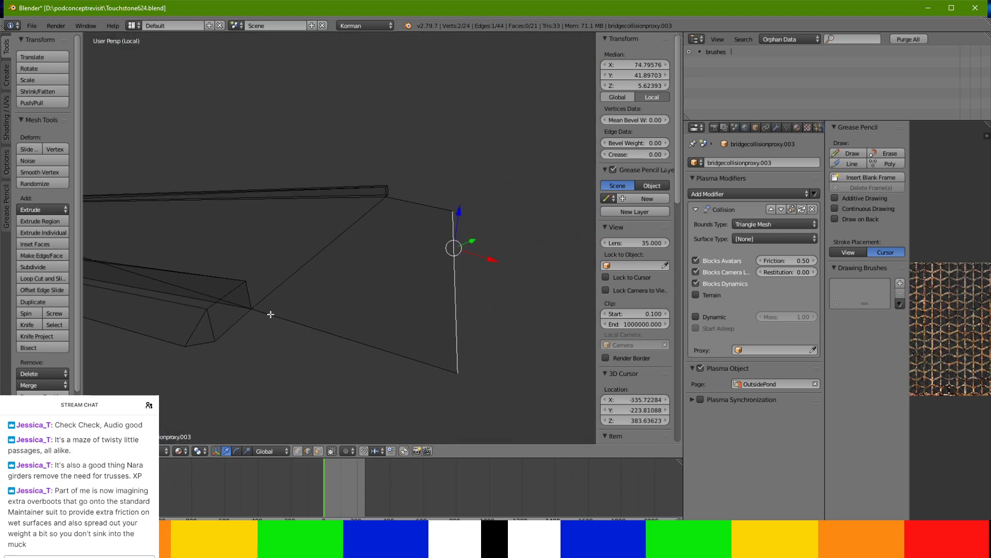
middle_click_drag(422, 199, 425, 192)
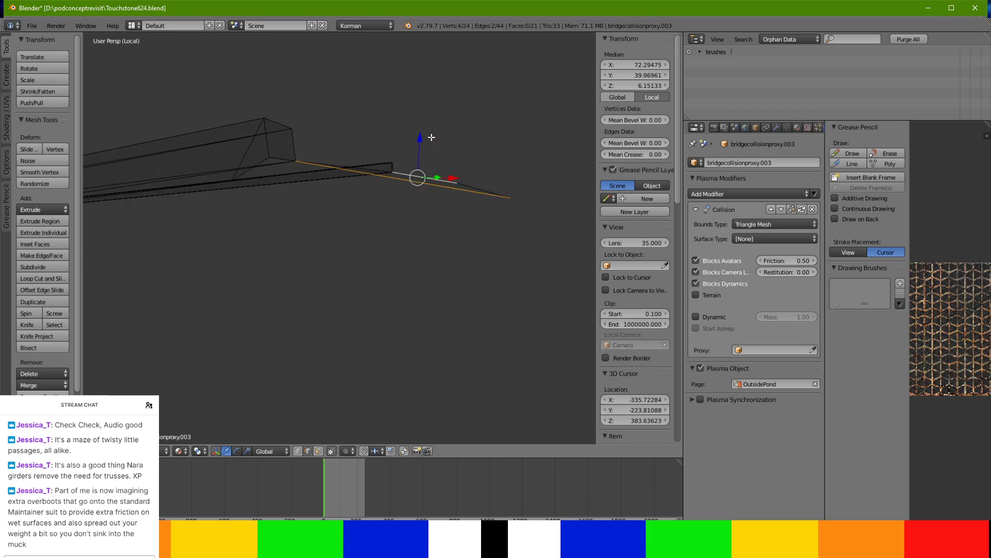
key("g")
key("z")
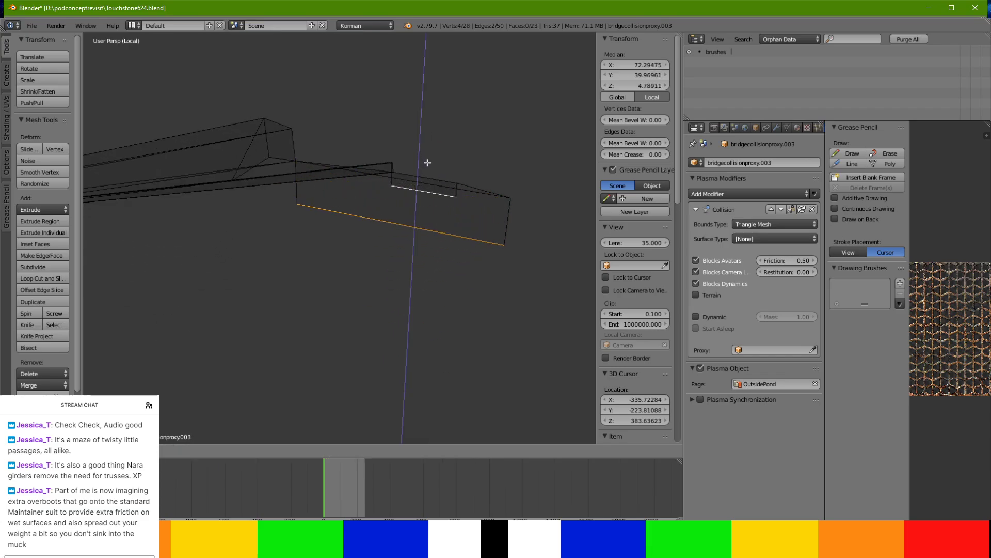
left_click(427, 163)
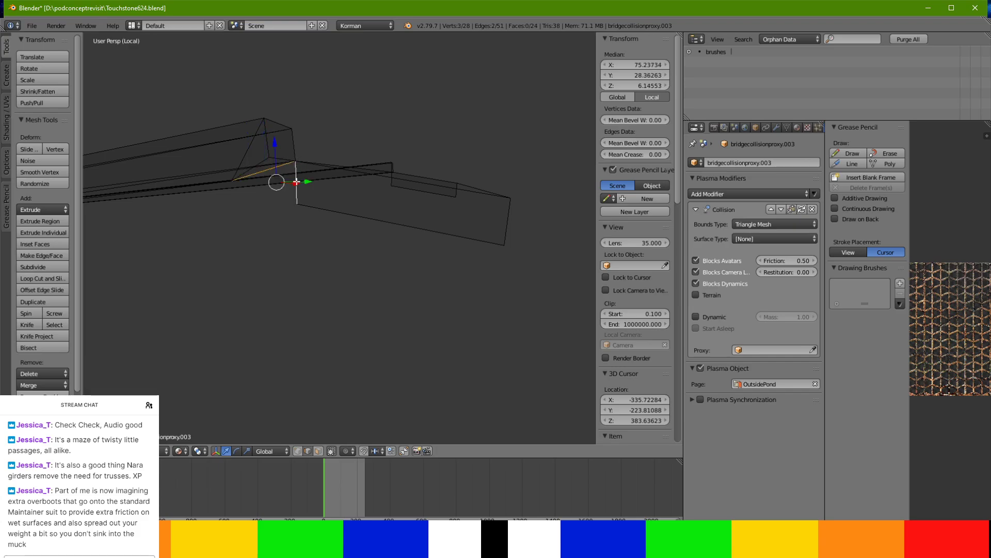
Fill the triangular gaps beside the collision proxy's ramp with faces, and check the complete proxy against the bridge in the full scene.
key("f")
middle_click_drag(294, 188, 304, 229)
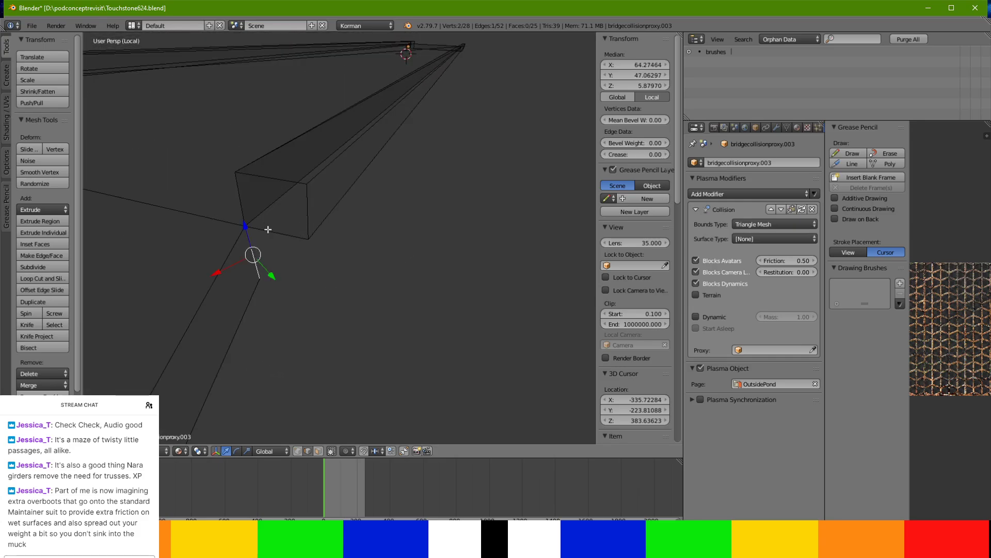
middle_click_drag(268, 230, 454, 334)
key("KP_Divide")
scroll(469, 383, "down", 4)
scroll(439, 351, "up", 3)
scroll(453, 331, "up", 3)
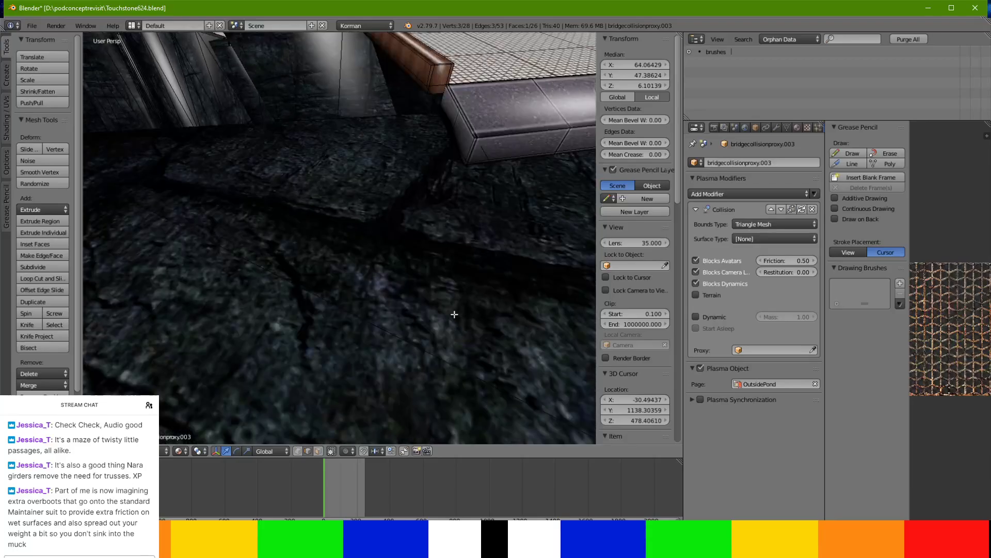
key("a")
key("a")
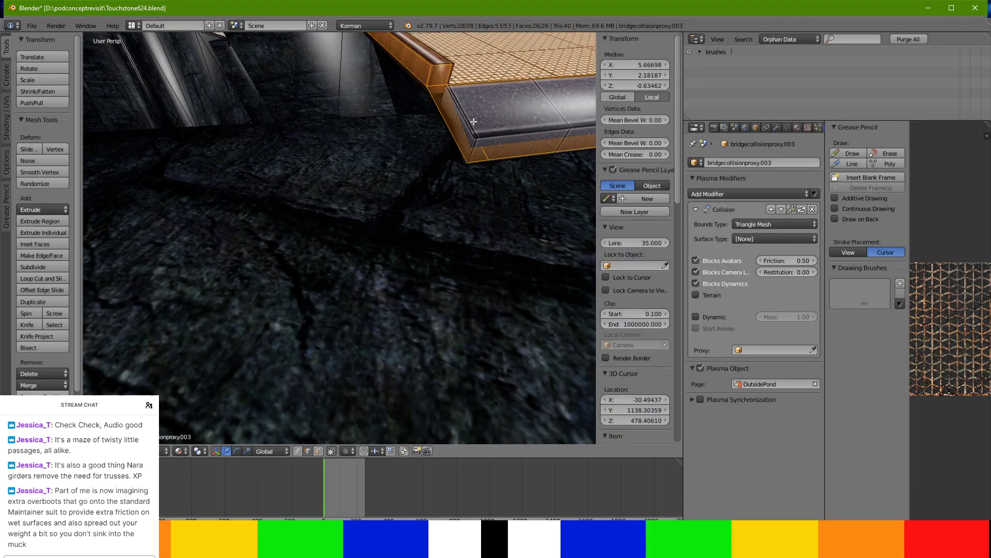
middle_click_drag(471, 132, 424, 144)
key("Tab")
Edit the floor grate's mesh and shift the stone slab's outer end face along X to about -74.00 and along Z to about -10.53.
right_click(424, 143)
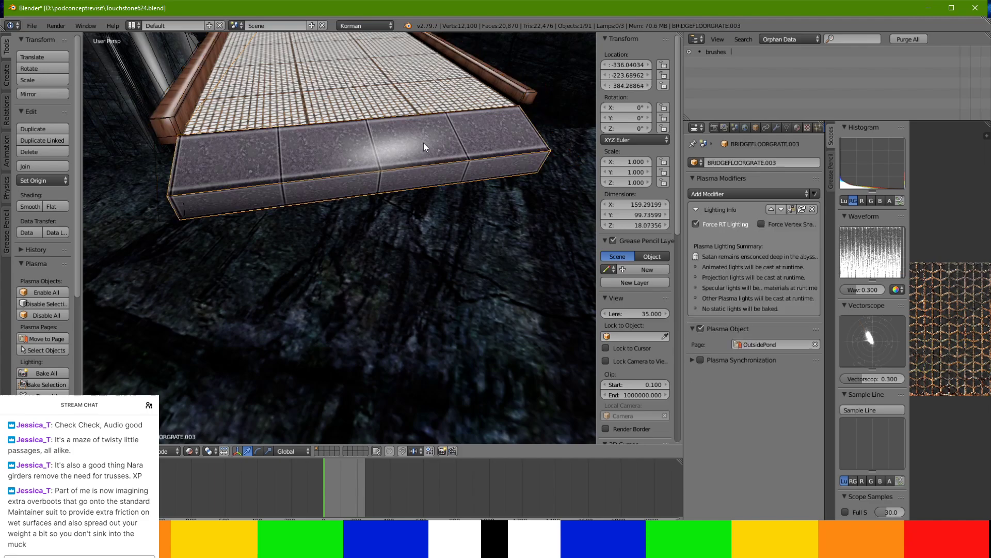
key("Tab")
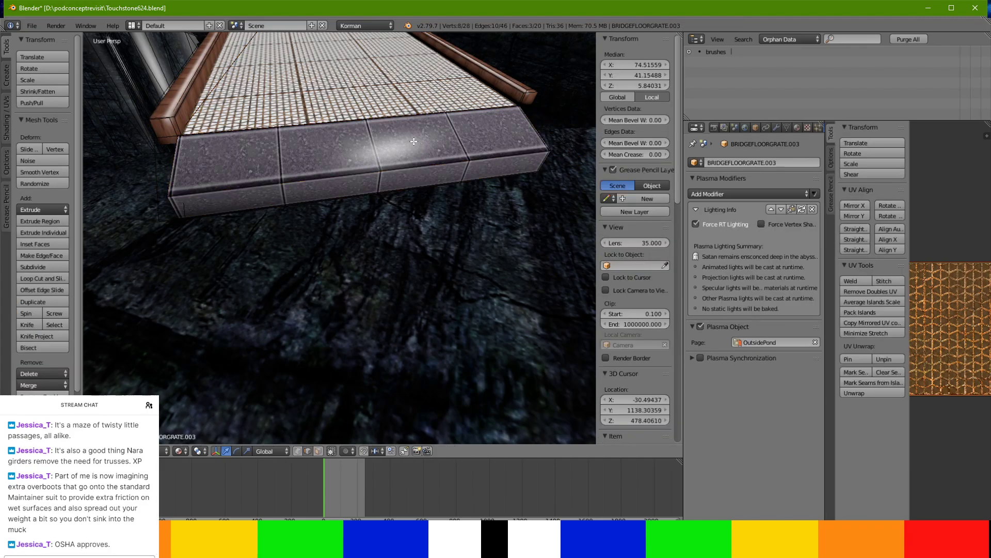
key("a")
key("a")
right_click(418, 179)
key("ctrl+space")
left_click(318, 451)
right_click(354, 199)
middle_click_drag(350, 219, 307, 259)
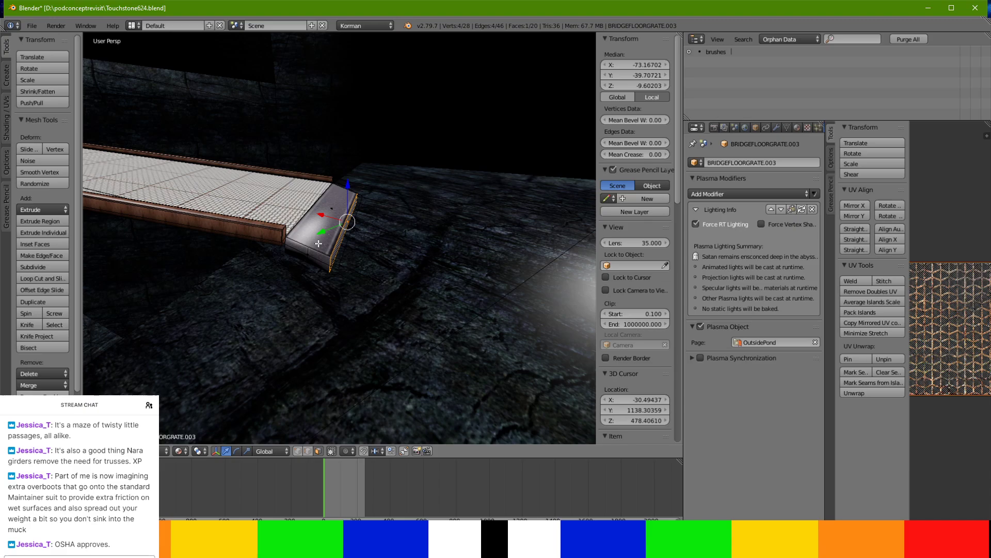
mouse_move(342, 196)
middle_mouse_down()
mouse_move(361, 203)
mouse_move(381, 190)
mouse_move(351, 212)
middle_mouse_up()
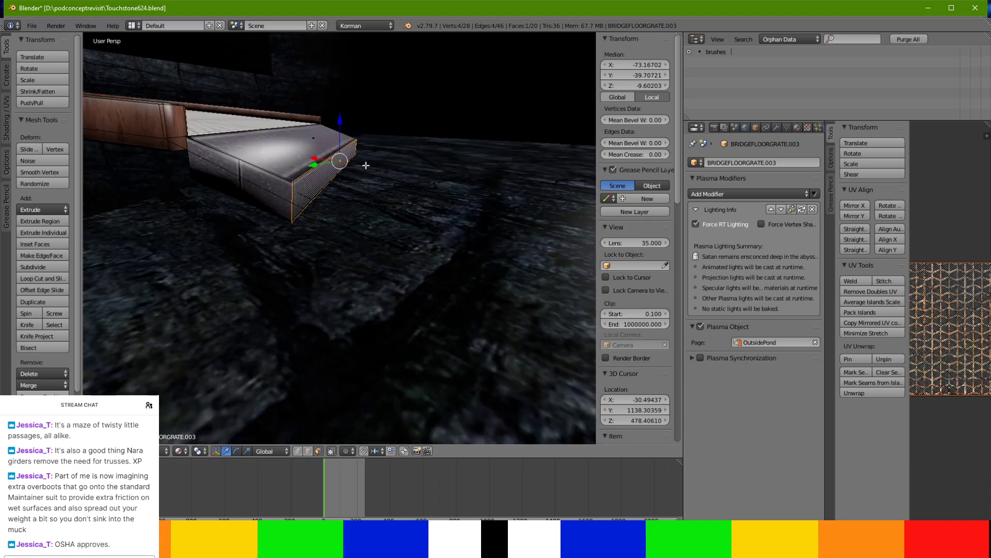
left_click_drag(342, 123, 364, 168)
Try to extrude the slab's outer end face outward and shift the extrusion along Z.
middle_click_drag(377, 168, 375, 169)
key("e")
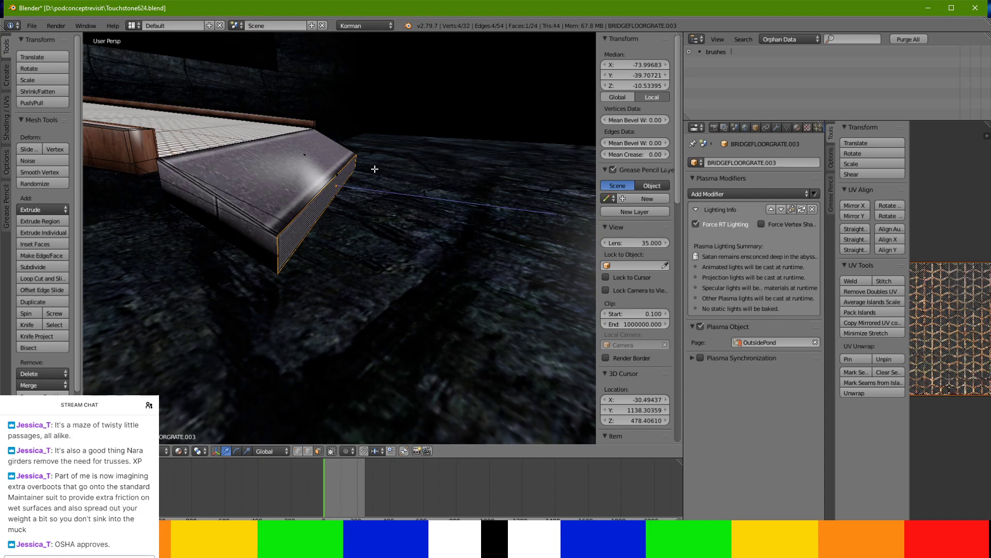
left_click(389, 158)
key("g")
key("z")
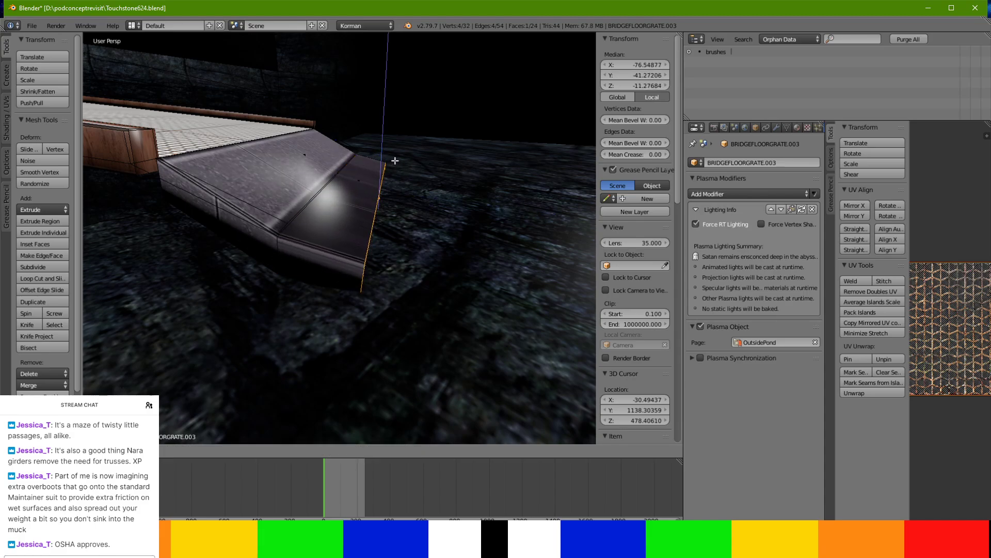
left_click(392, 156)
key("ctrl+z")
key("ctrl+z")
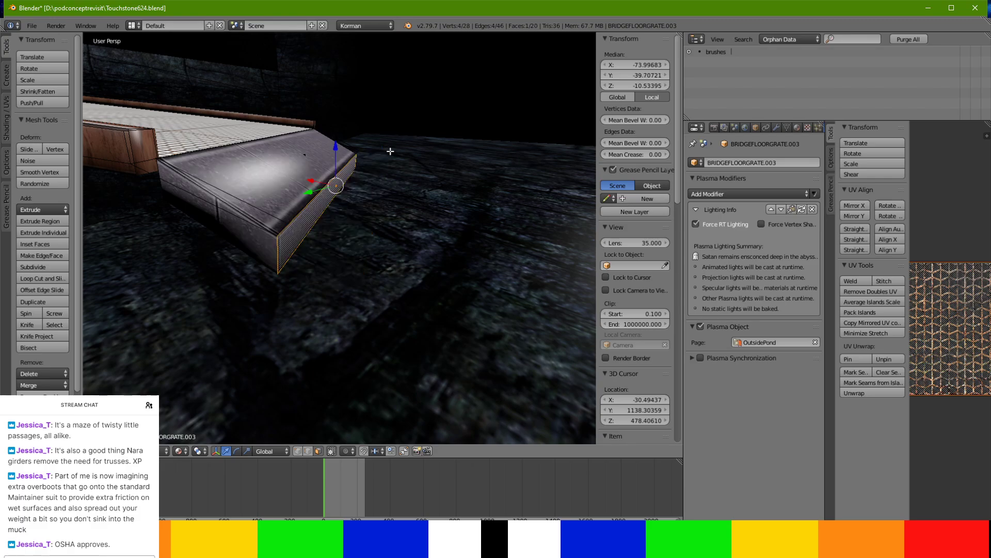
Extrude both side faces of the floor grate's stone slab outward to form a wing at each end.
middle_click_drag(204, 191, 287, 226)
key("a")
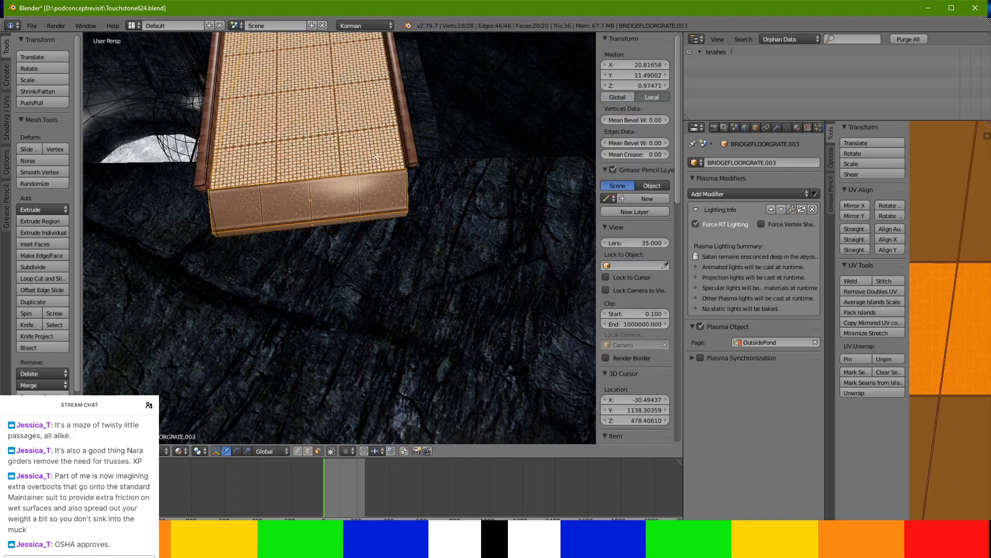
middle_click_drag(377, 175, 471, 248)
right_click(314, 162)
right_click(359, 122, "shift")
key("e")
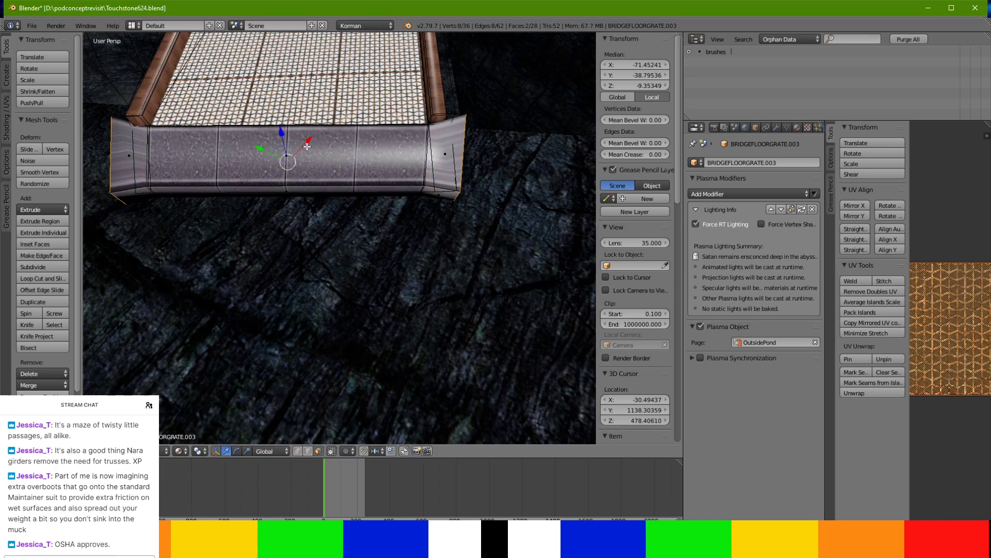
Move both wing end faces back to about X -70.52, Y -38.30 and lower them to about Z -10.12.
middle_click_drag(269, 141, 114, 112)
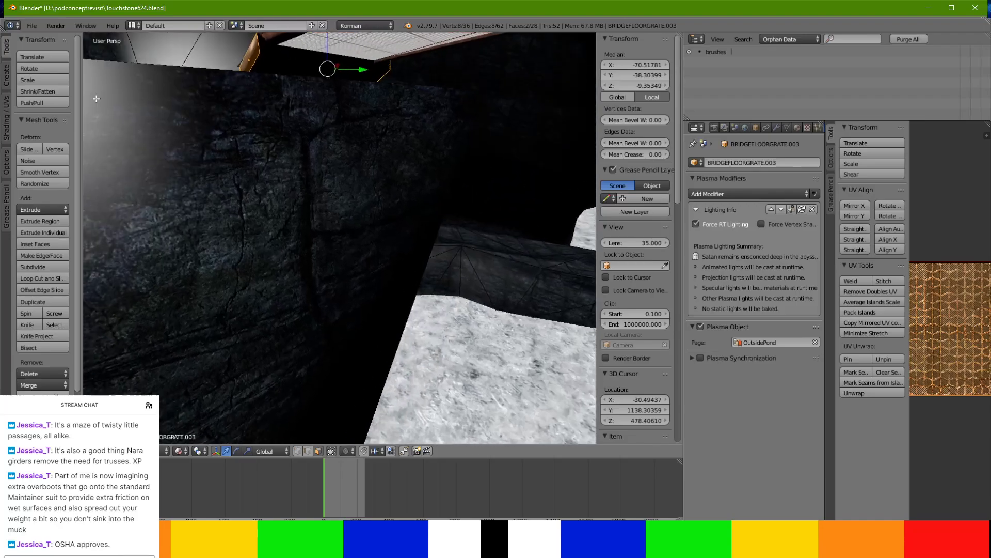
middle_click_drag(239, 197, 184, 179)
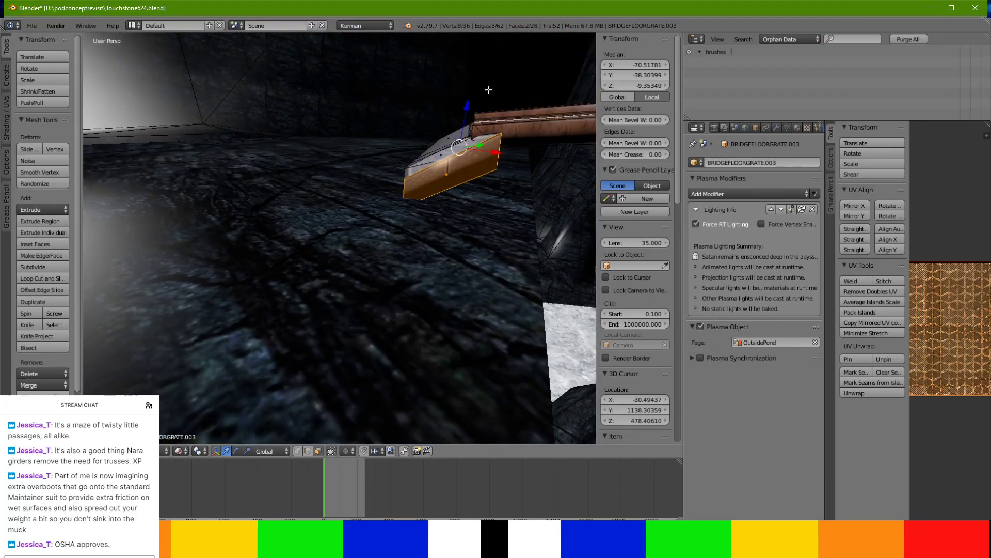
left_click(469, 106)
middle_click_drag(470, 107, 450, 118)
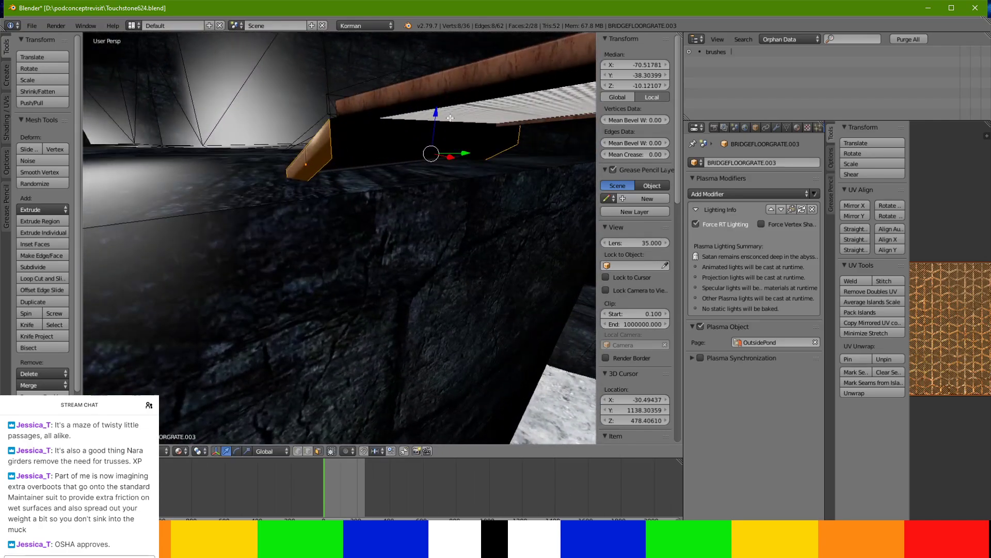
Lower the rear corner vertices of the slab's wings along Z, bringing the bottom pair to about -11.67.
middle_click_drag(410, 185, 275, 160)
key("a")
key("a")
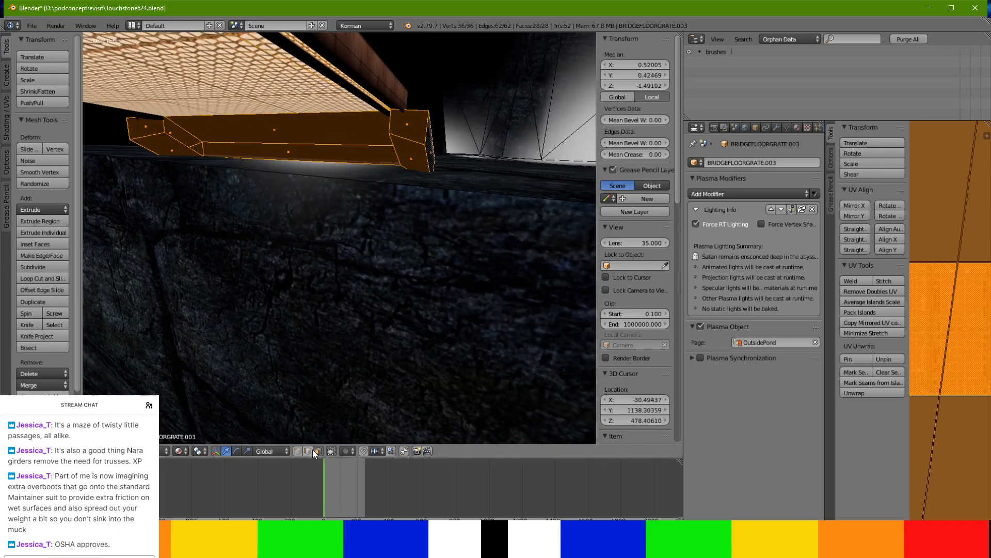
right_click(391, 137)
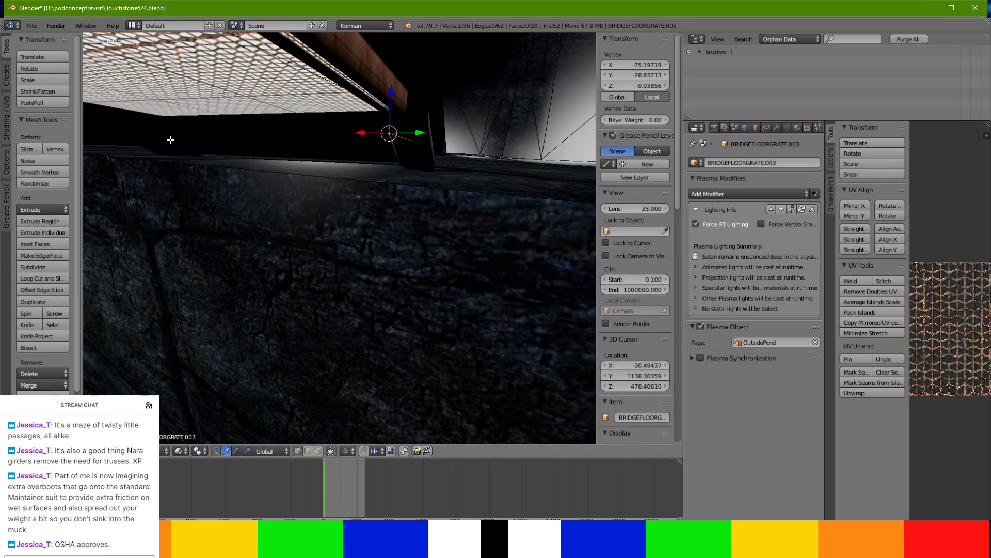
middle_click_drag(175, 144, 208, 148)
left_click_drag(313, 94, 330, 124)
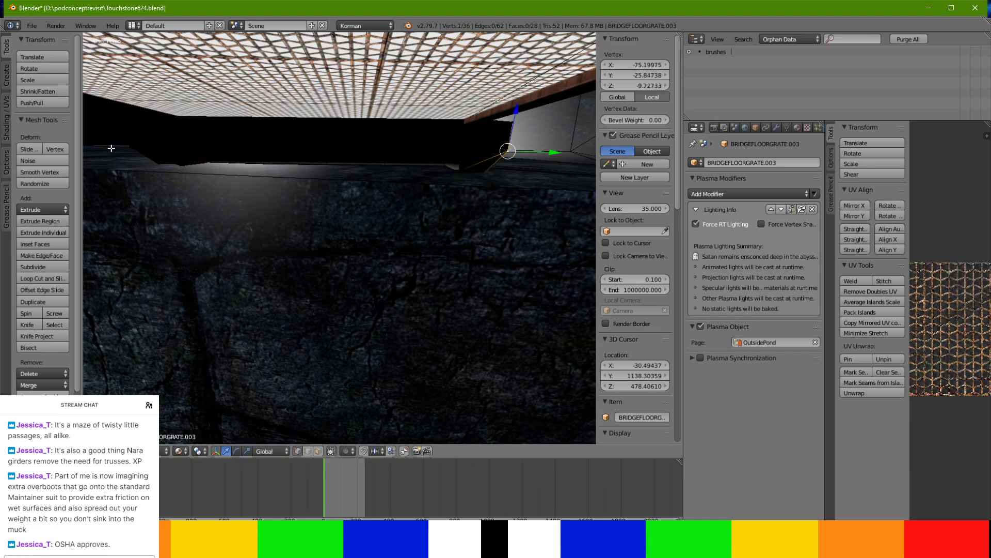
left_click_drag(321, 102, 322, 134)
mouse_move(323, 133)
middle_mouse_down()
mouse_move(393, 133)
mouse_move(345, 139)
mouse_move(259, 122)
mouse_move(319, 141)
middle_mouse_up()
Isolate the floor grate in solid shading and fill the open back of the stone slab between the wings with a face.
key("KP_Divide")
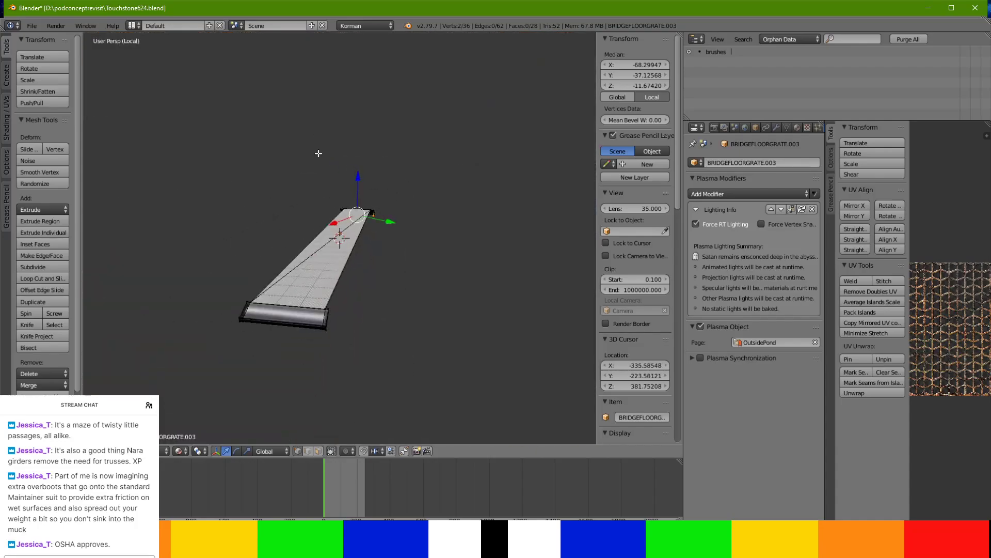
left_click(198, 451)
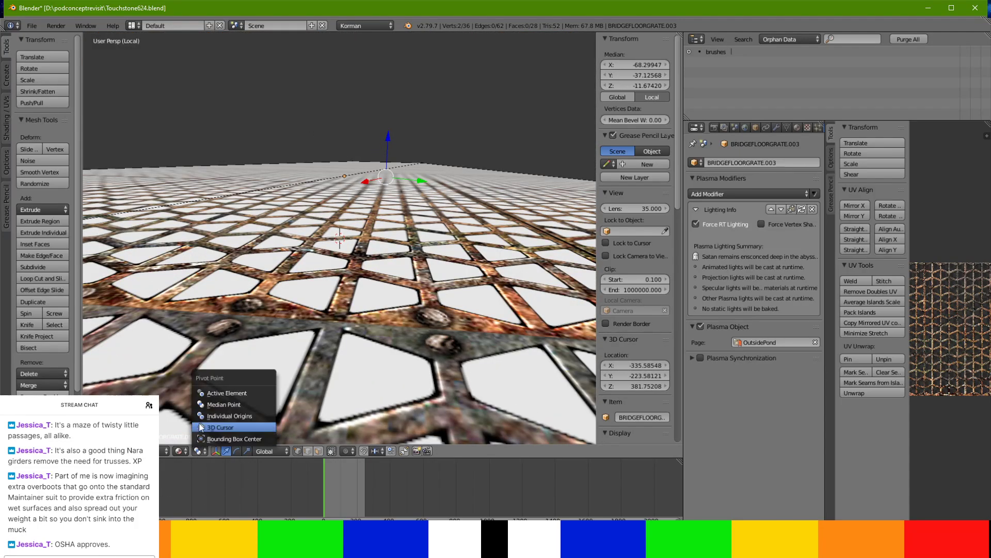
left_click(185, 450)
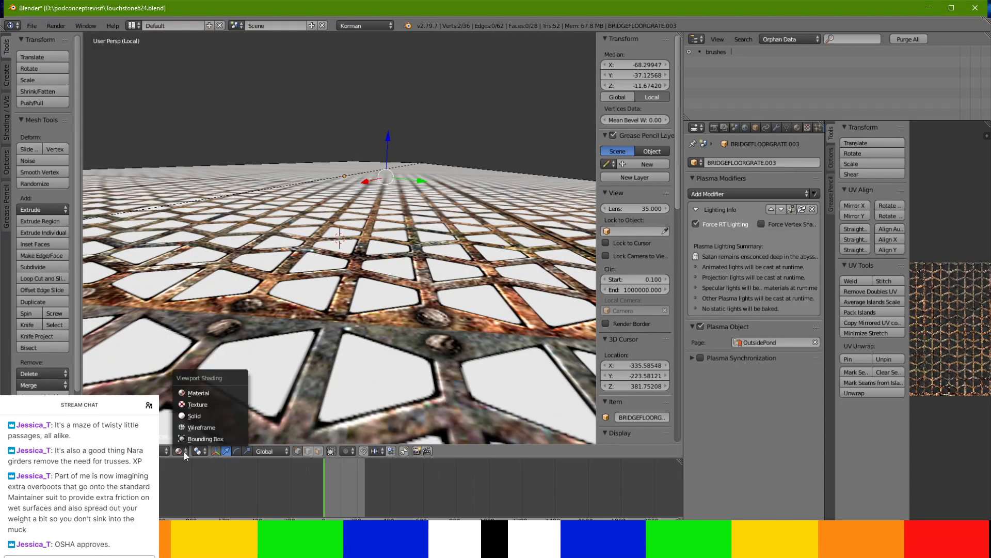
left_click(187, 416)
middle_click_drag(328, 350, 307, 285)
left_click(308, 451)
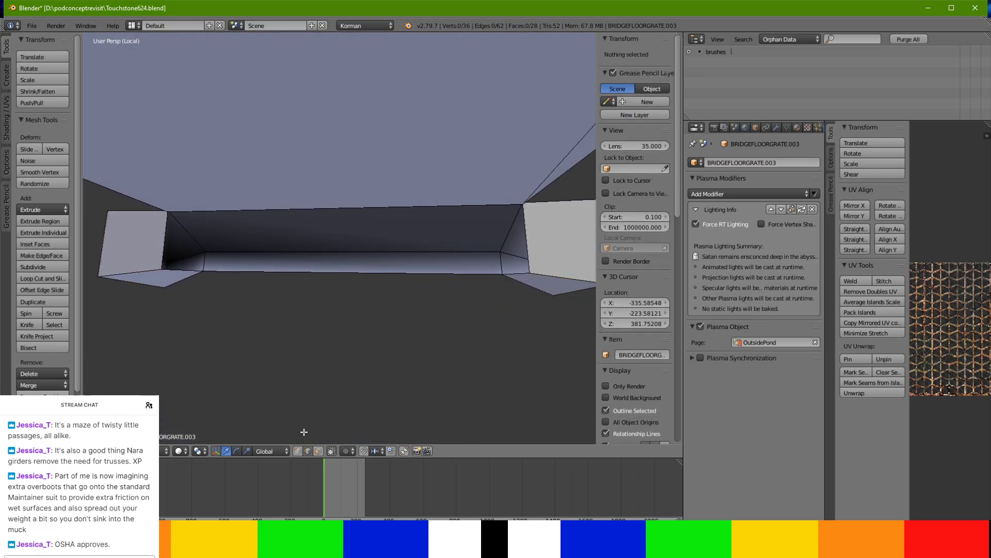
right_click(156, 230)
right_click(262, 209, "shift")
right_click(528, 250, "shift")
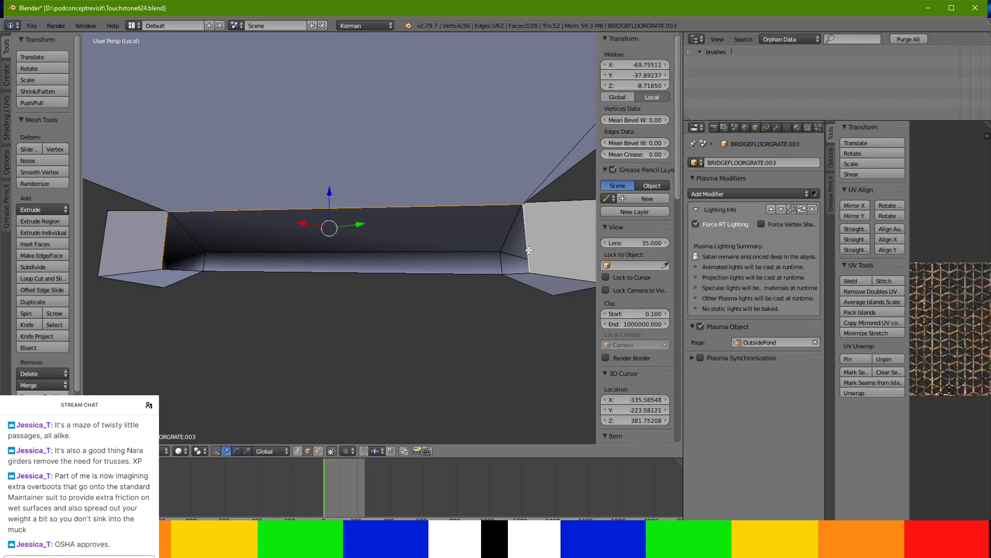
key("f")
middle_click_drag(527, 249, 467, 256)
Make the bridgeconcrete material shadeless and display the isolated model with its textures.
left_click(797, 127)
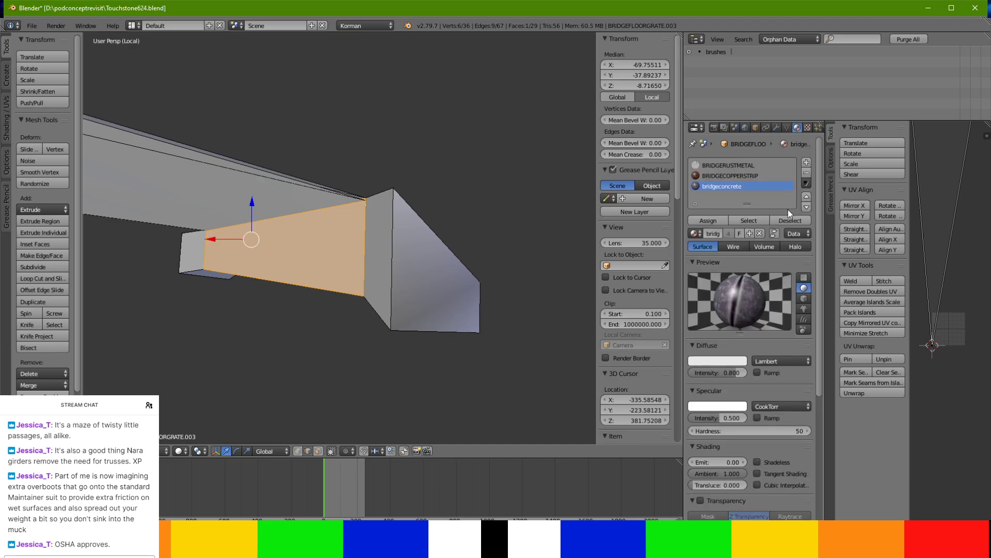
left_click(758, 461)
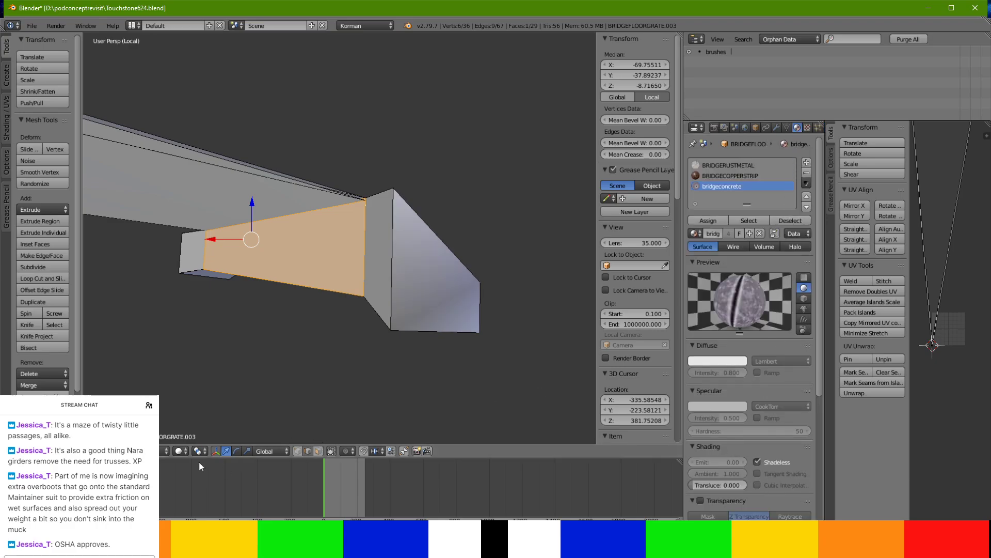
left_click(177, 452)
left_click(209, 403)
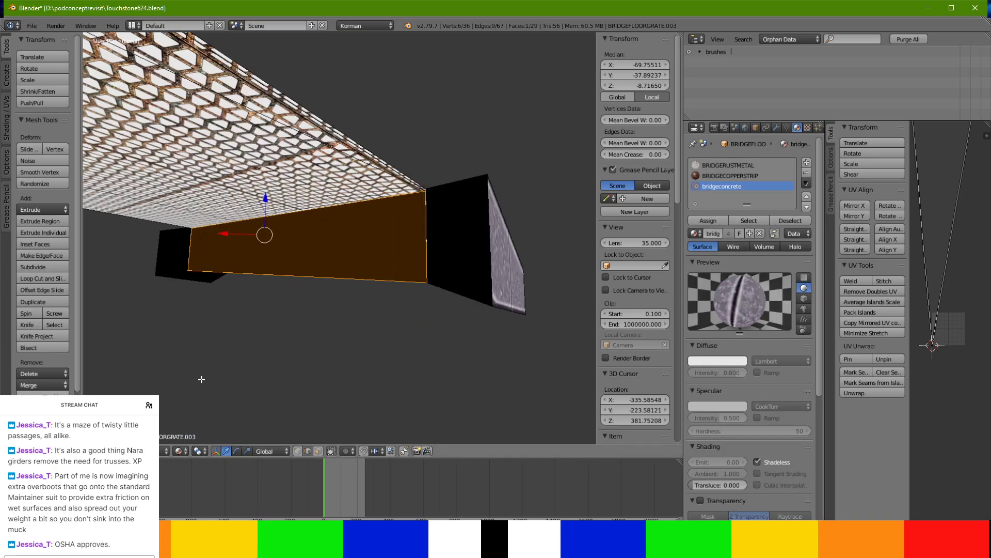
mouse_move(209, 403)
middle_mouse_down()
mouse_move(245, 369)
mouse_move(216, 347)
mouse_move(164, 367)
mouse_move(201, 387)
middle_mouse_up()
Assign the bridgeconcrete material to the new face at the back of the stone slab.
right_click(404, 306)
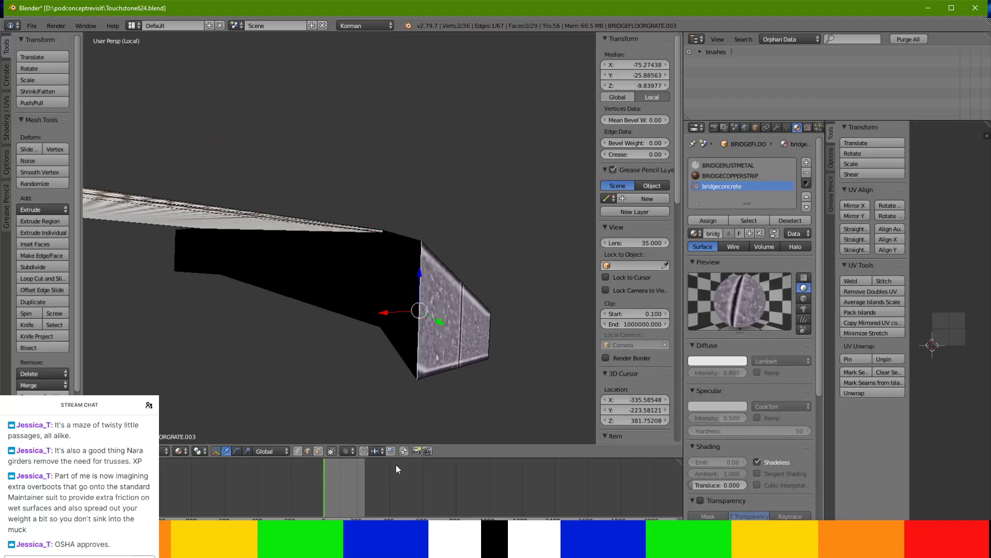
left_click(318, 449)
right_click(385, 285)
right_click(296, 263, "ctrl")
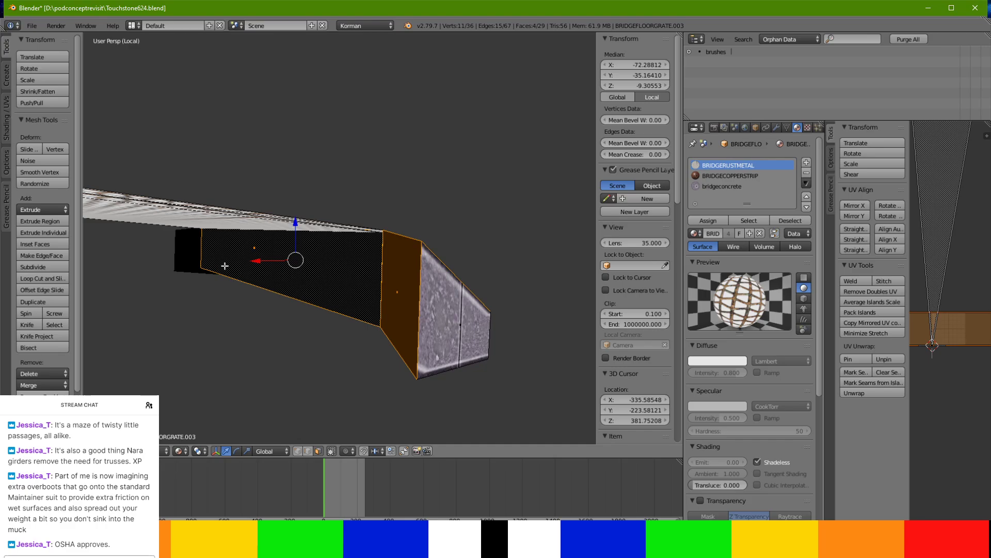
right_click(207, 261)
left_click(733, 186)
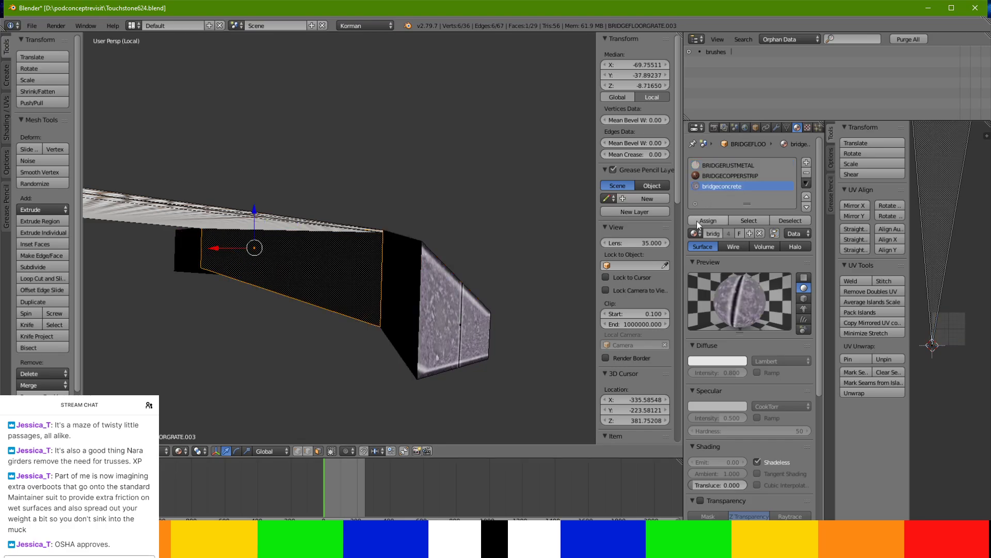
left_click(698, 225)
Select the faces of both slab wings, unwrap them, and reset their UV mapping.
right_click(411, 294)
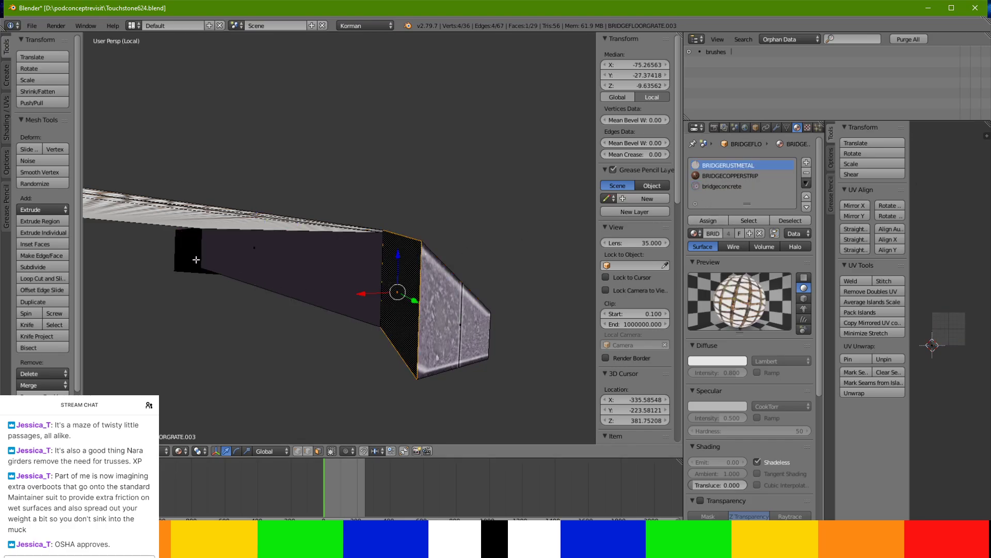
right_click(199, 261, "ctrl")
right_click(265, 262, "shift")
middle_click_drag(267, 273, 344, 238)
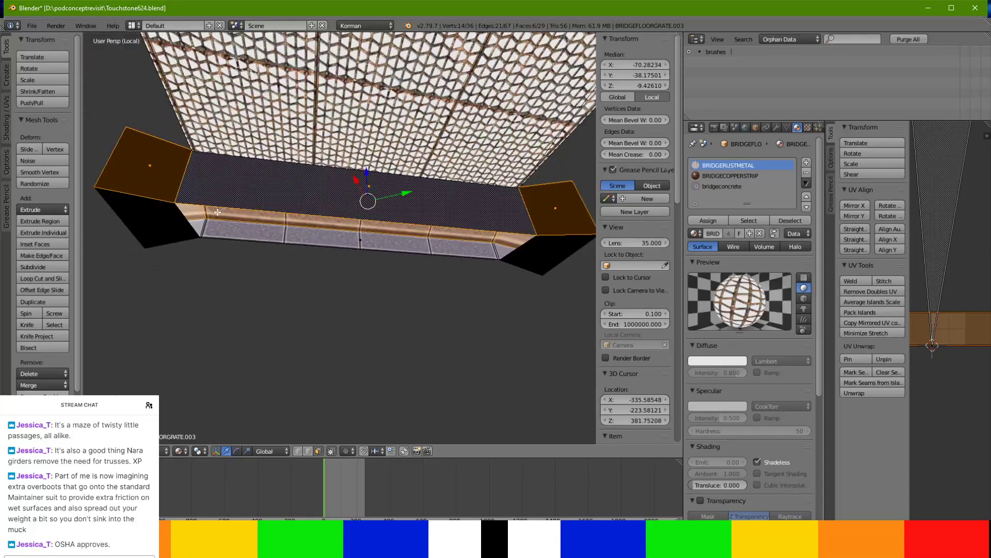
right_click(189, 226, "shift")
right_click(185, 230, "shift")
middle_click_drag(187, 235, 214, 296)
right_click(509, 305, "shift")
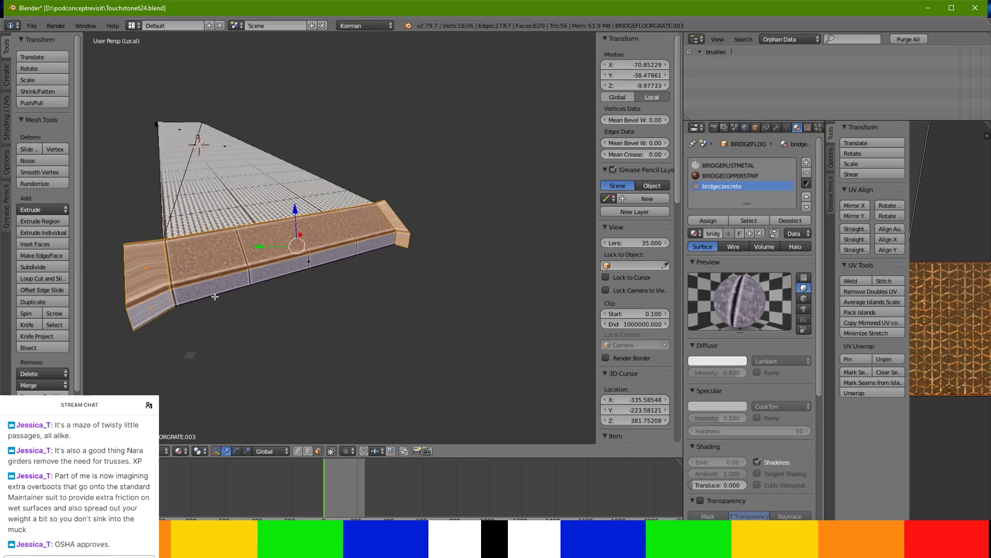
right_click(219, 241, "shift")
key("u")
left_click(281, 327)
key("u")
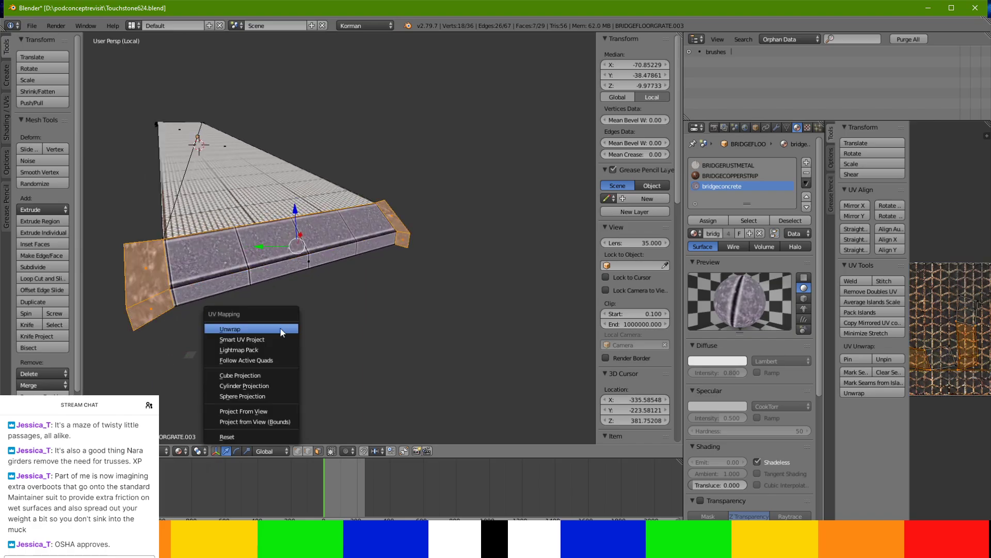
left_click(268, 423)
Assign bridgeconcrete to the rear faces of both wings, and turn off Shadeless for the BRIDGERUSTMETAL material.
scroll(355, 359, "up", 6)
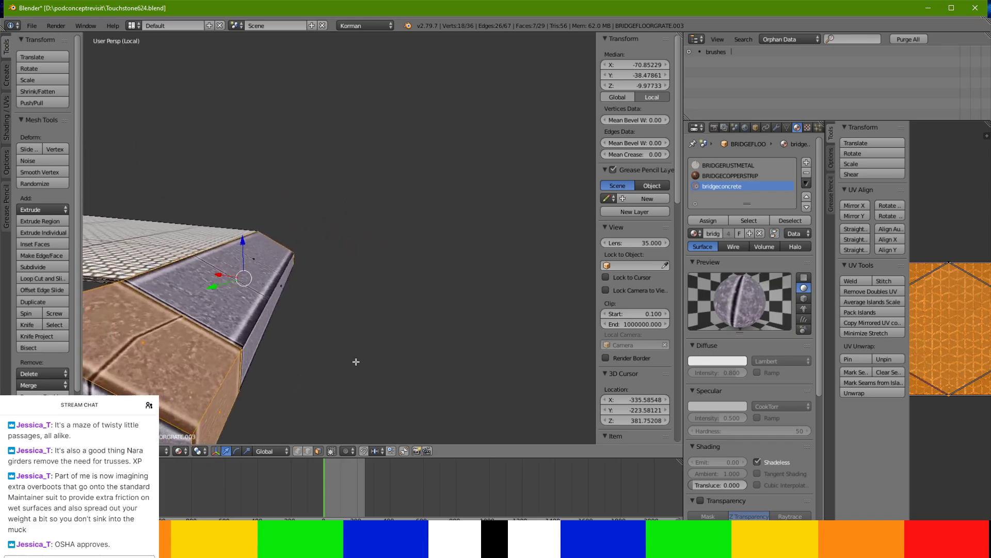
scroll(372, 353, "down", 3)
middle_click_drag(371, 353, 476, 332)
right_click(505, 299)
right_click(158, 256, "shift")
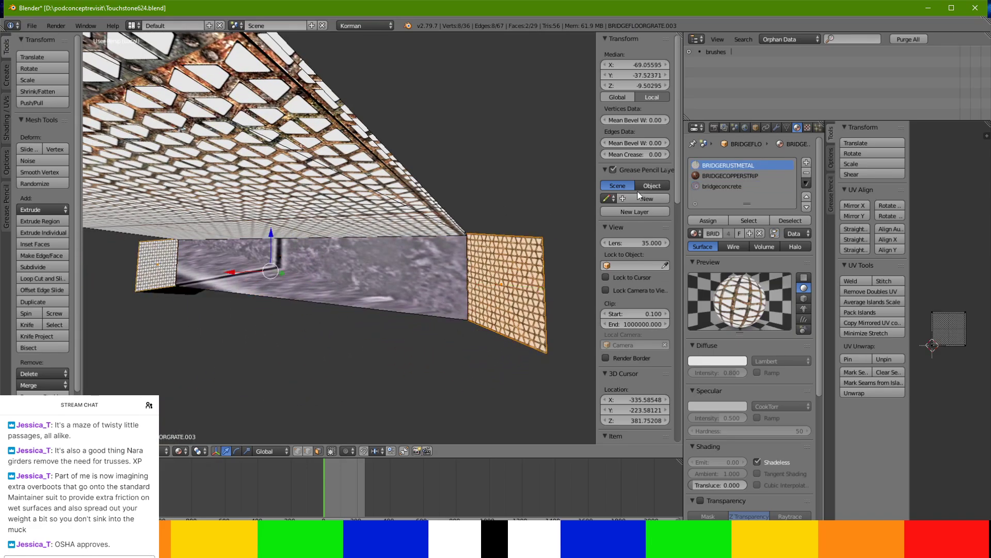
left_click(745, 188)
left_click(697, 223)
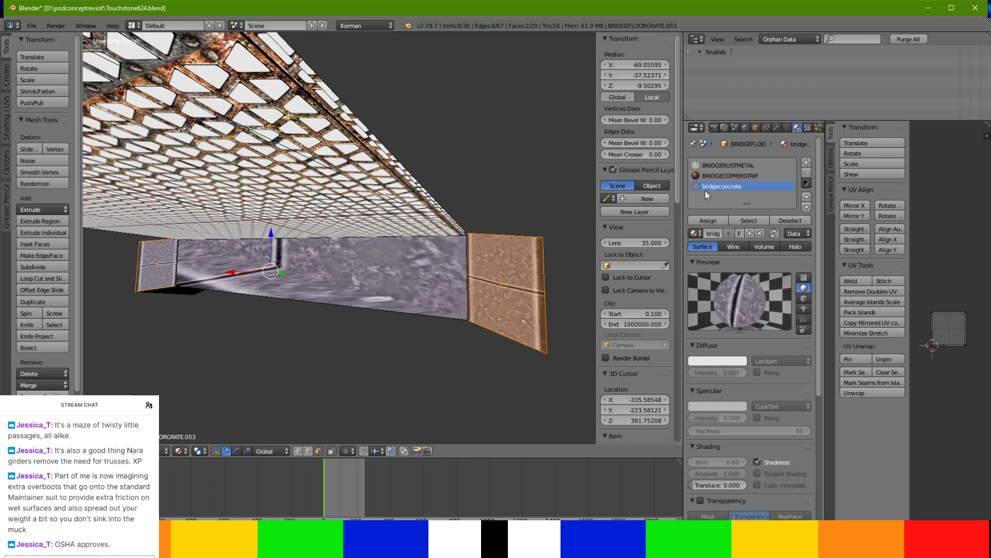
left_click(712, 165)
left_click(758, 459)
Unwrap the long rear face of the stone slab between the two wings.
middle_click_drag(537, 339, 441, 279)
right_click(439, 272)
key("u")
left_click(440, 272)
key("u")
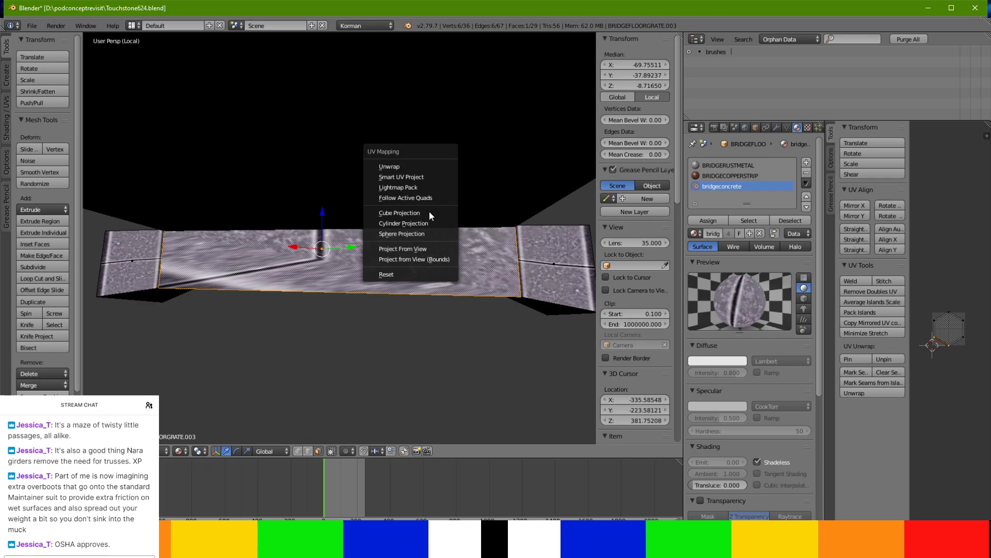
left_click(413, 162)
middle_click_drag(421, 230, 465, 233)
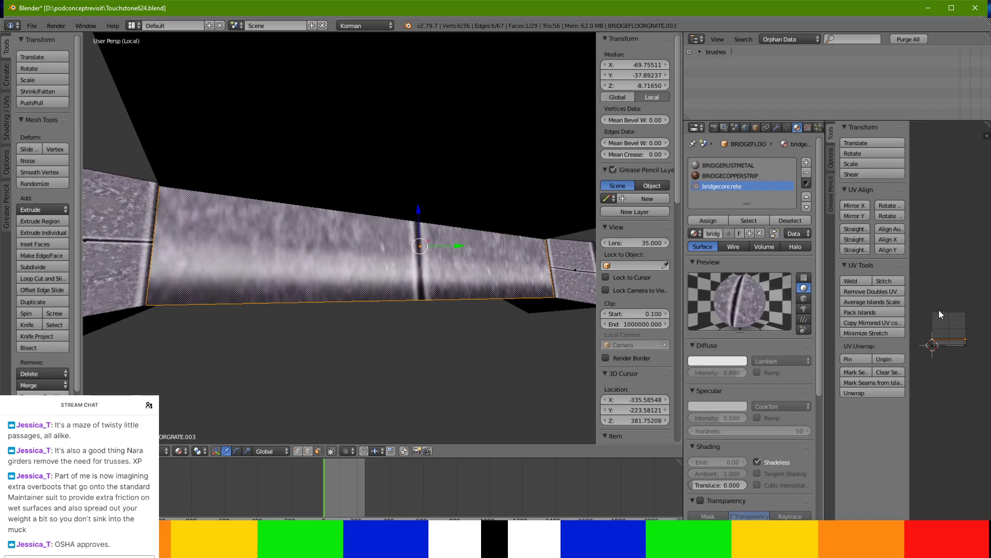
Rotate and scale the UV island of the slab's long rear face to adjust how the concrete texture runs along it.
left_click(899, 206)
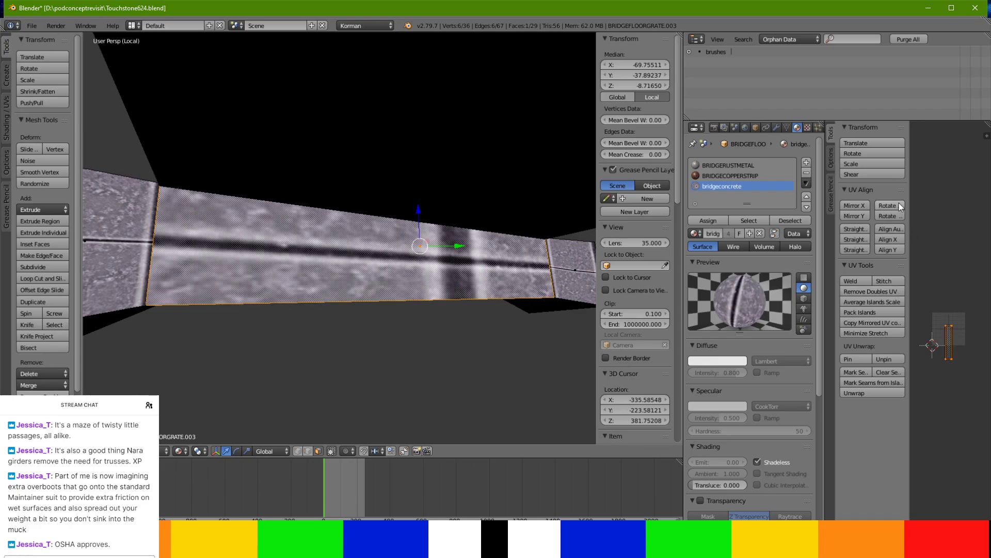
key("a")
key("a")
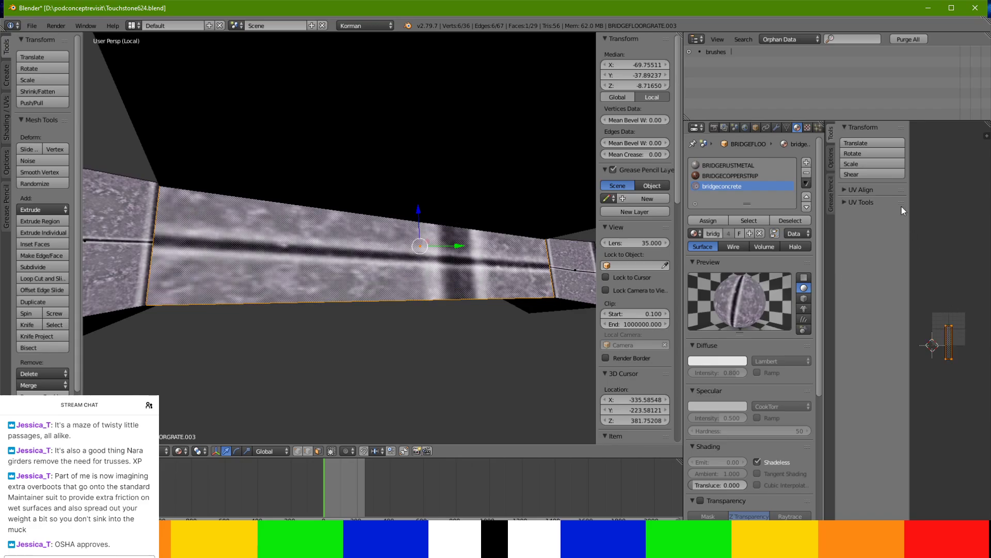
left_click(844, 202)
left_click(850, 190)
left_click(888, 207)
left_click(889, 208)
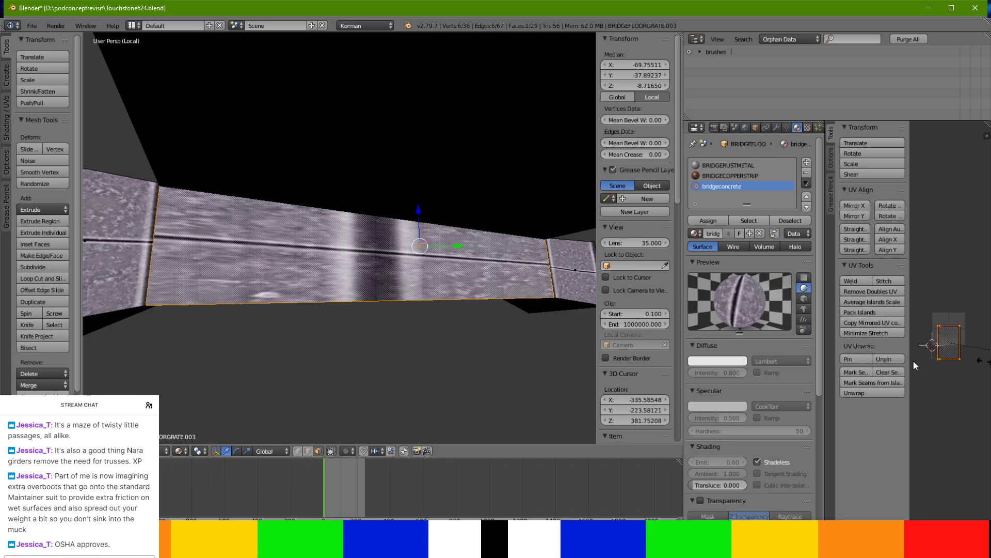
key("x")
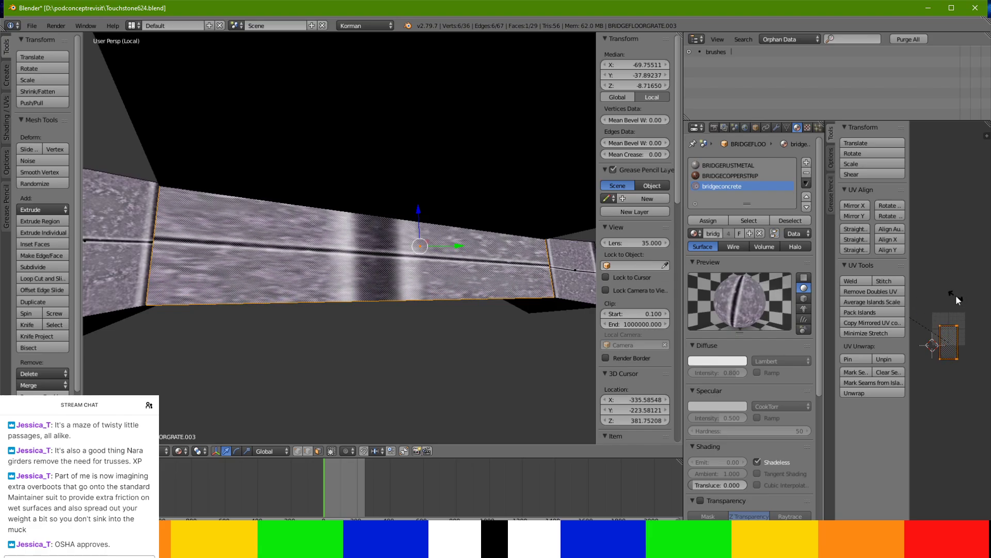
right_click(932, 296)
left_click(895, 205)
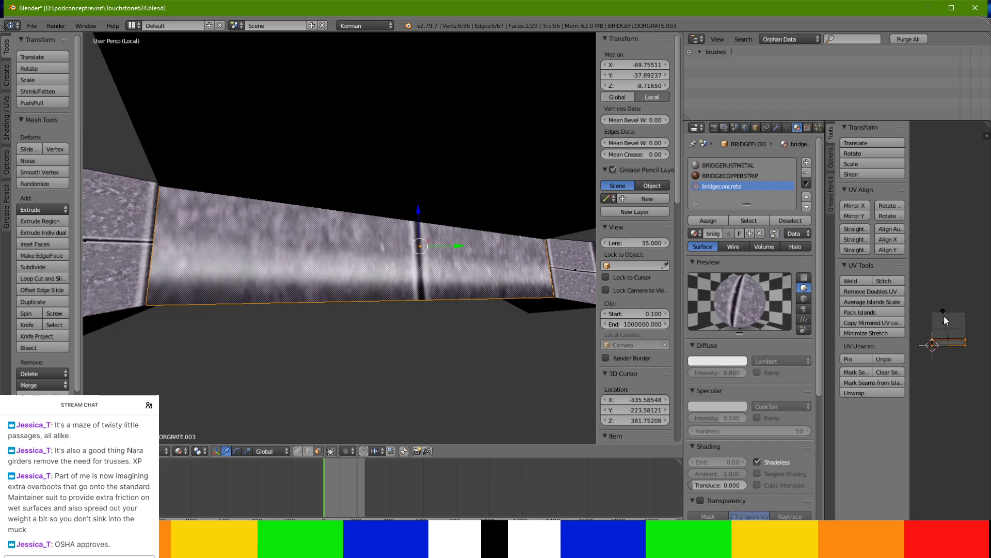
left_click(965, 278)
Delete the bottom faces of both slab wings.
middle_click_drag(458, 357, 171, 305)
right_click(134, 306)
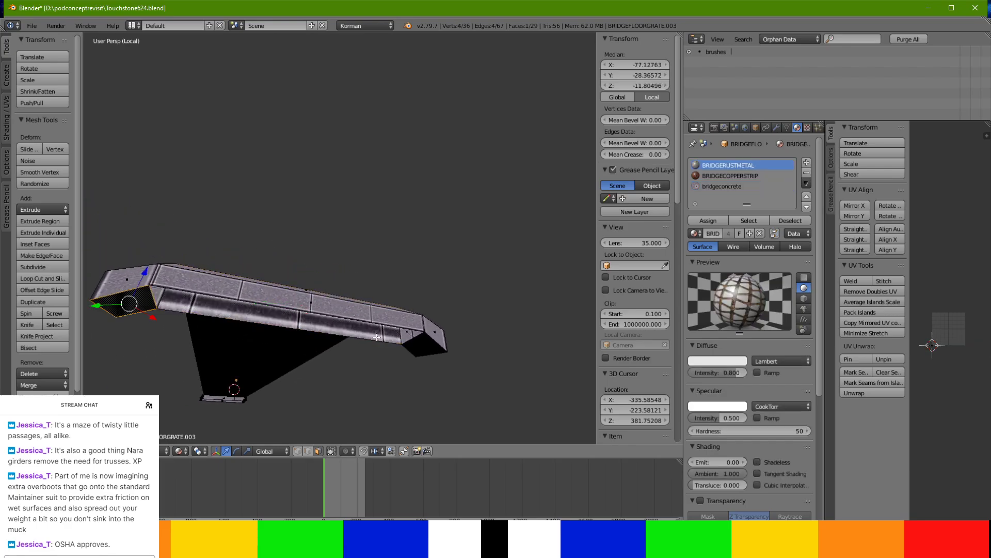
key("x")
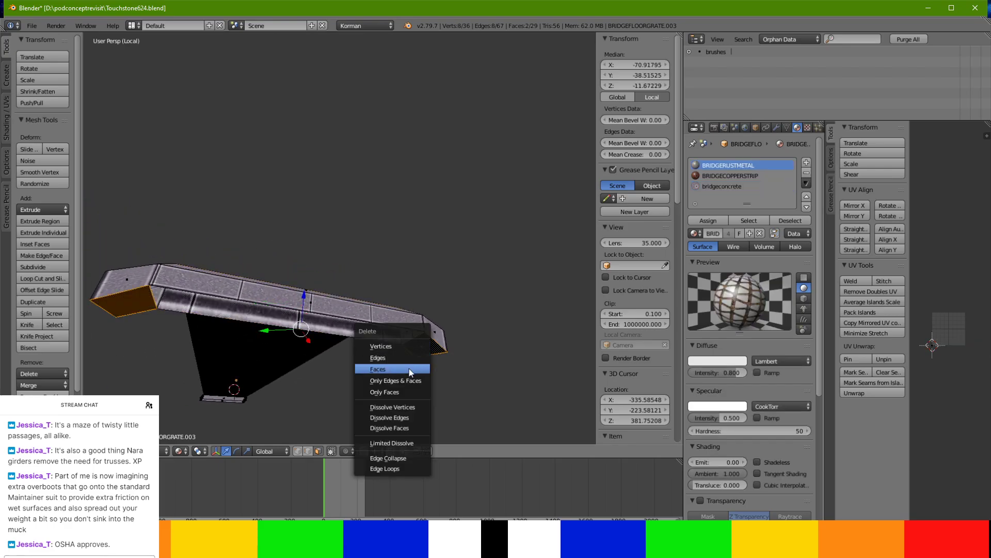
left_click(410, 370)
mouse_move(405, 364)
middle_mouse_down()
mouse_move(465, 361)
mouse_move(407, 380)
middle_mouse_up()
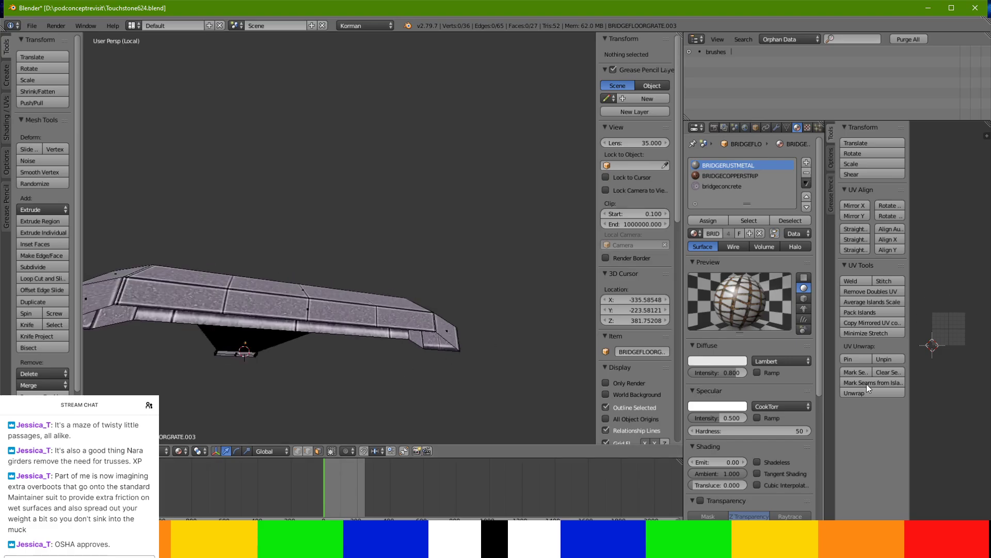
Turn off Shadeless for the bridgeconcrete material and leave the isolated view of the bridge.
left_click(758, 462)
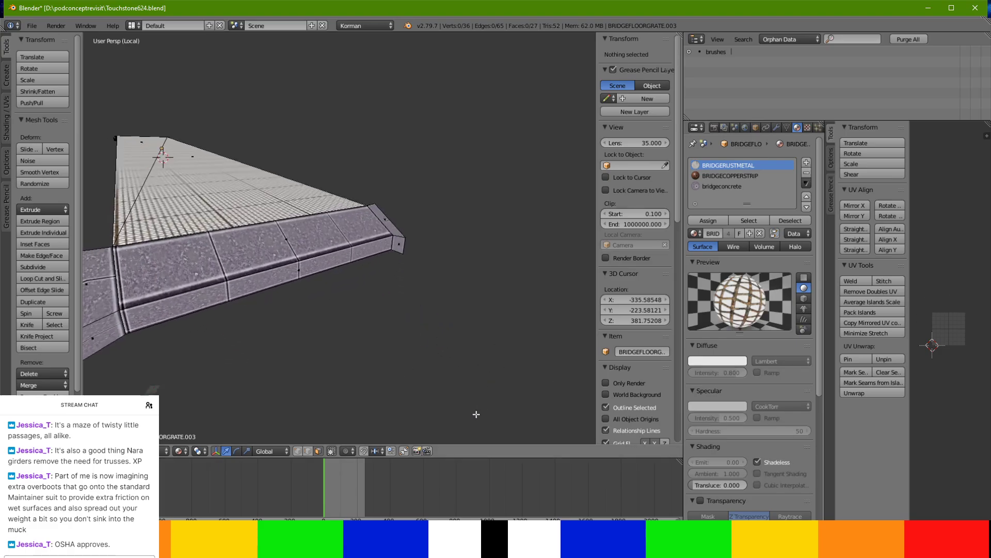
left_click(757, 461)
left_click(730, 185)
middle_click_drag(271, 301, 287, 395)
key("KP_Divide")
scroll(199, 350, "down", 2)
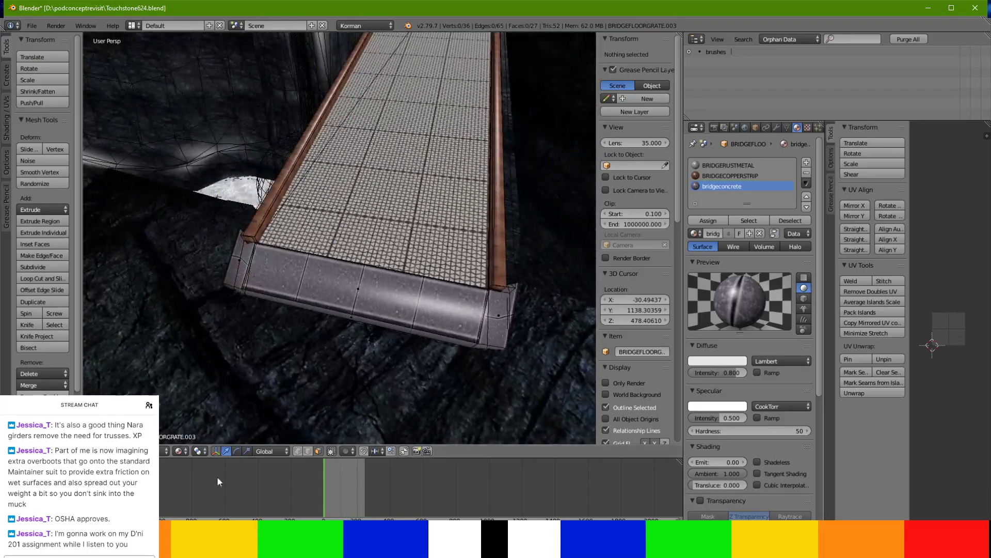
key("alt+Tab")
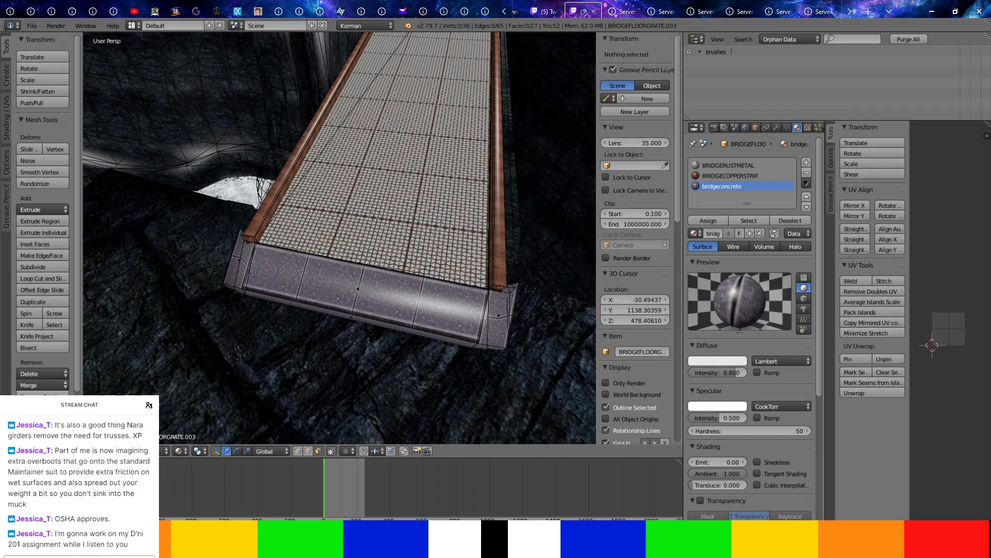
key("alt+Tab")
middle_click_drag(291, 306, 394, 326)
scroll(196, 287, "up", 2)
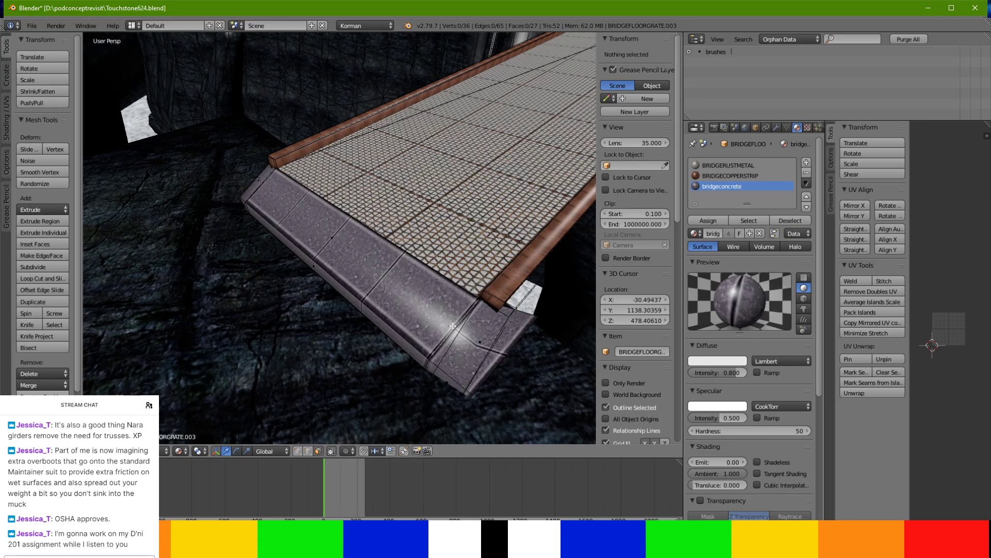
Move the lower front edge of BRIDGEFLOORGRATE.003's stone slab outward to X about -74.8 and Y about -40.9.
key("Tab")
middle_click_drag(510, 314, 396, 212)
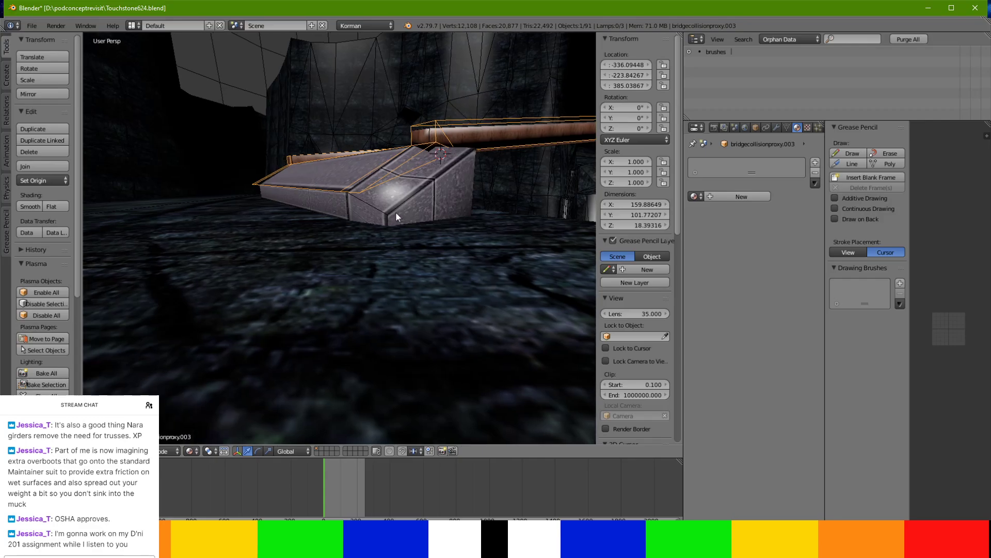
right_click(349, 208)
key("Tab")
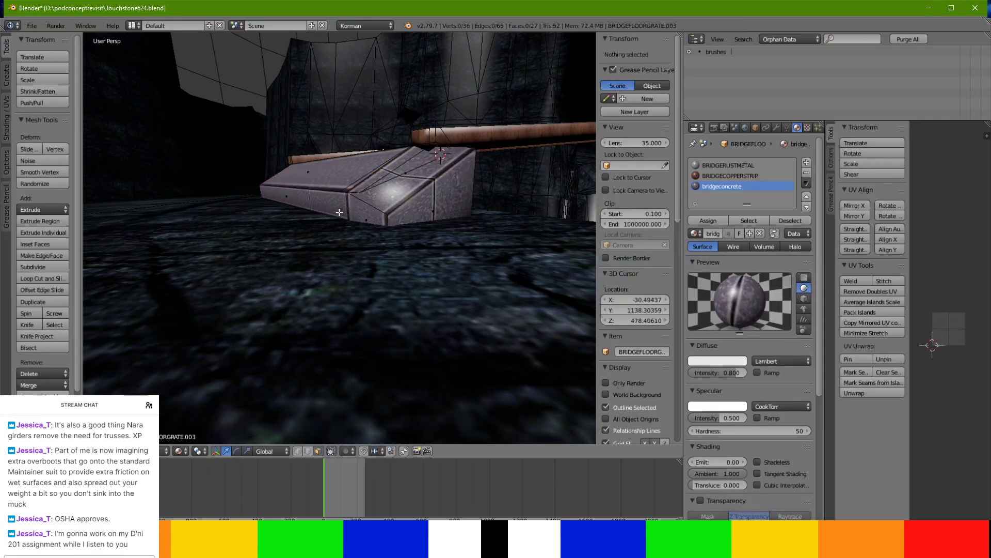
right_click(317, 216)
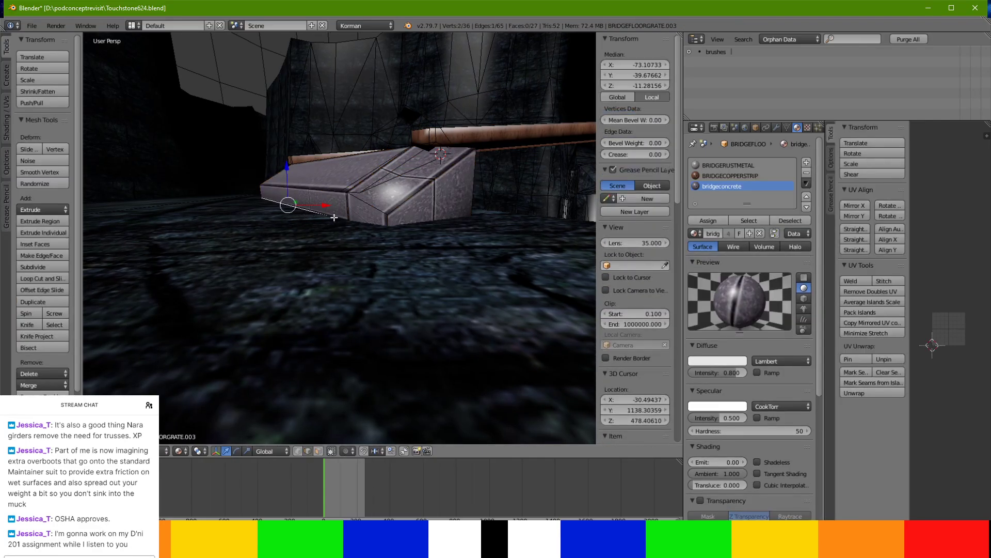
key("KP_Divide")
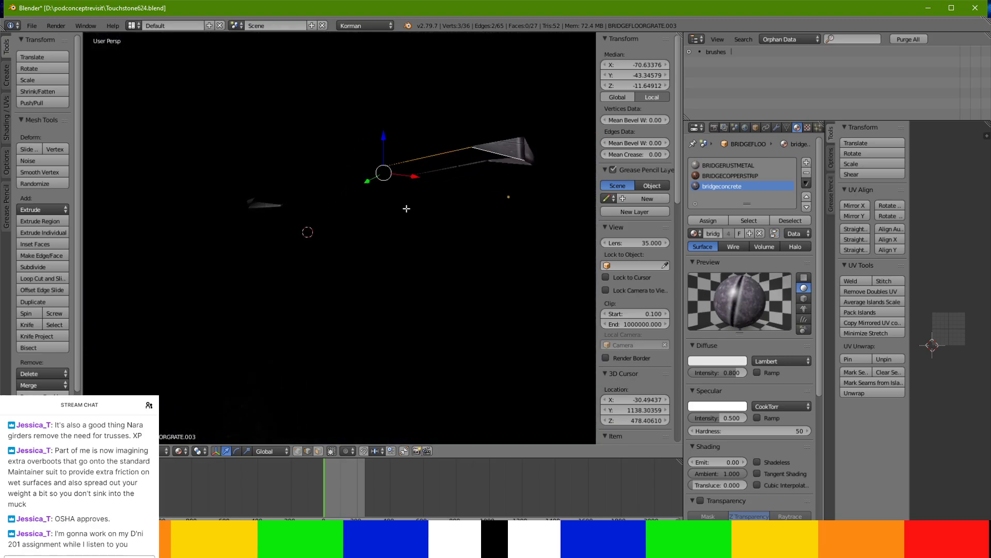
key("KP_Divide")
middle_click_drag(391, 219, 416, 264)
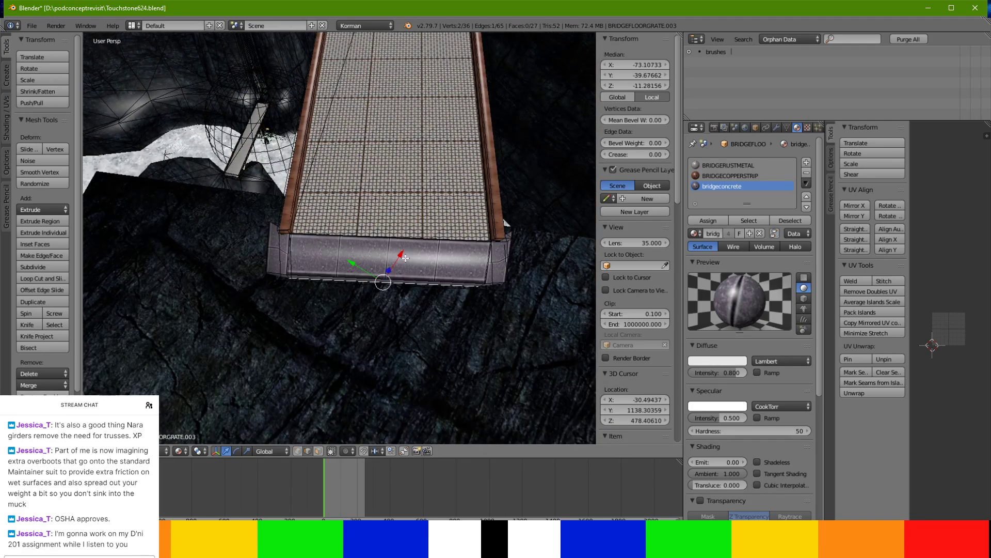
left_click_drag(406, 258, 401, 268)
left_click_drag(341, 276, 355, 282)
middle_click_drag(355, 282, 317, 252)
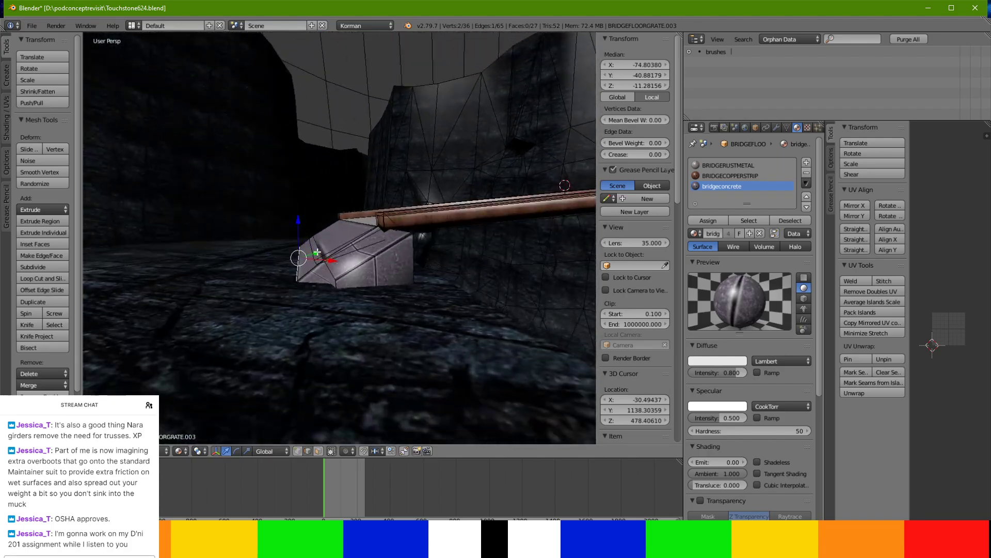
Extend the slab's lower front edge farther outward and lower it to Z about -12, finishing the mesh edit.
left_click_drag(326, 260, 305, 260)
middle_click_drag(306, 259, 379, 298)
left_click_drag(356, 275, 364, 282)
middle_click_drag(365, 282, 341, 324)
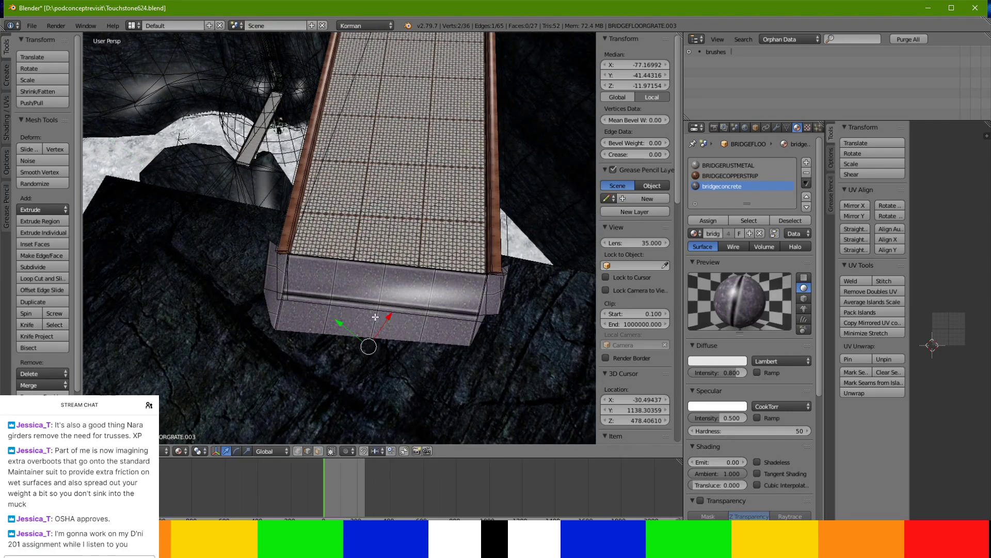
left_click_drag(387, 319, 390, 320)
middle_click_drag(398, 320, 444, 269)
key("Tab")
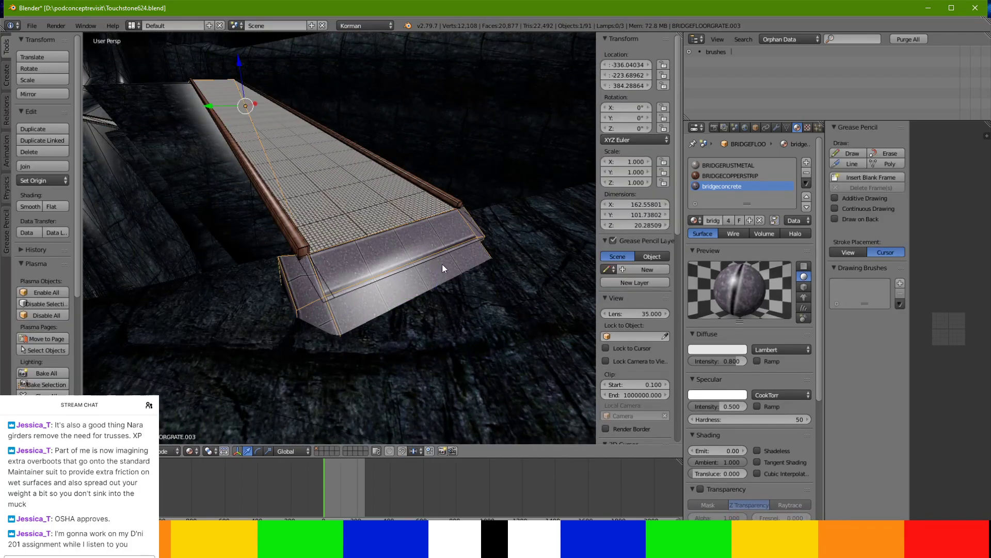
Move the lower front edges of bridgecollisionproxy.003 outward and down to Z about -12.2 to follow the extended slab.
right_click(434, 255)
middle_click_drag(432, 253, 394, 296)
key("Tab")
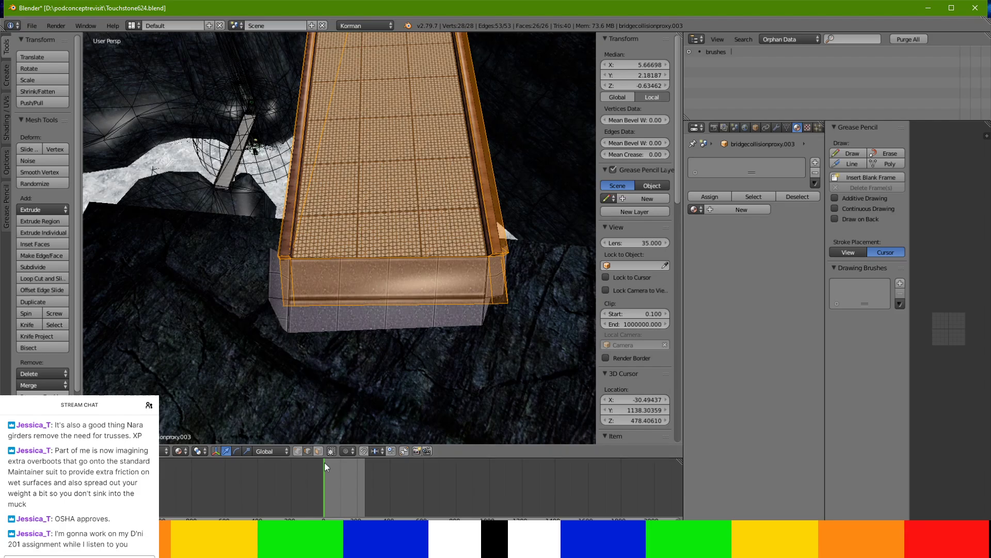
right_click(289, 304)
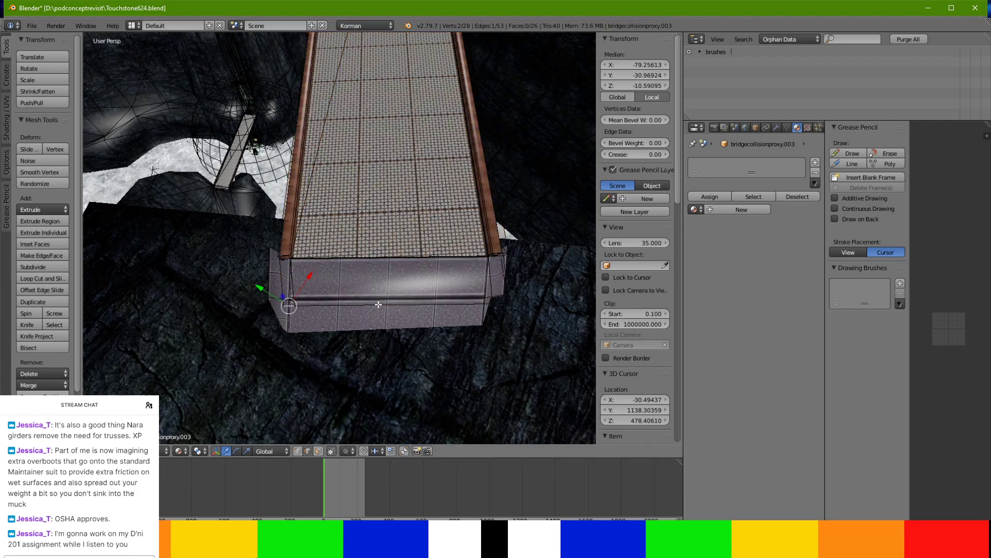
middle_click_drag(495, 314, 464, 308)
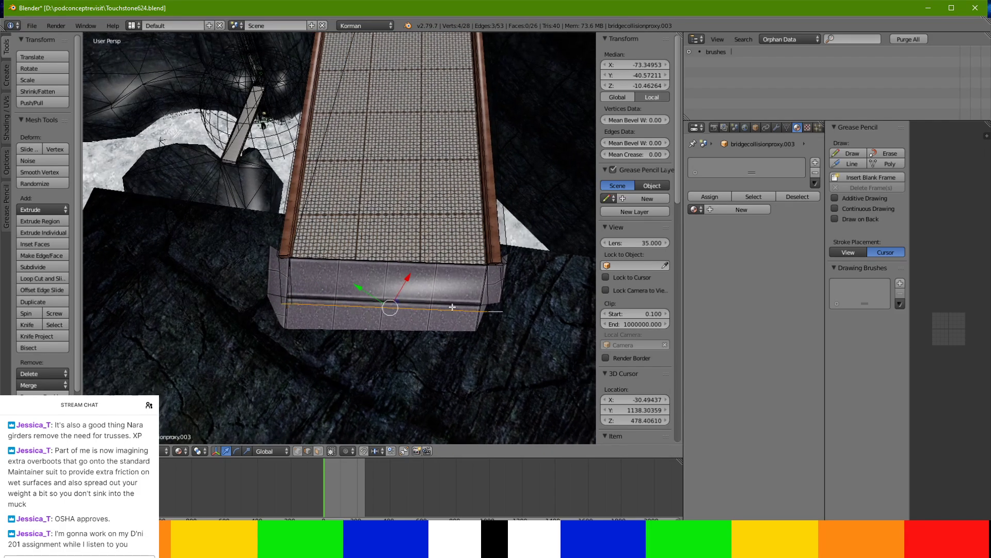
left_click_drag(360, 292, 357, 287)
middle_click_drag(354, 288, 279, 236)
left_click_drag(310, 259, 279, 261)
left_click_drag(250, 222, 250, 237)
middle_click_drag(250, 239, 351, 309)
left_click_drag(341, 296, 346, 298)
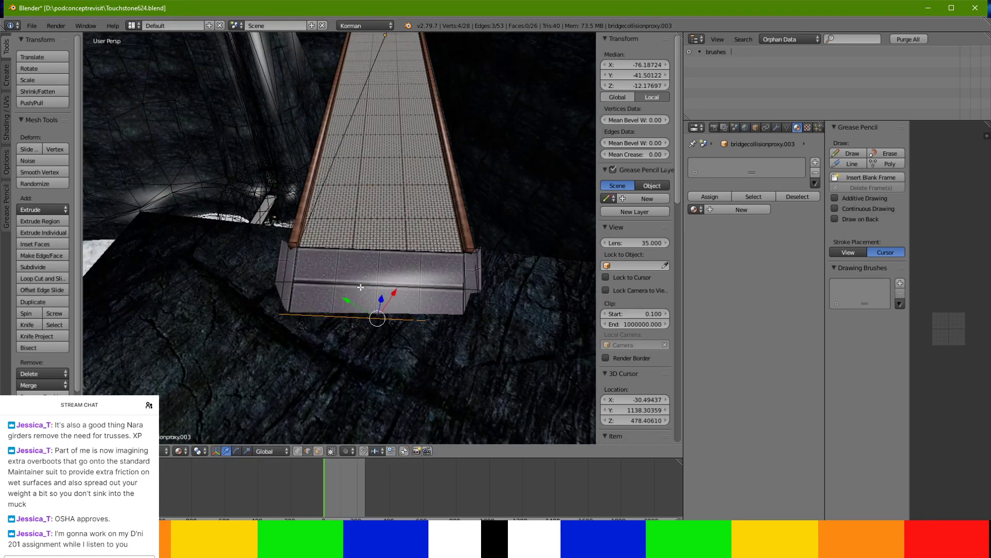
Move the collision proxy's lower side edge beside the stone wing along Y to about -50.9.
key("a")
middle_click_drag(361, 307, 245, 242)
scroll(245, 242, "down", 6)
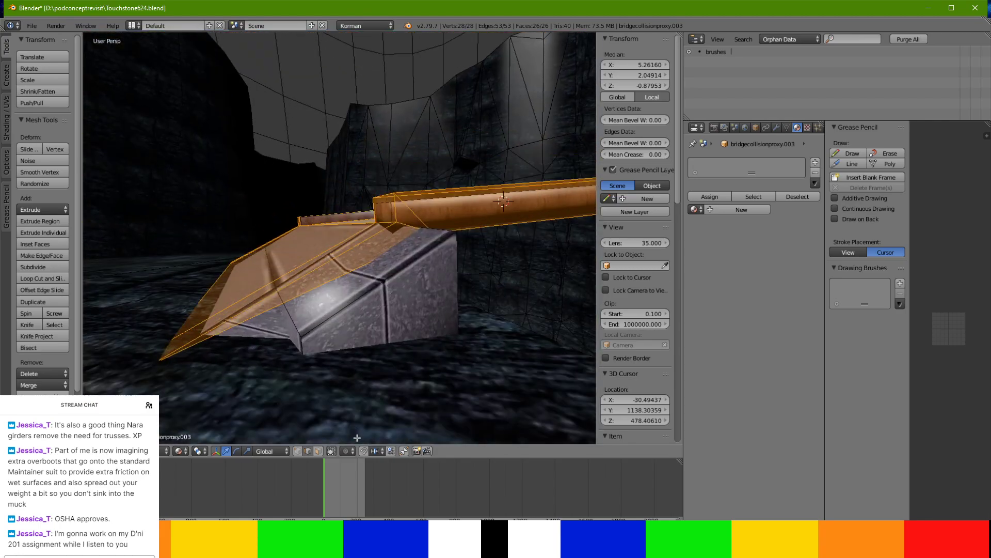
left_click(309, 450)
right_click(360, 268)
middle_click_drag(369, 289, 408, 312)
middle_click_drag(408, 311, 382, 314, "shift")
left_click_drag(422, 322, 426, 325)
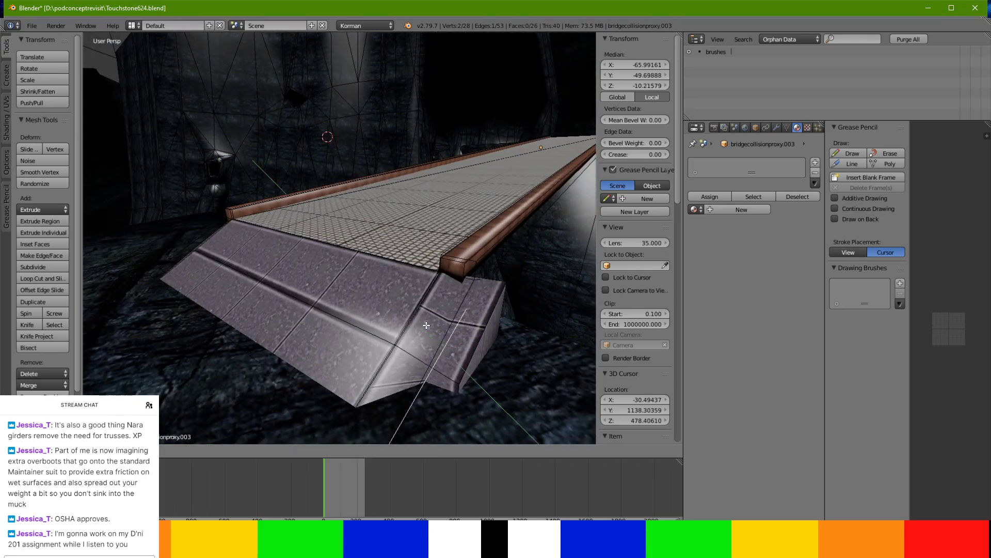
left_click(449, 342)
middle_click_drag(449, 342, 402, 330)
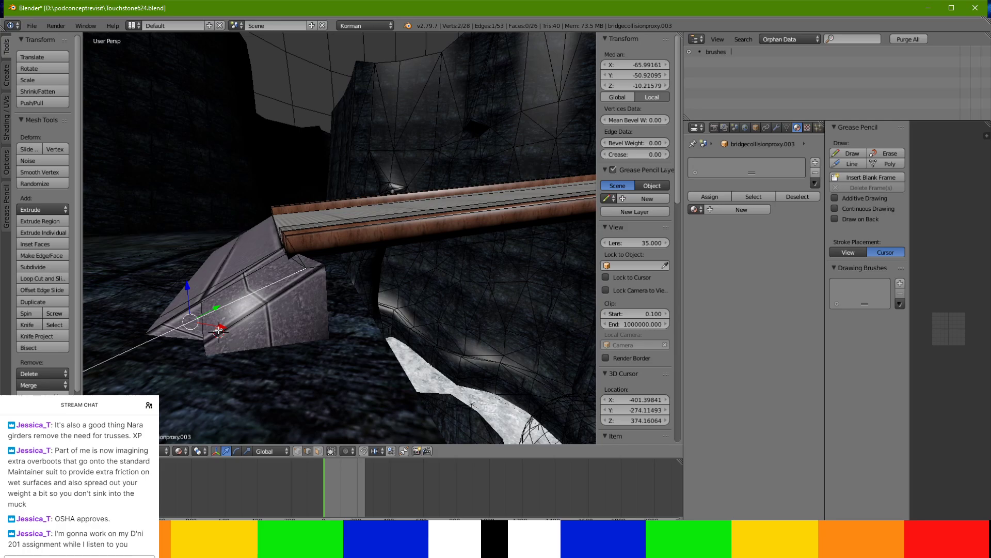
Try shifting the proxy's lower side edge along X to about -65.6.
key("g")
key("x")
left_click(222, 342)
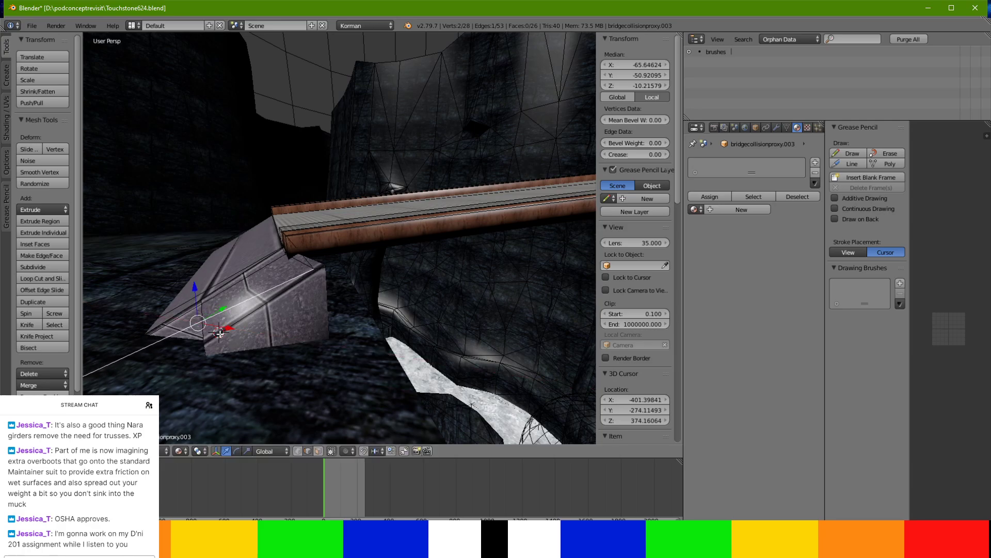
Pull the proxy's lower side edge in toward the stone wing, to X about -65.2 and Y about -50.1.
key("a")
key("a")
middle_click_drag(233, 324, 367, 325)
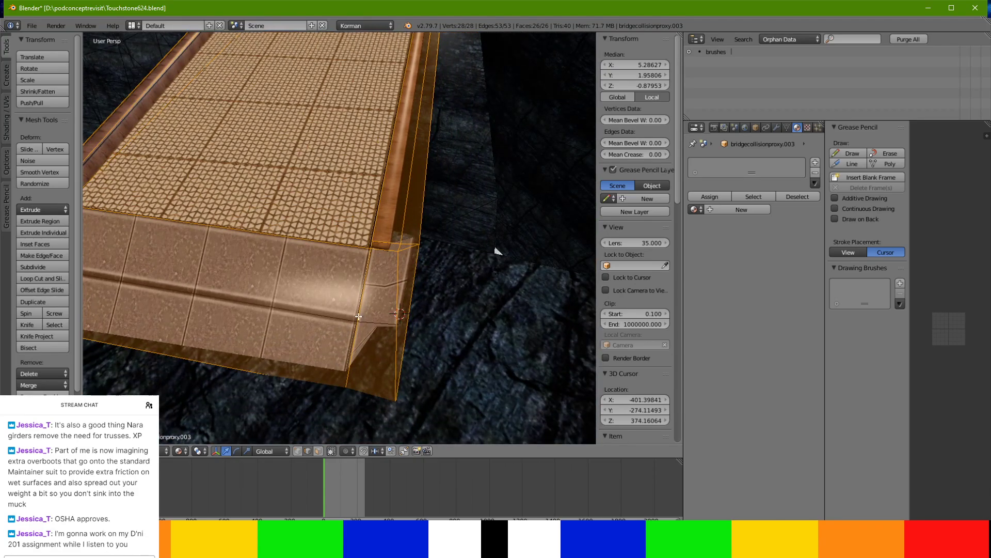
right_click(358, 316)
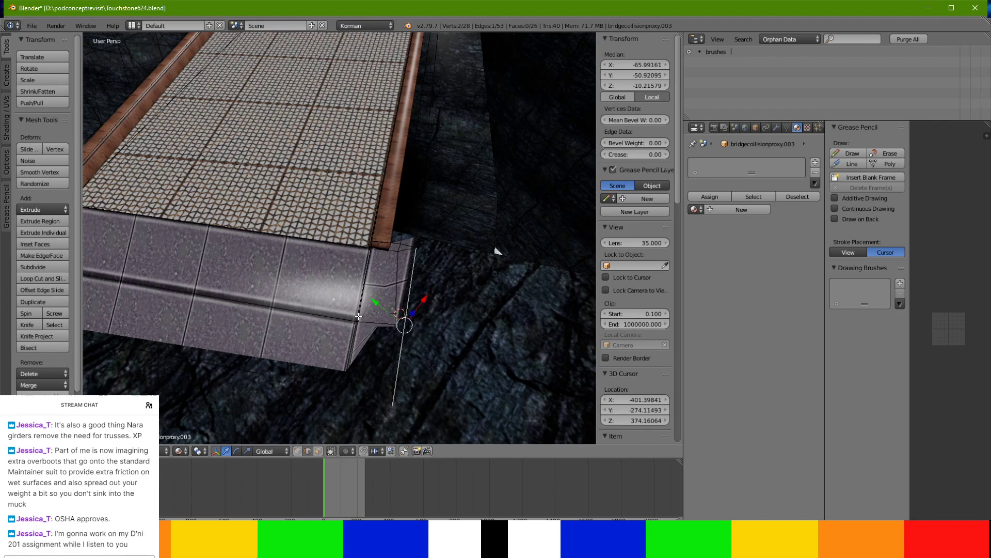
key("g")
key("y")
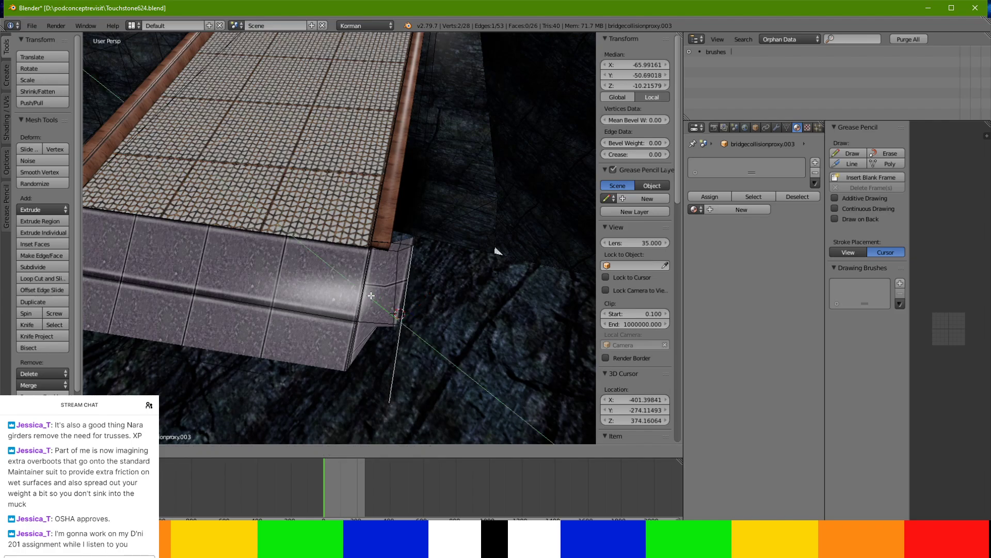
left_click(371, 287)
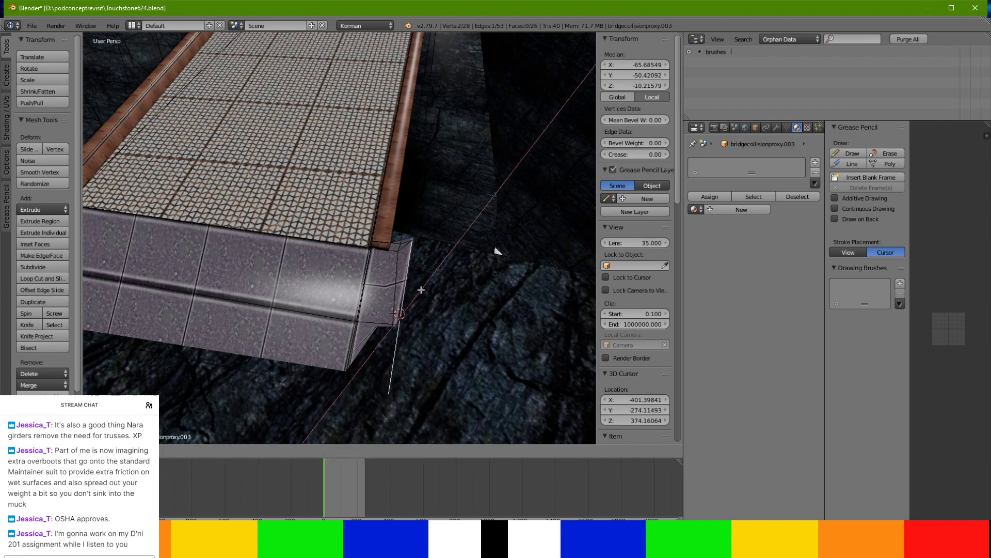
middle_click_drag(380, 291, 366, 258)
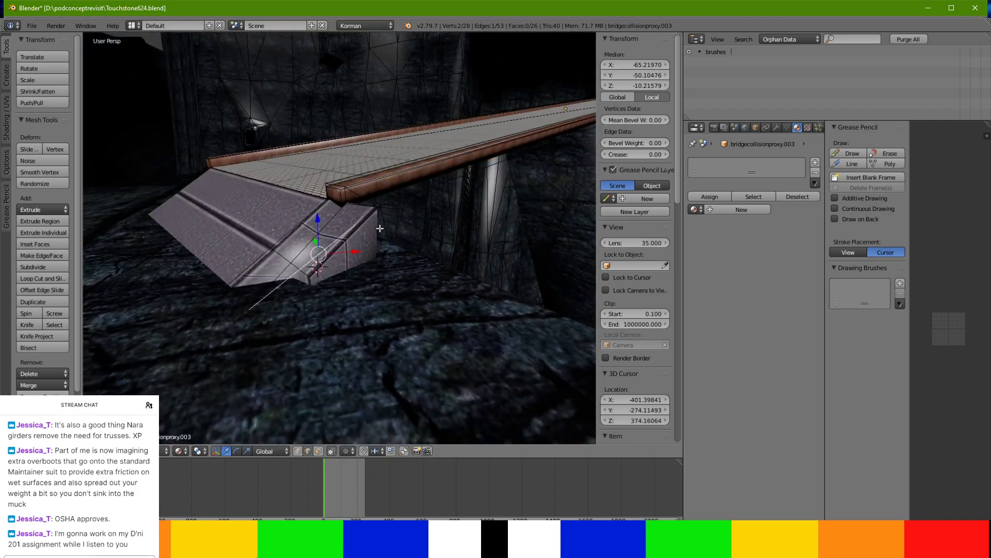
Extrude the proxy's lower side edge downward along Z to about -12.6.
key("e")
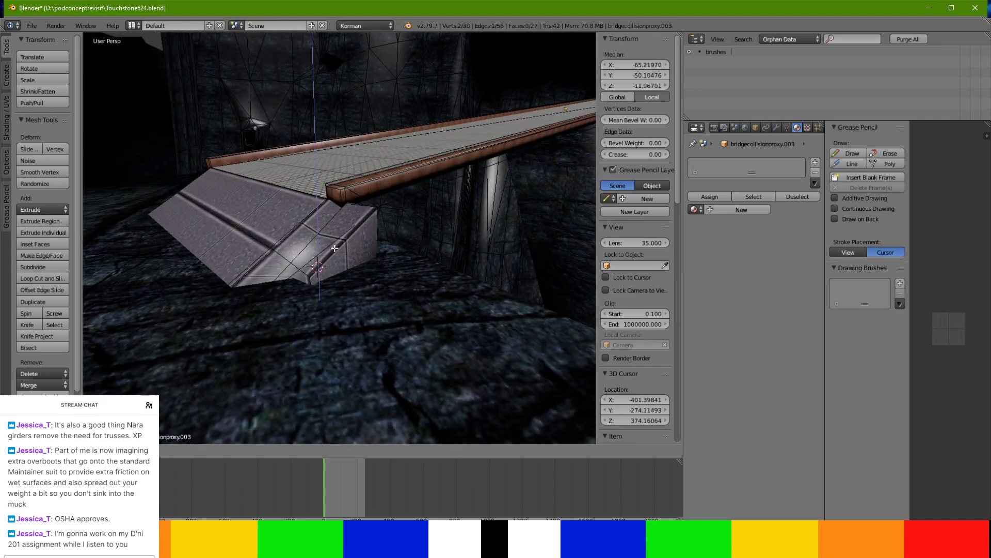
middle_click_drag(338, 256, 357, 315)
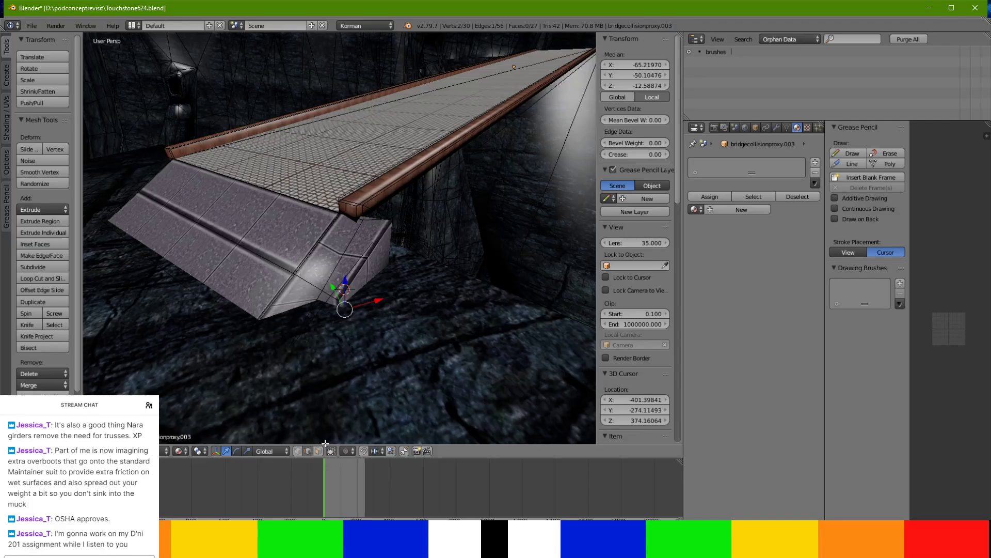
Move the proxy's newly extruded side face beside the stone wing along Y to about -50.6.
right_click(362, 280, "shift")
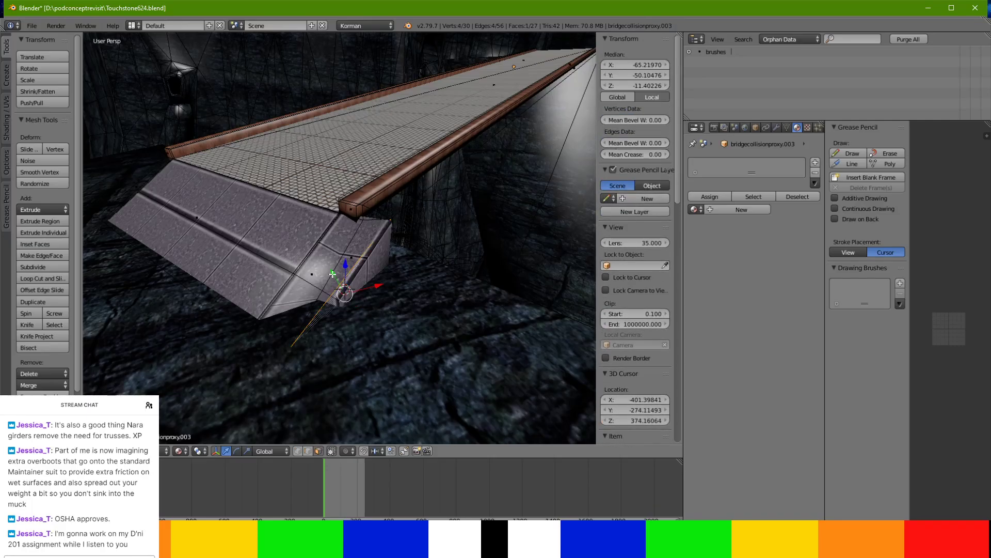
key("g")
key("y")
middle_click_drag(335, 282, 439, 295)
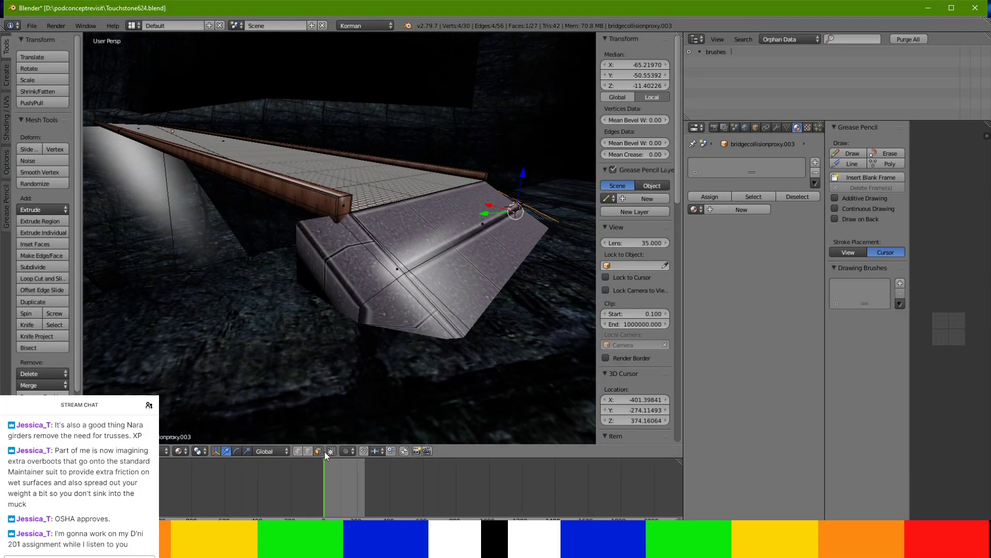
Move the collision proxy's opposite lower side edge along Y to about -29.8.
right_click(389, 275)
middle_click_drag(388, 276, 377, 283)
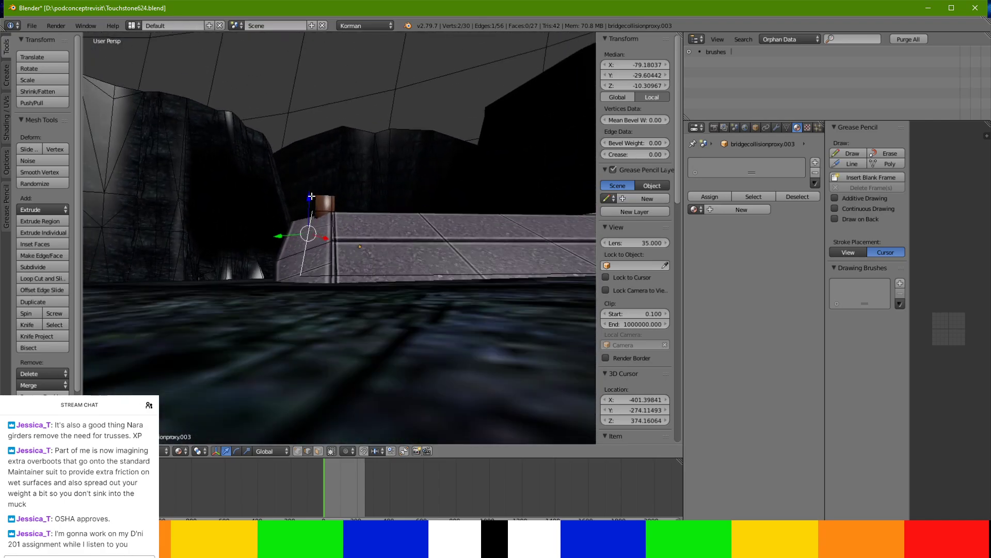
left_click_drag(298, 236, 302, 227)
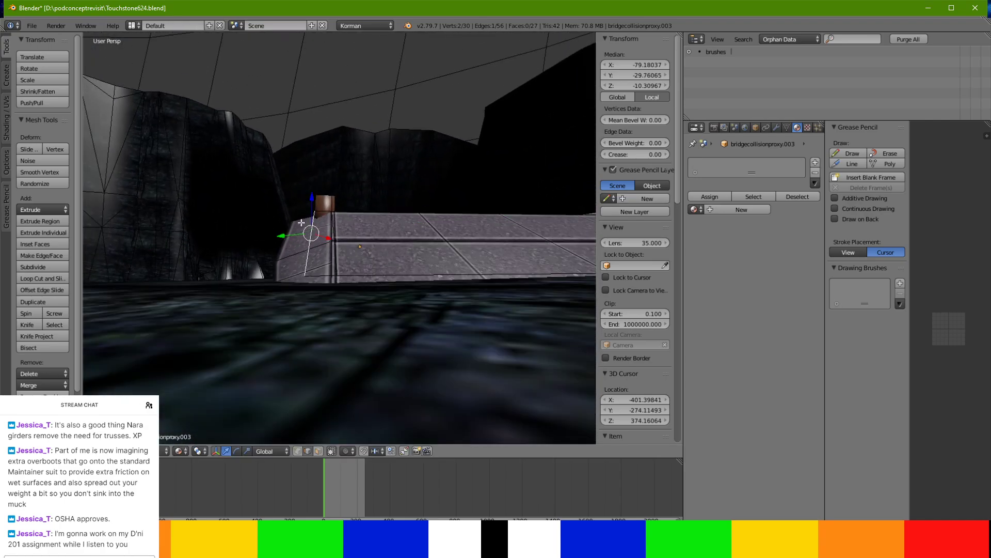
Extrude the proxy's opposite side edge outward around the stone wing, to X about -78.6 and Y about -27.5.
middle_click_drag(312, 214, 345, 325)
middle_click_drag(329, 357, 424, 312)
left_click_drag(429, 304, 426, 327)
middle_click_drag(426, 327, 289, 212)
left_click_drag(268, 191, 288, 223)
middle_click_drag(288, 223, 304, 341)
left_click_drag(309, 359, 310, 354)
middle_click_drag(310, 354, 294, 283)
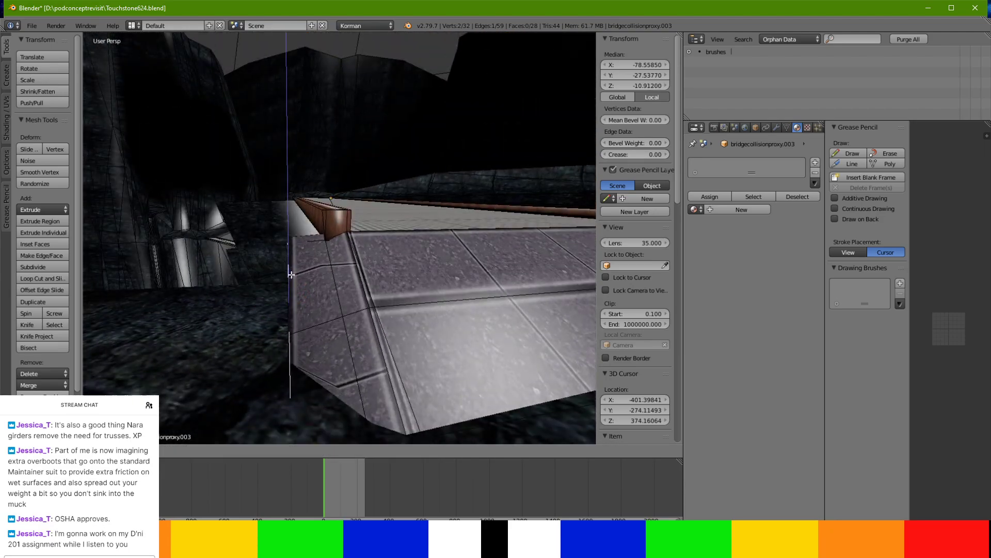
middle_click_drag(294, 269, 389, 260)
Extrude the proxy's outer side edge straight down along Z and finish editing the proxy mesh.
middle_click_drag(451, 277, 470, 173)
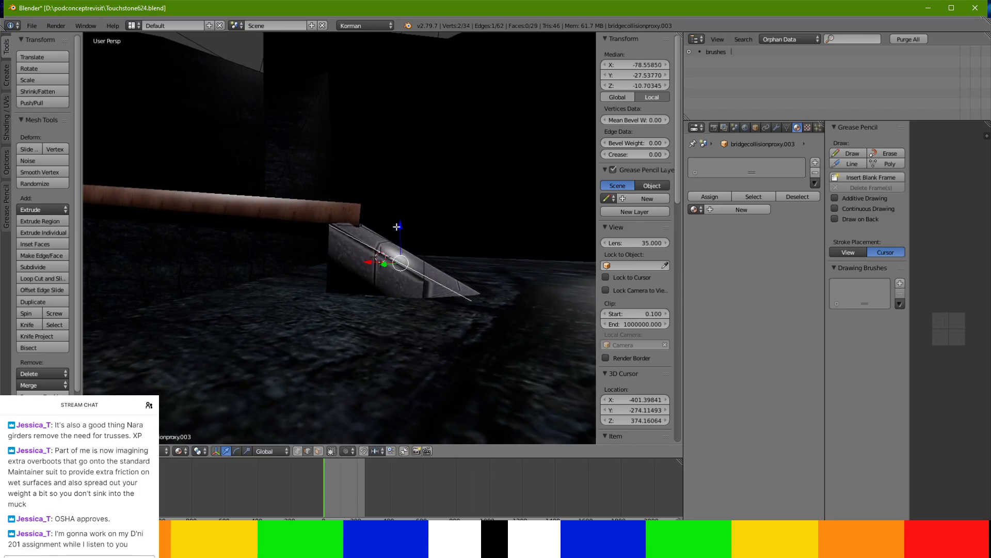
left_click(321, 454)
right_click(396, 275)
middle_click_drag(396, 274, 304, 334)
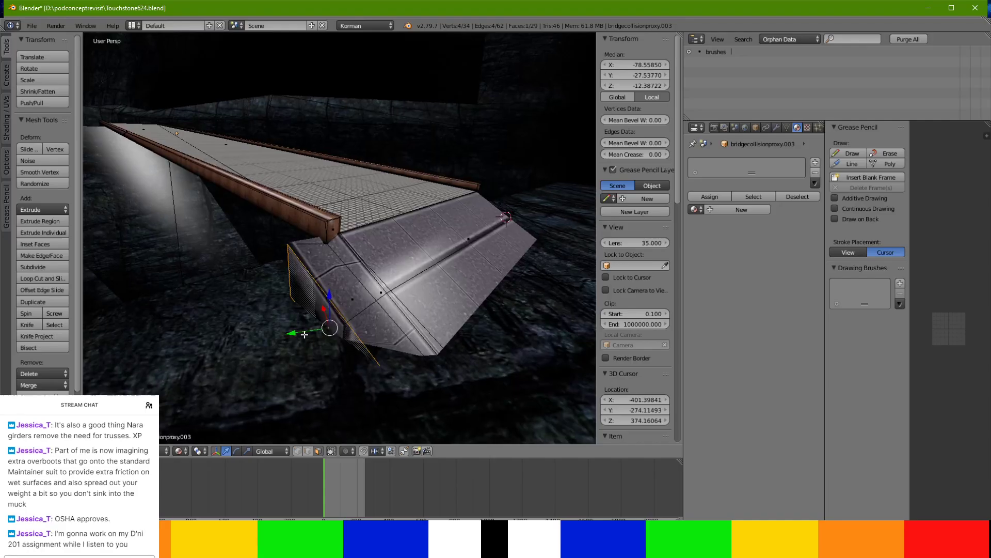
middle_click_drag(305, 294, 360, 380)
key("Tab")
Select the earlier grated bridge's collision proxy, railings and grate floor together.
middle_click_drag(411, 315, 587, 227)
scroll(51, 215, "down", 3)
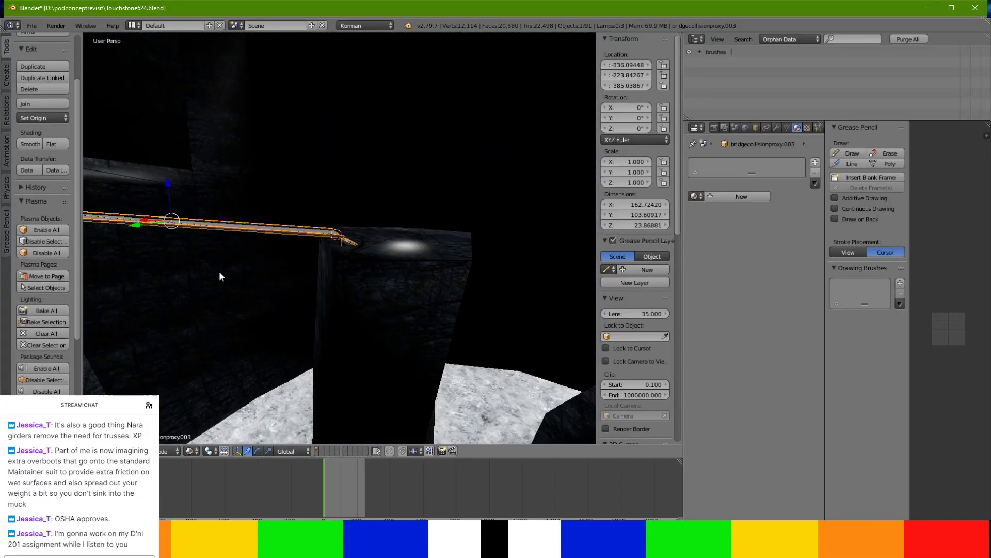
middle_click_drag(221, 276, 347, 248)
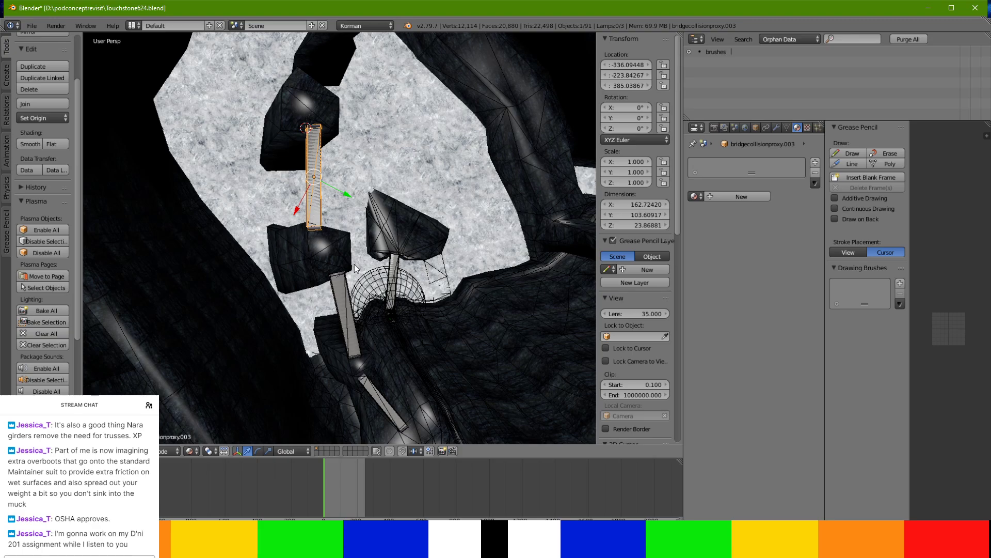
middle_click_drag(354, 264, 466, 169)
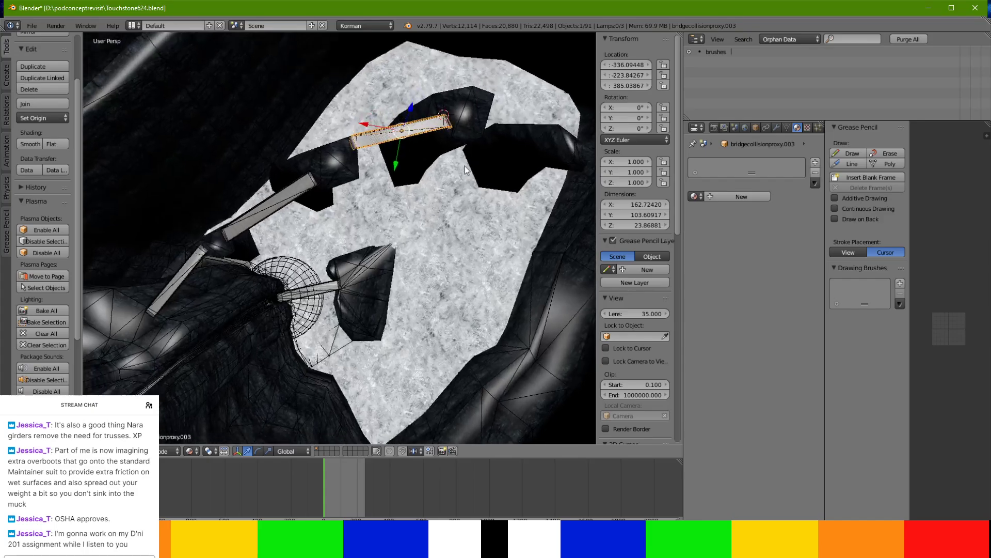
scroll(408, 197, "up", 10)
middle_click_drag(320, 330, 343, 213, "shift")
scroll(445, 85, "down", 3)
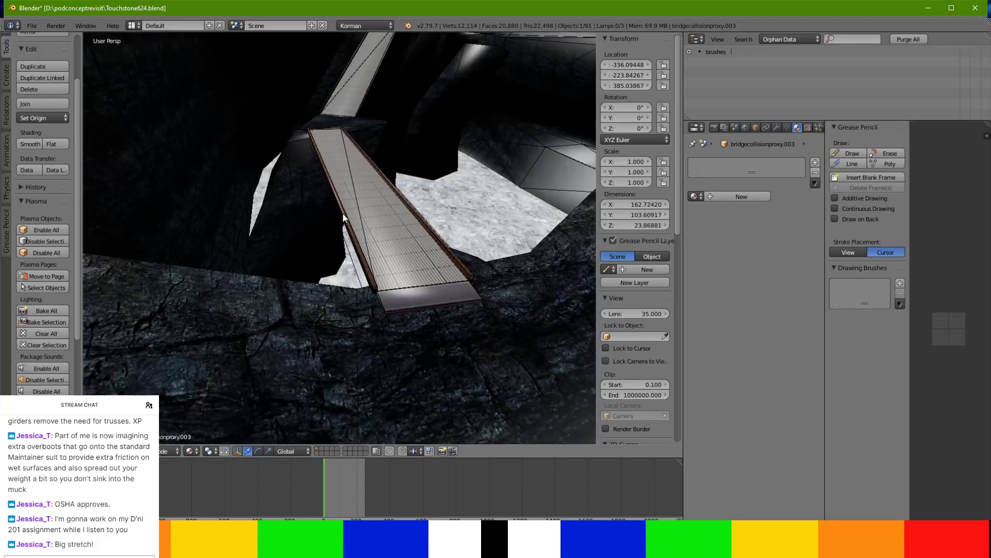
right_click(385, 237)
right_click(365, 269, "shift")
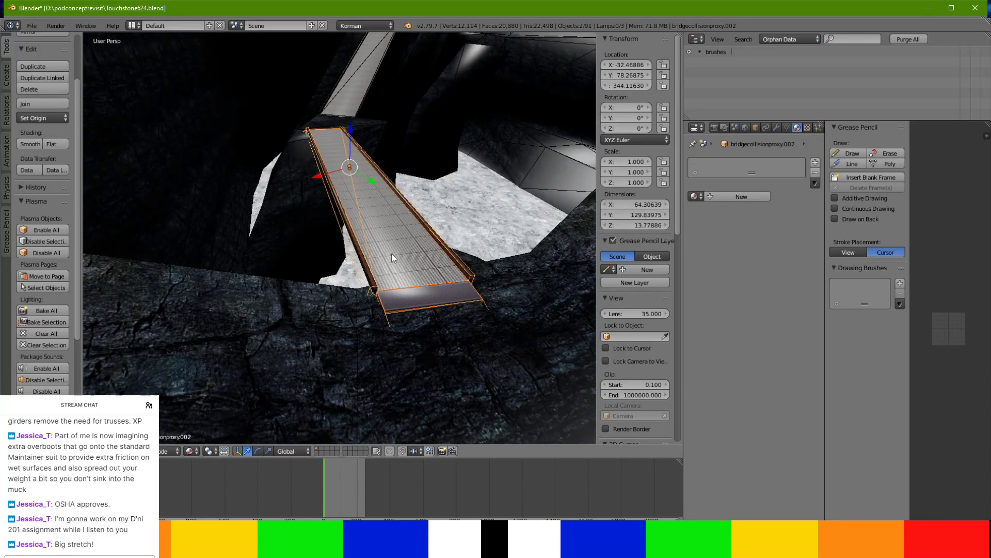
right_click(465, 275, "shift")
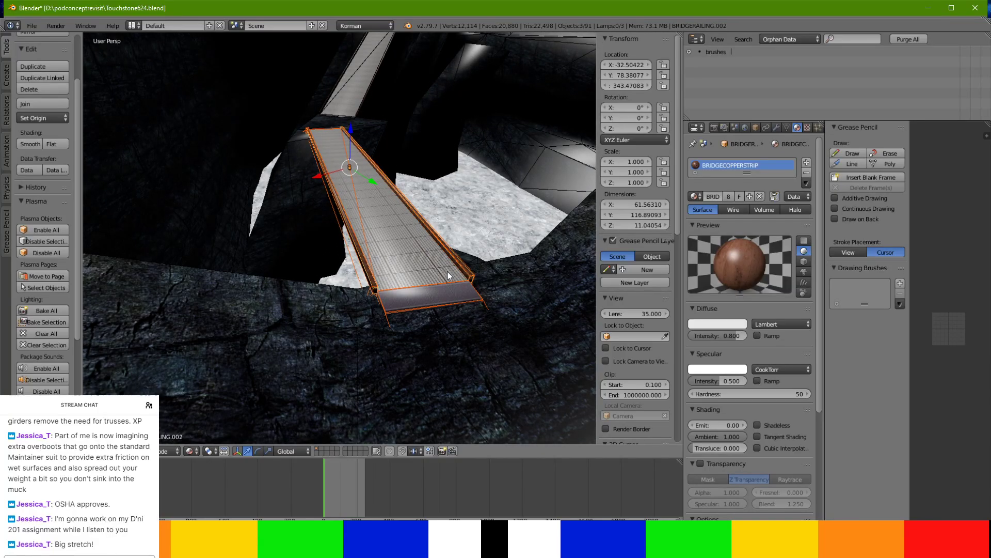
right_click(447, 271, "shift")
Isolate the selected bridge parts to examine their grating and railings, and return to the full scene.
key("KP_Divide")
middle_click_drag(445, 271, 469, 201)
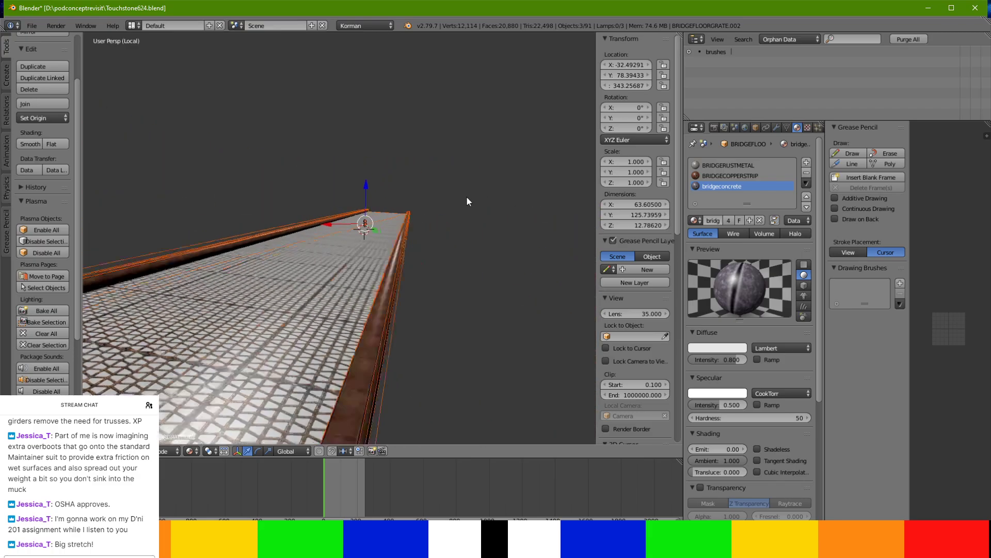
key("KP_Divide")
Duplicate the bridge and move the copy beside the gap between the farther pillars, to X about -518 and Y about -328.
scroll(357, 239, "down", 6)
middle_click_drag(343, 262, 289, 256, "shift")
middle_click_drag(192, 198, 173, 188)
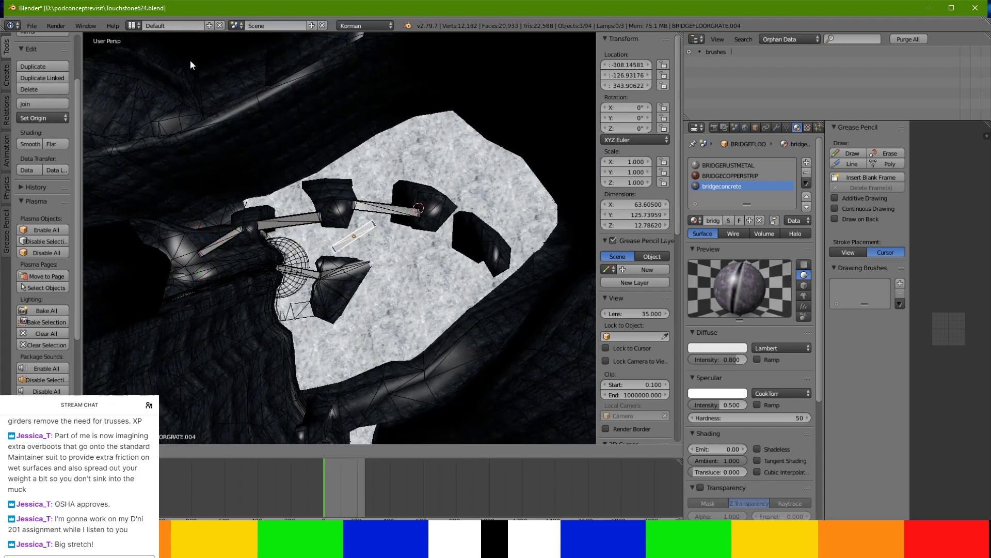
left_click(290, 54)
middle_click_drag(292, 139, 346, 214)
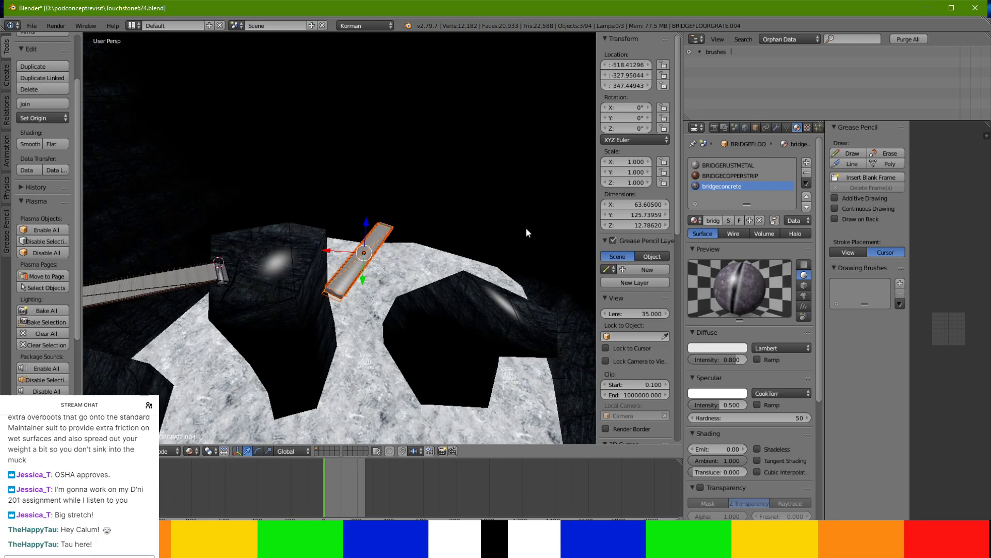
Rotate the copied bridge about Z to about -67.7° so it spans the gap between the two rock pillars.
key("r")
key("z")
left_click(429, 361)
middle_click_drag(428, 361, 330, 208)
Raise the copied bridge to Z about 374.8 and shift it along X to about -542.7.
key("g")
key("z")
left_click(330, 180)
key("g")
key("x")
left_click(328, 291)
middle_click_drag(423, 157, 430, 251)
key("s")
key("x")
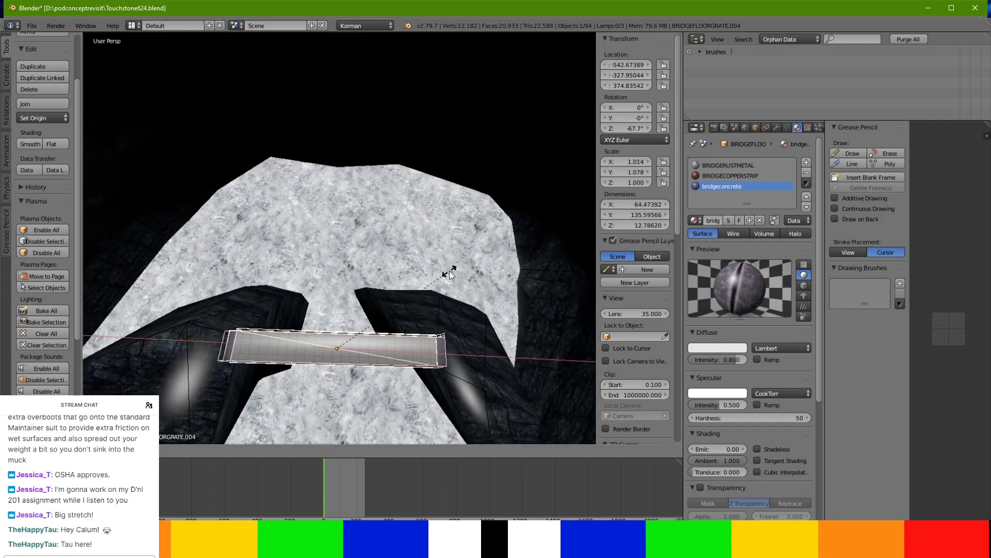
key("Escape")
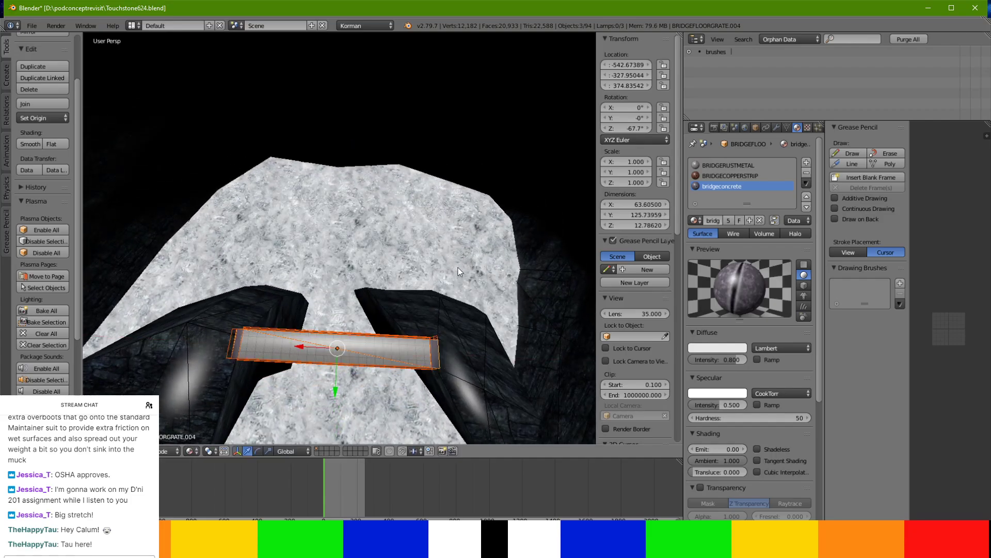
Isolate the copied bridge in local view and adjust its Z rotation to -66°.
key("KP_Divide")
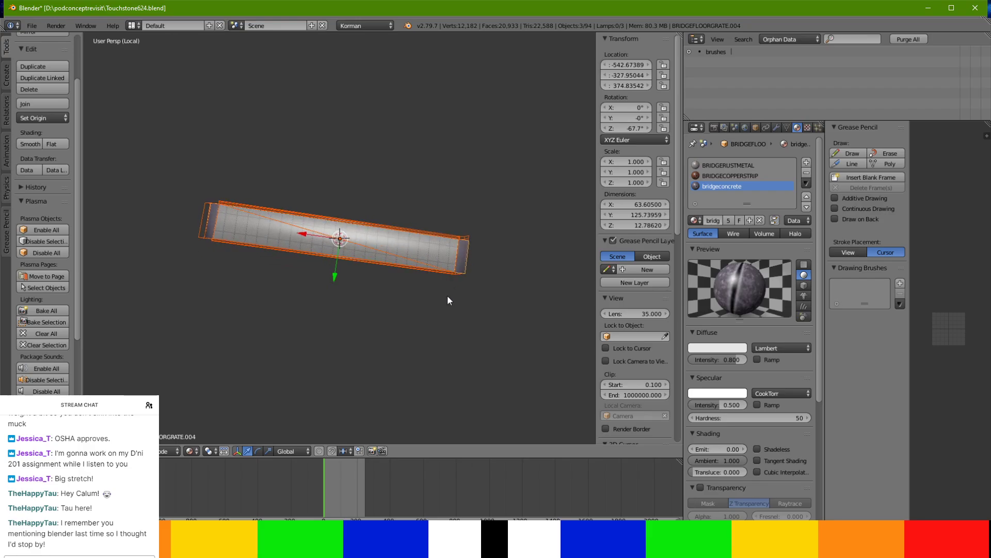
scroll(448, 294, "up", 5)
middle_click_drag(428, 213, 424, 234)
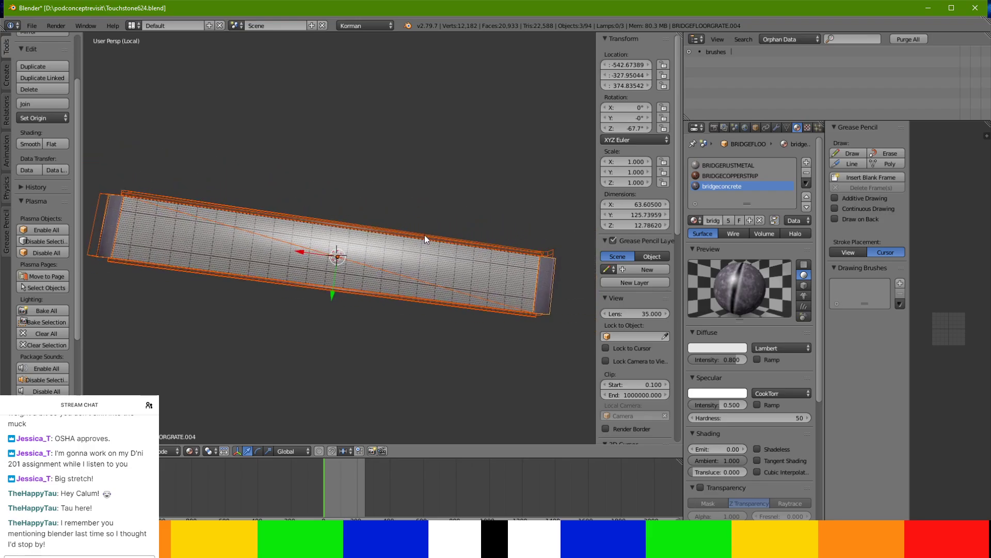
key("r")
left_click(427, 228)
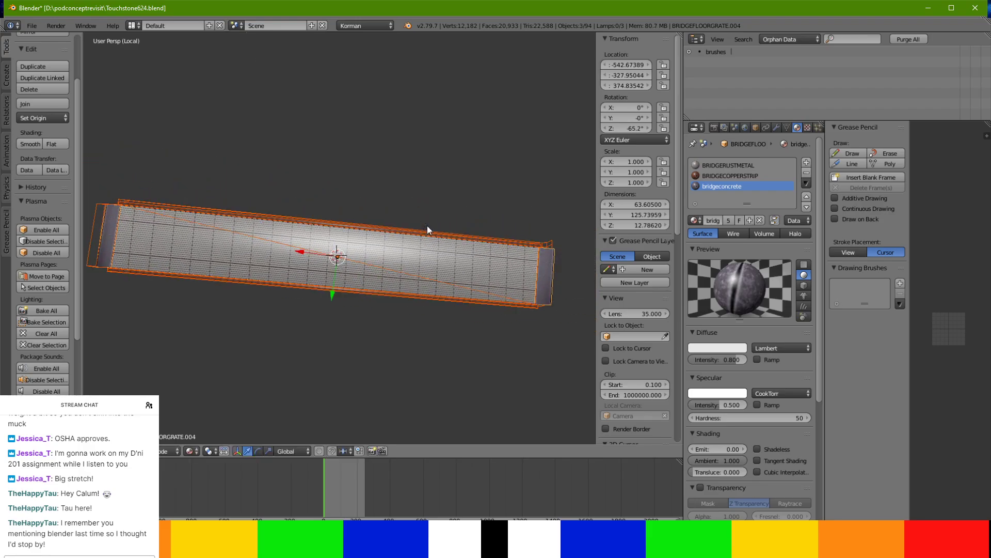
key("r")
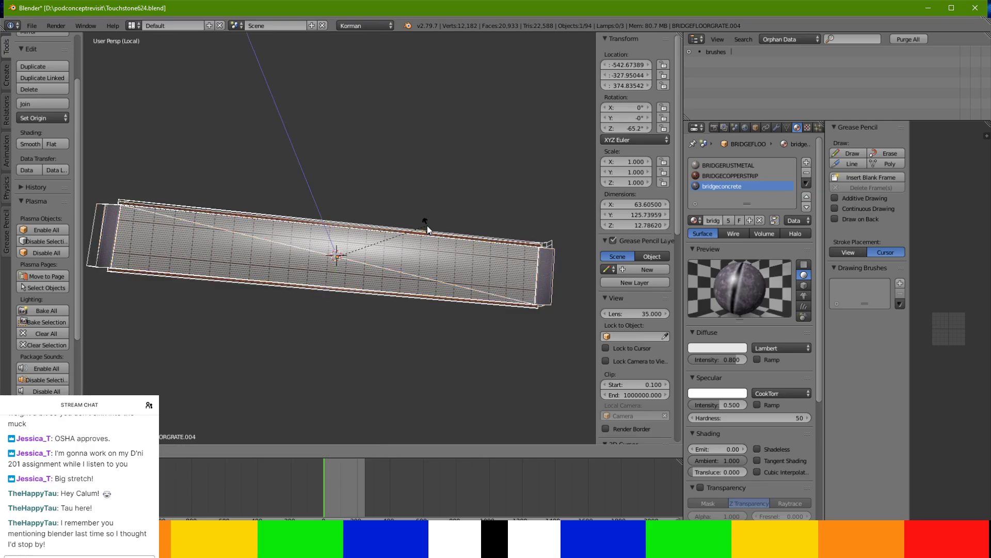
left_click(429, 228)
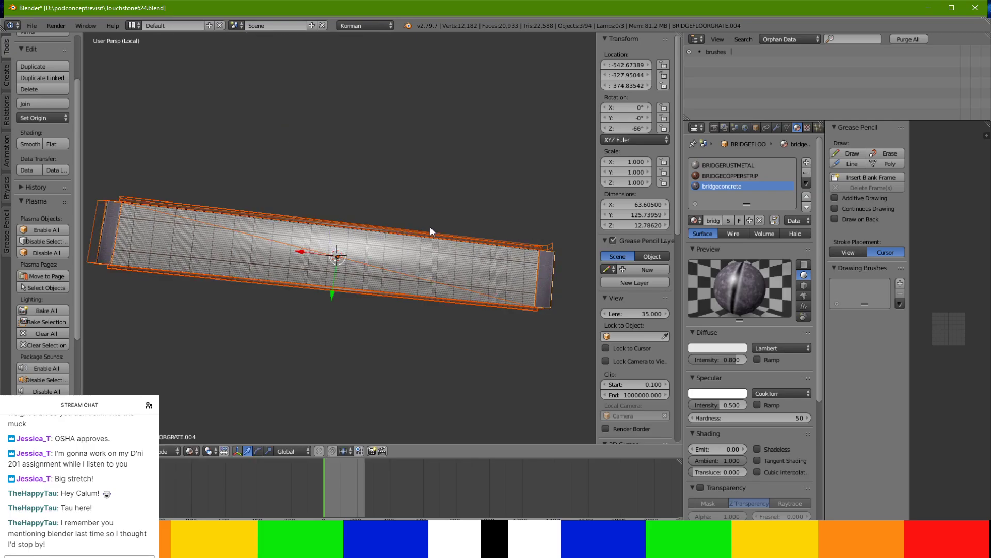
Enlarge the copied bridge to scale factors of about 1.32 in X and 1.27 in Y, and return to the full scene.
key("s")
left_click(454, 229)
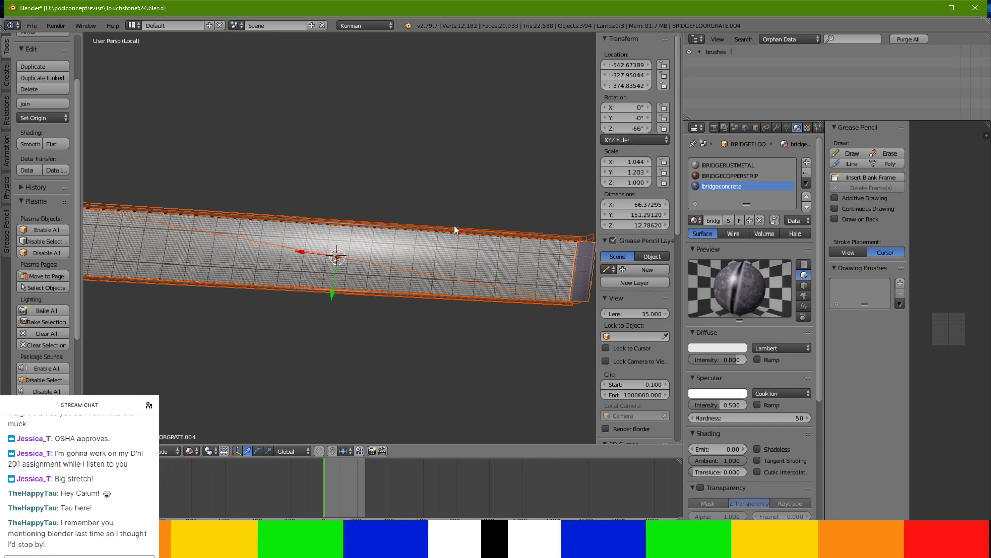
right_click(455, 230)
key("s")
key("y")
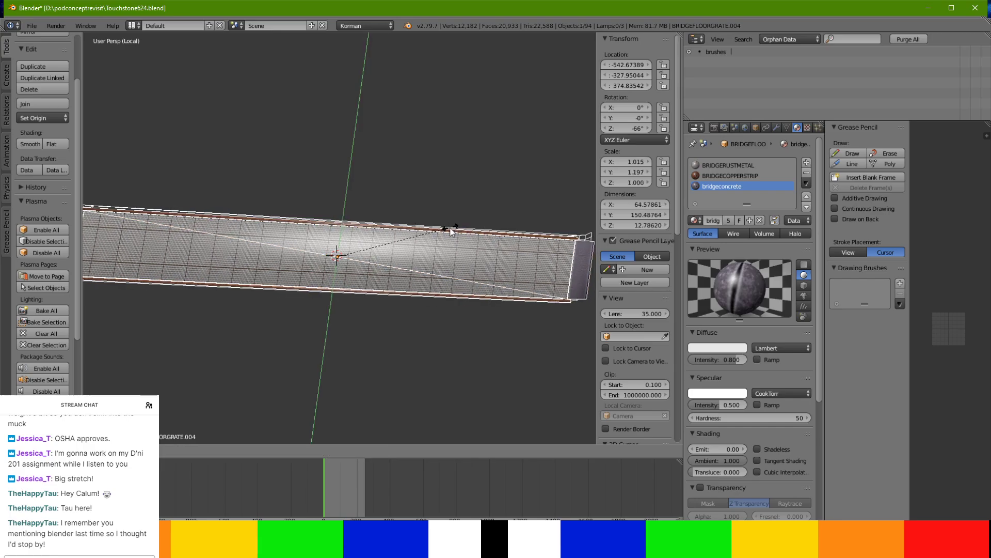
left_click(463, 160)
key("KP_Divide")
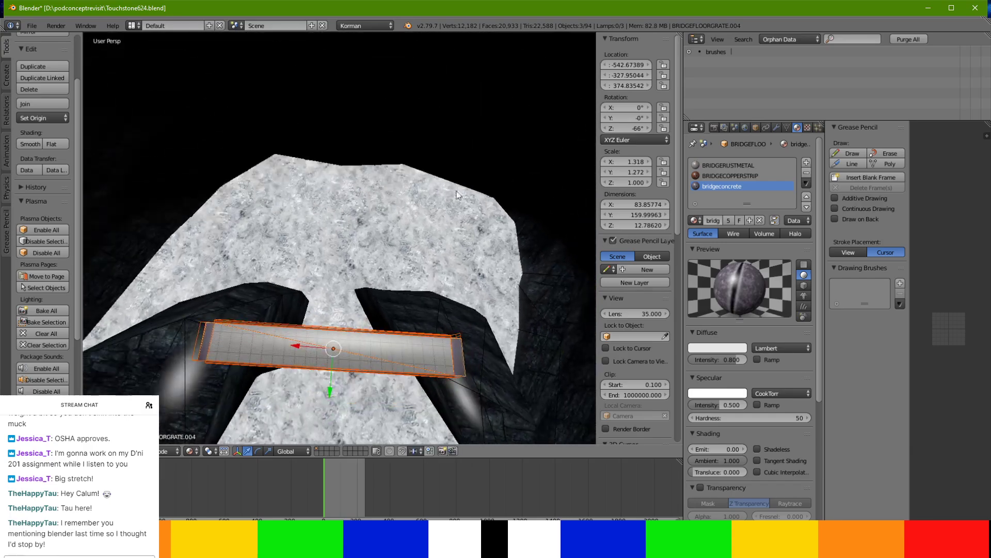
Tilt the copied bridge toward the lower pillar, to rotations of about 7.9° in X and -3.5° in Y.
middle_click_drag(412, 321, 394, 178)
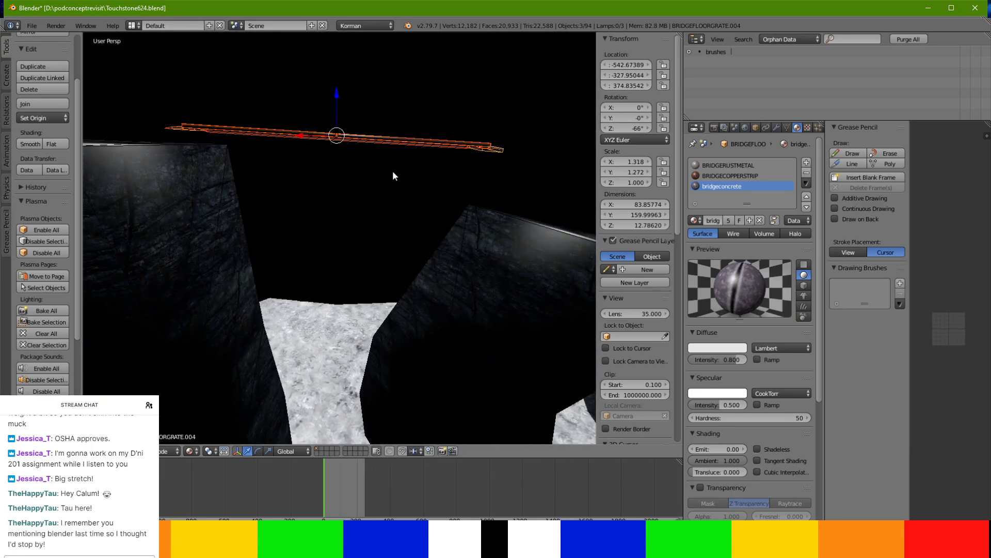
key("r")
key("y")
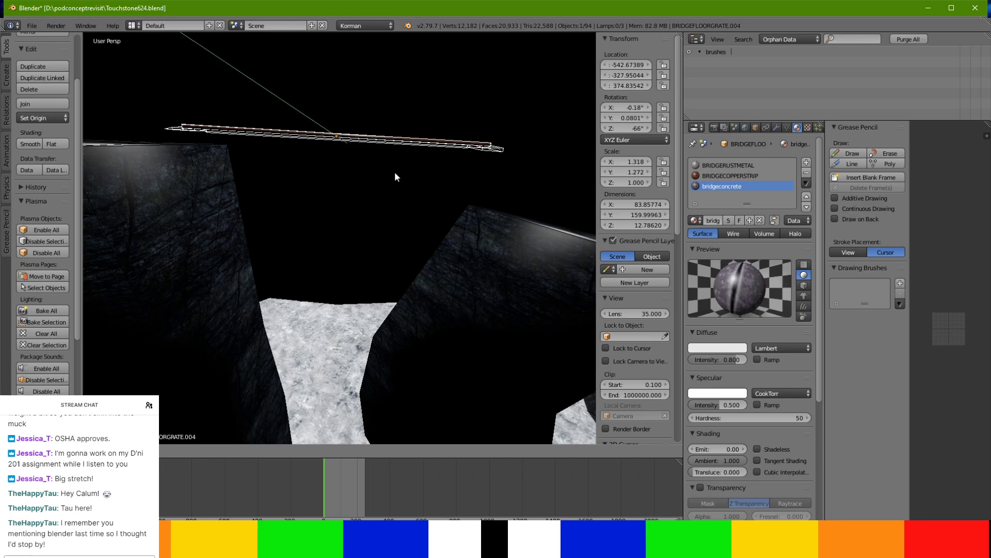
left_click(395, 187)
Lower the copied bridge onto the pillars, to X about -547.3, Y about -302.5 and Z about 358.4.
middle_click_drag(389, 186, 384, 262)
left_click_drag(335, 304, 357, 348)
middle_click_drag(357, 349, 344, 156)
left_click_drag(298, 103, 349, 131)
Apply the rotation and scale of the copied bridge parts.
scroll(312, 100, "down", 3)
middle_click_drag(349, 132, 515, 166)
key("ctrl+a")
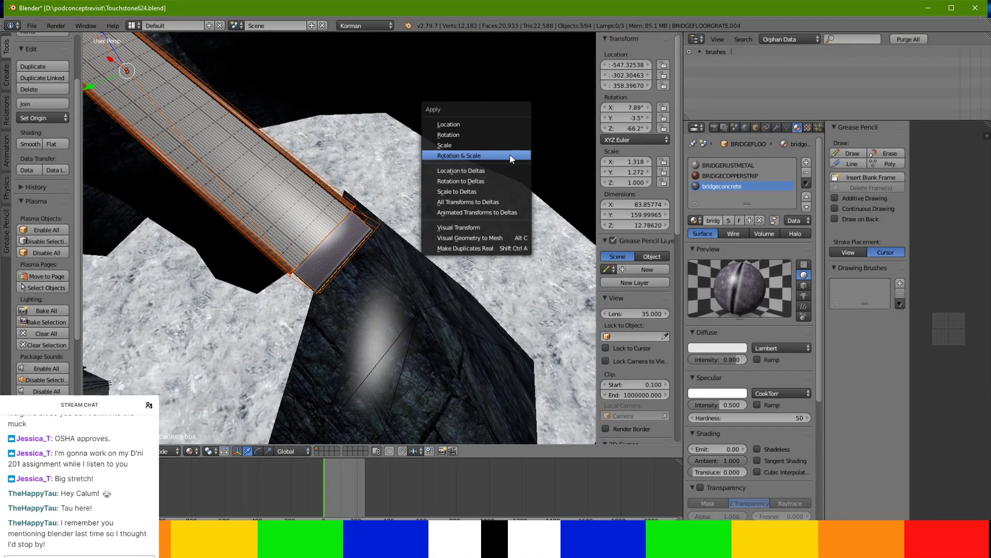
left_click(510, 154)
Knife a cut into the rock pillar's mesh from its upper edge near the bridge end down to its base.
right_click(389, 317)
middle_click_drag(388, 317, 215, 248)
key("Tab")
scroll(10, 251, "up", 2)
left_click(26, 304)
middle_click_drag(380, 264, 382, 242)
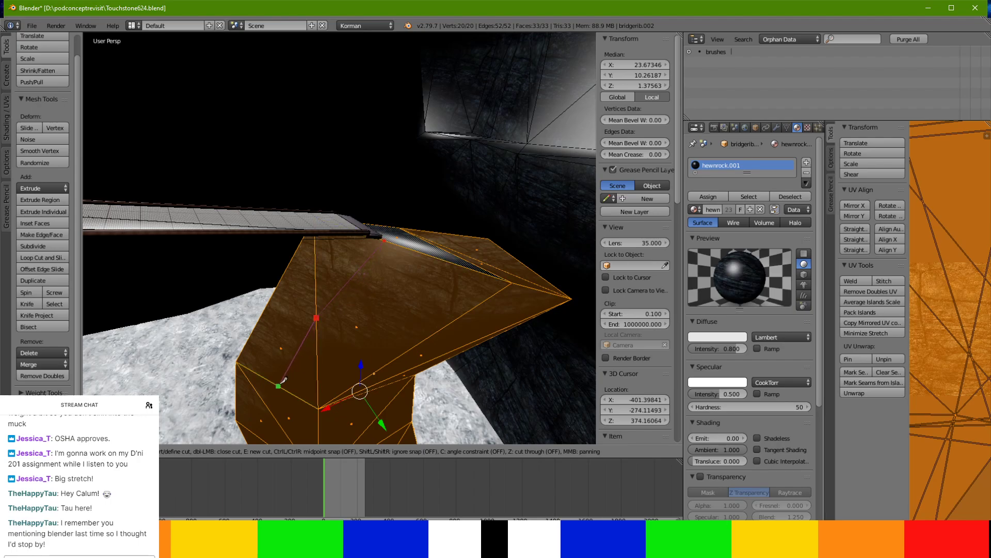
middle_click_drag(284, 380, 330, 273)
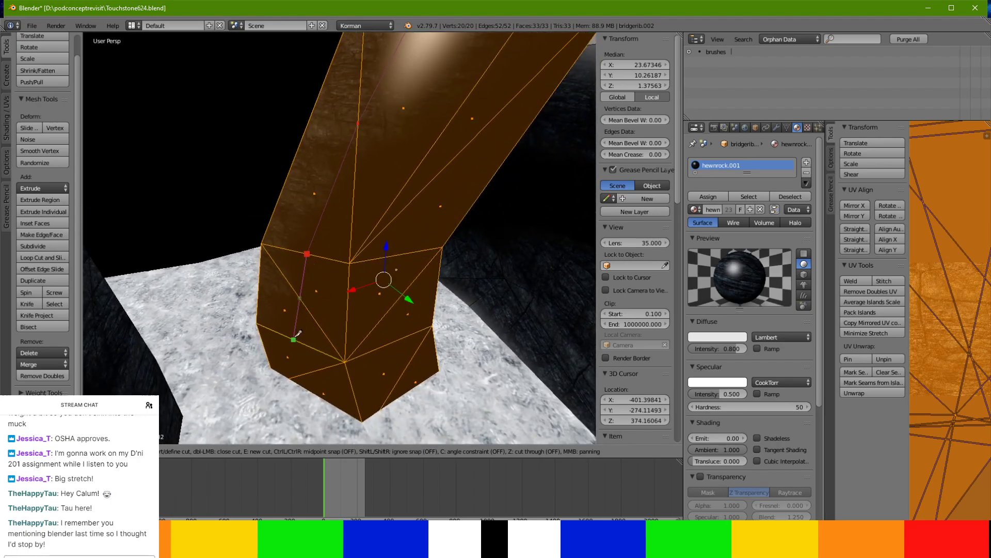
middle_click_drag(301, 334, 340, 393)
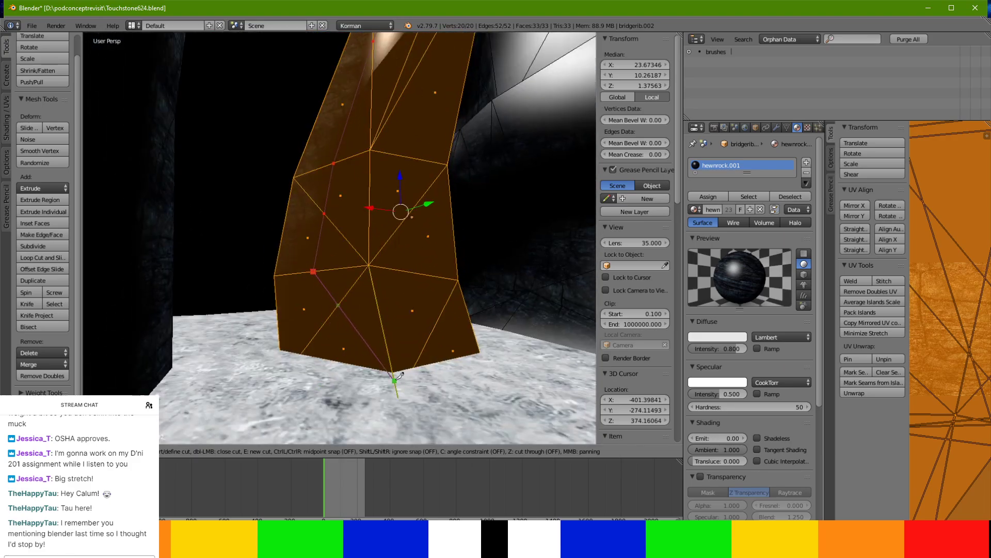
left_click(399, 397)
key("Return")
Select the linked faces along the pillar's cut side and isolate the pillar in local view.
middle_click_drag(383, 309, 346, 200)
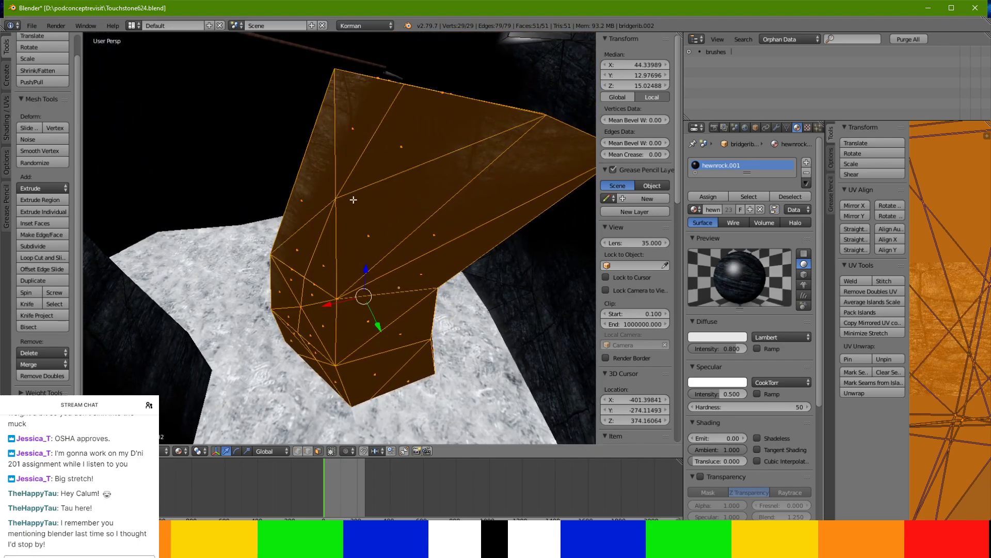
right_click(397, 141)
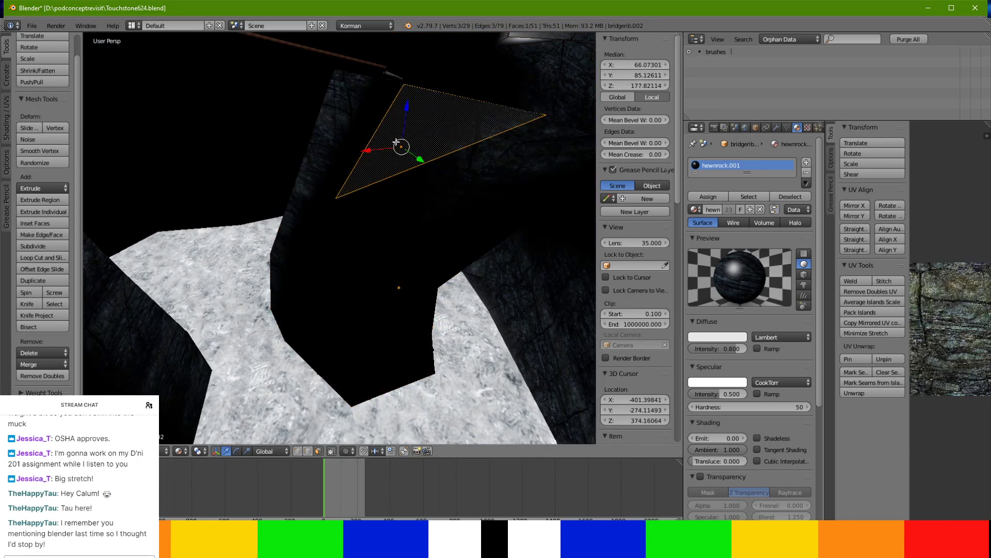
key("l")
middle_click_drag(340, 335, 305, 401)
key("KP_Divide")
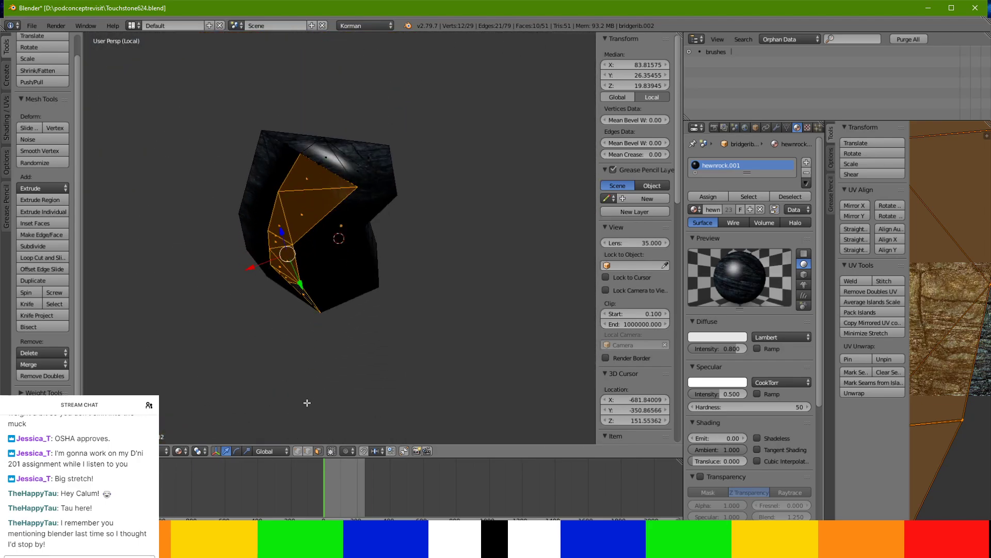
Exit local view and shift the pillar's selected side faces along X to a median of about 91.8.
key("KP_Divide")
mouse_move(304, 355)
middle_mouse_down()
mouse_move(255, 425)
mouse_move(305, 336)
mouse_move(294, 365)
middle_mouse_up()
left_click_drag(286, 265, 279, 267)
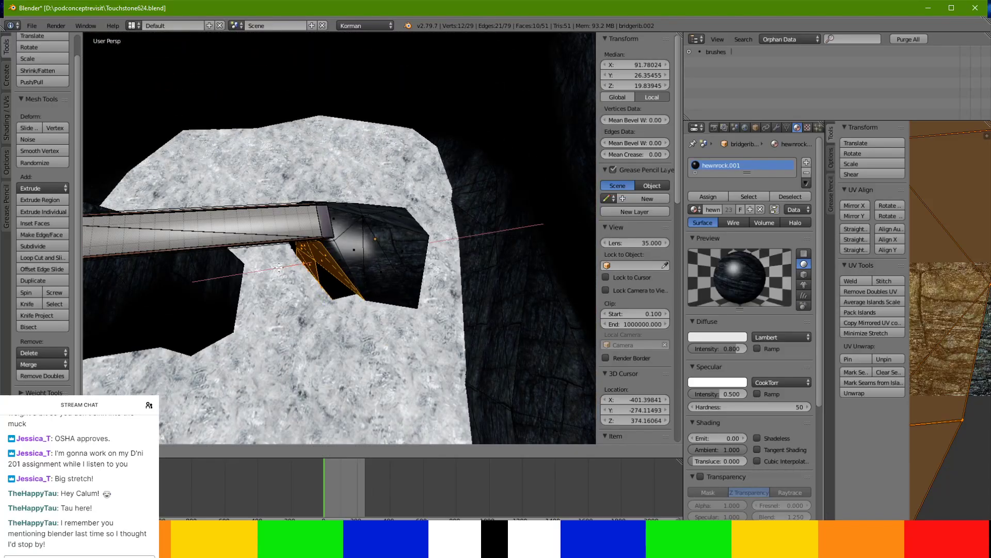
Knife a cut across the pillar's top surface from beside the bridge end to the far upper edge.
middle_click_drag(269, 265, 302, 271)
right_click(302, 271)
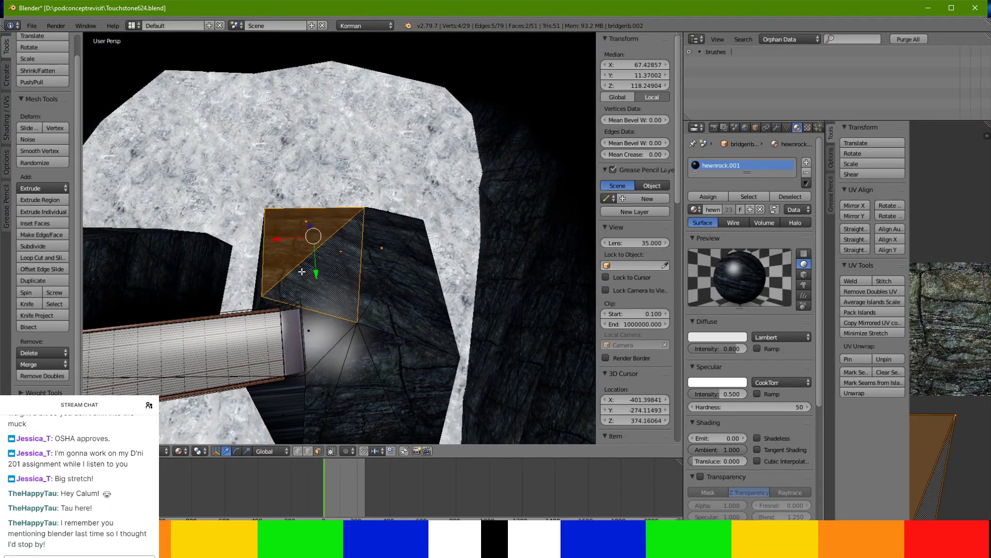
left_click(28, 307)
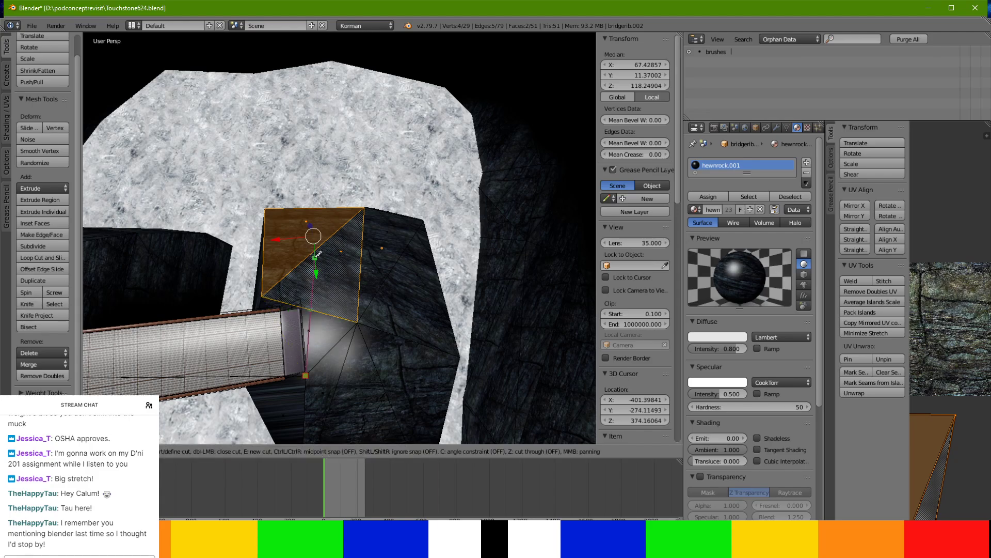
left_click(309, 208)
key("Return")
key("a")
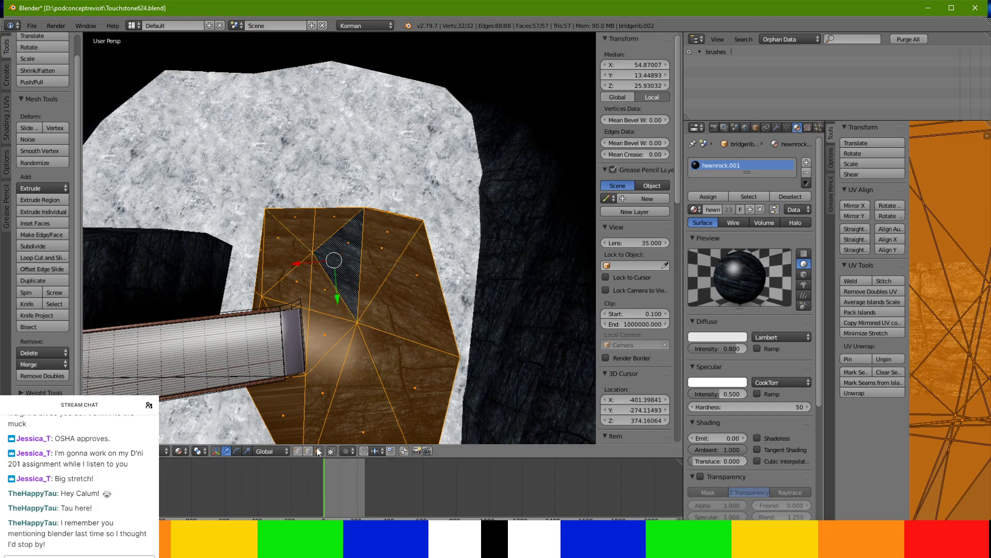
Select the two corner faces on the pillar's top beside the bridge and move them along Y to a median of about 17.3.
right_click(289, 262)
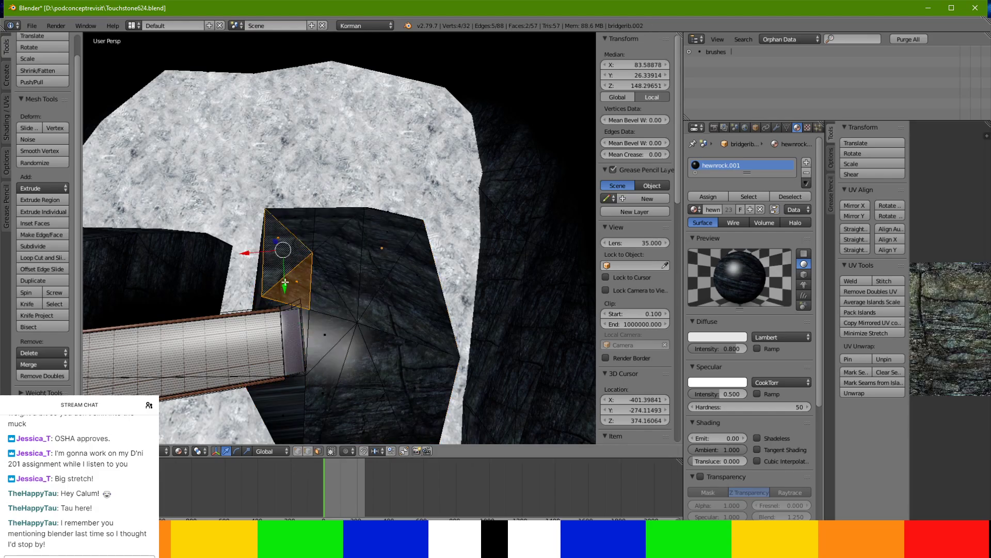
middle_click_drag(291, 267, 460, 89)
scroll(446, 182, "down", 8)
scroll(445, 183, "down", 6)
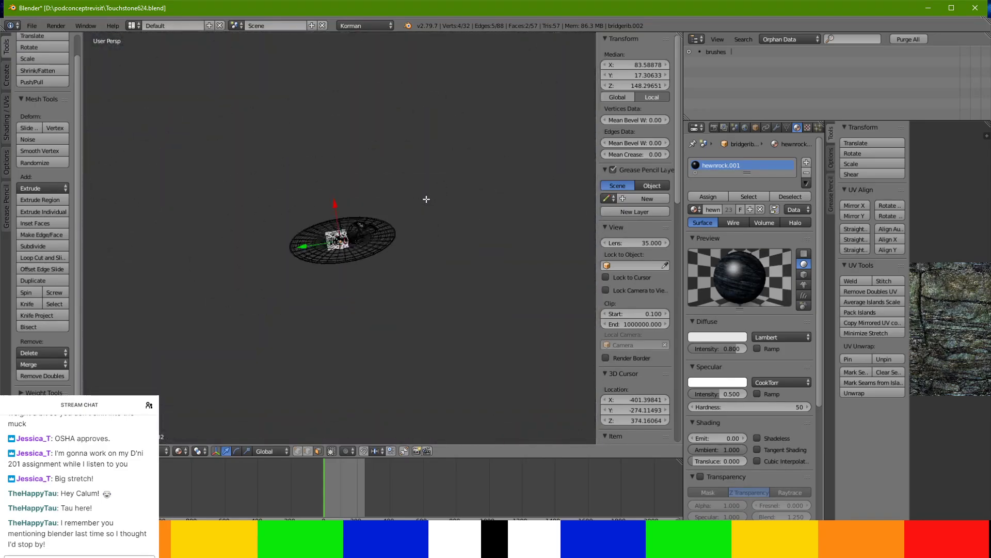
Leave this pillar's mesh and open the rock pillar at the bridge's other end for mesh editing.
scroll(393, 238, "up", 12)
middle_click_drag(393, 238, 413, 103, "shift")
scroll(377, 140, "up", 5)
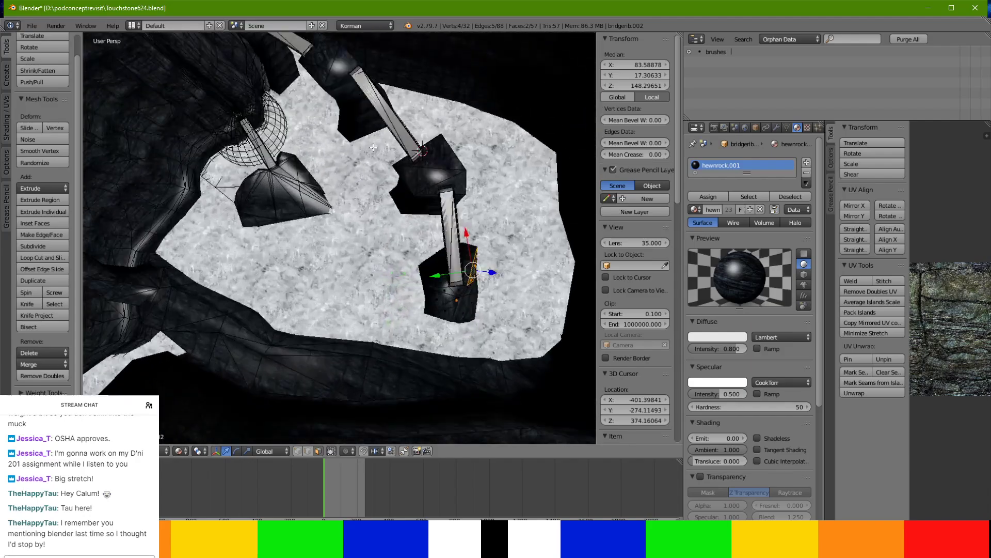
scroll(368, 155, "down", 1)
middle_click_drag(367, 154, 354, 346, "shift")
key("Tab")
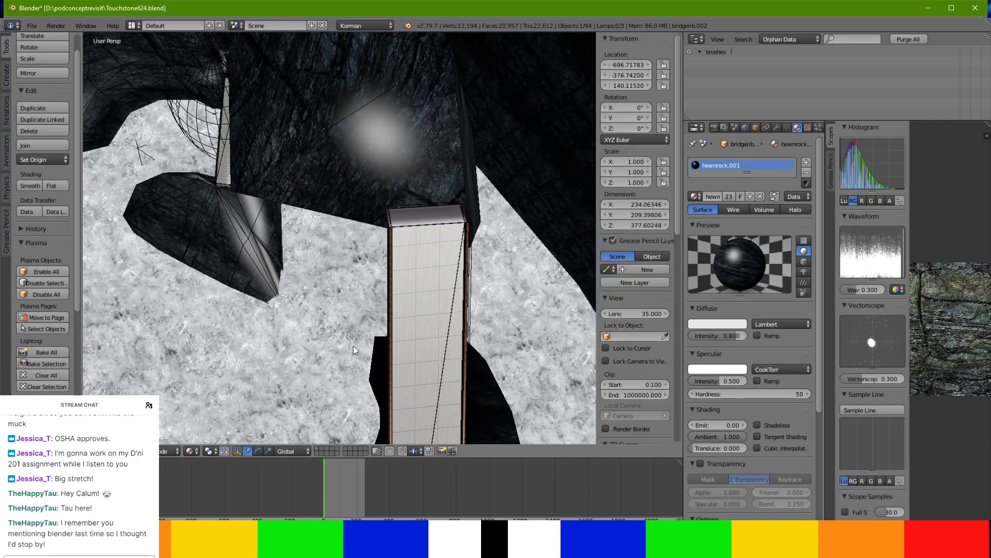
right_click(439, 153)
key("Tab")
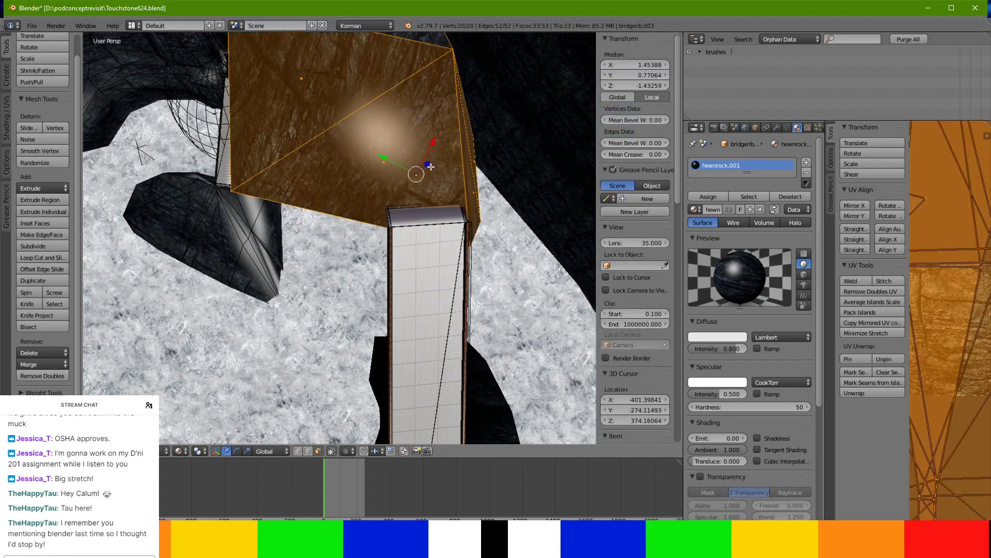
Knife a cut across this pillar's top near the bridge end and down its side to the base.
middle_click_drag(428, 167, 336, 185)
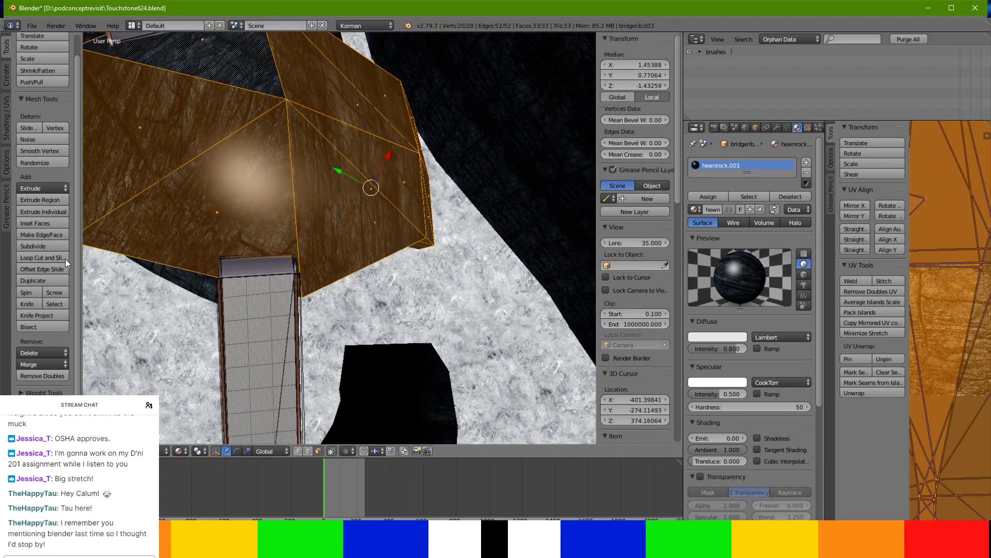
middle_click_drag(302, 110, 268, 139)
left_click(27, 304)
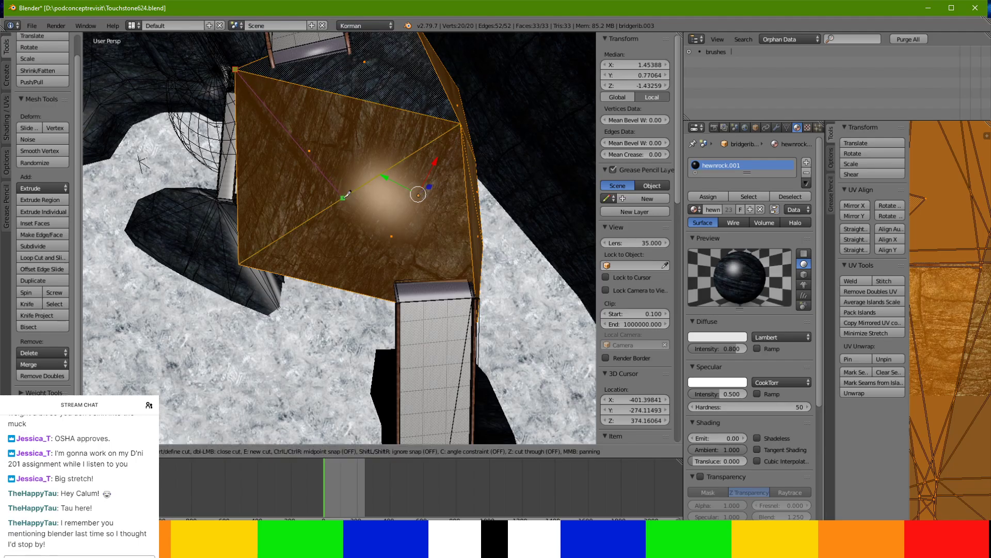
middle_click_drag(471, 237, 415, 291)
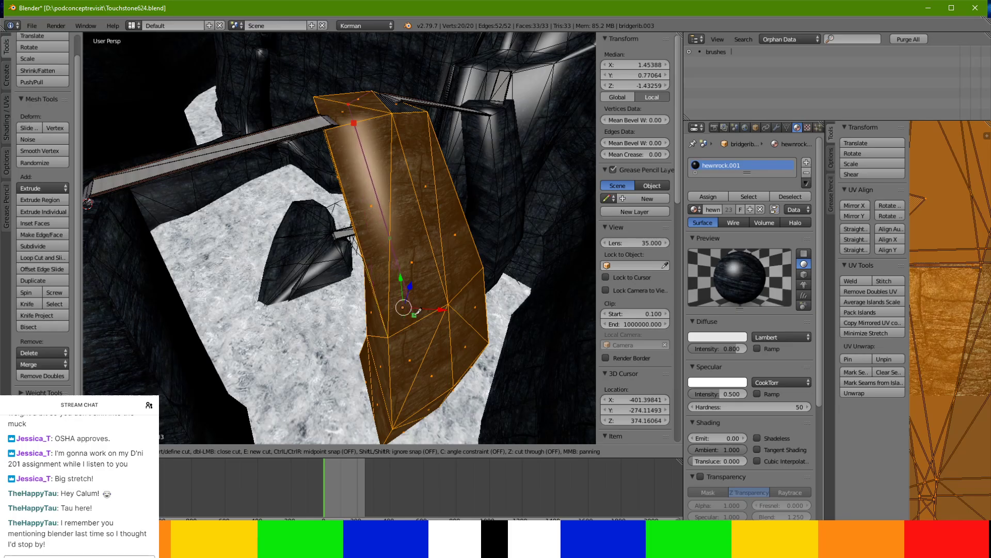
left_click(426, 405)
middle_click_drag(426, 405, 423, 163)
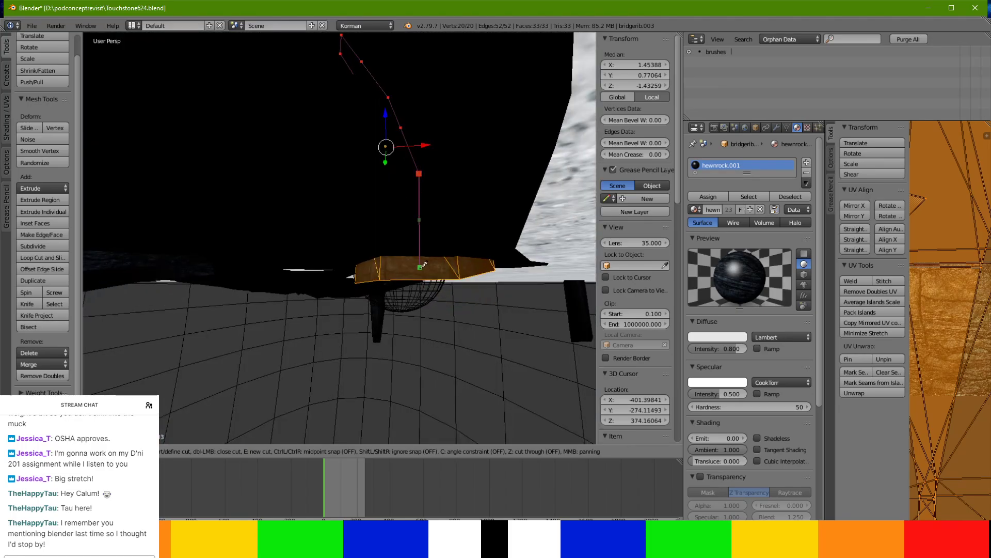
key("Return")
key("KP_Decimal")
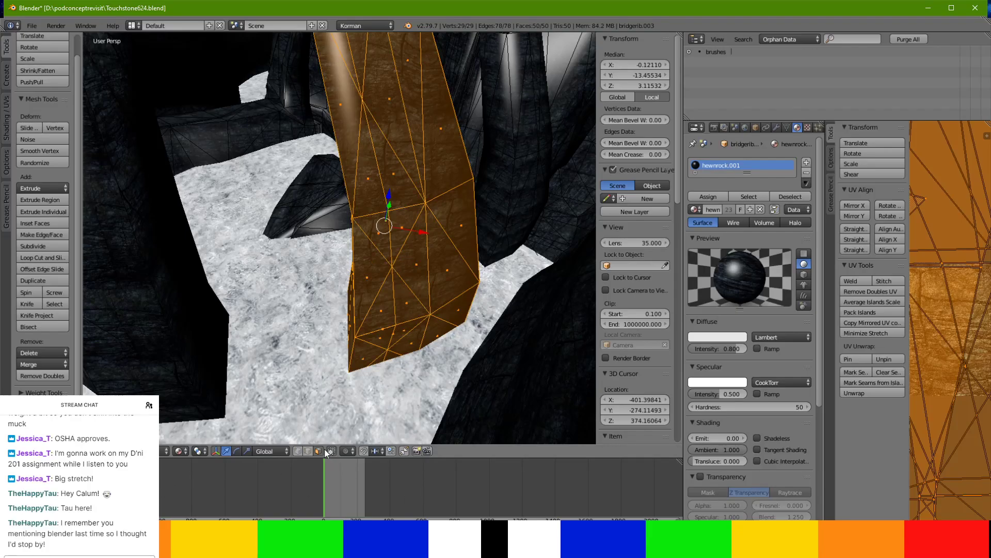
Select the linked faces along the newly cut side of the pillar and shift them horizontally.
middle_click_drag(348, 173, 385, 192)
right_click(381, 227)
right_click(379, 258, "ctrl")
middle_click_drag(376, 249, 410, 231)
left_click_drag(342, 184, 406, 179)
middle_click_drag(406, 178, 413, 229)
key("a")
key("a")
middle_click_drag(162, 282, 164, 271)
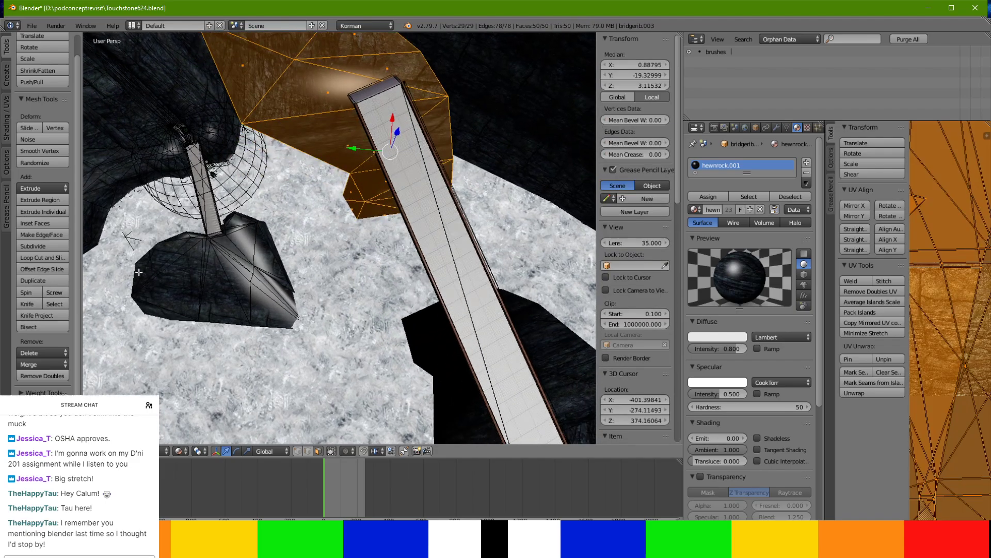
Knife a cut from the bridge end to the lower side corner of the pillar and triangulate the mesh.
left_click(28, 304)
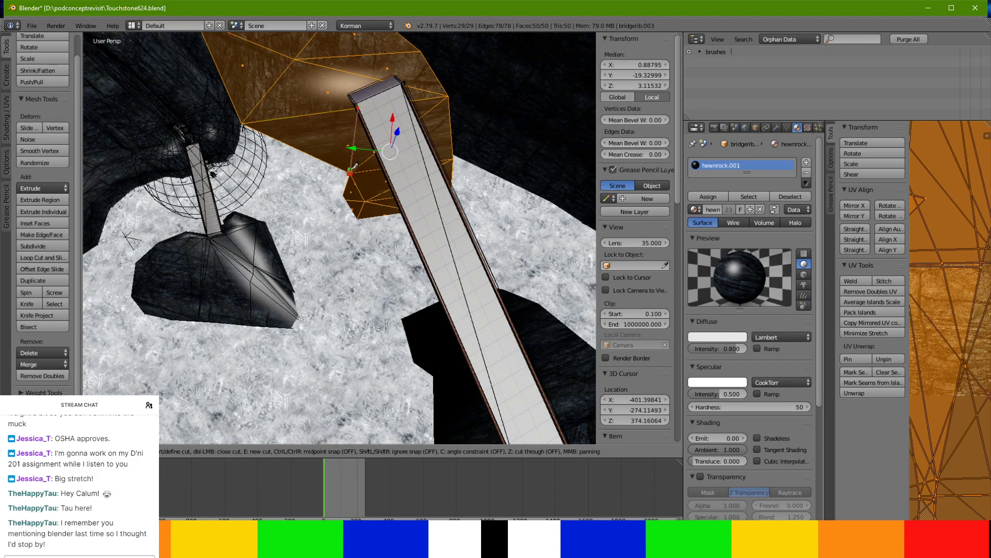
key("Return")
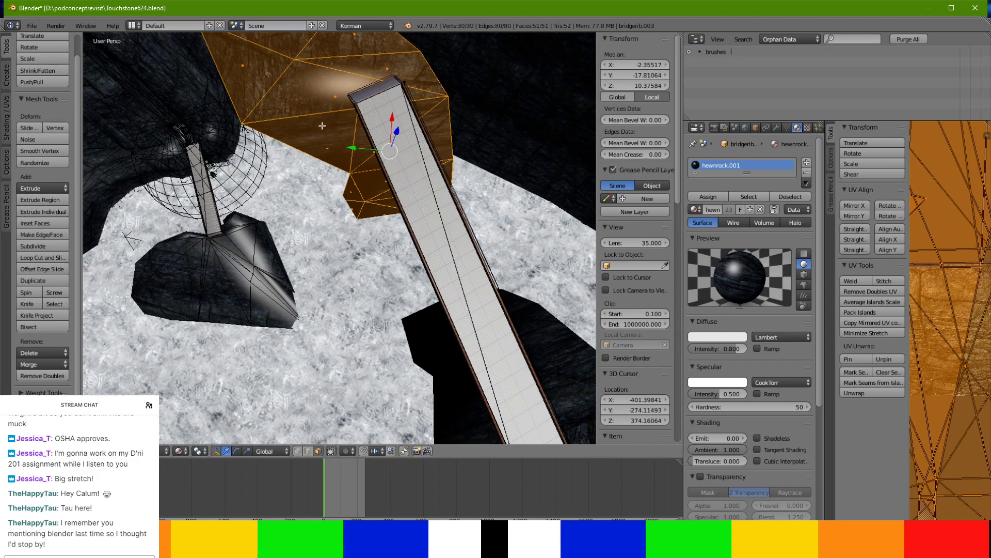
key("a")
key("a")
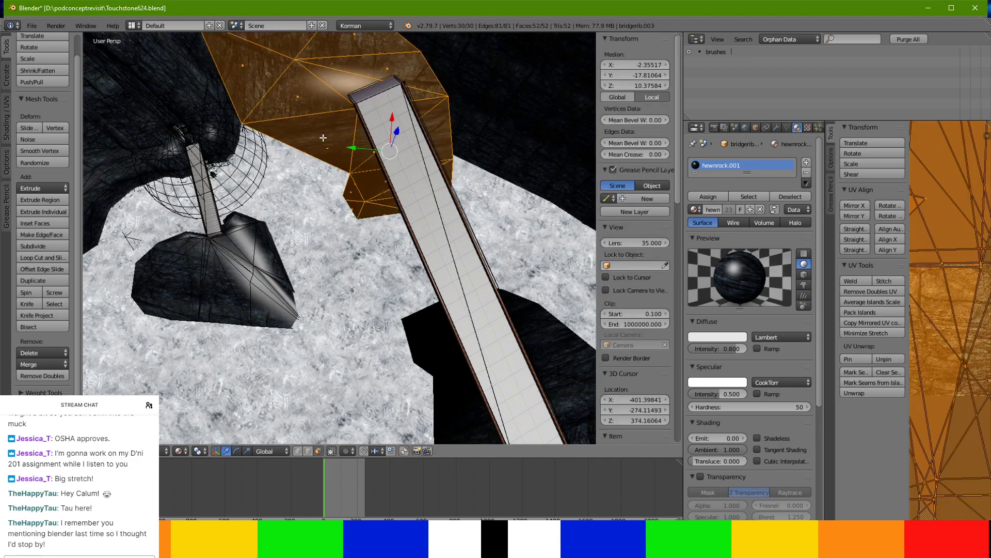
Move the triangular side face below the bridge end along X to a median of about -101.8 and adjust its height along Z.
right_click(323, 138)
middle_click_drag(323, 138, 314, 161)
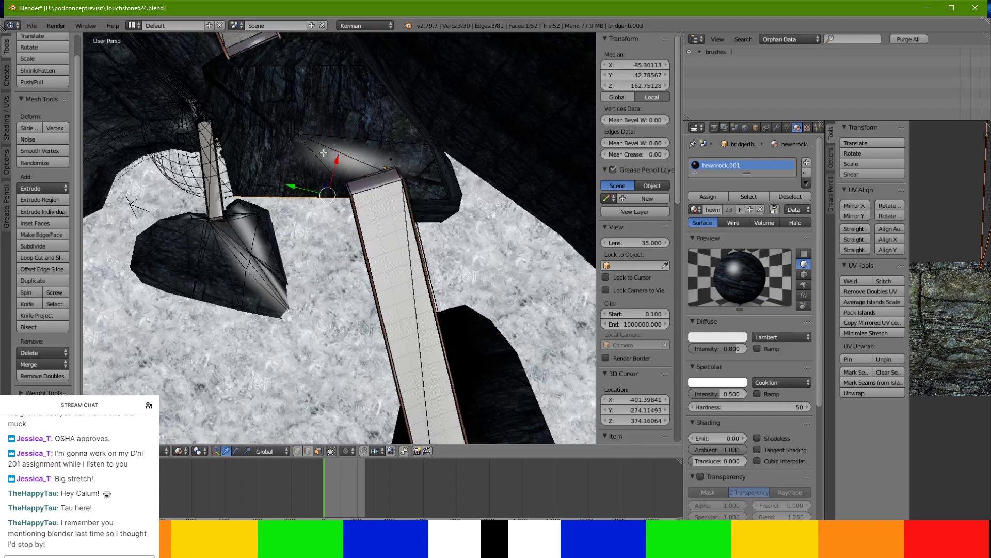
key("g")
key("x")
left_click(340, 190)
middle_click_drag(340, 190, 356, 134)
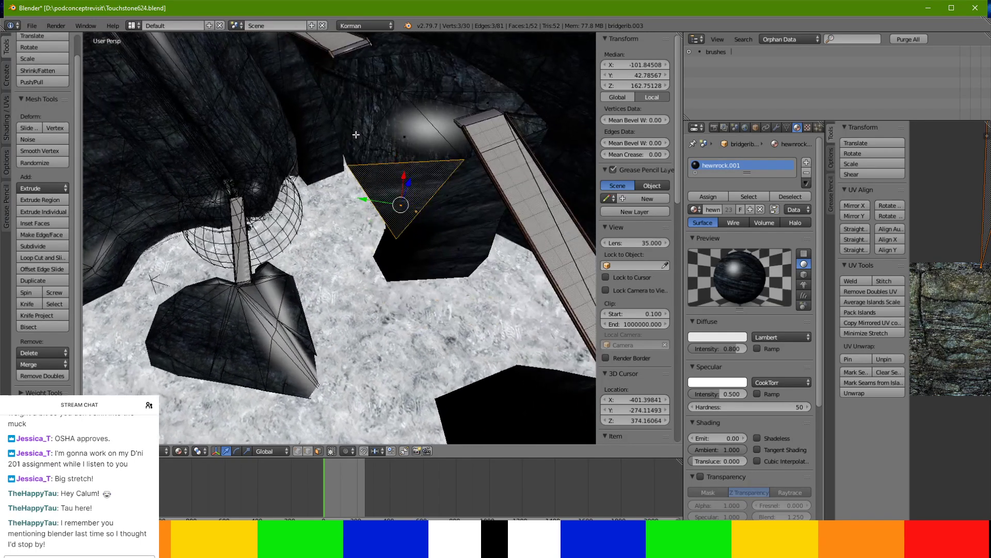
key("g")
key("z")
left_click(409, 206)
middle_click_drag(409, 207, 313, 330)
Isolate the first pillar, bridgerib.002, in local view and select the linked faces of its top surface.
key("Tab")
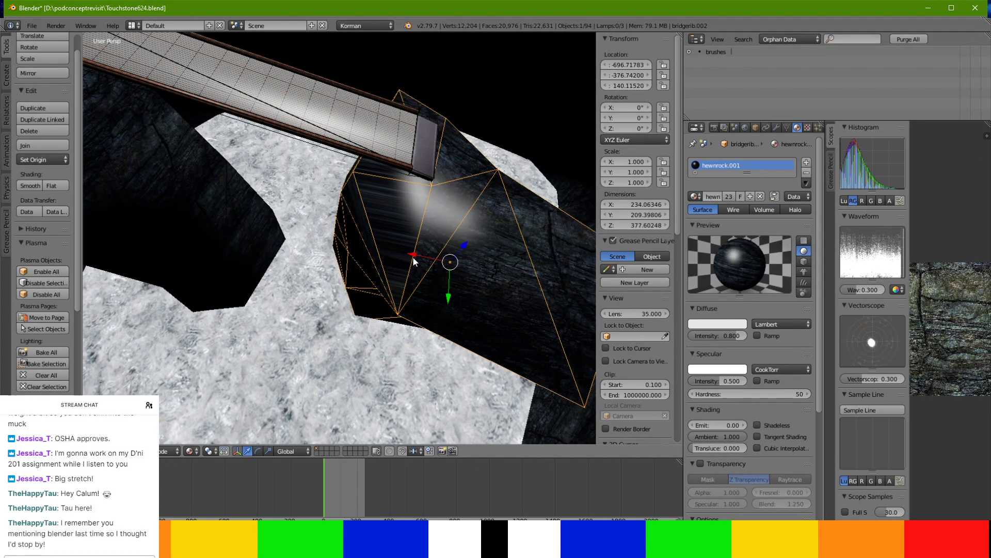
key("KP_Divide")
middle_click_drag(414, 257, 427, 197)
scroll(426, 197, "up", 3)
key("Tab")
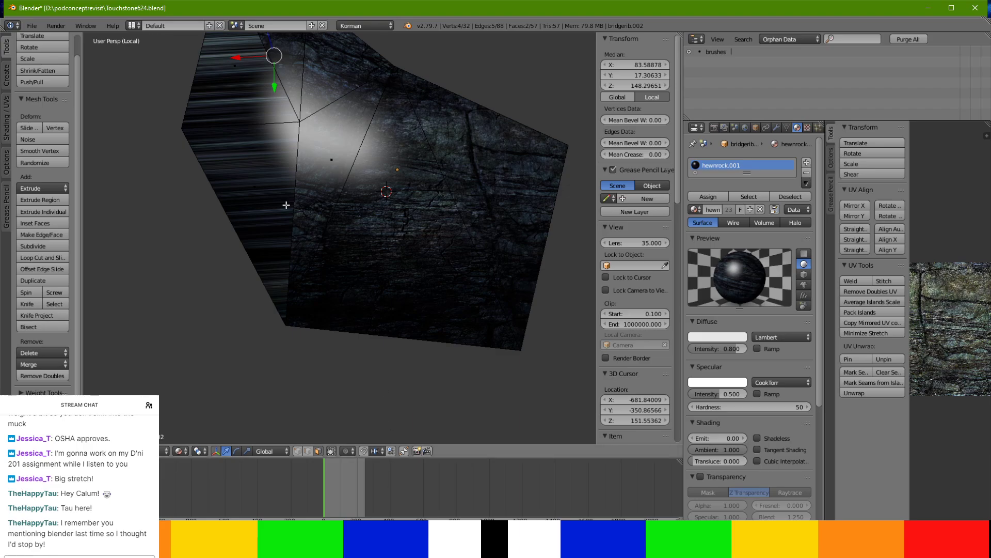
right_click(270, 98)
right_click(461, 190, "ctrl")
right_click(299, 66, "shift")
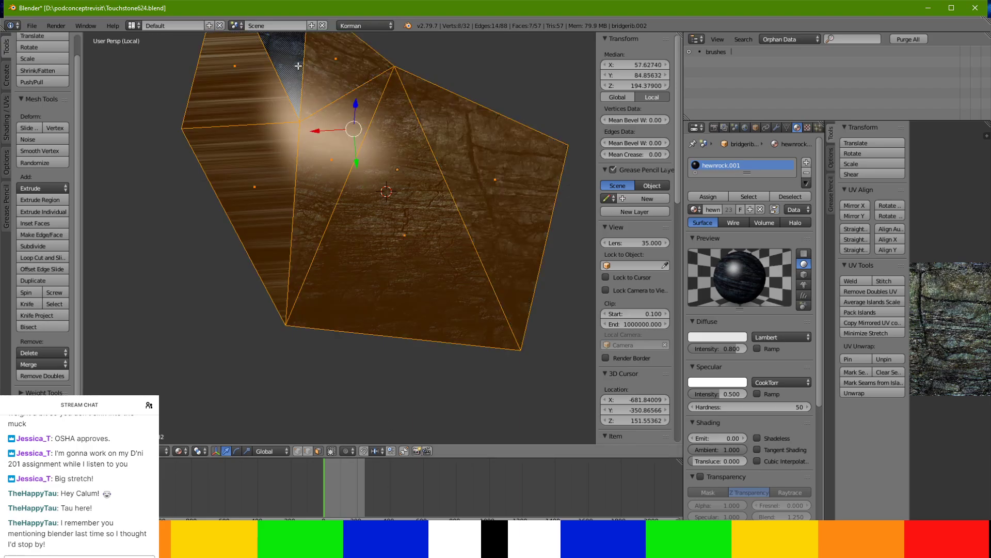
Unwrap the pillar's selected top faces, enlarge their UV island over the rock texture and exit local view.
key("u")
left_click(301, 68)
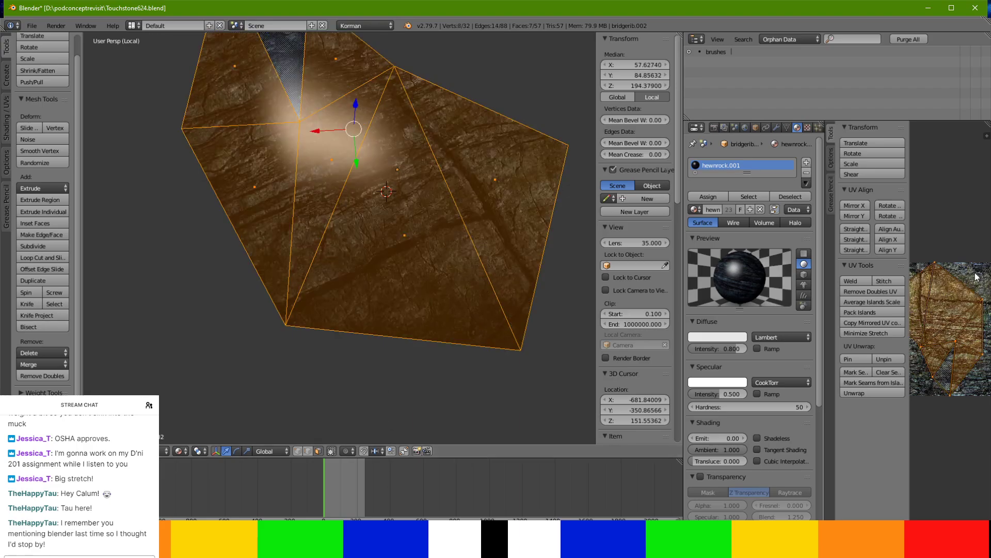
key("s")
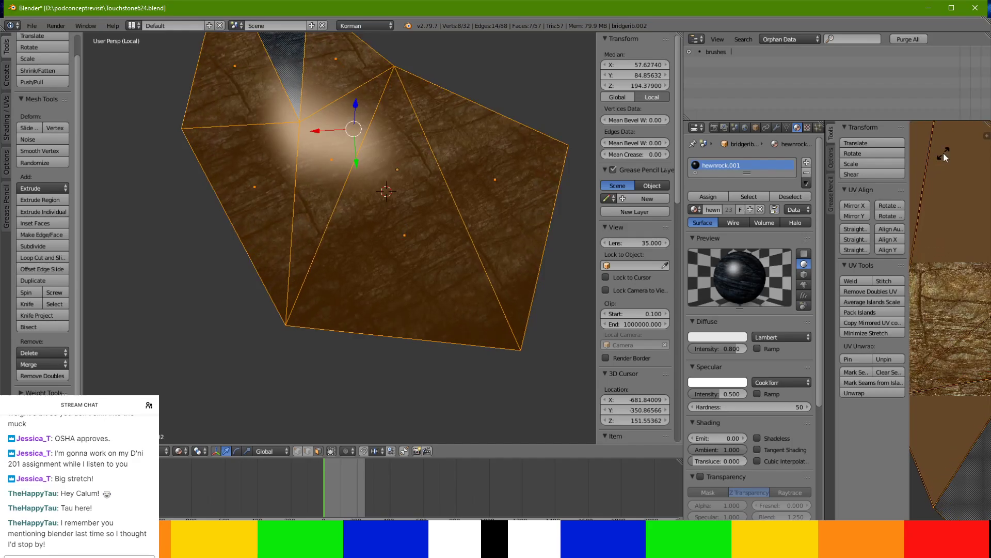
left_click(959, 144)
middle_click_drag(413, 222, 116, 227)
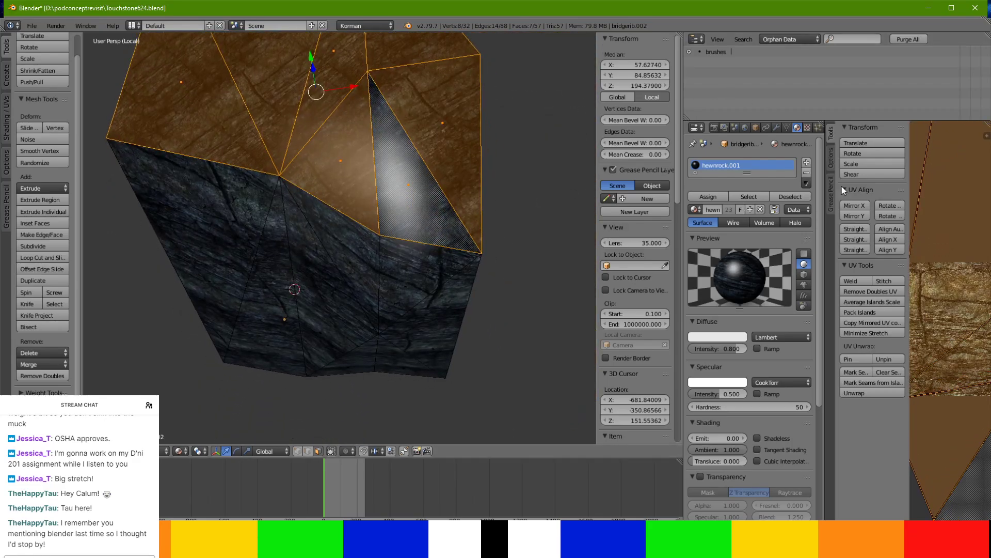
key("s")
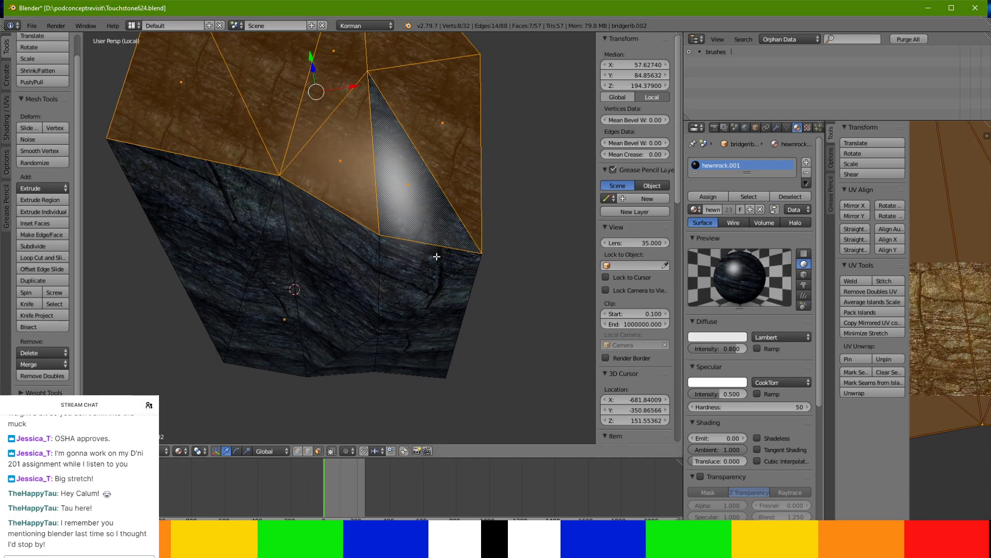
key("Tab")
middle_click_drag(411, 213, 102, 218)
key("KP_Divide")
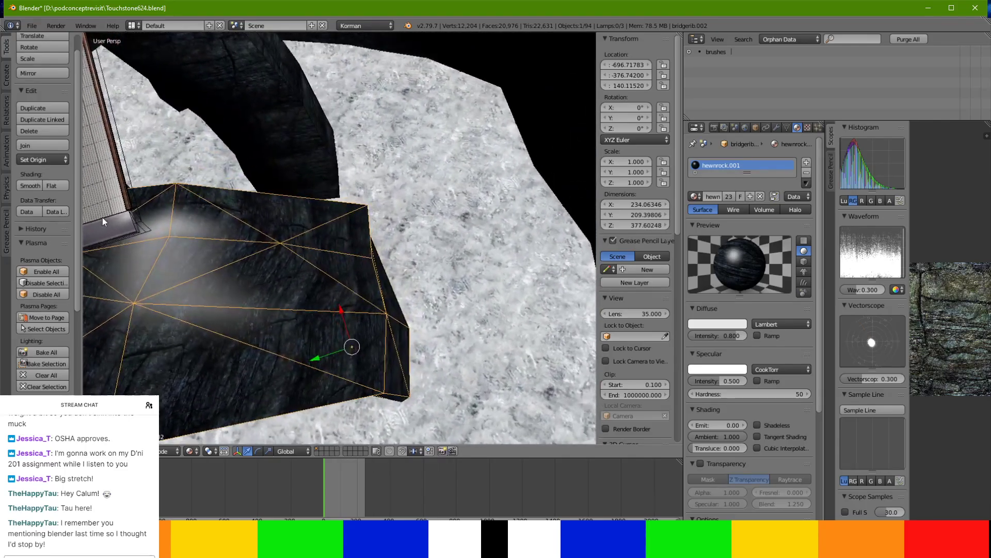
Select the new bridge's floor grate, BRIDGEFLOORGRATE.004, and open it for mesh editing.
middle_click_drag(197, 201, 357, 273)
scroll(256, 194, "down", 5)
scroll(343, 147, "up", 6)
scroll(321, 262, "up", 5)
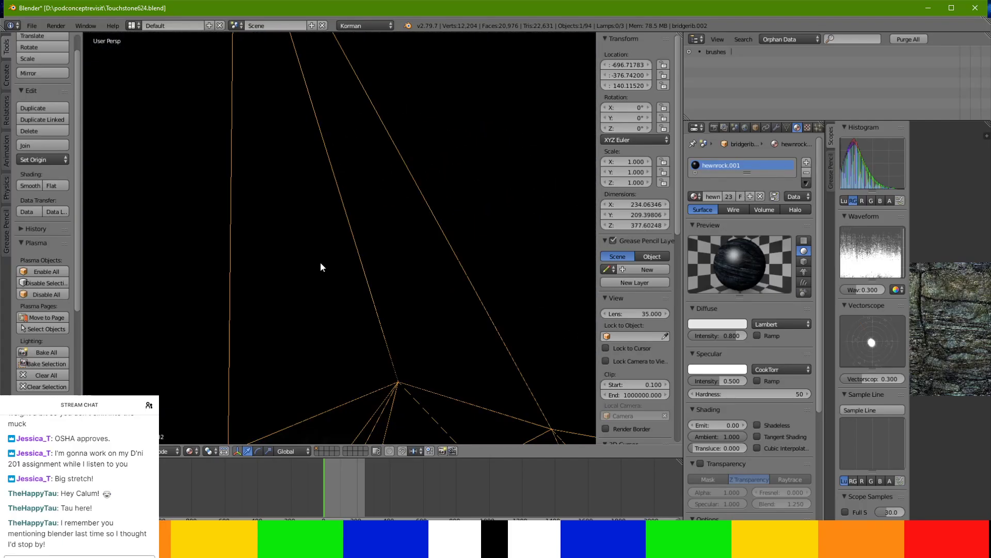
scroll(304, 250, "down", 2)
middle_click_drag(305, 249, 318, 239)
right_click(379, 232)
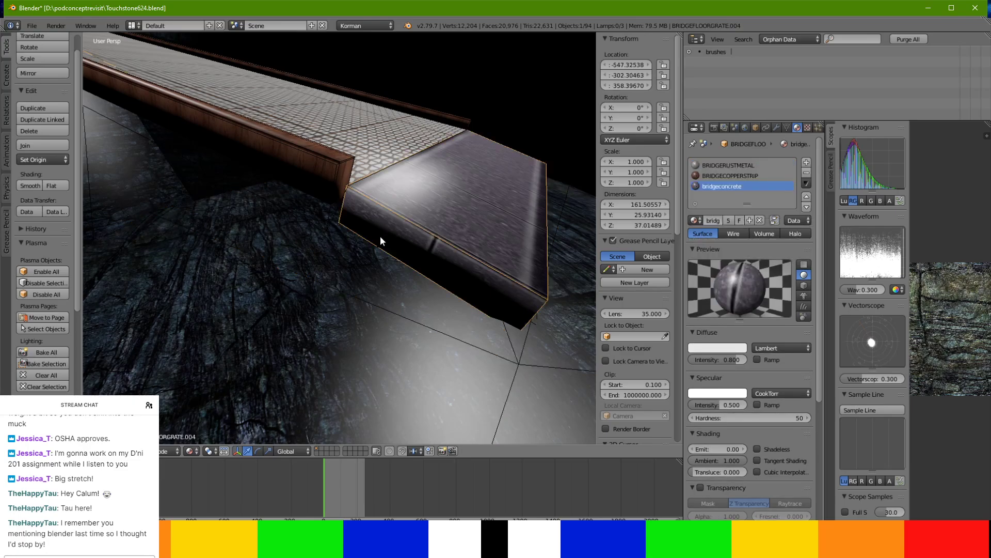
key("Tab")
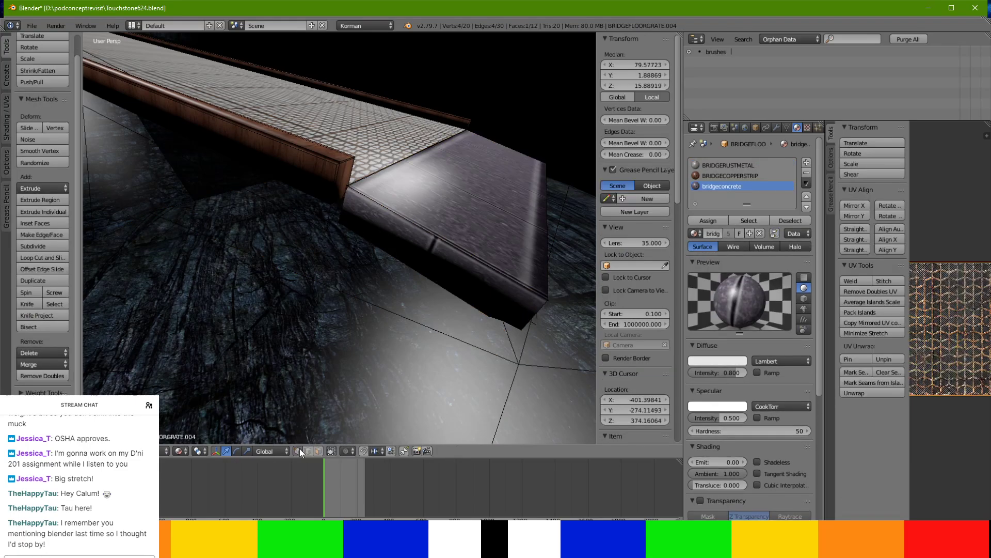
Select the two bottom vertices at the bridge's concrete end and lower them to a median Z of about -20.3.
right_click(344, 220)
middle_click_drag(342, 221, 422, 226)
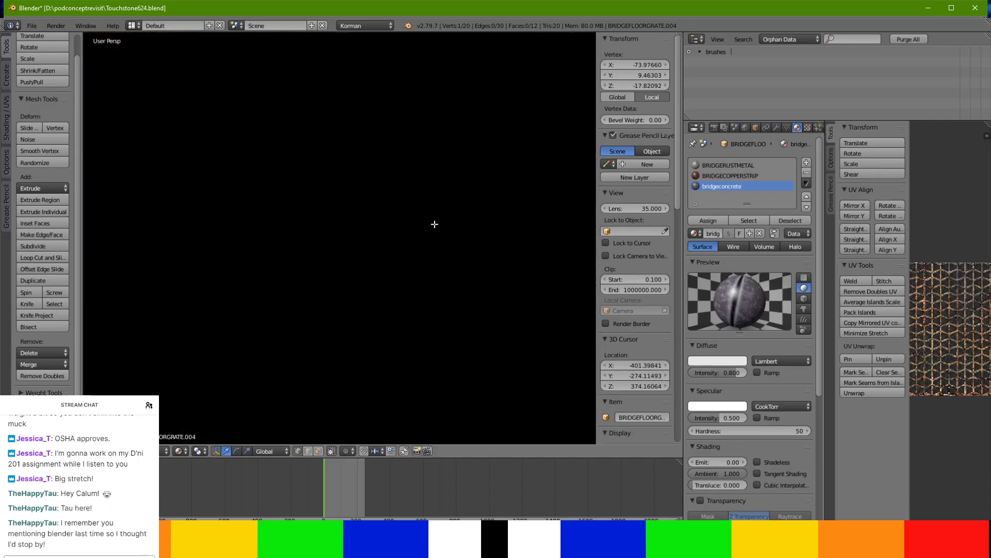
key("KP_Decimal")
scroll(230, 279, "up", 5)
middle_click_drag(243, 279, 375, 240)
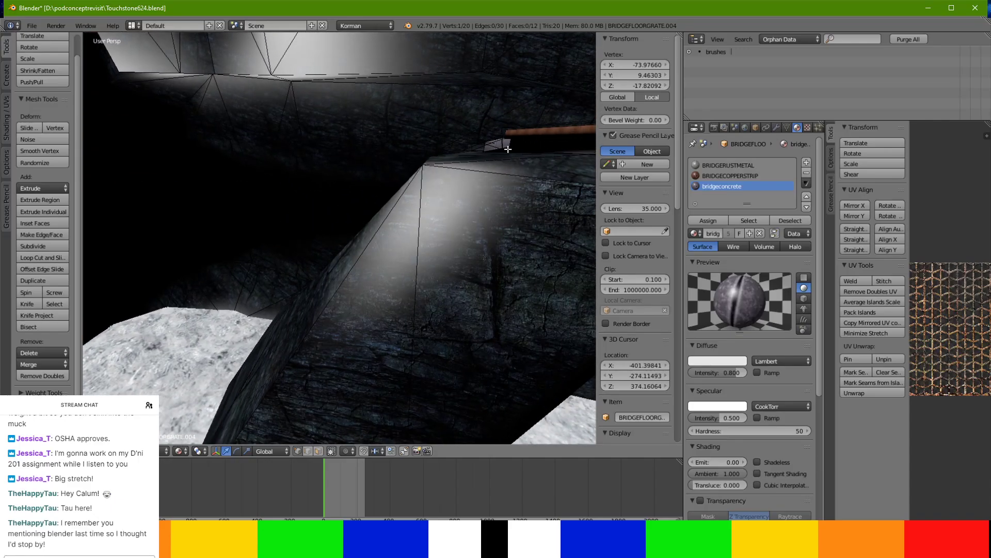
middle_click_drag(510, 147, 278, 79)
left_click_drag(267, 72, 272, 95)
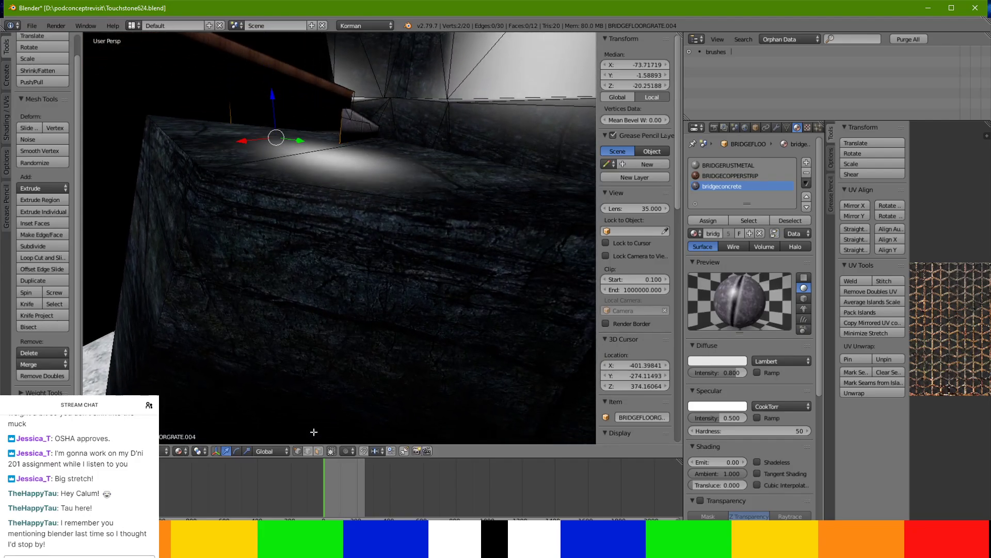
Fill the open back of the bridge's concrete end with a new face spanning its boundary edges.
left_click(308, 450)
right_click(341, 134)
middle_click_drag(248, 130, 503, 179)
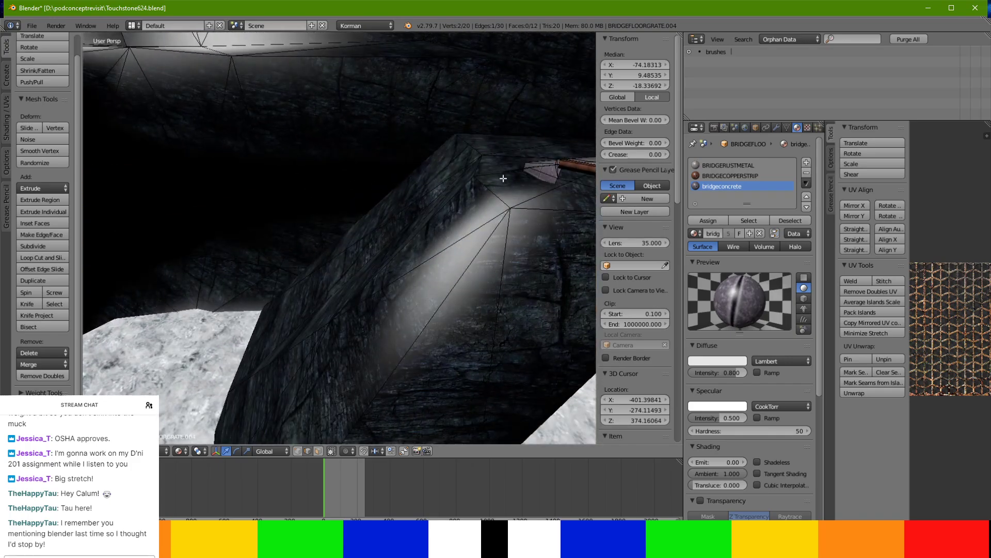
right_click(558, 177)
middle_click_drag(559, 177, 491, 171)
middle_click_drag(409, 151, 408, 174)
key("f")
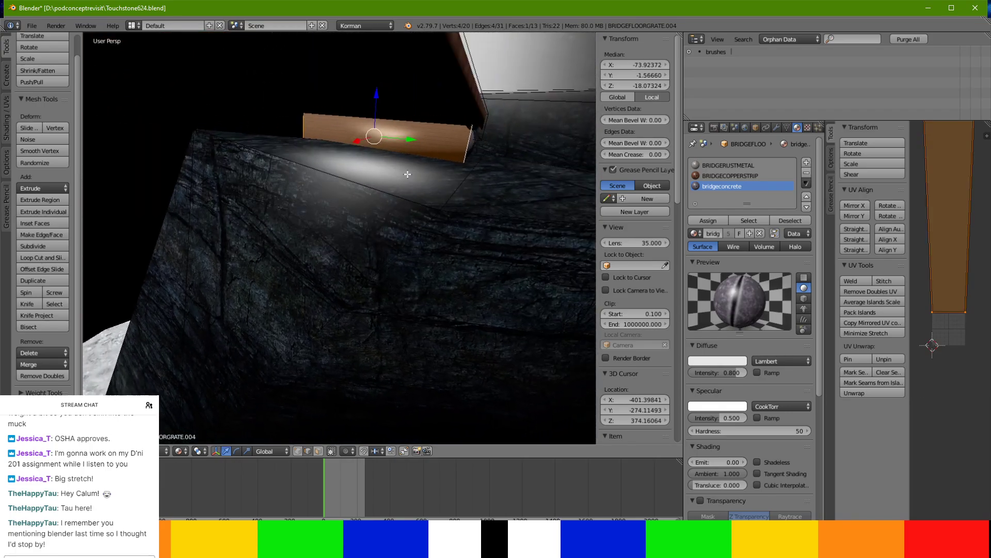
Unwrap the new back face and enlarge its UV island.
key("u")
left_click(407, 175)
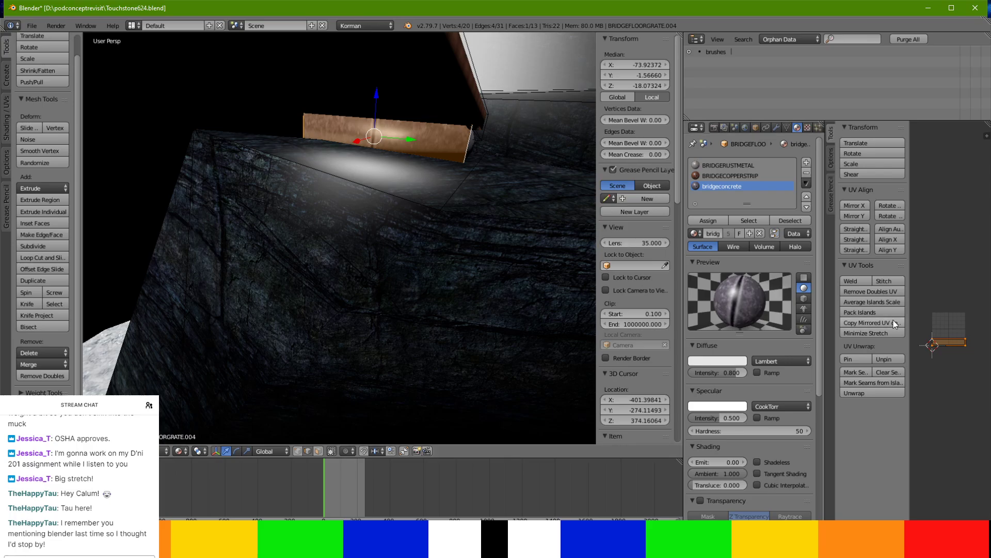
key("s")
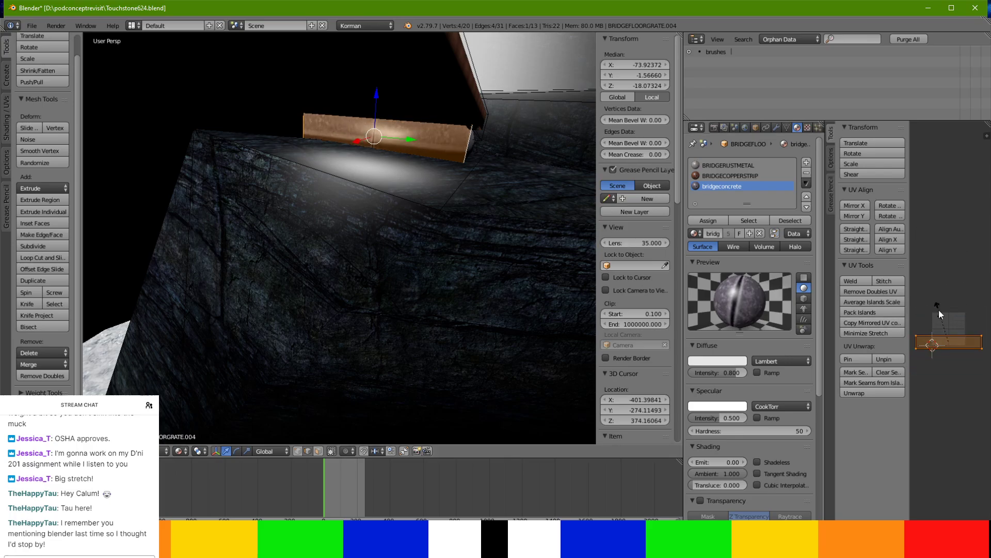
Move the lower front edge of the concrete end to a median X of about -82.4 and Z of about -21.3.
middle_click_drag(454, 329, 418, 391)
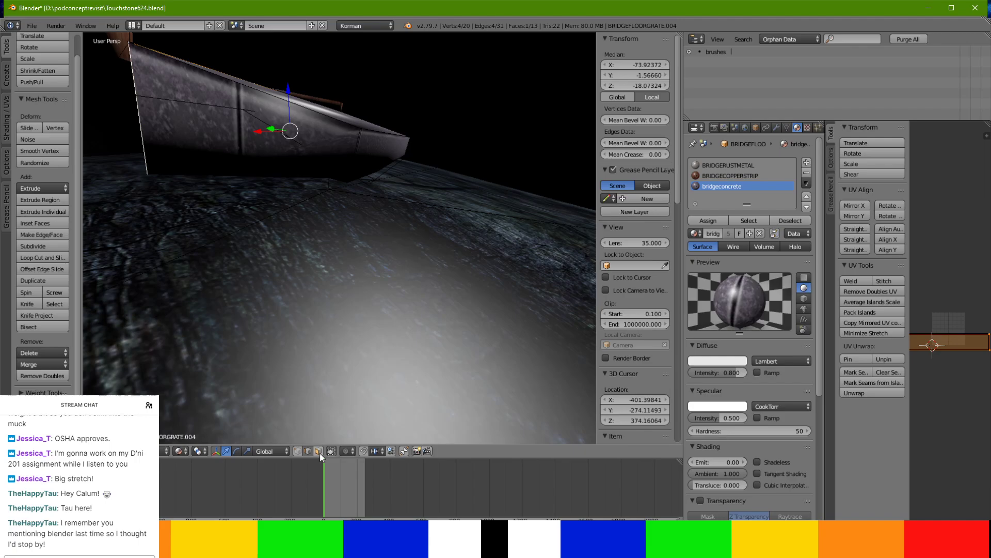
left_click_drag(368, 163, 418, 129)
middle_click_drag(416, 135, 339, 183)
left_click_drag(257, 175, 261, 179)
middle_click_drag(261, 179, 361, 297)
middle_click_drag(476, 309, 468, 308)
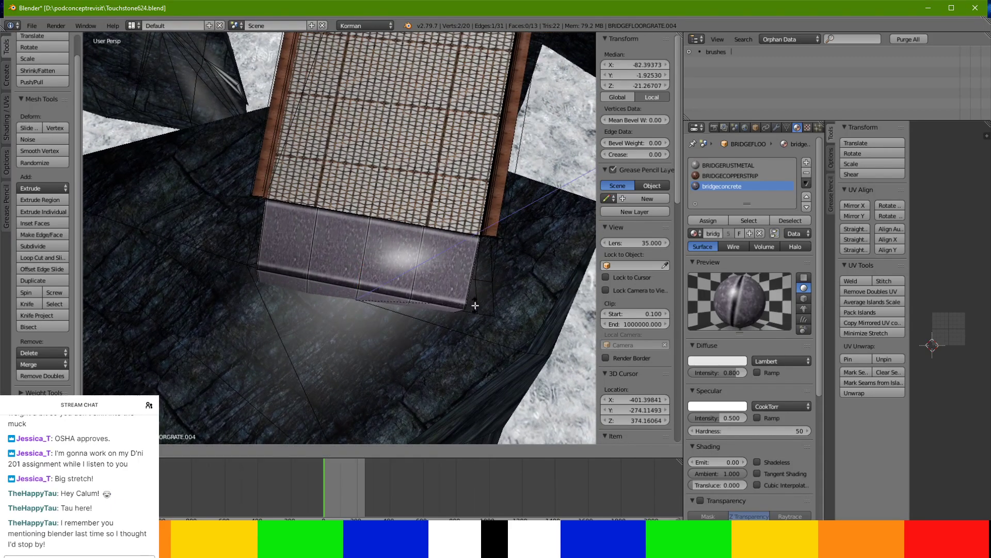
left_click(475, 310)
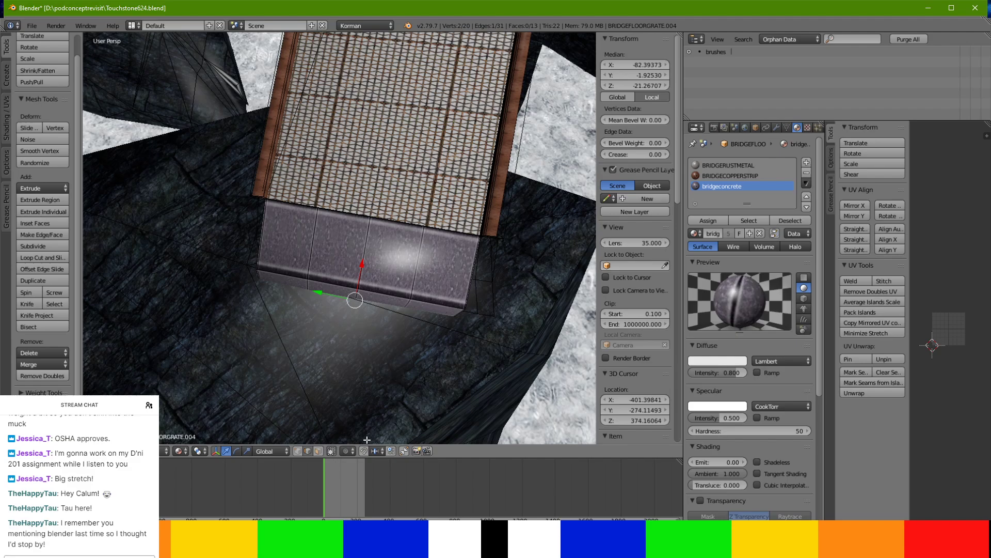
Select the front face of the concrete end in face mode and exit mesh editing.
left_click(319, 451)
right_click(360, 298)
middle_click_drag(360, 298, 310, 217)
key("r")
right_click(375, 313)
key("Tab")
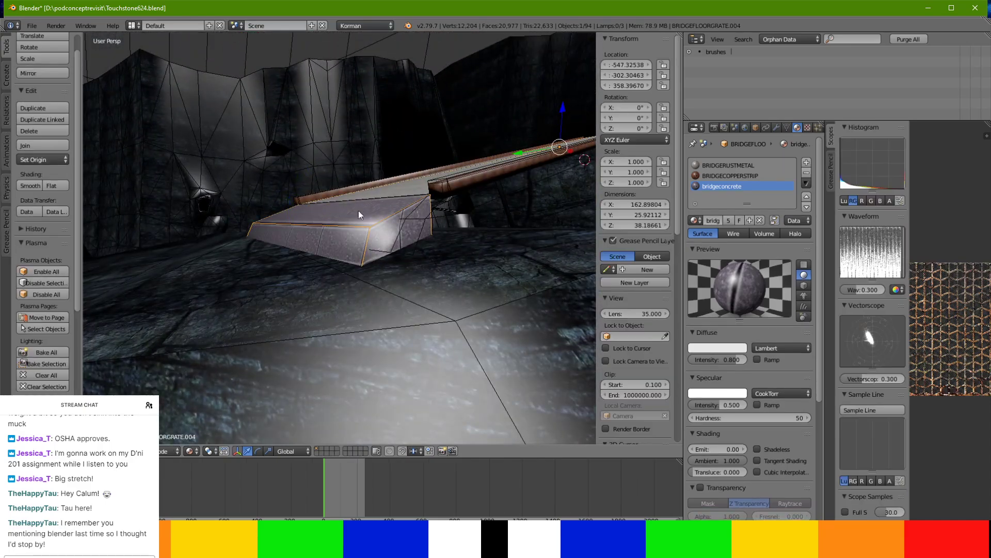
Open the bridge's collision proxy, bridgecollisionproxy.004, for mesh editing and select its faces around the front of the concrete end.
right_click(401, 222)
middle_click_drag(401, 225, 485, 277)
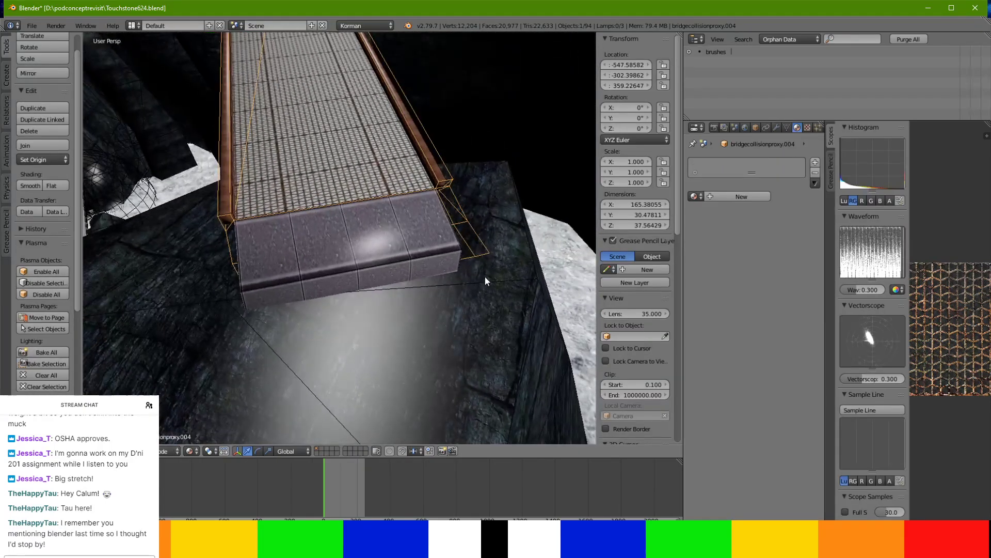
key("Tab")
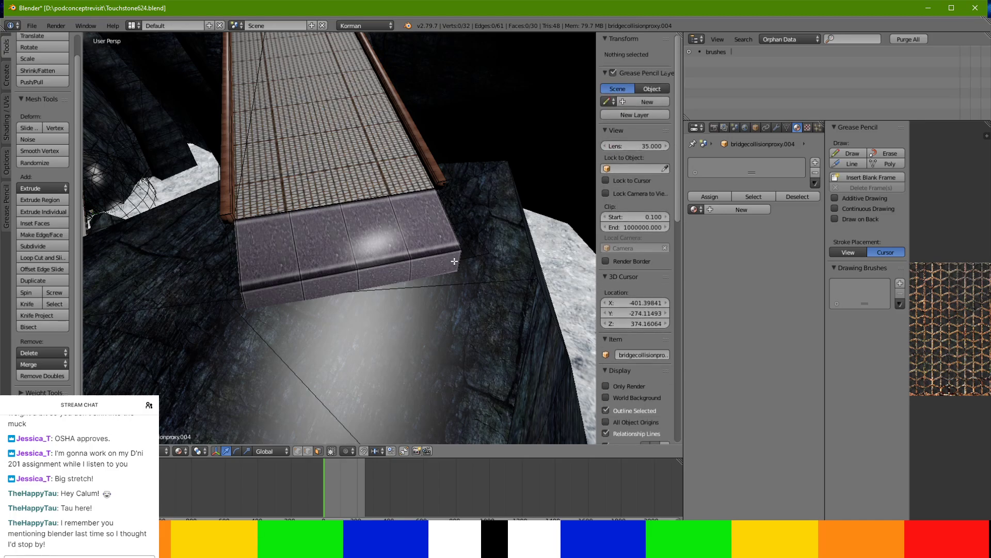
key("a")
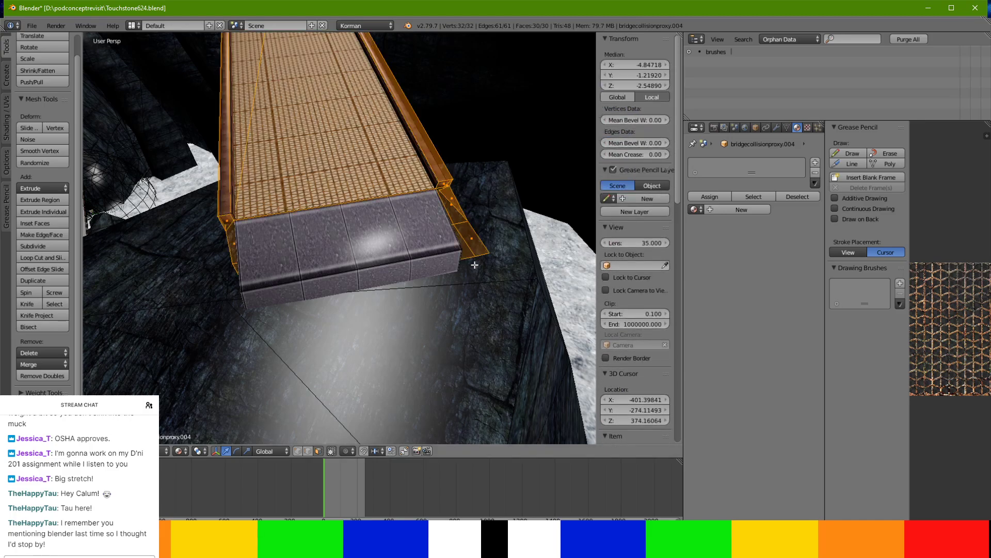
right_click(475, 247)
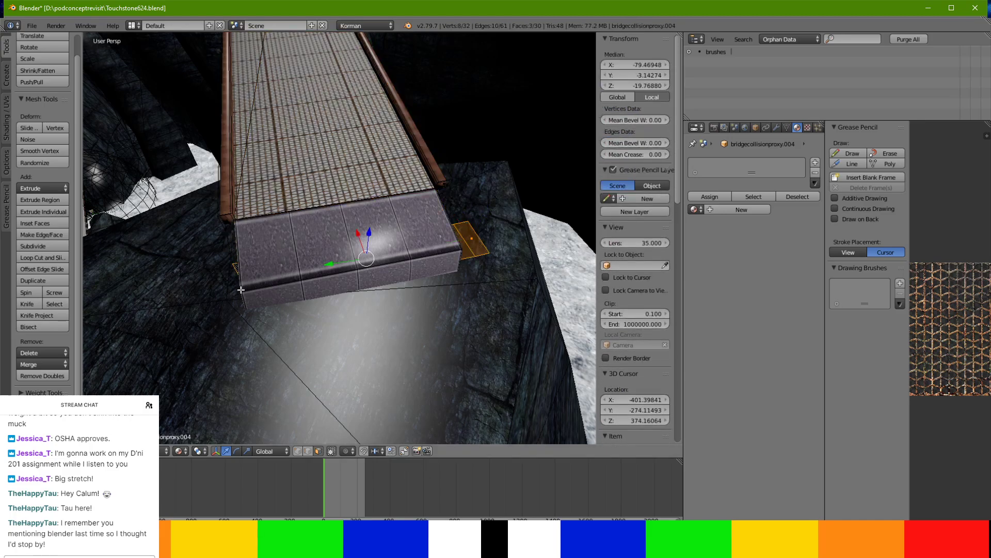
Move the proxy's selected end faces to a median Y of about -2.24 and Z of about -19.05.
middle_click_drag(239, 290, 384, 261)
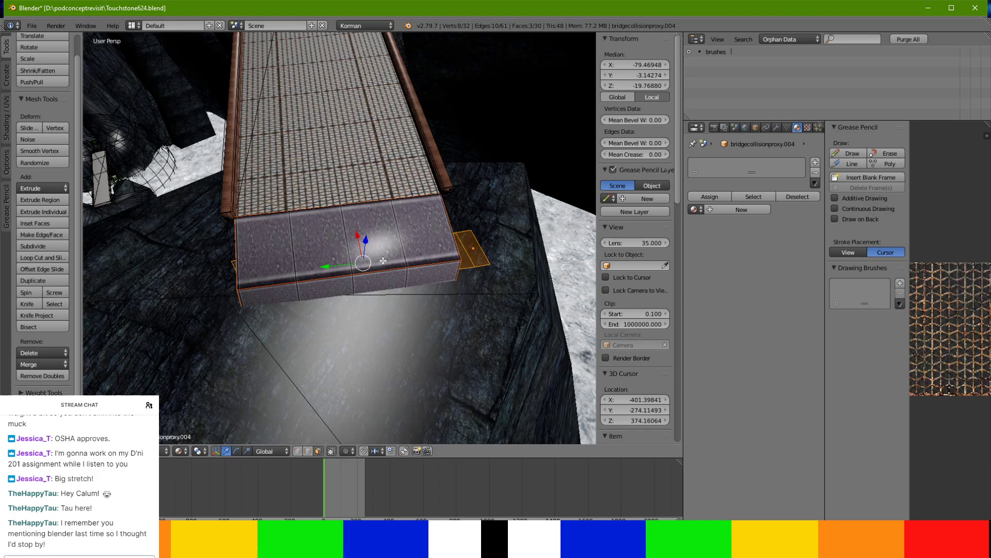
left_click_drag(341, 267, 335, 265)
left_click(332, 265)
middle_click_drag(332, 266, 412, 219)
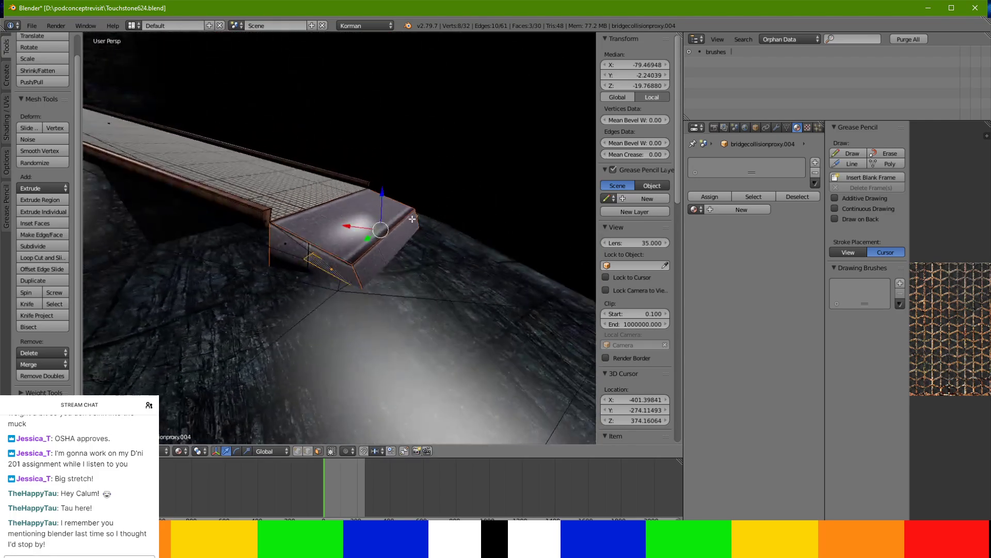
left_click_drag(387, 193, 390, 186)
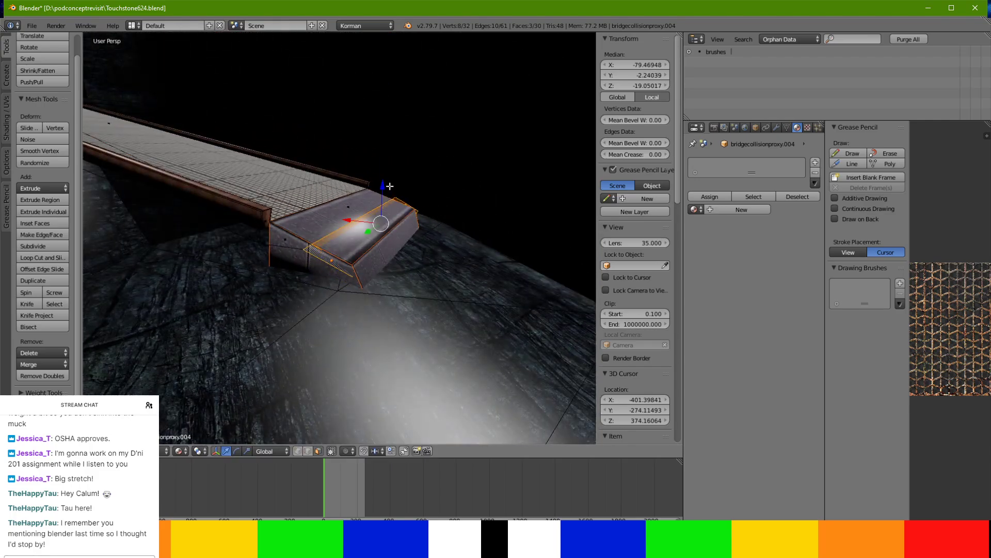
Adjust the proxy's end geometry to line up with the front of the concrete block.
left_click_drag(364, 221, 377, 235)
middle_click_drag(377, 235, 325, 315)
left_click_drag(337, 306, 333, 308)
middle_click_drag(332, 309, 340, 246)
left_click_drag(366, 216, 370, 227)
middle_click_drag(370, 227, 352, 271)
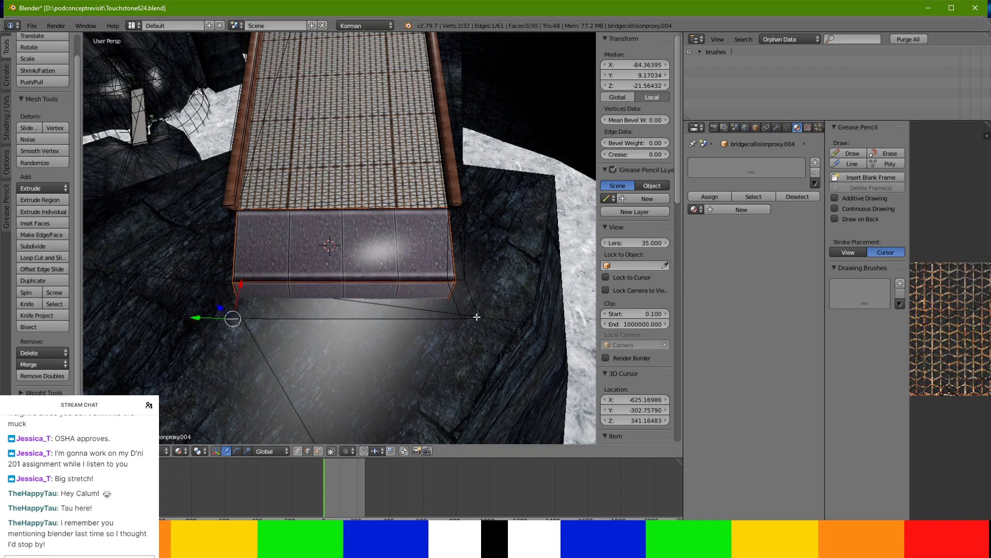
Select the proxy's four lower front vertices and move them along X to a median of about -85.2.
left_click(316, 317)
middle_click_drag(316, 316, 268, 222)
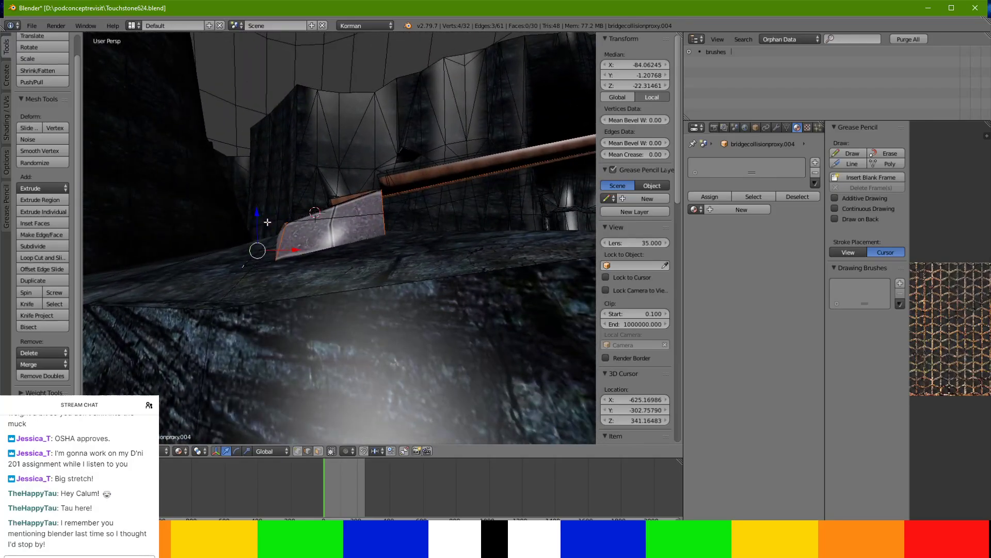
key("g")
key("x")
left_click(281, 254)
Align the proxy's upper front corner vertices with the concrete block's edge and exit mesh editing.
middle_click_drag(281, 255, 420, 291)
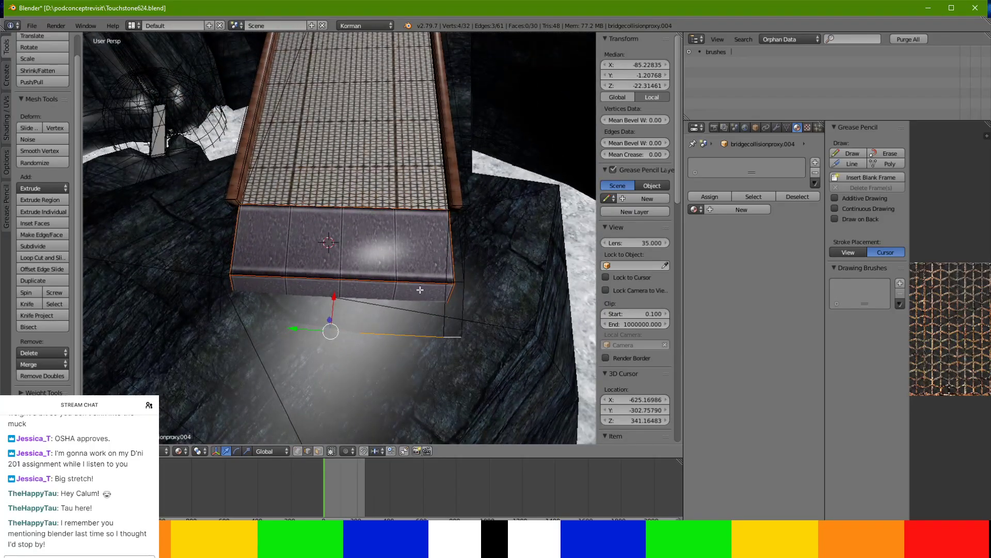
left_click_drag(302, 275, 313, 276)
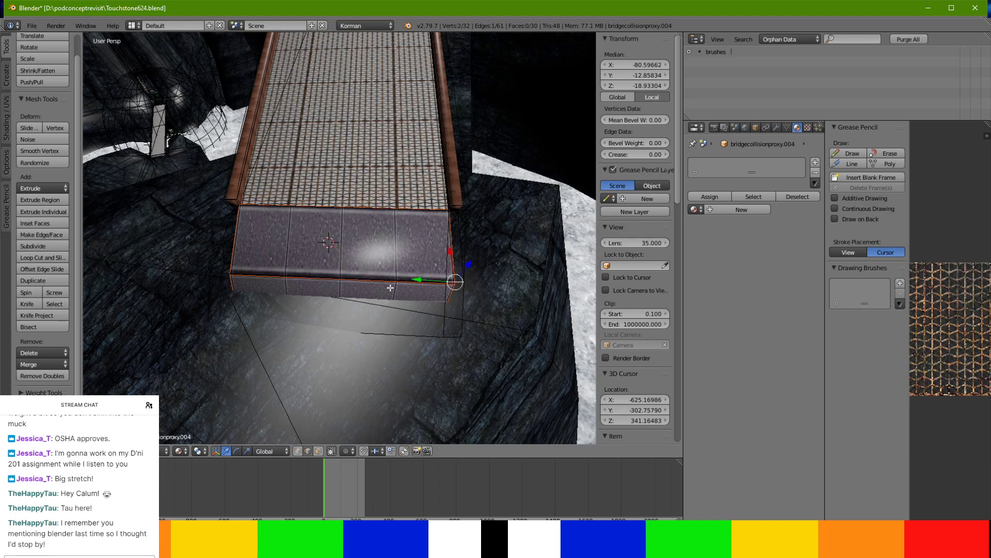
left_click_drag(283, 274, 305, 274)
middle_click_drag(304, 275, 230, 214)
key("Tab")
key("Tab")
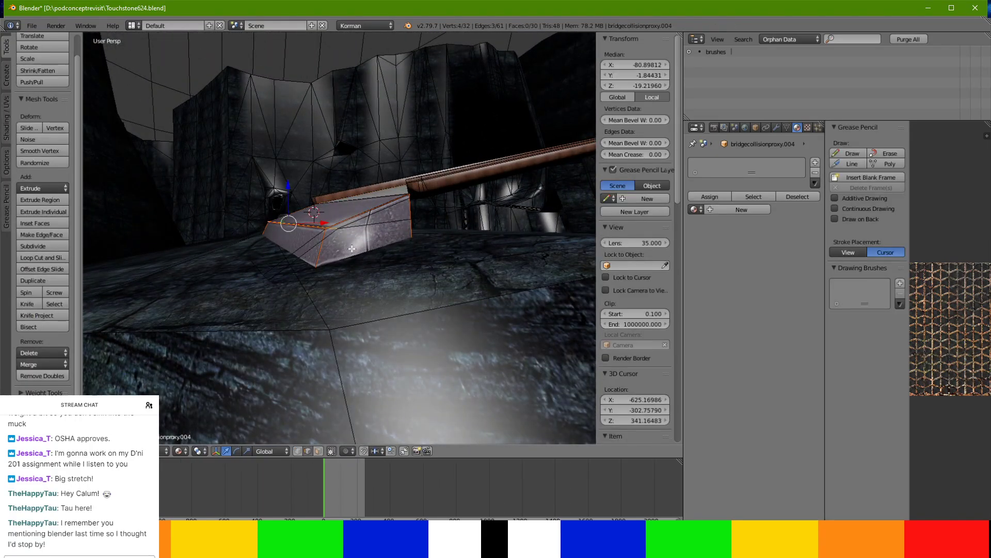
key("Tab")
Reopen BRIDGEFLOORGRATE.004 for mesh editing and extrude the concrete end's front face outward to a median X of about -85.3.
right_click(373, 234)
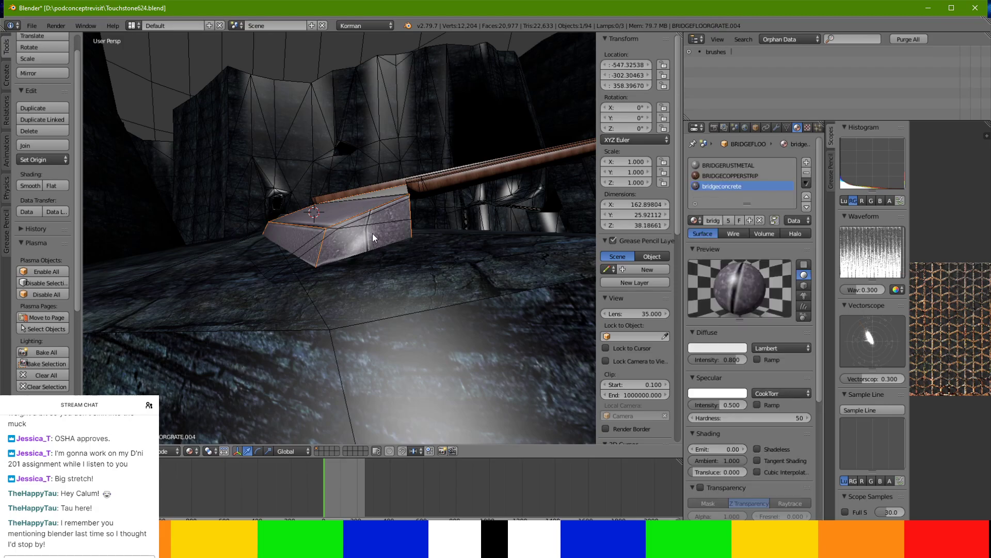
key("Tab")
middle_click_drag(331, 259, 417, 292)
key("e")
left_click(386, 288)
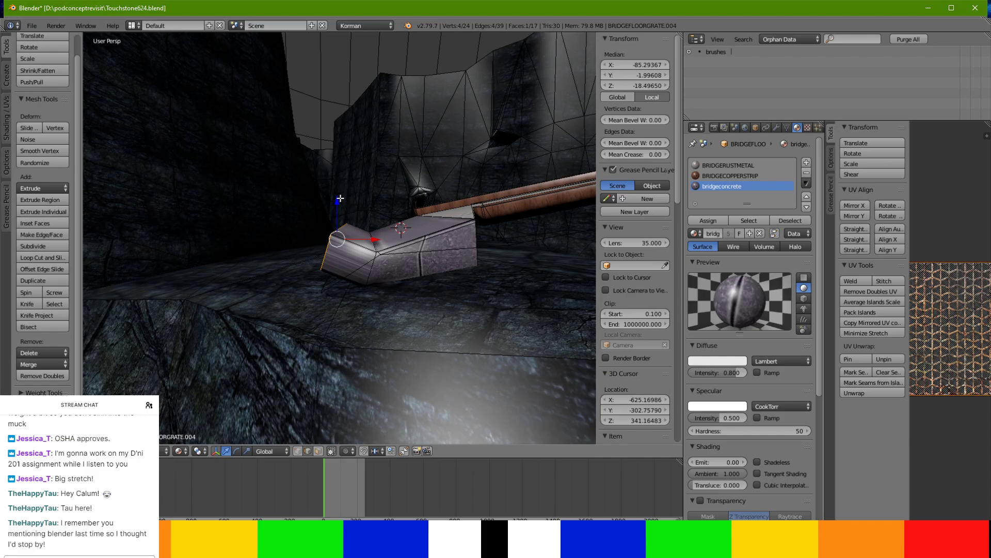
Lower the extruded front face to a median Z of about -22.2 and shift it along X to form a ramp into the rock.
left_click_drag(341, 198, 333, 215)
left_click_drag(375, 274, 370, 271)
left_click_drag(333, 234, 333, 231)
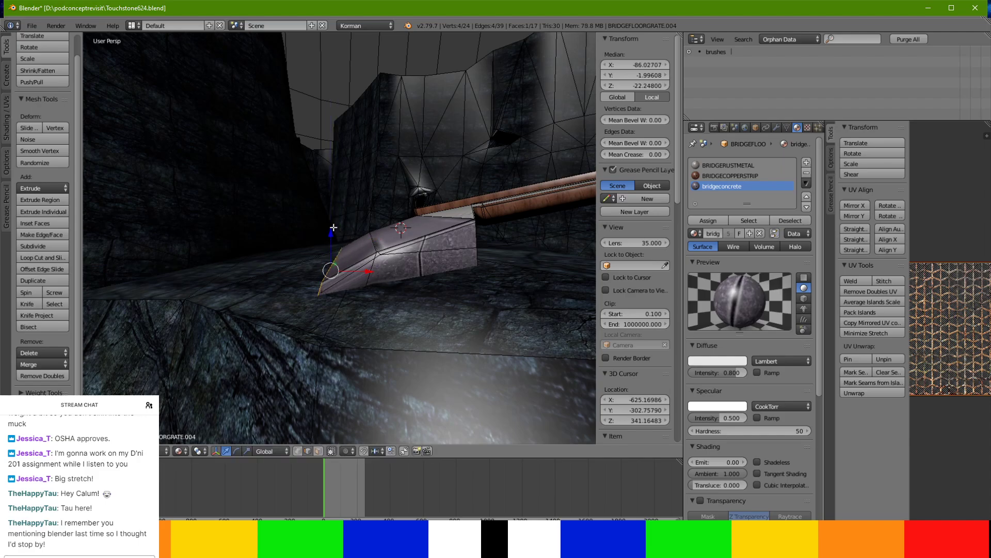
middle_click_drag(333, 232, 335, 215)
left_click_drag(369, 270, 328, 239)
Delete the unneeded hidden face beneath the extruded concrete end.
middle_click_drag(328, 239, 570, 209)
right_click(359, 261)
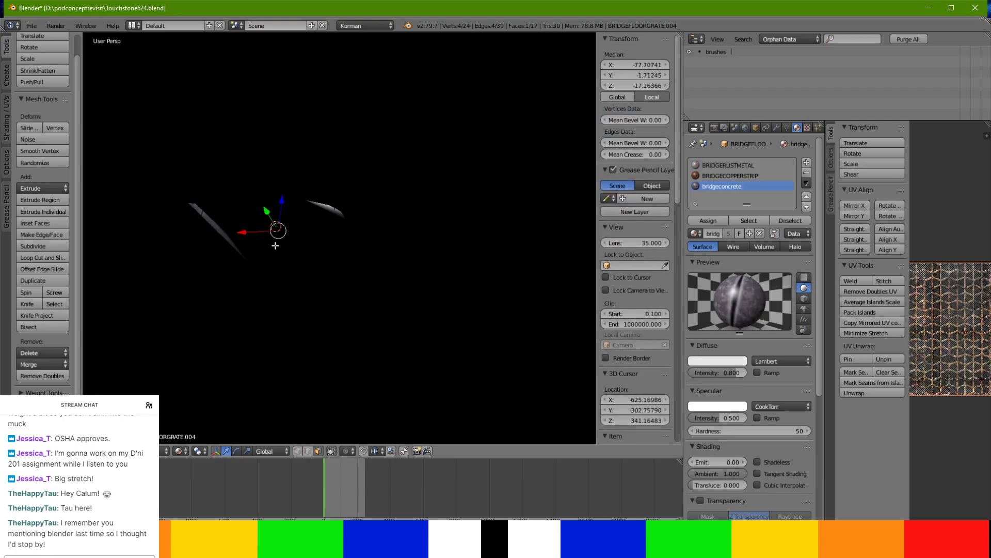
key("x")
left_click(317, 251)
Select the new sloping front face and unwrap it so the concrete texture matches the face above.
middle_click_drag(310, 272, 277, 239)
right_click(324, 247)
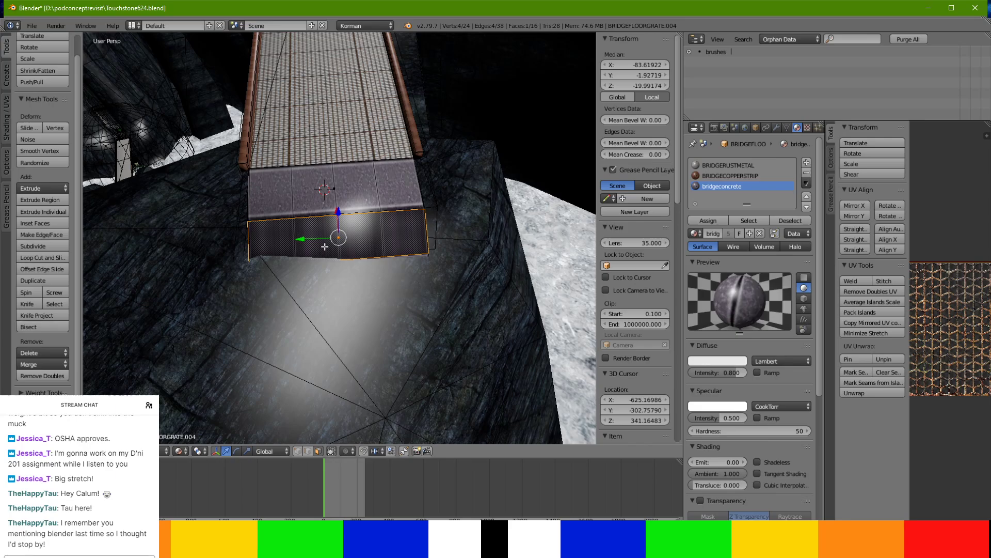
key("u")
left_click(325, 247)
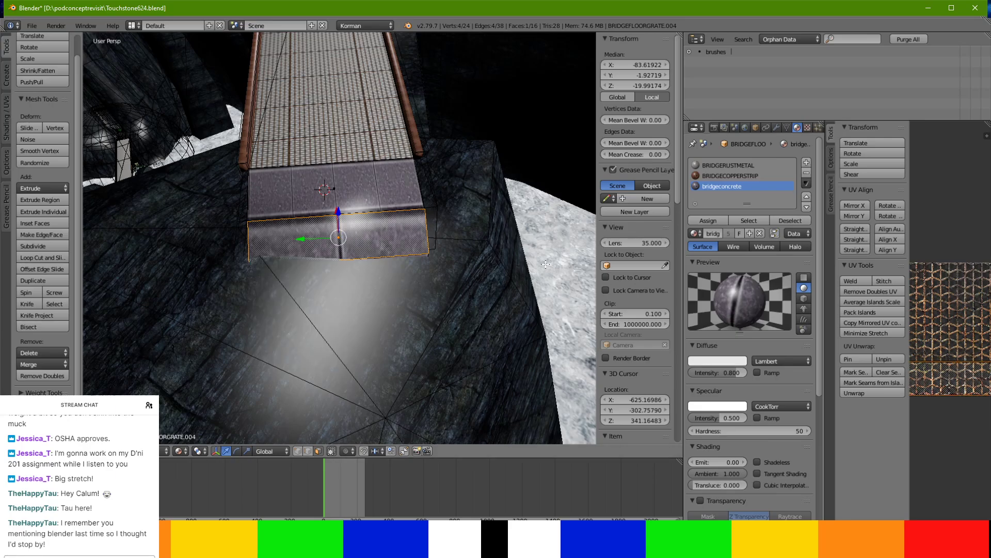
key("y")
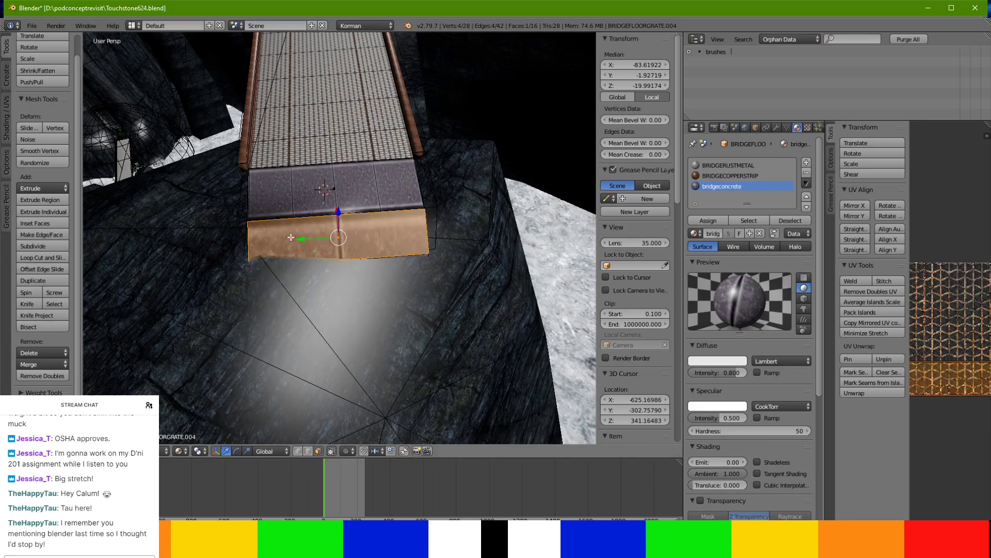
key("u")
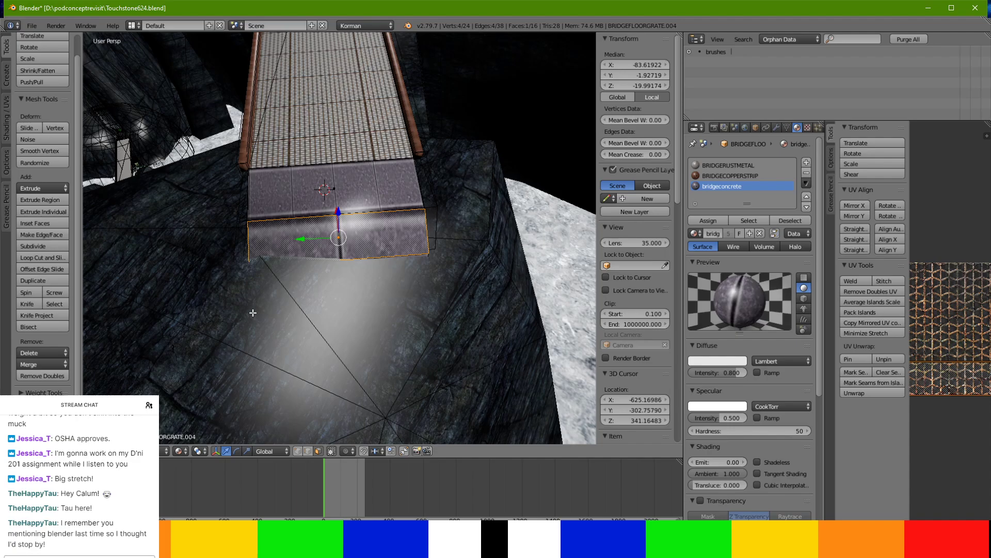
key("u")
left_click(216, 422)
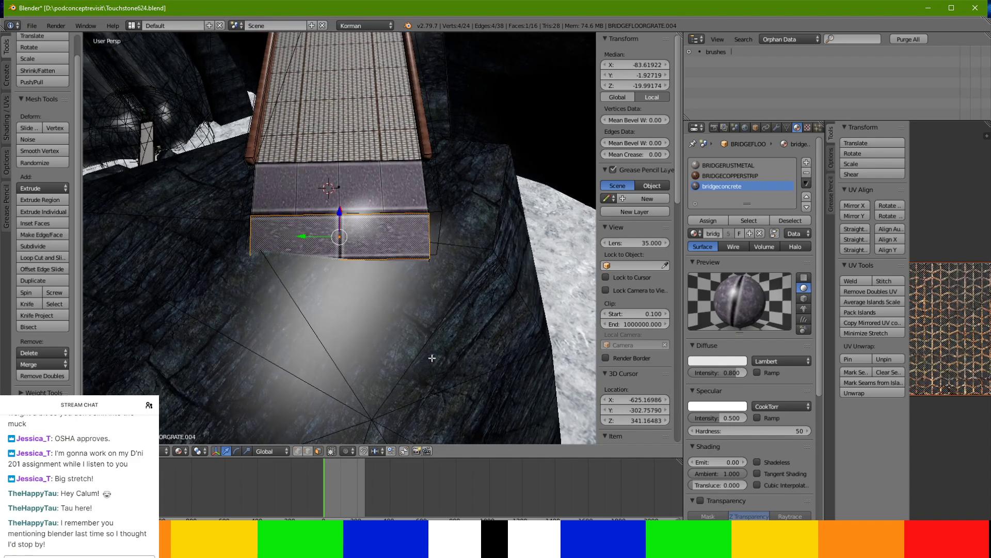
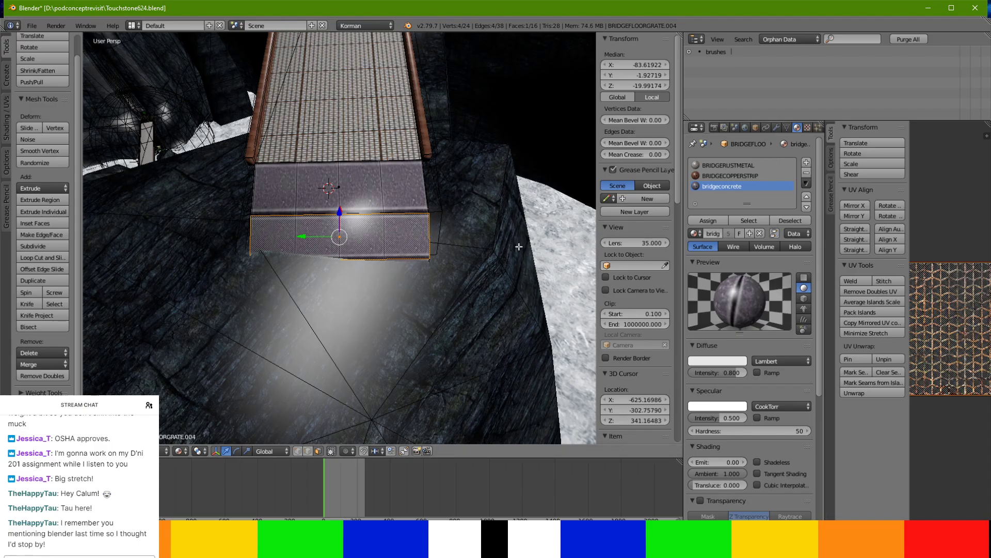
Select the four side faces on both sides of the concrete end and extrude them, scaled outward.
middle_click_drag(331, 206, 399, 199)
right_click(420, 287, "shift")
middle_click_drag(421, 287, 201, 327)
right_click(246, 301, "shift")
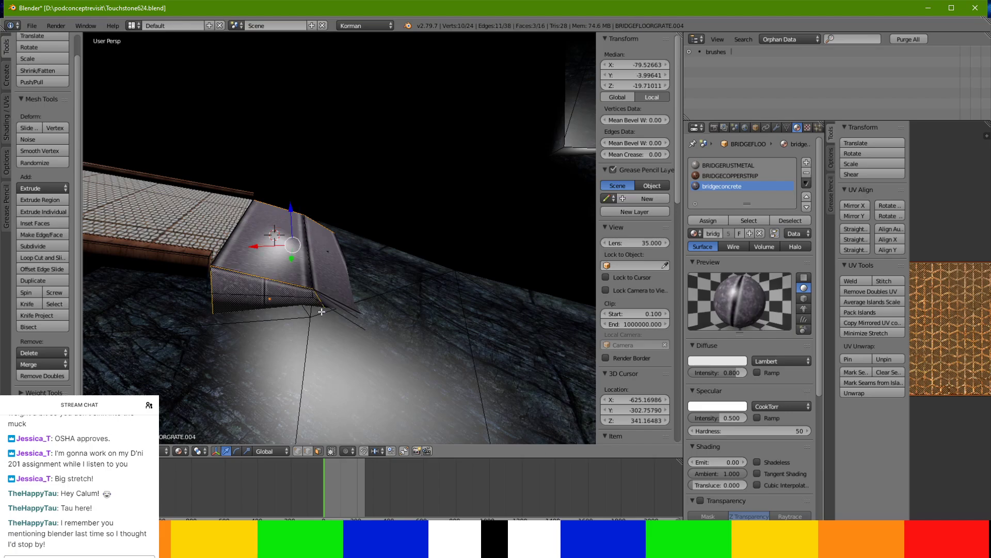
right_click(328, 310, "shift")
middle_click_drag(328, 310, 197, 355)
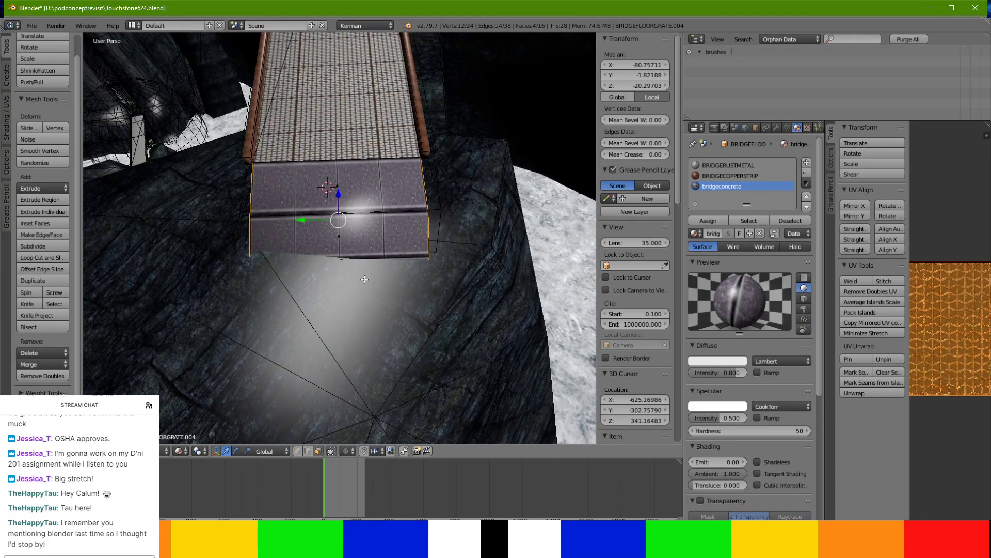
key("e")
key("s")
left_click(385, 279)
middle_click_drag(386, 280, 323, 217)
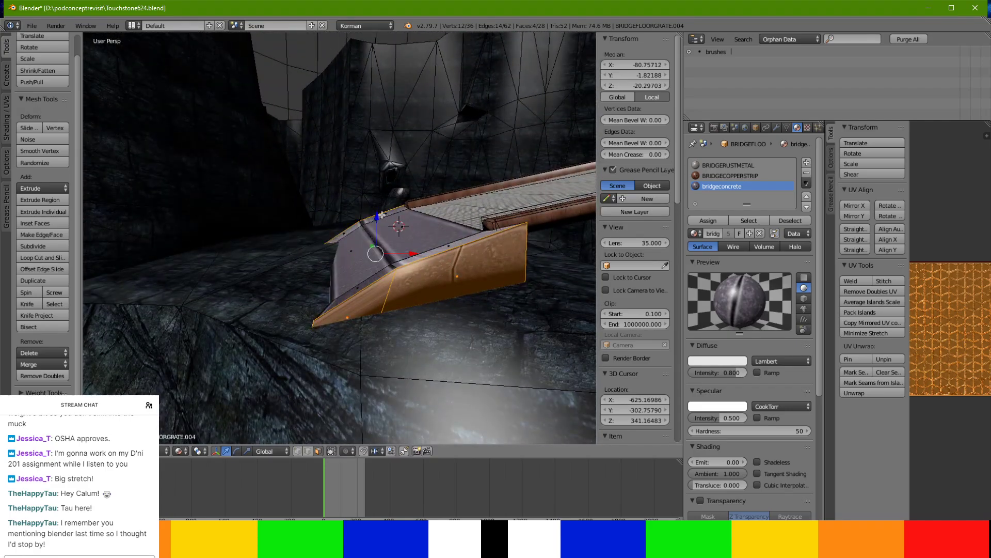
Lower the extruded side faces of the concrete end to a median Z of about -20.4 and scale them along Z.
key("g")
key("z")
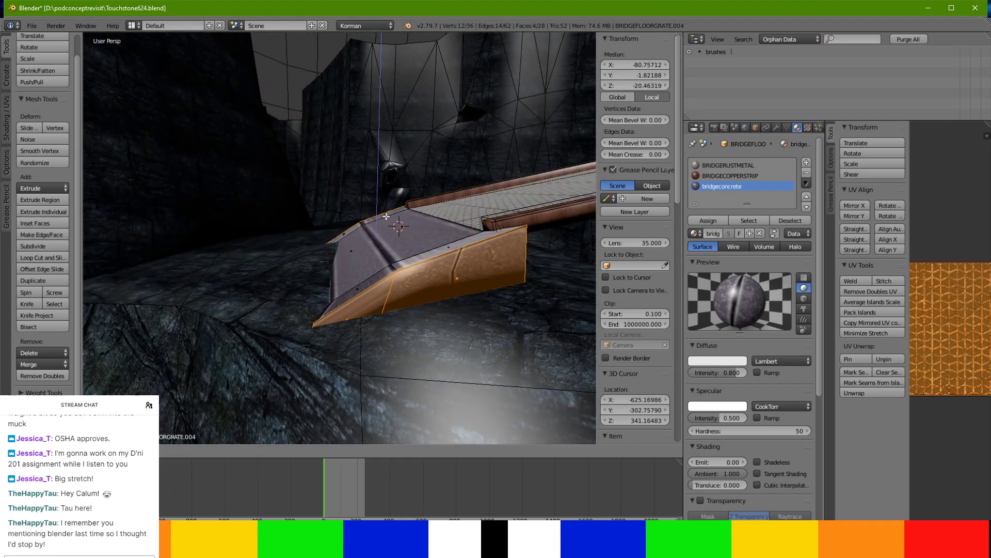
left_click(392, 216)
key("s")
key("z")
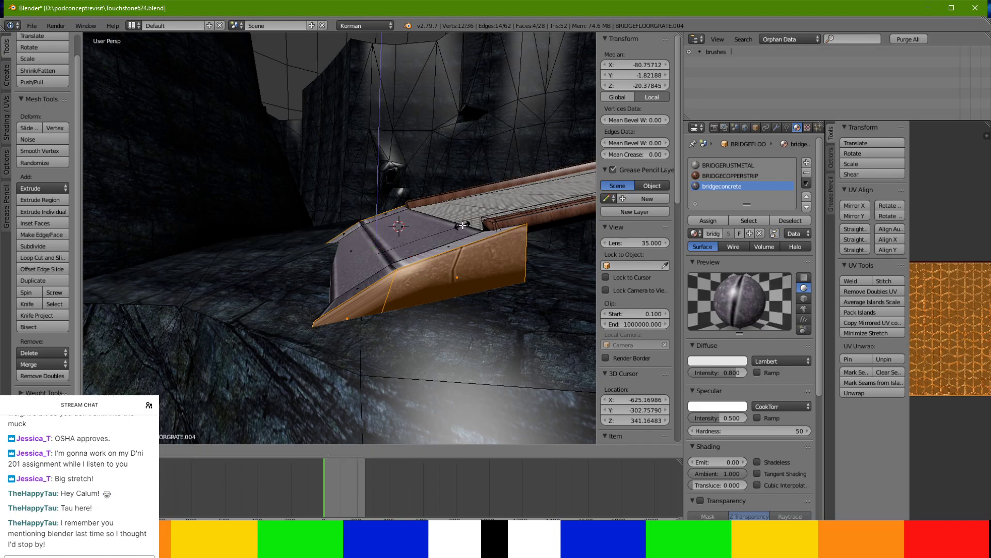
left_click(464, 172)
middle_click_drag(463, 172, 575, 153)
key("g")
key("z")
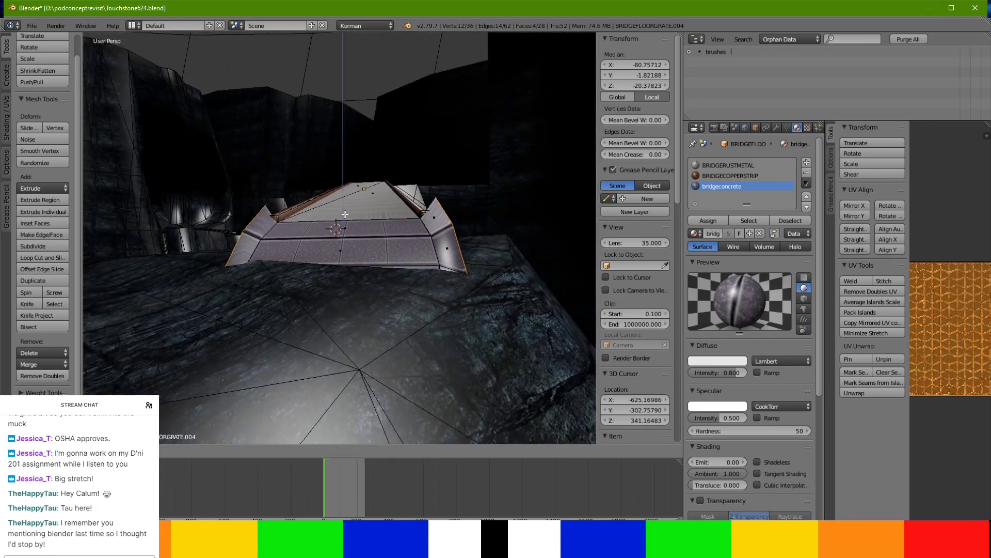
left_click(345, 214)
middle_click_drag(345, 213, 142, 224)
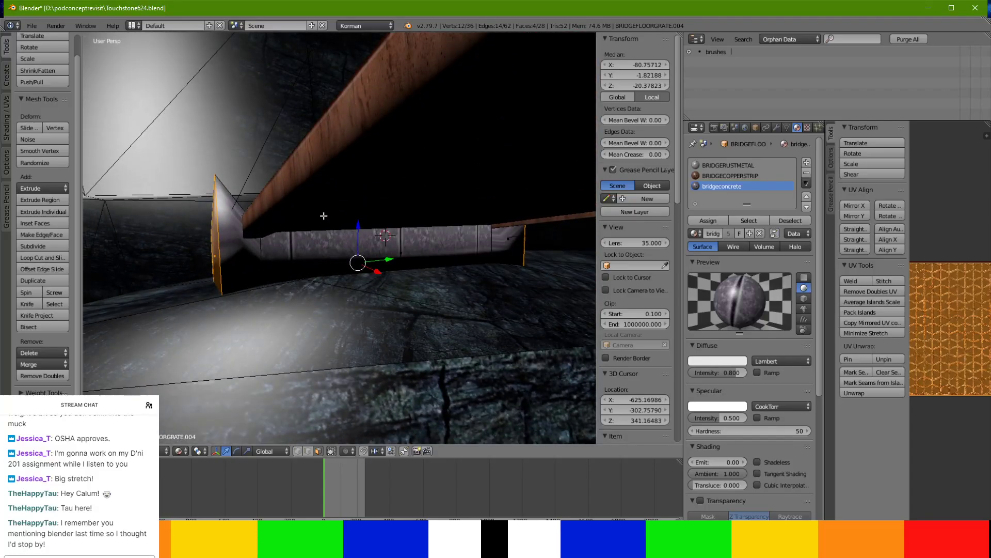
Reselect the four outer side faces of the concrete end and shift them along X to a median X of about -82.4.
right_click(381, 251)
middle_click_drag(381, 251, 410, 206)
left_click_drag(414, 184, 430, 185)
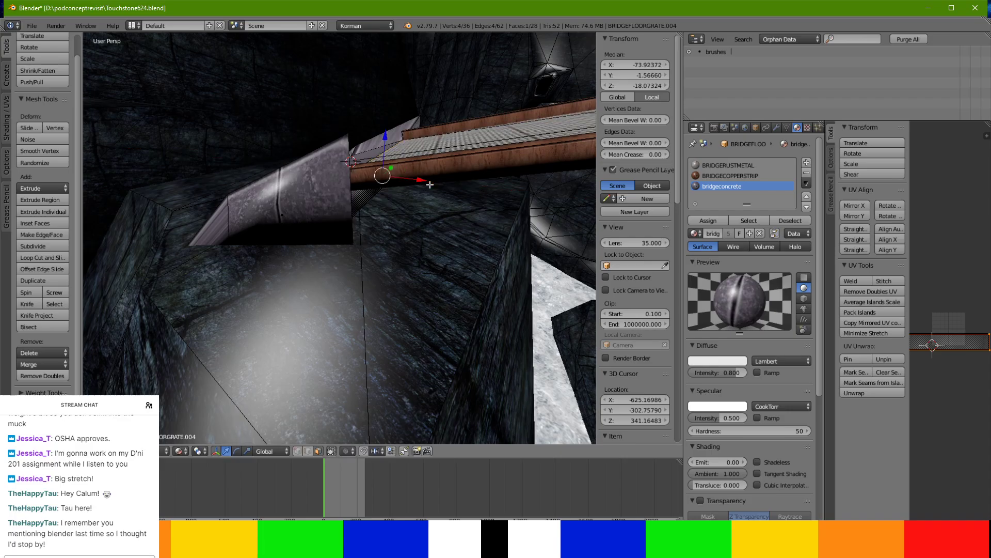
right_click(298, 233)
middle_click_drag(298, 234, 497, 277)
middle_click_drag(375, 271, 413, 294)
right_click(429, 258, "shift")
right_click(375, 303, "shift")
right_click(350, 310, "shift")
middle_click_drag(345, 257, 323, 299)
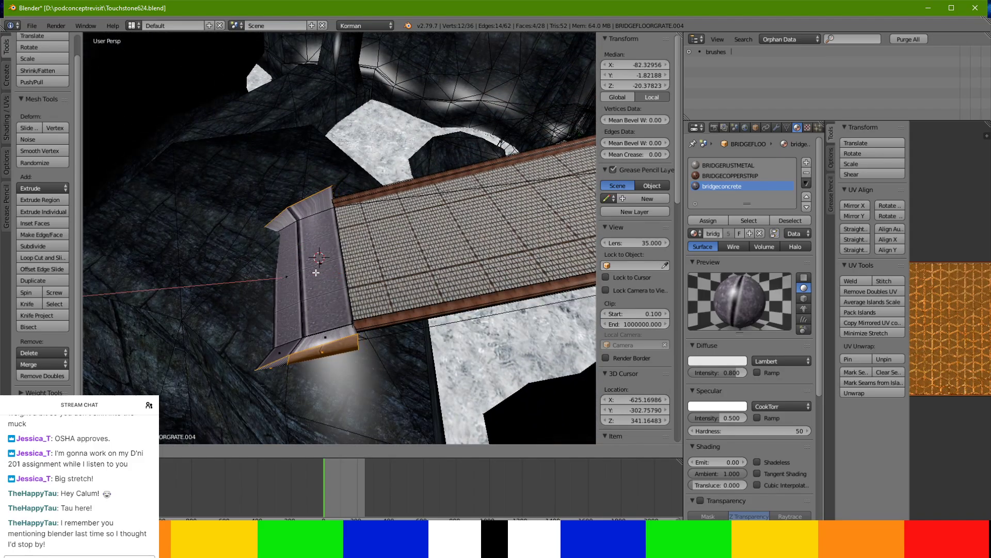
middle_click_drag(315, 272, 519, 80)
scroll(413, 293, "down", 4)
scroll(409, 488, "down", 1)
scroll(410, 341, "down", 2)
middle_click_drag(410, 341, 482, 216, "shift")
scroll(374, 263, "up", 2)
scroll(356, 264, "up", 4)
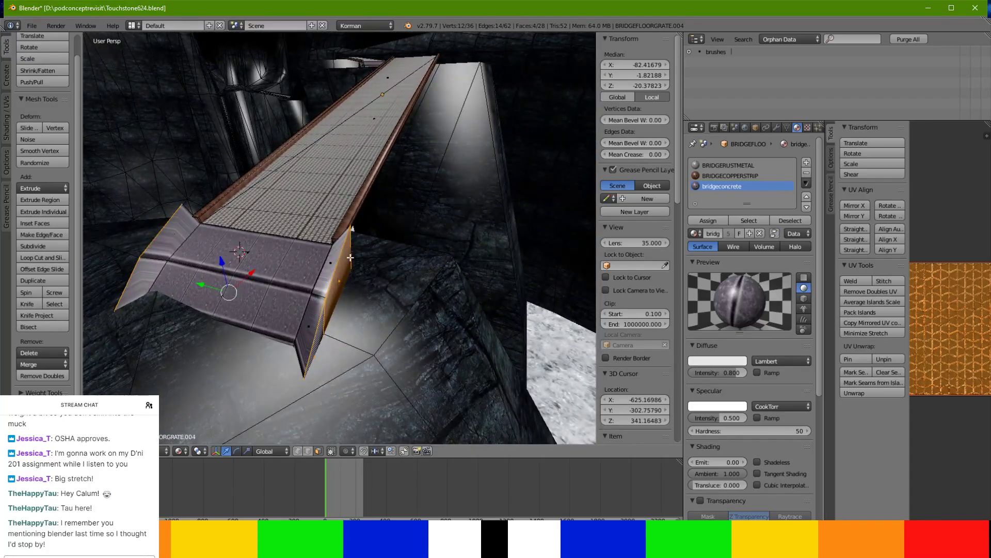
Extrude the two rear faces of the concrete sides back along the railings to a median X of about -69.8.
middle_click_drag(556, 313, 307, 322)
right_click(335, 299)
middle_click_drag(368, 295, 226, 365)
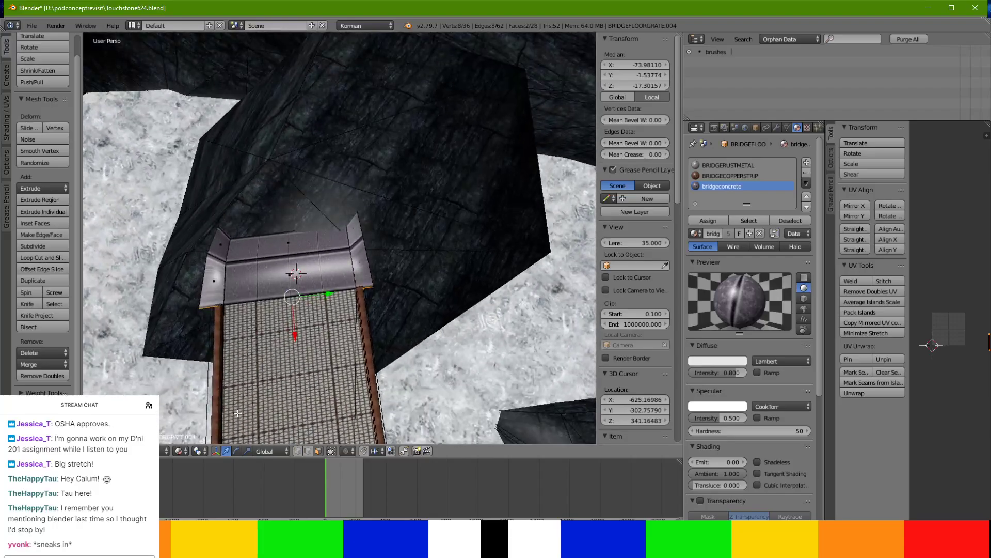
middle_click_drag(406, 220, 401, 230)
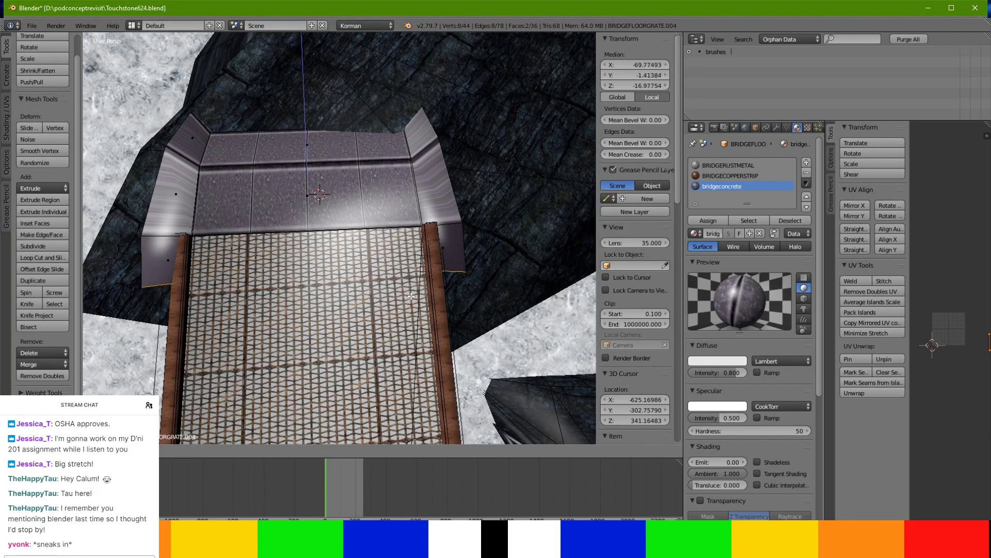
Select the large outer face on each side of the concrete end and scale the pair outward to widen the wings.
middle_click_drag(412, 300, 221, 283)
right_click(137, 314)
middle_click_drag(137, 314, 347, 354)
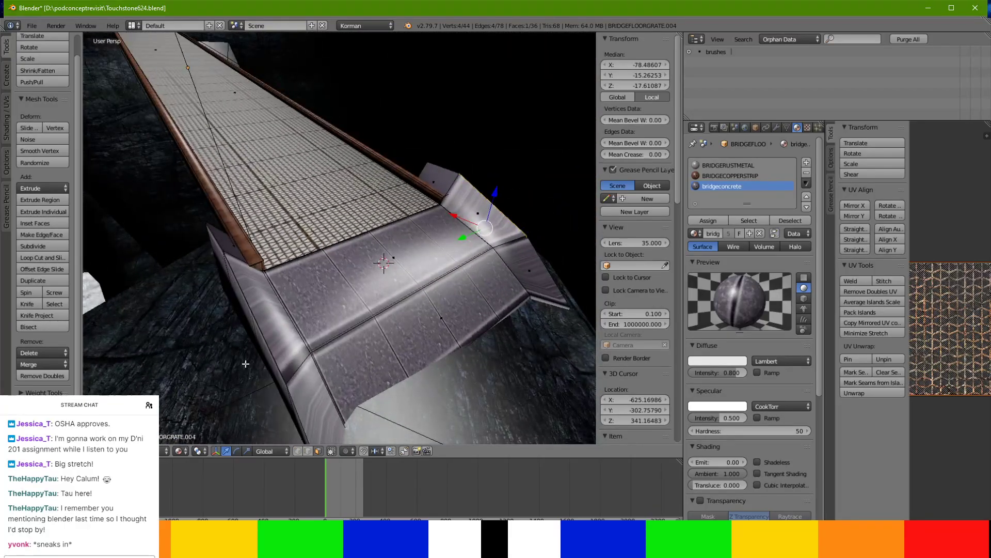
right_click(258, 343, "shift")
middle_click_drag(346, 303, 396, 333)
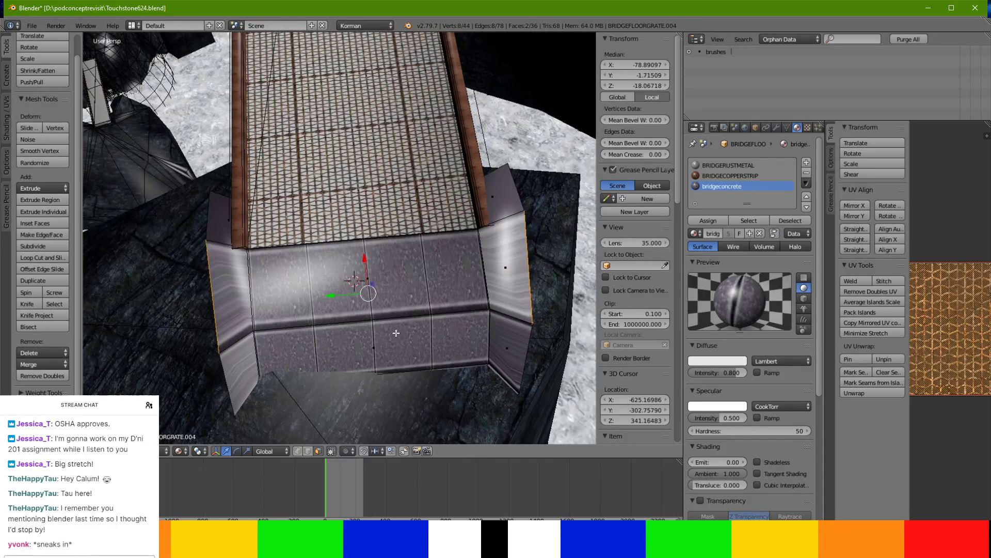
key("s")
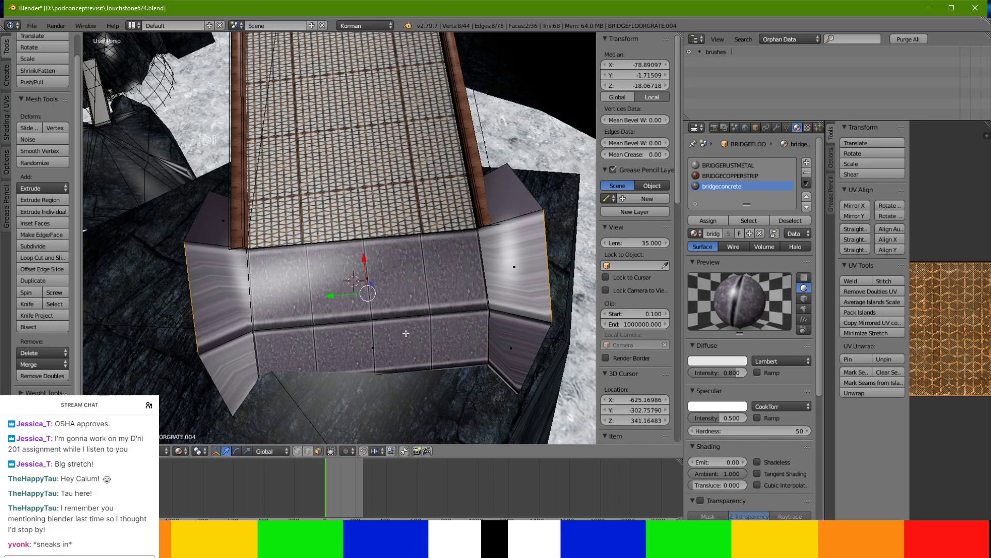
middle_click_drag(406, 334, 509, 284)
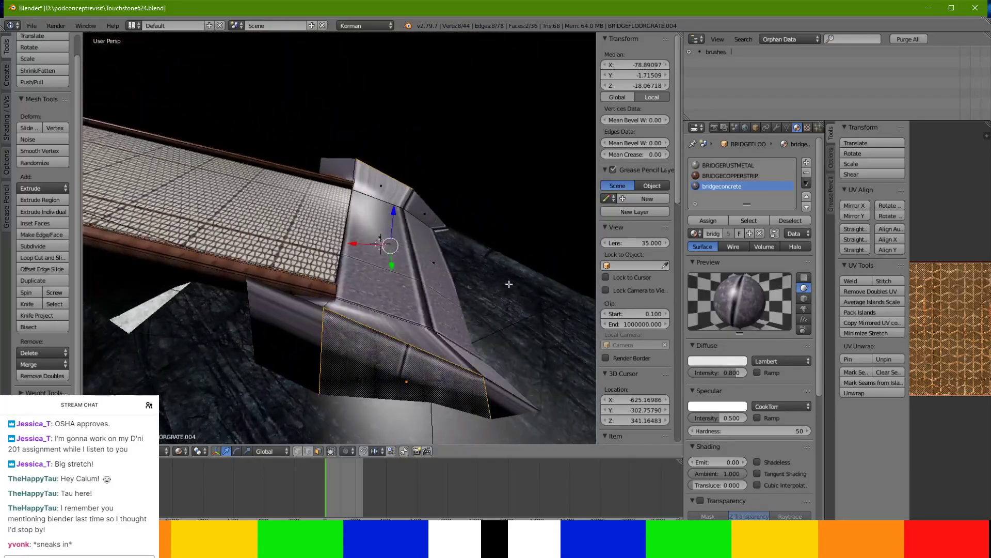
Select all twelve wing faces on both sides of the concrete end and unwrap them with Cube Projection.
right_click(315, 297)
right_click(377, 356, "shift")
right_click(499, 404, "shift")
right_click(358, 326)
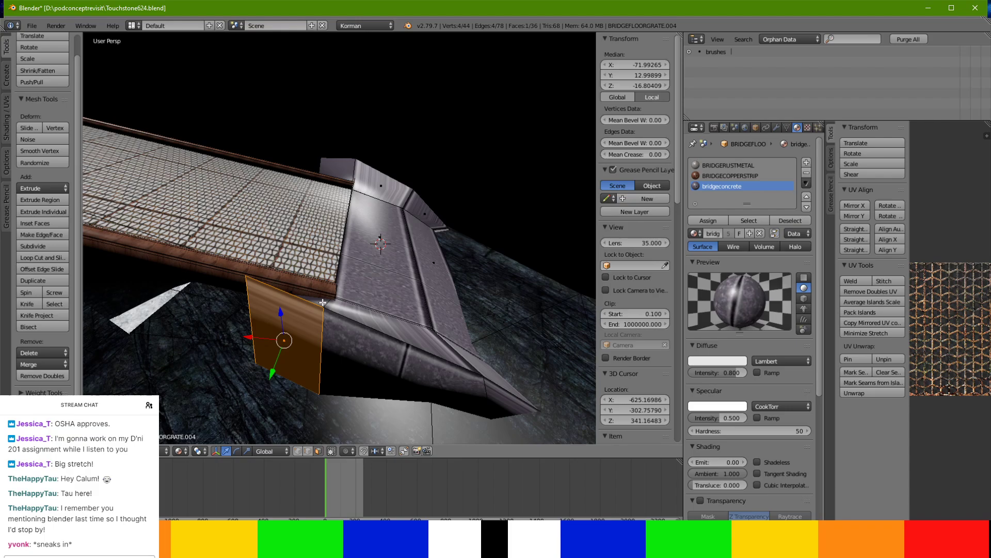
right_click(404, 331, "shift")
right_click(509, 390, "shift")
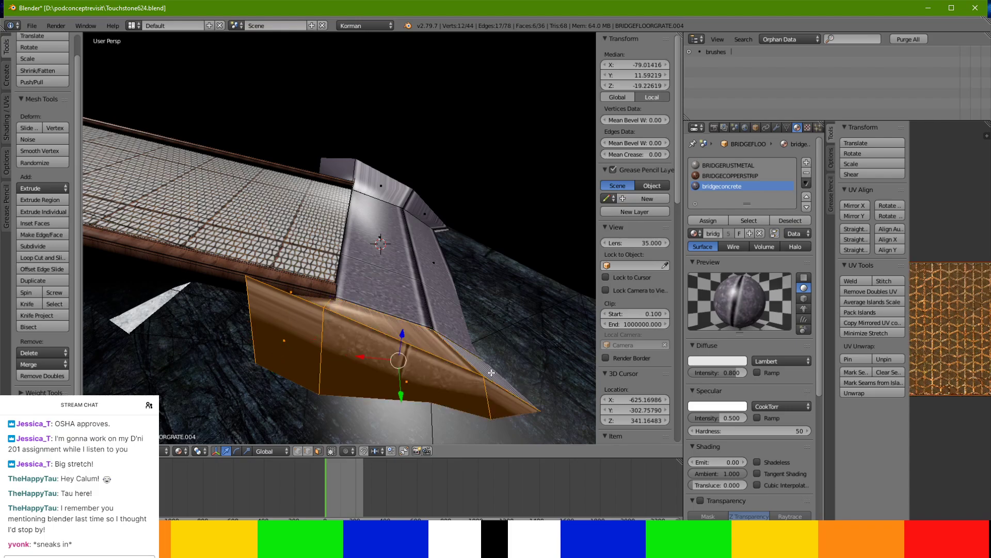
middle_click_drag(493, 372, 372, 375)
right_click(559, 347, "shift")
right_click(536, 286, "shift")
right_click(513, 216, "shift")
middle_click_drag(555, 264, 475, 226)
right_click(508, 250, "shift")
right_click(439, 289, "shift")
right_click(274, 364, "shift")
key("u")
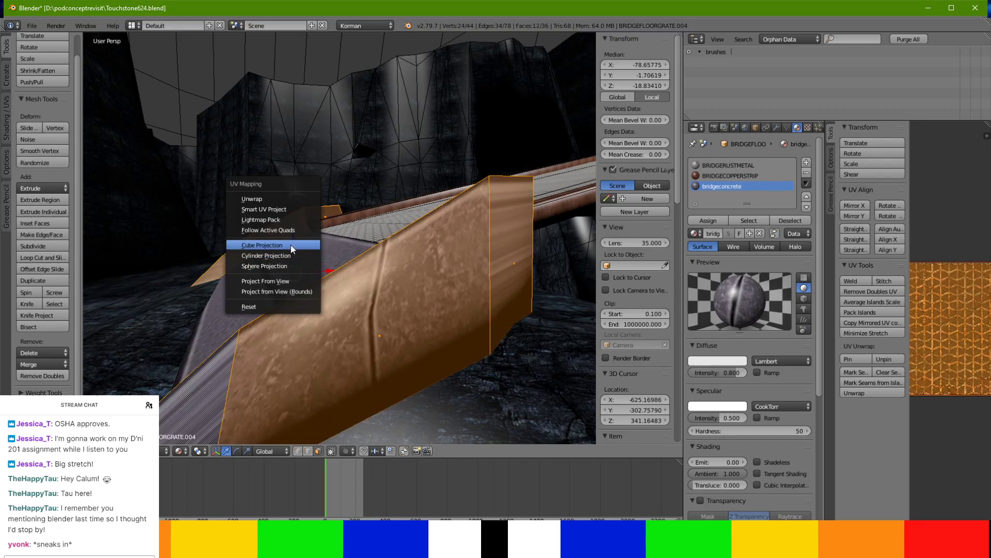
left_click(290, 245)
Scale down the wing faces' UV layout, try scaling it along X, and rotate it.
key("s")
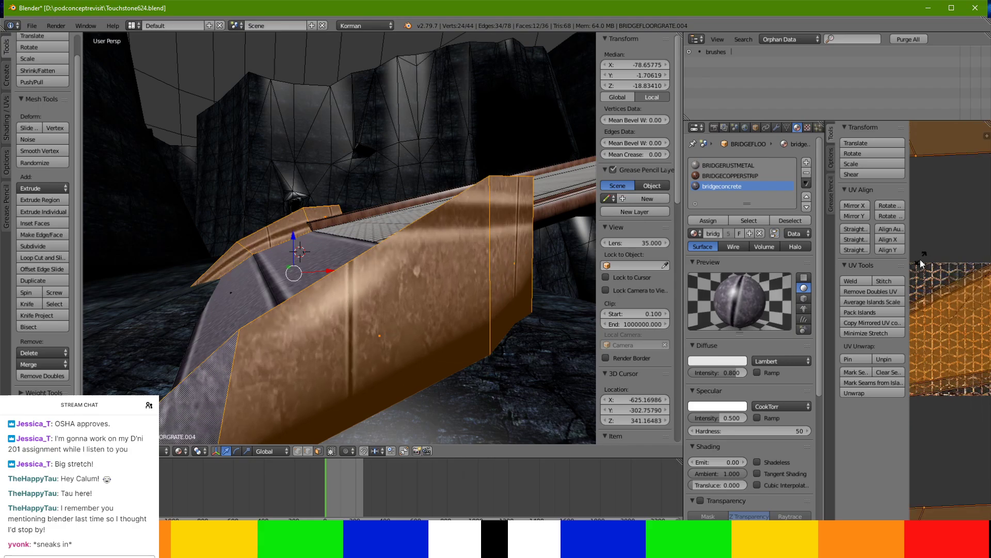
left_click(912, 277)
key("s")
key("x")
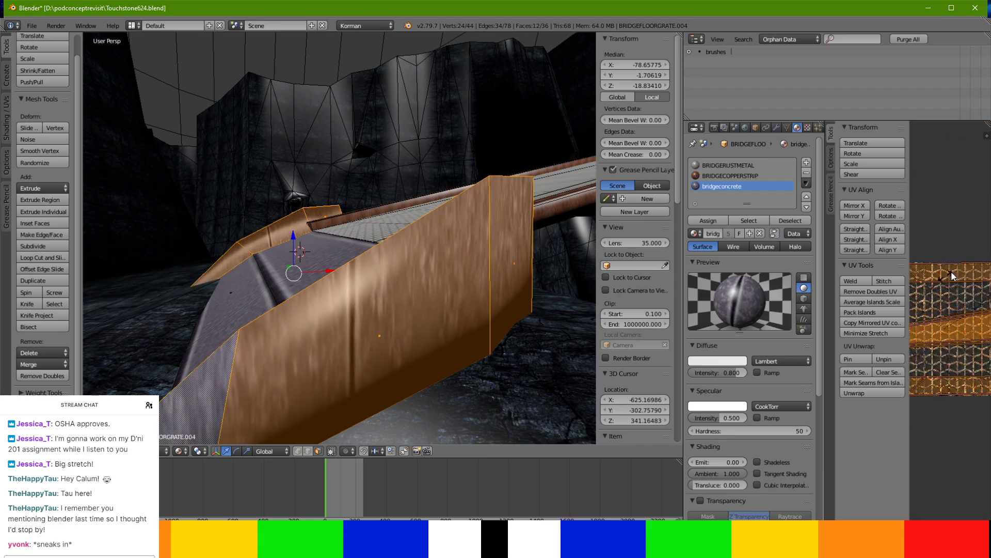
left_click(889, 207)
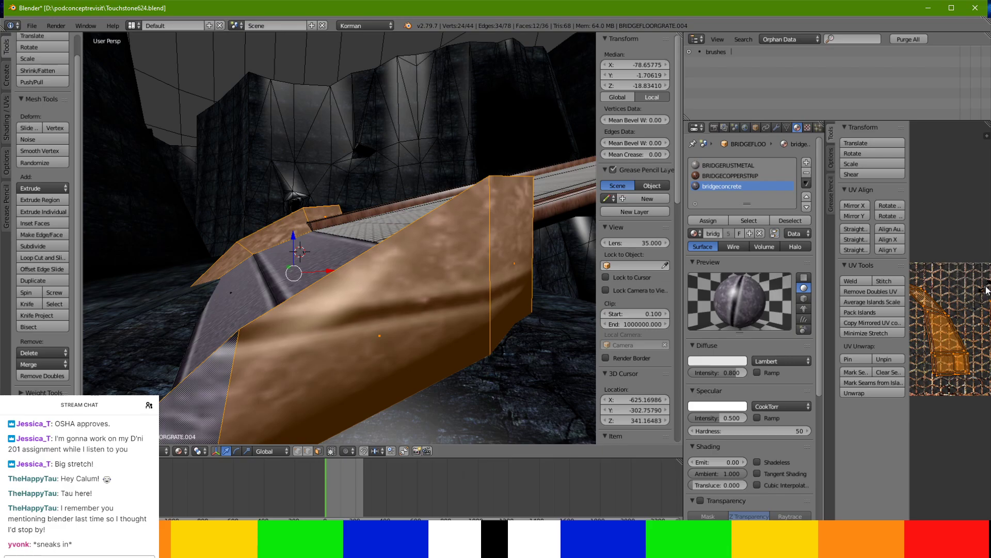
Stretch the wing faces' UV layout along Y.
right_click(944, 253)
key("s")
key("y")
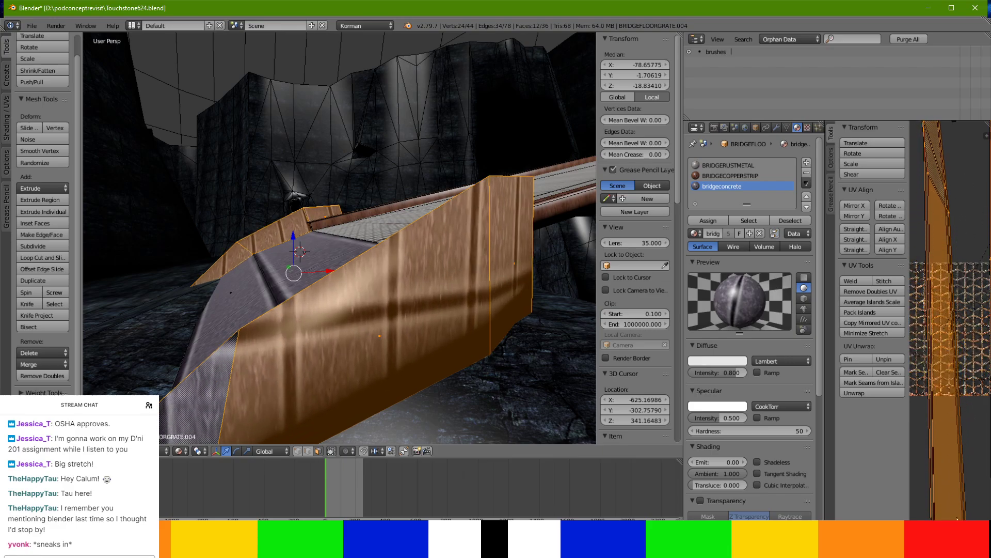
left_click(947, 140)
scroll(397, 224, "down", 3)
middle_click_drag(397, 224, 482, 320)
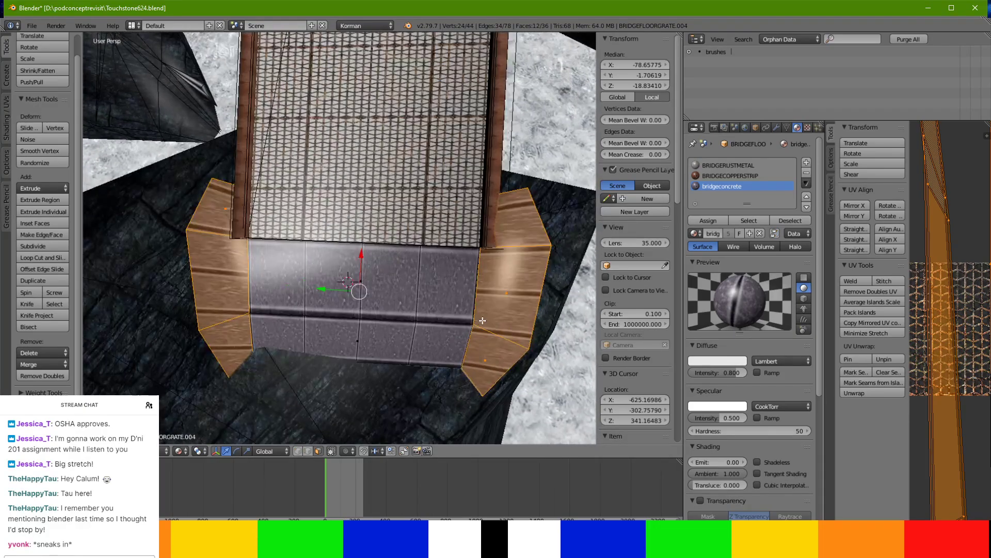
Rotate the wing faces' UV layout to realign the concrete texture and finish editing the bridge floor.
left_click(895, 204)
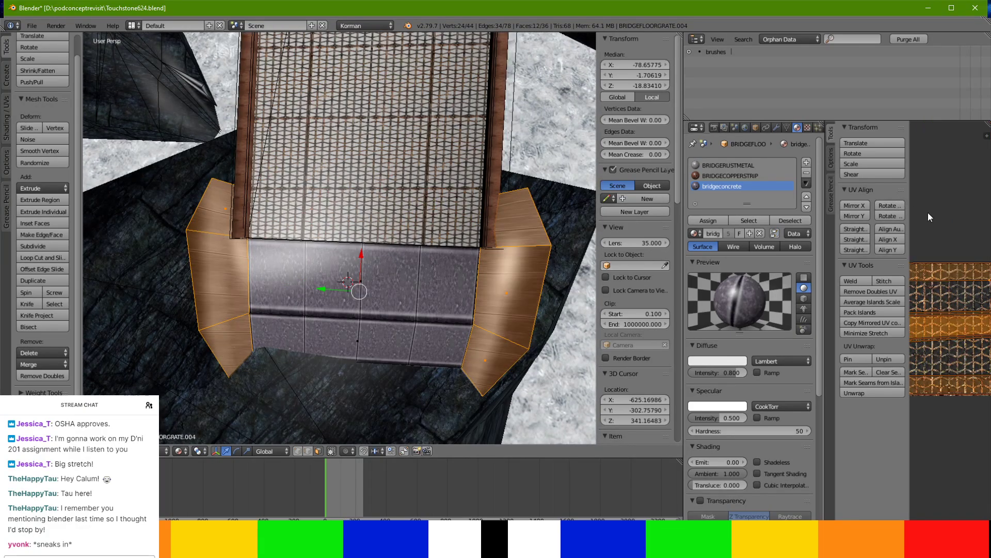
scroll(549, 323, "up", 1)
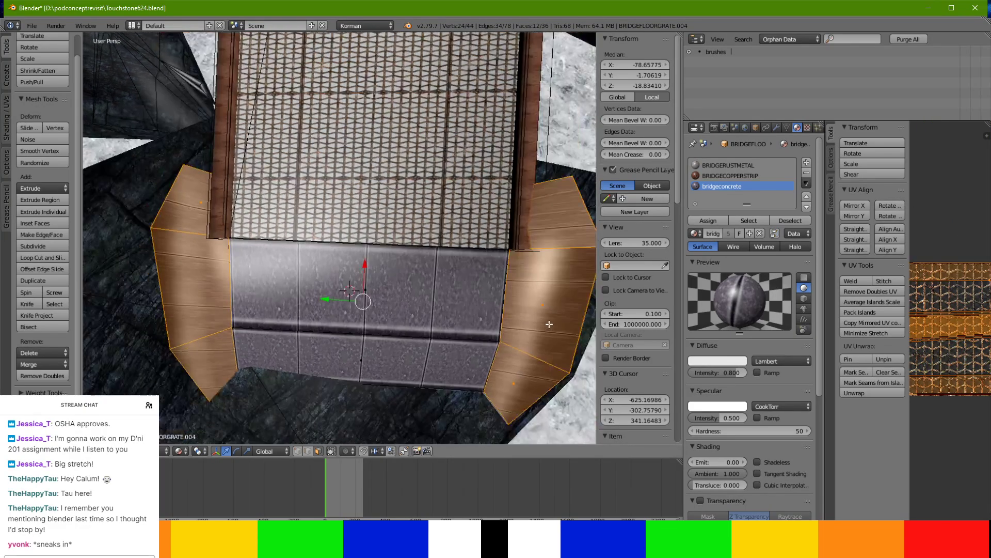
left_click(950, 320)
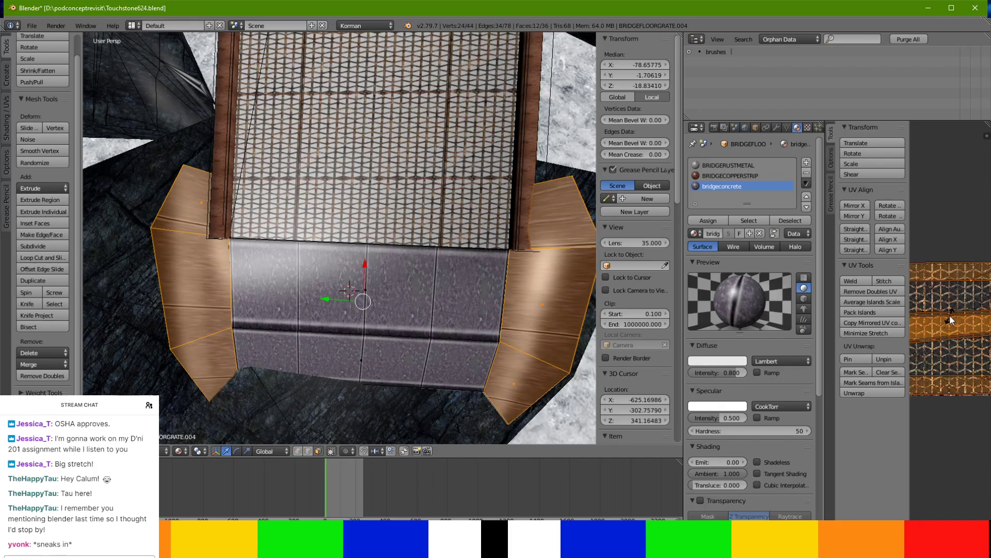
key("r")
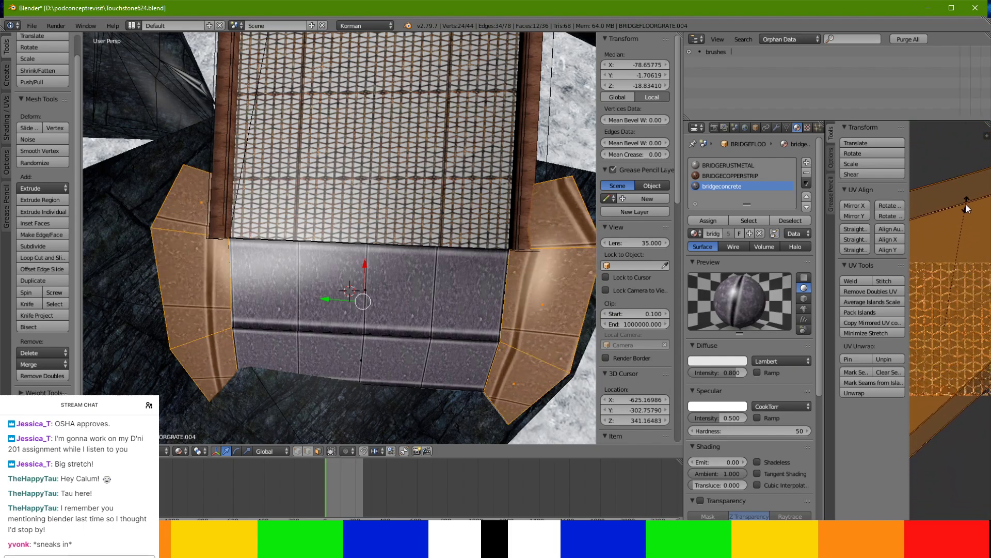
left_click(961, 228)
key("Tab")
Select the four concrete faces at the bridge's opposite end and lower them to a median Z of about 12.7.
middle_click_drag(341, 307, 382, 256)
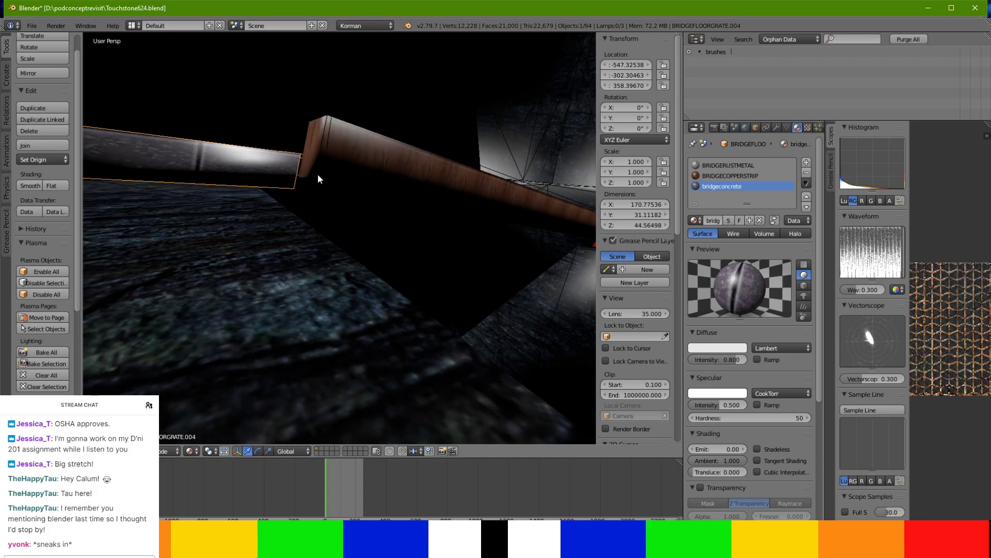
key("Tab")
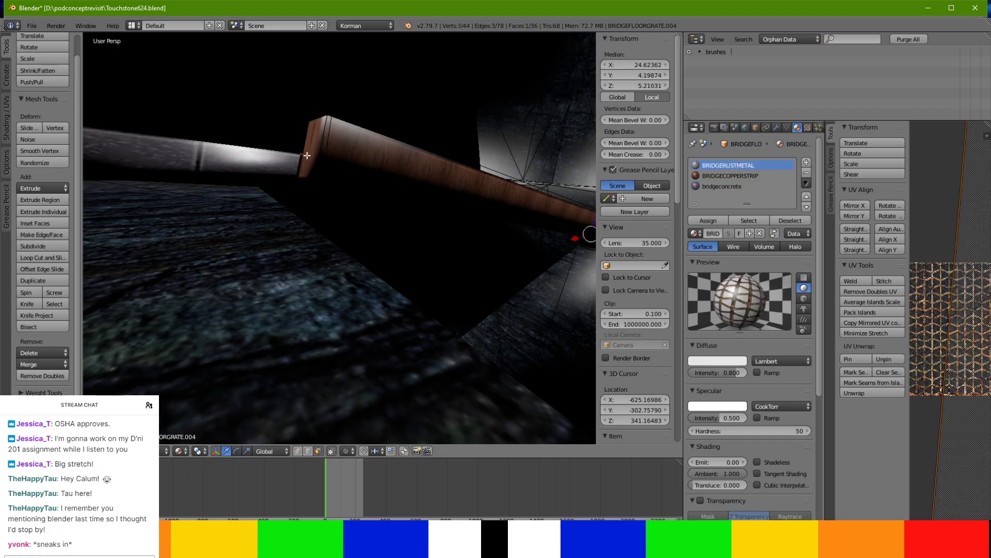
right_click(279, 165)
middle_click_drag(278, 167, 292, 181)
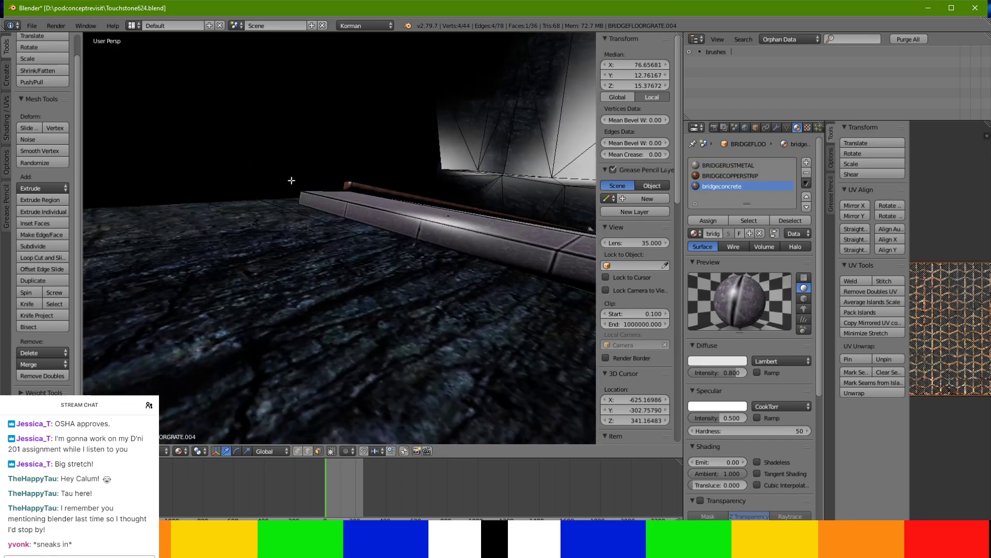
right_click(371, 215, "shift")
right_click(369, 201, "shift")
middle_click_drag(369, 201, 299, 291)
right_click(473, 214, "shift")
middle_click_drag(473, 213, 373, 207)
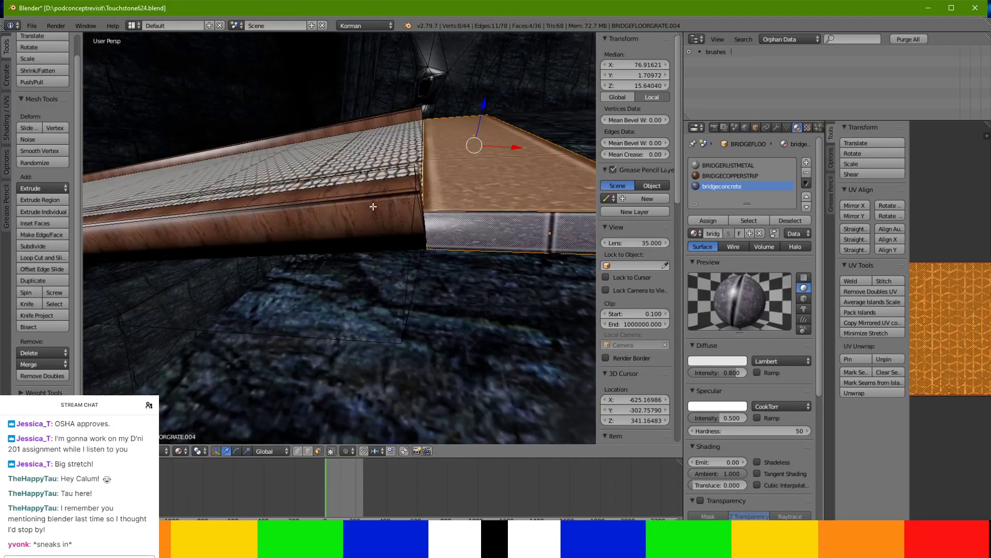
middle_click_drag(421, 173, 408, 154)
left_click_drag(423, 82, 447, 115)
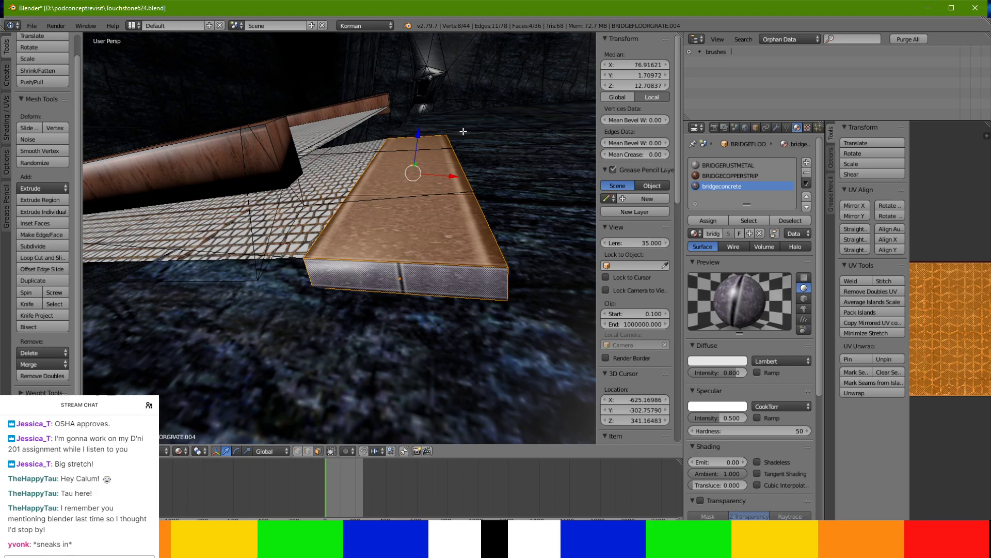
left_click(468, 134)
left_click_drag(419, 131, 421, 134)
Inspect the grating and the lowered bridge end with backface culling temporarily enabled.
middle_click_drag(421, 133, 105, 106)
scroll(649, 302, "down", 10)
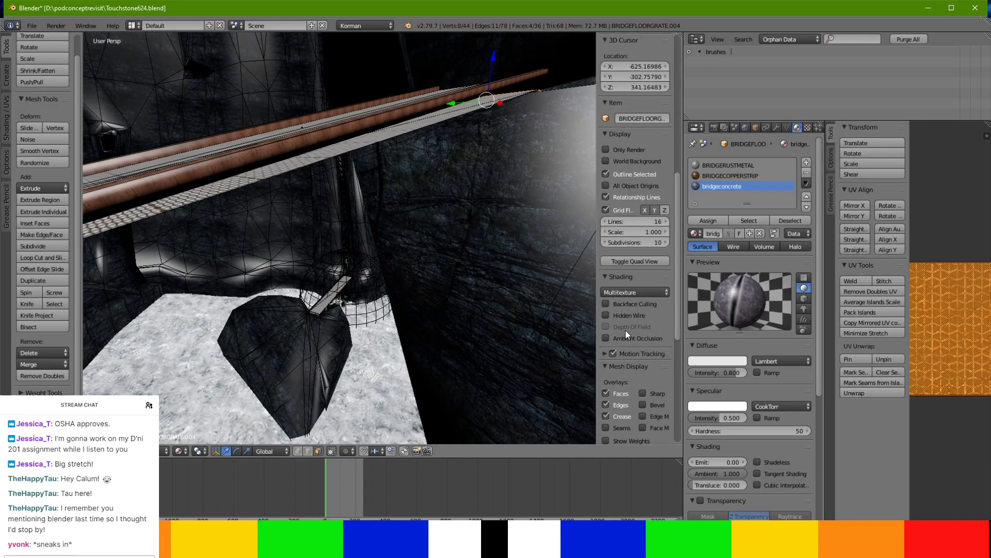
left_click(606, 305)
mouse_move(577, 290)
middle_mouse_down()
mouse_move(456, 276)
mouse_move(460, 249)
middle_mouse_up()
scroll(460, 248, "down", 6)
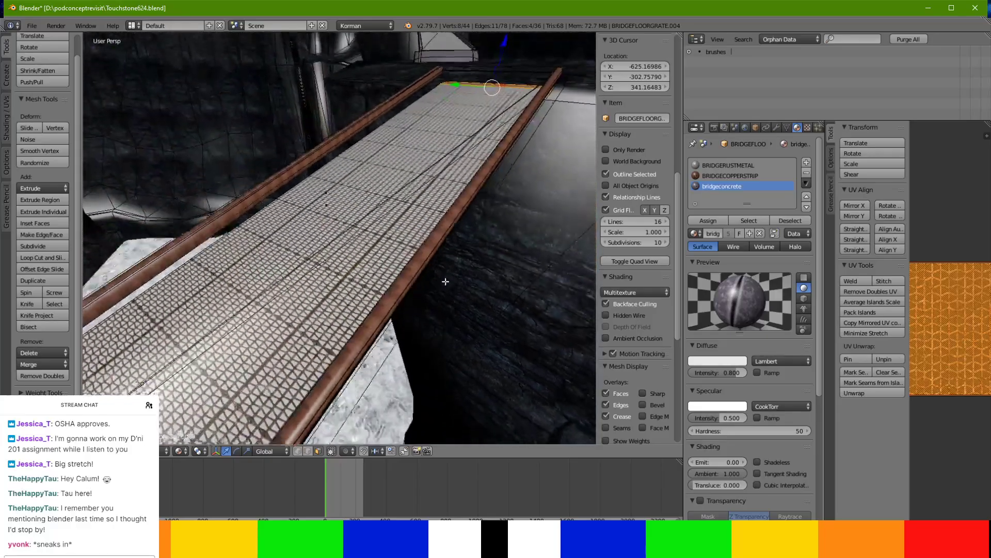
left_click(606, 304)
middle_click_drag(560, 263, 319, 271)
scroll(304, 246, "down", 4)
scroll(319, 271, "up", 2)
scroll(318, 270, "down", 2)
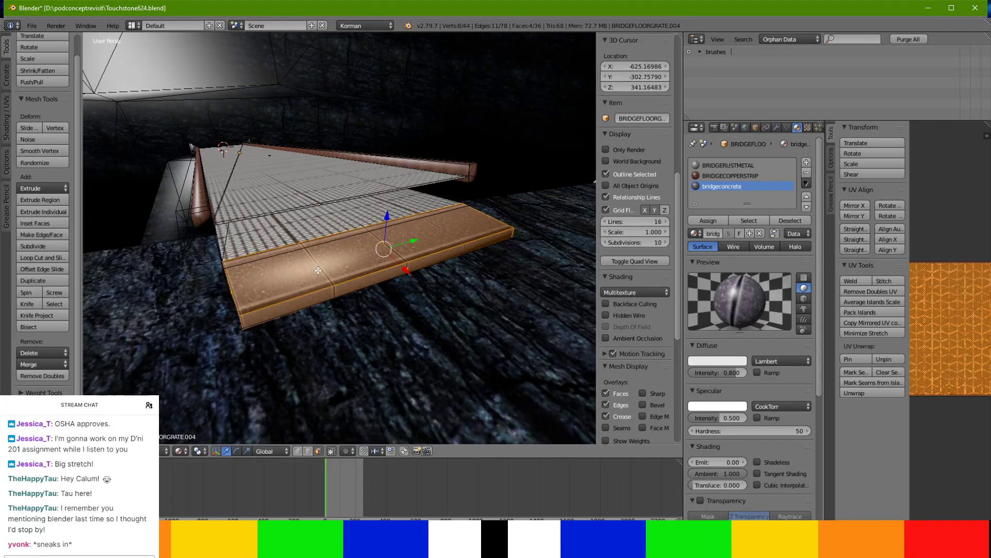
key("Tab")
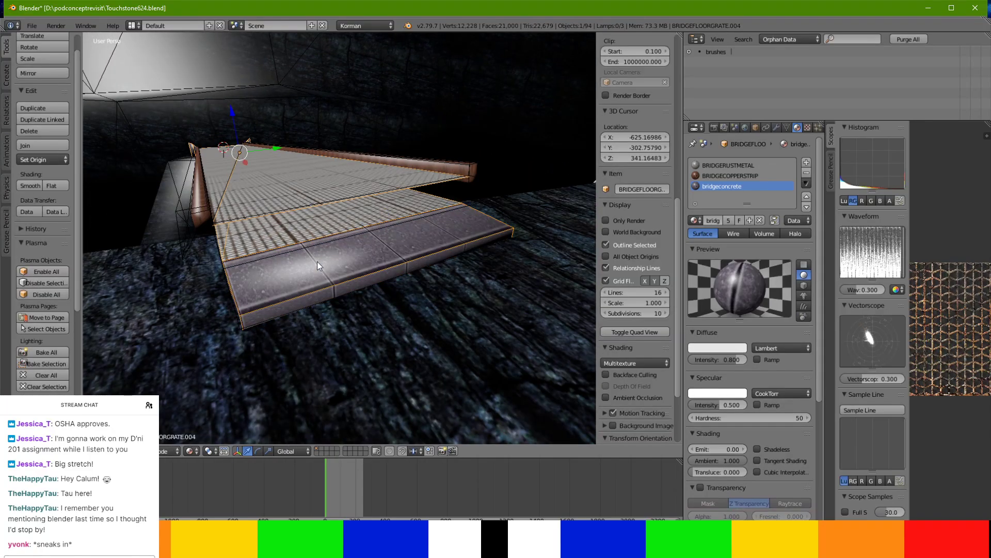
right_click(200, 213)
key("Tab")
right_click(202, 211)
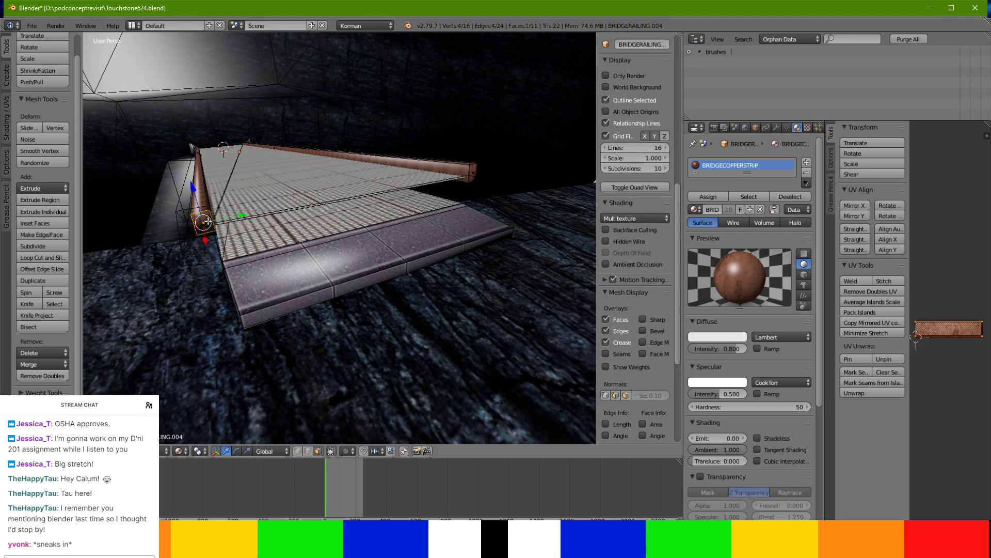
right_click(471, 168, "shift")
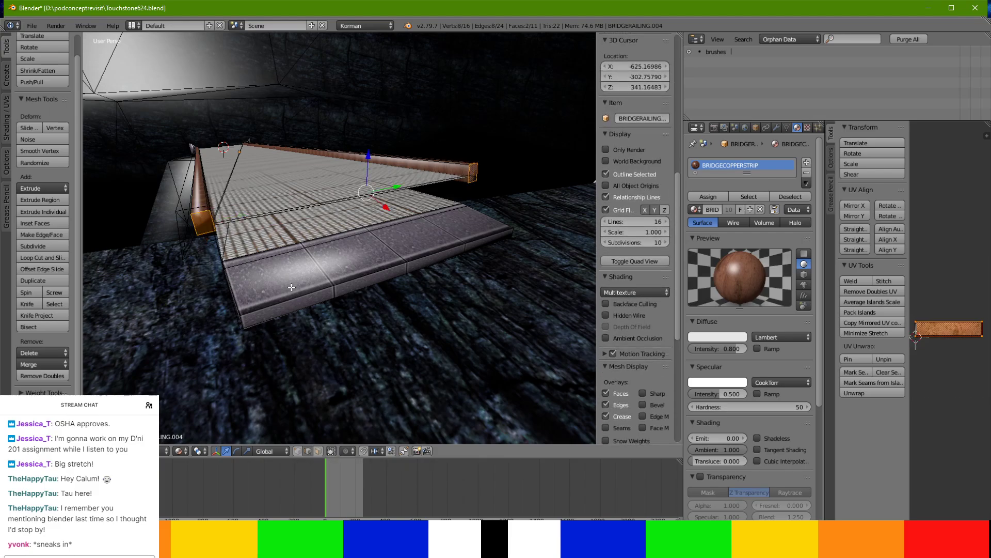
middle_click_drag(313, 216, 308, 223)
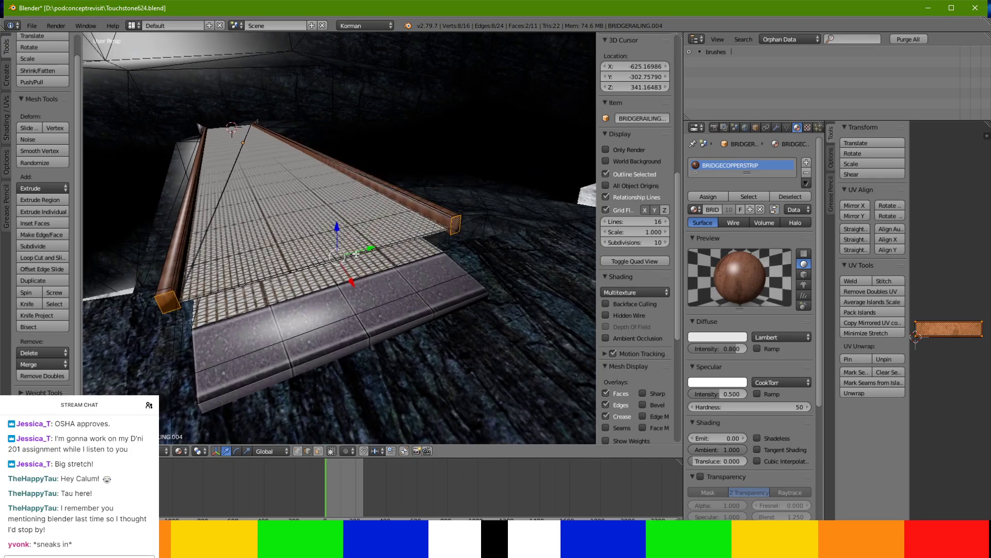
key("a")
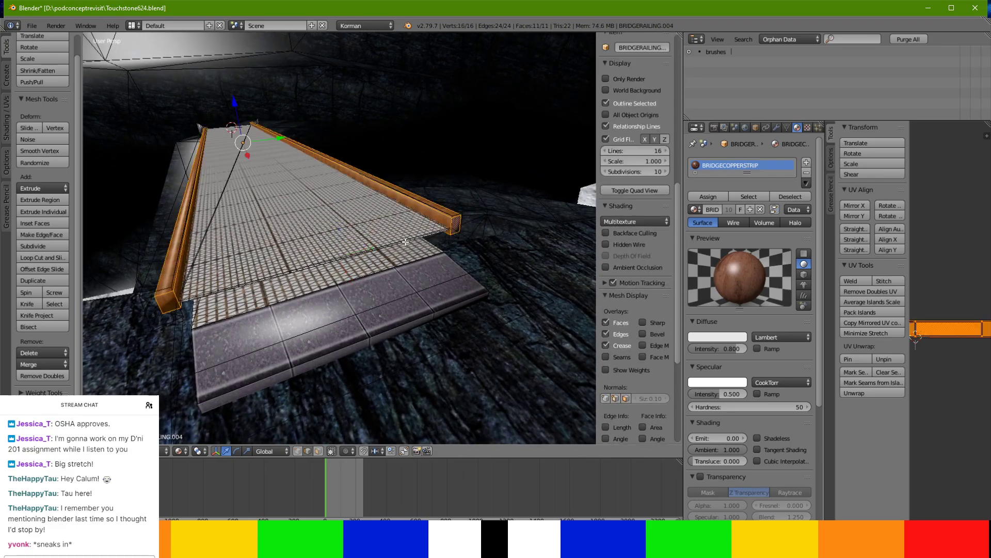
scroll(405, 241, "up", 3)
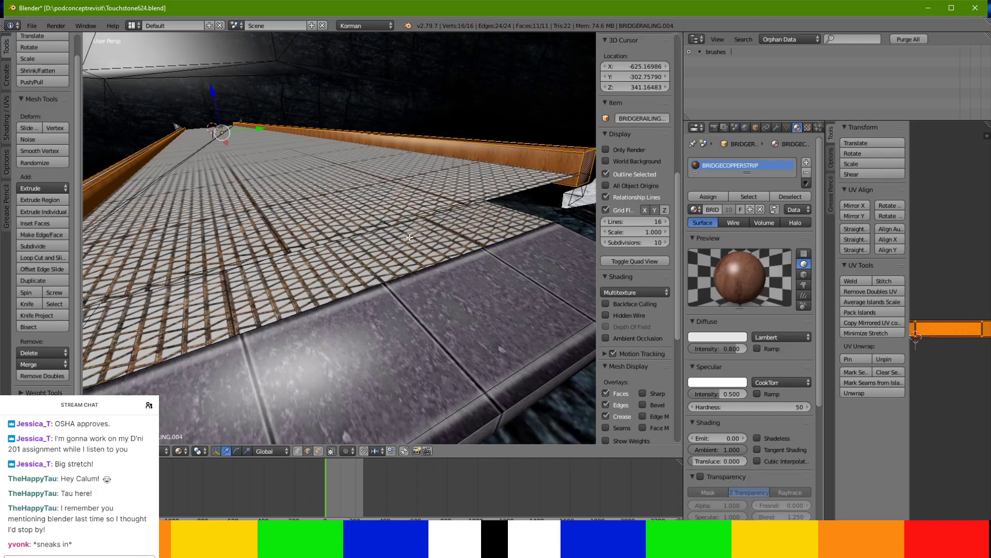
Select the bridge floor's cross edge in the grating just before the lowered concrete end and lower it along Z with backface culling enabled.
key("Tab")
right_click(432, 257)
key("Tab")
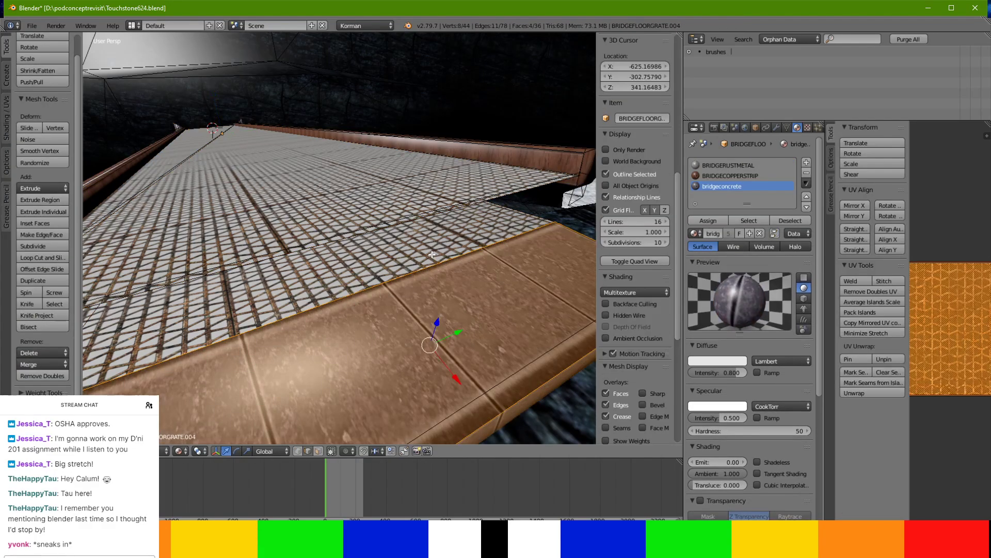
right_click(443, 217)
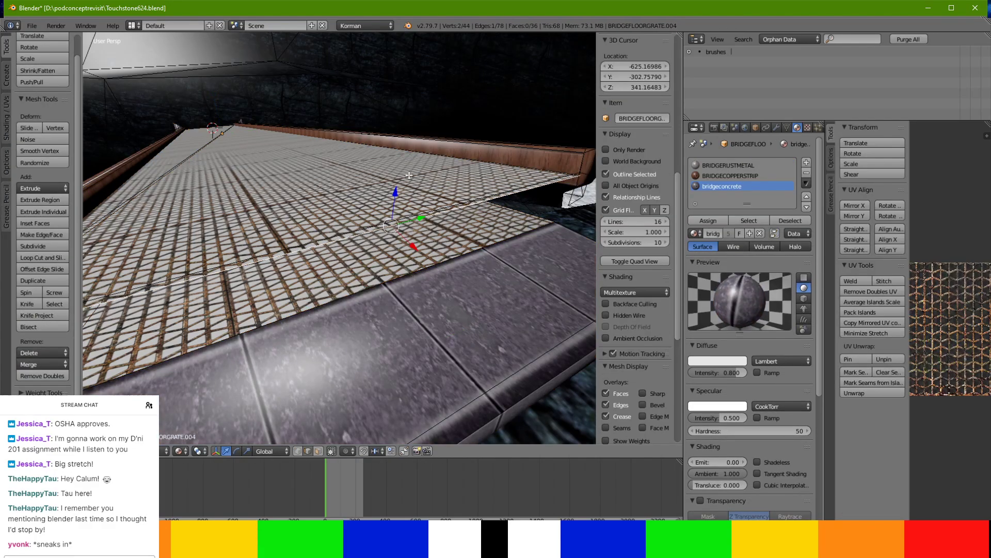
scroll(413, 174, "down", 3)
left_click_drag(434, 173, 474, 219)
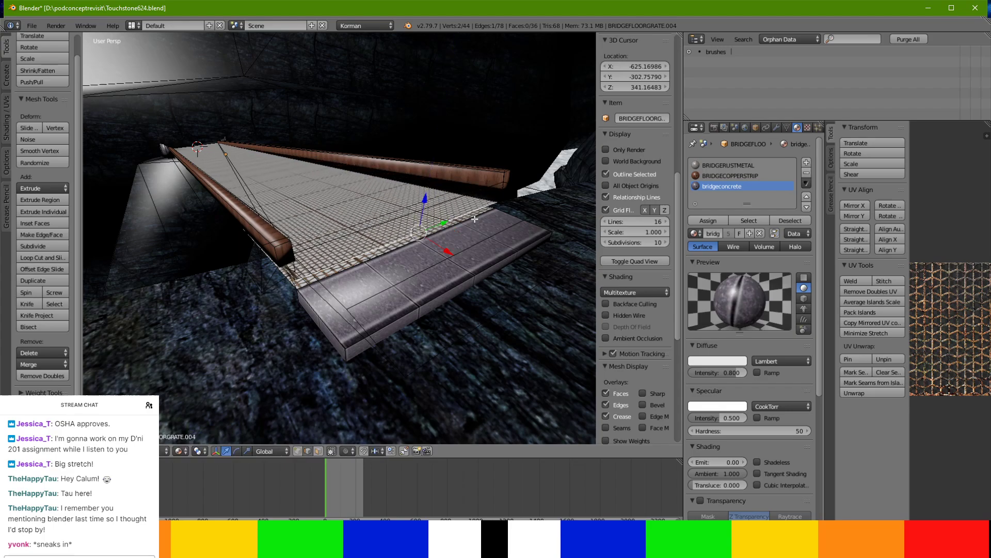
left_click(651, 305)
left_click_drag(425, 198, 429, 204)
Fine-tune the grating edge's height along Z against the rock's rim and disable backface culling.
middle_click_drag(429, 204, 387, 217)
left_click(523, 48)
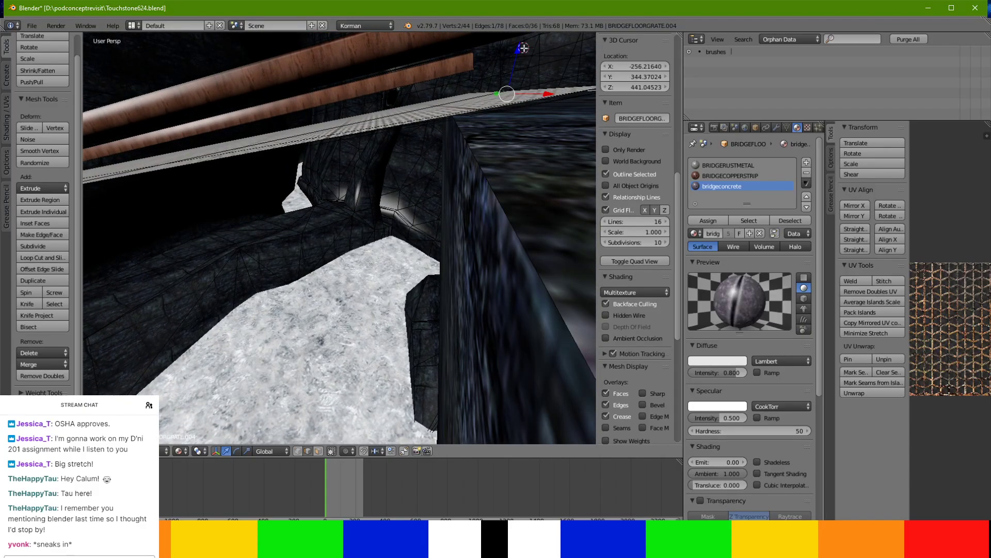
left_click_drag(519, 46, 519, 52)
left_click(652, 304)
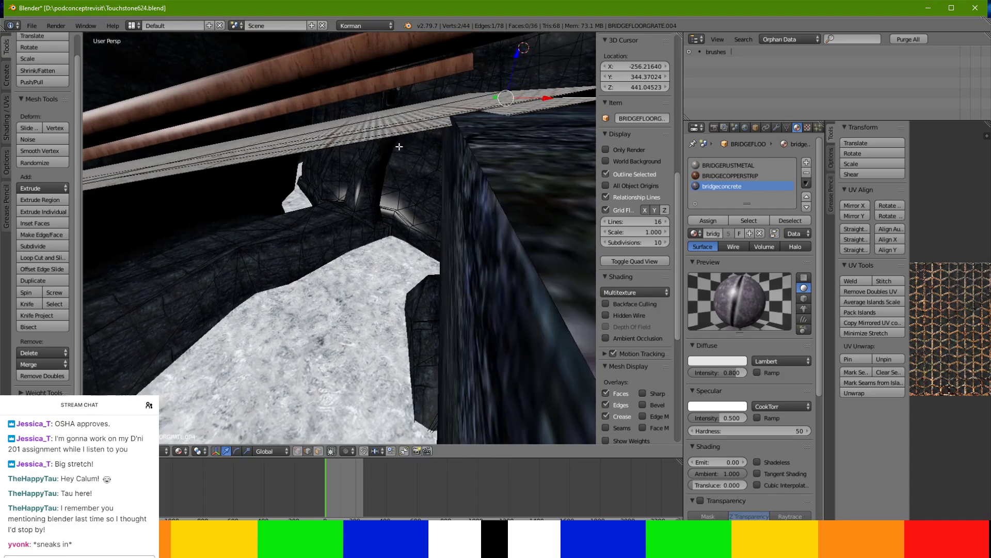
middle_click_drag(399, 146, 398, 146)
left_click(520, 54)
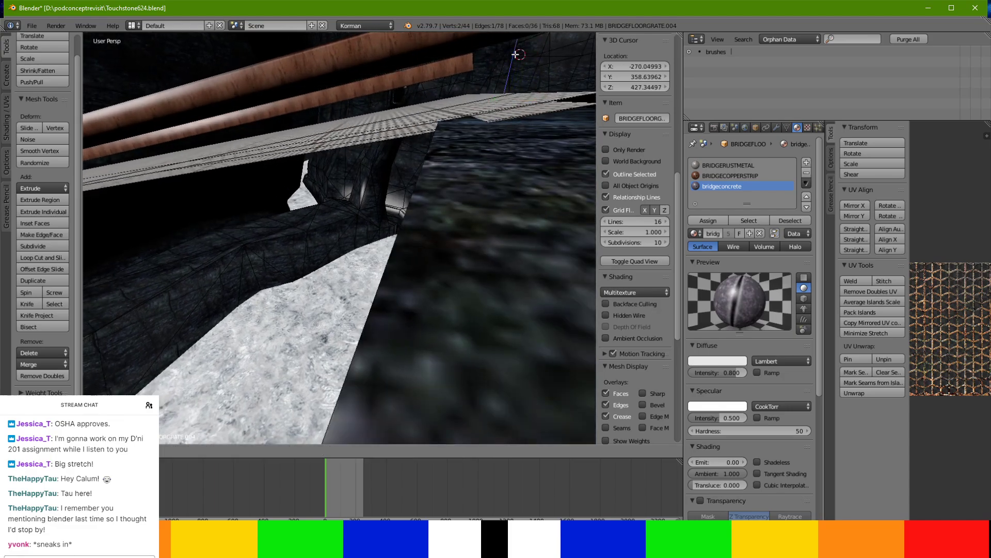
left_click_drag(515, 50, 515, 48)
middle_click_drag(515, 48, 486, 57)
Select both railings' end faces beside the concrete slab and lower them along Z to meet the lowered bridge floor.
key("Tab")
right_click(205, 113)
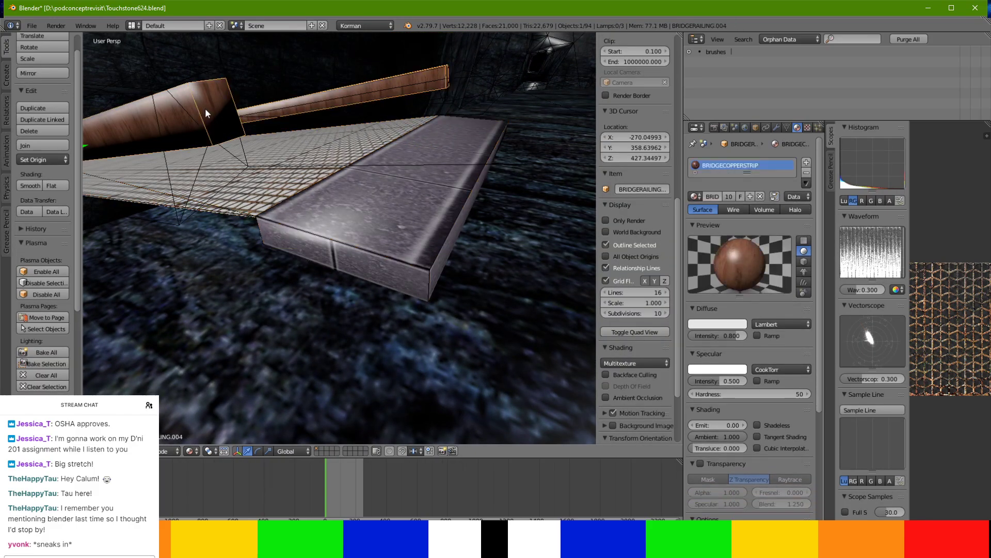
key("Tab")
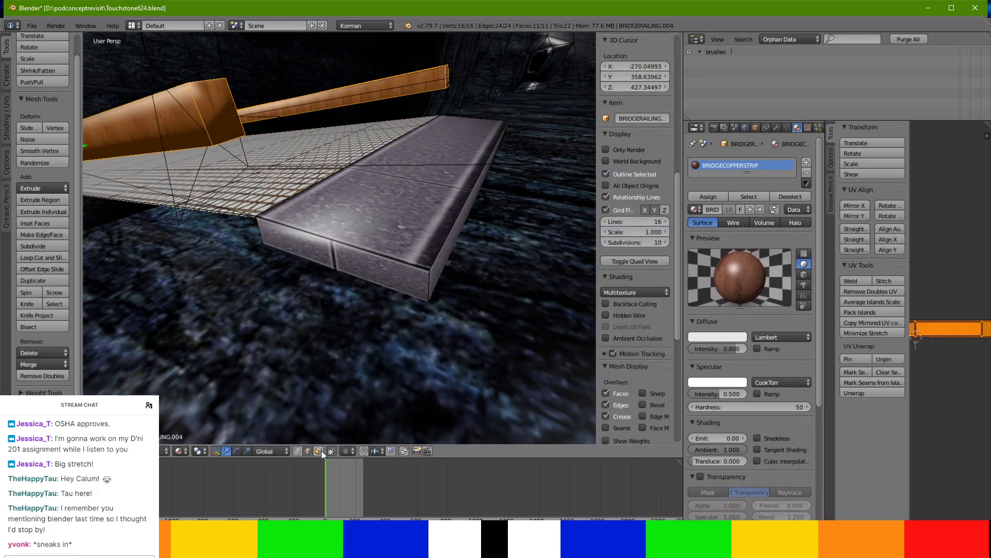
right_click(213, 127)
middle_click_drag(459, 79, 431, 88)
right_click(394, 105, "shift")
middle_click_drag(366, 107, 385, 101)
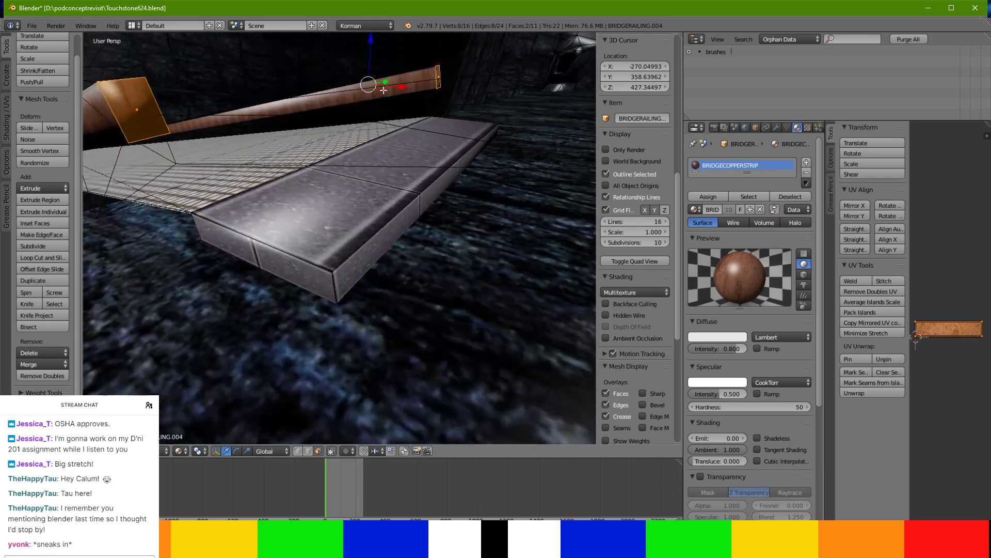
middle_click_drag(363, 44, 405, 127)
left_click(388, 106)
key("Tab")
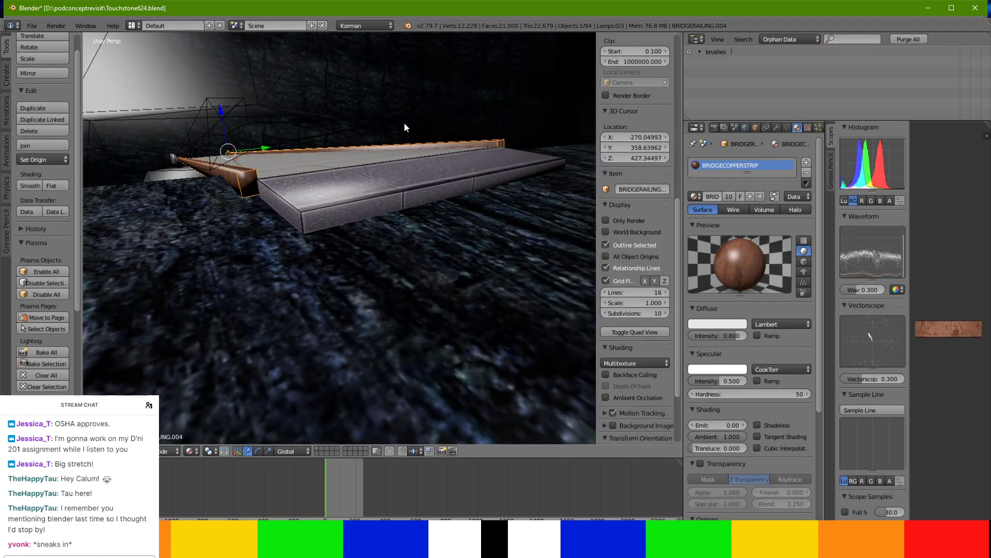
Select the two outer side faces of the lowered concrete end, extrude them and scale them outward to form wings.
right_click(301, 207)
key("Tab")
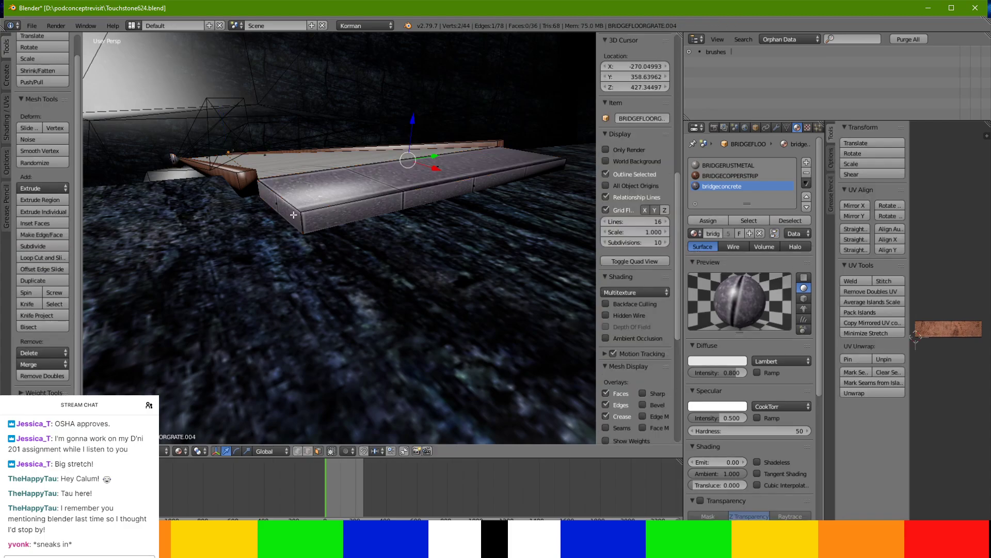
right_click(294, 207)
middle_click_drag(459, 197, 320, 248)
right_click(288, 209, "shift")
middle_click_drag(364, 303, 389, 278)
key("ctrl+r")
left_click(457, 298)
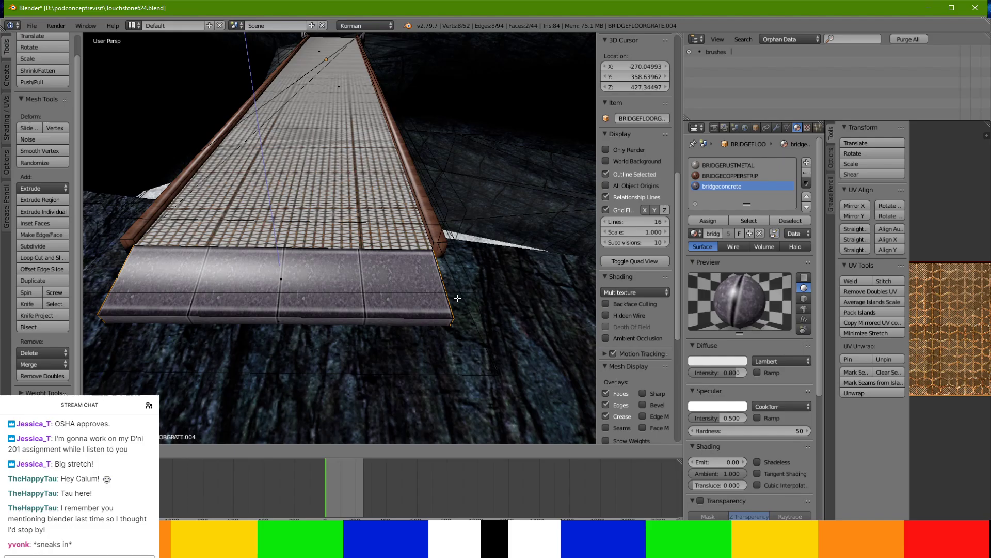
key("s")
left_click(482, 292)
Scale the wings' outer faces along Z, adjust their height, shift them along X and finish editing the bridge floor.
middle_click_drag(482, 292, 521, 184)
key("s")
key("z")
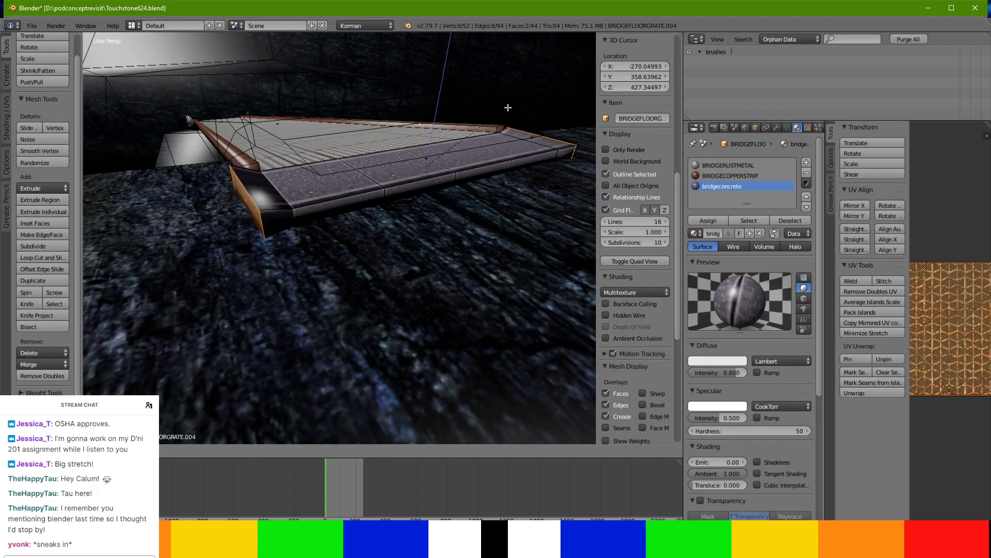
left_click(525, 82)
left_click_drag(434, 130, 434, 128)
middle_click_drag(465, 126, 418, 177)
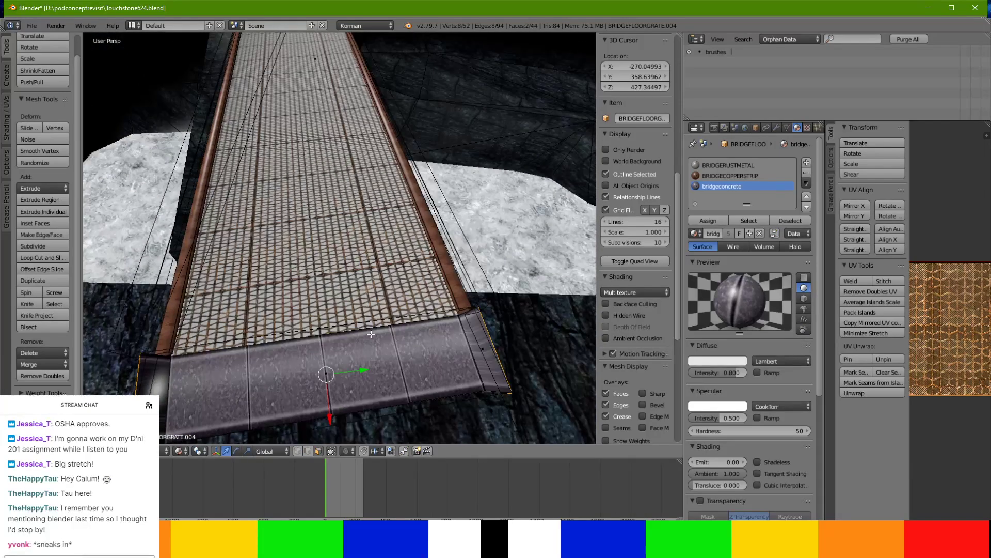
key("g")
key("x")
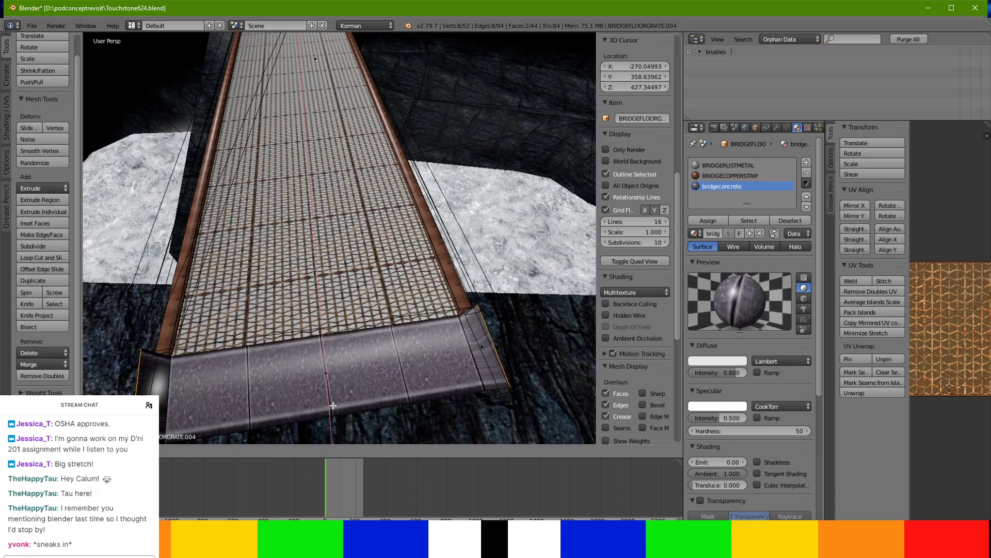
left_click(333, 409)
scroll(333, 409, "down", 1)
middle_click_drag(333, 409, 330, 362)
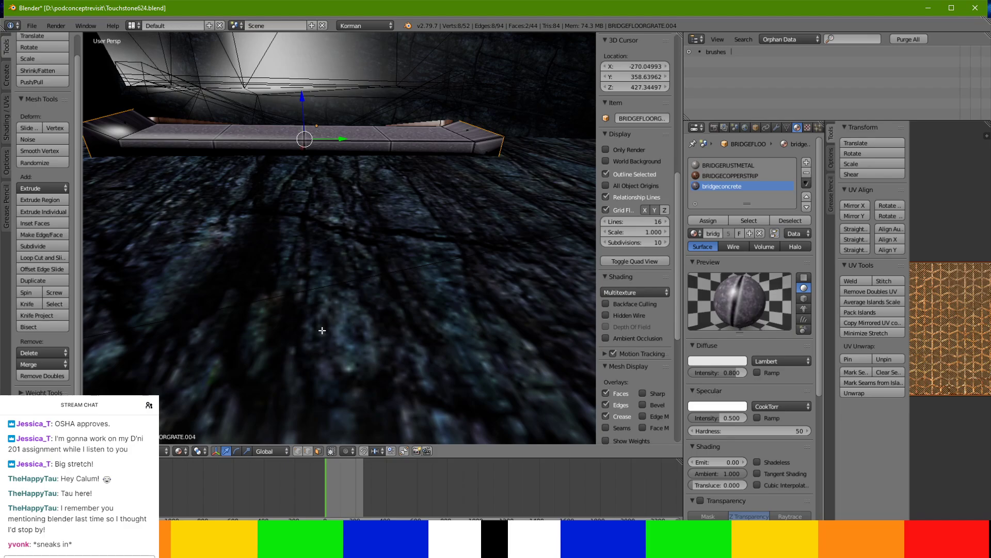
key("Tab")
Open bridgecollisionproxy.004 for mesh editing, examine its full shape against the bridge and clear the selection.
middle_click_drag(278, 206, 224, 150)
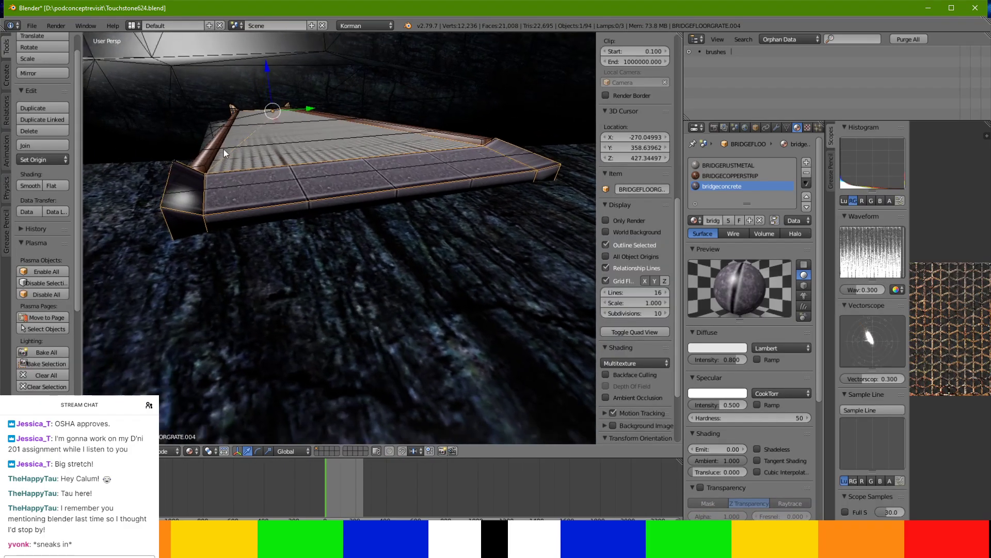
right_click(206, 121)
right_click(209, 135)
key("Tab")
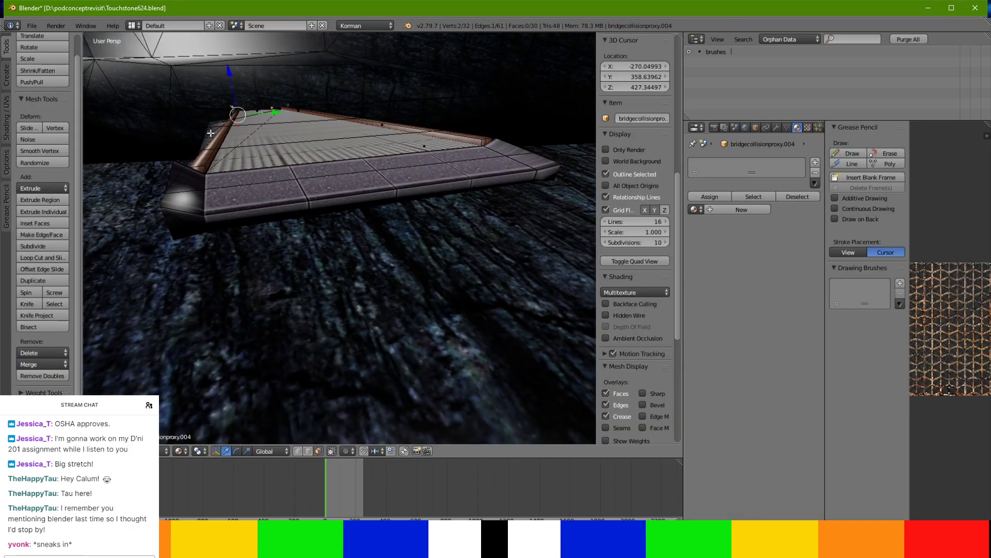
key("a")
key("a")
middle_click_drag(320, 206, 351, 218)
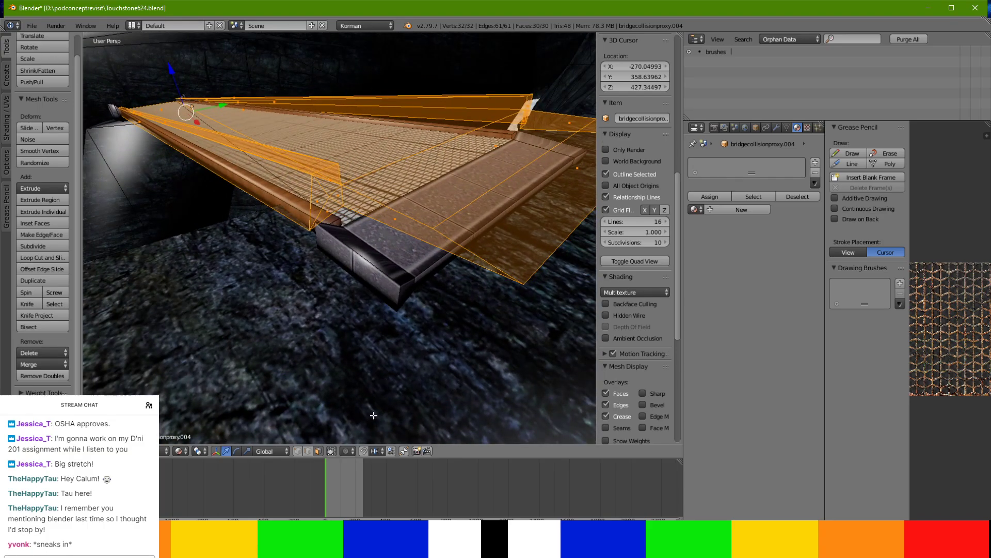
key("a")
Select the collision proxy's floor and railing sections at the lowered concrete end and move them down along Z.
right_click(322, 202)
right_click(338, 180, "ctrl")
key("l")
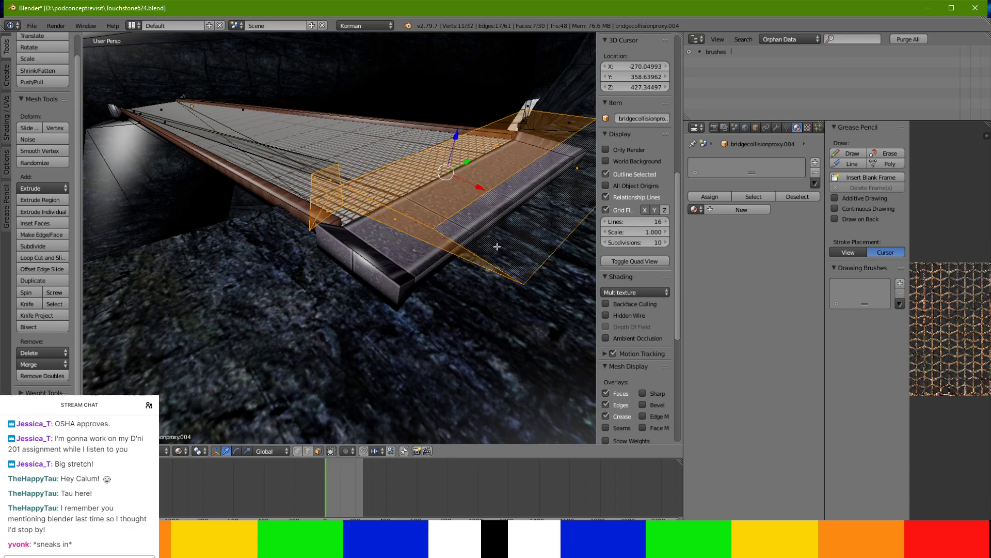
middle_click_drag(496, 248, 380, 243)
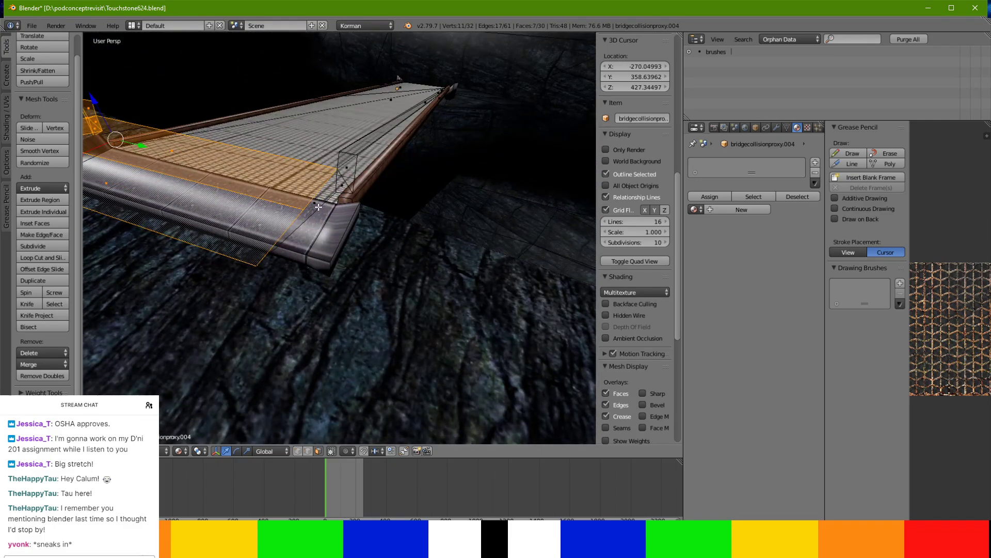
key("l")
key("l")
middle_click_drag(347, 165, 456, 150)
middle_click_drag(530, 46, 417, 140)
left_click_drag(317, 147, 320, 163)
Lower the collision proxy's outermost floor face along Z, check its outer edge against the rock and finish editing the proxy.
right_click(376, 245)
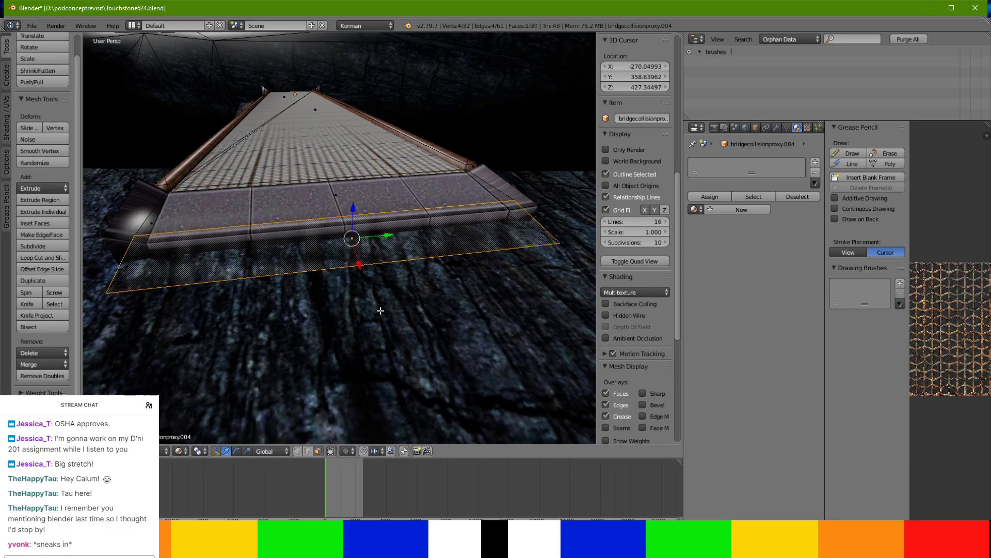
left_click_drag(351, 202, 350, 212)
left_click(310, 449)
right_click(337, 279)
middle_click_drag(337, 279, 492, 152)
middle_click_drag(546, 103, 495, 138)
key("Tab")
Select every object in the scene and apply Rotation & Scale.
scroll(480, 156, "down", 7)
middle_click_drag(473, 173, 309, 187)
scroll(377, 170, "up", 4)
key("a")
key("a")
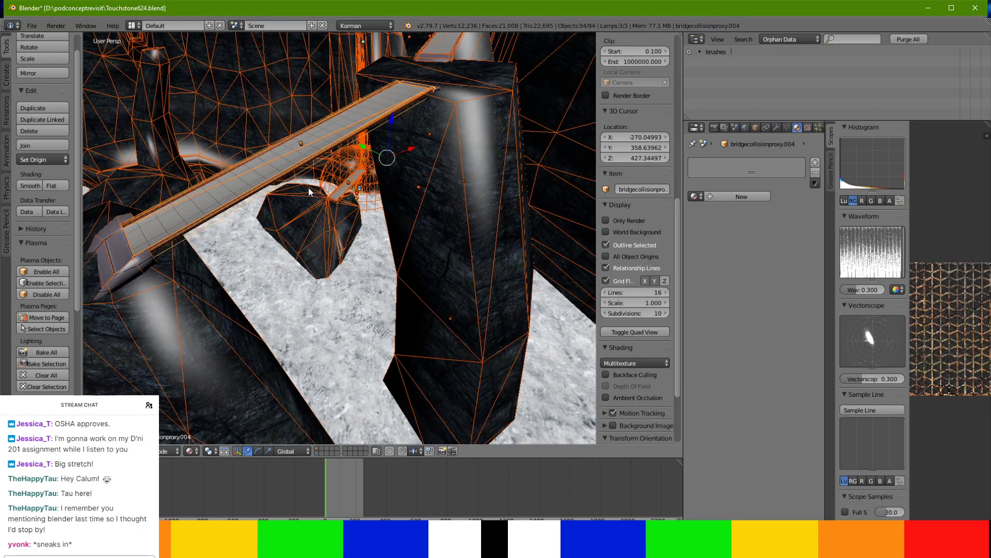
key("ctrl+a")
left_click(308, 188)
key("ctrl+a")
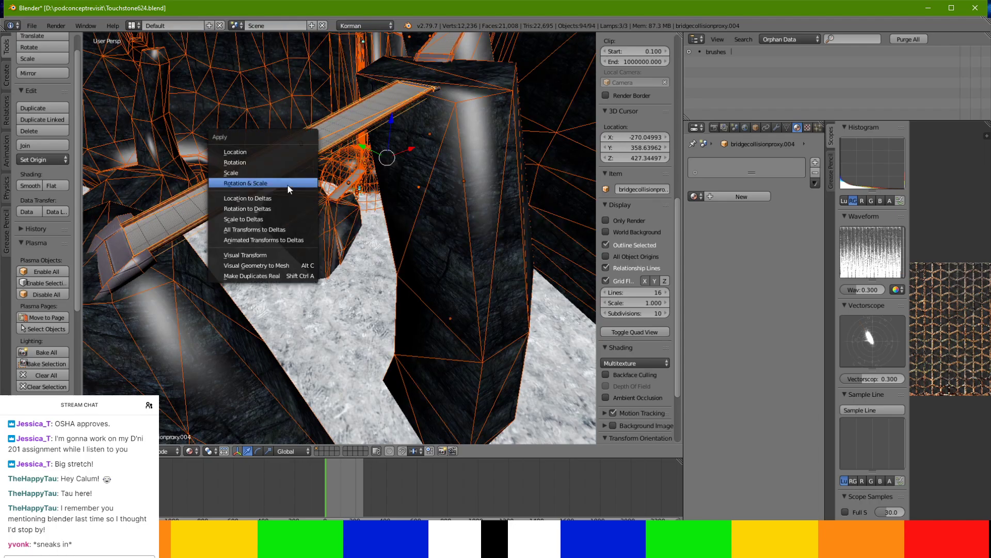
left_click(287, 184)
key("Tab")
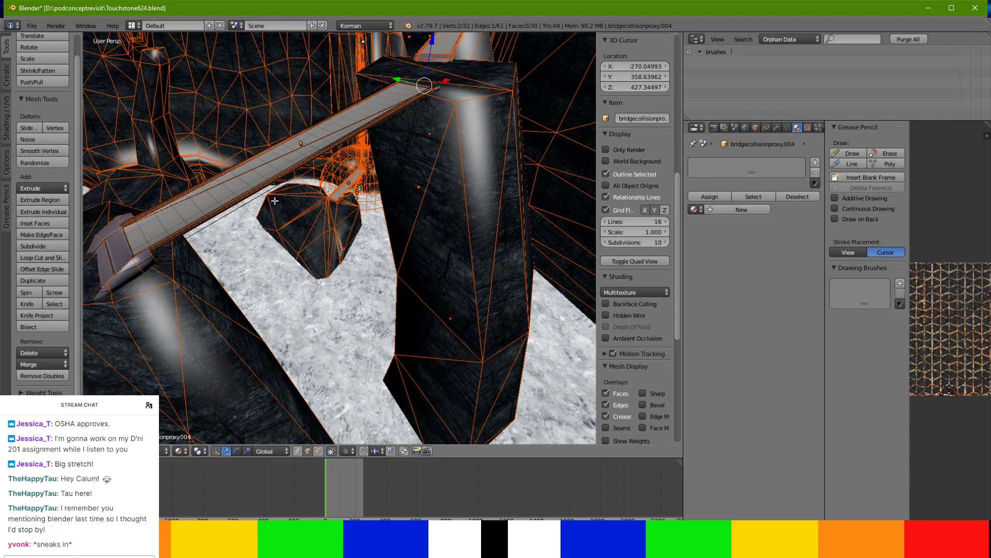
right_click(145, 260)
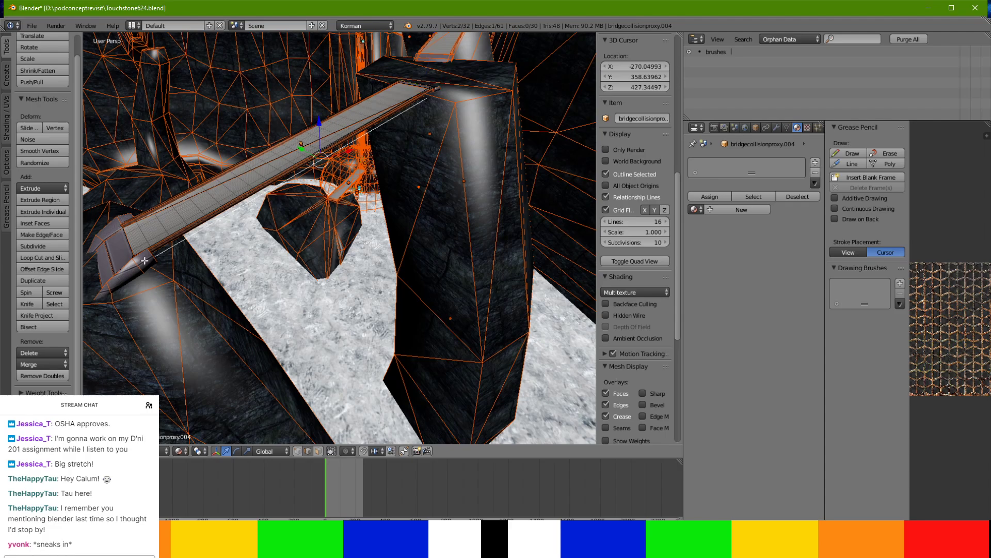
key("Tab")
Select the rock object bridgerib.002 and examine how the winged concrete end sits on it.
right_click(170, 299)
middle_click_drag(170, 301, 259, 305)
scroll(292, 279, "down", 4)
middle_click_drag(432, 57, 393, 233, "shift")
scroll(313, 194, "up", 5)
scroll(365, 366, "up", 3)
scroll(364, 367, "down", 2)
key("alt+Tab")
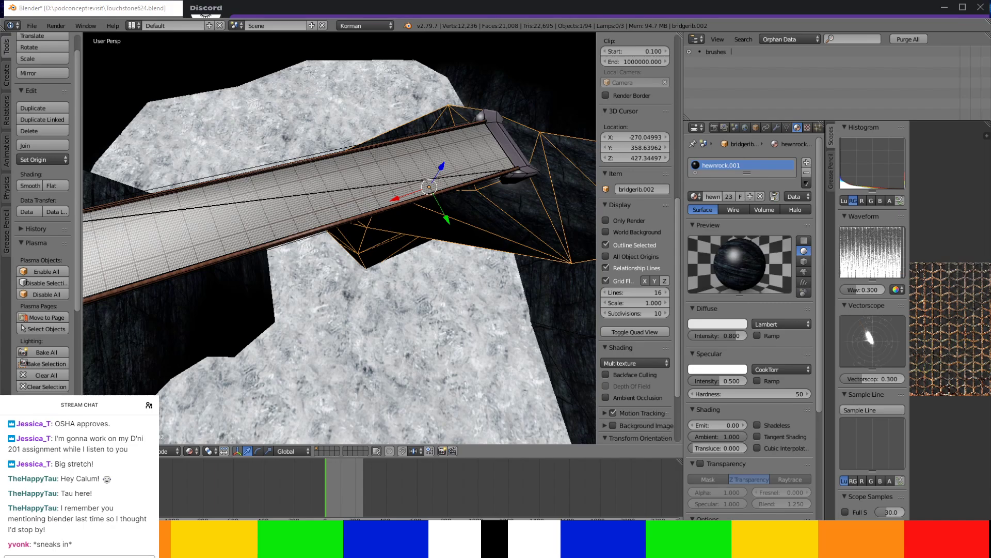
key("alt+Tab")
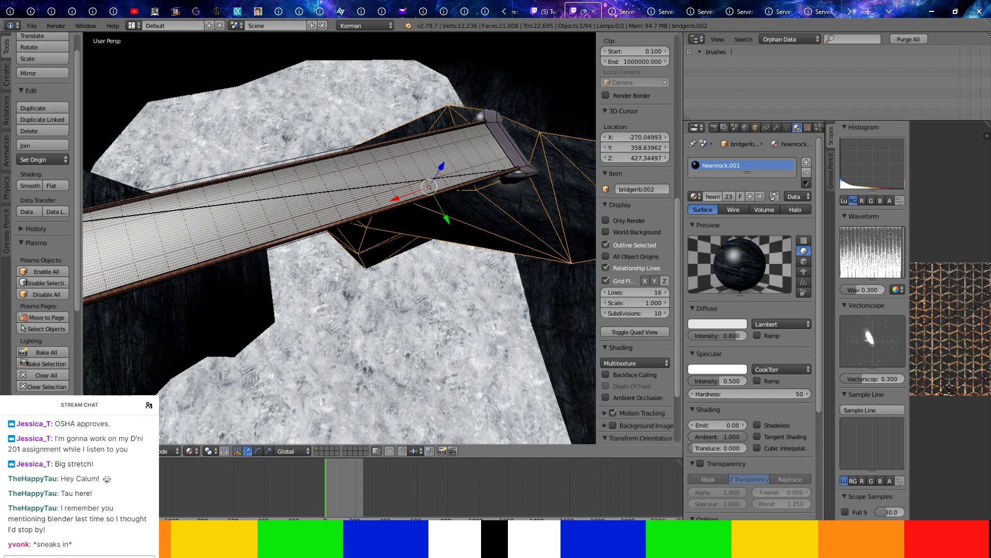
key("alt+Tab")
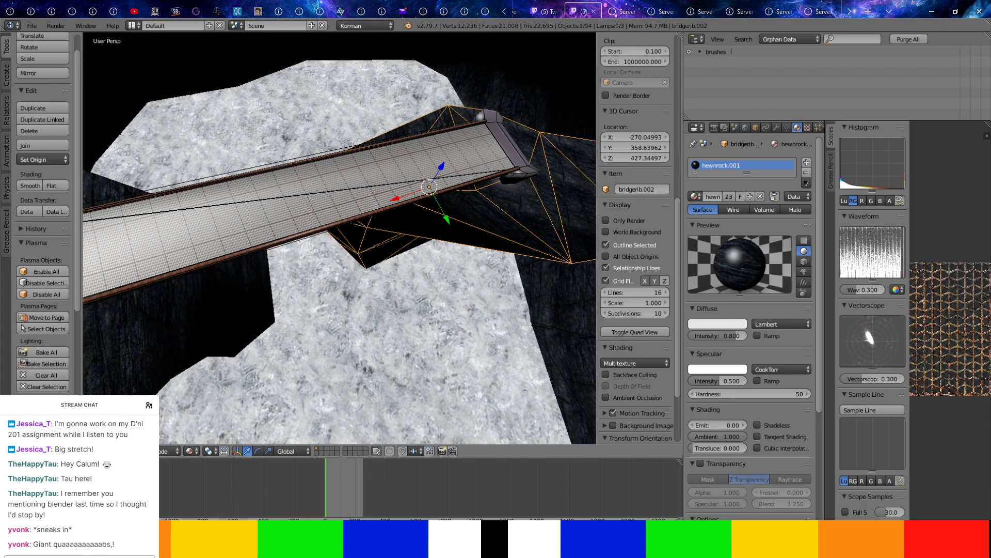
Examine the overall layout of the cavern's rock bridges and pillars from outside and closer in.
scroll(352, 296, "down", 8)
scroll(354, 243, "down", 11)
middle_click_drag(354, 243, 469, 265)
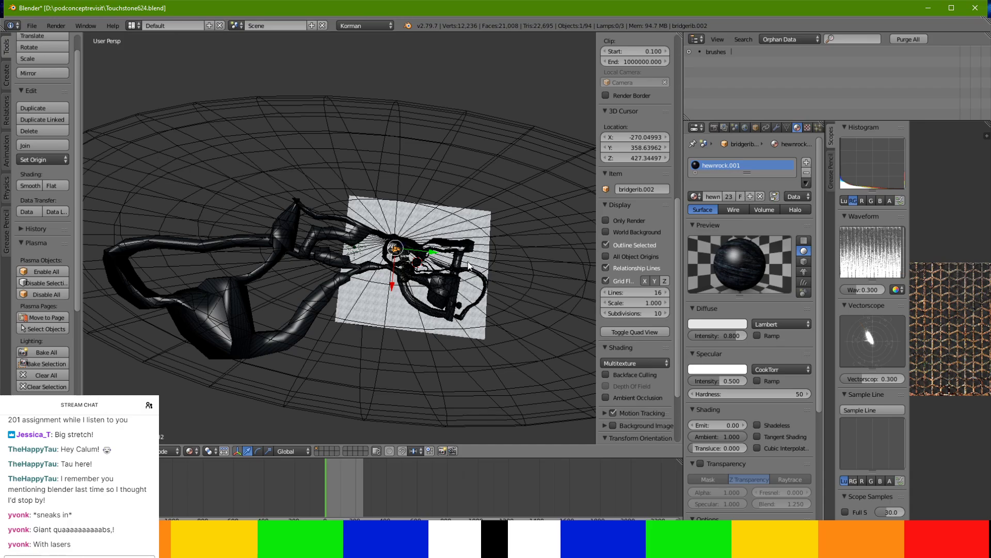
scroll(469, 265, "up", 2)
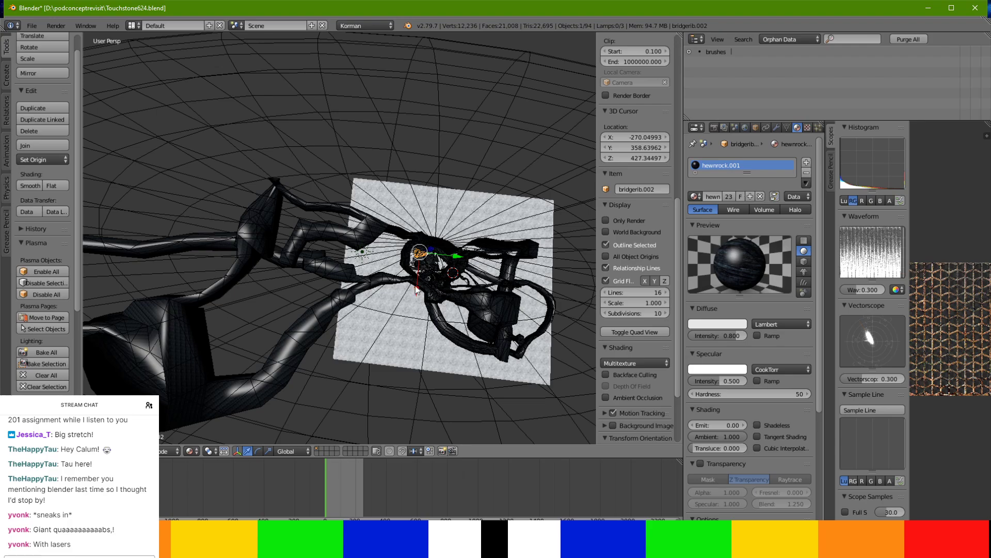
scroll(408, 284, "up", 3)
middle_click_drag(407, 284, 283, 237)
scroll(344, 191, "up", 3)
middle_click_drag(105, 283, 349, 226)
Select the rock object NorthTunnelBridgeCeption and examine how it sits along the cavern wall and among the surrounding bridges.
right_click(325, 221)
middle_click_drag(350, 182, 348, 103)
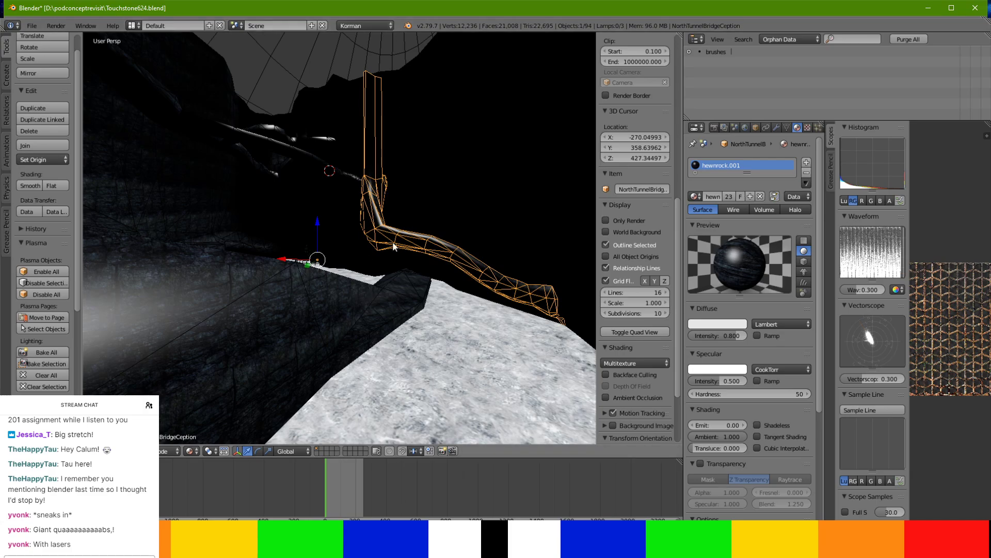
middle_click_drag(379, 144, 381, 187)
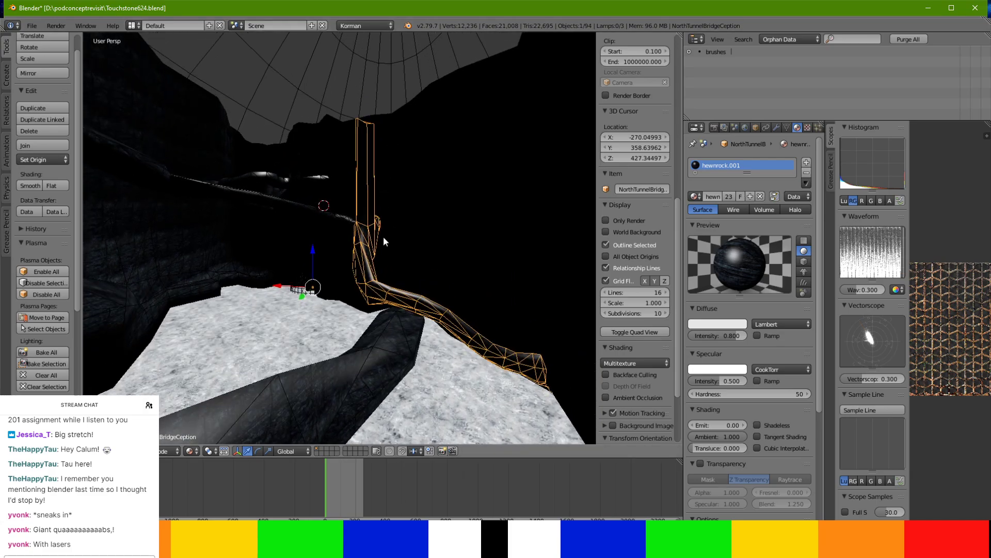
middle_click_drag(383, 239, 368, 237)
middle_click_drag(395, 310, 371, 304)
middle_click_drag(324, 279, 454, 234)
scroll(362, 339, "down", 2)
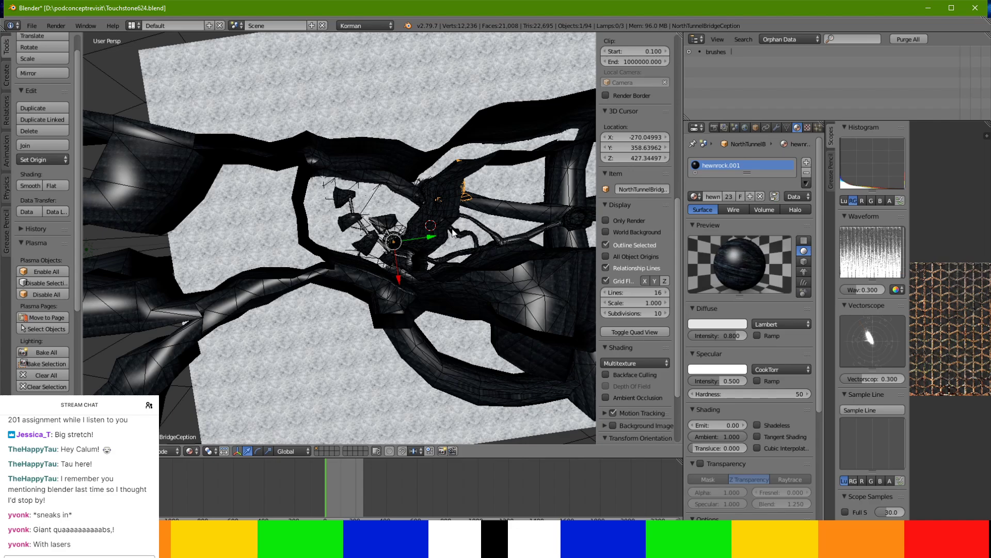
Set the viewport shading to Solid at the rock pillar under the grated bridge's concrete end.
key("alt+Tab")
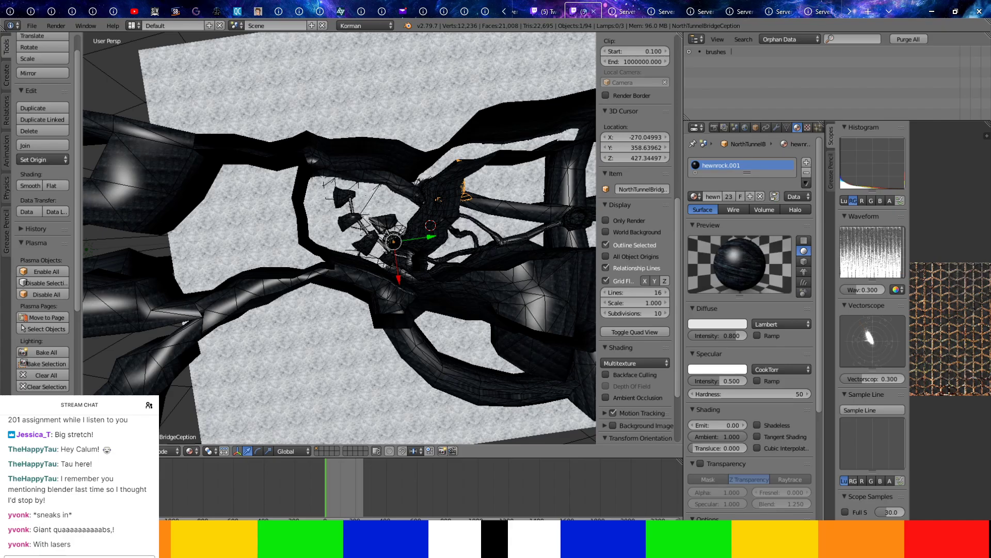
middle_click_drag(330, 253, 325, 352)
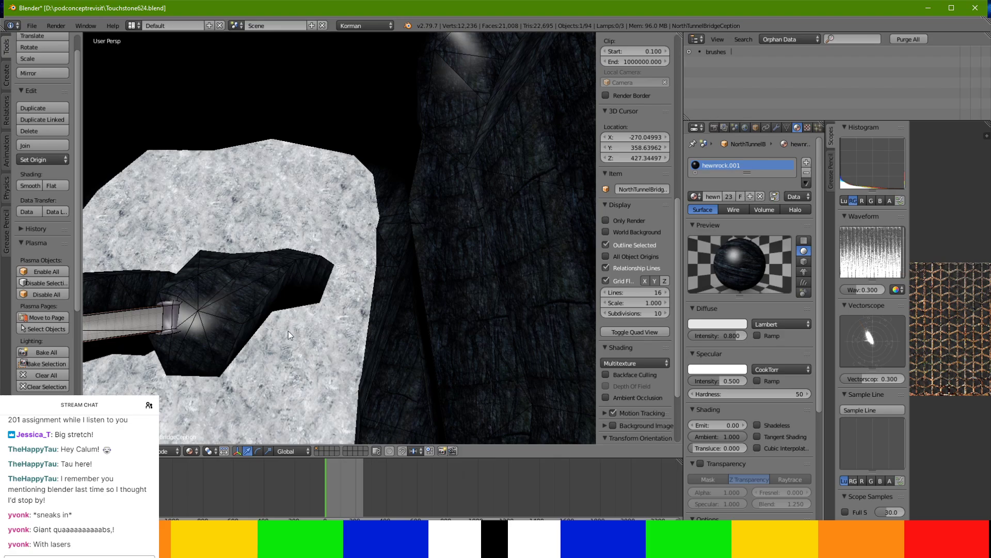
middle_click_drag(414, 339, 228, 158)
middle_click_drag(292, 139, 271, 192)
left_click(190, 450)
left_click(227, 417)
Examine the rock pillar at the bridge's end and the gap to the surrounding cavern wall from several angles.
middle_click_drag(318, 391, 222, 147)
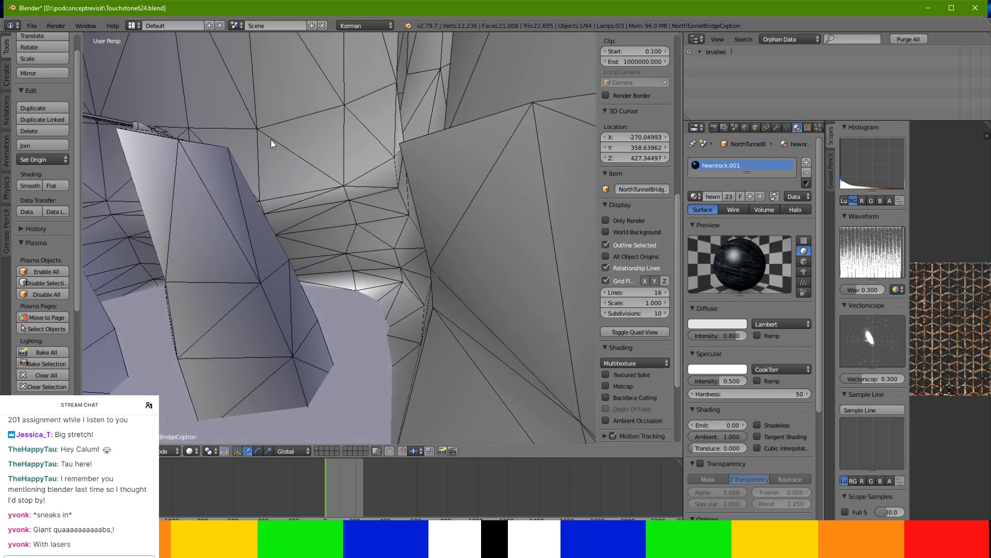
middle_click_drag(298, 180, 322, 302)
middle_click_drag(301, 348, 292, 269)
mouse_move(328, 141)
middle_mouse_down()
mouse_move(326, 115)
mouse_move(322, 132)
middle_mouse_up()
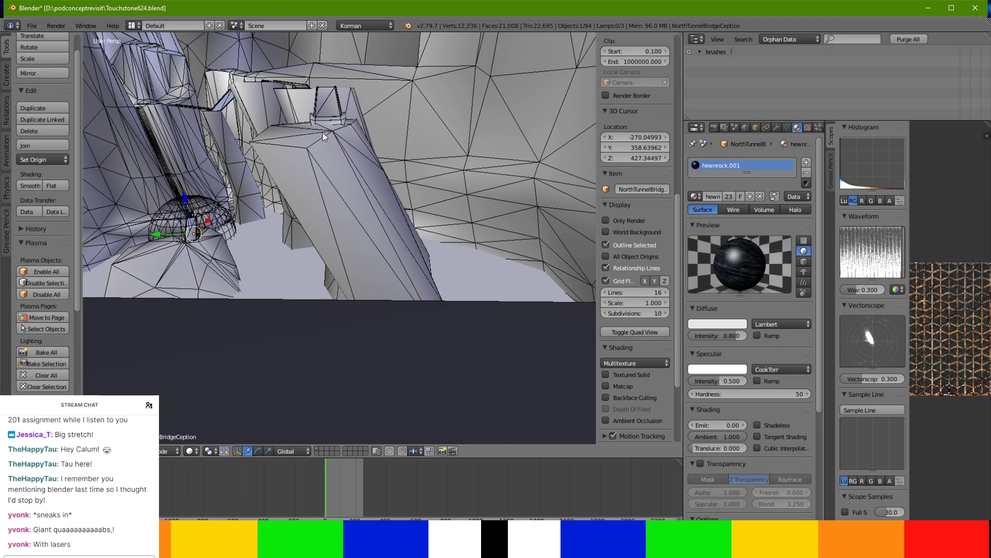
middle_click_drag(328, 136, 352, 201)
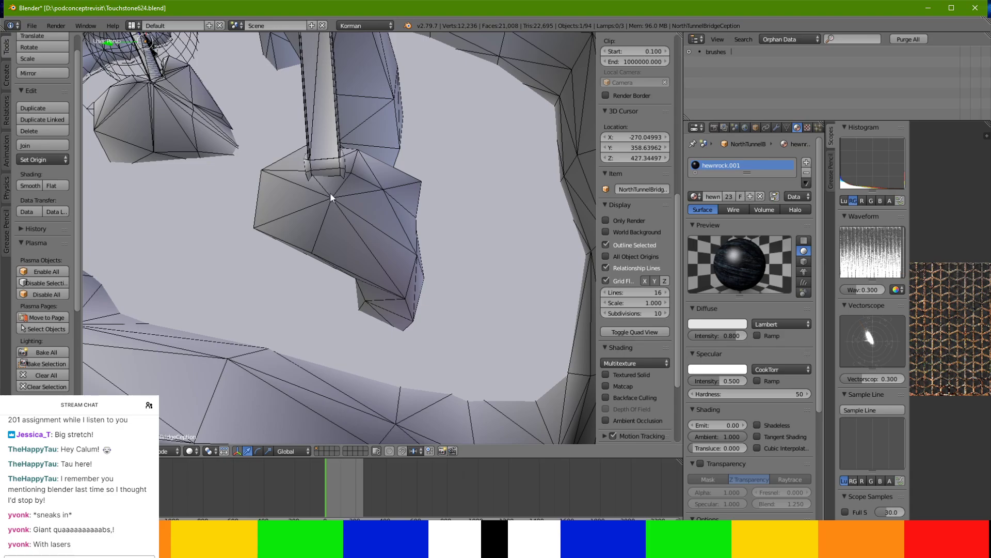
middle_click_drag(331, 199, 357, 254)
scroll(336, 143, "up", 3)
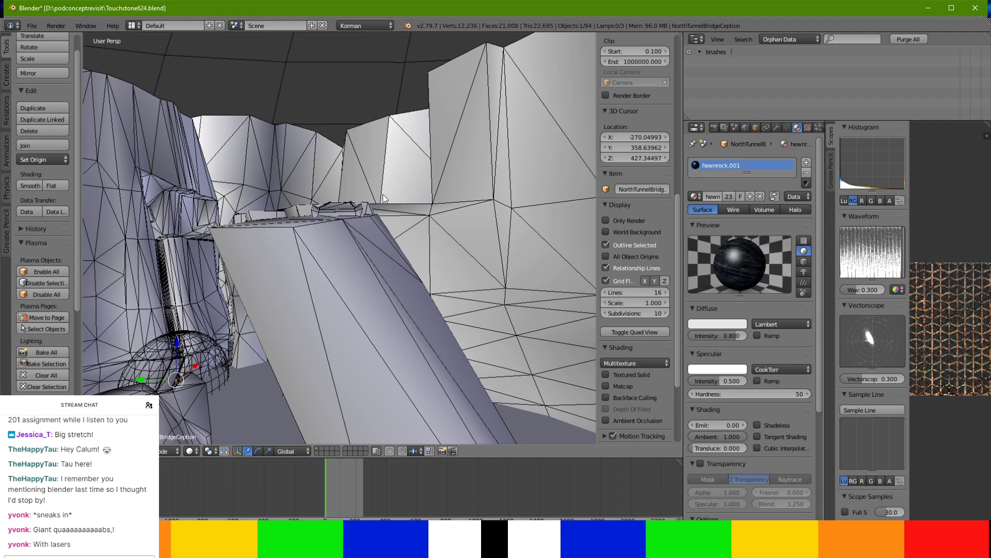
middle_click_drag(378, 99, 433, 193)
middle_click_drag(399, 214, 371, 254)
middle_click_drag(412, 282, 461, 181)
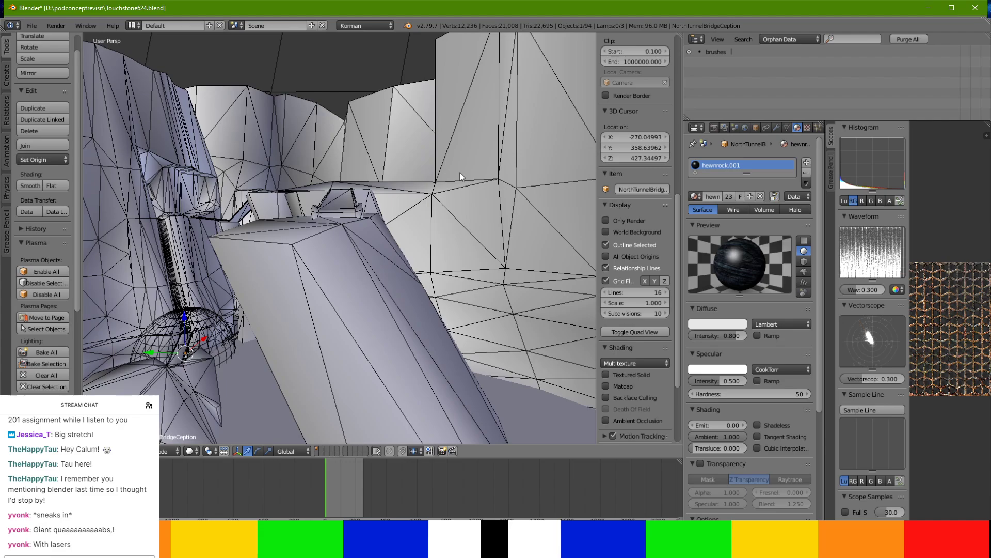
middle_click_drag(445, 173, 352, 205)
Select the bridge and its railing BRIDGERAILING.004 without the rock and check the selection in local view.
right_click(282, 244)
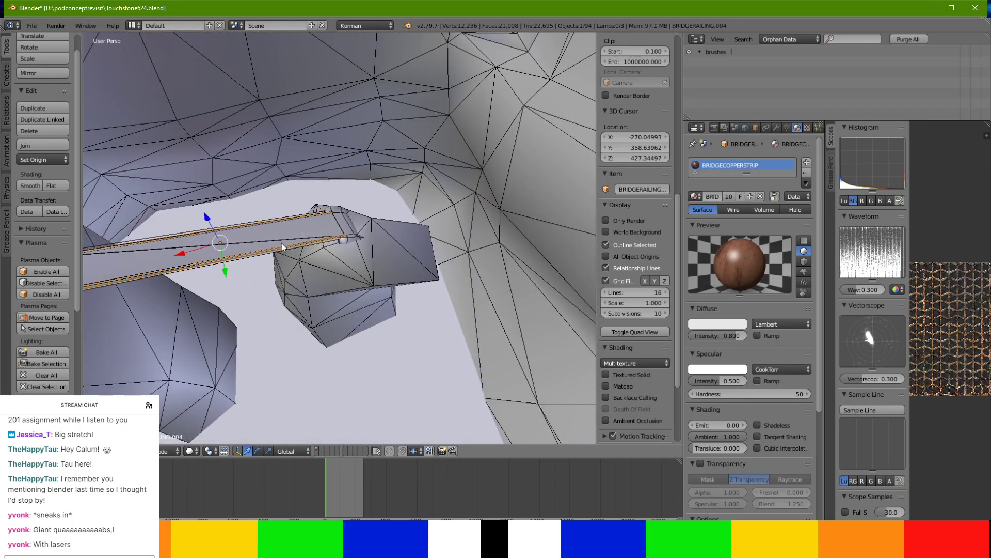
right_click(313, 232)
right_click(326, 221)
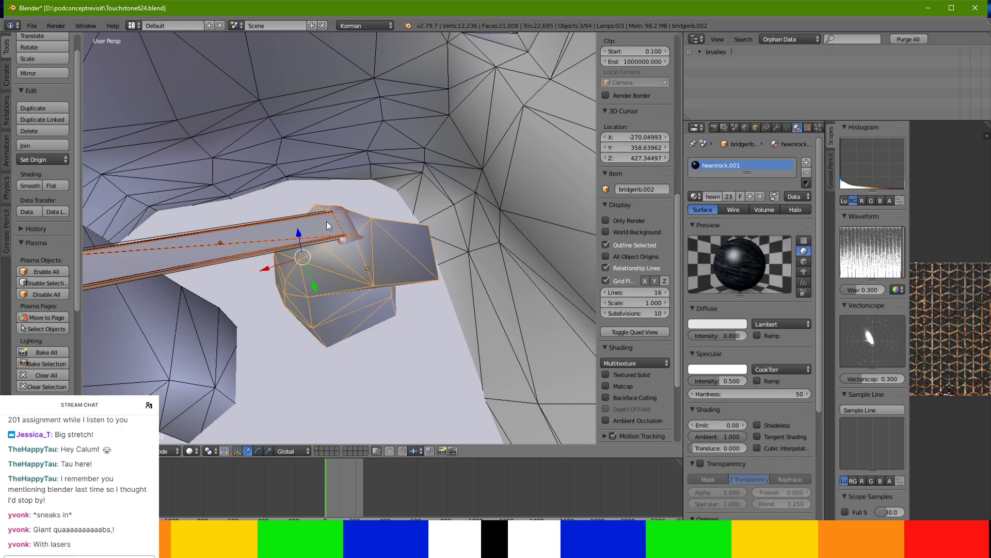
right_click(316, 225)
right_click(313, 217, "shift")
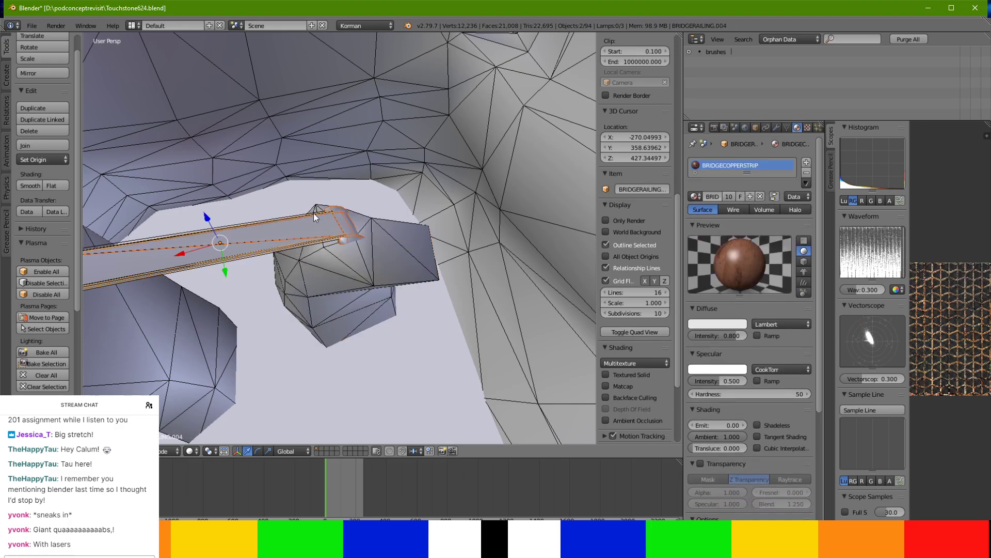
scroll(314, 213, "up", 5)
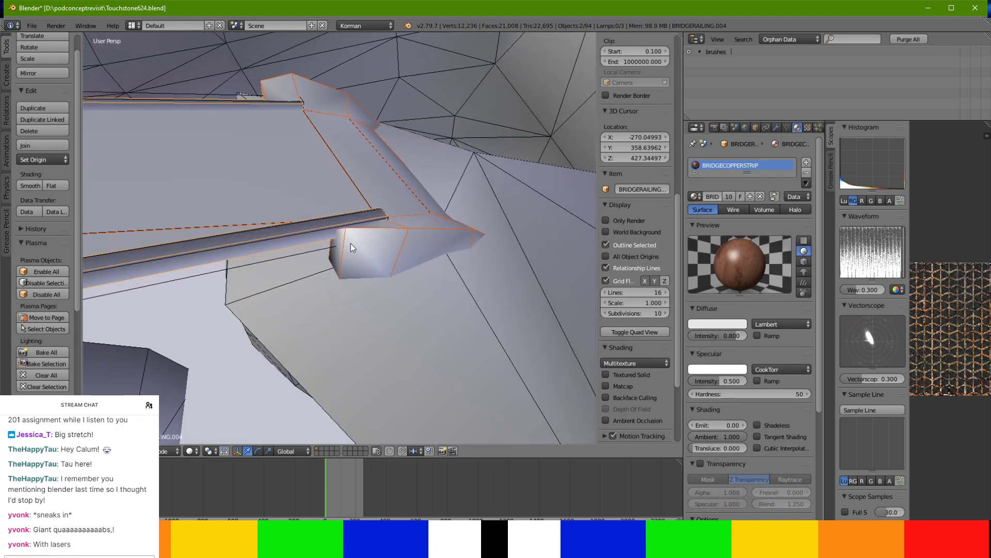
key("KP_Divide")
scroll(351, 235, "up", 4)
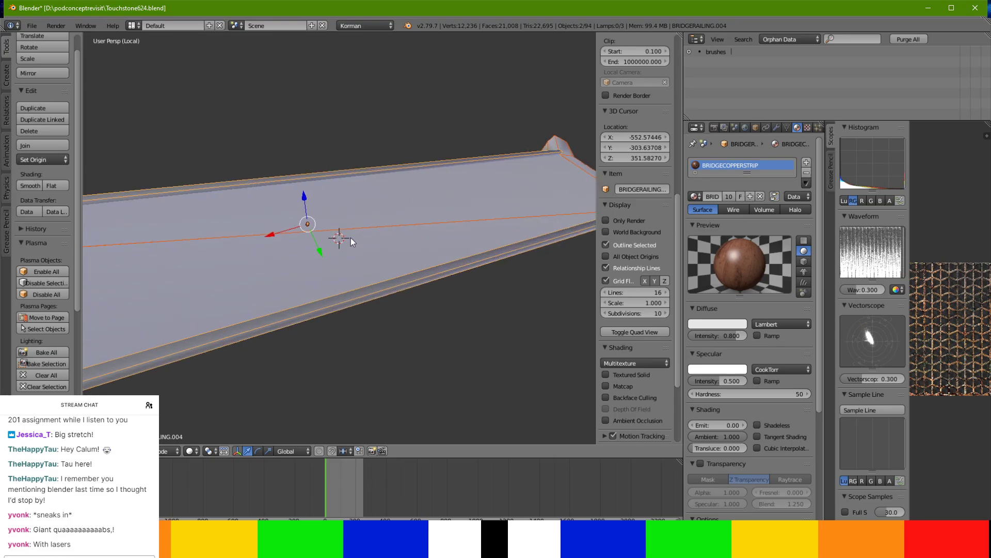
Add bridgecollisionproxy.004 to the selection, check the three bridge parts in local view and return to the full scene.
key("KP_Divide")
right_click(352, 221, "shift")
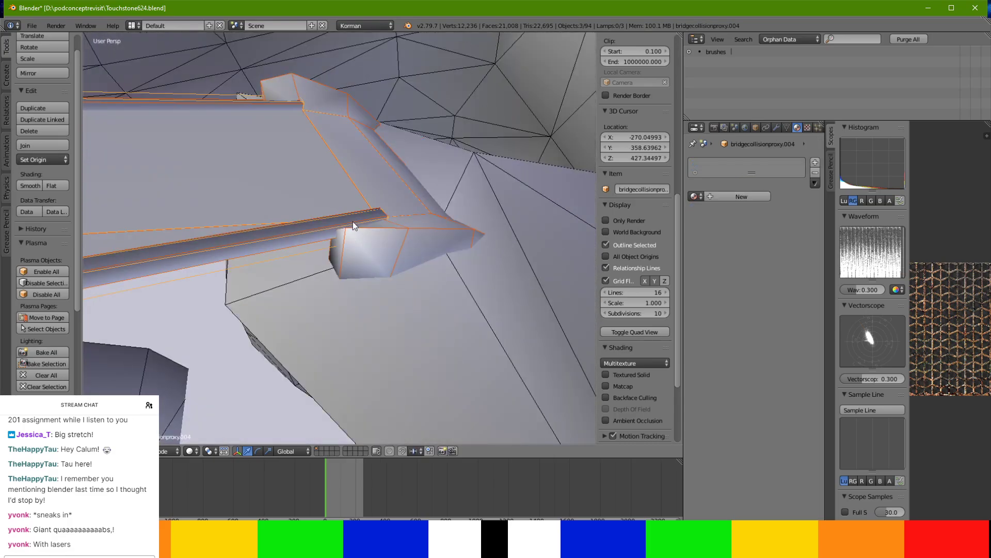
key("KP_Divide")
middle_click_drag(356, 223, 273, 265)
key("KP_Divide")
scroll(337, 257, "down", 4)
scroll(308, 282, "down", 4)
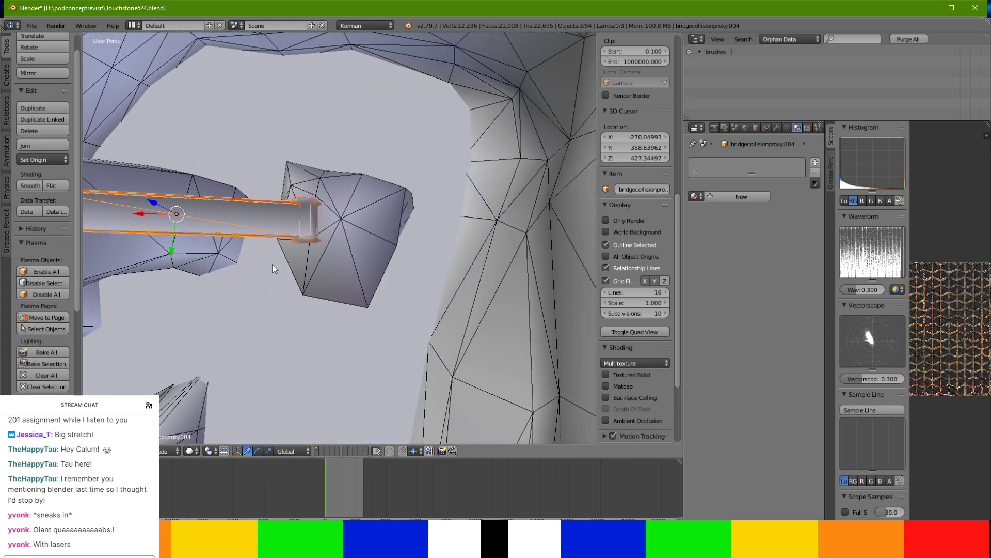
Duplicate the selected bridge objects and place the copy beyond the rock pillar, next to the cave wall.
left_click(50, 107)
left_click(427, 92)
middle_click_drag(435, 206, 325, 157, "shift")
left_click_drag(347, 198, 385, 197)
left_click(385, 200)
mouse_move(385, 201)
middle_mouse_down()
mouse_move(392, 227)
mouse_move(374, 208)
mouse_move(339, 226)
mouse_move(371, 209)
middle_mouse_up()
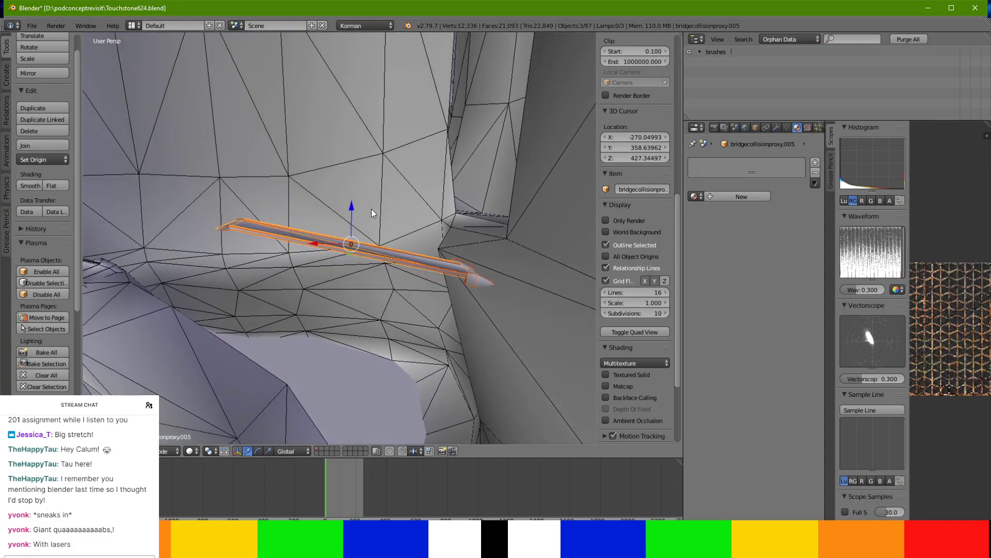
Scale the bridge copy and shift it along the Z and Y axes to line it up with the cave wall.
key("s")
left_click(366, 197)
key("g")
key("z")
left_click(348, 228)
middle_click_drag(348, 228, 369, 240)
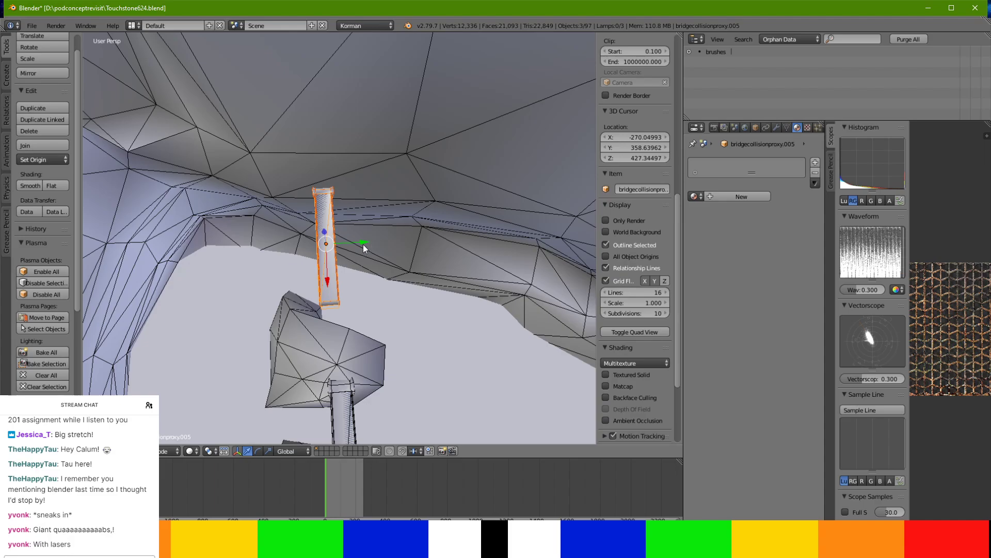
key("g")
key("y")
left_click(373, 239)
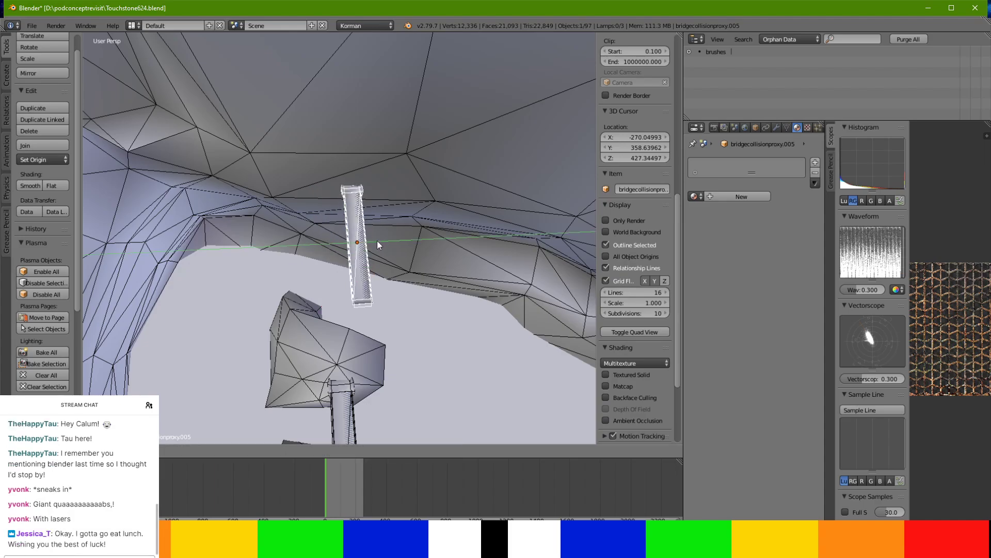
mouse_move(376, 241)
middle_mouse_down()
mouse_move(333, 233)
mouse_move(308, 167)
mouse_move(343, 148)
mouse_move(288, 144)
mouse_move(273, 155)
mouse_move(379, 274)
mouse_move(372, 263)
mouse_move(387, 250)
middle_mouse_up()
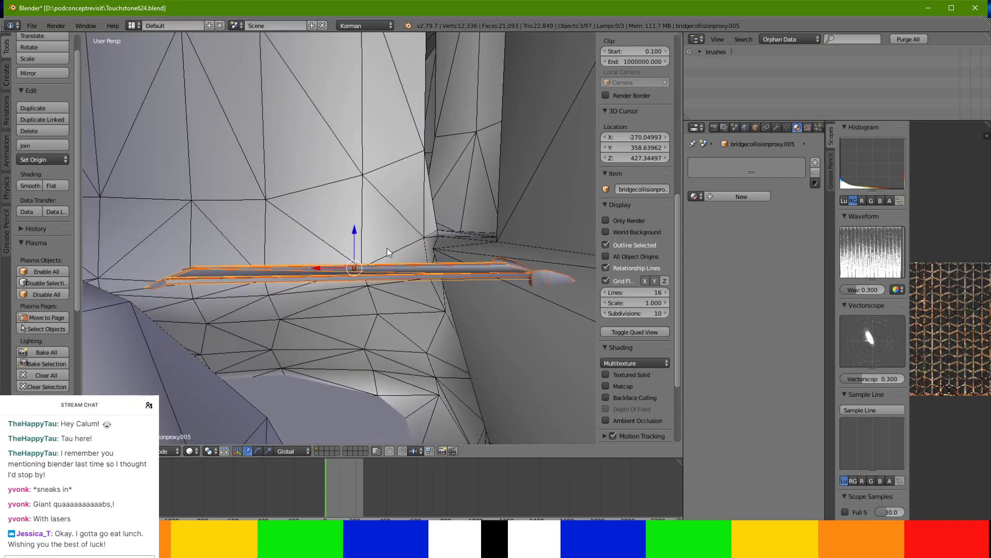
Tilt the bridge copy about the Y axis and nudge it vertically against the wall ledge.
key("r")
key("y")
left_click(386, 247)
left_click_drag(357, 236, 360, 242)
middle_click_drag(359, 242, 430, 232)
scroll(414, 236, "down", 3)
scroll(393, 260, "up", 3)
scroll(430, 232, "up", 1)
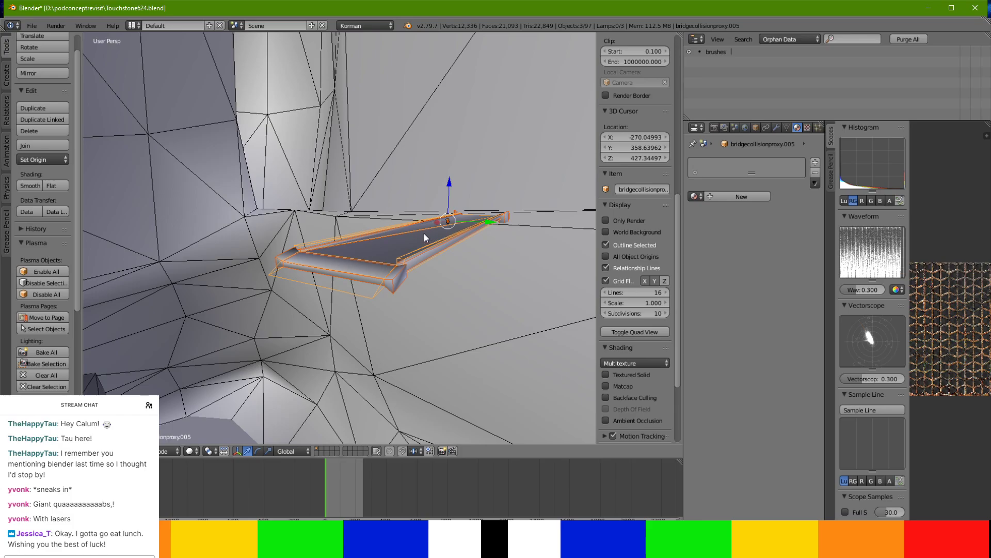
Open the copied bridge's floor grate mesh for editing in face selection mode with nothing selected.
key("Tab")
key("Tab")
right_click(392, 280)
key("Tab")
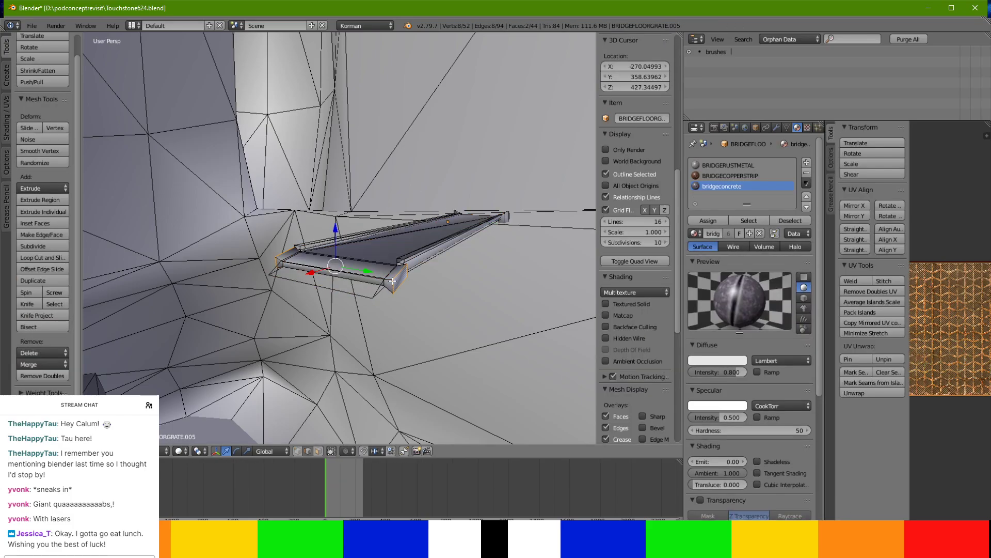
key("l")
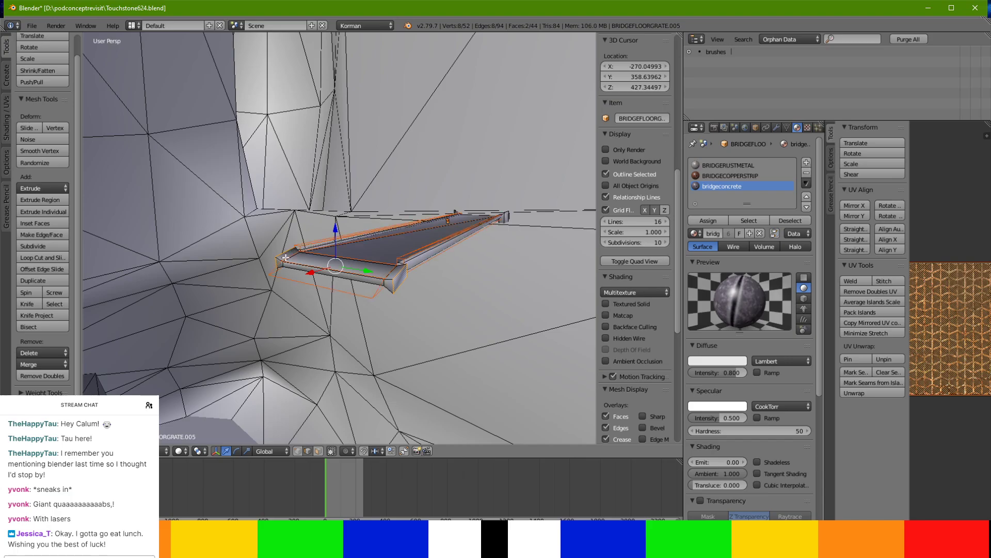
right_click(291, 258)
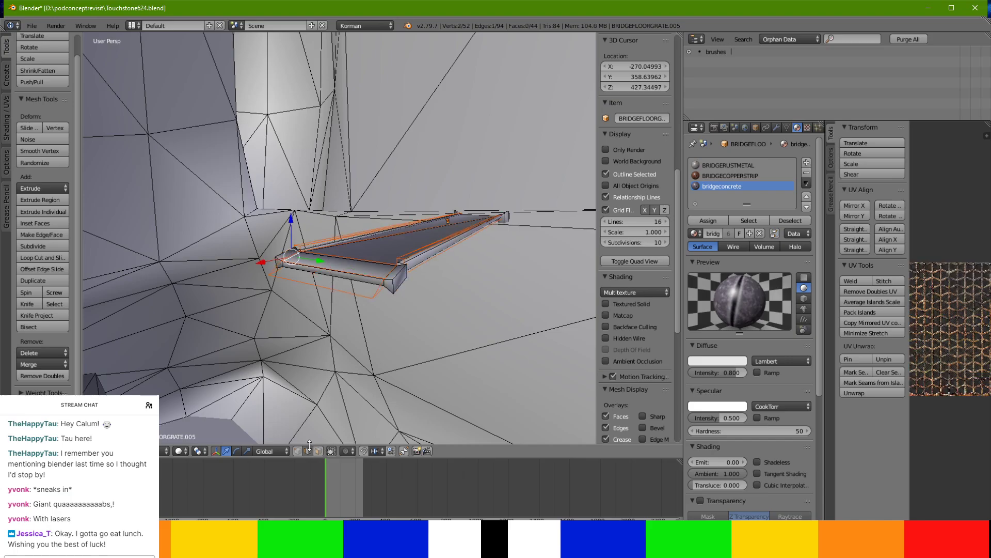
key("a")
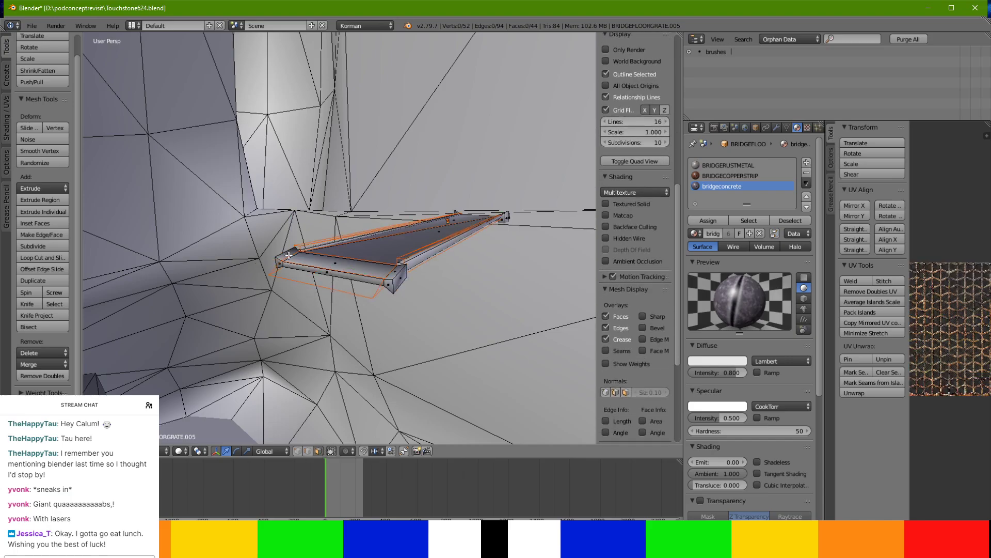
Delete all faces of the concrete slab at one end of the copied bridge's floor grate.
scroll(332, 335, "up", 4)
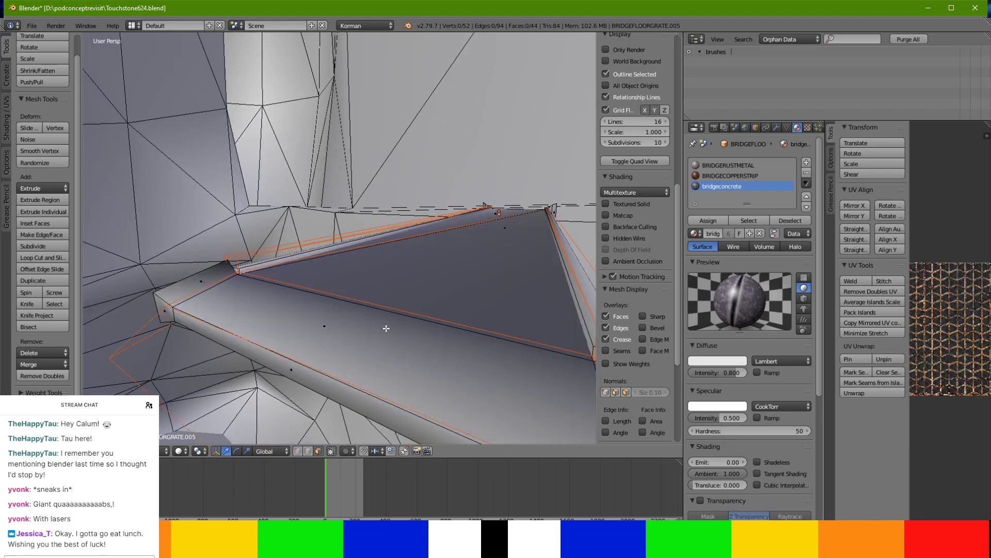
right_click(208, 274)
right_click(428, 358, "shift")
middle_click_drag(428, 358, 417, 350)
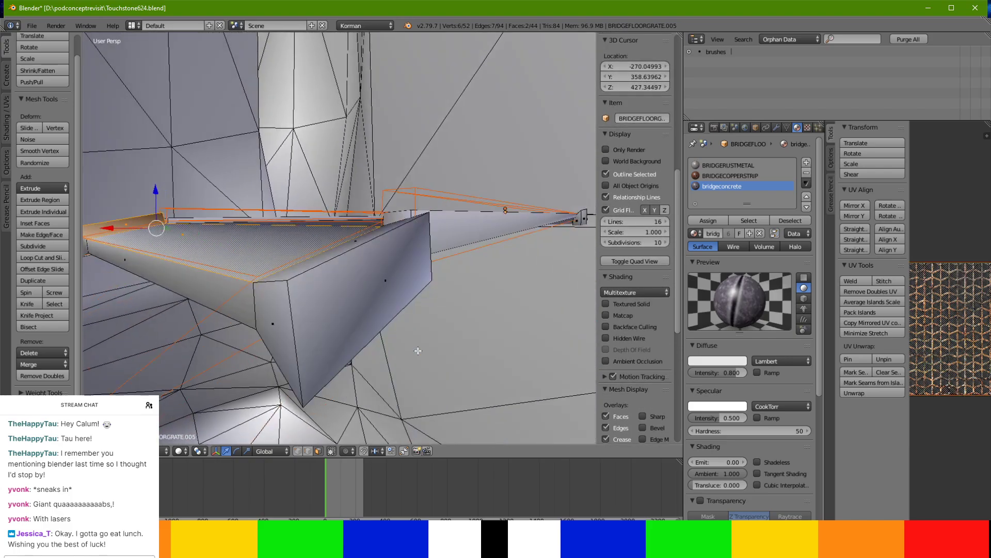
right_click(386, 317, "ctrl")
right_click(295, 319, "shift")
right_click(315, 316, "ctrl")
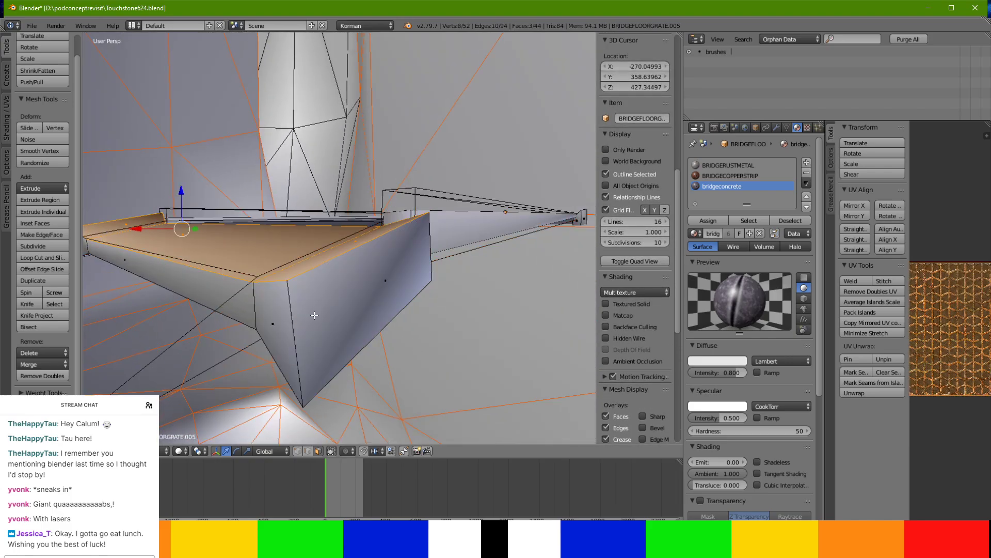
right_click(315, 316, "shift")
right_click(263, 304, "shift")
right_click(222, 290, "shift")
middle_click_drag(202, 291, 241, 300)
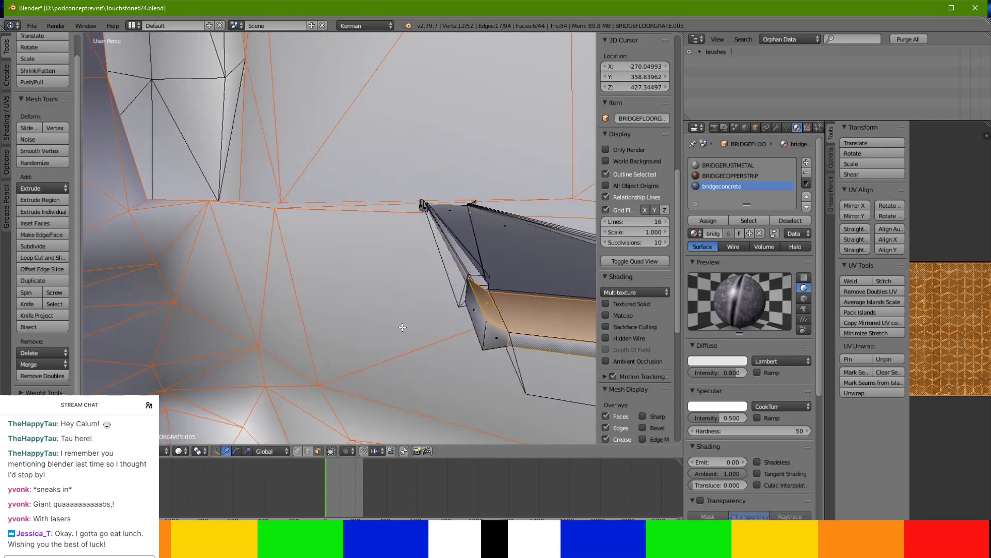
right_click(482, 345, "shift")
right_click(474, 321, "shift")
middle_click_drag(473, 321, 270, 276)
key("KP_Divide")
scroll(330, 332, "up", 4)
middle_click_drag(269, 276, 237, 244)
scroll(237, 243, "up", 4)
right_click(472, 238, "shift")
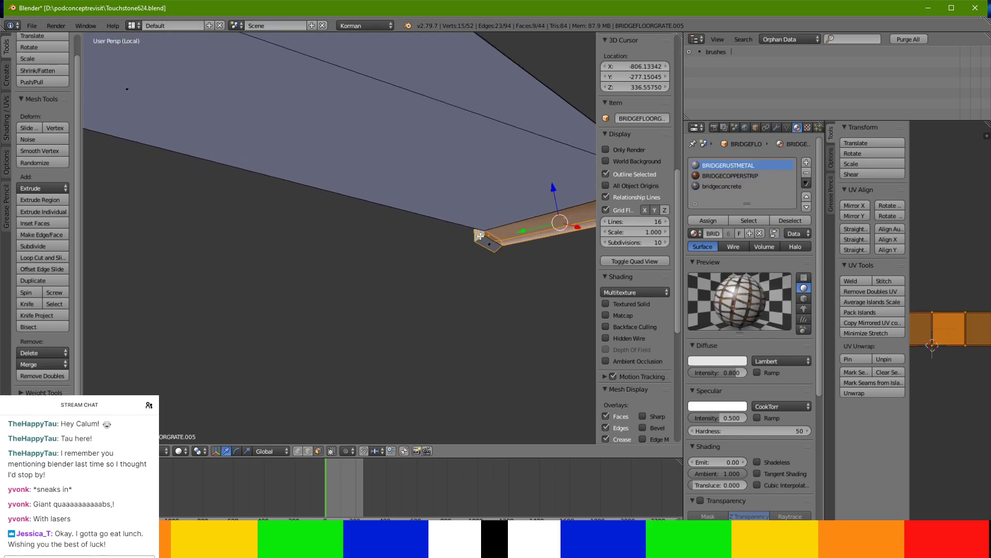
middle_click_drag(487, 245, 518, 275)
right_click(449, 205, "shift")
right_click(433, 187, "shift")
right_click(428, 187, "shift")
right_click(450, 192, "shift")
key("x")
left_click(449, 193)
middle_click_drag(449, 191, 354, 248)
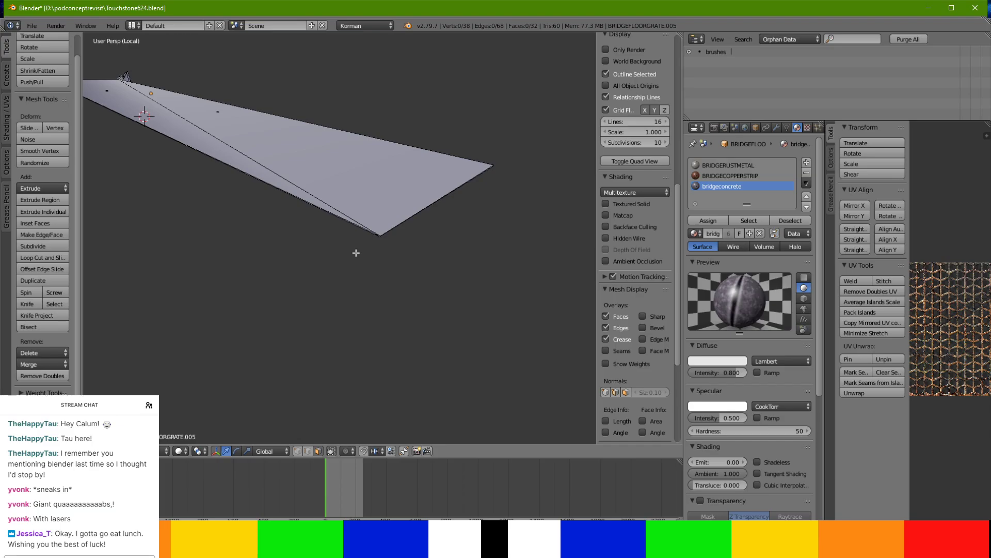
key("Tab")
key("KP_Divide")
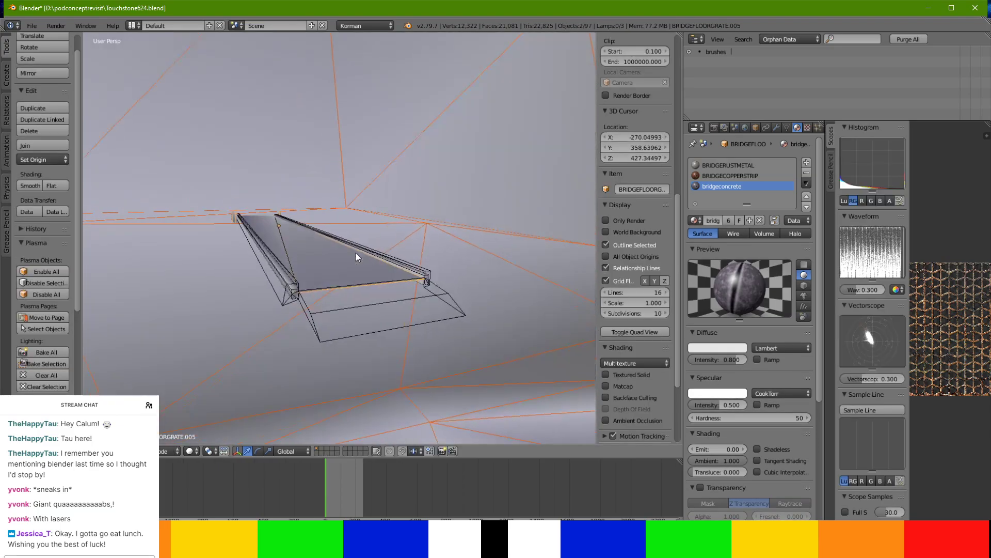
Isolate the copied railing, collision proxy and floor grate in local view and display them with their material textures.
right_click(313, 308)
right_click(293, 288, "shift")
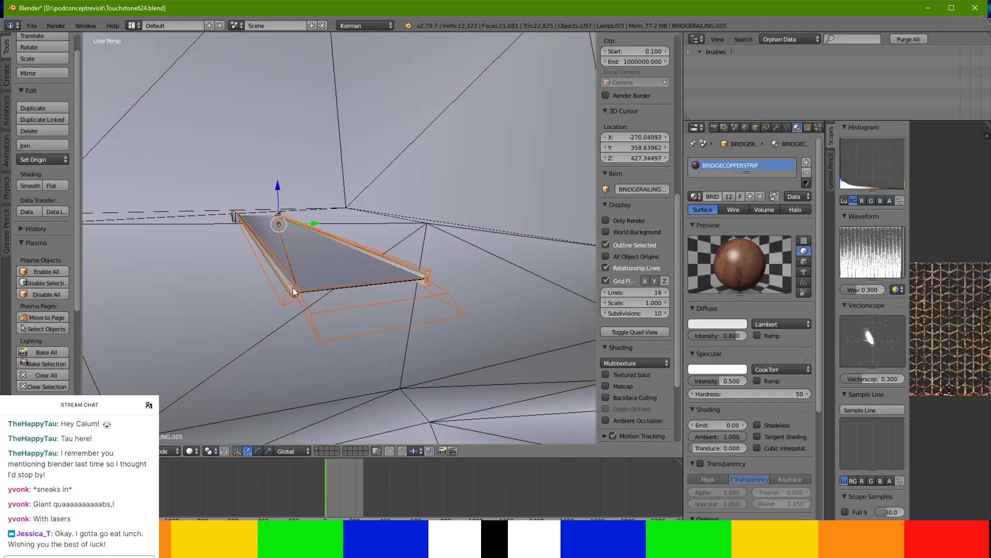
right_click(323, 280, "shift")
key("KP_Divide")
middle_click_drag(325, 282, 250, 228)
scroll(335, 301, "up", 4)
scroll(250, 228, "down", 2)
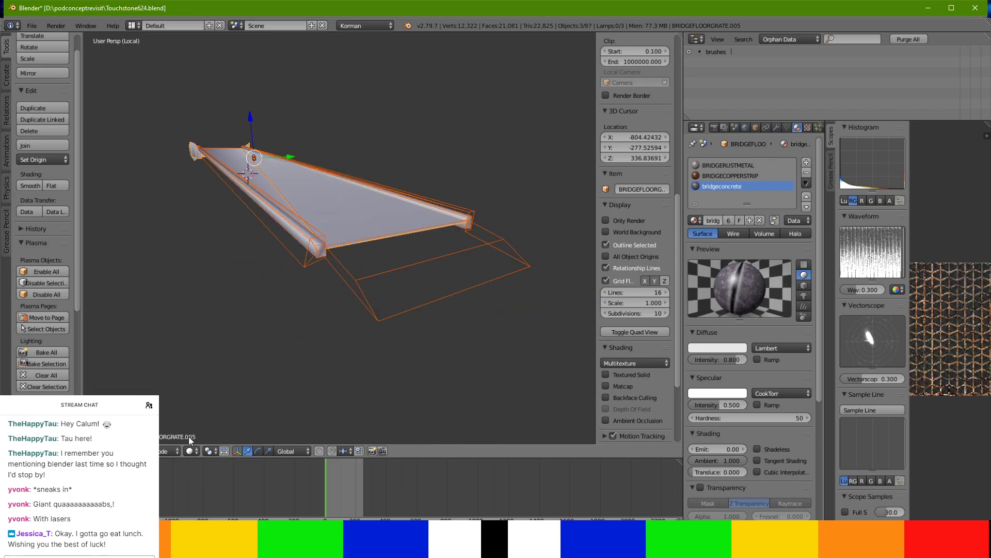
key("z")
left_click(206, 393)
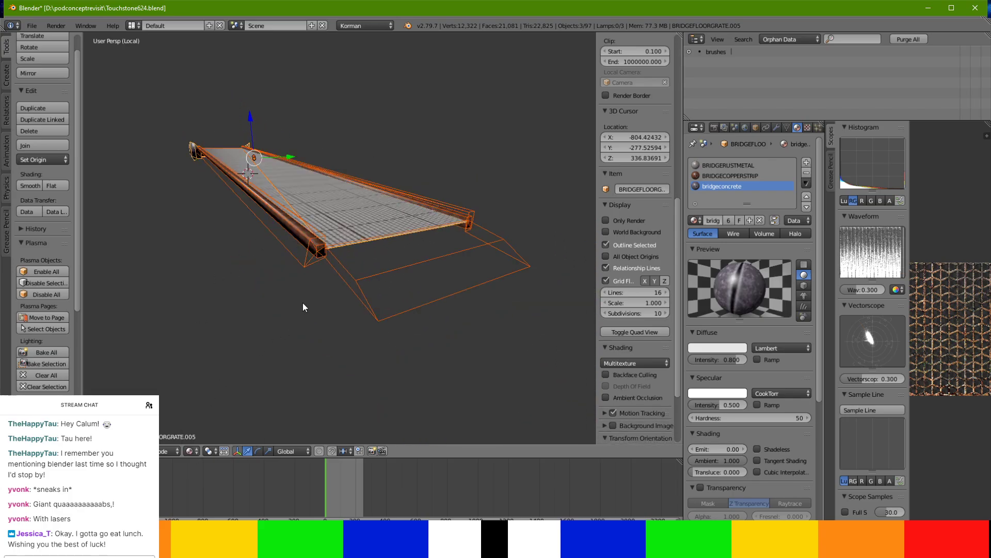
Delete the ramp faces at the slab end of the copied bridge's collision proxy mesh.
key("Tab")
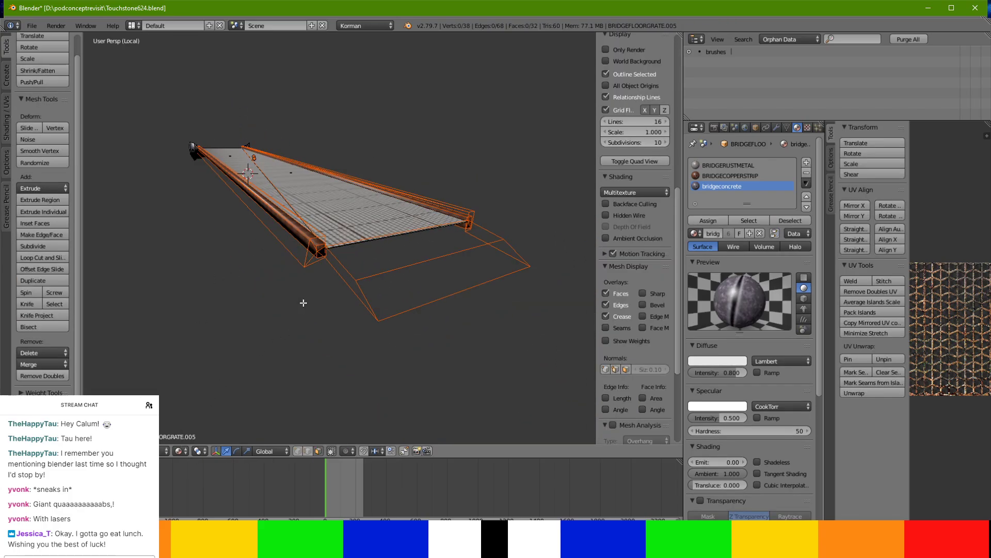
key("Tab")
right_click(352, 273)
key("Tab")
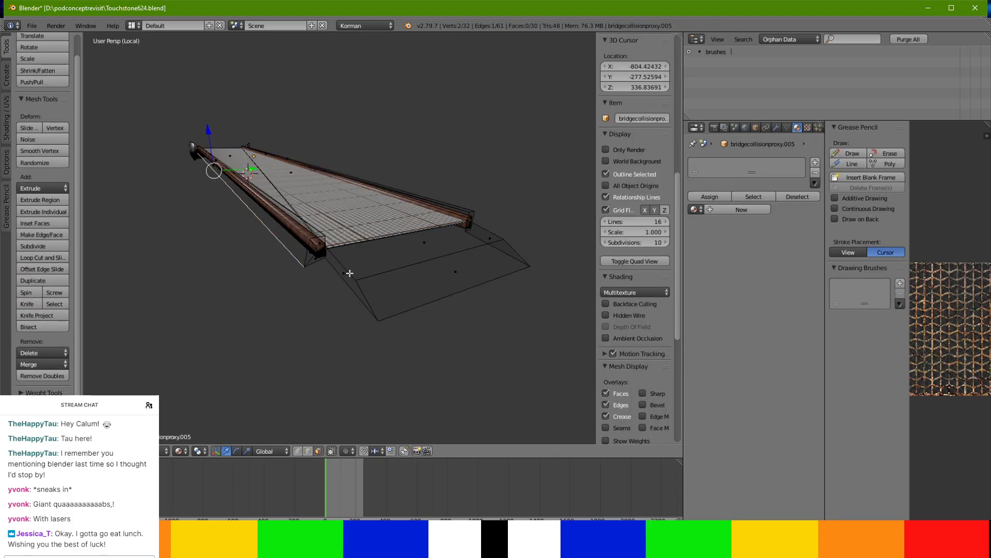
right_click(343, 277)
right_click(397, 287, "shift")
right_click(398, 253, "shift")
middle_click_drag(546, 254, 472, 273)
right_click(213, 260, "shift")
key("x")
left_click(214, 258)
middle_click_drag(214, 259, 341, 293)
scroll(342, 294, "down", 6)
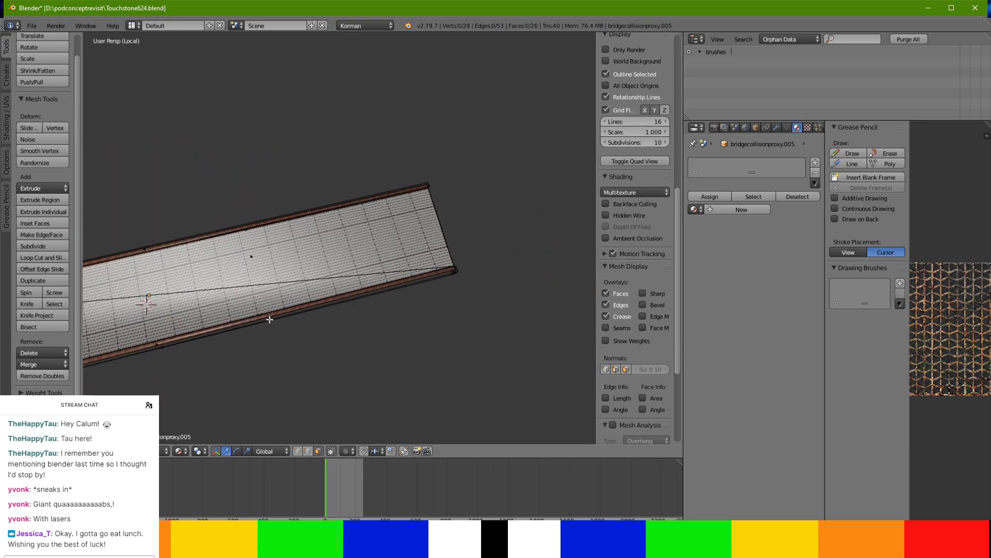
scroll(208, 283, "up", 4)
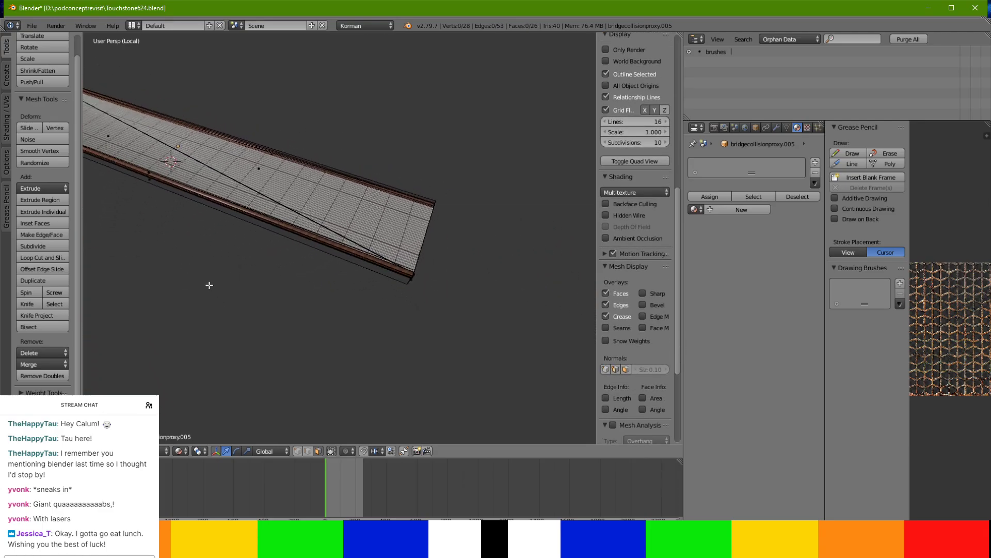
key("Tab")
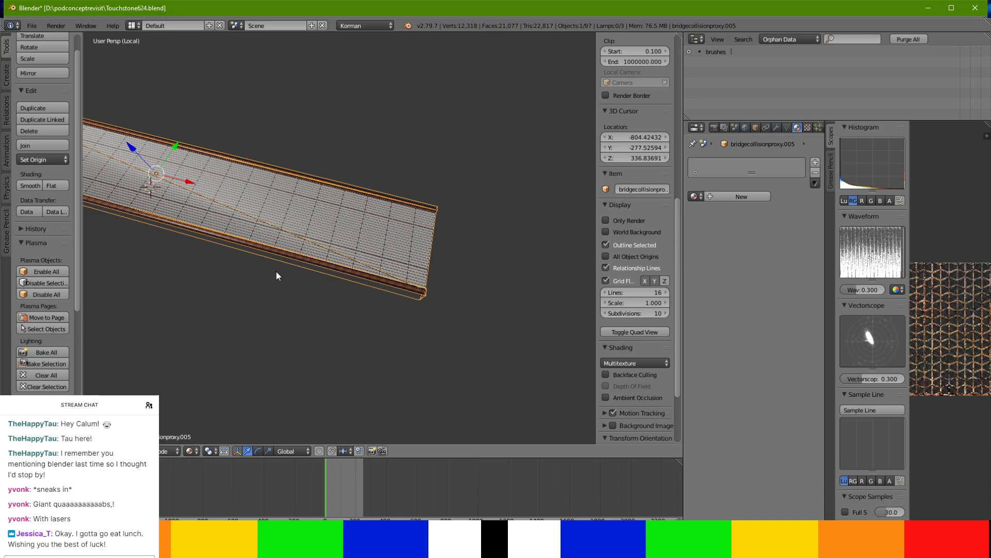
Return to the full scene, save over Touchstone624.blend and launch the age test for the uruDestiny game.
key("KP_Divide")
middle_click_drag(317, 269, 417, 295)
key("ctrl+s")
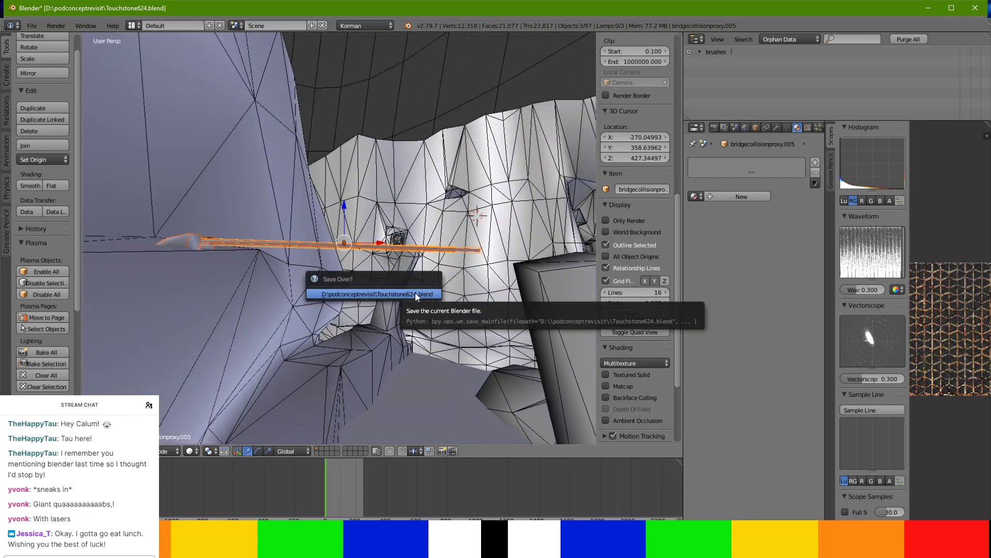
left_click(416, 292)
left_click(746, 127)
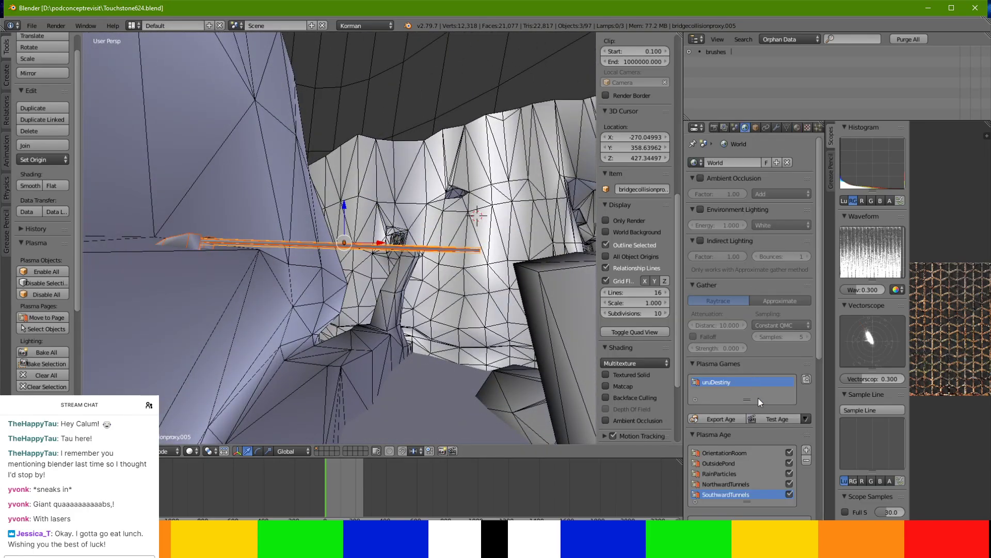
left_click(763, 419)
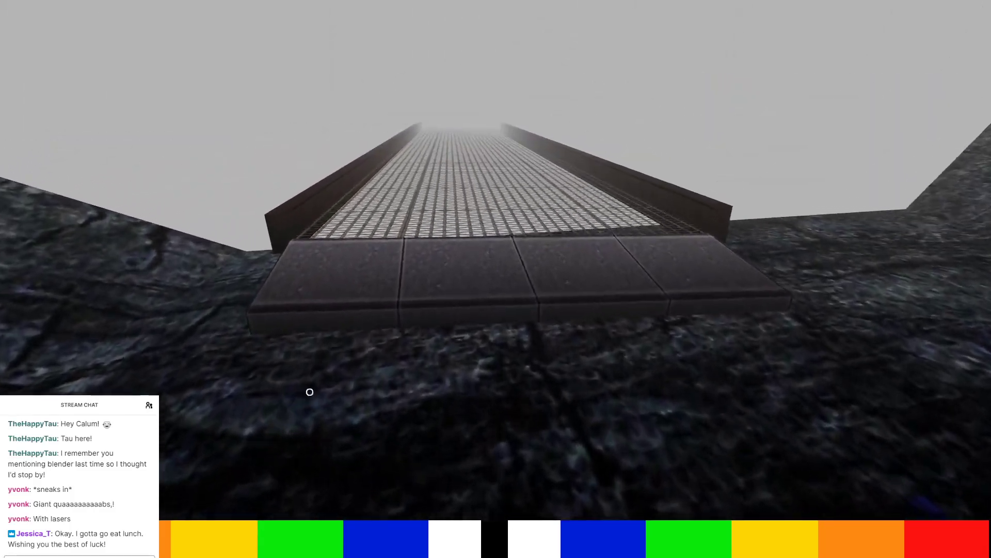
key("w")
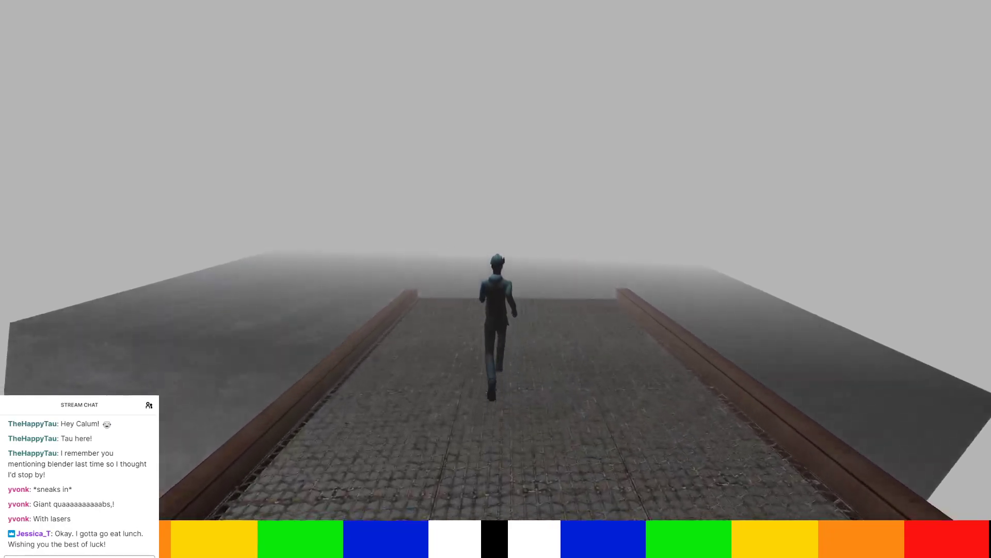
key("w")
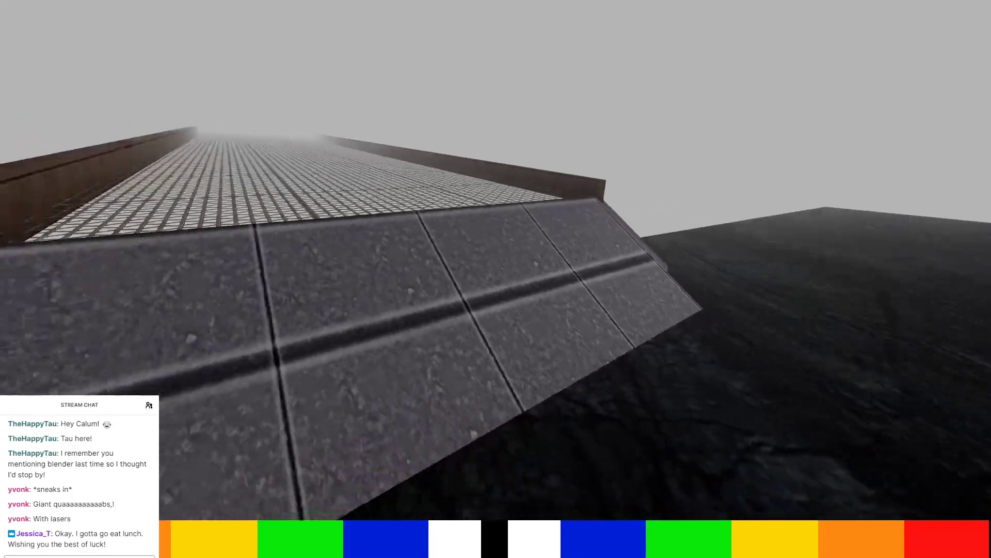
key("w")
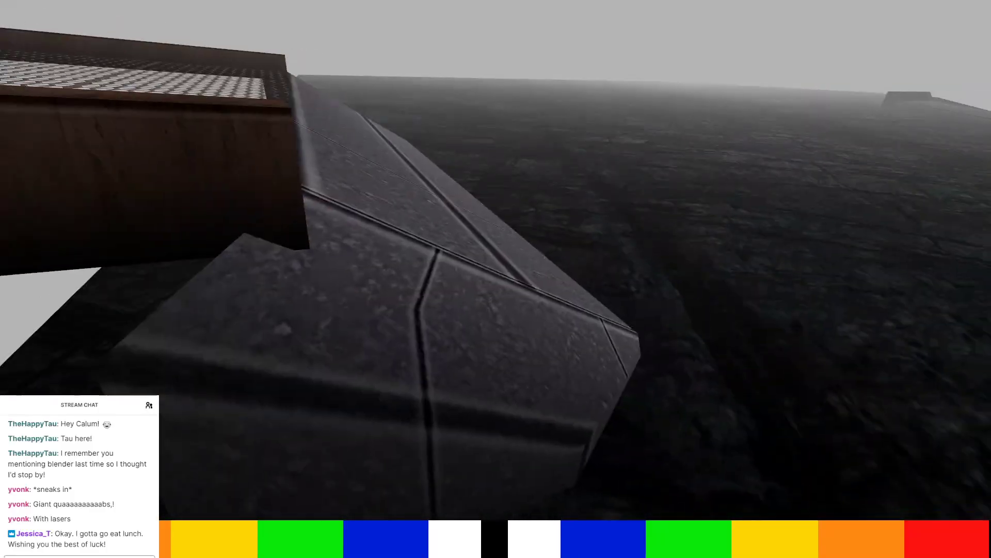
key("w")
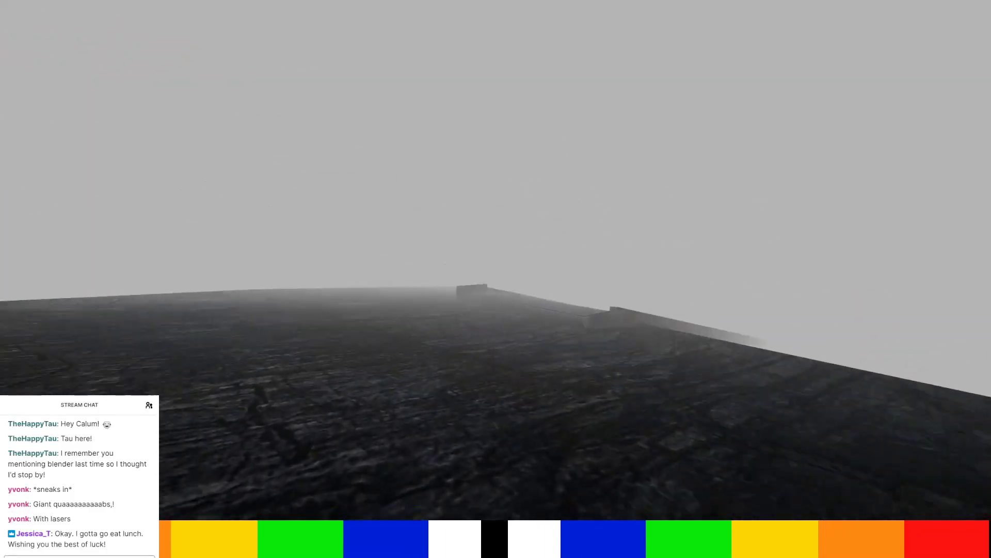
key("w")
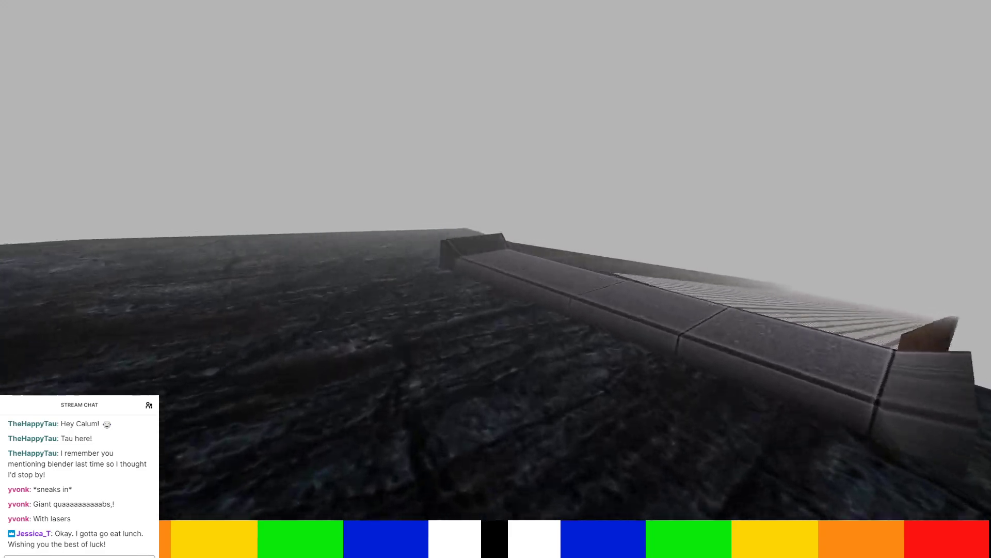
key("w")
key("w")
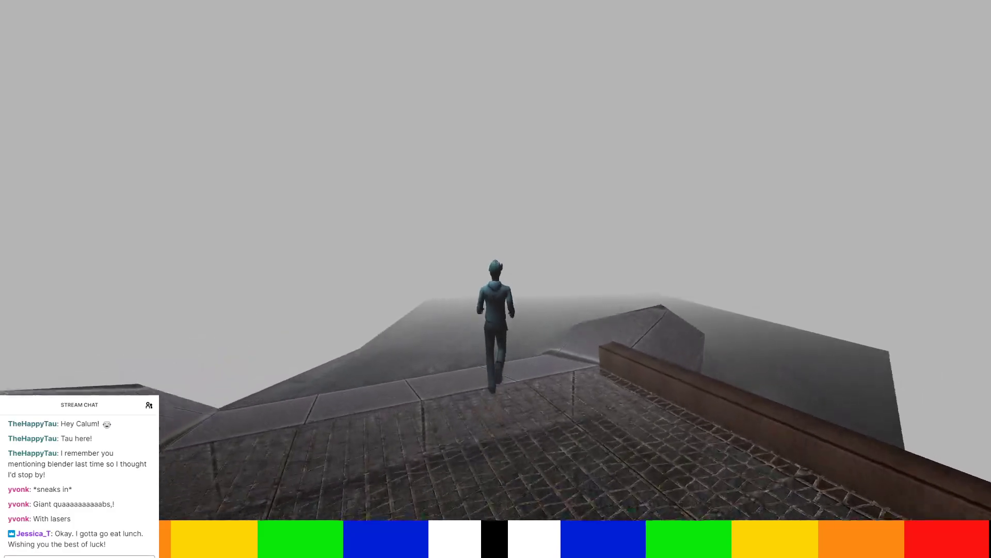
key("w")
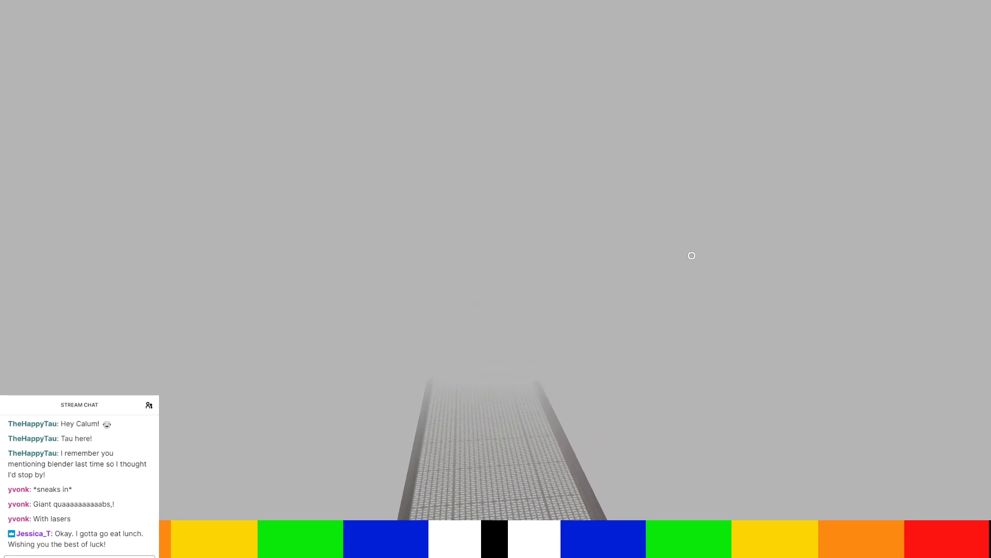
key("w")
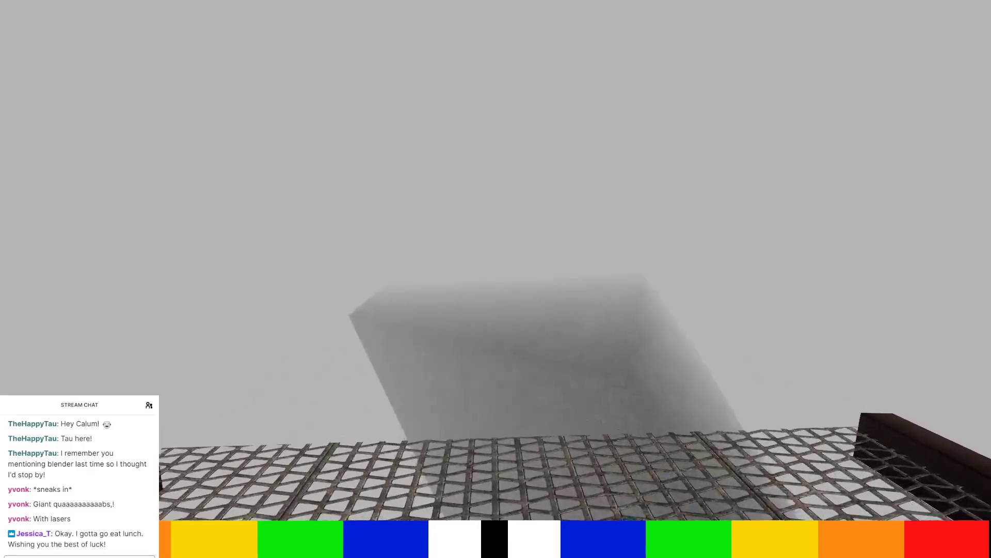
Walk across the new bridge segment and off its open end in the game test, and quit Uru.
key("w")
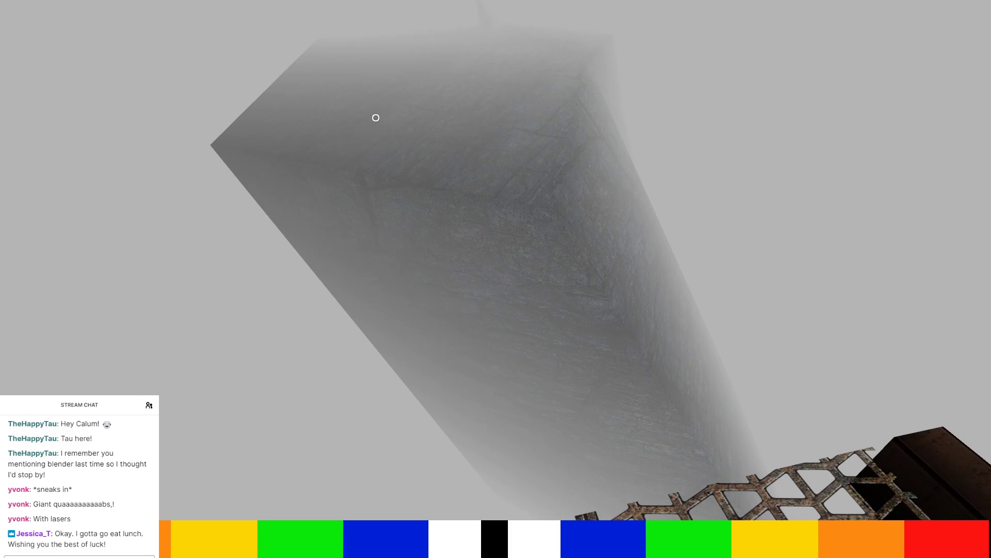
key("s")
key("w")
key("w")
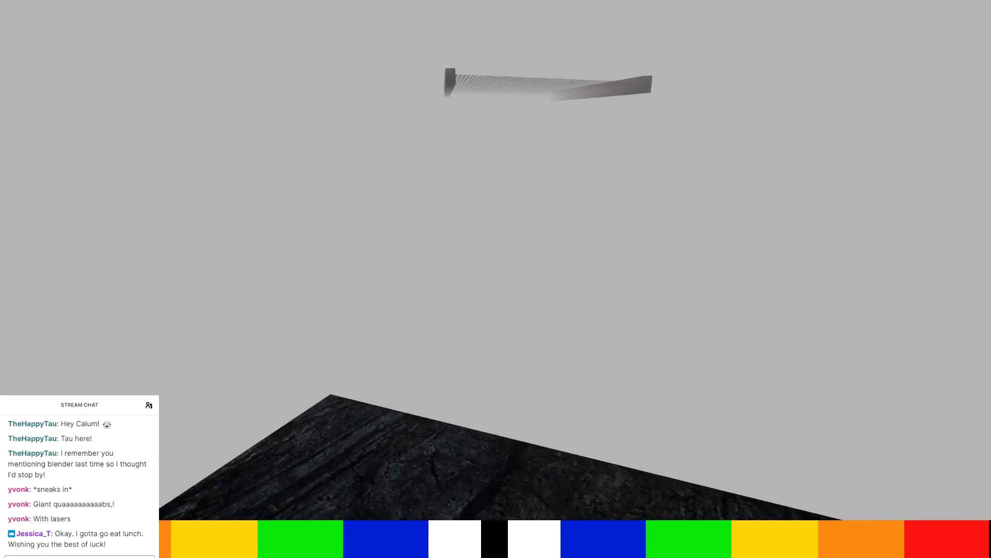
key("Escape")
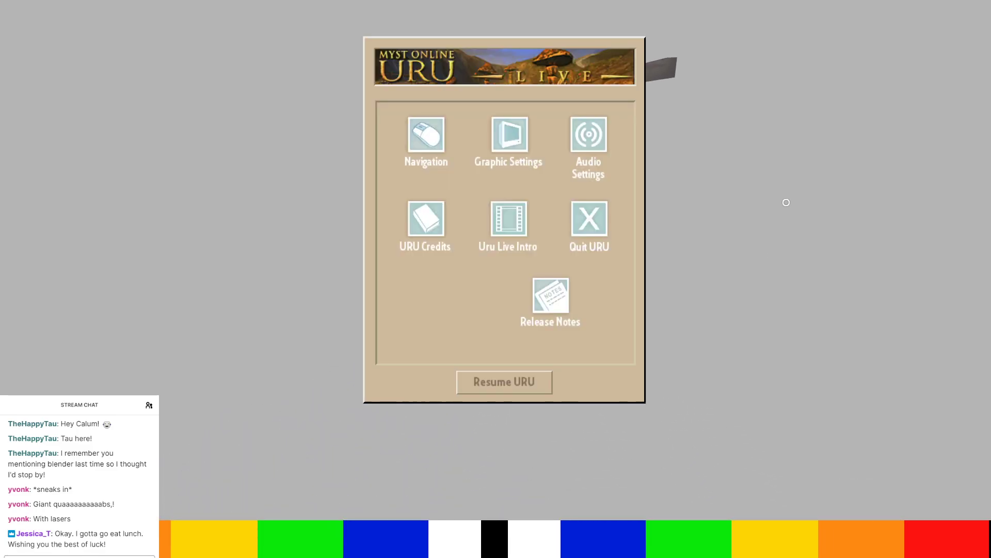
left_click(590, 227)
left_click(550, 355)
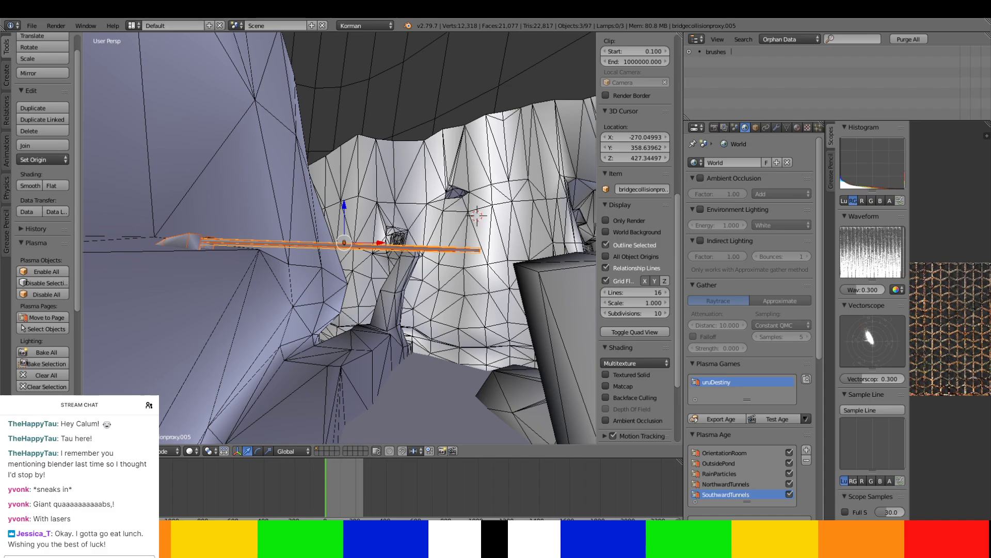
Open the rock rib bridgerib.002 for mesh editing and select the strip of side faces nearest the new bridge's free end.
middle_click_drag(378, 263, 280, 243)
scroll(366, 360, "up", 3)
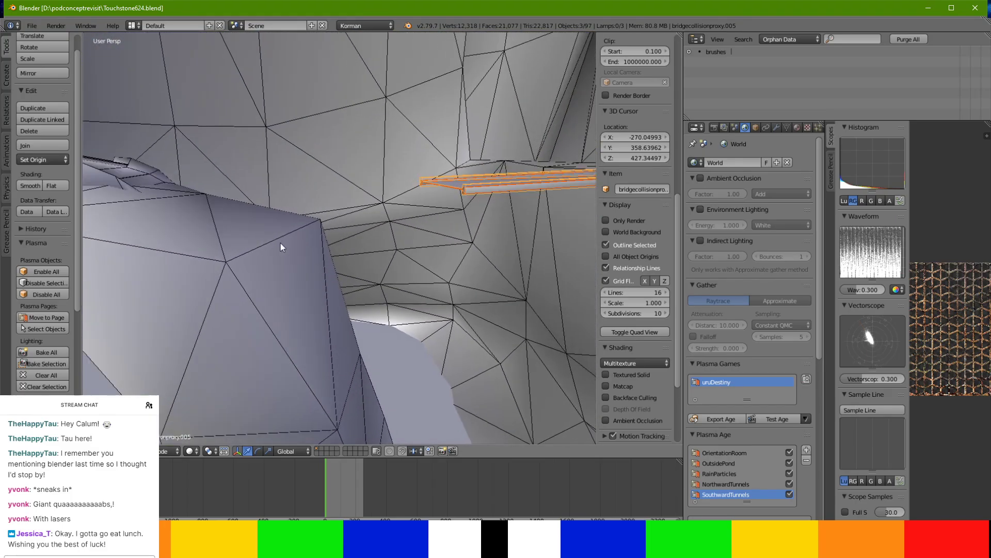
right_click(282, 237)
key("Tab")
right_click(298, 251)
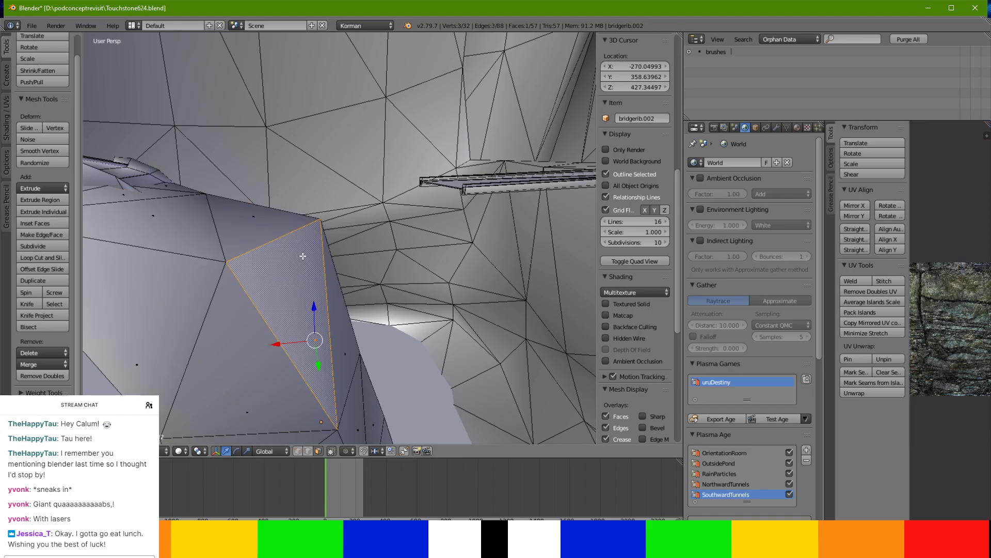
middle_click_drag(304, 257, 288, 317)
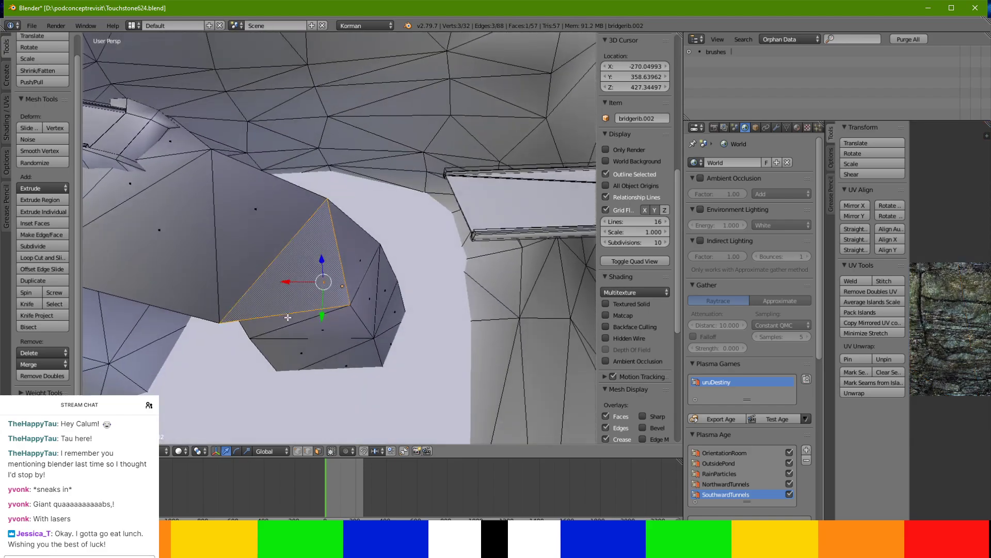
right_click(392, 339, "ctrl")
middle_click_drag(392, 339, 246, 388)
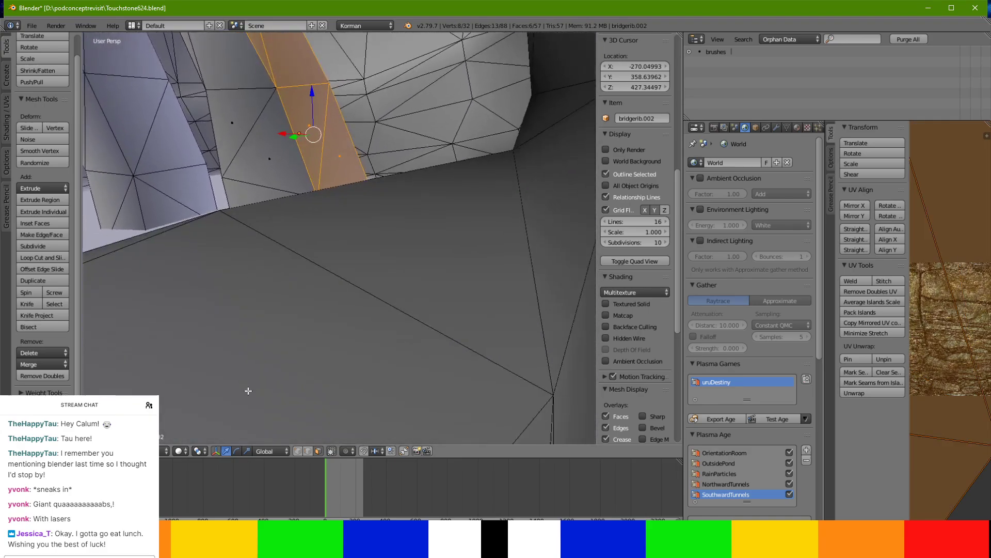
key("KP_Divide")
key("KP_Divide")
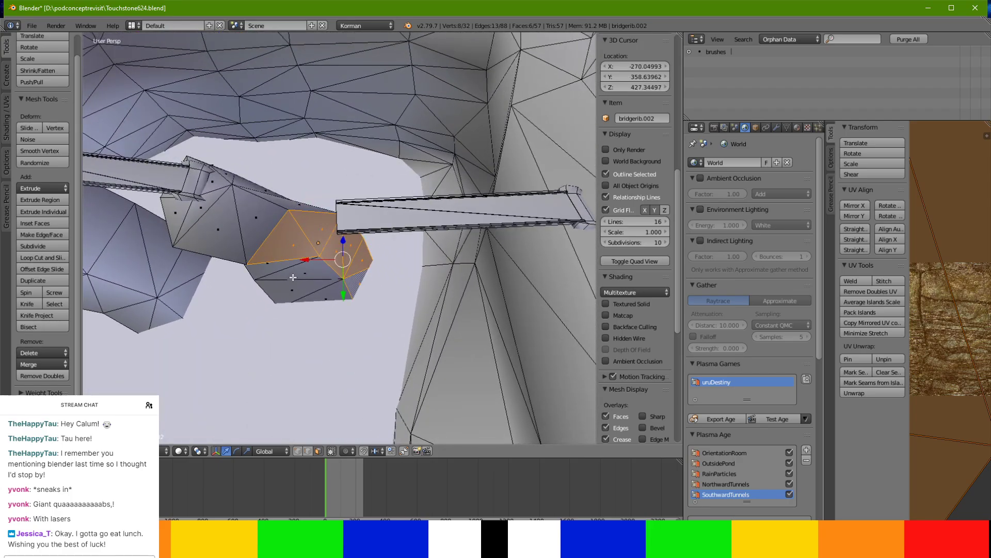
Shift the selected side faces of the rock rib along X, Y and Z, bulging that side toward the new bridge segment.
left_click_drag(310, 262, 318, 263)
left_click_drag(355, 292, 355, 291)
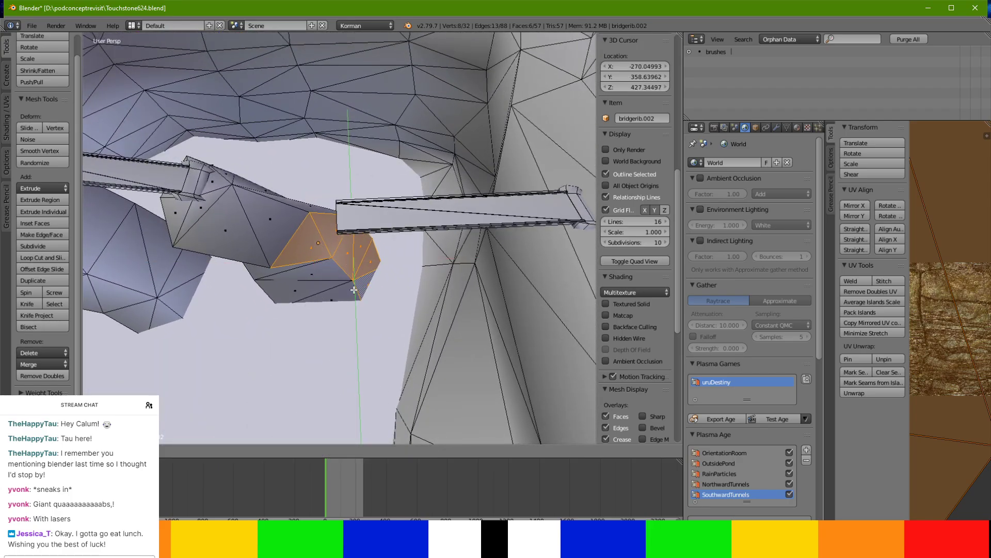
middle_click_drag(355, 293, 390, 306)
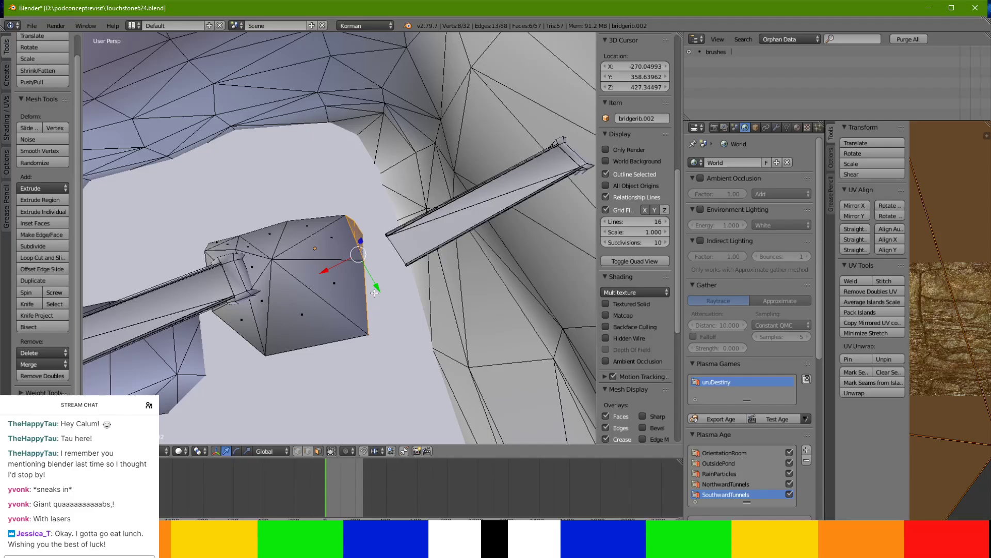
middle_click_drag(342, 255, 331, 167)
left_click_drag(361, 215, 363, 226)
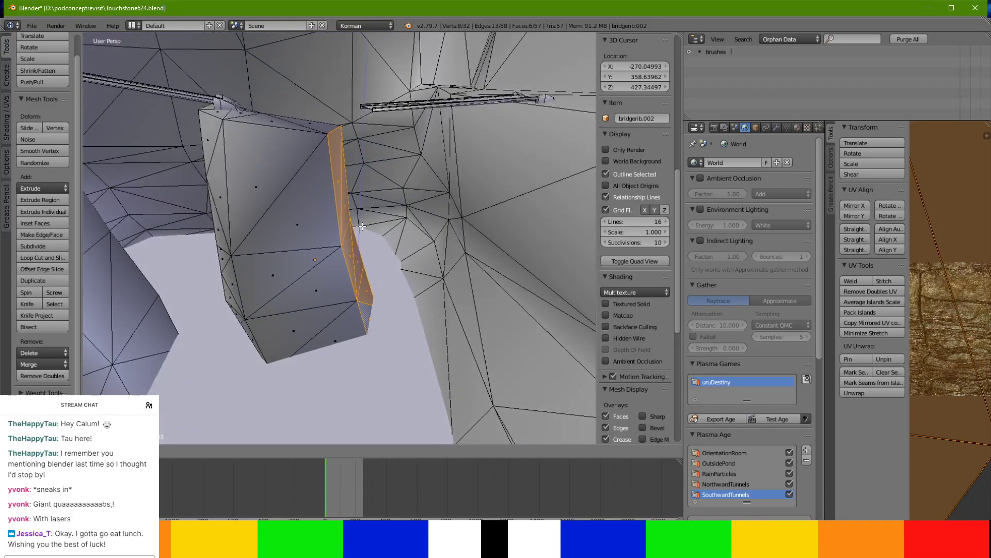
left_click_drag(335, 270, 337, 270)
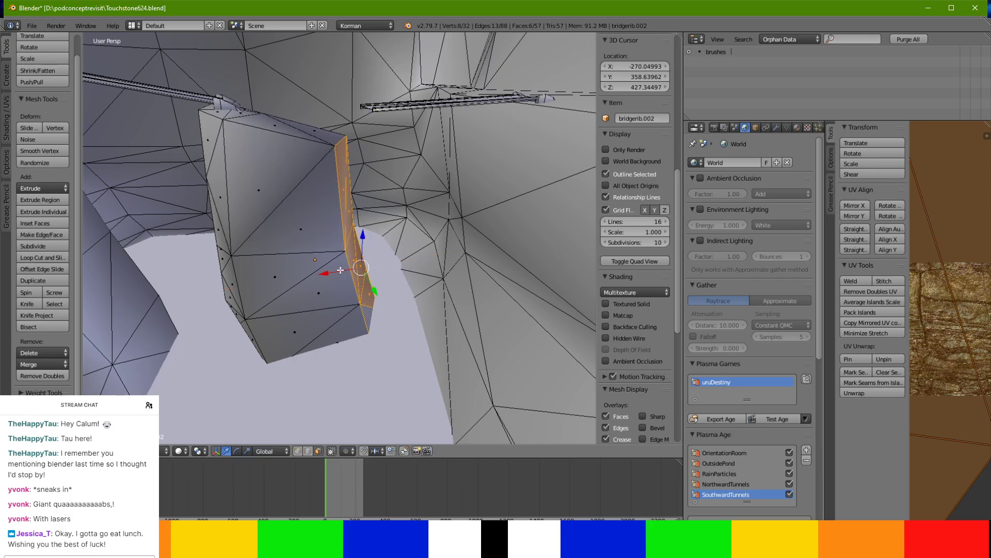
left_click_drag(340, 270, 346, 271)
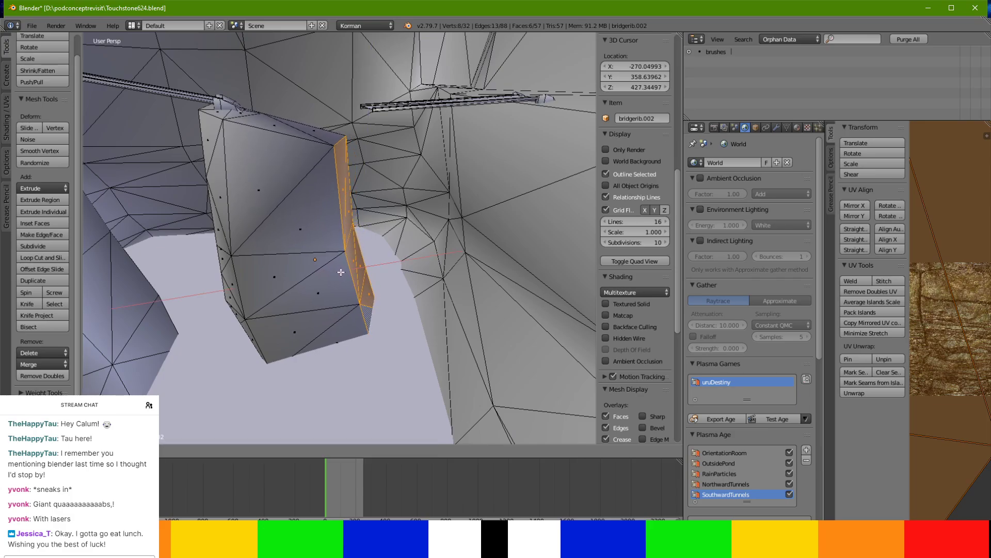
middle_click_drag(342, 272, 370, 294)
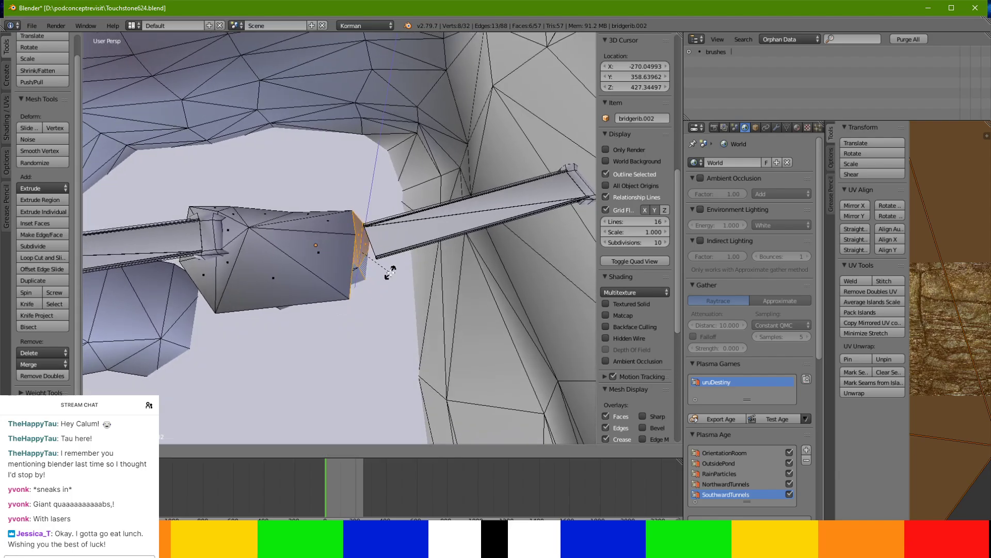
middle_click_drag(387, 274, 408, 258)
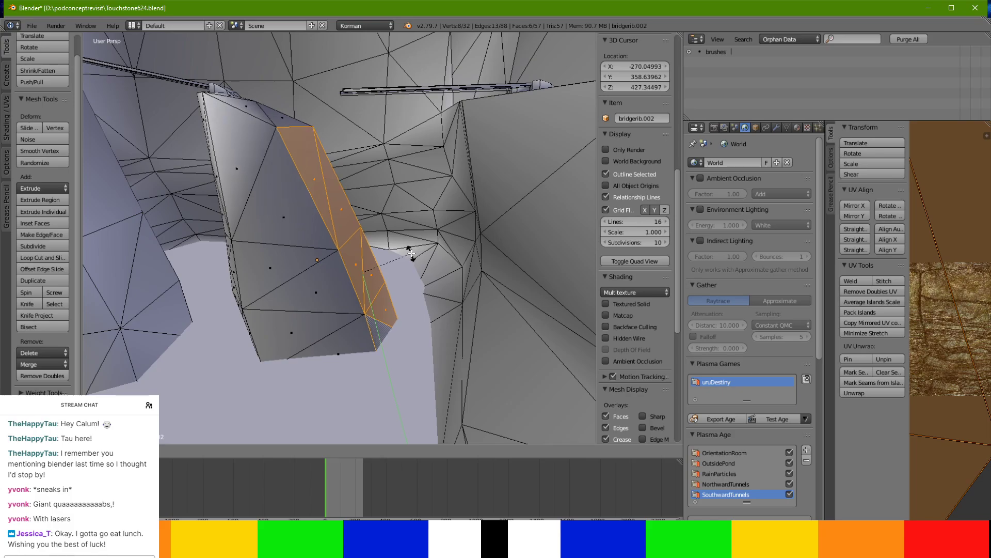
key("alt+s")
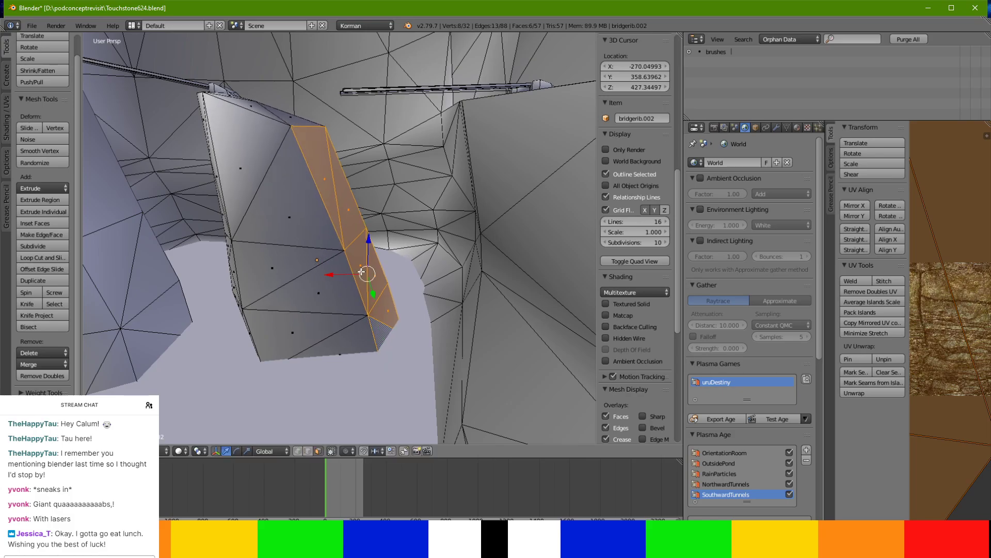
left_click_drag(368, 241, 369, 235)
Select the four lower faces on the adjoining side of the rock rib and shift them along the Y axis.
middle_click_drag(369, 235, 206, 275)
right_click(364, 277)
middle_click_drag(370, 295, 316, 264)
right_click(312, 374, "ctrl")
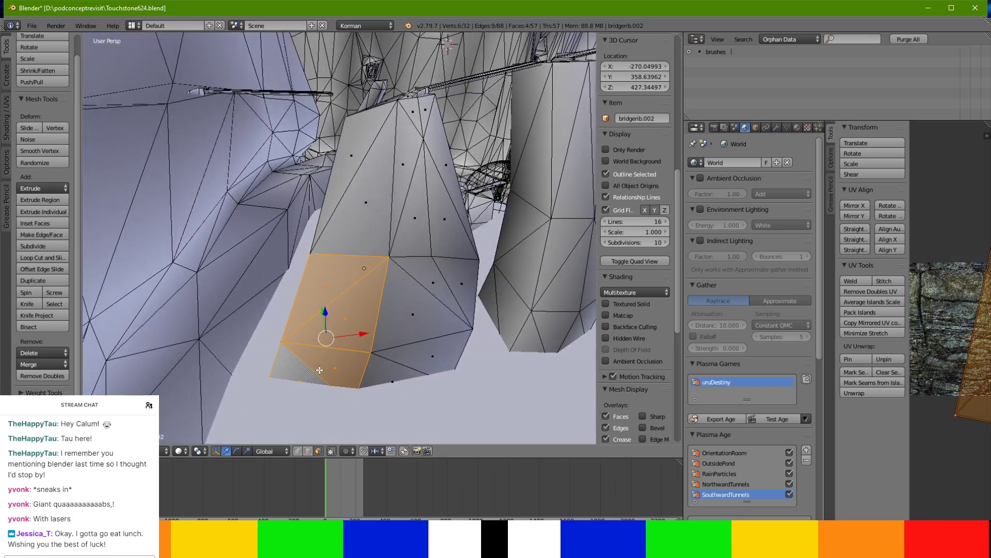
middle_click_drag(320, 370, 327, 418)
left_click_drag(324, 263, 327, 272)
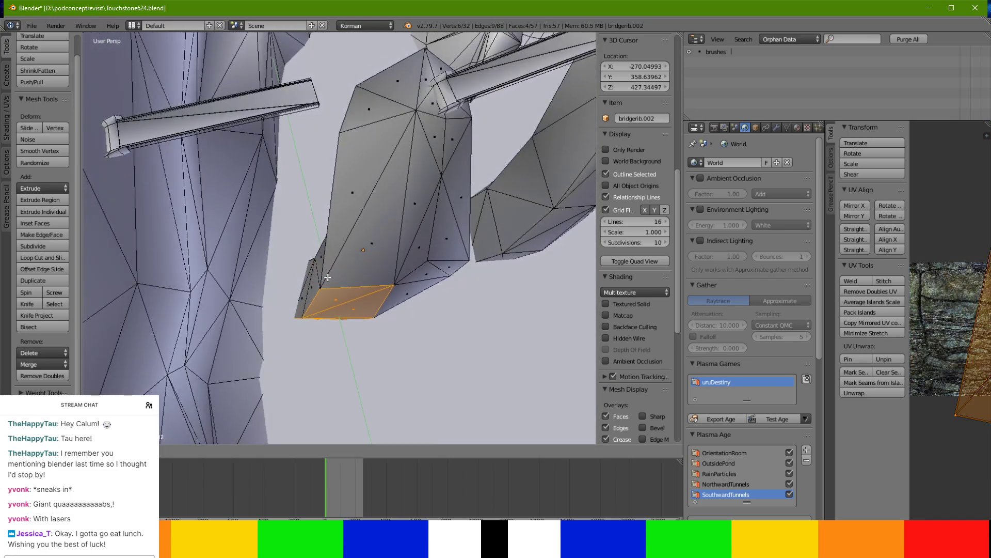
middle_click_drag(331, 280, 338, 207)
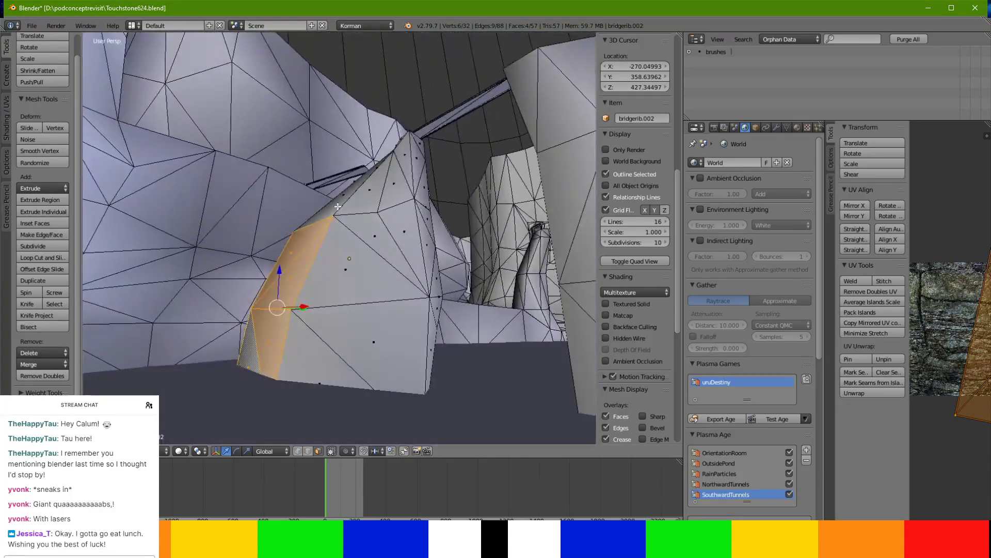
Select the lower faces on the rib side facing the new bridge and extrude them outward as a ledge.
middle_click_drag(324, 333, 350, 307)
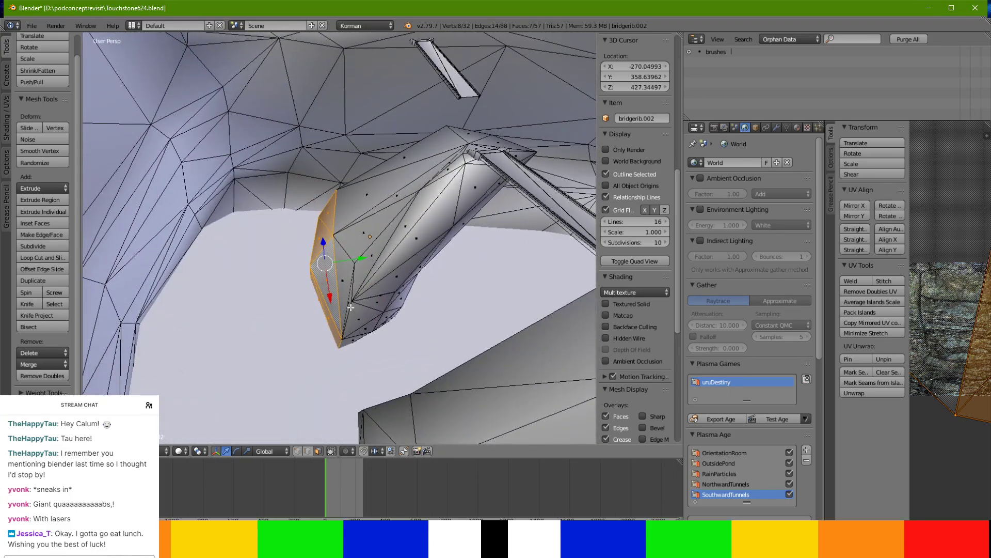
right_click(343, 271, "shift")
middle_click_drag(355, 295, 400, 300)
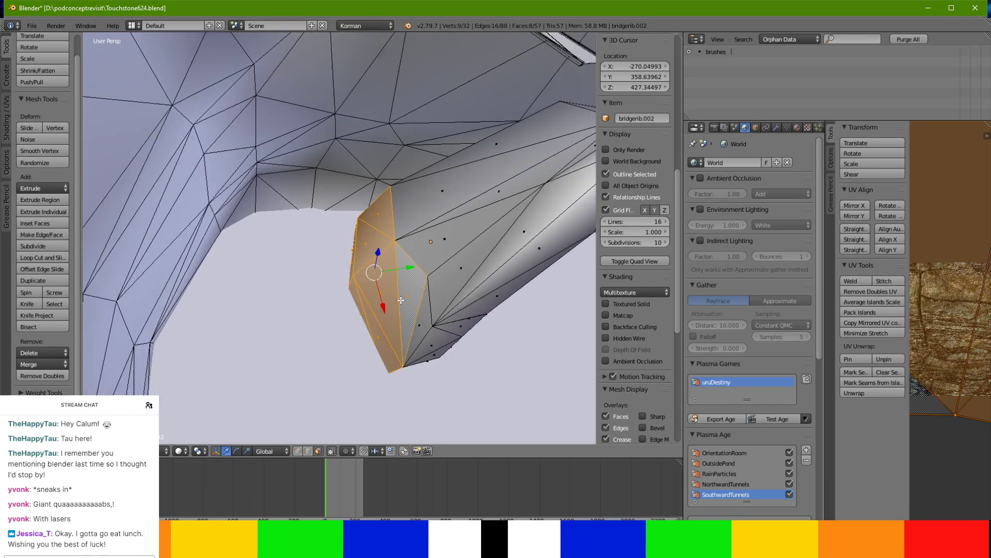
middle_click_drag(379, 315, 363, 270)
Delete the two unneeded faces on the open underside of the rib's new extrusion.
right_click(376, 307)
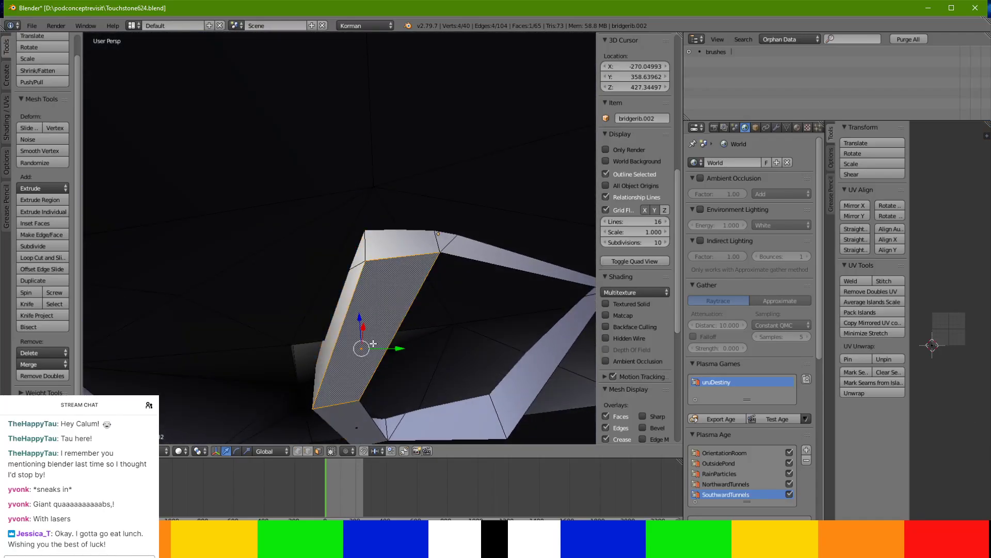
scroll(374, 344, "down", 3)
right_click(354, 355, "shift")
key("x")
left_click(352, 355)
Select the six outer faces of the extruded ledge on the lower side of the rock rib.
middle_click_drag(341, 283, 521, 321)
scroll(353, 350, "up", 3)
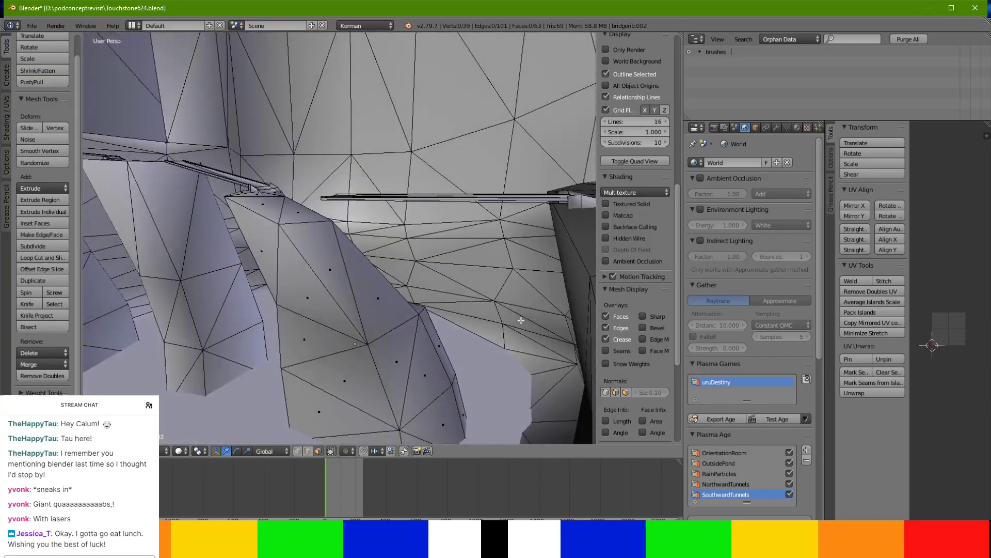
right_click(429, 346)
right_click(403, 378, "shift")
right_click(423, 390, "shift")
right_click(437, 412, "shift")
middle_click_drag(450, 406, 447, 337, "shift")
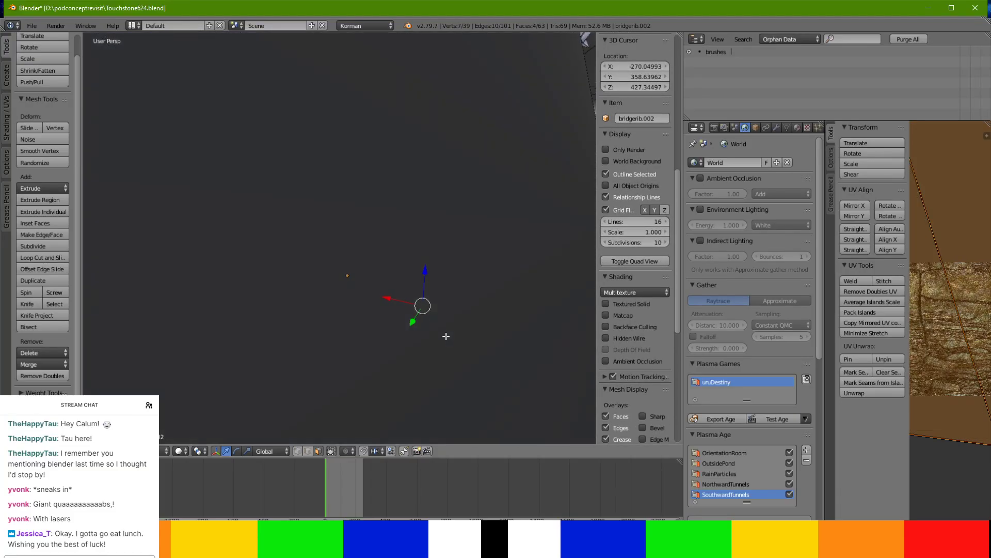
scroll(446, 336, "down", 3)
right_click(398, 390, "shift")
scroll(398, 390, "up", 3)
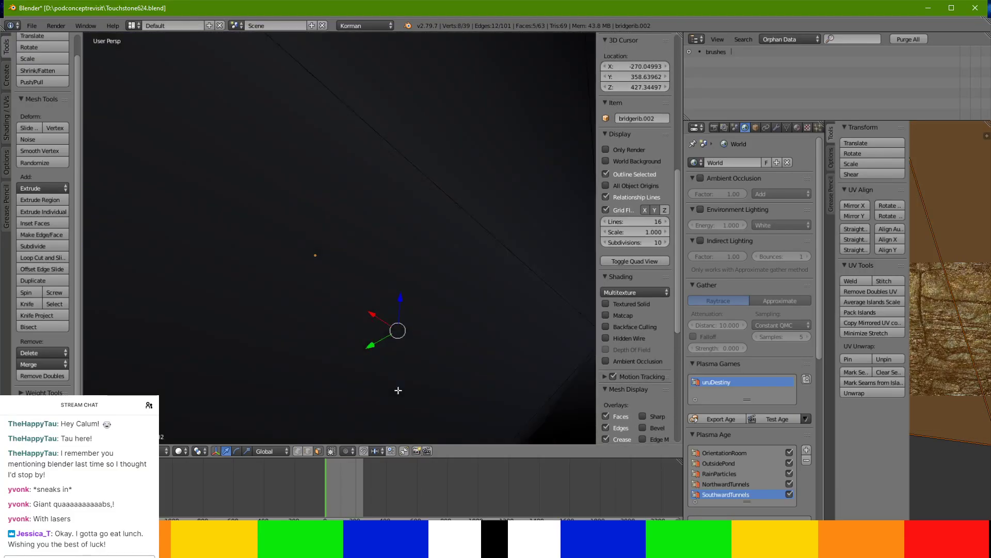
scroll(398, 391, "down", 3)
right_click(289, 389, "shift")
scroll(290, 388, "up", 3)
scroll(289, 389, "down", 3)
scroll(407, 254, "down", 2)
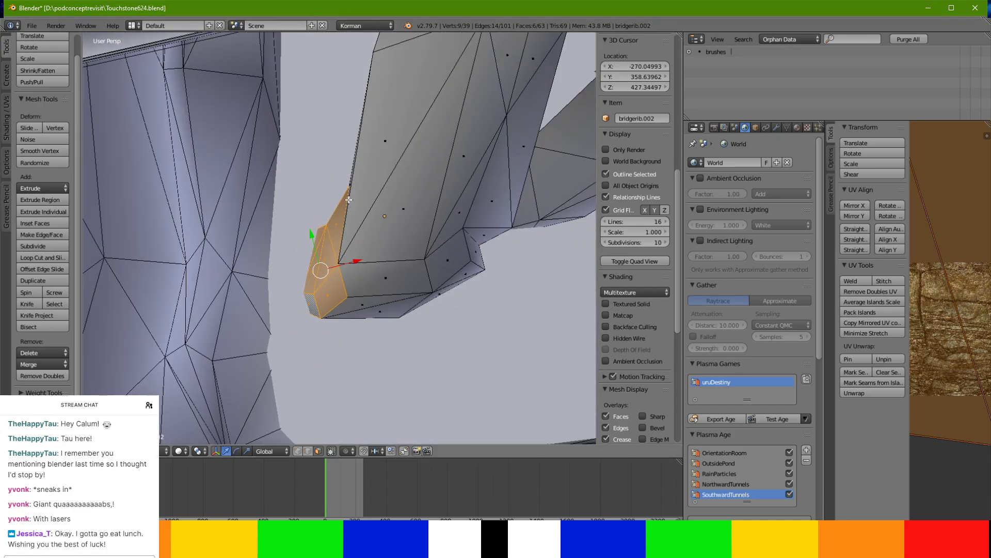
Extrude the six selected ledge faces outward and adjust the new faces along the Z and X axes.
key("e")
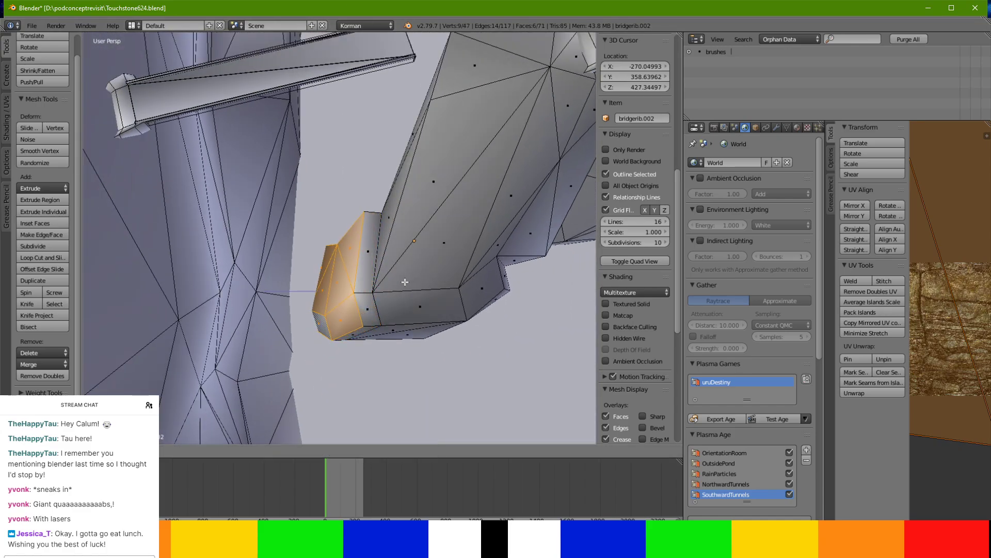
left_click(321, 254)
middle_click_drag(320, 255, 302, 219)
key("g")
key("z")
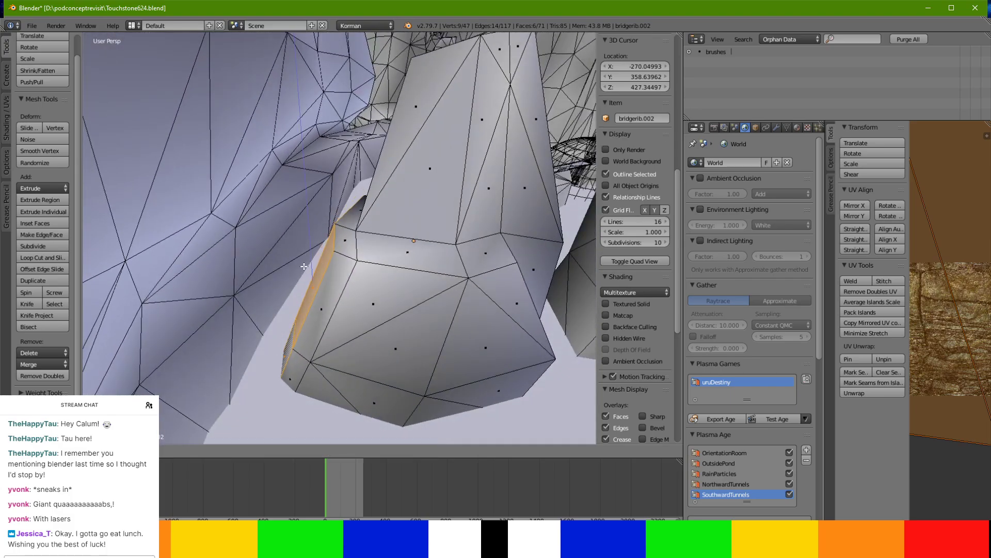
scroll(312, 290, "up", 2)
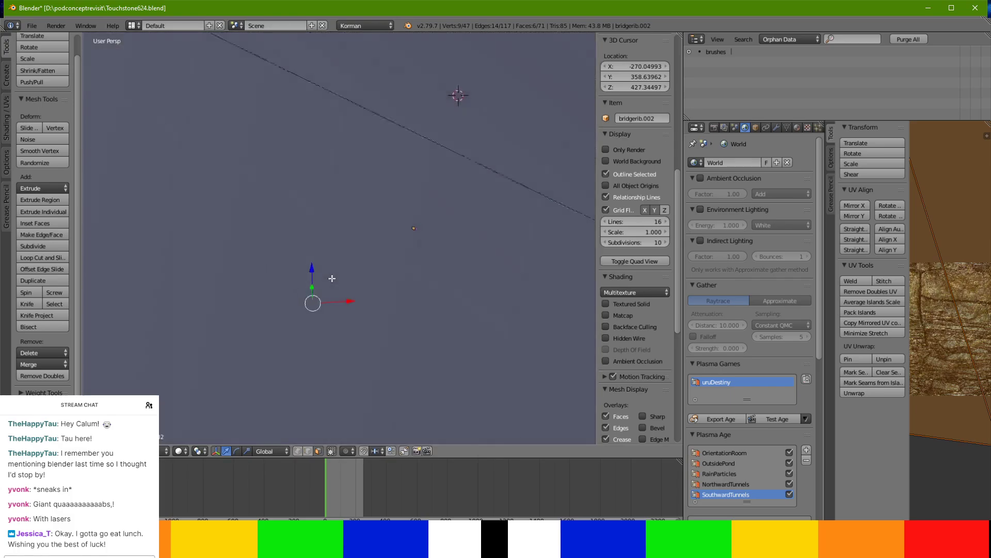
key("g")
key("z")
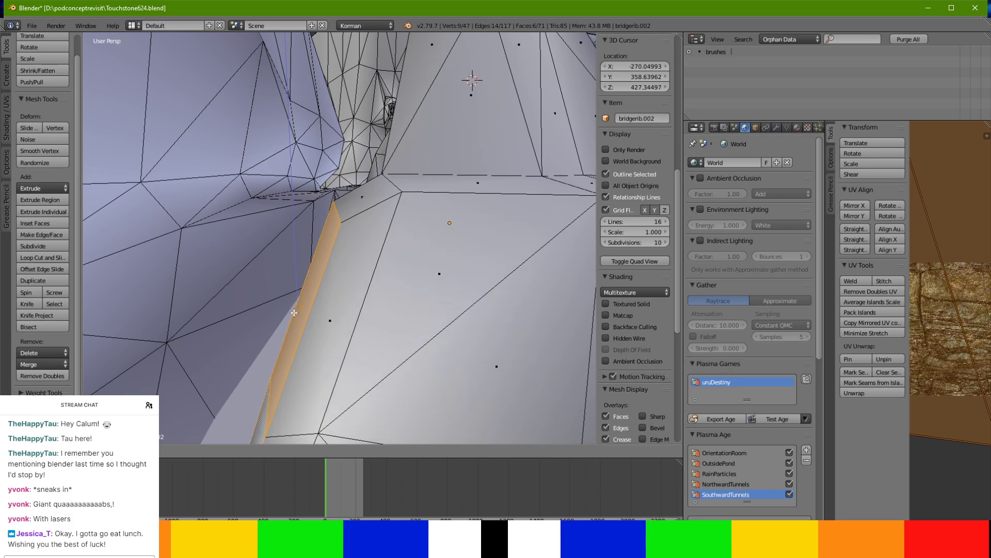
left_click(294, 312)
key("g")
key("x")
left_click_drag(294, 316, 291, 324)
Delete the unneeded faces on the open underside of the rib's second extrusion.
middle_click_drag(291, 321, 109, 290)
right_click(248, 273)
key("x")
left_click(232, 268)
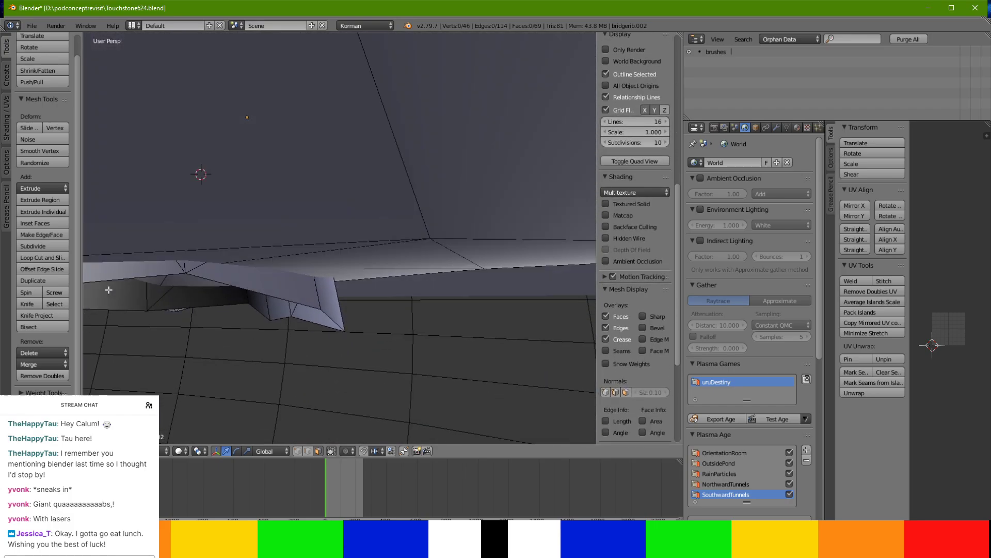
Select the lower corner of the rock rib's new ledge and adjust the position of its edges.
right_click(332, 278)
middle_click_drag(332, 279, 198, 293)
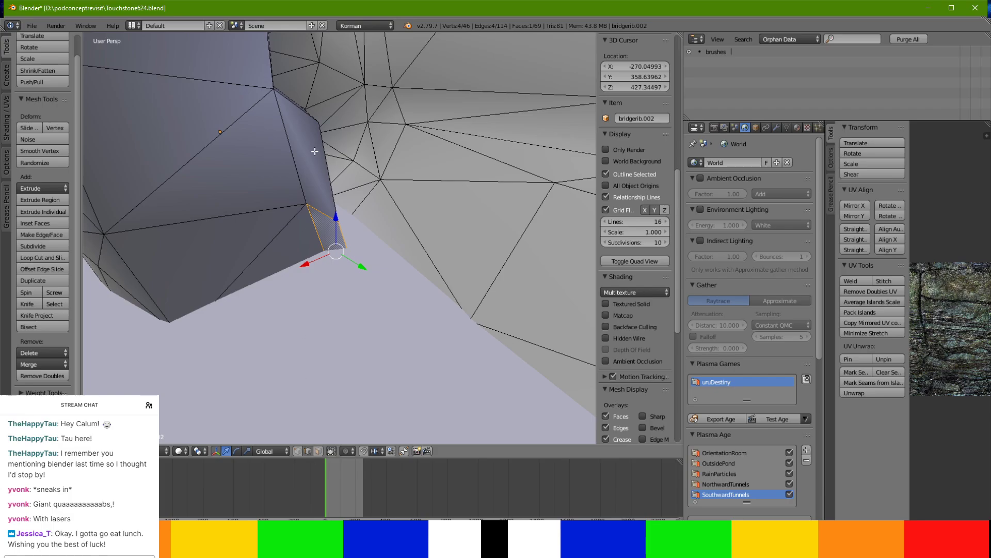
middle_click_drag(311, 228, 283, 273)
left_click_drag(321, 227, 325, 231)
middle_click_drag(324, 232, 325, 233)
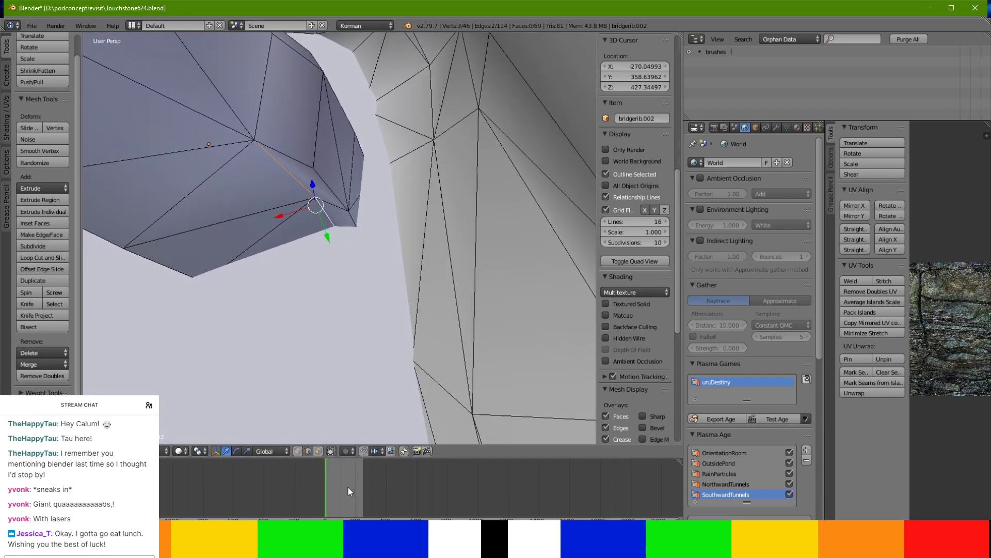
Select the five faces on the lower front corner of the rock rib and extrude them outward to extend the ledge.
left_click(319, 451)
right_click(301, 198)
right_click(312, 188, "shift")
right_click(327, 213, "shift")
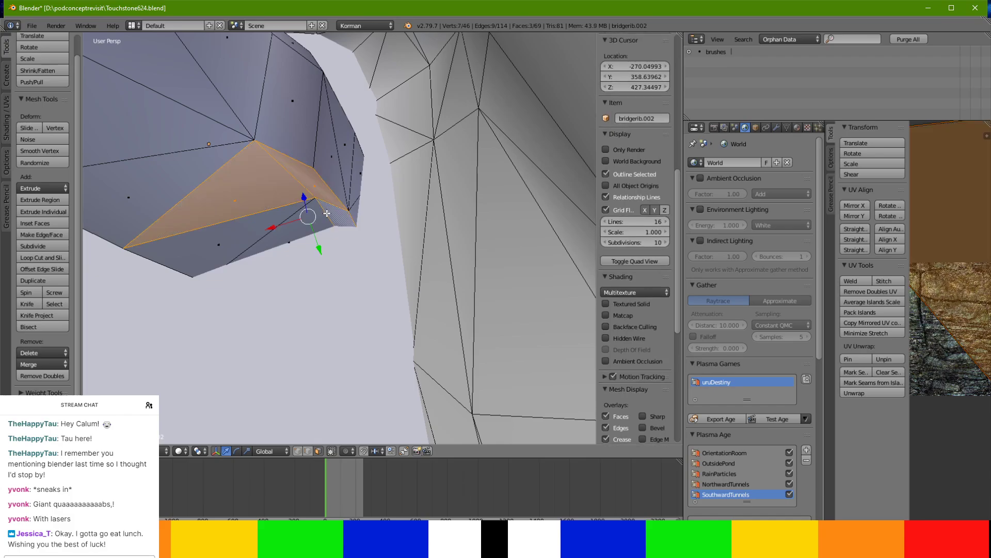
right_click(260, 232, "shift")
middle_click_drag(205, 275, 304, 266)
scroll(327, 235, "down", 2)
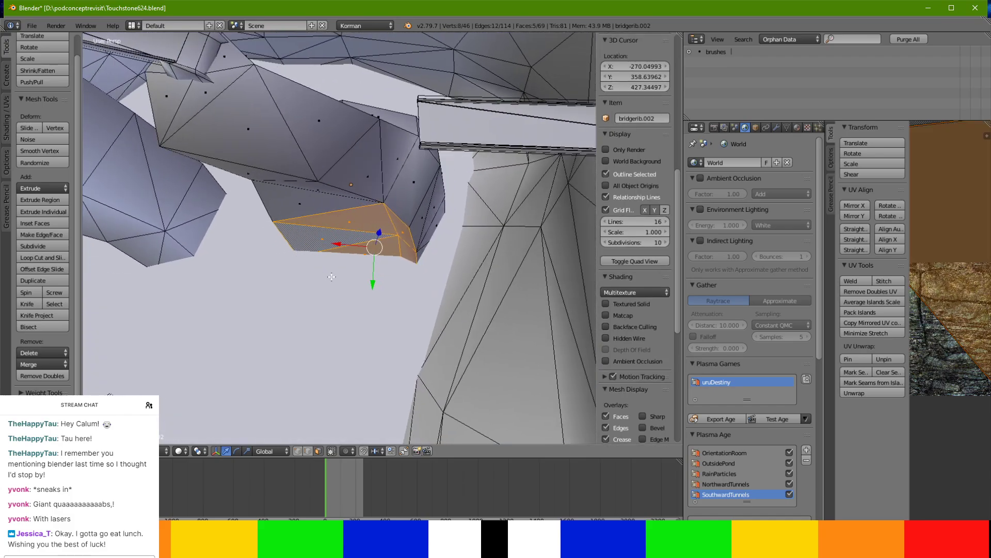
key("e")
left_click(366, 298)
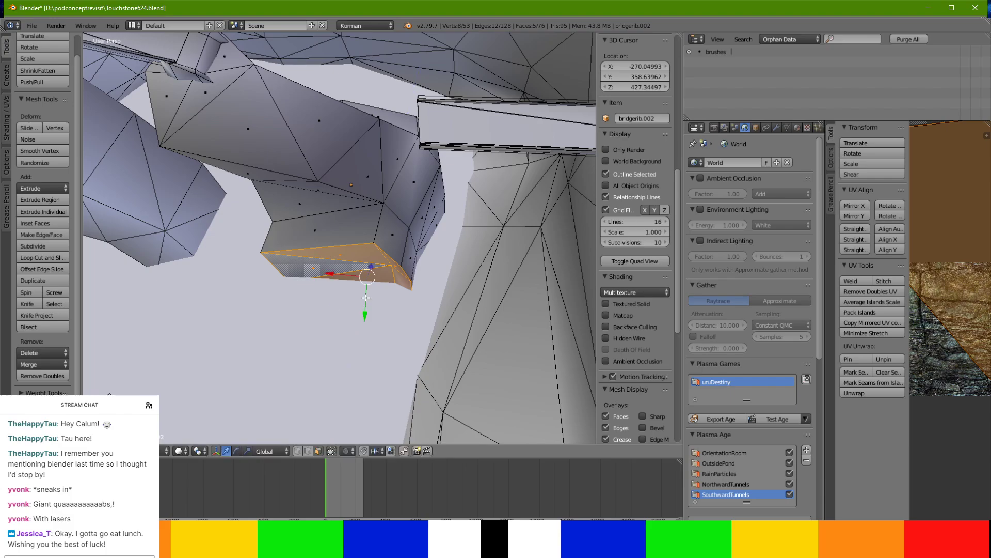
middle_click_drag(366, 297, 346, 386)
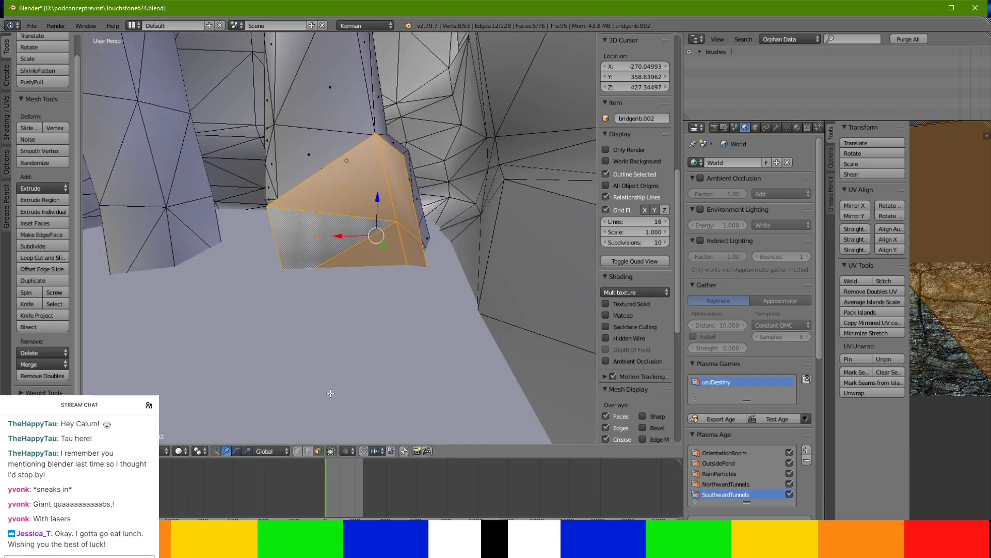
Select the side edges of the new extrusion and shift them to reshape the rib's corner.
right_click(390, 180)
right_click(401, 242, "shift")
middle_click_drag(402, 243, 400, 281)
left_click_drag(400, 282, 398, 287)
middle_click_drag(398, 287, 351, 329)
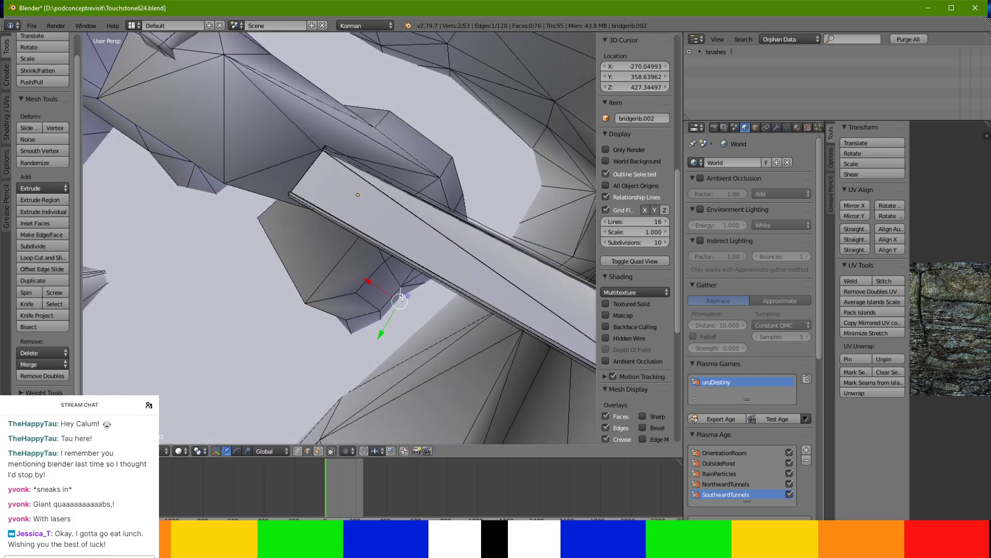
middle_click_drag(402, 259, 444, 245)
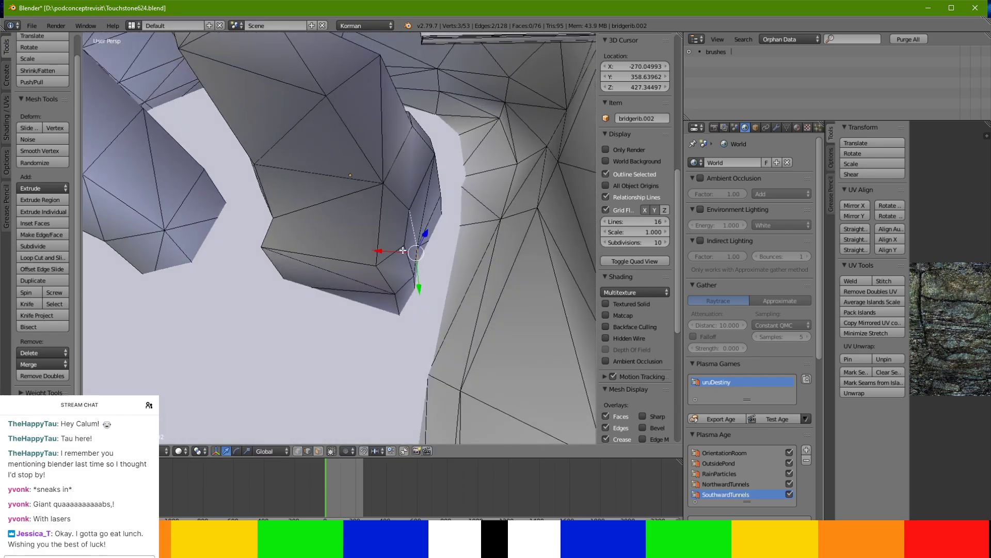
left_click_drag(415, 252, 411, 253)
middle_click_drag(411, 253, 364, 398)
middle_click_drag(351, 362, 429, 198)
Select two upper corner vertices on the side of the new extrusion and adjust their position.
right_click(417, 137)
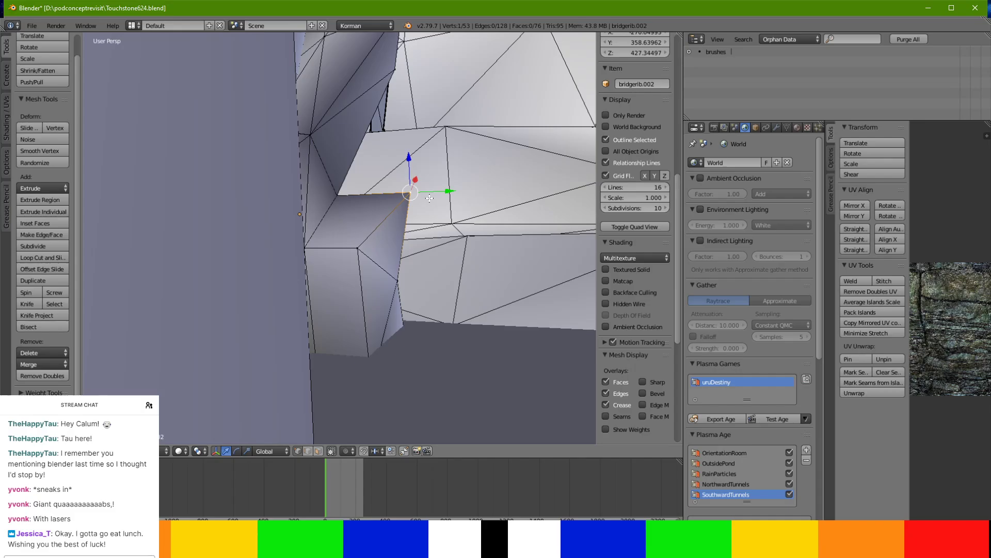
right_click(358, 252, "shift")
middle_click_drag(361, 253, 425, 229)
mouse_move(474, 261)
left_mouse_down()
mouse_move(458, 260)
mouse_move(478, 265)
left_mouse_up()
Select the outer upper corner vertex of the extrusion, lower it along Z and adjust its horizontal position.
right_click(458, 192)
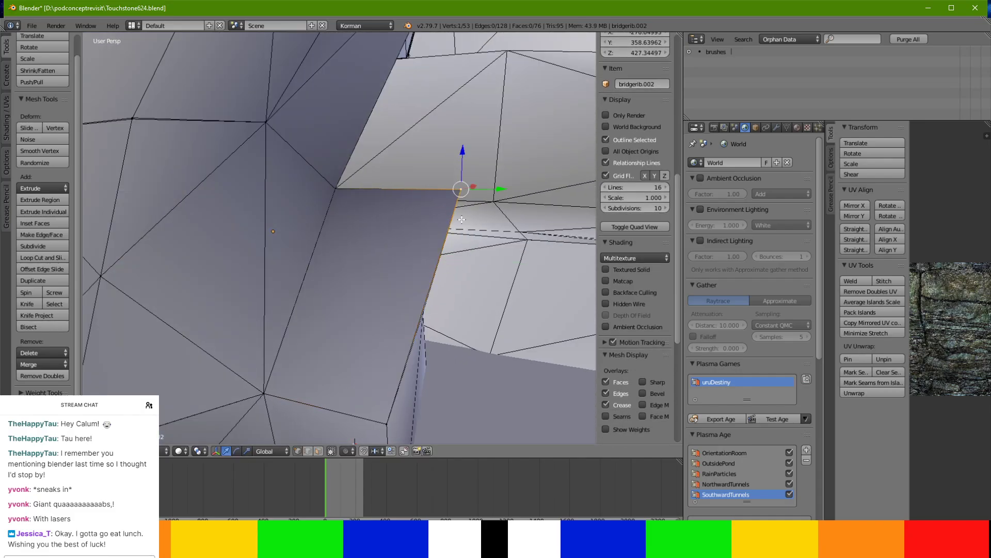
left_click_drag(483, 189, 476, 190)
left_click_drag(417, 187, 394, 231)
middle_click_drag(394, 231, 346, 233)
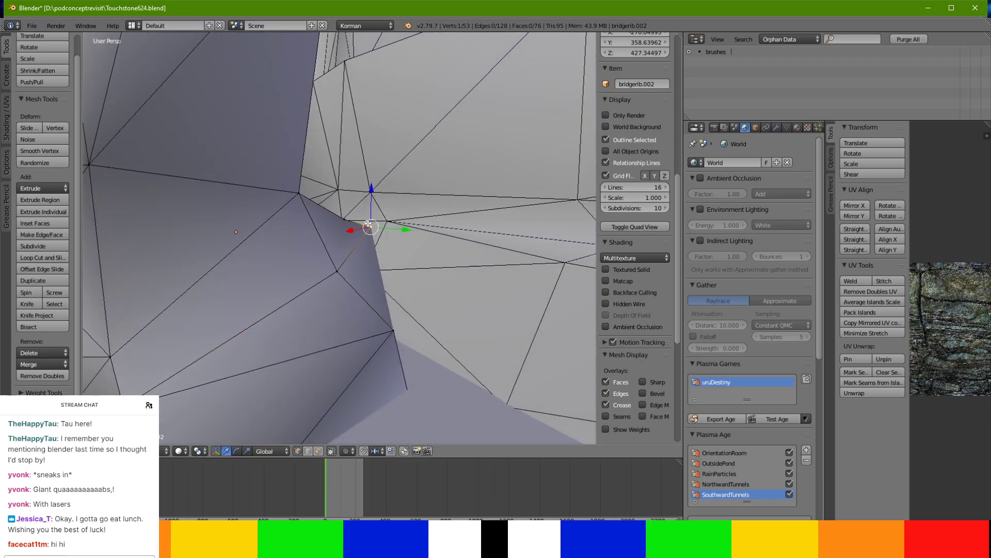
left_click_drag(371, 193, 376, 229)
middle_click_drag(377, 229, 328, 248)
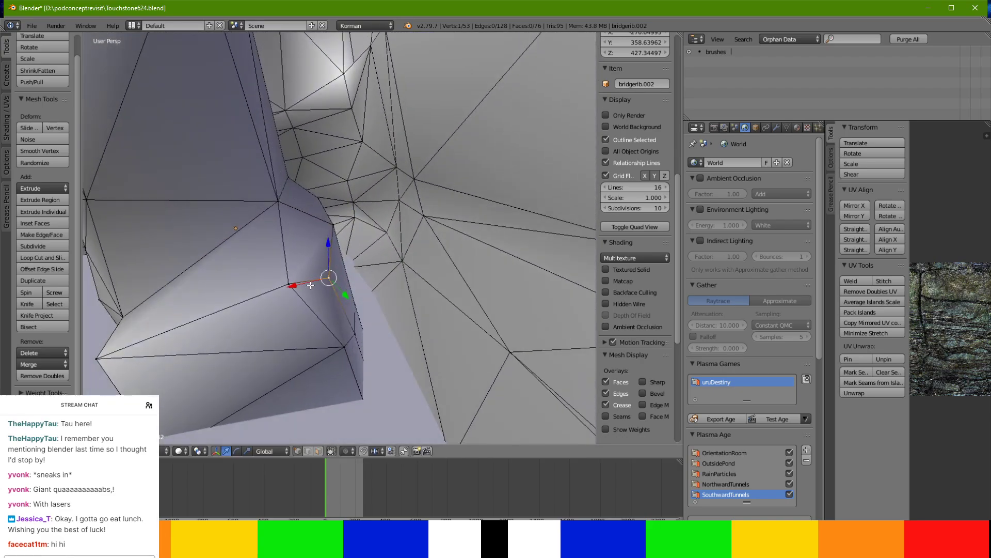
left_click_drag(306, 279, 312, 277)
middle_click_drag(350, 310, 347, 352)
left_click_drag(347, 330, 346, 314)
middle_click_drag(346, 314, 319, 253)
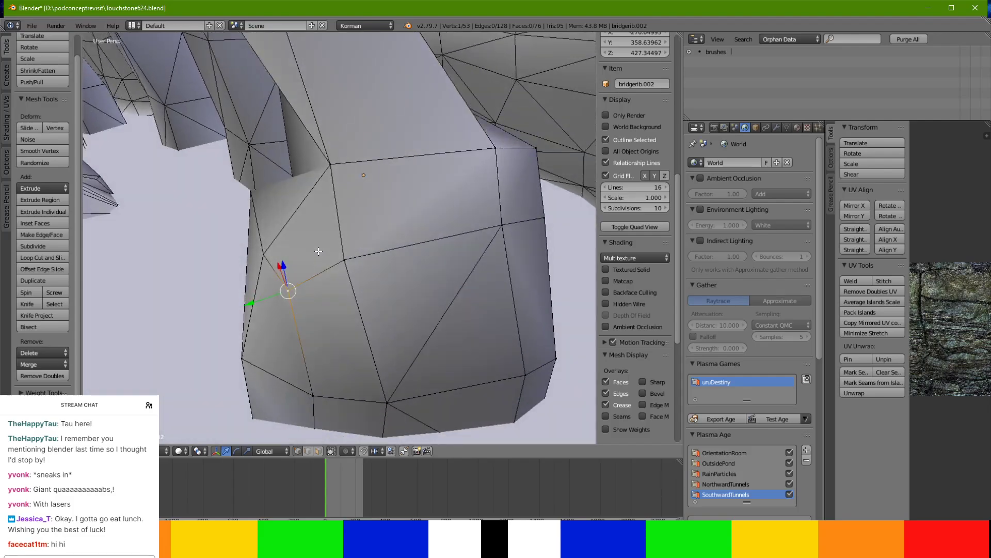
Triangulate all faces of the rock rib and check the resulting shape.
key("a")
key("ctrl+t")
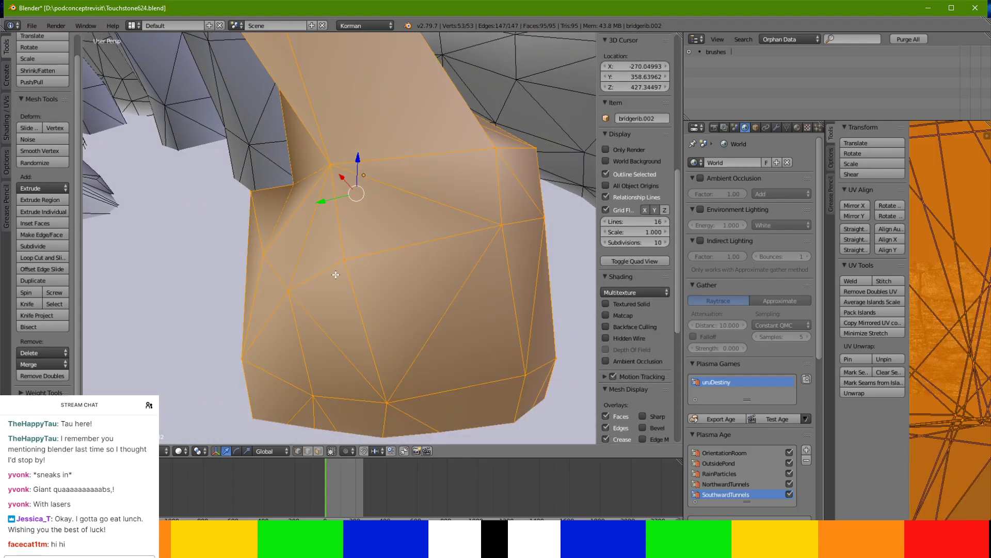
key("Tab")
middle_click_drag(205, 345, 361, 274)
key("Tab")
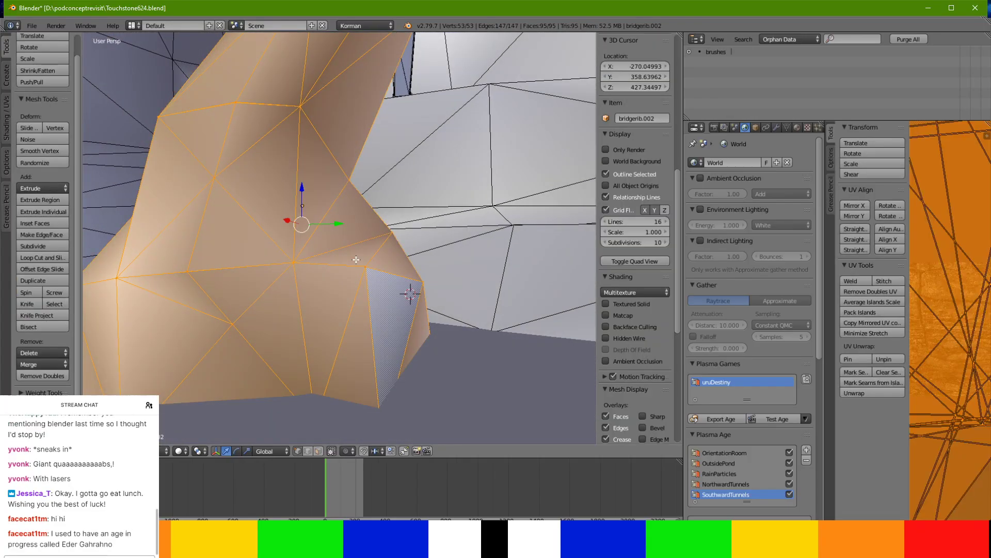
Move the corner vertex of the rib's lower extrusion inward and adjust its height along the Z axis.
right_click(365, 267)
middle_click_drag(366, 267, 365, 400)
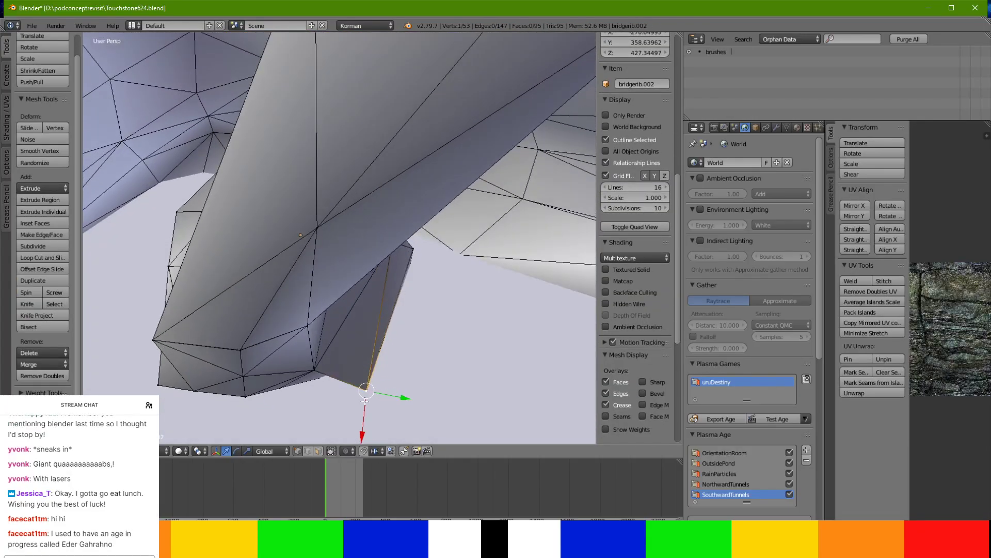
left_click_drag(401, 372, 390, 366)
middle_click_drag(390, 365, 308, 297)
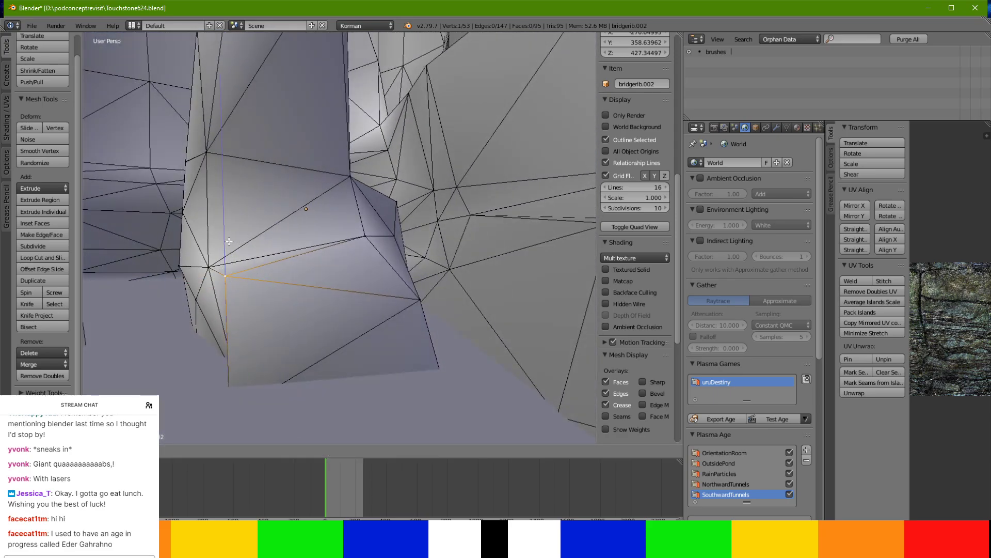
middle_click_drag(229, 242, 345, 422)
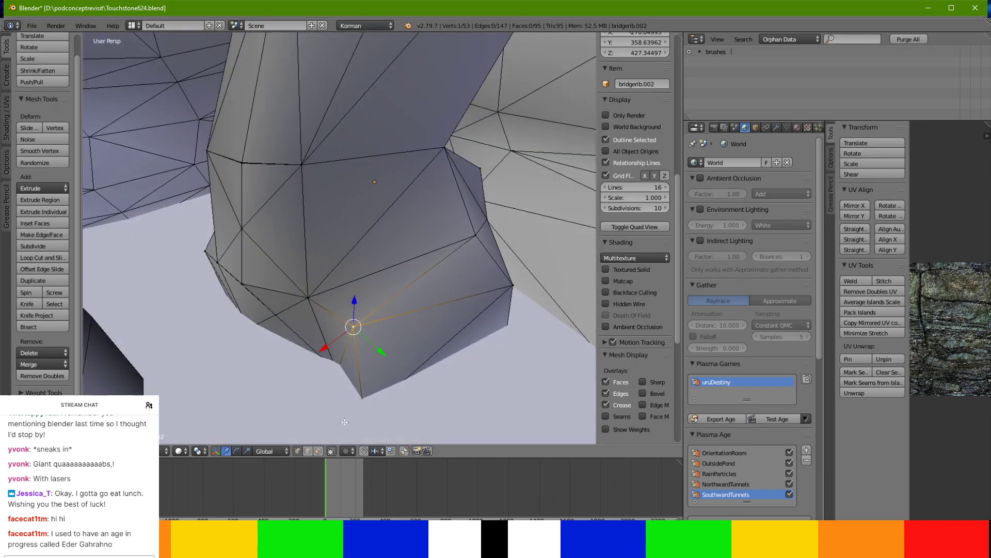
Select the seven narrow faces along the side of the rib's lower end and shift them slightly along X.
left_click(319, 450)
right_click(347, 358)
middle_click_drag(312, 339, 421, 331)
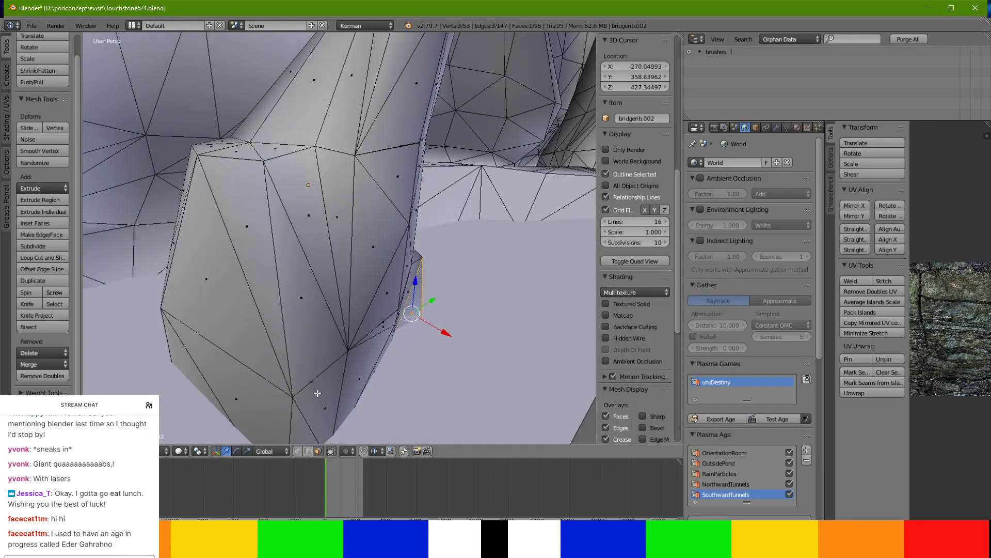
right_click(306, 429, "ctrl")
middle_click_drag(353, 392, 322, 238)
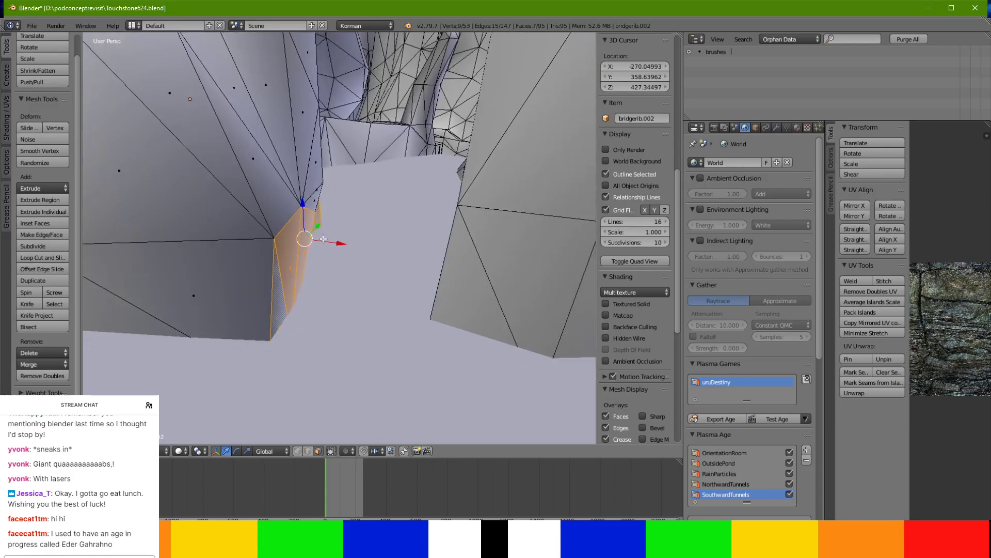
left_click_drag(331, 240, 324, 242)
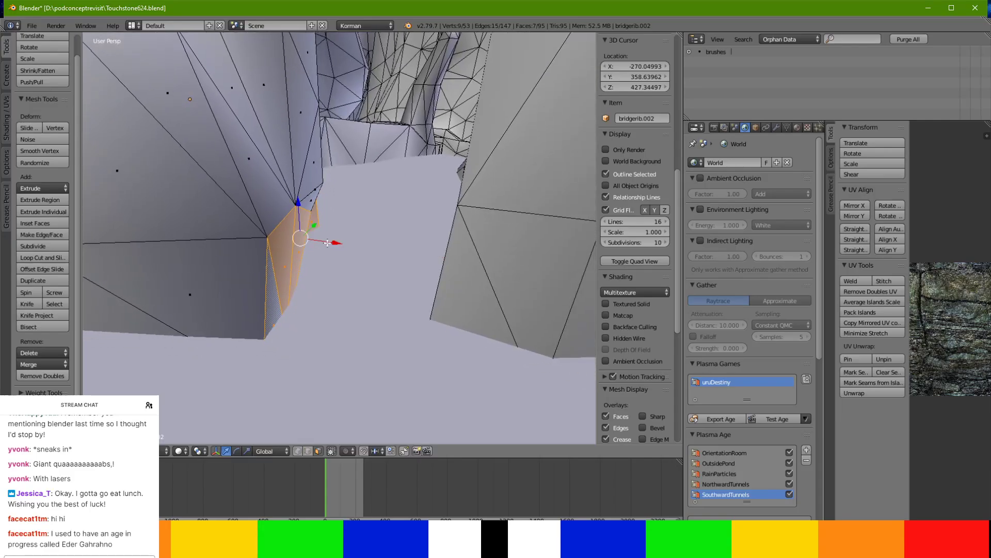
Extrude the seven selected side faces outward, scale the new faces smaller and adjust them along Z.
key("e")
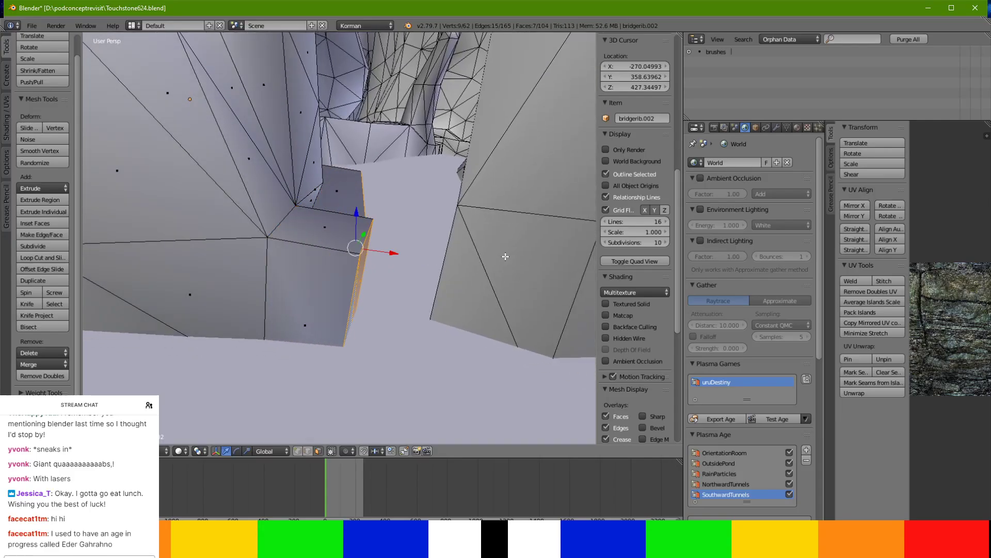
key("s")
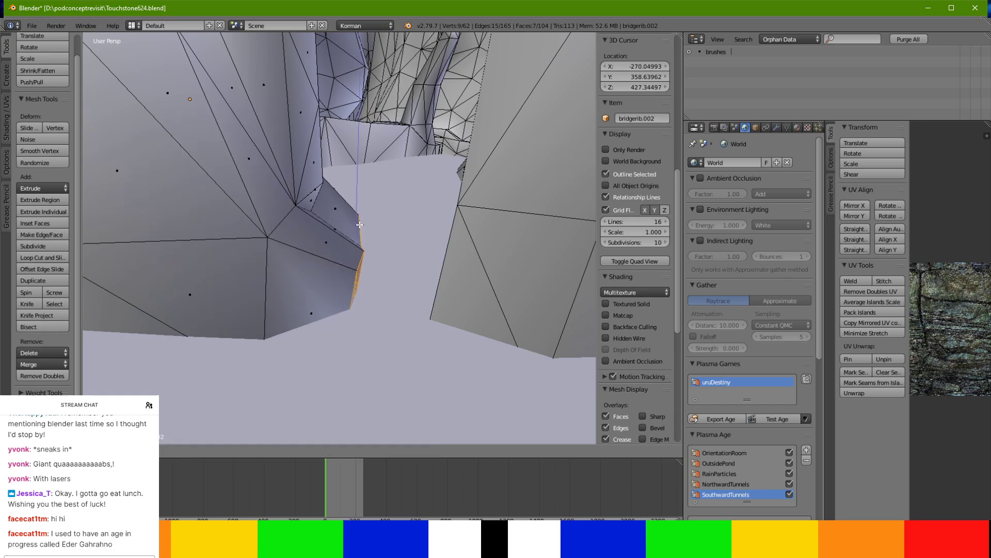
middle_click_drag(363, 236, 384, 159)
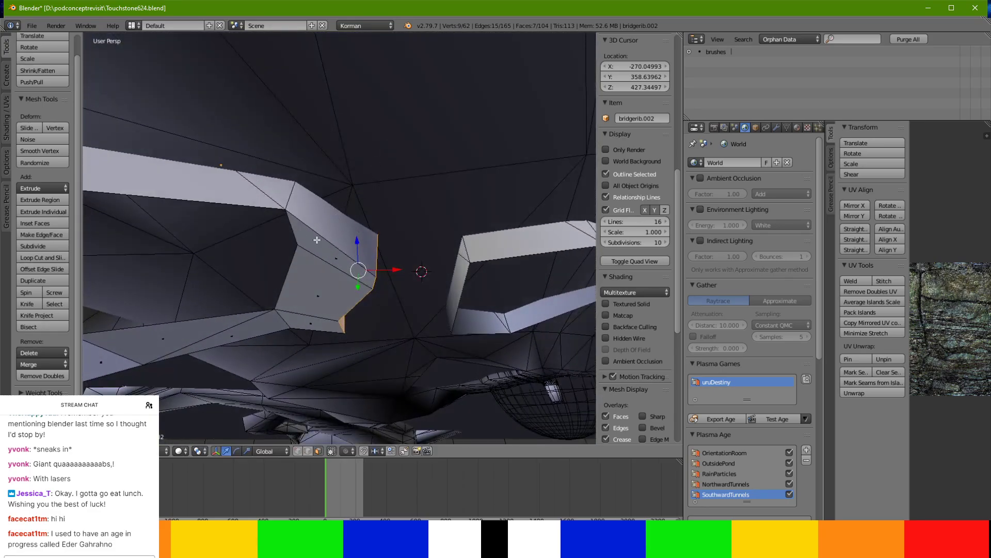
Delete the three unneeded faces on the open underside of the rib's side extrusion.
right_click(321, 254)
right_click(297, 326, "ctrl")
middle_click_drag(172, 347, 294, 268)
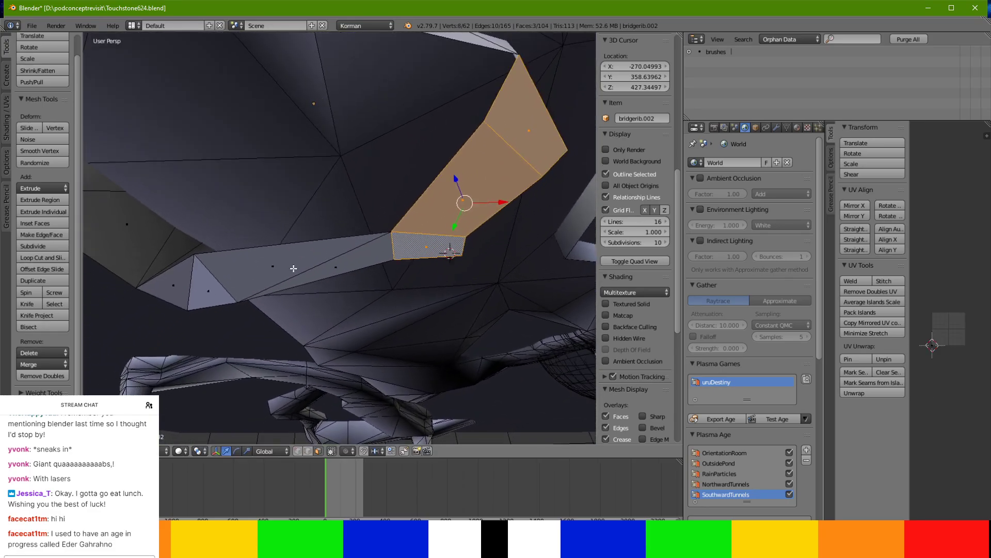
key("x")
left_click(192, 281)
Select the two vertices of the rib's lower rim edge and move them slightly outward along X.
middle_click_drag(275, 224, 593, 248)
scroll(607, 245, "down", 2)
middle_click_drag(358, 316, 372, 362)
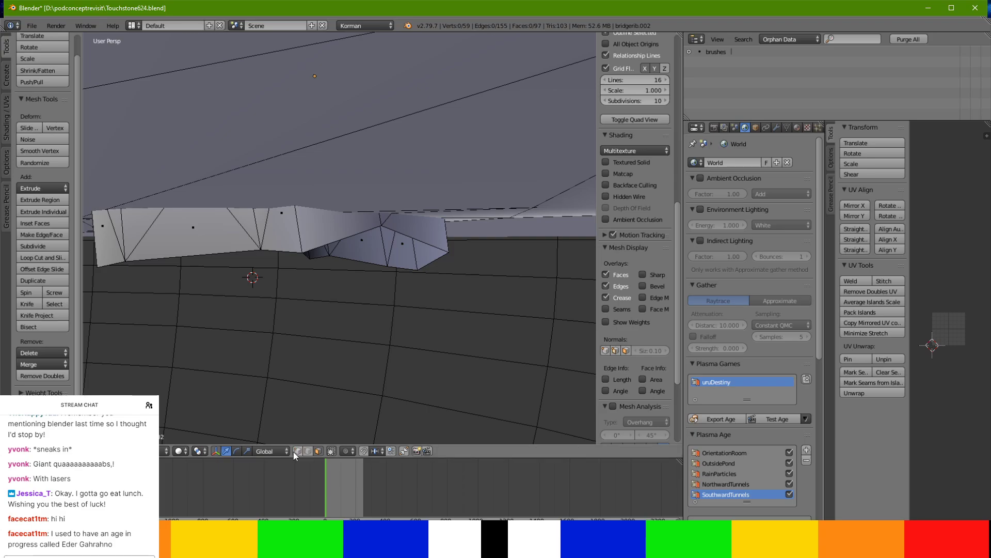
middle_click_drag(241, 284, 219, 245)
left_click(131, 209, "shift")
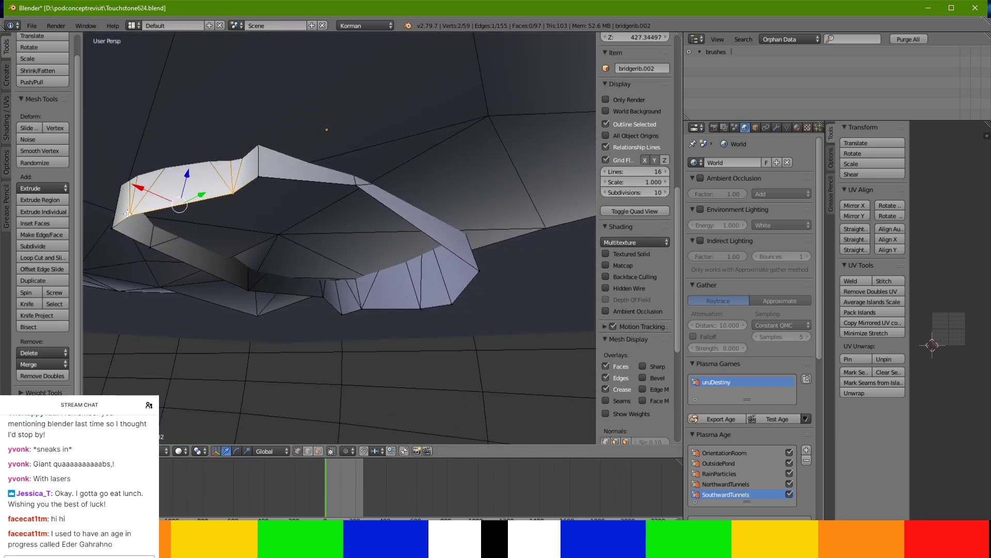
left_click_drag(113, 174, 111, 172)
Finish editing the rock rib mesh and save over Touchstone624.blend.
middle_click_drag(403, 191, 368, 286)
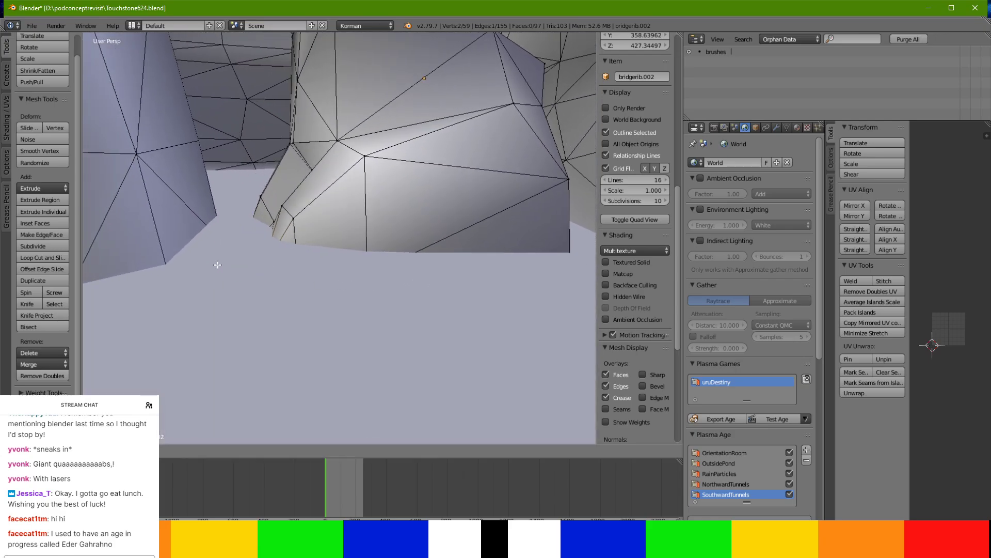
middle_click_drag(234, 267, 258, 302)
middle_click_drag(192, 243, 228, 309)
key("Tab")
key("ctrl+s")
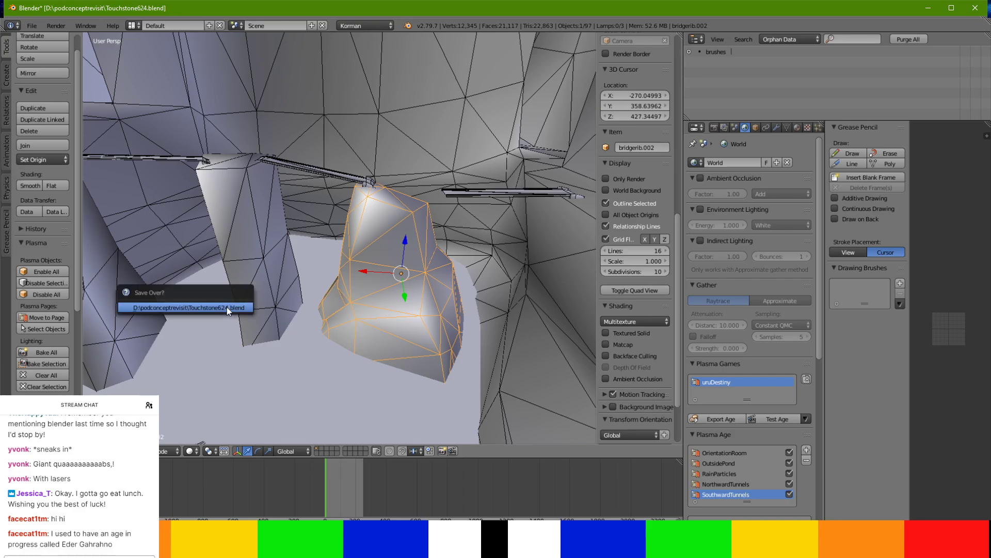
left_click(226, 308)
middle_click_drag(226, 308, 288, 272)
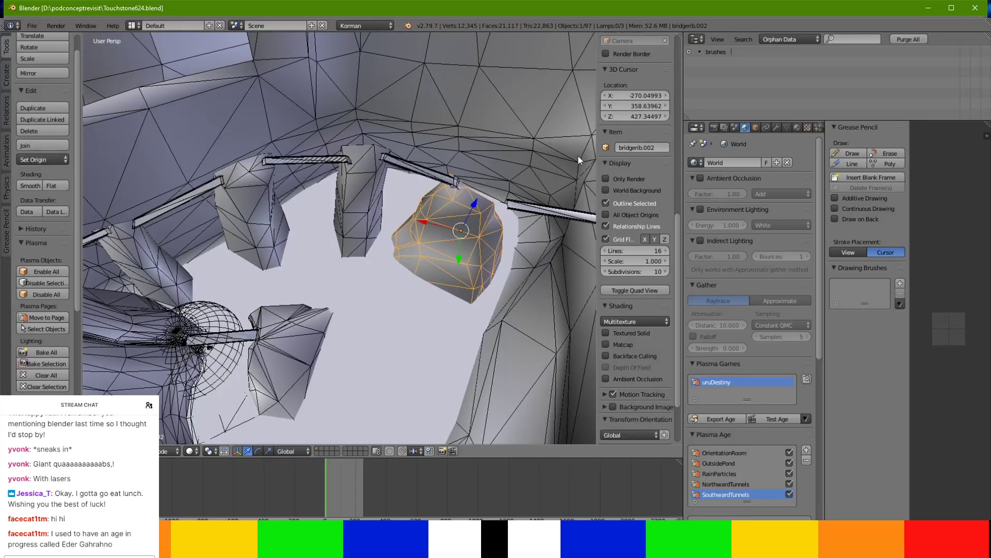
Launch a test of the age, switch to first-person view and head for the cave doorway.
left_click(773, 419)
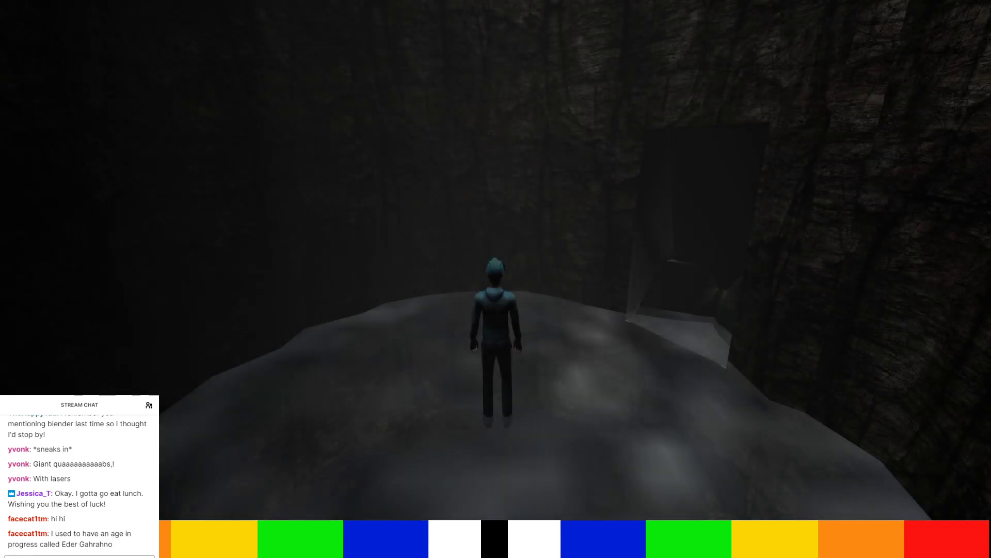
key("F1")
key("Right")
key("Right")
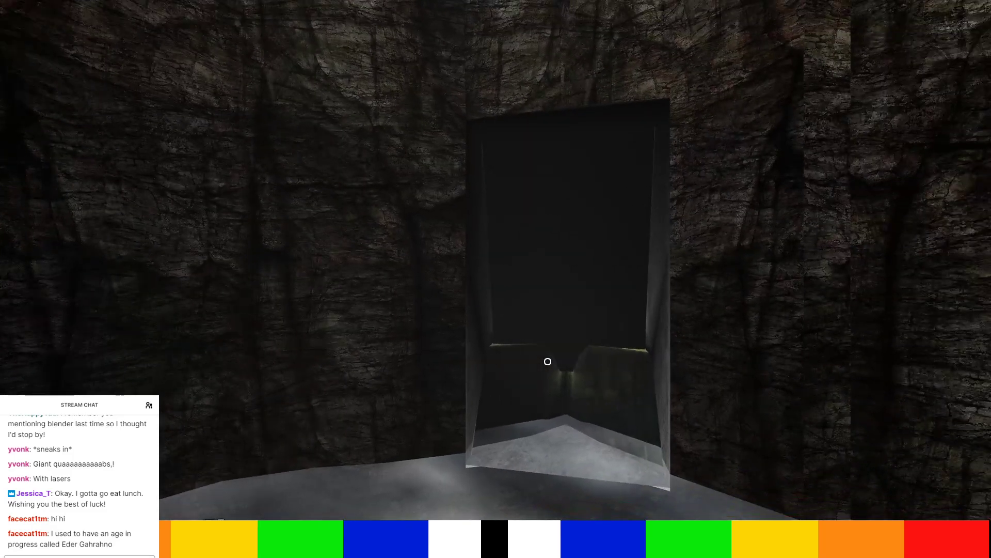
key("Right")
key("space")
Examine the extended rock rib in the game from the bridge end and from below.
key("Left")
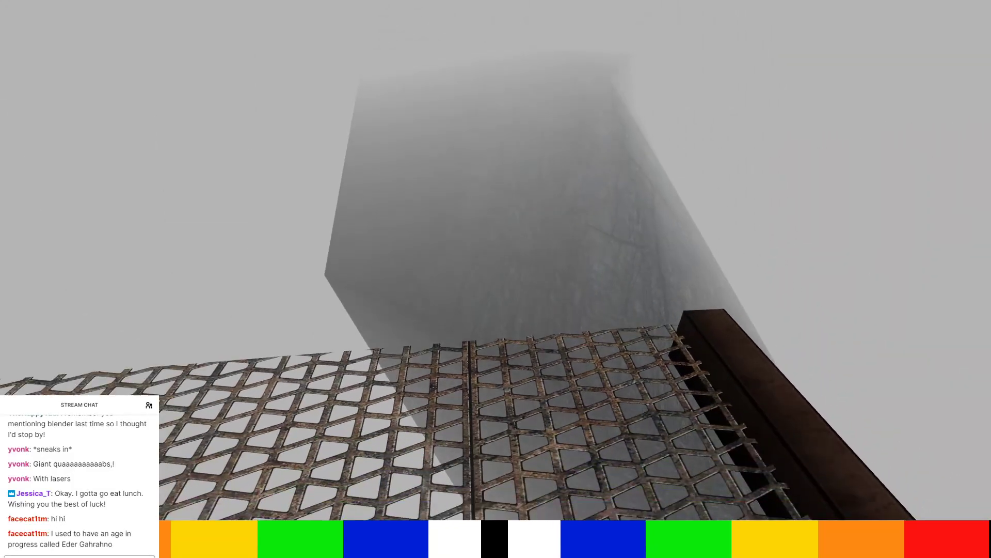
key("w")
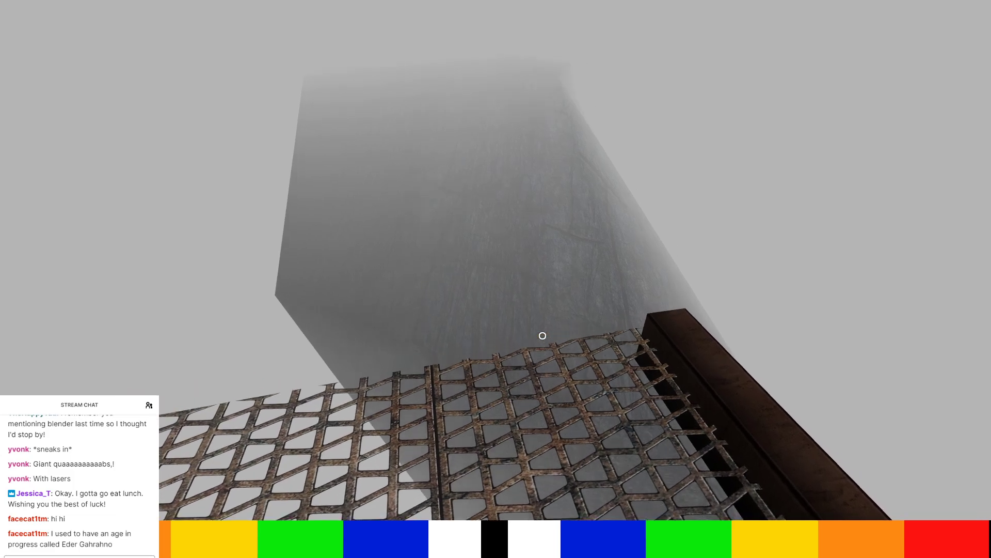
key("w")
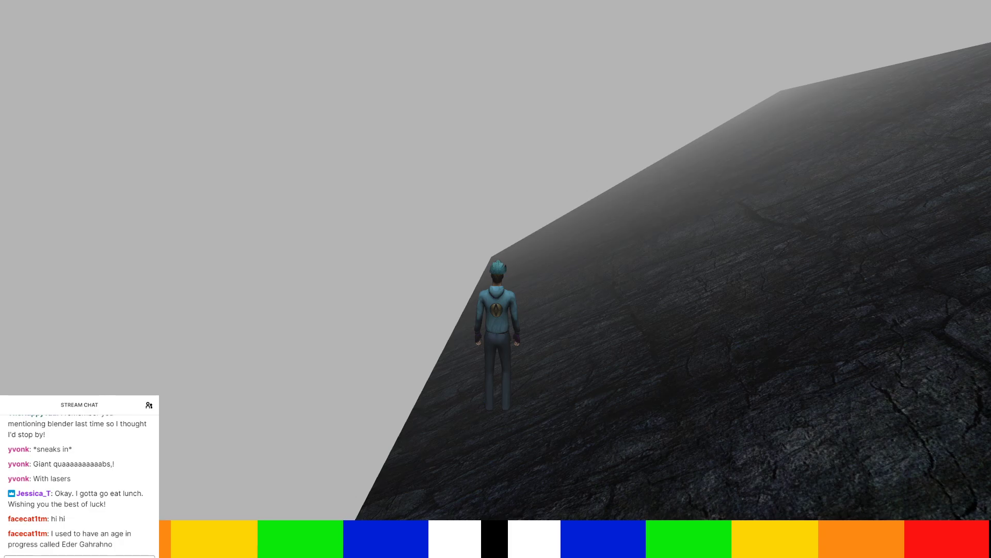
key("Right")
key("F1")
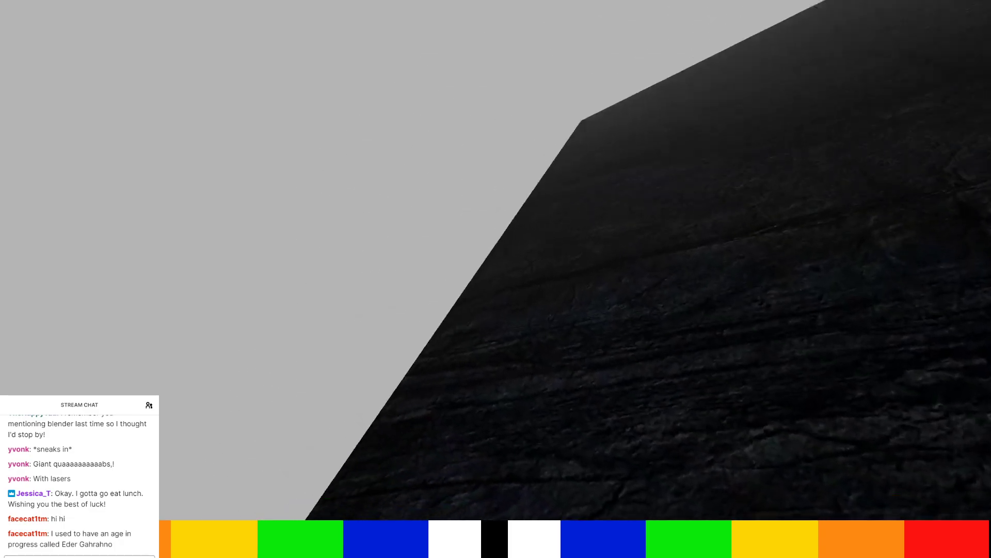
right_click_drag(455, 287, 393, 408)
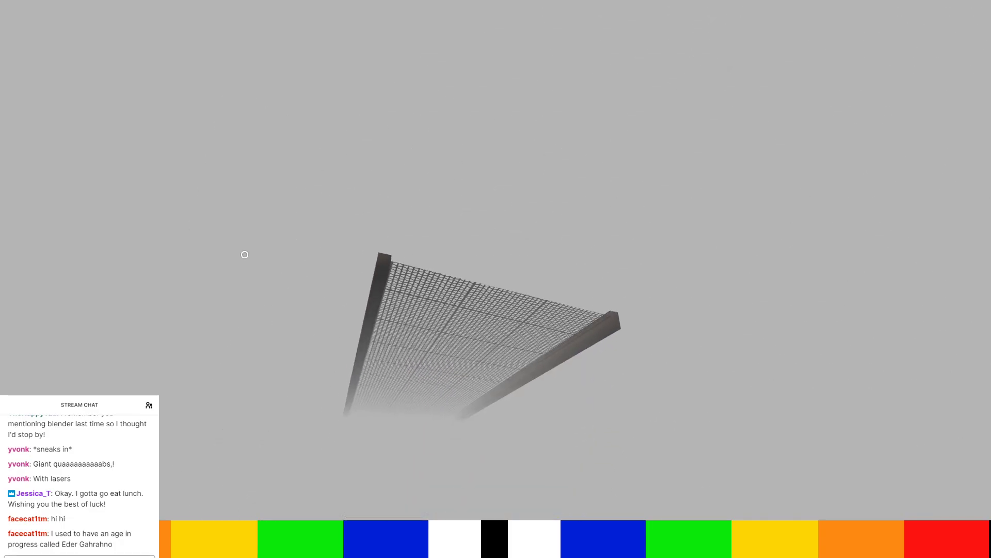
Quit the game test and return to Blender.
key("Escape")
left_click(595, 218)
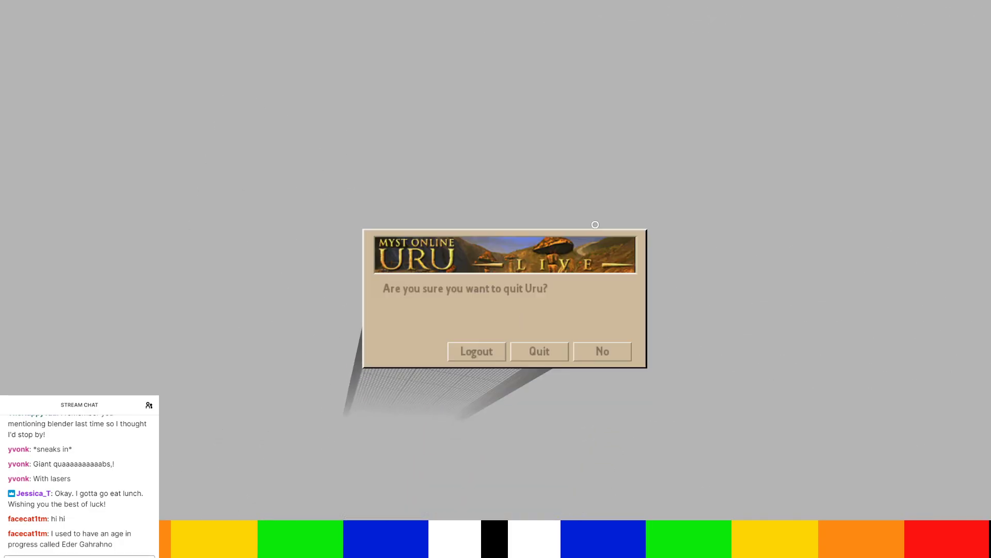
left_click(540, 351)
Open the bridge's floor grate mesh BRIDGEFLOORGRATE.005 for editing and isolate it in local view.
middle_click_drag(256, 270, 244, 306)
scroll(274, 315, "up", 2)
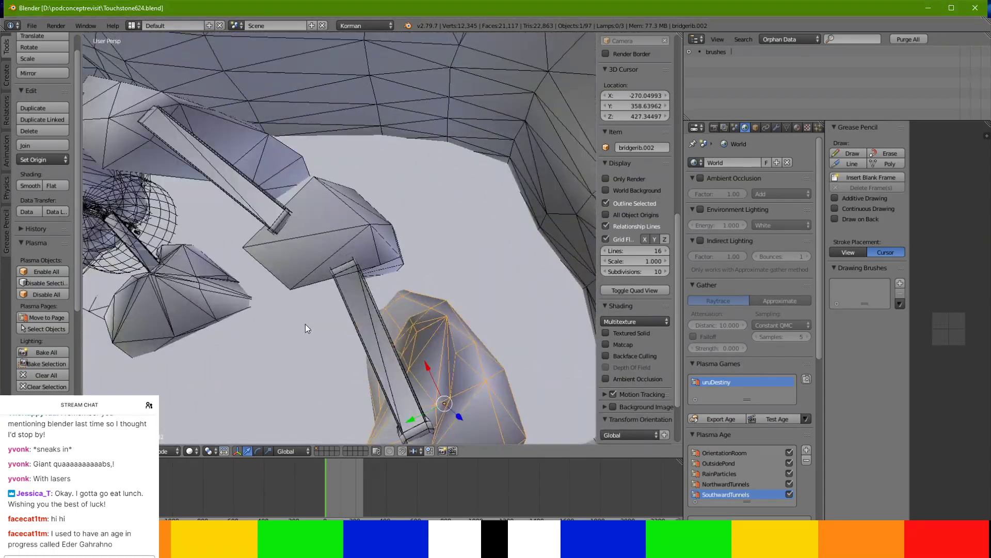
middle_click_drag(305, 324, 273, 208, "shift")
scroll(377, 270, "up", 2)
right_click(463, 315)
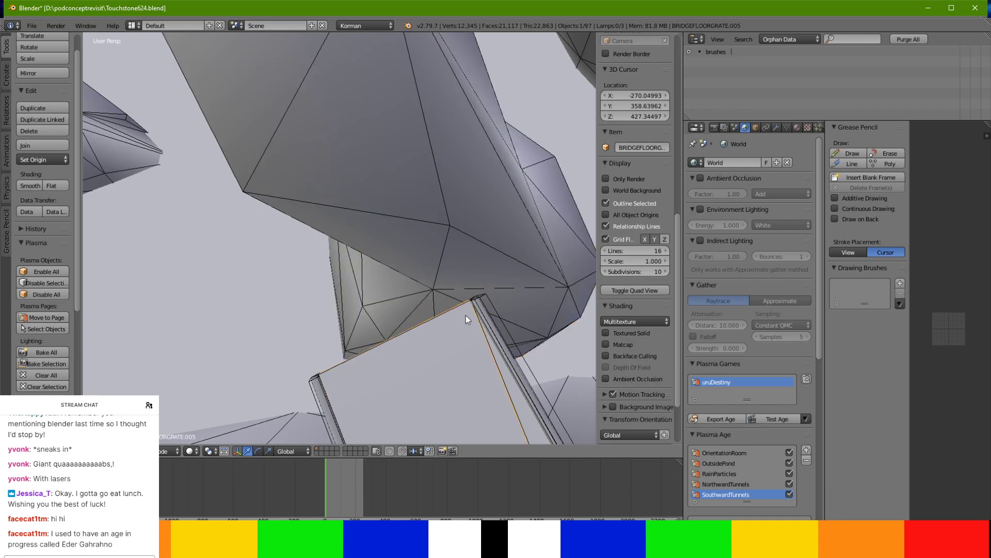
key("Tab")
key("KP_Divide")
middle_click_drag(453, 301, 104, 131)
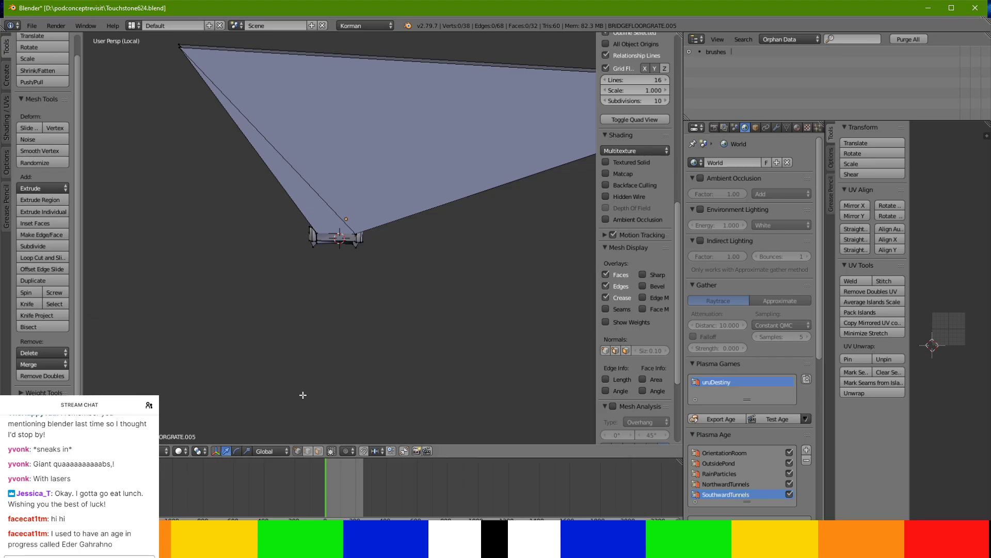
key("a")
key("a")
key("a")
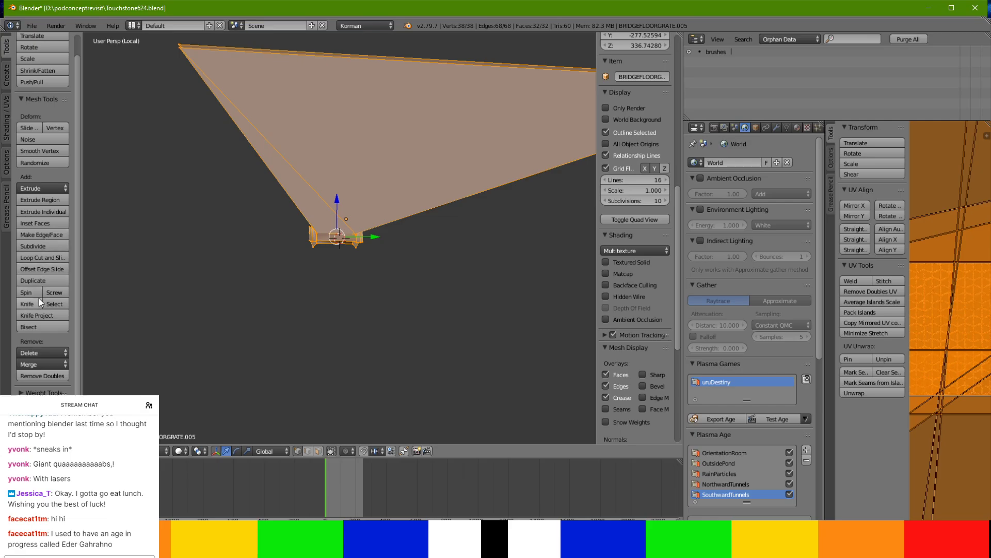
left_click(40, 303)
left_click(339, 55)
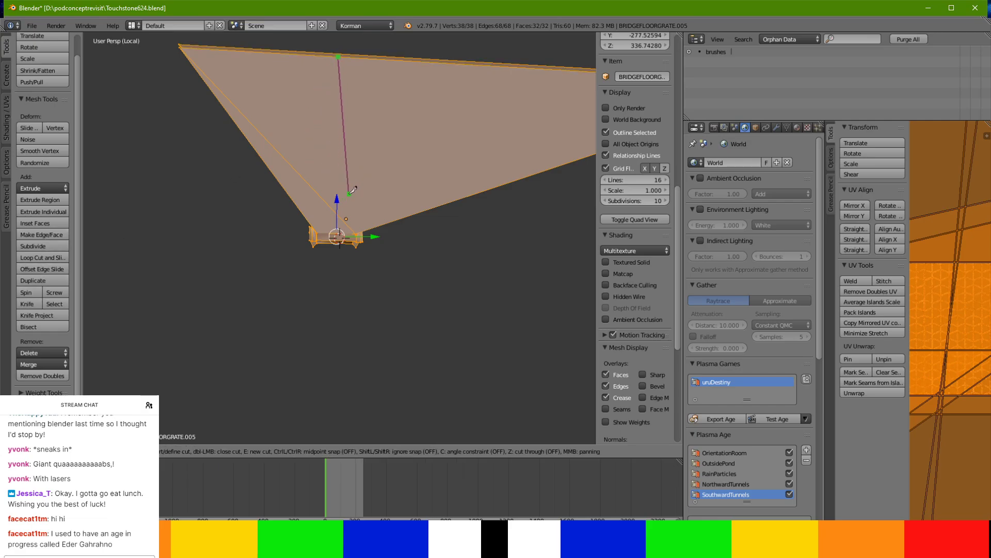
key("Escape")
right_click(328, 224)
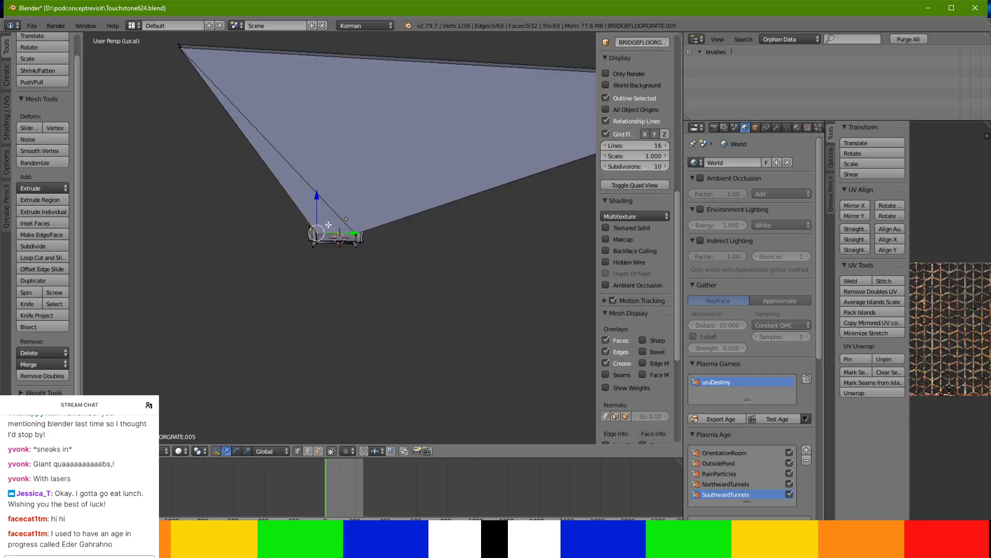
Switch to face selection and select the two large triangular faces on the underside of the grate floor.
left_click(319, 451)
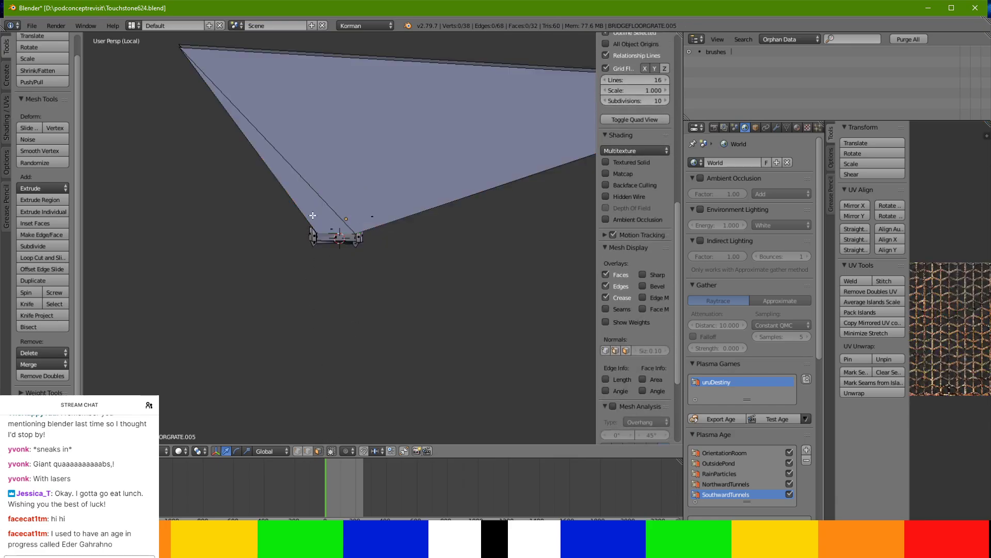
right_click(313, 217)
right_click(356, 177, "shift")
middle_click_drag(357, 178, 358, 194)
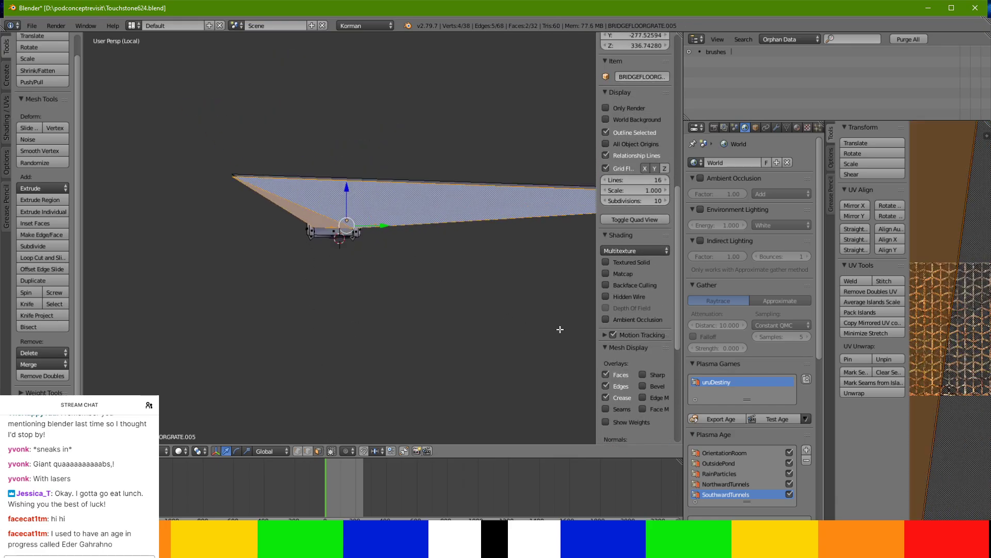
Enable Backface Culling in the viewport shading options.
scroll(635, 319, "down", 5)
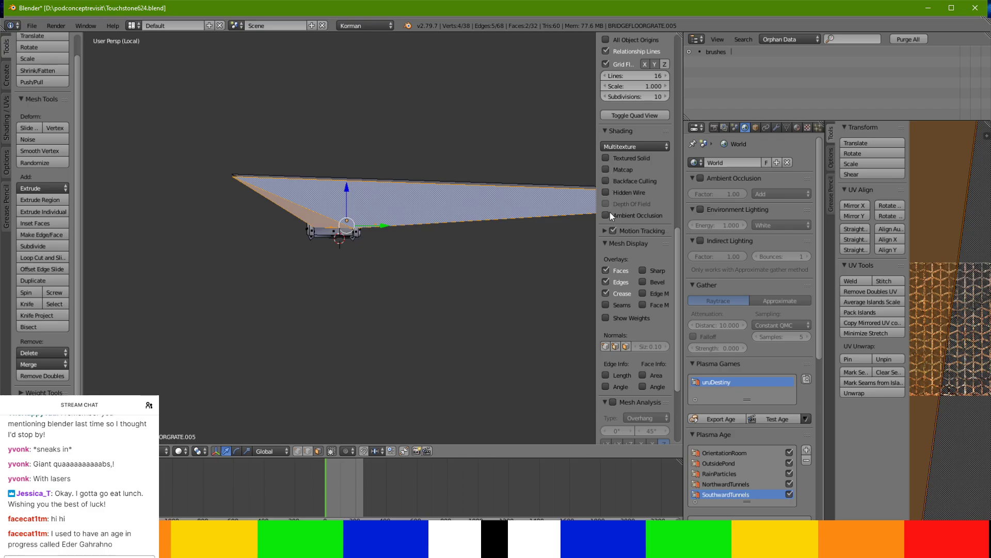
scroll(609, 354, "down", 1)
scroll(613, 330, "up", 3)
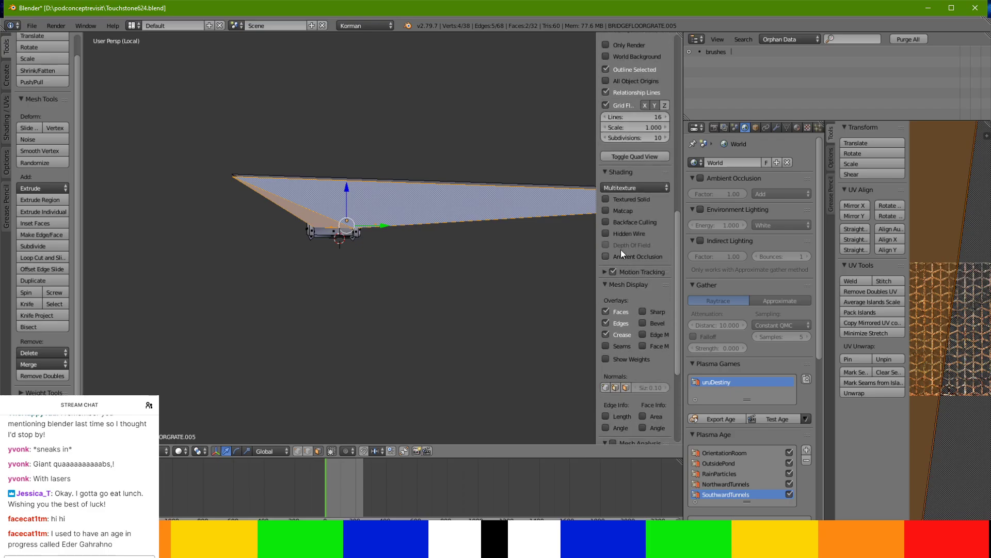
scroll(614, 289, "down", 6)
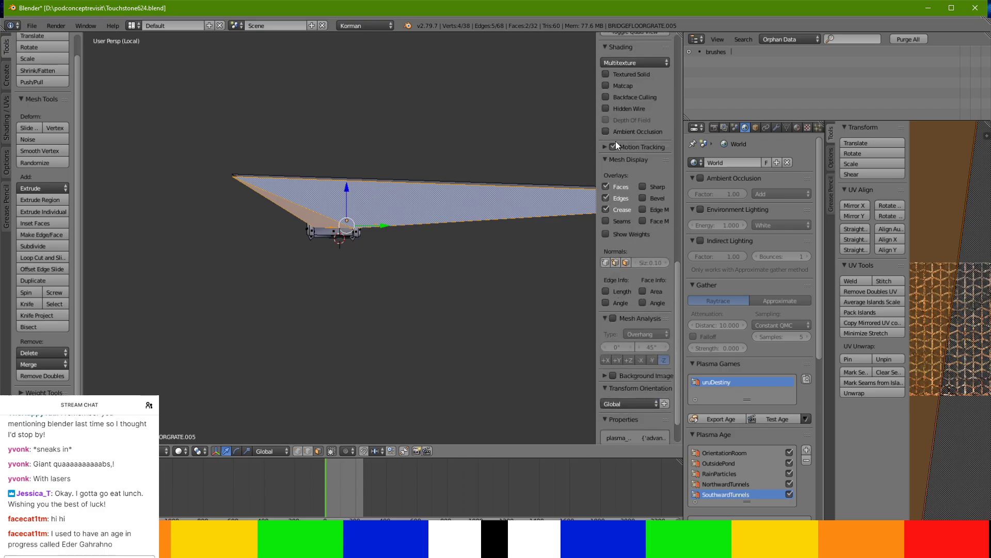
scroll(638, 320, "down", 2)
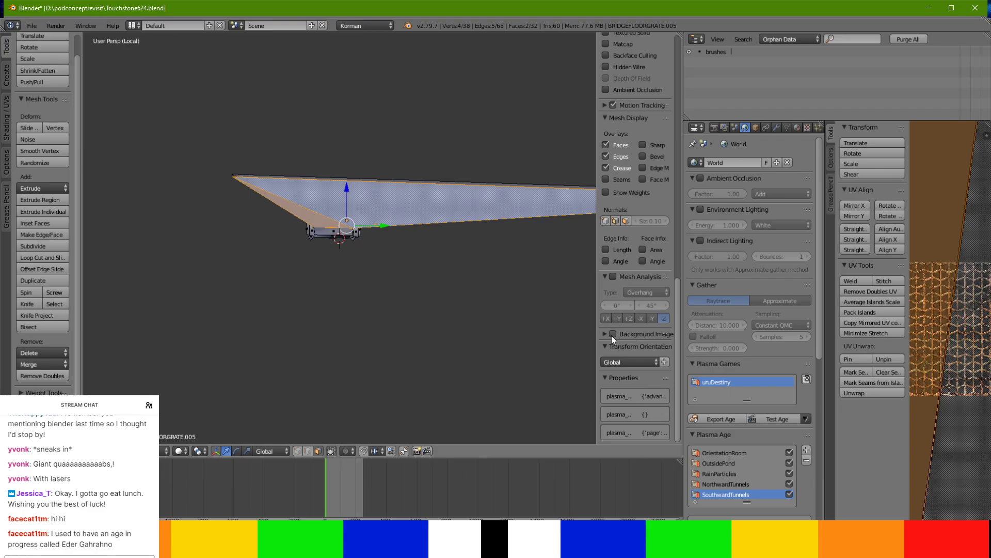
scroll(603, 336, "up", 20)
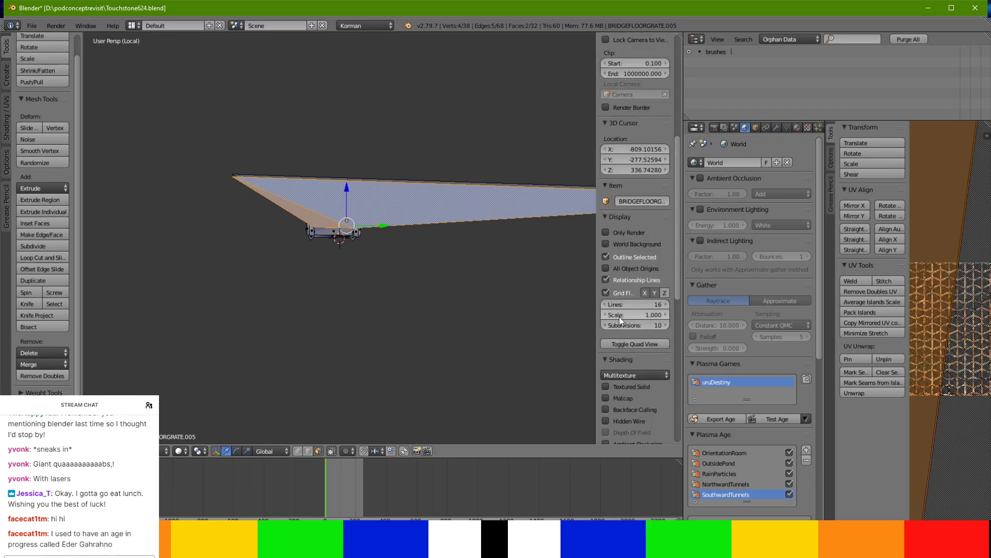
scroll(622, 316, "down", 2)
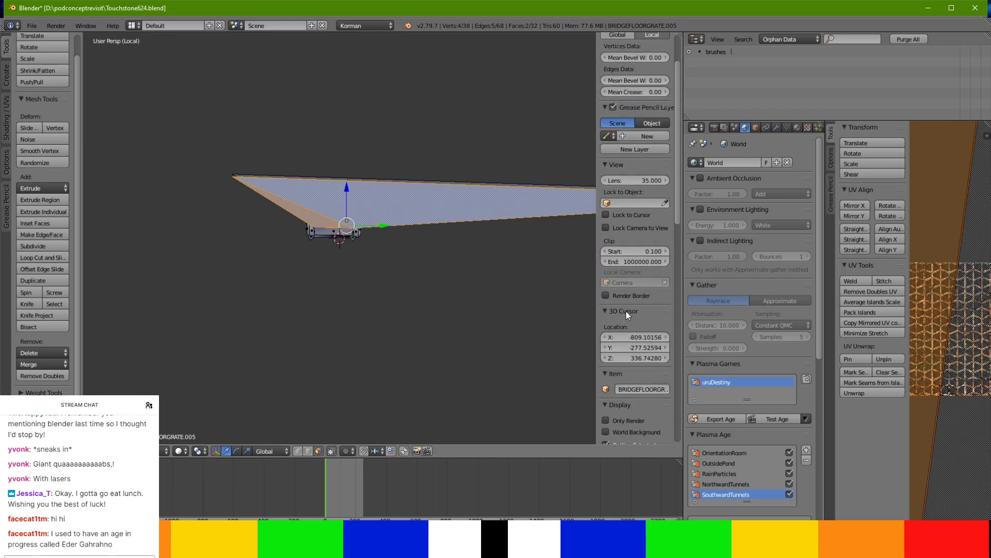
scroll(626, 311, "down", 3)
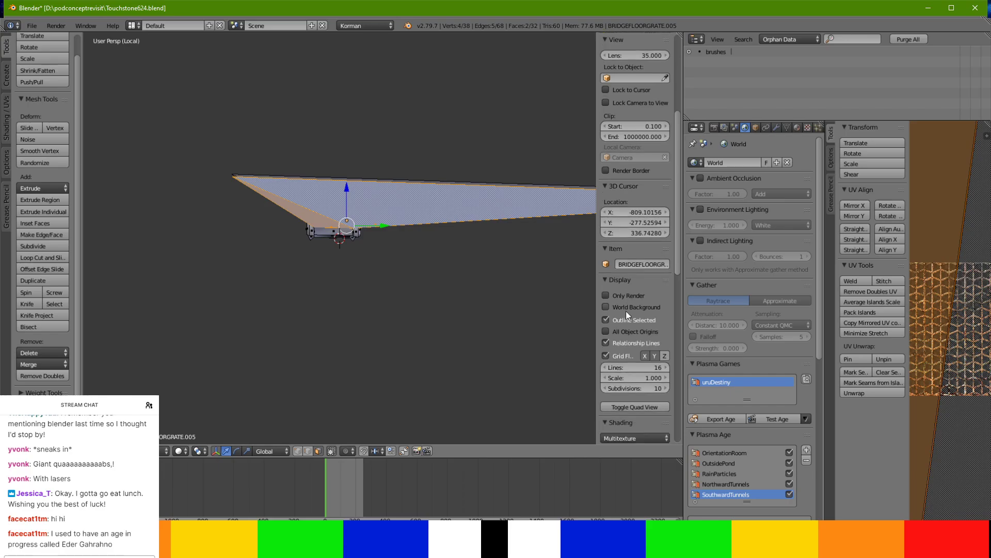
scroll(625, 311, "down", 8)
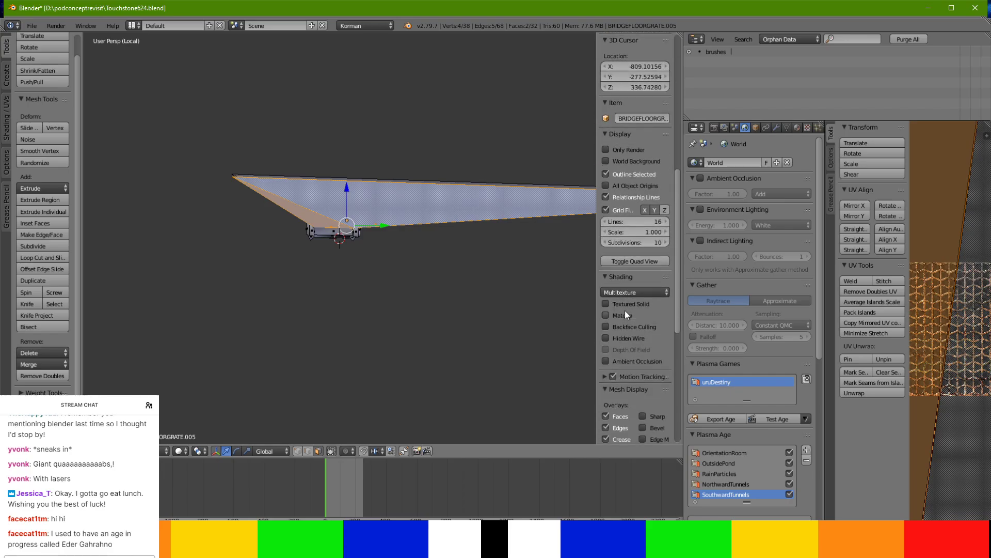
left_click(606, 306)
Delete the two selected underside faces of the grate floor.
middle_click_drag(391, 307, 392, 296)
key("x")
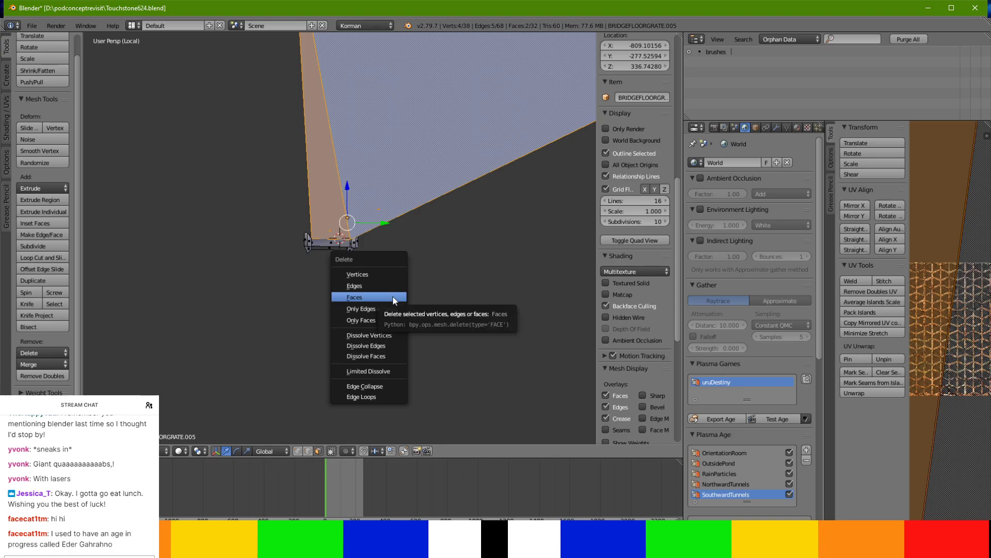
left_click(392, 297)
middle_click_drag(392, 295, 385, 319)
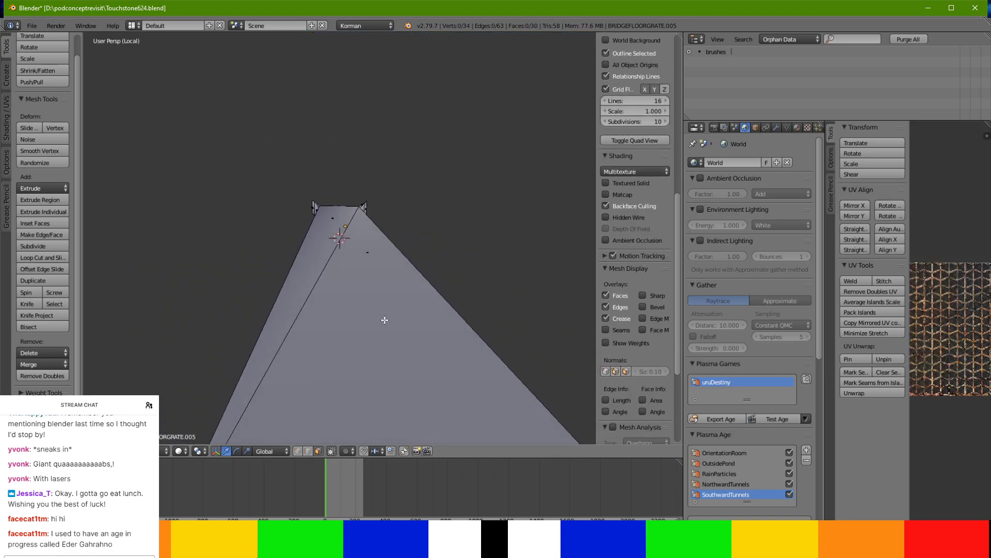
Select the two upper faces of the grate floor and preview them with Material viewport shading.
right_click(372, 297)
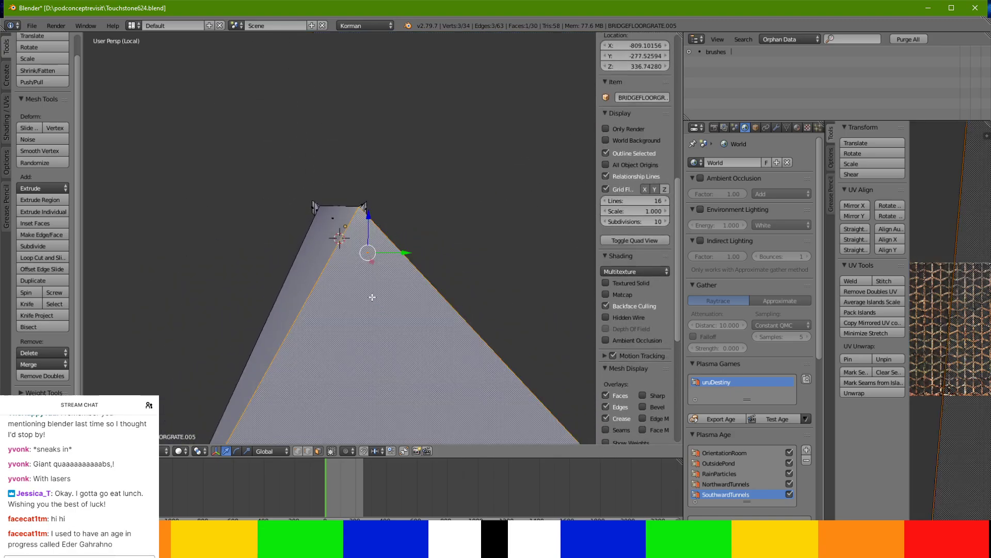
right_click(330, 250, "shift")
left_click(181, 450)
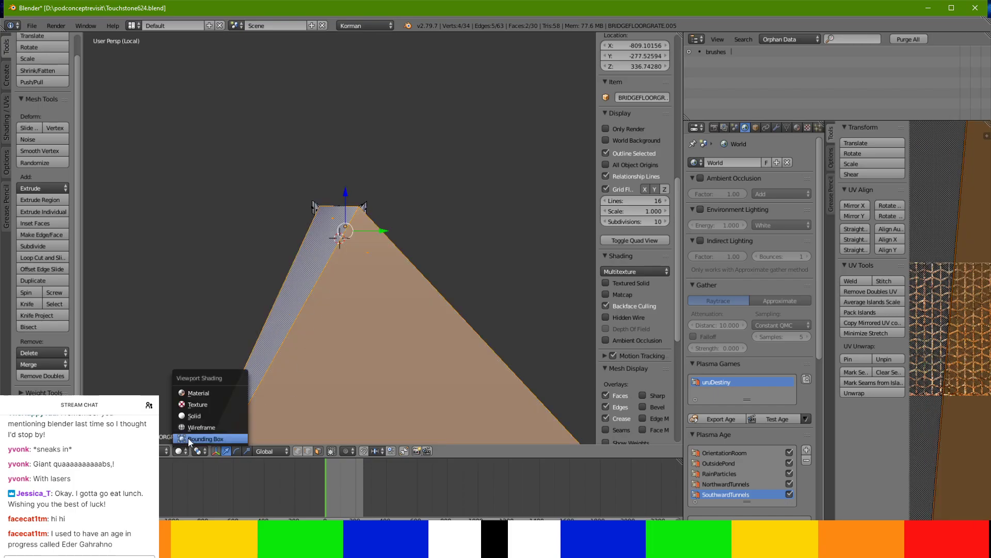
left_click(200, 392)
mouse_move(268, 286)
middle_mouse_down()
mouse_move(273, 350)
mouse_move(439, 411)
mouse_move(504, 403)
mouse_move(523, 387)
middle_mouse_up()
middle_click_drag(460, 242, 467, 438, "shift")
scroll(465, 419, "up", 1)
scroll(429, 281, "up", 4)
Leave local view and knife a diagonal cut across the floor near the end facing the rock rib.
key("KP_Divide")
mouse_move(423, 279)
middle_mouse_down()
mouse_move(405, 281)
mouse_move(418, 263)
mouse_move(405, 288)
mouse_move(416, 283)
mouse_move(400, 267)
middle_mouse_up()
scroll(419, 262, "down", 5)
middle_click_drag(359, 307, 359, 300, "shift")
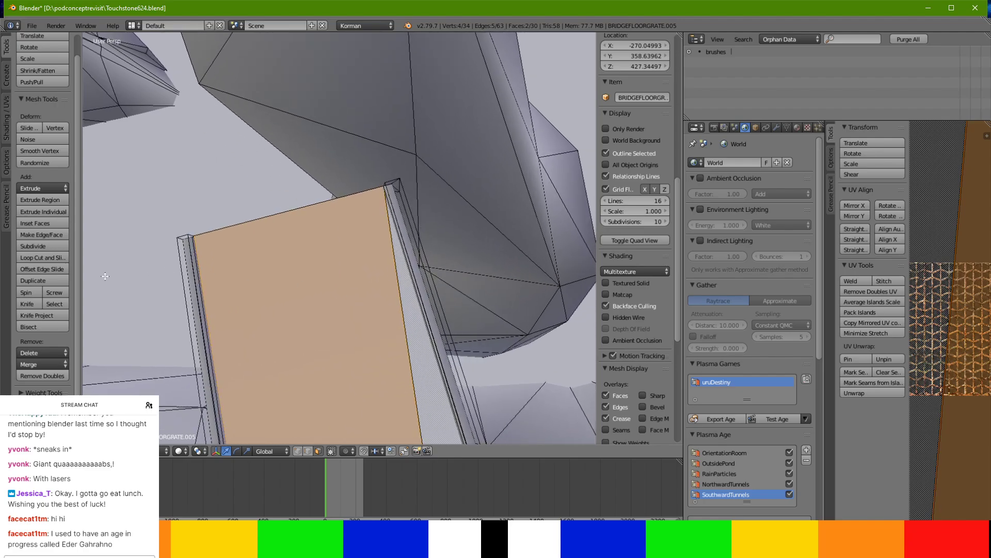
left_click(27, 304)
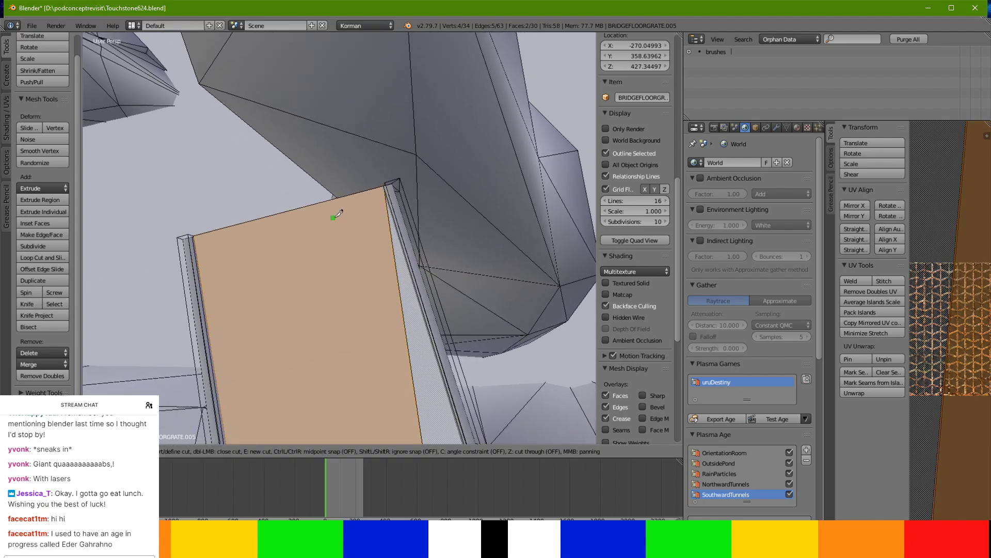
scroll(334, 231, "down", 7)
left_click(315, 296)
key("Return")
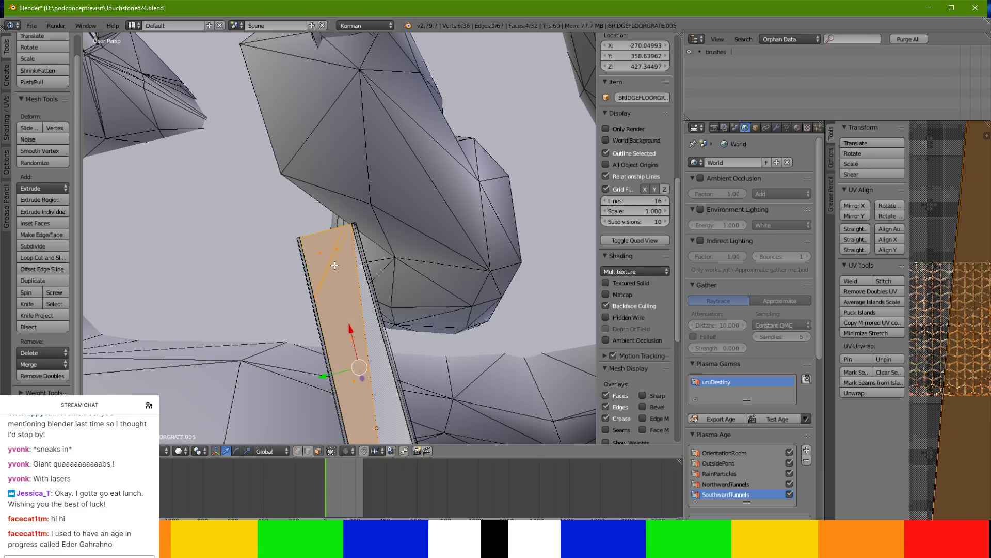
Knife a zigzag cut across the floor just past the first cut and triangulate the selected faces.
middle_click_drag(331, 279, 334, 218, "shift")
left_click(41, 305)
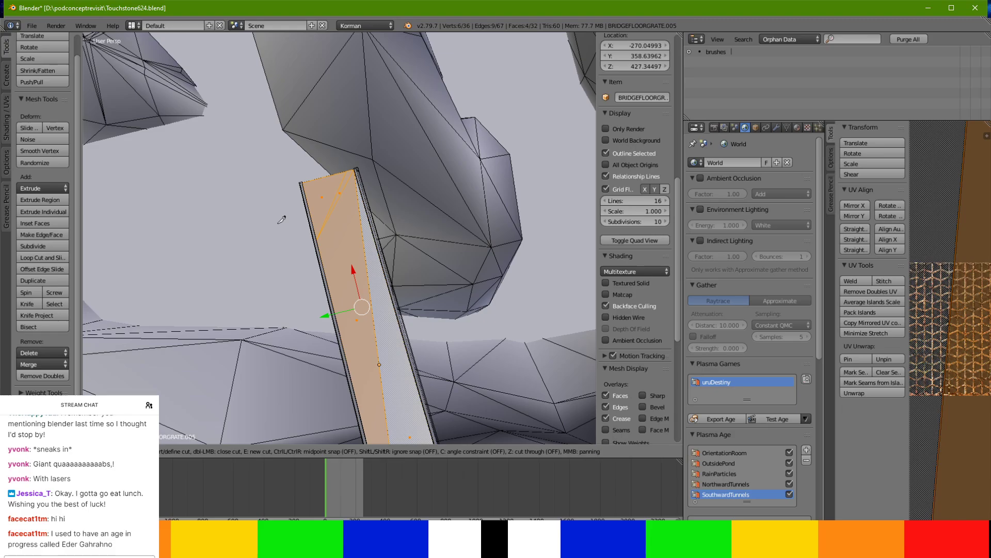
left_click(332, 209)
left_click(353, 269)
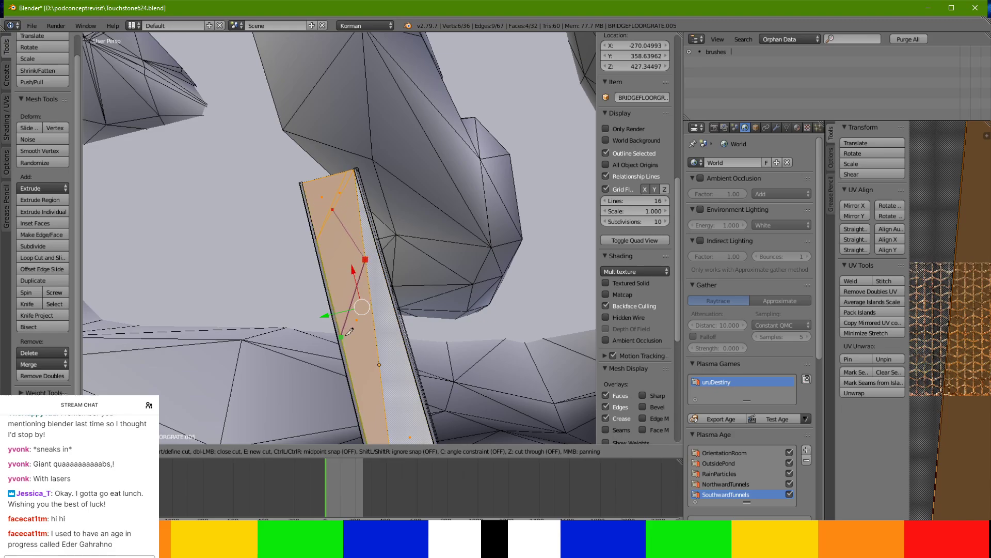
key("Return")
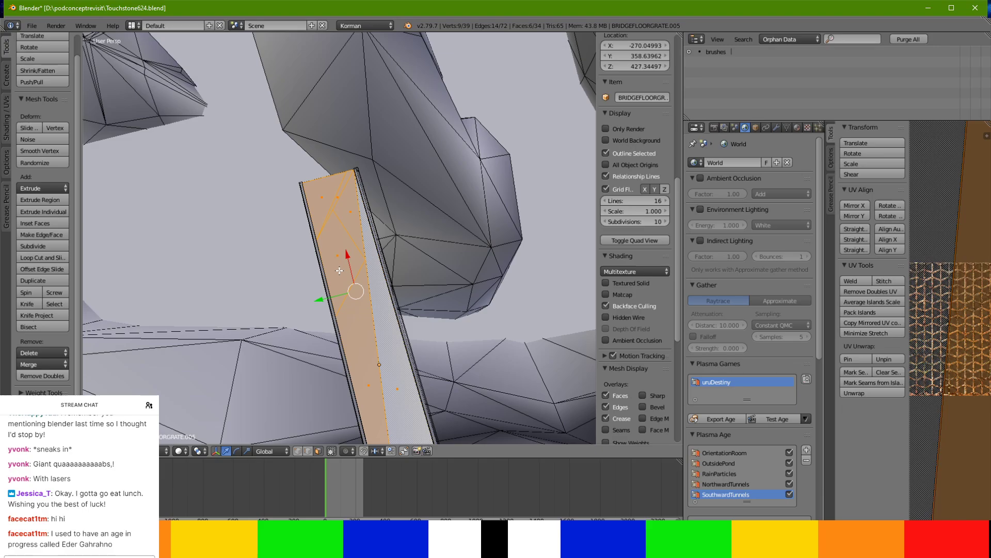
key("ctrl+t")
Isolate the grate in local view again and show its floor with Material viewport shading.
scroll(318, 274, "up", 7)
scroll(319, 274, "down", 7)
middle_click_drag(317, 277, 299, 285)
middle_click_drag(303, 280, 298, 363)
key("KP_Divide")
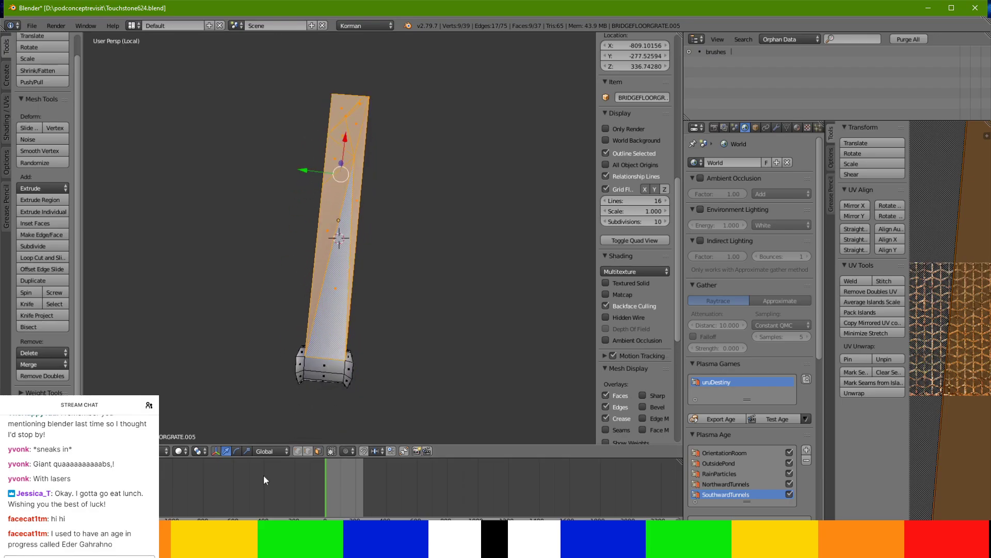
left_click(181, 451)
left_click(233, 391)
scroll(337, 266, "up", 6)
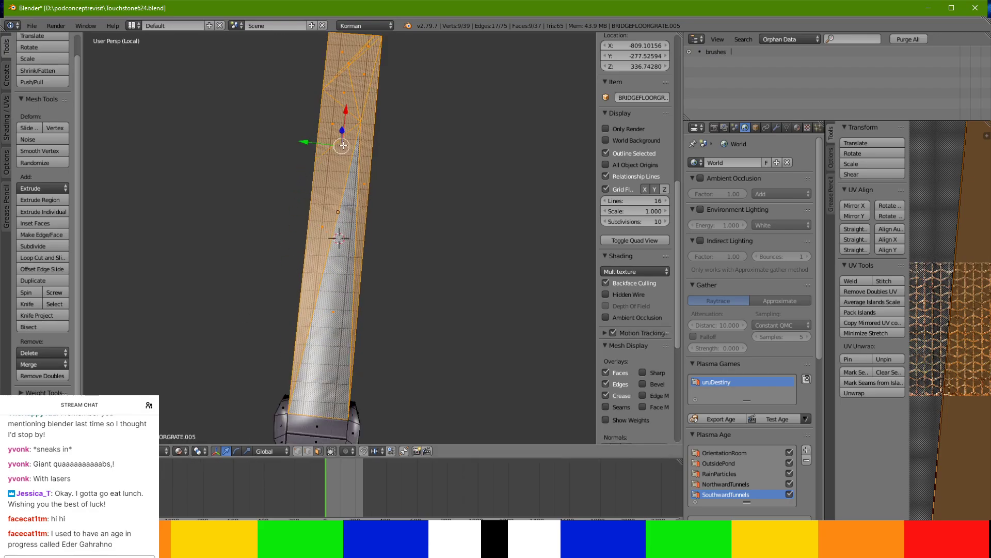
middle_click_drag(337, 267, 341, 264)
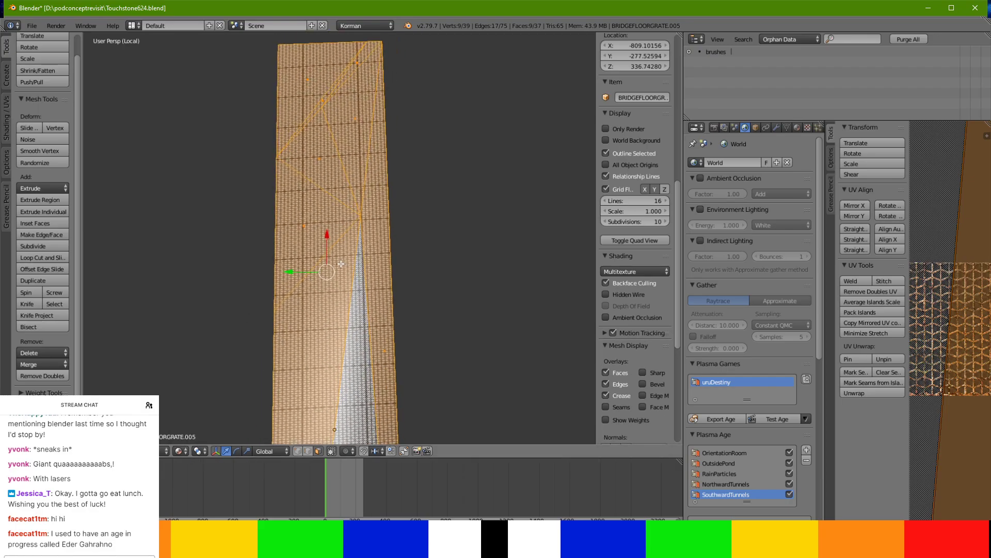
Knife an angled cut from mid-floor toward one side, continuing lengthwise to the floor's end edge.
left_click(27, 303)
left_click(340, 382)
left_click(302, 280)
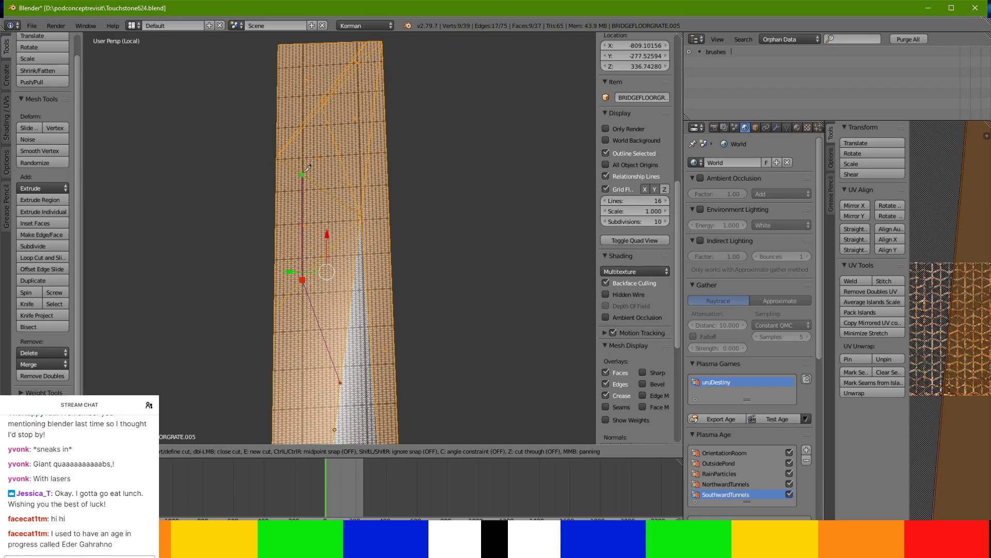
left_click(308, 44)
key("Return")
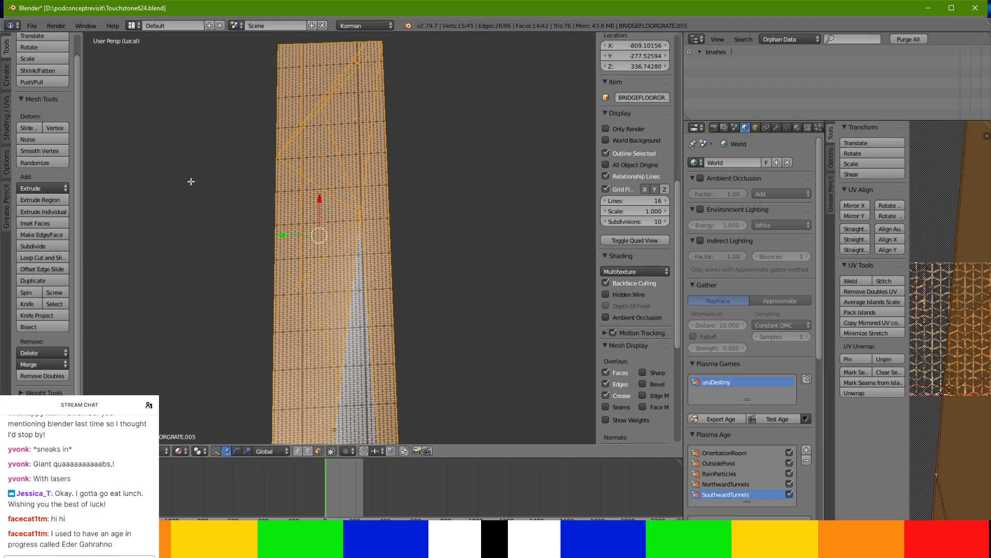
Knife a straight lengthwise cut near the floor's opposite side, from the end edge to the zigzag cut's corner.
left_click(28, 304)
left_click(359, 41)
left_click(362, 216)
key("Return")
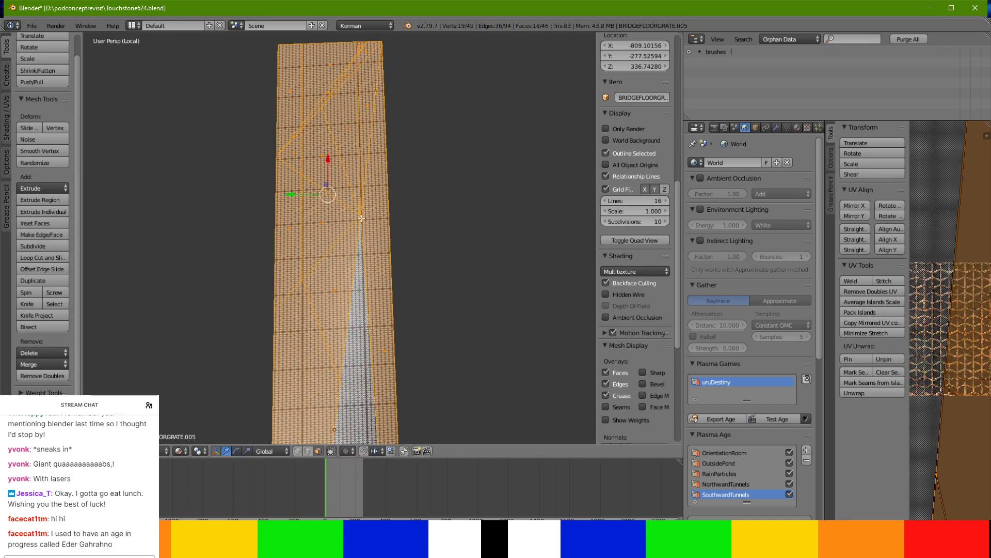
middle_click_drag(341, 194, 382, 229, "shift")
scroll(373, 244, "up", 1)
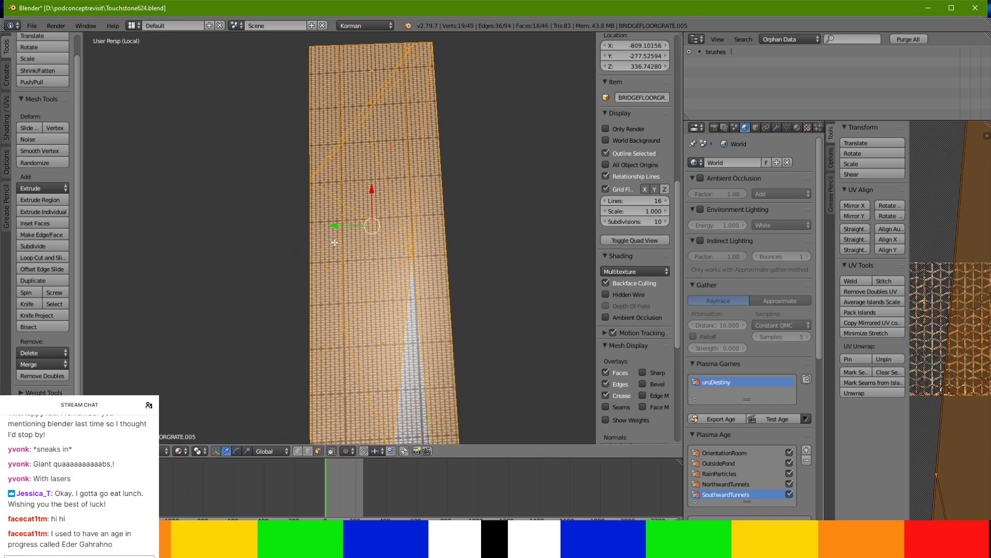
middle_click_drag(328, 270, 319, 272)
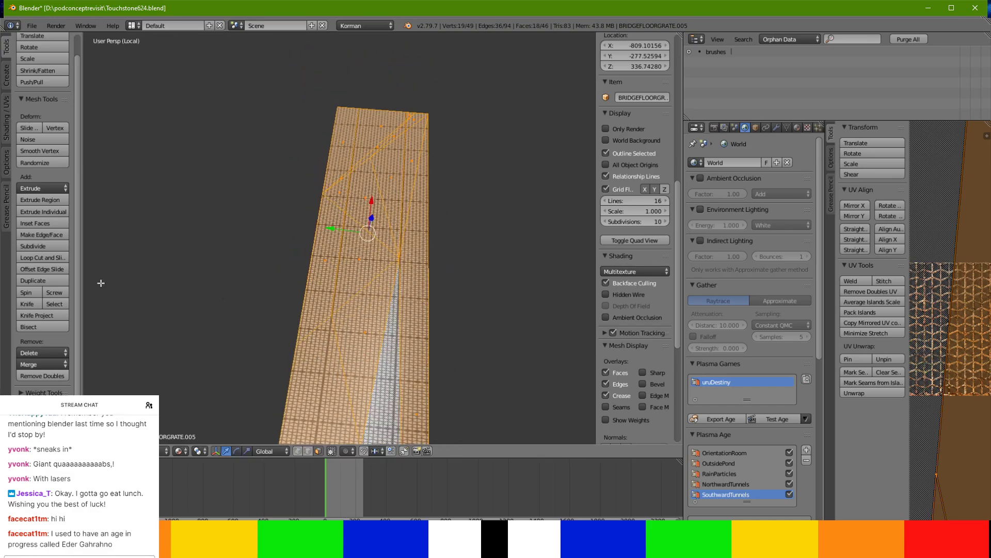
Knife a short angled cut at the grate floor's side edge, and show the full scene with Material viewport shading.
left_click(36, 303)
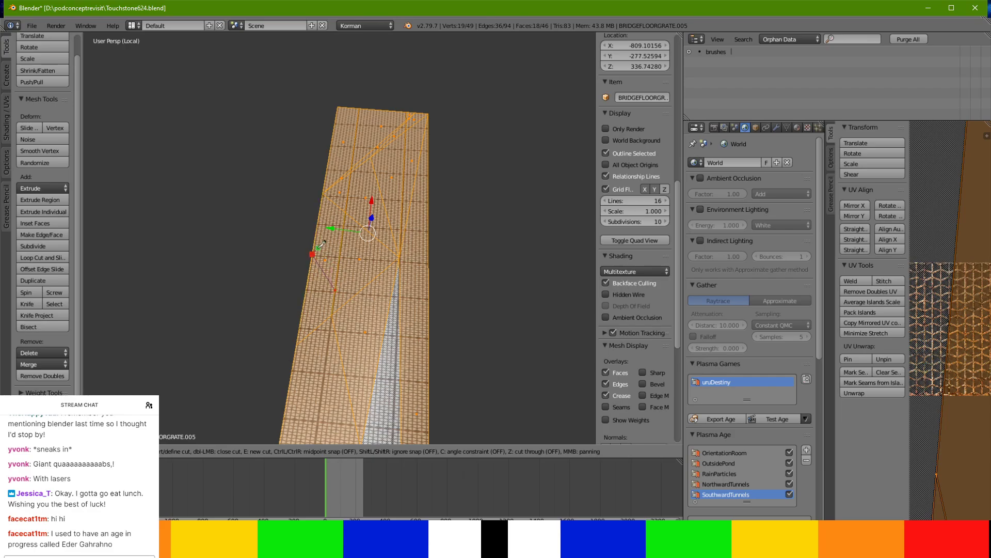
key("Return")
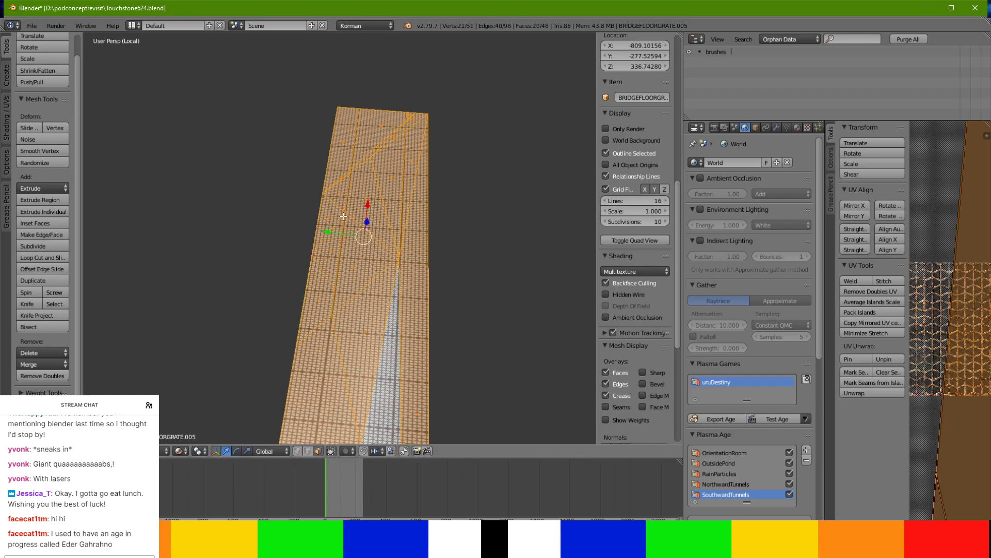
middle_click_drag(336, 242, 344, 282)
key("KP_Divide")
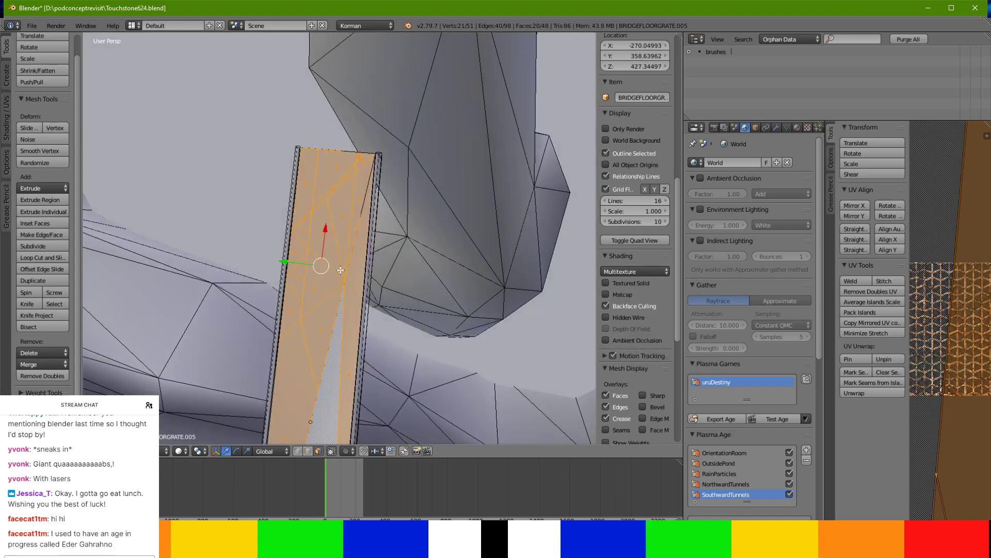
left_click(178, 450)
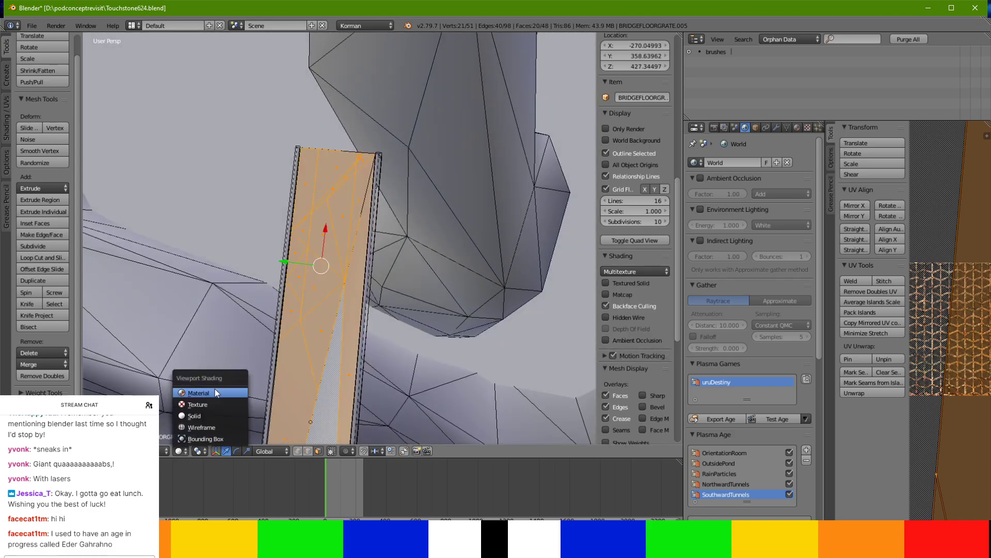
left_click(217, 395)
Delete the small triangular face at the floor's end edge to open a notch near the corner.
right_click(305, 184)
right_click(324, 177, "shift")
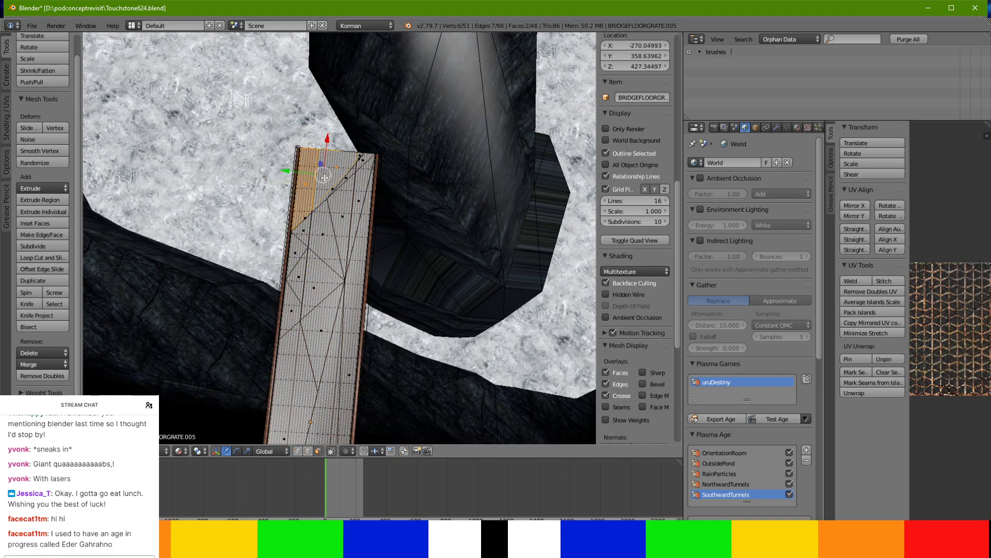
scroll(352, 182, "up", 4)
scroll(351, 182, "down", 4)
middle_click_drag(364, 177, 346, 168, "shift")
scroll(350, 193, "up", 2)
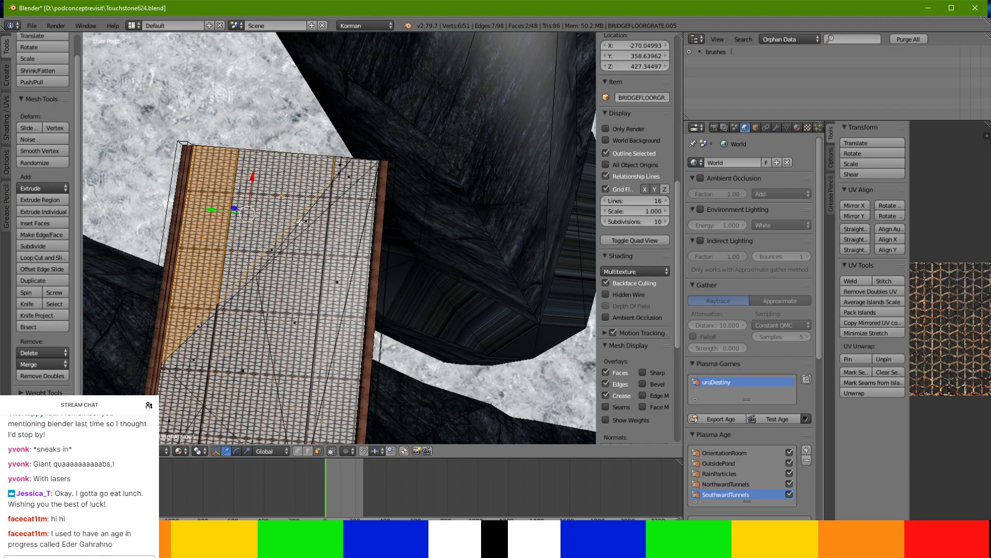
key("x")
left_click(336, 164)
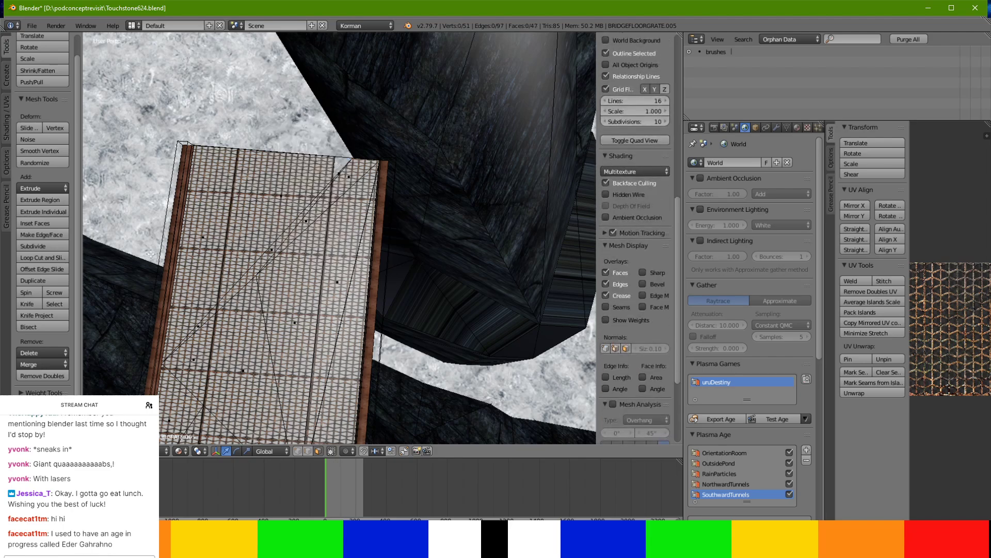
Knife a V-shaped cut from beside the notch to mid-floor and back to the end edge, and triangulate all faces.
left_click(28, 304)
left_click(329, 182)
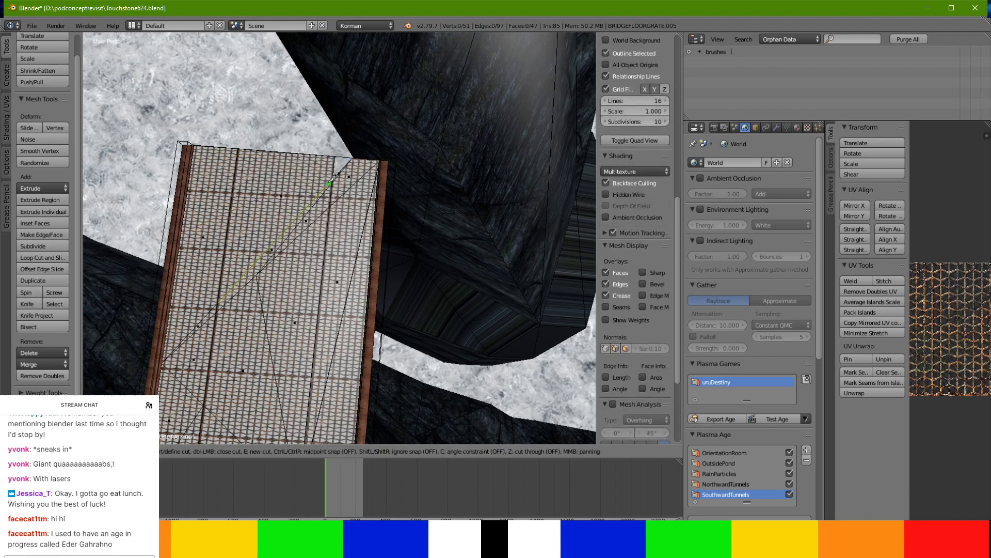
left_click(257, 275)
left_click(291, 152)
key("Return")
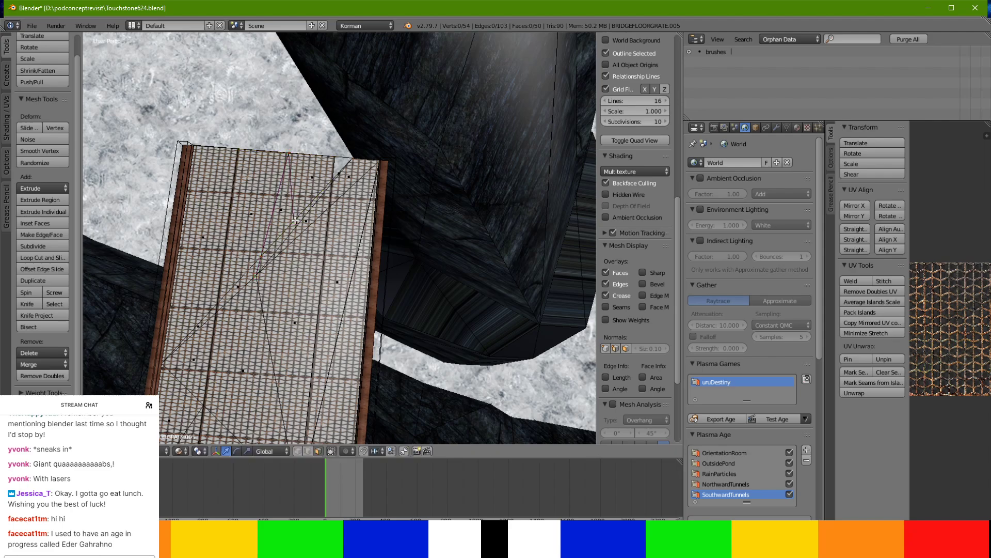
key("a")
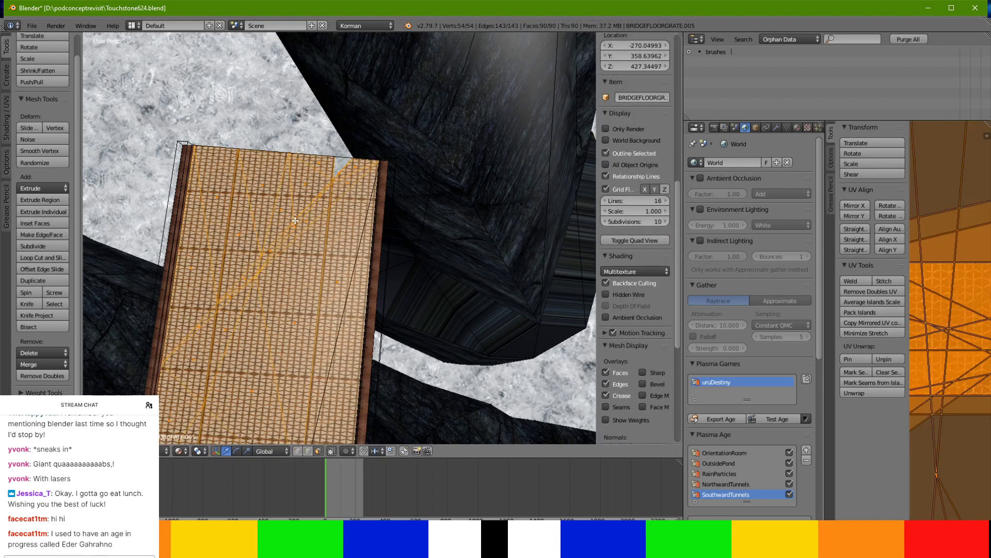
Delete the triangular face next to the notch on the floor's end edge.
right_click(318, 165)
key("x")
left_click(319, 164)
right_click(306, 184)
scroll(321, 183, "up", 1)
scroll(323, 182, "down", 1)
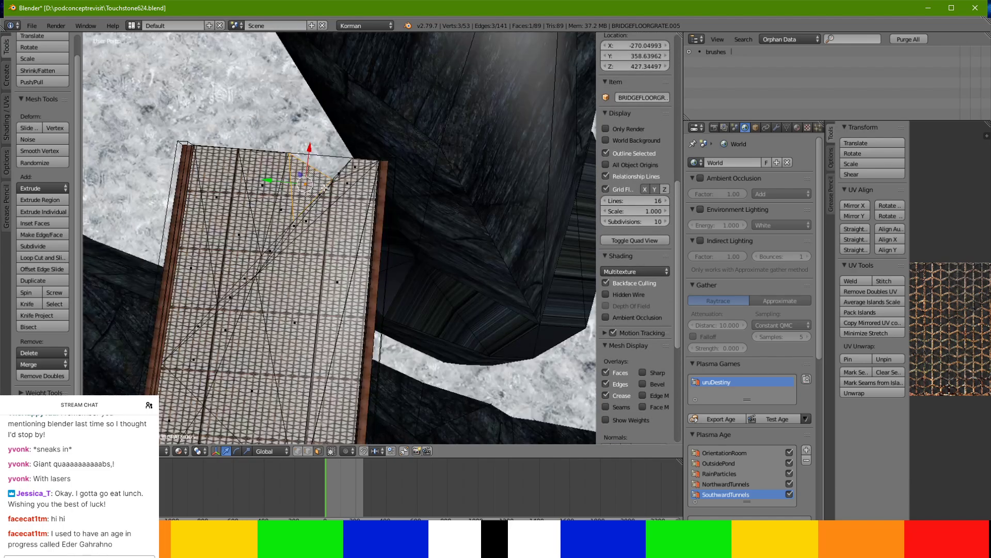
Delete the four floor faces between the railing and the V-shaped cut to remove the floor's corner.
middle_click_drag(324, 186, 277, 178, "shift")
right_click(274, 207)
right_click(223, 233, "shift")
right_click(190, 313, "shift")
right_click(242, 311, "shift")
key("x")
left_click(243, 316)
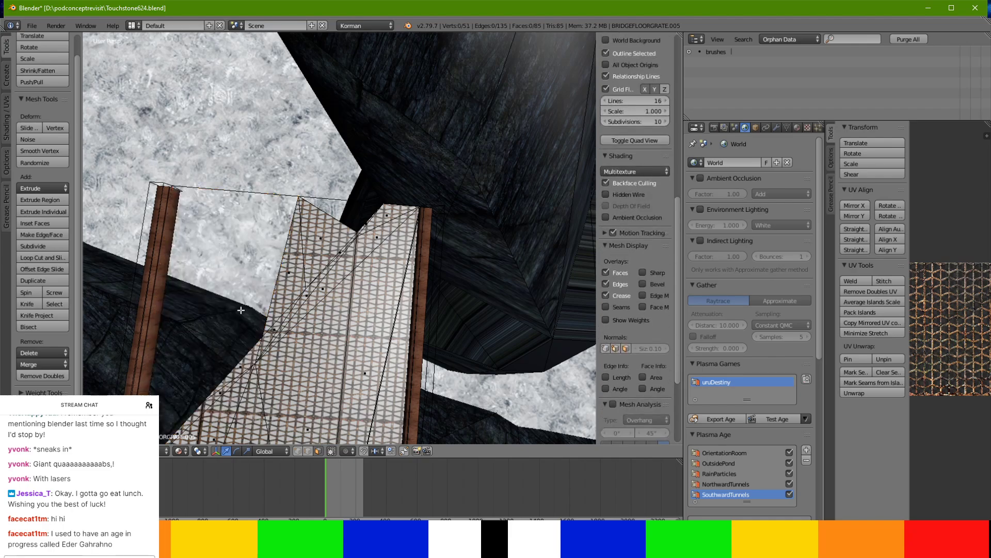
Delete the small face along the torn diagonal edge of the floor grate.
scroll(246, 301, "up", 2)
right_click(323, 211)
key("x")
left_click(324, 210)
right_click(305, 232)
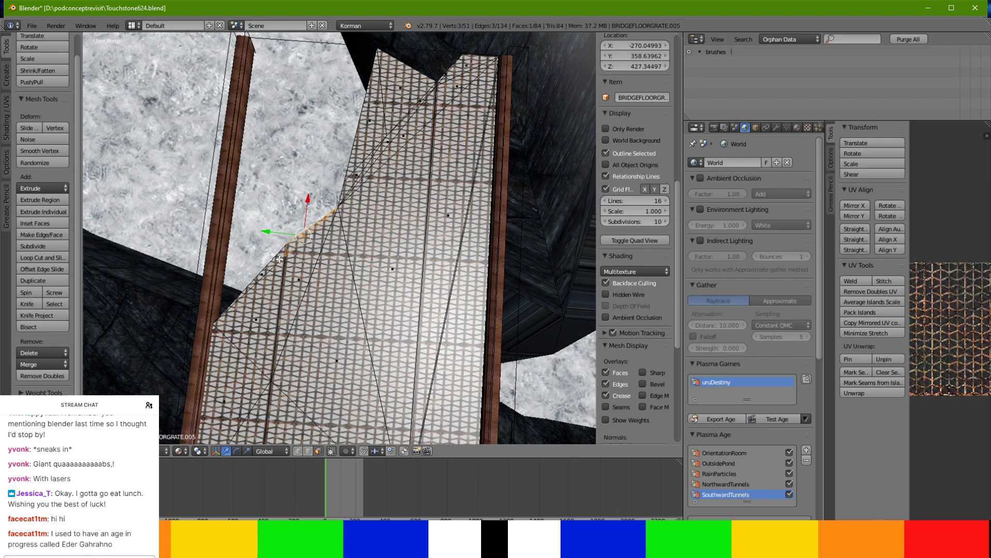
right_click(291, 268)
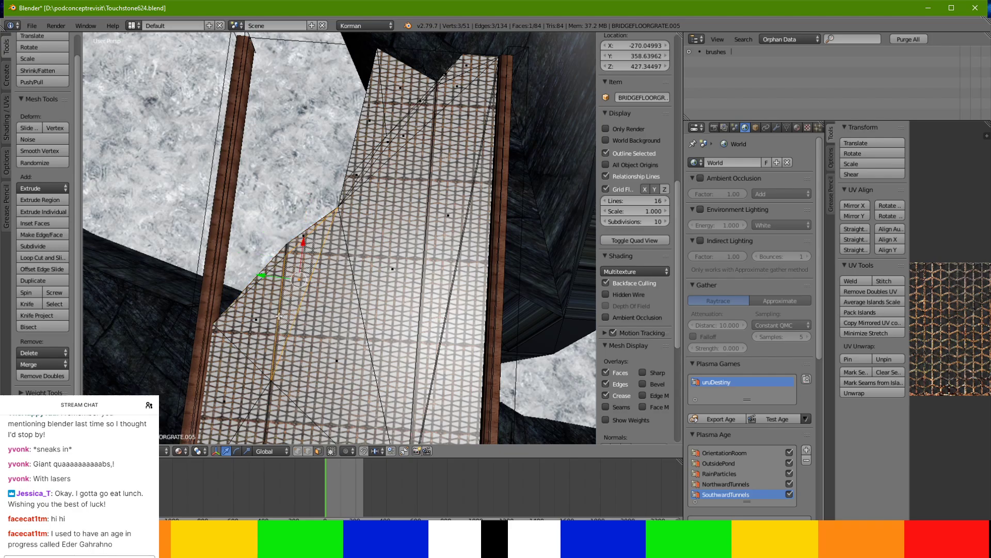
Lower the outermost corner vertex of the torn grate end along the Z axis.
scroll(278, 318, "down", 8)
middle_click_drag(286, 324, 289, 377)
scroll(290, 378, "up", 10)
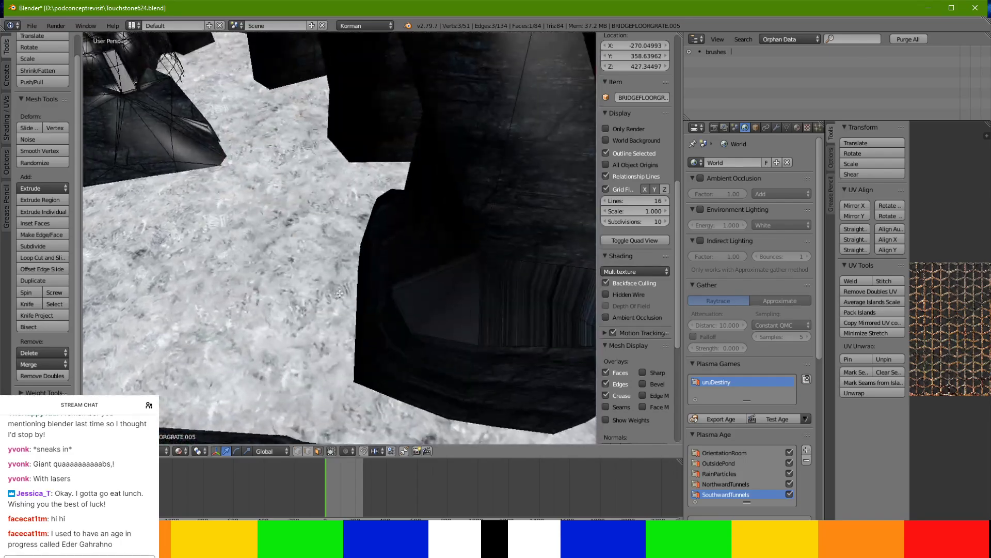
scroll(339, 293, "down", 8)
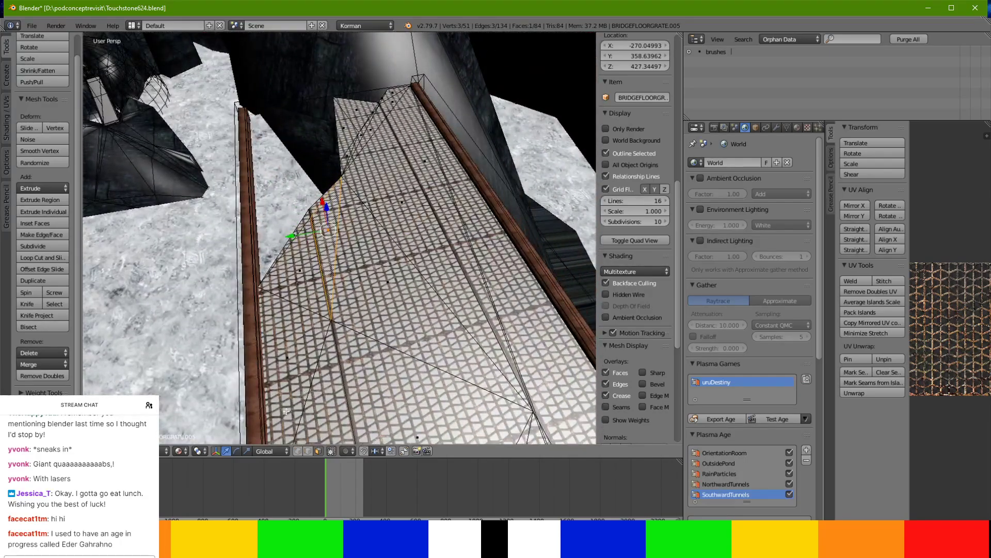
right_click(339, 96)
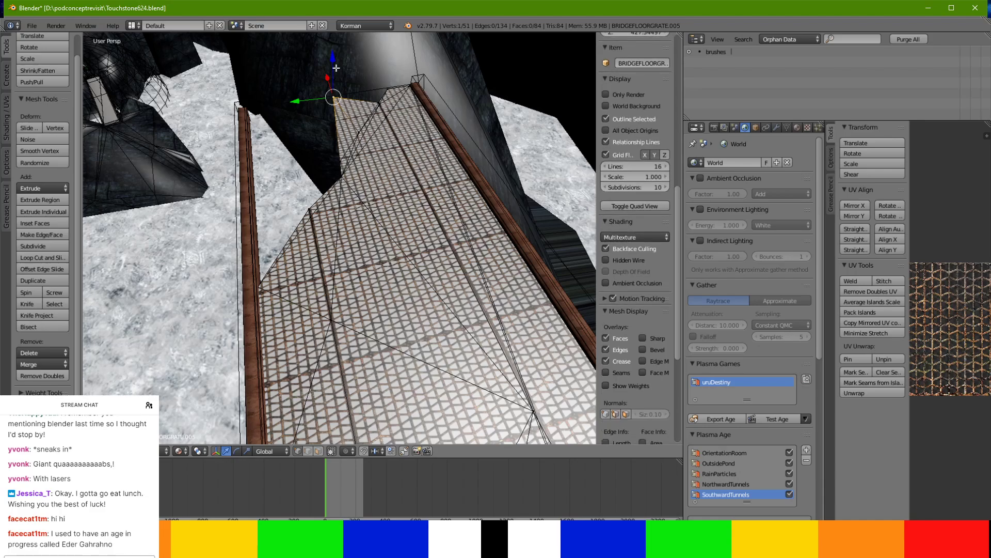
key("g")
key("z")
left_click(342, 97)
Lower further vertices along the torn edge of the grate on the Z axis so the floor sags.
right_click(360, 131)
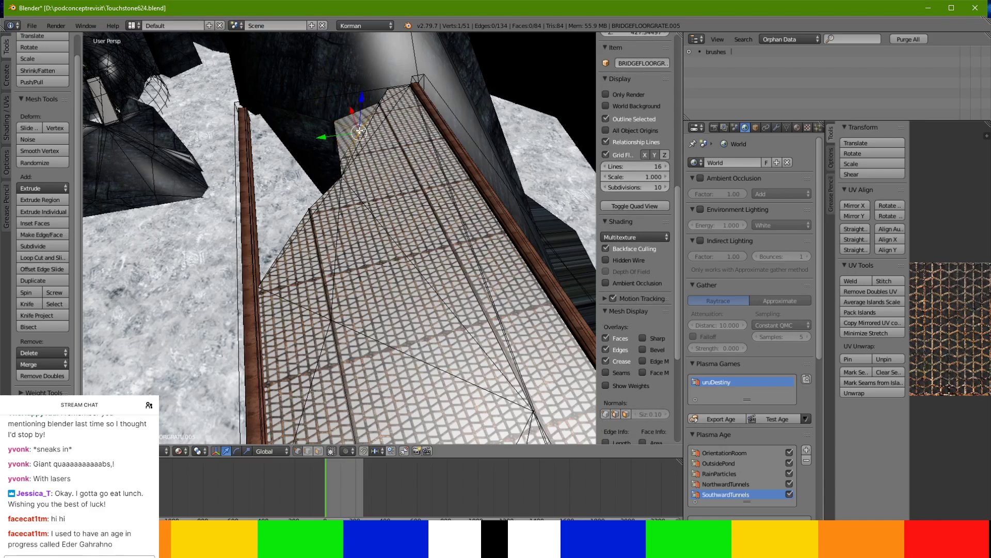
right_click(346, 170, "shift")
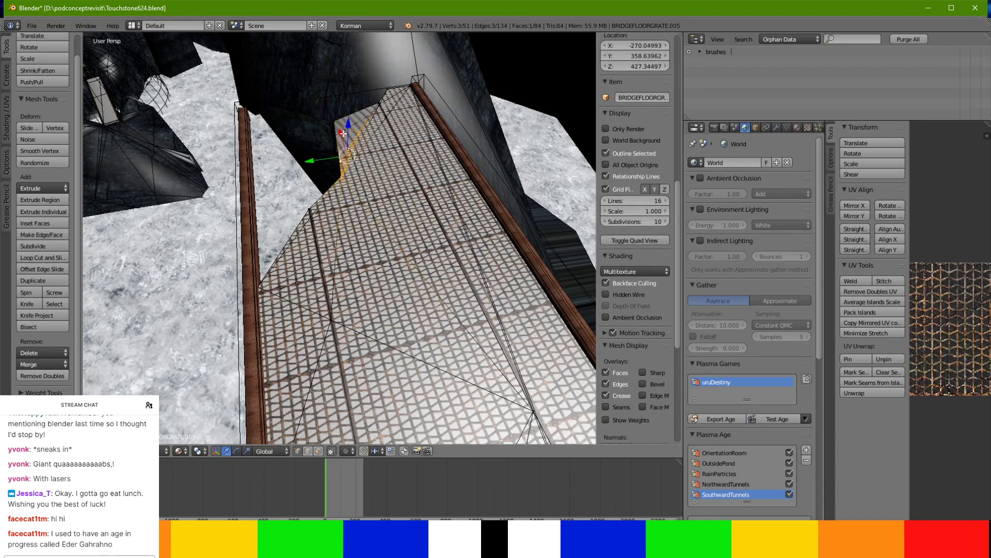
key("g")
key("z")
right_click(311, 202)
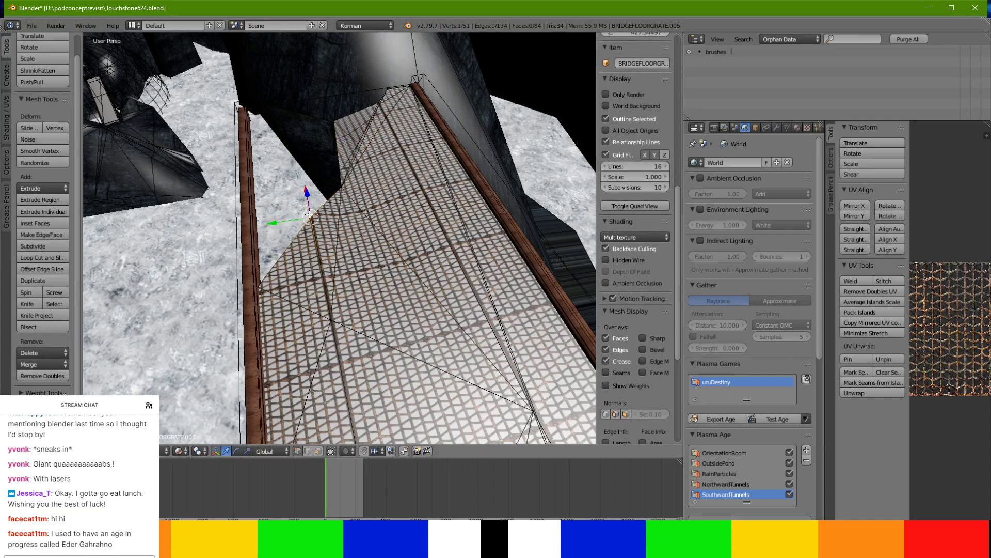
left_click(312, 202)
Nudge the torn edge's vertex beside the railing along one axis and inspect the bent floor.
right_click(264, 280)
middle_click_drag(286, 262, 284, 259)
scroll(284, 260, "down", 6)
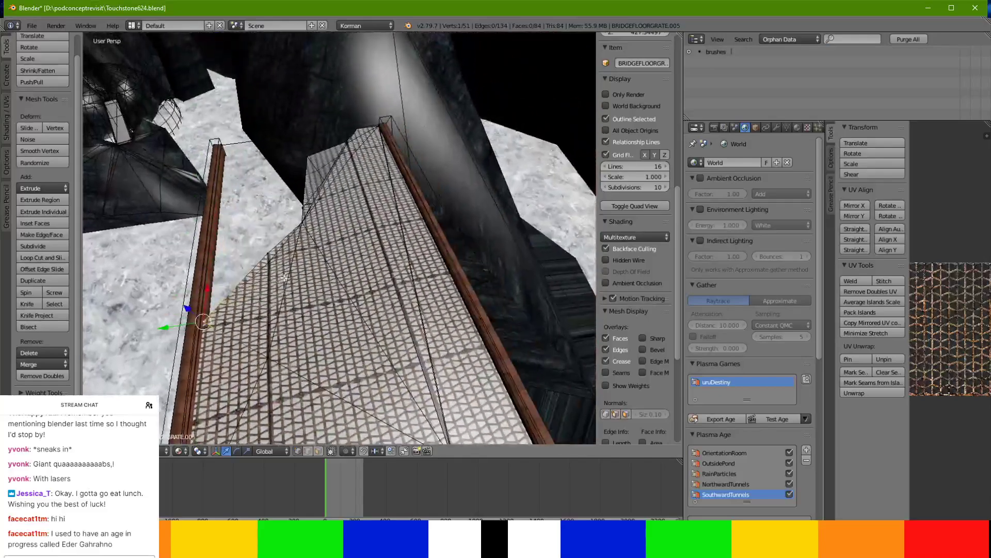
left_click_drag(207, 295, 211, 300)
middle_click_drag(211, 300, 234, 271)
scroll(225, 281, "up", 5)
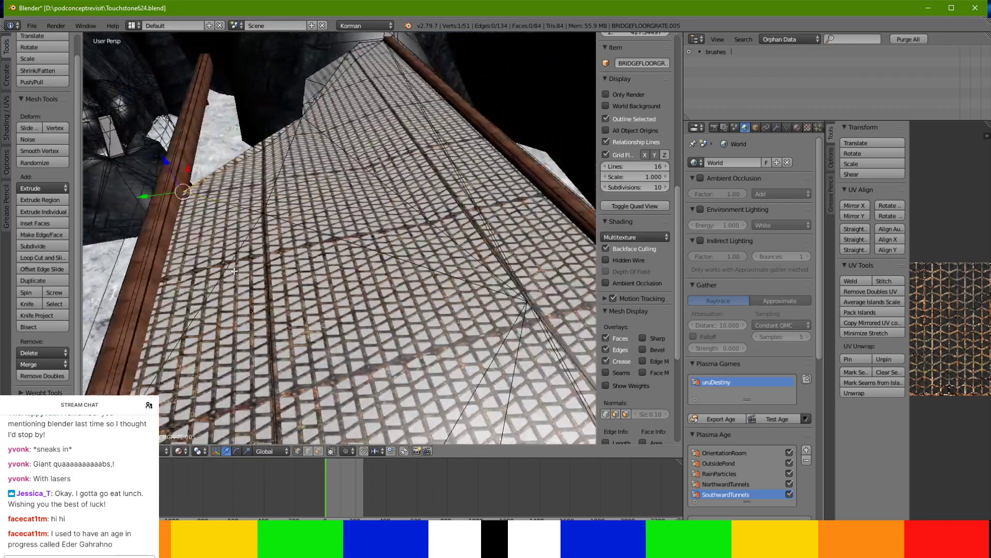
scroll(234, 270, "down", 5)
scroll(234, 270, "up", 8)
scroll(234, 270, "down", 5)
middle_click_drag(234, 269, 232, 269)
Isolate the bridge collision proxy in local view and show its object properties in a widened properties editor.
key("Tab")
right_click(214, 199)
key("Tab")
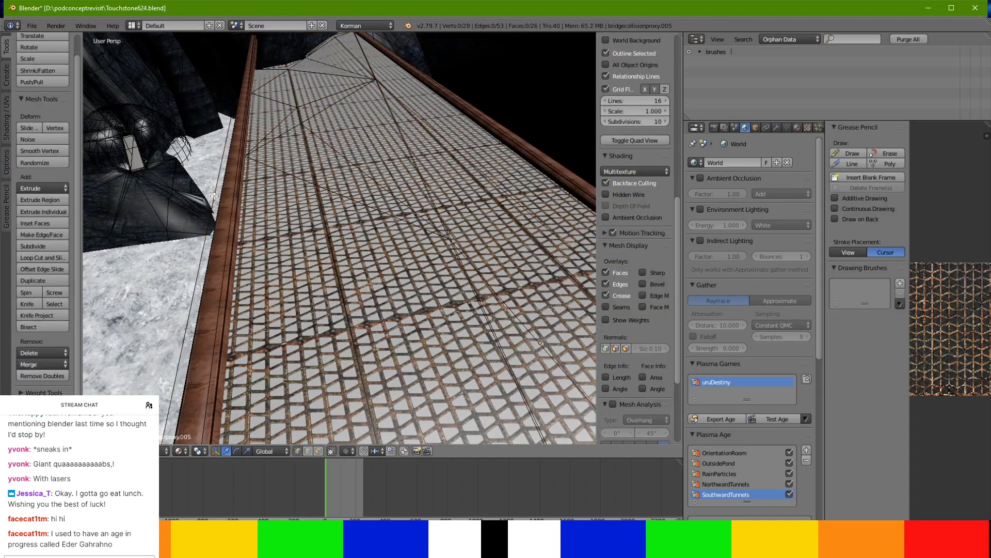
key("Tab")
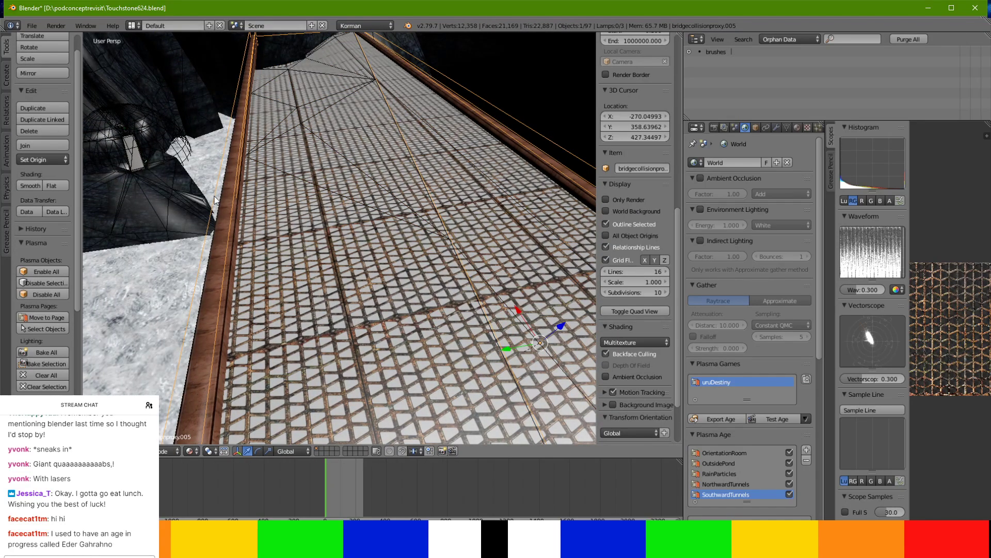
key("KP_Divide")
middle_click_drag(210, 197, 219, 162)
key("x")
left_click_drag(823, 191, 895, 191)
left_click(755, 128)
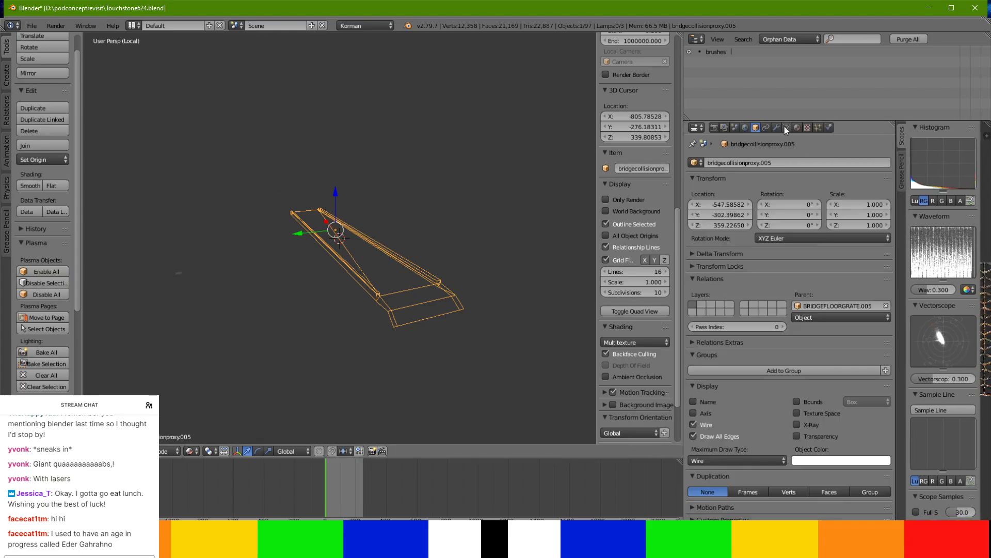
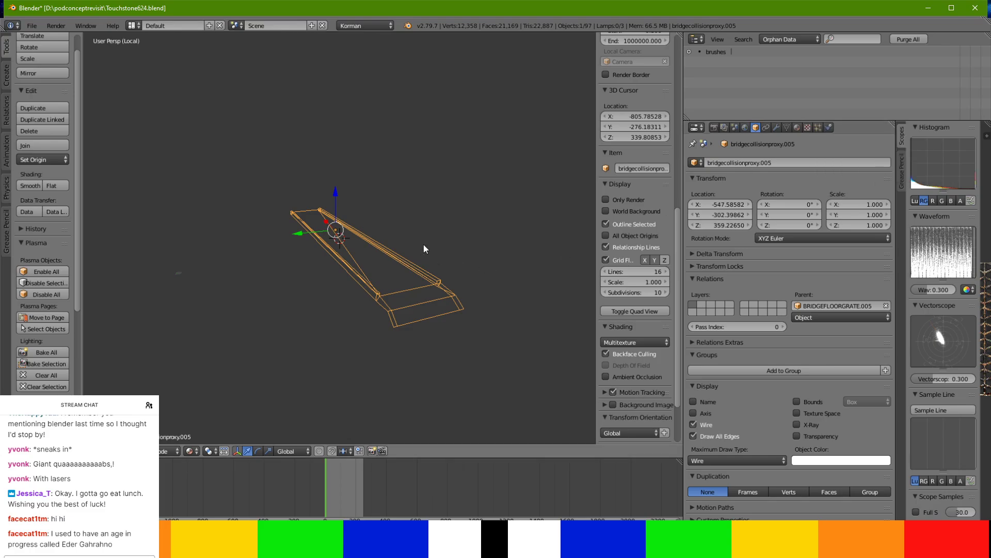
Leave local view and disable Plasma Object for the bridge collision proxy.
key("KP_Divide")
mouse_move(418, 243)
middle_mouse_down()
mouse_move(408, 262)
mouse_move(430, 236)
middle_mouse_up()
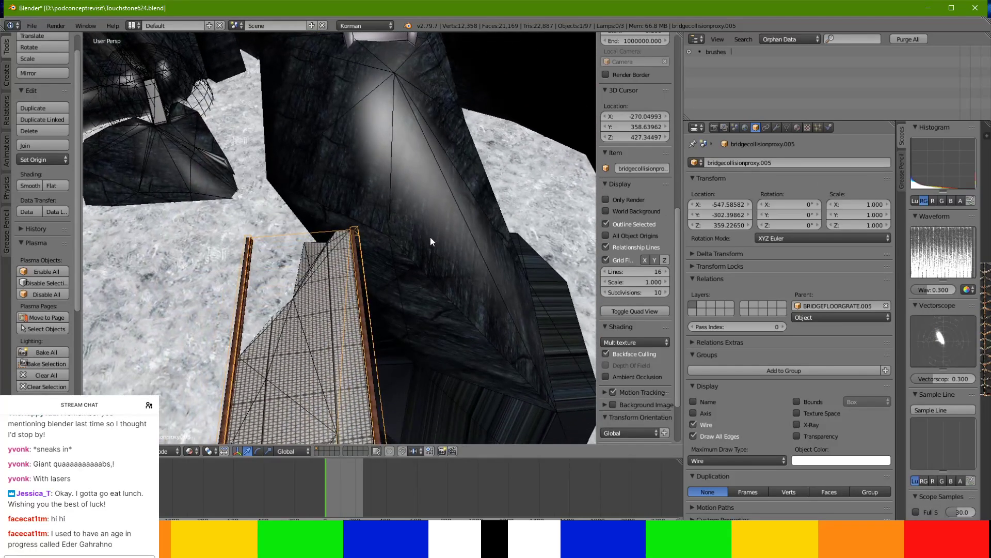
left_click(829, 127)
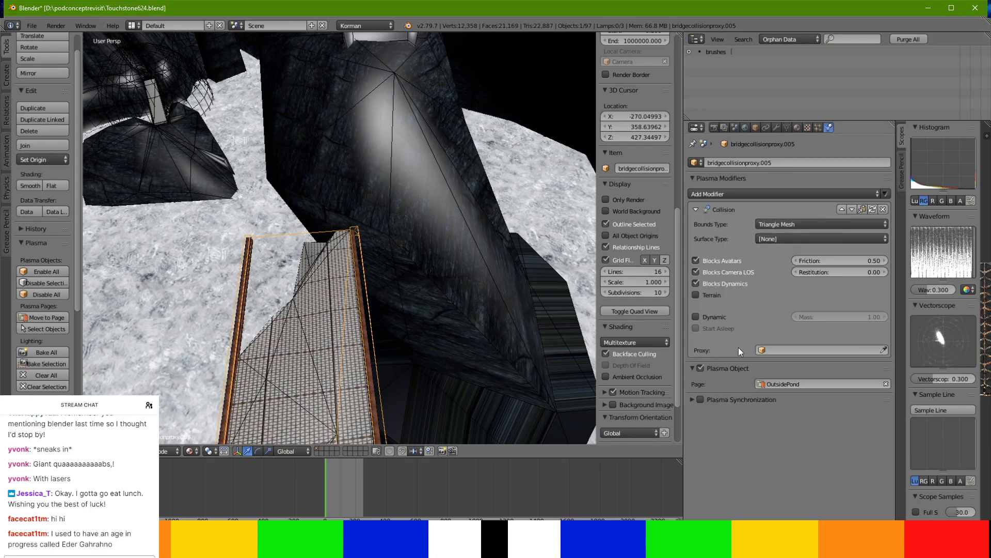
left_click(701, 368)
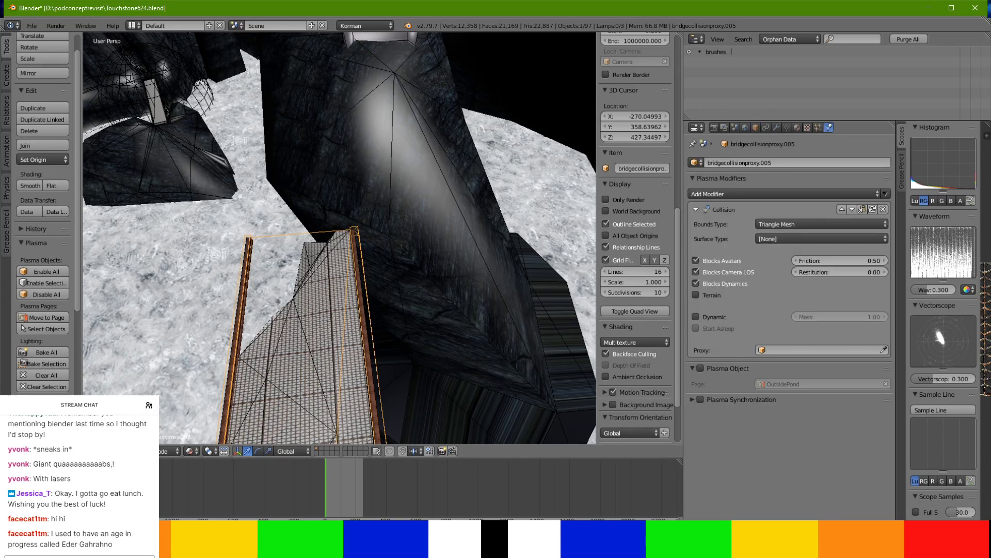
key("alt+Tab")
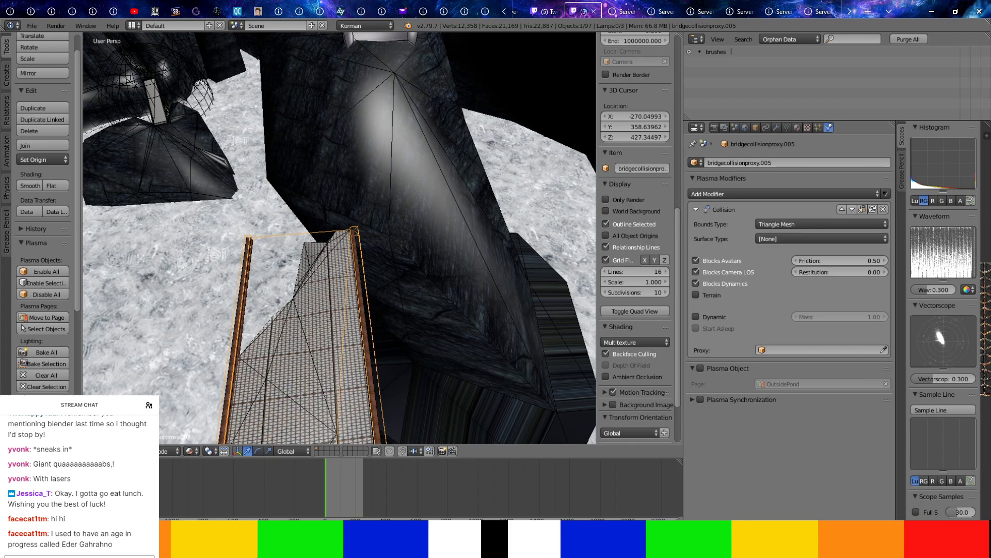
key("alt+Tab")
Open the bridge railing's mesh for face editing and select the end face of the beam beside the torn floor.
right_click(316, 273)
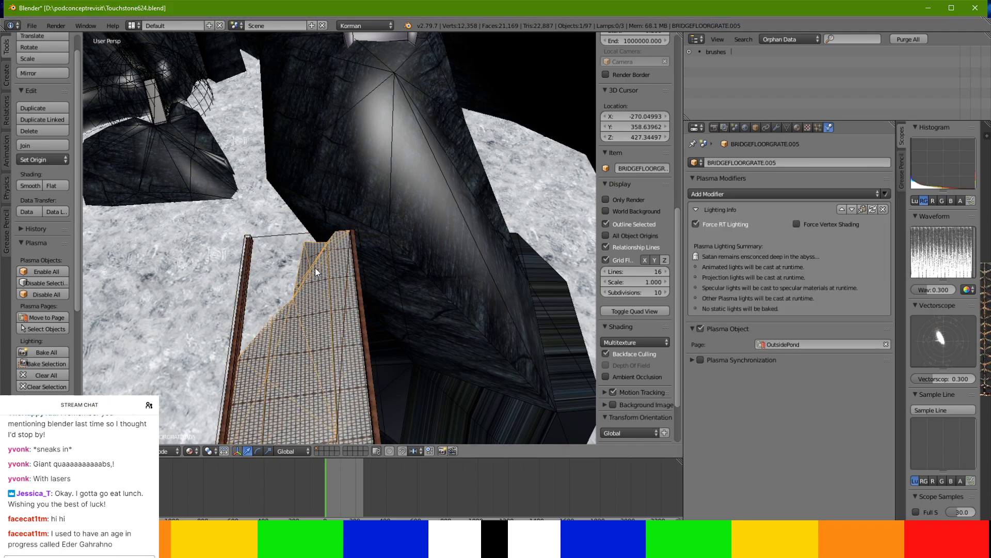
middle_click_drag(318, 275, 347, 284)
right_click(268, 268)
right_click(438, 235)
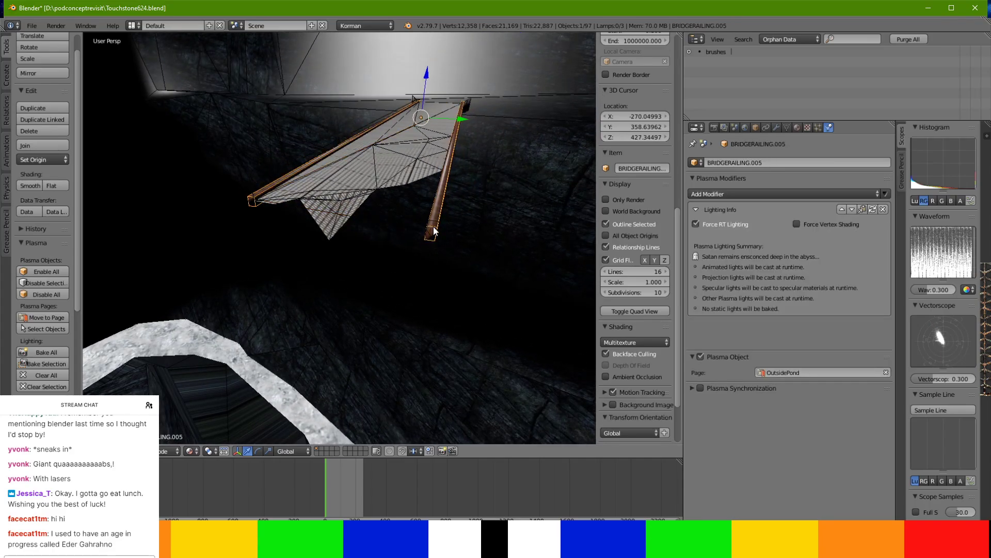
key("Tab")
left_click(318, 451)
right_click(429, 230)
middle_click_drag(440, 197, 406, 233)
scroll(404, 220, "up", 3)
scroll(408, 231, "up", 3)
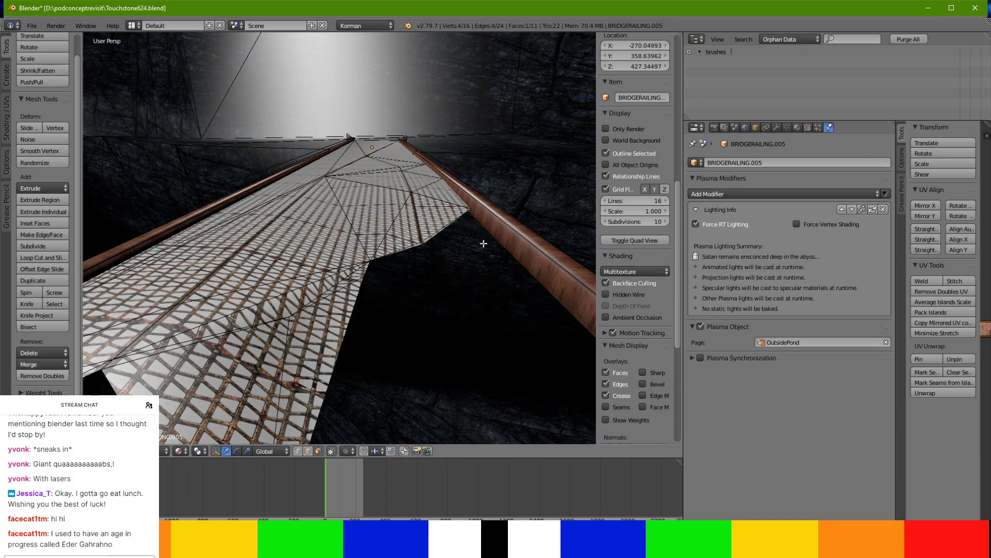
Knife a cut around the railing beam beside the torn floor and triangulate all railing faces.
key("a")
left_click(27, 304)
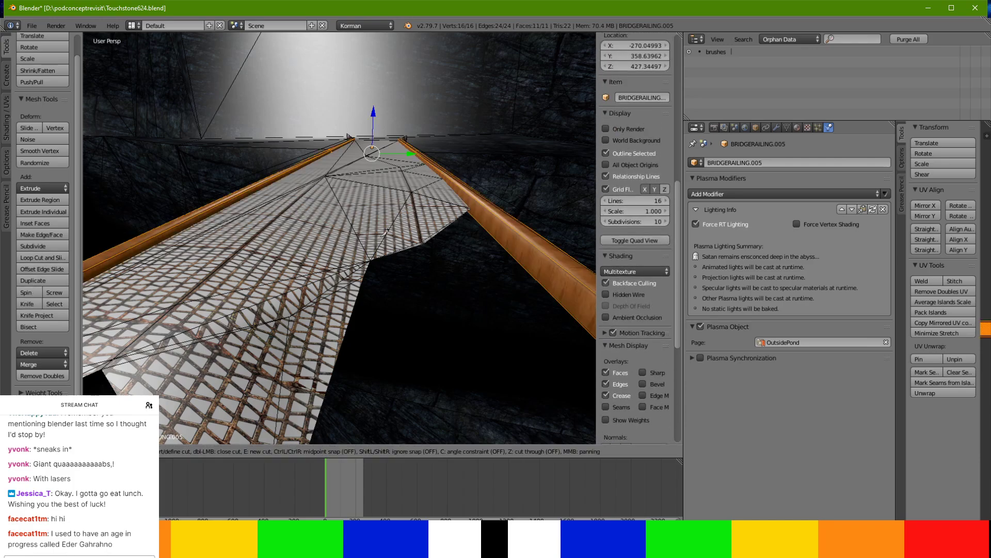
left_click(479, 201)
left_click(485, 197)
middle_click_drag(486, 197, 478, 193)
left_click(287, 160)
key("Return")
key("a")
key("a")
key("ctrl+t")
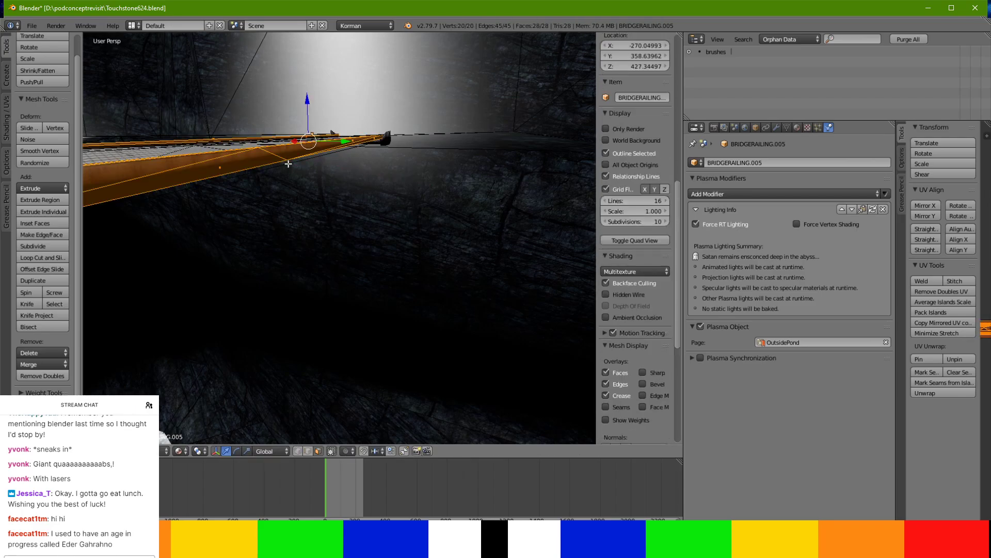
Select the end faces of the cut railing beam beside the torn floor and bend that end downward and outward.
middle_click_drag(288, 164, 296, 185)
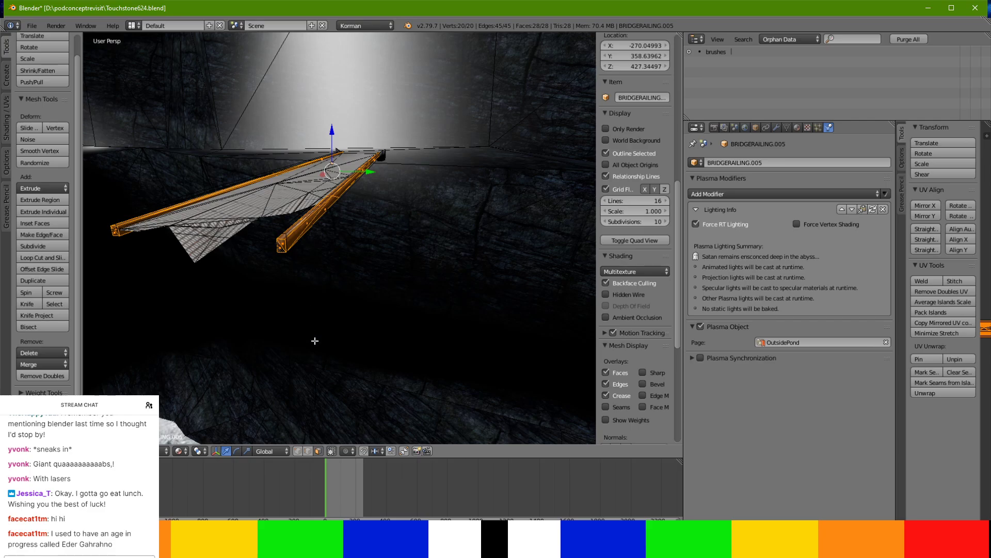
right_click(281, 252)
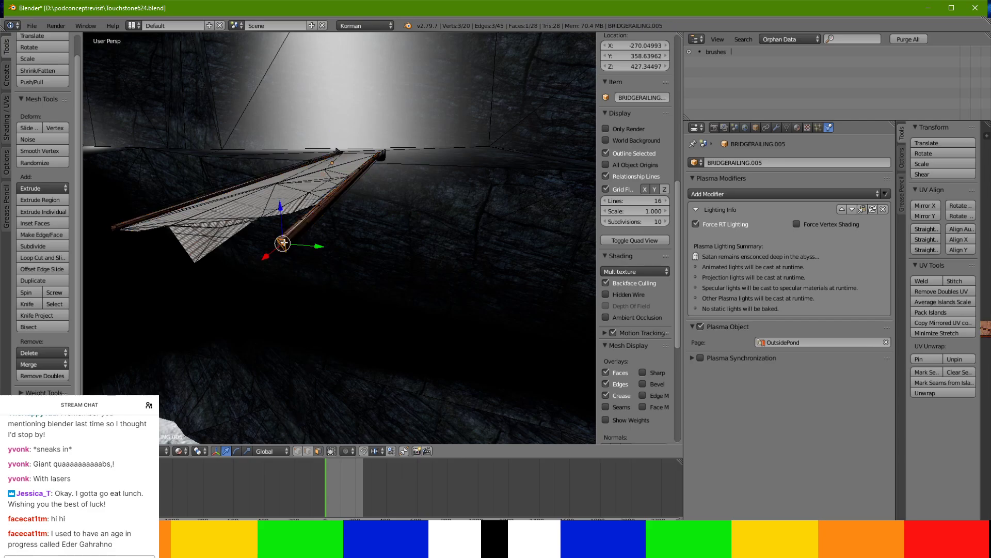
left_click_drag(277, 207, 287, 245)
middle_click_drag(288, 245, 172, 221)
scroll(221, 217, "up", 3)
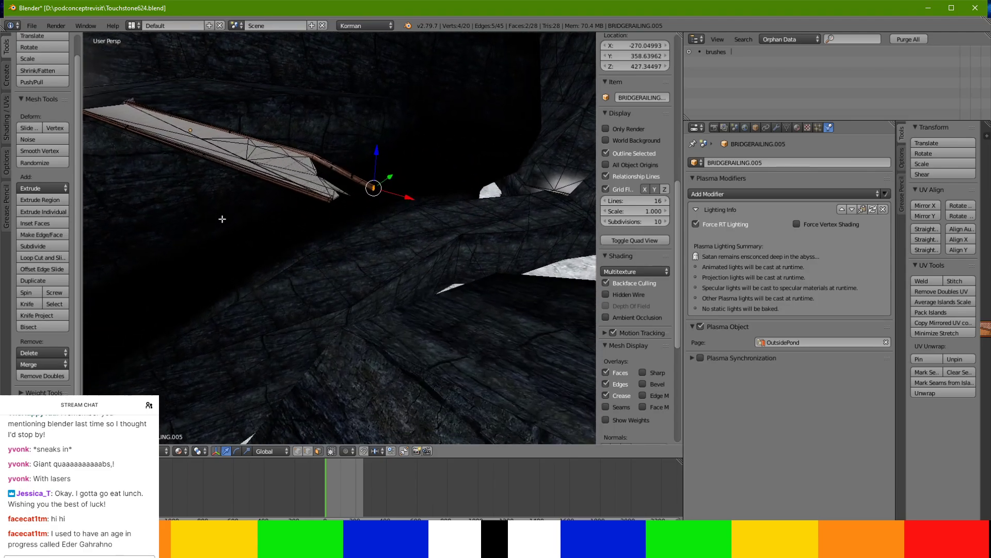
middle_click_drag(237, 206, 441, 257)
left_click_drag(422, 242, 351, 222)
middle_click_drag(351, 222, 368, 281)
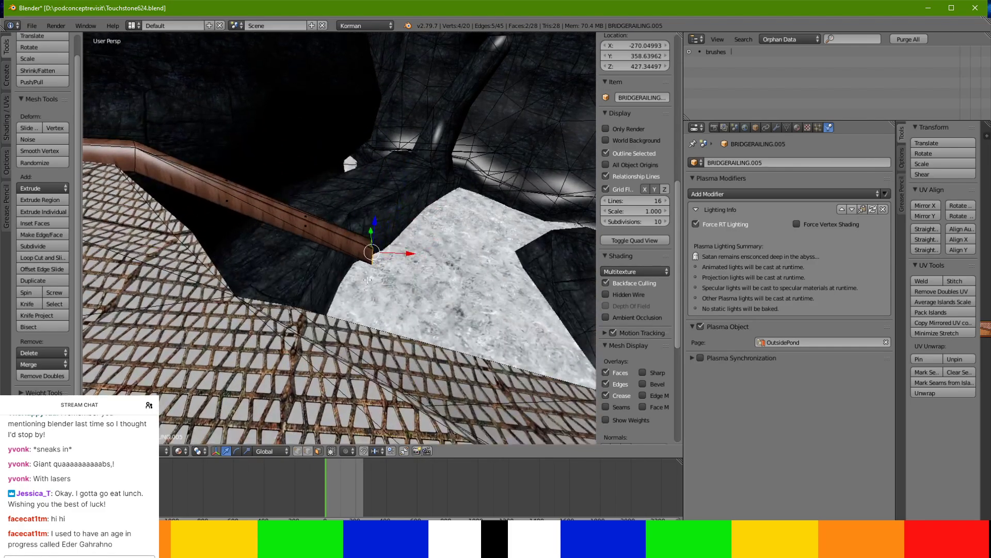
left_click_drag(371, 231, 383, 251)
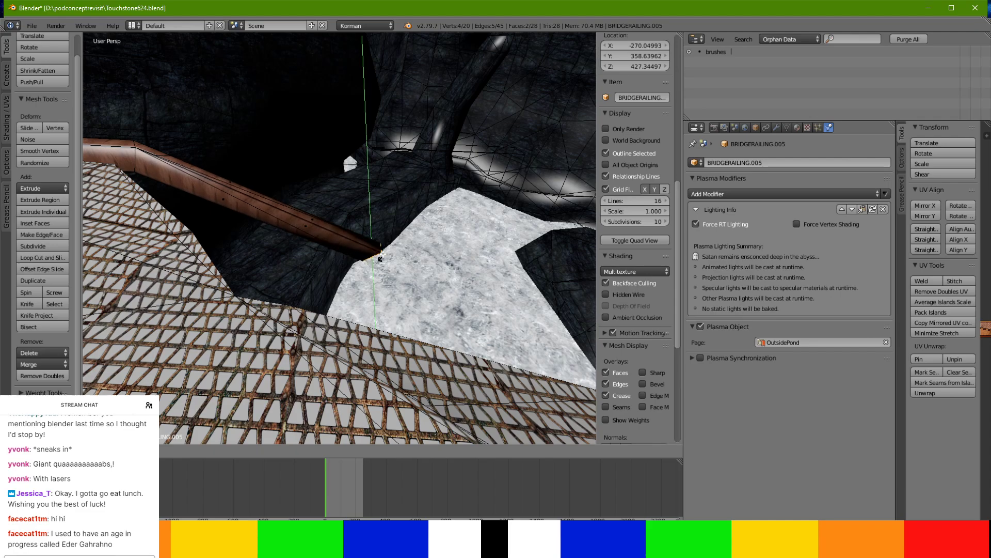
middle_click_drag(384, 248, 376, 333)
left_click_drag(379, 361, 375, 347)
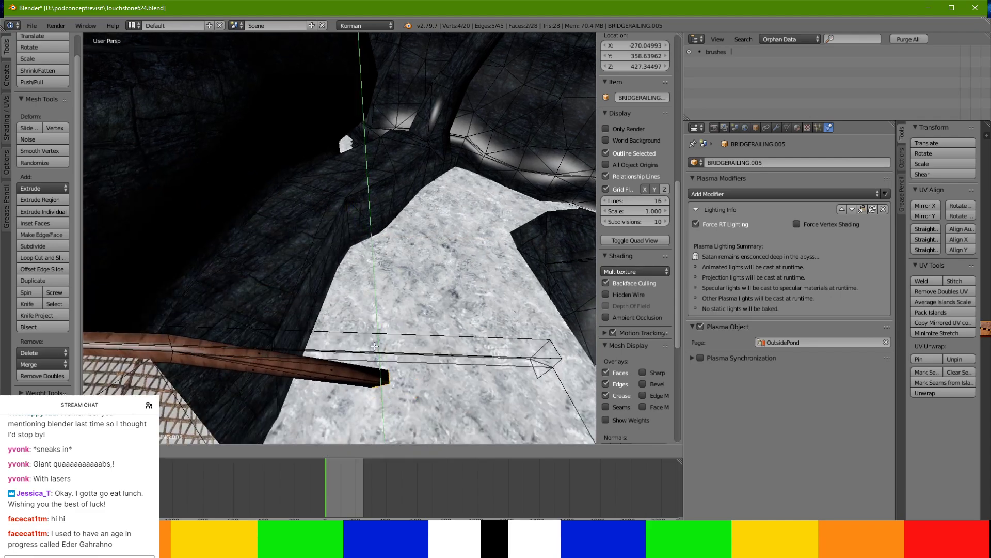
left_click(345, 308)
Extrude the end faces of the straight railing beam on the opposite side and reposition the extruded end.
middle_click_drag(345, 308, 492, 291)
scroll(471, 350, "up", 1)
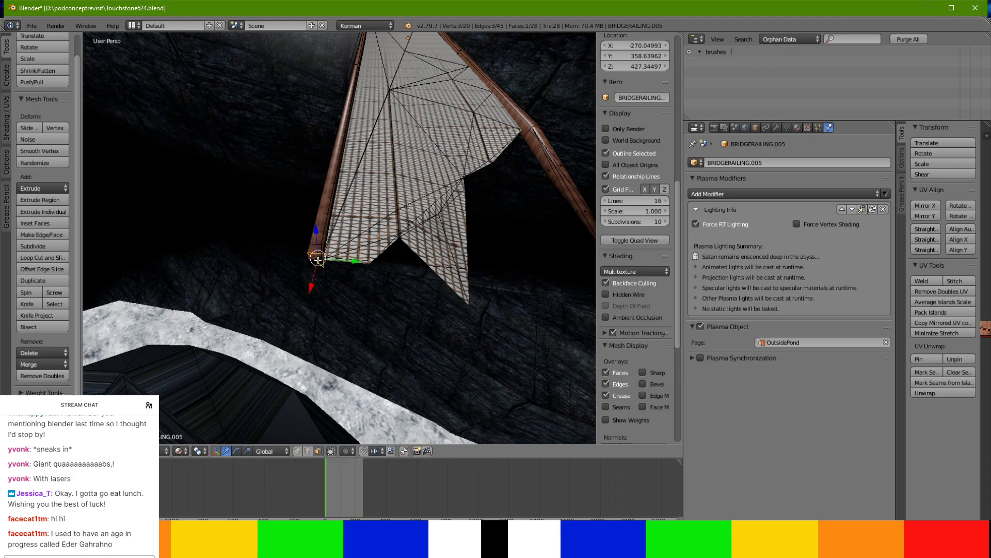
middle_click_drag(316, 263, 317, 276)
middle_click_drag(348, 331, 350, 339)
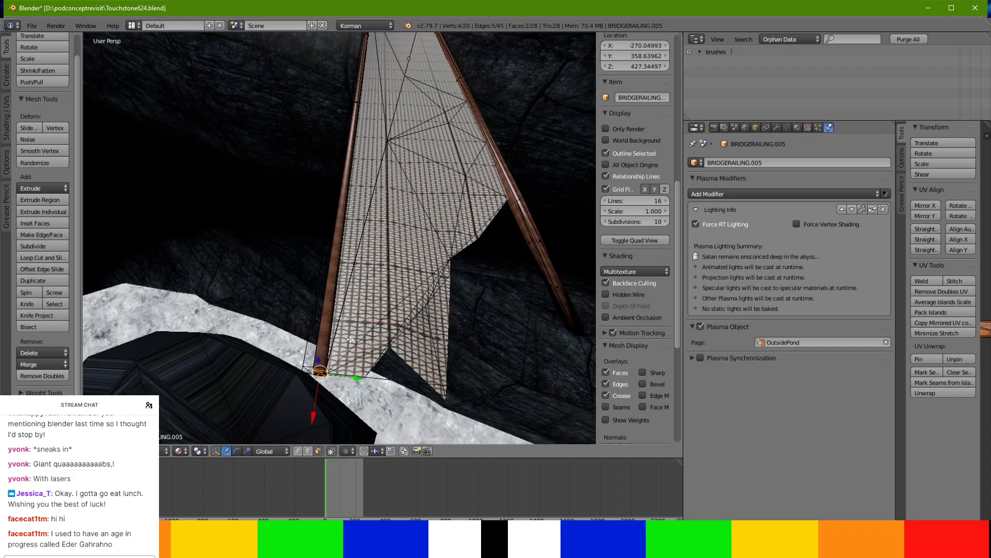
key("e")
left_click(352, 355)
middle_click_drag(352, 357, 349, 336)
left_click_drag(315, 246, 315, 251)
left_click(315, 256)
middle_click_drag(339, 287, 315, 278)
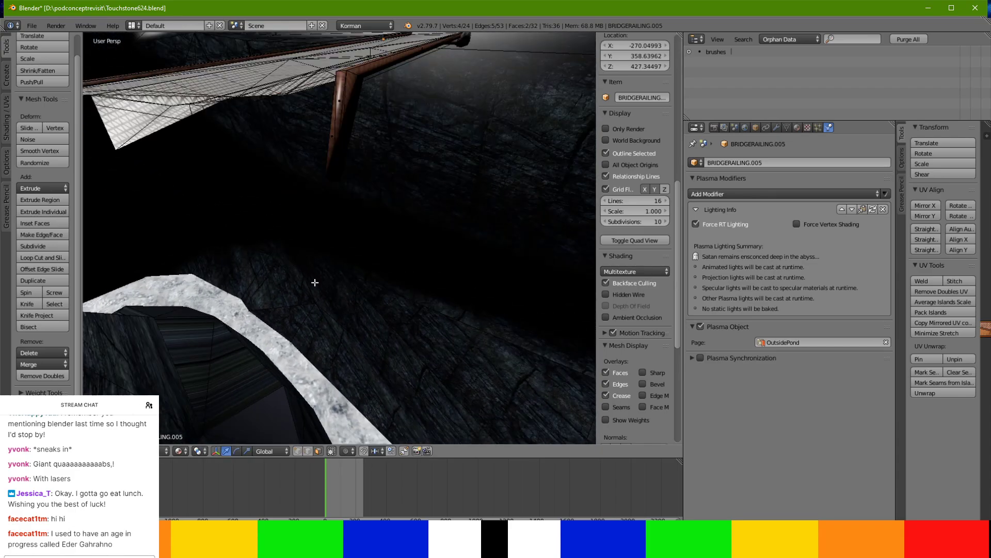
In solid shading, rotate the bent railing beam's end face around the Z axis and scale it.
left_click(178, 451)
left_click(204, 434)
mouse_move(309, 206)
middle_mouse_down()
mouse_move(311, 235)
mouse_move(320, 200)
middle_mouse_up()
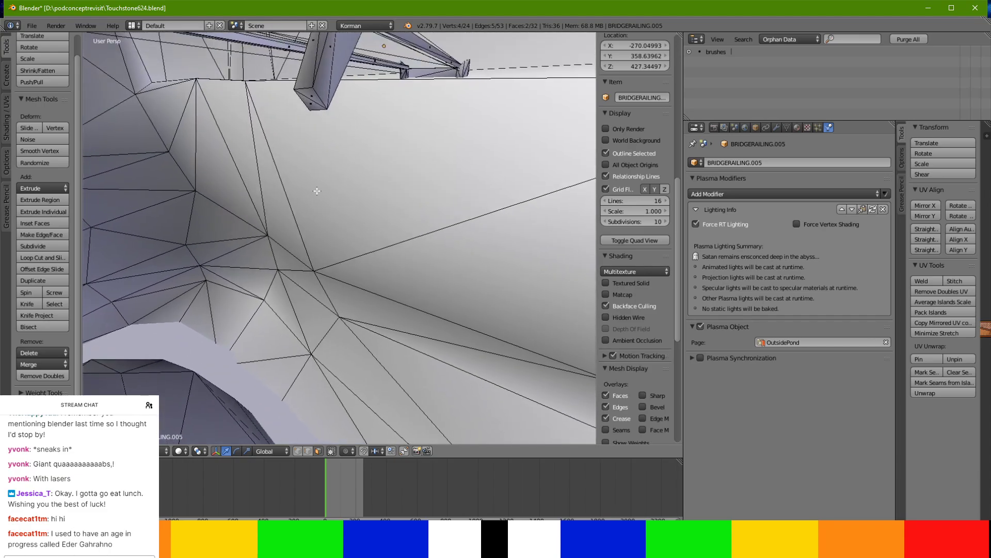
middle_click_drag(312, 118, 371, 166)
key("r")
key("z")
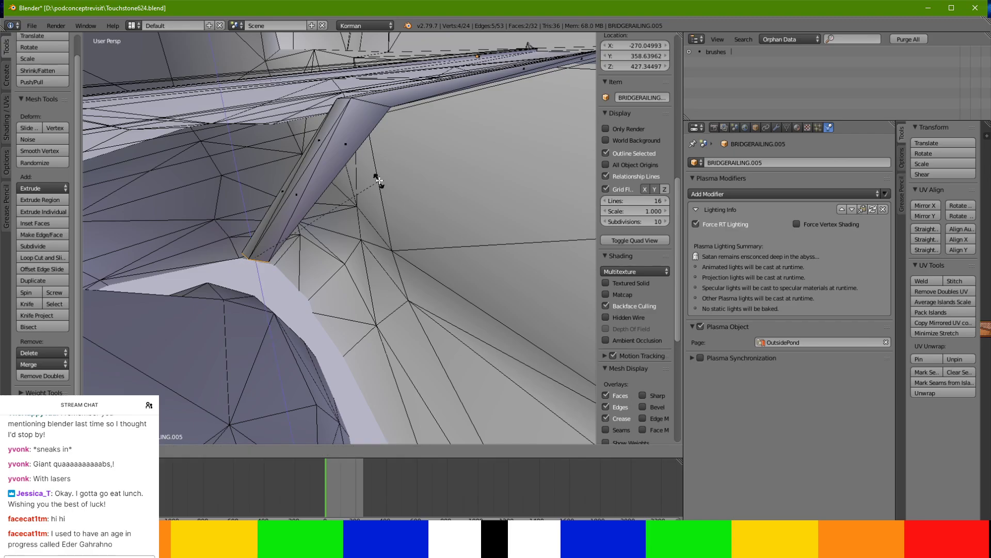
left_click(350, 150)
middle_click_drag(351, 150, 366, 144)
key("s")
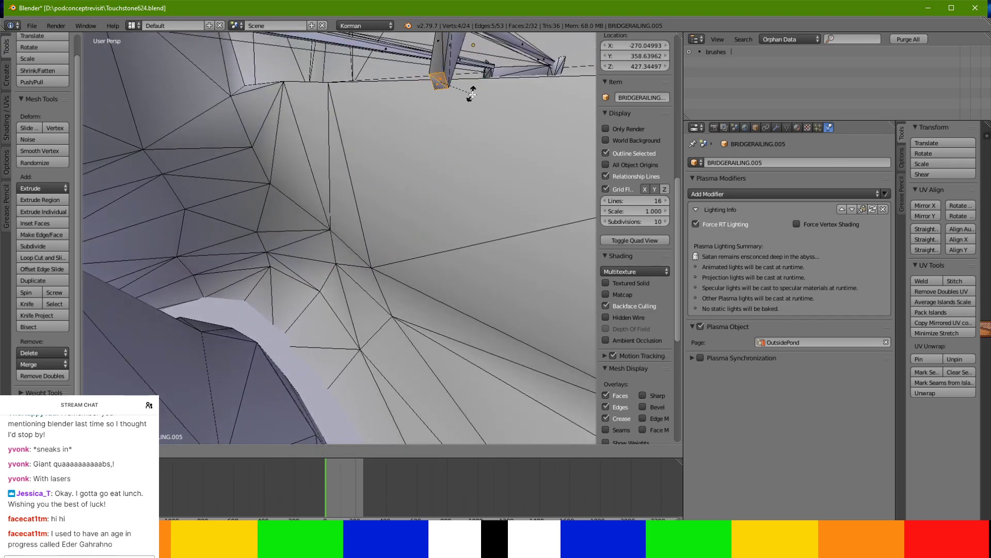
left_click(465, 94)
middle_click_drag(464, 96, 292, 351)
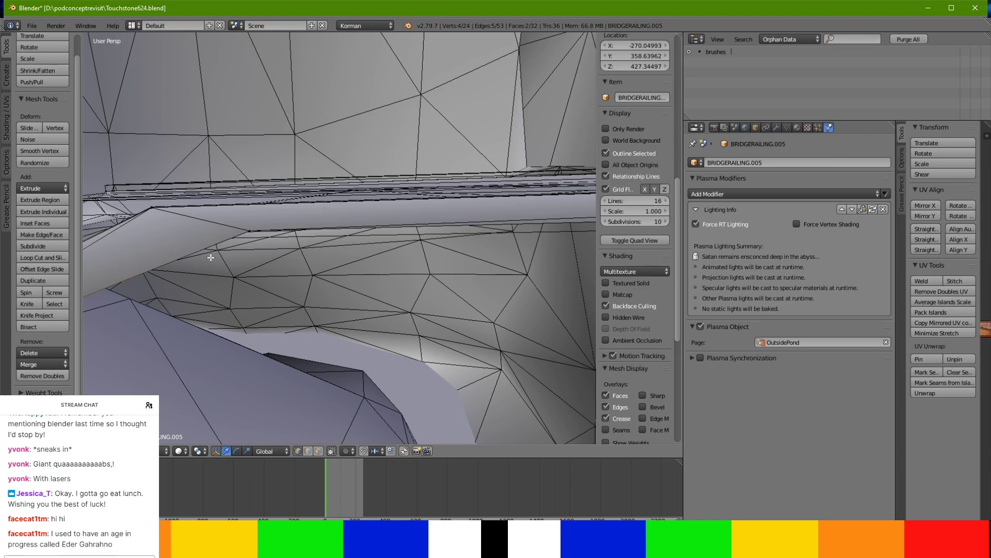
Reposition the single vertex on the underside of the railing beam's bend.
right_click(239, 231)
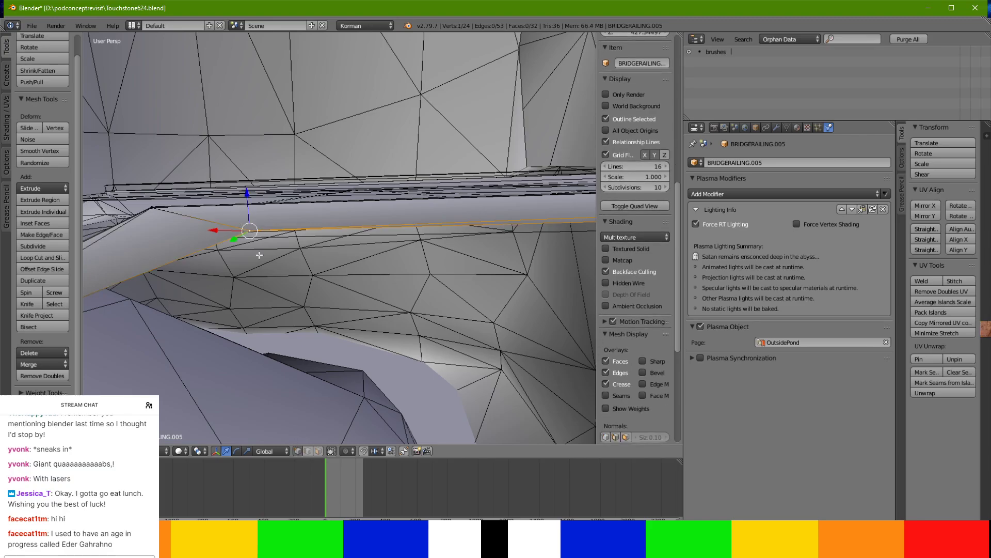
middle_click_drag(259, 253, 266, 260)
left_click_drag(258, 176, 234, 177)
middle_click_drag(234, 176, 411, 312)
left_click_drag(524, 328, 433, 369)
middle_click_drag(434, 369, 377, 282)
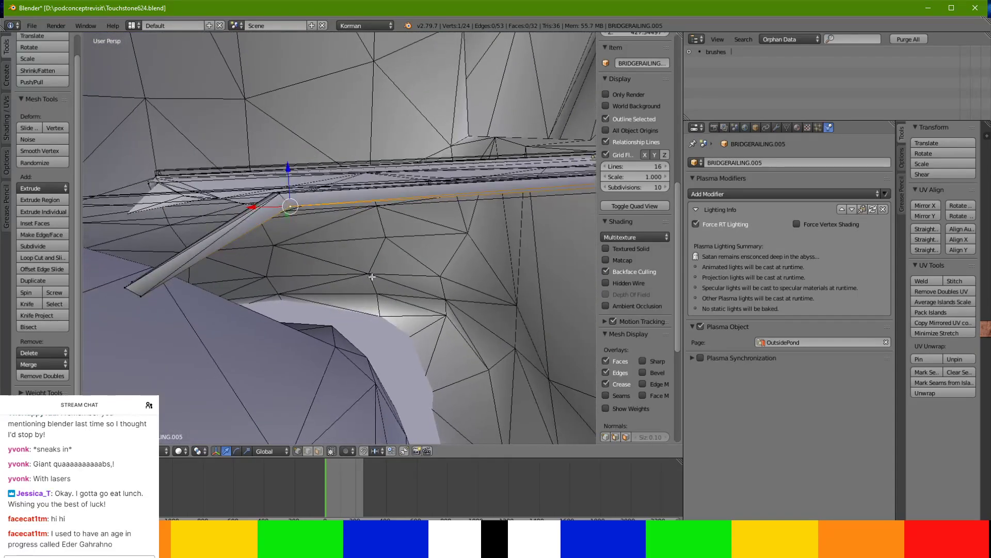
left_click_drag(287, 192, 287, 186)
middle_click_drag(296, 195, 293, 179)
left_click_drag(286, 164, 286, 166)
middle_click_drag(230, 191, 250, 191)
Fill a face between the two edges at the railing beam's bend and triangulate the whole railing mesh.
scroll(335, 188, "down", 1)
key("a")
key("a")
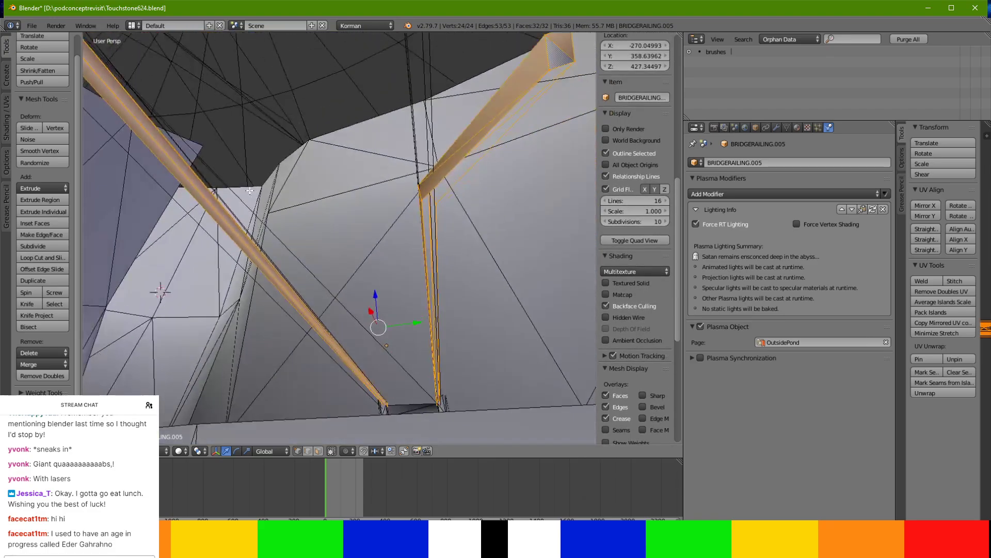
middle_click_drag(291, 226, 222, 217)
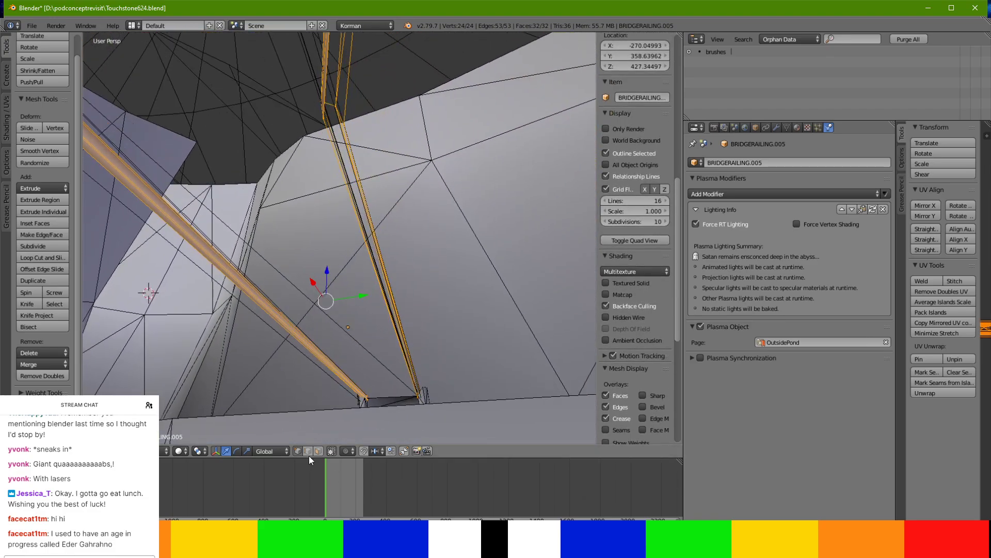
right_click(343, 138)
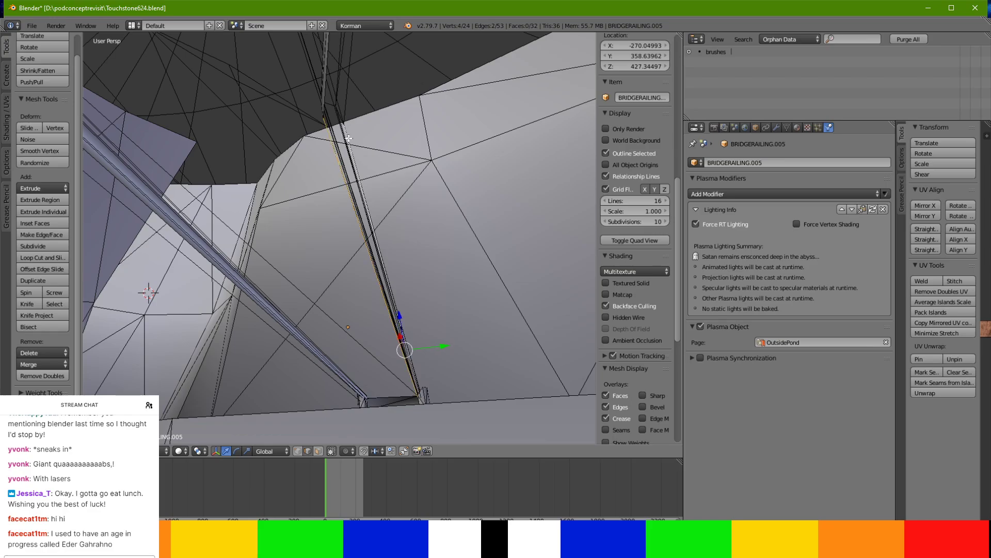
right_click(327, 92)
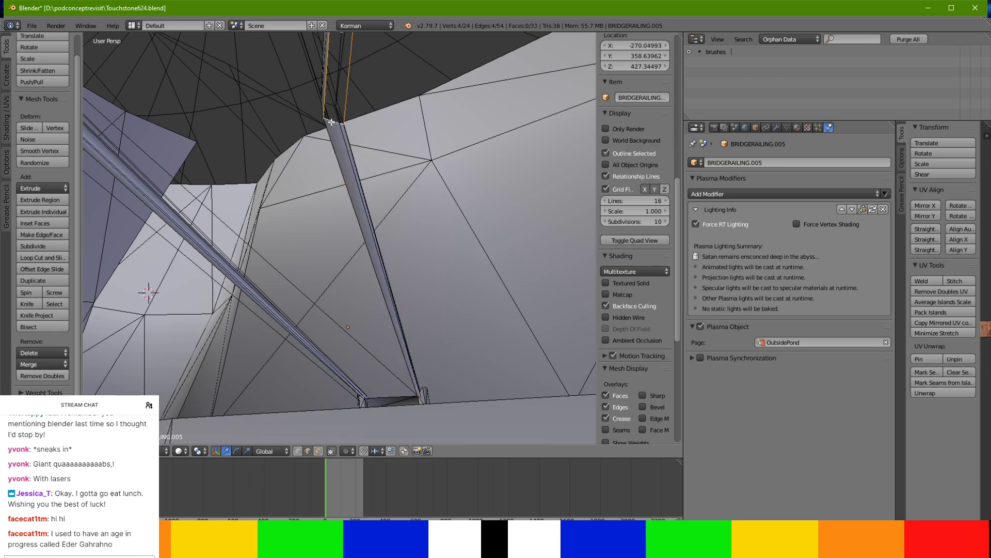
key("f")
middle_click_drag(331, 122, 338, 146)
key("a")
key("ctrl+t")
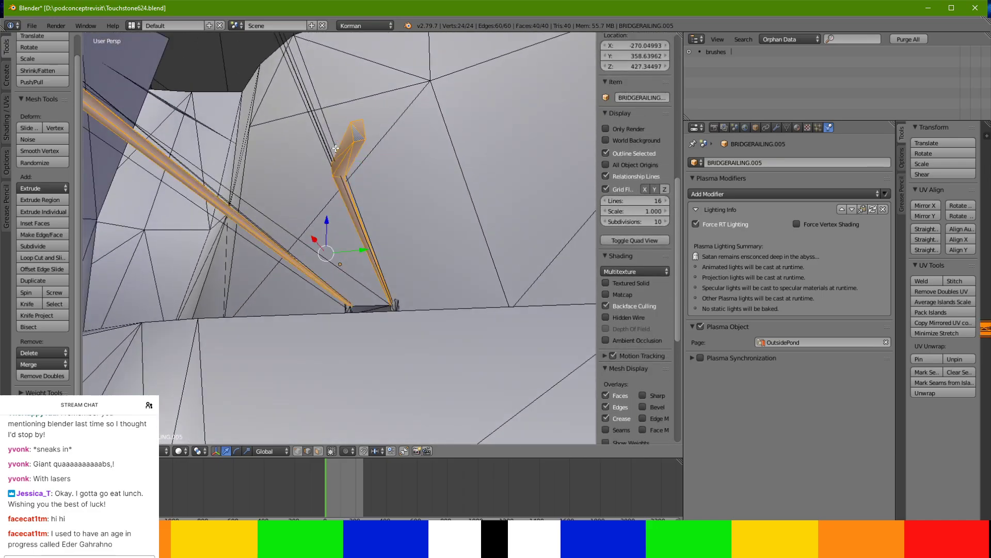
middle_click_drag(336, 148, 277, 215)
Add a Collision modifier to the railing with Terrain enabled and Blocks Dynamics disabled, and leave mesh editing.
left_click(812, 193)
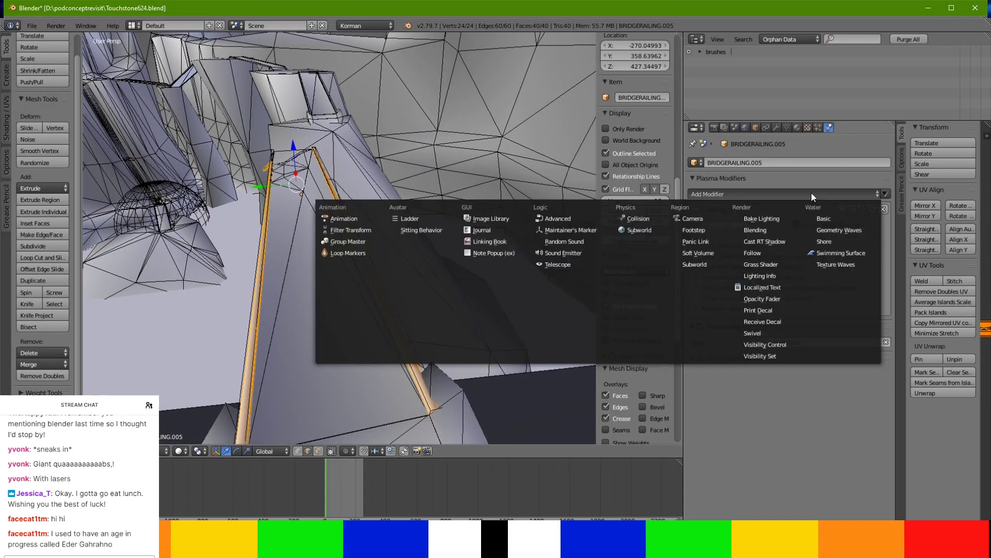
left_click(637, 219)
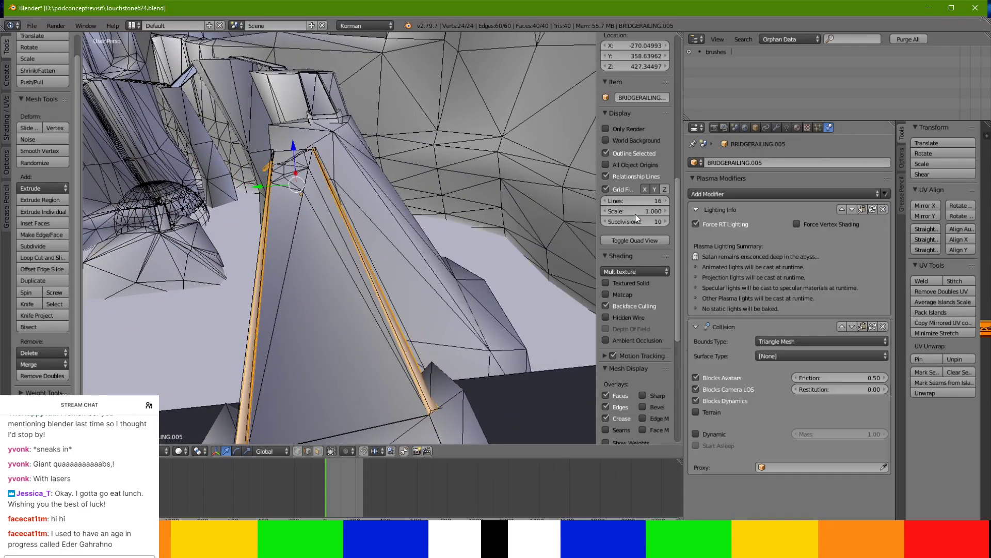
left_click(717, 412)
left_click(700, 401)
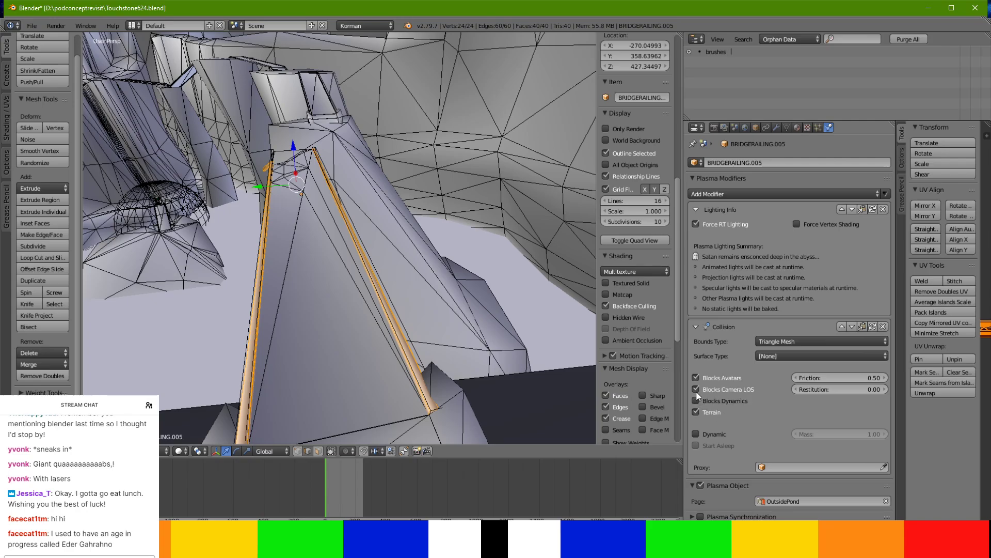
key("Tab")
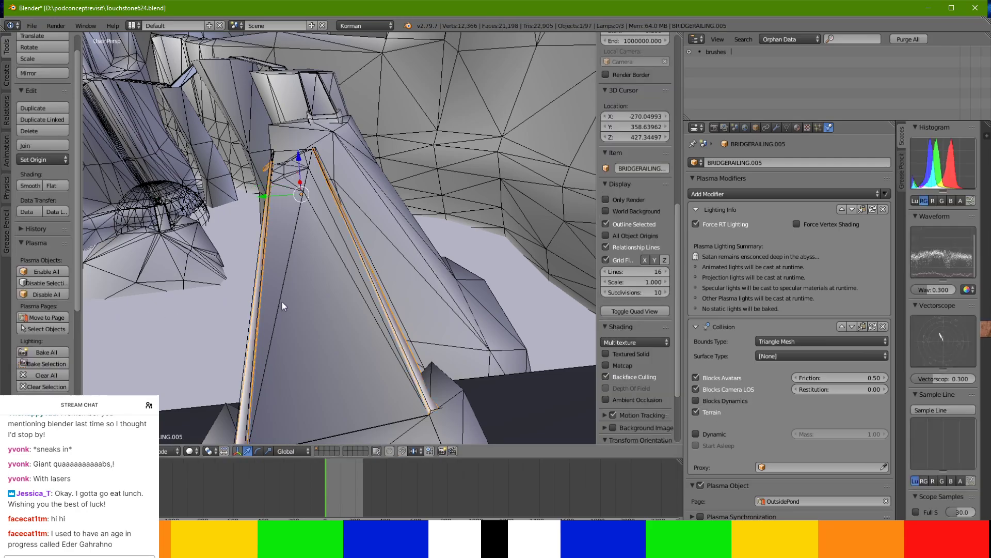
Add a Collision modifier to the bridge floor grate with Terrain enabled and Blocks Dynamics disabled.
right_click(296, 301)
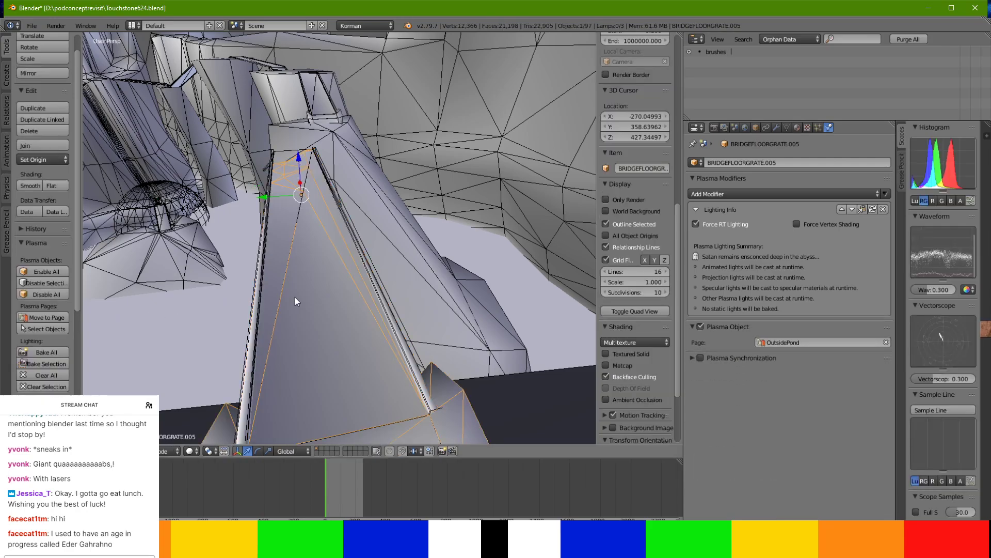
left_click(770, 195)
left_click(639, 219)
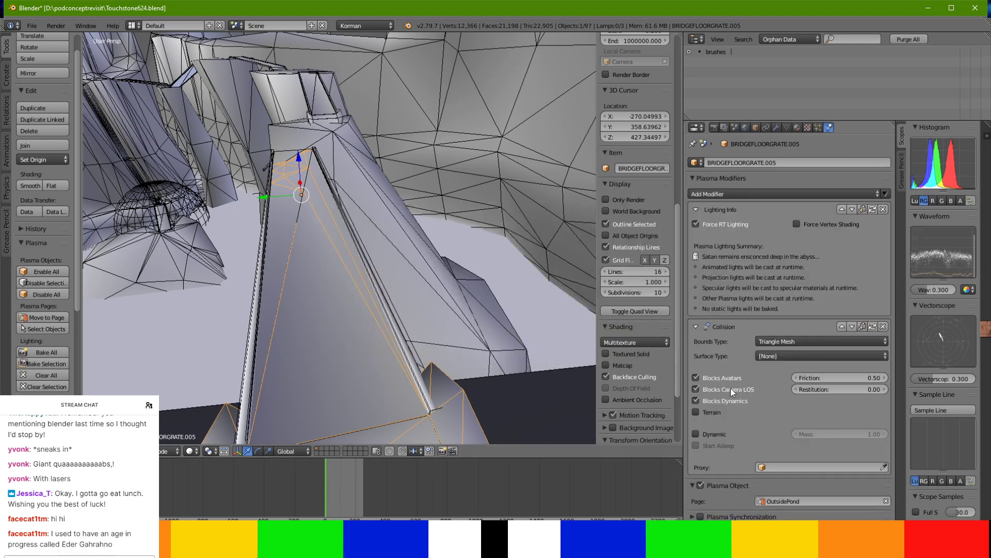
left_click(709, 433)
left_click(696, 400)
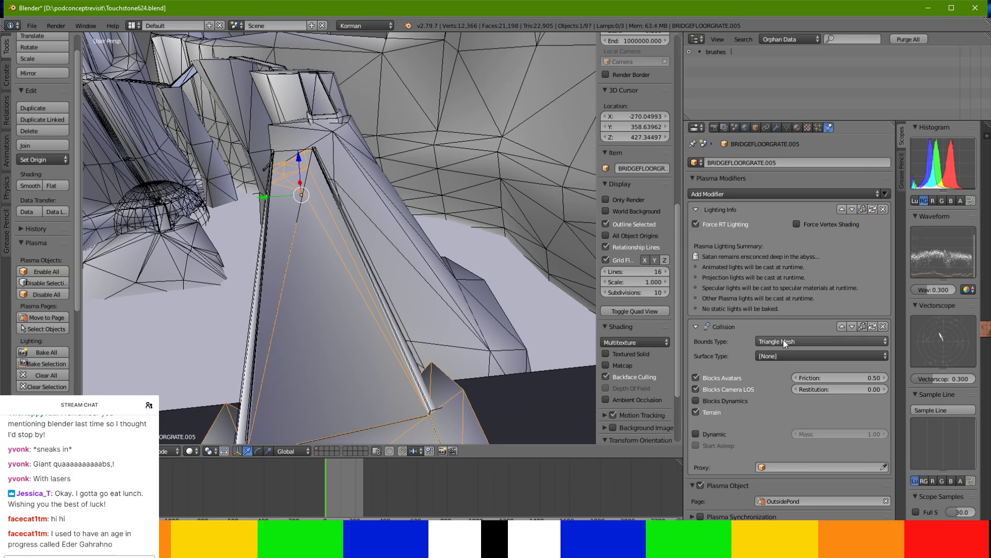
Isolate the bridge floor grate in local view and open its mesh for editing.
middle_click_drag(241, 209, 231, 146)
scroll(447, 207, "up", 4)
middle_click_drag(322, 227, 246, 202)
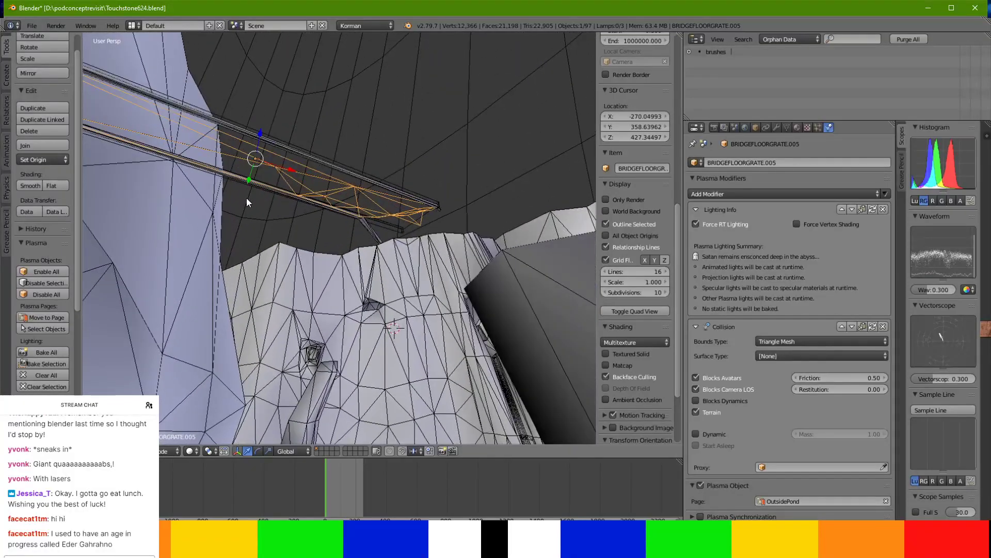
middle_click_drag(334, 216, 267, 280)
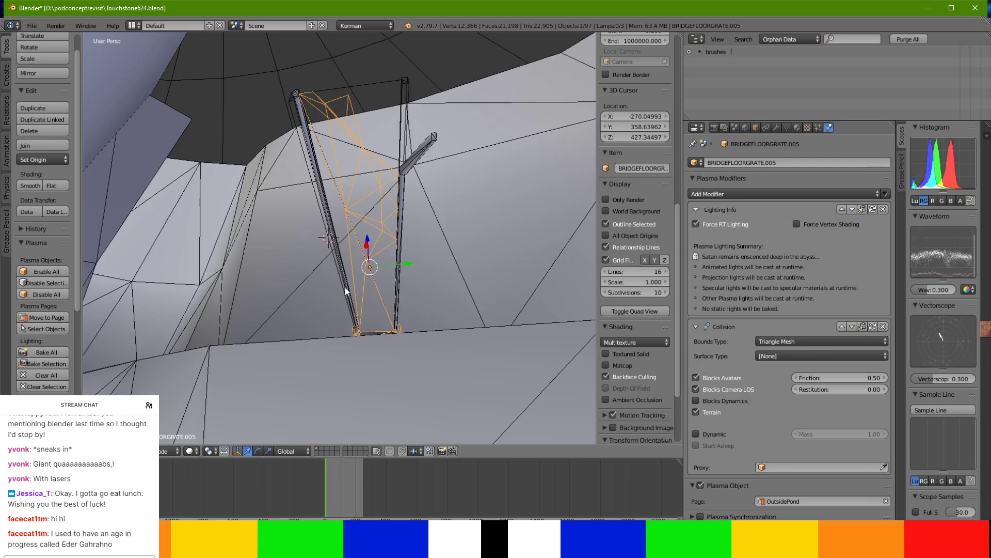
scroll(349, 289, "up", 3)
middle_click_drag(354, 290, 352, 284)
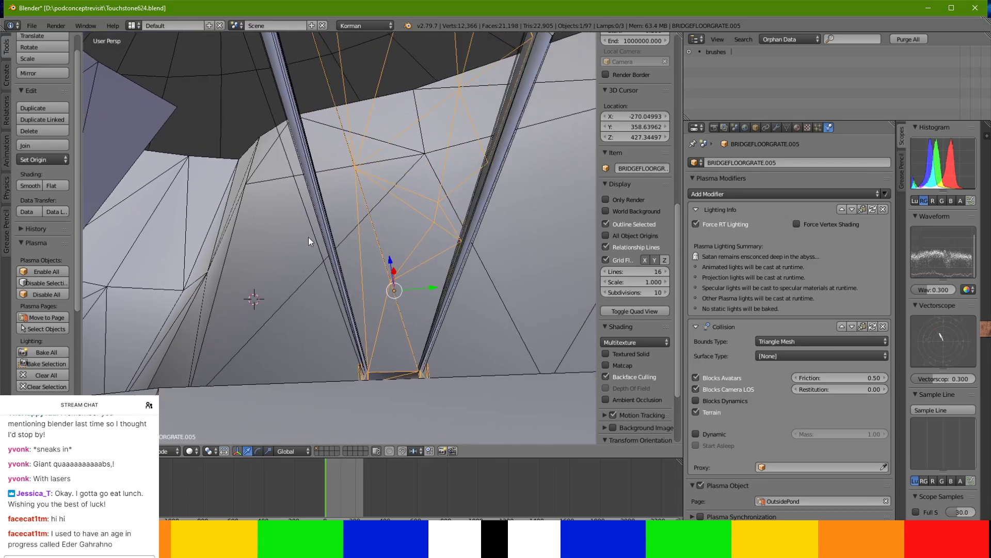
key("KP_Divide")
middle_click_drag(358, 252, 383, 275)
key("Tab")
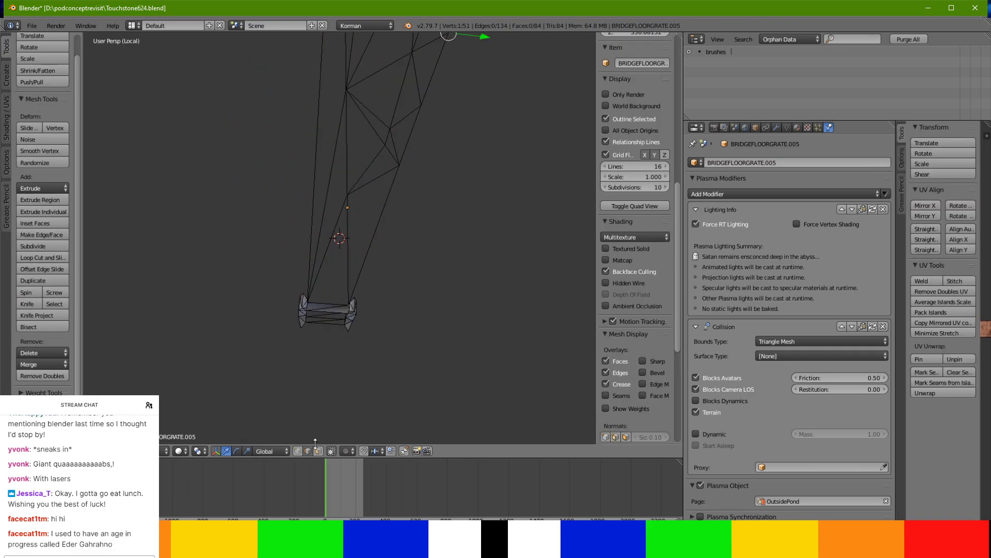
Select all flat torn grate faces of the floor grate mesh, leaving the beam geometry at its base unselected.
right_click(320, 182)
right_click(334, 281, "ctrl")
right_click(361, 245, "ctrl")
middle_click_drag(371, 217, 352, 277)
right_click(393, 178, "ctrl")
right_click(394, 160, "ctrl")
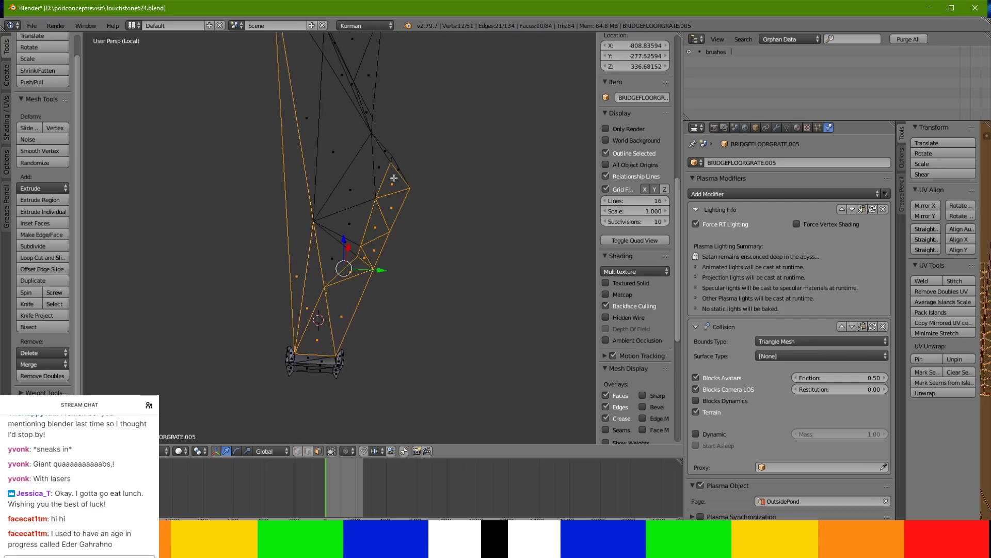
right_click(338, 144, "ctrl")
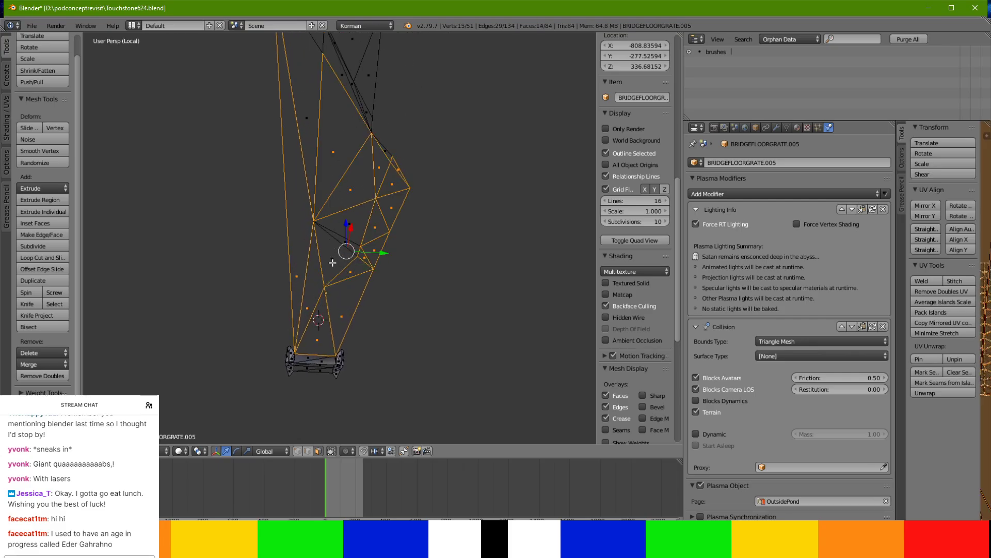
middle_click_drag(329, 180, 332, 233)
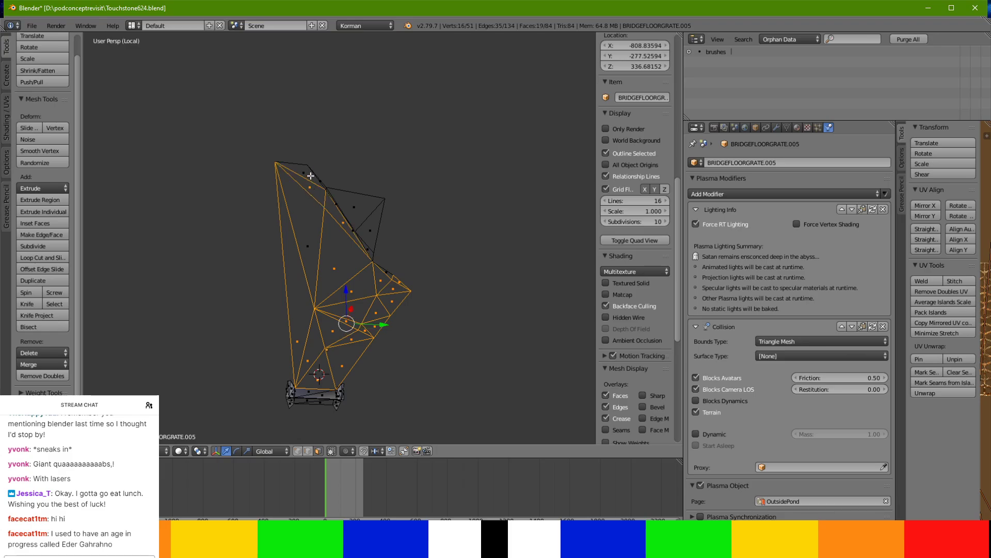
right_click(367, 226, "ctrl")
scroll(350, 219, "up", 4)
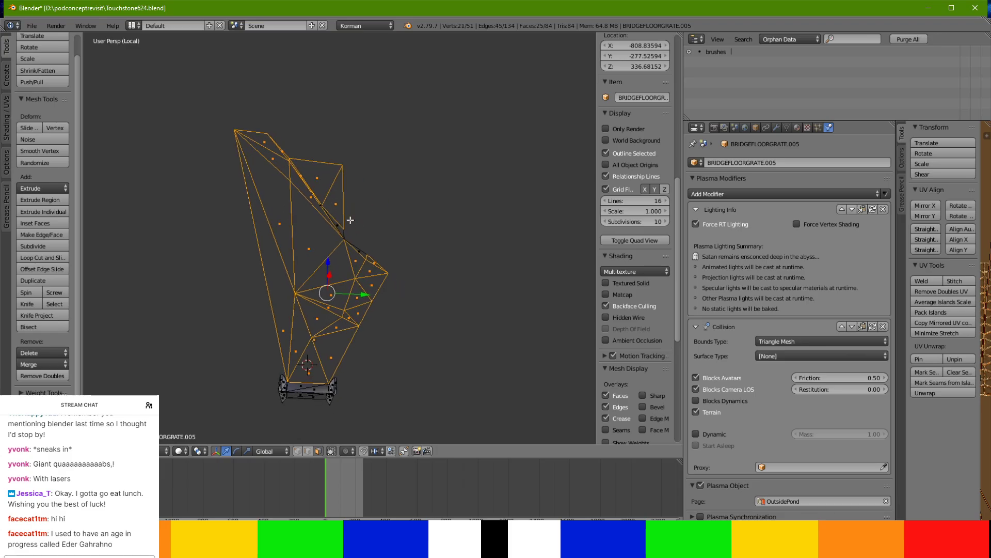
right_click(331, 274, "ctrl")
middle_click_drag(277, 216, 316, 233)
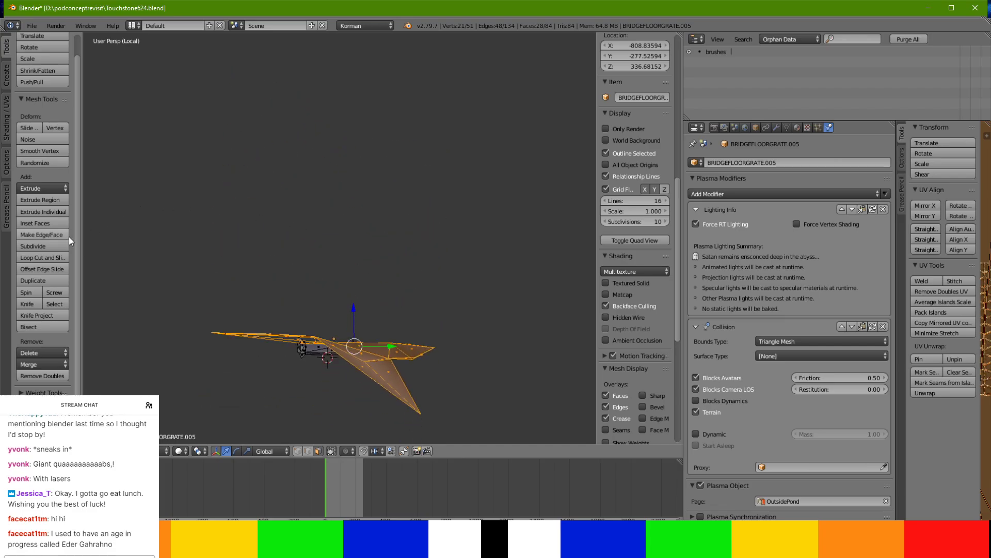
Duplicate the selected grate faces, shift the copy slightly down along Z and flip its normals to form an underside.
left_click(53, 277)
key("z")
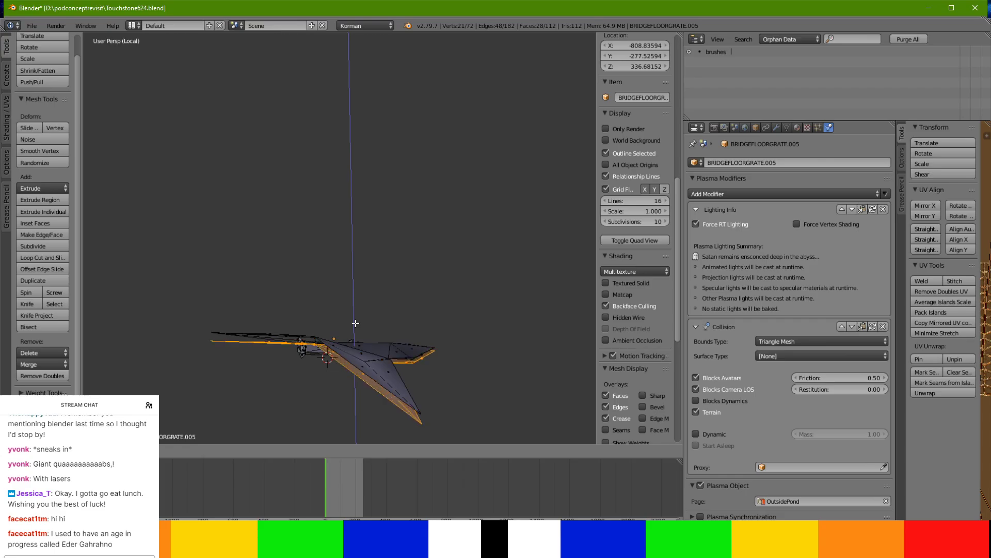
left_click(354, 328)
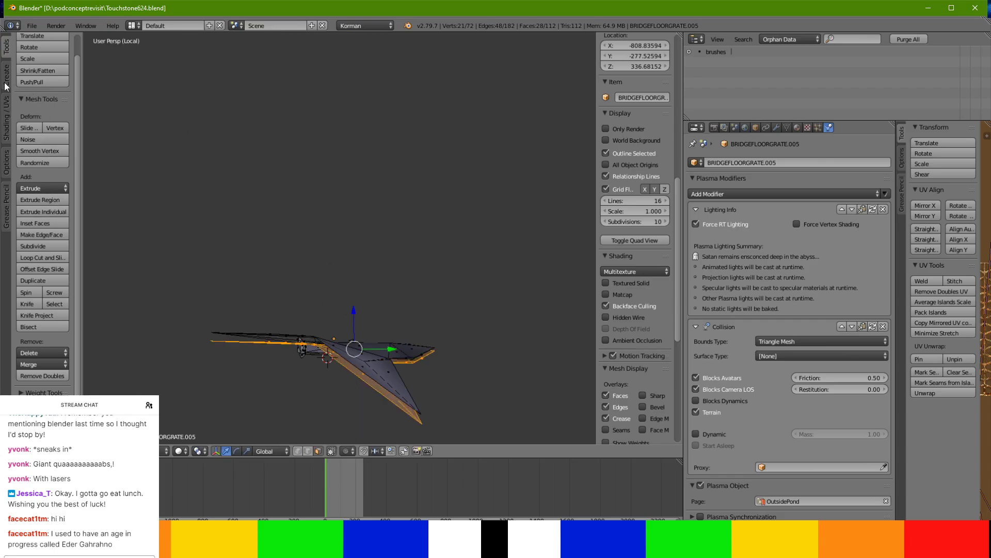
left_click(5, 82)
left_click(6, 108)
left_click(44, 151)
Separate the flipped faces into their own object, leave mesh editing and remove the Collision modifier from the new underside object.
middle_click_drag(220, 247, 220, 243)
middle_click_drag(299, 285, 367, 295)
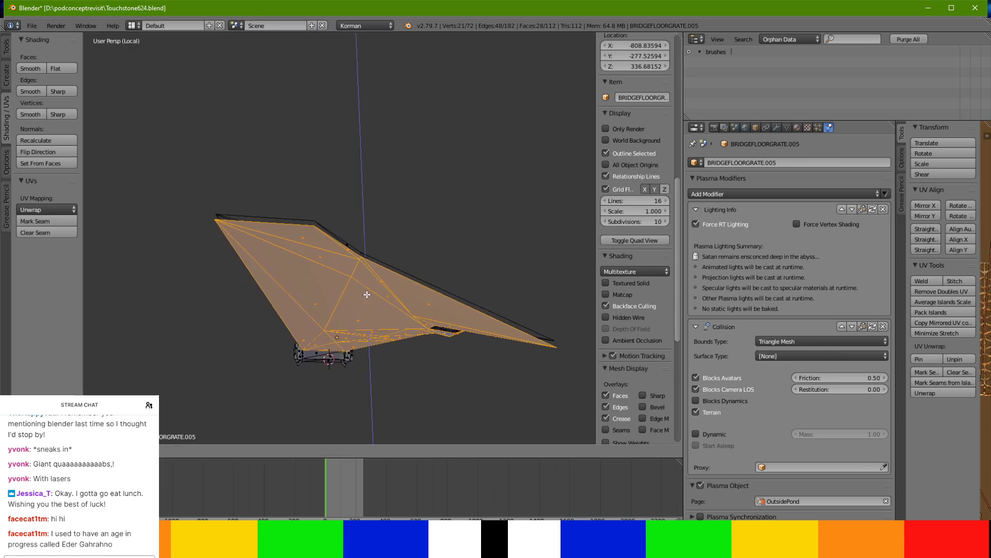
key("p")
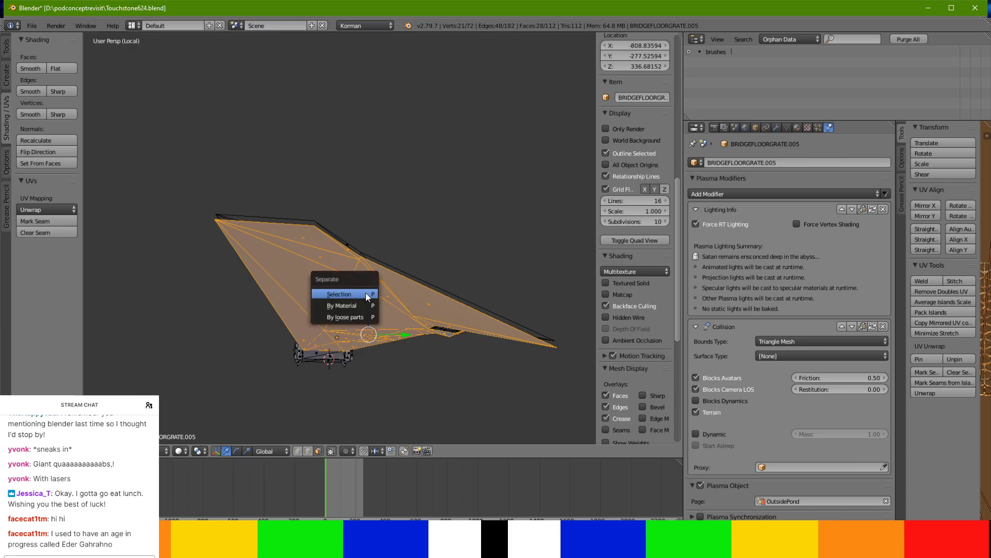
left_click(366, 293)
key("Tab")
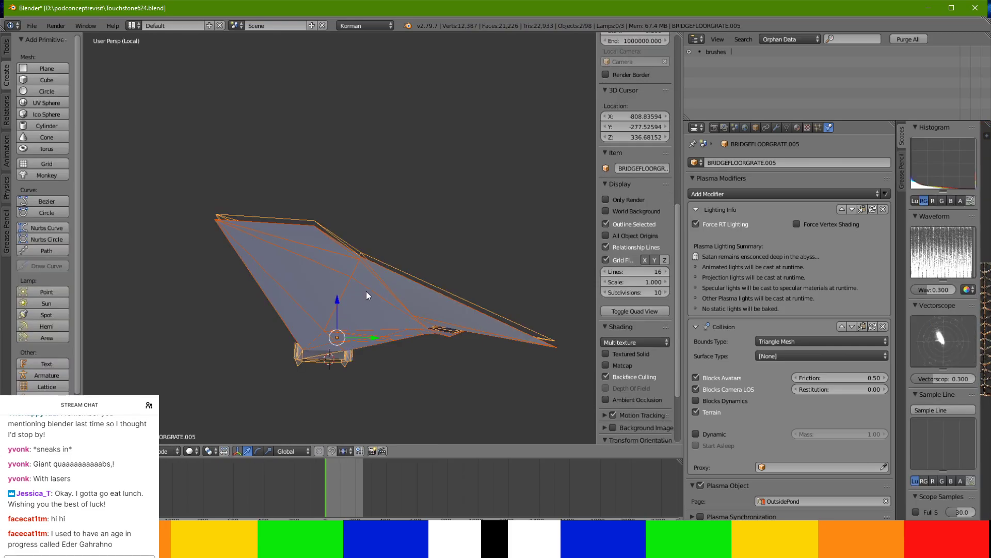
right_click(367, 292)
left_click(792, 341)
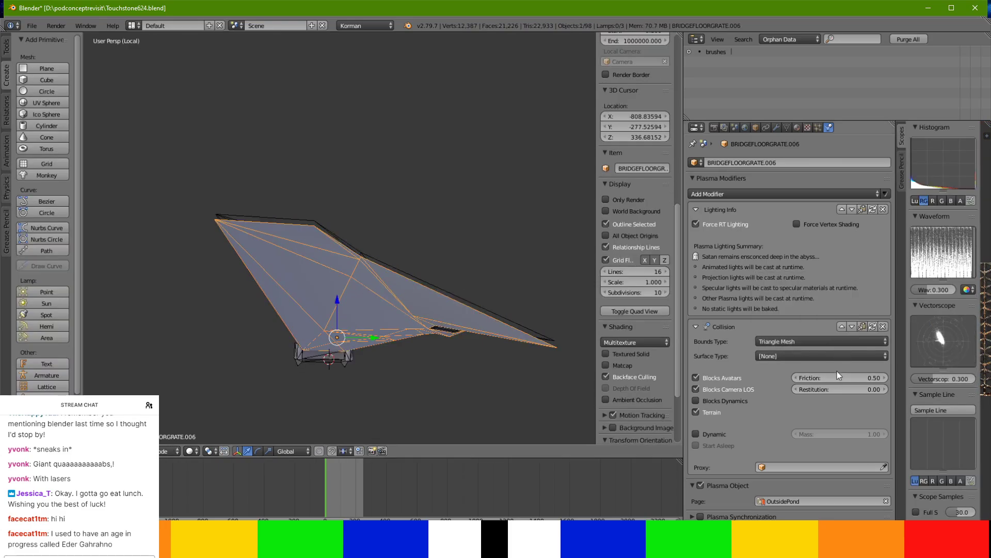
left_click(884, 326)
Set the pivot point to 3D Cursor and raise the underside copy along Z until it sits close beneath the grate.
scroll(288, 280, "up", 5)
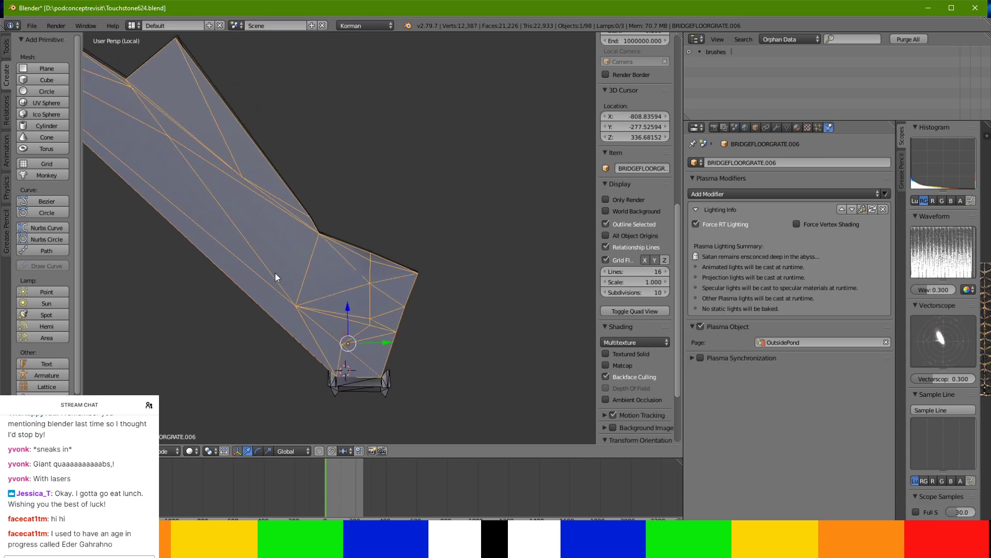
middle_click_drag(265, 270, 371, 291)
left_click_drag(405, 301, 411, 300)
left_click(321, 360)
left_click(209, 450)
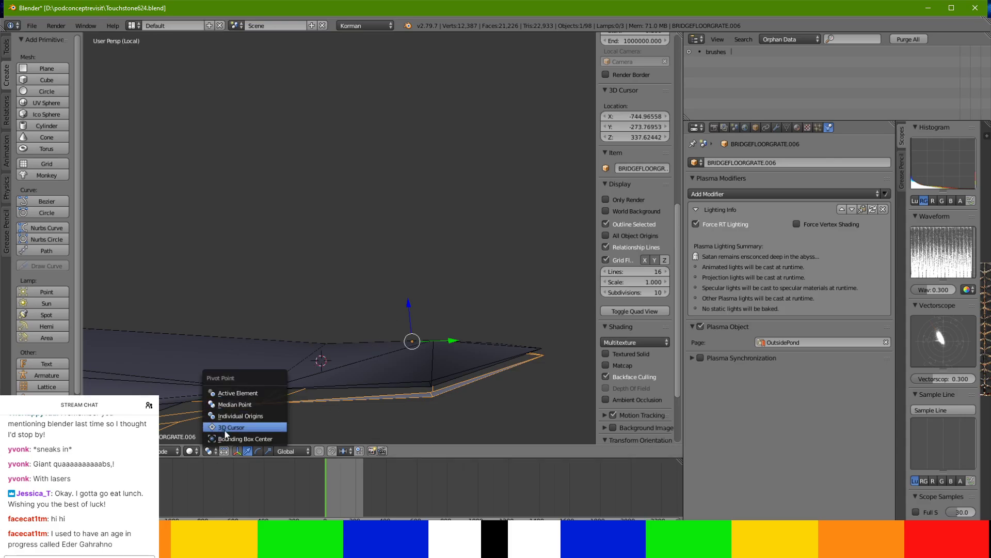
left_click(226, 429)
left_click_drag(321, 323, 327, 321)
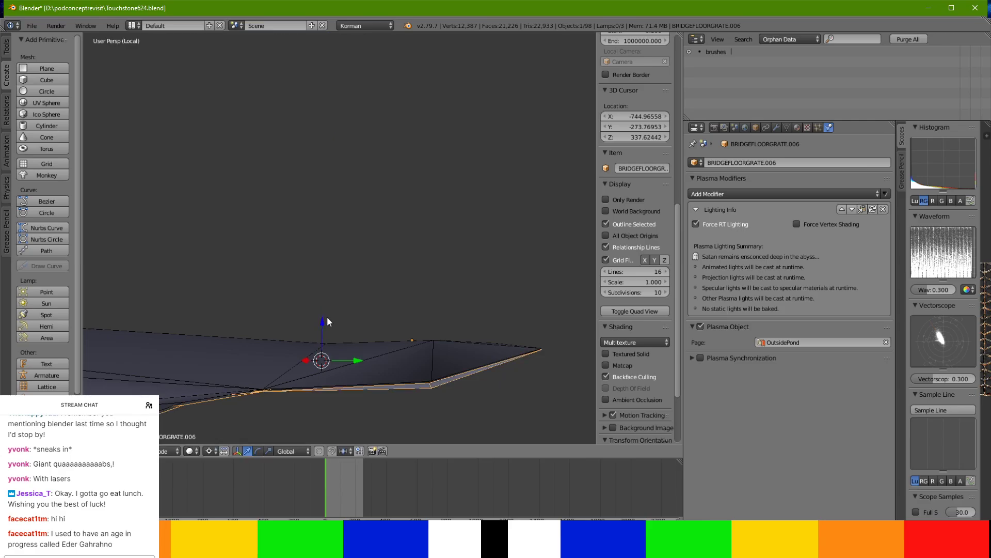
Apply the object transform to the underside copy and the original floor grate, and leave local view.
key("ctrl+a")
left_click(327, 319)
right_click(275, 354)
key("ctrl+a")
left_click(275, 354)
middle_click_drag(339, 309, 214, 381)
key("KP_Divide")
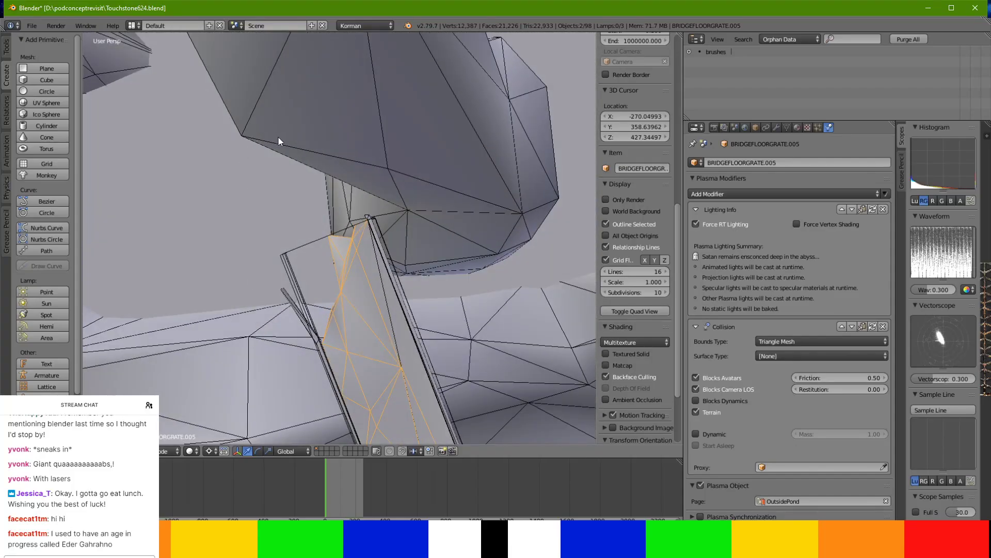
Open the bridgerib.002 mesh for editing and knife-cut across the corner faces on its side near the broken bridge end.
right_click(278, 141)
middle_click_drag(278, 141, 364, 274)
key("Tab")
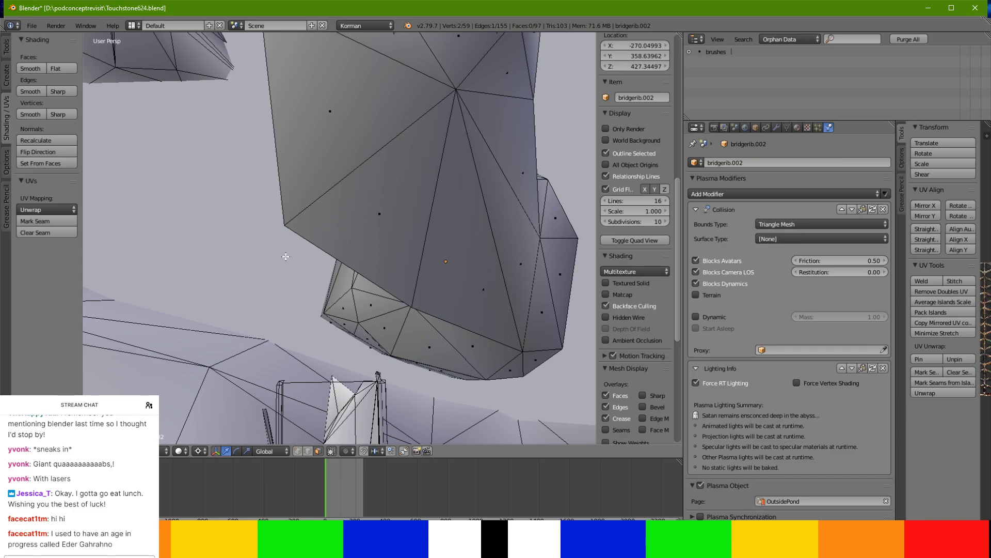
key("a")
left_click(6, 48)
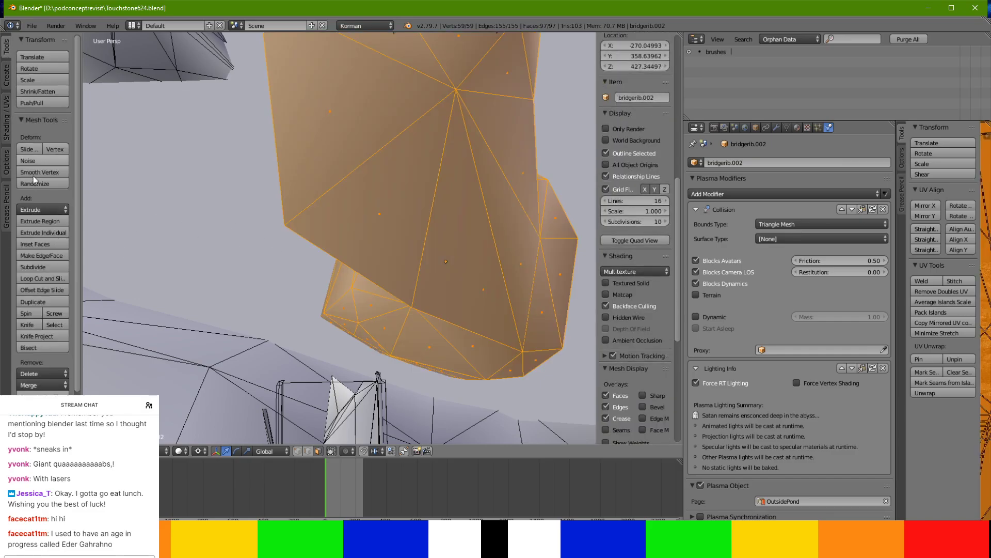
left_click(27, 324)
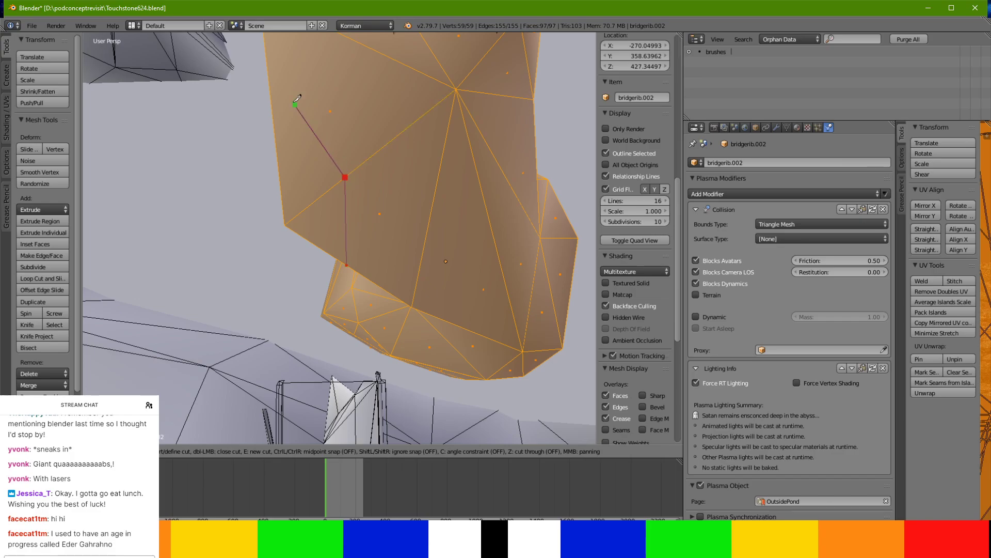
left_click(274, 76)
key("Return")
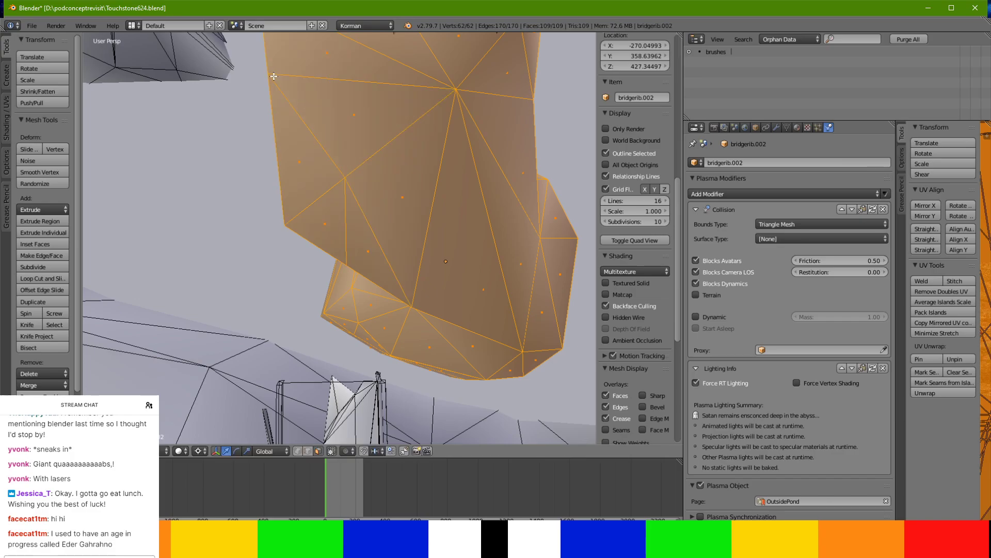
Set the pivot point to Active Element and move the knife-cut vertex on the rib's edge inward to dent the edge.
middle_click_drag(342, 222, 393, 197)
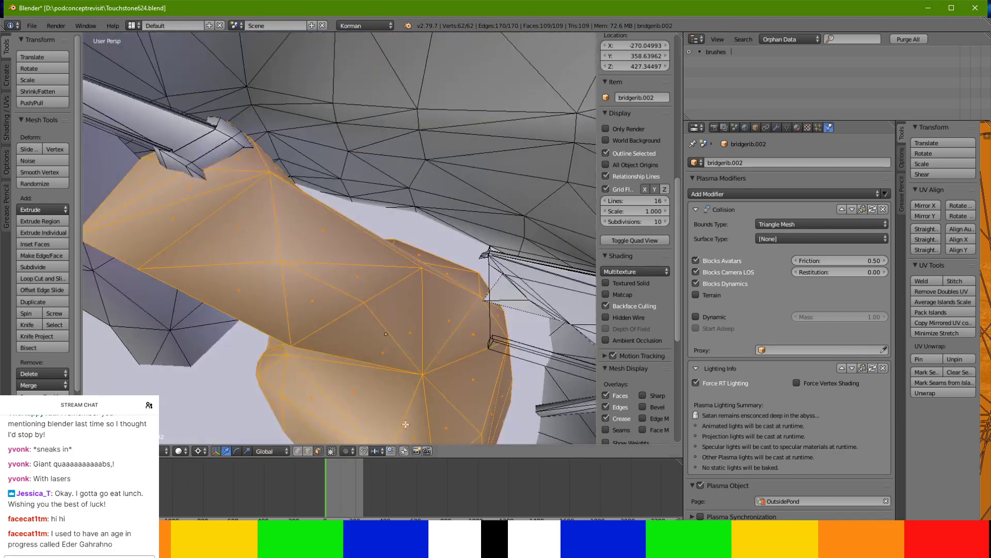
right_click(360, 307)
middle_click_drag(396, 339, 305, 334)
left_click(201, 451)
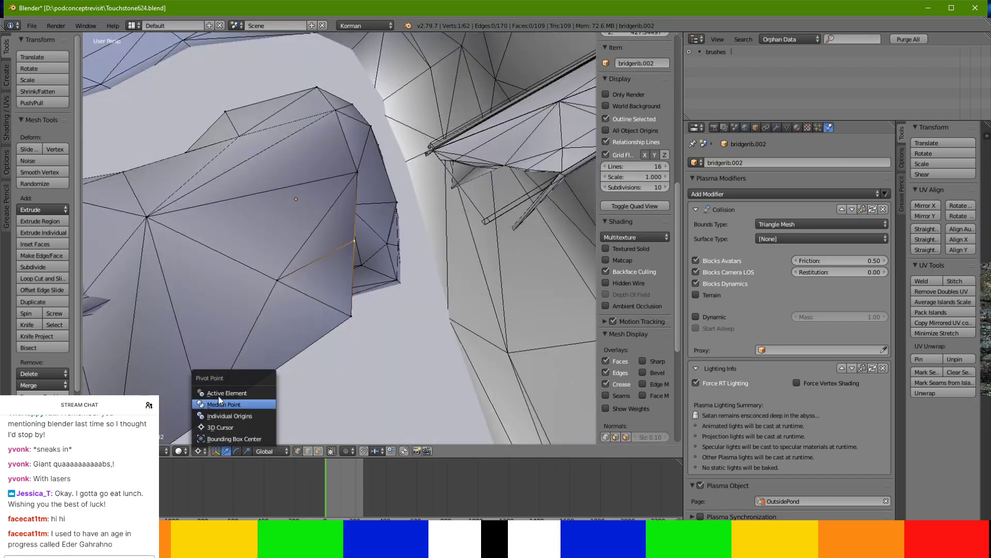
left_click(217, 391)
middle_click_drag(325, 259, 294, 266)
left_click_drag(333, 272, 336, 294)
middle_click_drag(336, 294, 302, 328)
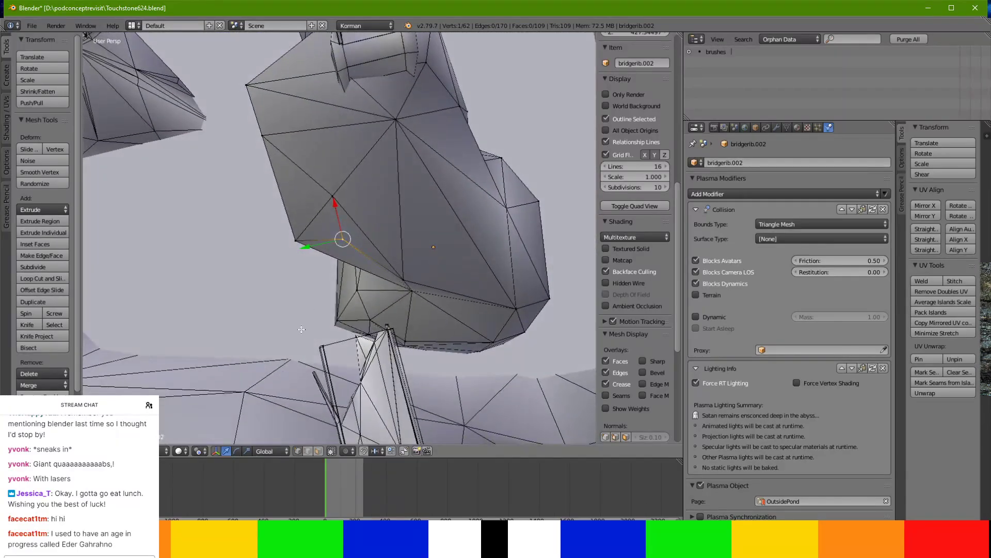
Reposition a vertex near the rib's top corner, partly along Z, to make the rib's side more uneven.
middle_click_drag(321, 257, 300, 180)
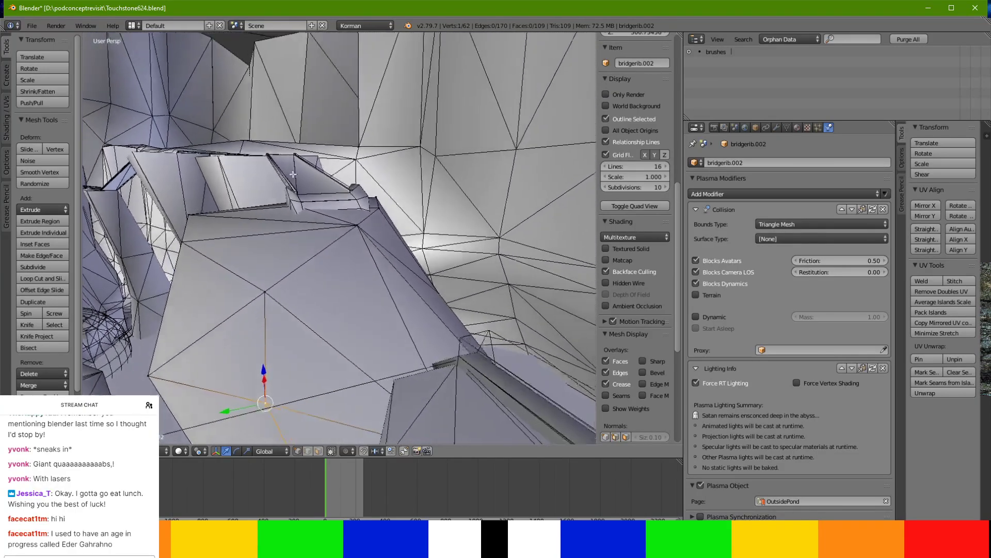
middle_click_drag(413, 161, 416, 99)
middle_click_drag(343, 254, 289, 222)
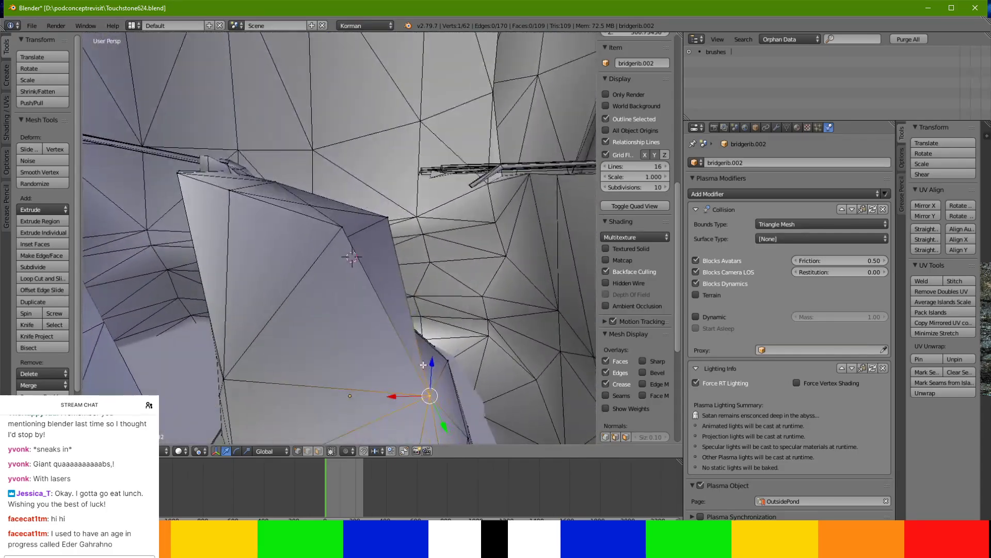
middle_click_drag(324, 234, 316, 180)
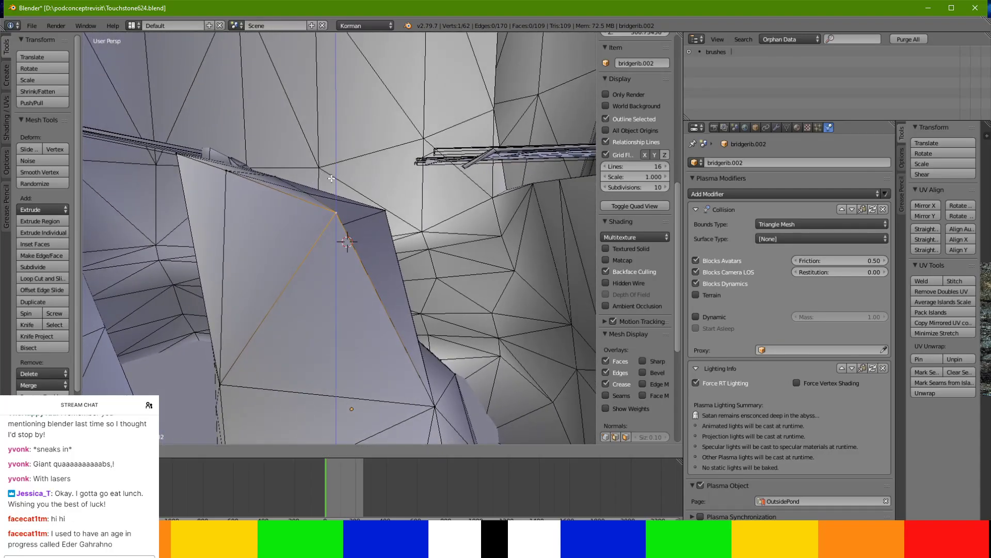
middle_click_drag(328, 237, 329, 391)
left_click_drag(447, 399, 408, 385)
middle_click_drag(408, 386, 345, 270)
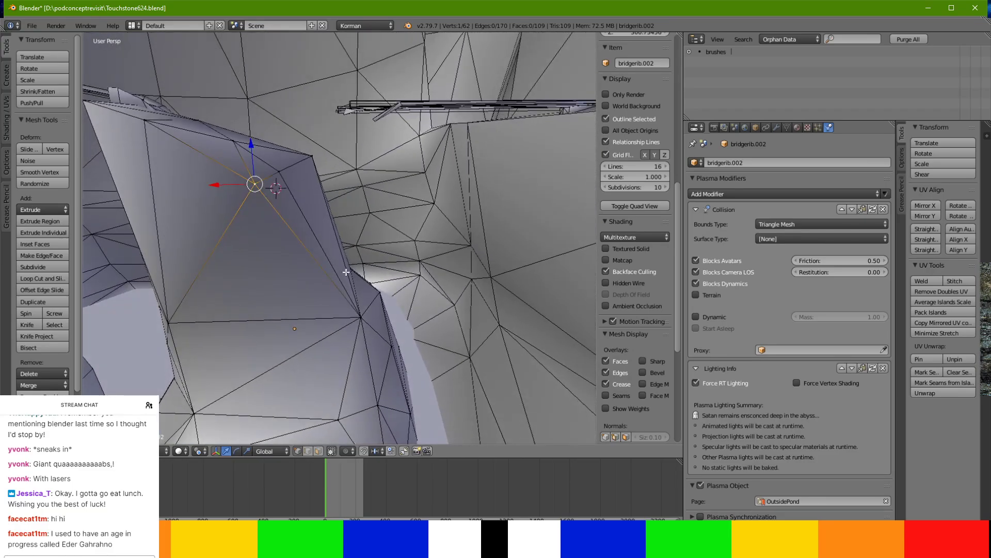
Leave mesh editing, save over Touchstone624.blend and show the World properties.
key("Tab")
key("ctrl+s")
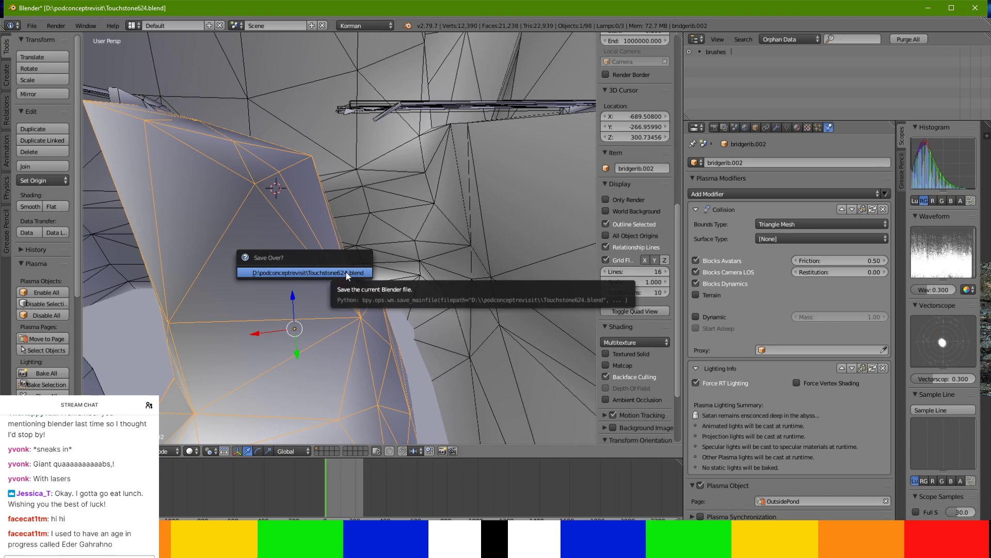
left_click(347, 273)
left_click(744, 128)
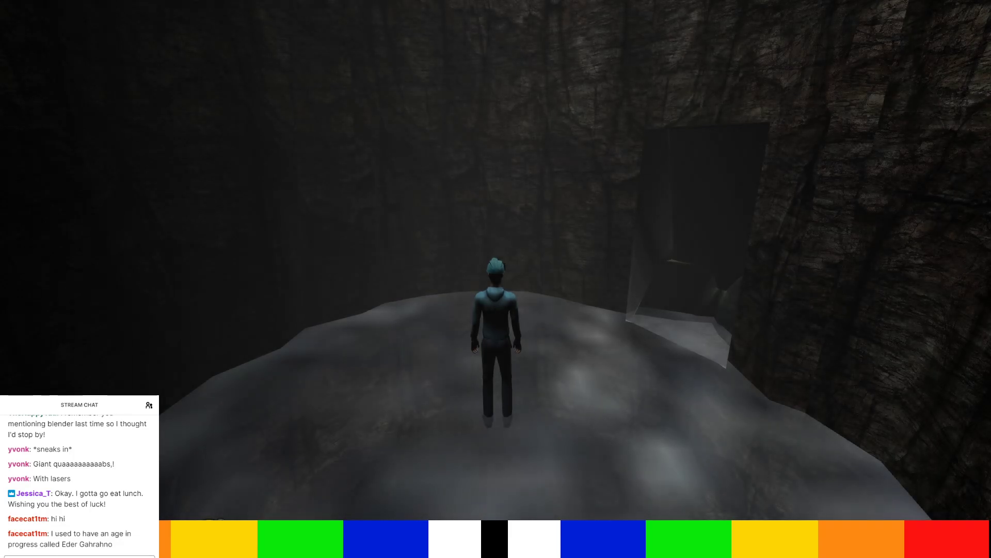
Switch to the exported age in the game and look around from the rock rib toward the broken bridge end.
key("Right")
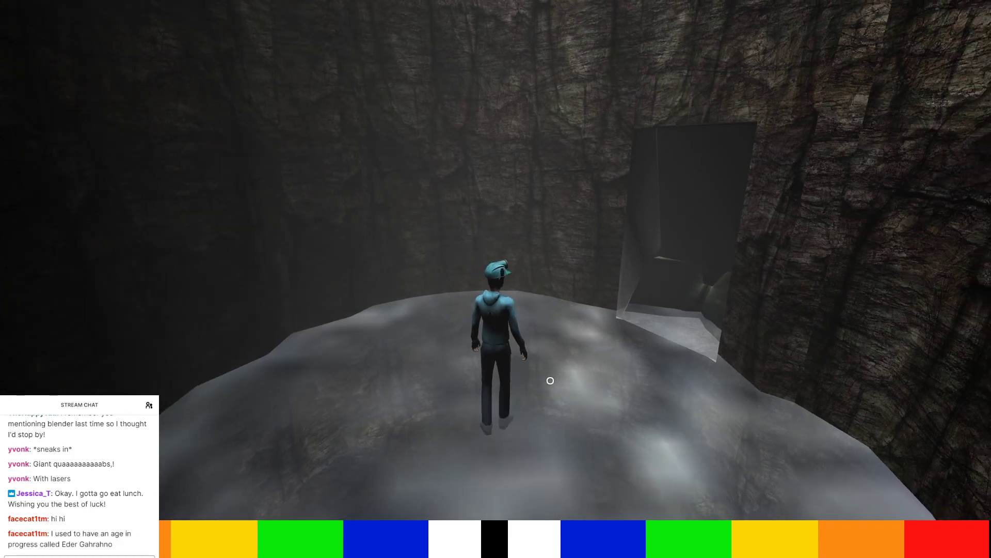
key("F1")
key("space")
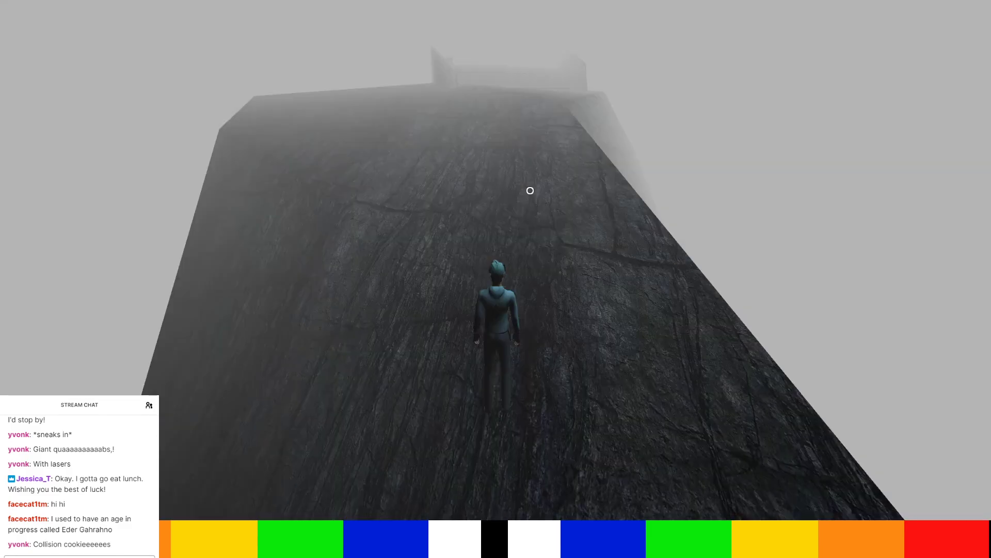
key("Right")
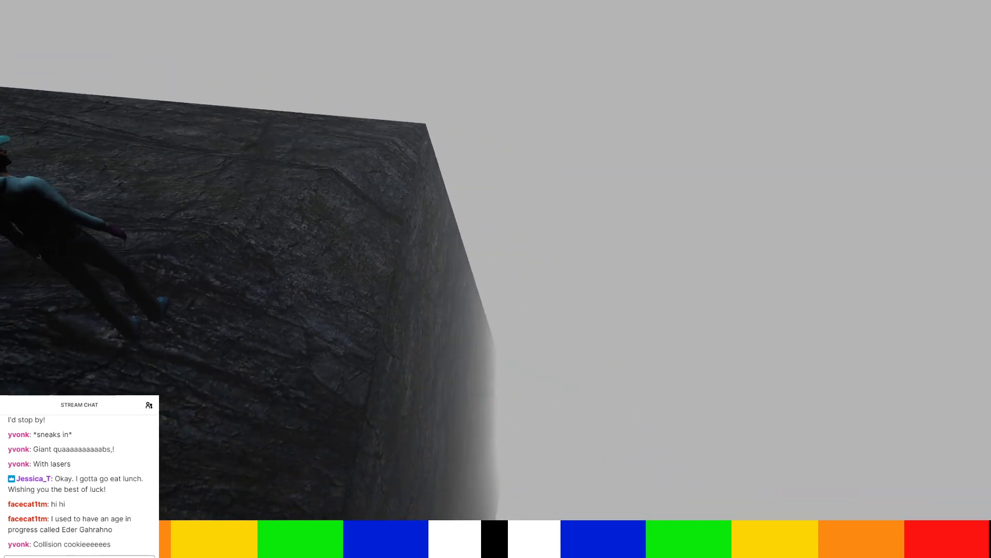
key("Left")
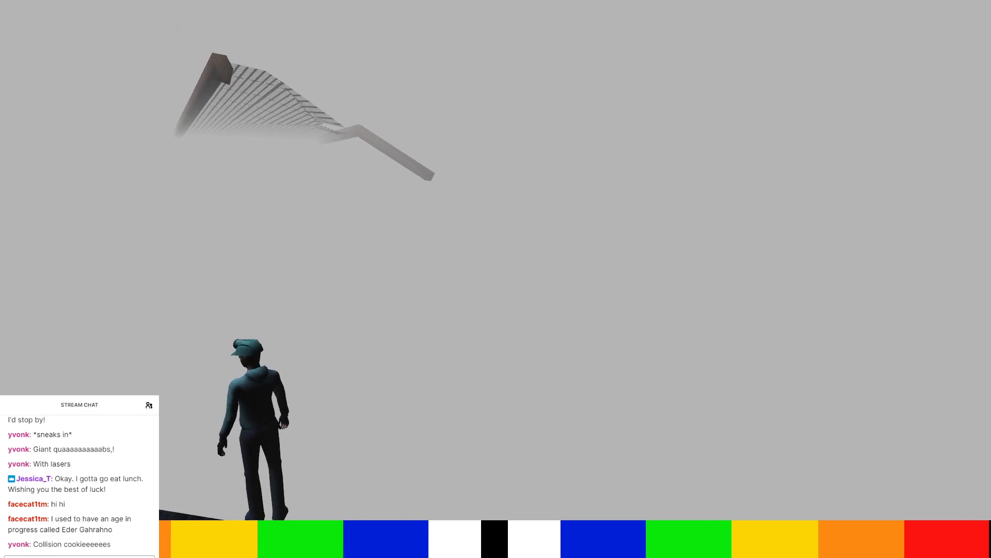
key("Left")
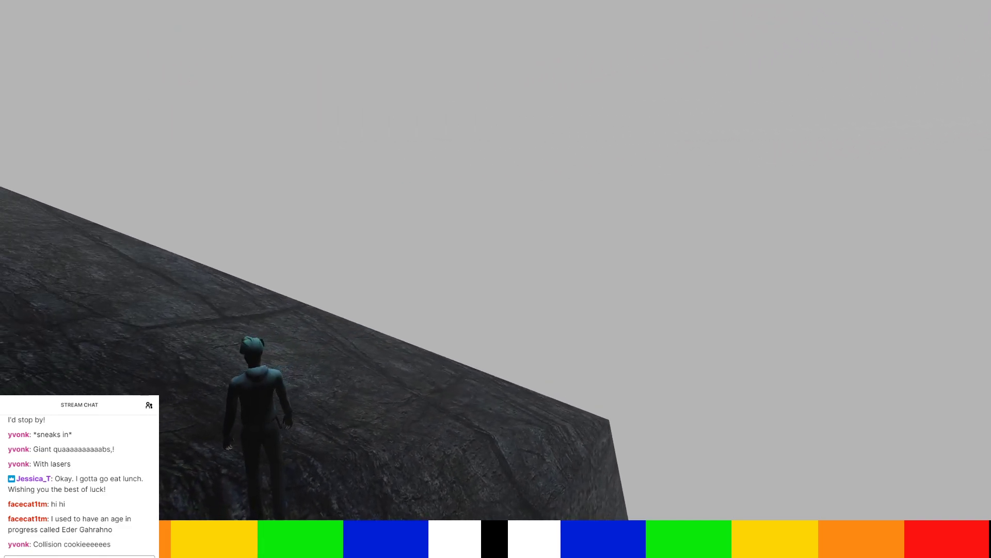
Run the avatar up the rock rib toward the metal bridge and inspect the grate and railing in first-person view.
key("Up")
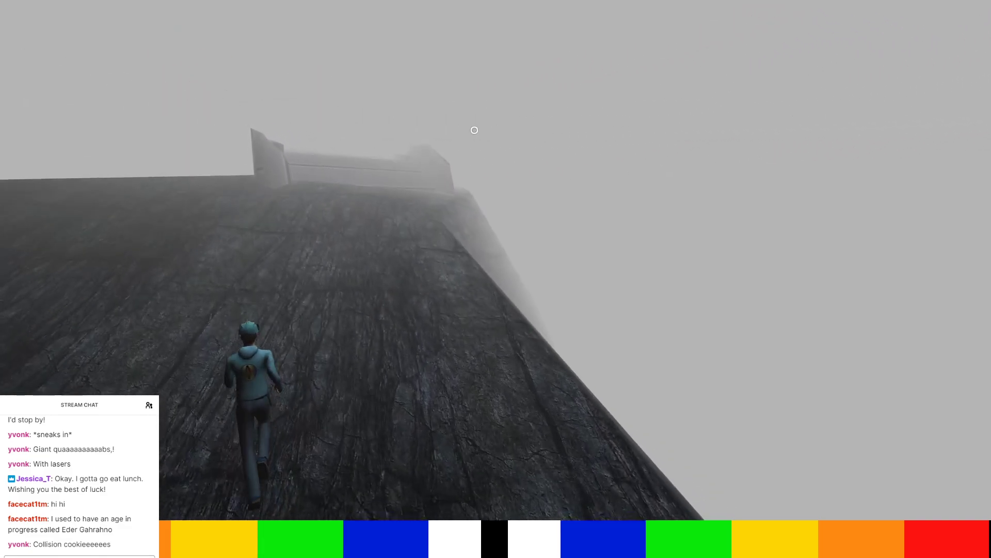
key("Up")
key("F1")
right_click_drag(475, 130, 444, 83)
key("Up")
key("Left")
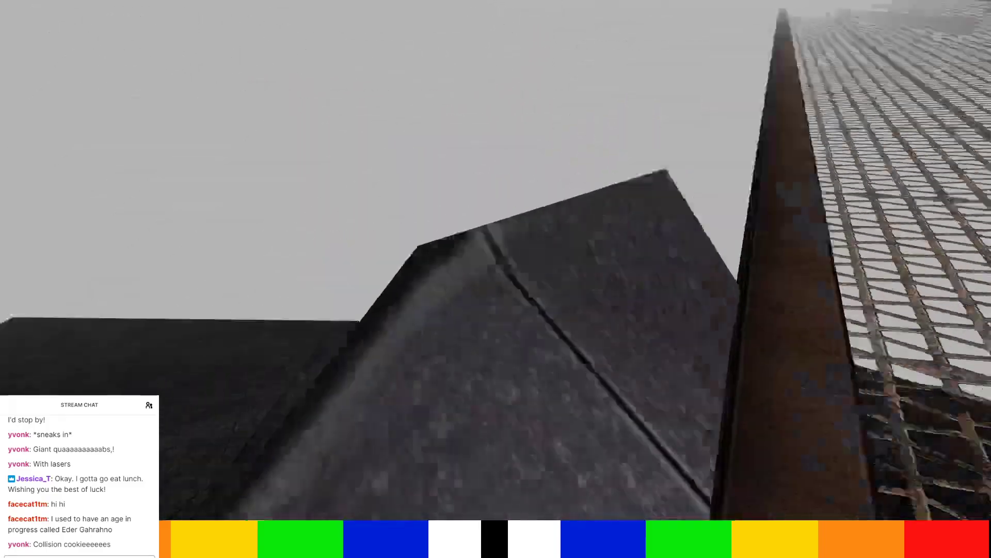
Walk the avatar onto the bridge and look over its grate, railings and stone end in first- and third-person view.
key("Up")
key("Left")
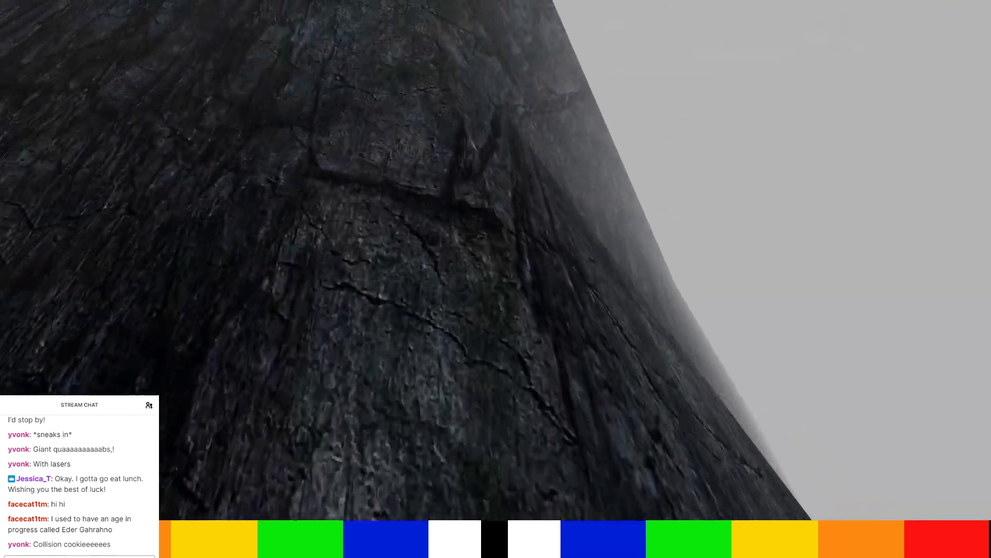
key("w")
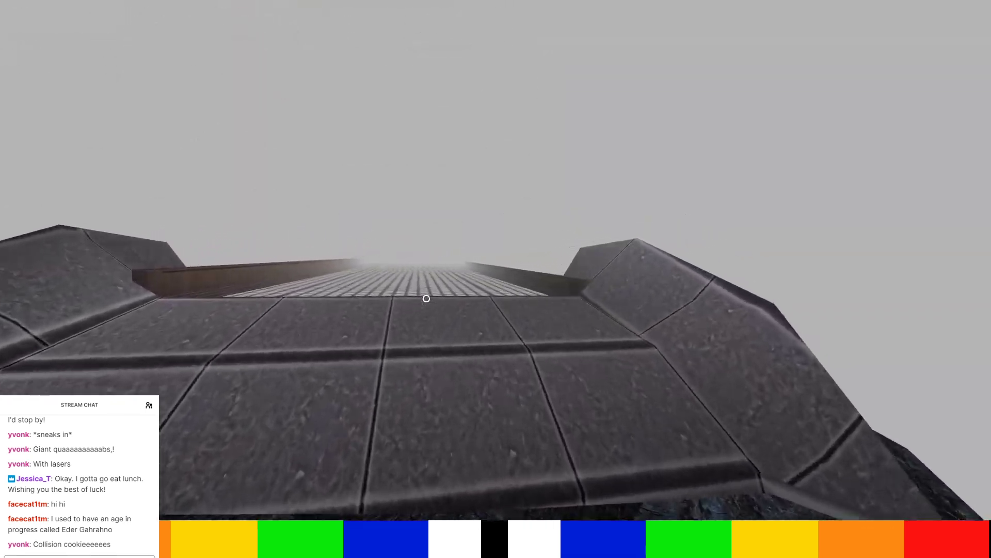
key("w")
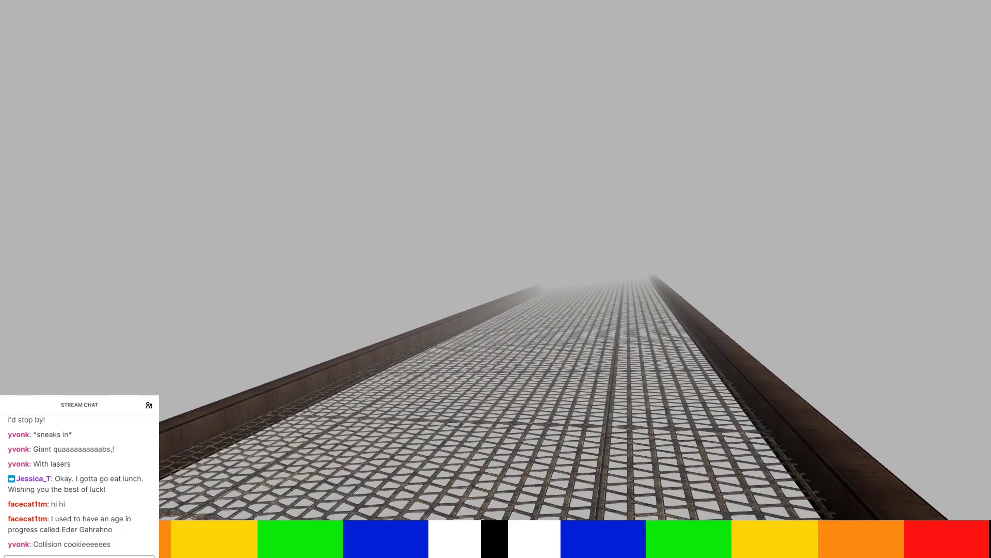
key("F1")
key("a")
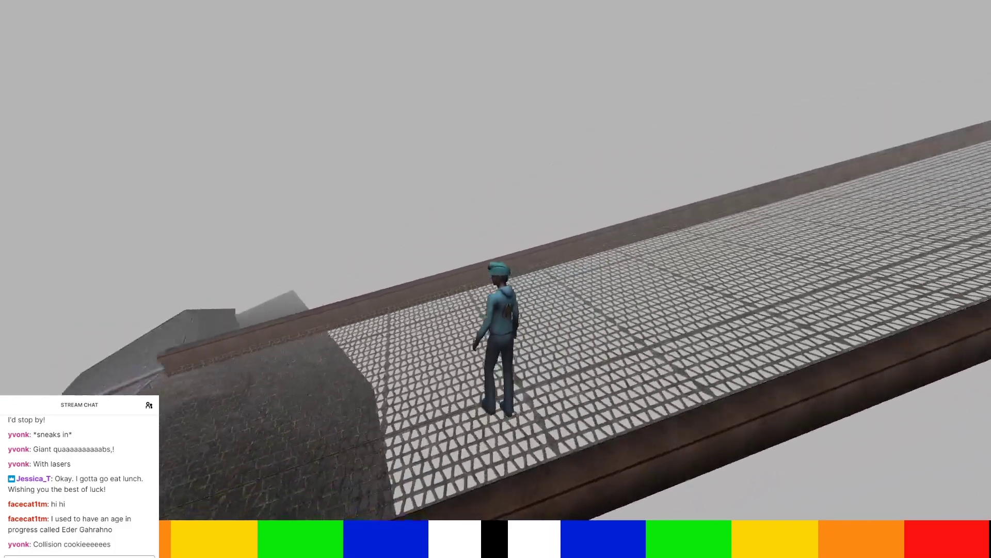
key("d")
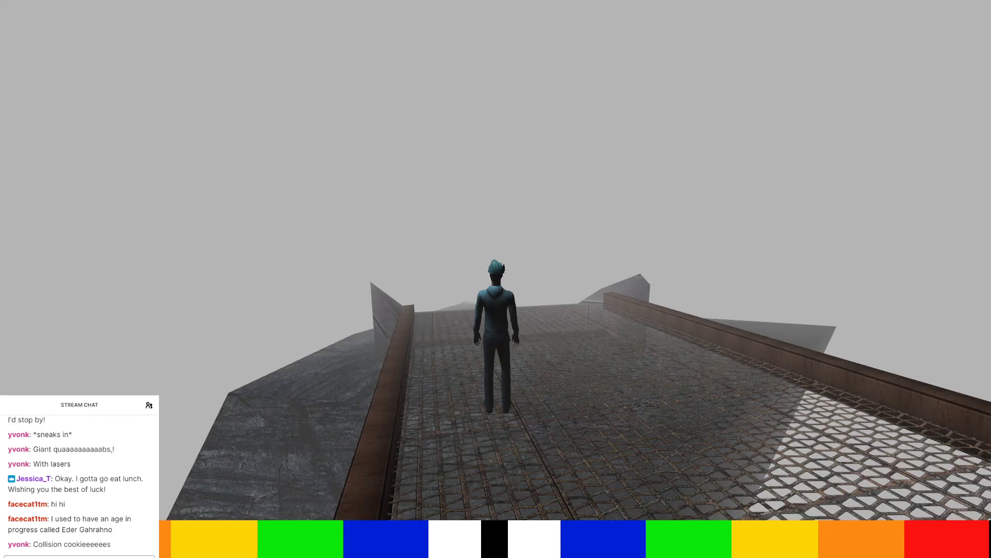
Quit the Uru game and return to the age scene in Blender.
key("Escape")
left_click(595, 220)
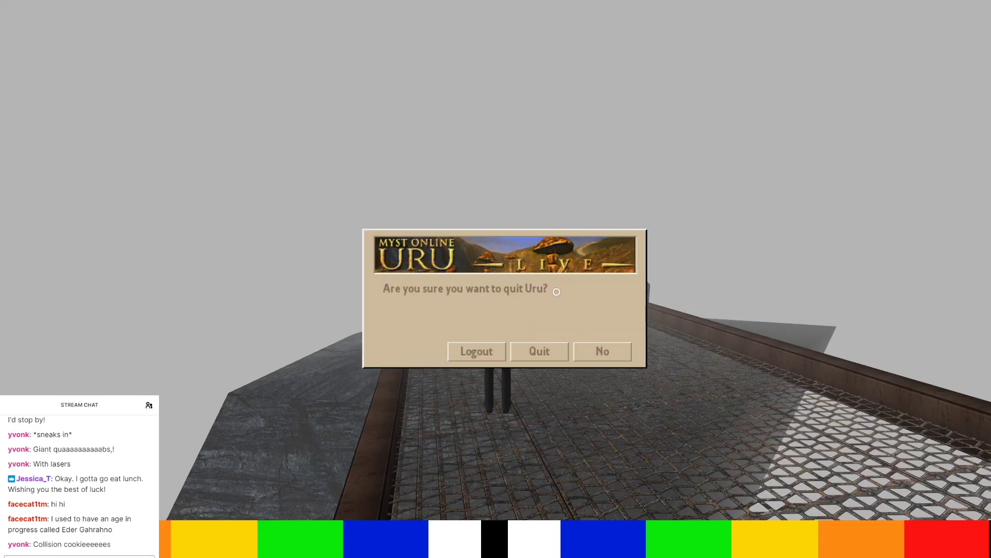
left_click(540, 351)
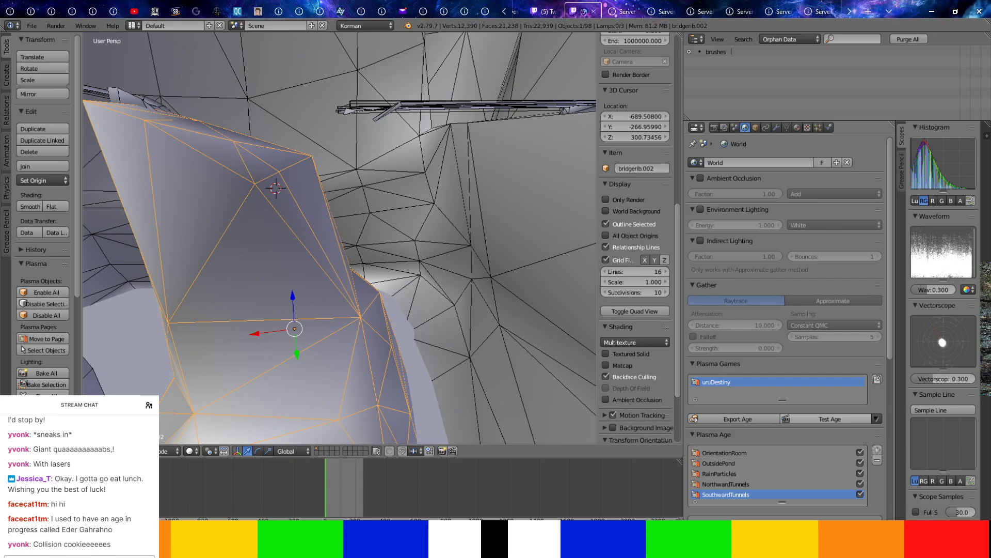
Open the neighbouring rock rib bridgerib.001 for mesh editing and subdivide its whole mesh once.
middle_click_drag(408, 325, 439, 219)
right_click(360, 261)
scroll(360, 256, "down", 3)
middle_click_drag(358, 252, 334, 213)
right_click(331, 211)
key("Tab")
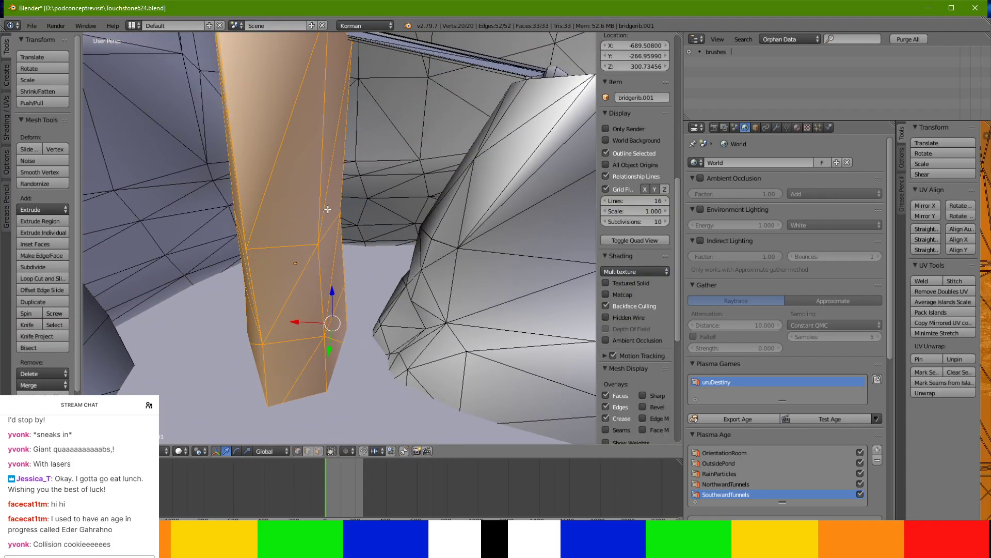
middle_click_drag(327, 209, 274, 224)
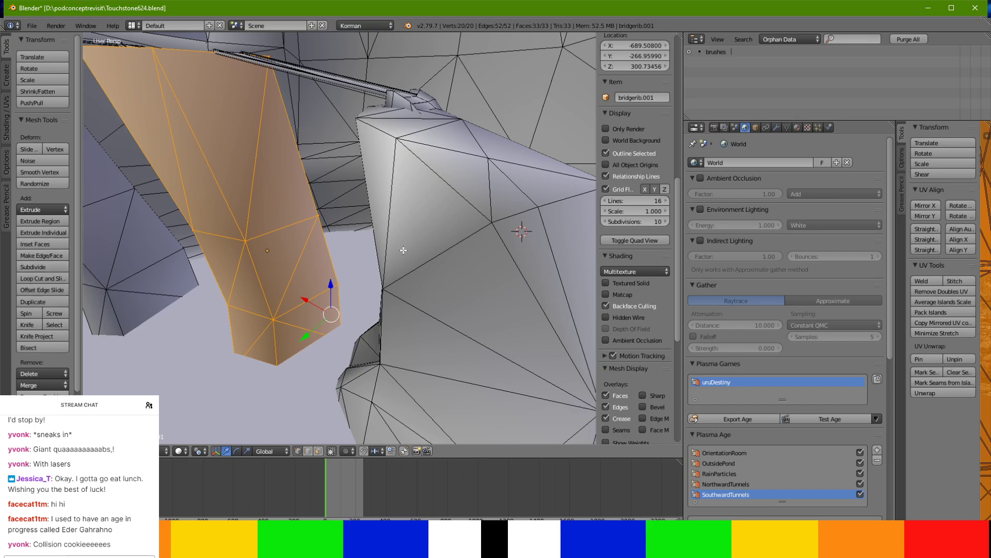
left_click(37, 269)
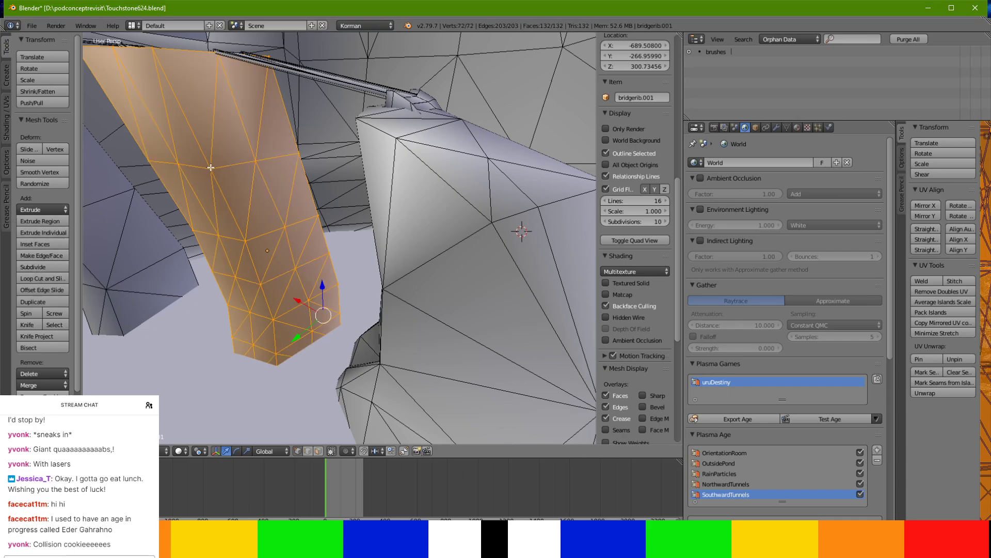
middle_click_drag(211, 168, 210, 186)
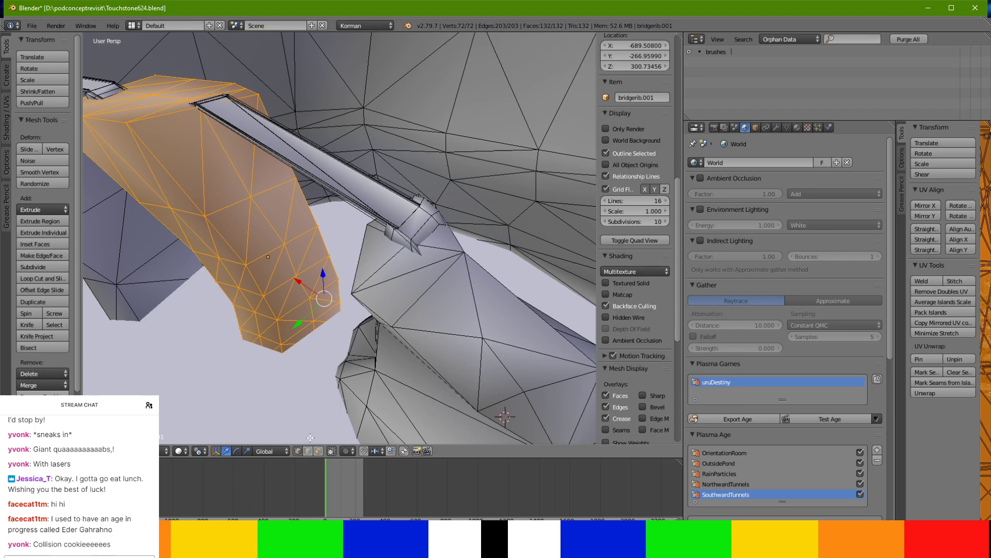
Try to lower a triangular face at the rib's upper edge along Z.
right_click(200, 152)
right_click(294, 335, "ctrl")
middle_click_drag(293, 335, 324, 270)
right_click(304, 96)
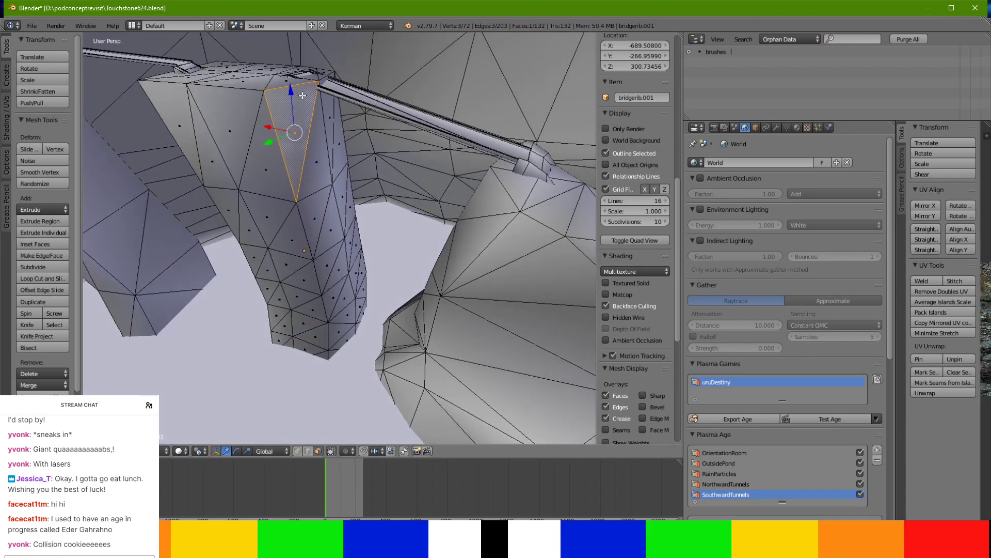
key("g")
key("z")
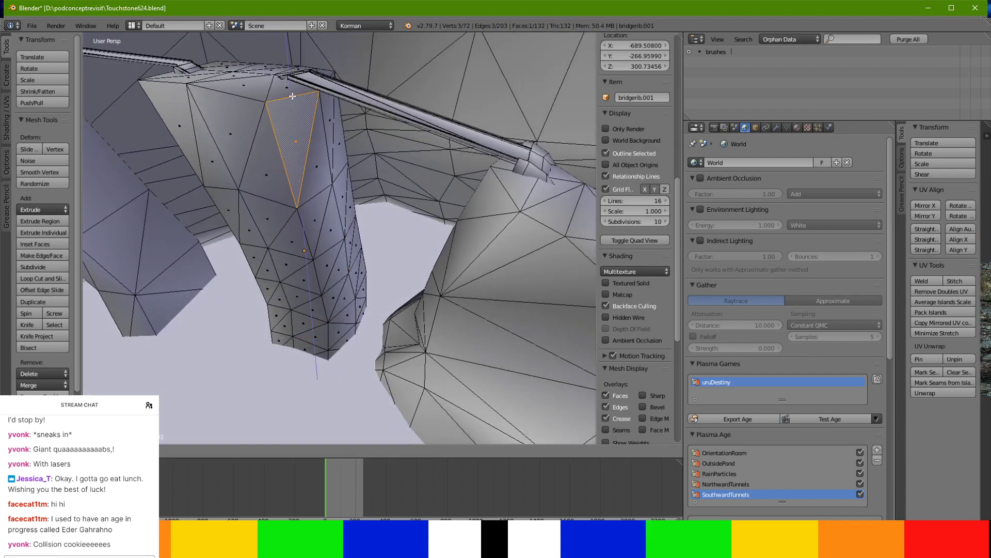
mouse_move(293, 96)
middle_mouse_down()
mouse_move(336, 93)
mouse_move(296, 91)
middle_mouse_up()
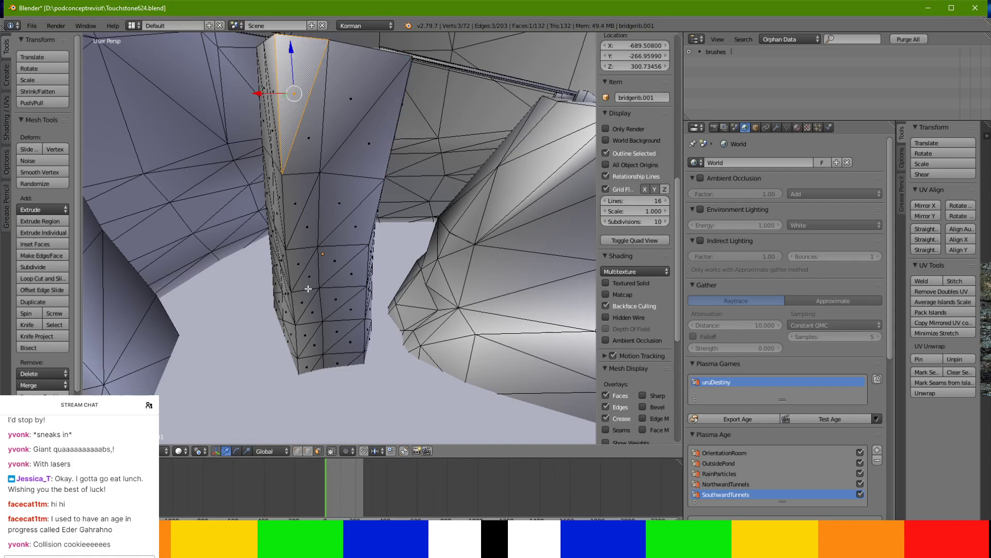
key("ctrl+z")
middle_click_drag(311, 373, 334, 355)
right_click(317, 369)
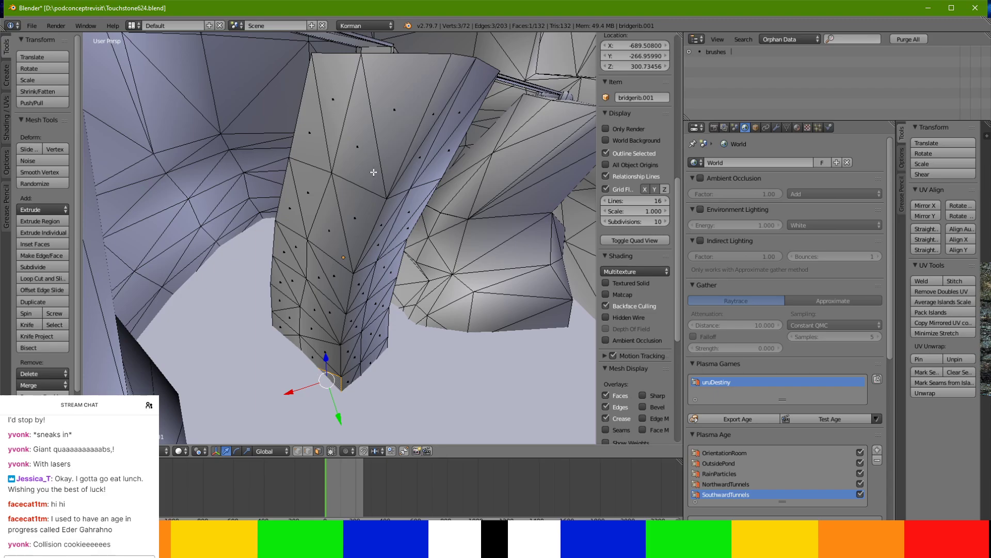
right_click(384, 121, "ctrl")
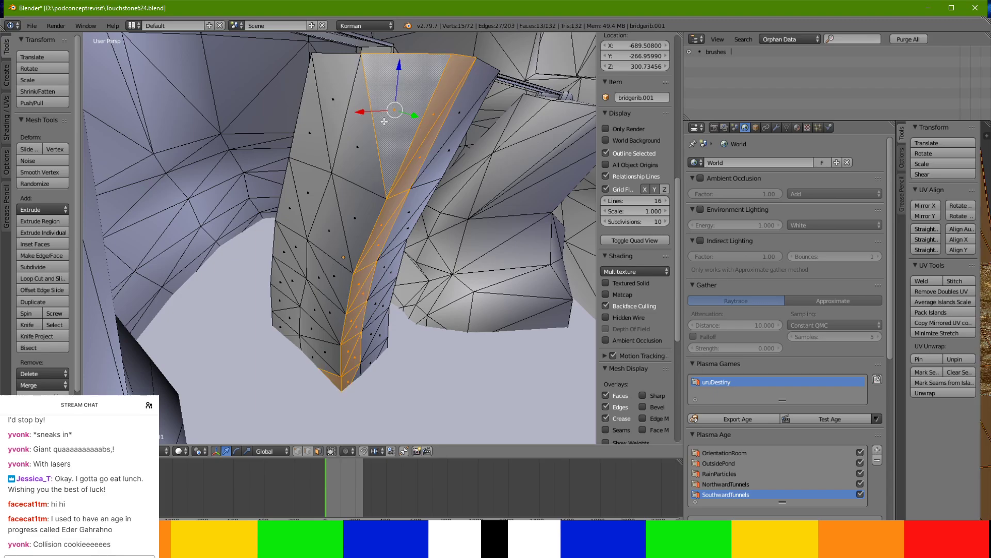
right_click(322, 355, "ctrl")
middle_click_drag(298, 365, 286, 481)
Shift an edge on the upper side of the rib beside the bridge end along Y.
right_click(303, 205)
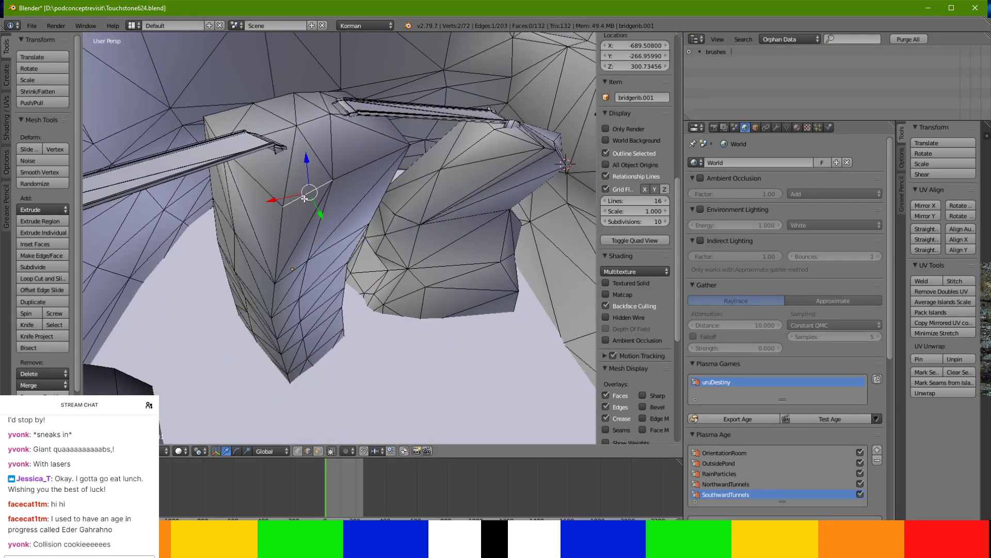
middle_click_drag(309, 200, 459, 168)
key("g")
key("y")
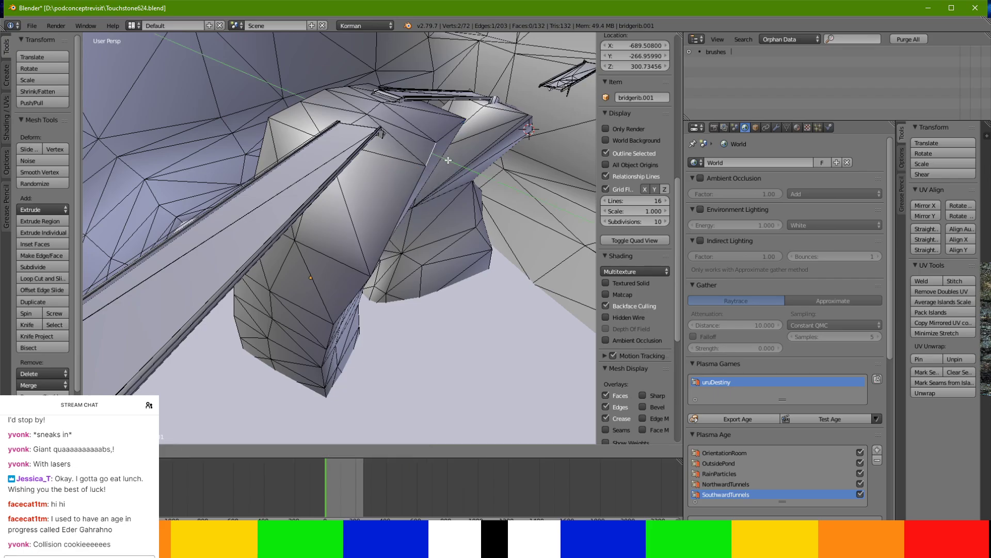
left_click(419, 156)
middle_click_drag(420, 157, 345, 373)
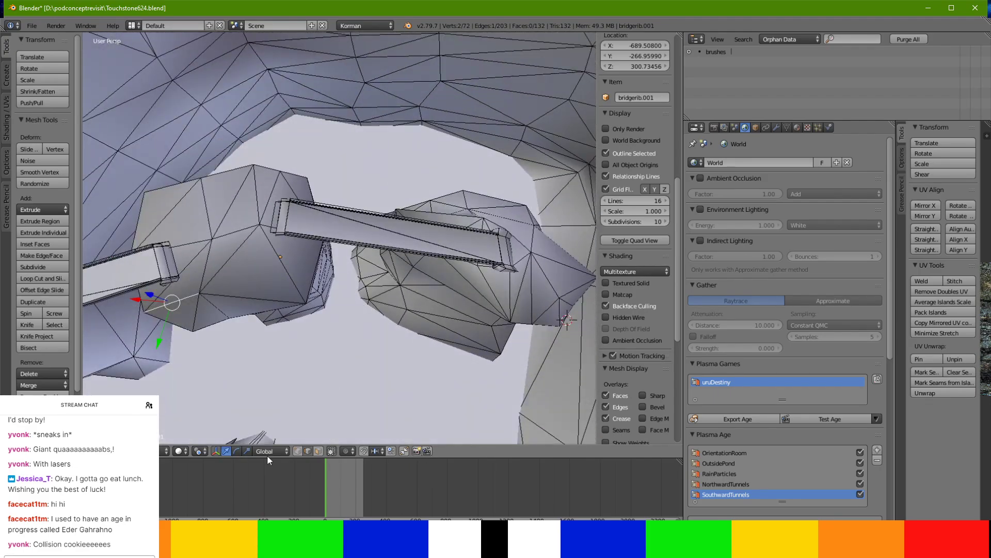
Move a single vertex near the rib's upper corner along Y to make the outline less regular.
right_click(310, 296)
middle_click_drag(310, 296, 365, 276)
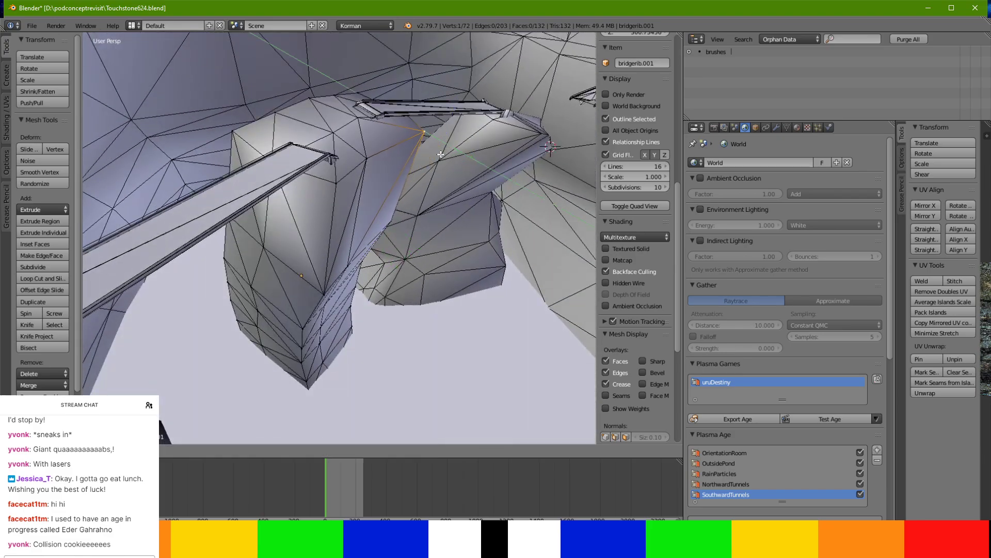
middle_click_drag(425, 122, 217, 207)
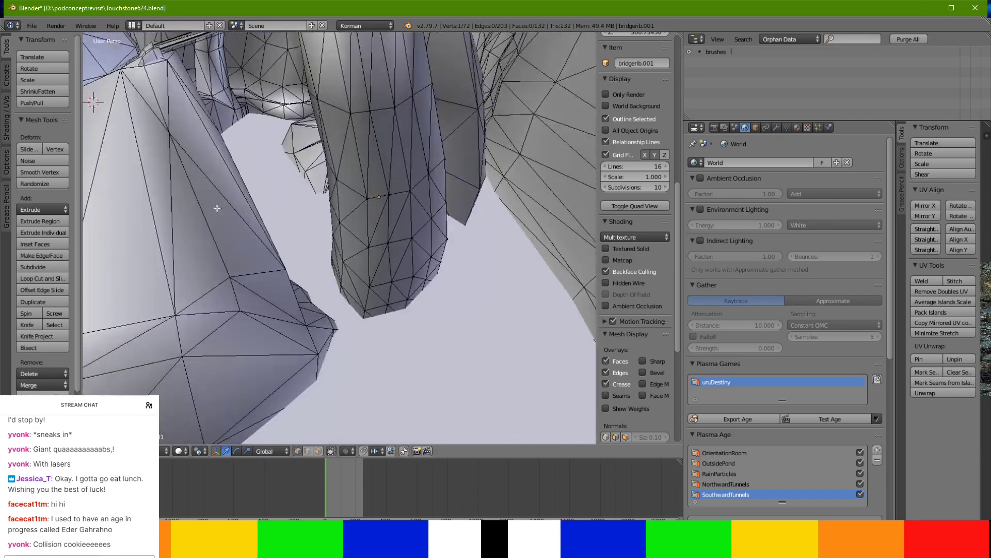
Select a vertical strip of faces running down the rib's other side and shift it, partly along Z.
left_click(318, 451)
middle_click_drag(392, 245, 377, 259)
scroll(377, 259, "down", 3)
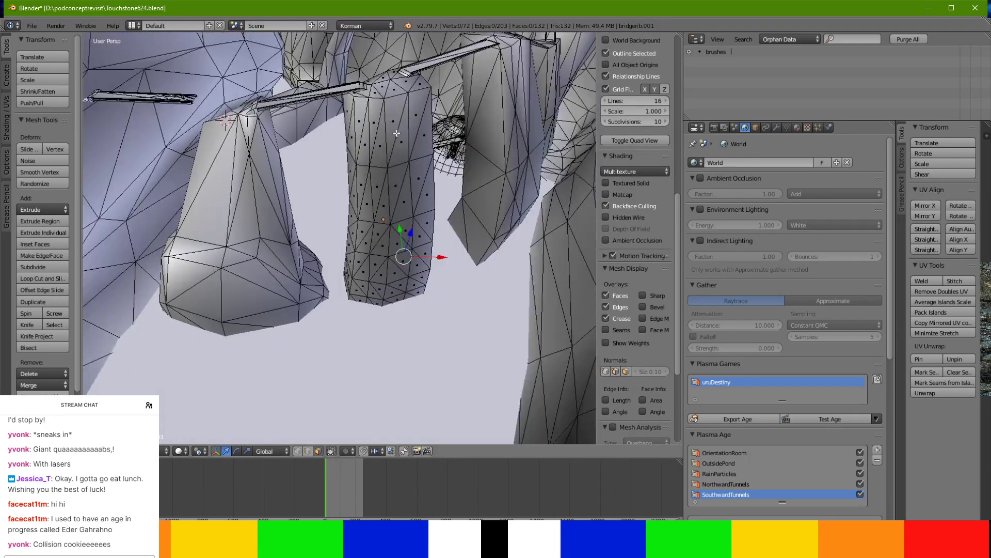
right_click(380, 148)
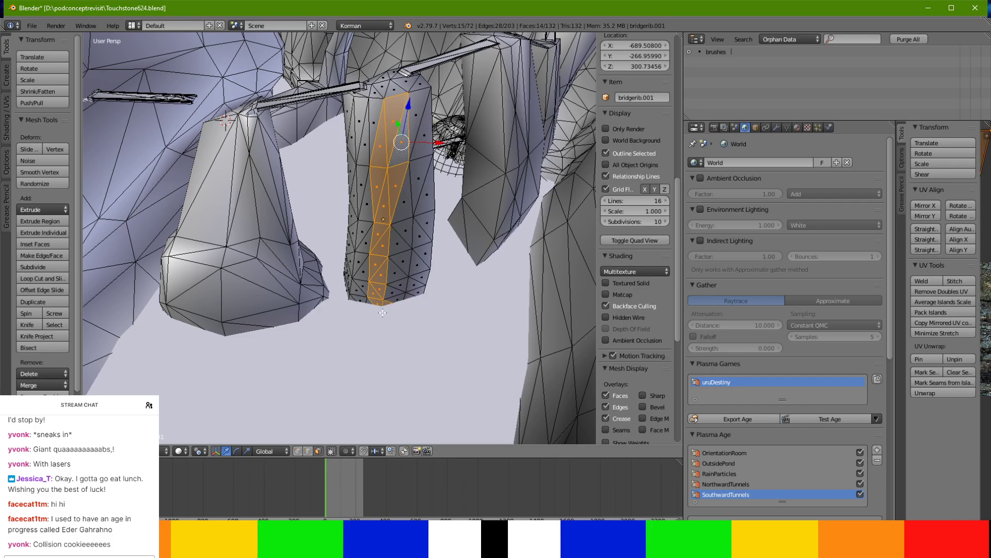
middle_click_drag(382, 310, 380, 344)
left_click_drag(416, 164, 415, 178)
middle_click_drag(415, 178, 304, 135)
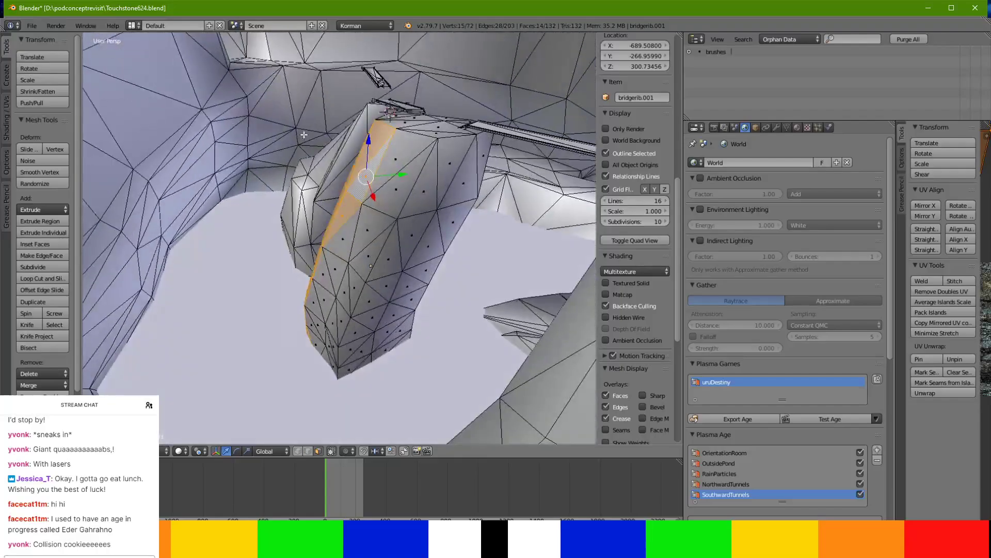
left_click_drag(369, 152, 366, 147)
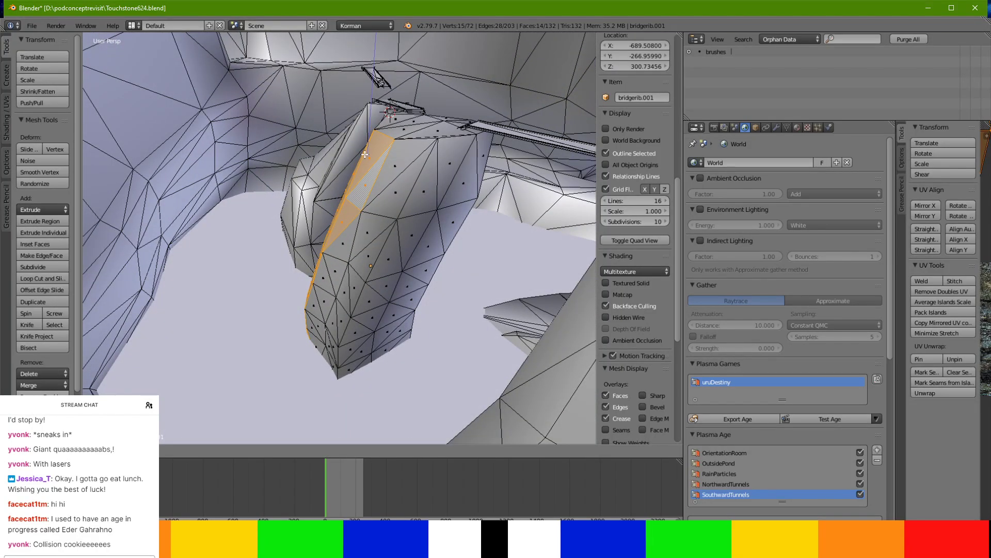
left_click(365, 154)
Move the selected face strip freely to reshape the rib's side, and check the rib outside mesh editing.
mouse_move(365, 154)
middle_mouse_down()
mouse_move(483, 132)
mouse_move(496, 185)
mouse_move(382, 149)
middle_mouse_up()
key("g")
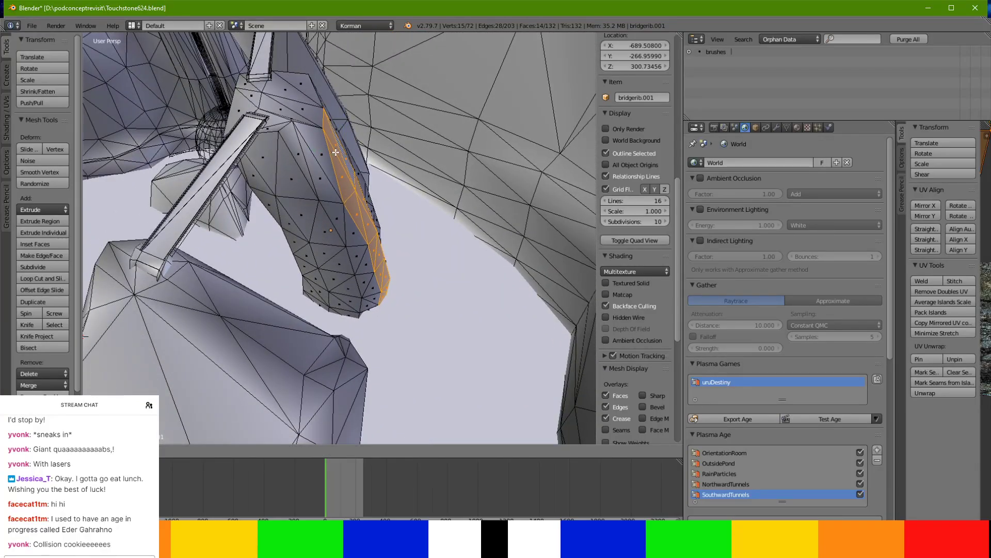
left_click(346, 136)
middle_click_drag(345, 136, 428, 143)
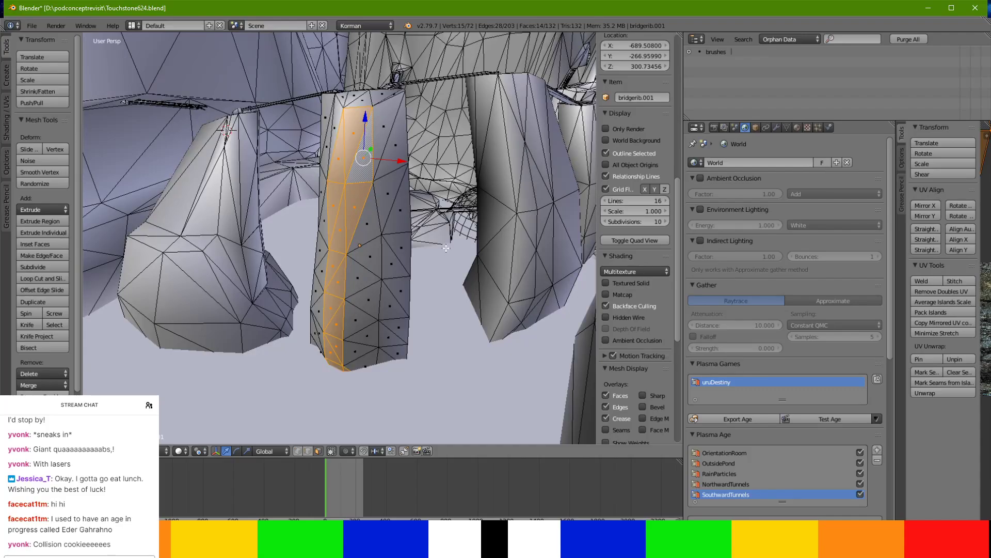
middle_click_drag(446, 248, 284, 188)
key("Tab")
key("Tab")
Select the block of faces at the rib's lower corner and pull it outward along X and Y.
right_click(294, 250)
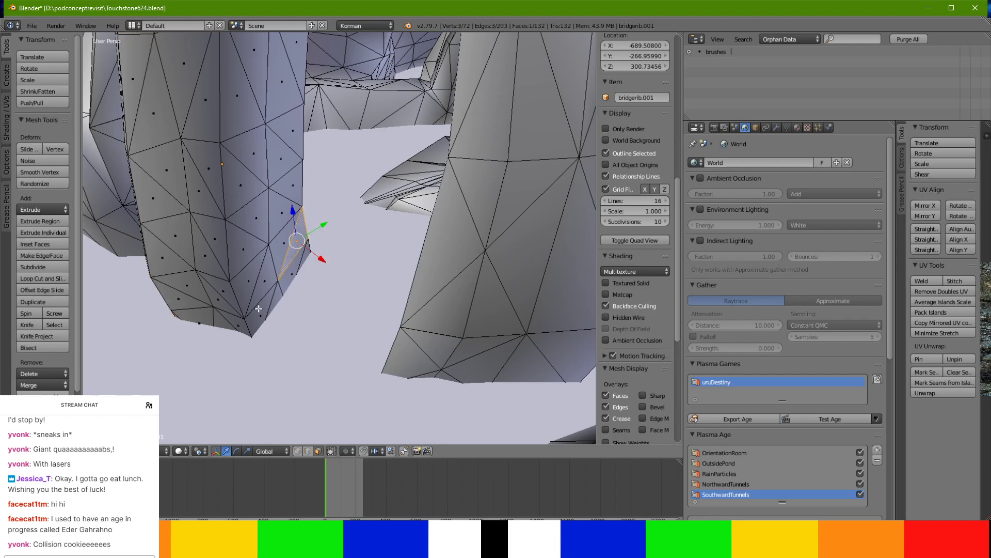
right_click(255, 312, "shift")
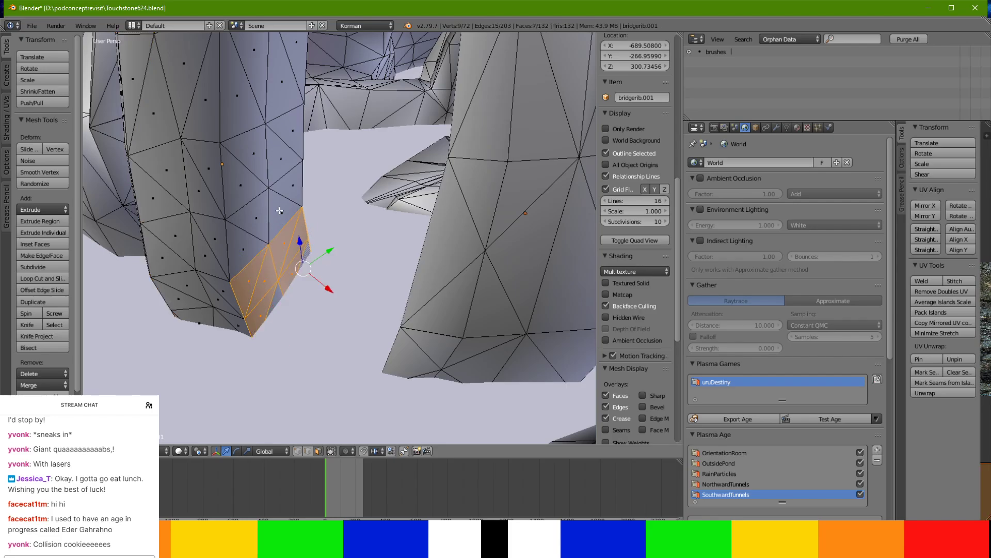
right_click(289, 197, "ctrl")
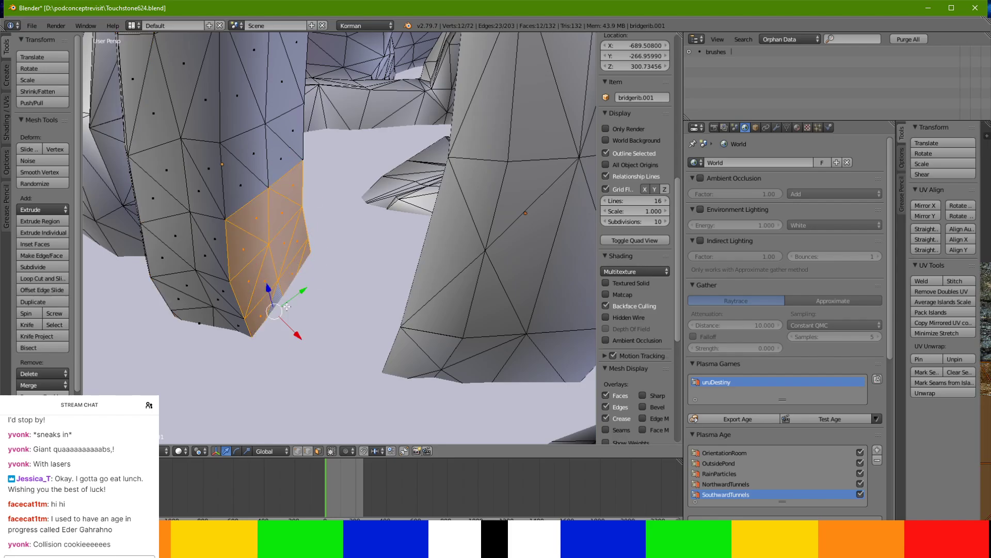
left_click_drag(295, 333, 308, 347)
left_click_drag(313, 304, 320, 299)
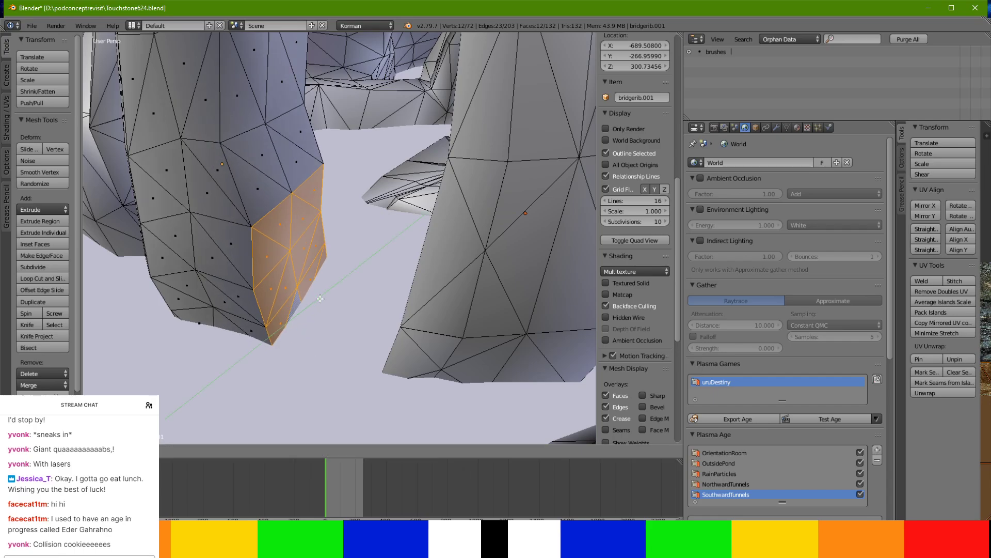
Select a smaller patch of faces at another bottom corner of the rib and move it freely.
right_click(179, 293)
right_click(246, 327, "ctrl")
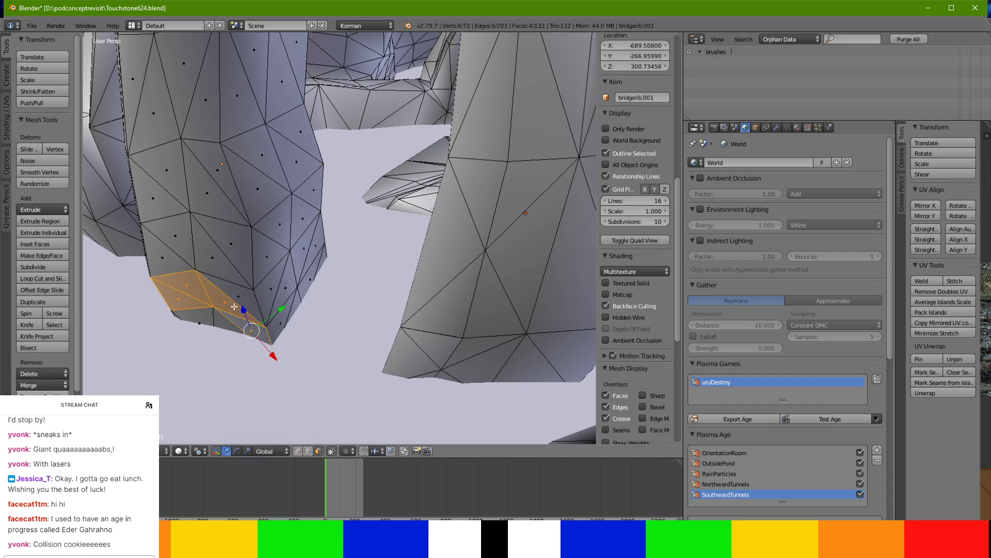
middle_click_drag(193, 324, 312, 336)
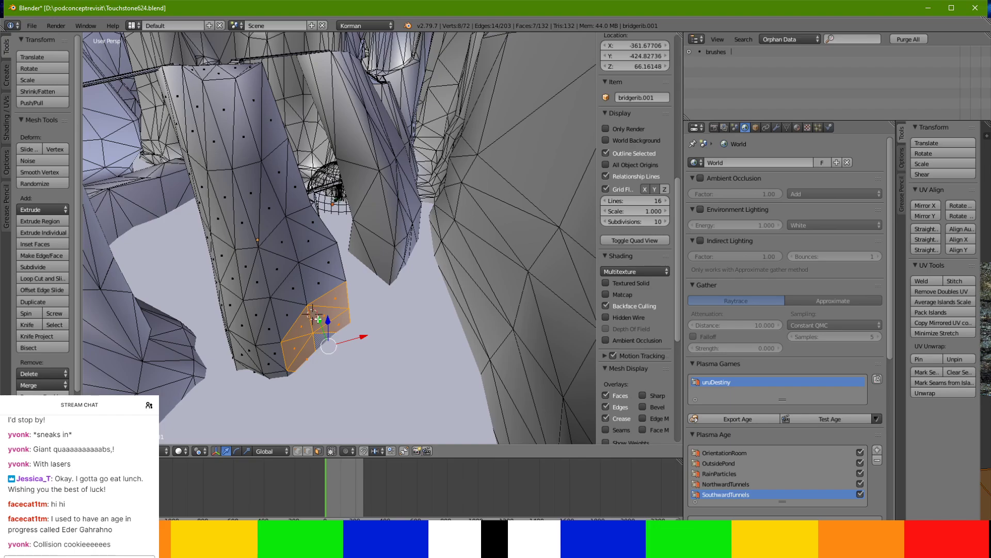
key("g")
left_click(324, 329)
middle_click_drag(324, 329, 333, 310)
Reposition faces near the rib's lower end, first freely and finally along X.
right_click(357, 271)
key("g")
left_click(312, 285)
left_click_drag(349, 279, 402, 292)
middle_click_drag(351, 296, 372, 216)
Select the band of faces along the bottom edge of the rib, extending the selection from its lower corner.
middle_click_drag(357, 257, 315, 299)
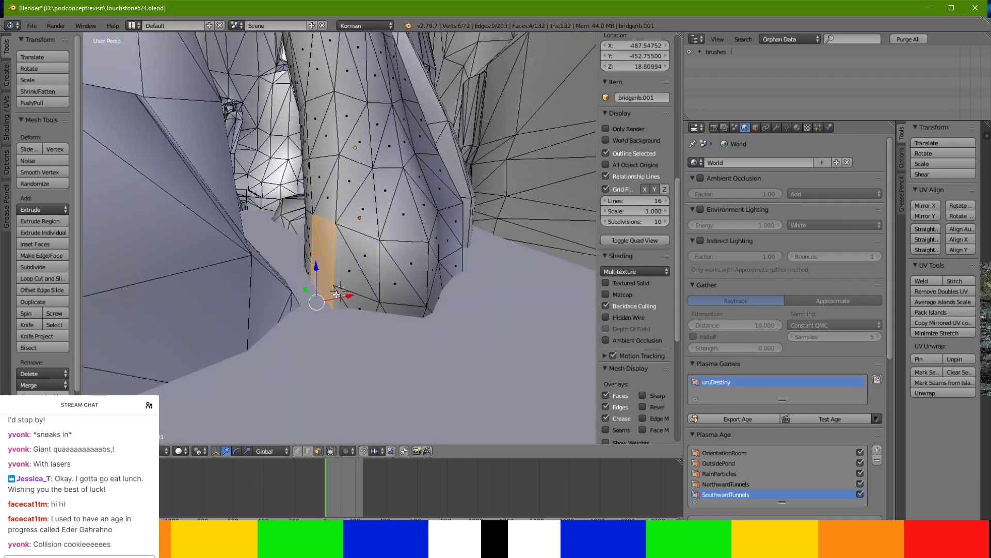
middle_click_drag(323, 297, 368, 257)
middle_click_drag(330, 223, 438, 240)
right_click(359, 231, "shift")
middle_click_drag(359, 231, 393, 243)
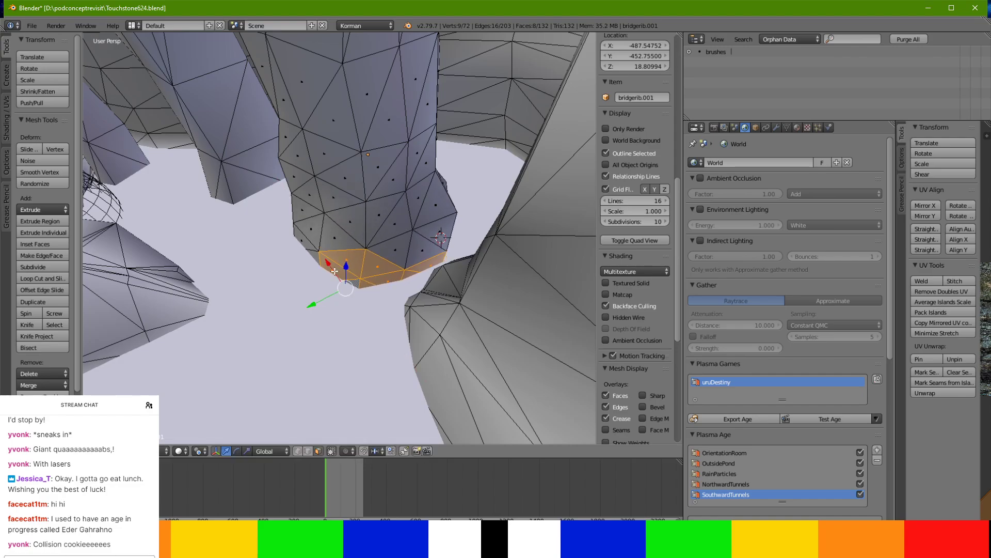
middle_click_drag(331, 302, 327, 276)
Move a single edge at the foot of the rib along X, near the gap to the adjacent rock.
middle_click_drag(331, 280, 357, 224)
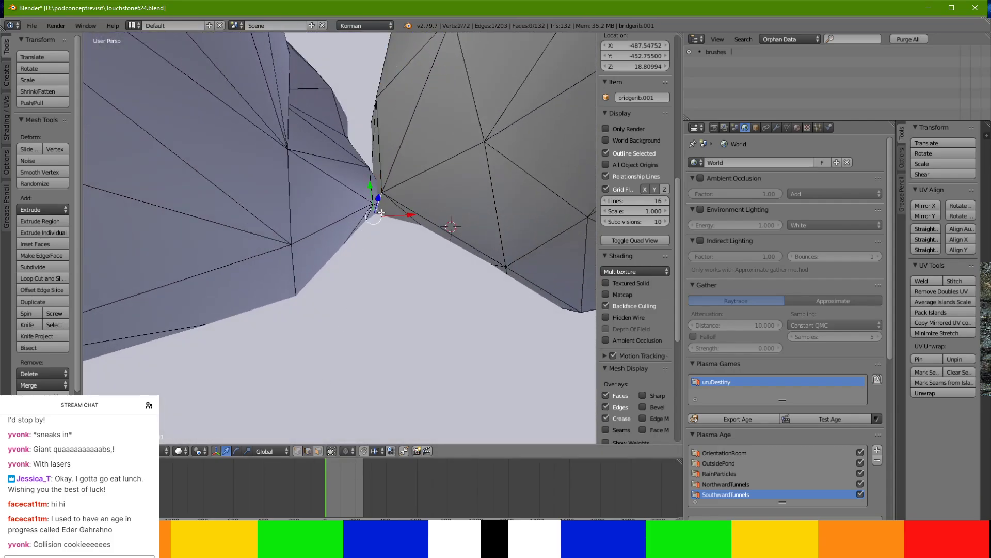
middle_click_drag(414, 211, 403, 153)
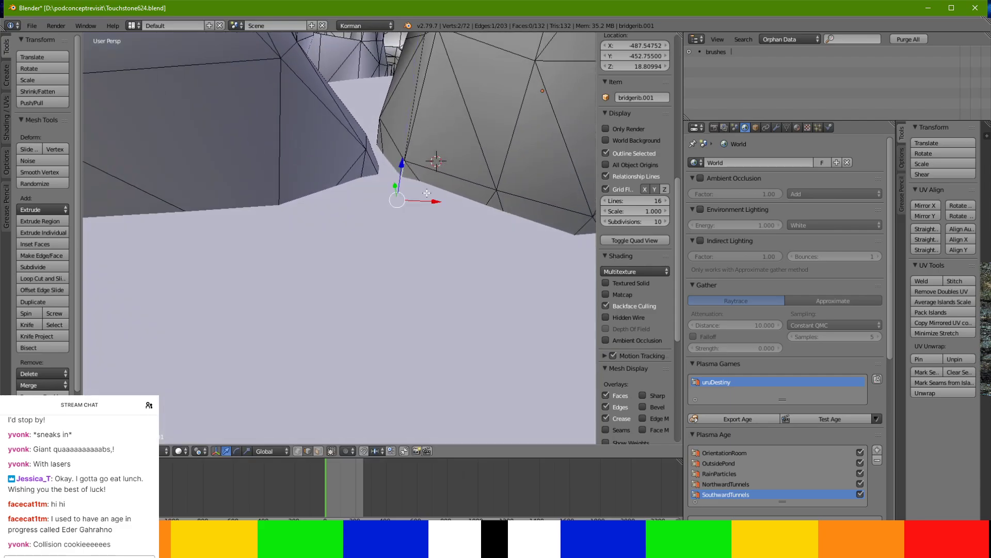
left_click_drag(431, 201, 437, 201)
middle_click_drag(434, 195, 409, 164)
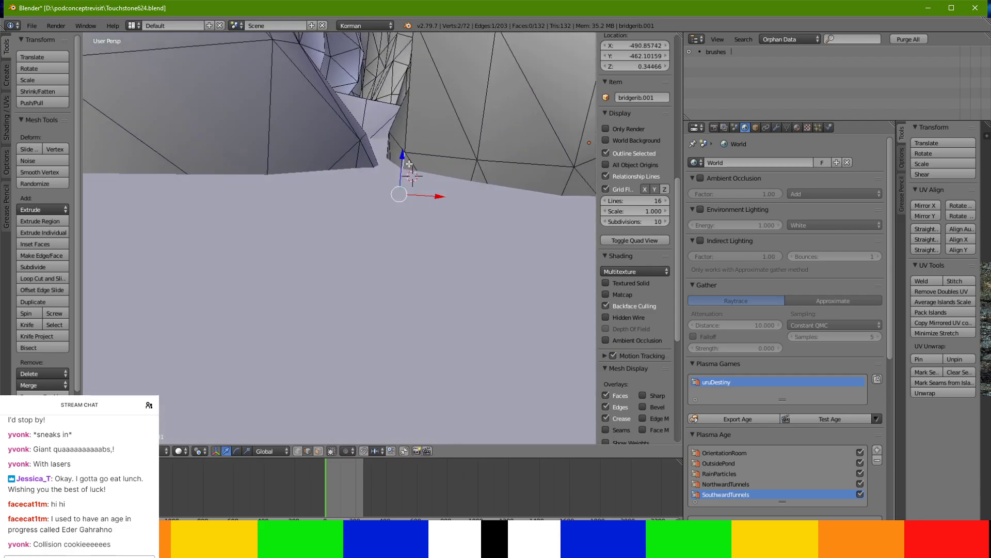
key("g")
key("x")
middle_click_drag(436, 173, 308, 280)
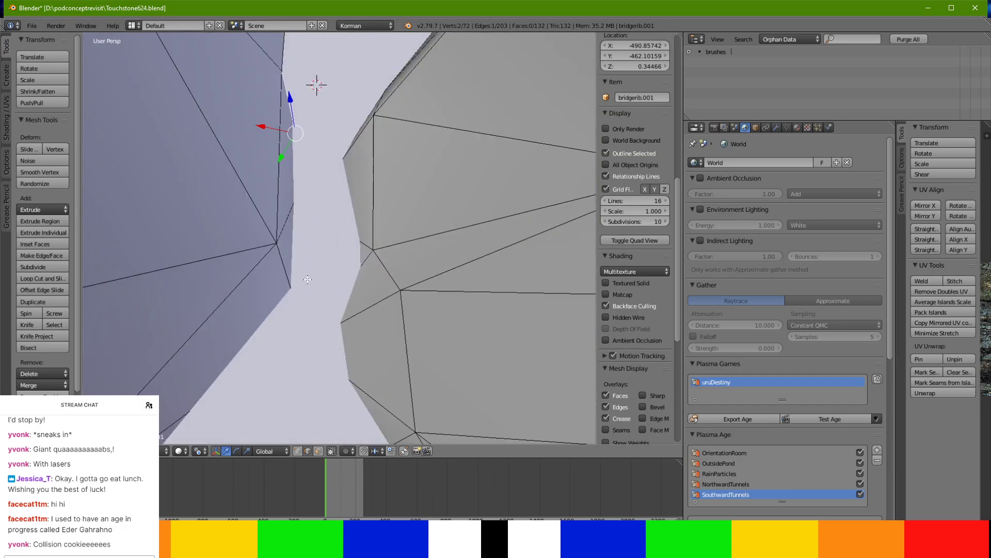
Select a vertex near the rib's lower side and pull it along X.
right_click(281, 241)
left_click_drag(262, 238, 244, 239)
left_click(221, 231)
middle_click_drag(221, 231, 294, 252)
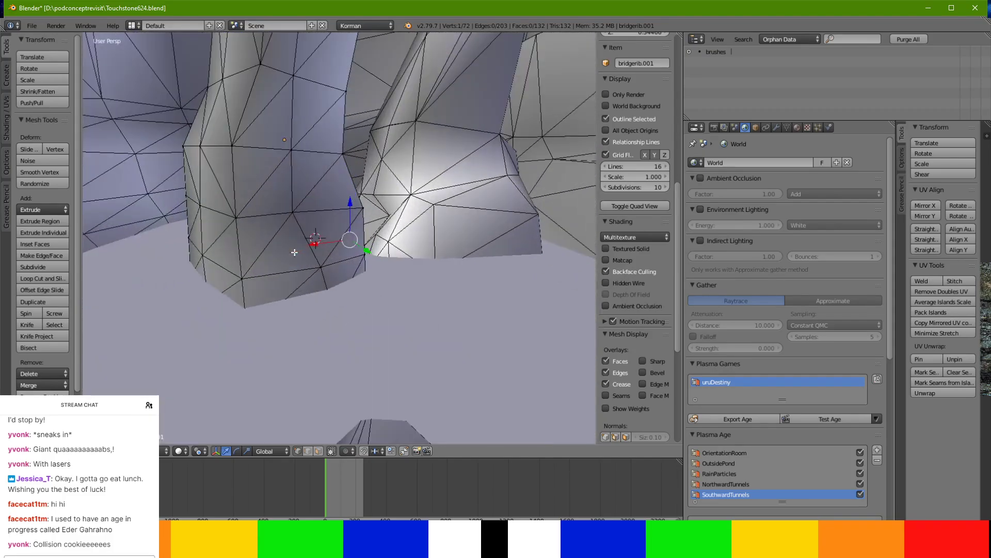
Using face selection, pull a face at the rib's opposite bottom corner outward, and leave mesh editing.
left_click(319, 451)
right_click(232, 284)
middle_click_drag(232, 284, 277, 260)
middle_click_drag(252, 206, 256, 236)
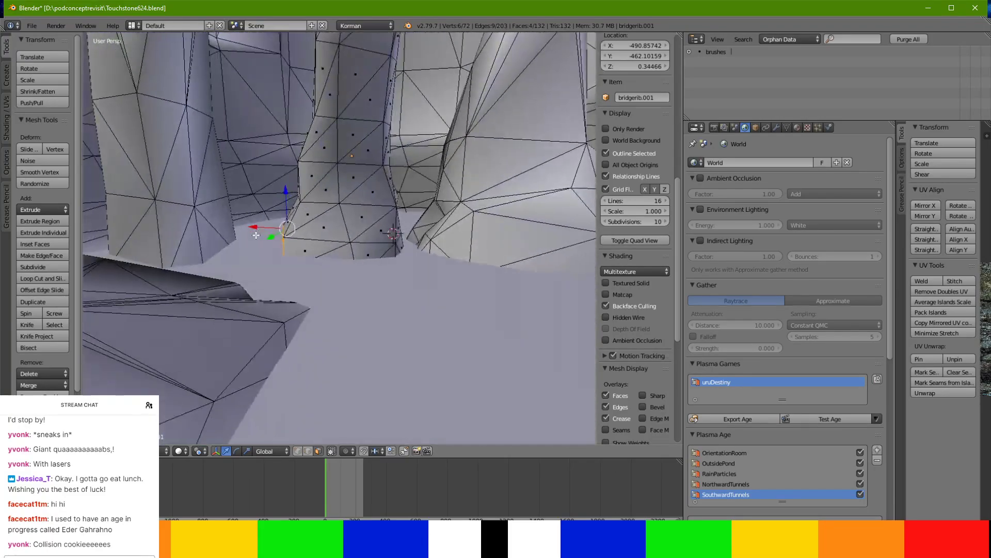
middle_click_drag(386, 265, 329, 271)
scroll(354, 307, "up", 3)
right_click(365, 256)
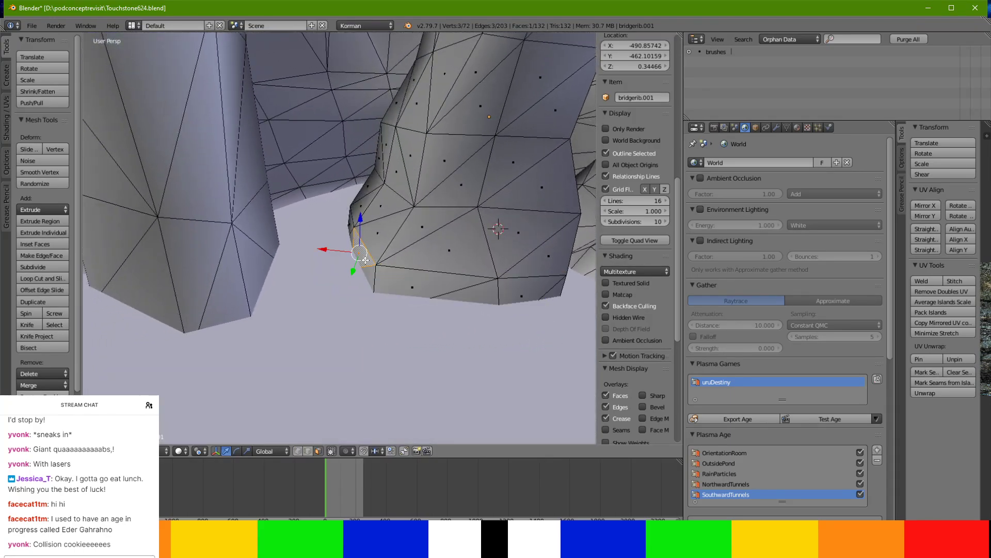
left_click_drag(331, 278, 317, 281)
mouse_move(316, 280)
middle_mouse_down()
mouse_move(308, 313)
mouse_move(300, 237)
mouse_move(306, 281)
middle_mouse_up()
key("Tab")
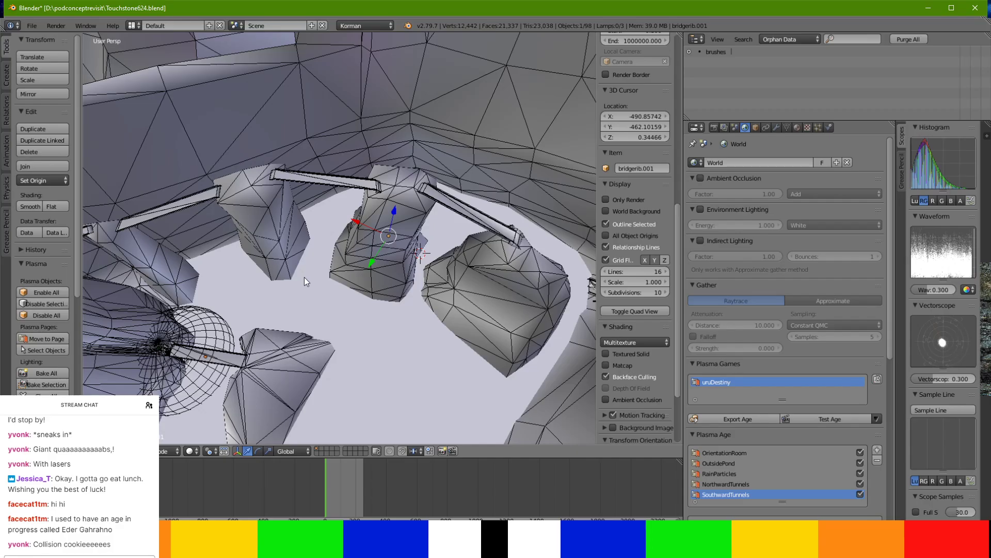
Open the neighbouring rib bridgerib.002 for mesh editing and move an edge at its base along X.
middle_click_drag(332, 279, 385, 326)
right_click(386, 325)
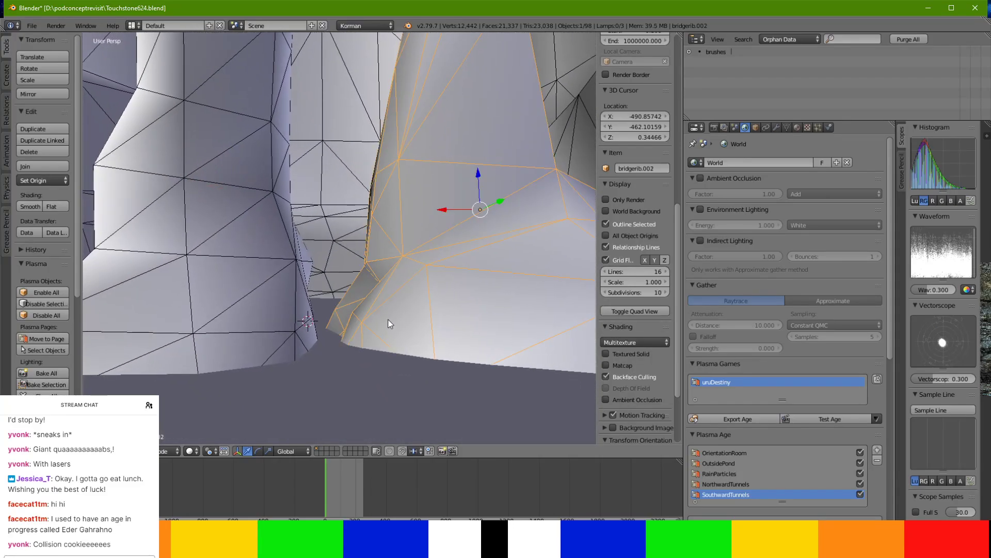
key("Tab")
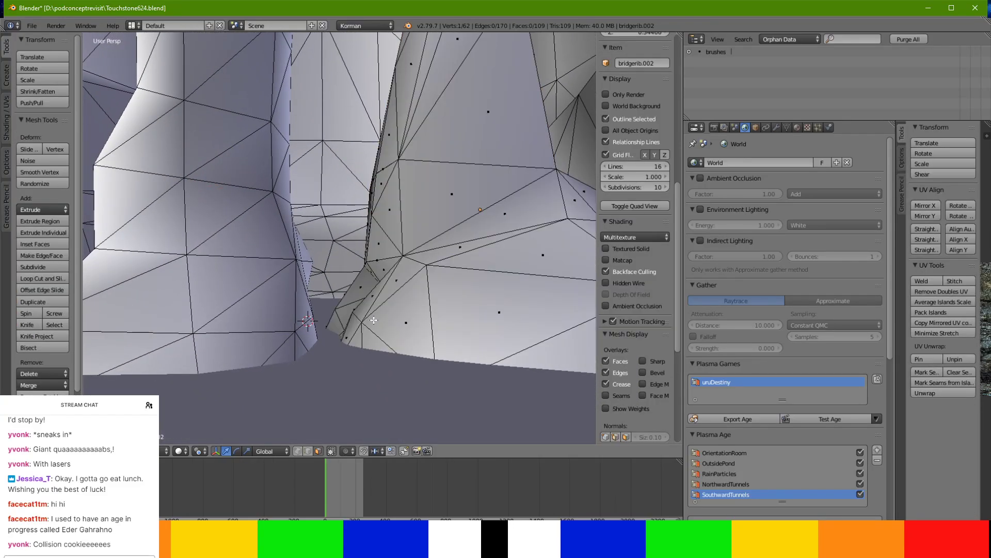
left_click(308, 451)
right_click(342, 325)
left_click_drag(320, 320, 364, 321)
middle_click_drag(365, 321, 538, 345)
scroll(410, 309, "up", 3)
middle_click_drag(279, 302, 417, 287)
scroll(308, 298, "up", 1)
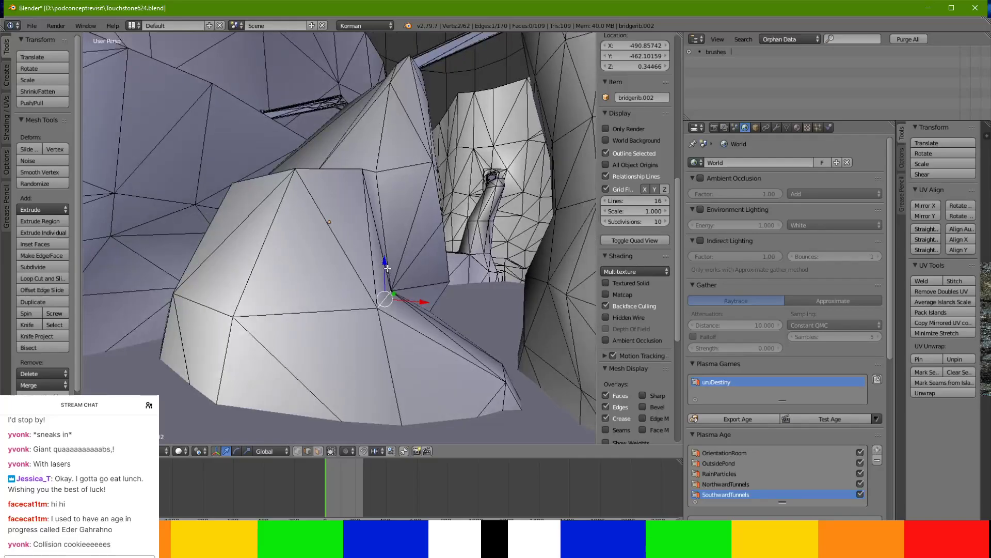
Shift the selected edge on bridgerib.002's lower flank along X and along Y.
left_click_drag(405, 301, 396, 302)
middle_click_drag(396, 302, 303, 279)
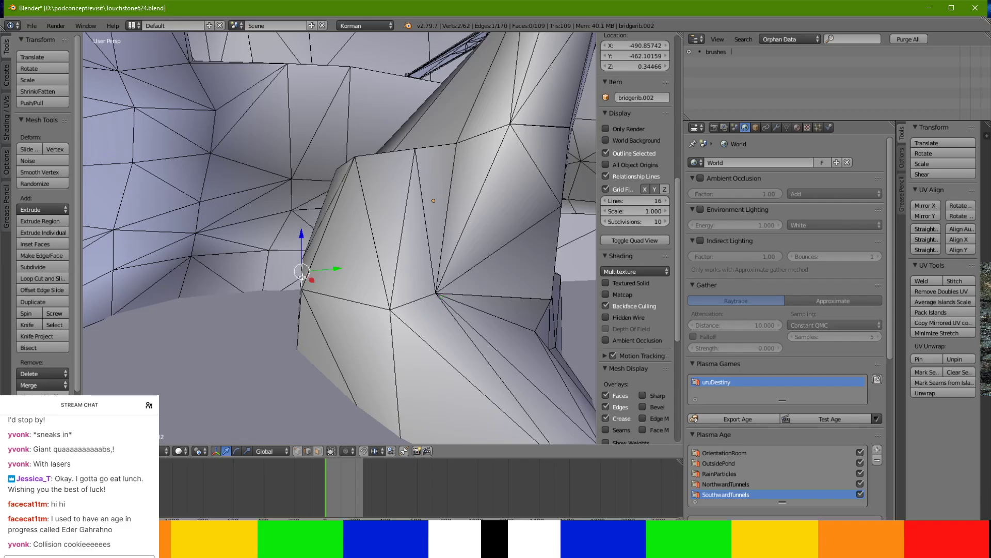
left_click_drag(320, 270, 334, 269)
left_click(351, 266)
middle_click_drag(352, 266, 375, 275)
left_click(318, 248)
Move two connected edges on the narrow side of bridgerib.002 along X and Y.
middle_click_drag(319, 248, 379, 292)
key("g")
key("x")
left_click(440, 328)
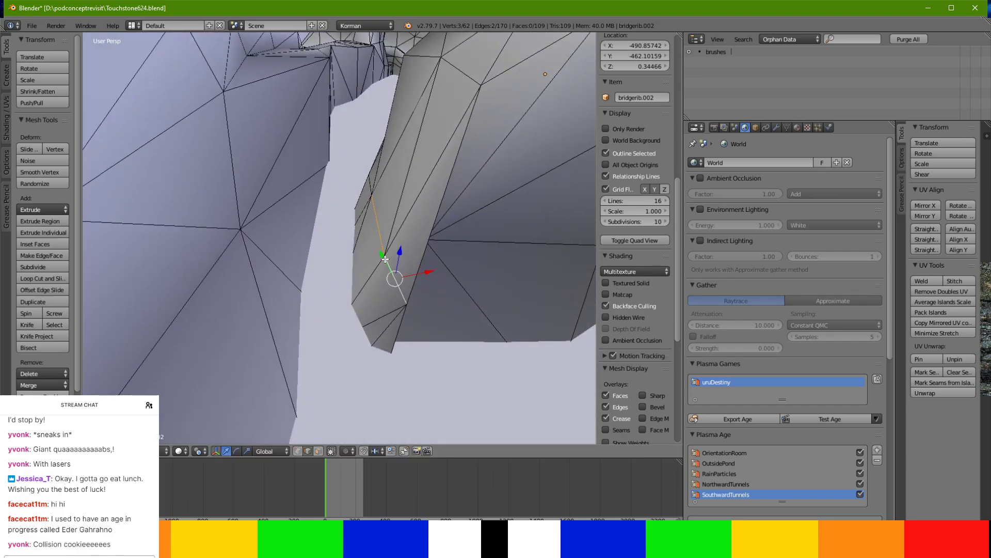
key("g")
key("y")
left_click(381, 266)
Reposition the single edge at the corner of bridgerib.002's lower bulge along X and Y.
middle_click_drag(381, 266, 347, 364)
middle_click_drag(341, 408, 376, 403)
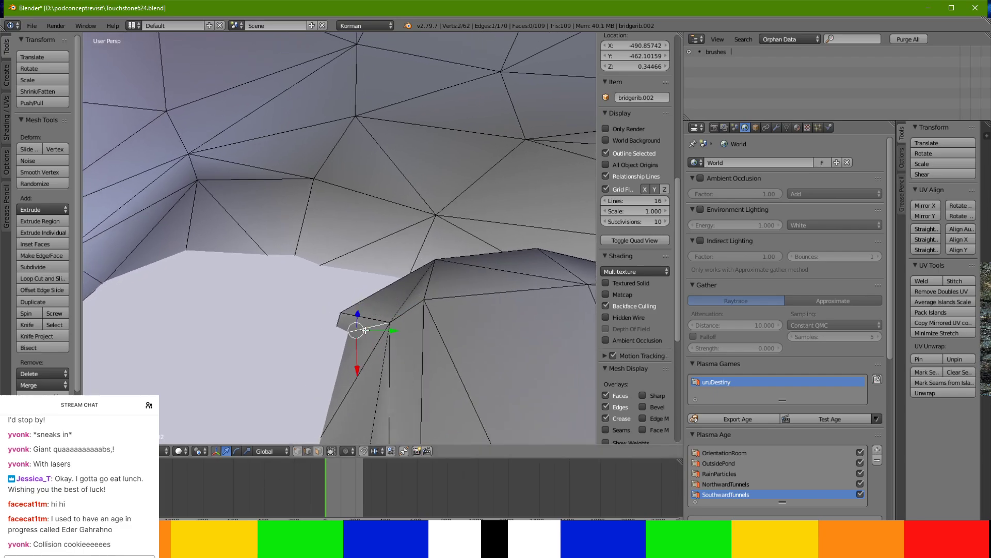
key("g")
key("x")
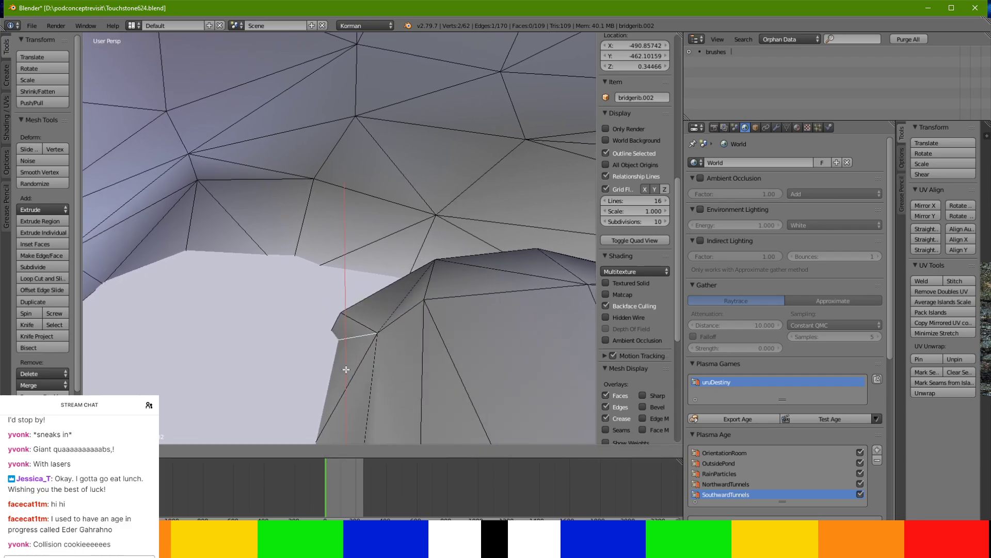
key("g")
key("y")
left_click(361, 370)
key("g")
key("x")
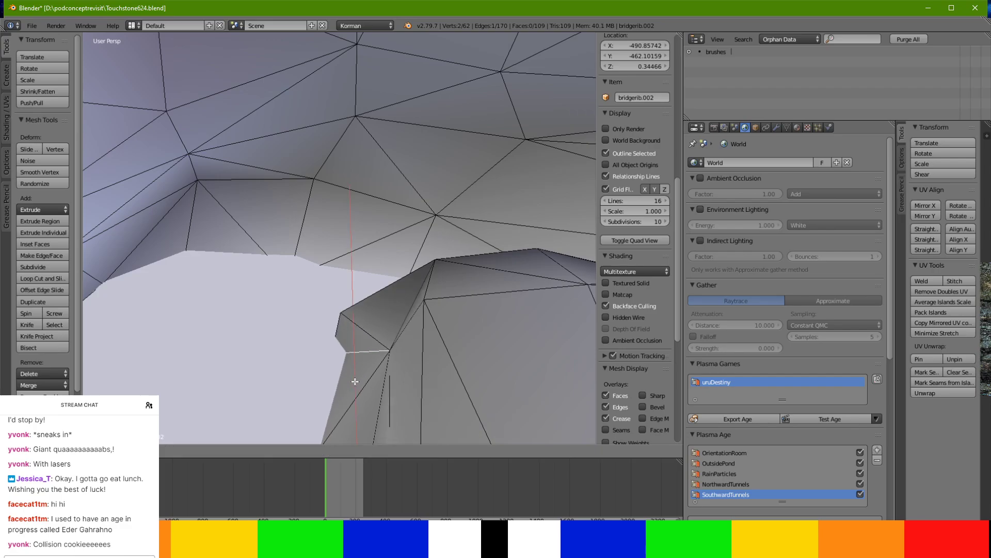
left_click(355, 393)
Move two vertices on the lower flank of bridgerib.002 outward, one after the other.
middle_click_drag(355, 392, 294, 419)
right_click(305, 300)
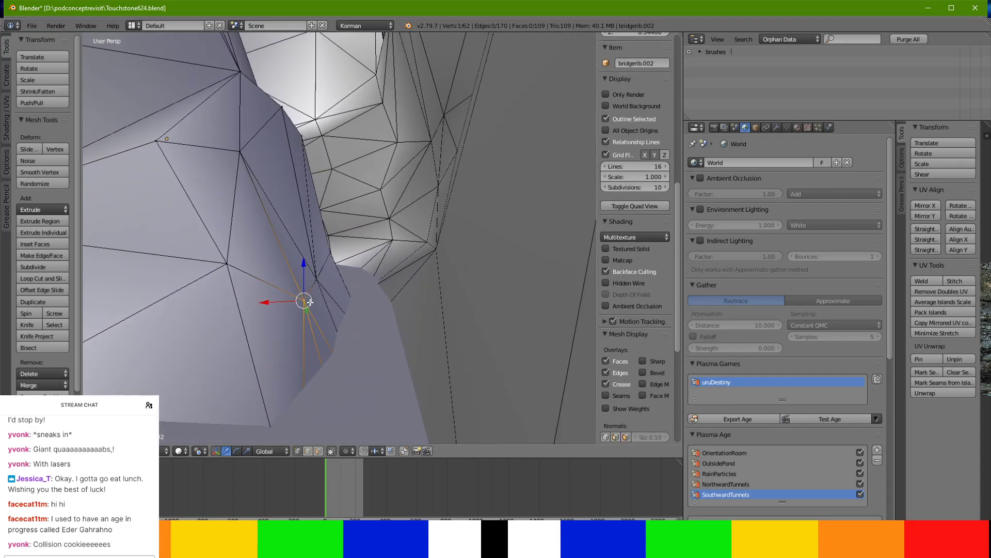
middle_click_drag(285, 315, 313, 307)
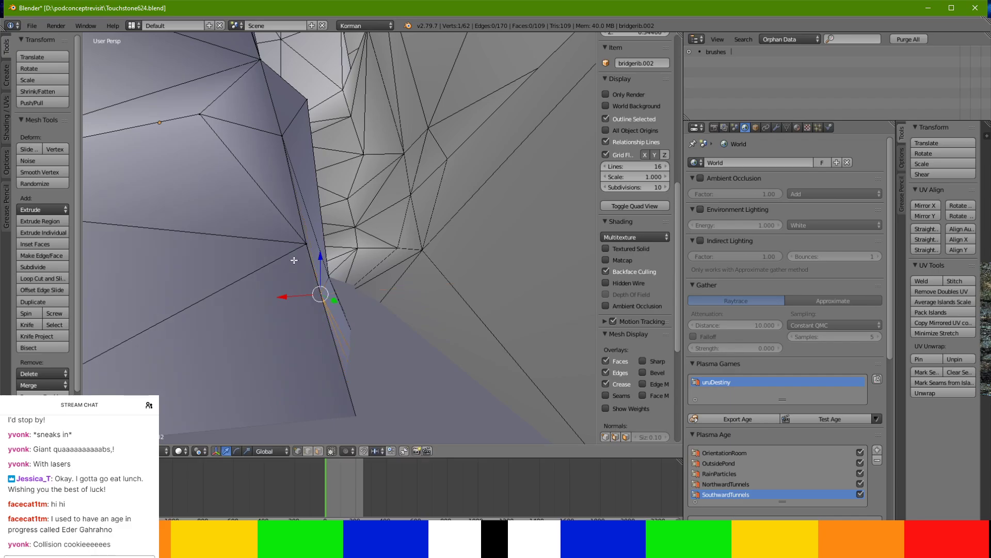
middle_click_drag(274, 248, 243, 272)
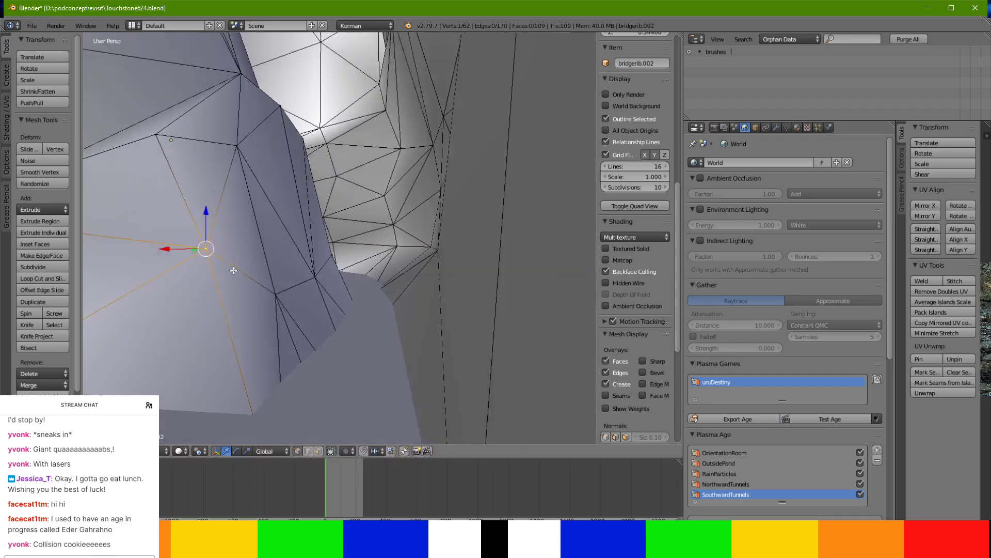
Select the two vertices at bridgerib.002's shoulder, raise them along Z and shift them outward along X, and leave mesh editing.
middle_click_drag(358, 307, 311, 294)
middle_click_drag(367, 284, 428, 291)
middle_click_drag(280, 233, 246, 241)
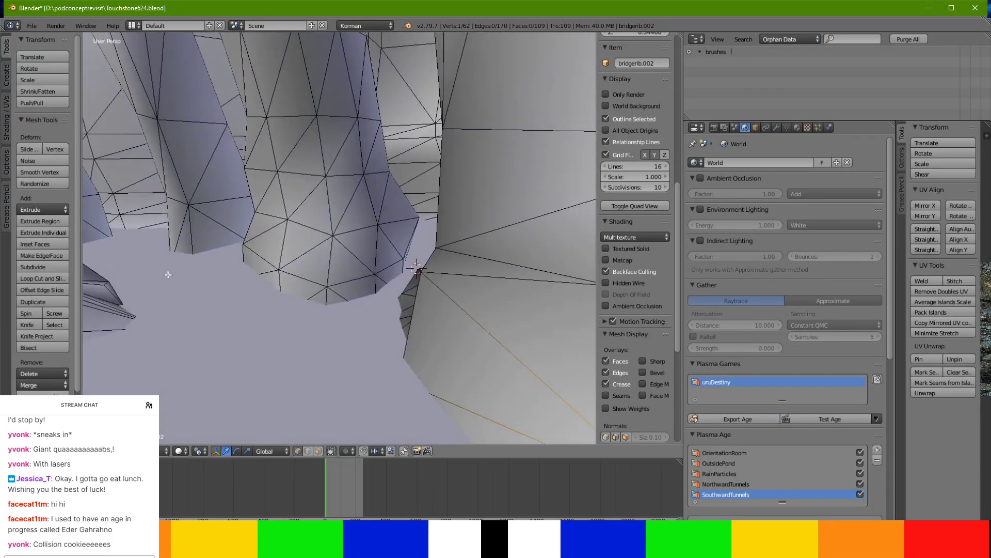
middle_click_drag(156, 272, 275, 210)
scroll(275, 210, "up", 3)
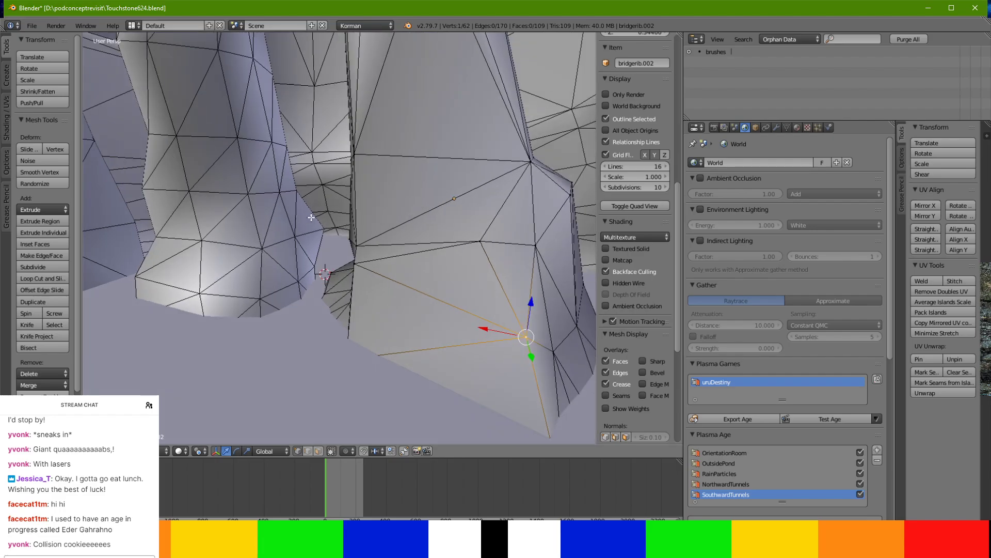
middle_click_drag(532, 180, 376, 215)
right_click(420, 219)
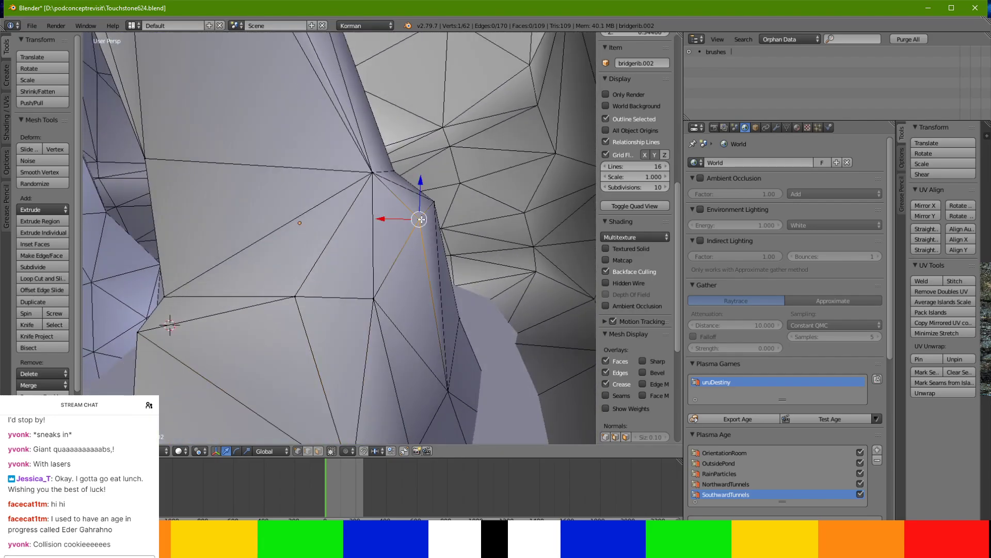
right_click(435, 202, "shift")
key("g")
key("z")
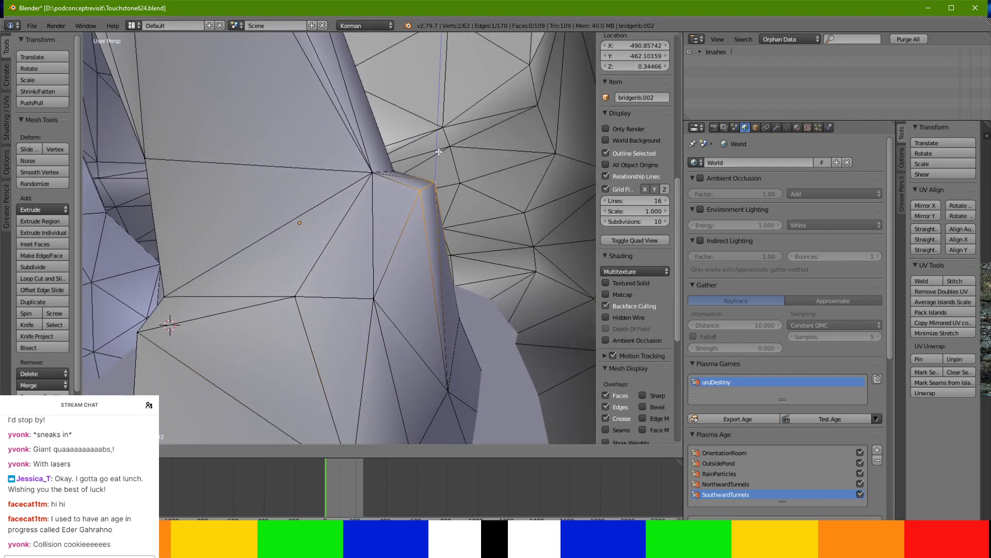
left_click_drag(412, 180, 424, 180)
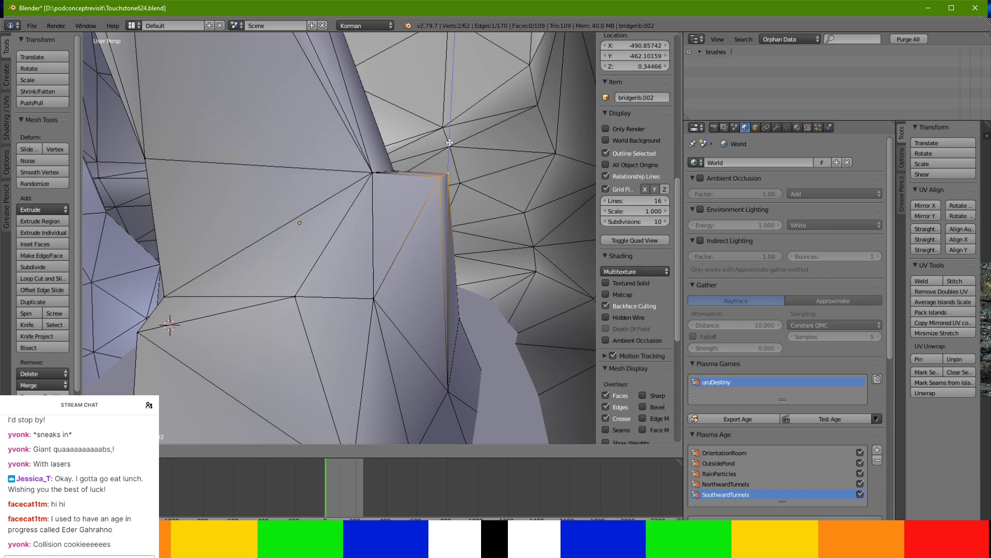
left_click(449, 143)
middle_click_drag(450, 143, 429, 213)
key("Tab")
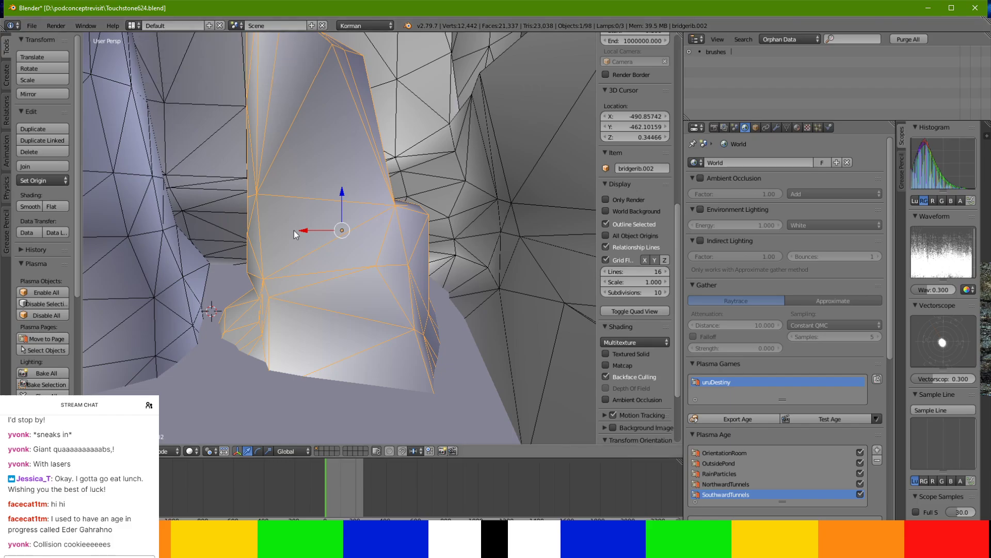
Open the adjacent rib bridgerib.003 for mesh editing, select its whole mesh and subdivide it once.
scroll(294, 230, "down", 6)
mouse_move(305, 232)
middle_mouse_down()
mouse_move(310, 240)
mouse_move(300, 243)
mouse_move(333, 236)
mouse_move(293, 249)
mouse_move(354, 262)
mouse_move(392, 236)
mouse_move(337, 234)
mouse_move(441, 241)
mouse_move(306, 219)
middle_mouse_up()
key("Tab")
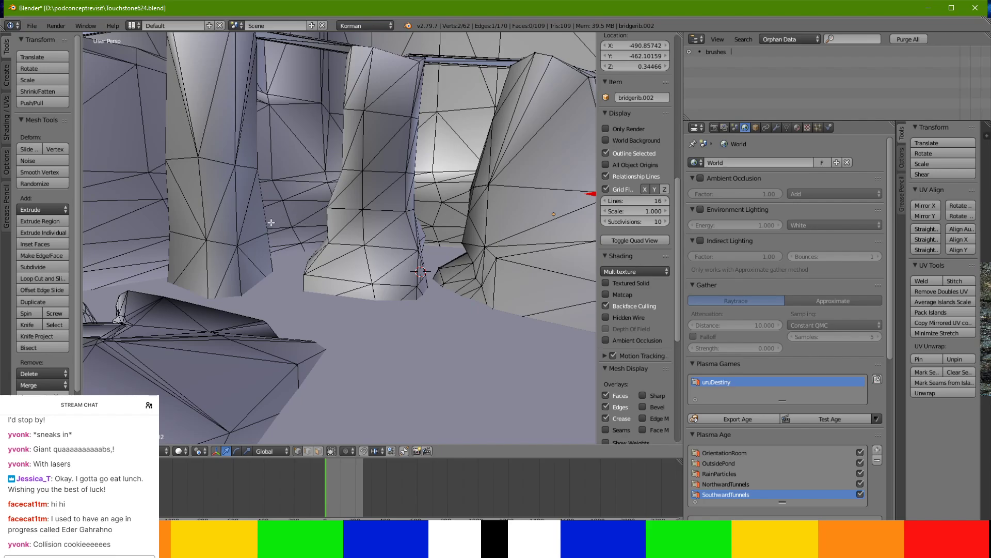
key("Tab")
right_click(215, 234)
key("Tab")
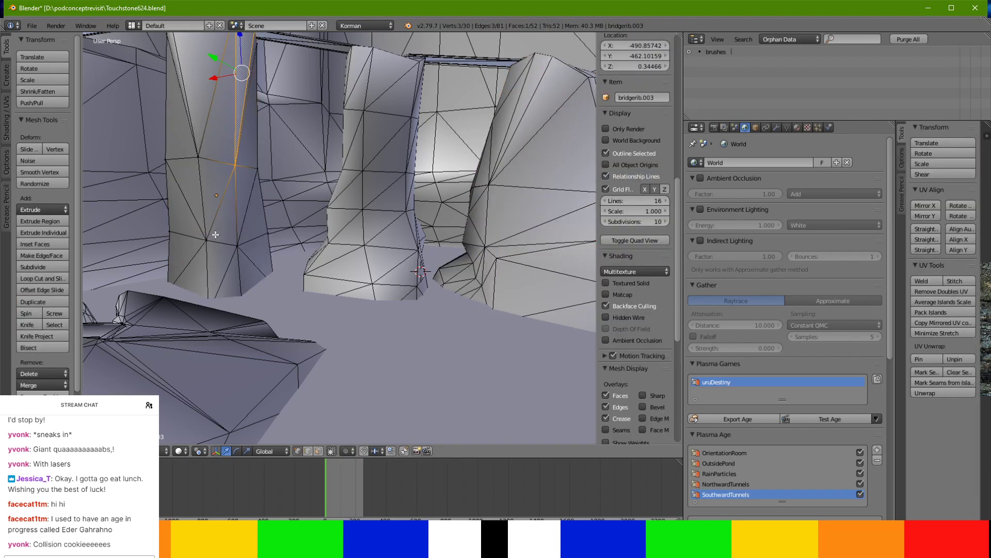
key("a")
middle_click_drag(193, 348, 191, 386)
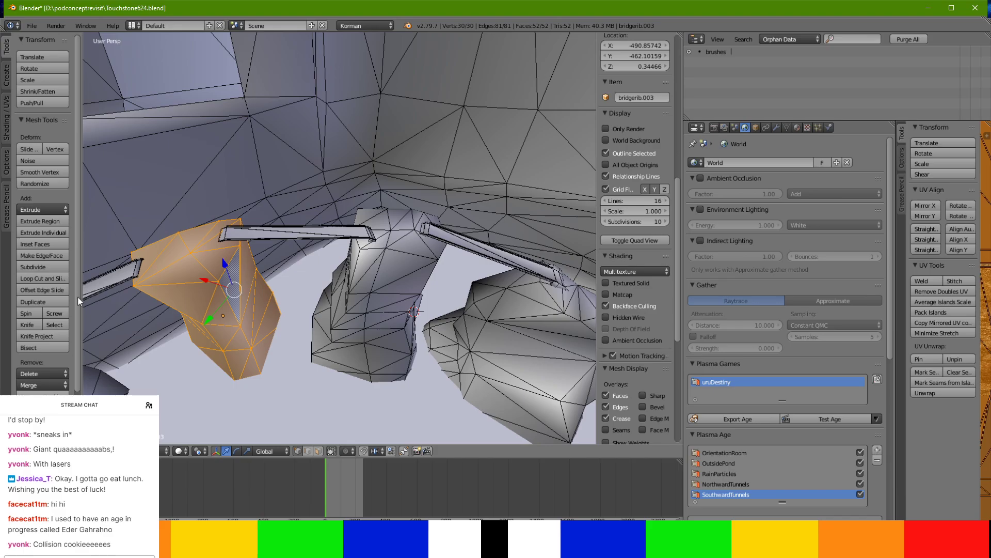
left_click(44, 266)
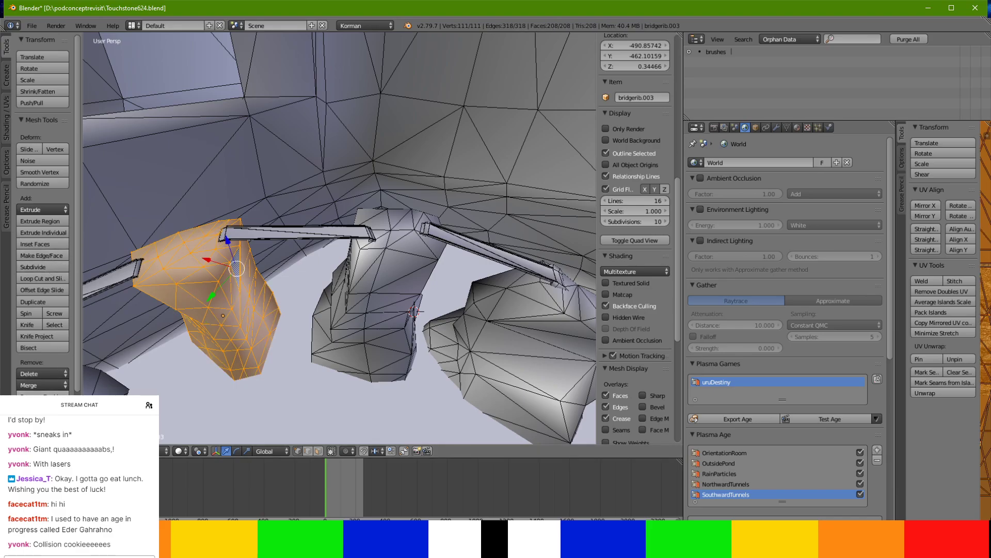
key("alt+Tab")
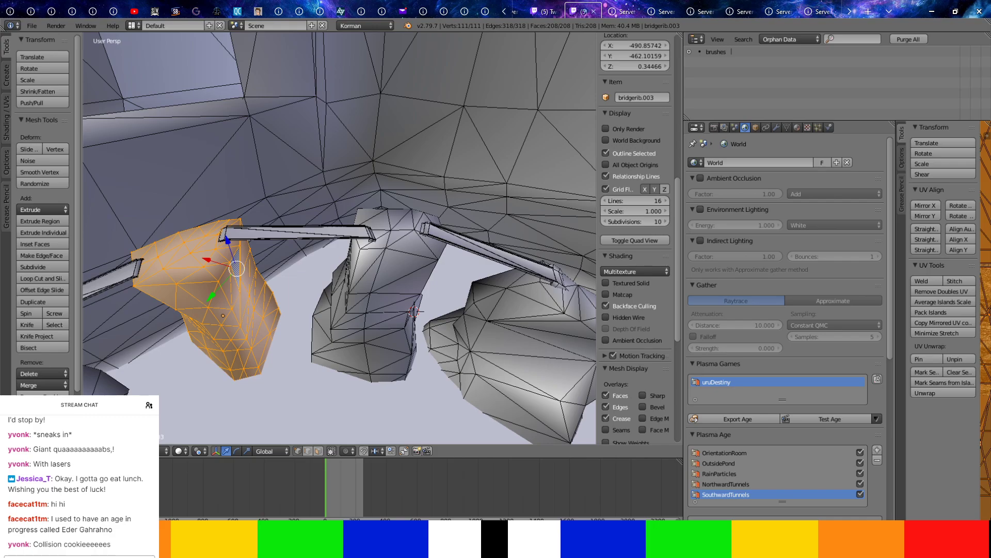
key("alt+Tab")
Using face selection, select a strip of faces on bridgerib.003 running from its top down to its bottom corner.
scroll(339, 238, "up", 5)
middle_click_drag(243, 388, 269, 285)
right_click(239, 292)
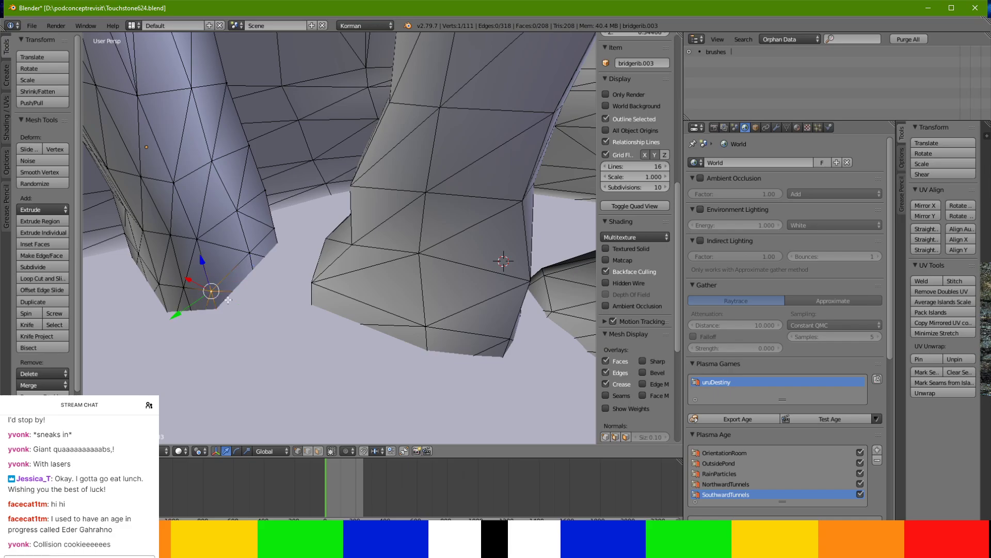
middle_click_drag(228, 300, 254, 369, "shift")
left_click(318, 451)
scroll(248, 310, "down", 4)
middle_click_drag(244, 308, 322, 311, "shift")
right_click(331, 144)
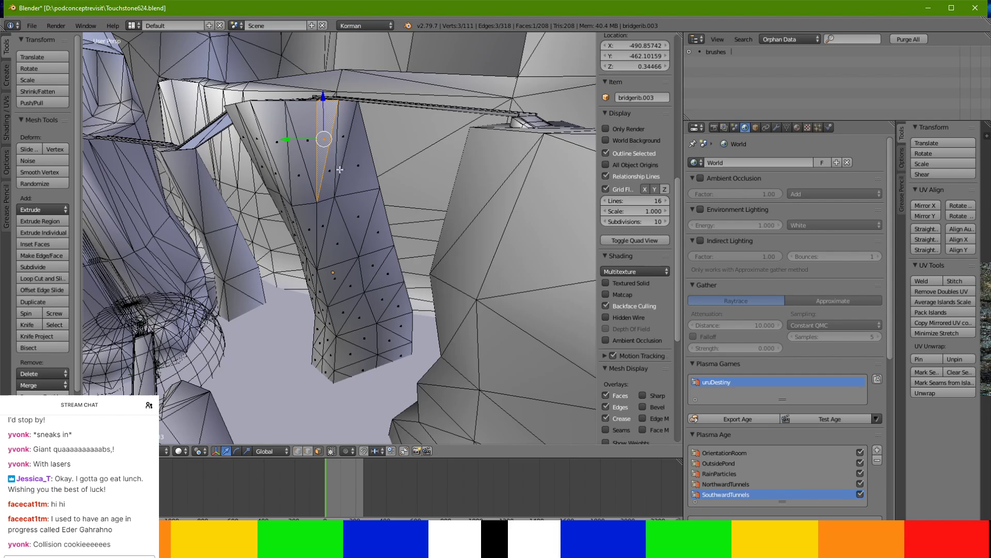
right_click(407, 358, "ctrl")
Move the selected strip of faces to reshape bridgerib.003's side, including an adjustment along Y.
middle_click_drag(397, 355, 396, 381)
middle_click_drag(378, 341, 277, 266)
left_click_drag(283, 263, 261, 299)
key("y")
left_click_drag(290, 270, 293, 279)
middle_click_drag(292, 279, 316, 246)
middle_click_drag(351, 160, 347, 173)
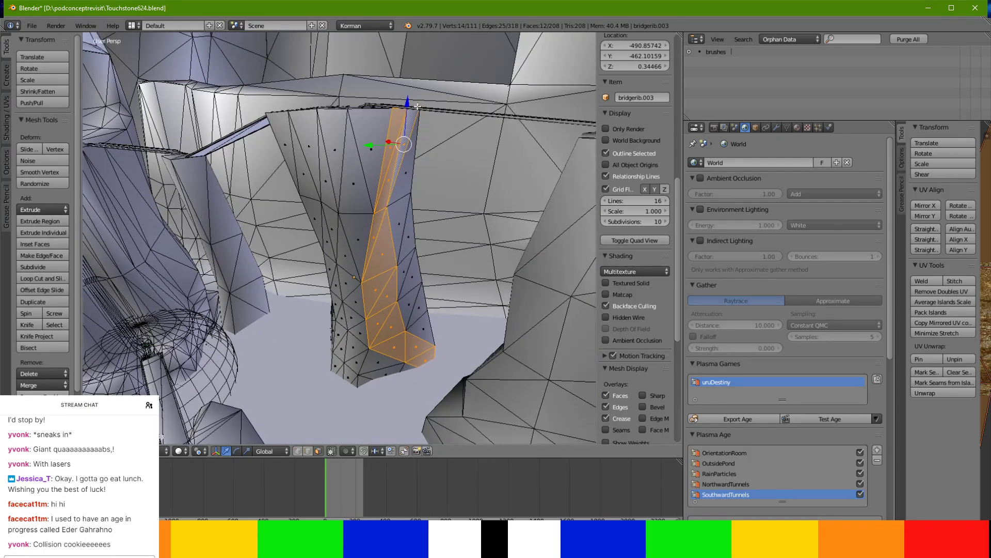
Select a strip of faces on bridgerib.003 from its lower tip up its side and shift it outward along Y.
middle_click_drag(409, 106, 468, 244)
right_click(454, 257)
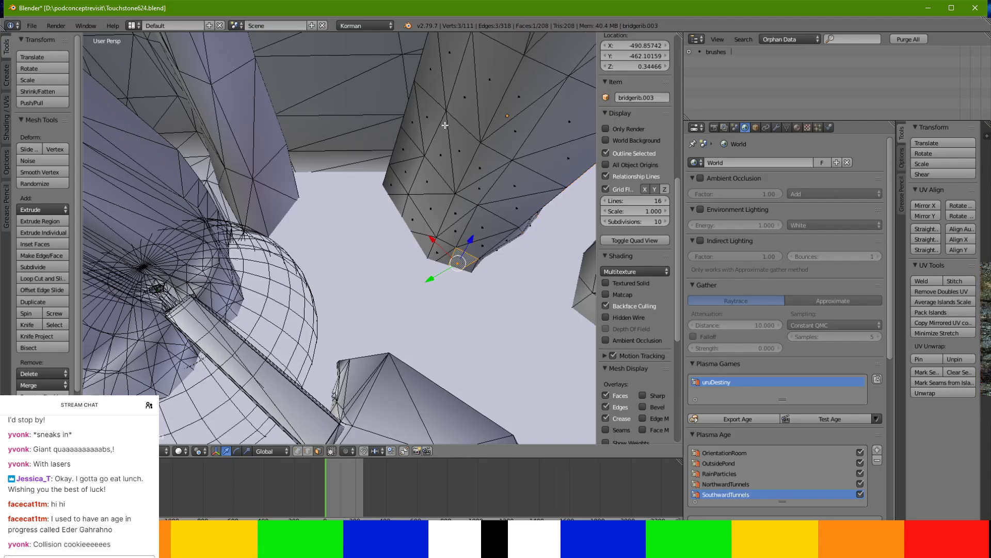
right_click(519, 44, "ctrl")
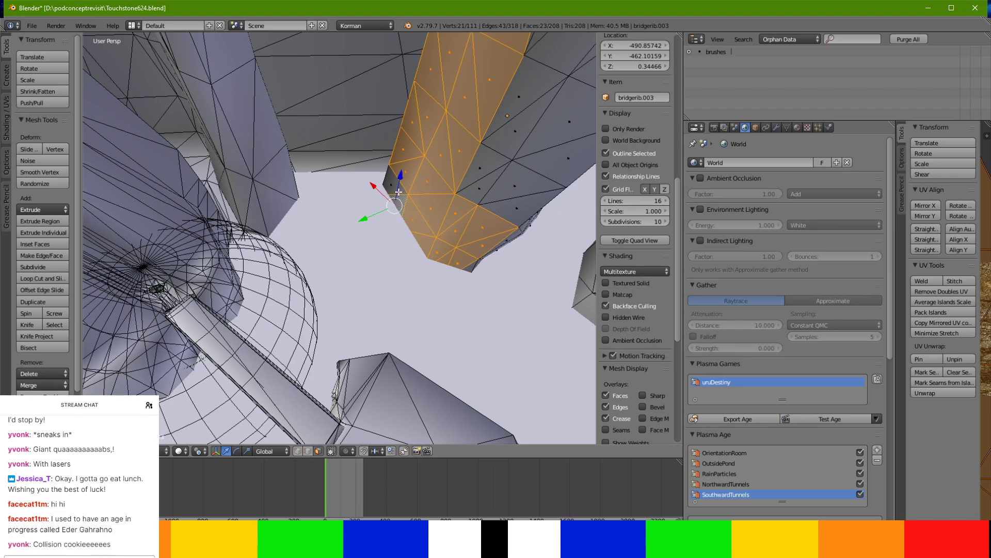
middle_click_drag(382, 202, 398, 266)
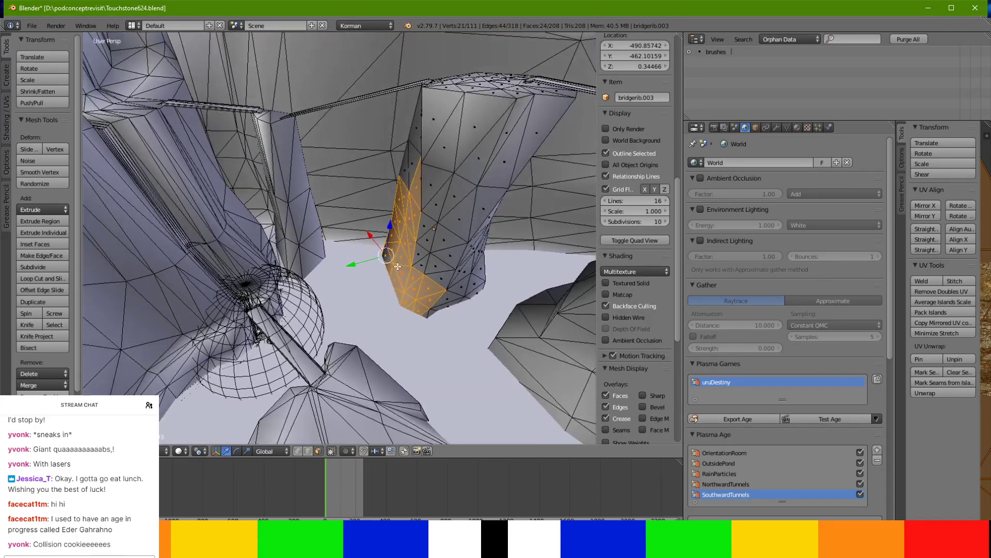
left_click_drag(376, 257, 368, 261)
left_click(358, 264)
Select a strip of faces on another side of bridgerib.003, running from its bottom edge up to its top.
middle_click_drag(357, 264, 245, 312)
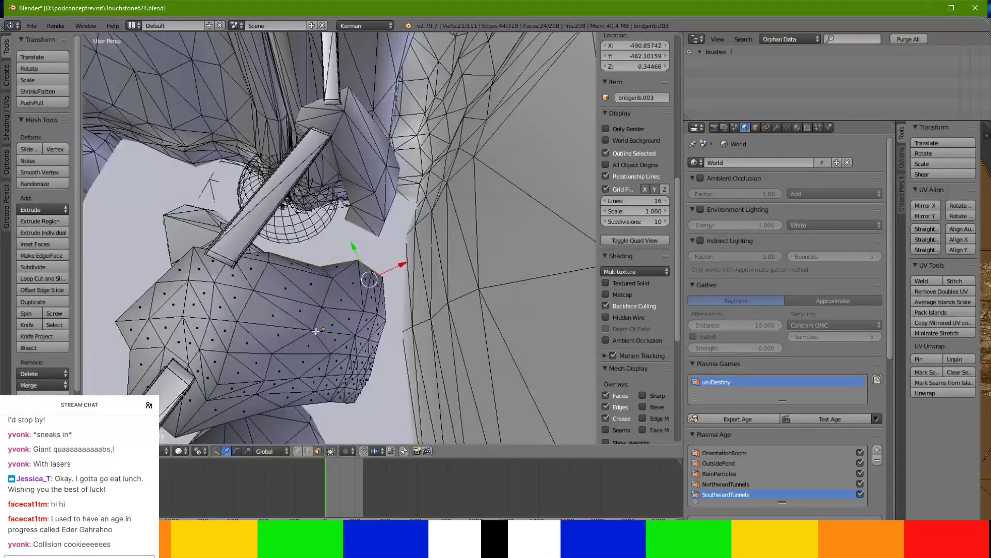
middle_click_drag(316, 331, 379, 284)
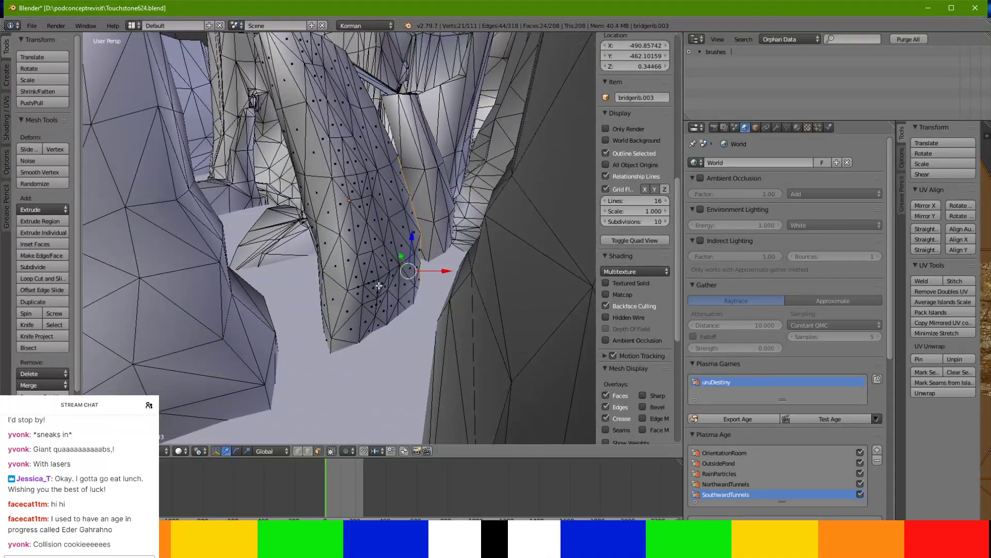
right_click(375, 326)
right_click(343, 125, "ctrl")
middle_click_drag(343, 125, 295, 185)
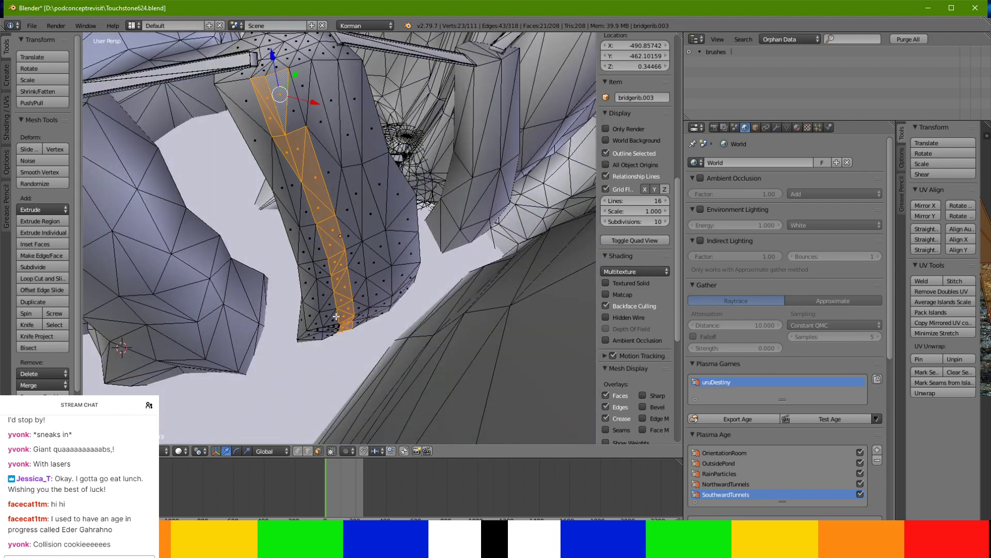
middle_click_drag(332, 329, 338, 249)
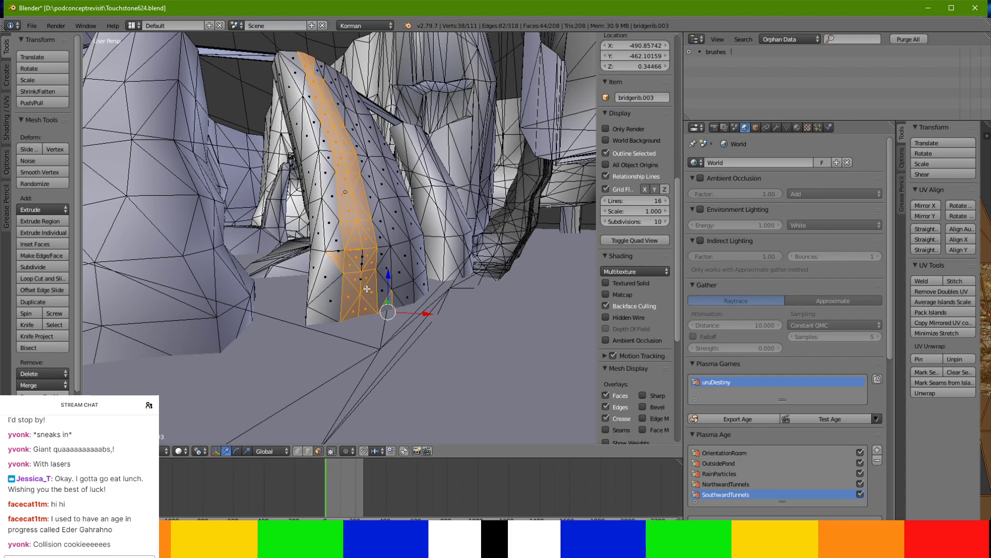
scroll(365, 361, "down", 2)
middle_click_drag(365, 314, 344, 346)
scroll(333, 398, "down", 5)
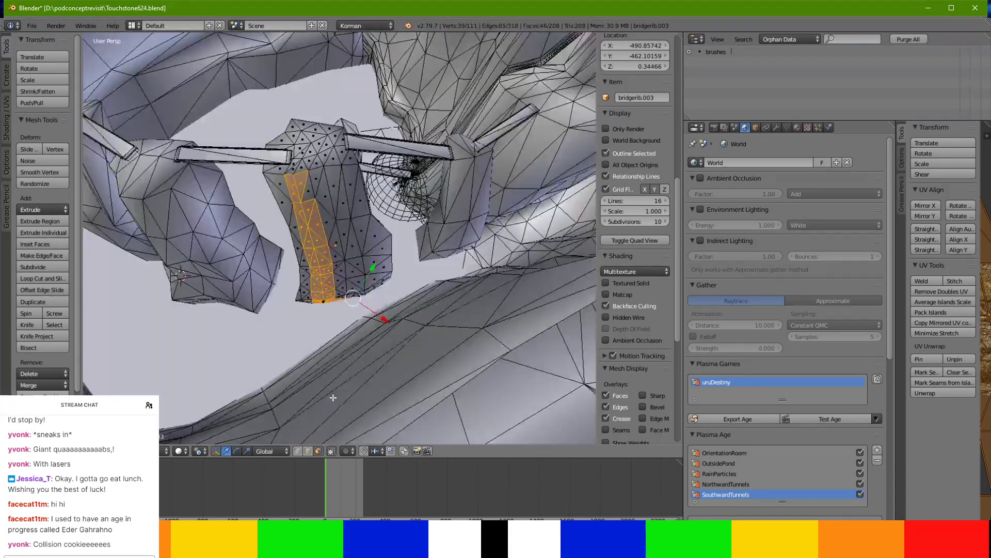
Move and rotate the selected strip of faces to bend bridgerib.003's side, and shift it slightly along X.
left_click(386, 329)
key("r")
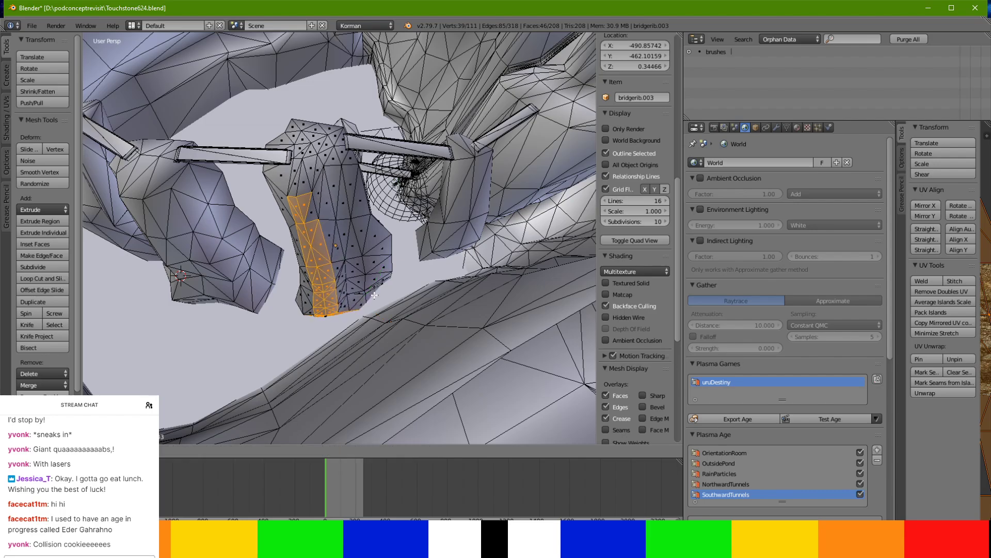
key("r")
left_click(380, 330)
middle_click_drag(380, 329, 355, 273)
scroll(294, 305, "up", 3)
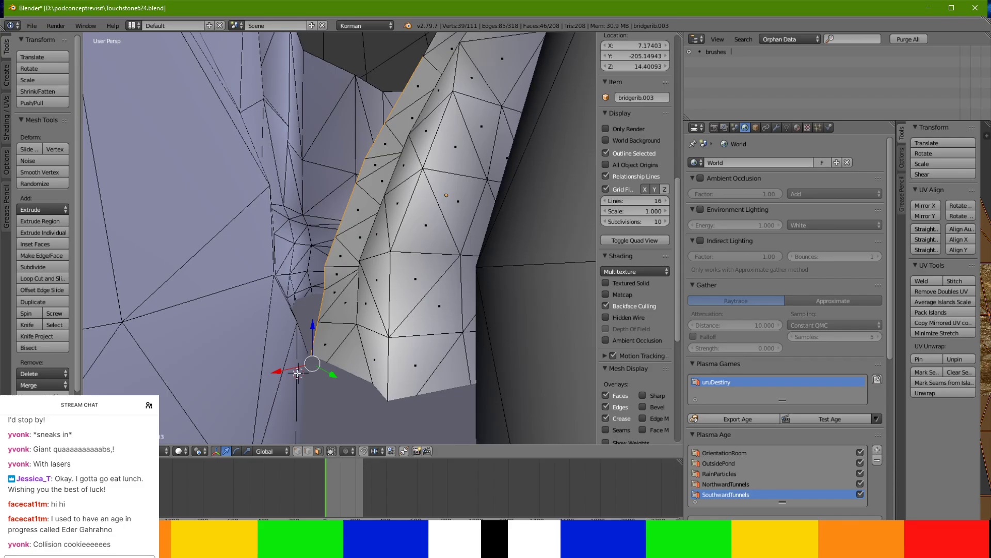
left_click_drag(293, 370, 287, 372)
Using edge selection, select the vertical edge beneath the small ledge on bridgerib.003 and shift it along X to reshape the crease.
middle_click_drag(287, 372, 419, 328)
scroll(320, 362, "down", 4)
scroll(366, 359, "up", 4)
left_click(308, 451)
right_click(331, 299)
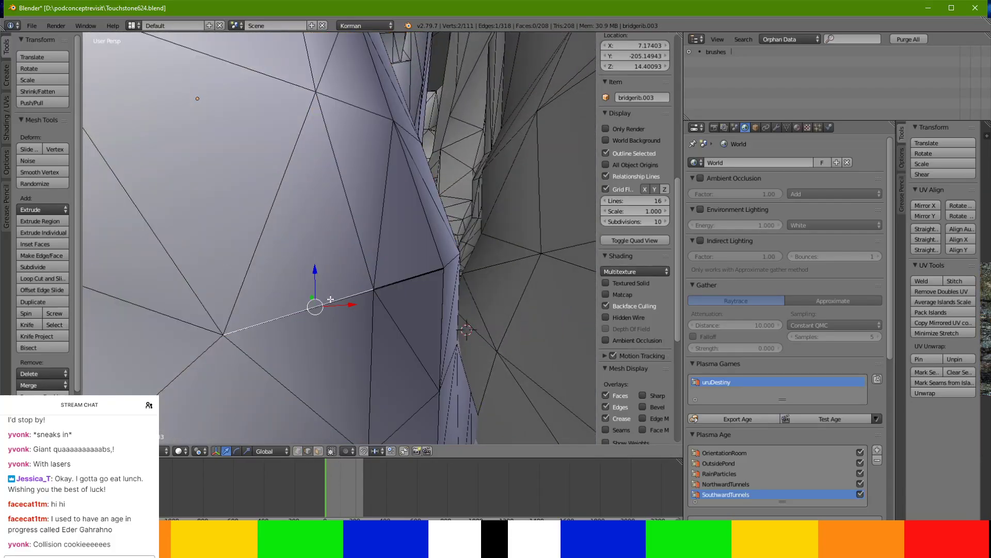
middle_click_drag(317, 279, 362, 295)
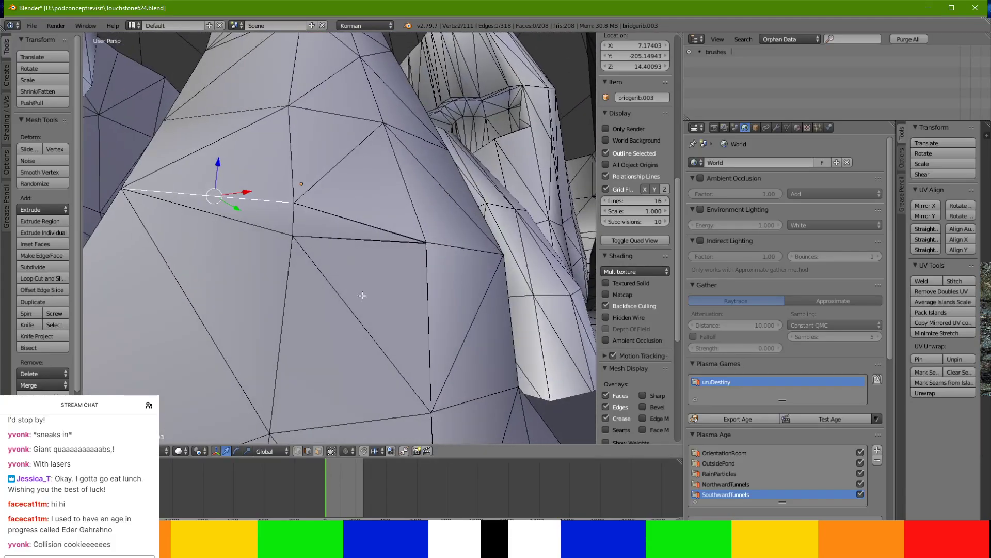
key("e")
key("x")
left_click(438, 331)
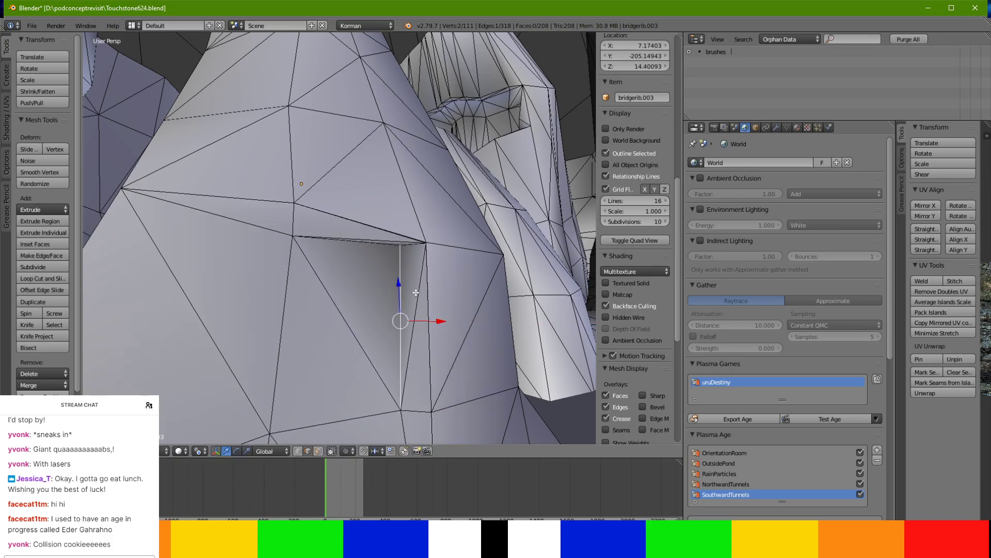
left_click_drag(401, 287, 486, 377)
Clear the selection and select the two adjoining edges along the ledge and crease on bridgerib.003's side.
key("a")
key("a")
middle_click_drag(480, 370, 465, 214)
right_click(421, 173)
middle_click_drag(421, 173, 292, 169)
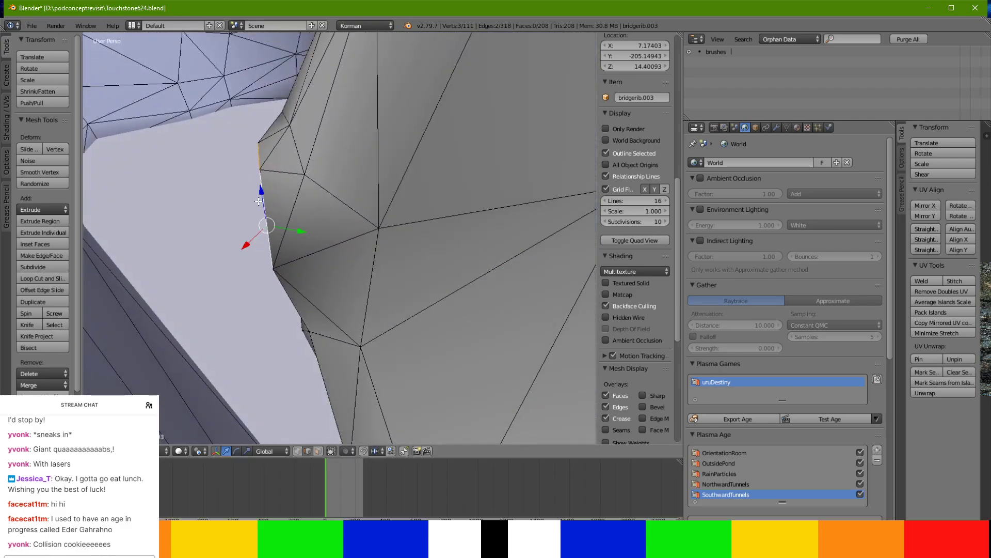
middle_click_drag(260, 204, 380, 241)
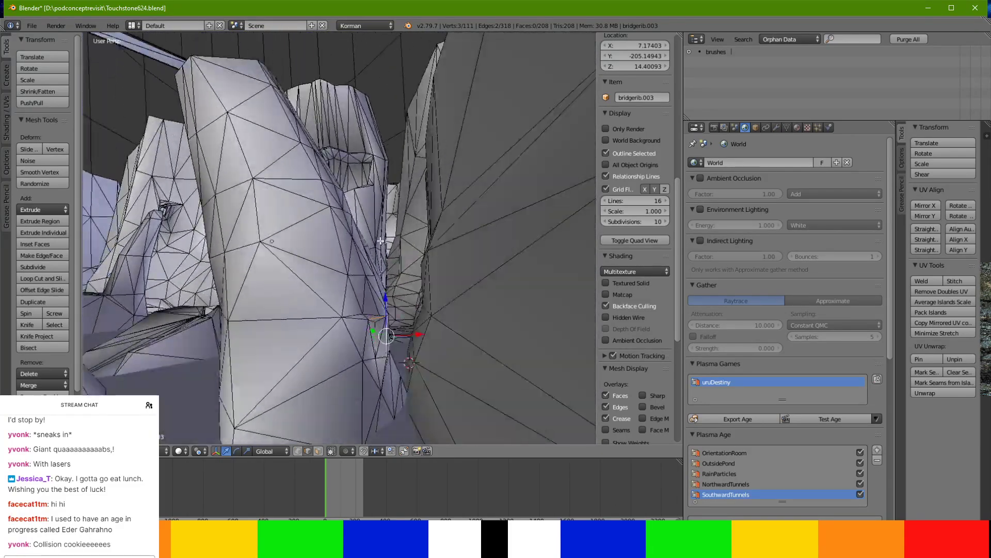
scroll(380, 241, "up", 3)
middle_click_drag(416, 361, 350, 336, "shift")
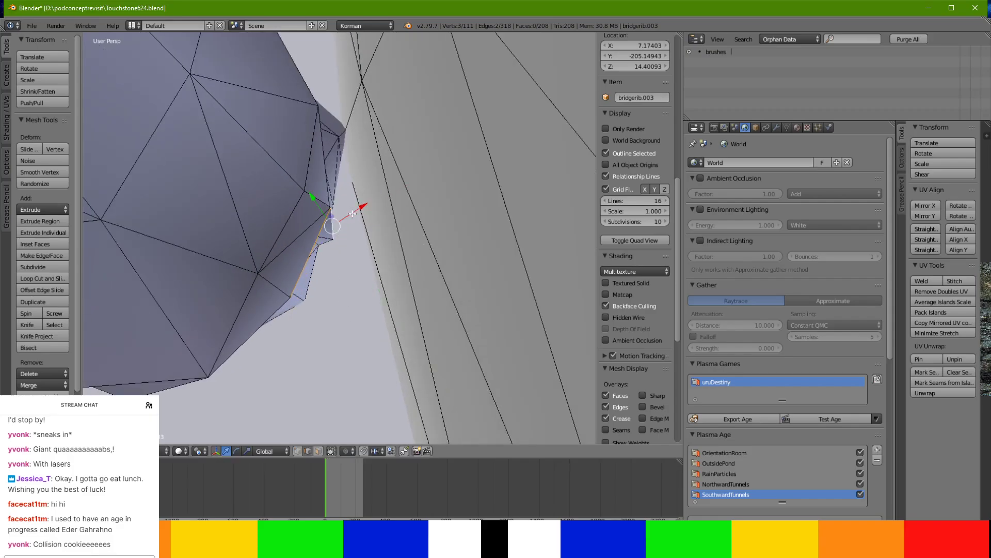
middle_click_drag(370, 204, 306, 118)
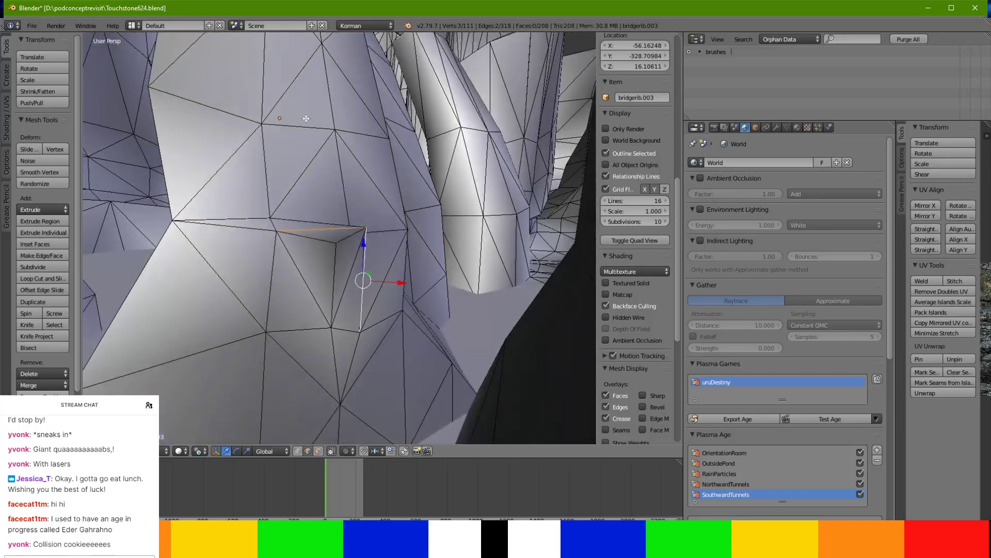
Pull the two vertices of the indented notch near the rib's base outward to fill the recess.
right_click(333, 263)
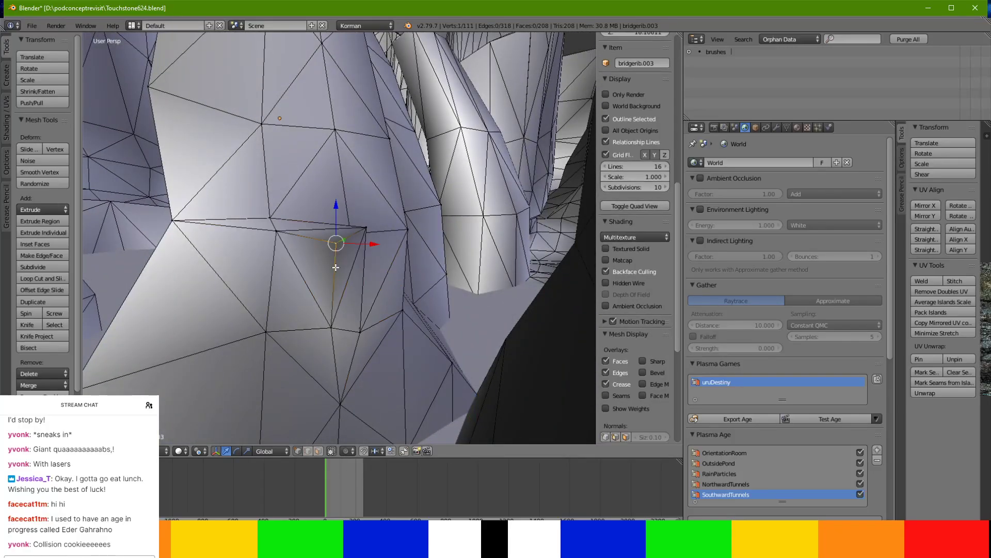
middle_click_drag(334, 265, 315, 339)
right_click(334, 305, "shift")
left_click(334, 285)
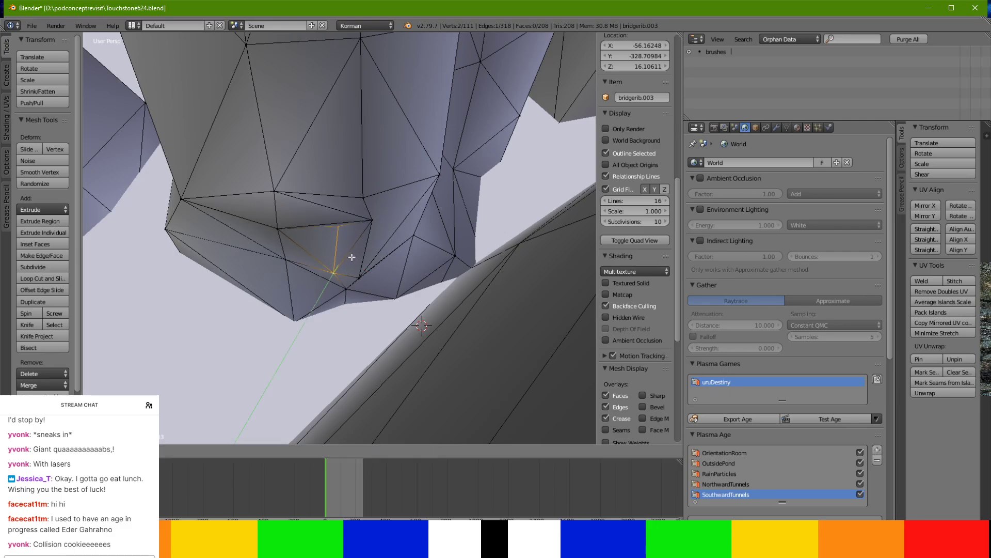
middle_click_drag(349, 279, 304, 367)
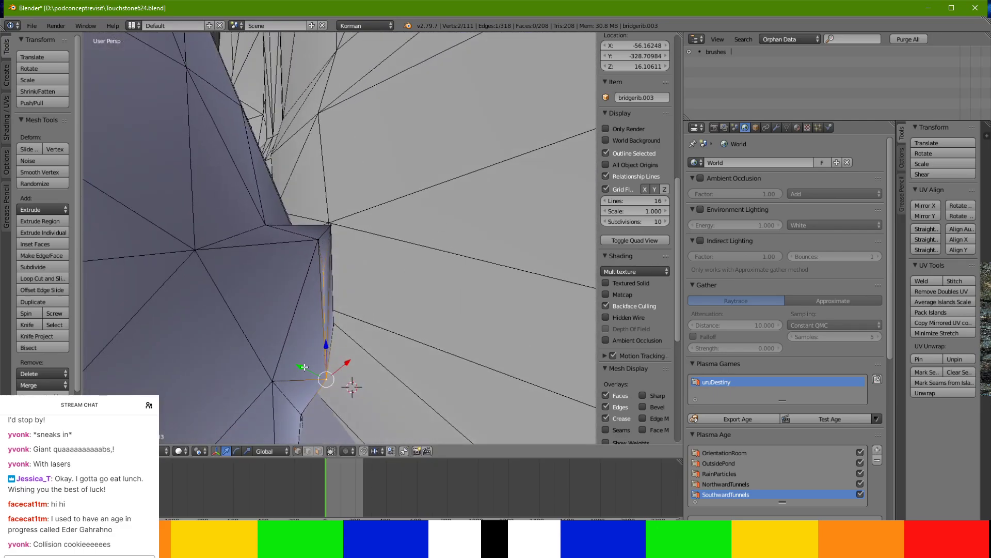
left_click_drag(301, 371, 338, 364)
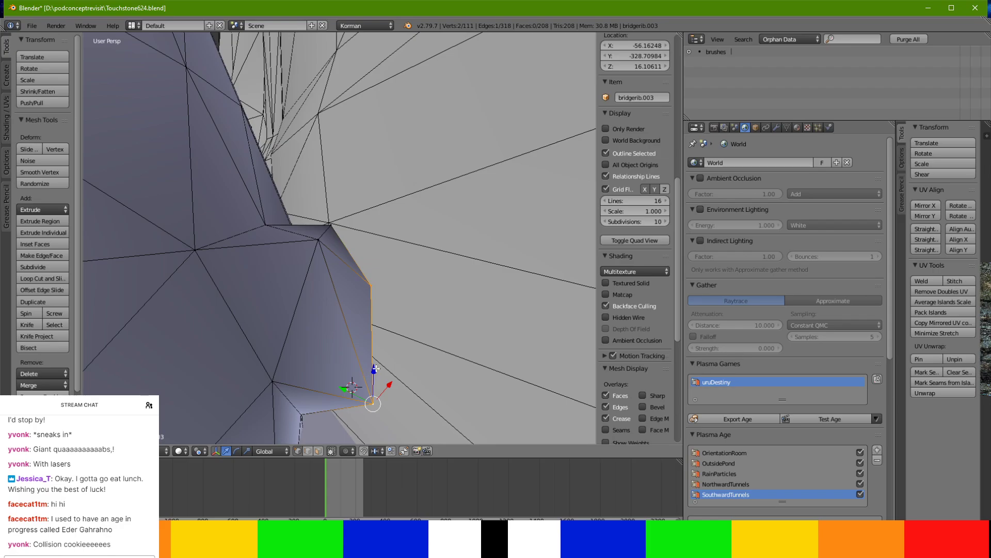
mouse_move(374, 364)
middle_mouse_down()
mouse_move(336, 368)
mouse_move(408, 217)
mouse_move(388, 309)
mouse_move(389, 250)
mouse_move(378, 259)
mouse_move(383, 356)
middle_mouse_up()
In face selection mode, select the patch of faces at the rib's flared foot and move it along the X axis.
right_click(337, 303)
middle_click_drag(318, 301, 292, 174)
mouse_move(352, 254)
middle_mouse_down()
mouse_move(280, 278)
mouse_move(352, 379)
mouse_move(552, 118)
mouse_move(341, 248)
middle_mouse_up()
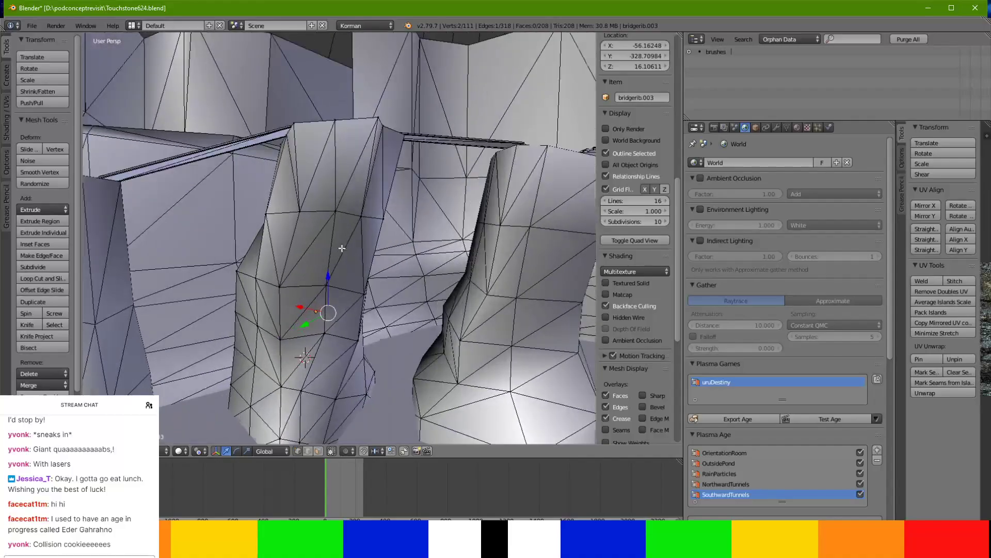
left_click(319, 451)
middle_click_drag(333, 428, 315, 335)
right_click(278, 367)
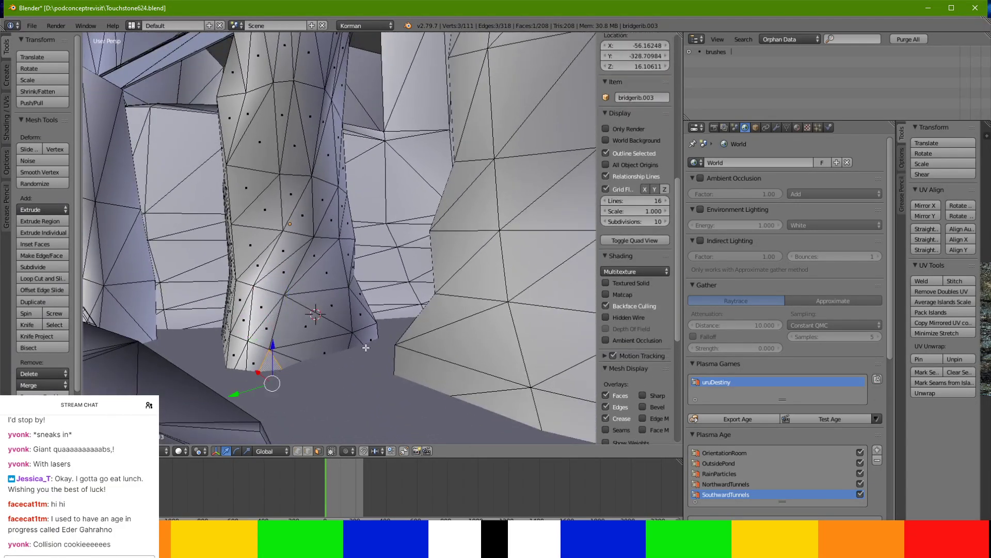
right_click(309, 321, "ctrl")
middle_click_drag(310, 320, 342, 330)
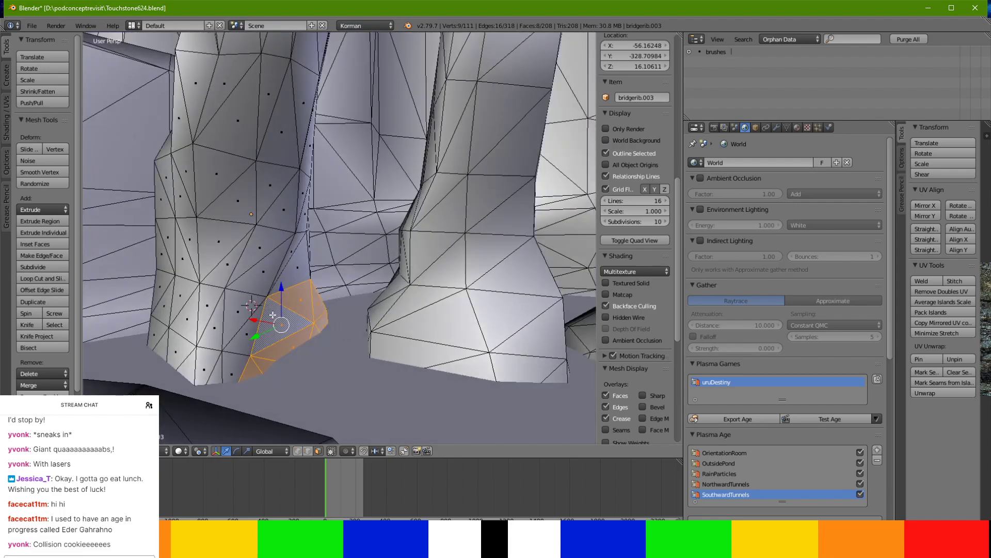
key("g")
key("x")
left_click(281, 326)
Select the strips of faces along the rib's bottom rim and shift them outward along the Y axis.
middle_click_drag(280, 327, 315, 304)
right_click(221, 274, "ctrl")
middle_click_drag(221, 273, 344, 312)
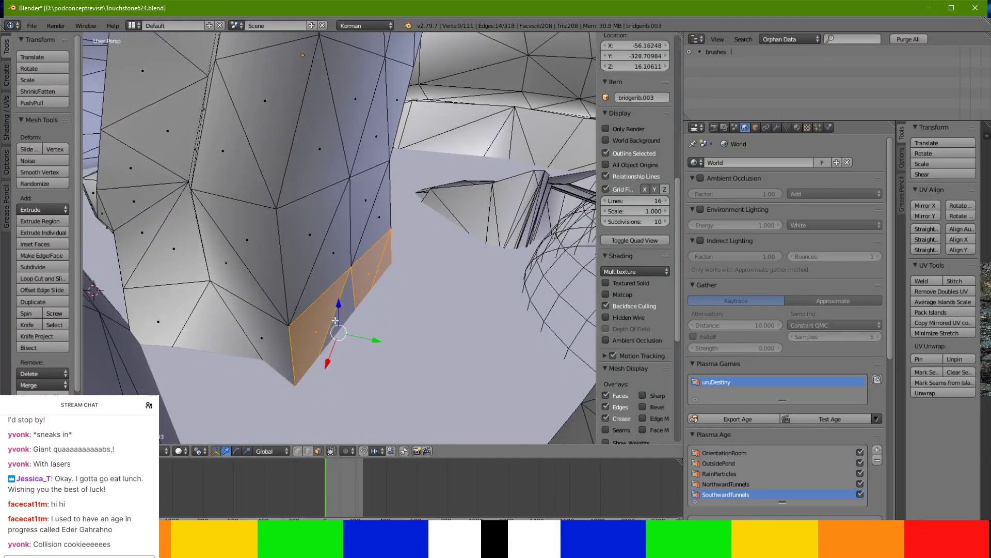
left_click_drag(348, 338, 366, 341)
left_click(399, 342)
middle_click_drag(399, 342, 274, 311)
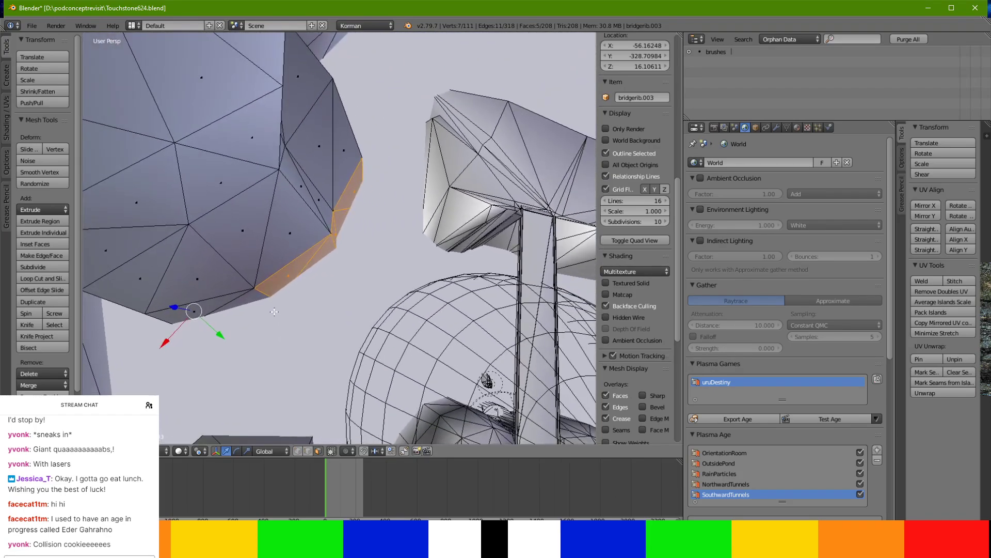
left_click(231, 341)
middle_click_drag(231, 341, 169, 316)
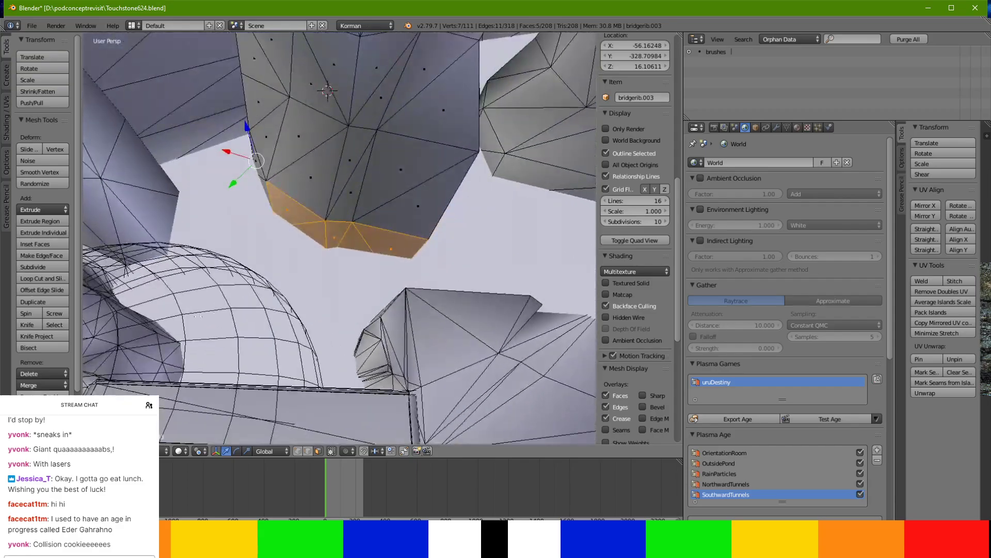
Delete the small triangular face at the rib's bottom corner beside the neighbouring rock.
middle_click_drag(412, 274, 304, 237)
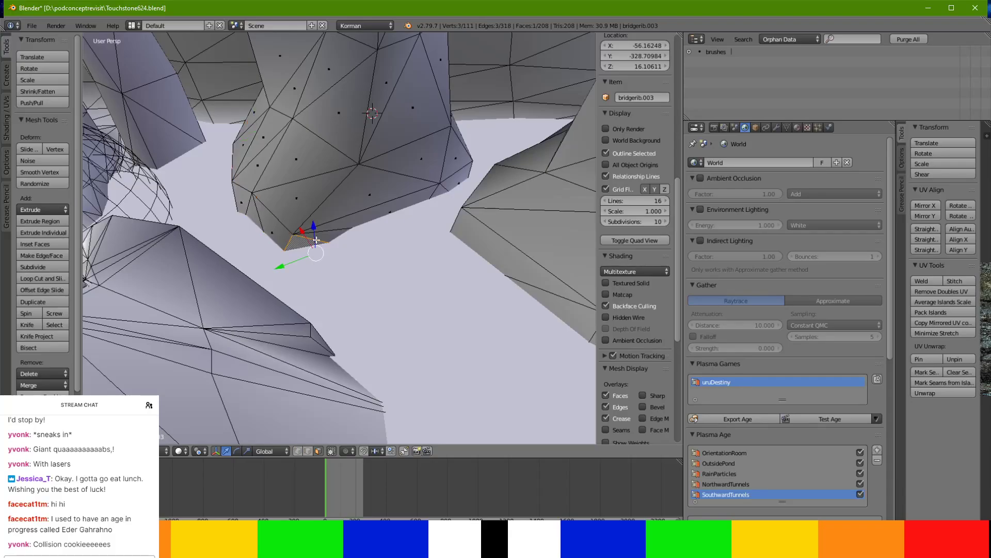
middle_click_drag(433, 201, 545, 208)
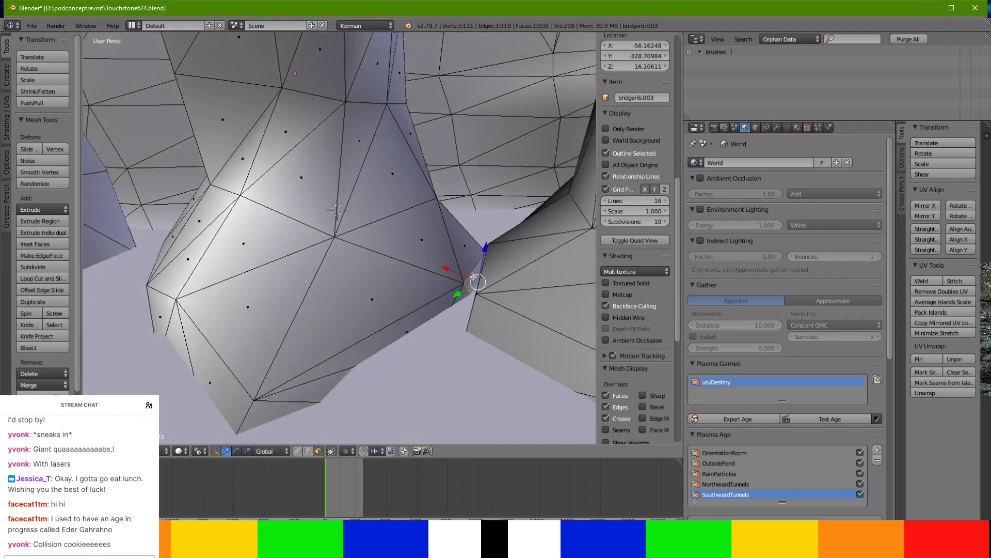
middle_click_drag(474, 276, 318, 273)
left_click(370, 246)
scroll(319, 272, "down", 4)
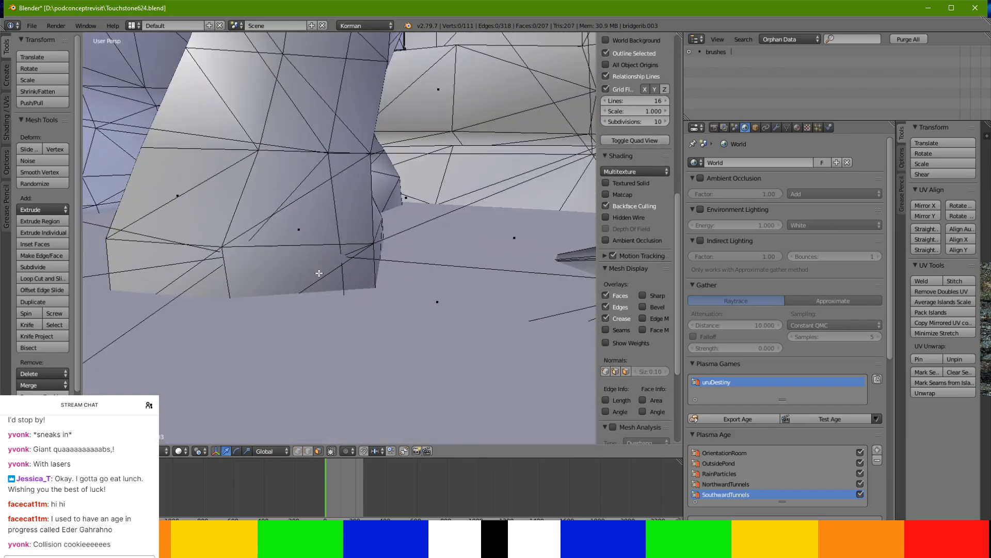
Select the loose bottom corner vertex beside the neighbouring rock and nudge it toward the rock's surface.
middle_click_drag(419, 268, 310, 178)
middle_click_drag(334, 235, 323, 341)
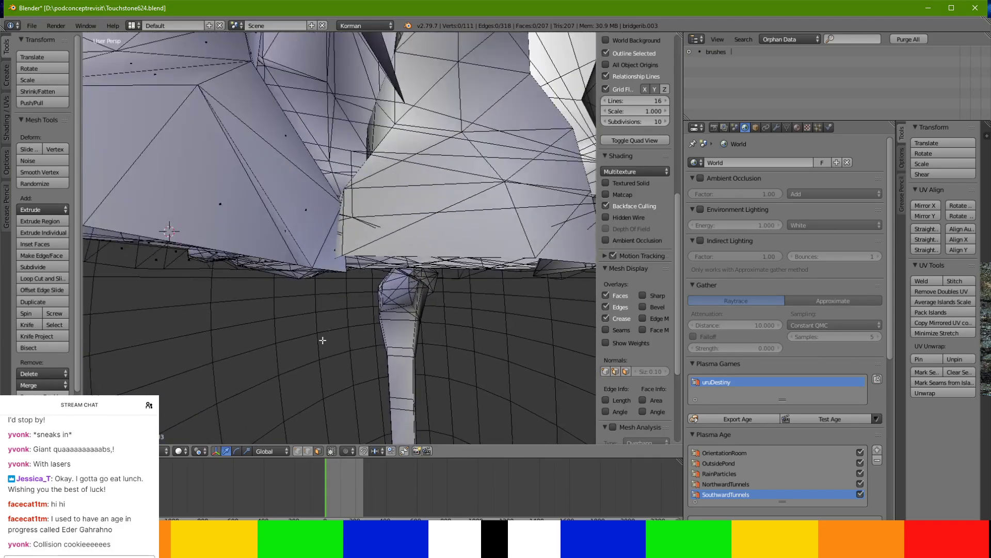
right_click(319, 267)
left_click_drag(312, 267, 315, 268)
middle_click_drag(316, 267, 348, 270)
middle_click_drag(342, 223, 273, 176)
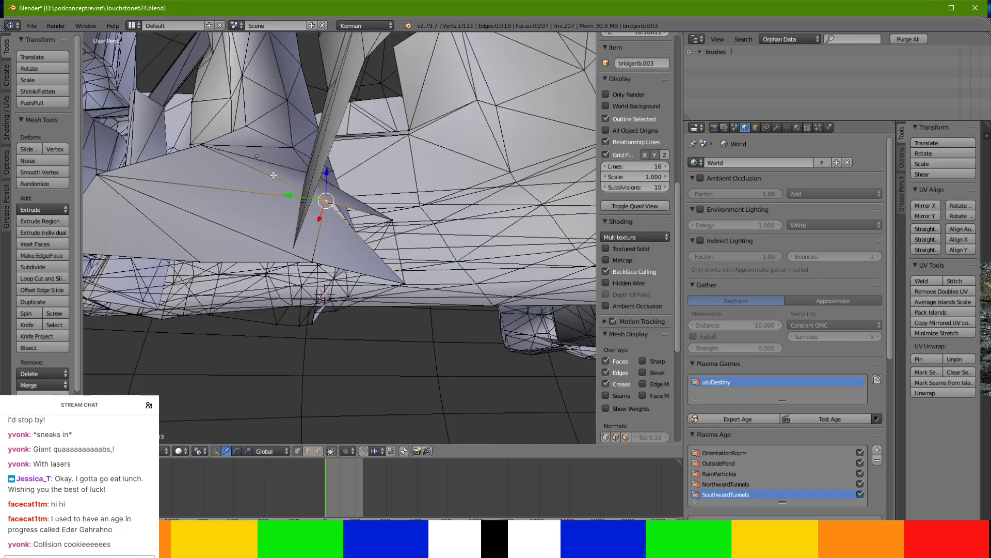
Move the two-vertex edge at the rib's corner against the edge of the neighbouring rock.
right_click(317, 253, "shift")
key("KP_Decimal")
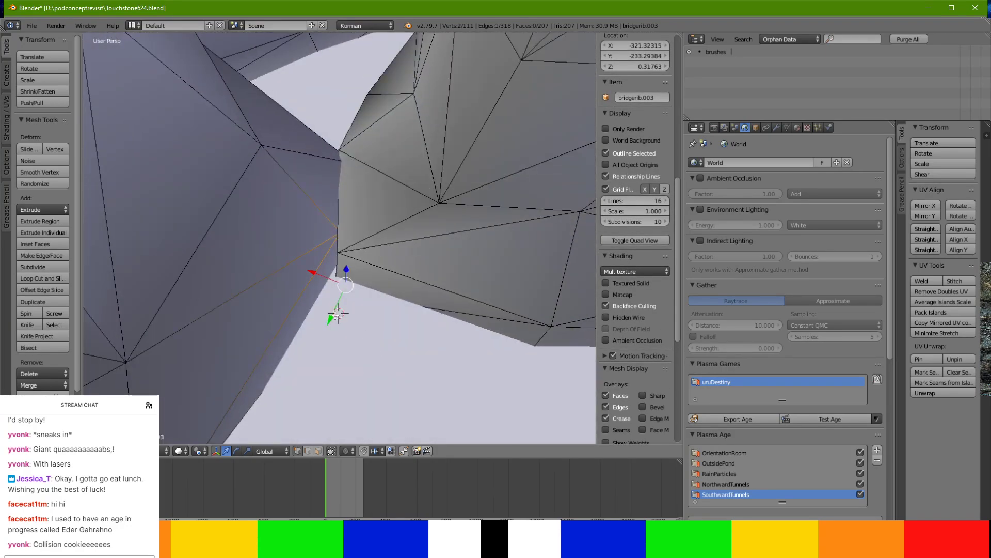
key("g")
left_click(327, 328)
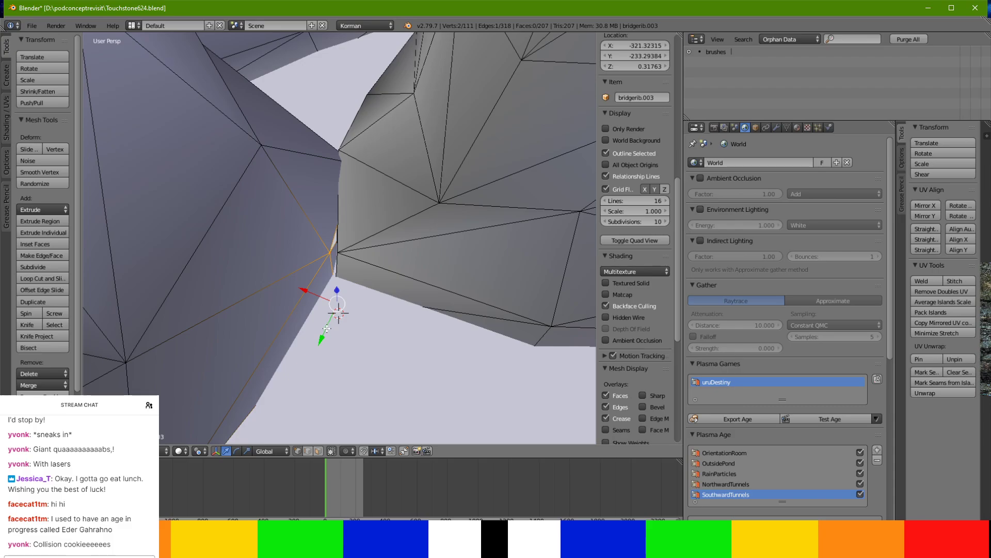
key("g")
left_click(319, 293)
Reposition the rib's bottom corner vertex so the foot meets the adjoining rock at floor level.
middle_click_drag(319, 293, 290, 242)
right_click(299, 269)
left_click_drag(299, 235, 301, 223)
middle_click_drag(301, 223, 296, 318)
key("g")
left_click(255, 288)
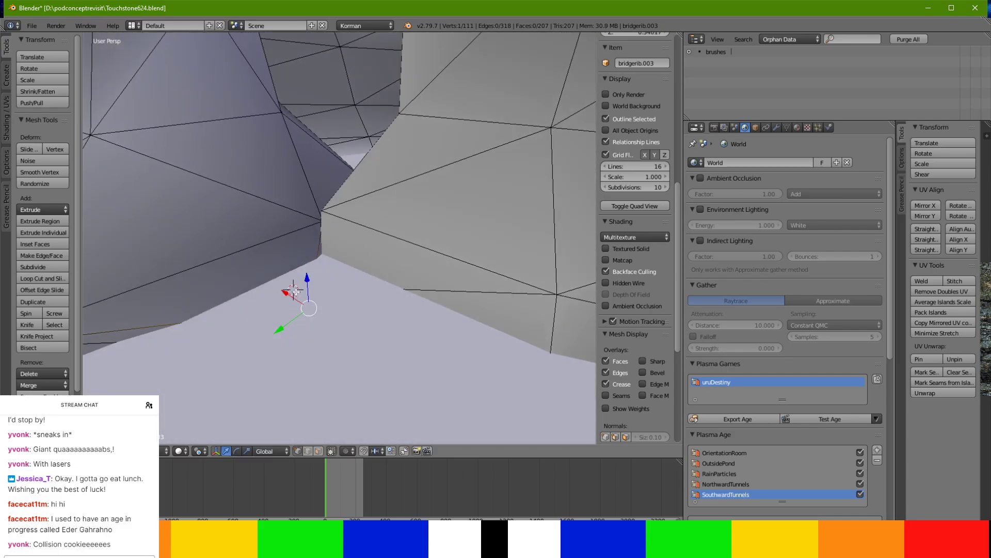
left_click_drag(288, 296, 313, 305)
middle_click_drag(313, 305, 114, 281)
Knife-cut the large triangle at the rib's foot from its upper vertex to the bottom edge and delete the overhanging outer part.
left_click(36, 326)
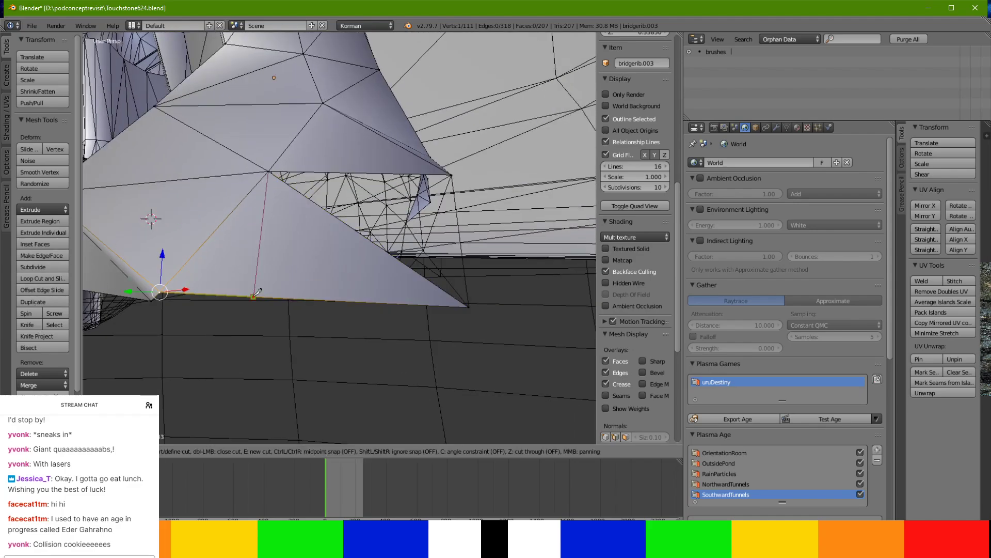
key("Return")
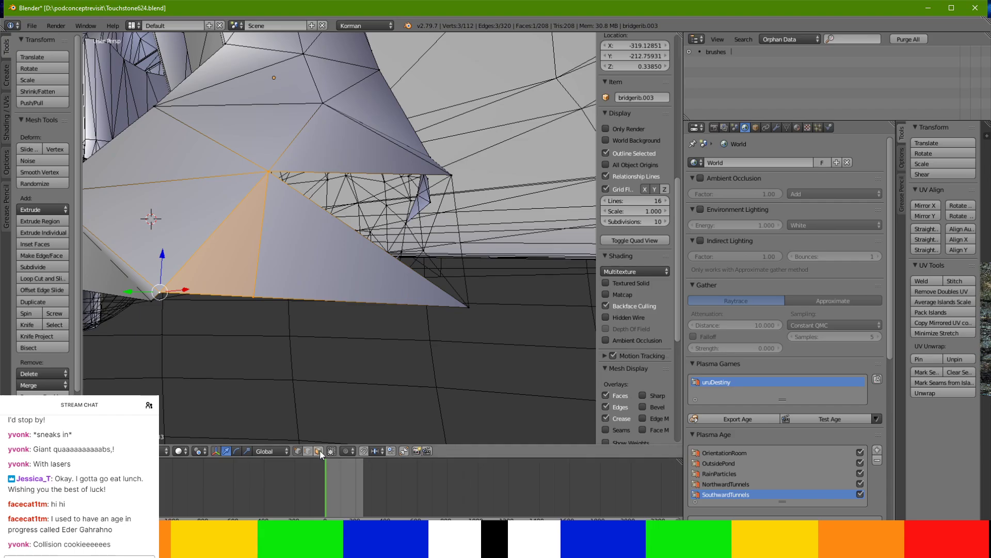
key("x")
left_click(284, 255)
middle_click_drag(283, 254, 140, 279)
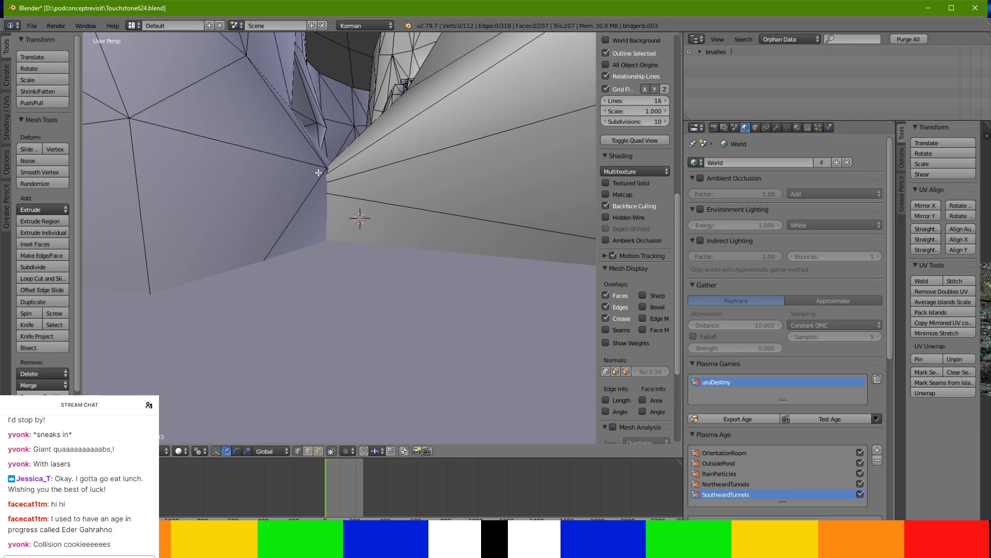
Select the two bottom vertices at the trimmed corner and move their edge, adjusting it along the X axis.
right_click(309, 185)
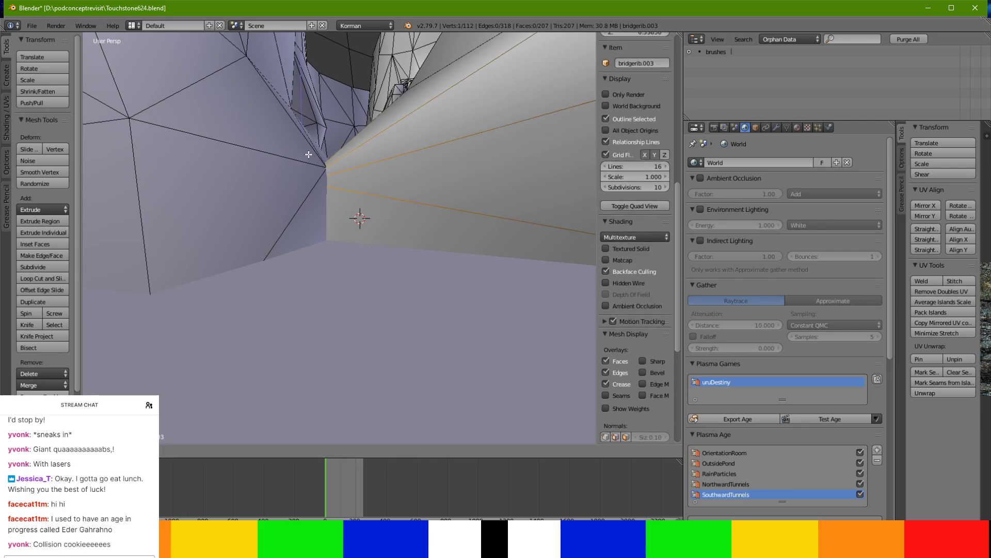
middle_click_drag(312, 140, 278, 236)
middle_click_drag(290, 275, 379, 228)
right_click(343, 241, "shift")
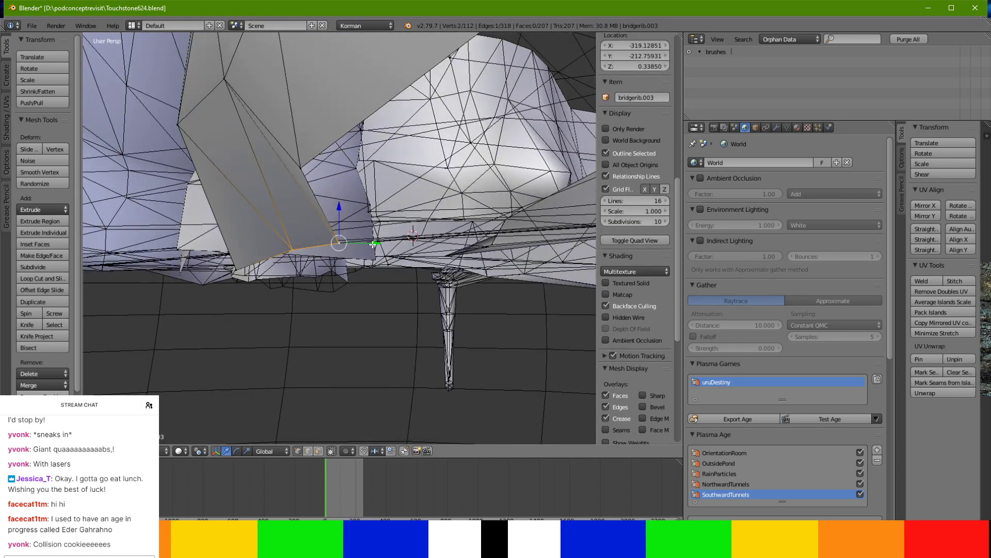
key("g")
left_click(157, 270)
middle_click_drag(165, 277, 224, 144)
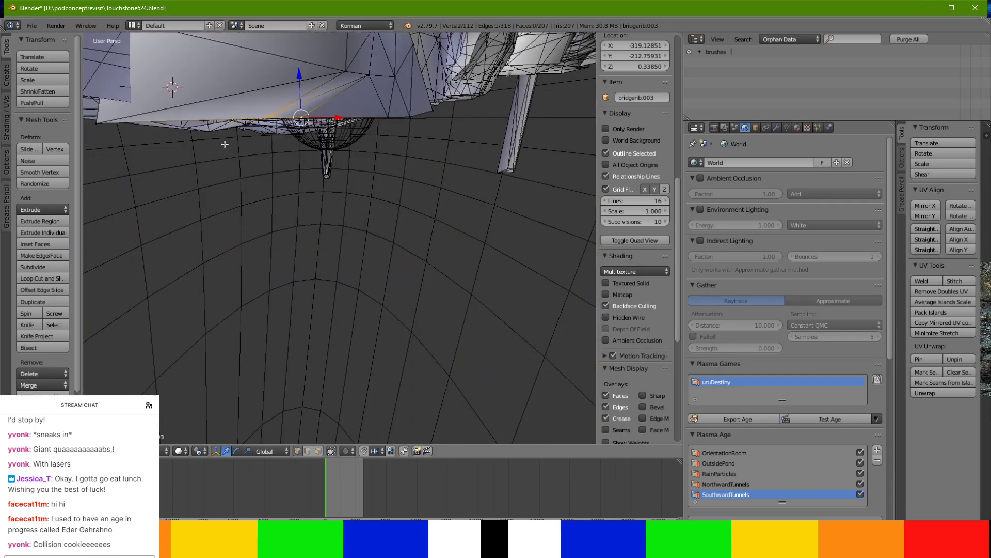
left_click_drag(334, 117, 402, 131)
Select the next pair of vertices on the rib's bottom edge and shift them along the X axis.
middle_click_drag(401, 132, 264, 127)
right_click(392, 119)
right_click(448, 118, "shift")
left_click_drag(459, 120, 384, 138)
middle_click_drag(383, 138, 458, 190)
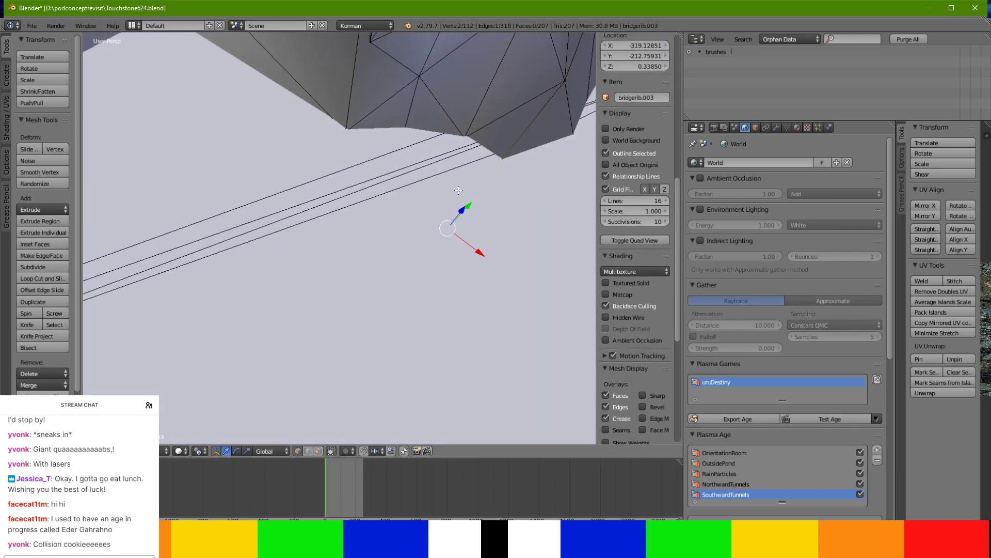
Select the rib's bottom vertex on the far side and adjust its height and position against the adjoining wall.
middle_click_drag(506, 275, 422, 253)
right_click(464, 152)
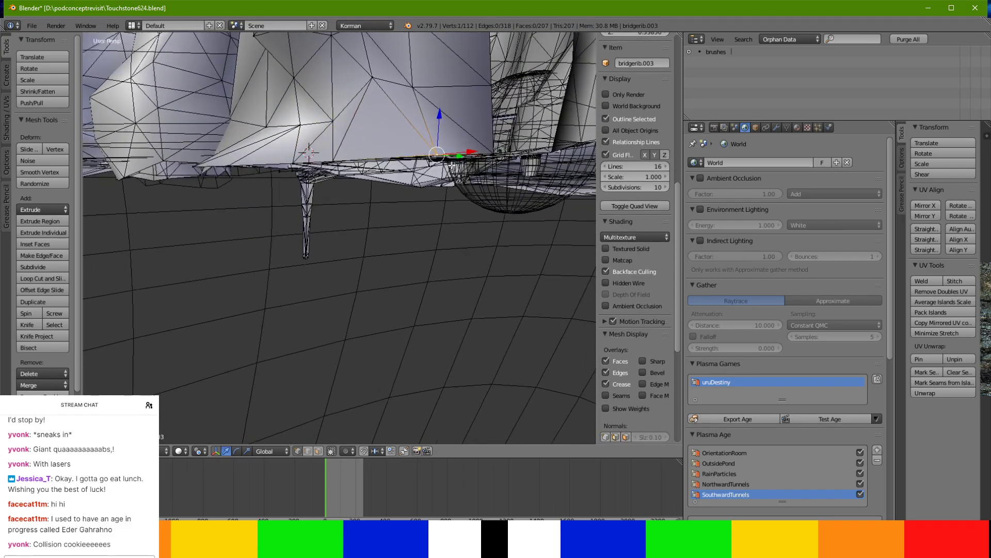
scroll(493, 193, "up", 5)
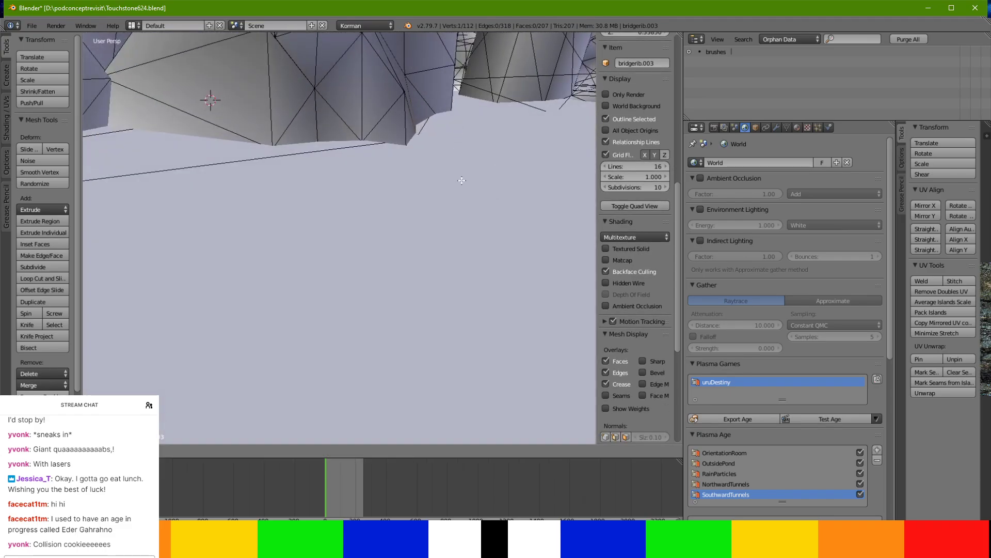
middle_click_drag(456, 181, 339, 198)
middle_click_drag(263, 161, 309, 234)
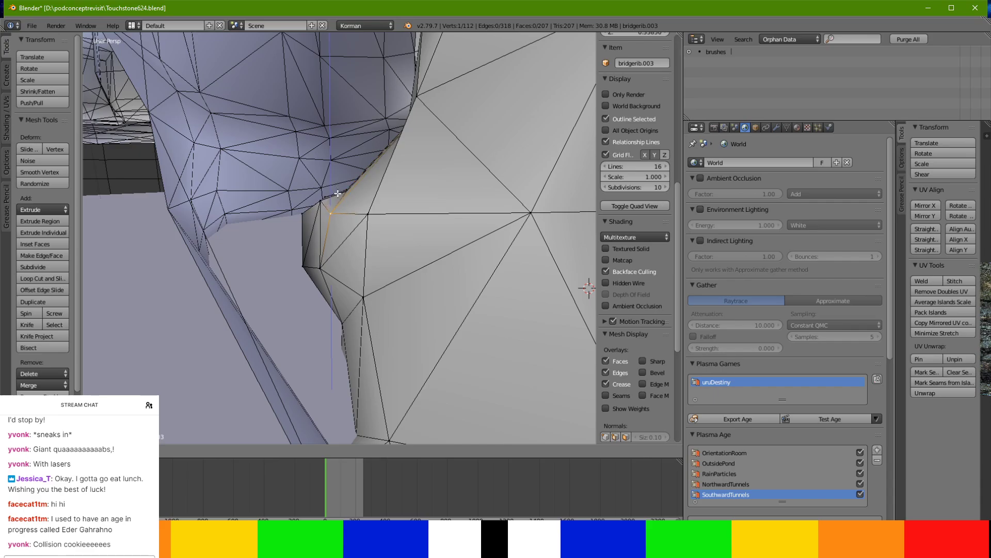
middle_click_drag(335, 204, 320, 195)
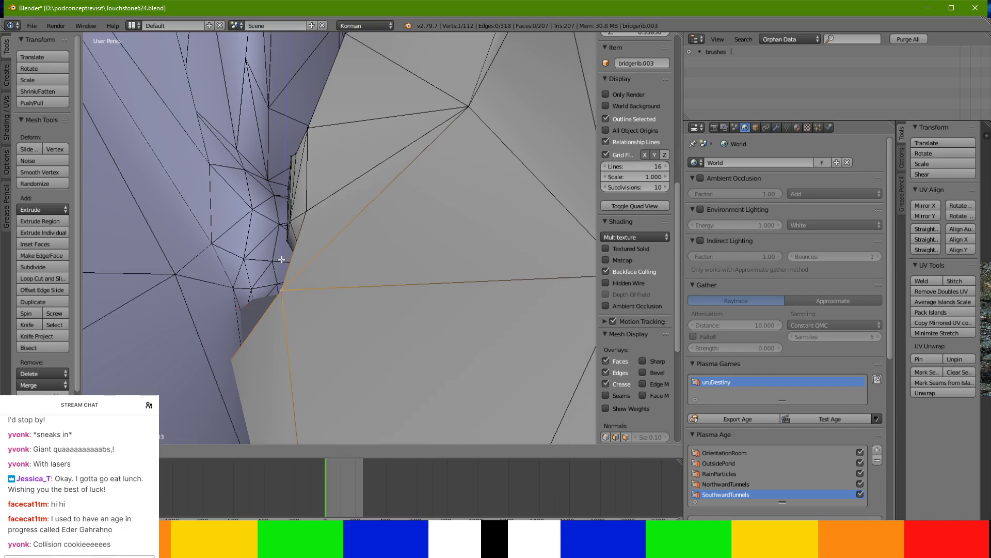
middle_click_drag(282, 230, 285, 162)
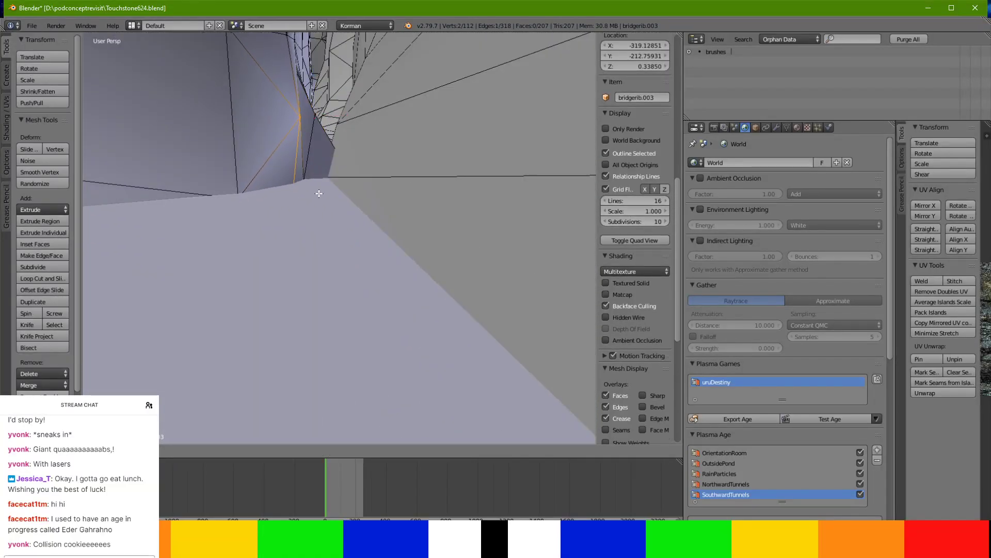
Move the small triangular face at the rib's bottom edge toward the adjoining wall.
middle_click_drag(326, 194, 300, 225)
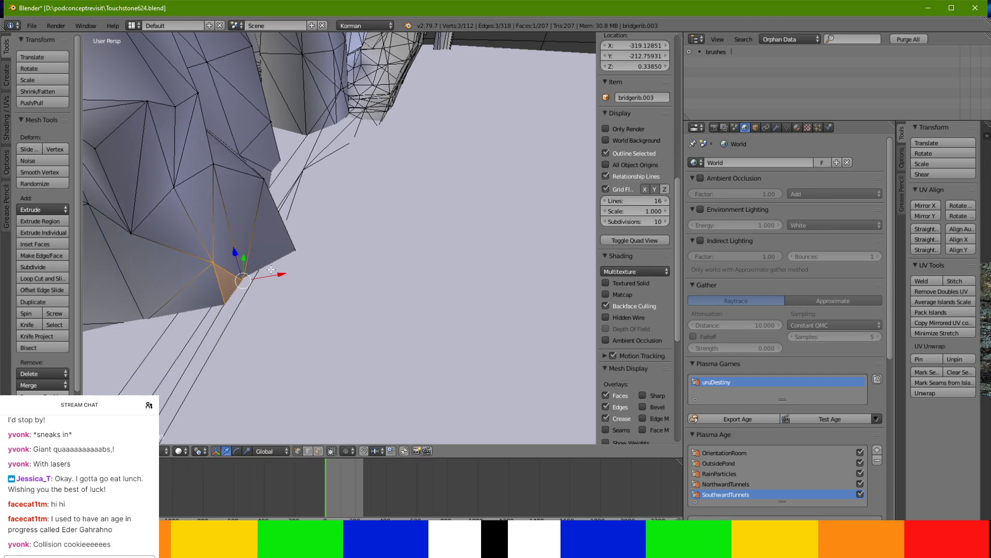
left_click(295, 280)
middle_click_drag(296, 279, 320, 257)
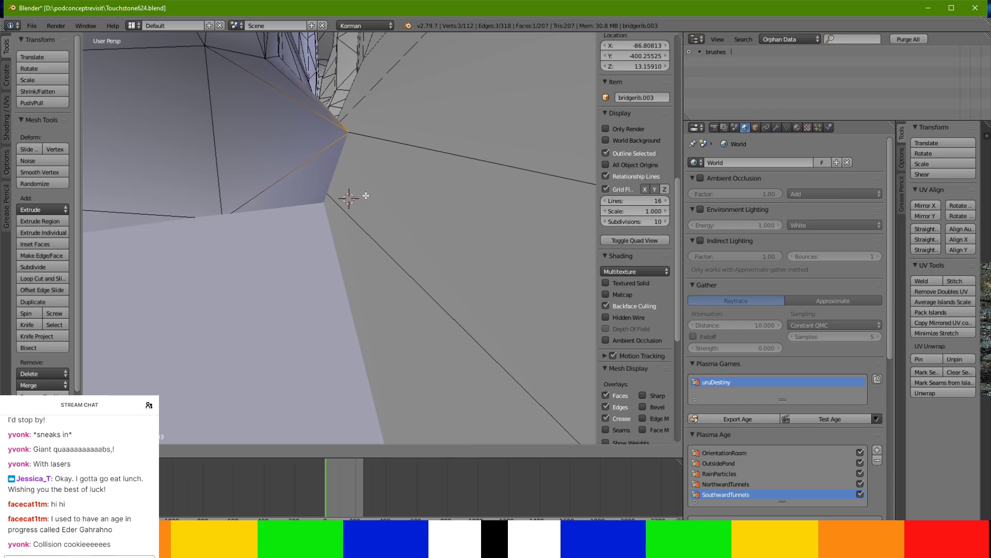
middle_click_drag(367, 193, 320, 96)
middle_click_drag(268, 205, 294, 294)
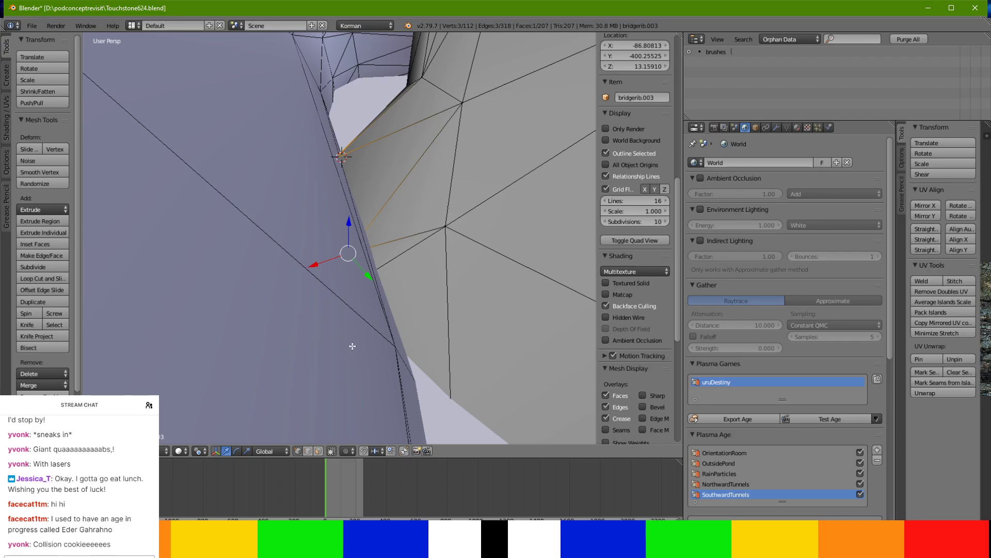
Select the unwanted faces around the extra vertex at the foot of bridgerib.003 and delete them.
right_click(344, 257)
middle_click_drag(345, 257, 377, 219)
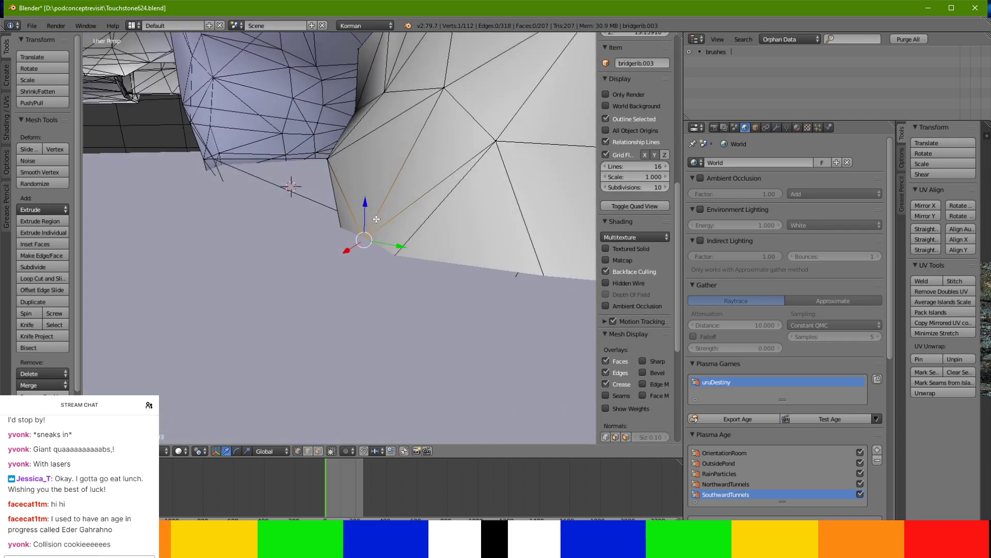
middle_click_drag(385, 127, 317, 165)
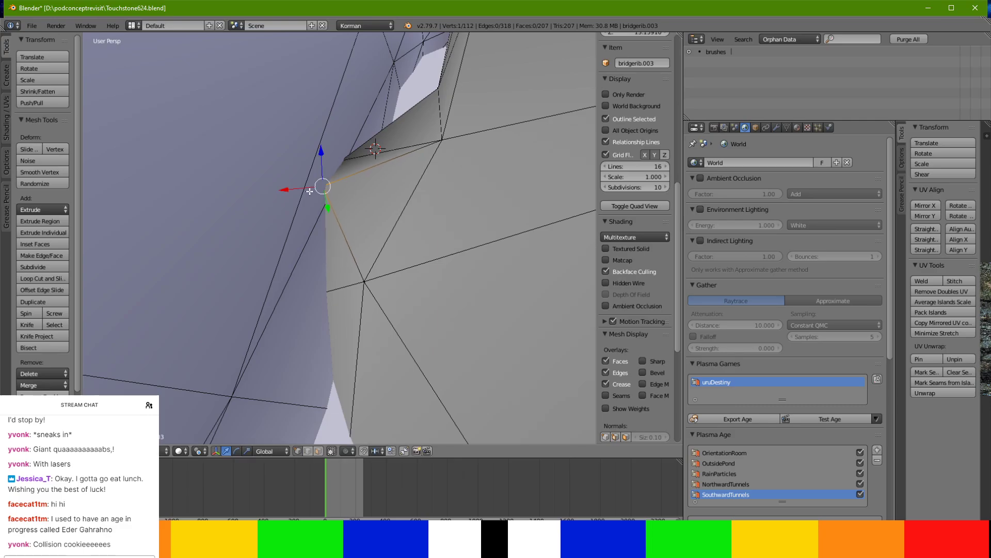
middle_click_drag(310, 191, 457, 119)
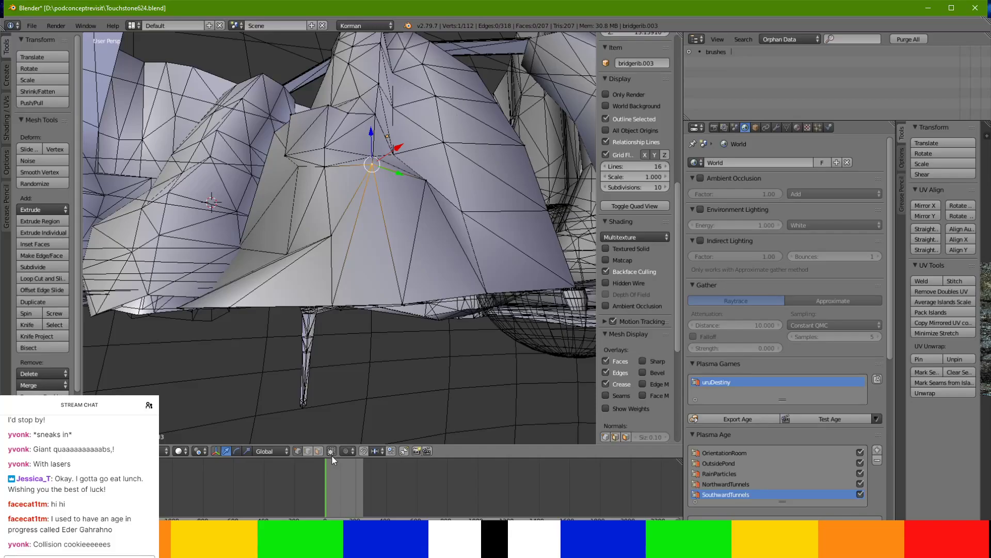
left_click(319, 452)
middle_click_drag(289, 284, 331, 264)
middle_click_drag(346, 196, 433, 178)
key("x")
left_click(266, 215)
scroll(434, 178, "down", 2)
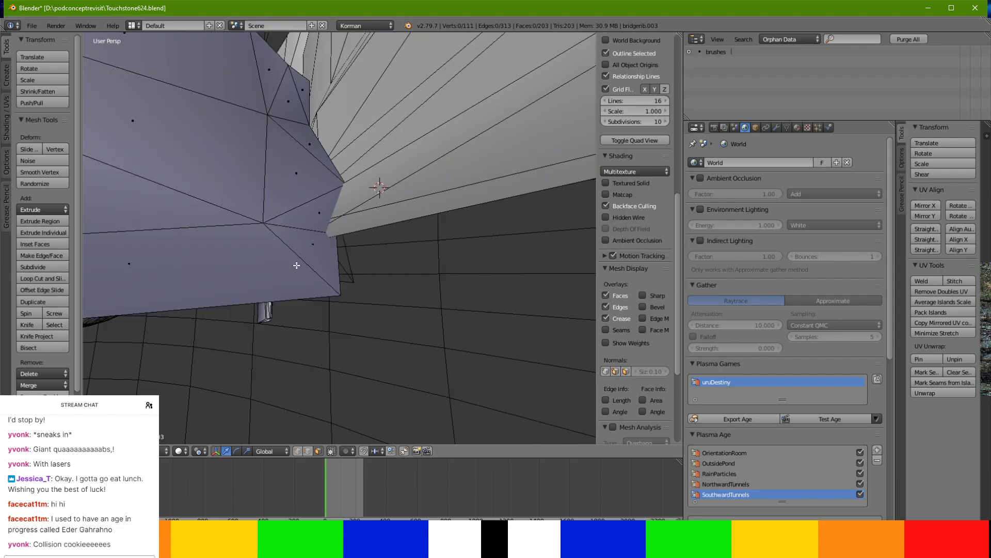
Select the two faces at the rib's bottom corner and move them along the Z axis.
right_click(297, 262)
right_click(235, 269, "shift")
middle_click_drag(234, 271, 297, 234)
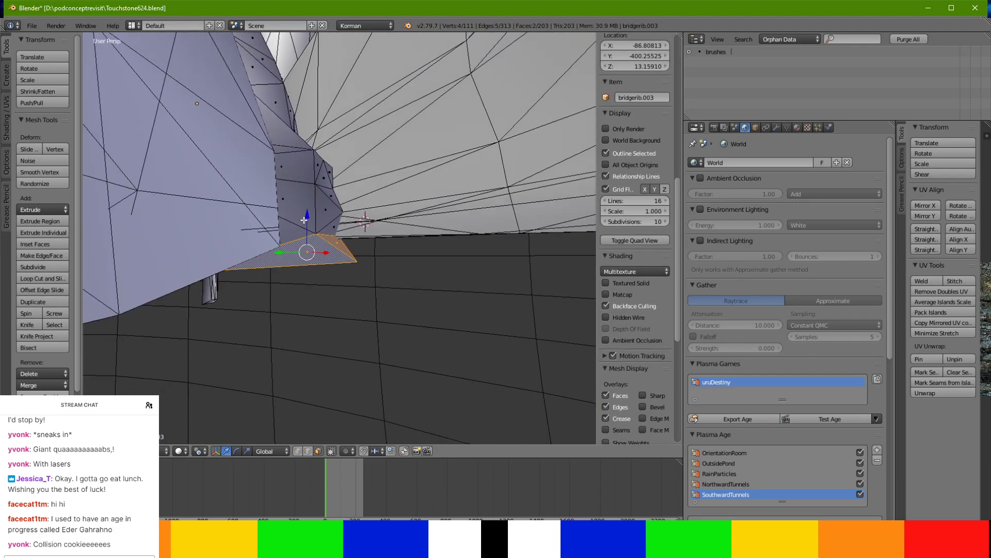
key("g")
key("z")
left_click(312, 196)
middle_click_drag(313, 196, 258, 212)
middle_click_drag(320, 405, 314, 396)
Select the single vertex at the rib's bottom corner and adjust its position against the adjoining wall.
right_click(327, 264)
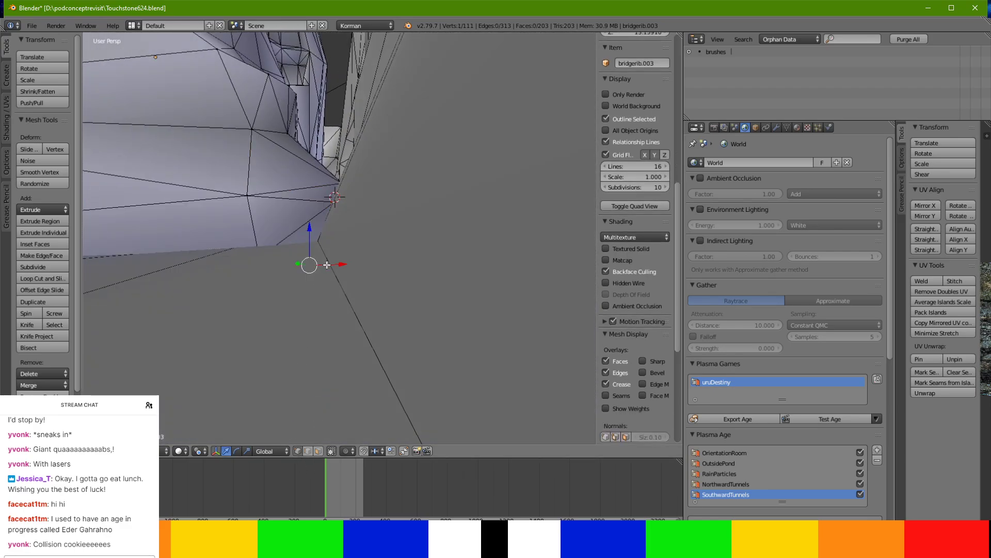
middle_click_drag(341, 267, 335, 247)
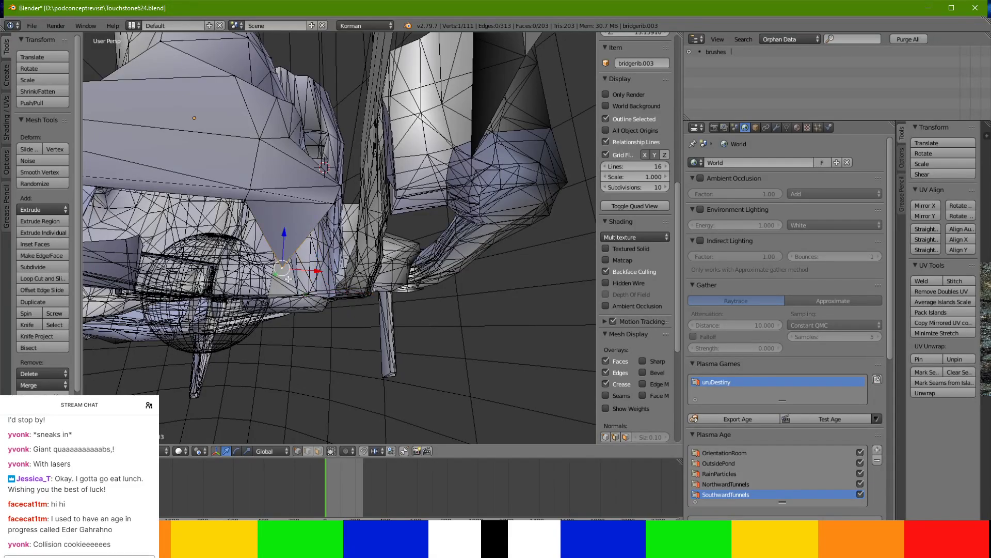
scroll(288, 278, "up", 3)
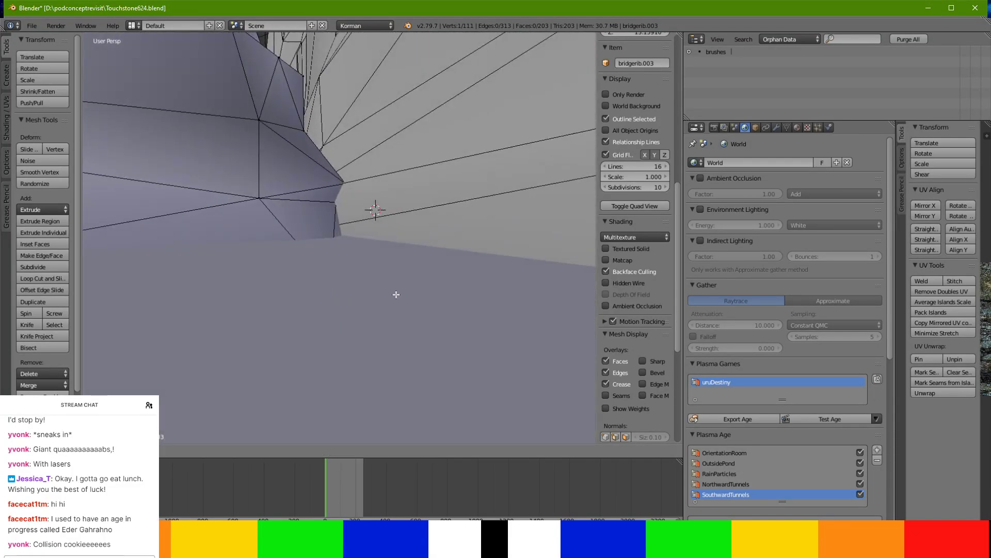
middle_click_drag(288, 238, 329, 243)
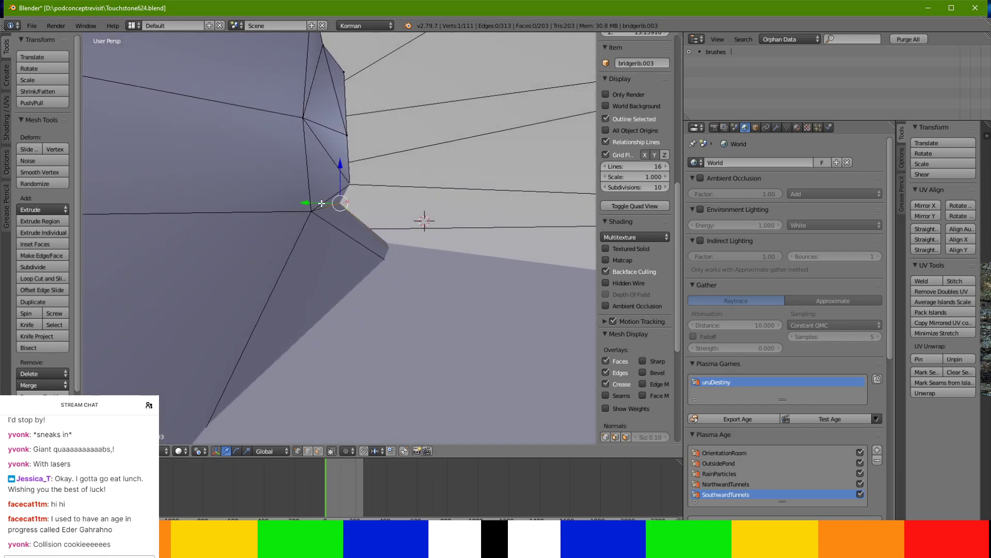
middle_click_drag(342, 206, 257, 219)
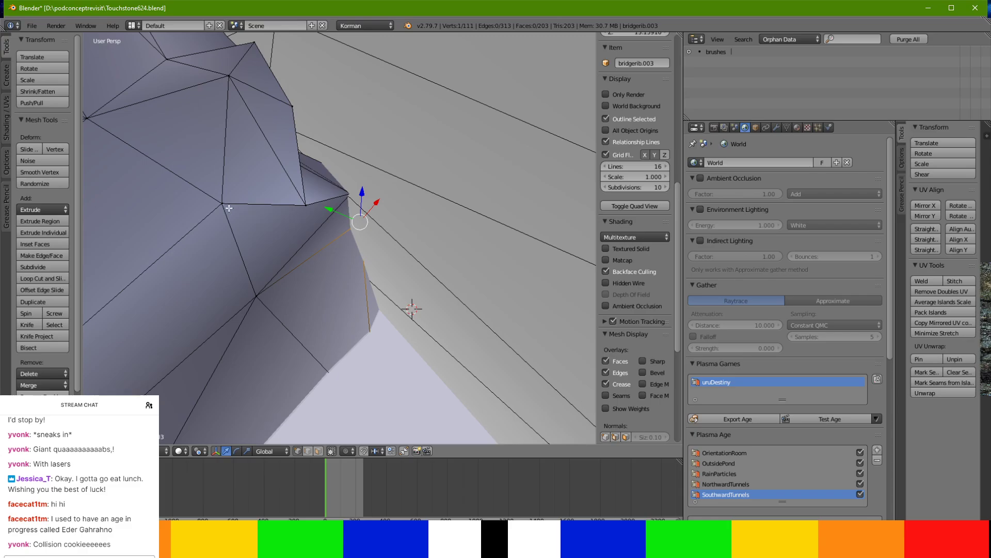
Select the two connected vertices inward of the rib's corner and move them along the Y axis toward the wall.
right_click(252, 288, "shift")
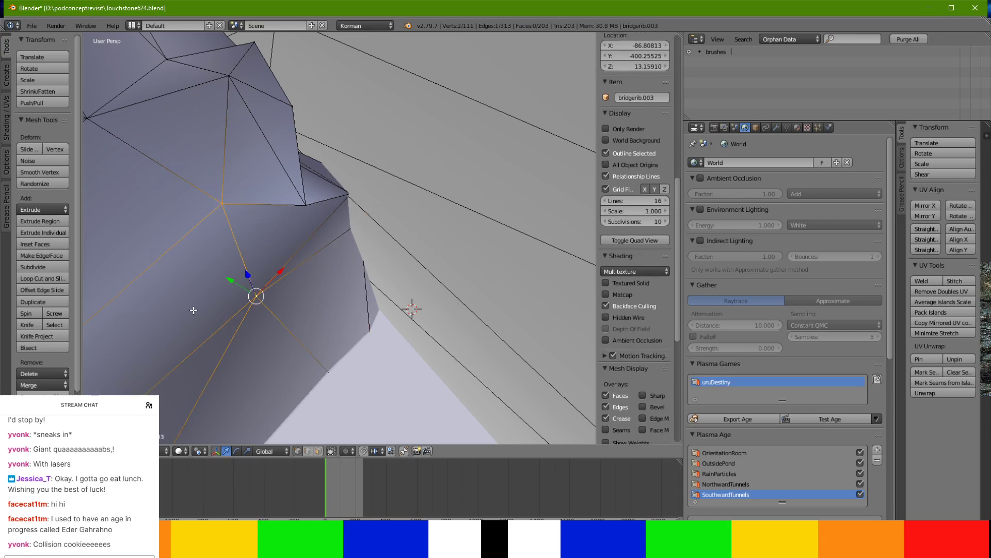
key("g")
key("y")
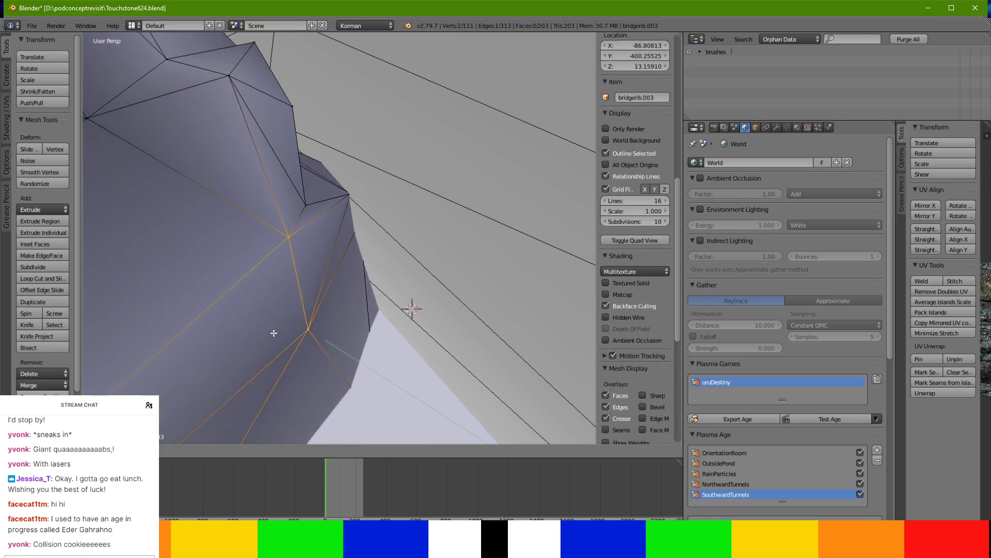
middle_click_drag(294, 349, 357, 297)
Leave mesh editing on bridgerib.003 and save the Touchstone624 blend file.
key("Tab")
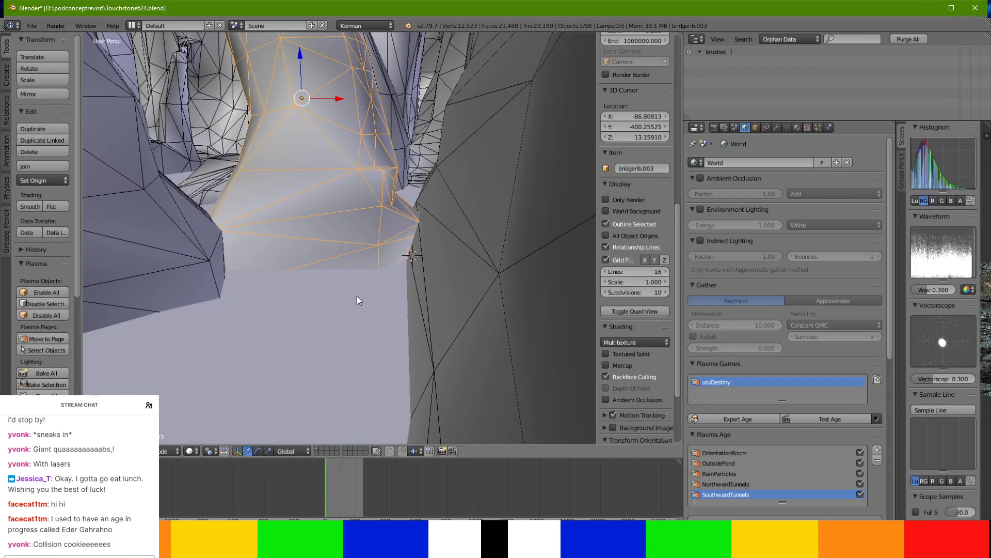
key("ctrl+s")
left_click(357, 296)
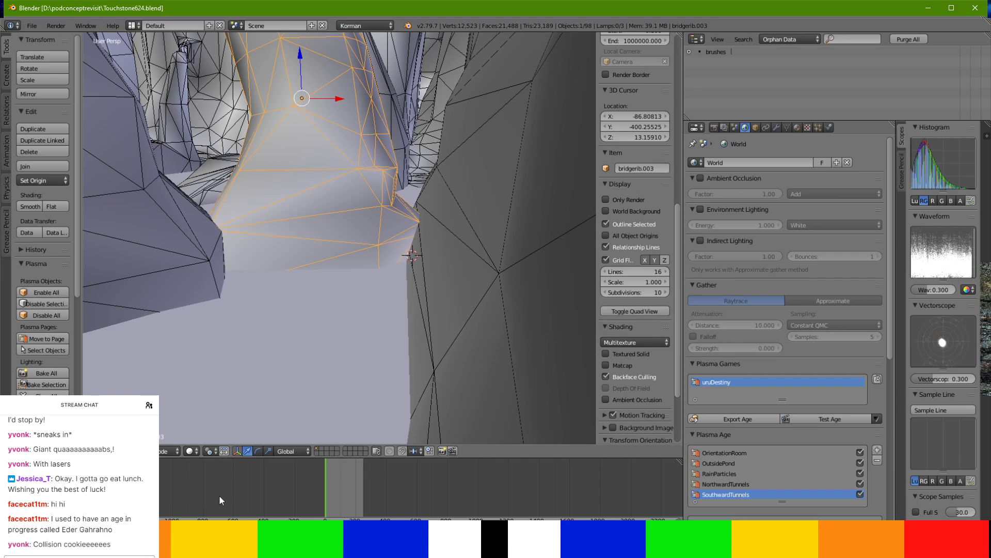
key("alt+Tab")
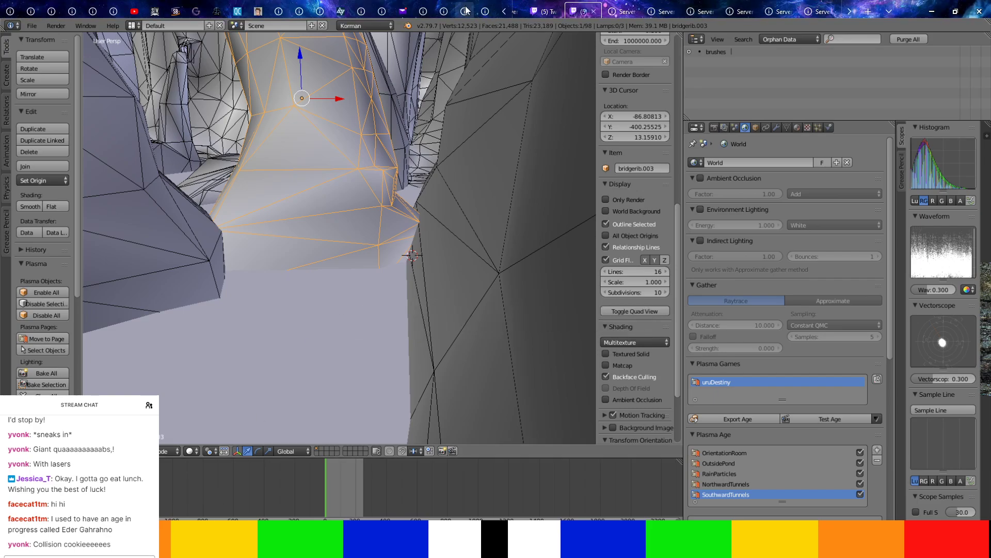
Select the neighbouring bridgerib object, open its mesh for editing and subdivide the whole mesh.
middle_click_drag(222, 230, 412, 258)
scroll(309, 276, "up", 3)
middle_click_drag(309, 277, 365, 281)
scroll(351, 281, "up", 3)
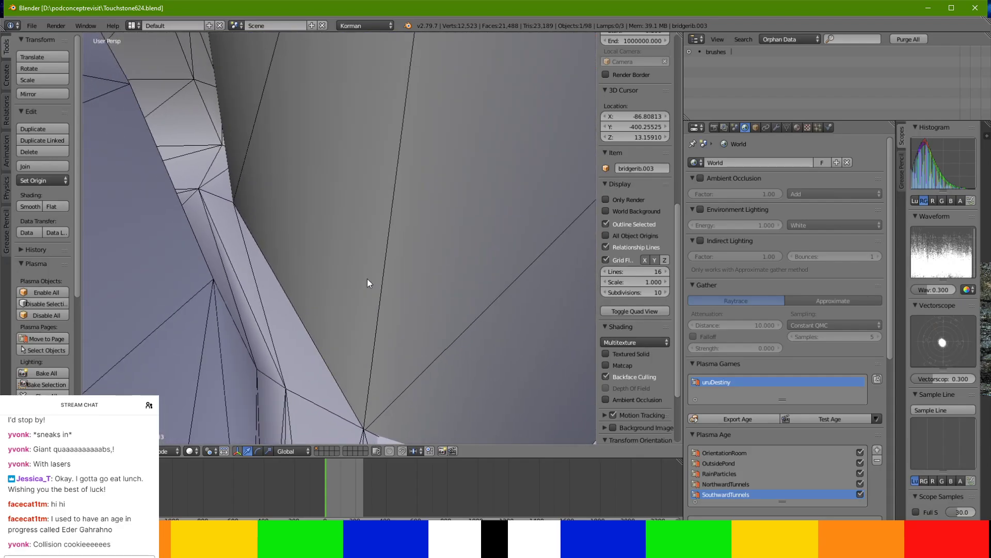
right_click(383, 297)
key("a")
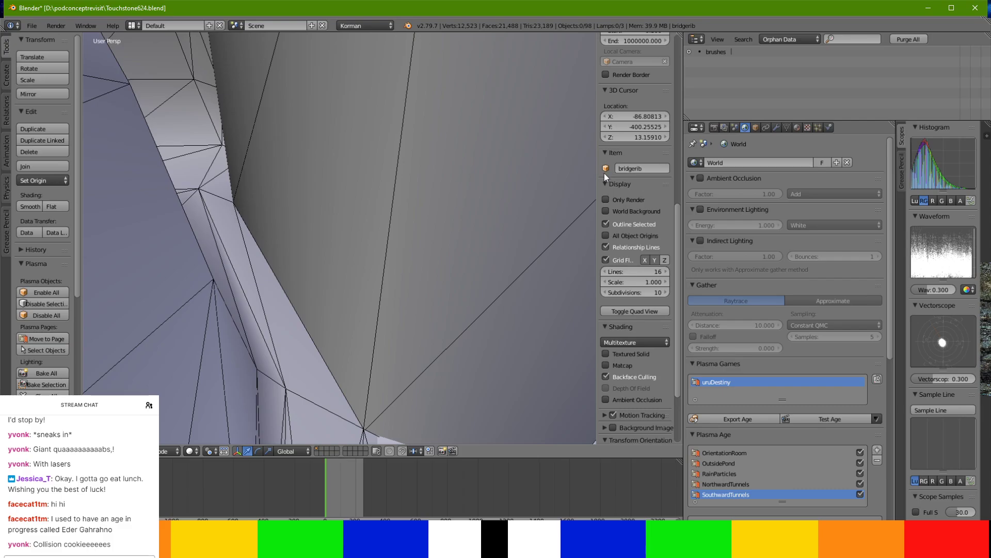
right_click(591, 178)
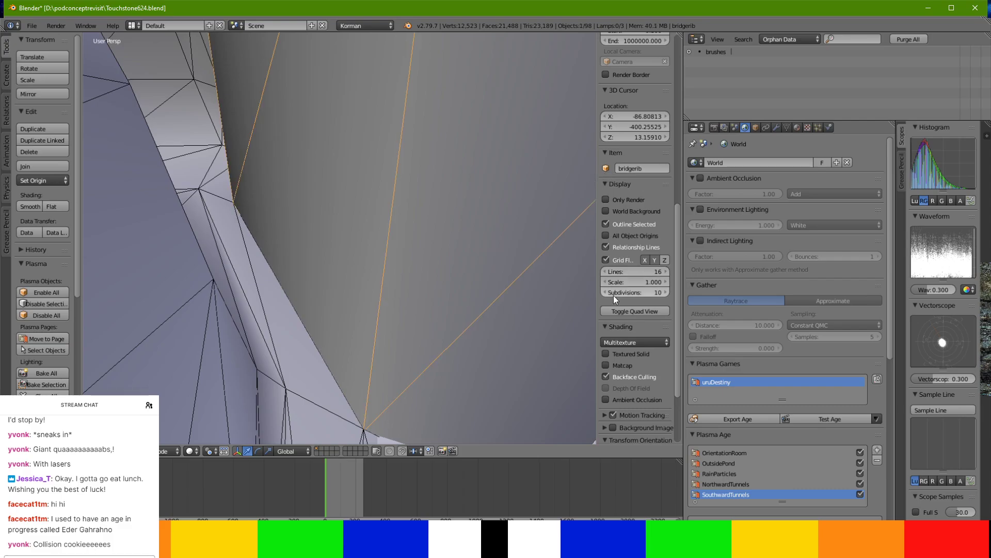
key("Tab")
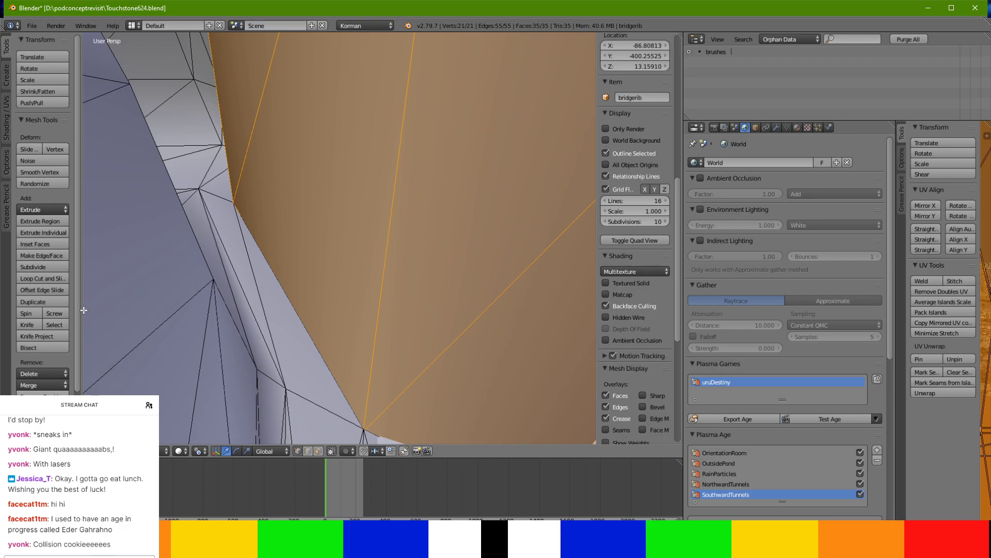
left_click(37, 268)
Select the strip of faces along the lower side edge of bridgerib and shift it along the Y axis toward the wall.
scroll(310, 290, "down", 5)
middle_click_drag(310, 289, 171, 371)
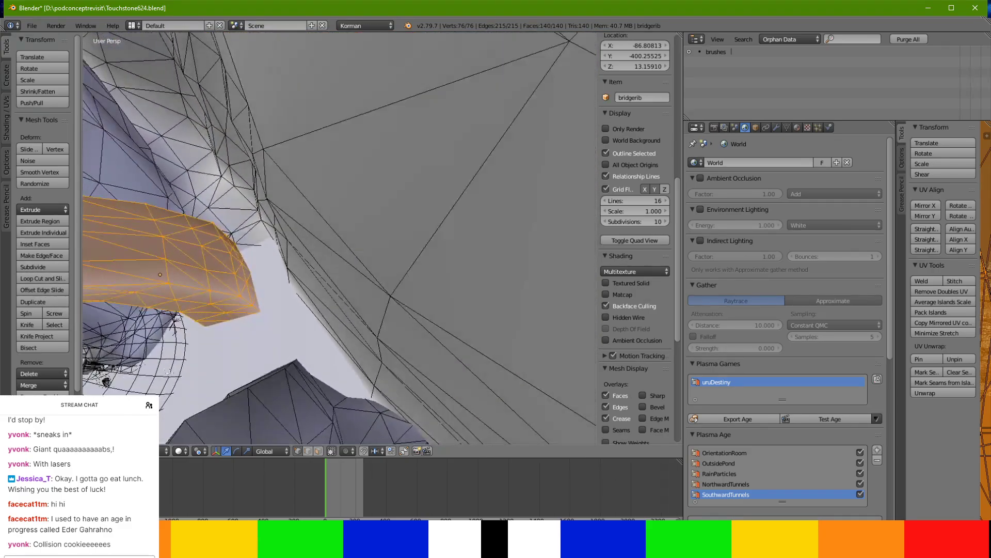
middle_click_drag(158, 334, 318, 309)
scroll(326, 302, "up", 5)
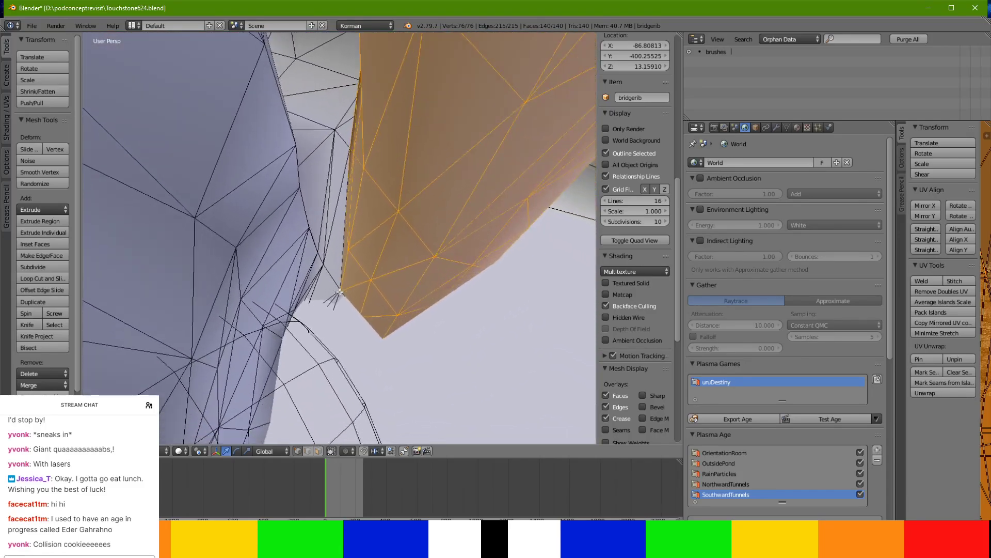
middle_click_drag(341, 289, 364, 234)
mouse_move(333, 437)
middle_mouse_down()
mouse_move(336, 411)
mouse_move(322, 426)
middle_mouse_up()
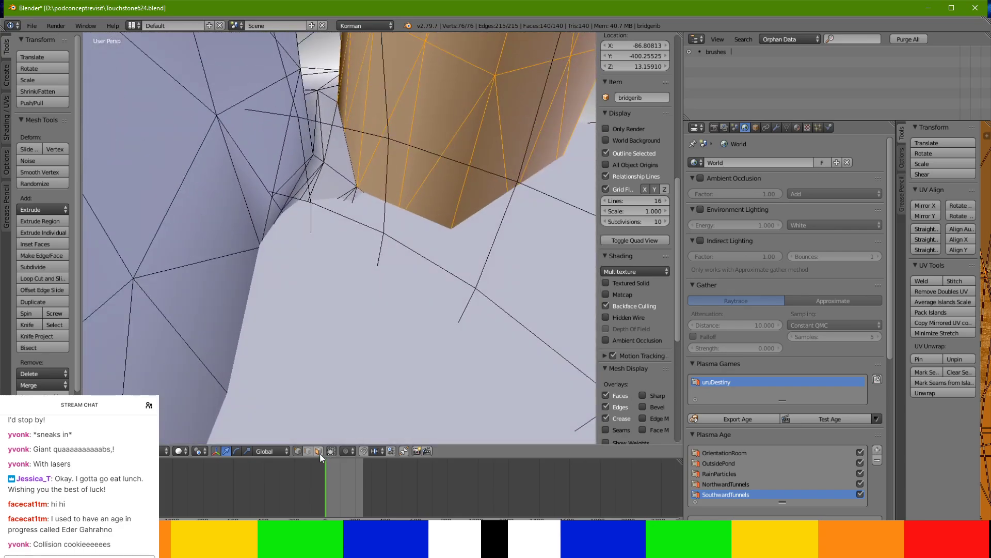
right_click(347, 134)
middle_click_drag(343, 120, 352, 144)
right_click(361, 156, "ctrl")
middle_click_drag(355, 182, 333, 199)
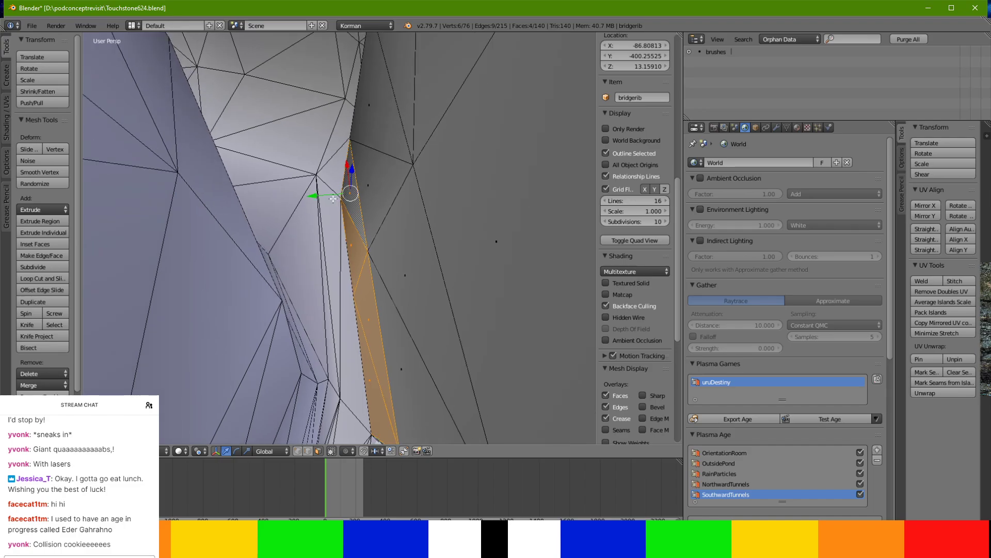
right_click(369, 313)
middle_click_drag(370, 318, 373, 301)
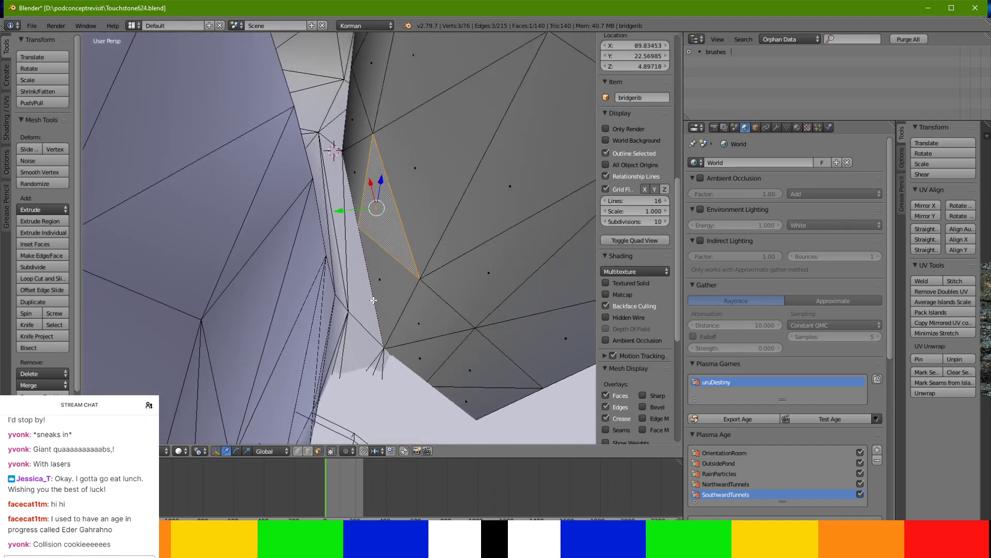
right_click(384, 305, "shift")
left_click_drag(360, 283, 356, 283)
Select the single triangular face above bridgerib's lower corner and move it closer to the adjoining wall.
middle_click_drag(357, 283, 404, 345)
right_click(374, 322, "shift")
right_click(450, 393, "shift")
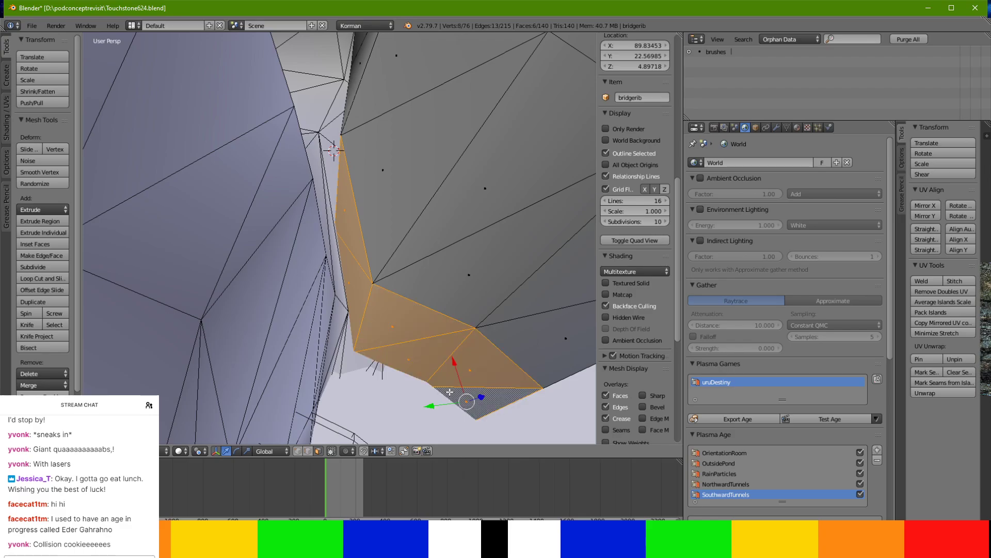
middle_click_drag(450, 340, 450, 399)
middle_click_drag(449, 440, 434, 359)
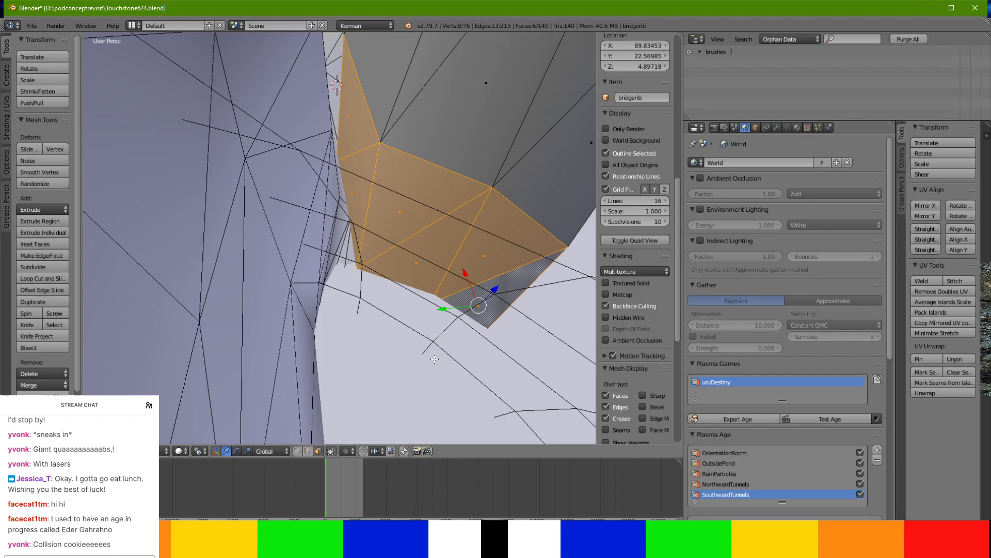
right_click(356, 246)
key("g")
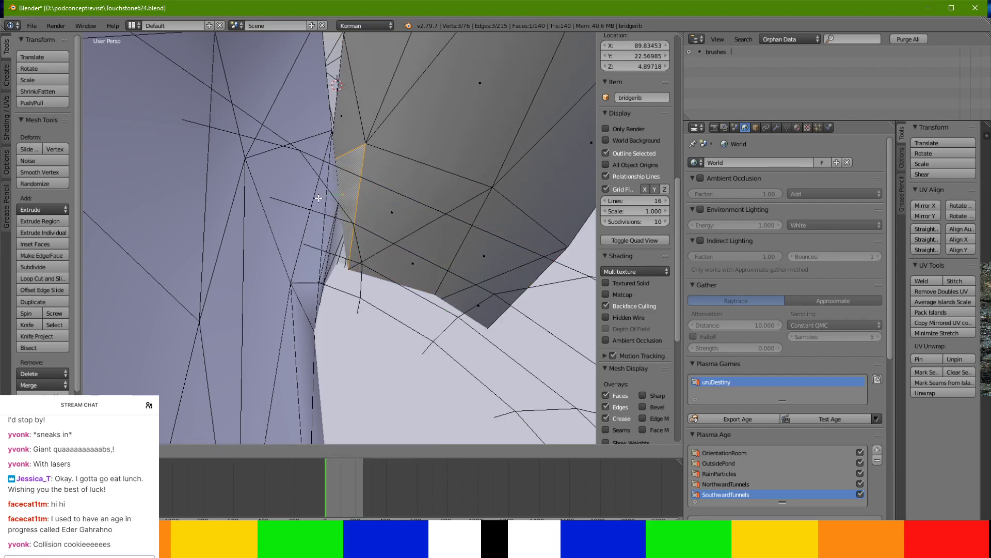
left_click(290, 200)
Select the two adjacent faces at the bottom of bridgerib and move them along the Y axis into the rock wall.
middle_click_drag(289, 200, 489, 114)
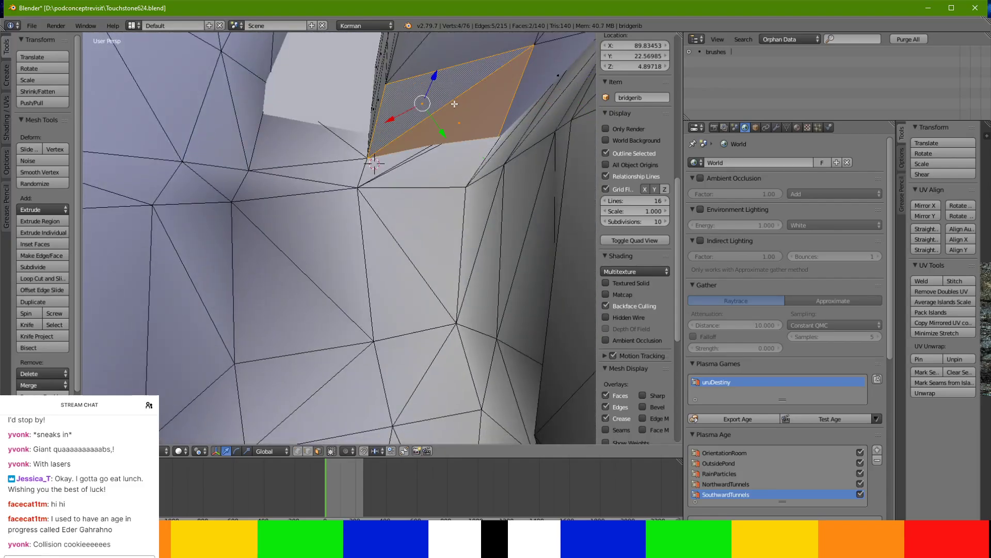
key("g")
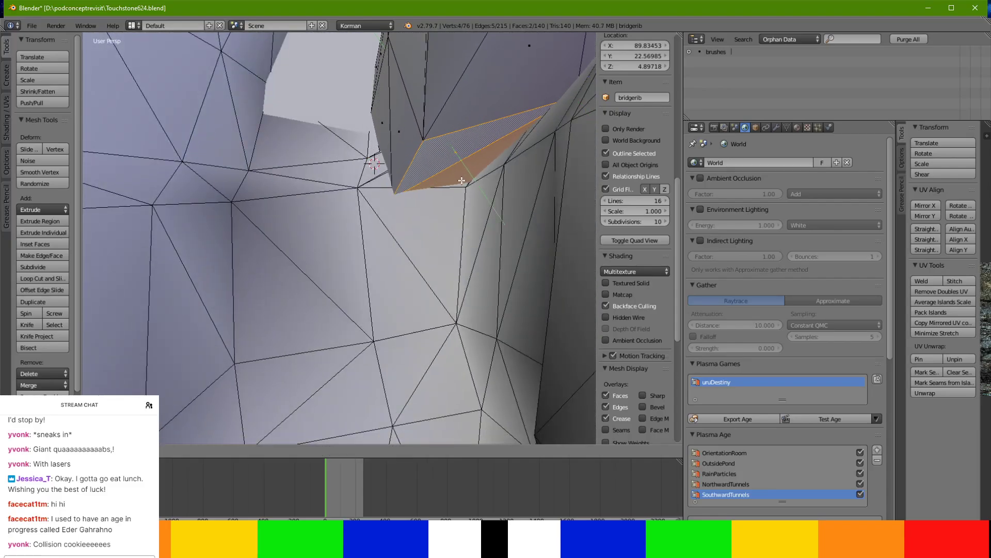
left_click(463, 182)
middle_click_drag(463, 182, 374, 196)
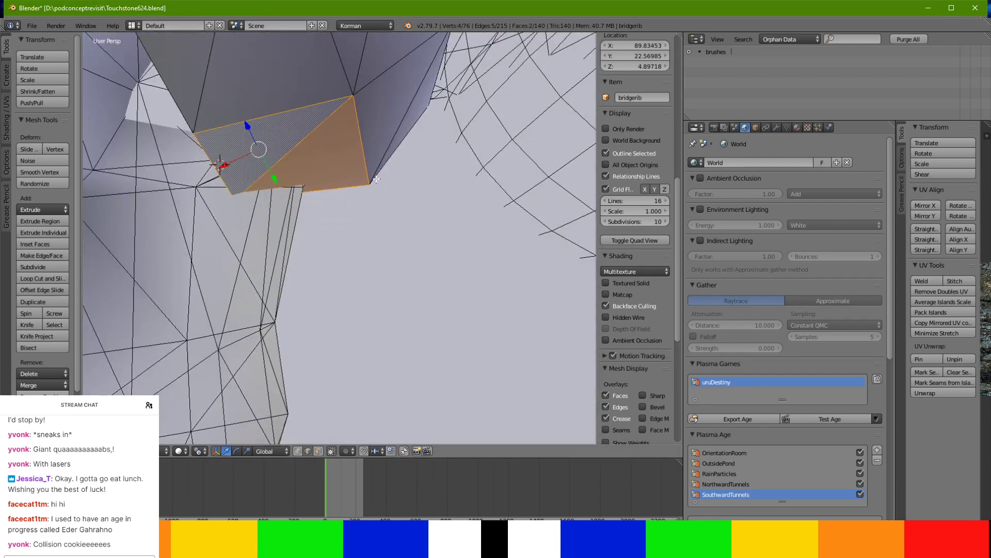
Select the outer edge of those bottom faces and move it along the Y axis.
key("g")
key("y")
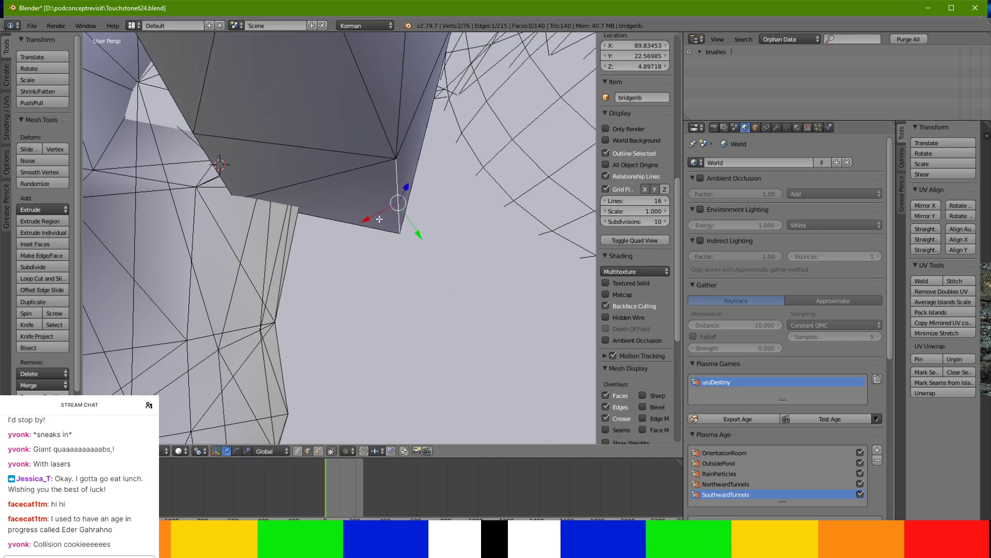
left_click(351, 227)
Select another edge at bridgerib's lower end and shift it along the Y axis against the neighbouring wall.
middle_click_drag(351, 226, 410, 226)
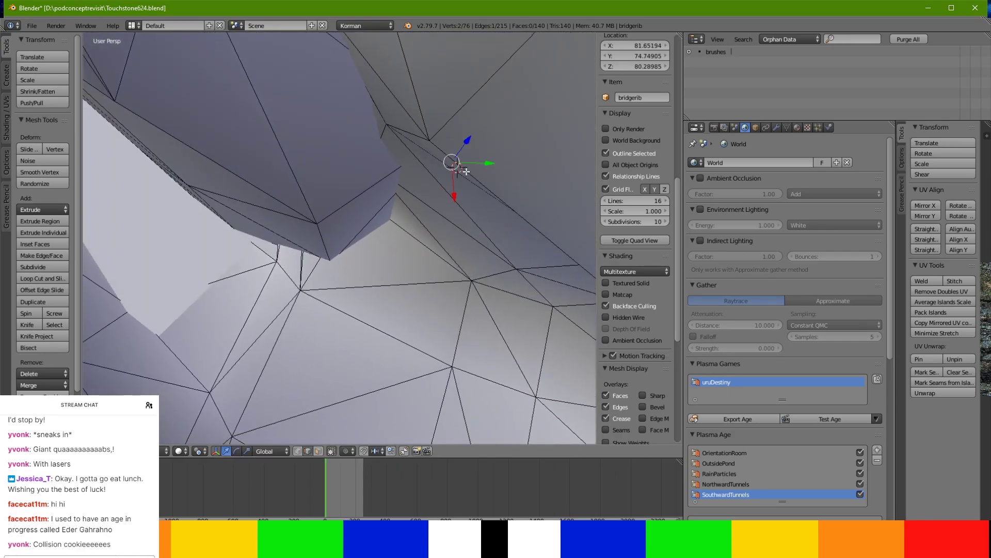
middle_click_drag(454, 162, 248, 271)
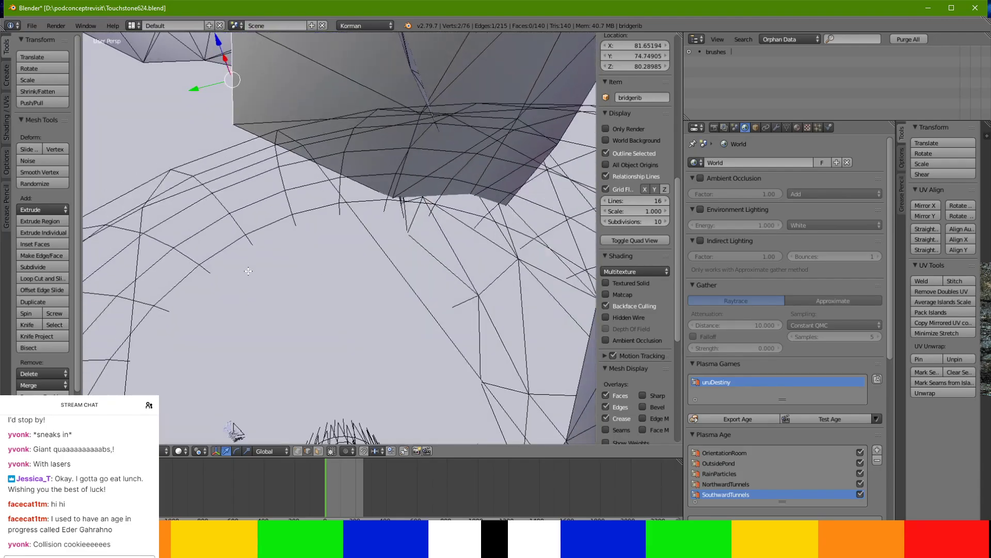
middle_click_drag(415, 114, 377, 125)
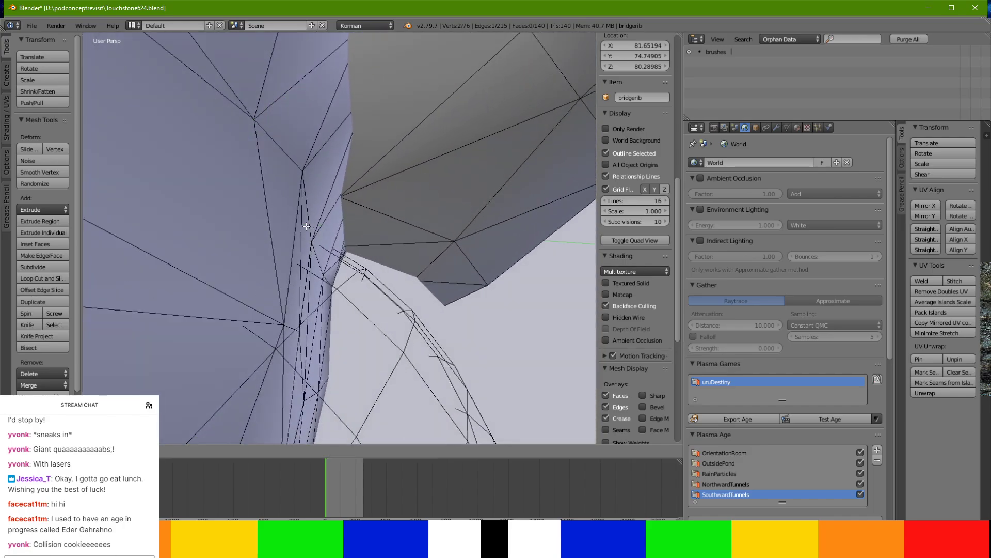
middle_click_drag(302, 227, 413, 261)
Select two unneeded faces at bridgerib's lower end in face mode and delete them.
left_click(319, 451)
right_click(373, 185)
right_click(347, 150, "shift")
mouse_move(347, 149)
middle_mouse_down()
mouse_move(372, 164)
mouse_move(469, 129)
mouse_move(392, 150)
mouse_move(288, 157)
mouse_move(334, 162)
mouse_move(350, 139)
mouse_move(480, 296)
mouse_move(443, 290)
middle_mouse_up()
key("x")
left_click(325, 161)
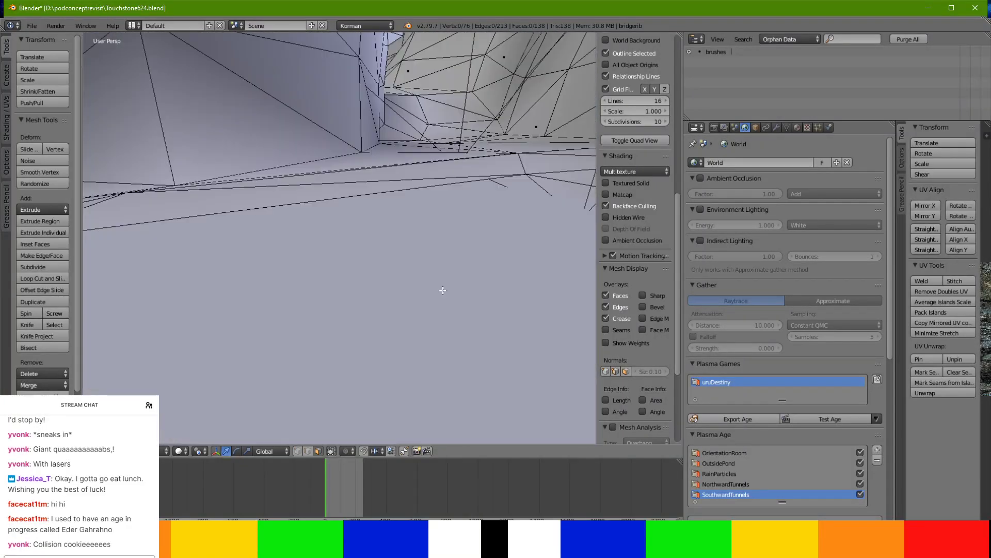
Turn off backface culling, leave bridgerib's edit mode and select the extcliffs wall behind it.
left_click(614, 206)
mouse_move(465, 199)
middle_mouse_down()
mouse_move(261, 207)
mouse_move(455, 230)
mouse_move(445, 247)
middle_mouse_up()
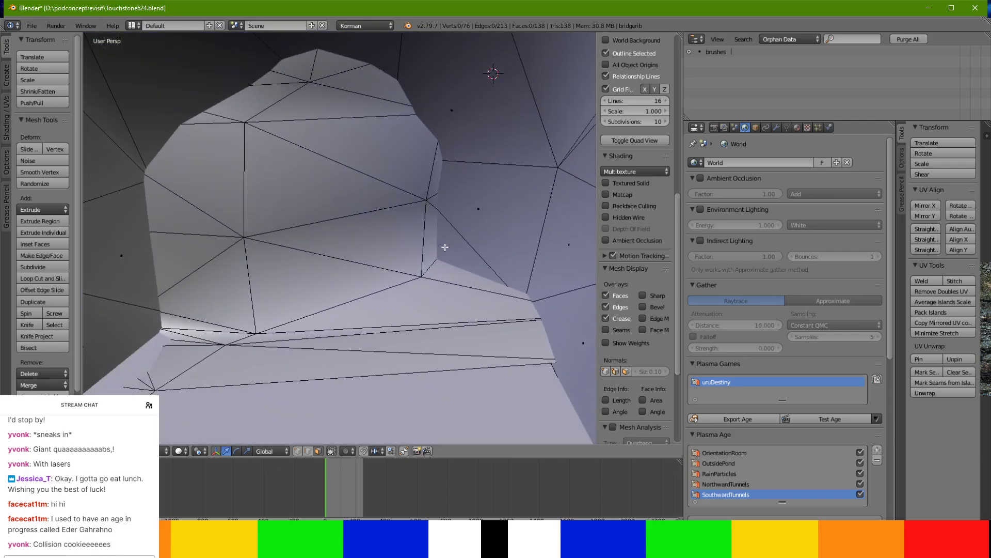
key("Tab")
right_click(278, 184)
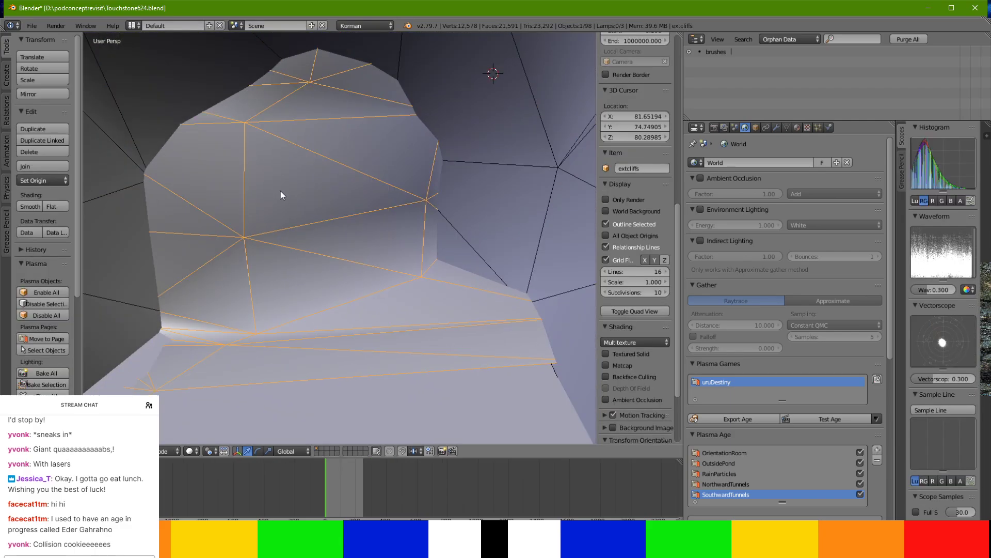
Edit extcliffs and knife-cut its mesh down one side of the border where it meets bridgerib.
key("Tab")
right_click(350, 155)
mouse_move(332, 166)
middle_mouse_down()
mouse_move(292, 170)
mouse_move(335, 163)
middle_mouse_up()
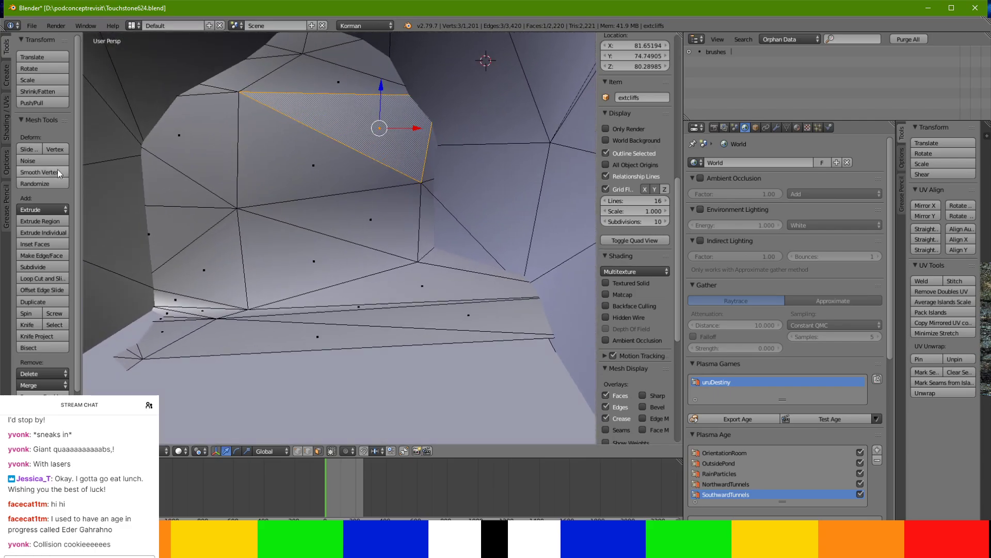
left_click(27, 325)
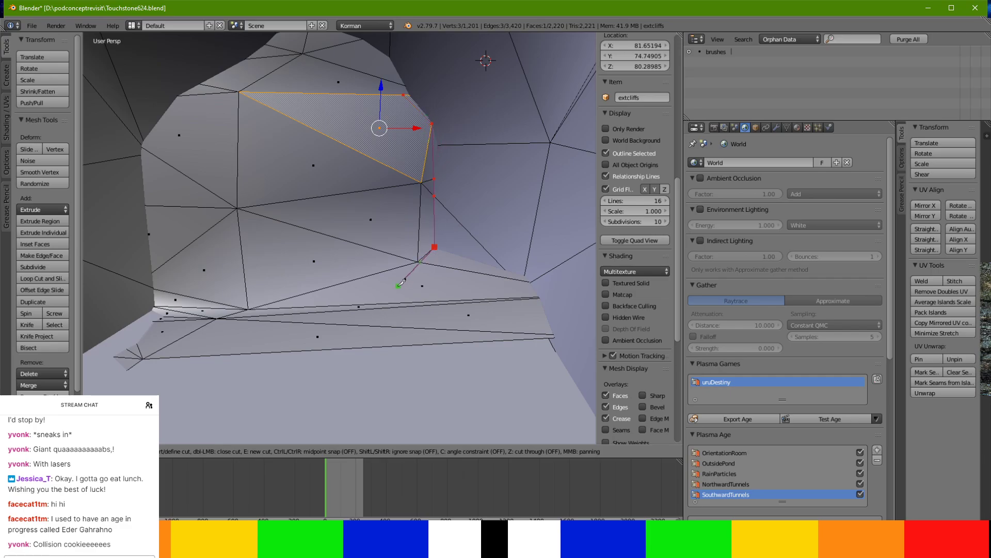
key("Return")
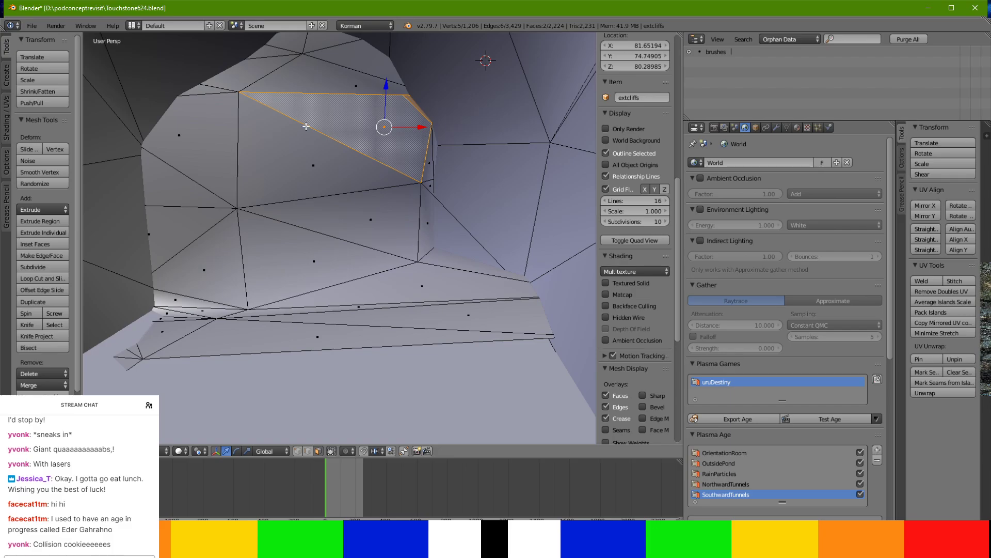
Knife-cut extcliffs along the rest of the bridgerib border, over the top and down the opposite side to the floor.
left_click(24, 325)
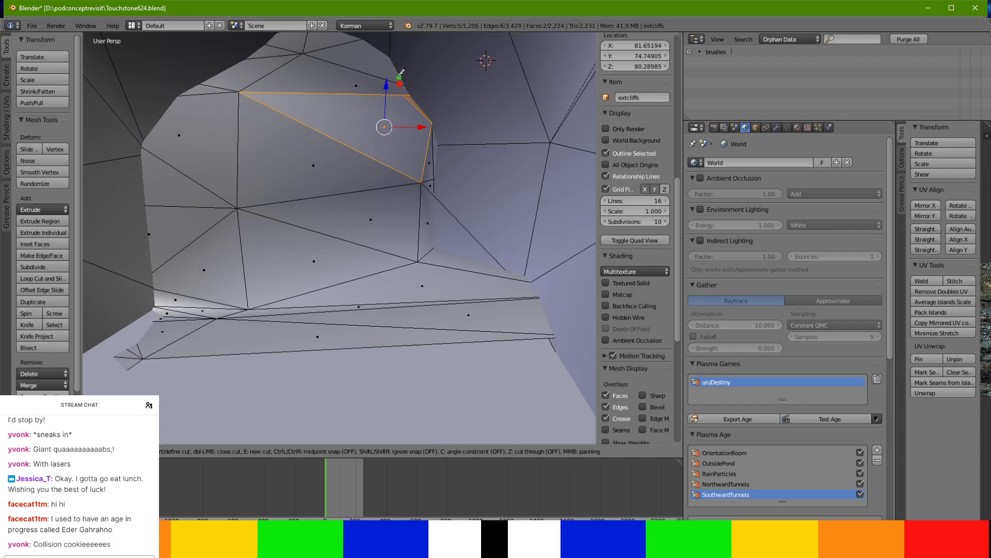
middle_click_drag(364, 40, 391, 73, "shift")
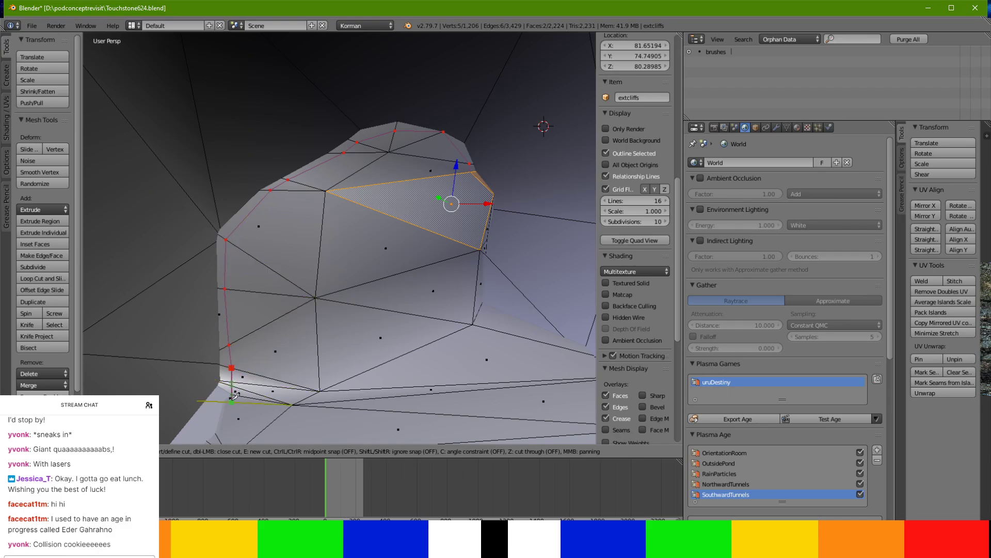
middle_click_drag(233, 401, 294, 299)
scroll(295, 299, "up", 4)
scroll(295, 297, "up", 2)
key("Return")
Isolate extcliffs and bridgerib together in local view and examine the junction between them.
middle_click_drag(296, 248, 356, 238)
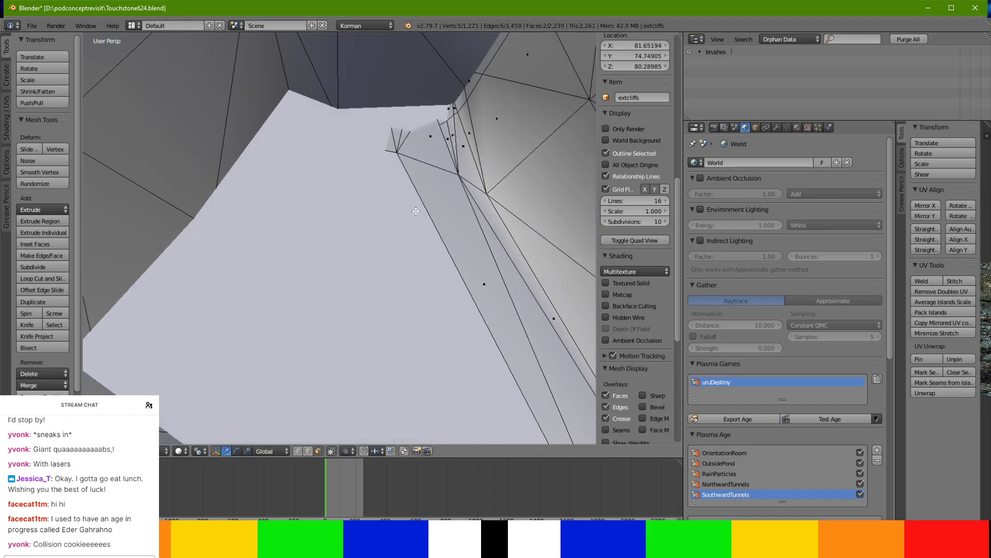
key("Tab")
right_click(404, 97, "shift")
key("KP_Divide")
scroll(385, 217, "up", 4)
middle_click_drag(385, 217, 491, 172)
scroll(358, 182, "up", 3)
scroll(393, 295, "down", 2)
middle_click_drag(429, 407, 593, 388, "shift")
scroll(430, 360, "up", 2)
scroll(456, 340, "down", 2)
scroll(11, 277, "down", 1)
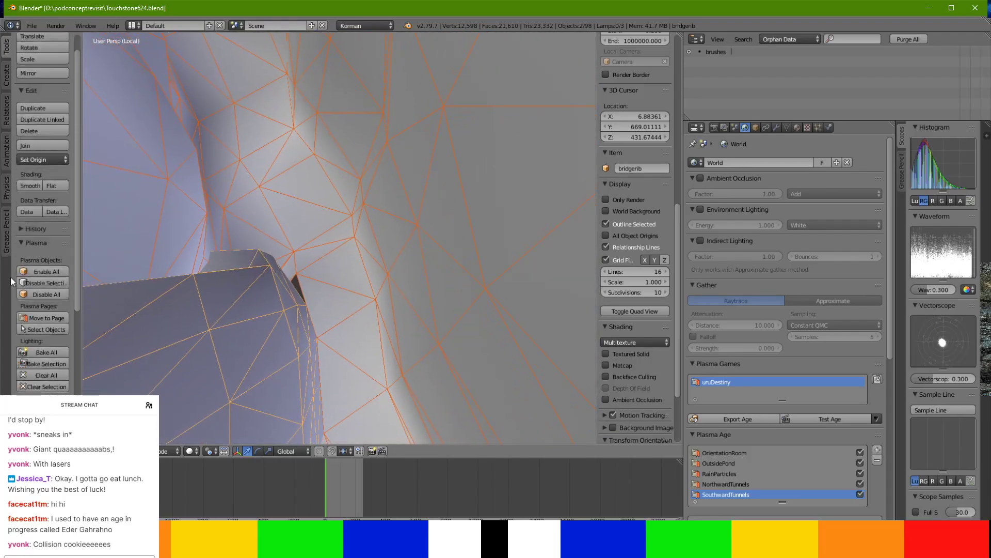
scroll(11, 281, "down", 2)
middle_click_drag(240, 273, 525, 289, "shift")
middle_click_drag(287, 381, 306, 286, "shift")
Open extcliffs for editing, select its whole mesh and triangulate all faces.
right_click(305, 292)
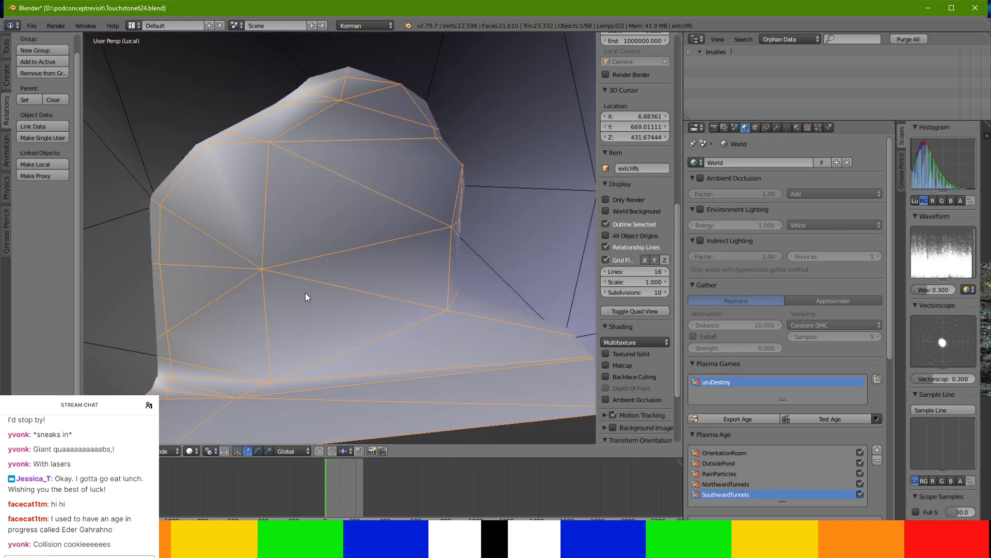
key("Tab")
key("a")
key("a")
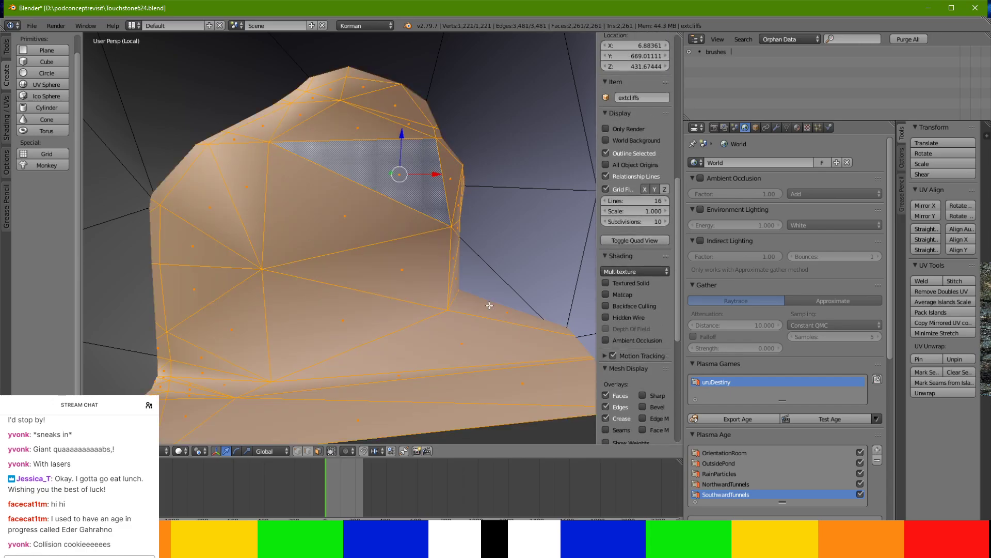
Select the extcliffs faces enclosed by the knife cut behind bridgerib and delete them.
right_click(363, 89)
right_click(419, 221, "ctrl")
right_click(421, 334, "ctrl")
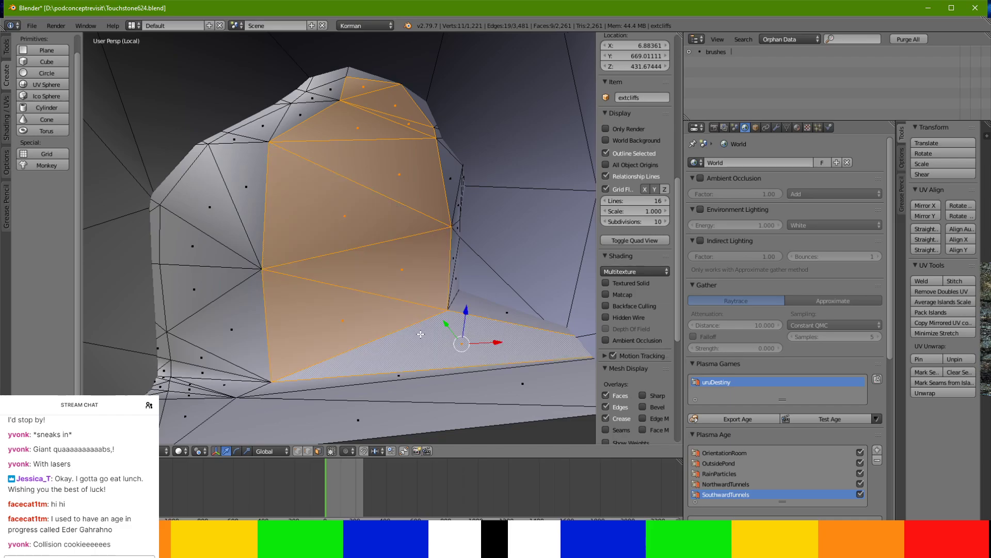
right_click(421, 334, "shift")
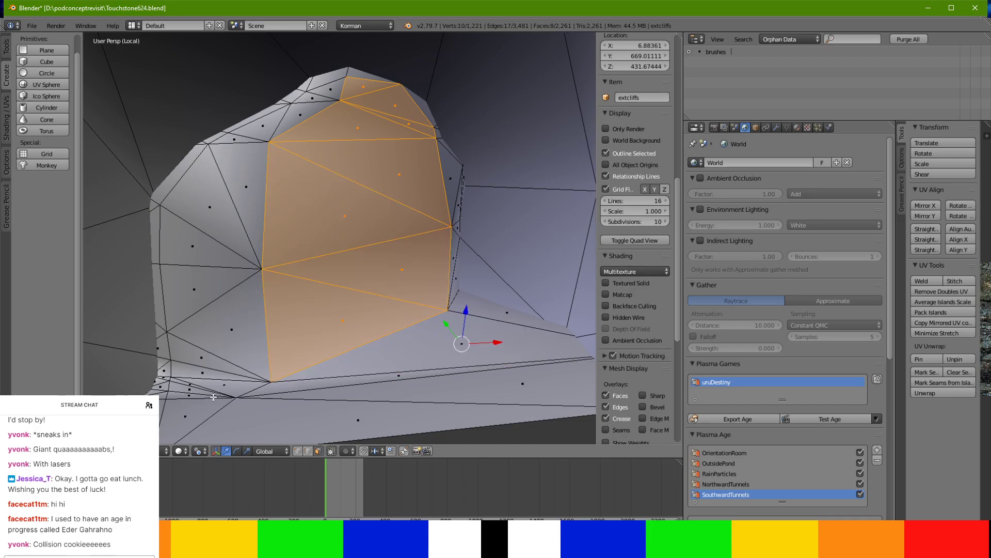
right_click(224, 167, "shift")
right_click(330, 90, "shift")
key("x")
left_click(327, 118)
Delete the leftover extcliffs face inside the cut area and leave edit mode.
middle_click_drag(307, 177, 385, 338)
right_click(291, 234)
key("x")
left_click(244, 318)
middle_click_drag(254, 322, 321, 255)
key("Tab")
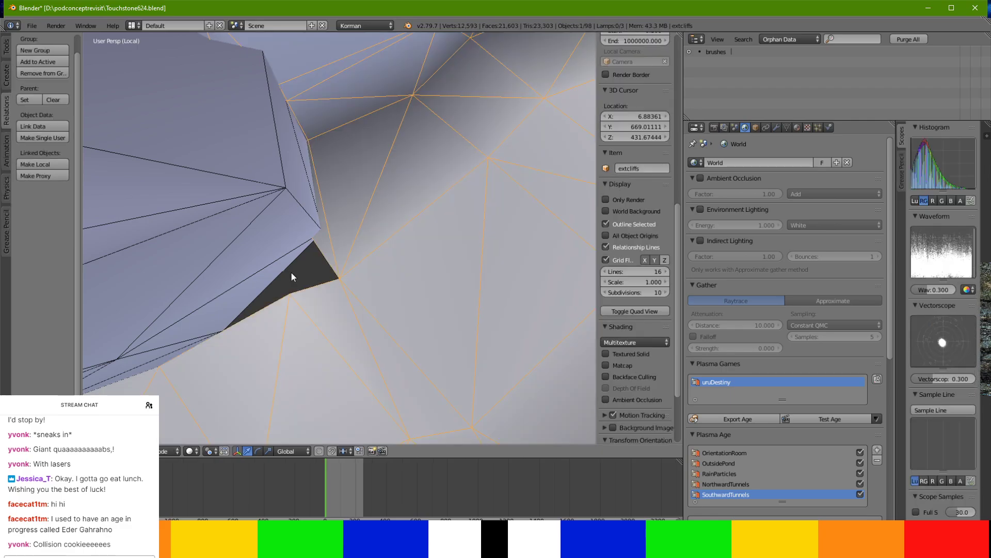
Edit bridgerib and move the face beside the gap at its lower end along the X axis over the opening.
key("Tab")
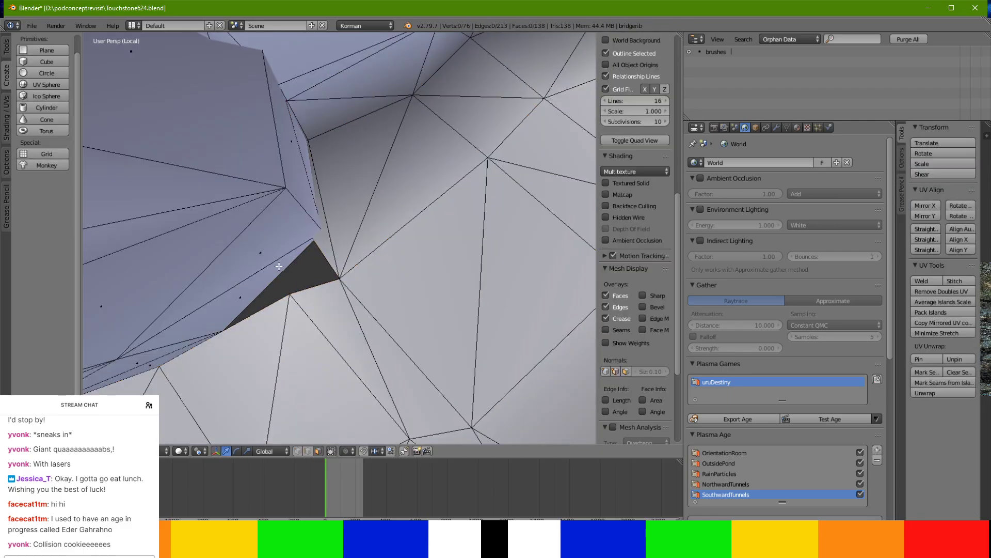
right_click(198, 337)
key("g")
key("x")
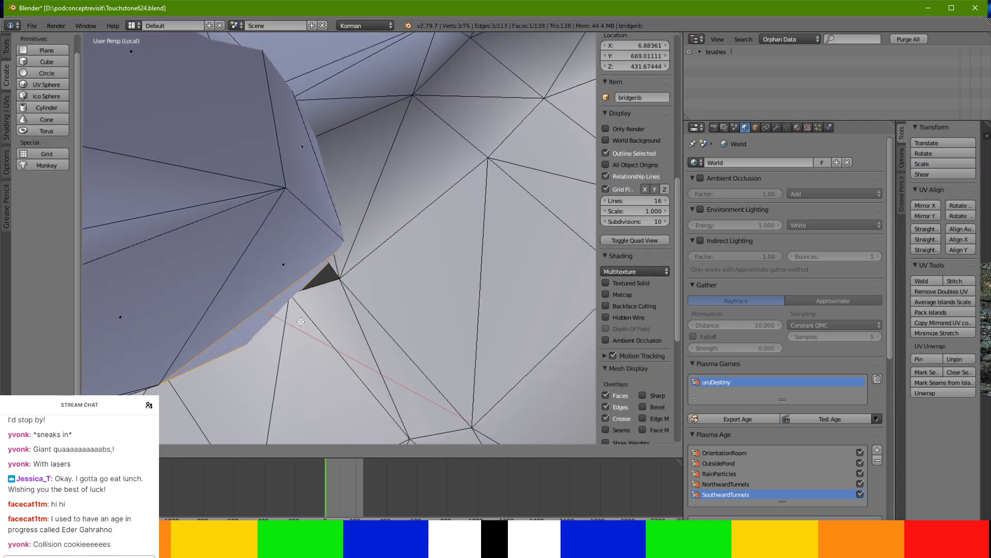
left_click(329, 338)
Select the strip of four faces at bridgerib's lower end and nudge it slightly.
middle_click_drag(330, 339, 560, 170, "shift")
right_click(355, 188)
right_click(211, 237, "ctrl")
middle_click_drag(224, 248, 310, 183)
scroll(365, 180, "down", 4)
left_click_drag(306, 242, 306, 239)
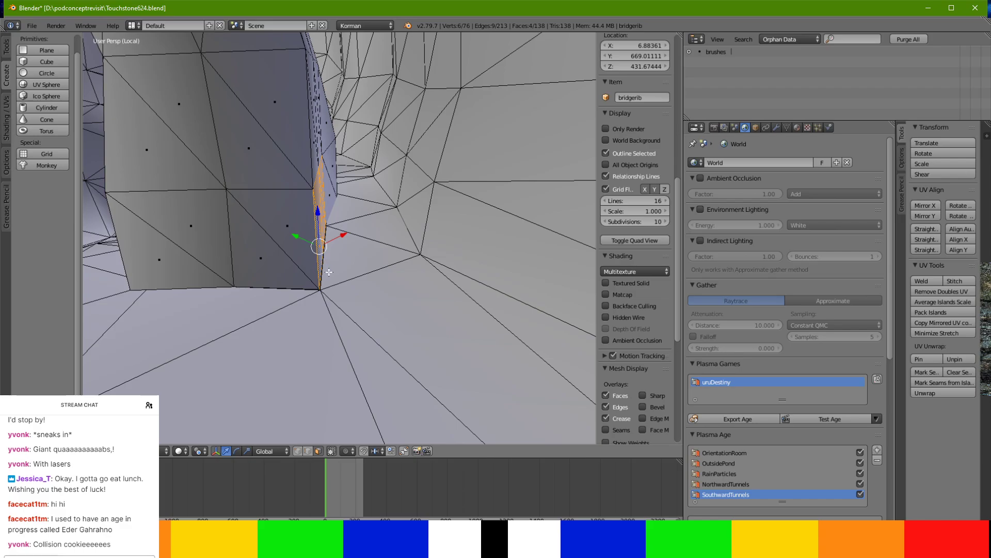
middle_click_drag(178, 257, 342, 338)
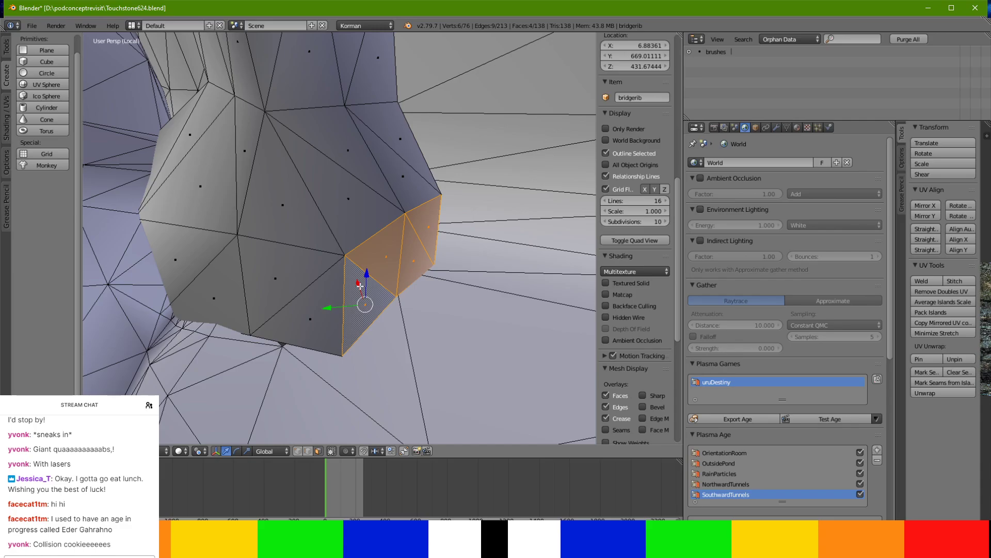
Leave local view and move the chain of five edges along bridgerib's bottom rim.
right_click(329, 307)
middle_click_drag(316, 288, 220, 293)
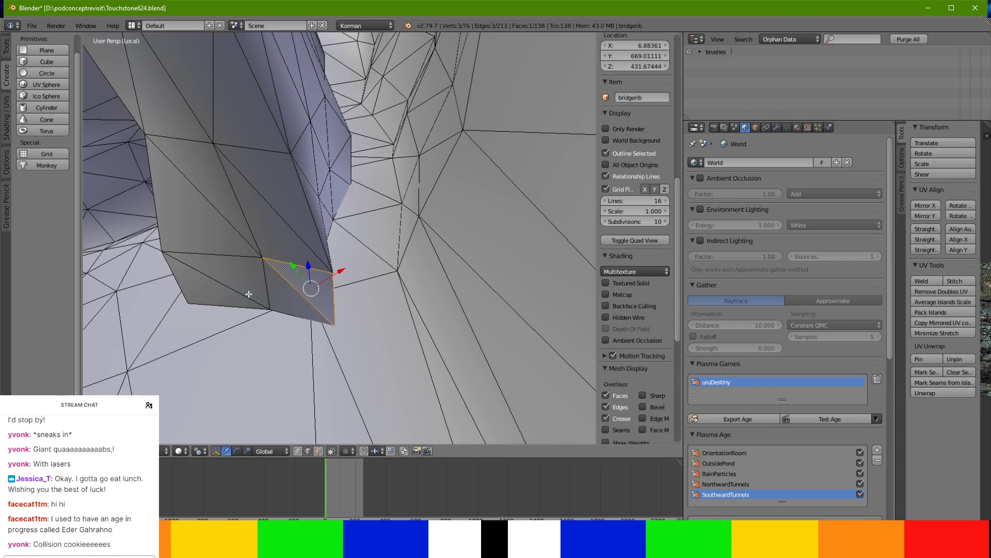
scroll(263, 287, "down", 4)
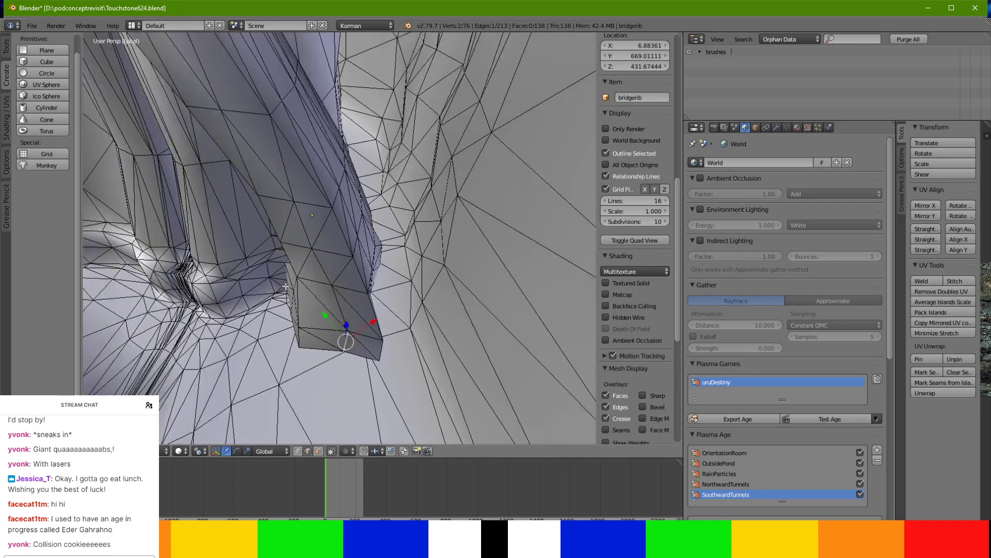
middle_click_drag(259, 153, 350, 275)
key("KP_Divide")
scroll(392, 197, "down", 4)
scroll(391, 189, "down", 4)
scroll(414, 160, "up", 4)
middle_click_drag(314, 181, 404, 375)
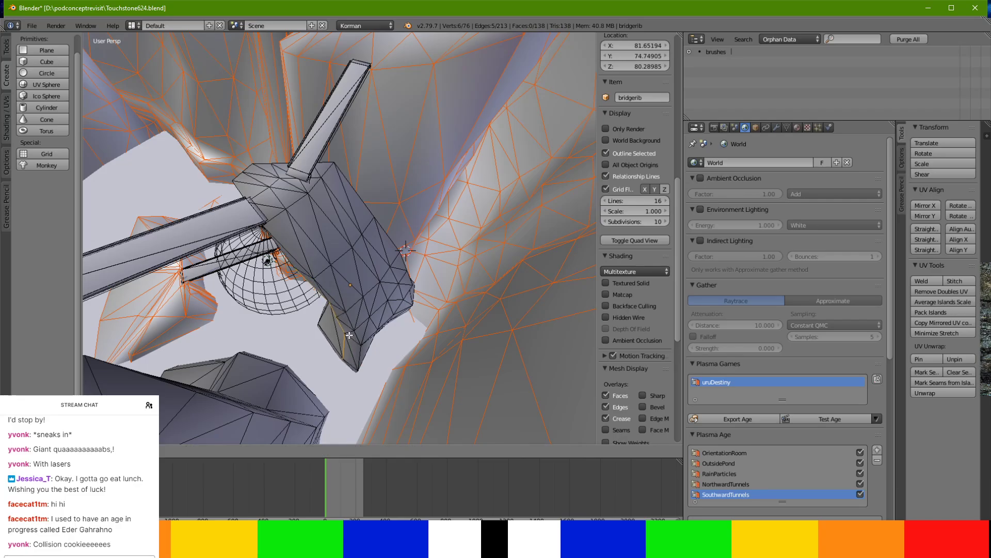
left_click(372, 371)
Isolate bridgerib and extcliffs in local view to examine the opening behind the rib, then return to the full scene.
middle_click_drag(372, 370, 377, 116)
key("Tab")
key("KP_Divide")
middle_click_drag(393, 151, 461, 315)
scroll(461, 315, "up", 8)
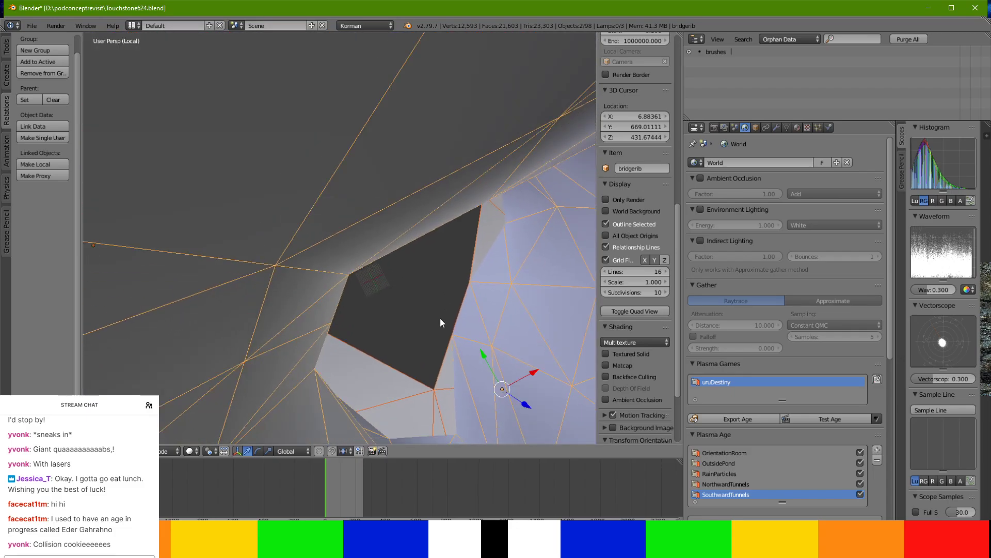
scroll(440, 323, "down", 2)
middle_click_drag(436, 330, 464, 412)
scroll(475, 420, "up", 3)
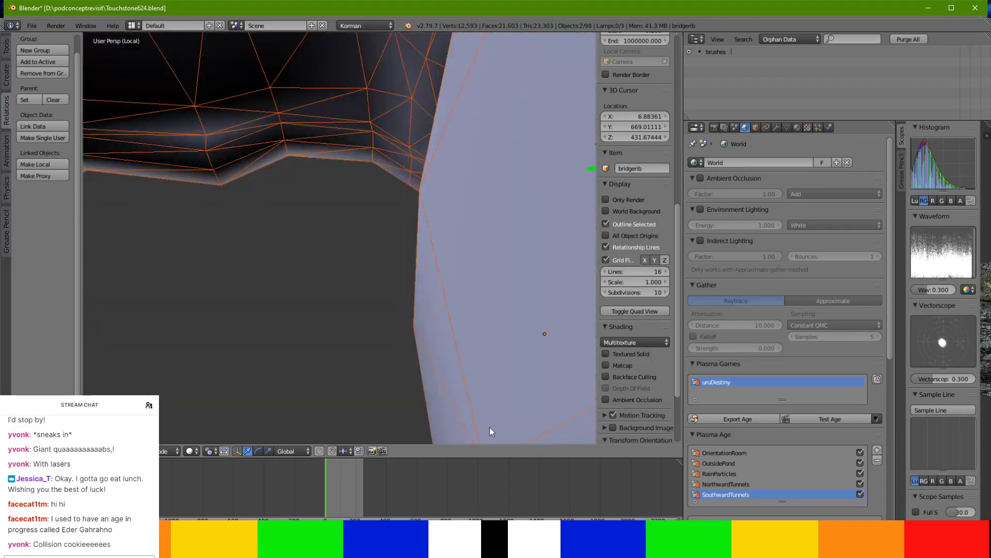
scroll(392, 362, "down", 5)
key("KP_Divide")
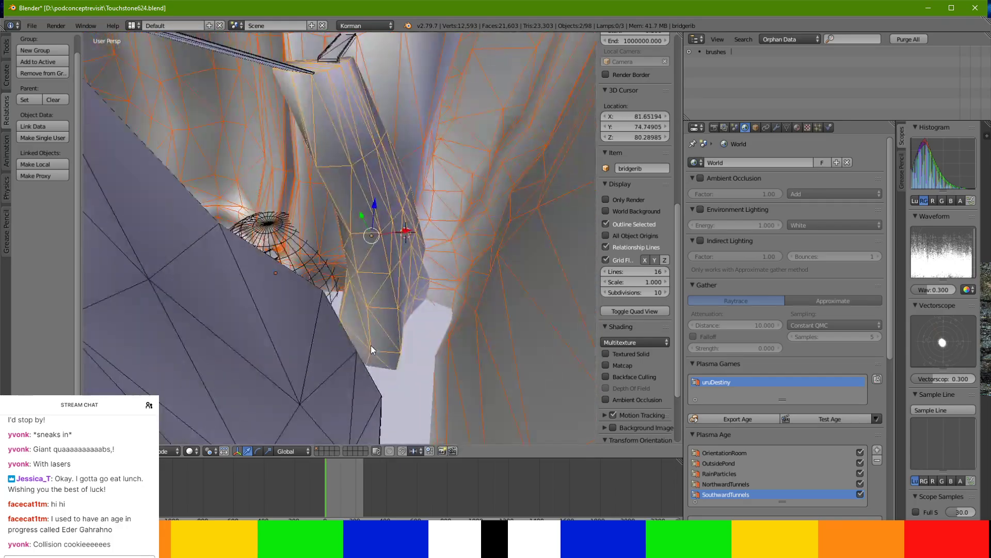
Select the column of six faces along bridgerib's side in face mode and rotate it around the X axis.
scroll(314, 320, "down", 4)
middle_click_drag(317, 305, 383, 323)
scroll(417, 300, "up", 3)
key("Tab")
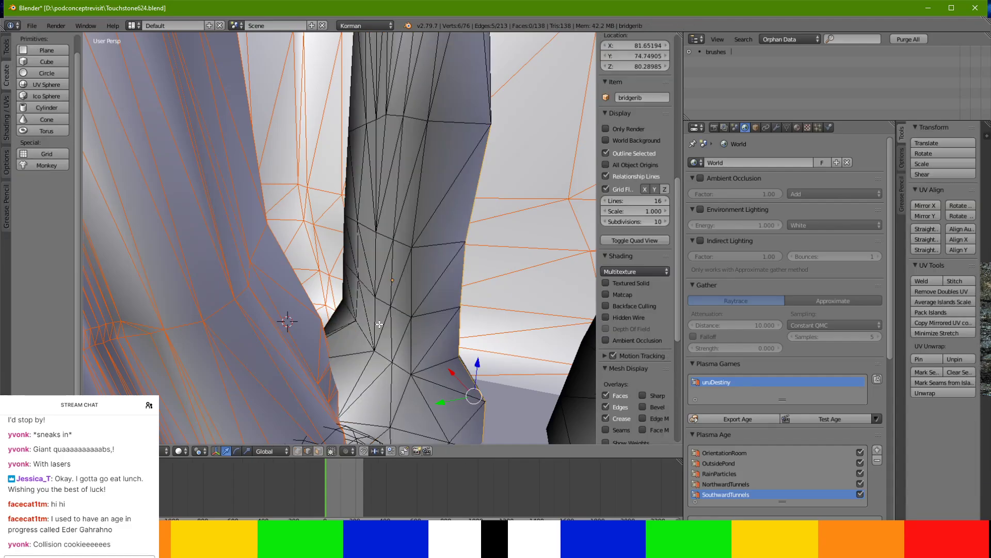
left_click(318, 451)
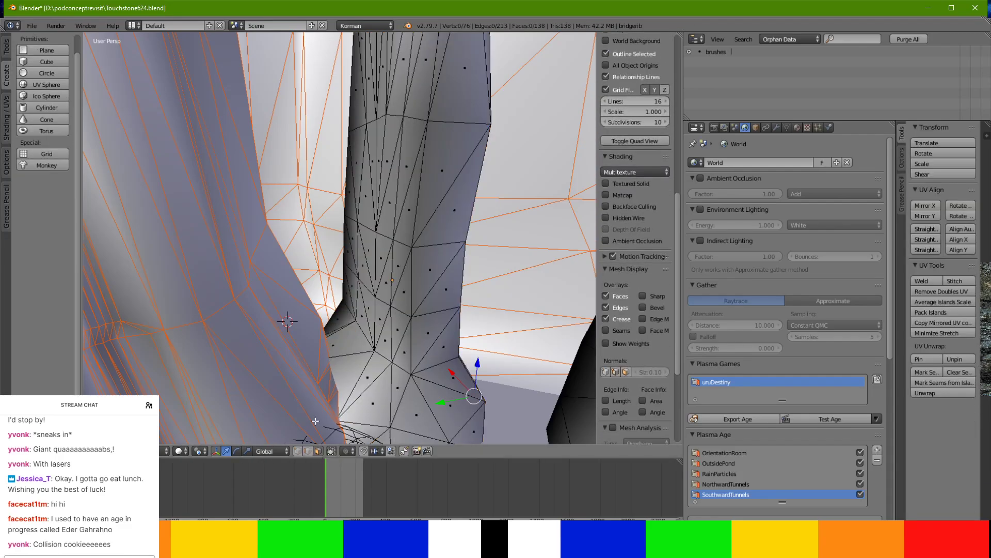
right_click(364, 314)
right_click(375, 136, "ctrl")
middle_click_drag(383, 166, 348, 269)
key("r")
key("x")
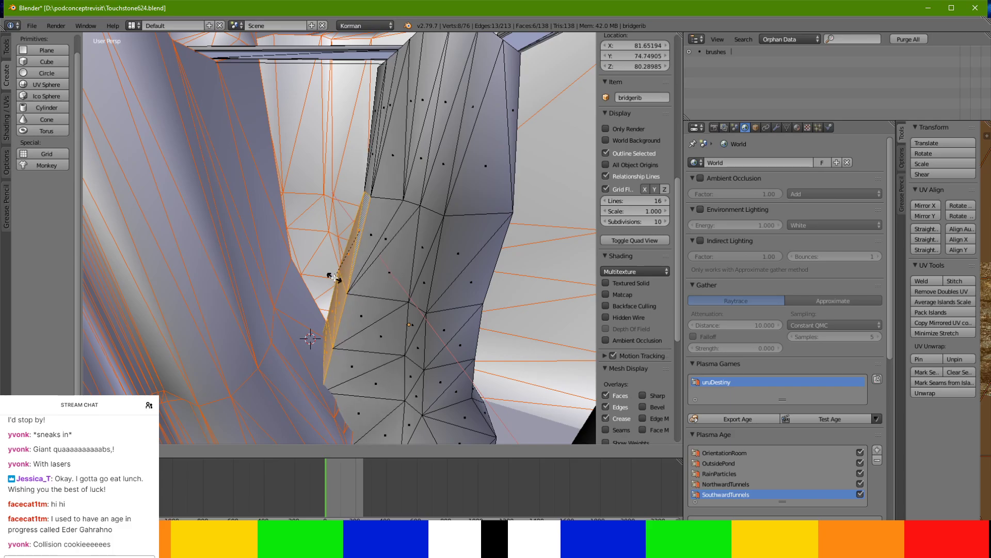
left_click(329, 282)
Move bridgerib's side edge along the Y axis against the neighbouring wall and shift it along the Z axis.
middle_click_drag(329, 282, 333, 261)
scroll(333, 261, "up", 4)
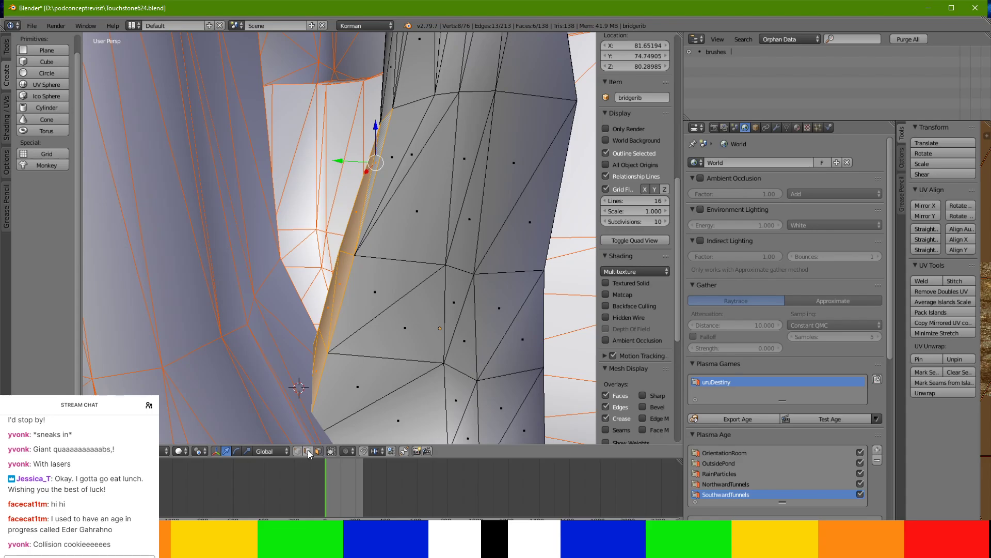
right_click(323, 341)
left_click_drag(311, 340, 267, 334)
key("g")
key("z")
key("y")
key("z")
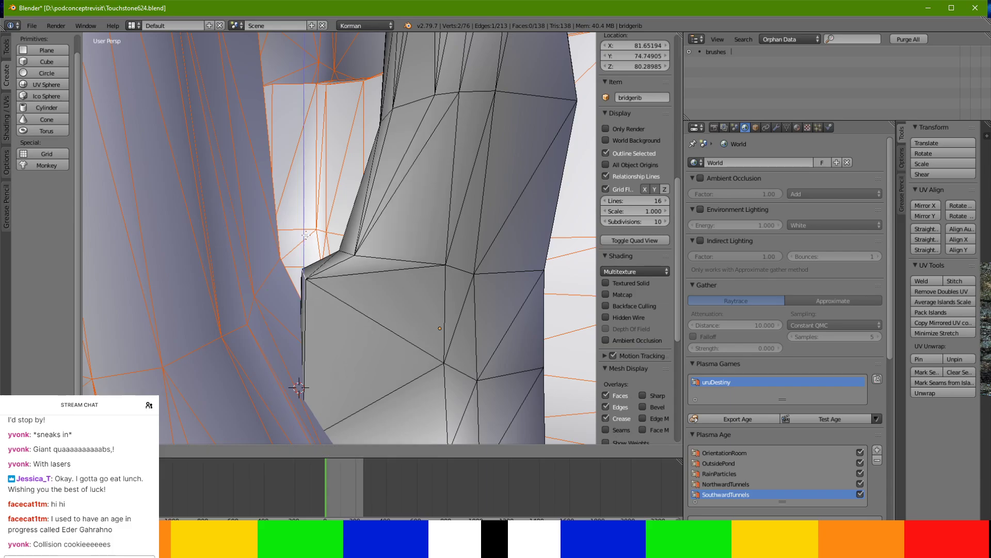
left_click(306, 235)
middle_click_drag(305, 235, 316, 226)
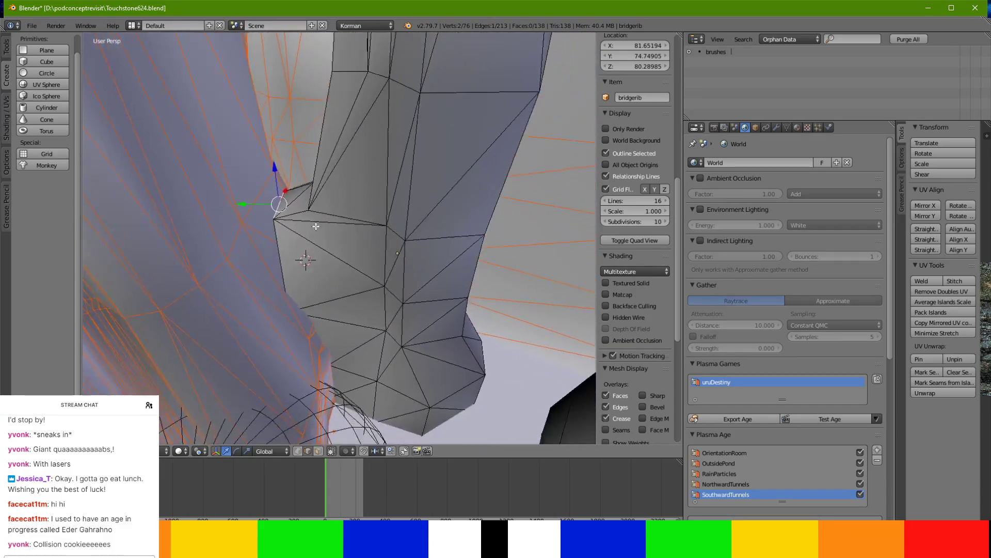
left_click(319, 451)
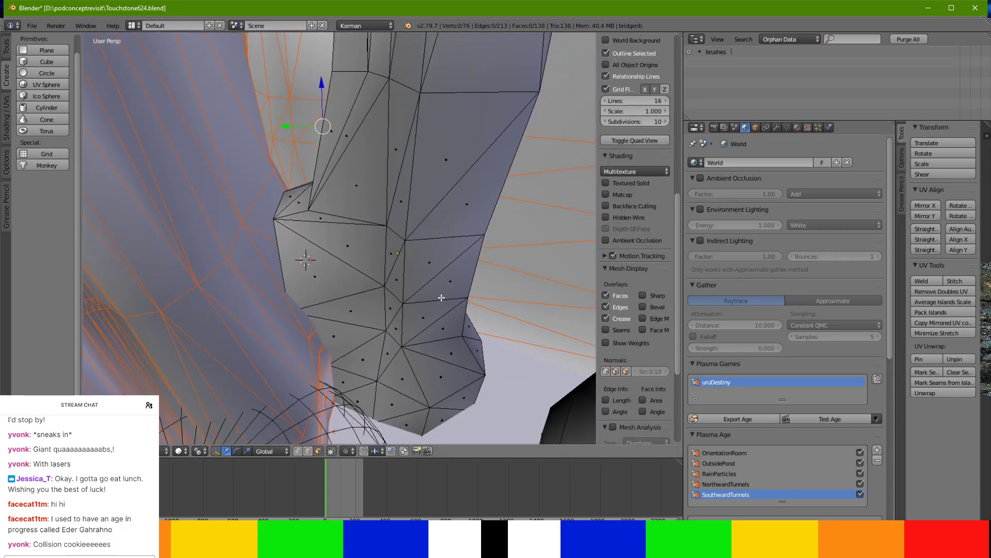
right_click(431, 267)
right_click(437, 290, "shift")
right_click(413, 322, "shift")
right_click(353, 327, "ctrl")
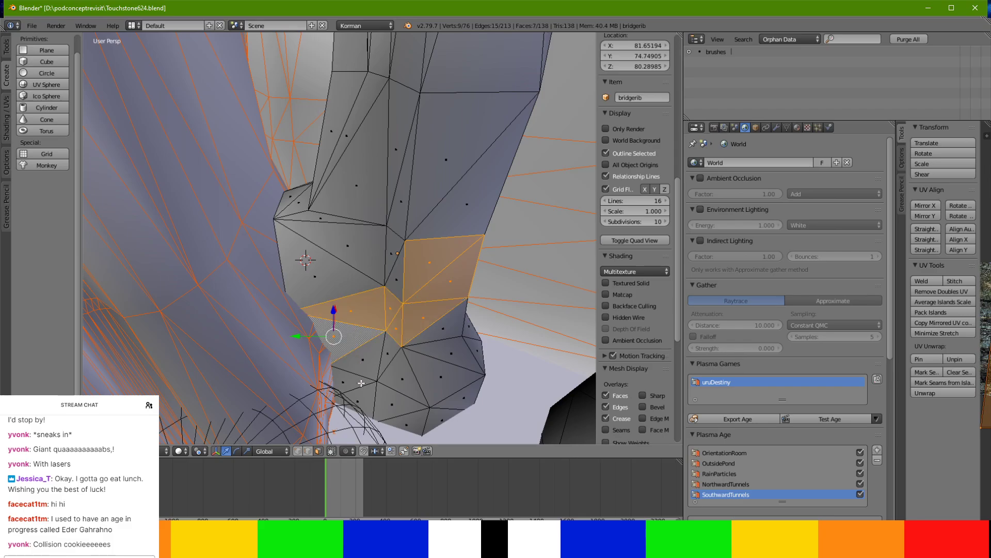
right_click(362, 409, "ctrl")
middle_click_drag(361, 401, 319, 302)
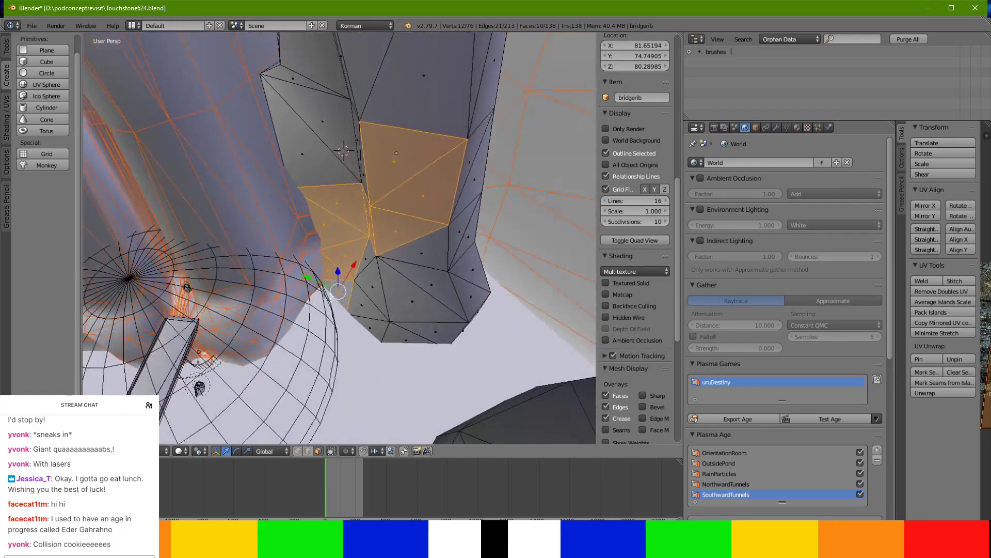
middle_click_drag(357, 271, 415, 281)
middle_click_drag(345, 262, 229, 221)
Select the two small faces at the foot of bridgerib and move them down along the Z axis toward the floor.
right_click(351, 268)
middle_click_drag(350, 268, 287, 278)
left_click_drag(286, 278, 293, 282)
left_click(280, 312)
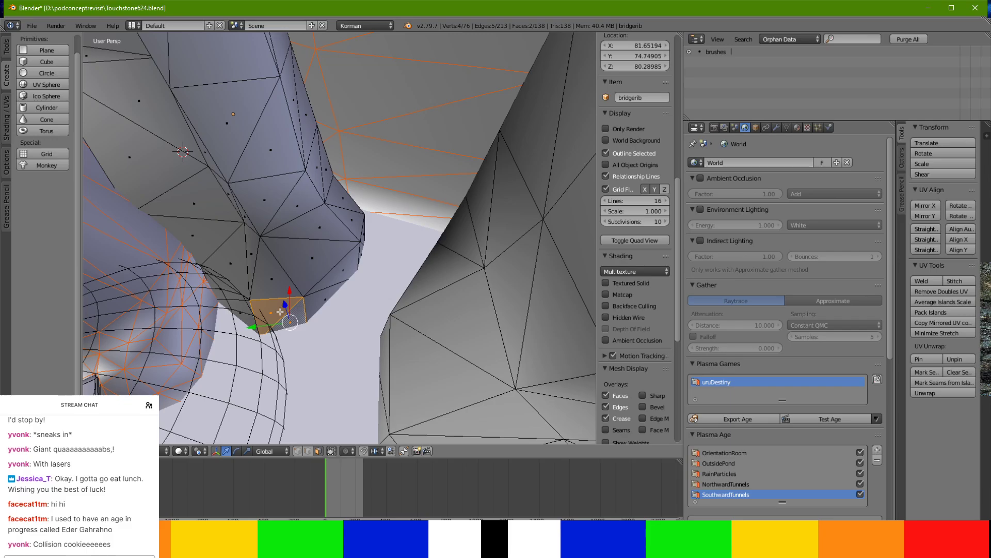
left_click(372, 323)
middle_click_drag(302, 319, 376, 232)
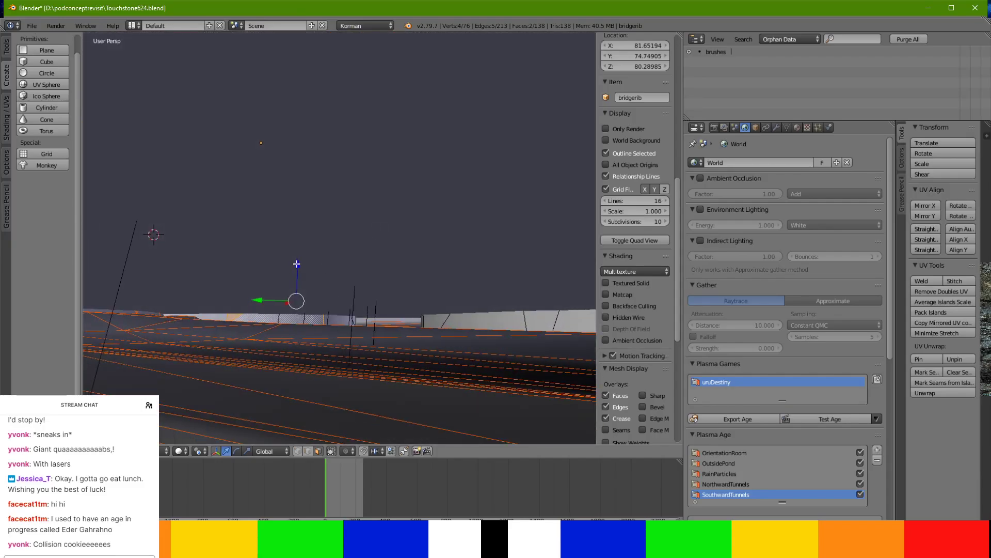
left_click_drag(297, 264, 298, 269)
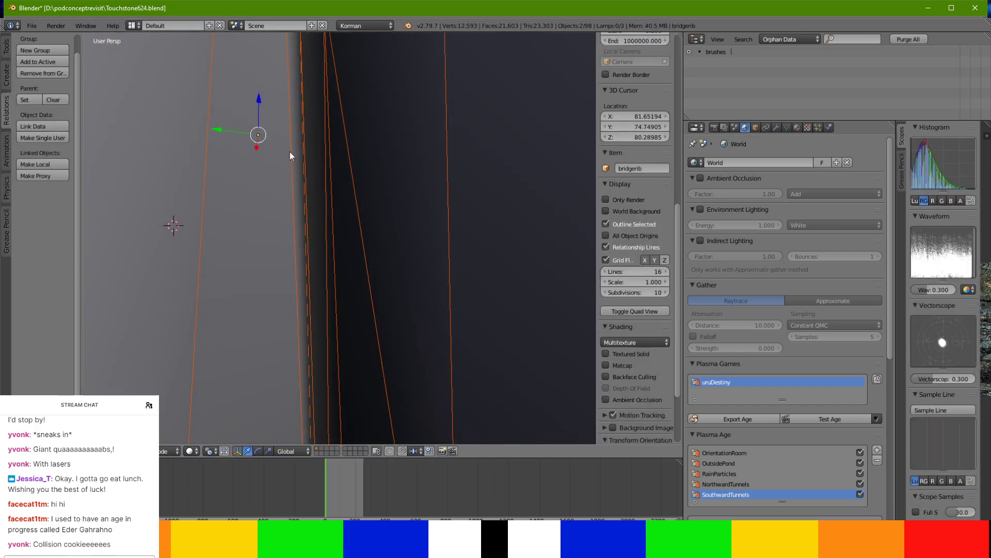
Leave edit mode and examine the bridge rocks, extcliffs and the door sound region from above, selecting individual objects.
scroll(290, 152, "down", 5)
middle_click_drag(285, 166, 303, 241)
right_click(332, 219)
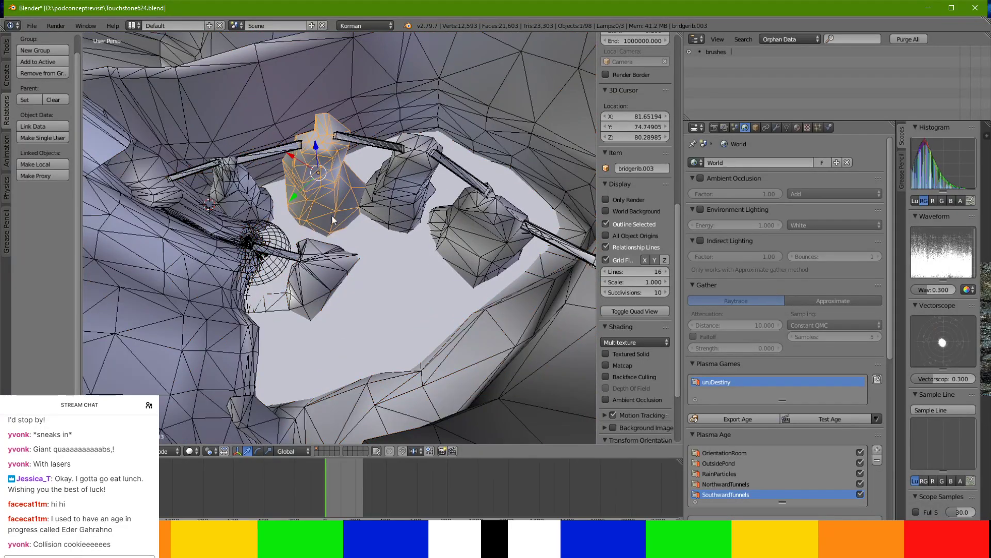
right_click(315, 257)
scroll(312, 330, "down", 2)
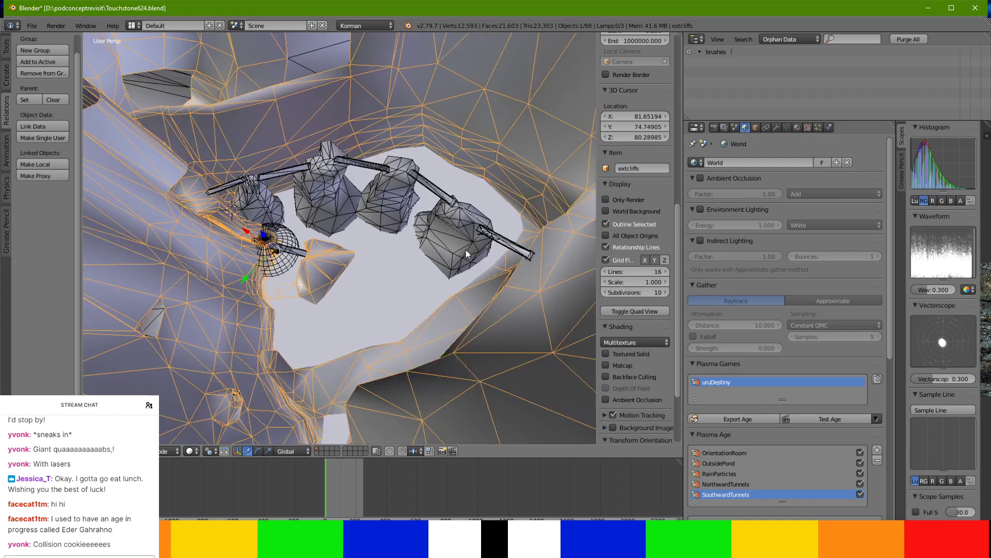
scroll(274, 232, "up", 2)
right_click(275, 241)
scroll(274, 240, "down", 2)
middle_click_drag(275, 241, 210, 178)
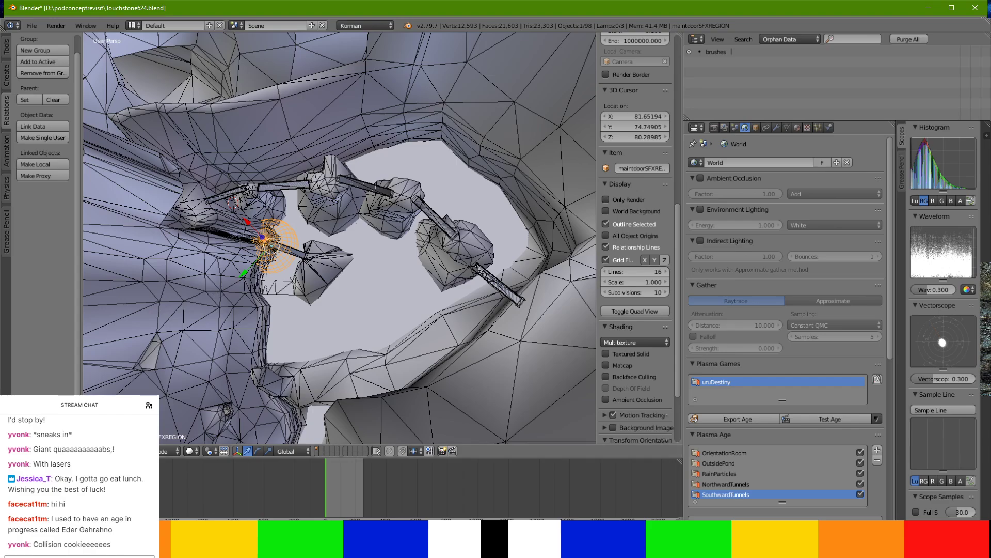
key("alt+Tab")
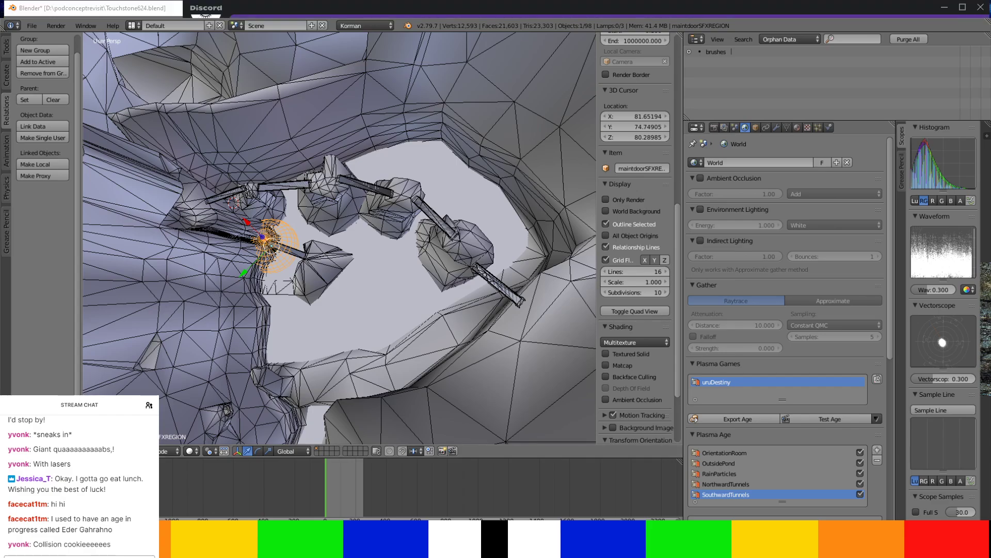
key("alt+Tab")
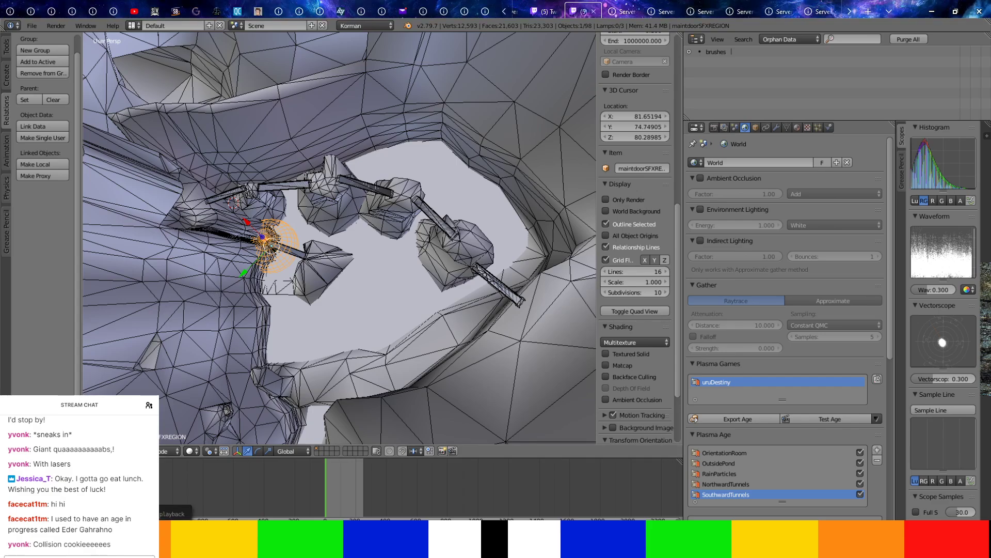
key("alt+Tab")
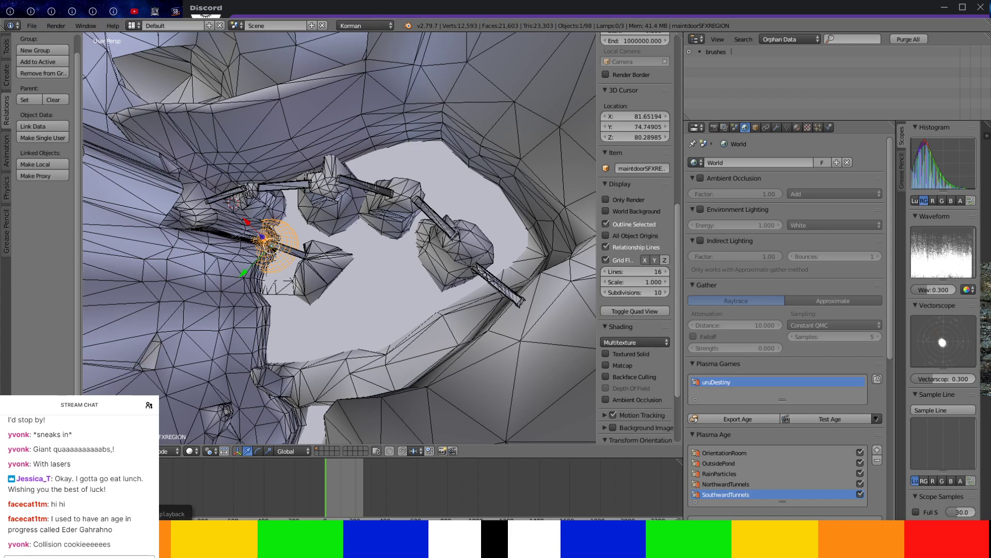
key("alt+Tab")
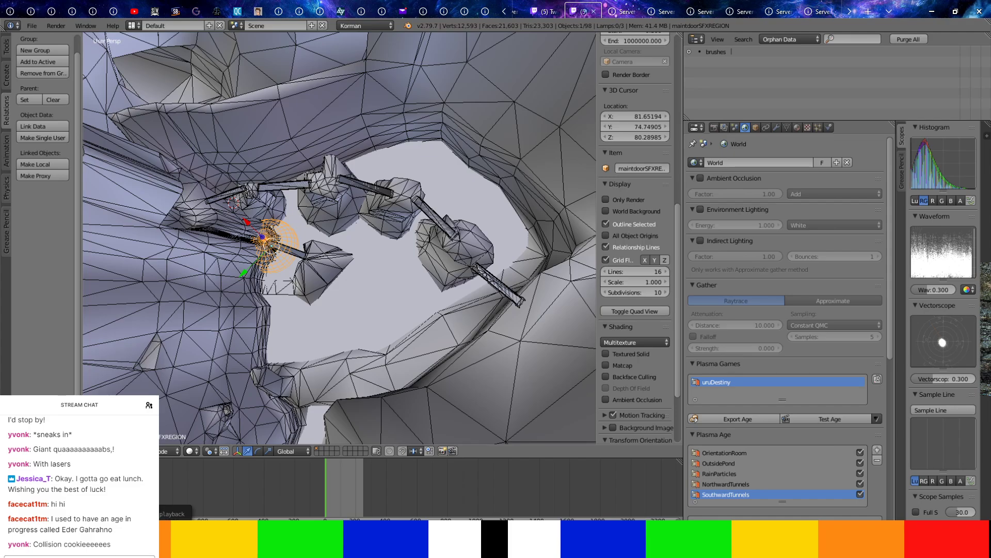
key("alt+Tab")
Select waterlinereference and examine where the cliff walls and bridge rocks meet the waterline, from below, above and the side.
middle_click_drag(376, 361, 411, 321)
middle_click_drag(358, 248, 351, 215)
scroll(364, 202, "up", 4)
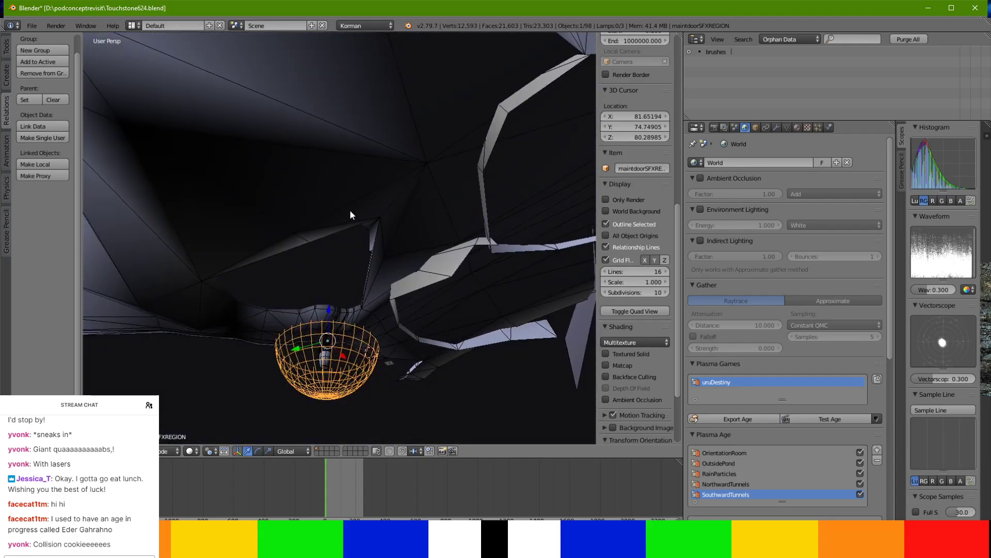
right_click(369, 254)
middle_click_drag(356, 266, 413, 34)
right_click(374, 293)
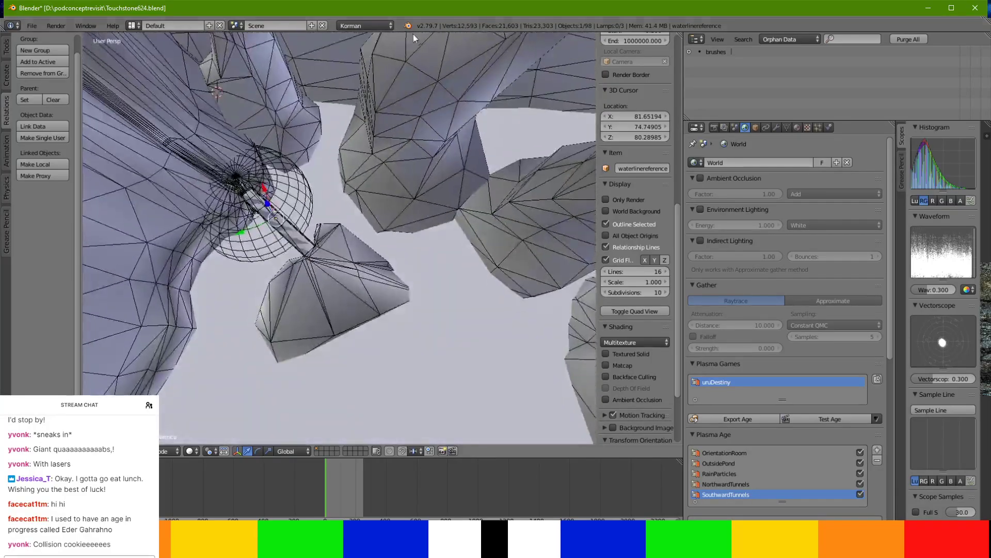
scroll(389, 139, "down", 11)
scroll(390, 139, "up", 6)
middle_click_drag(388, 138, 368, 429)
scroll(336, 152, "up", 5)
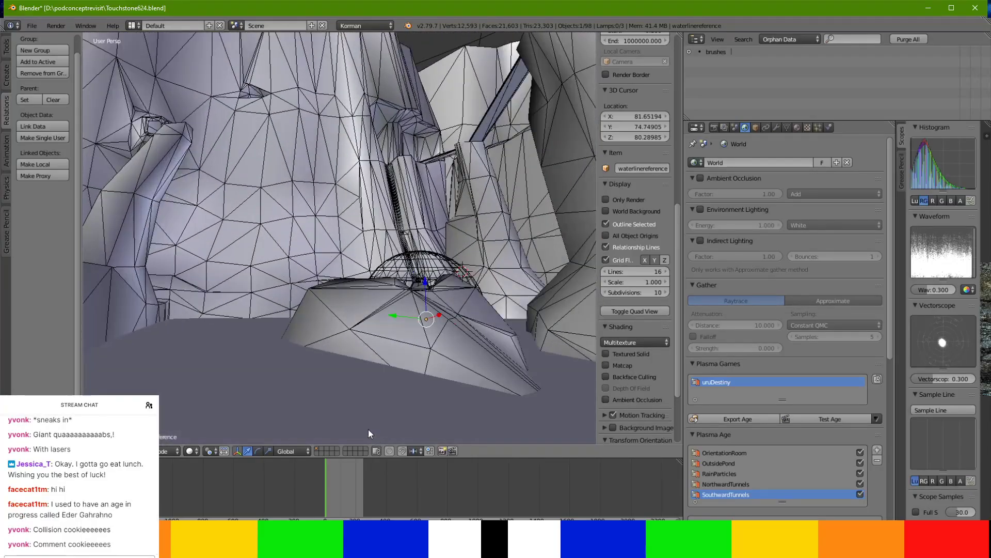
scroll(395, 372, "up", 1)
middle_click_drag(394, 372, 412, 46)
scroll(373, 372, "up", 2)
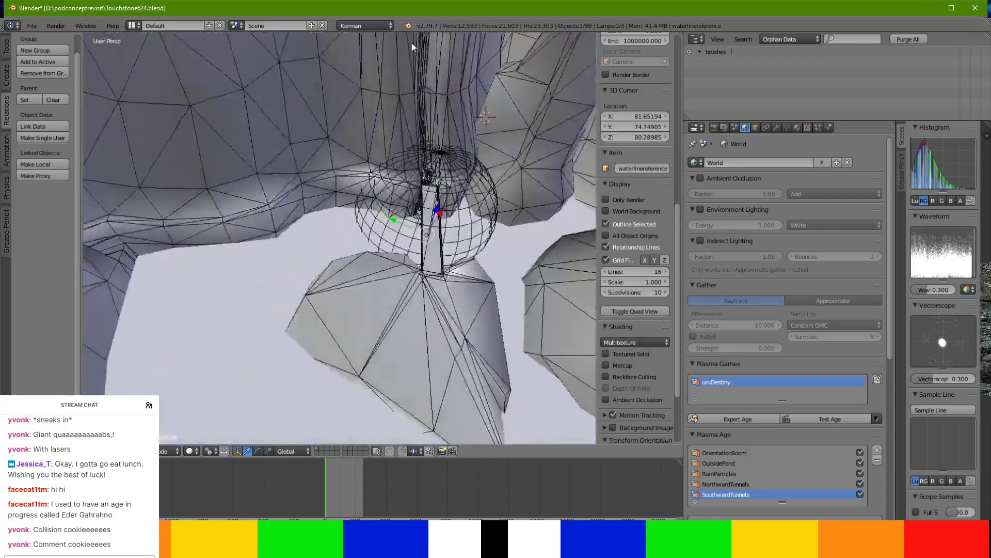
Save over Touchstone624.blend and launch Korman's age test.
key("ctrl+s")
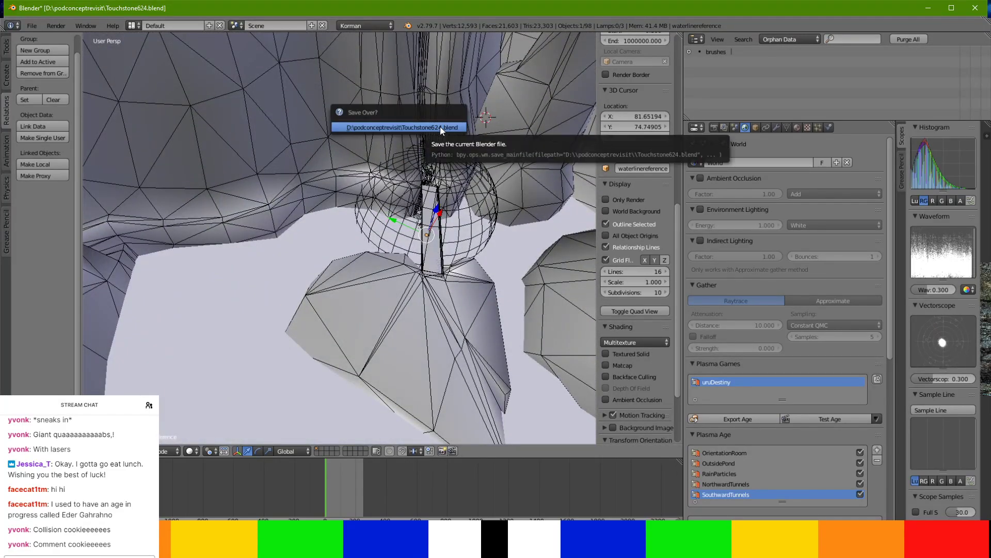
left_click(440, 127)
left_click(813, 423)
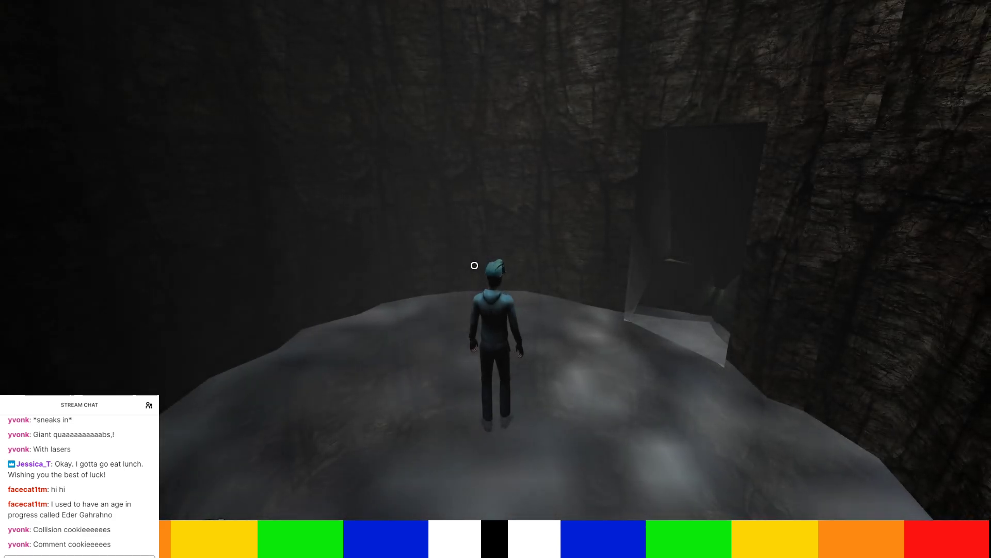
key("F1")
key("w")
key("d")
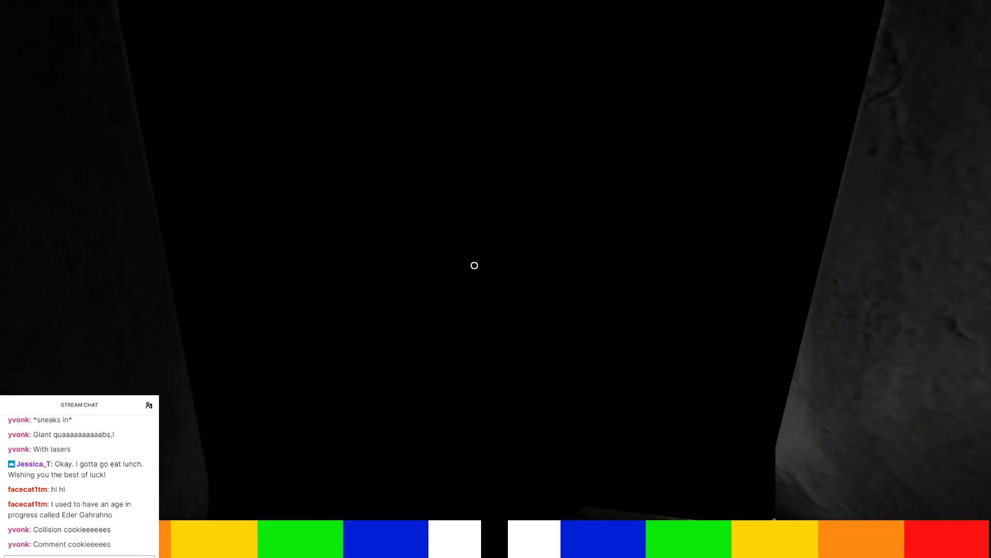
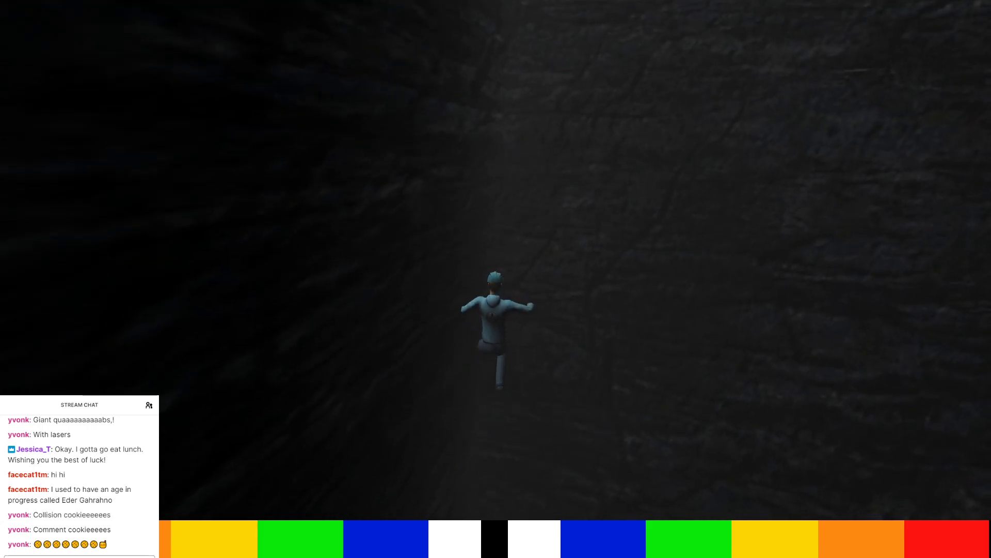
key("F1")
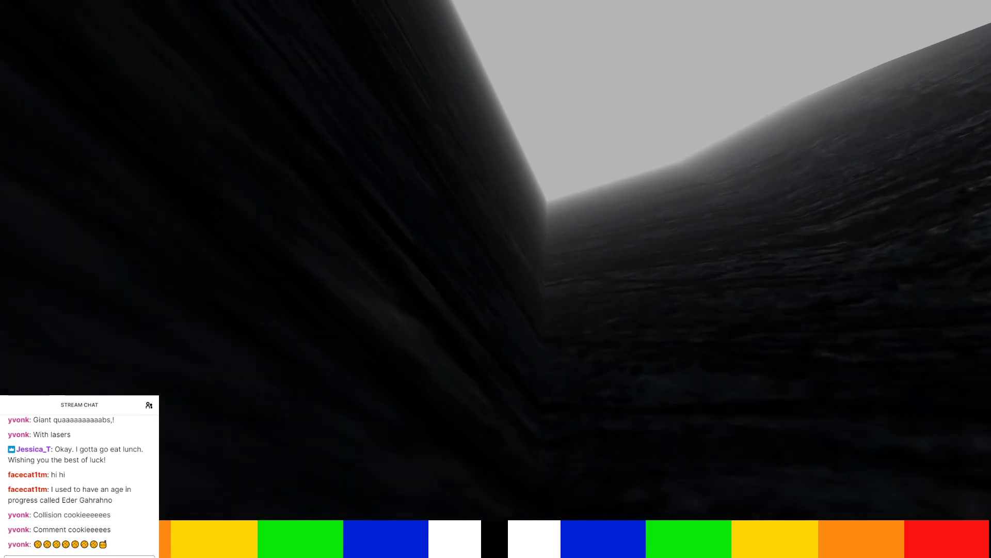
key("F1")
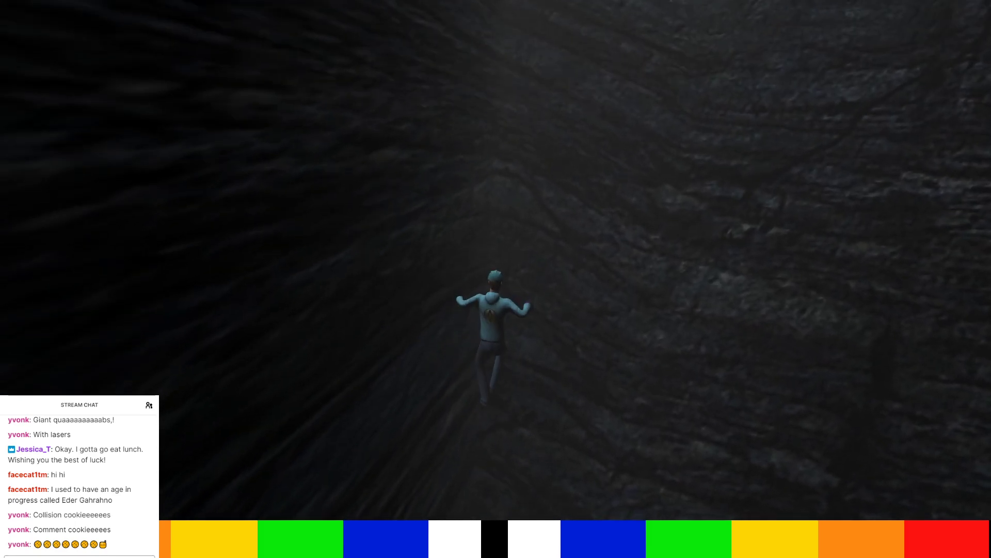
key("space")
key("space")
key("space")
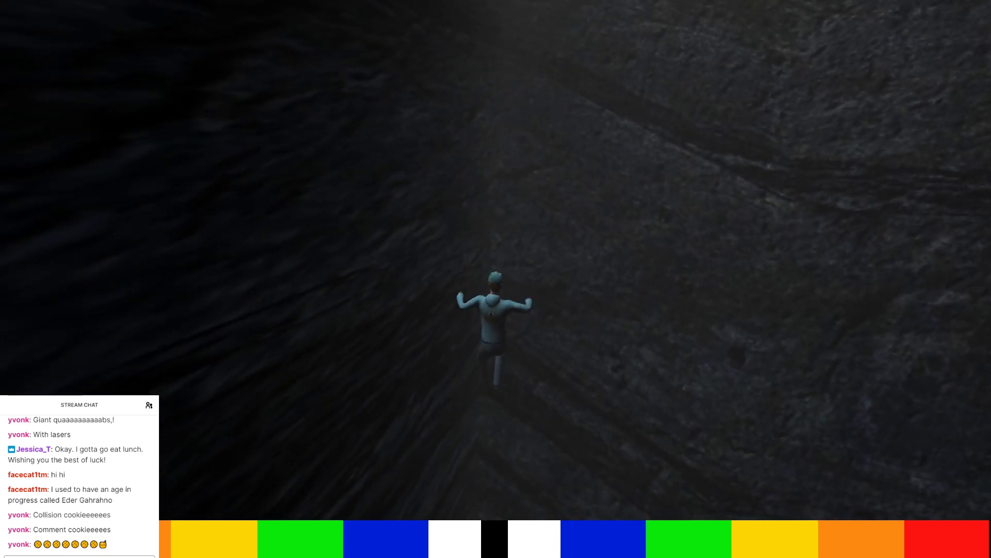
key("space")
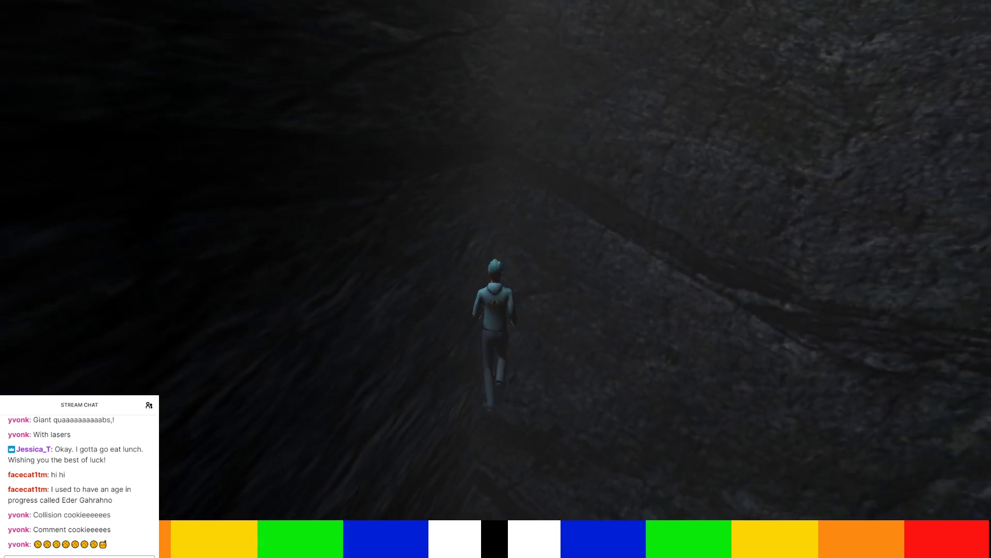
key("space")
key("space")
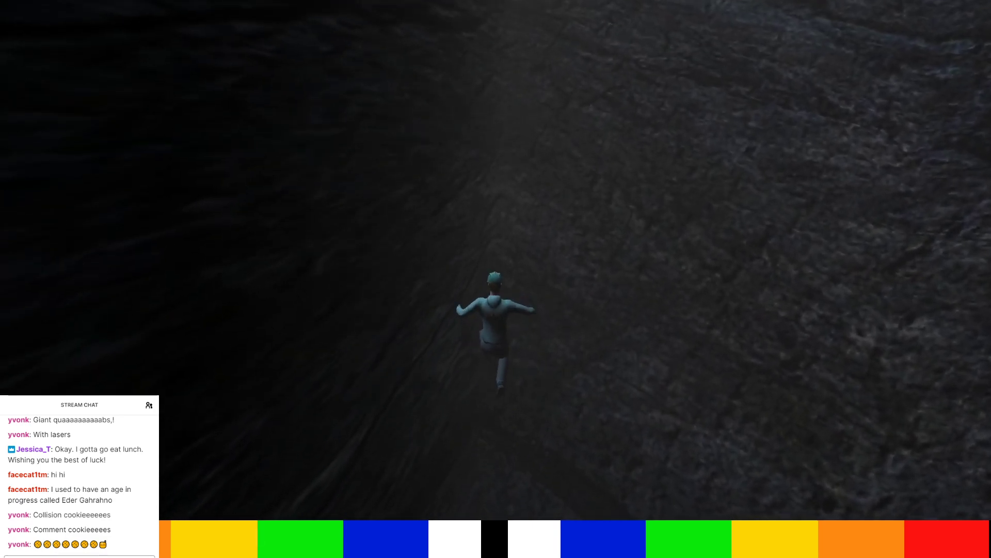
key("space")
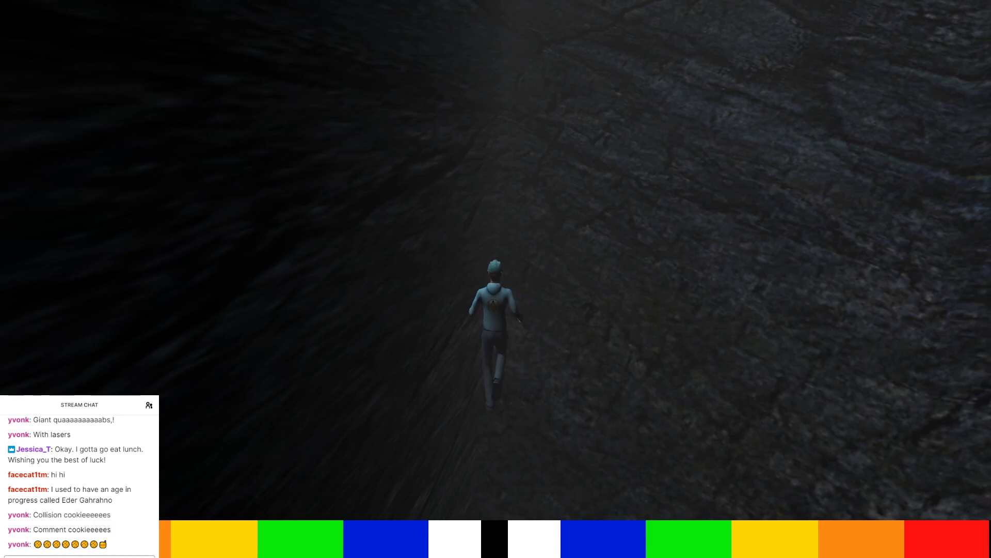
key("space")
key("space")
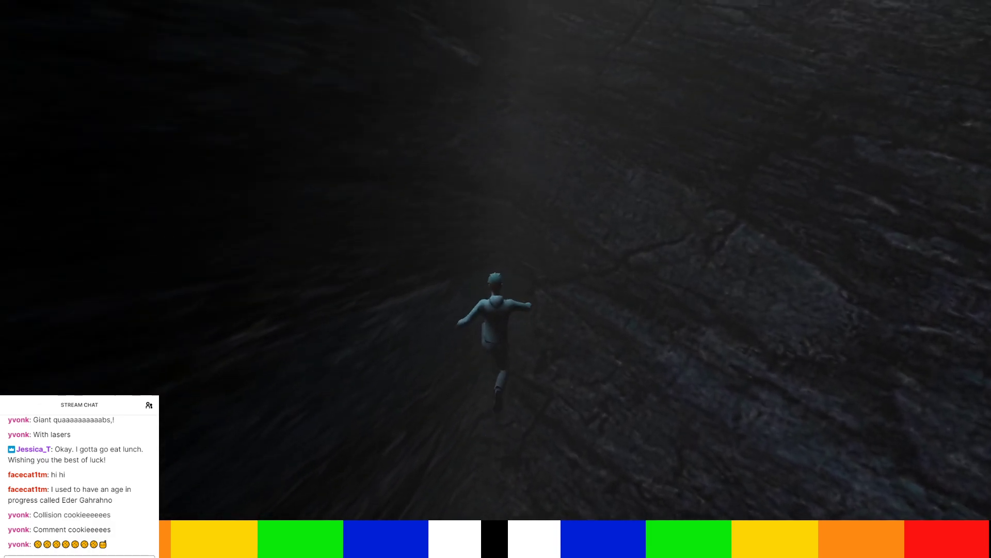
key("space")
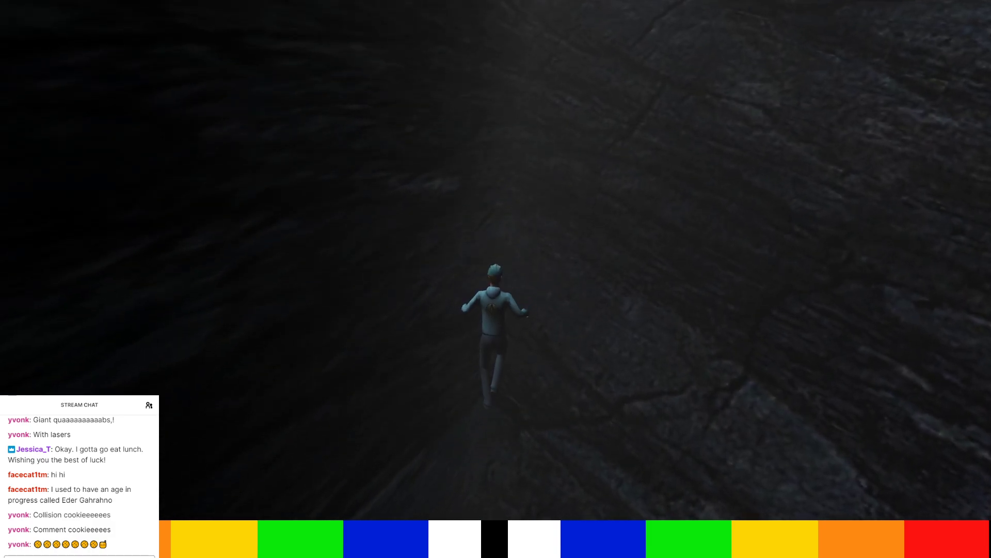
key("space")
key("F1")
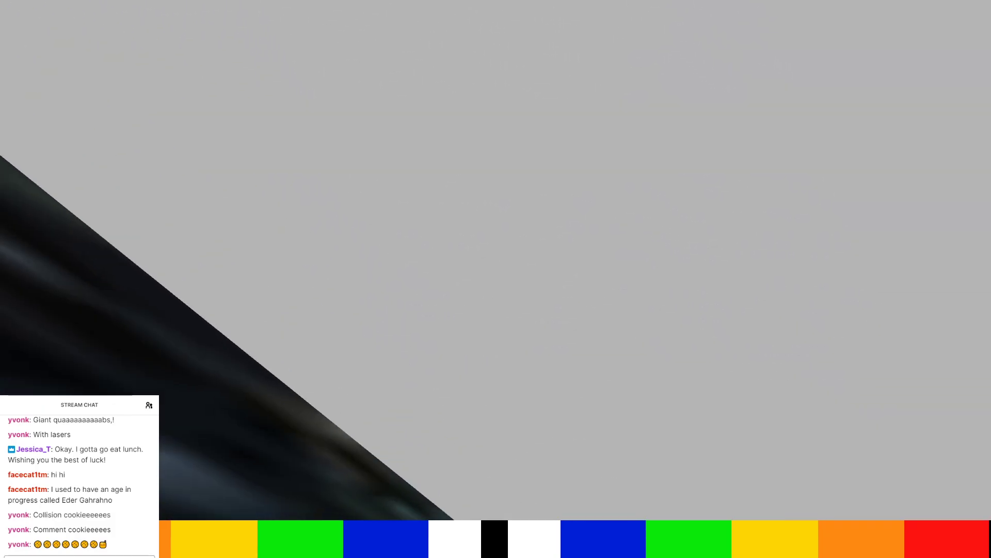
key("F1")
key("Up")
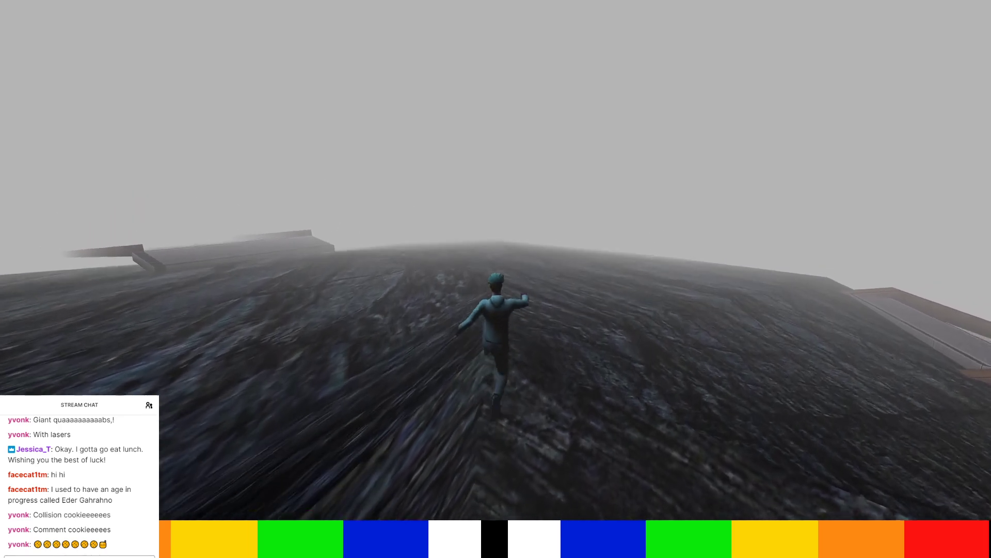
key("space")
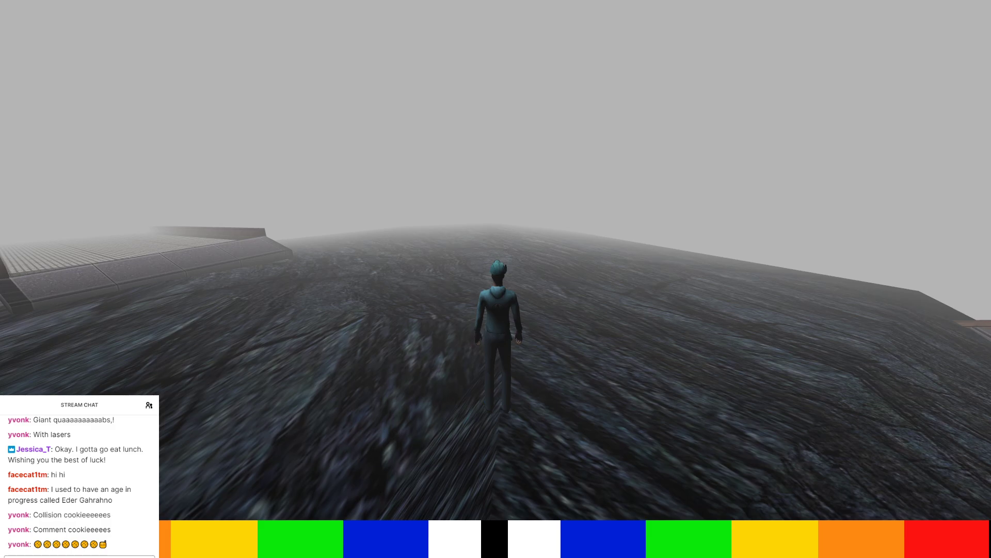
right_click_drag(414, 328, 258, 367)
key("Up")
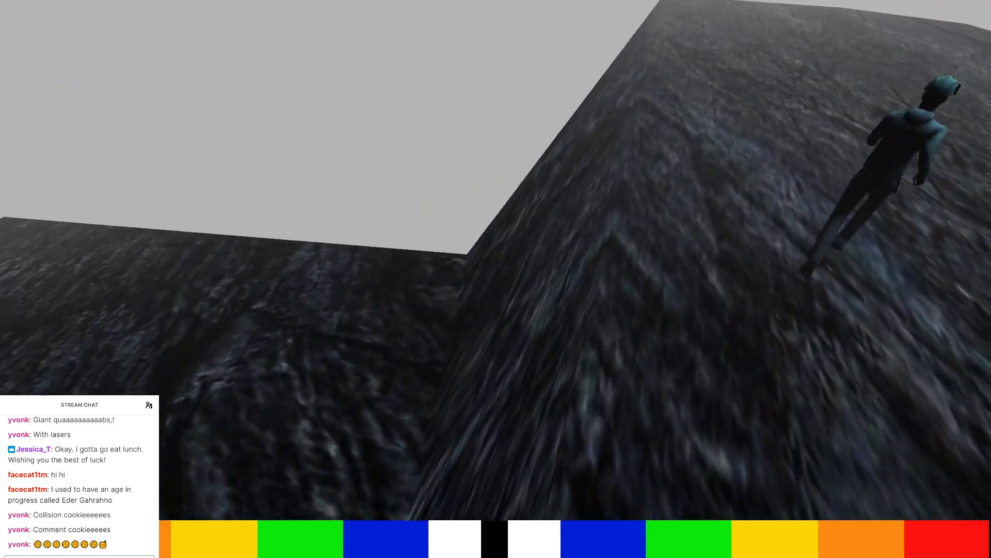
key("Up")
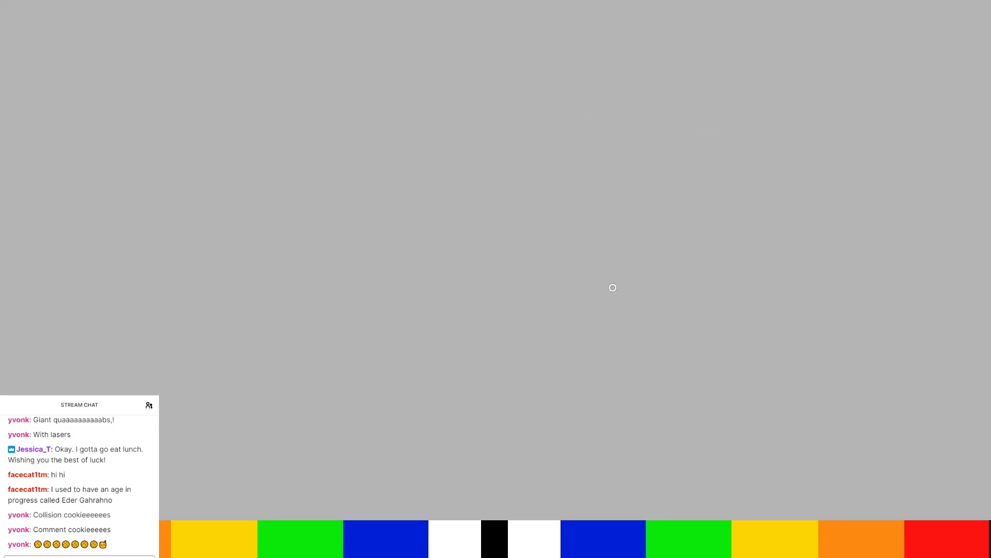
key("Up")
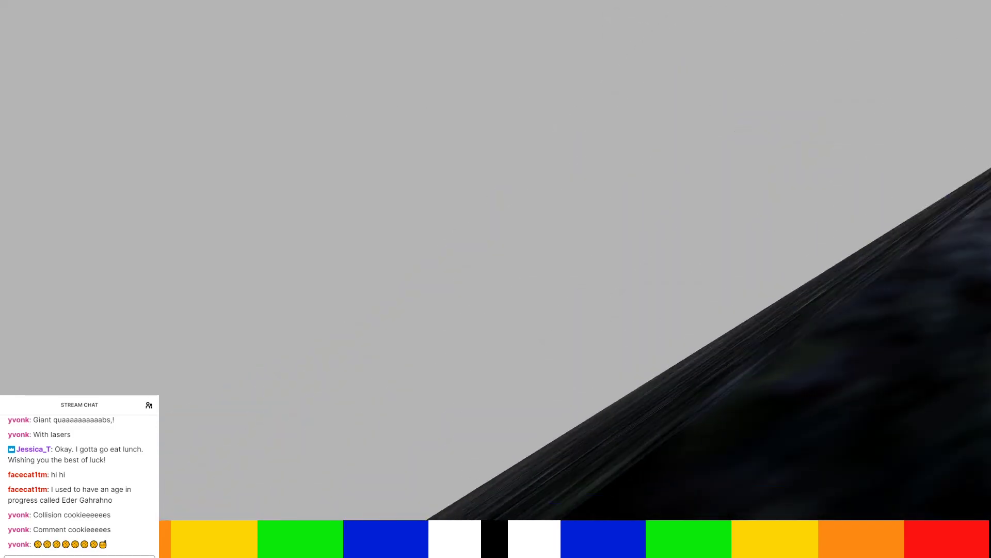
key("Up")
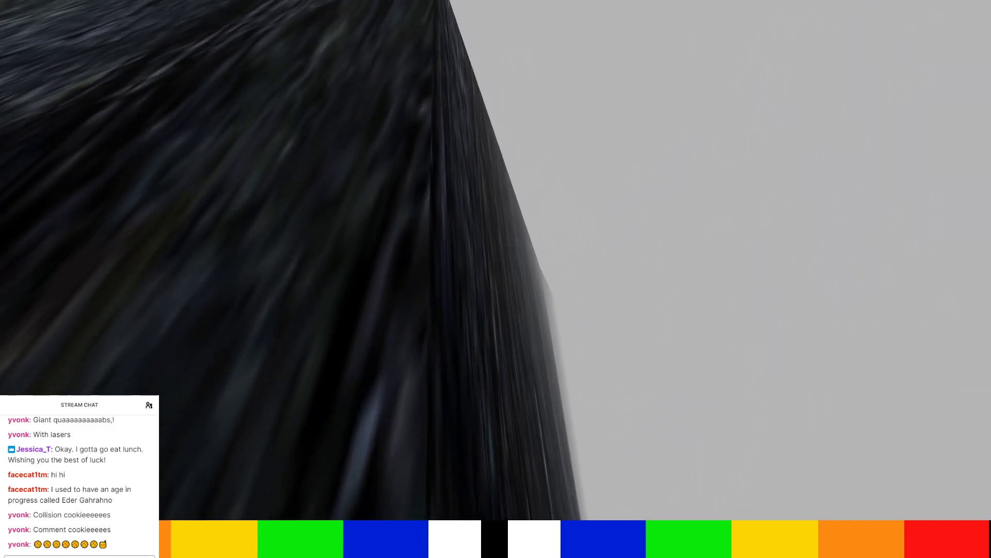
key("Up")
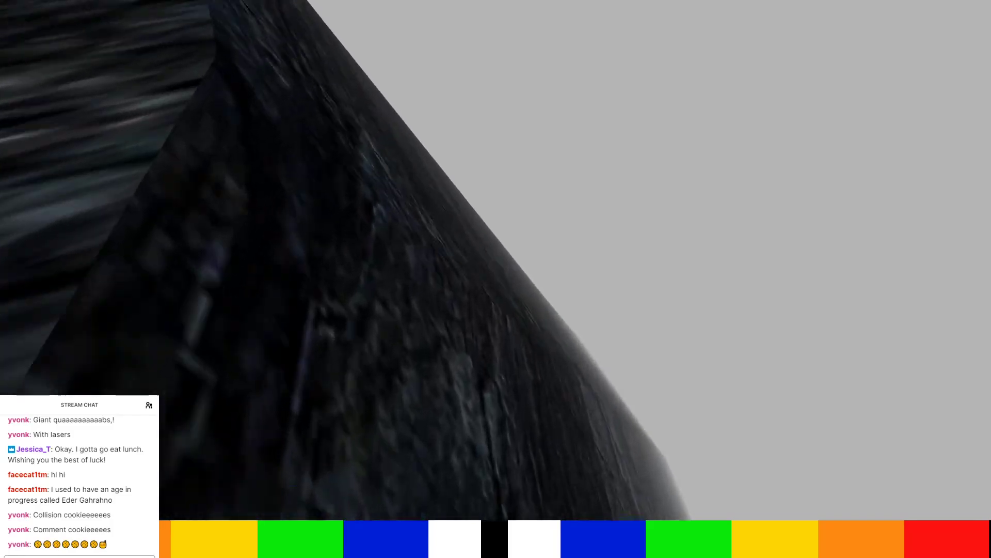
key("Up")
key("Up")
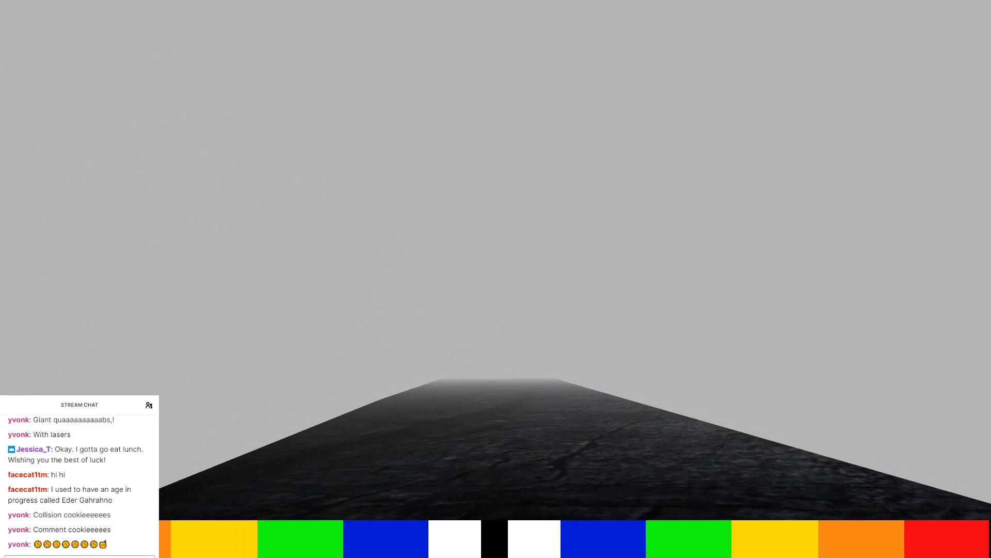
key("Up")
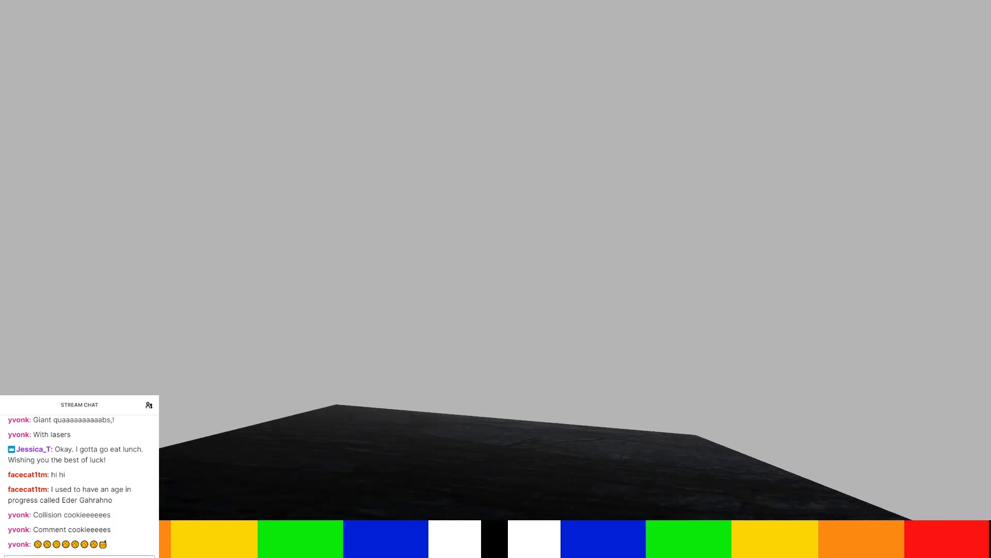
key("Up")
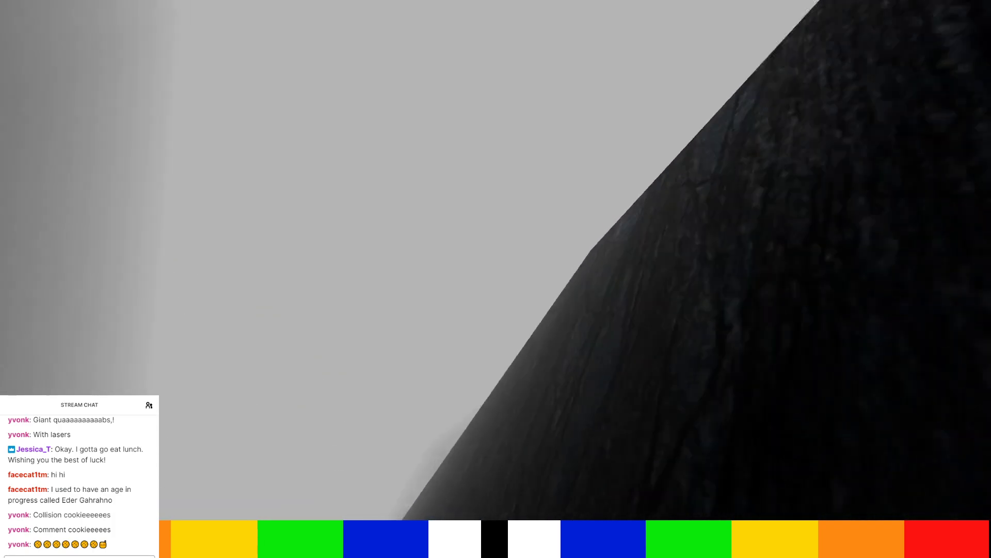
key("Up")
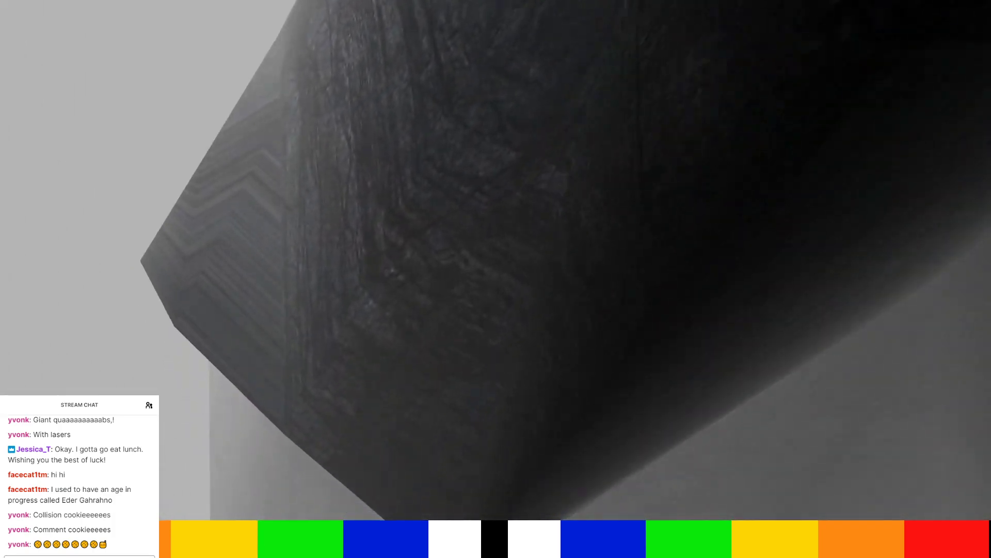
key("Up")
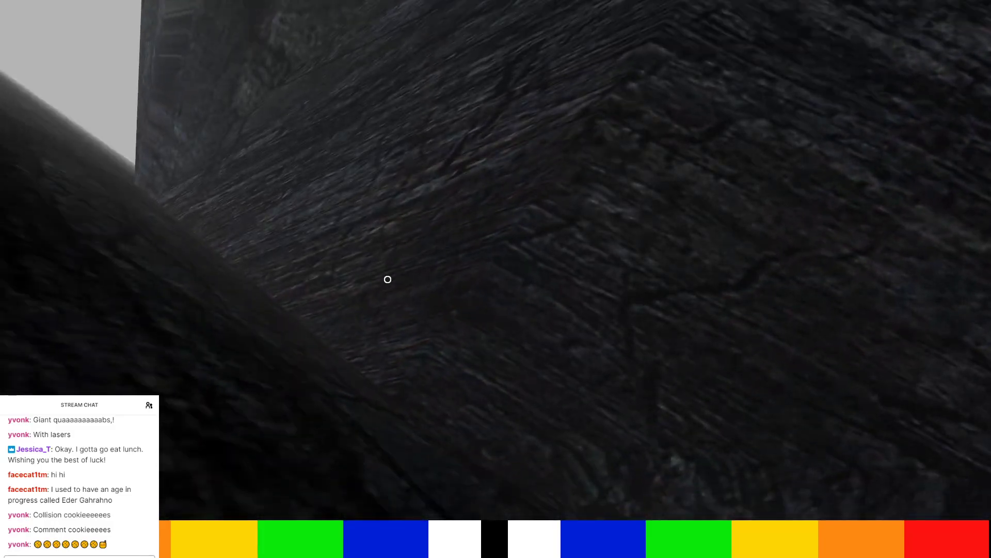
right_click_drag(387, 279, 382, 366)
key("Up")
key("Up")
key("Up")
key("Left")
key("Up")
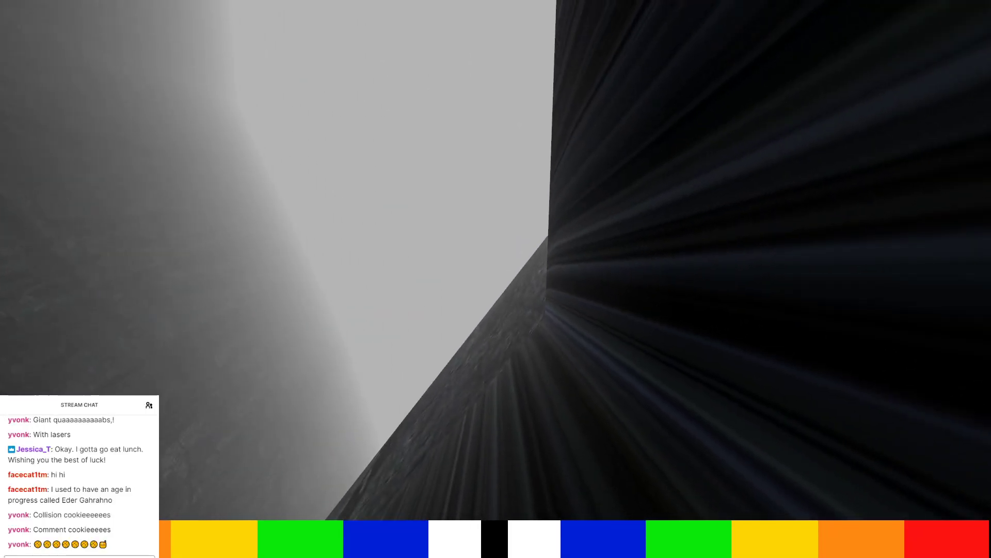
key("Up")
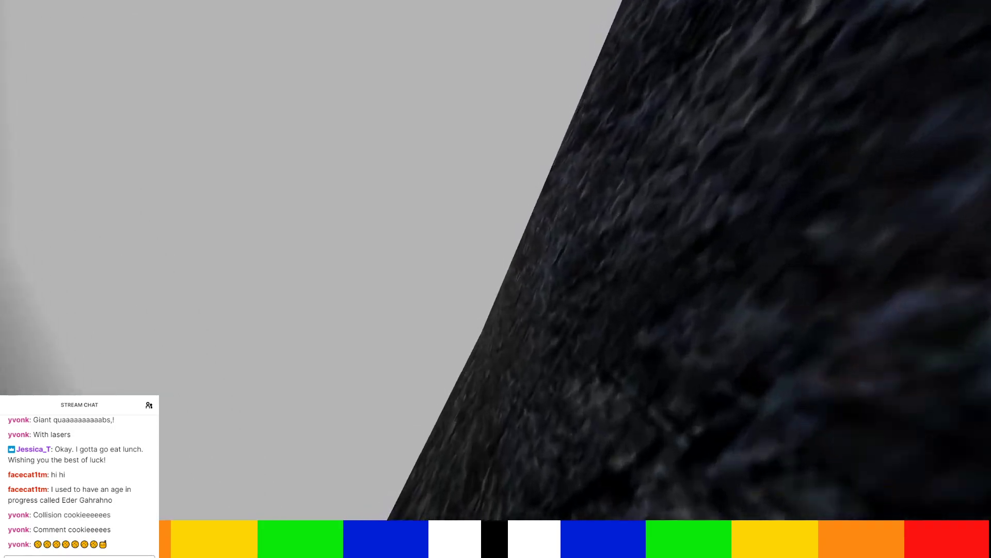
key("Up")
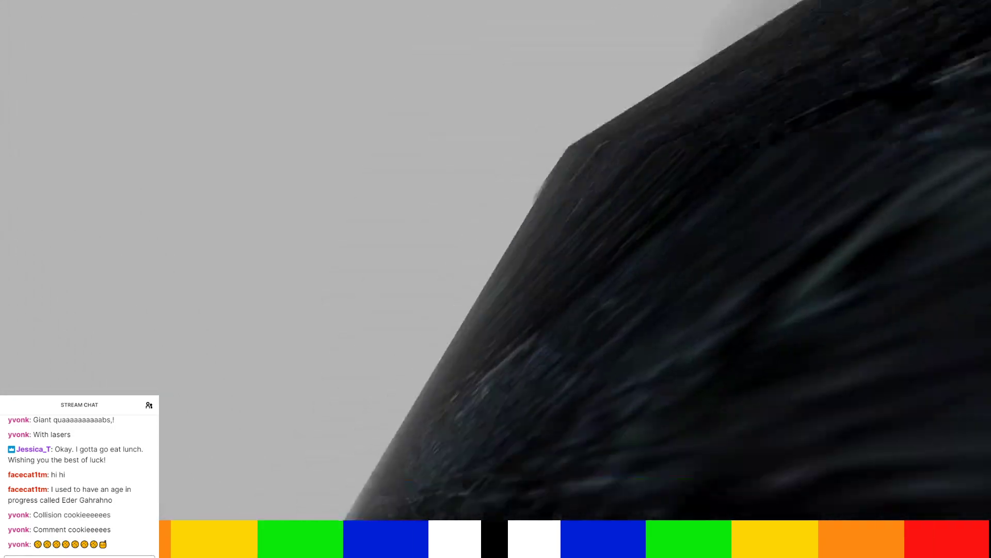
key("Right")
key("Up")
key("Left")
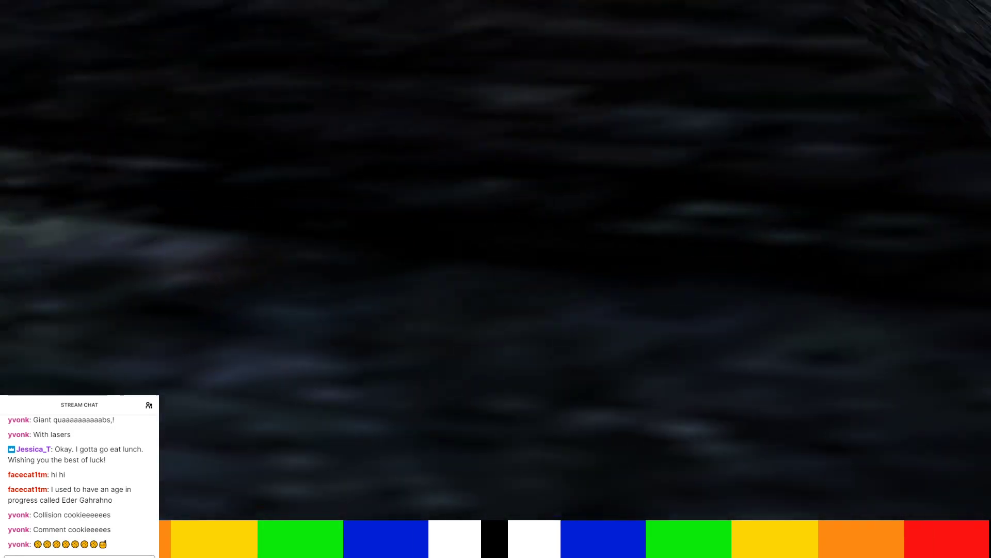
key("Up")
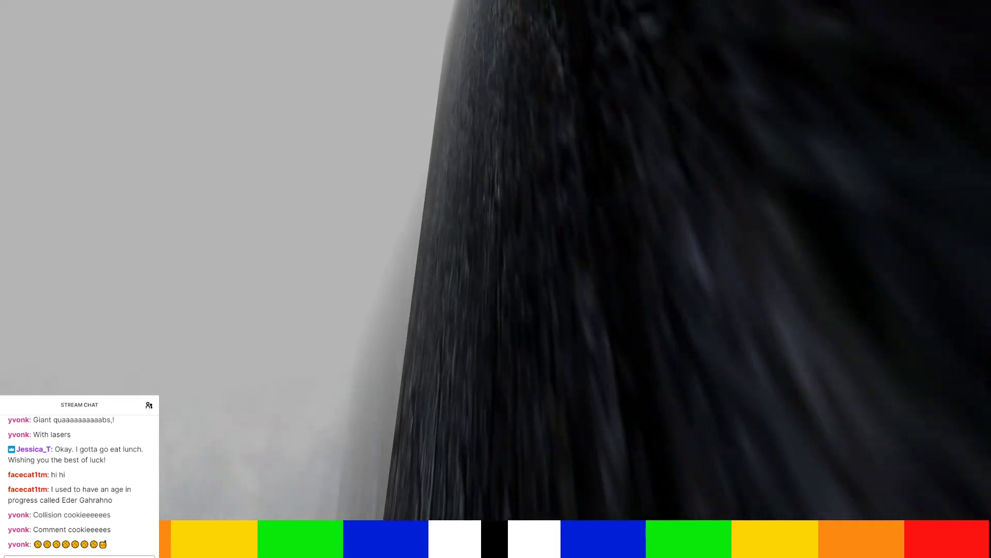
key("Up")
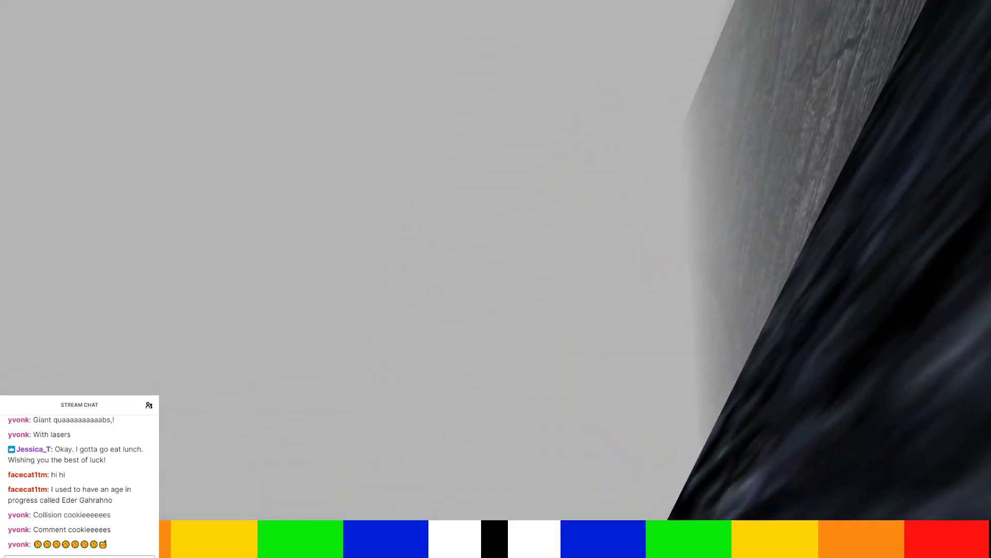
key("Up")
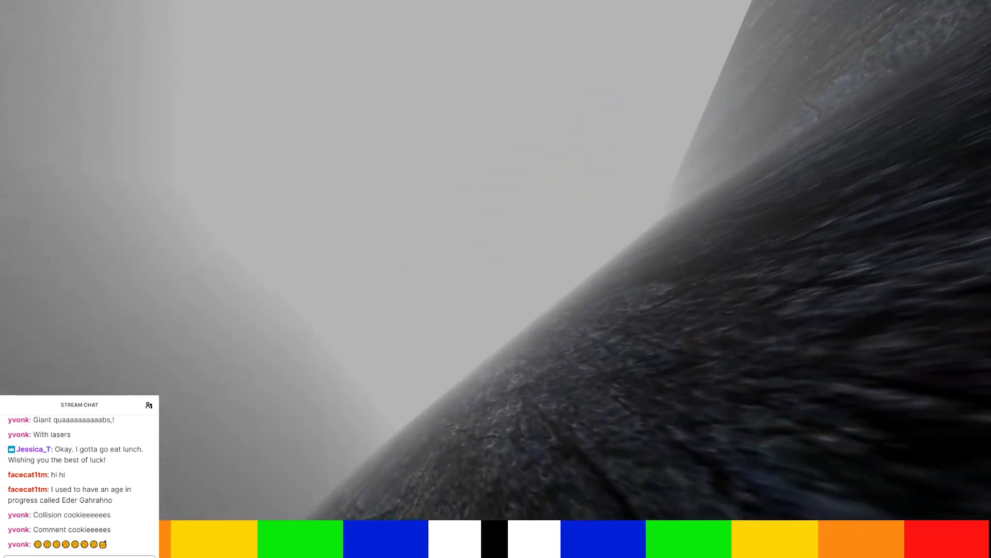
key("Up")
key("Up")
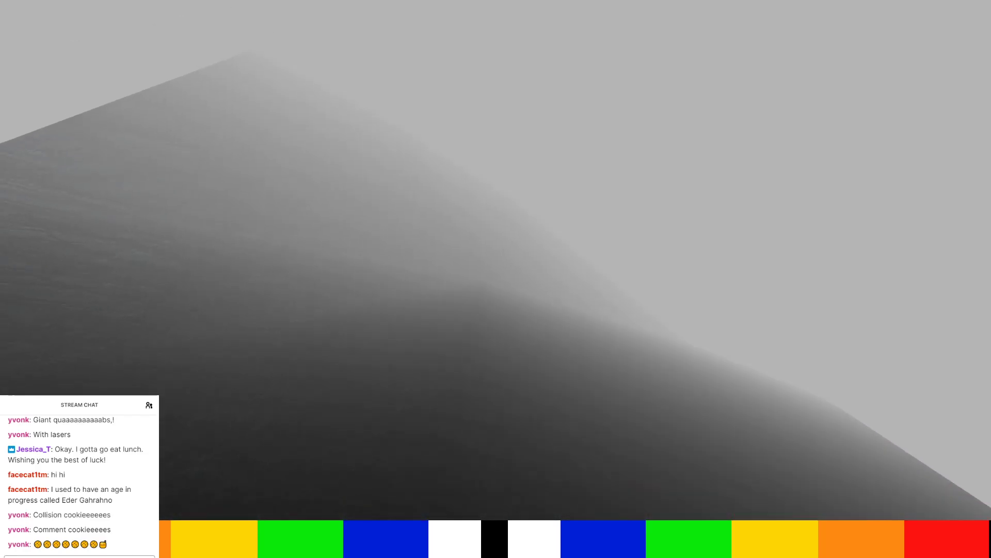
key("Up")
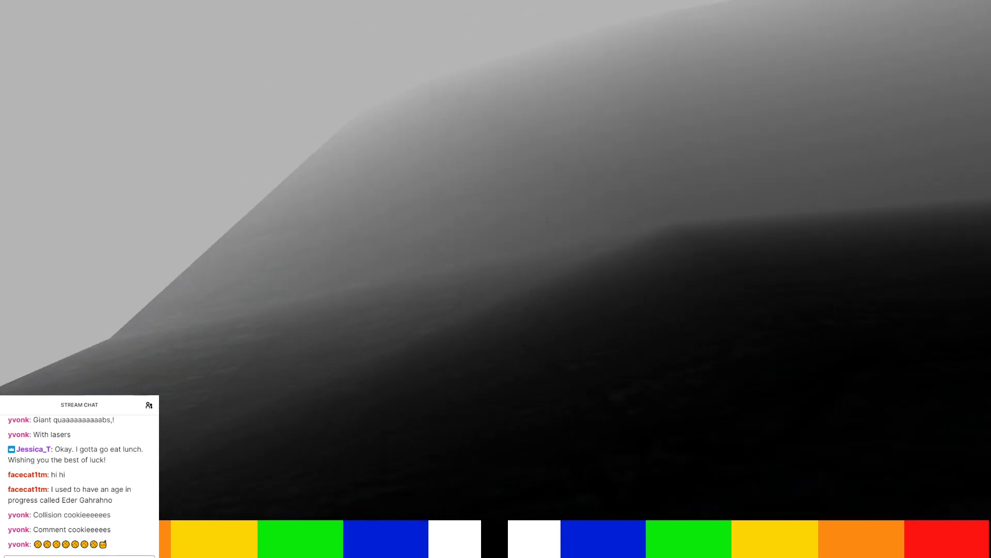
key("Up")
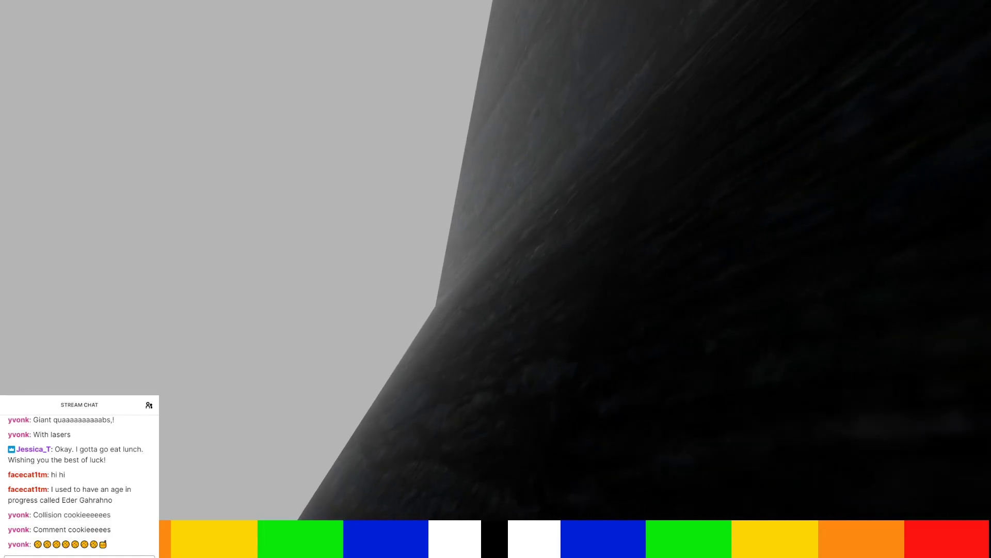
key("Up")
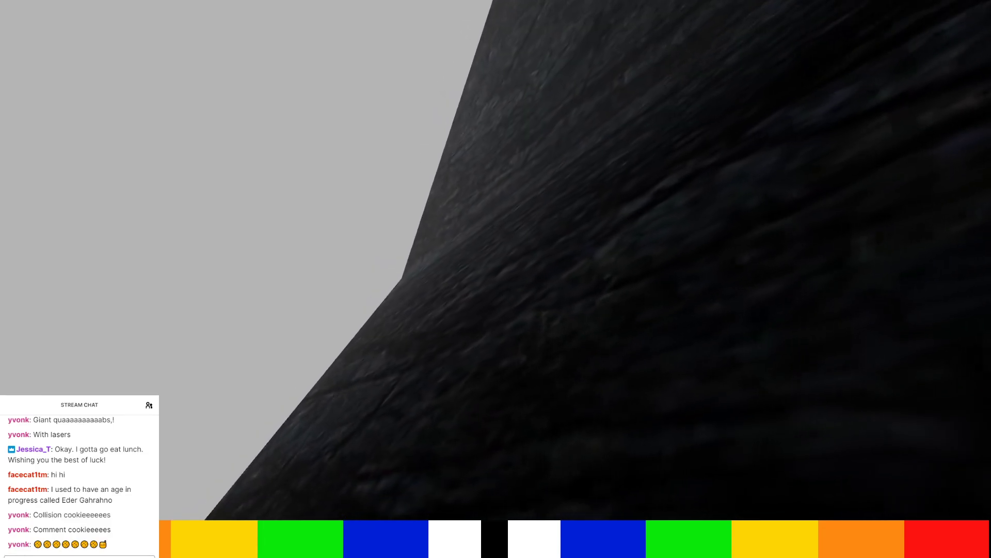
key("Up")
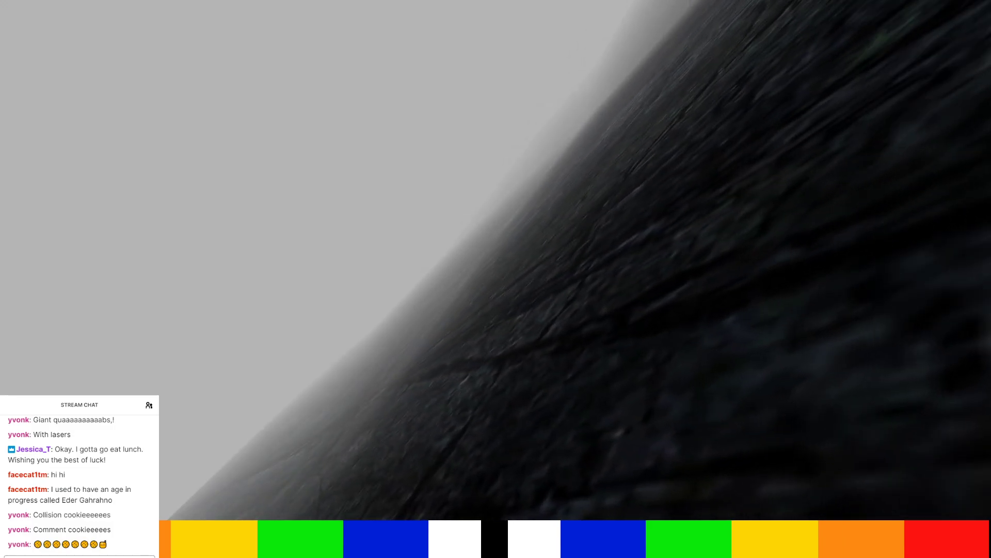
key("Up")
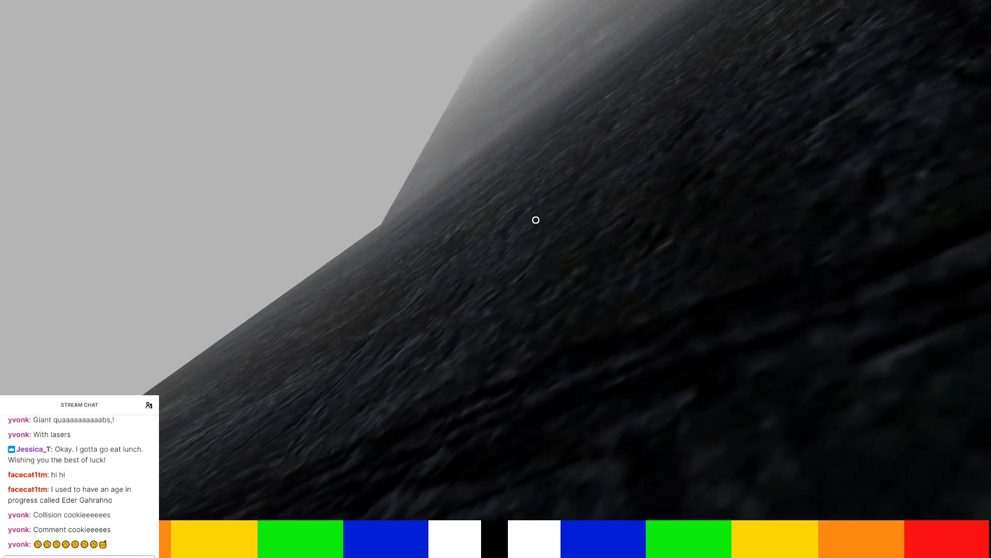
key("Up")
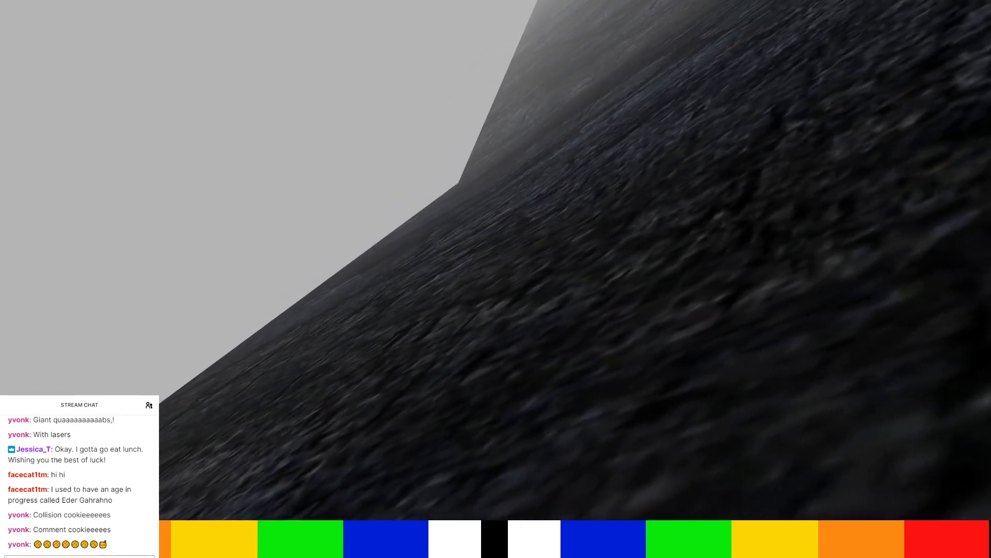
key("Up")
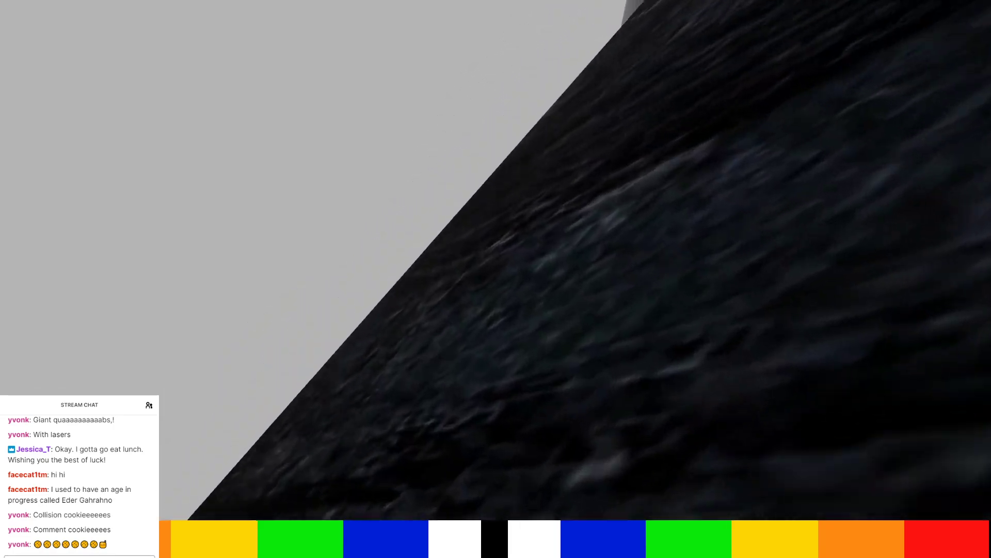
key("Up")
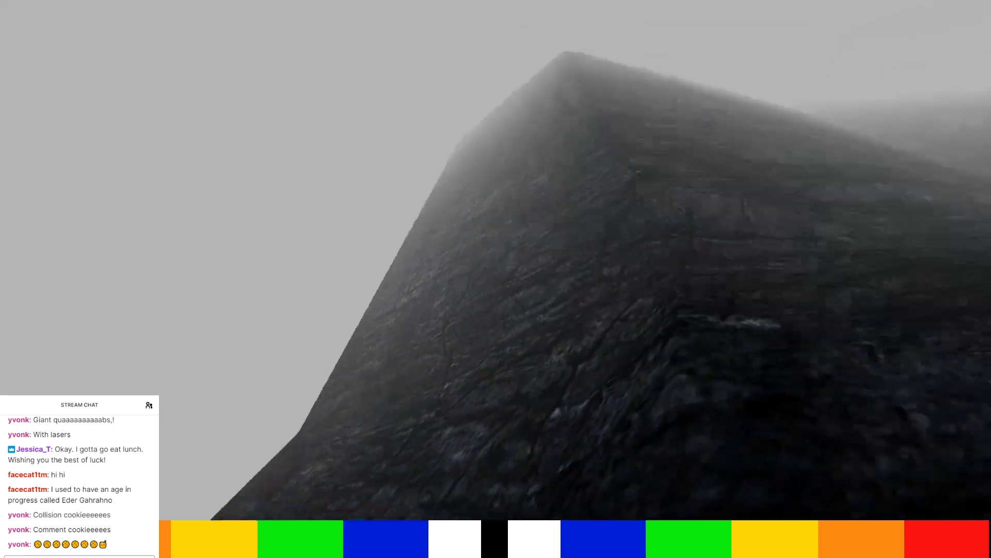
key("Up")
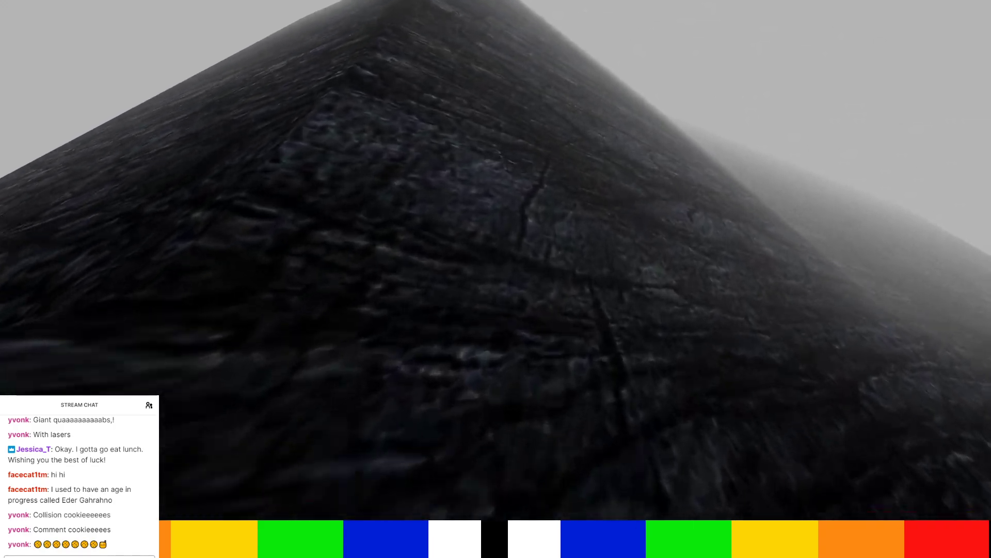
key("Up")
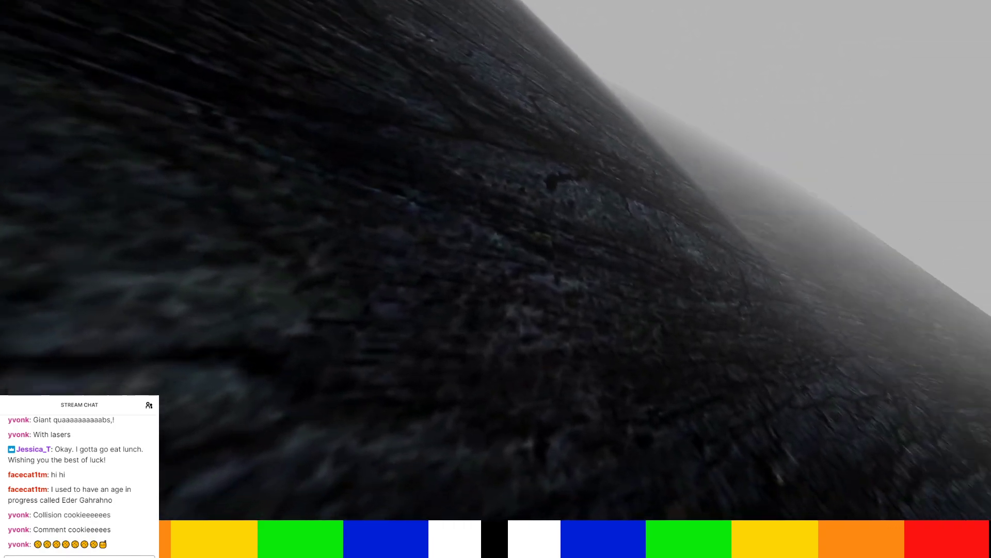
key("Up")
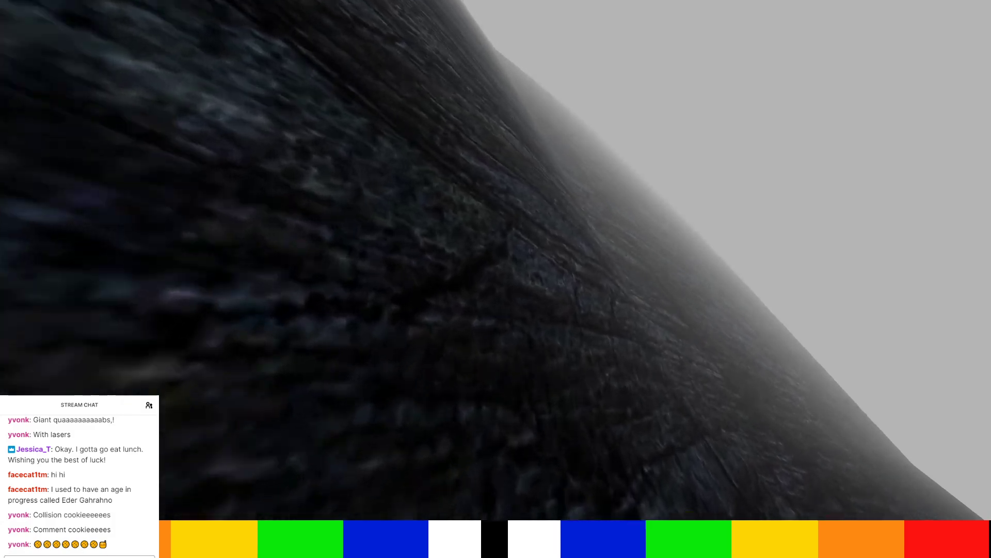
key("Up")
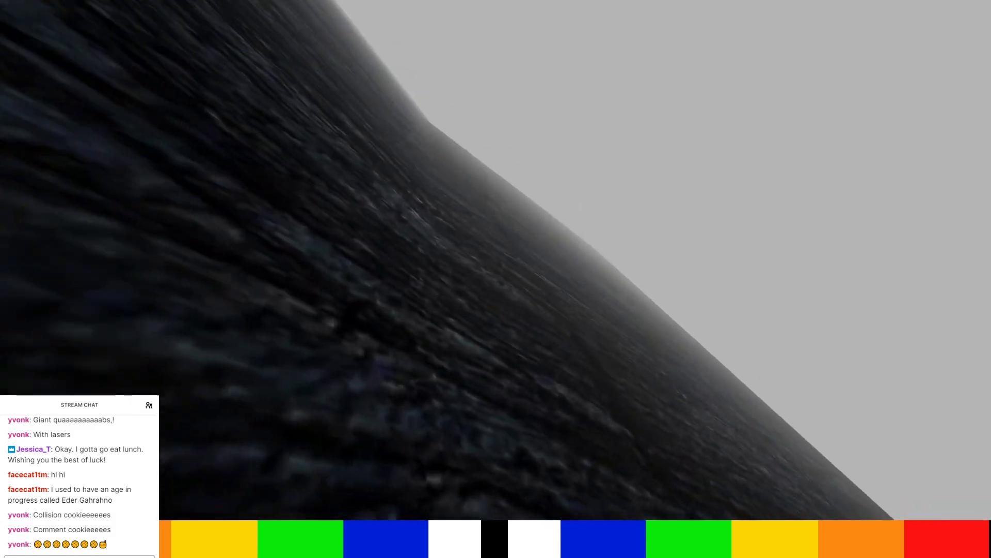
key("Up")
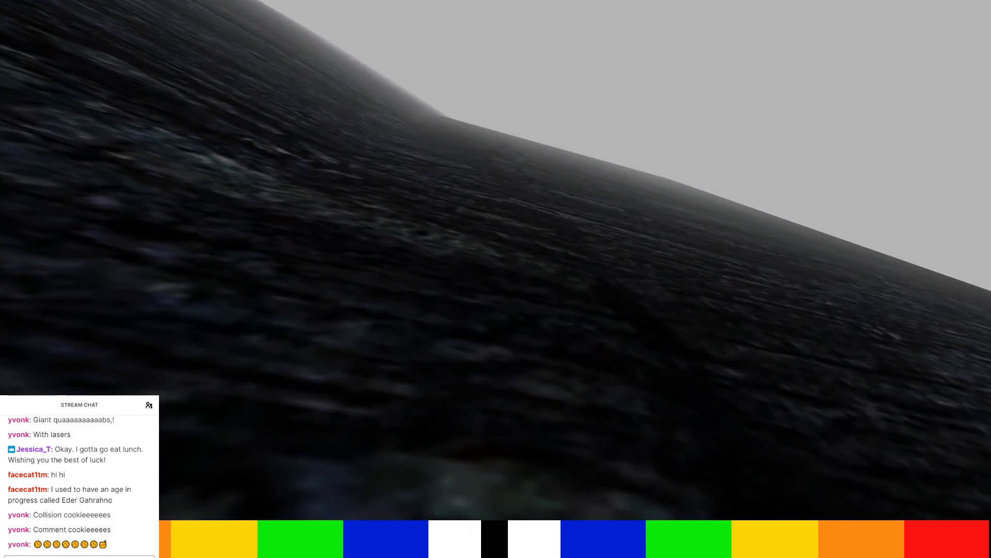
key("Up")
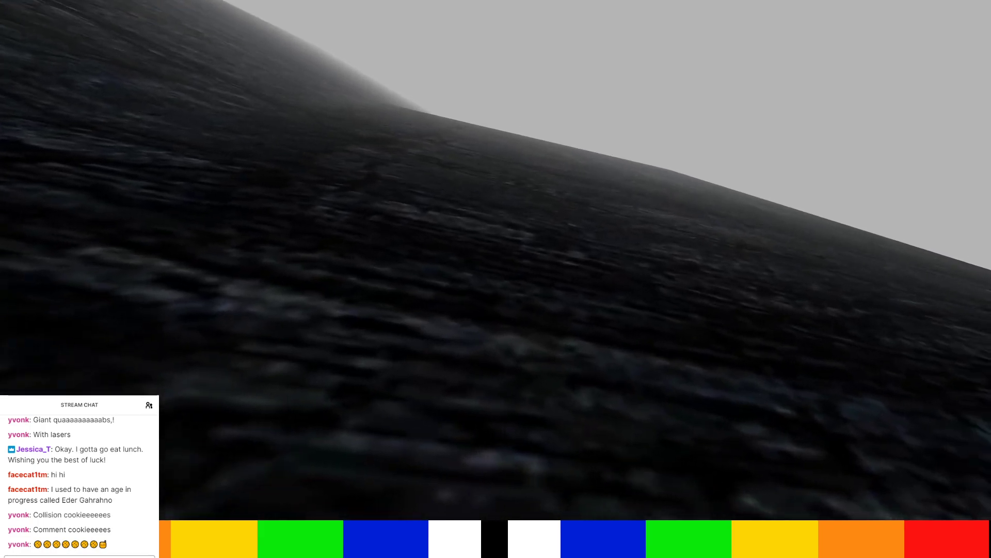
key("Left")
key("Up")
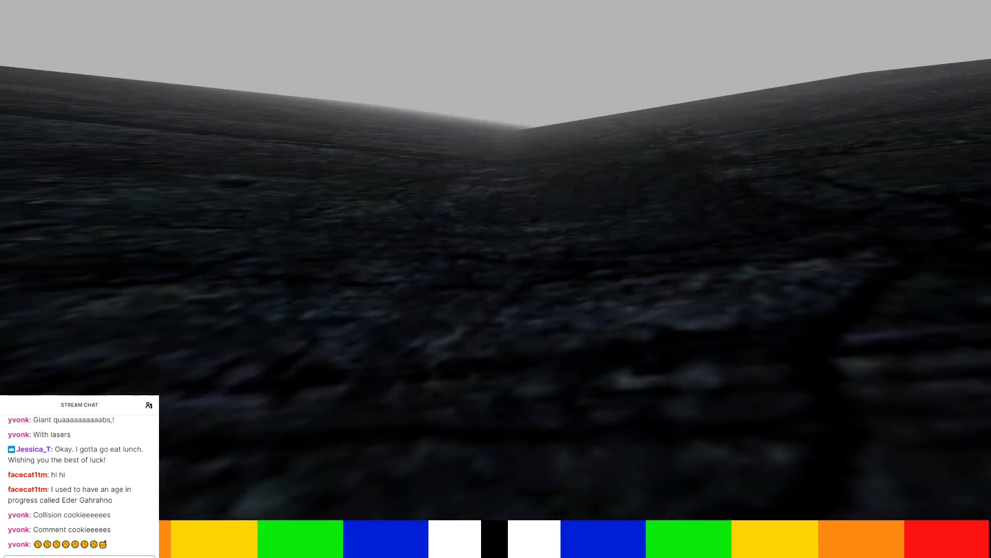
key("Up")
key("Up")
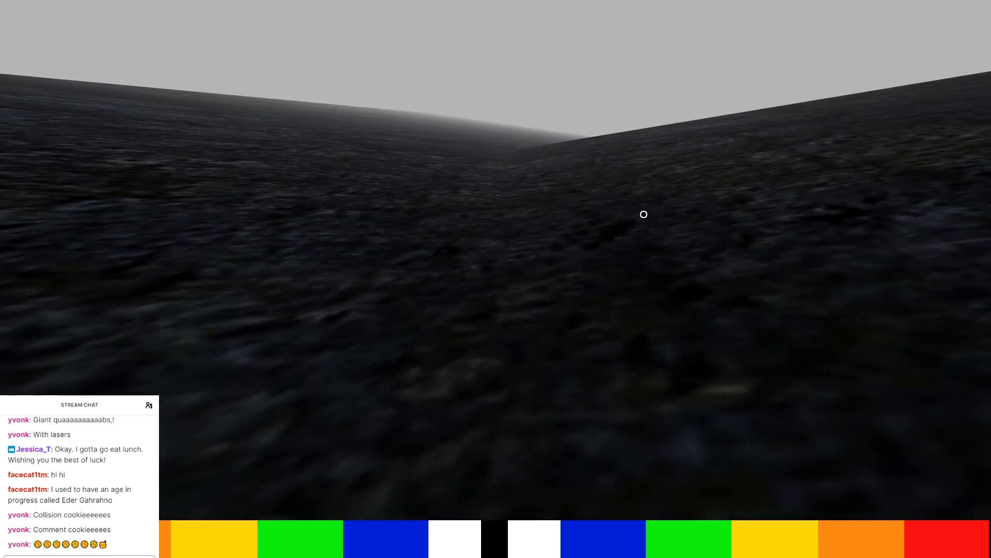
key("F1")
key("space")
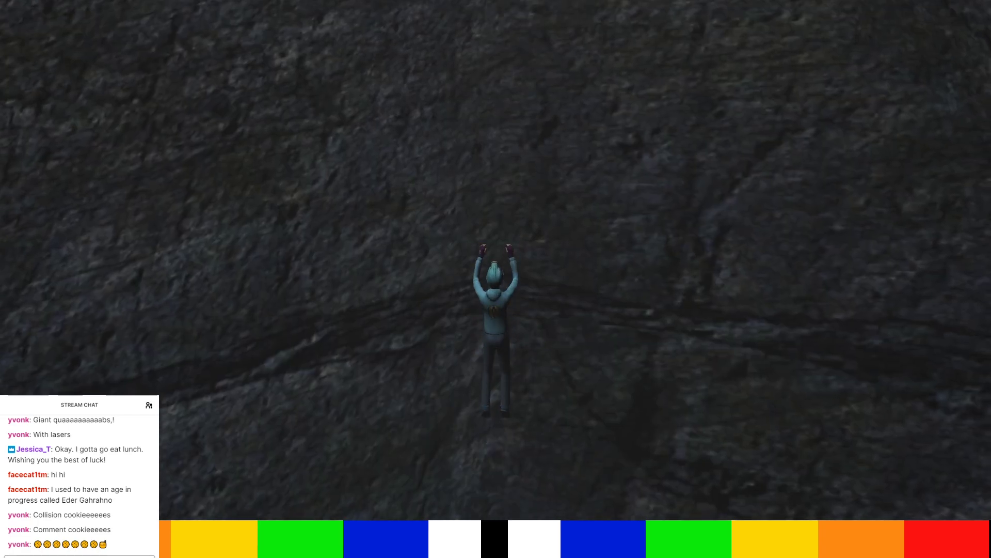
key("space")
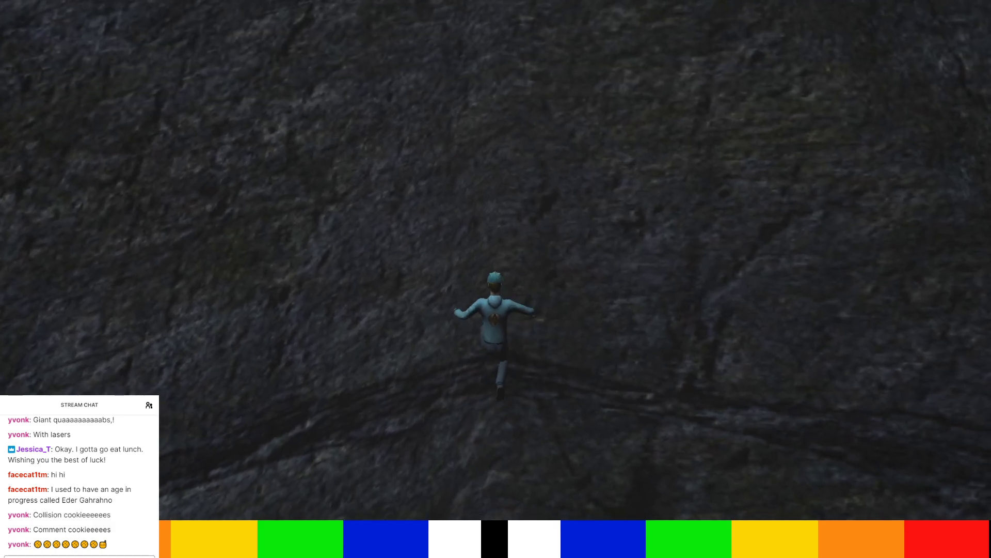
key("space")
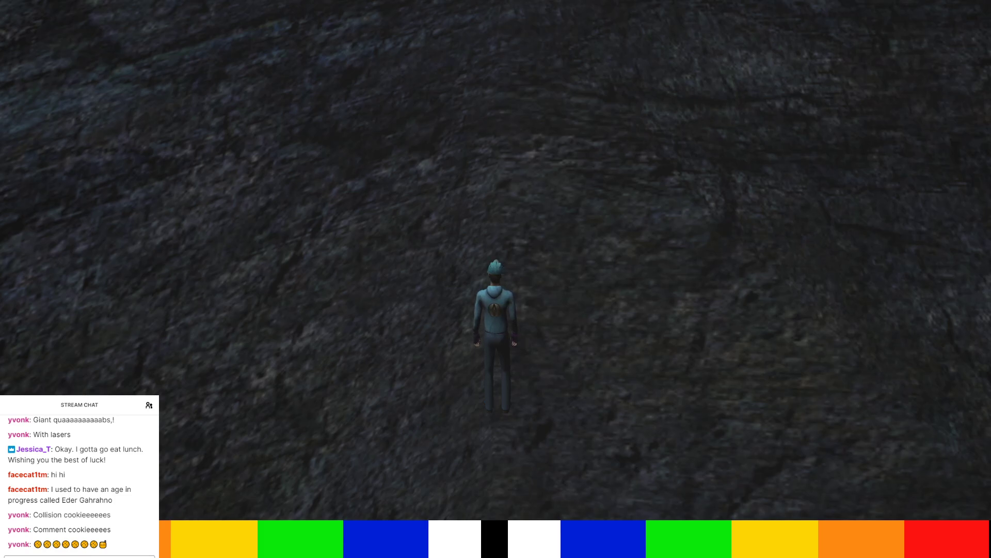
key("w")
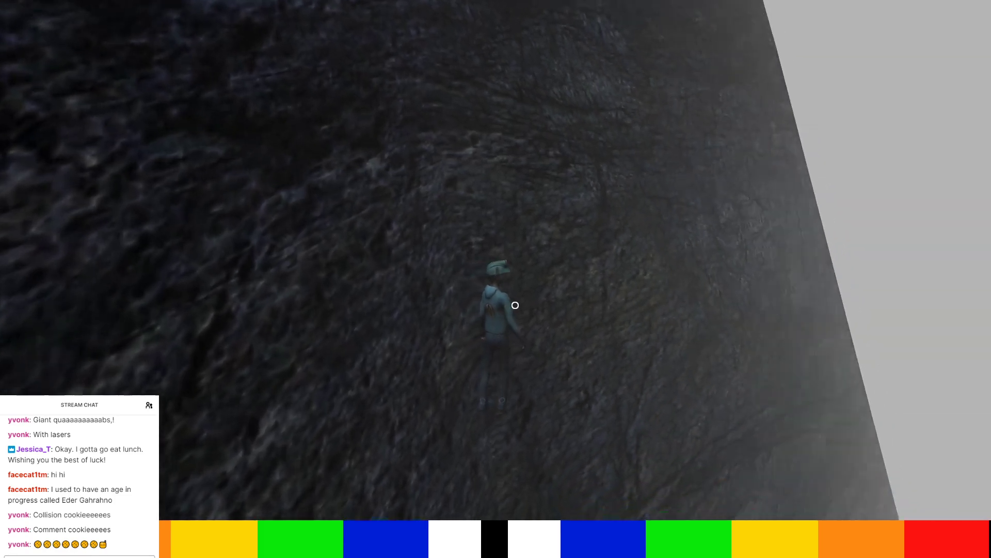
key("space")
key("space")
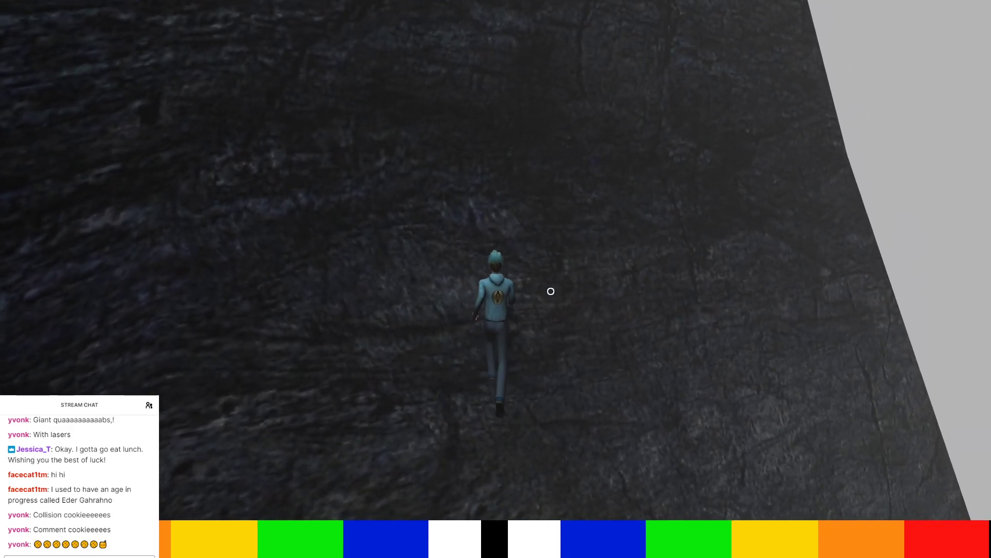
key("w")
key("space")
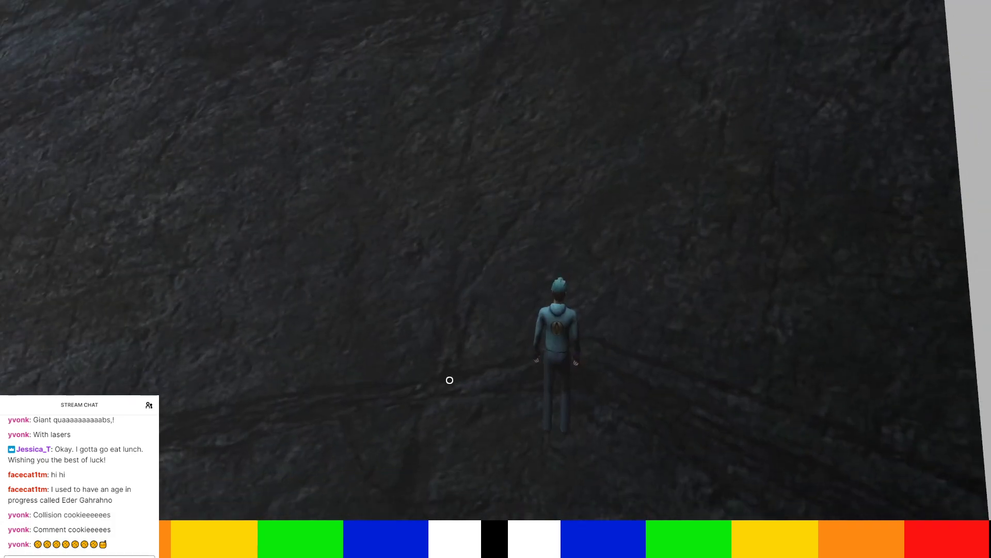
key("w")
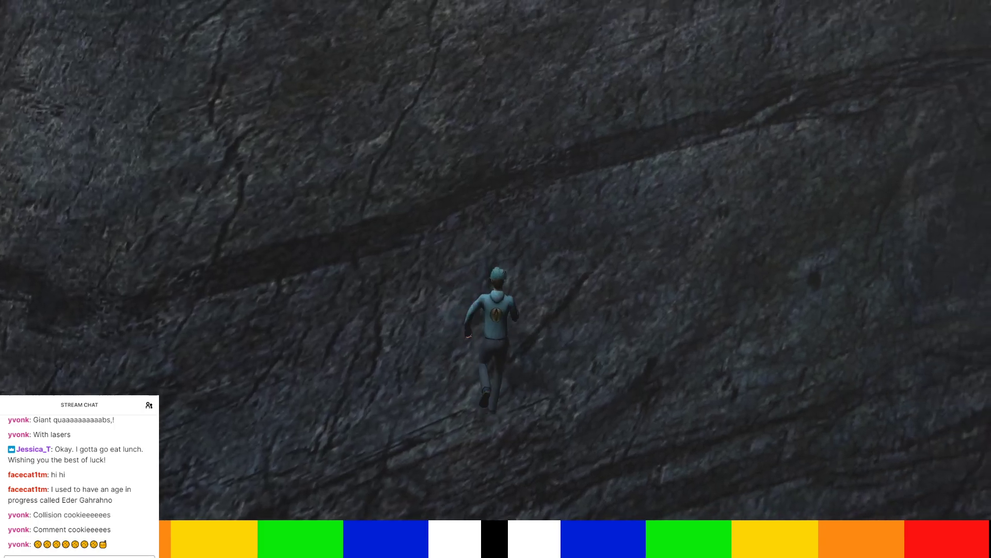
key("w")
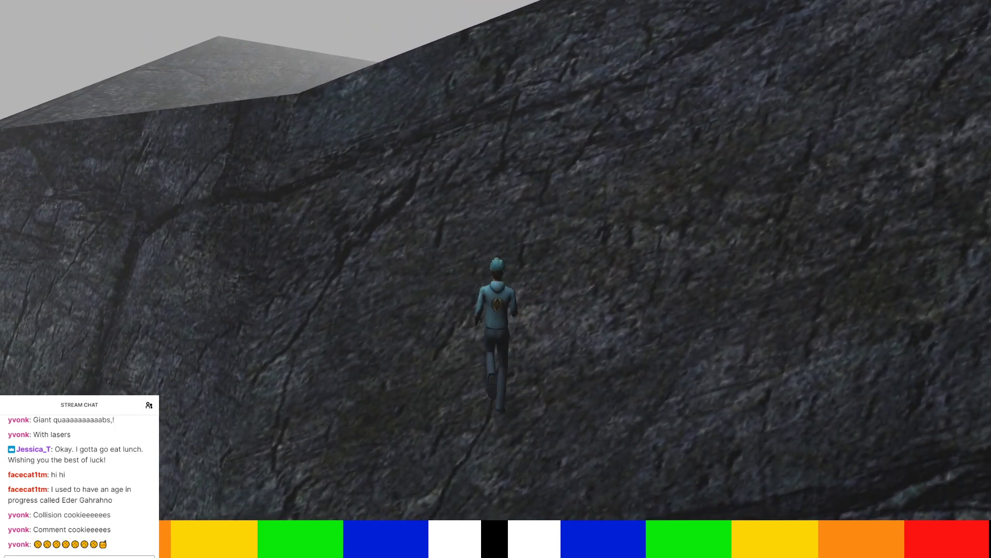
key("w")
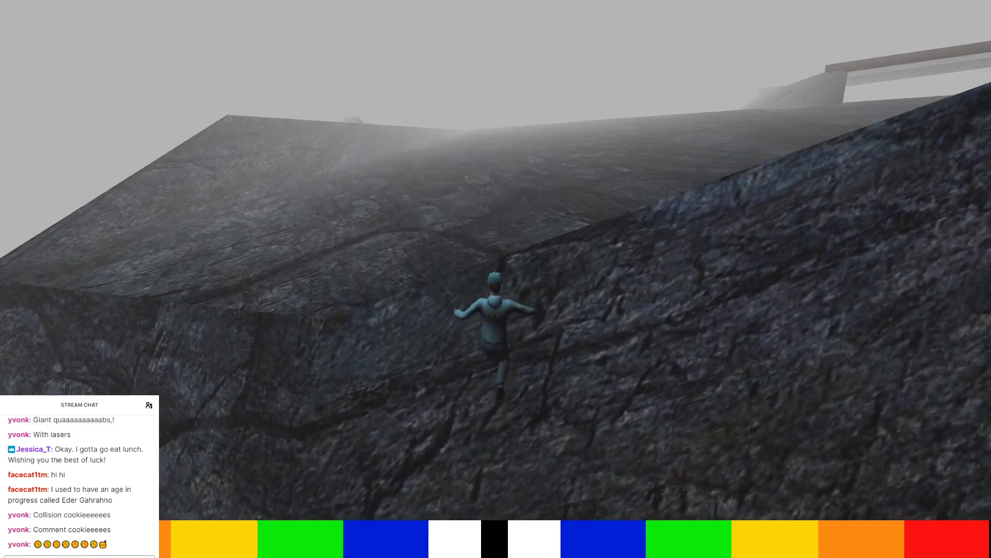
key("w")
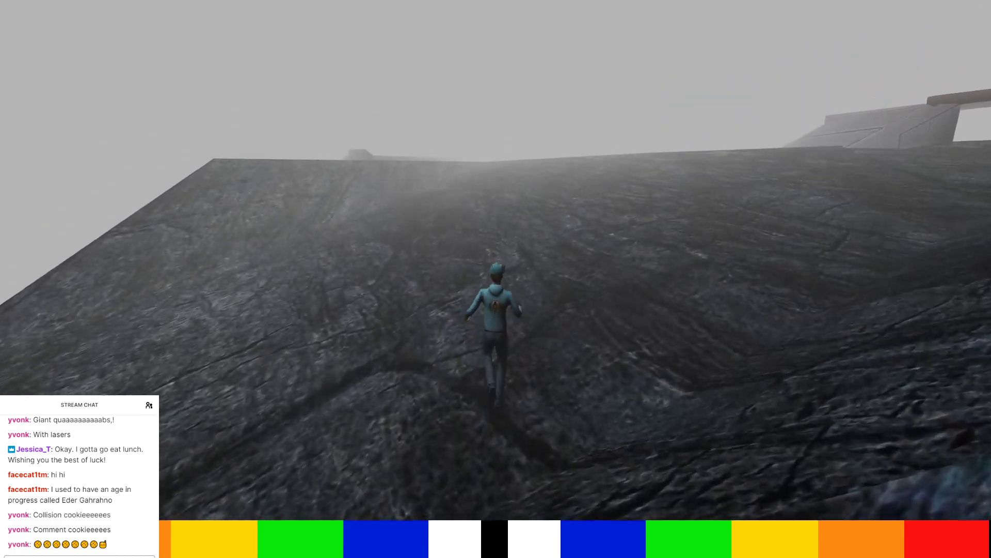
key("w")
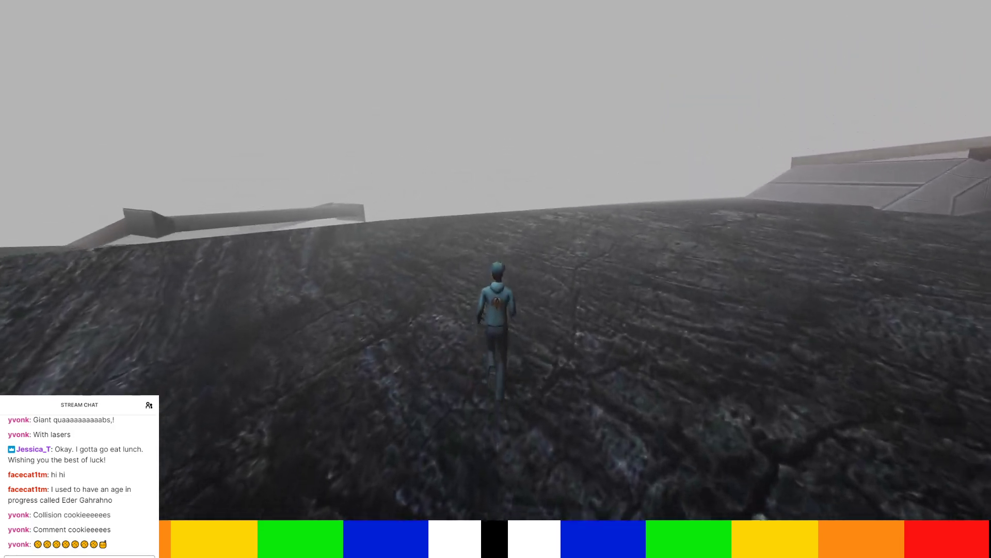
key("w")
key("a")
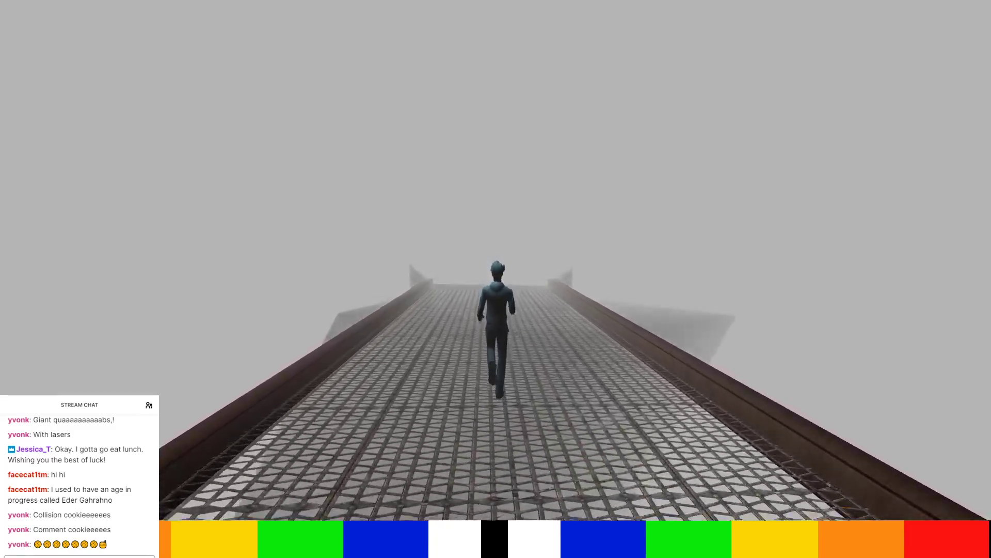
key("w")
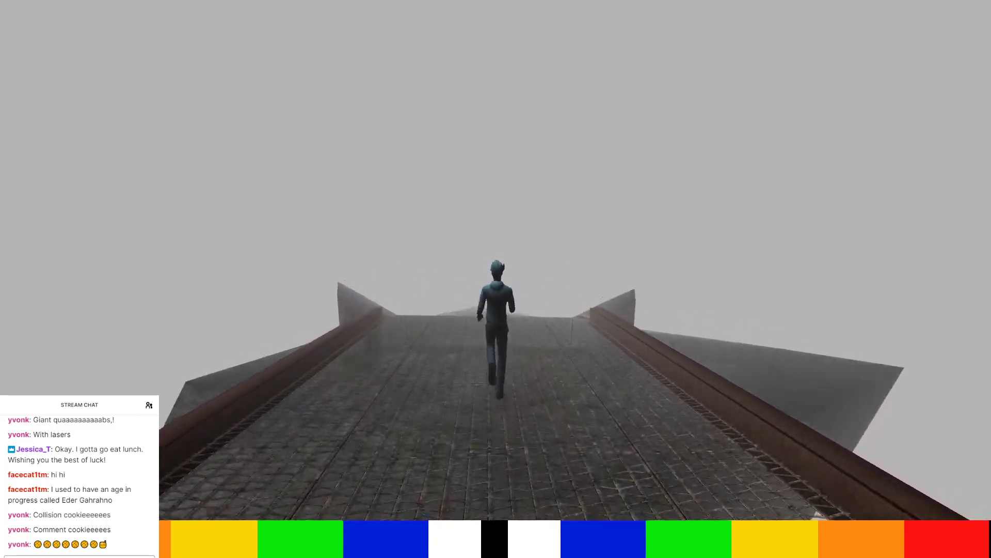
key("w")
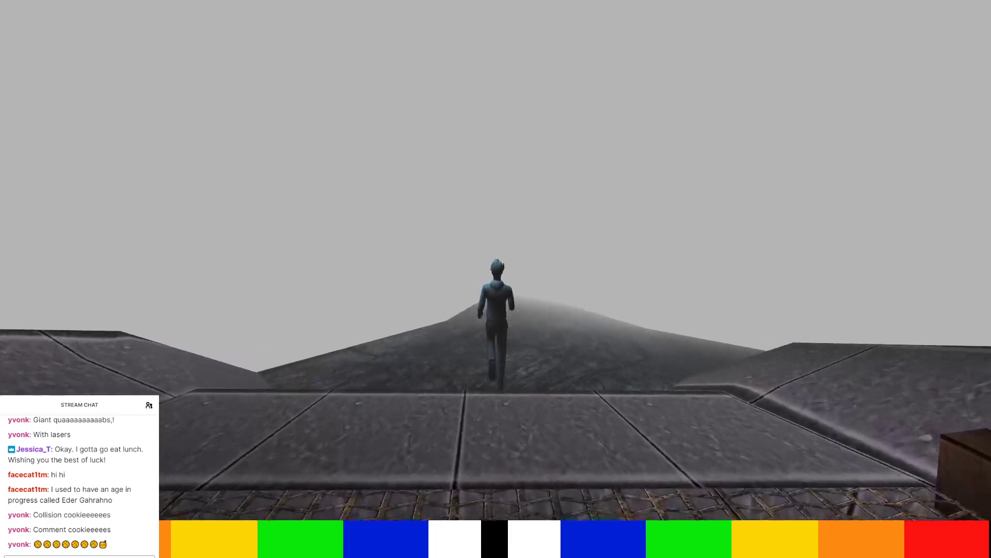
key("w")
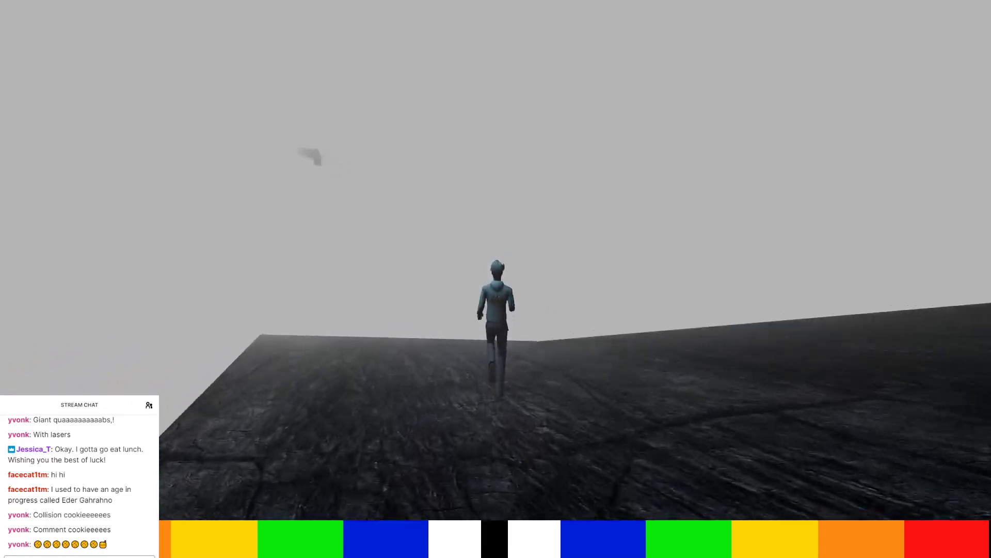
key("w")
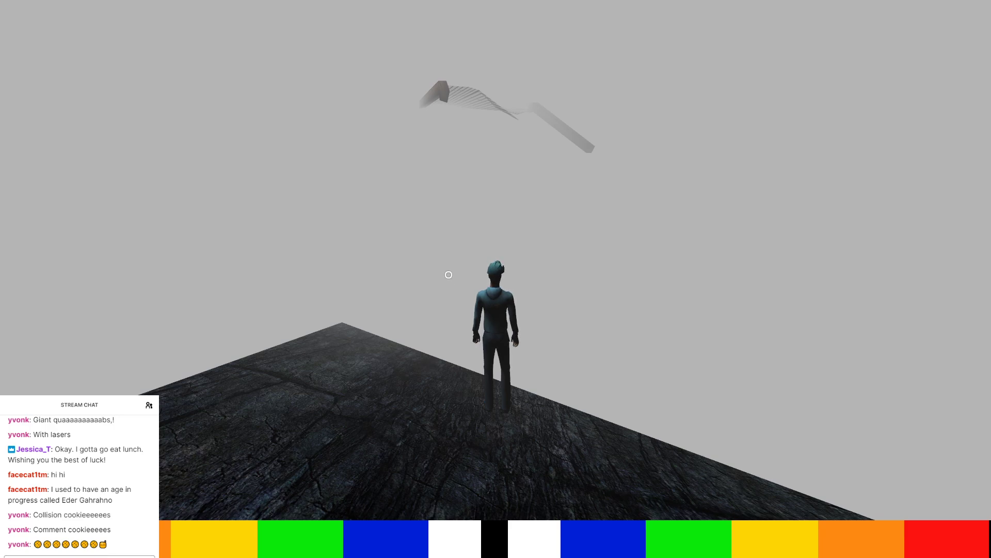
key("space")
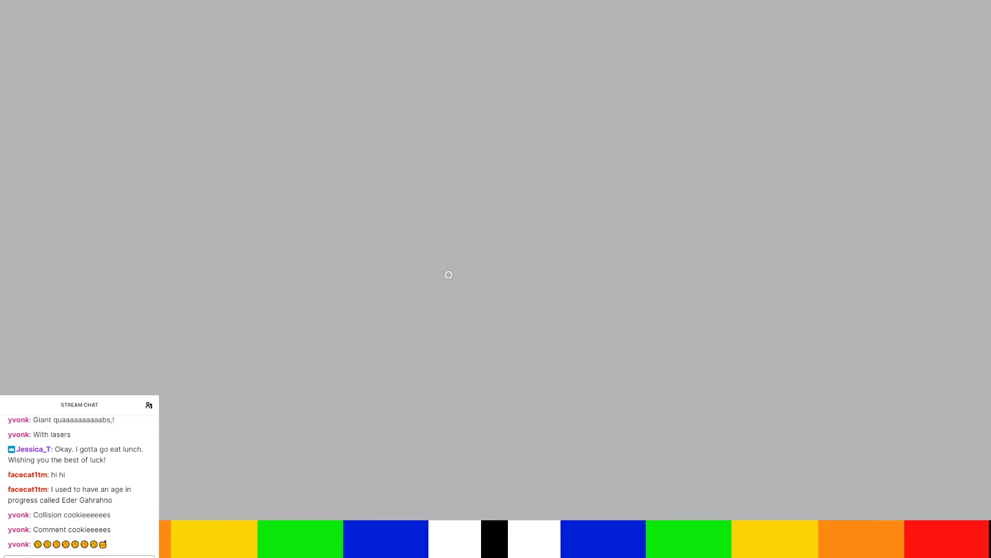
right_click_drag(527, 201, 588, 288)
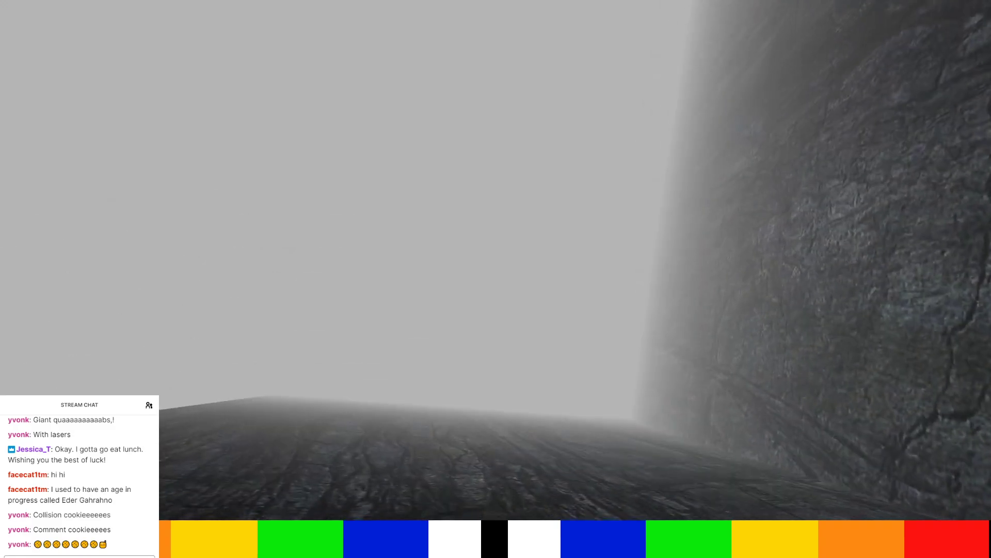
key("w")
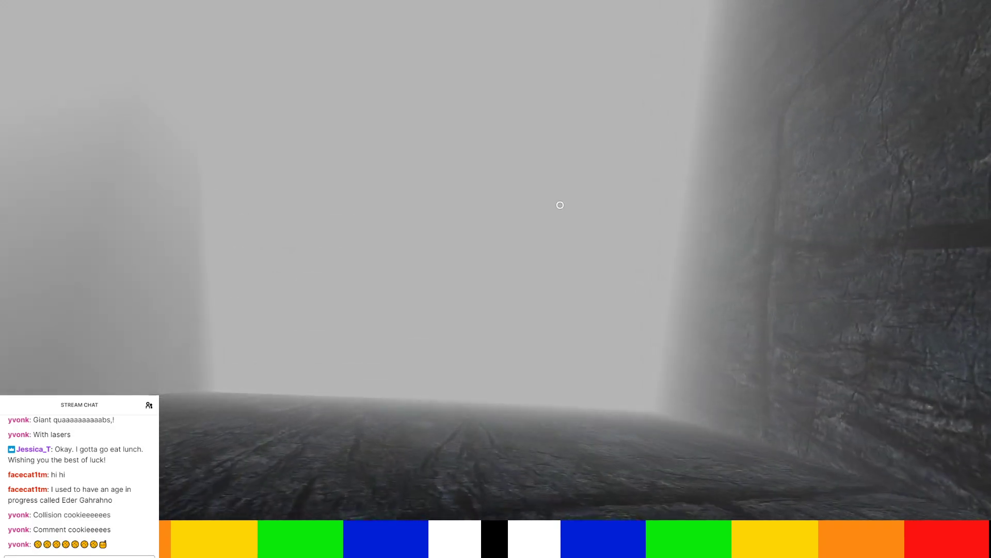
key("w")
right_click_drag(560, 205, 561, 237)
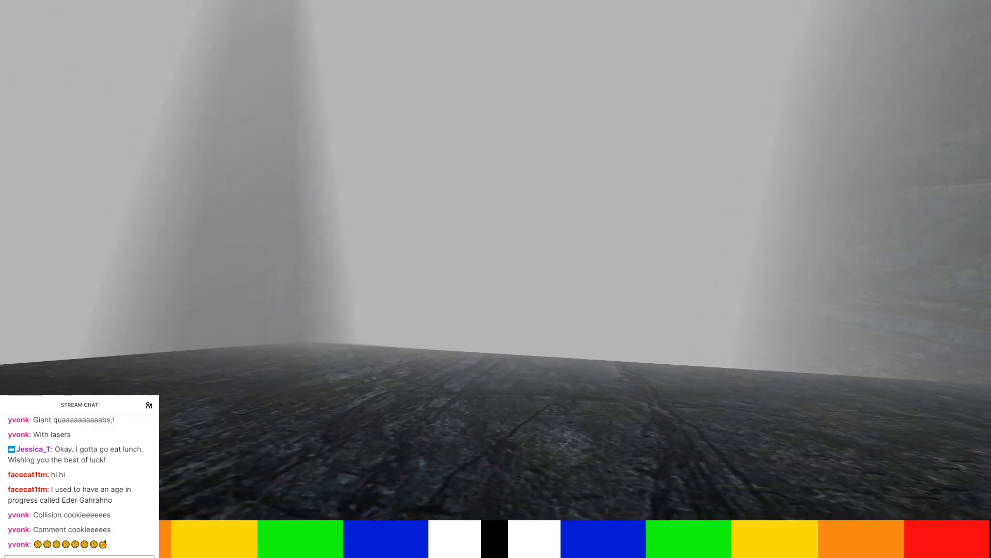
key("w")
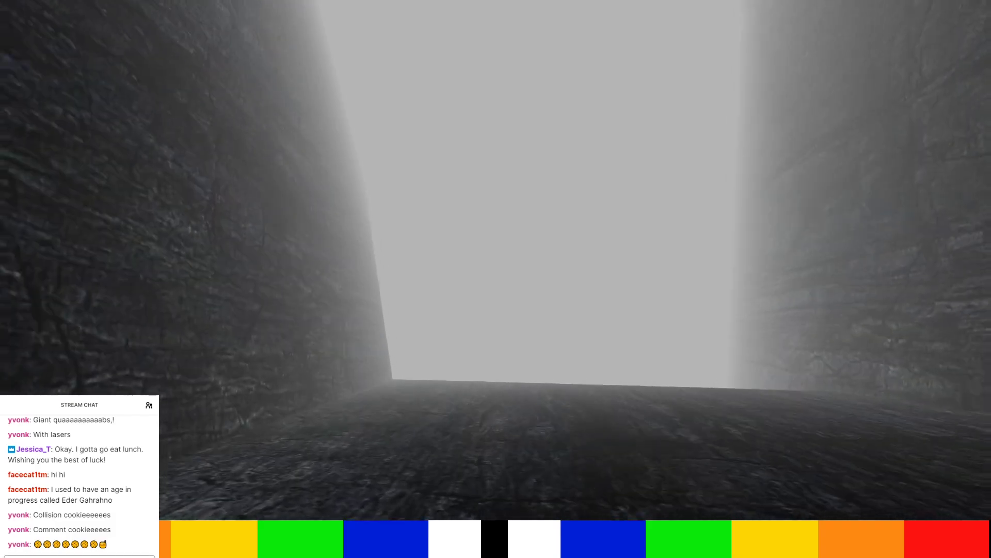
key("w")
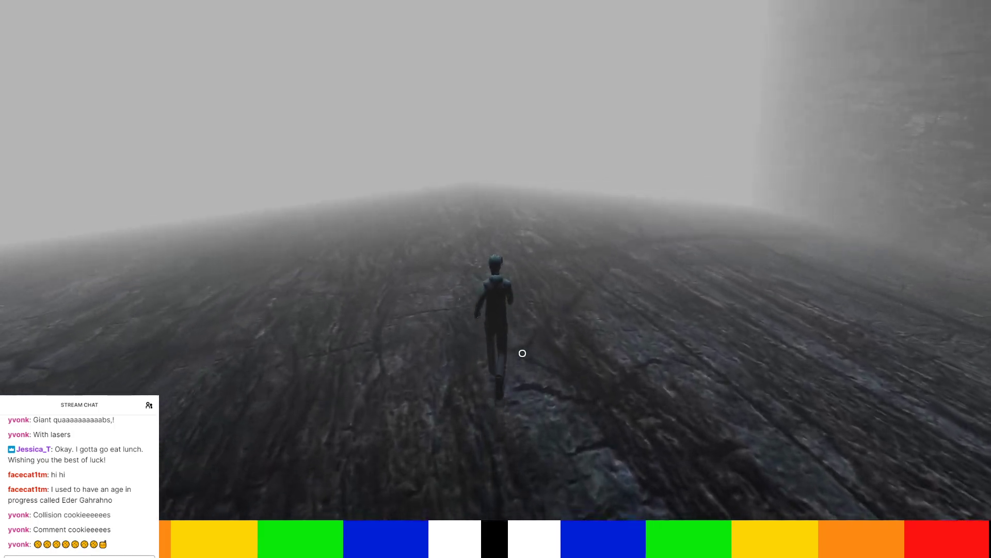
key("F1")
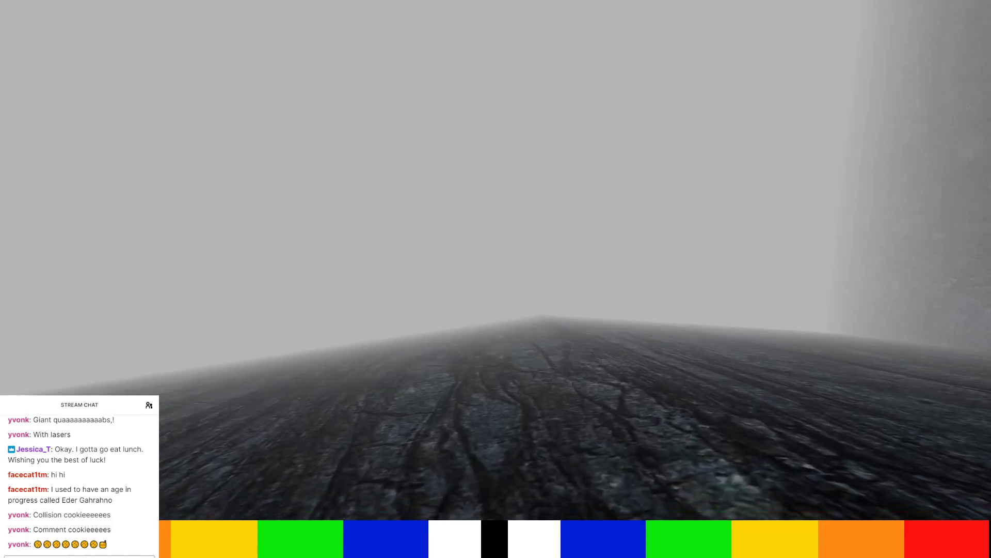
key("Up")
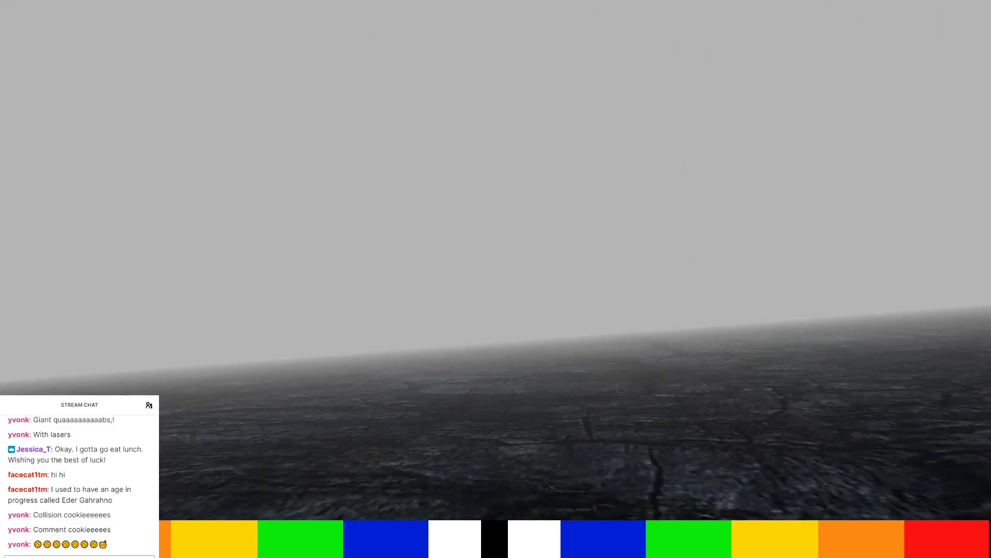
key("Up")
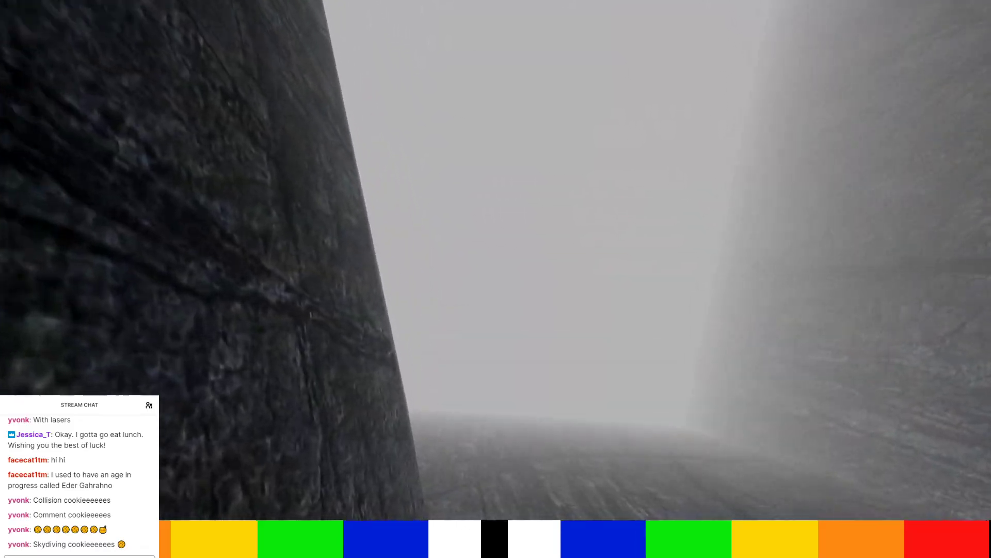
key("w")
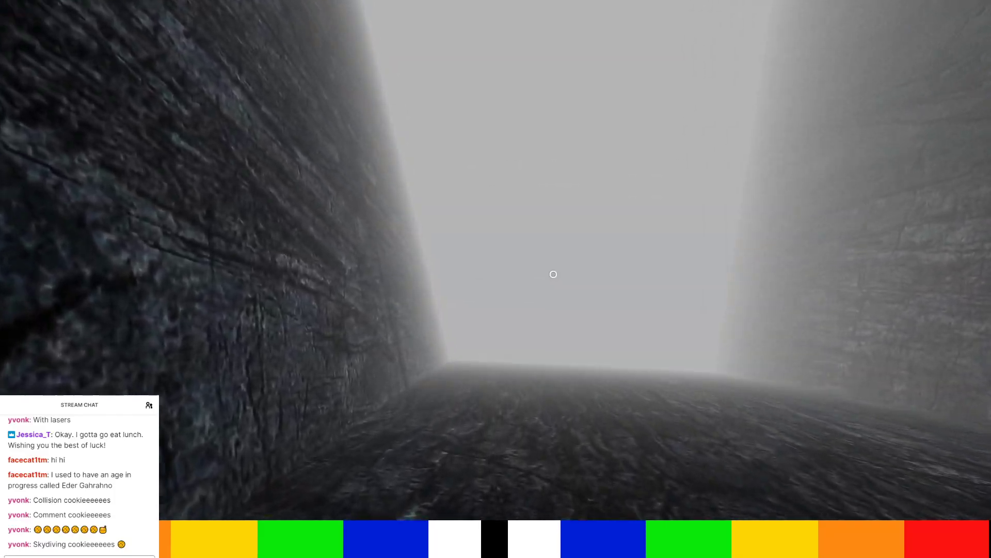
key("w")
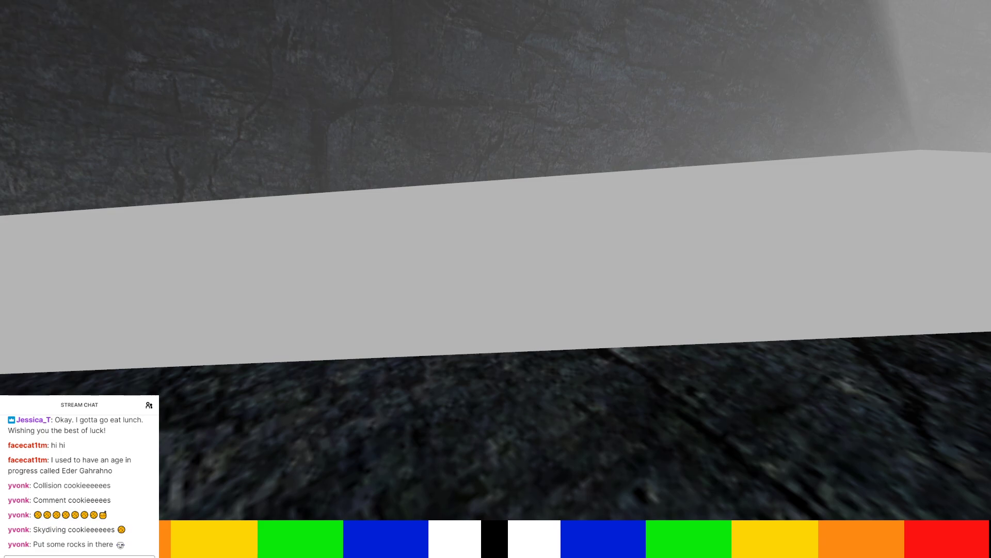
right_click_drag(391, 334, 197, 233)
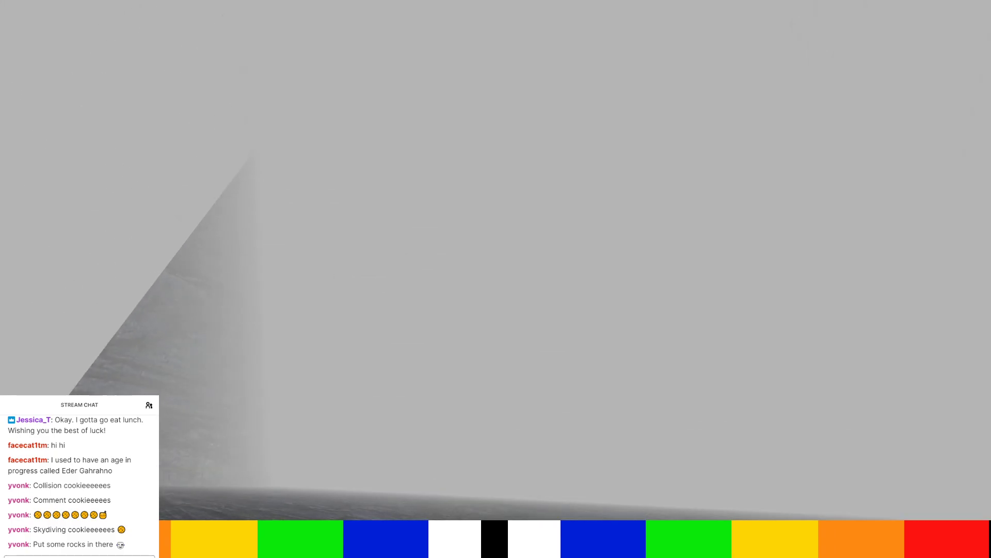
key("w")
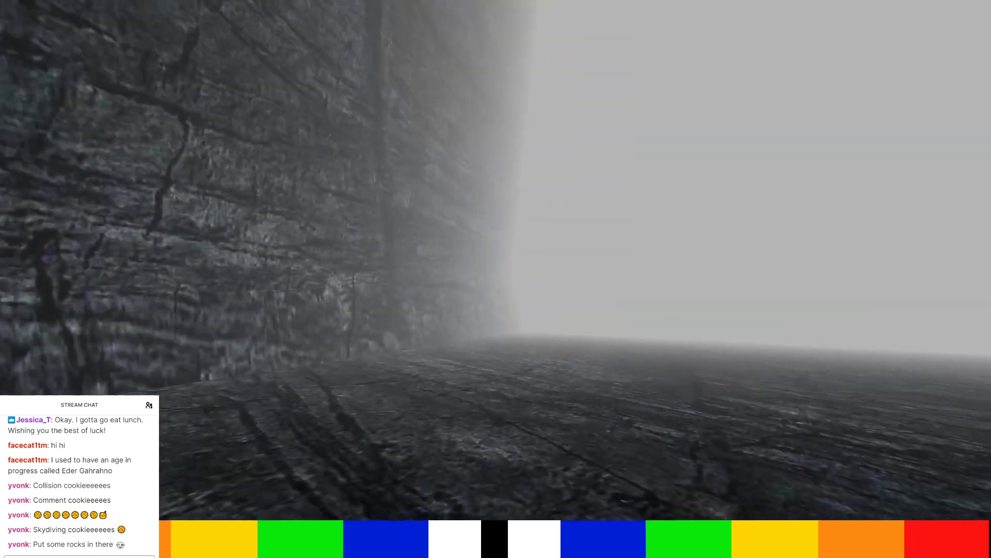
key("w")
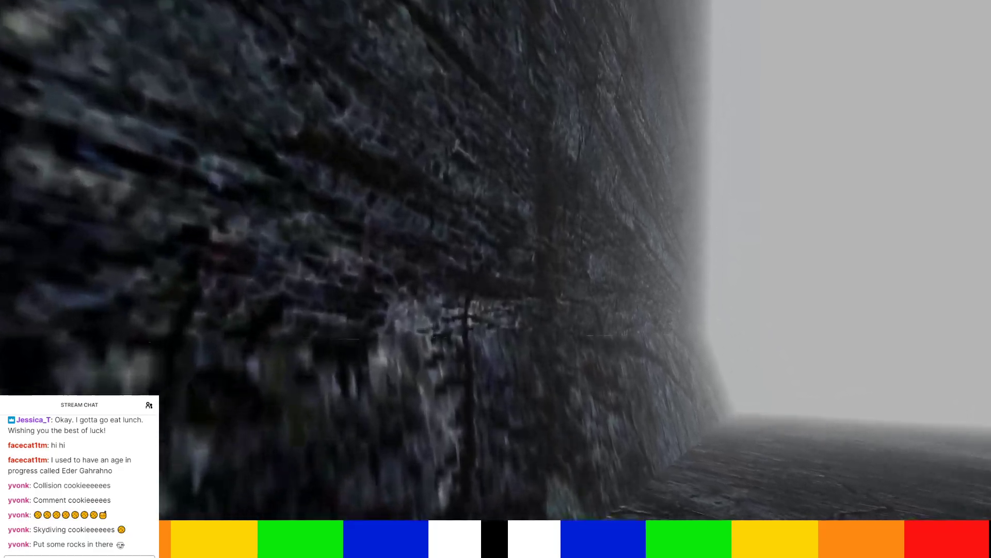
key("w")
key("w")
key("w")
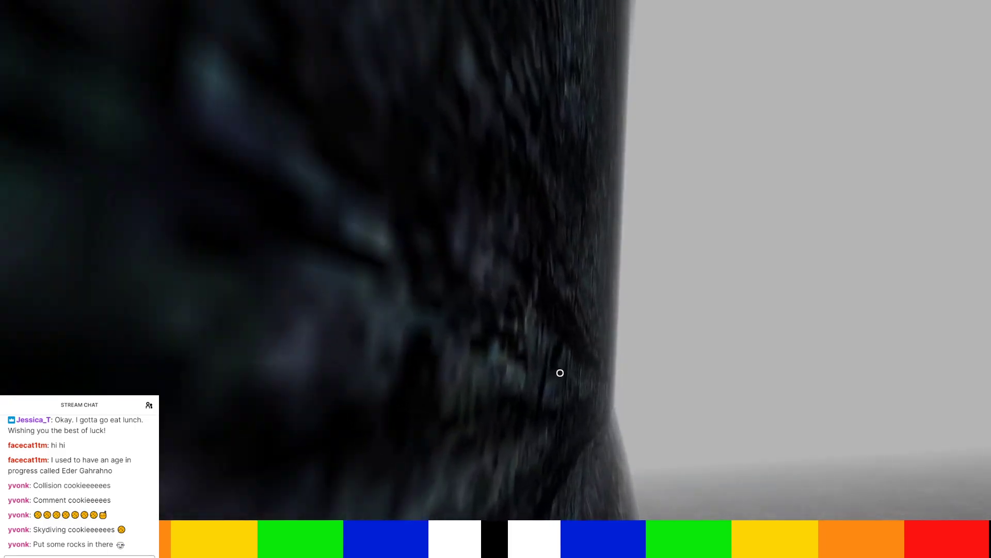
right_click_drag(560, 373, 560, 279)
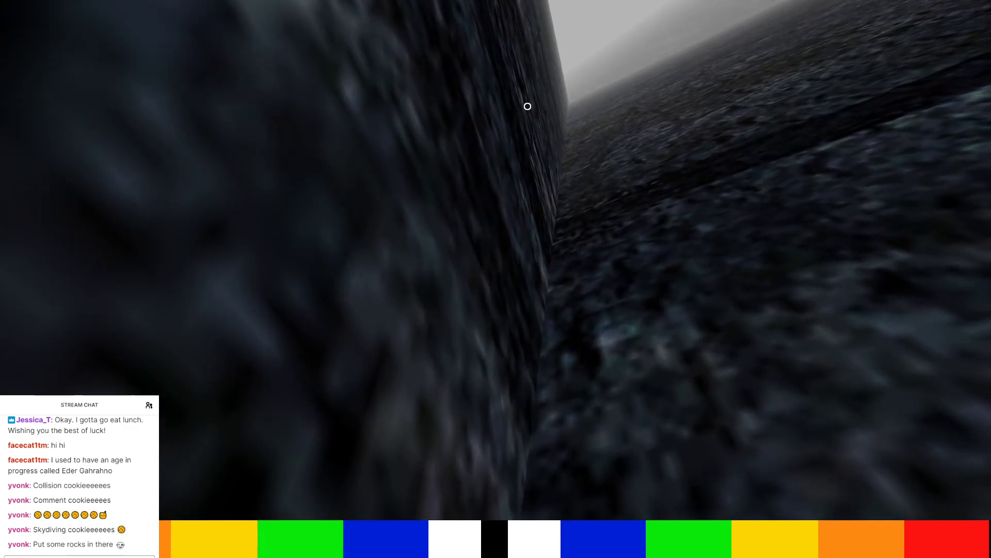
key("F1")
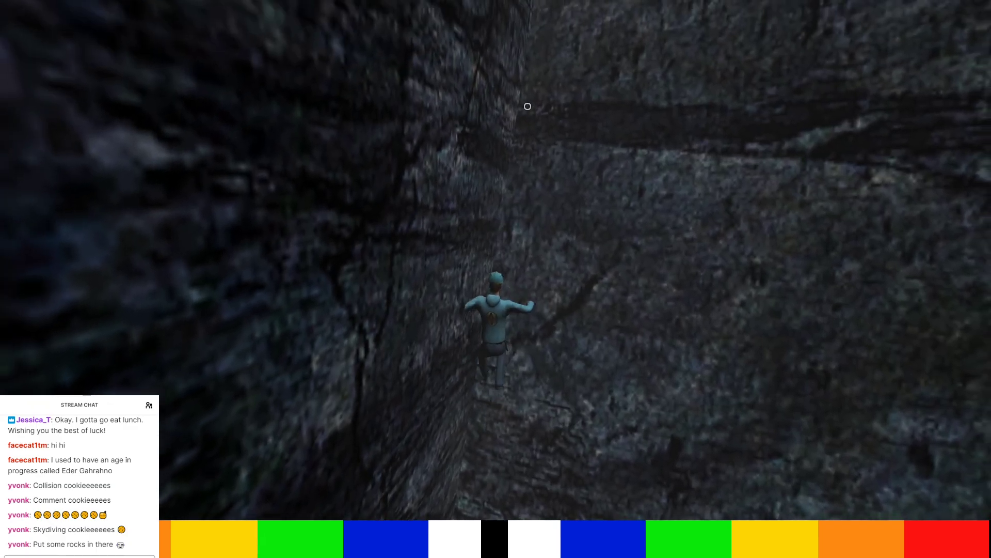
key("space")
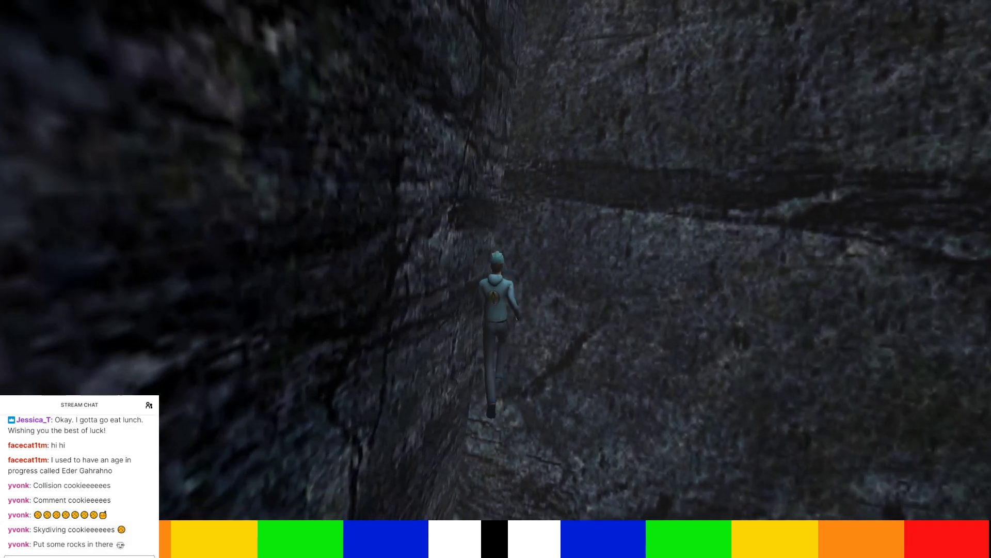
key("space")
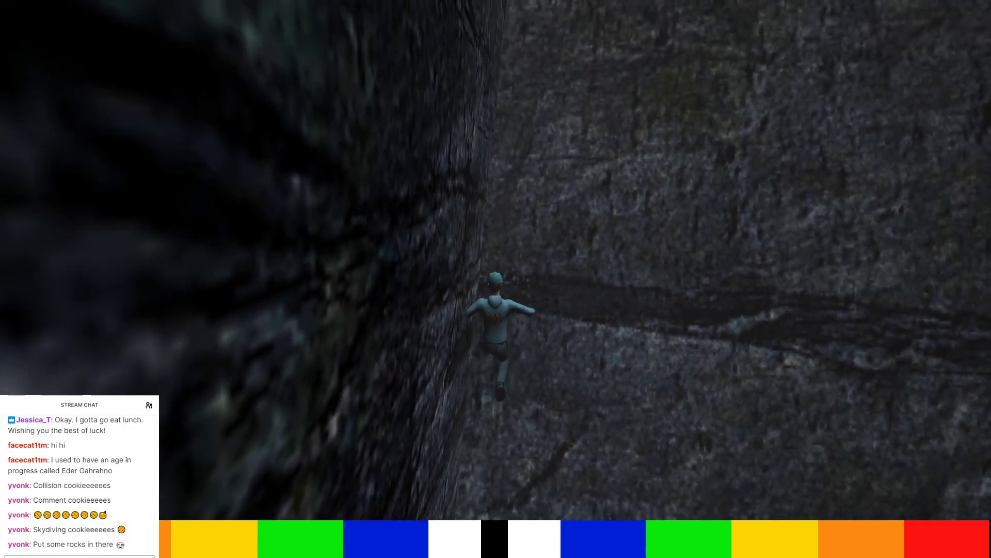
key("space")
key("space")
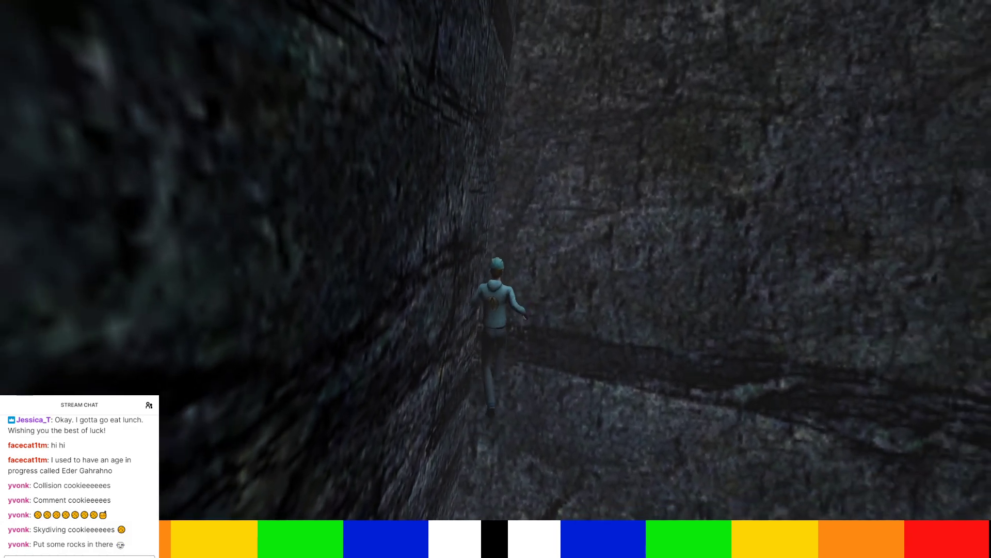
key("F1")
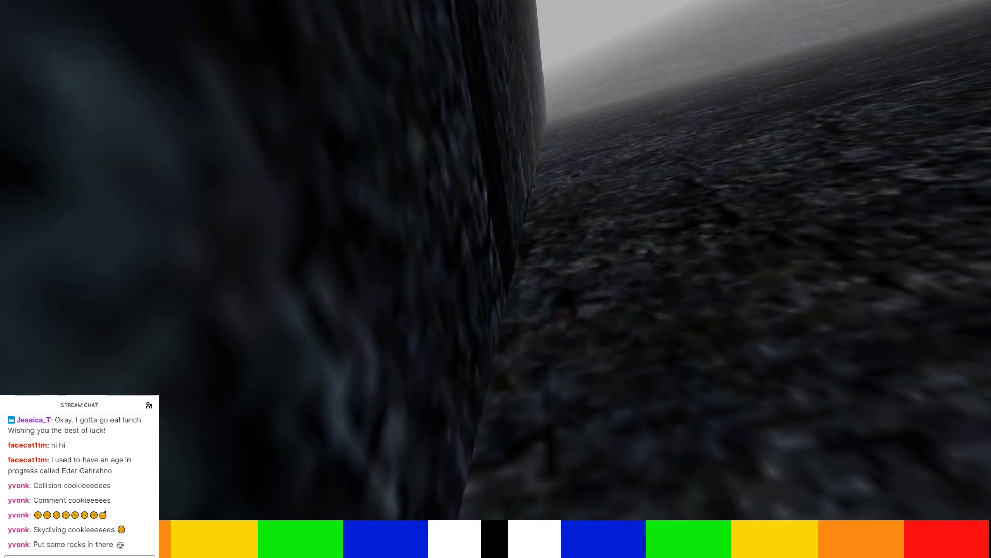
key("w")
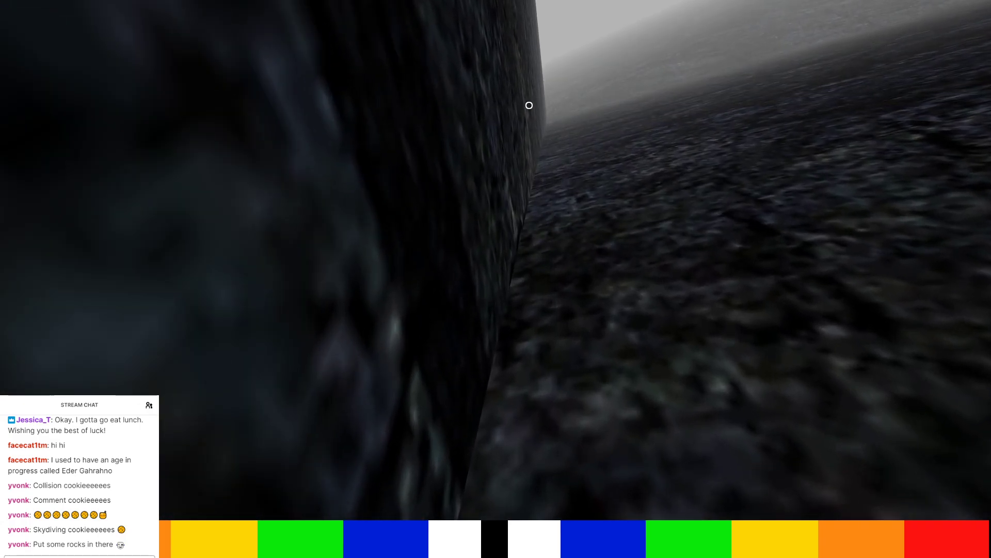
key("w")
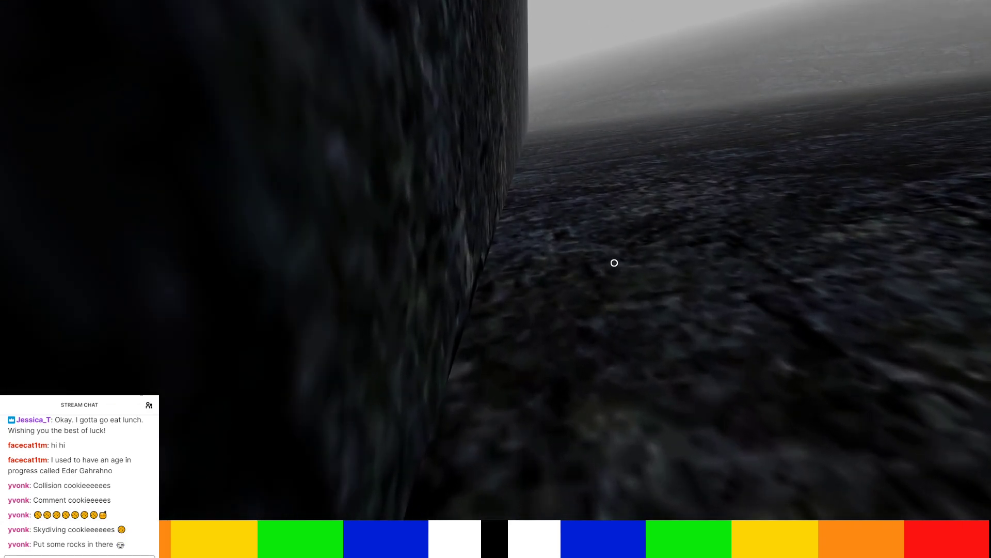
key("w")
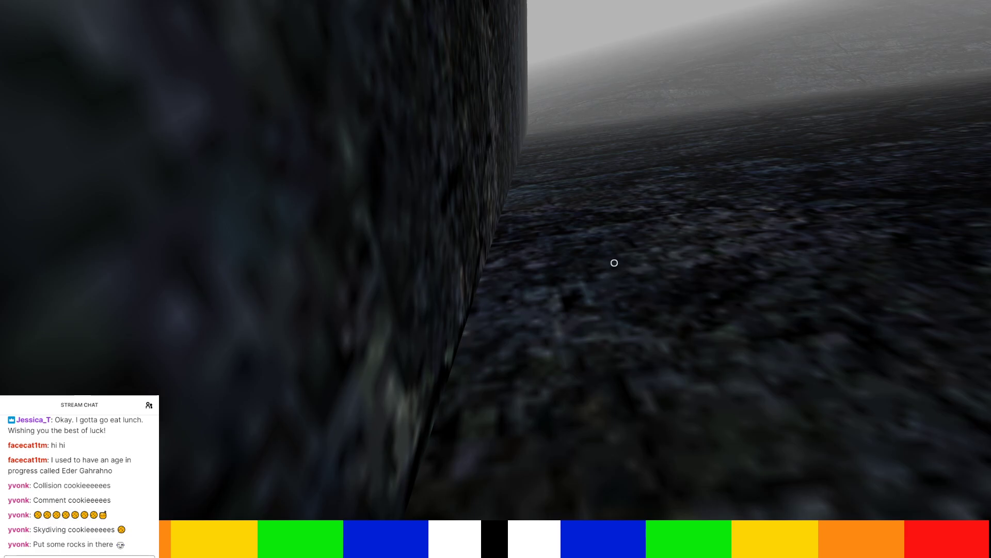
key("w")
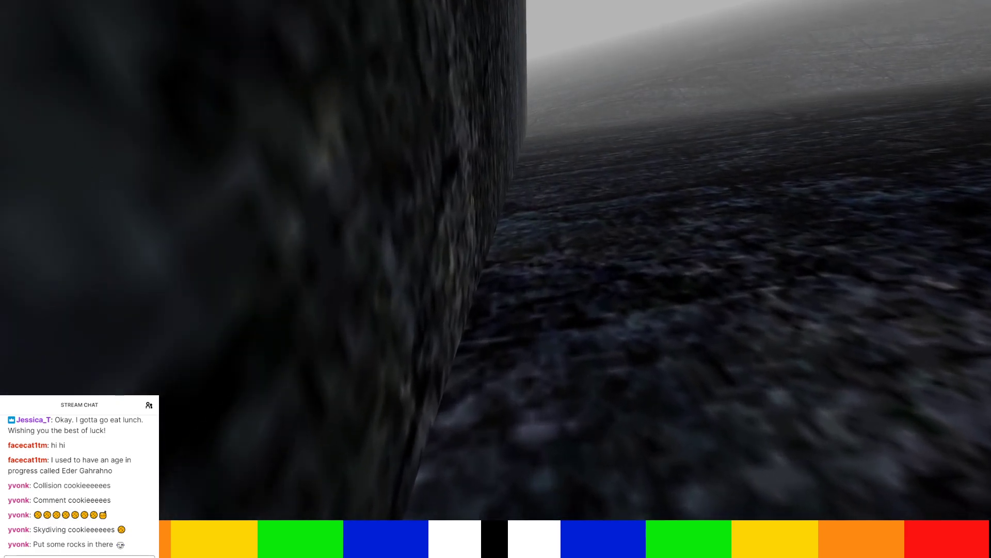
key("w")
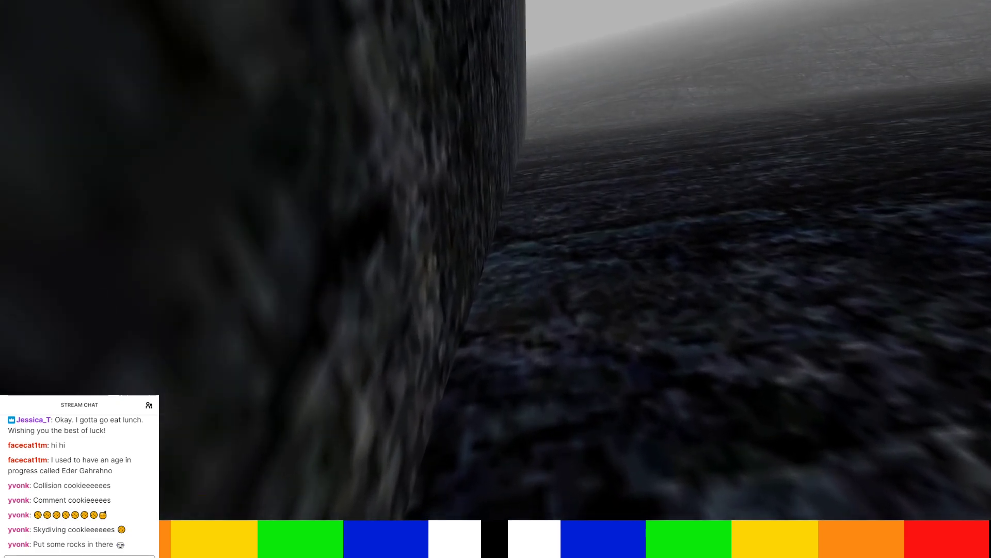
key("w")
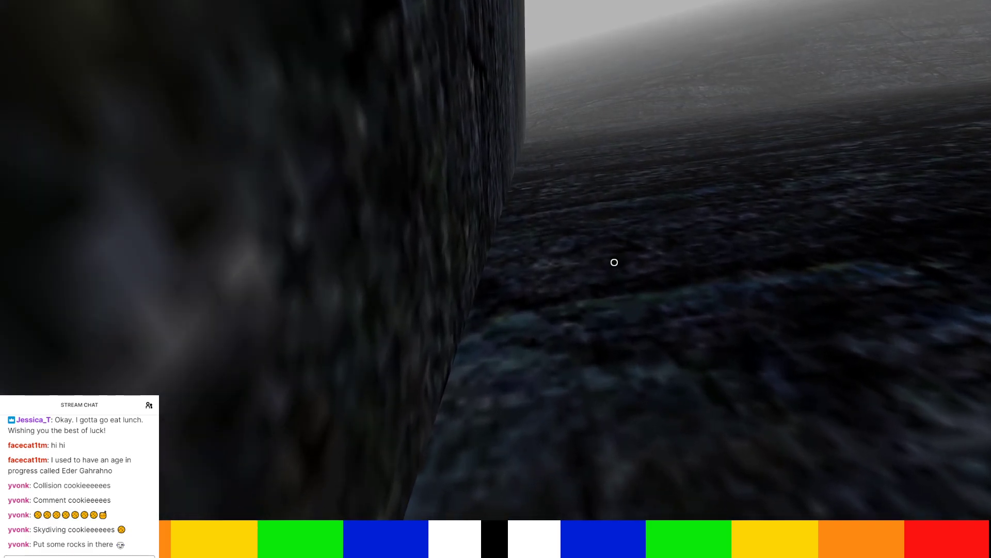
key("w")
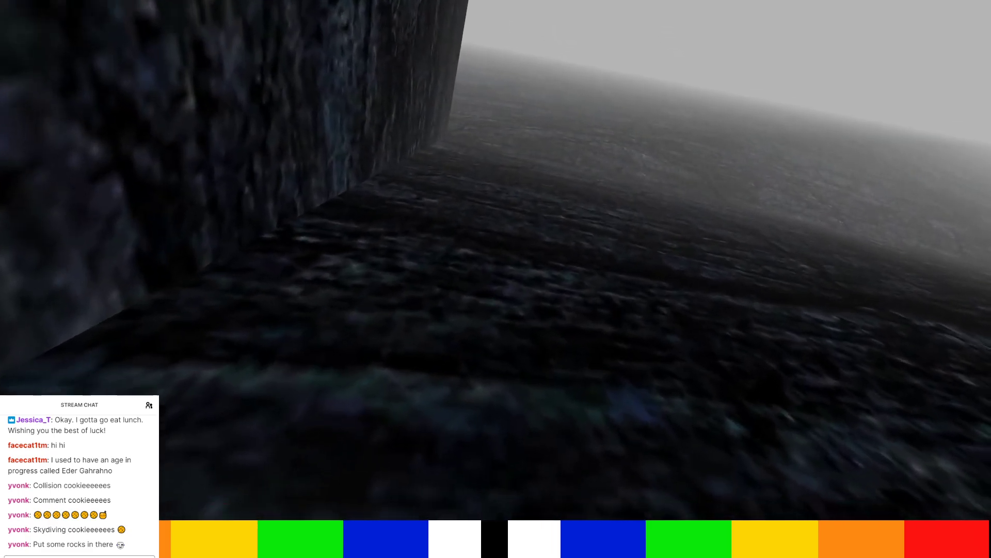
key("w")
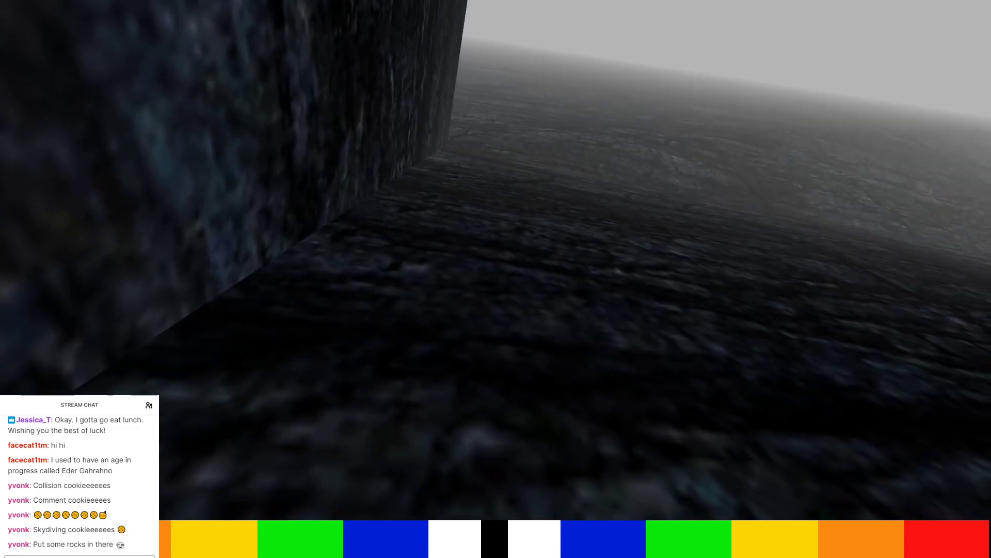
key("w")
key("w")
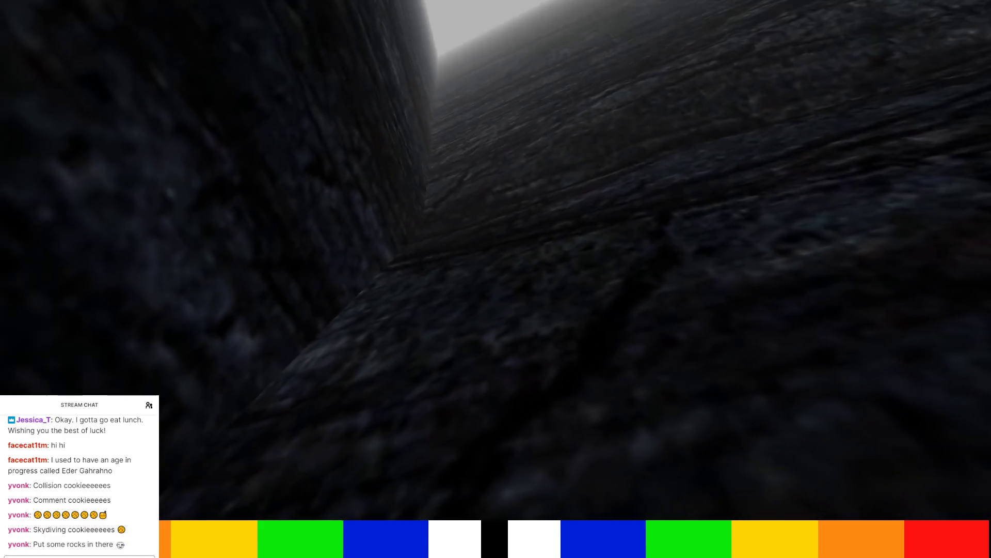
key("w")
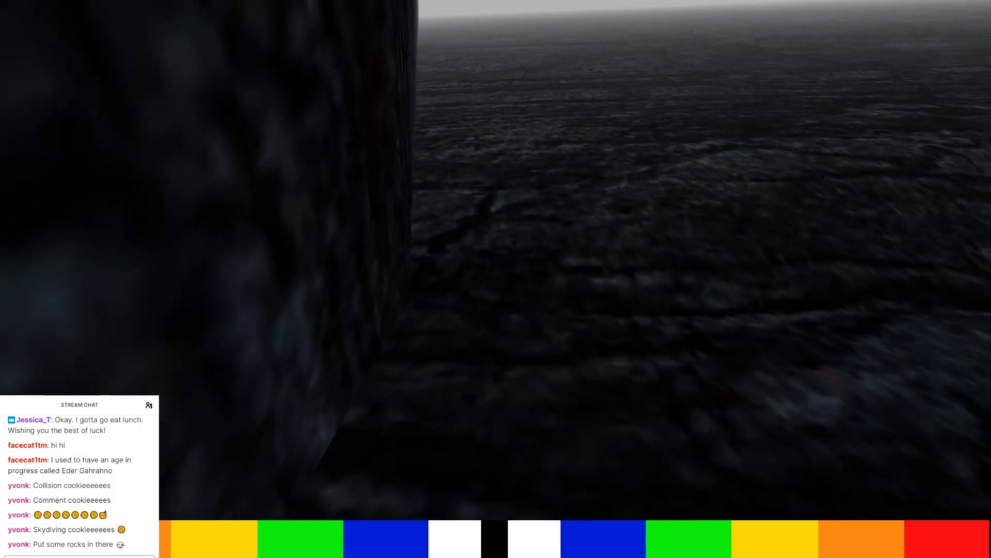
key("w")
key("w")
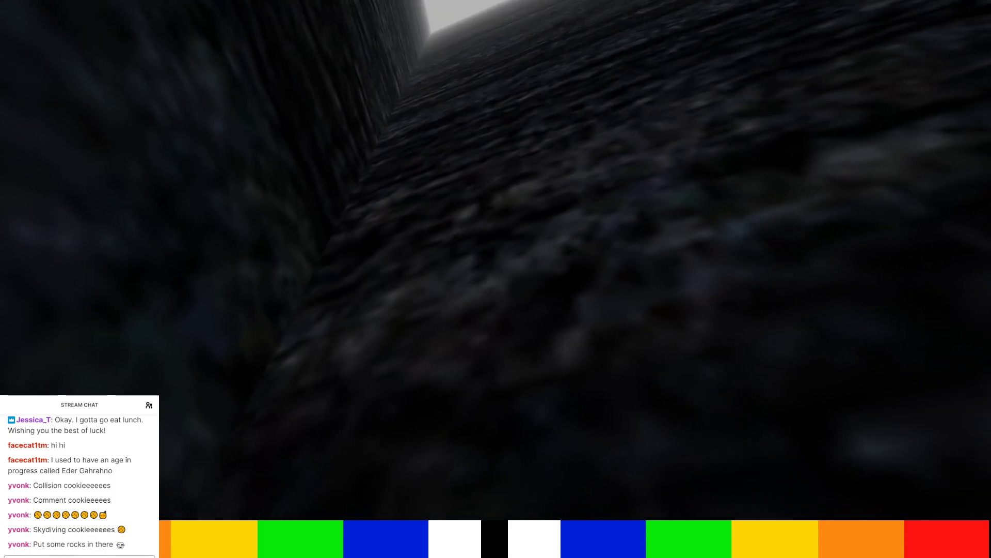
key("d")
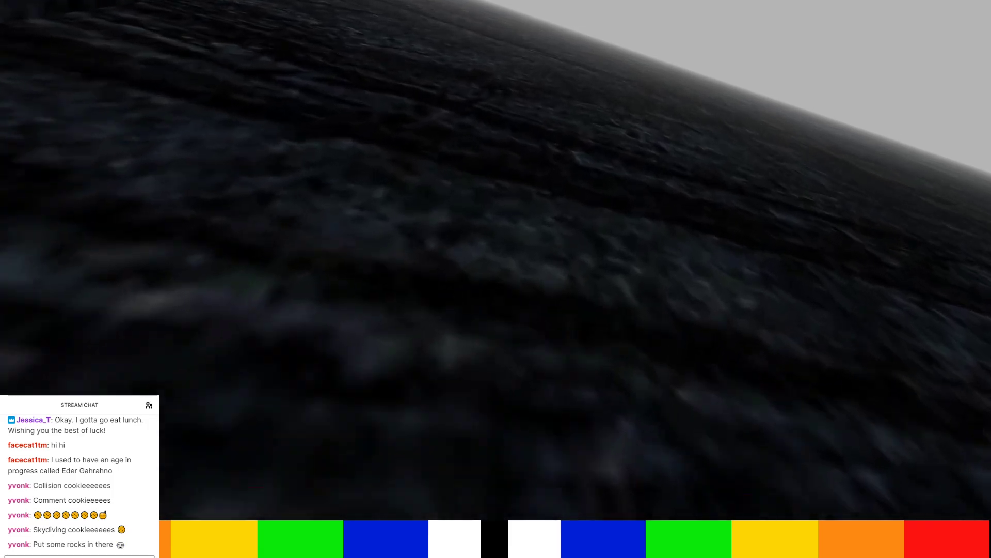
key("a")
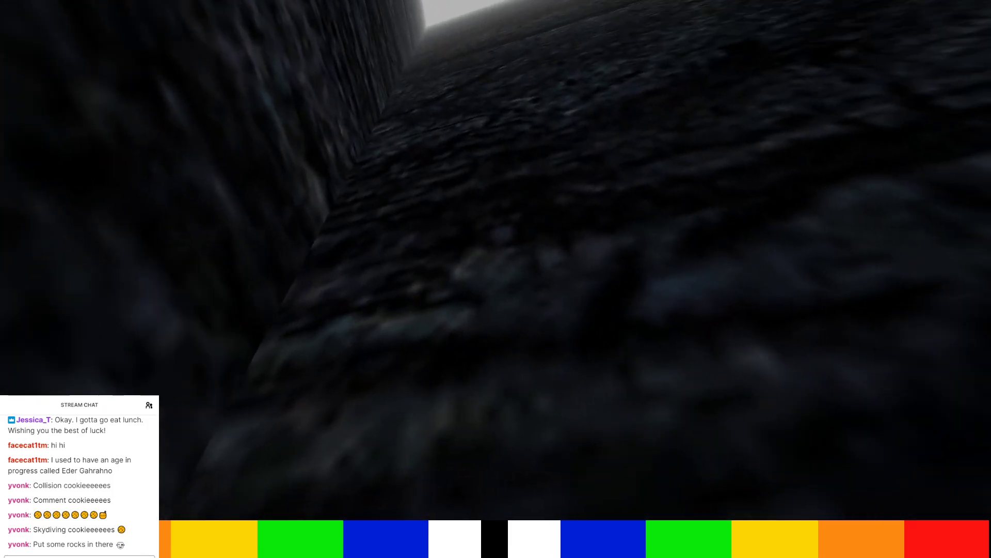
key("w")
key("w")
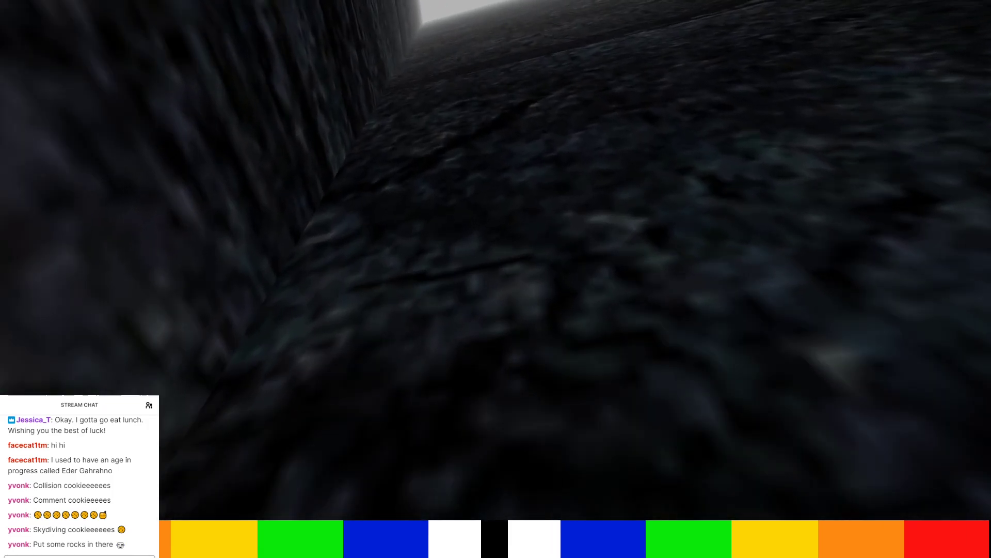
key("w")
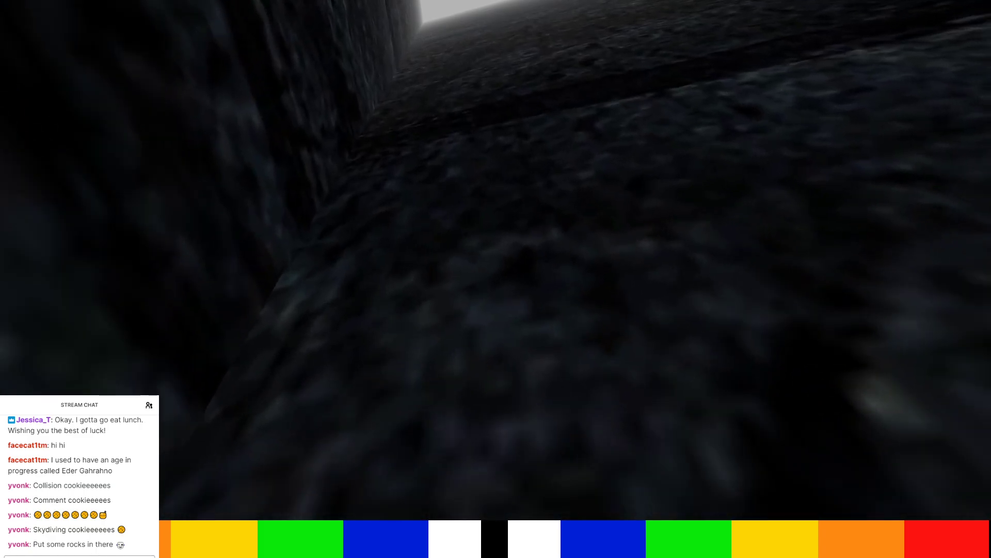
key("w")
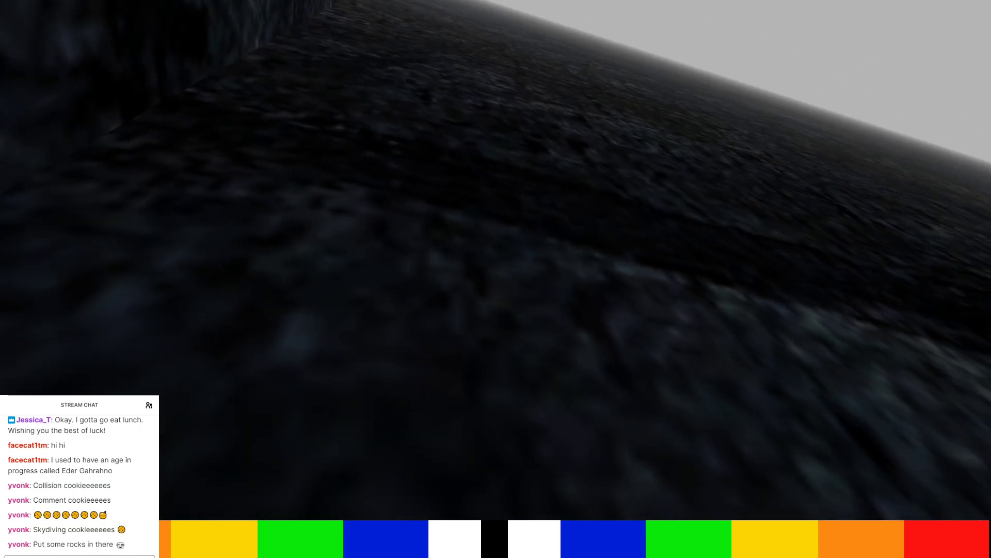
key("w")
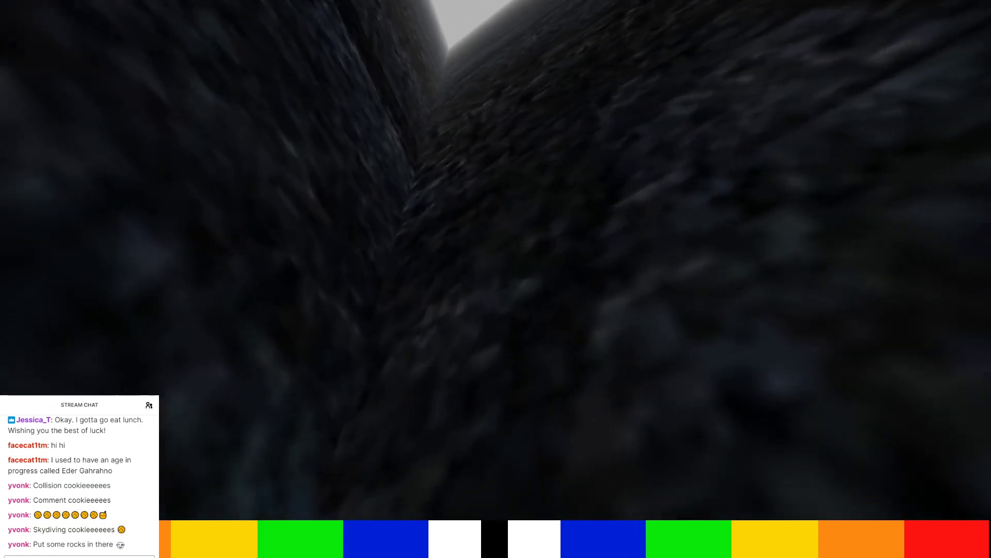
key("w")
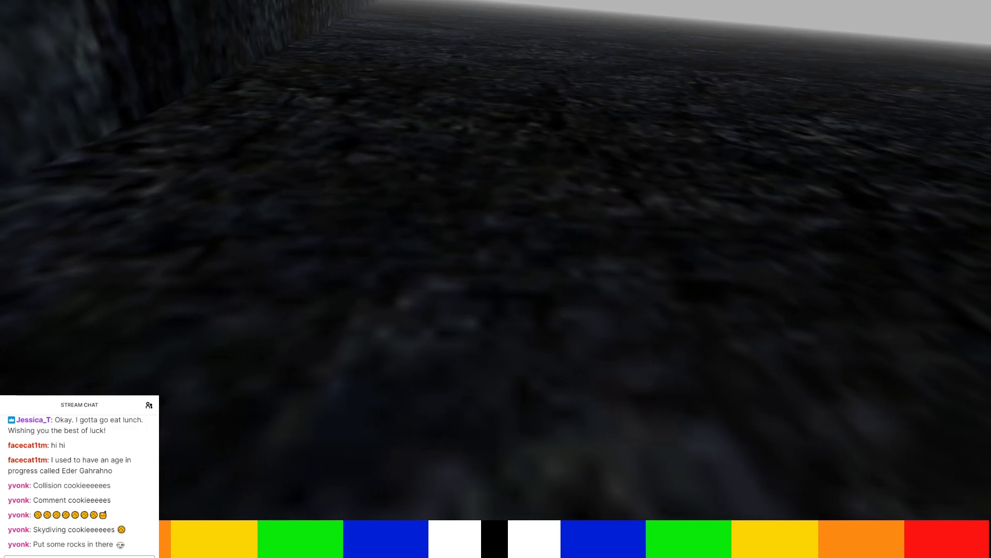
key("w")
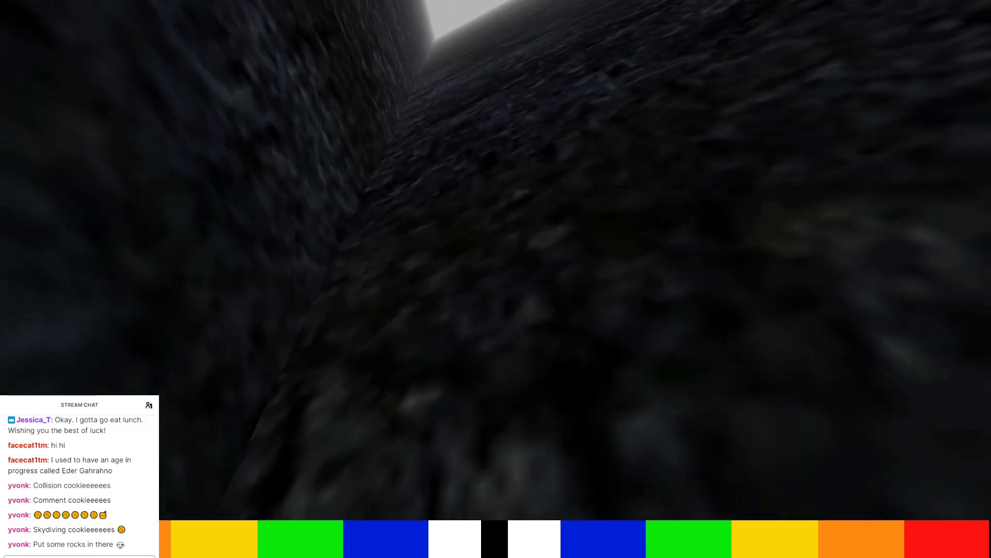
key("w")
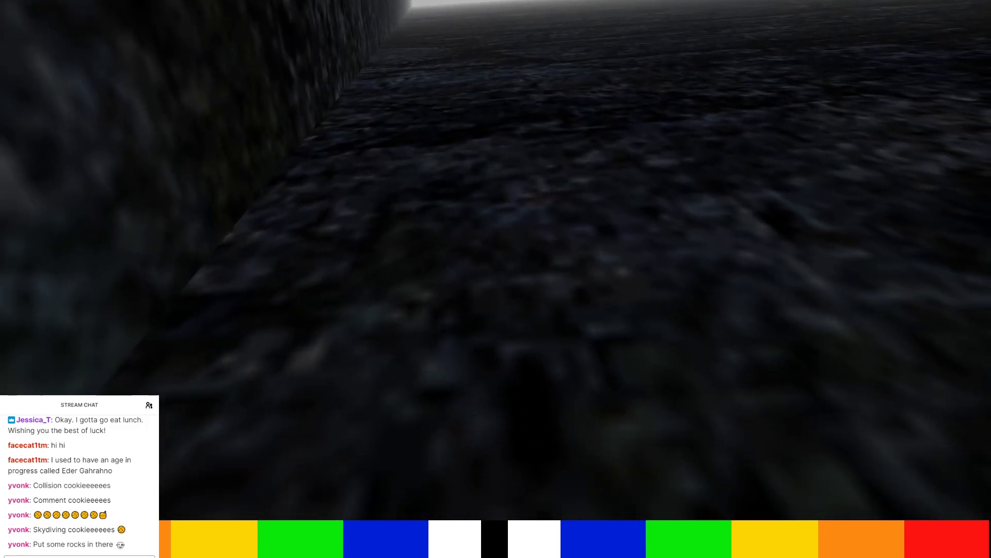
key("w")
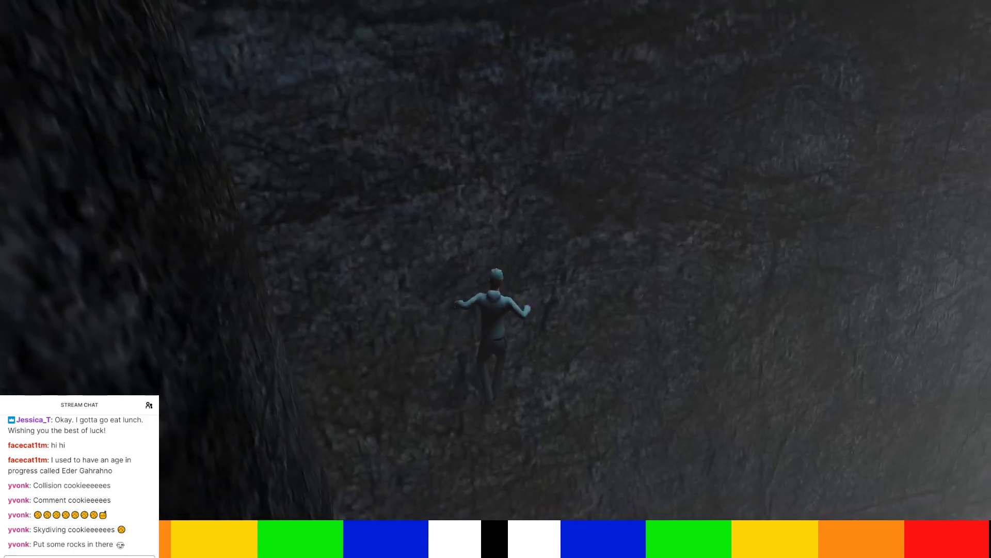
key("w")
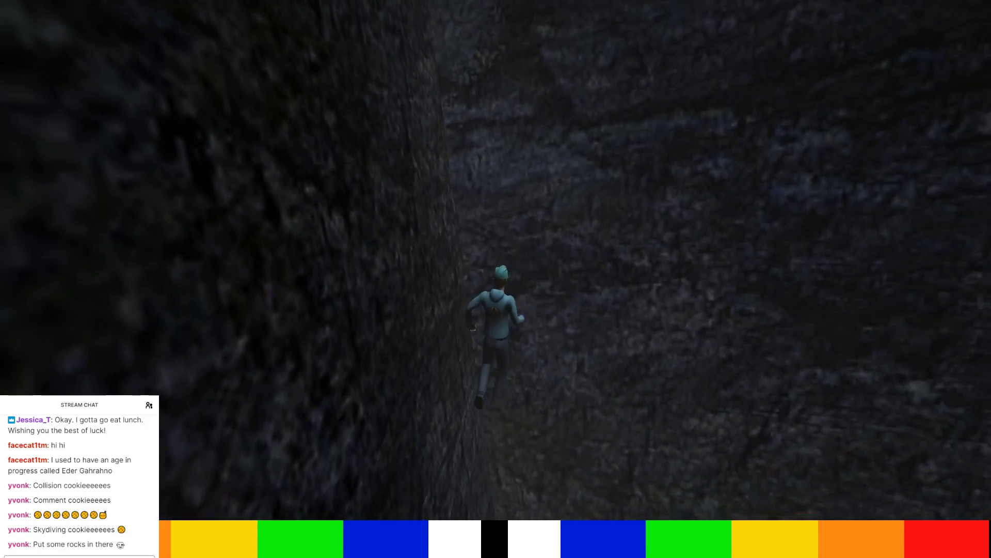
key("w")
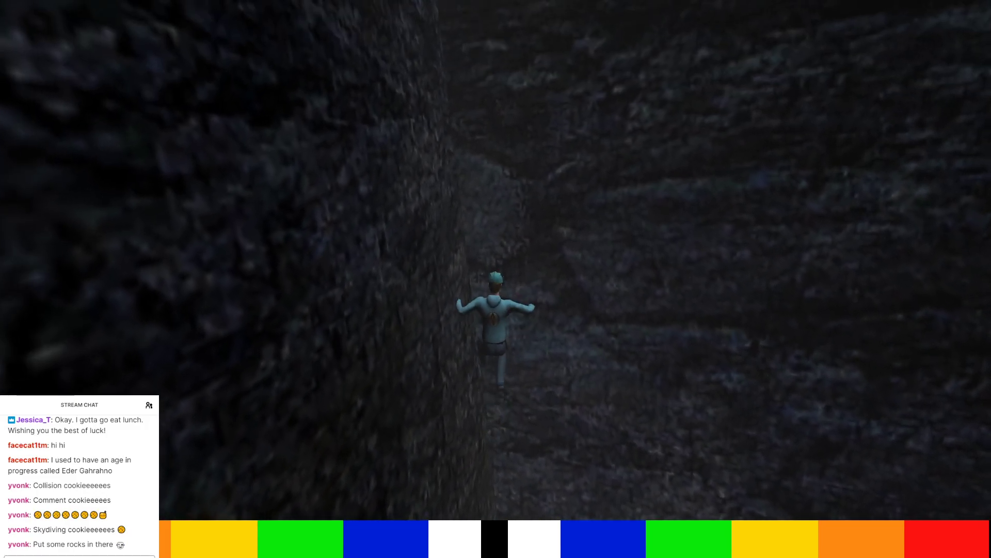
key("w")
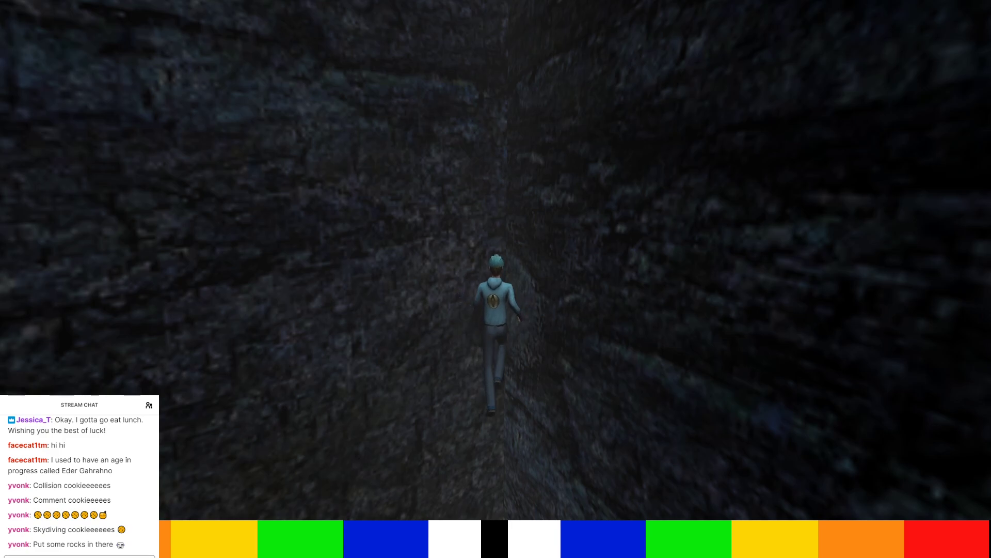
key("space")
key("space")
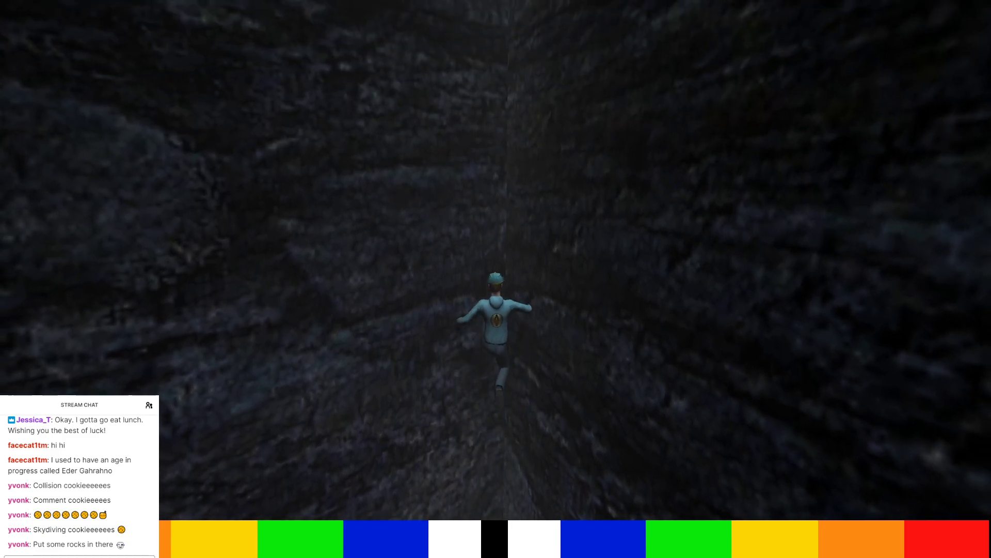
key("space")
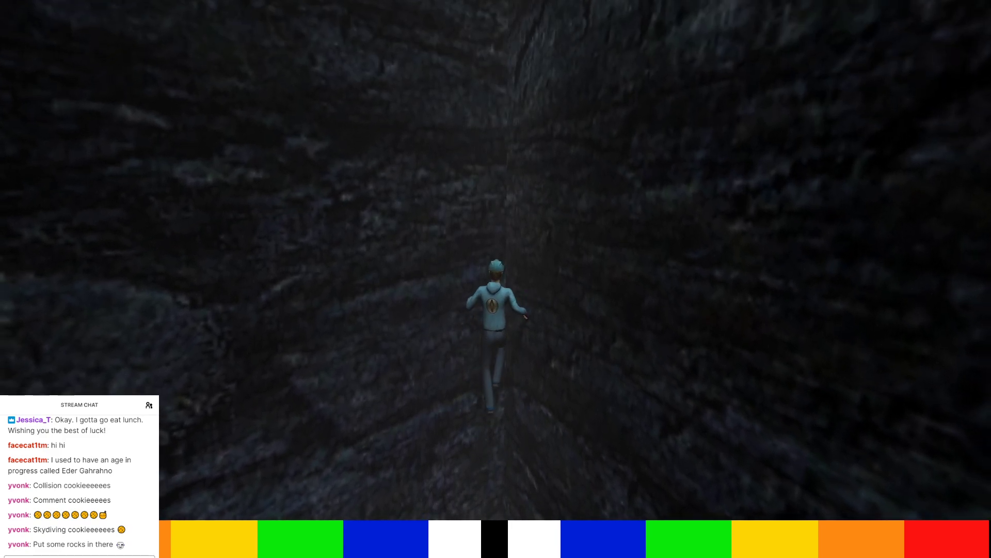
key("space")
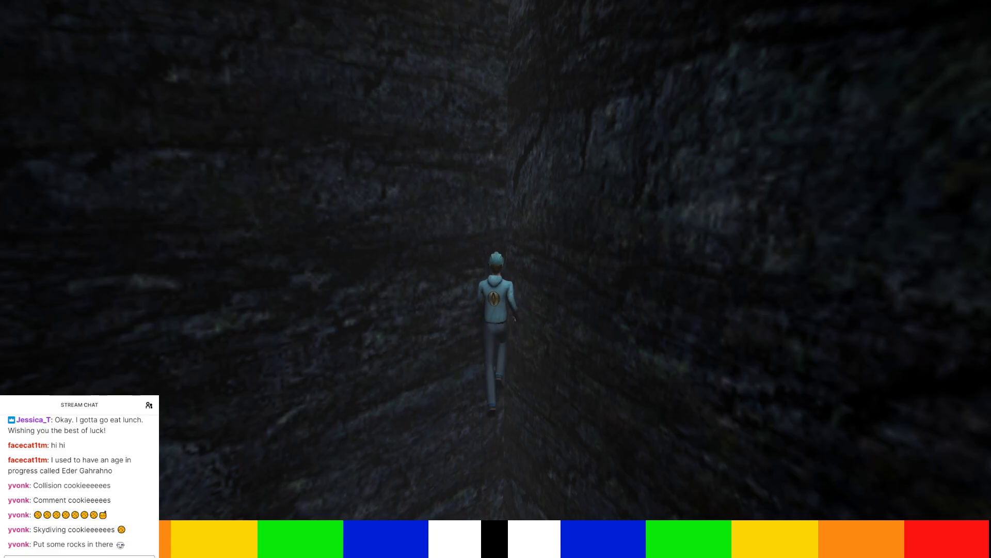
key("space")
key("space")
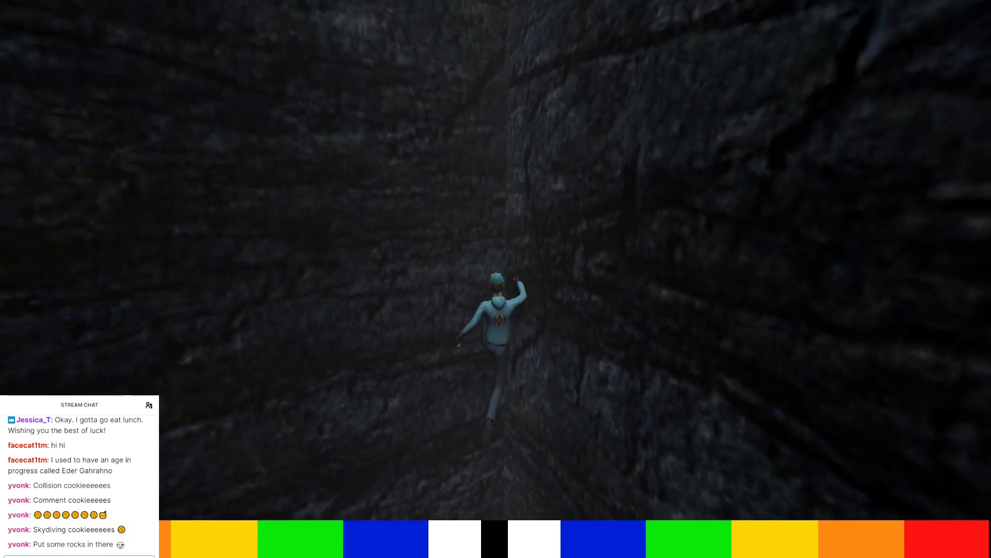
key("space")
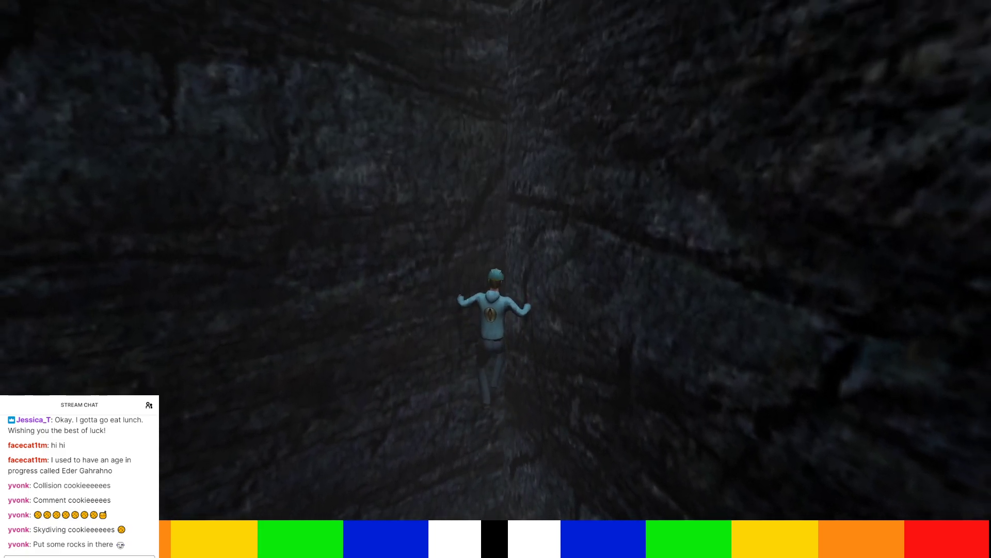
key("space")
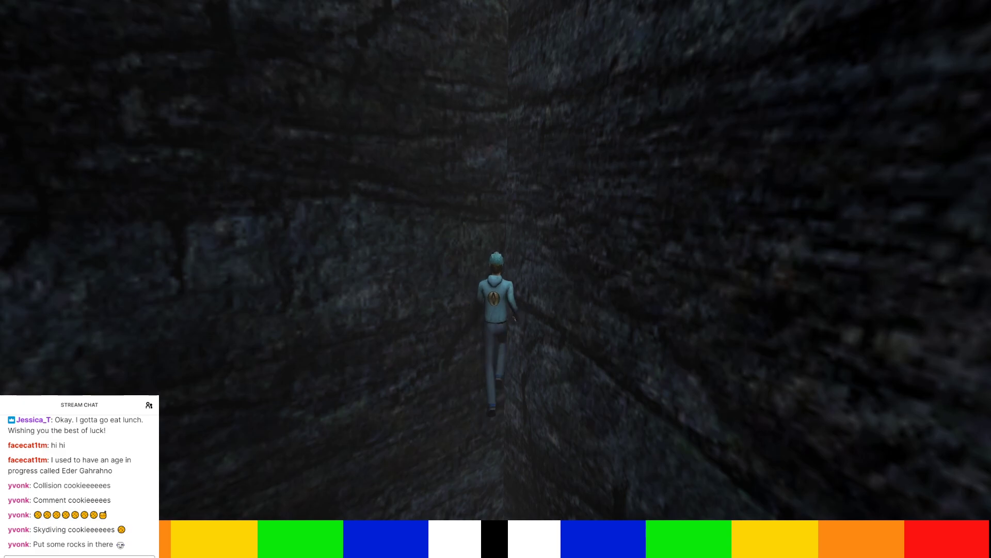
key("space")
key("space")
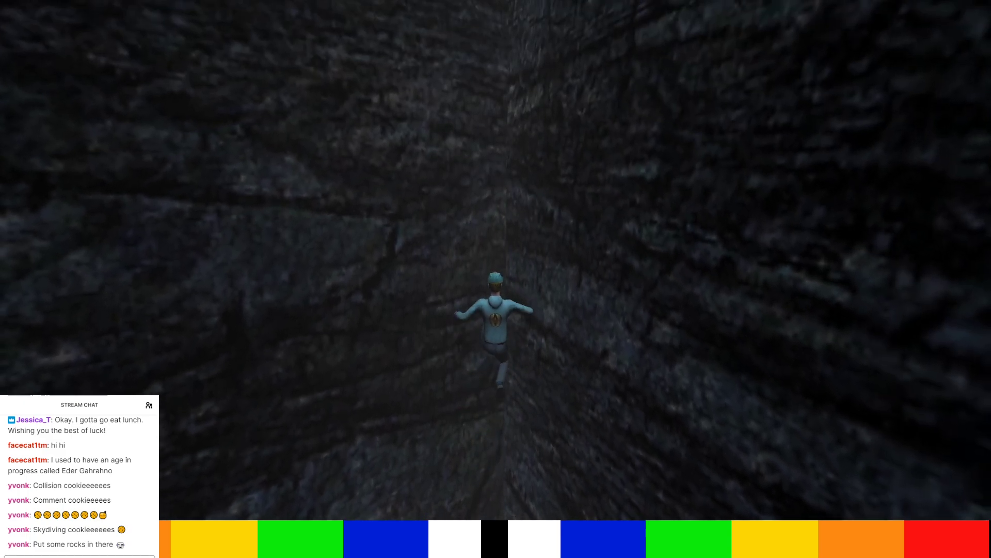
key("space")
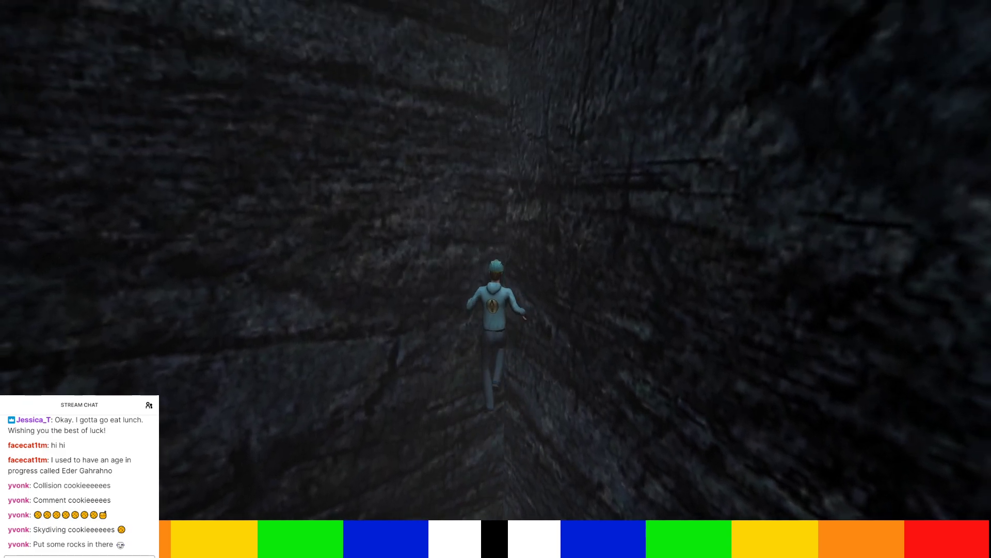
key("space")
key("F1")
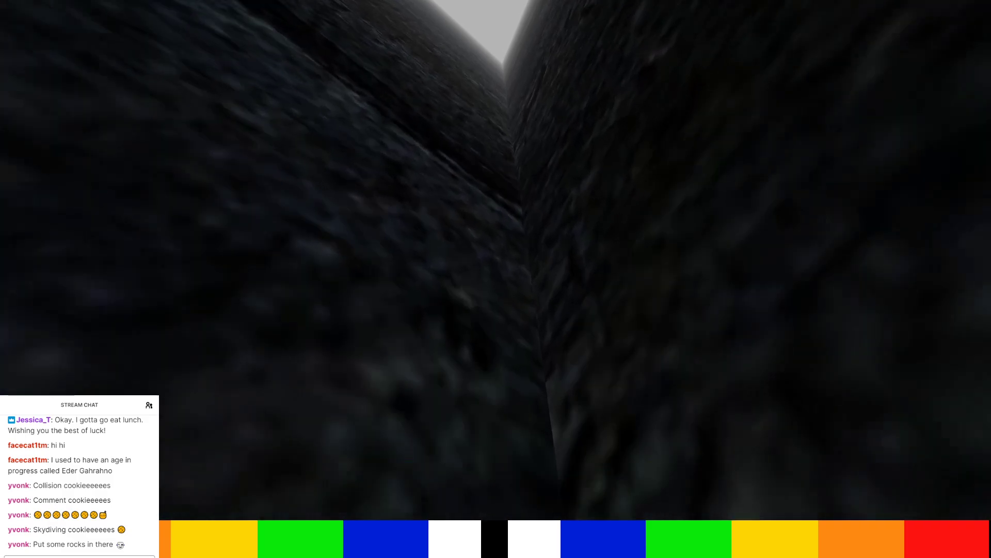
key("w")
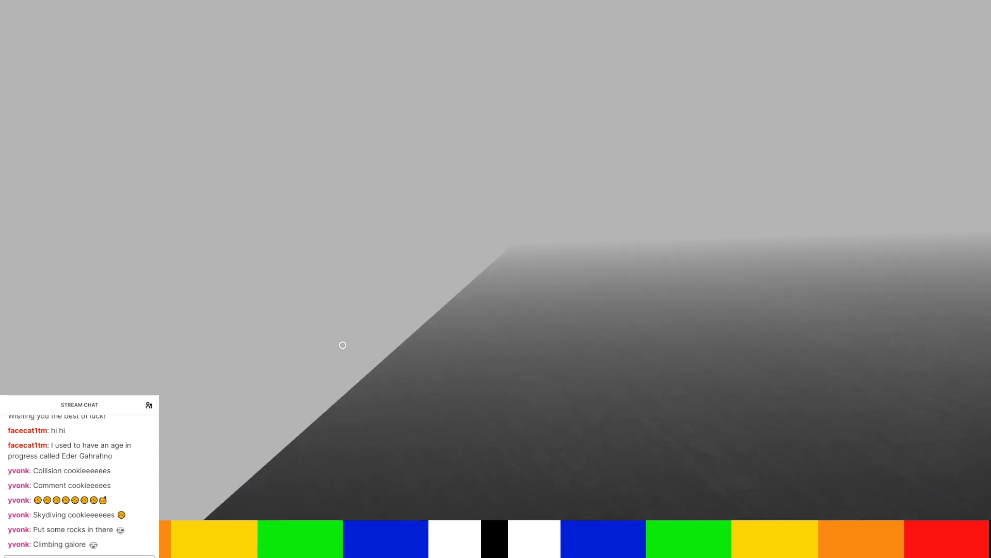
key("Left")
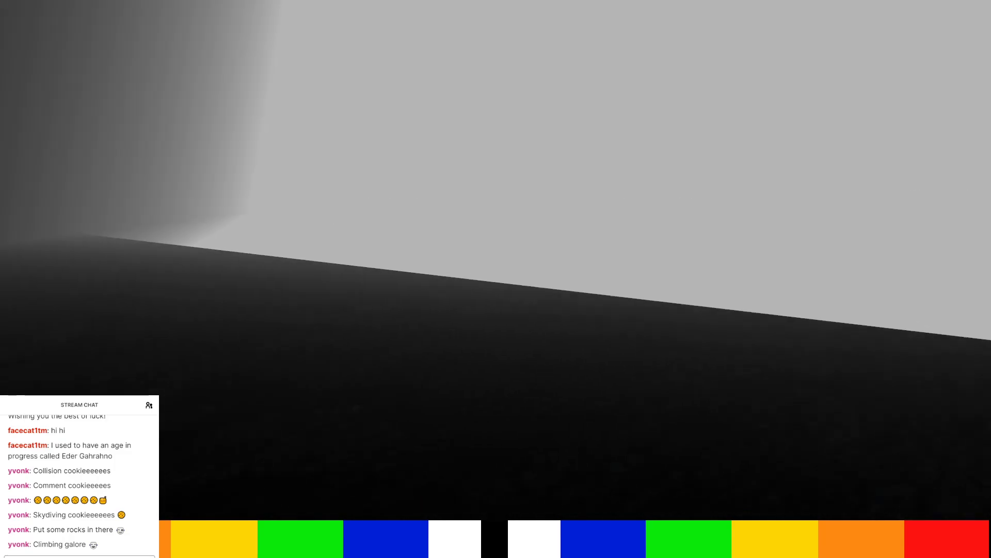
key("Right")
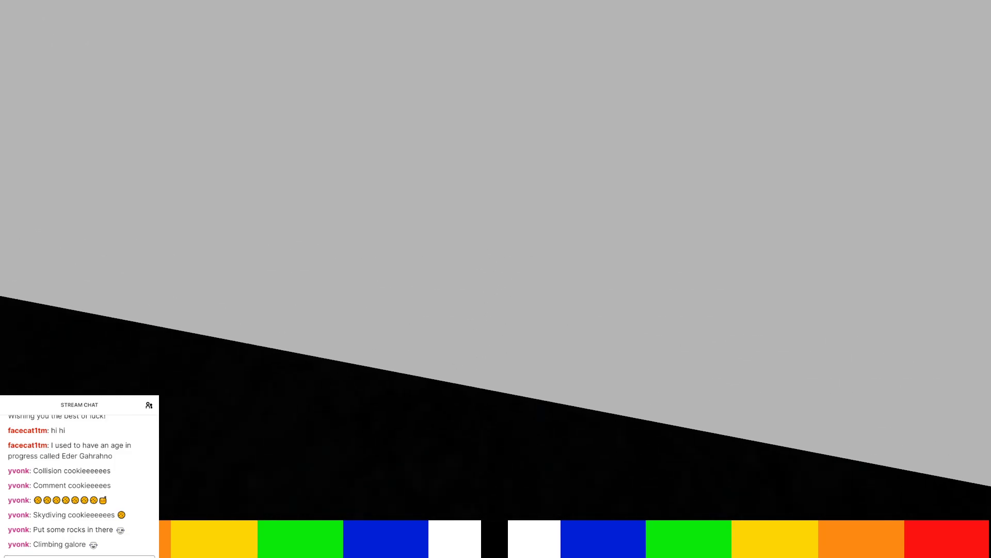
key("F1")
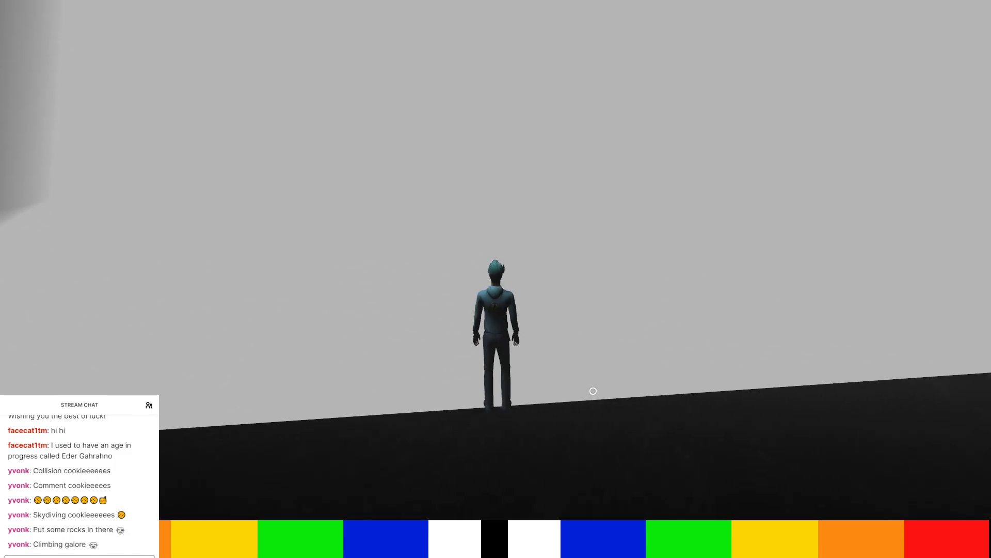
key("Right")
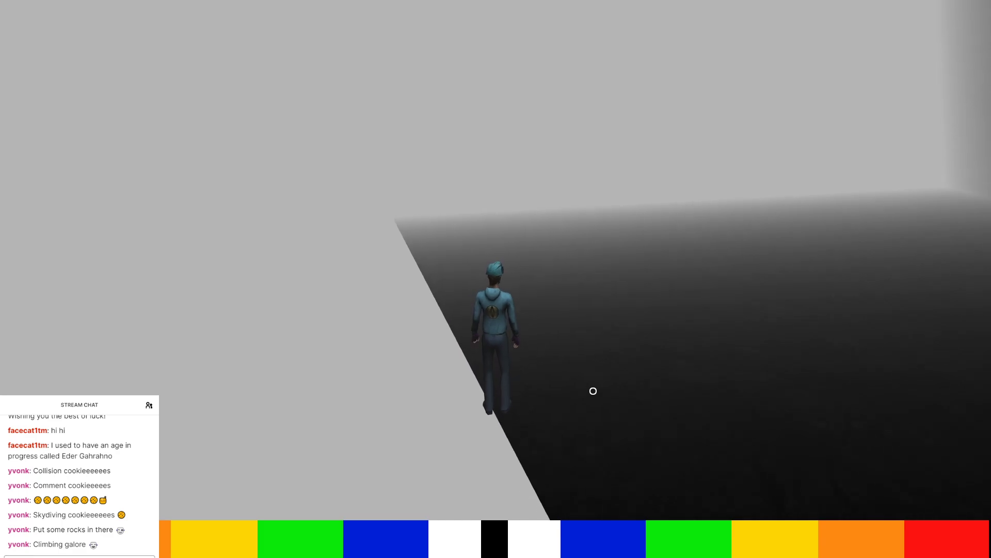
key("Right")
key("Right")
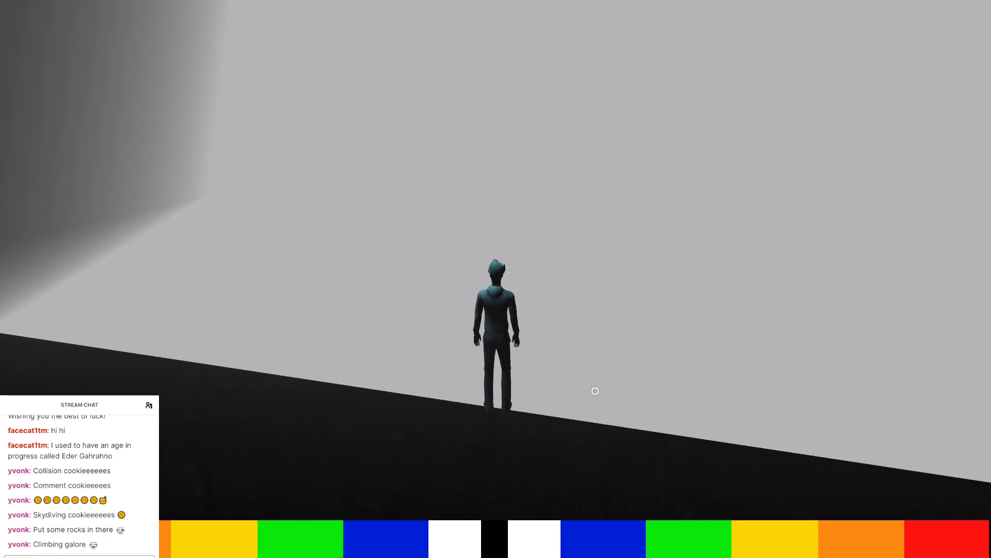
key("w")
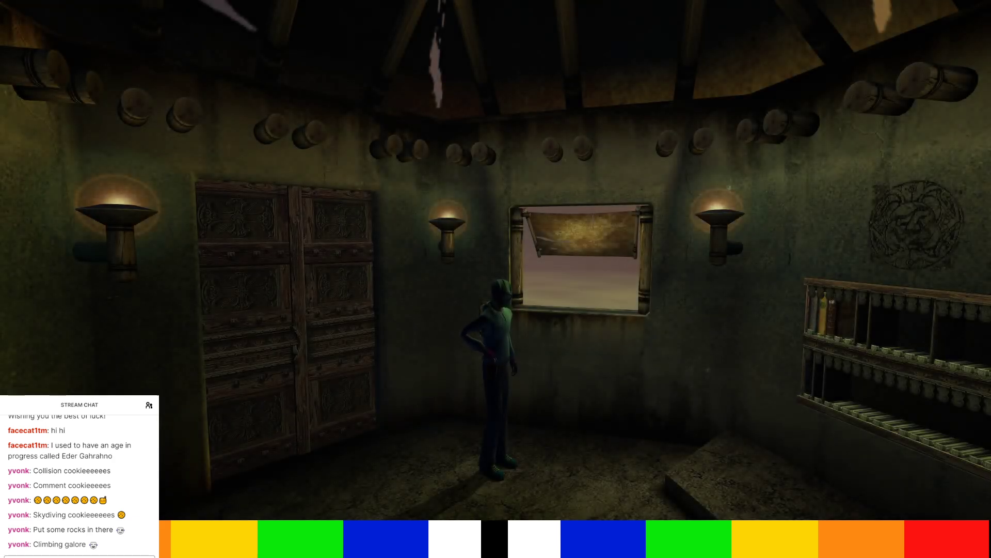
Quit the running age test and return to Blender.
key("Escape")
left_click(589, 222)
left_click(537, 350)
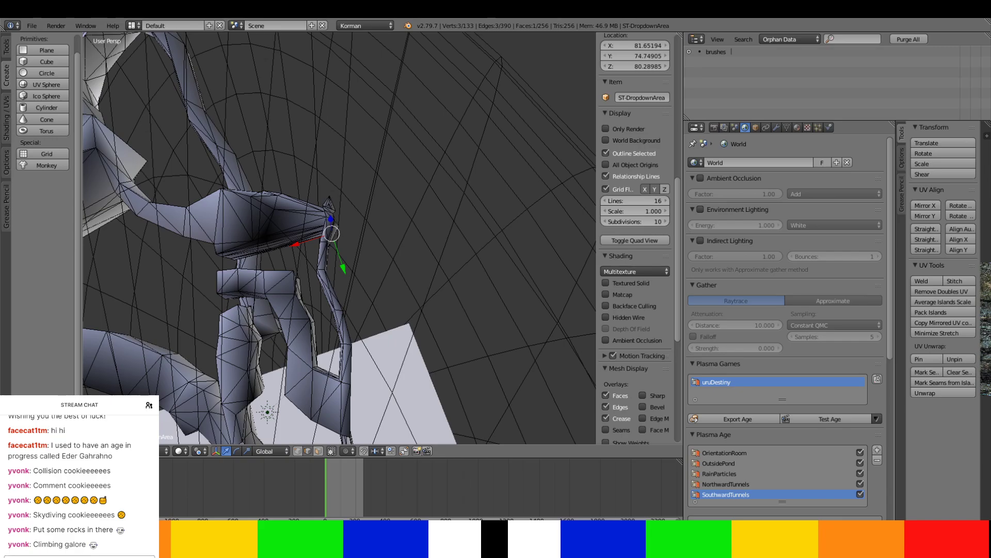
Leave edit mode on ST-DropdownArea and add a cube on the floor at the foot of its cliff walls.
middle_click_drag(321, 355, 279, 253)
scroll(345, 250, "up", 8)
scroll(332, 232, "down", 6)
middle_click_drag(332, 233, 193, 221)
scroll(514, 251, "up", 3)
mouse_move(323, 241)
middle_mouse_down()
mouse_move(379, 246)
mouse_move(274, 281)
mouse_move(281, 430)
mouse_move(274, 367)
mouse_move(225, 366)
mouse_move(286, 307)
mouse_move(204, 312)
mouse_move(252, 268)
mouse_move(350, 223)
mouse_move(370, 160)
mouse_move(319, 177)
mouse_move(337, 230)
mouse_move(339, 329)
mouse_move(315, 275)
mouse_move(237, 326)
mouse_move(261, 241)
mouse_move(272, 263)
mouse_move(363, 256)
mouse_move(340, 234)
mouse_move(349, 290)
mouse_move(215, 299)
mouse_move(416, 262)
mouse_move(349, 260)
mouse_move(327, 237)
middle_mouse_up()
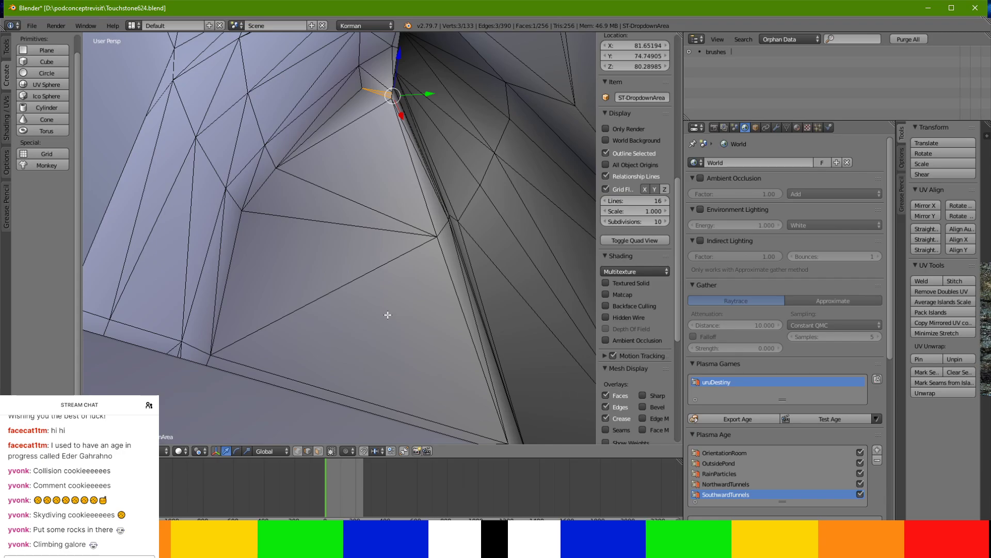
key("Tab")
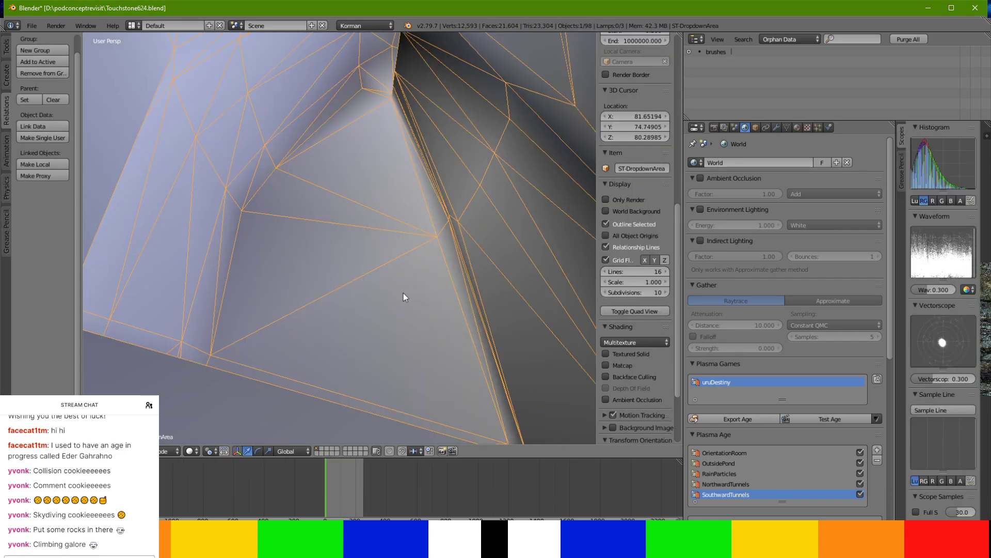
left_click(388, 327)
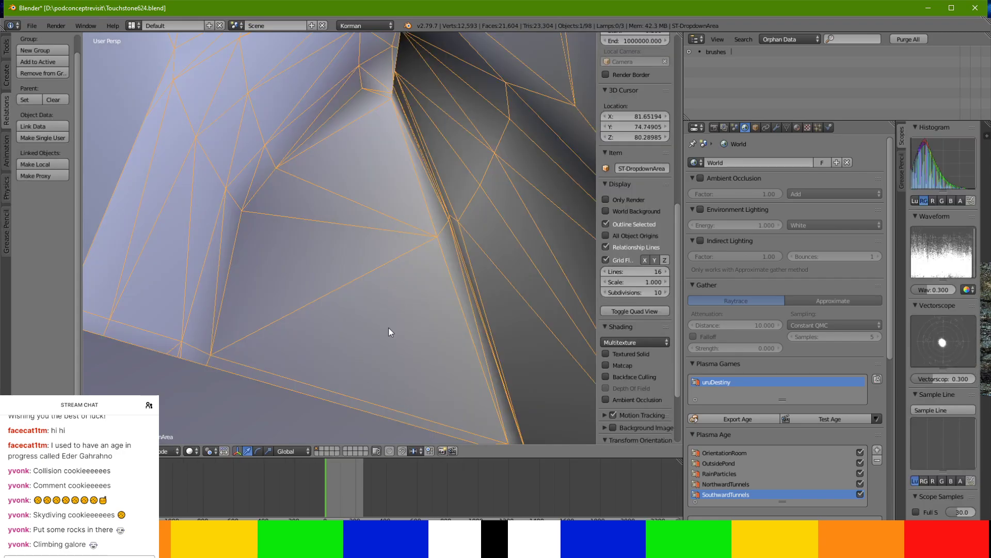
left_click(5, 49)
left_click(7, 71)
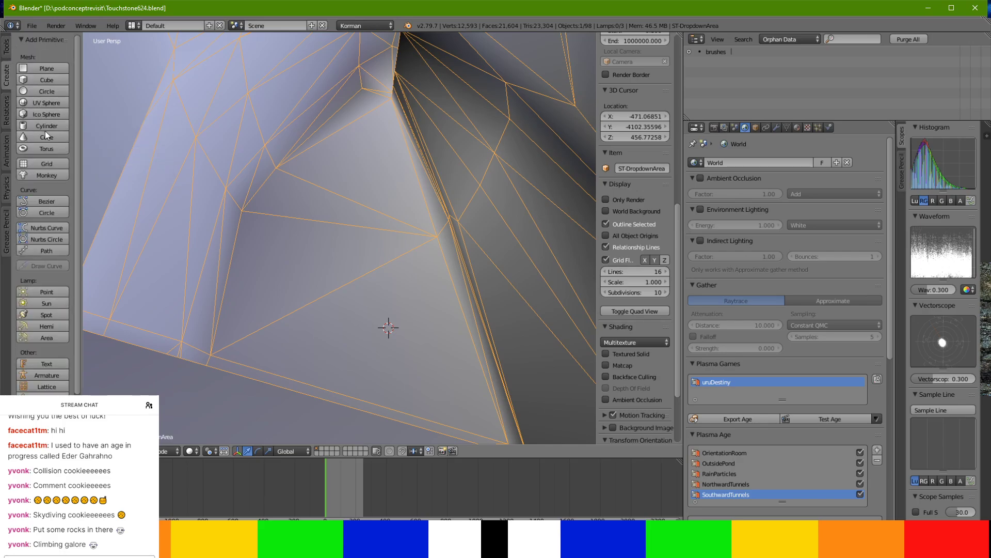
left_click(53, 81)
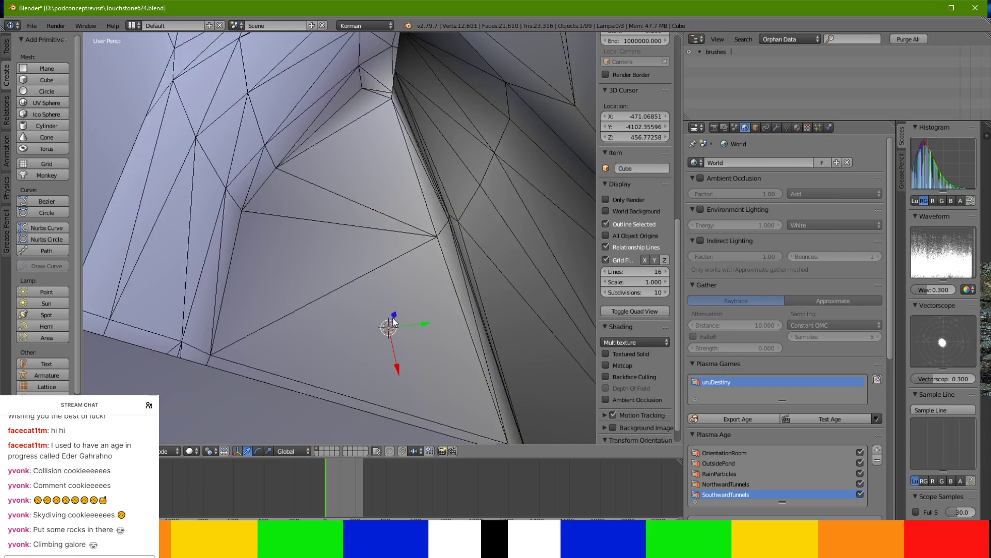
Scale up the new cube's mesh in edit mode, return to object mode and move the cube along the Z axis.
key("Tab")
key("s")
left_click(339, 198)
key("Tab")
left_click_drag(395, 310, 423, 290)
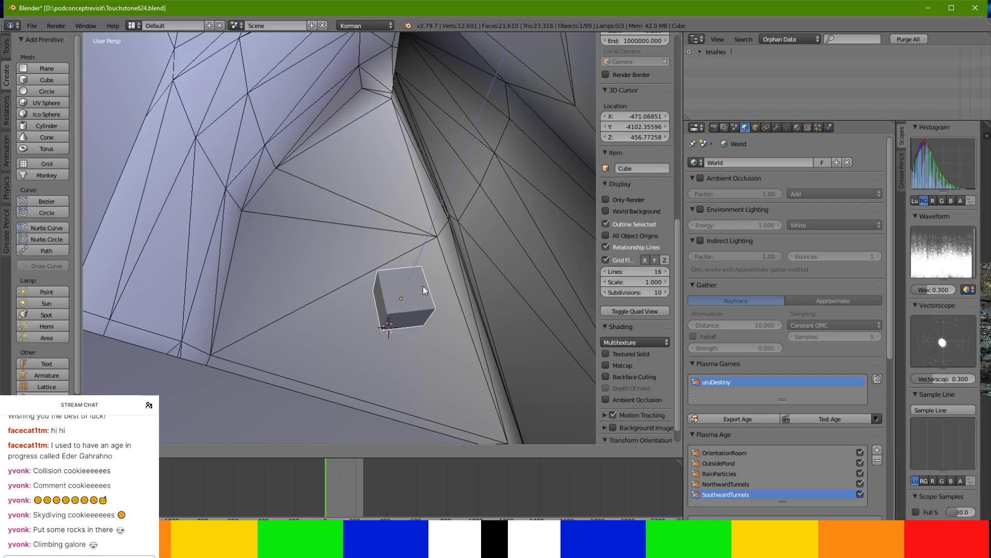
left_click(405, 311)
Place the 3D cursor on the upper cliff wall and filter the Current Scene outliner by "ava".
middle_click_drag(406, 311, 186, 325)
middle_click_drag(311, 243, 357, 361)
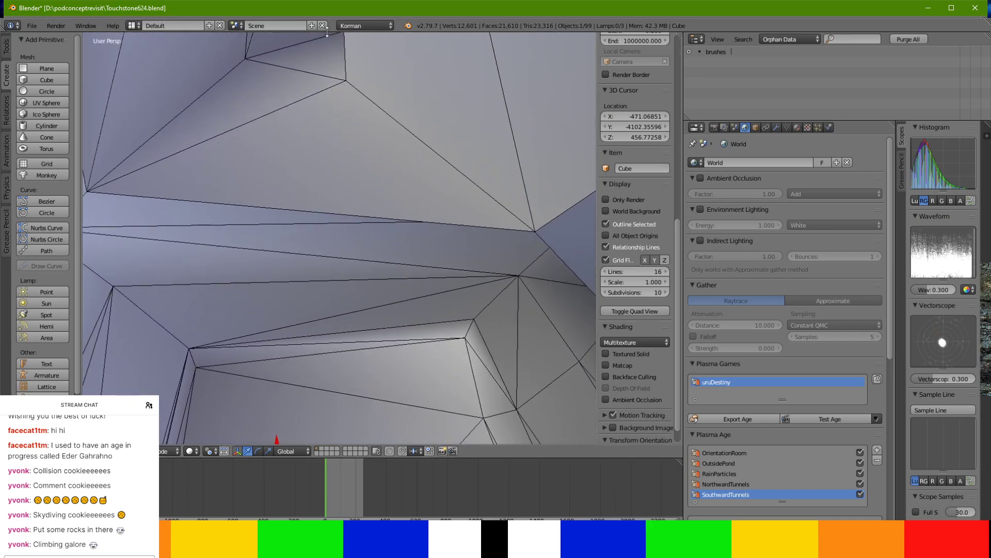
left_click(306, 196)
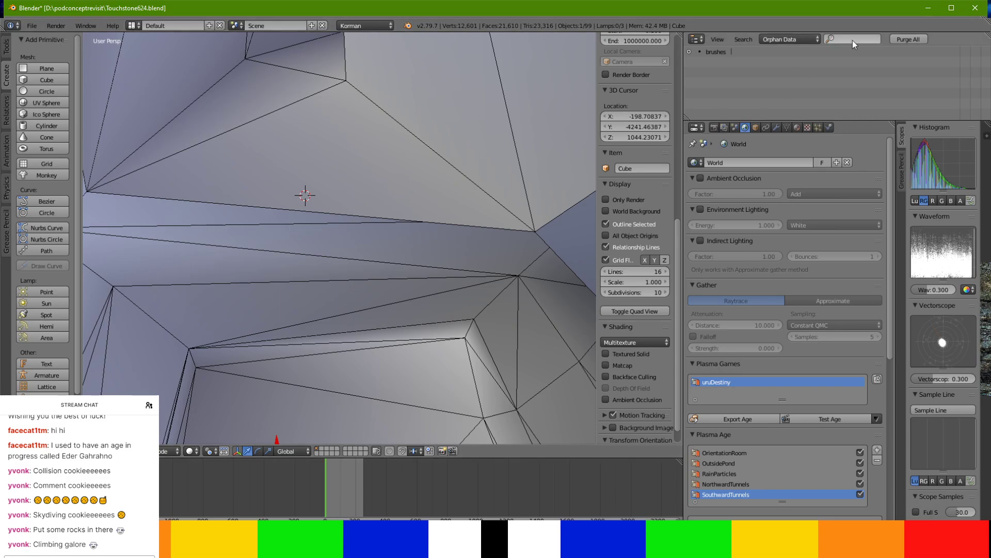
type("AVA")
type("A")
key("BackSpace")
left_click(815, 38)
left_click(807, 52)
left_click(797, 38)
left_click(802, 61)
left_click(845, 39)
type("a")
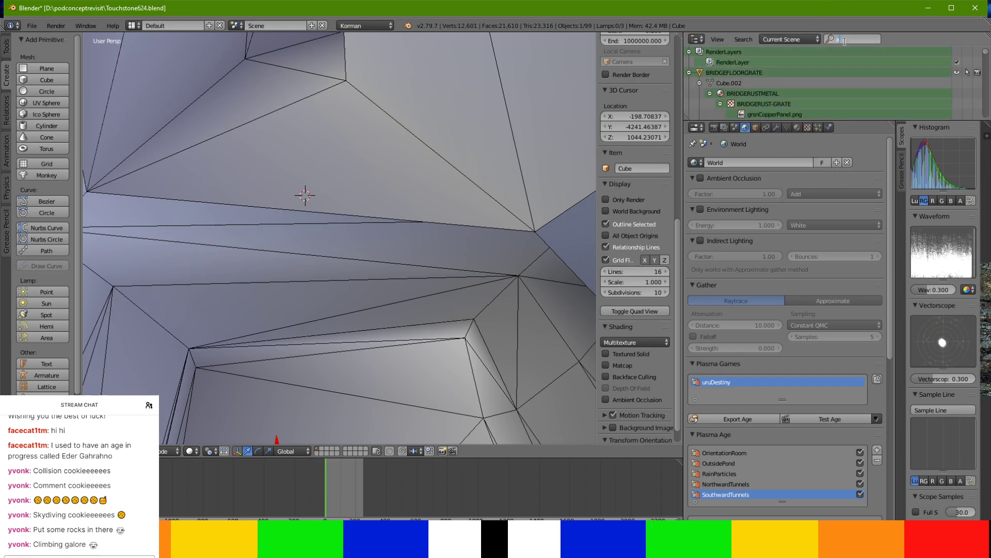
type("va")
key("Return")
Select DummyAvatar.001 and duplicate it.
left_click(748, 60)
right_click(748, 57)
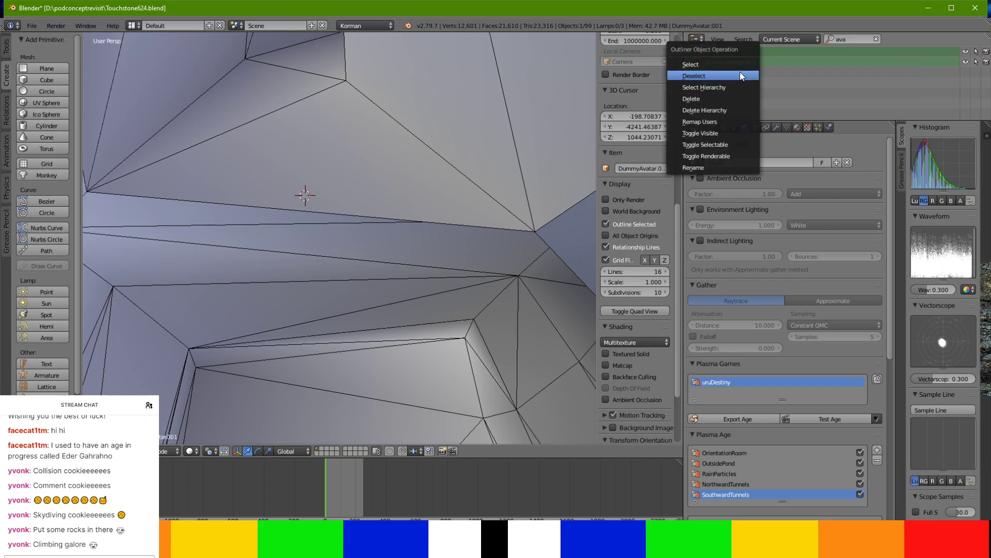
left_click(5, 52)
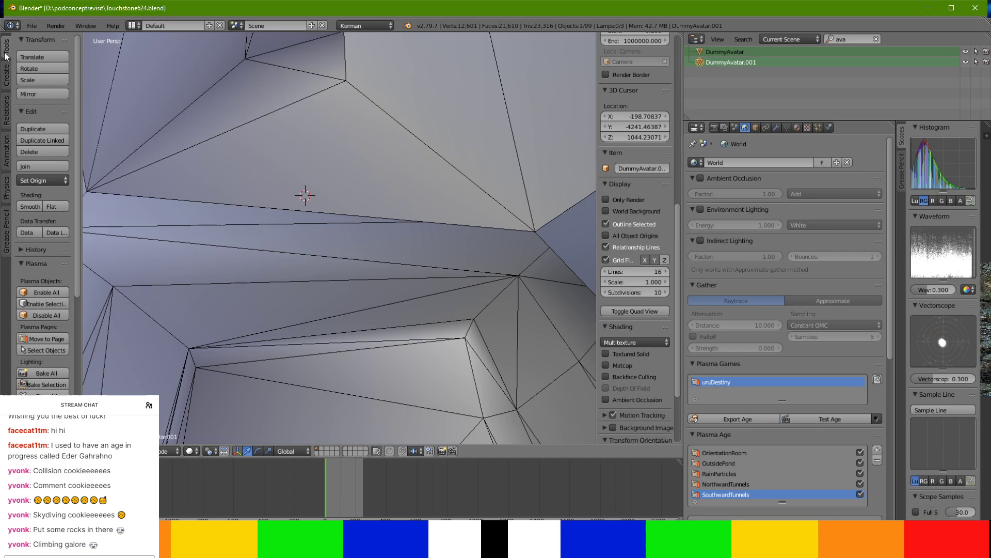
left_click(21, 129)
left_click(510, 122)
Locate the duplicated avatar inside the drop-down area and raise it along the Z axis to the upper ledge.
scroll(492, 133, "down", 15)
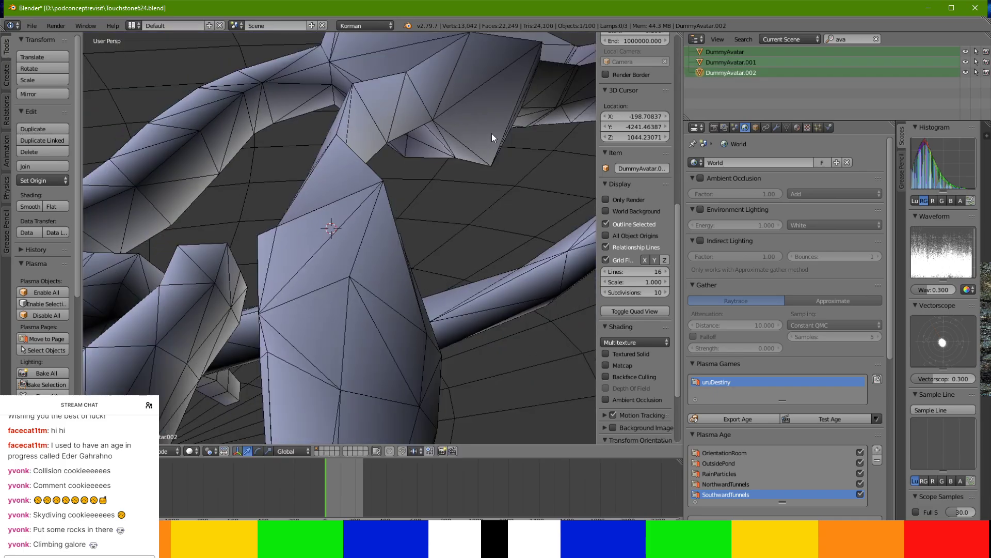
left_click_drag(174, 284, 223, 289)
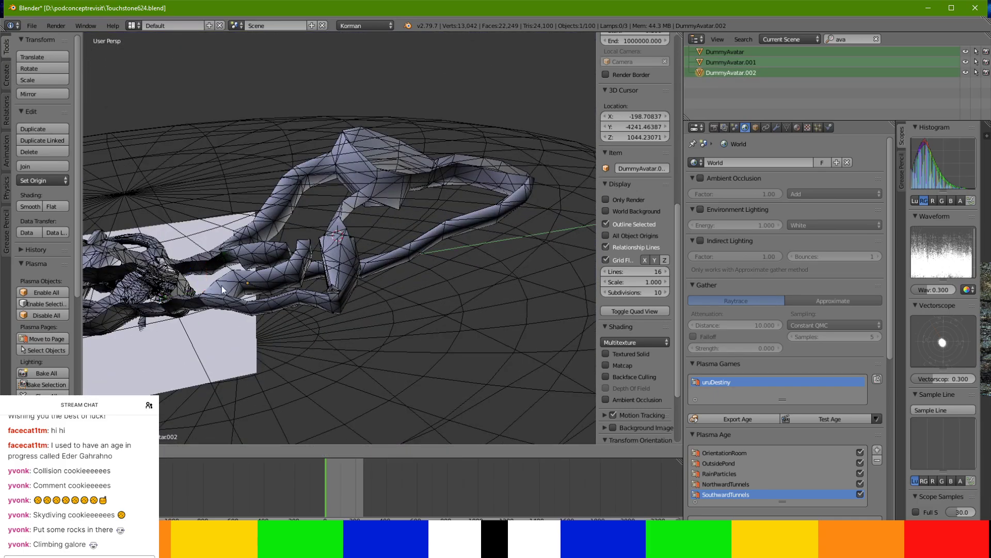
left_click_drag(312, 256, 313, 258)
scroll(351, 269, "up", 10)
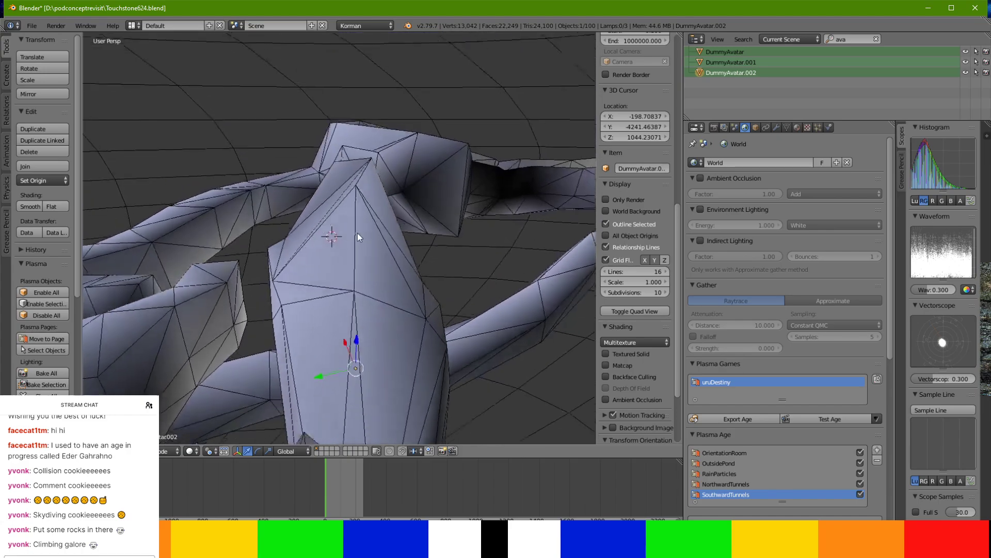
scroll(360, 257, "up", 3)
middle_click_drag(358, 275, 358, 150, "shift")
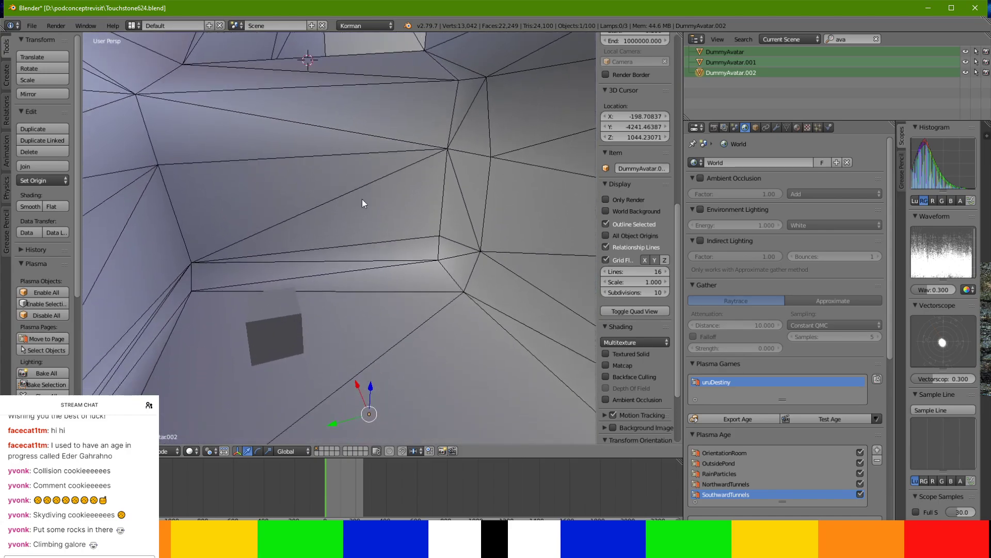
left_click_drag(370, 380, 385, 306)
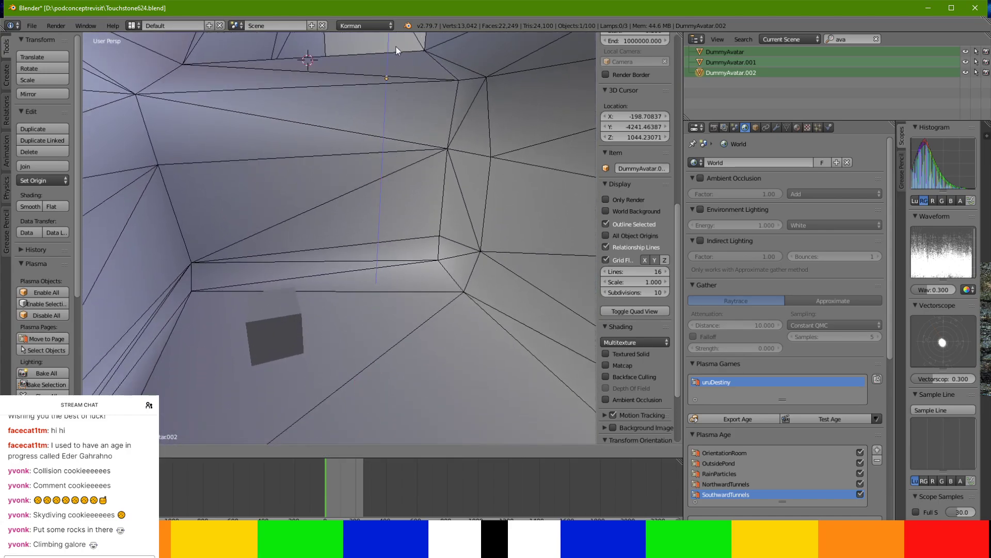
left_click_drag(395, 425, 395, 420)
middle_click_drag(386, 334, 377, 66, "shift")
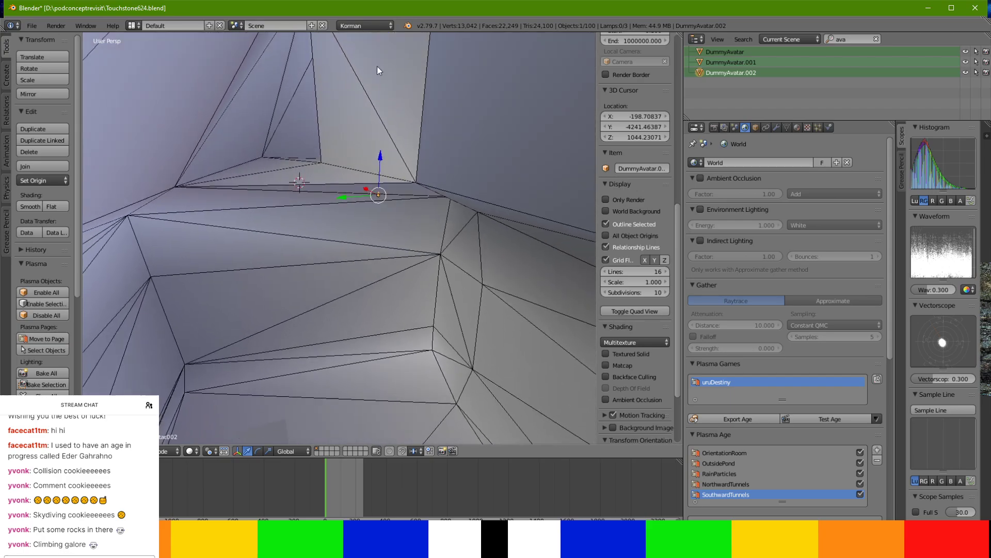
Fine-tune the duplicated avatar's position so it stands near the cliff wall at the upper ledge.
scroll(384, 75, "up", 3)
middle_click_drag(414, 100, 355, 214)
middle_click_drag(196, 212, 296, 166)
left_click_drag(380, 173, 382, 197)
left_click_drag(374, 249, 355, 271)
middle_click_drag(356, 270, 382, 140)
left_click_drag(448, 132, 449, 141)
middle_click_drag(449, 140, 430, 150)
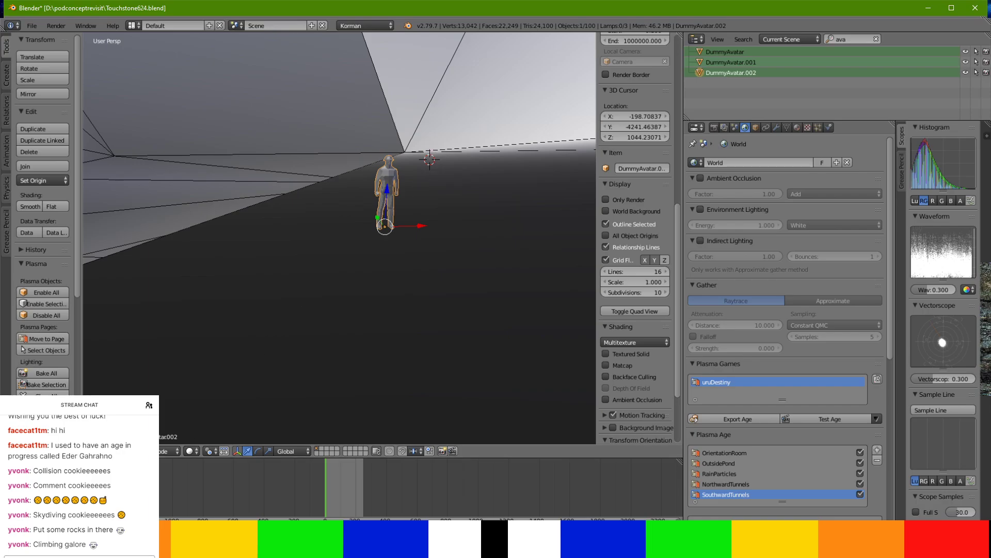
key("alt+Tab")
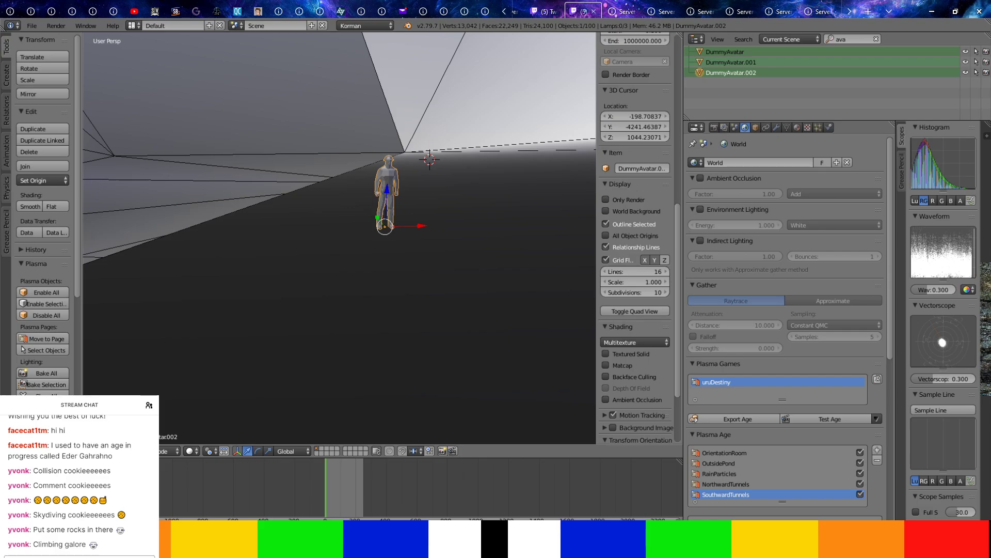
Select the cube on the floor and move it up against the cliff wall below the ledge.
middle_click_drag(275, 348, 286, 318)
right_click(286, 320)
left_click_drag(255, 323, 518, 77)
middle_click_drag(522, 110, 532, 182)
left_click(429, 202)
left_click(424, 201)
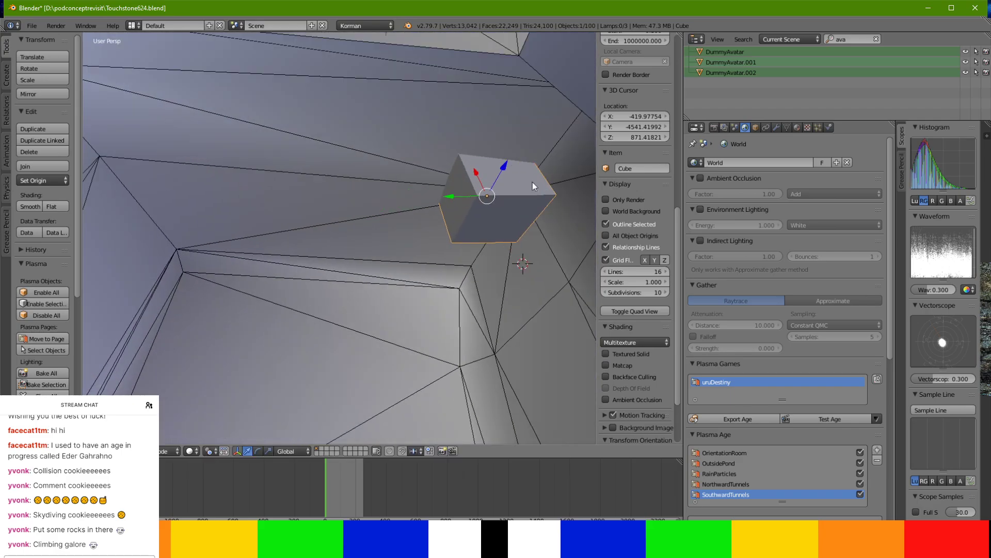
Rename the cube to shelfproxy in its Plasma object settings.
left_click(829, 127)
left_click(787, 163)
type("shel")
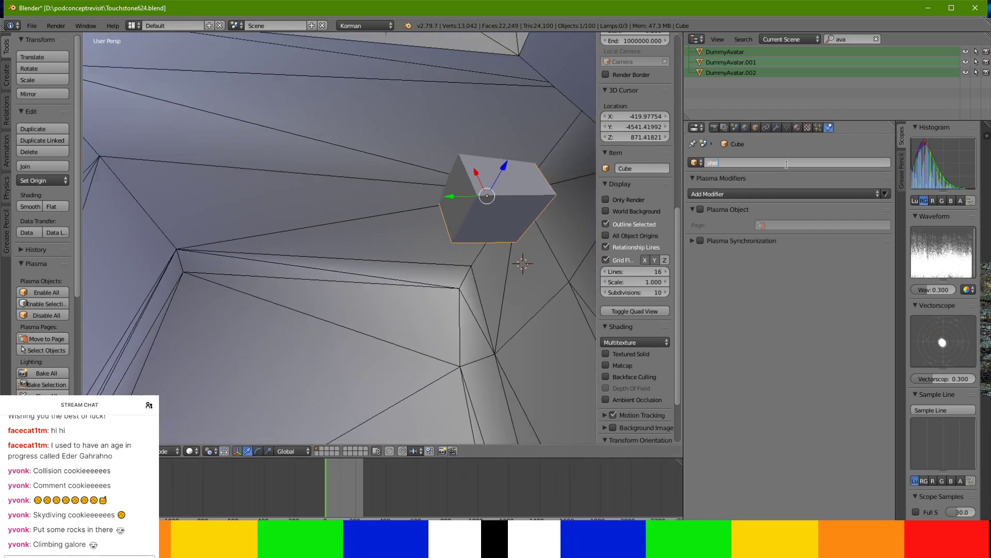
type("fproxy")
key("Return")
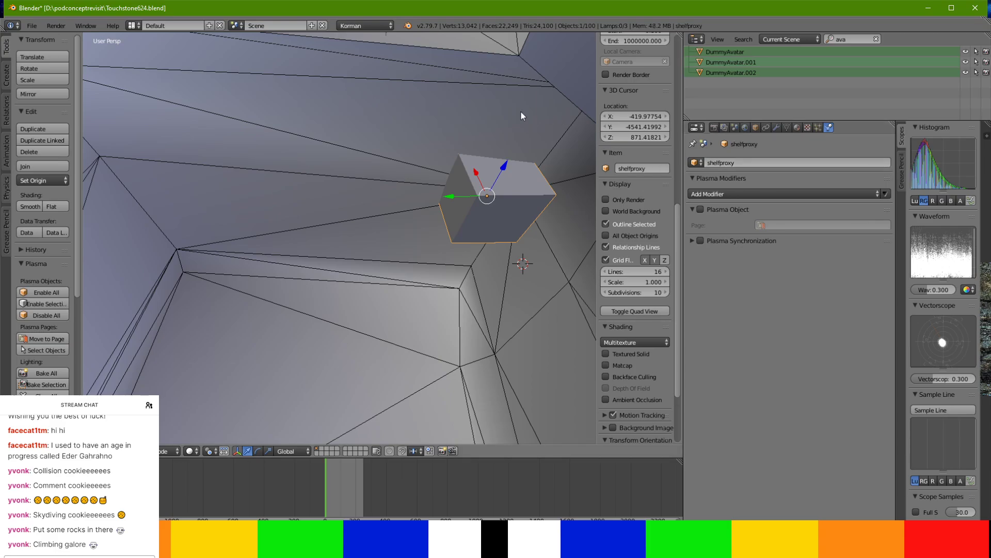
Assign shelfproxy to the SouthwardTunnels page, enable it as a Plasma Object and add a Collision modifier.
right_click(497, 125)
right_click(523, 171)
left_click(798, 224)
type("south")
key("Return")
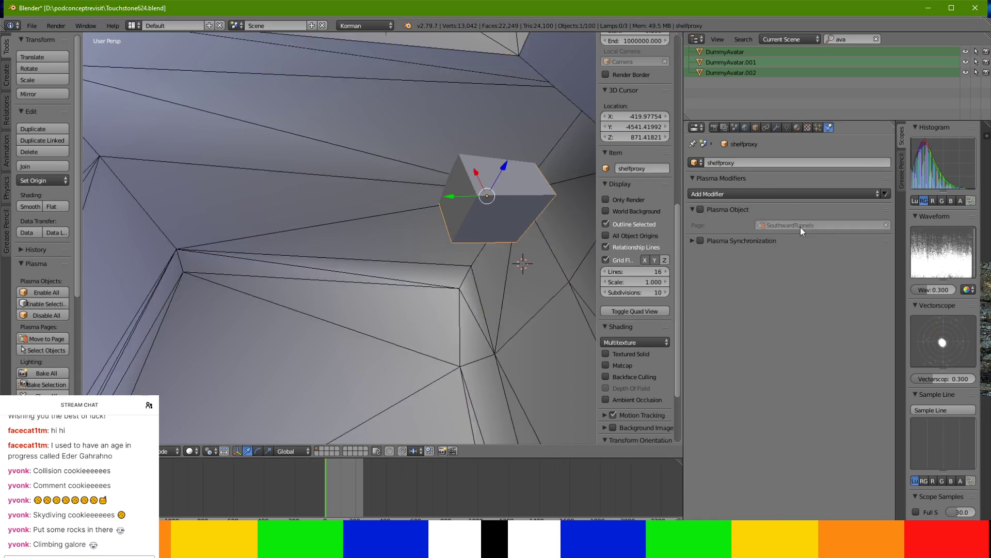
left_click(701, 208)
left_click(729, 194)
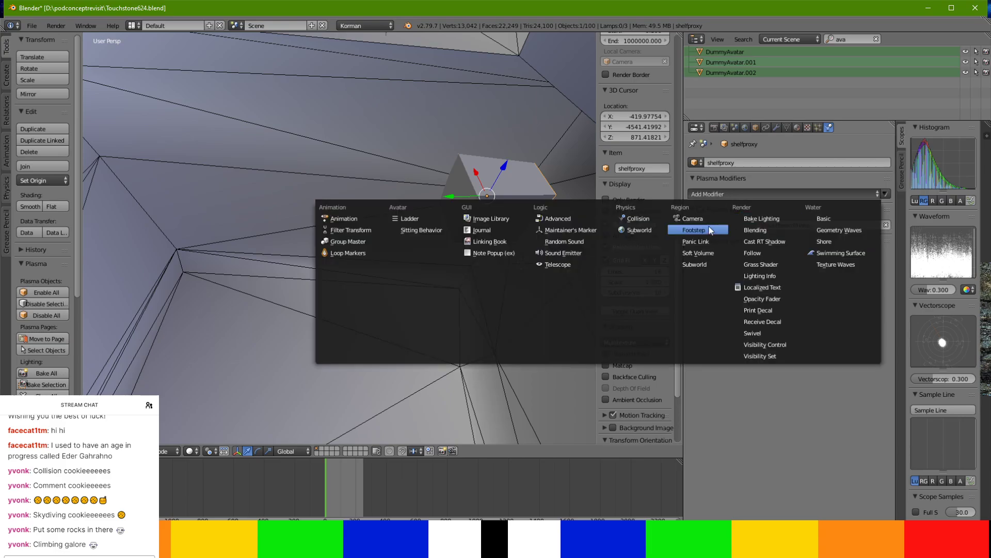
left_click(646, 218)
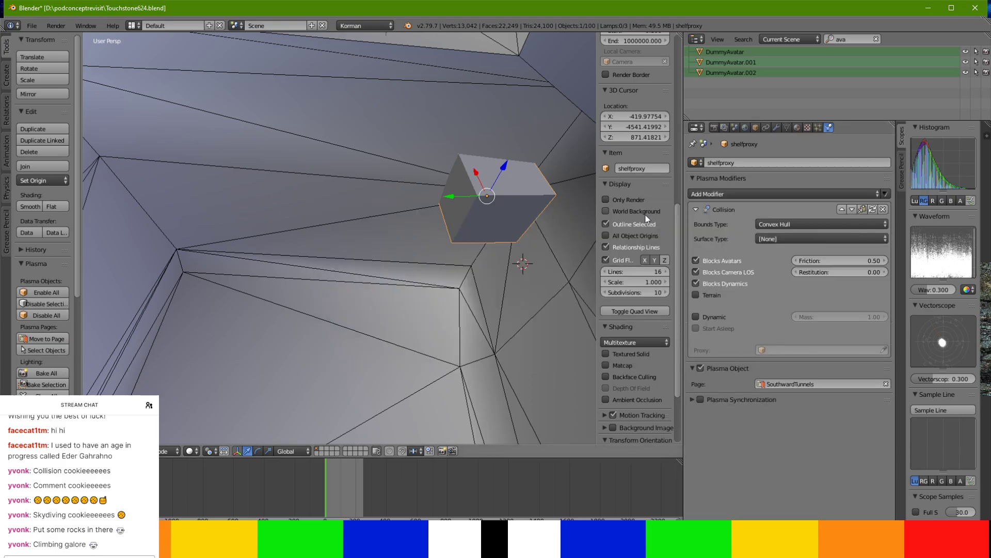
Check ST-DropdownArea's material and assign the hewnrock.001 material to shelfproxy.
right_click(535, 139)
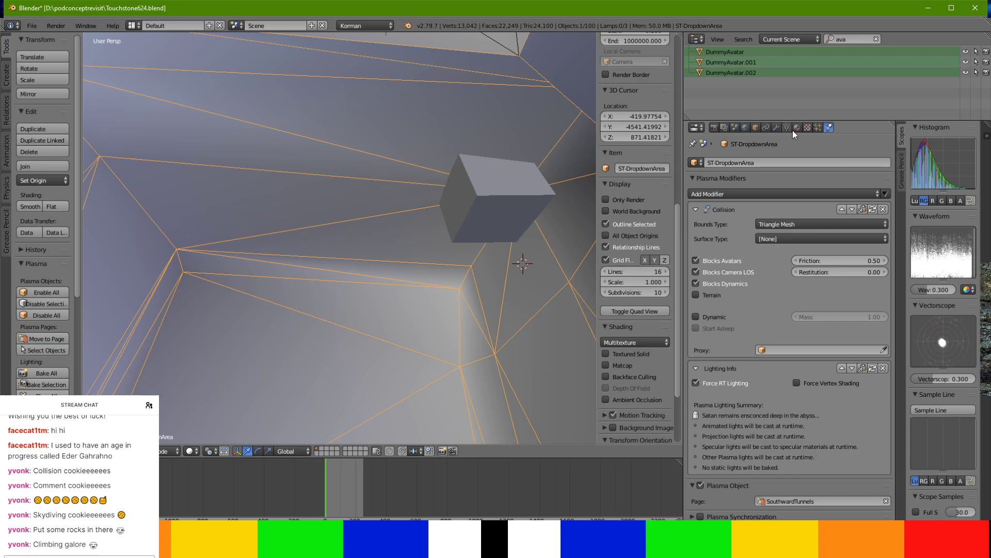
left_click(795, 128)
right_click(515, 195)
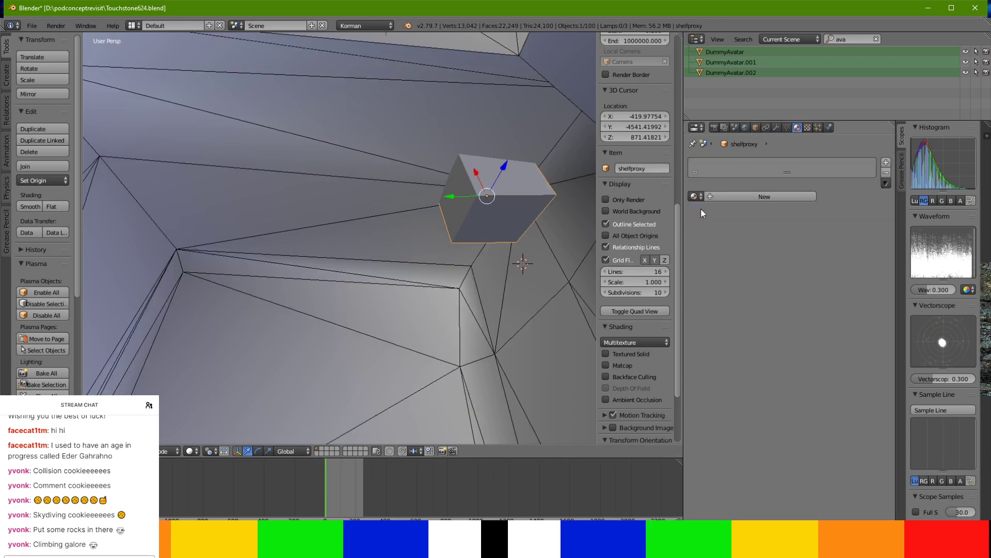
left_click(695, 196)
type("hewn")
key("Down")
key("Return")
In edit mode with face selection, pull shelfproxy's end face outward along the Y axis to lengthen the block.
key("Tab")
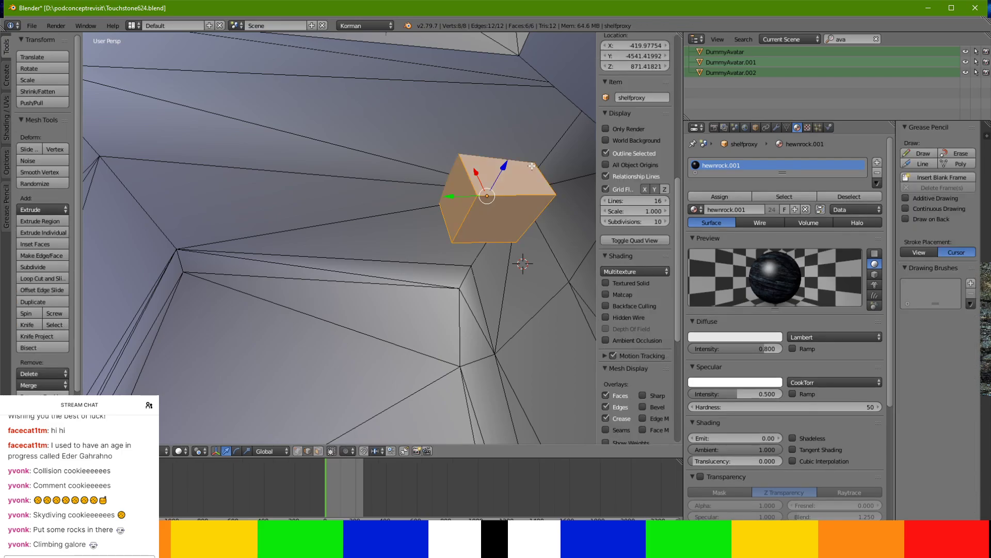
right_click(446, 206)
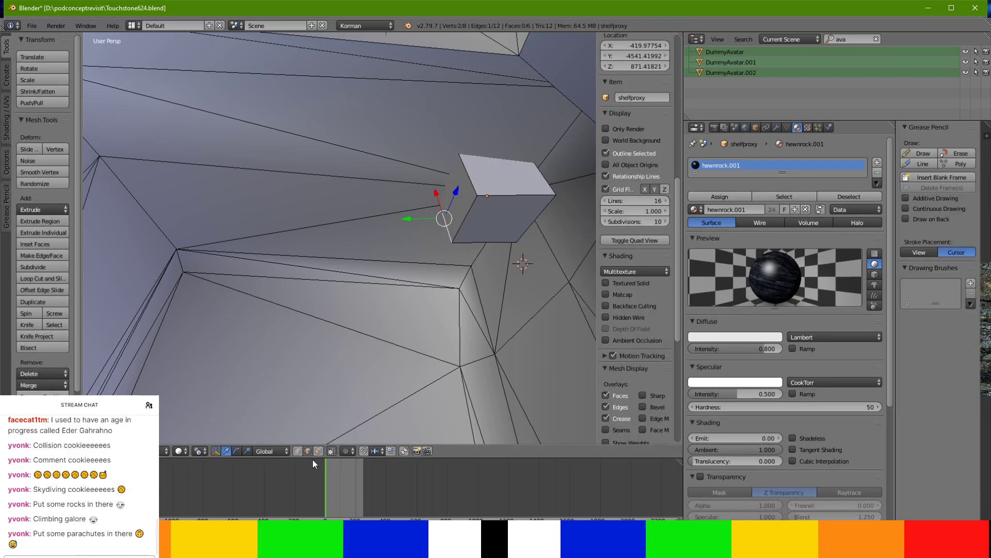
left_click(318, 450)
right_click(457, 197)
left_click_drag(424, 197, 315, 183)
middle_click_drag(315, 184, 416, 159)
scroll(343, 216, "down", 1)
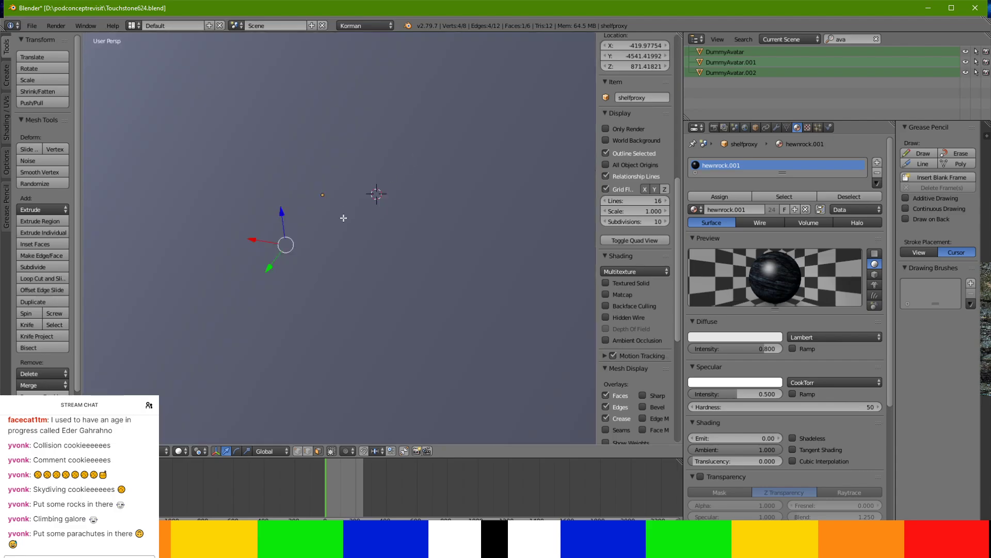
scroll(344, 215, "up", 2)
middle_click_drag(343, 215, 418, 289)
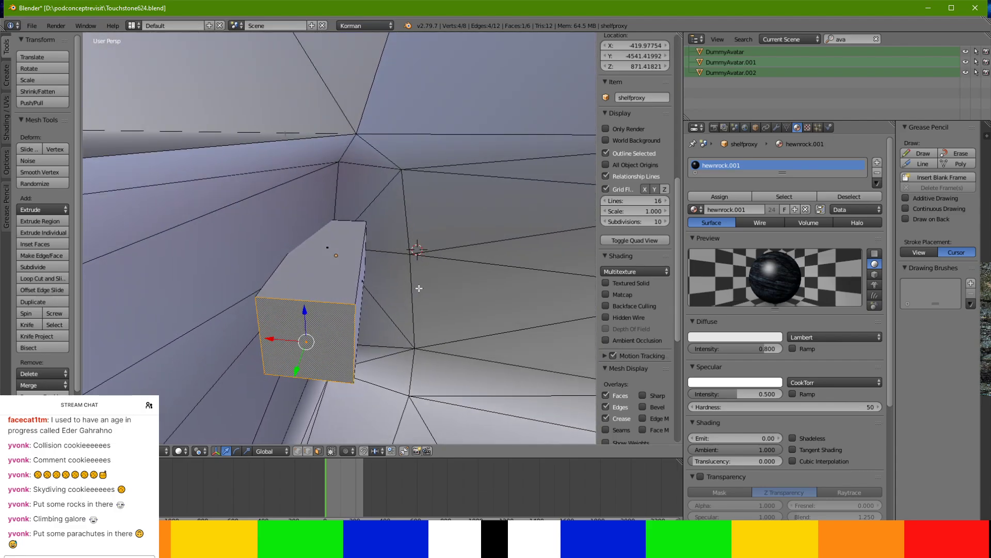
Raise the whole shelfproxy block along the Z axis in object mode and go back into edit mode.
key("Tab")
left_click_drag(337, 224, 339, 175)
key("ctrl+shift+z")
key("ctrl+shift+z")
key("ctrl+shift+z")
key("ctrl+shift+z")
middle_click_drag(354, 181, 352, 242)
key("Tab")
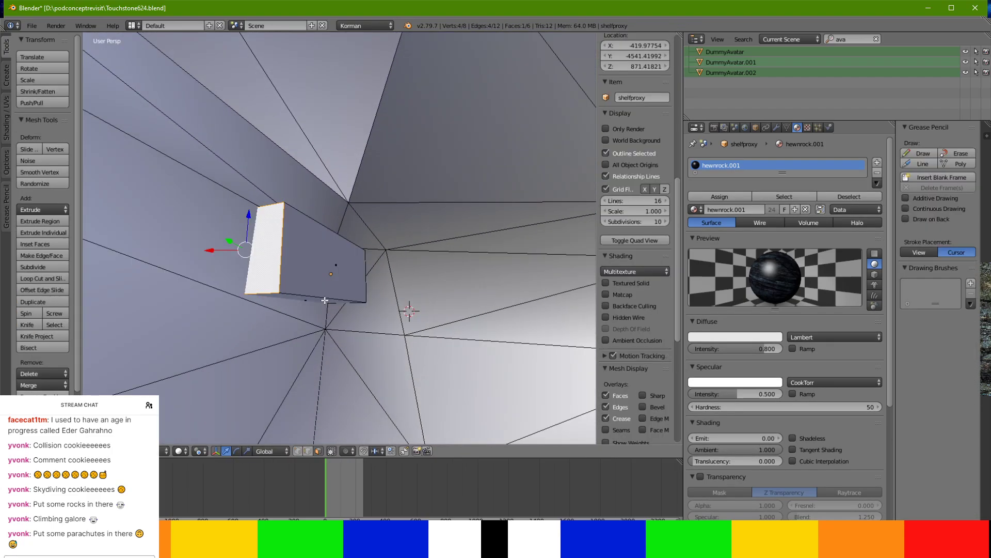
Raise shelfproxy's bottom face along the Z axis to thin the block, and lower its outer bottom edge slightly.
right_click(325, 299)
left_click_drag(308, 274, 312, 229)
middle_click_drag(312, 229, 375, 250)
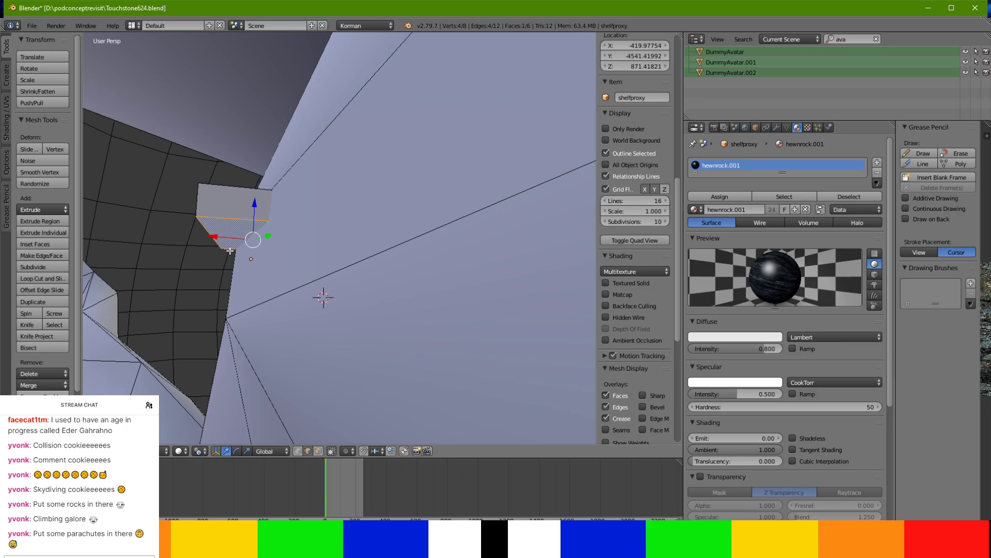
right_click(216, 237)
left_click_drag(217, 206, 216, 222)
With face selection active, push shelfproxy's long side face along the X axis to change the block's width.
middle_click_drag(216, 222, 225, 291)
right_click(291, 232)
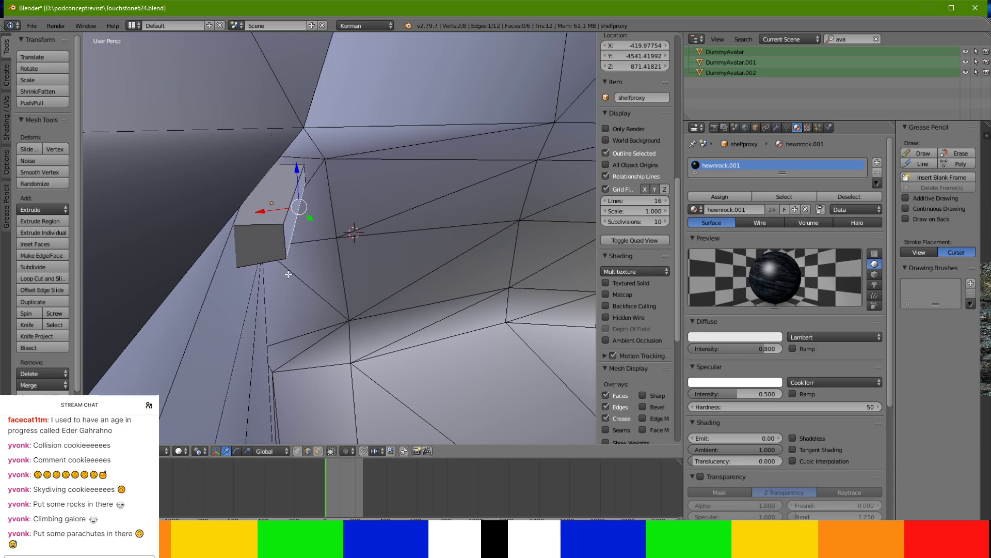
left_click(318, 450)
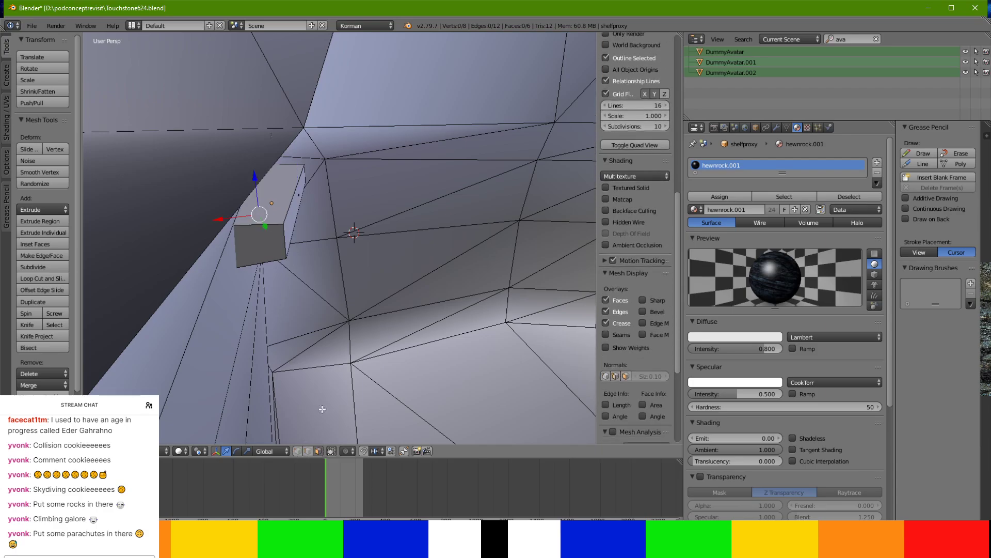
right_click(294, 210)
left_click_drag(278, 197, 313, 192)
middle_click_drag(313, 191, 195, 200)
Try deleting shelfproxy's end face buried in the rock corner, and undo the deletion.
middle_click_drag(342, 216, 208, 148)
scroll(208, 149, "up", 3)
middle_click_drag(357, 203, 494, 195)
key("x")
left_click(495, 195)
scroll(492, 193, "down", 3)
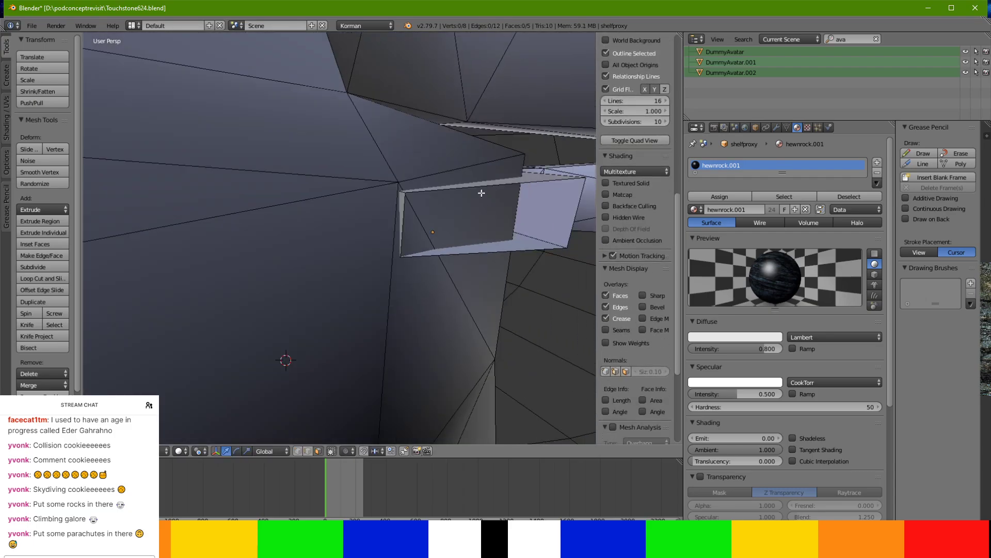
key("ctrl+z")
Set shelfproxy's collision bounds to Triangle Mesh, disable Blocks Dynamics and enable Terrain.
middle_click_drag(454, 206, 535, 212)
left_click(830, 127)
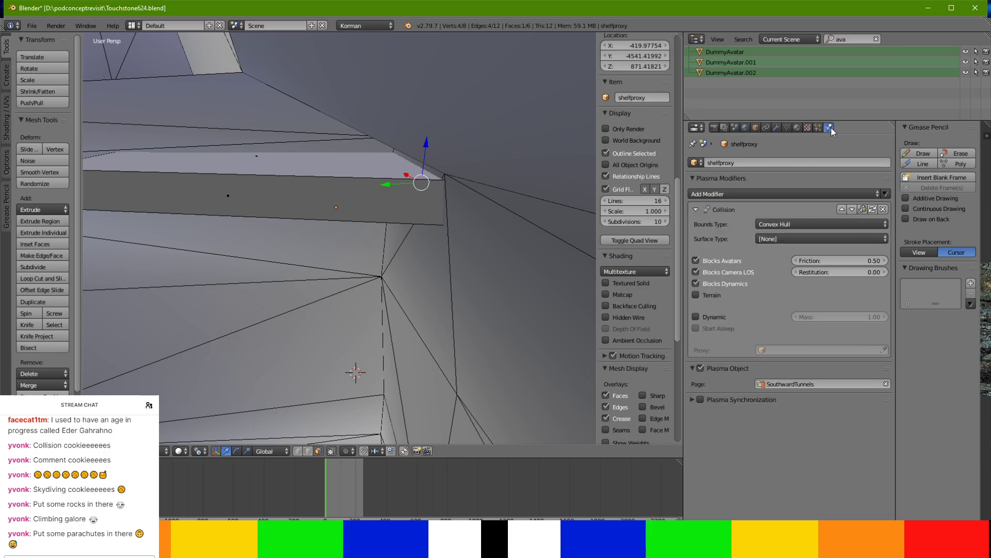
left_click(781, 223)
left_click(783, 177)
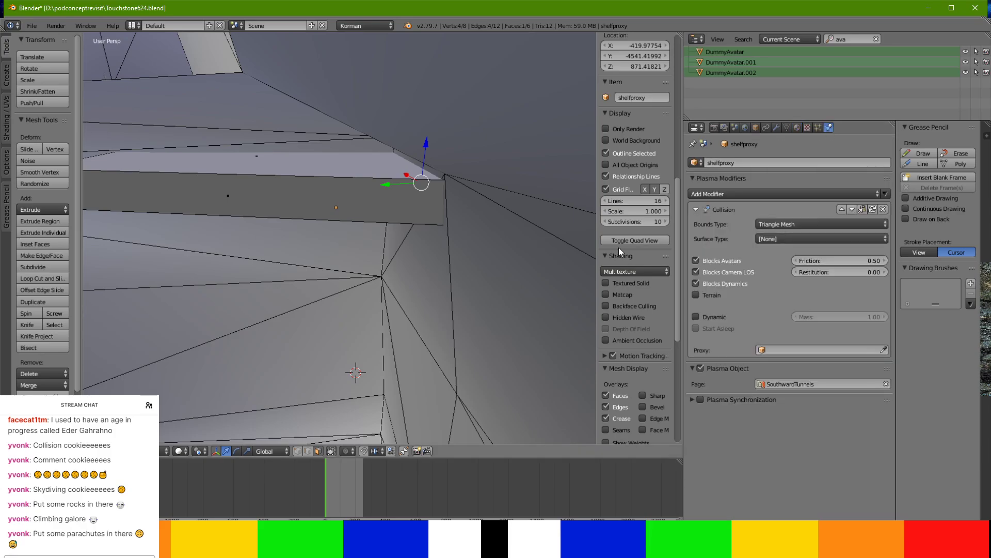
left_click(696, 283)
Raise shelfproxy's corner end face slightly along the Z axis.
middle_click_drag(374, 191, 413, 198)
middle_click_drag(426, 203, 356, 45)
middle_click_drag(431, 207, 284, 170)
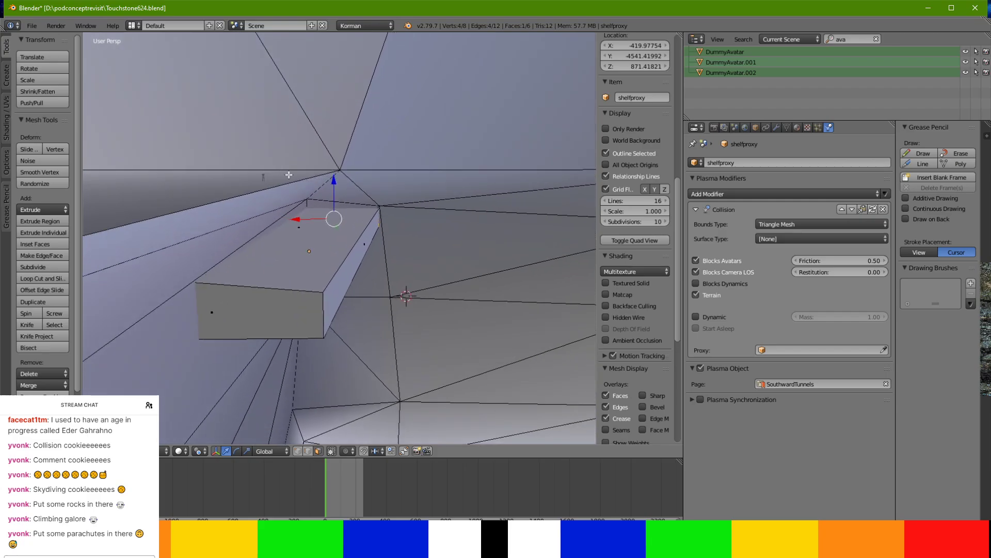
left_click_drag(333, 185, 336, 179)
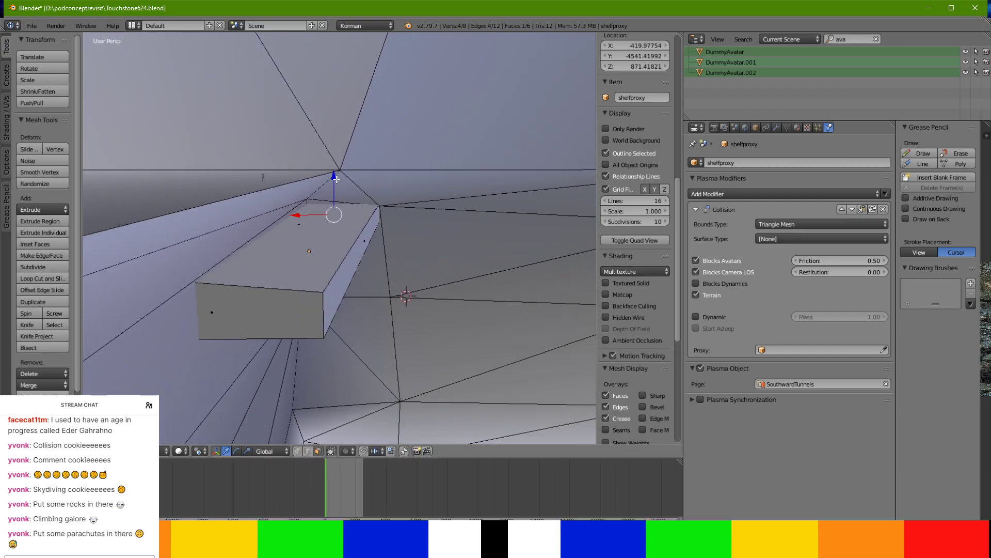
In object mode, raise the whole shelfproxy block along the Z axis against the rock wall.
key("Tab")
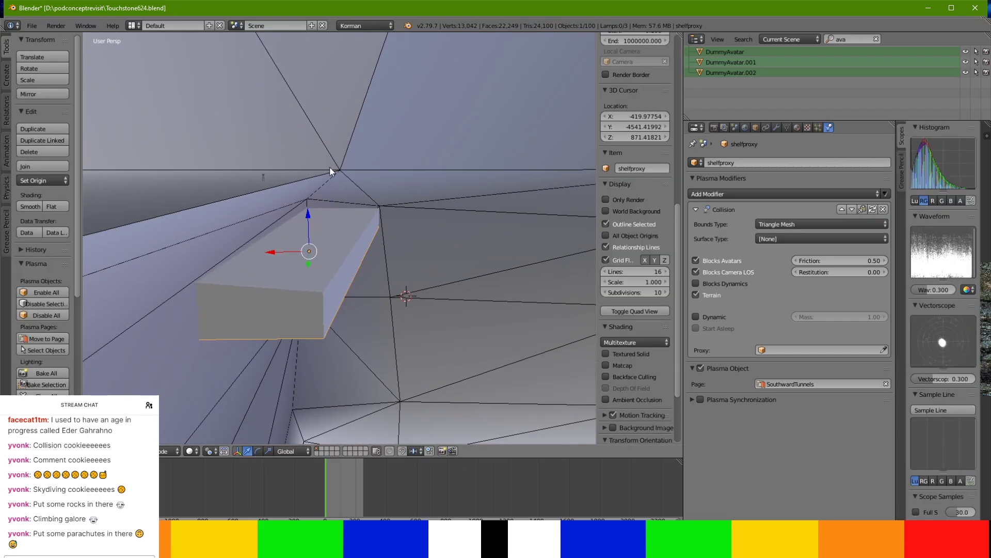
left_click_drag(309, 209, 321, 181)
middle_click_drag(321, 181, 309, 150)
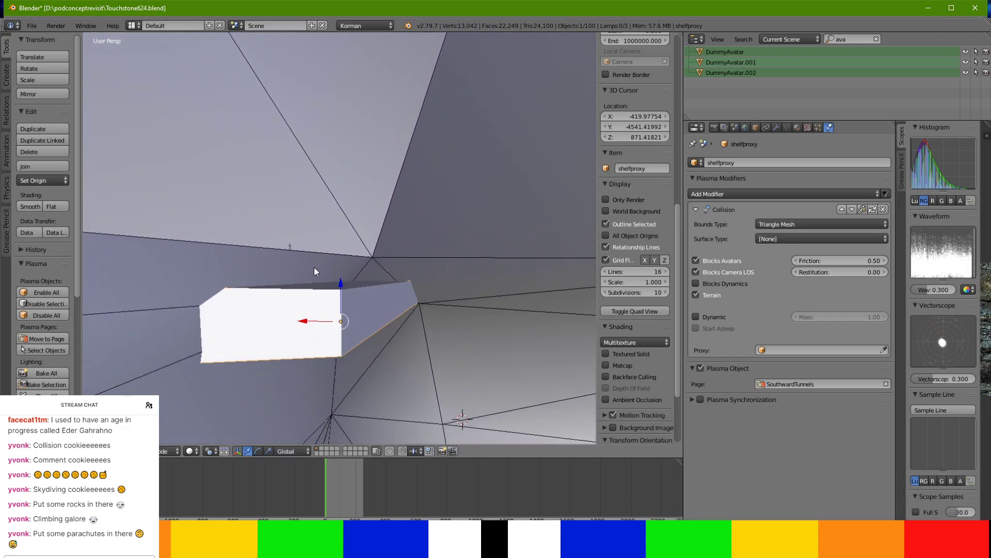
left_click_drag(340, 283, 344, 272)
middle_click_drag(344, 271, 354, 168)
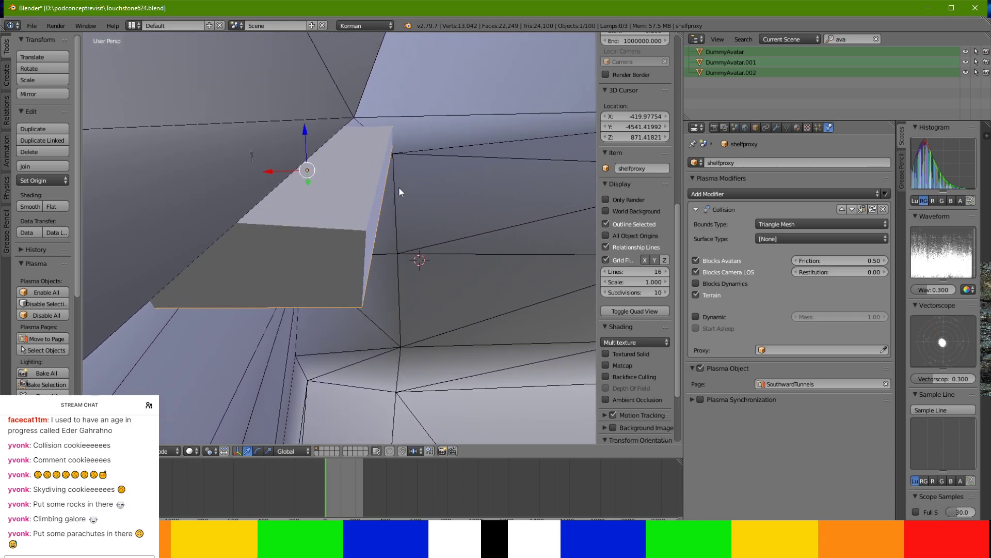
In edit mode, select shelfproxy's lower side edge and raise it along the Z axis.
key("Tab")
right_click(381, 200)
middle_click_drag(360, 164, 376, 119)
middle_click_drag(221, 239, 402, 187, "shift")
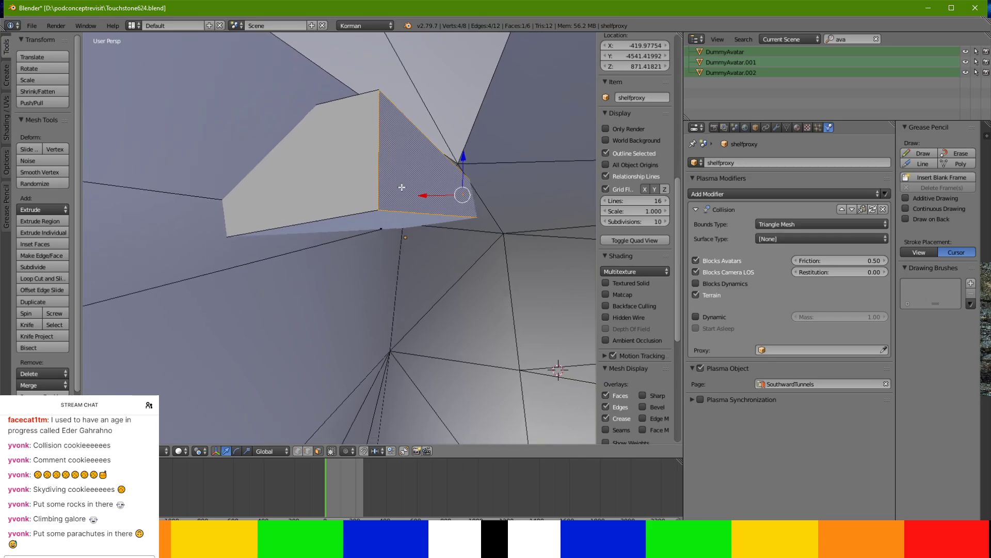
right_click(421, 211)
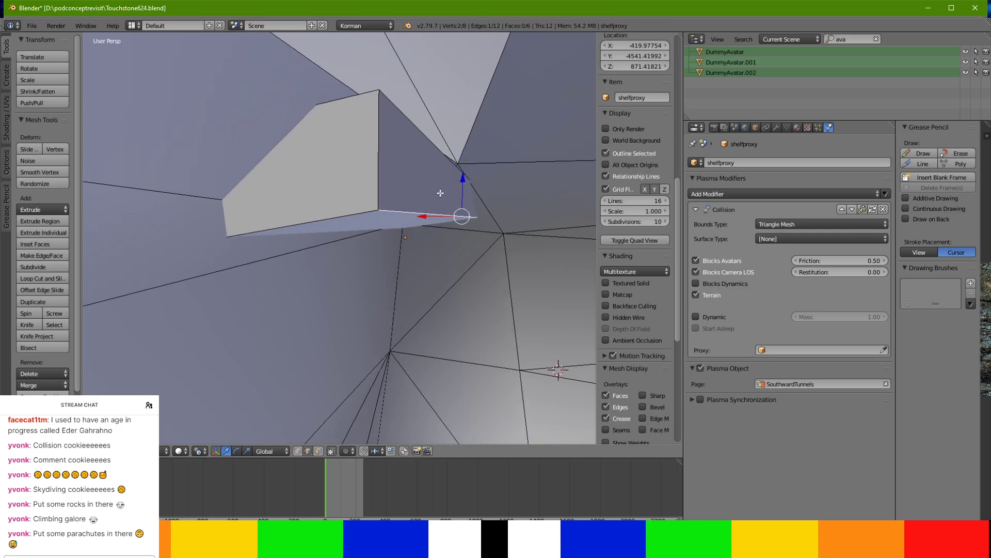
left_click_drag(460, 188, 461, 166)
Using face selection, pull shelfproxy's outer end face far along the Y axis to lengthen the ledge.
middle_click_drag(461, 165, 353, 274)
right_click(330, 285)
left_click(318, 451)
right_click(334, 278)
middle_click_drag(334, 278, 310, 424)
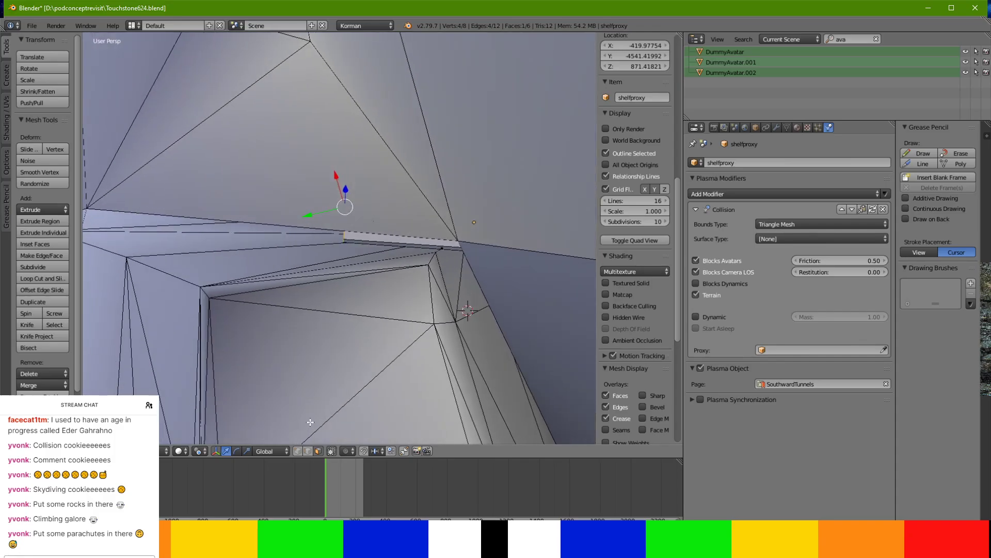
left_click_drag(320, 211, 146, 247)
middle_click_drag(146, 248, 163, 193, "shift")
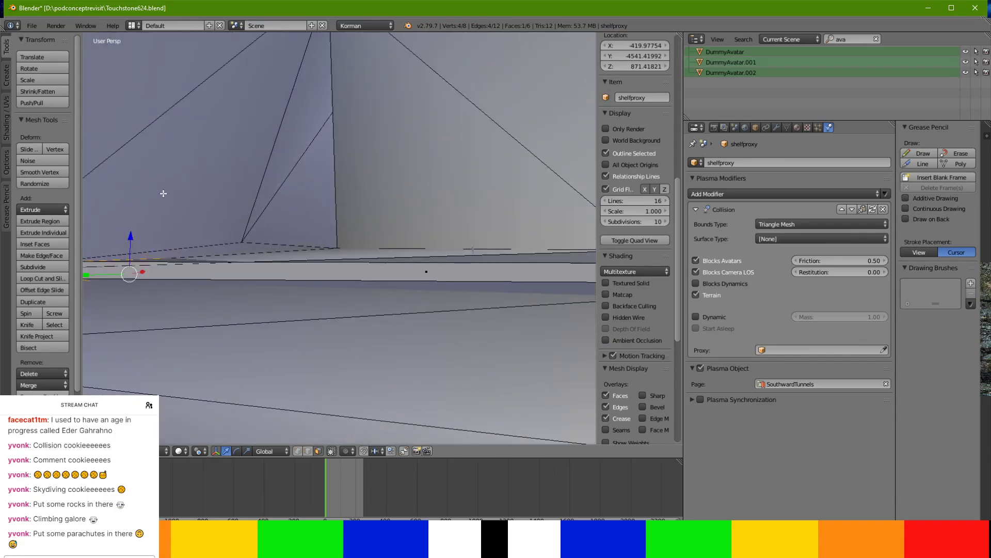
Reposition the extended outer end face so the shelfproxy ledge follows the rock wall.
middle_click_drag(132, 242, 100, 303)
left_click_drag(174, 205, 120, 173)
mouse_move(120, 174)
middle_mouse_down()
mouse_move(103, 170)
mouse_move(118, 163)
middle_mouse_up()
left_click_drag(115, 165, 116, 164)
middle_click_drag(115, 163, 555, 130)
middle_click_drag(465, 193, 487, 159)
middle_click_drag(327, 232, 550, 206, "shift")
left_click_drag(306, 280, 262, 271)
middle_click_drag(262, 271, 342, 348)
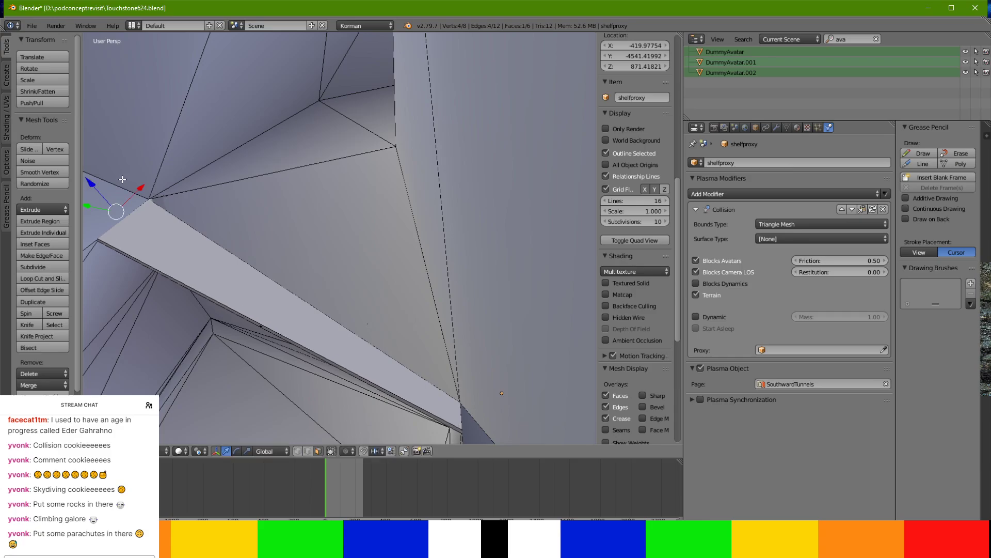
Pull shelfproxy's opposite end face out of the rock corner and shift it along the X axis.
middle_click_drag(92, 190, 252, 139)
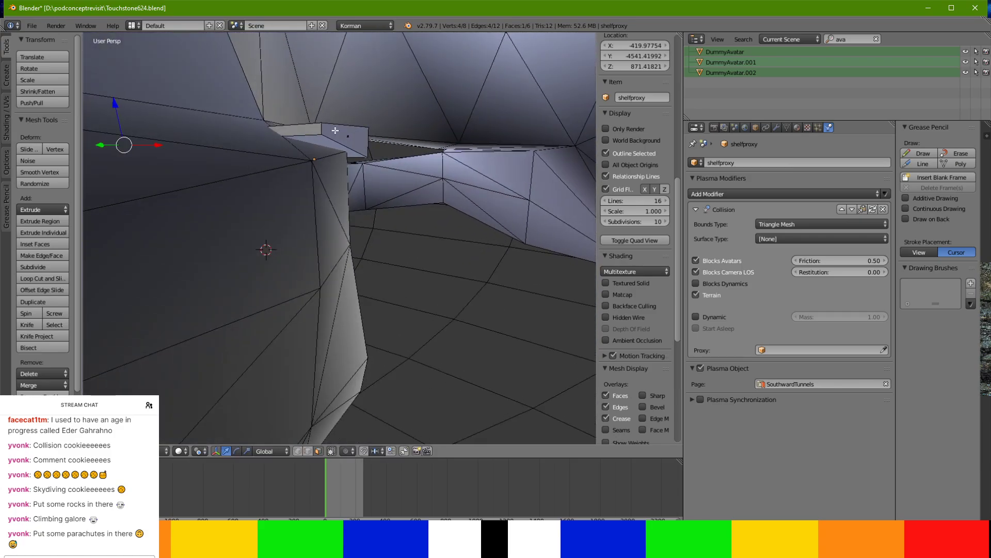
middle_click_drag(362, 151, 392, 144)
middle_click_drag(293, 167, 397, 177)
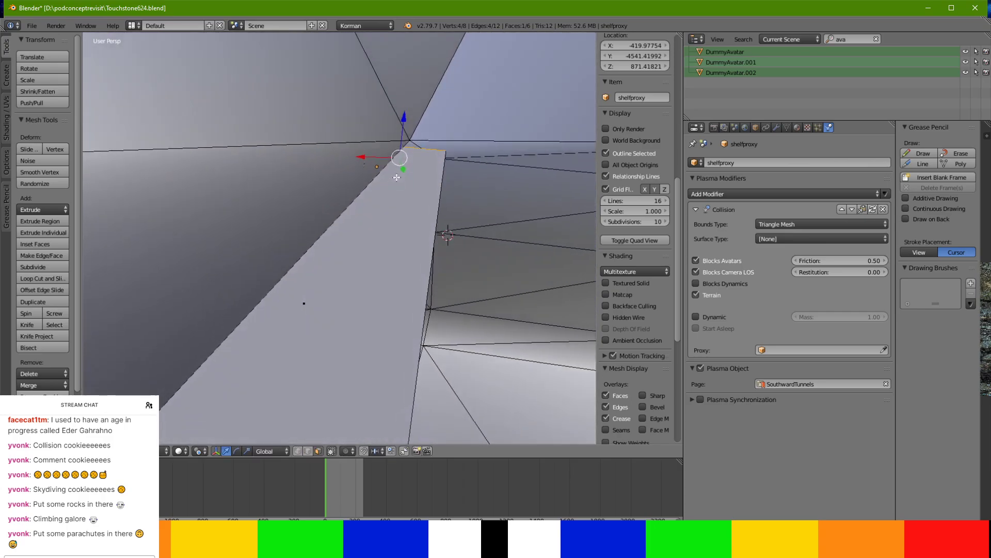
left_click_drag(406, 128, 386, 158)
key("g")
key("x")
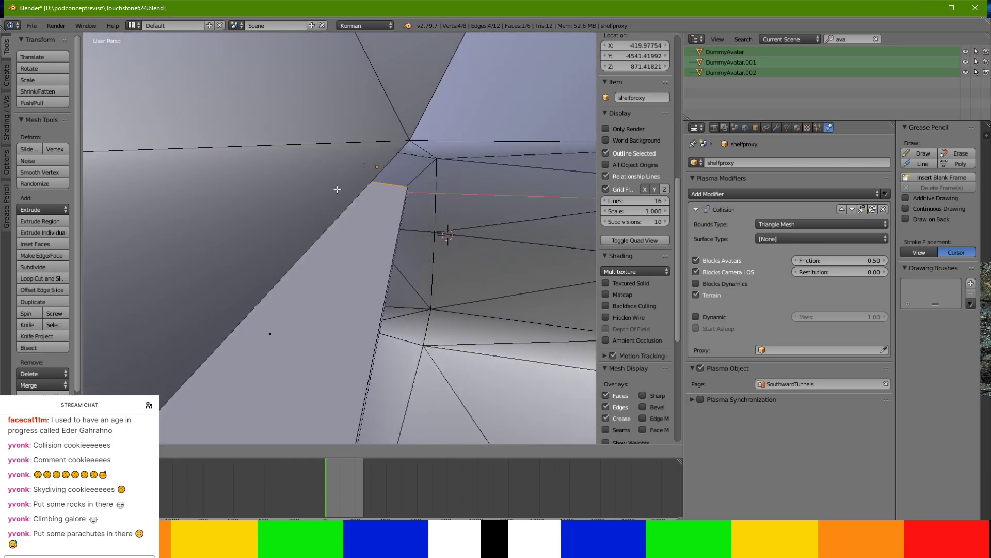
middle_click_drag(338, 187, 430, 161)
scroll(523, 371, "down", 2)
scroll(519, 369, "up", 2)
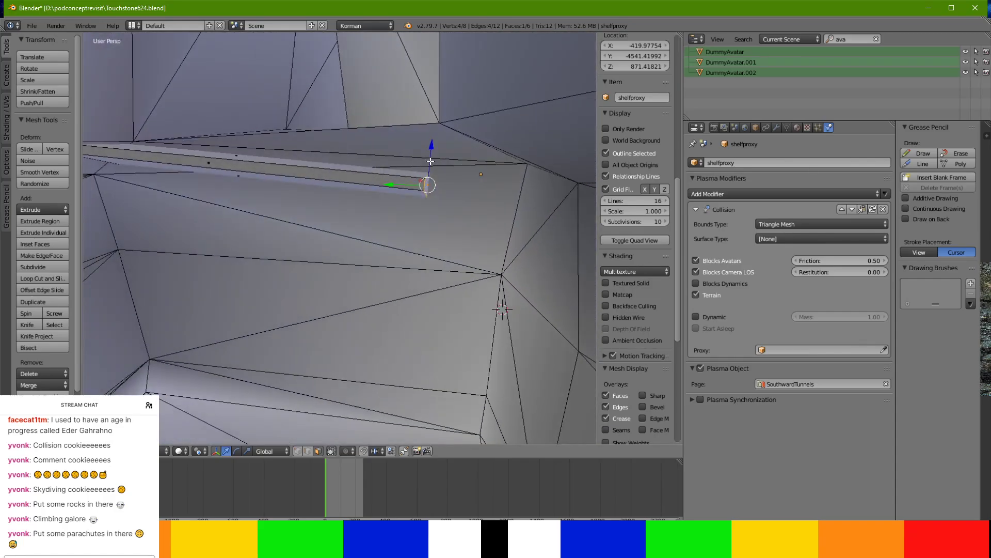
Return to object mode and apply shelfproxy's rotation and scale.
key("Tab")
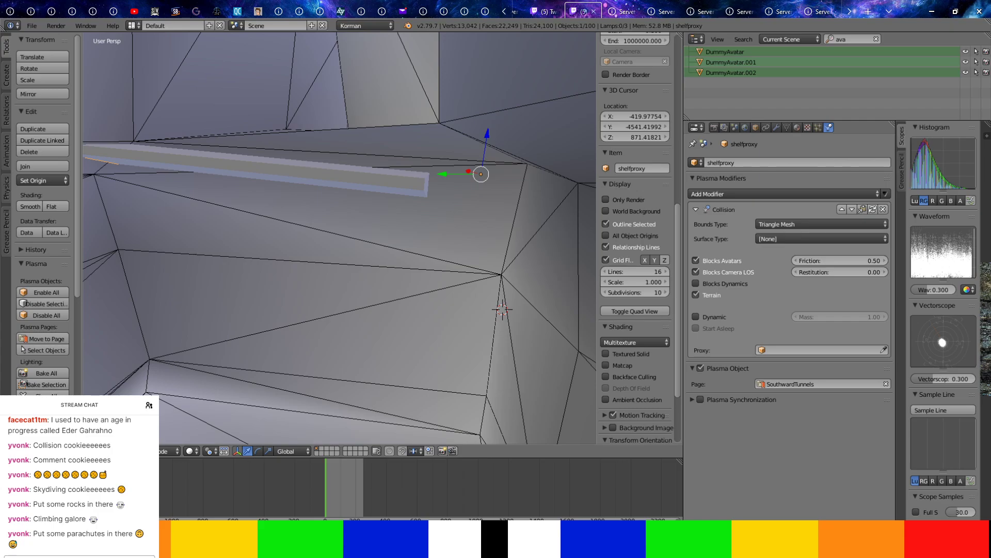
middle_click_drag(318, 143, 326, 265)
key("ctrl+a")
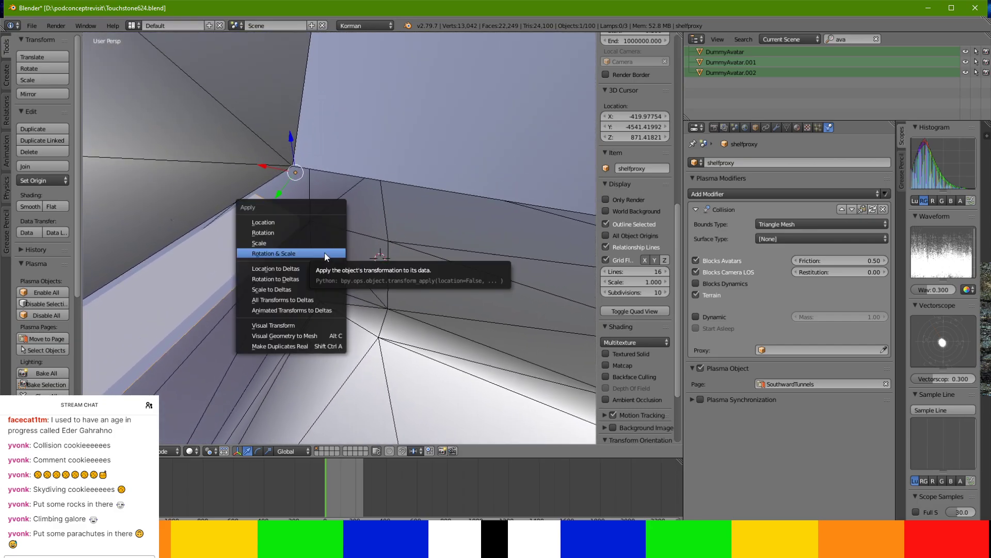
left_click(324, 254)
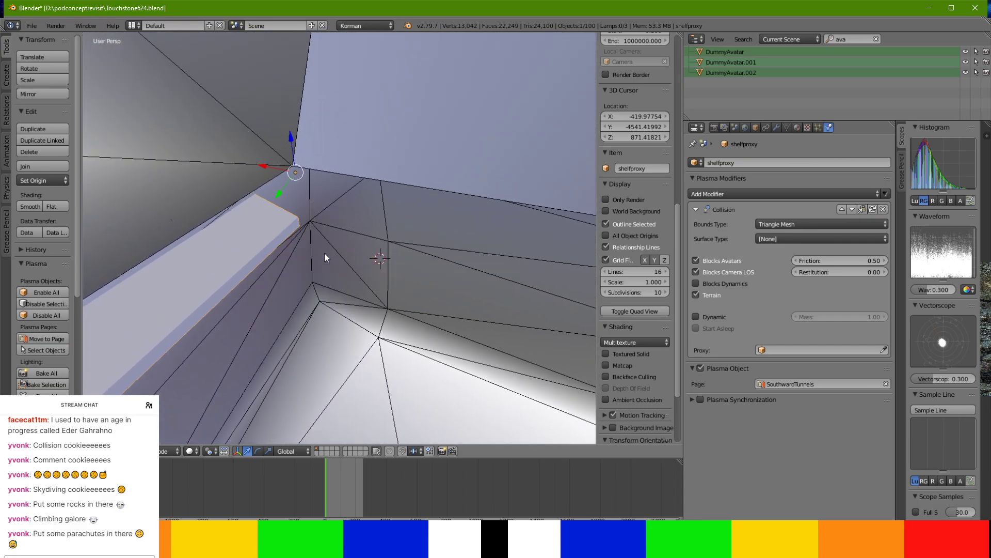
Add a cube on the rock wall beside the ledge and rename it spearproxy.
left_click(11, 71)
left_click(44, 80)
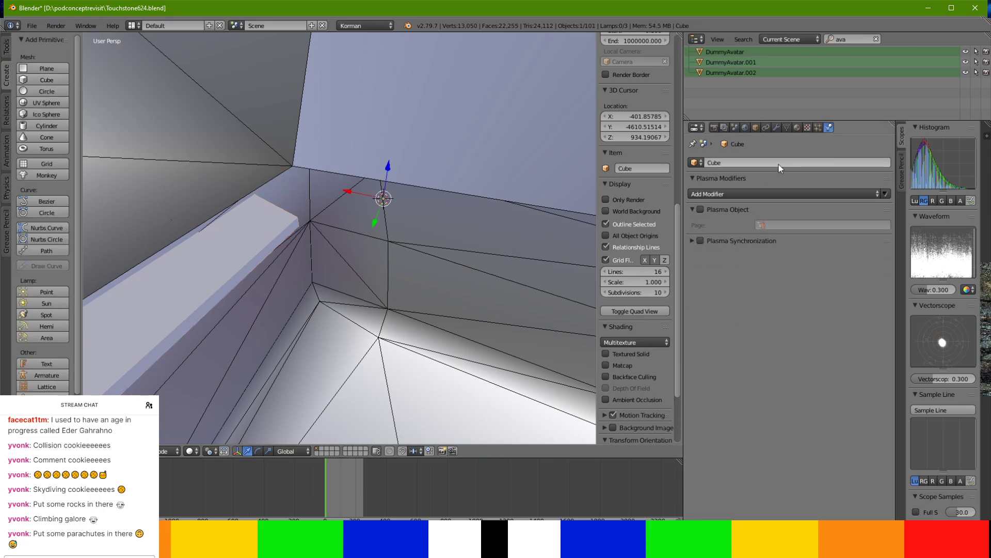
left_click(728, 162)
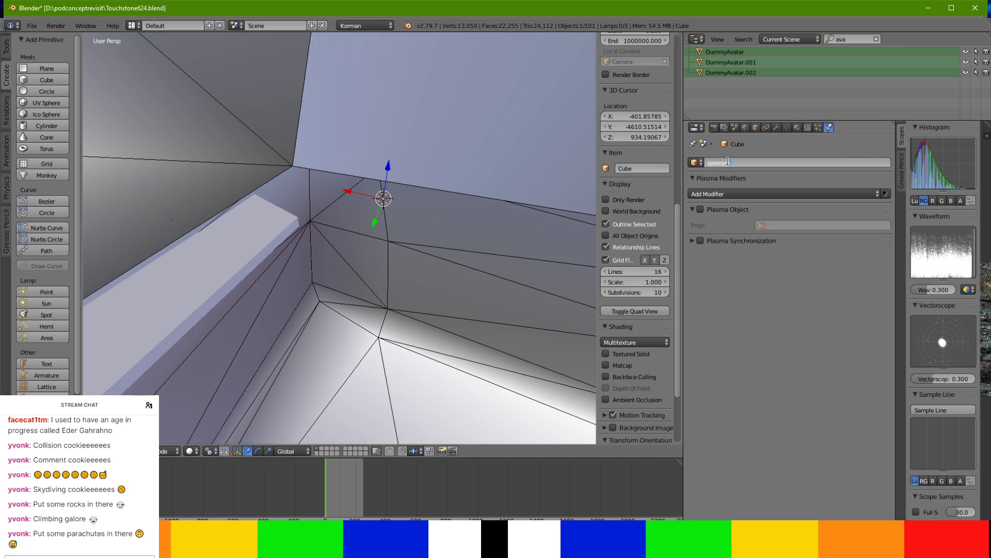
key("Return")
Enable spearproxy as a Plasma Object on the SouthwardTunnels page and add a Collision modifier with Triangle Mesh bounds.
left_click(808, 224)
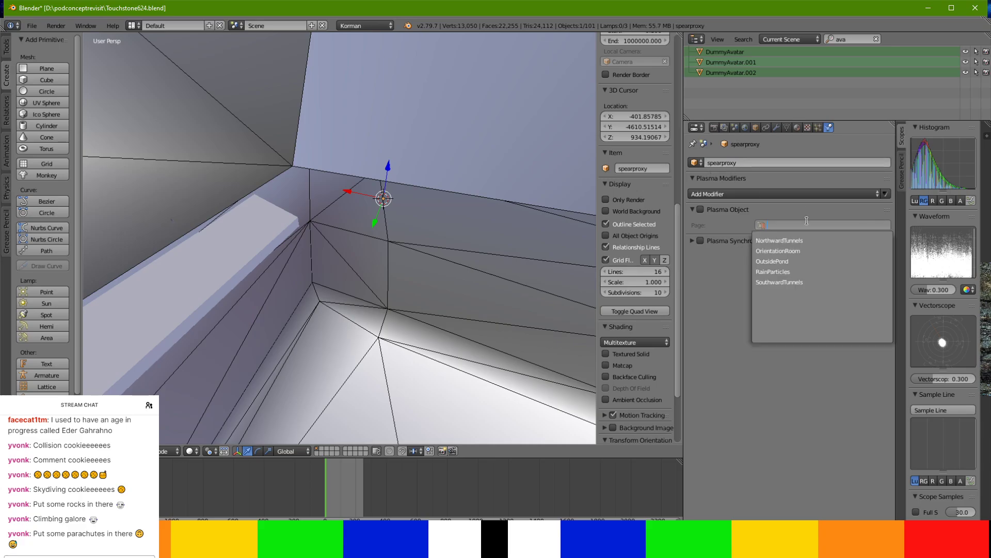
left_click(798, 281)
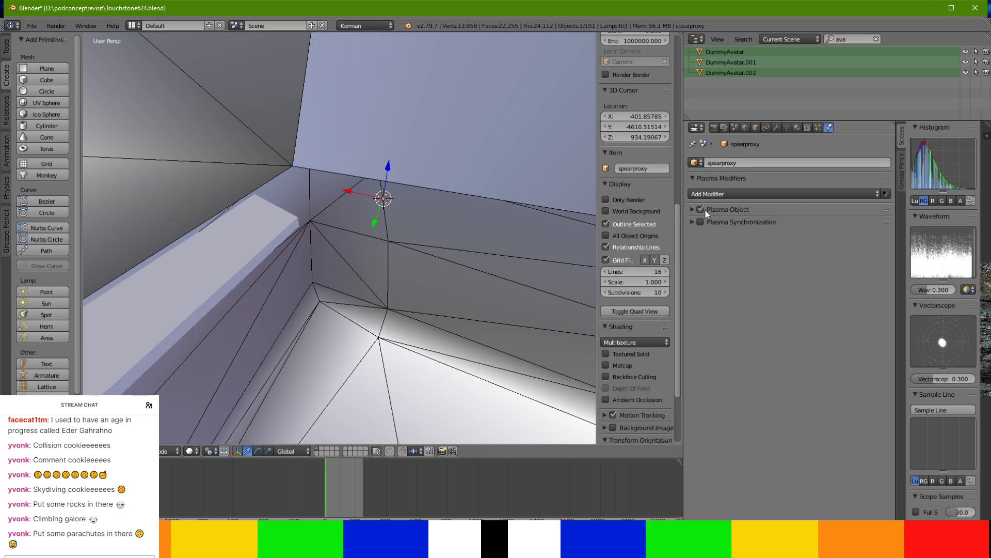
left_click(702, 209)
left_click(736, 196)
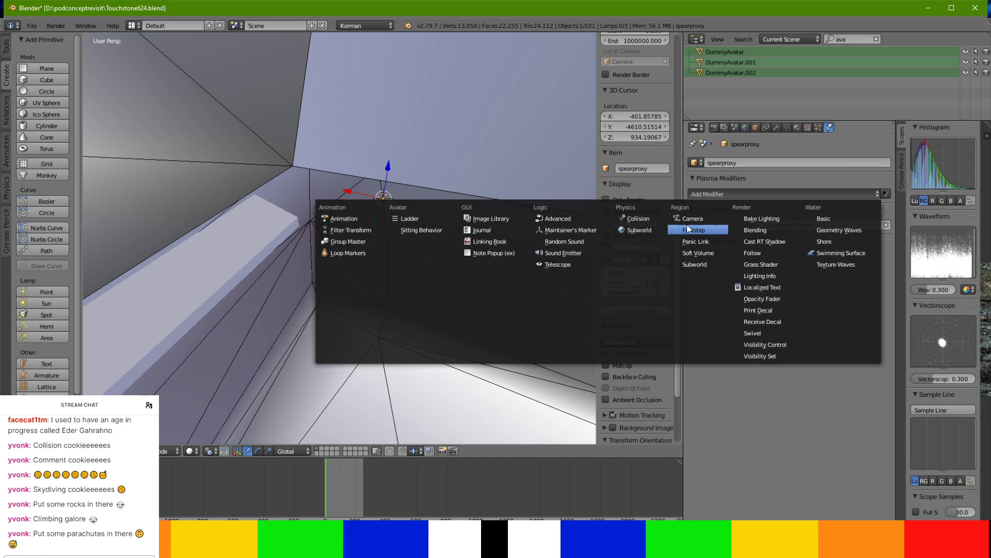
left_click(654, 218)
left_click(779, 224)
left_click(816, 177)
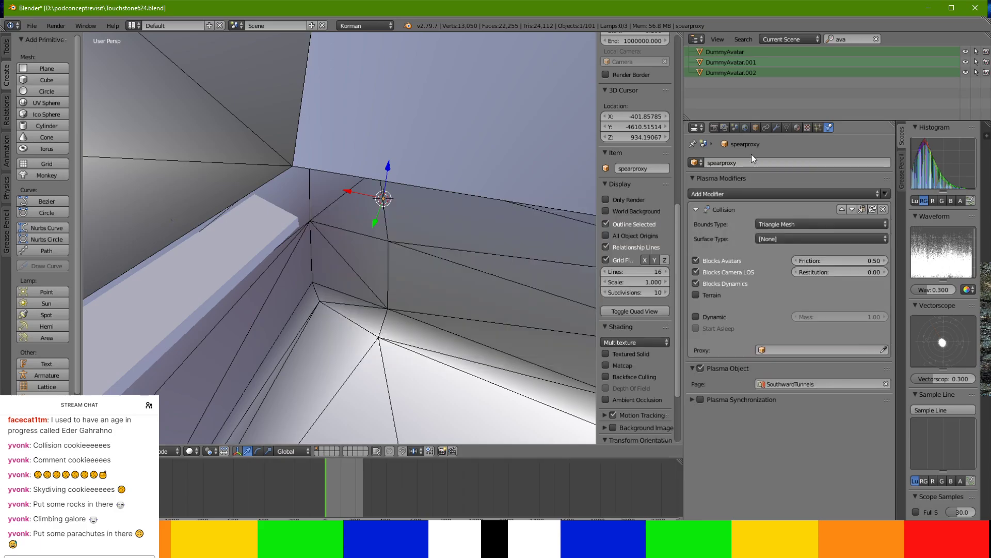
Assign the existing hewnrock.001 material to spearproxy.
left_click(786, 127)
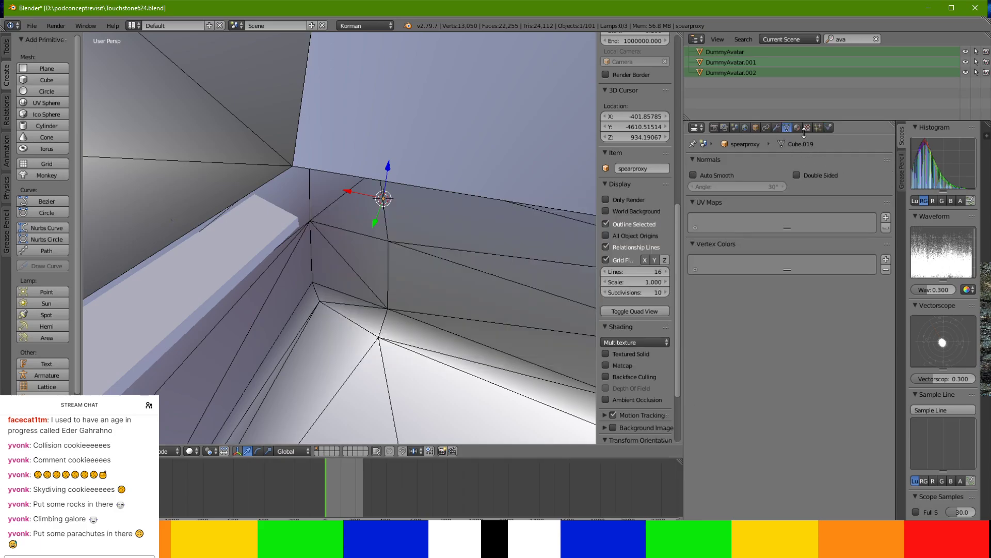
left_click(798, 128)
left_click(696, 196)
type("hew")
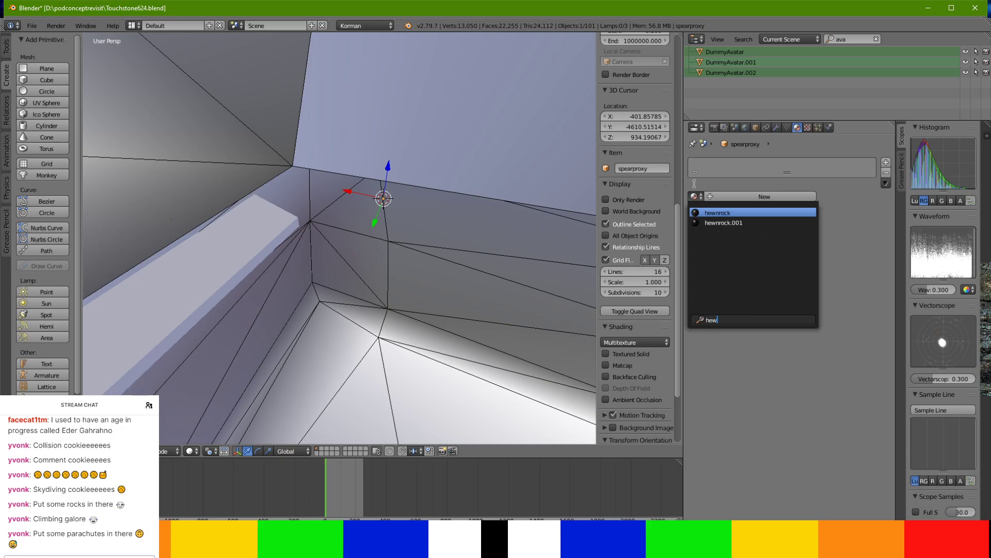
key("Down")
key("Return")
In edit mode, scale up the spearproxy cube and pull one face outward along the Y axis to lengthen it.
scroll(374, 210, "up", 4)
middle_click_drag(374, 212, 333, 202)
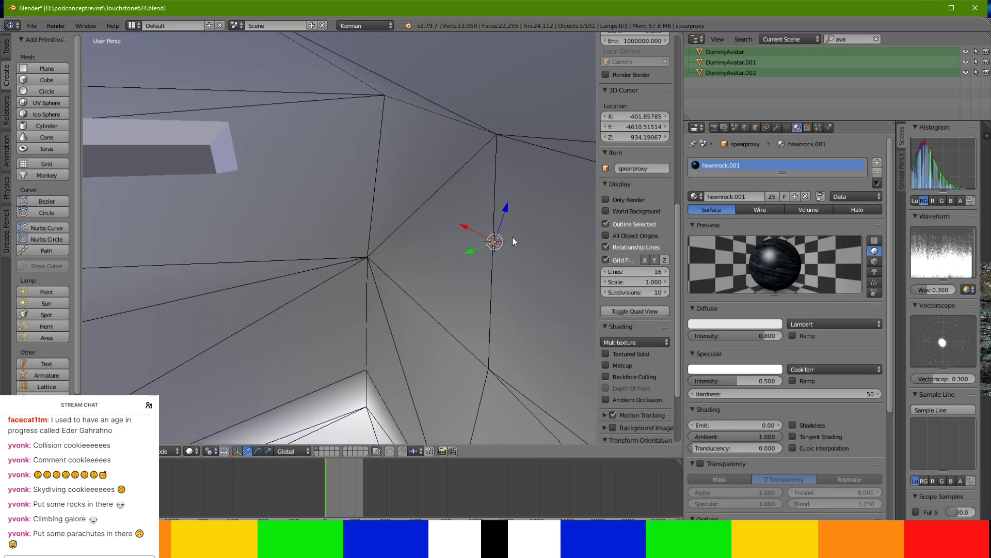
key("Tab")
key("s")
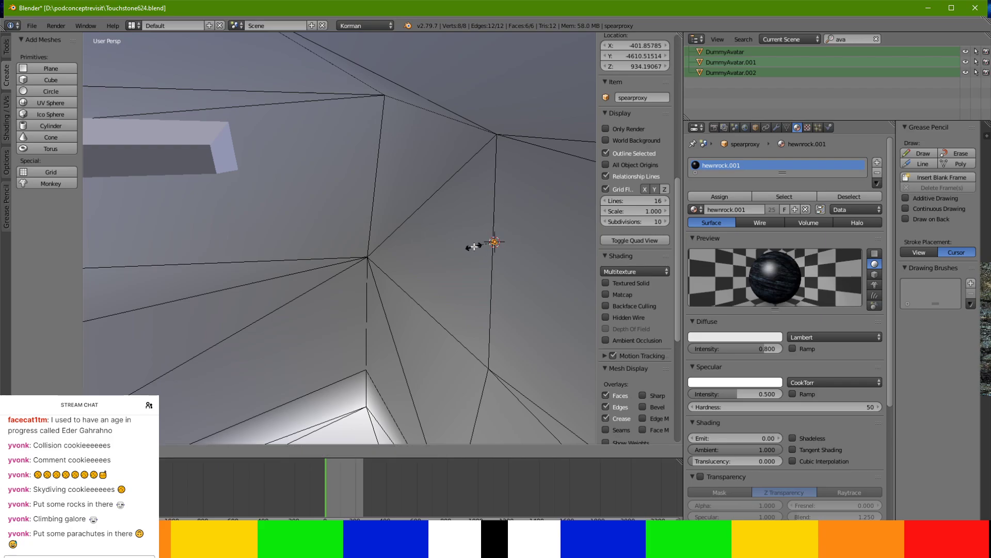
left_click(368, 252)
right_click(485, 245)
left_click_drag(469, 253, 339, 297)
middle_click_drag(339, 298, 217, 346)
Scale up spearproxy's rear face, lower it slightly along the Z axis and return to object mode.
right_click(268, 356)
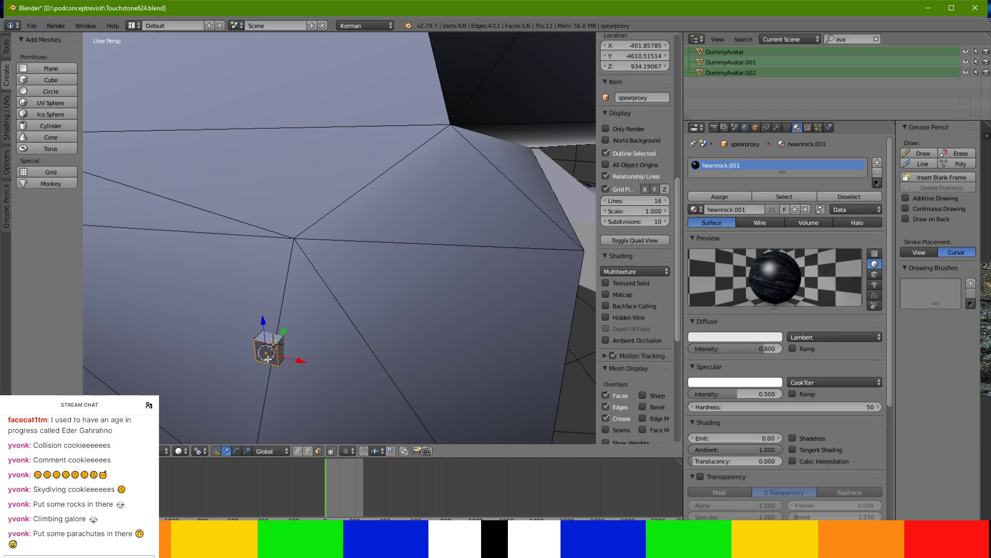
key("s")
left_click(475, 386)
middle_click_drag(476, 386, 321, 289)
scroll(316, 344, "down", 5)
left_click_drag(147, 275, 150, 291)
middle_click_drag(151, 291, 518, 358)
scroll(483, 340, "down", 5)
middle_click_drag(383, 308, 184, 184)
key("Tab")
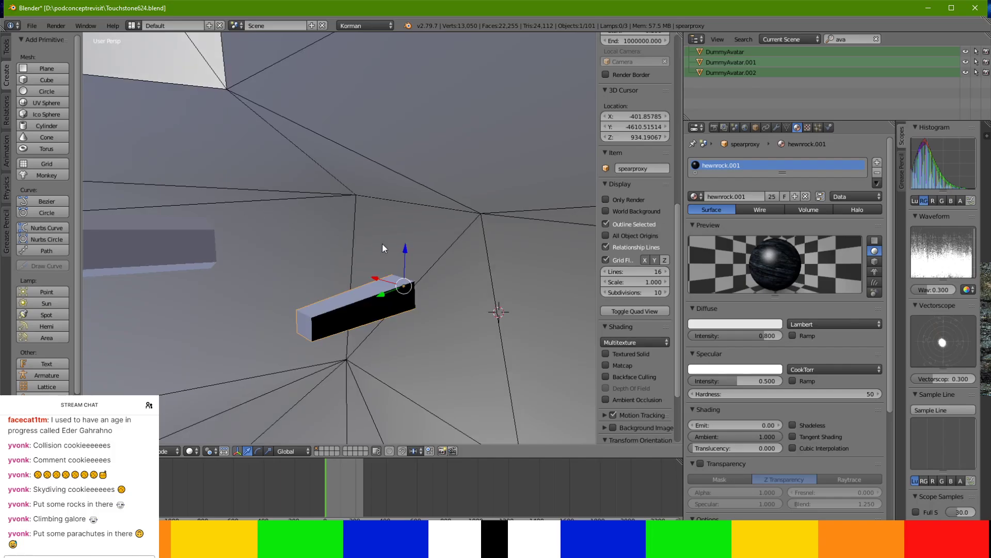
Raise spearproxy along the Z axis so it sits higher on the rock wall.
left_click_drag(406, 253, 417, 200)
middle_click_drag(418, 199, 479, 242)
scroll(439, 290, "down", 2)
scroll(413, 268, "up", 2)
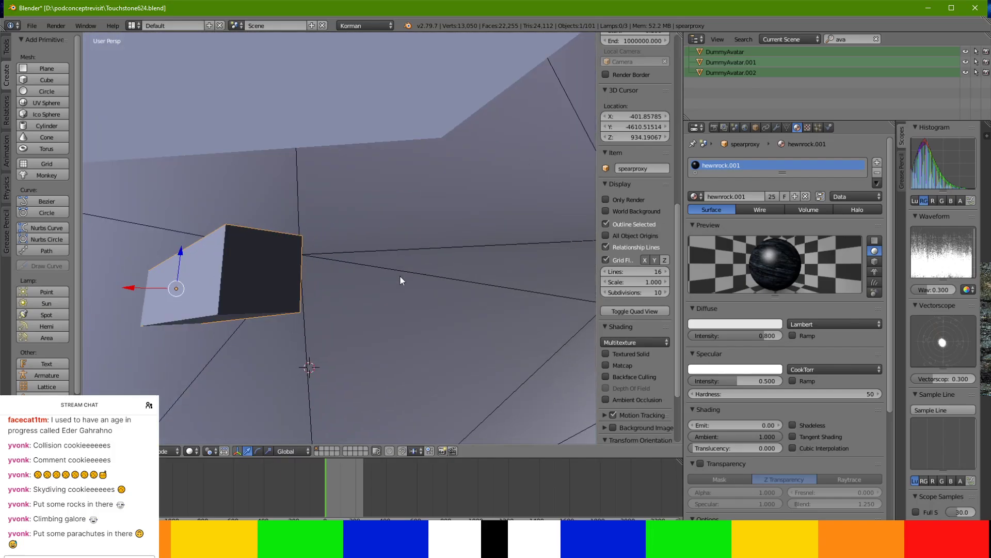
In edit mode, scale down spearproxy's outer end face to taper the spear towards its tip, and return to object mode.
key("Tab")
right_click(279, 277)
middle_click_drag(278, 277, 250, 303)
key("s")
left_click(295, 275)
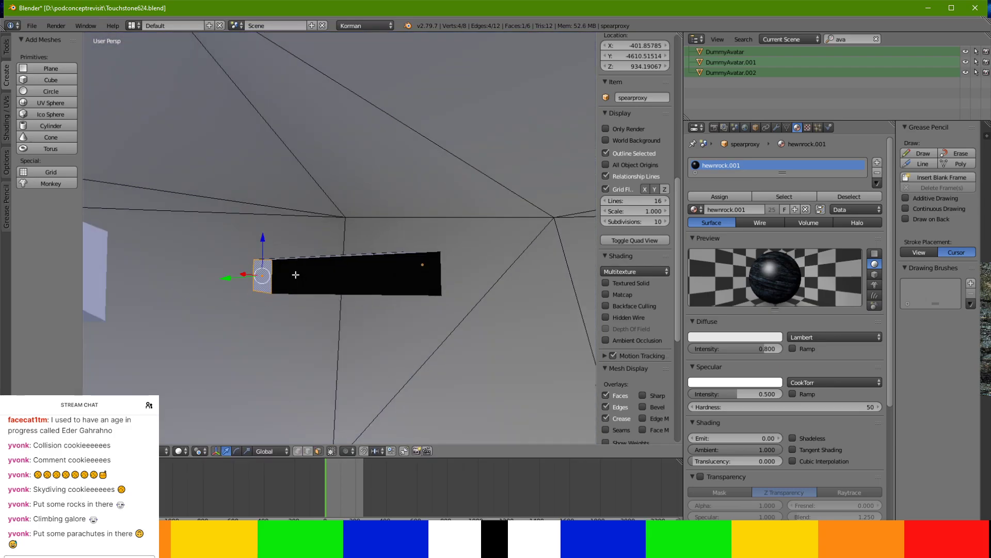
middle_click_drag(262, 241, 340, 292)
mouse_move(290, 266)
middle_mouse_down()
mouse_move(282, 274)
mouse_move(199, 261)
mouse_move(280, 265)
middle_mouse_up()
key("Tab")
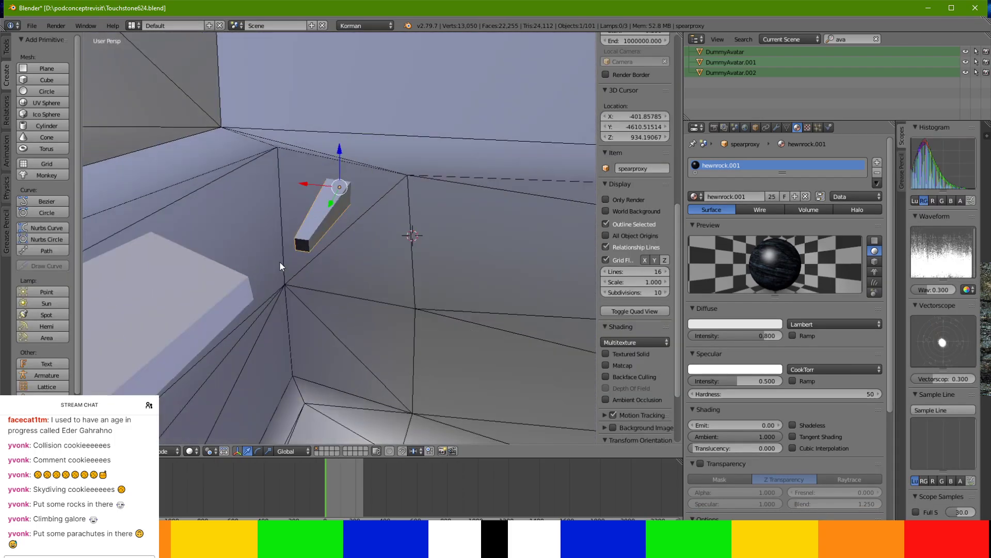
Unwrap all of spearproxy's faces with Cube Projection in edit mode and return to object mode.
key("Tab")
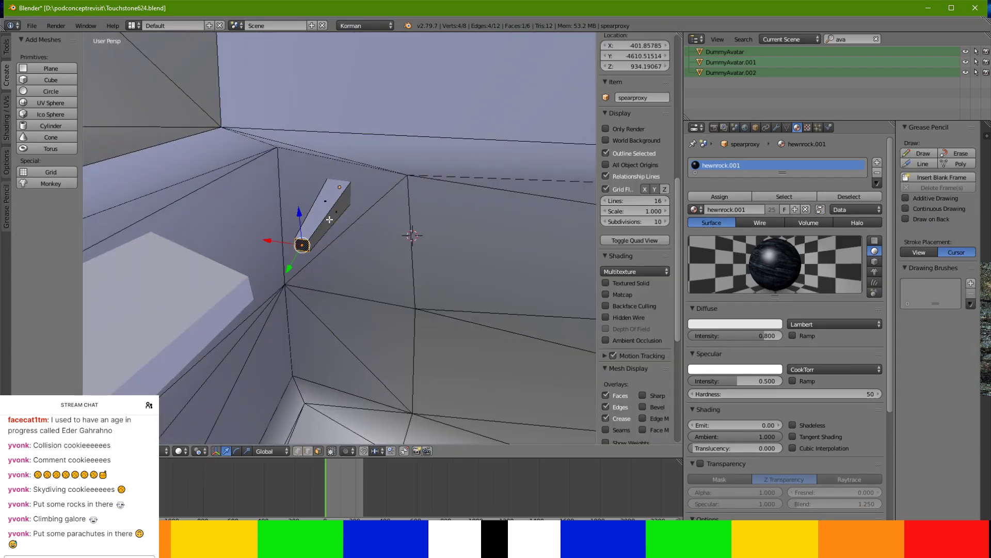
key("a")
key("u")
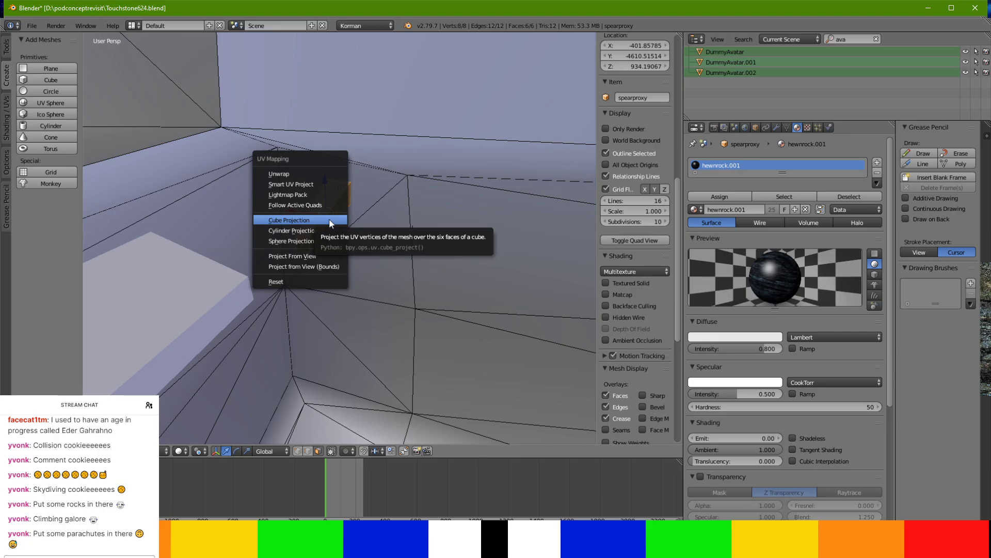
left_click(329, 218)
key("Tab")
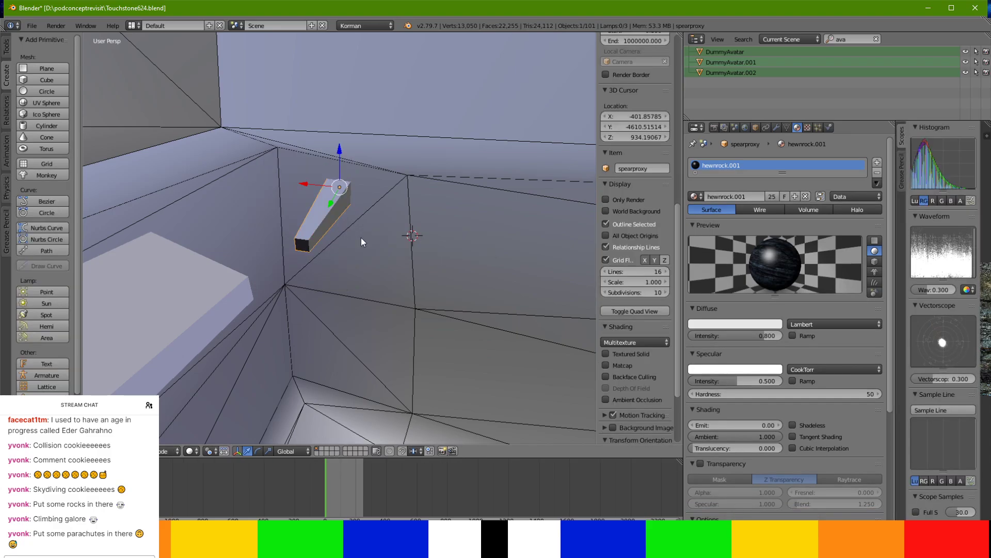
Apply smooth shading to shelfproxy and spearproxy.
right_click(292, 272)
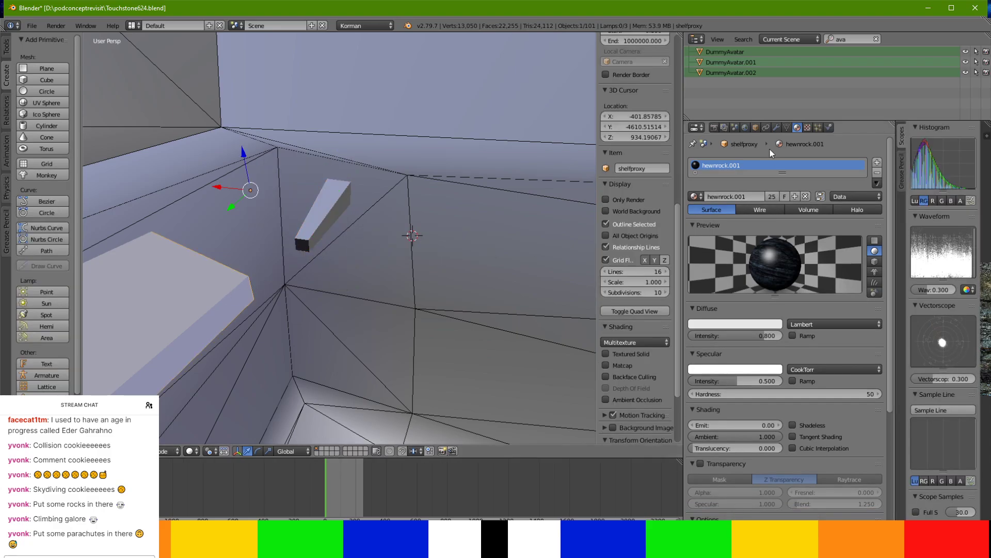
left_click(6, 48)
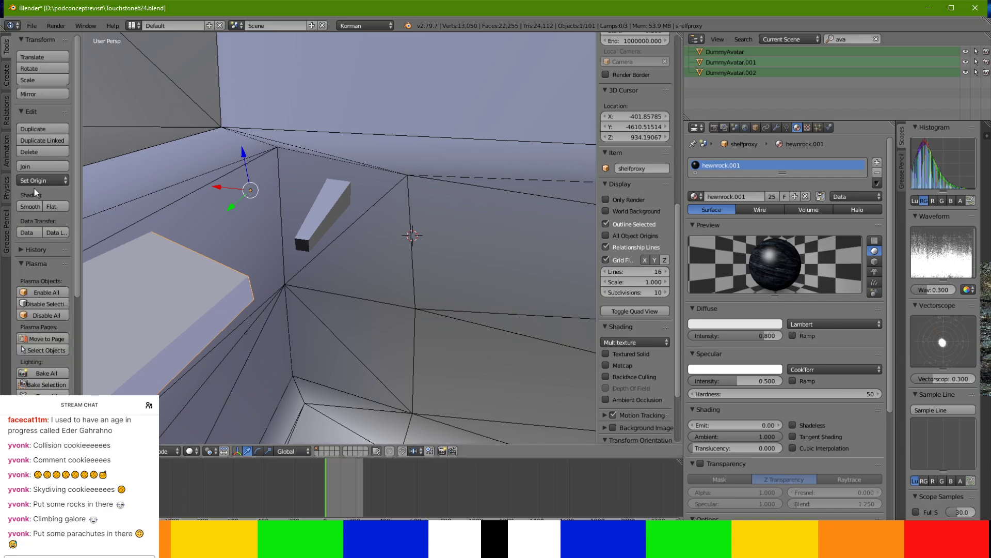
left_click(33, 205)
right_click(311, 233)
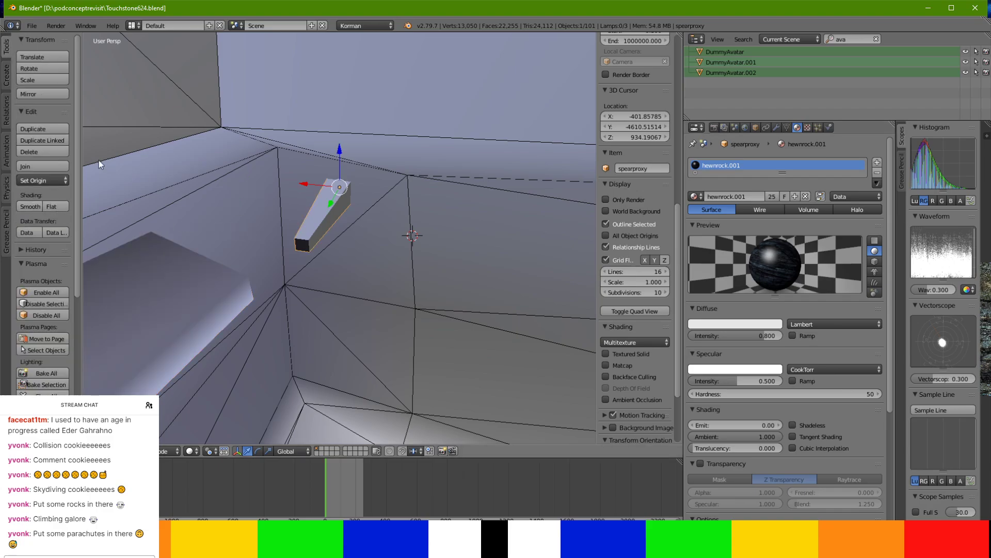
left_click(29, 206)
middle_click_drag(350, 215, 326, 193)
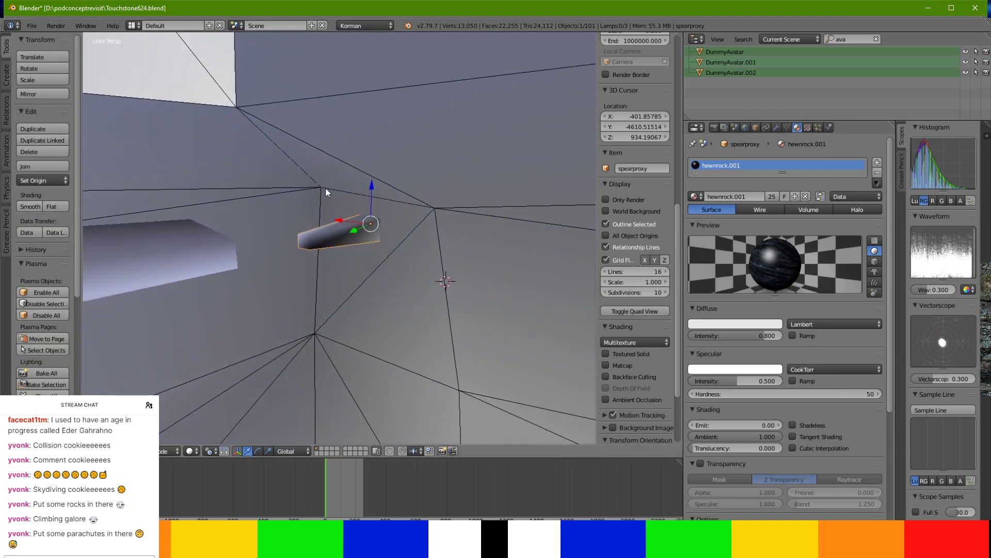
Enable Wire and Draw All Edges display for spearproxy, trying Wire and restoring Textured as its maximum draw type.
left_click(746, 127)
left_click(756, 127)
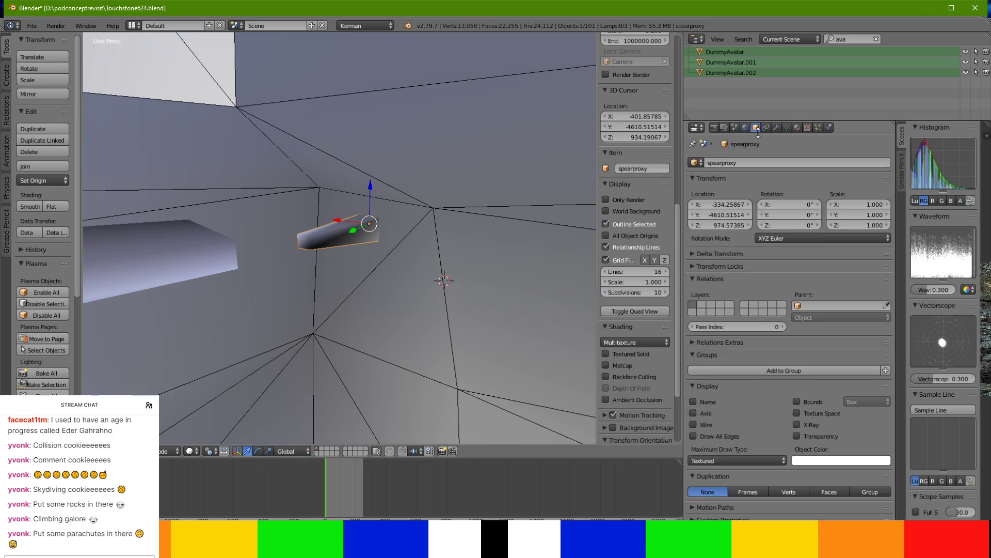
left_click(721, 458)
left_click(723, 437)
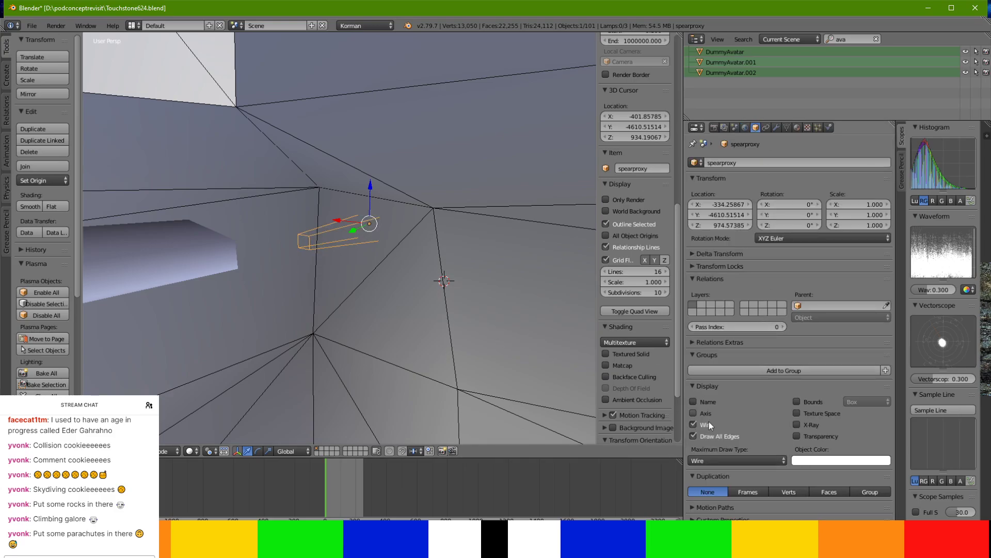
left_click(712, 459)
left_click(723, 413)
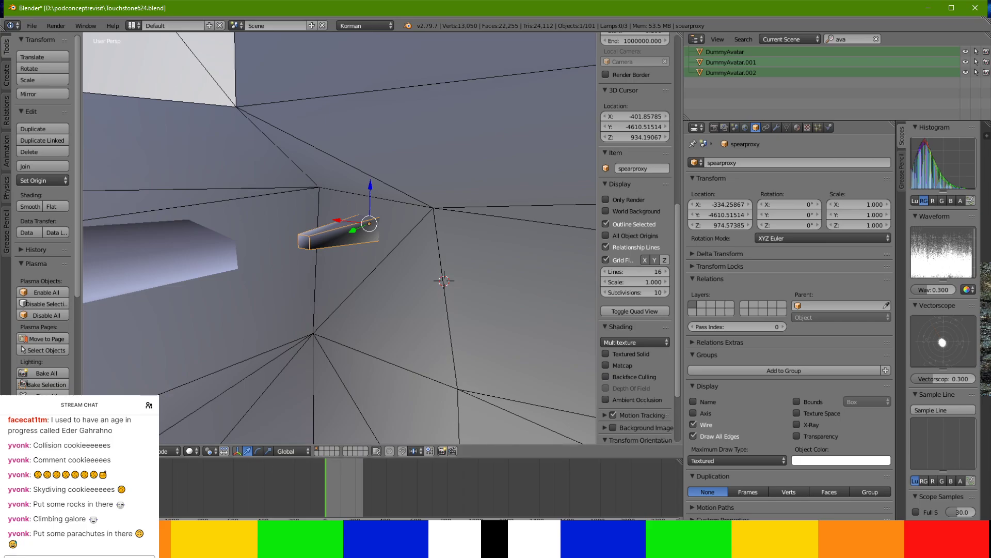
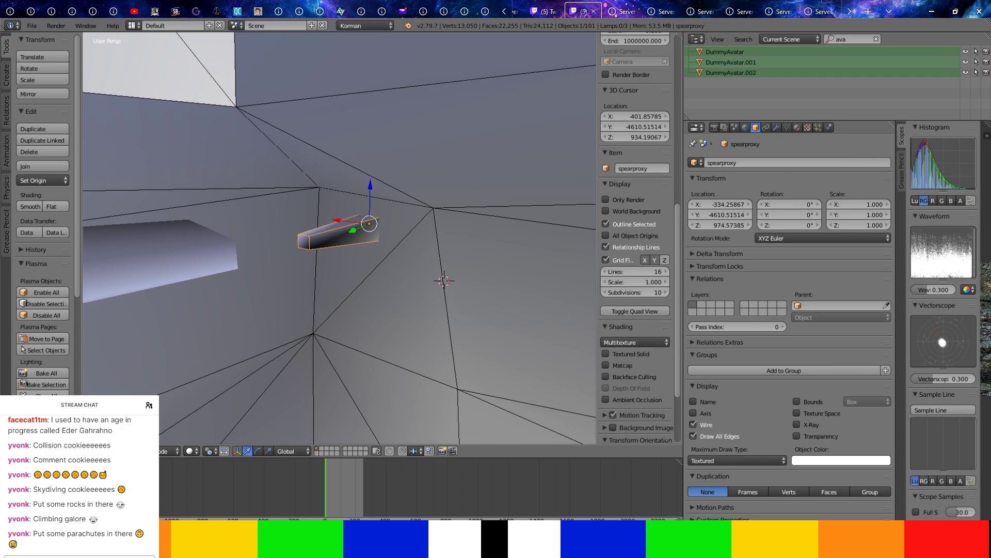
Duplicate spearproxy, place the copy beside the original on the rock wall, and scale it up to 1.647.
middle_click_drag(363, 406, 359, 257)
left_click(45, 127)
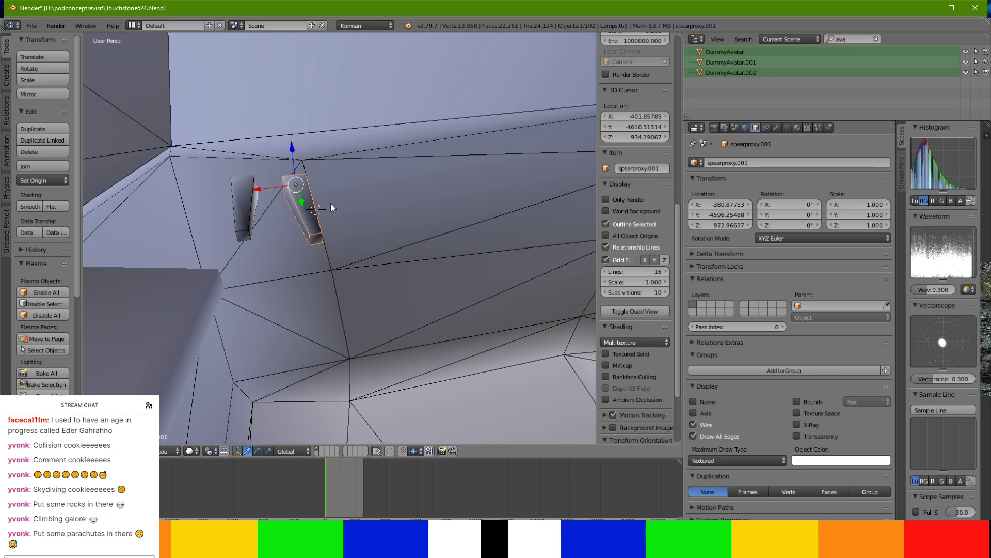
key("s")
left_click(352, 215)
Lower the enlarged spear copy to about Z 962.2 and shift it along the X axis to about -378.2.
middle_click_drag(353, 215, 310, 206)
left_click_drag(279, 219, 286, 224)
middle_click_drag(286, 224, 284, 248)
left_click_drag(246, 212, 243, 212)
middle_click_drag(243, 213, 203, 194)
Apply Rotation & Scale to the enlarged spear copy.
middle_click_drag(258, 252, 280, 258)
key("ctrl+a")
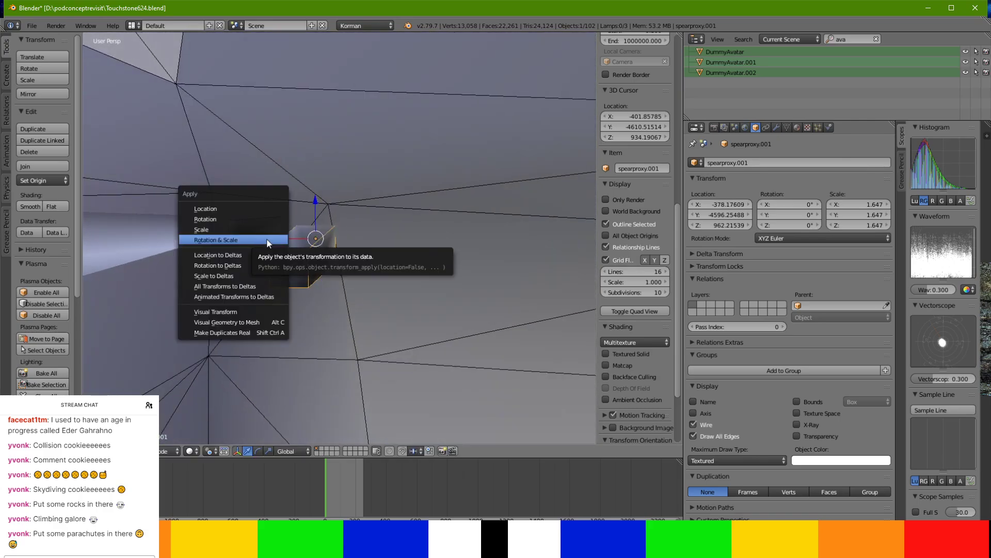
Apply rotation and scale to the enlarged spear proxy, and shift it along Y to about -4600.6.
left_click(266, 237)
right_click(259, 231, "shift")
middle_click_drag(257, 230, 328, 252)
right_click(286, 231)
scroll(284, 231, "down", 4)
scroll(212, 293, "up", 2)
left_click_drag(501, 202, 506, 203)
middle_click_drag(506, 202, 485, 216)
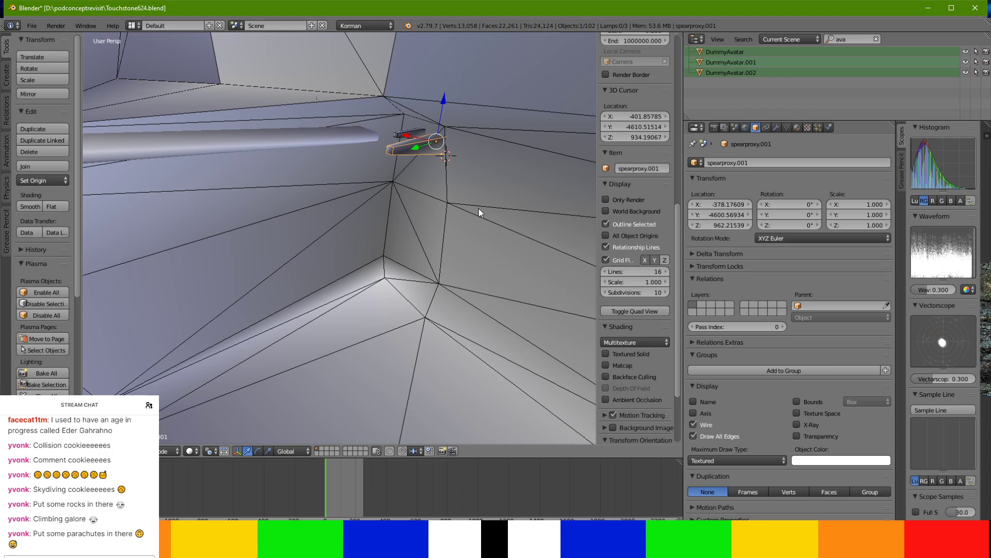
Duplicate the two spear proxies together and place the copies further along the cave wall.
left_click(407, 135, "shift")
middle_click_drag(407, 135, 408, 269)
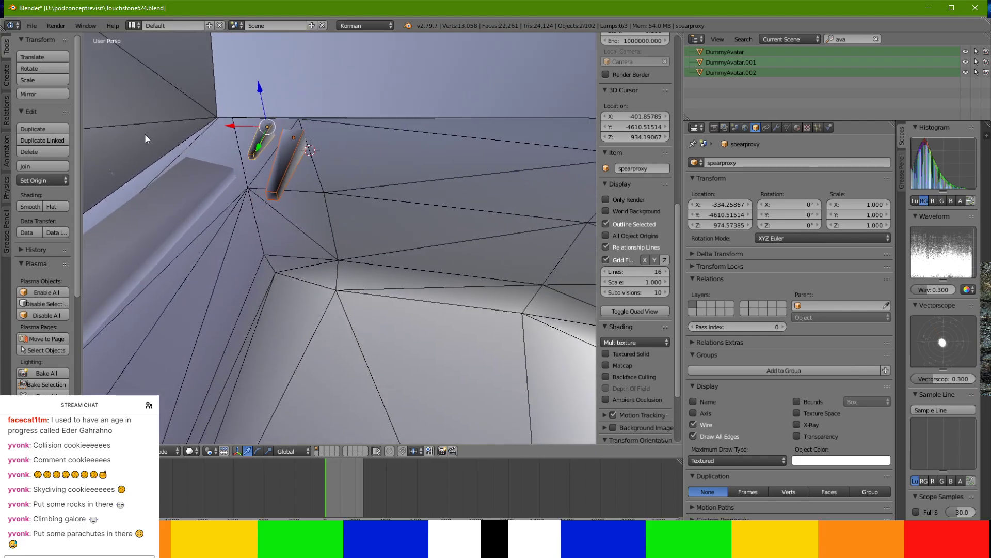
left_click(54, 128)
left_click(120, 135)
middle_click_drag(249, 154, 280, 130)
scroll(299, 172, "up", 4)
left_click_drag(302, 189, 302, 206)
middle_click_drag(301, 206, 280, 231)
middle_click_drag(406, 188, 298, 145)
left_click_drag(339, 154, 347, 154)
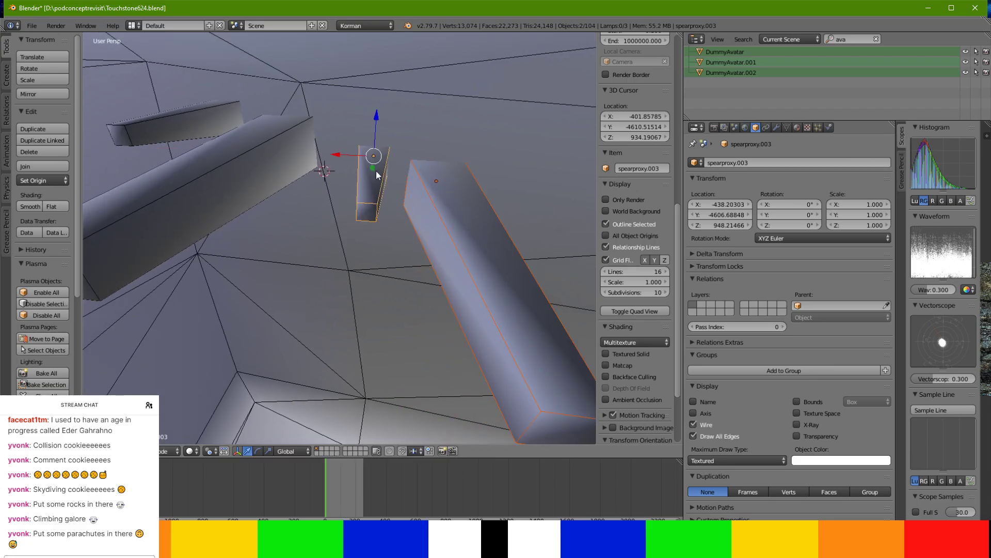
Pull the smaller copied spear out along Y to about -4510 and rotate it about Z to roughly -46°.
right_click(376, 178)
right_click(376, 178)
left_click_drag(373, 168, 388, 240)
right_click(387, 240)
key("r")
key("z")
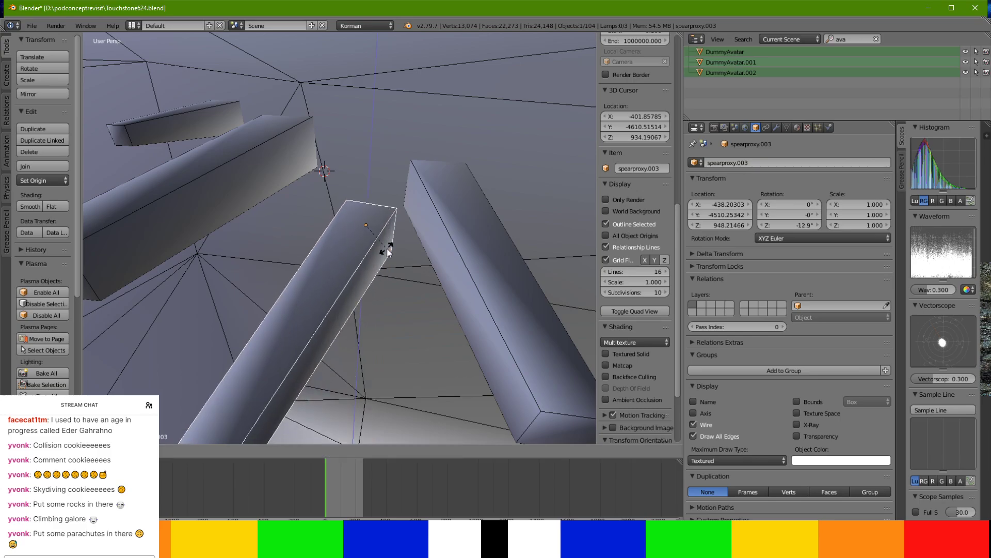
left_click(357, 237)
Move the small spear along X and Z against the side of the large copied spear, and resize it as a side branch.
key("g")
key("x")
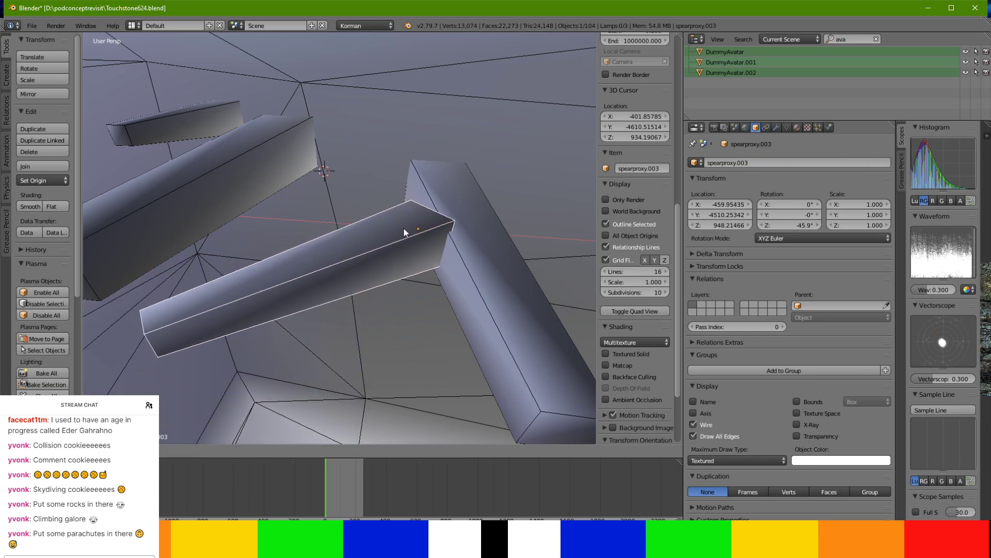
left_click(414, 224)
scroll(434, 219, "up", 4)
key("g")
key("z")
left_click(431, 209)
key("s")
left_click(499, 225)
middle_click_drag(499, 225, 456, 276)
left_click_drag(431, 258, 476, 262)
Select the large spear with its side branch and shift both to about X -472, Y -4603 for the large spear.
right_click(488, 270, "shift")
scroll(477, 278, "down", 3)
middle_click_drag(476, 277, 450, 240)
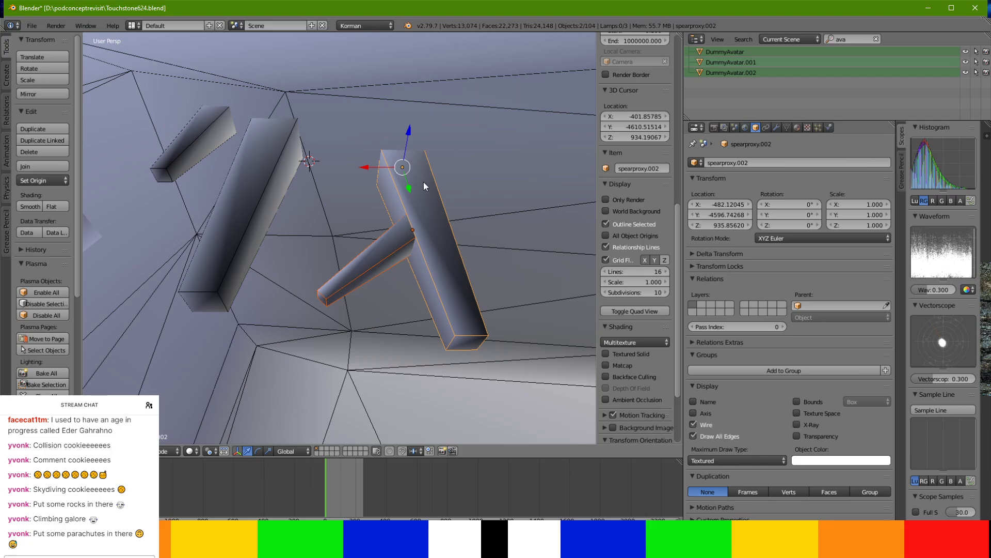
left_click_drag(373, 168, 398, 187)
Add an empty at about X -281, Y -4412, Z 1049, on the wall above the ledge.
middle_click_drag(398, 187, 387, 219)
scroll(383, 145, "down", 5)
scroll(330, 170, "up", 4)
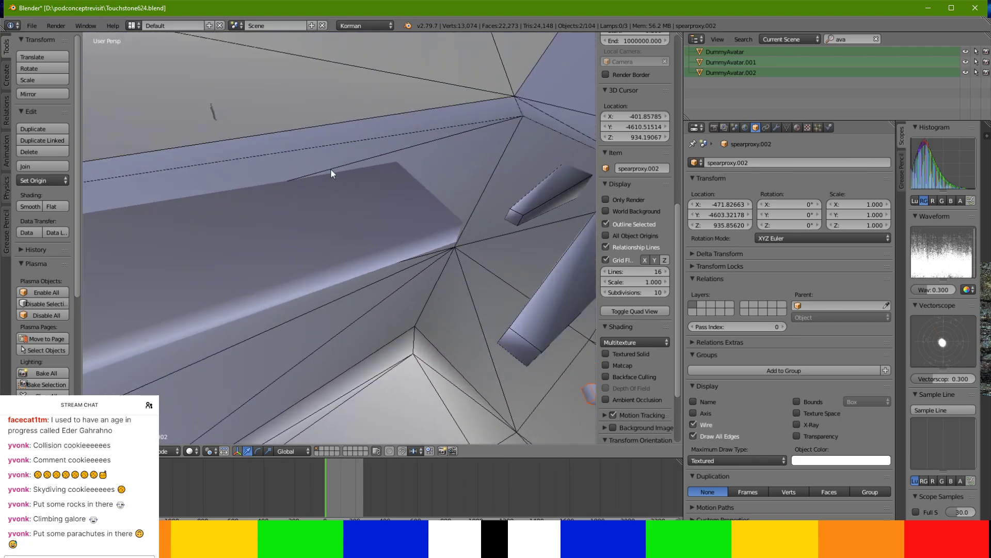
middle_click_drag(330, 168, 334, 241)
left_click(334, 242)
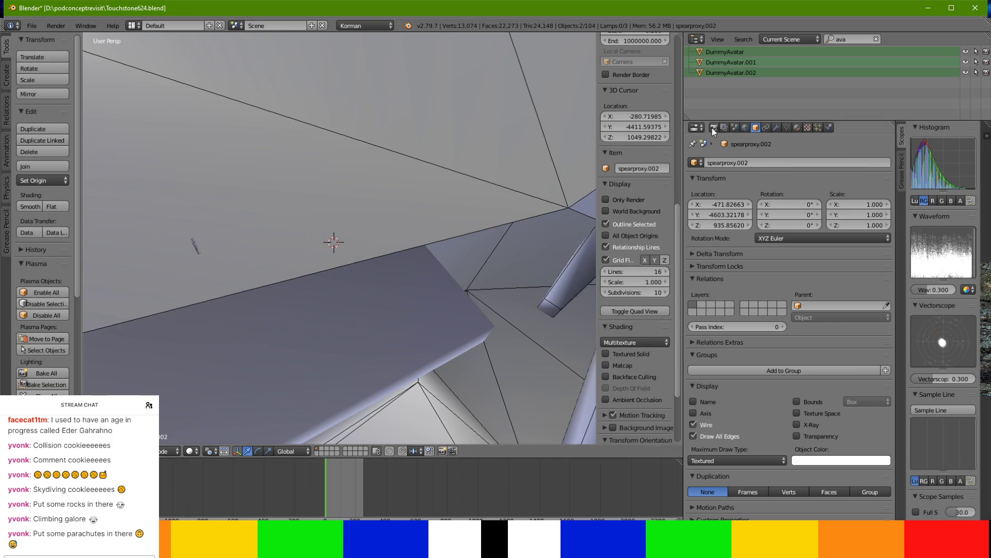
left_click(6, 75)
scroll(47, 269, "down", 2)
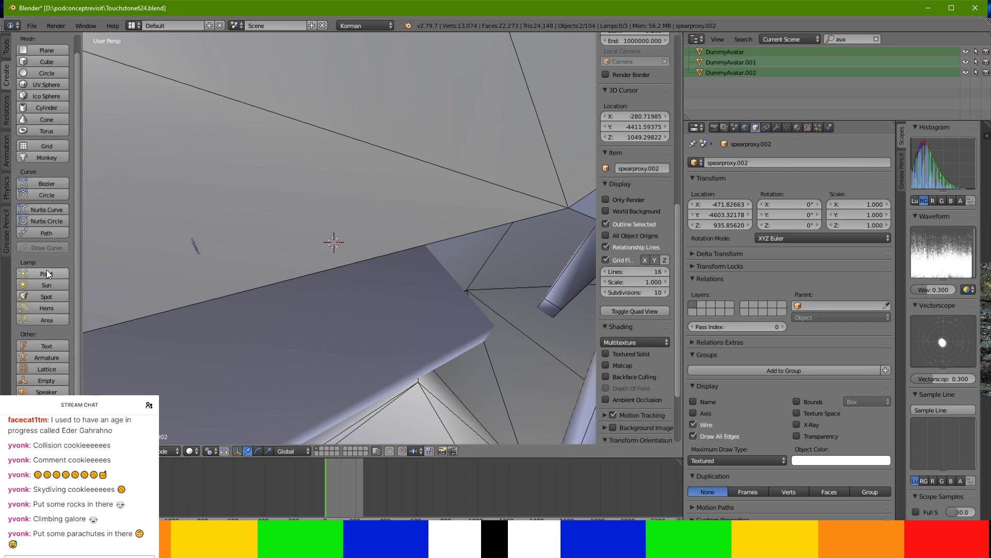
left_click(53, 380)
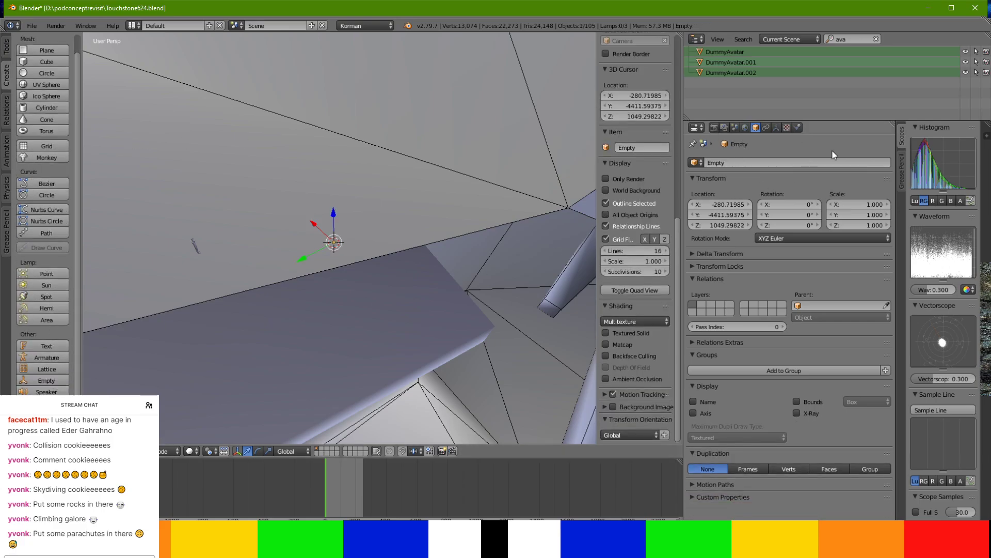
Give the empty a Spawn Point modifier and enable it as a Plasma Object on the SouthwardTunnels page.
left_click(799, 128)
left_click(795, 193)
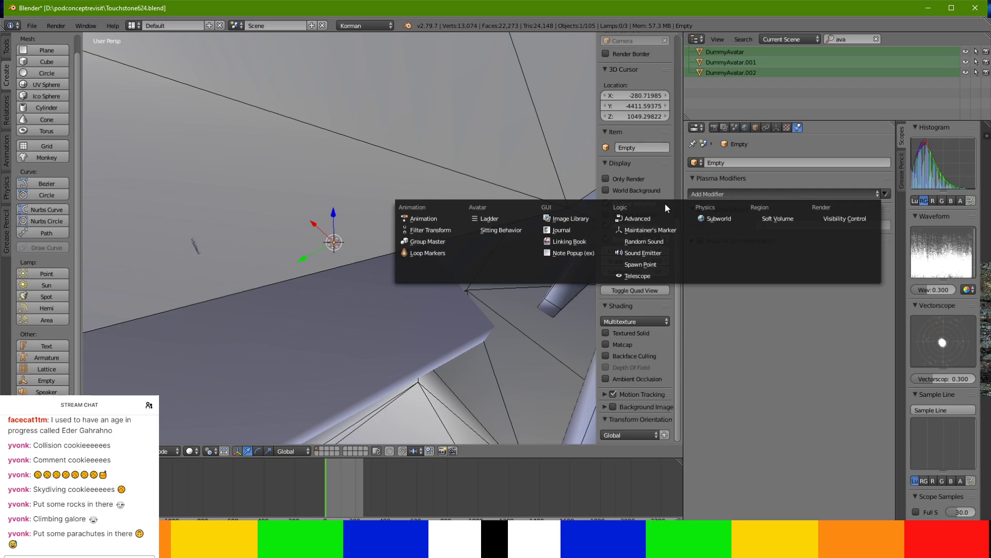
left_click(635, 264)
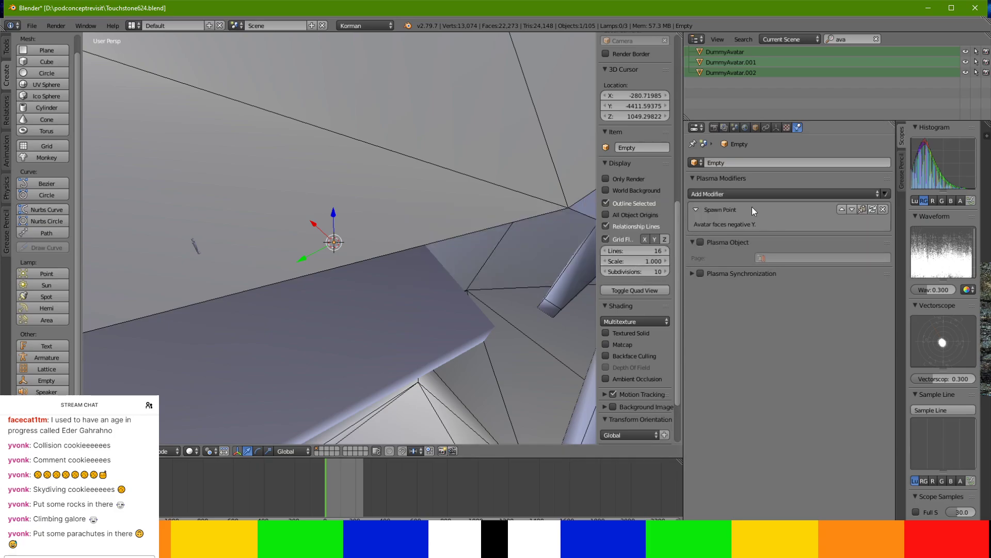
left_click(700, 242)
left_click(821, 258)
left_click(790, 314)
Rename the empty to LinkInPoint-SpiralBridgePuzzle.
left_click(763, 158)
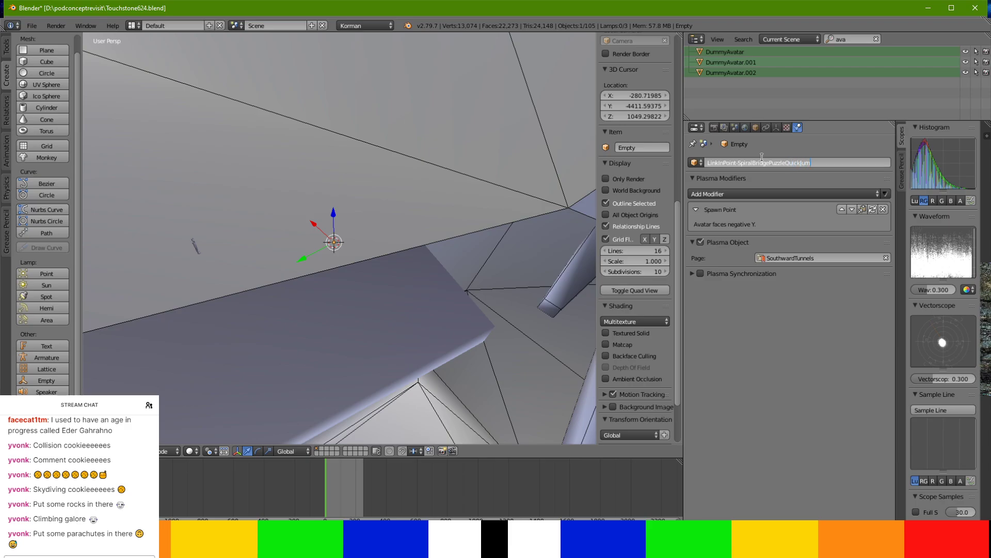
key("Return")
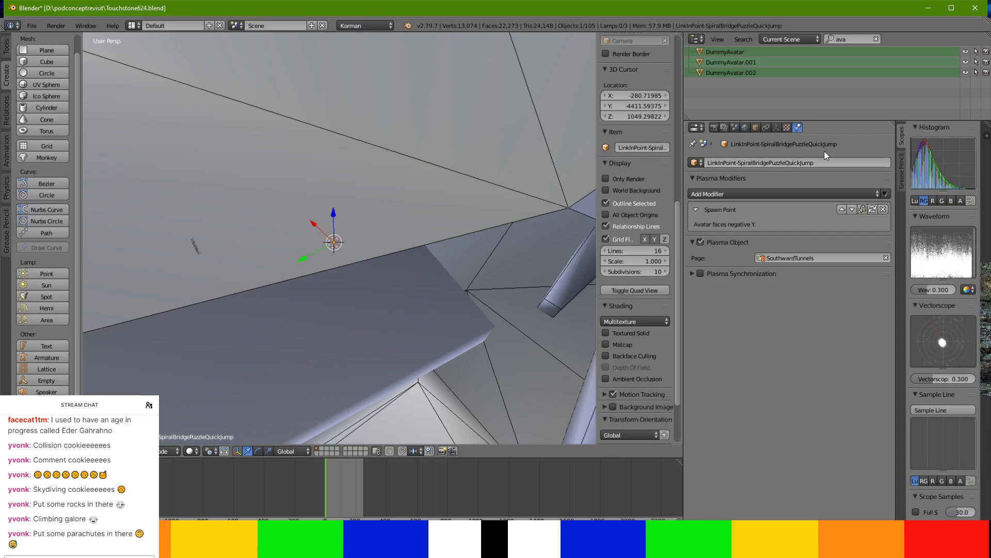
left_click(815, 163)
key("Return")
Move the link-in point onto the ledge and adjust its height along Z to sit just above the surface.
middle_click_drag(345, 194, 444, 256)
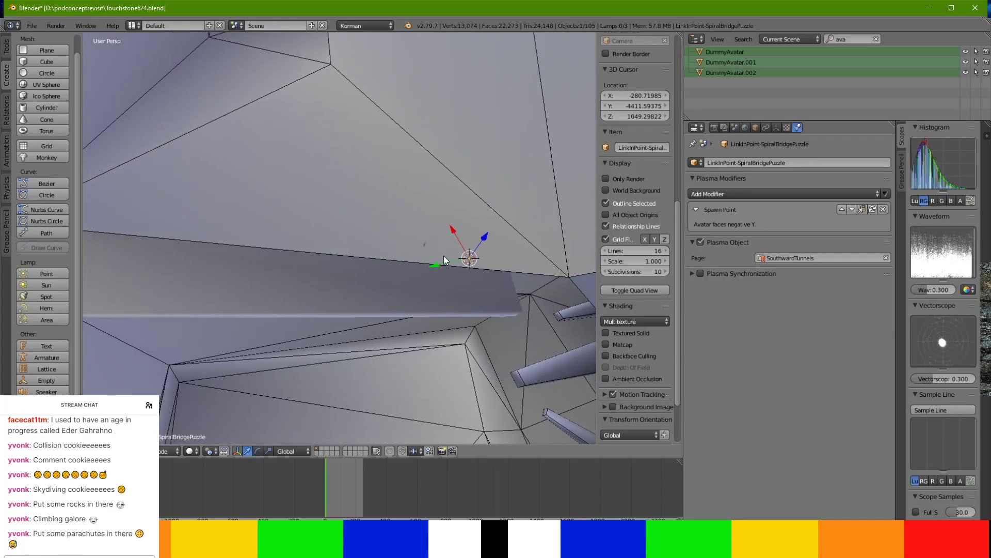
key("g")
left_click(229, 284)
middle_click_drag(228, 284, 354, 270)
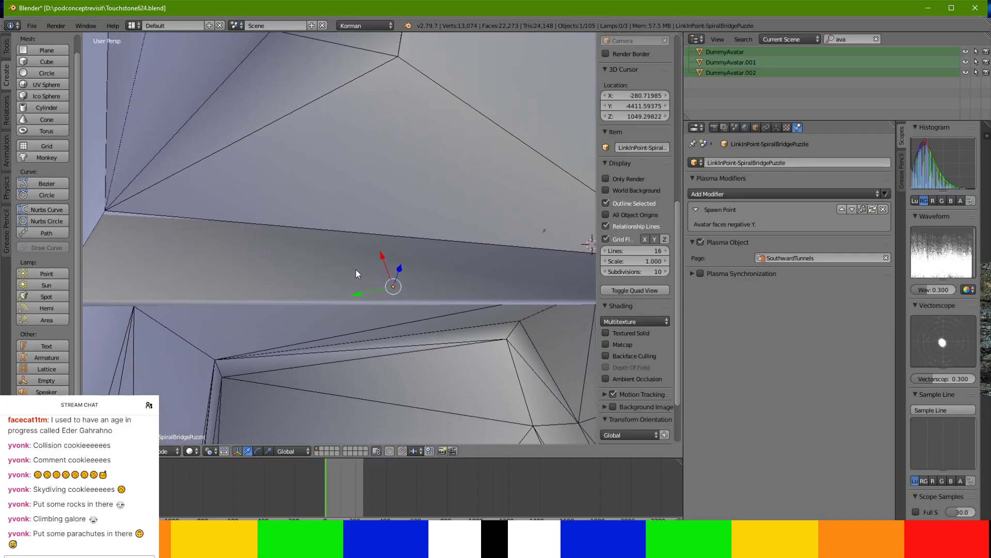
left_click_drag(381, 258, 212, 200)
middle_click_drag(212, 199, 291, 162)
middle_click_drag(219, 194, 234, 171)
key("g")
key("z")
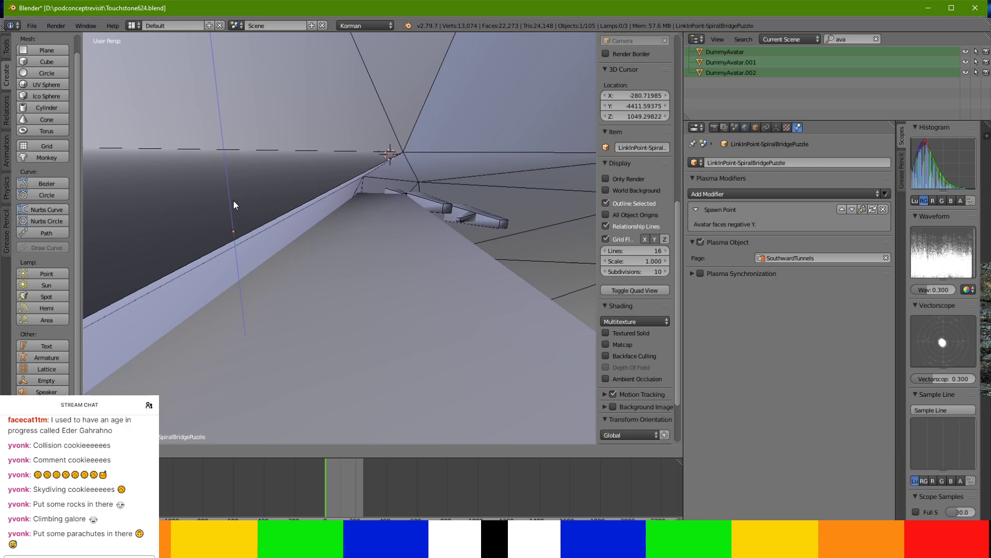
left_click(232, 196)
middle_click_drag(233, 196, 403, 216)
key("alt+Tab")
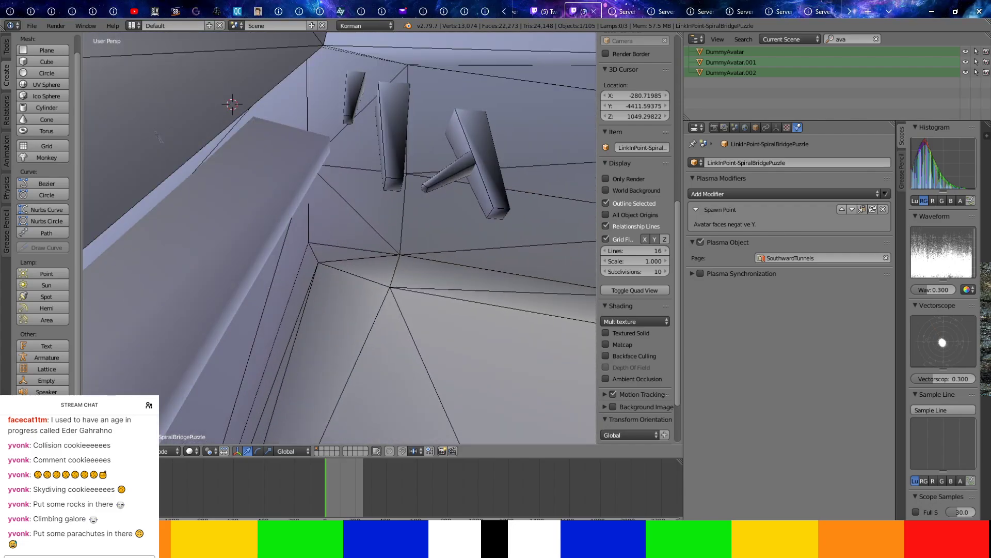
key("alt+Tab")
middle_click_drag(356, 287, 371, 286)
scroll(371, 286, "down", 4)
scroll(365, 268, "up", 4)
Duplicate all four spear proxies and place the copies further along the cave wall, moved in against it.
middle_click_drag(358, 249, 319, 147)
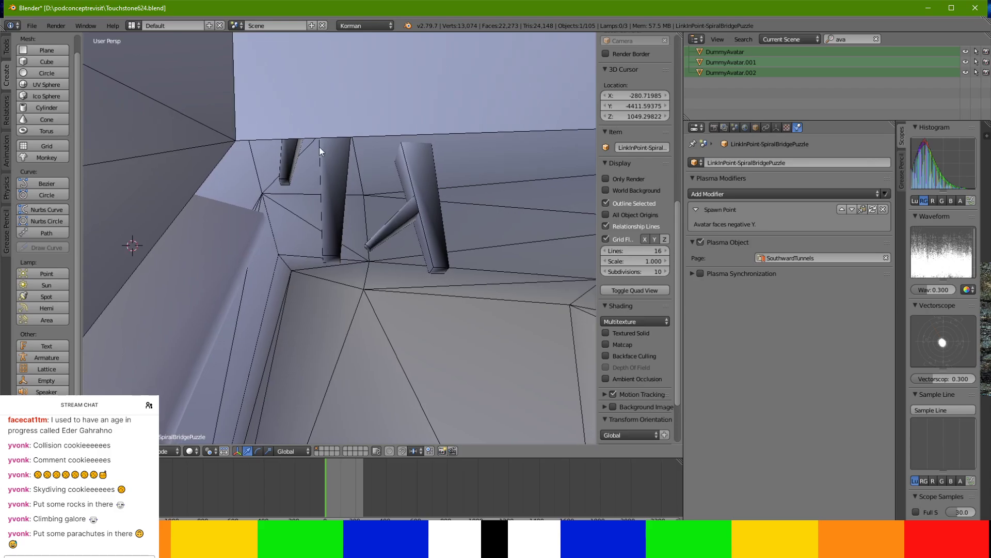
left_click(289, 159)
left_click(338, 188, "shift")
left_click(411, 213, "shift")
left_click(439, 186, "shift")
middle_click_drag(441, 184, 279, 175)
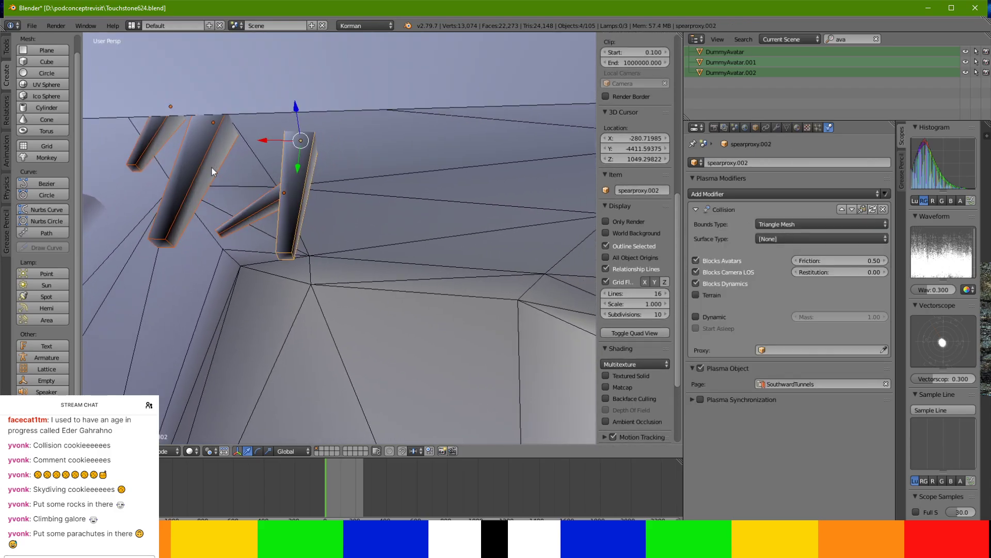
middle_click_drag(212, 167, 248, 92)
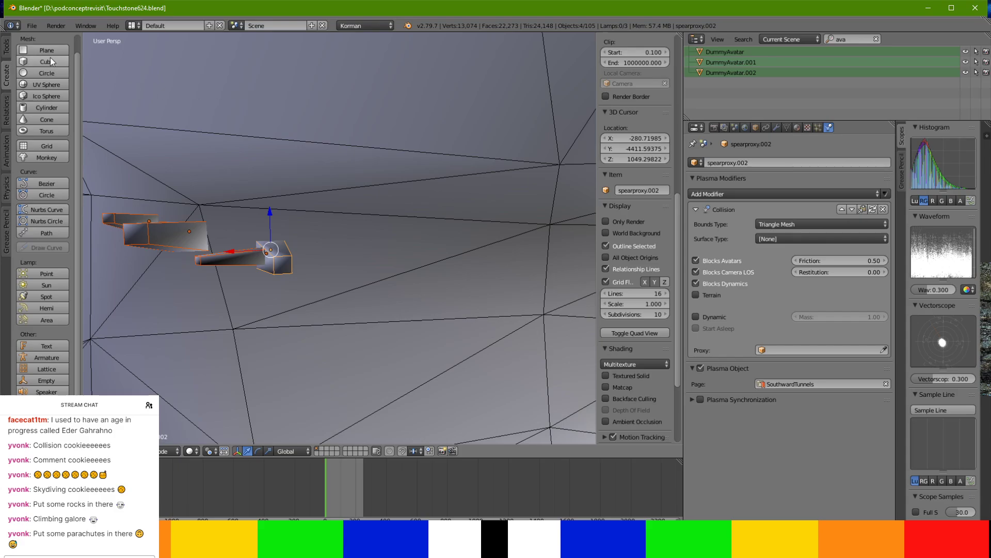
left_click(6, 48)
left_click(44, 125)
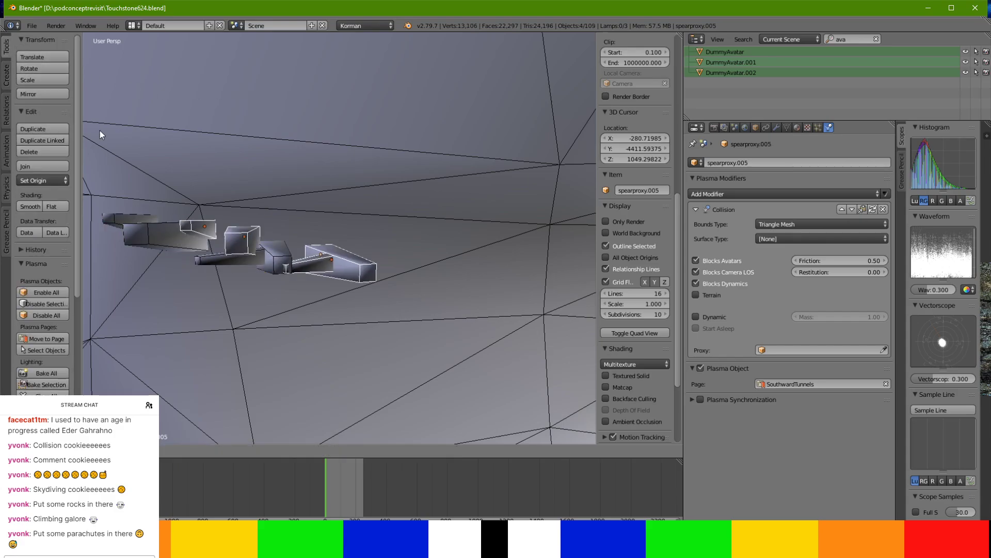
left_click(232, 172)
middle_click_drag(233, 174, 302, 279)
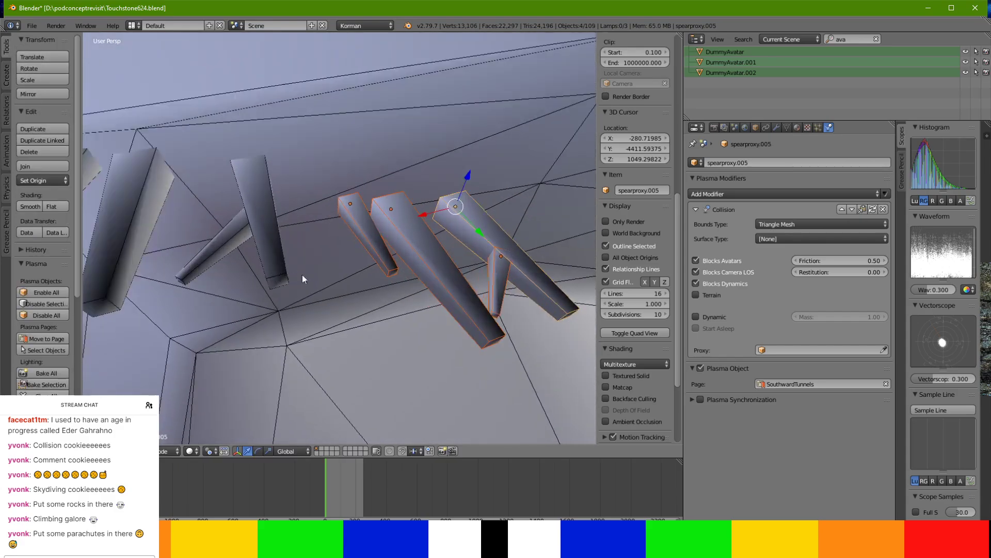
left_click_drag(471, 225, 457, 178)
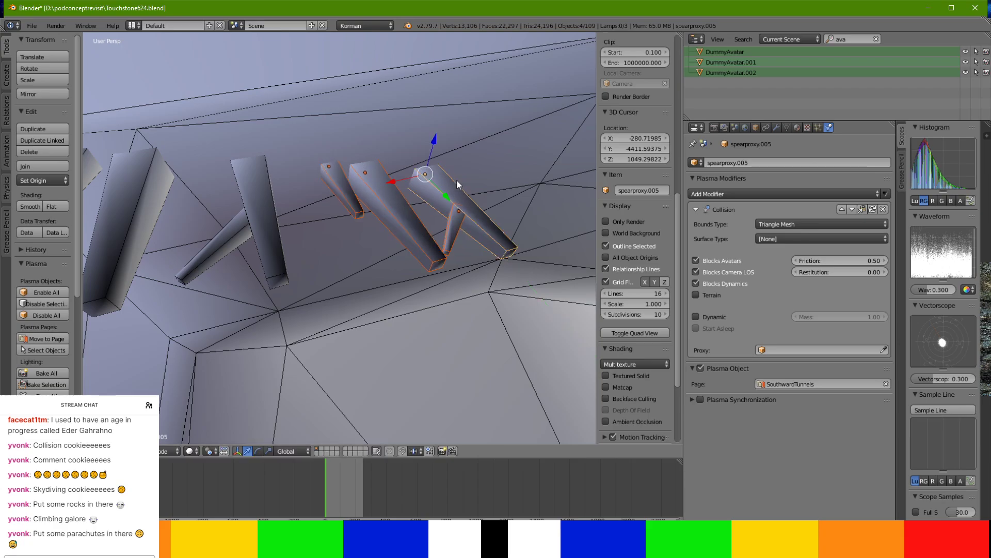
Resize and reorient the smallest new spear copy, and rotate the large copy beside it to a different angle.
right_click(341, 187)
key("s")
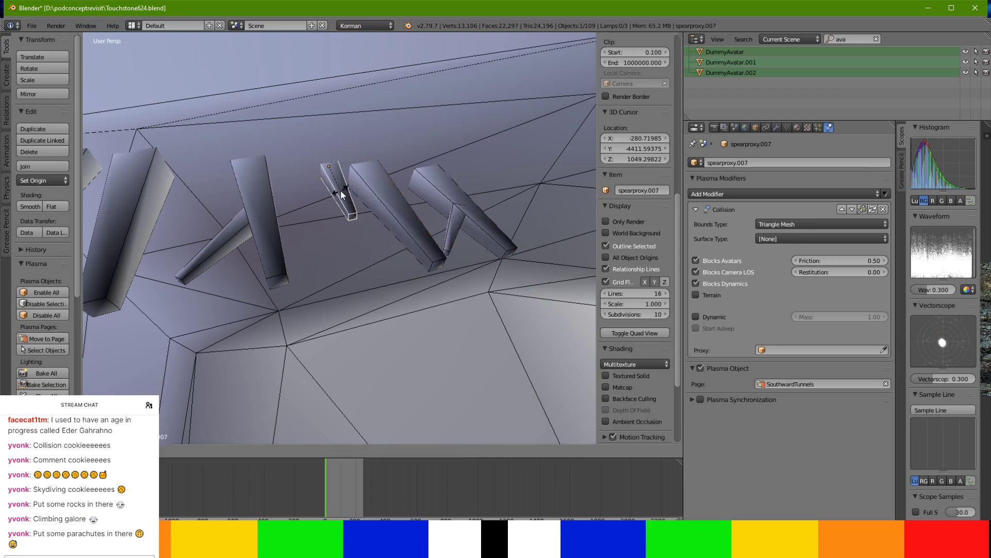
left_click(330, 200)
middle_click_drag(330, 201, 320, 225)
right_click(386, 214)
key("r")
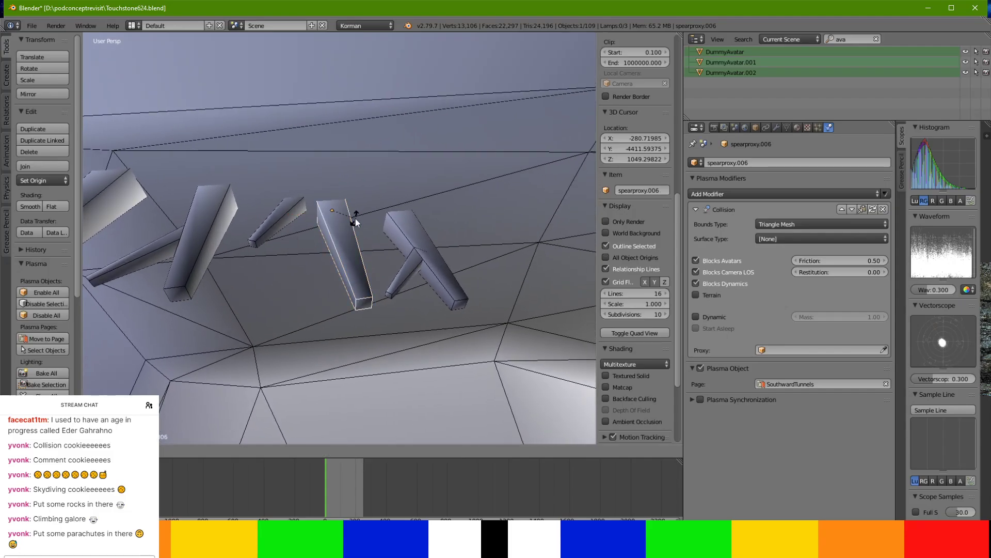
left_click(358, 210)
Nudge the rotated large spear into place, and apply rotation and scale to it and the smallest copy.
middle_click_drag(324, 212, 330, 172)
left_click_drag(318, 232, 314, 244)
left_click(314, 244)
right_click(288, 258, "shift")
key("ctrl+a")
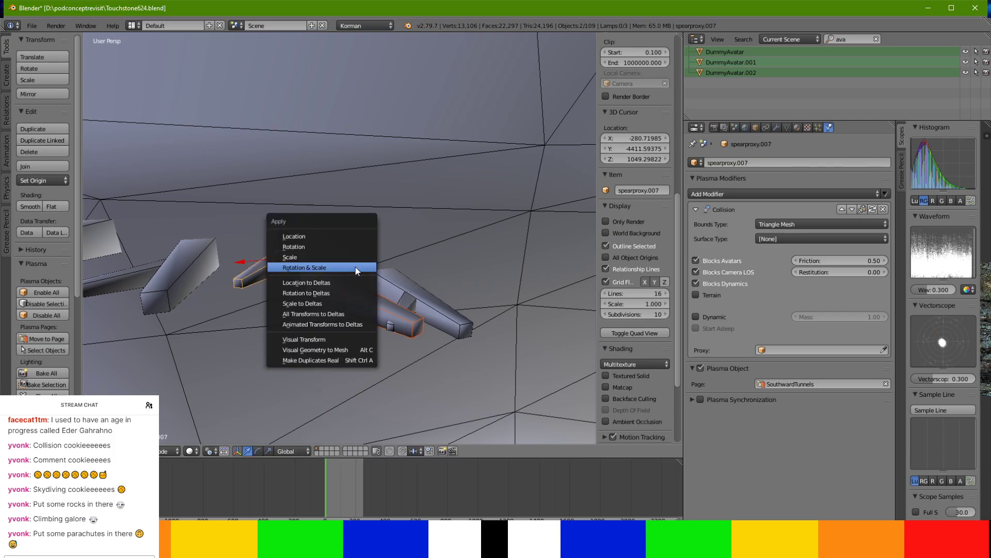
left_click(355, 266)
Rotate the new forked spear pair and slide it along X, away from the neighbouring large spear.
right_click(405, 301)
right_click(425, 291, "shift")
mouse_move(382, 287)
middle_mouse_down("shift")
mouse_move(215, 249)
mouse_move(272, 265)
middle_mouse_up("shift")
left_click(259, 266)
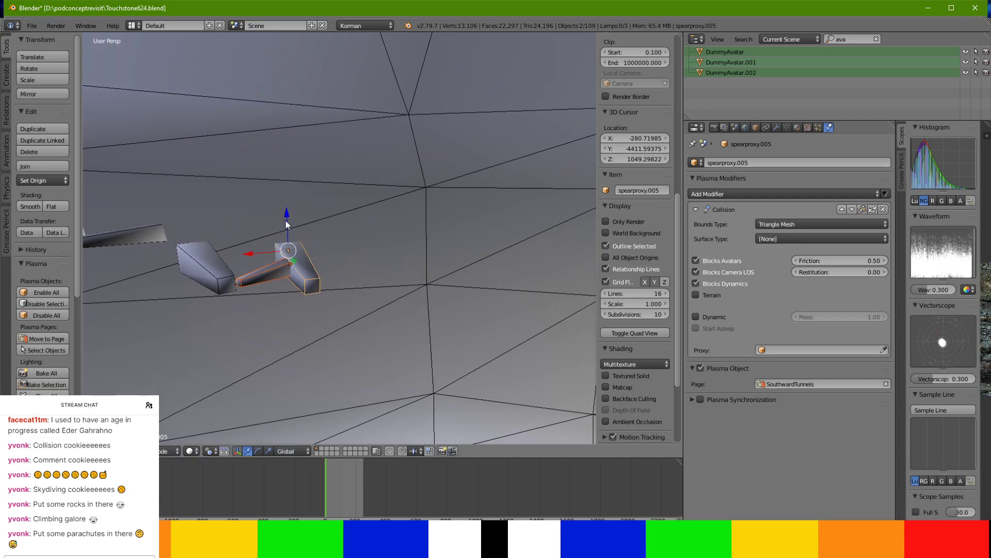
middle_click_drag(280, 248, 256, 302)
middle_click_drag(133, 298, 339, 293)
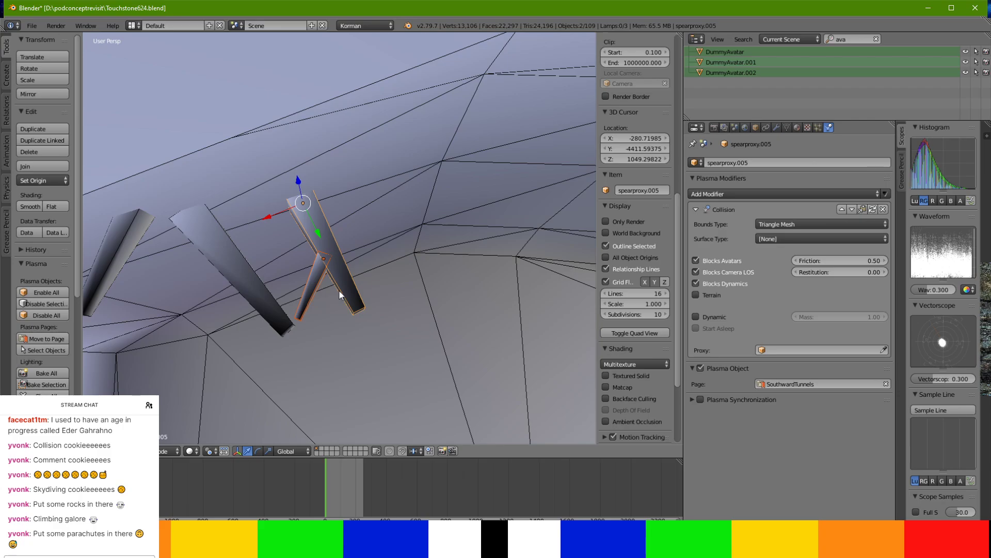
key("r")
left_click(281, 230)
key("g")
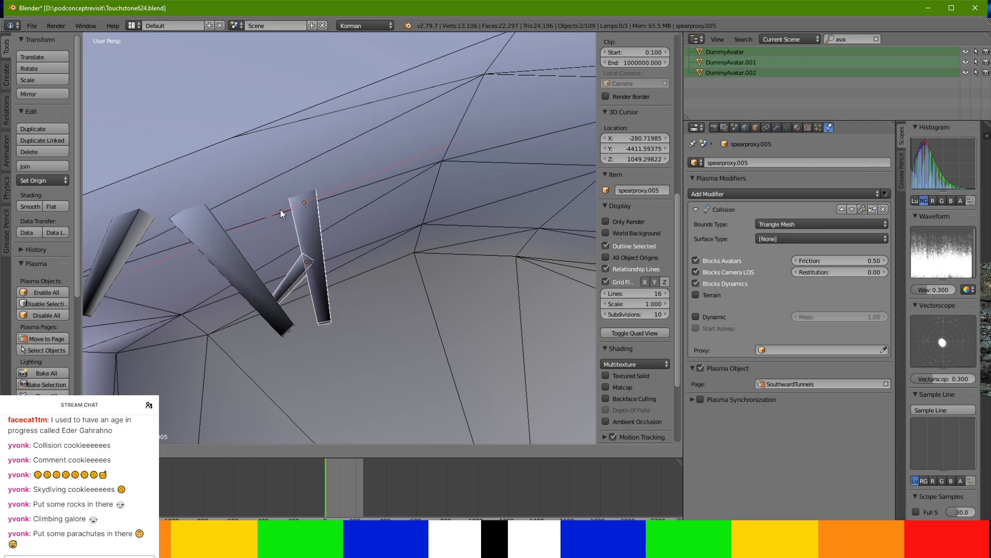
left_click(320, 197)
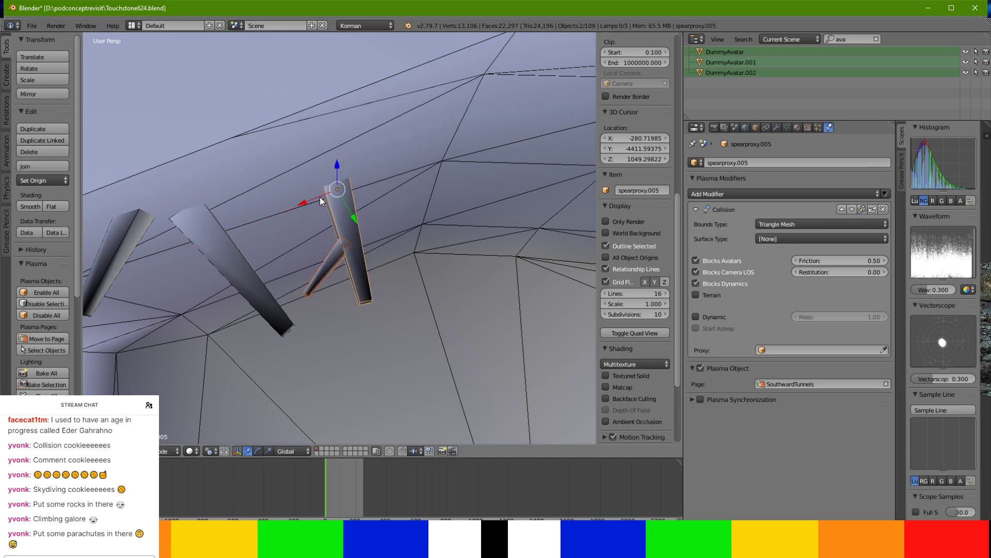
Rotate the forked spear pair once more and apply its rotation and scale.
key("r")
left_click(357, 188)
middle_click_drag(357, 188, 356, 212)
key("ctrl+a")
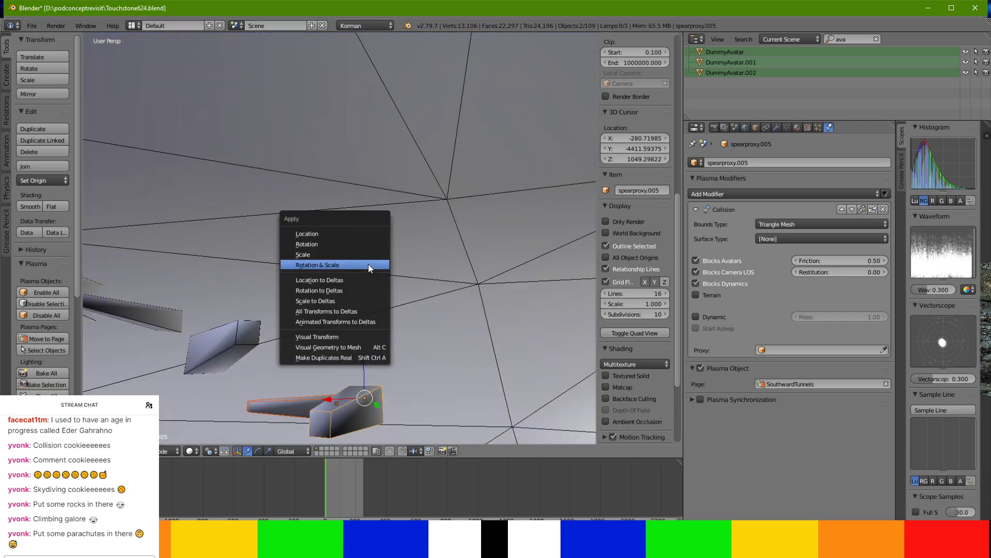
left_click(367, 264)
Place the 3D cursor on the cave surface below the forked pair and open the tools for adding primitives.
middle_click_drag(368, 265, 411, 241)
scroll(410, 241, "down", 1)
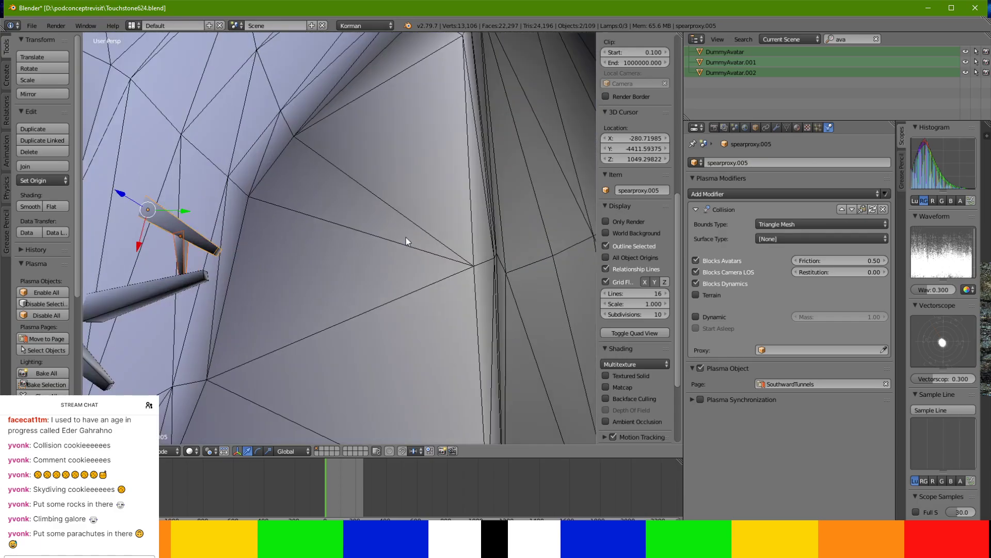
left_click(277, 246)
left_click(7, 76)
Enlarge the upper large spear of the forked pair and slide it along Y.
right_click(168, 225)
right_click(167, 224)
middle_click_drag(167, 225, 241, 249)
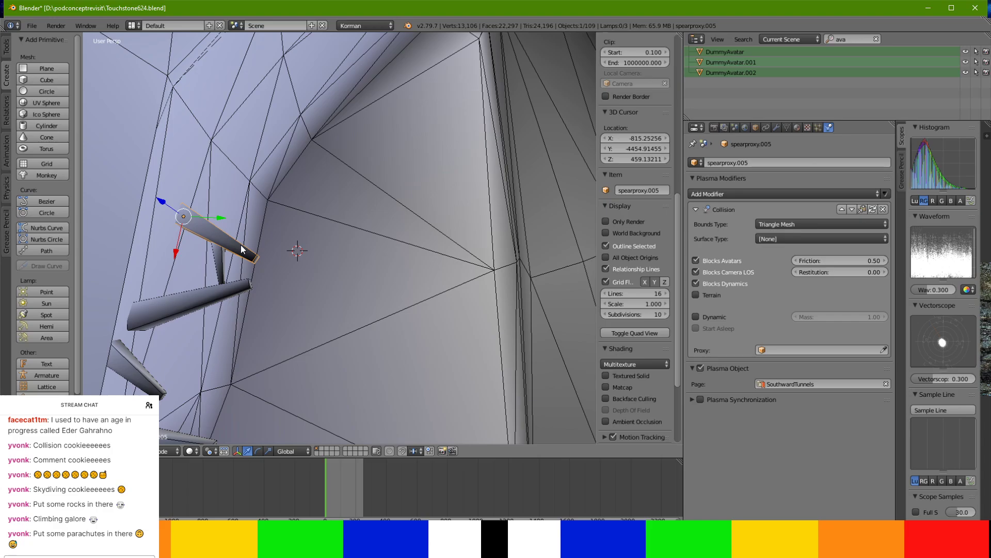
key("s")
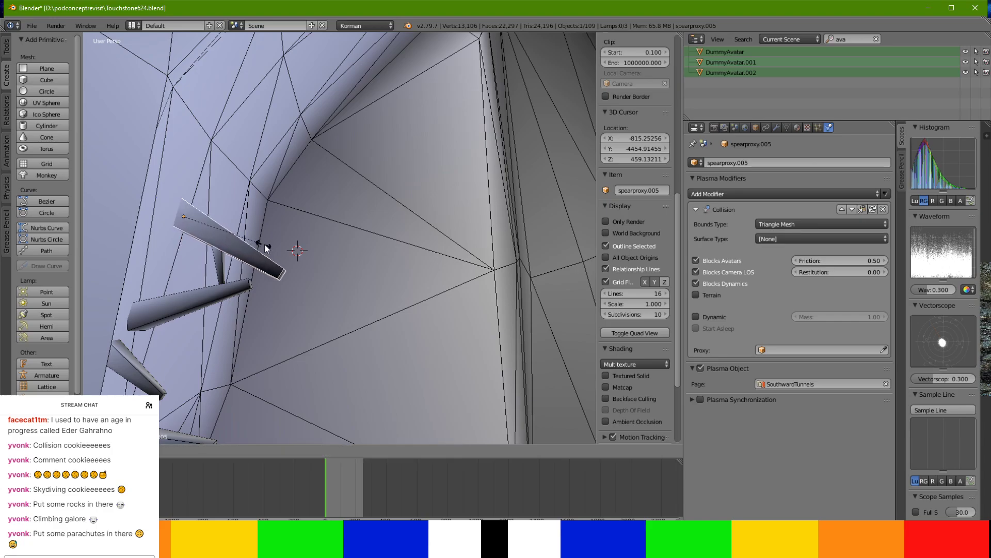
left_click(263, 245)
mouse_move(219, 218)
left_mouse_down()
mouse_move(240, 216)
mouse_move(231, 212)
left_mouse_up()
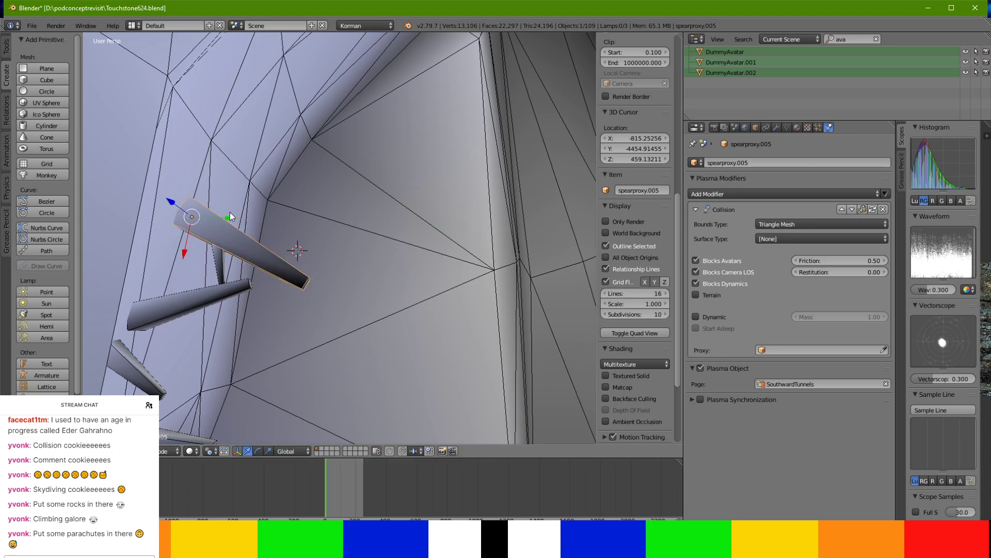
Rotate the enlarged spear closer to horizontal, shift it along X and Y, and apply its rotation and scale.
key("r")
left_click(215, 229)
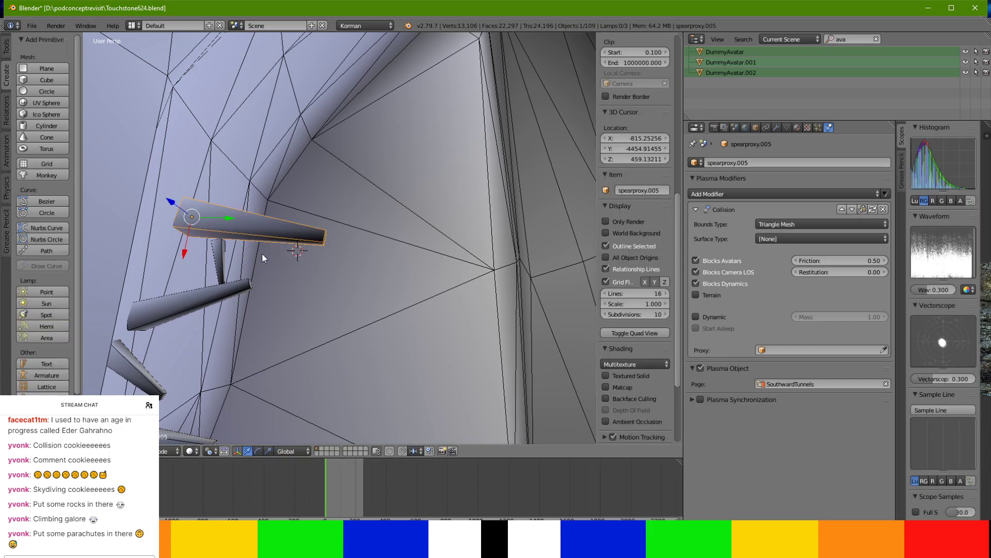
left_click_drag(184, 244, 182, 254)
left_click_drag(224, 227, 213, 225)
left_click(215, 229)
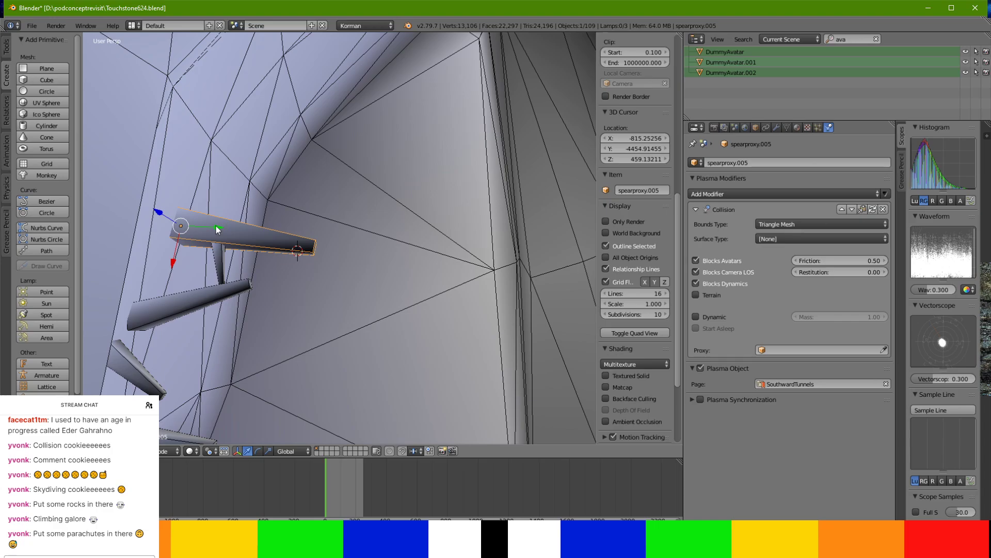
key("ctrl+a")
left_click(215, 224)
Add a cylinder on the cave surface beyond the spear tips and scale its mesh up in Edit Mode.
middle_click_drag(215, 224, 301, 269)
scroll(579, 161, "up", 2)
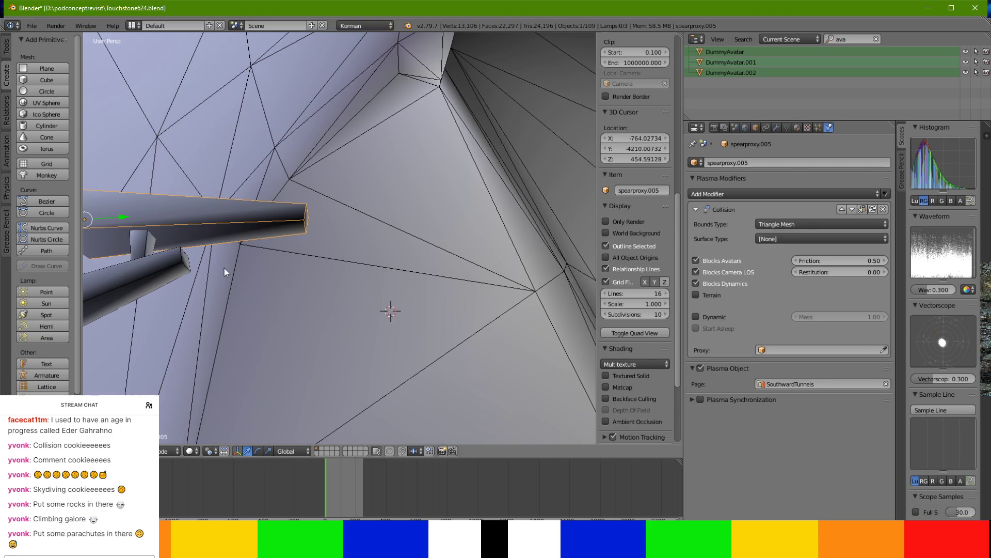
left_click(7, 110)
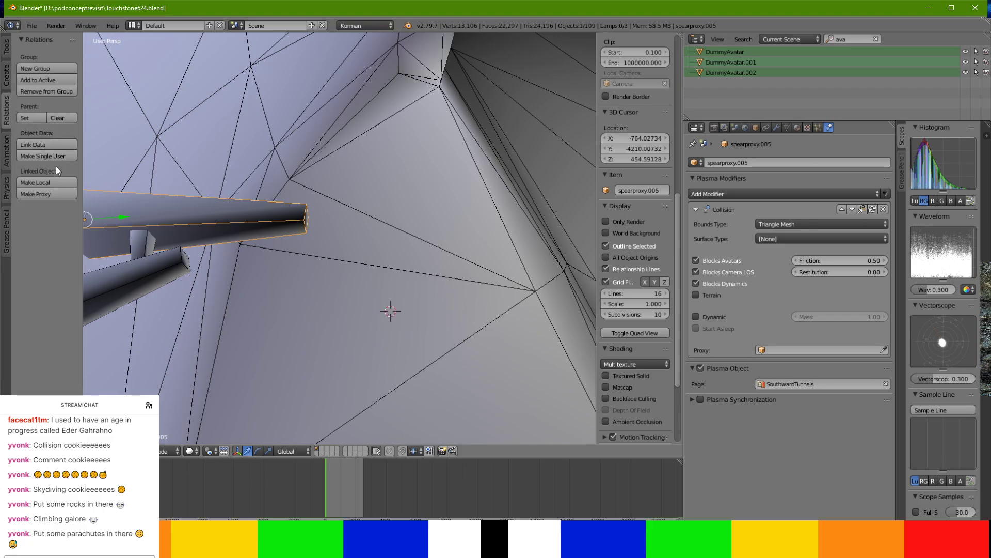
left_click(8, 76)
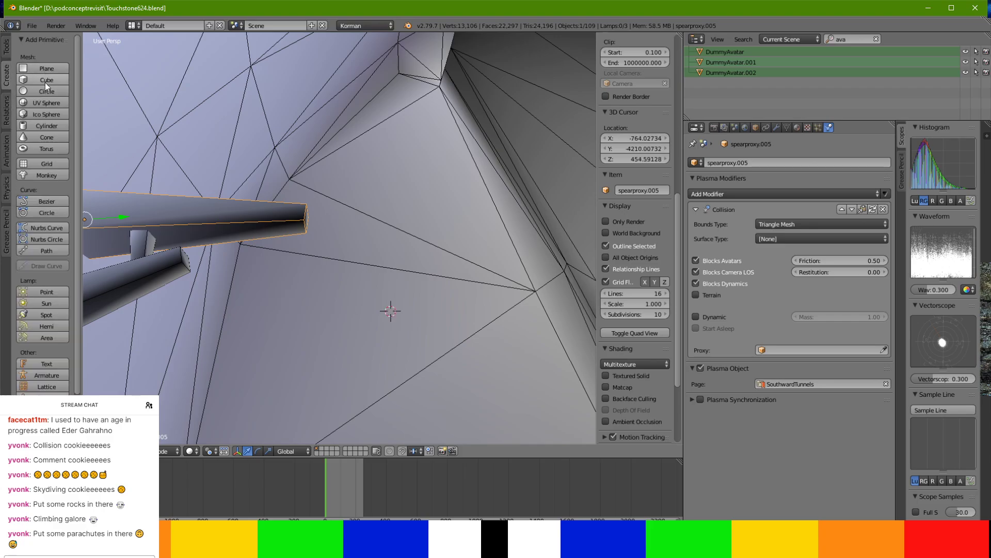
left_click(47, 125)
middle_click_drag(330, 333, 355, 319)
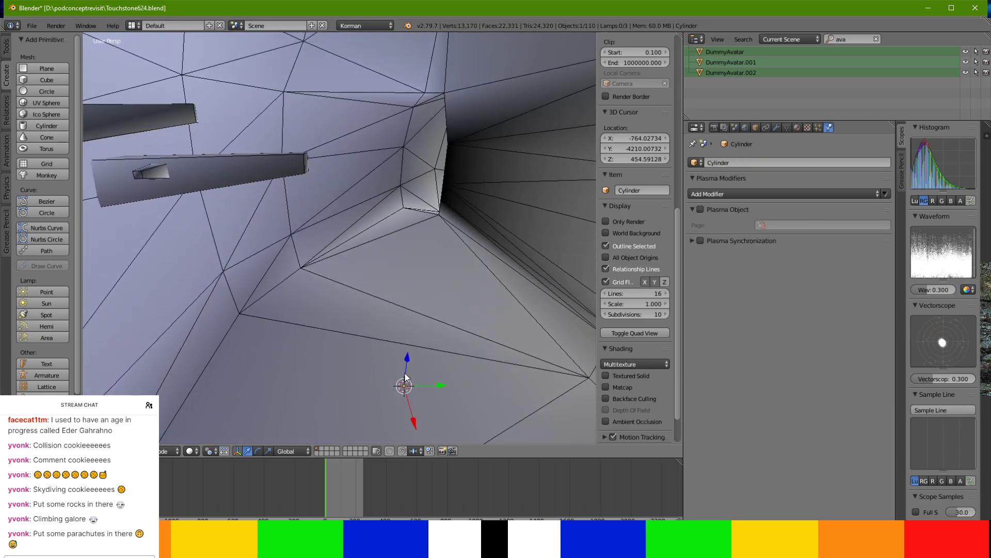
key("Tab")
key("s")
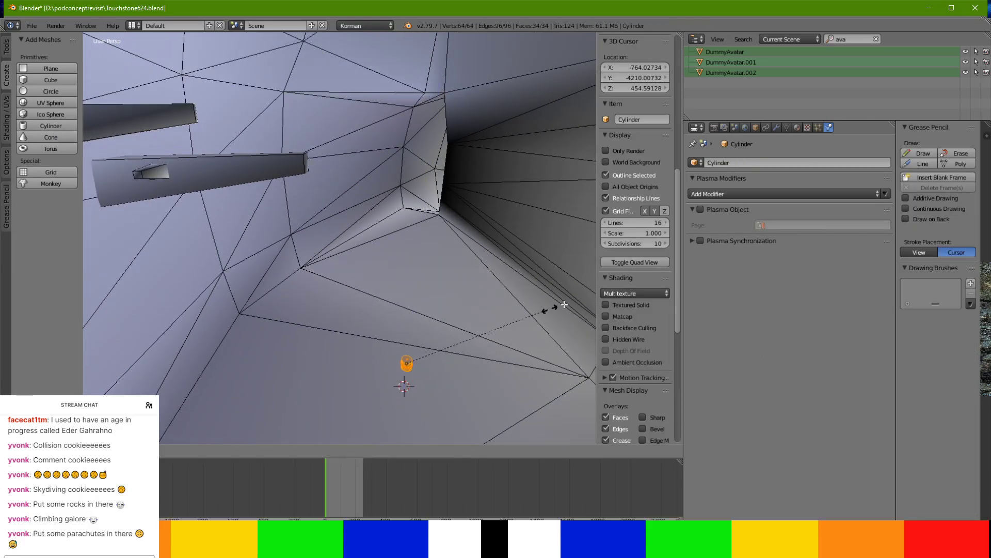
left_click(227, 118)
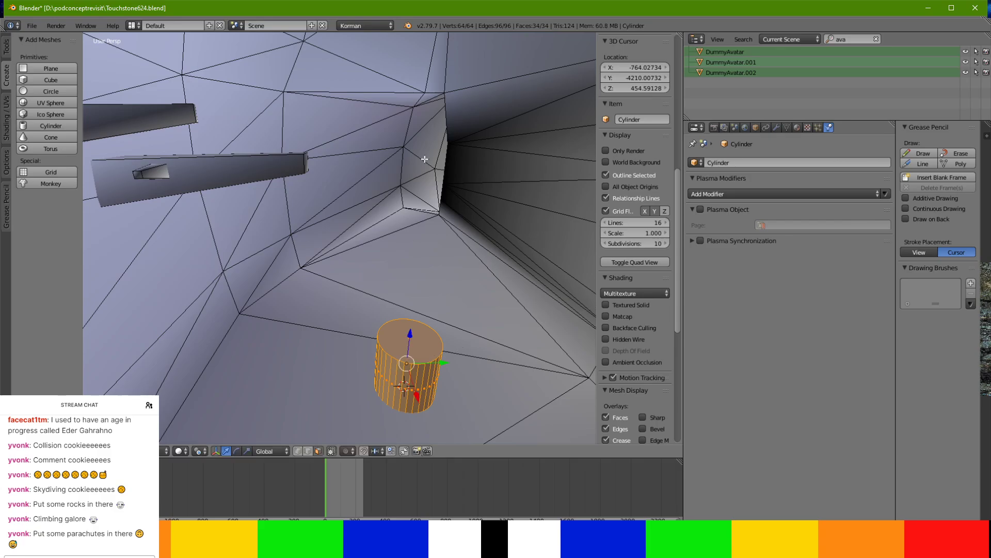
Rename the cylinder spiralpuzle-middleplatform and make it a Plasma Object on the SouthwardTunnels page.
left_click(737, 162)
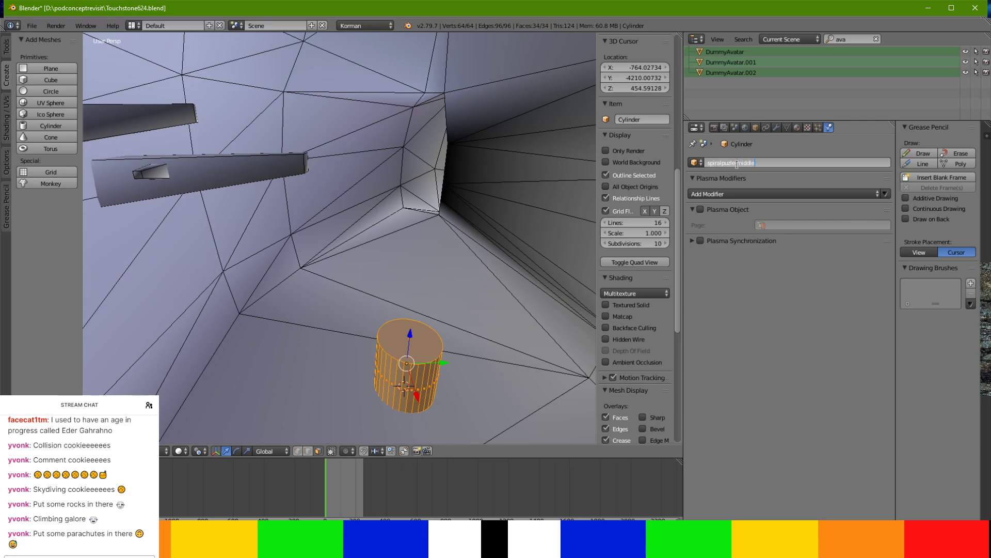
key("Return")
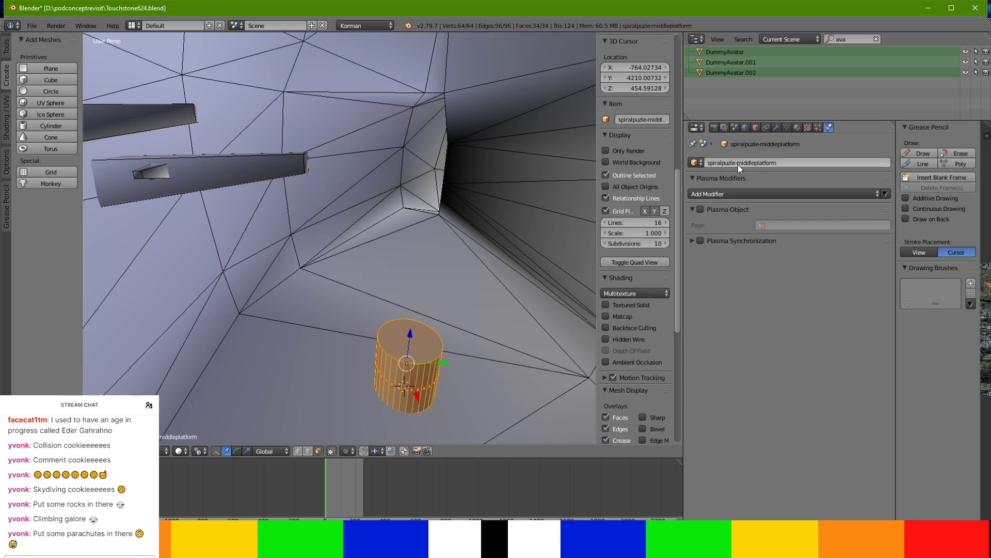
left_click(701, 209)
left_click(775, 225)
left_click(779, 282)
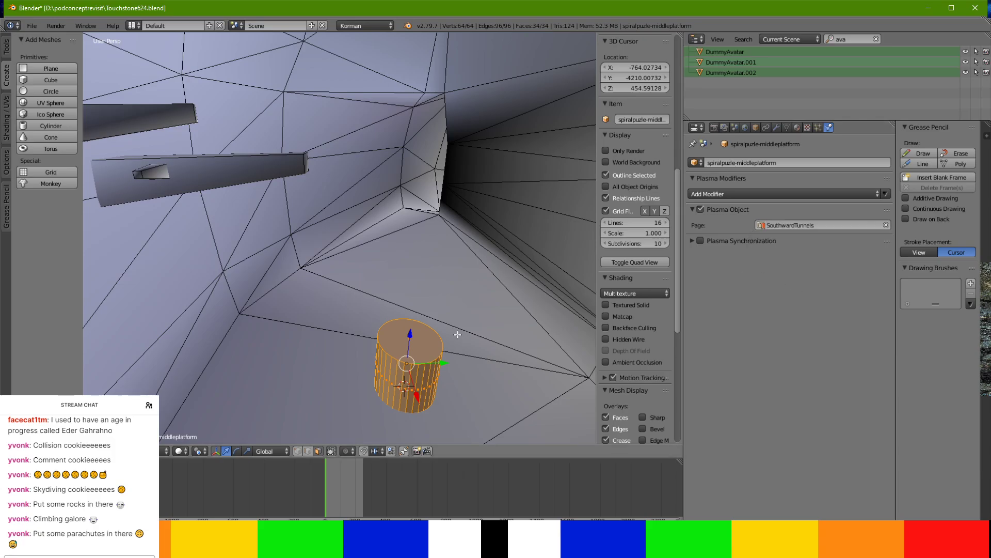
Raise the cylinder's top face along Z to form a tall column, and return to Object Mode.
right_click(408, 334)
key("e")
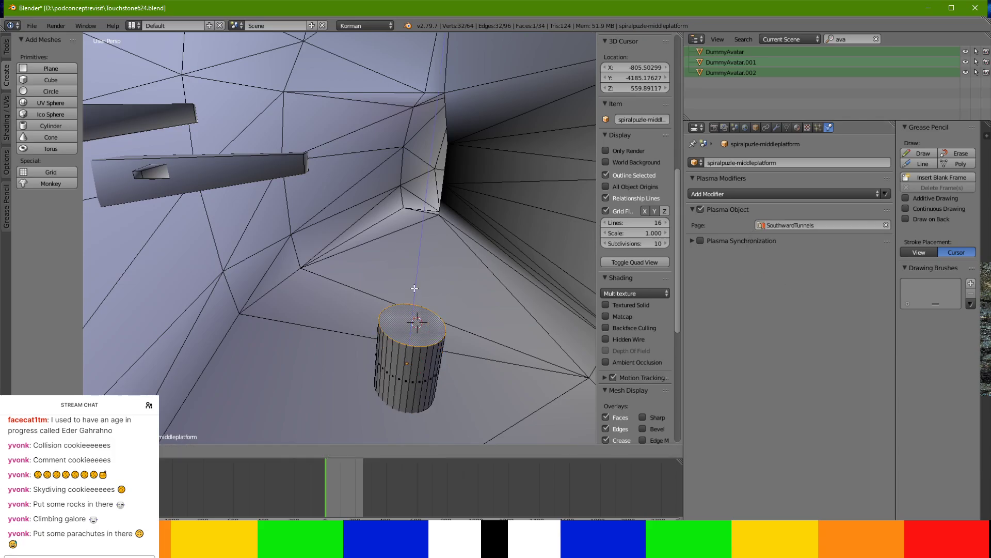
left_click(410, 133)
middle_click_drag(409, 133, 391, 205)
key("Tab")
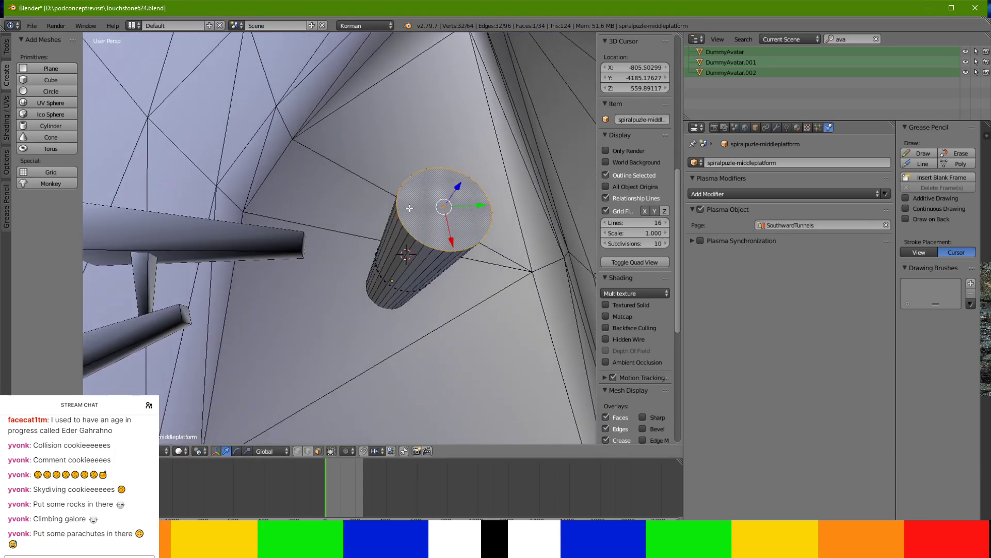
Nudge the platform column along Y and check its position from below and above.
middle_click_drag(447, 273, 365, 226)
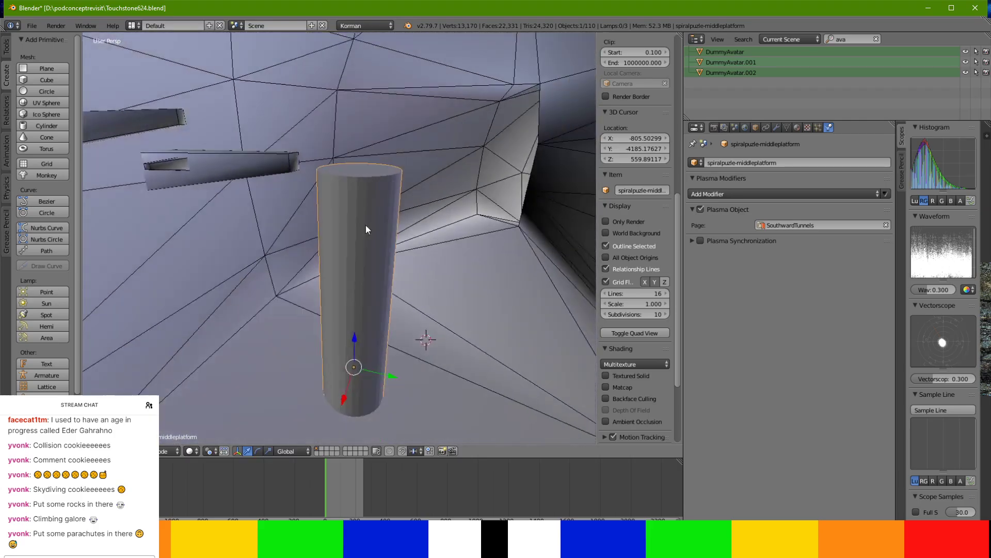
left_click_drag(394, 377, 401, 380)
right_click(401, 380)
middle_click_drag(401, 367, 378, 227)
scroll(378, 228, "up", 1)
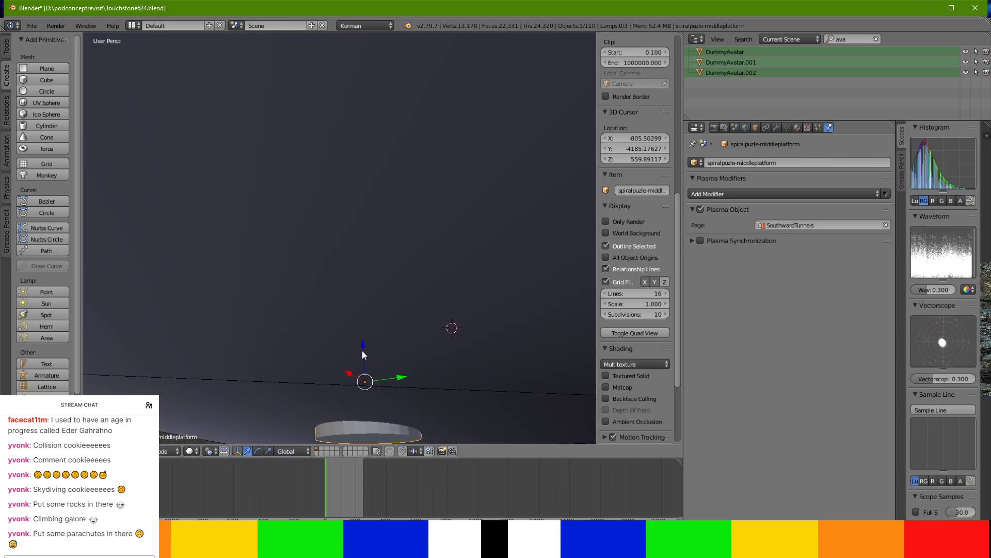
key("KP_Divide")
scroll(394, 179, "up", 3)
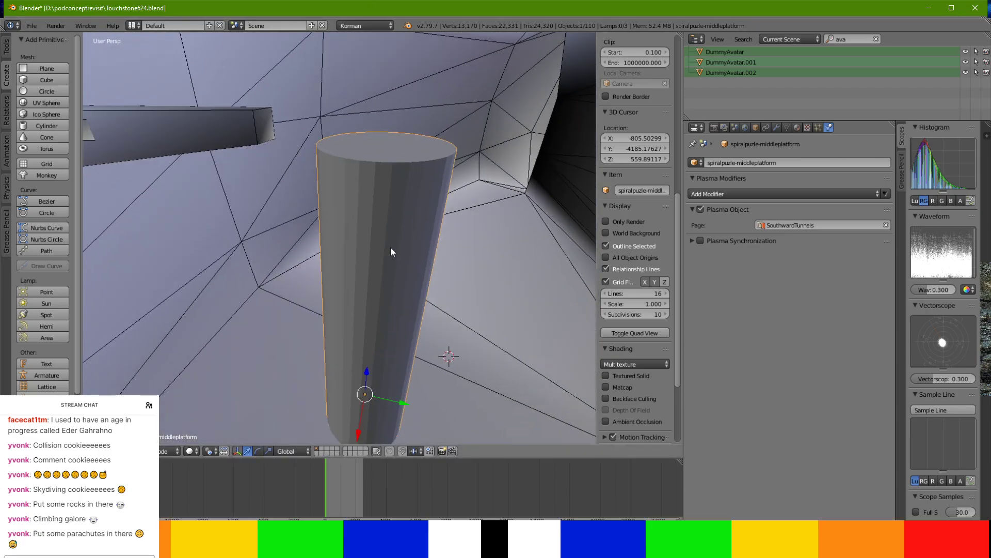
Apply rotation and scale to the column and the neighbouring large spear, and reopen the column's mesh in Edit Mode.
key("ctrl+a")
left_click(391, 248)
right_click(250, 134)
key("ctrl+a")
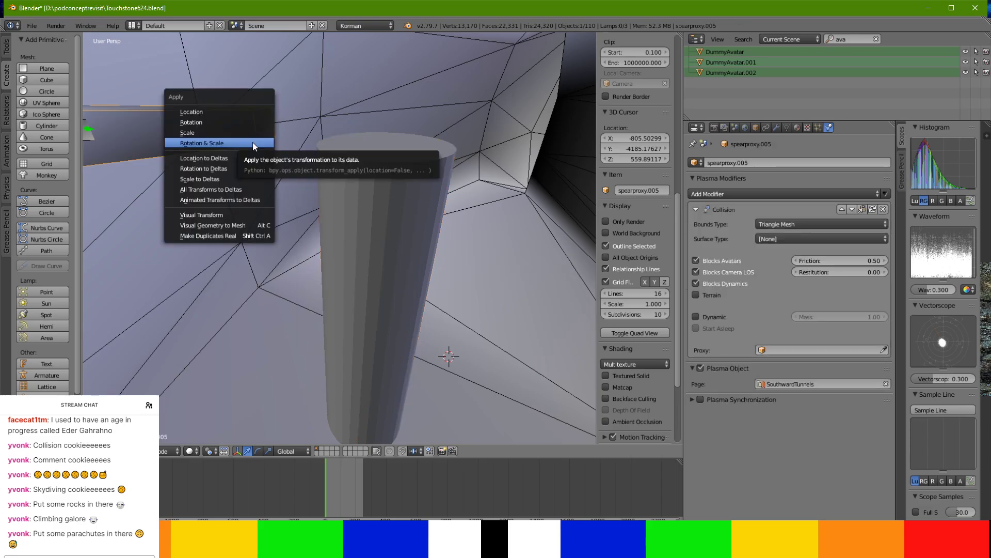
left_click(252, 141)
right_click(361, 196)
key("Tab")
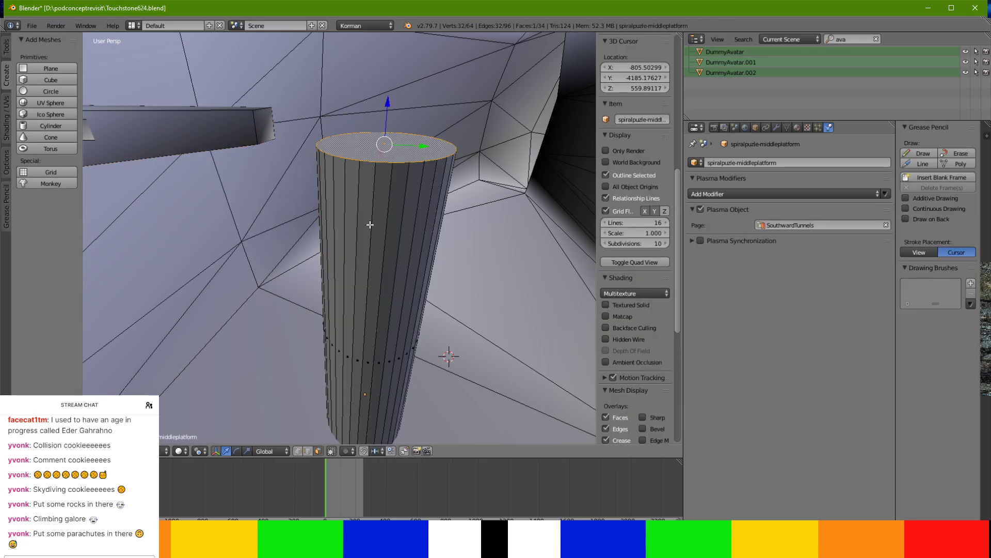
Try triangulating all faces of the column.
key("a")
key("ctrl+t")
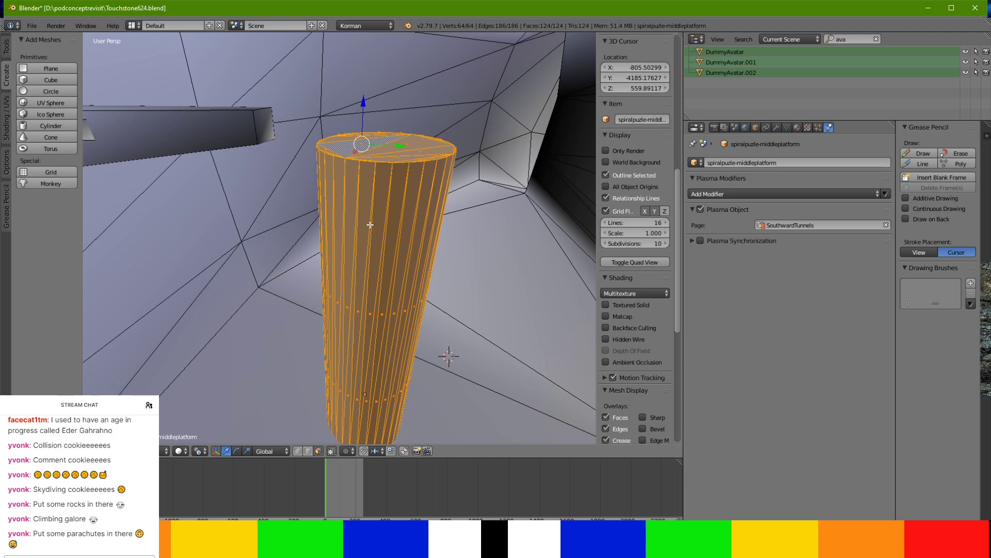
key("ctrl+z")
Select five adjacent side faces of the column and pull them outward as a bulge.
right_click(369, 229)
right_click(384, 359, "ctrl")
right_click(400, 368, "ctrl")
key("e")
middle_click_drag(442, 354, 494, 428)
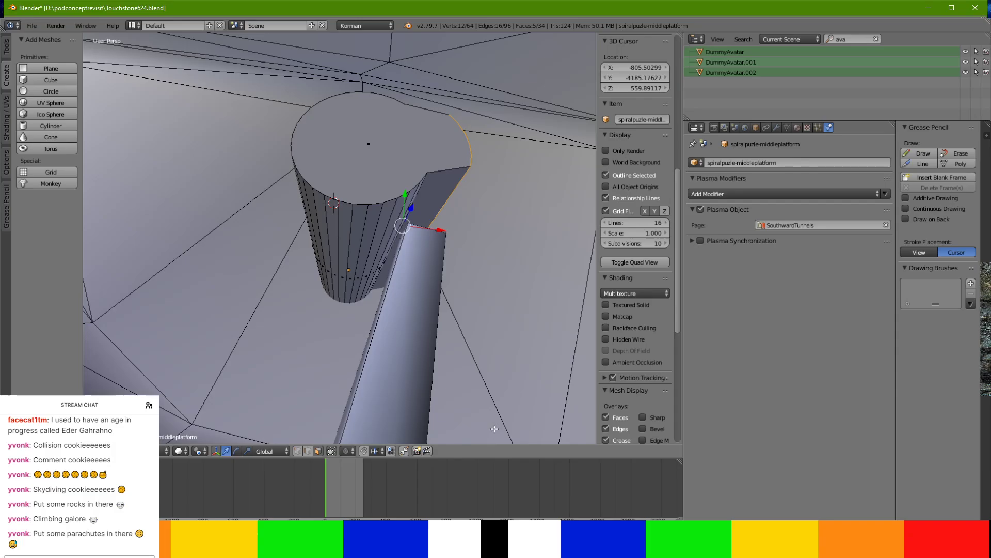
Shift small groups of side faces next to the bulge along Y to make the column's outline irregular.
right_click(385, 247)
right_click(367, 246, "ctrl")
left_click_drag(366, 244, 361, 236)
right_click(333, 231)
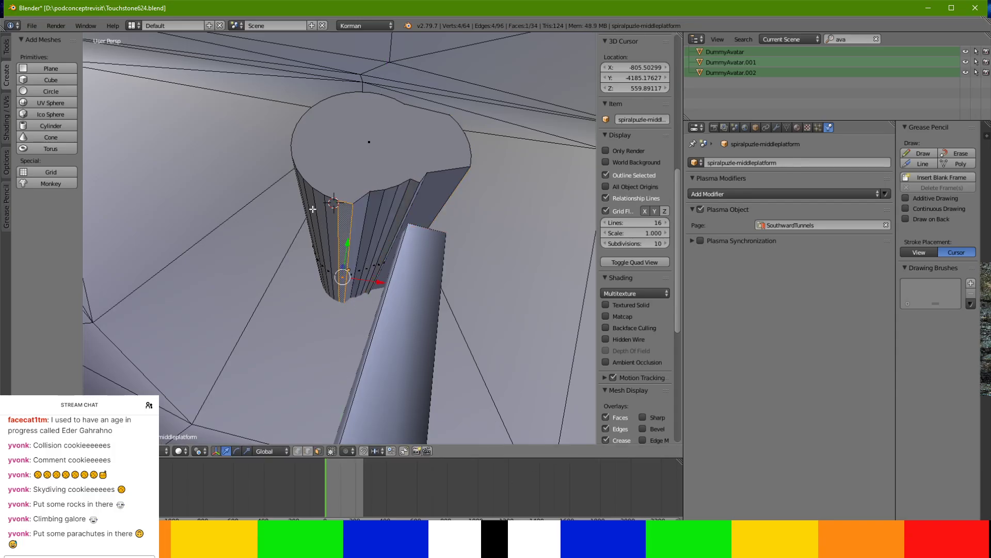
right_click(328, 234, "shift")
left_click_drag(347, 268, 333, 276)
left_click_drag(319, 231, 318, 236)
middle_click_drag(318, 236, 275, 276)
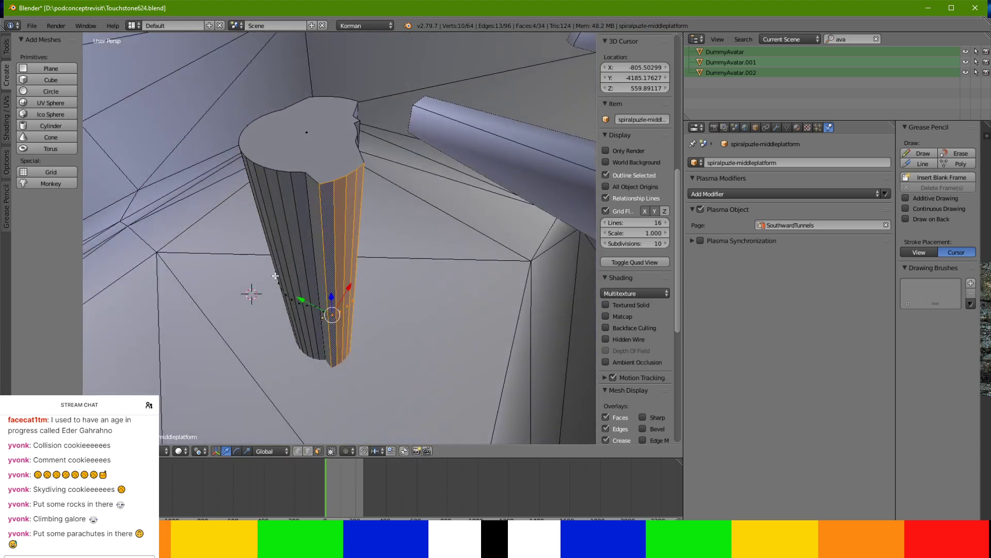
Offset two further runs of side faces around the column to continue its jagged, rock-like outline.
right_click(315, 261)
right_click(279, 219, "ctrl")
left_click_drag(314, 278, 302, 288)
middle_click_drag(302, 289, 365, 286)
right_click(310, 289)
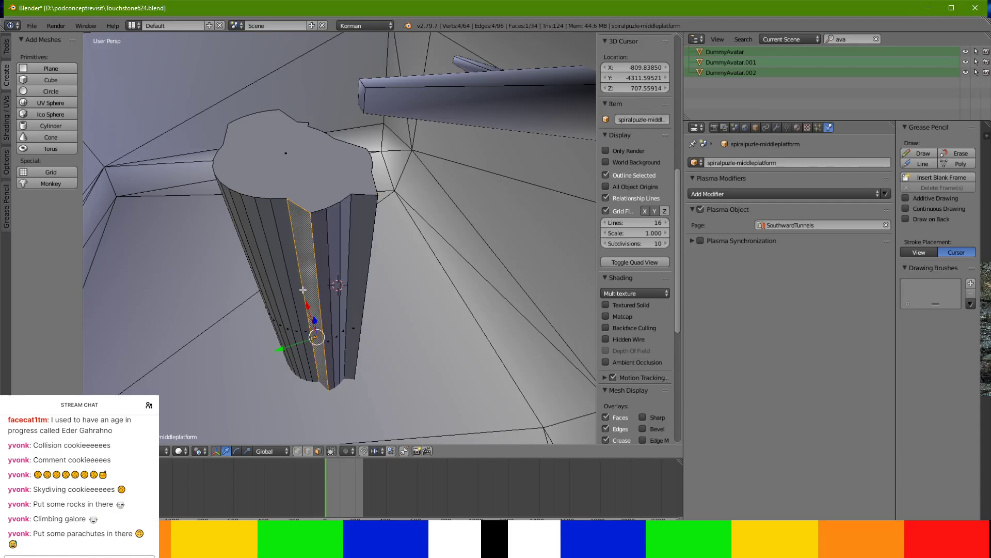
right_click(270, 276, "ctrl")
middle_click_drag(274, 274, 378, 292)
right_click(315, 301, "ctrl")
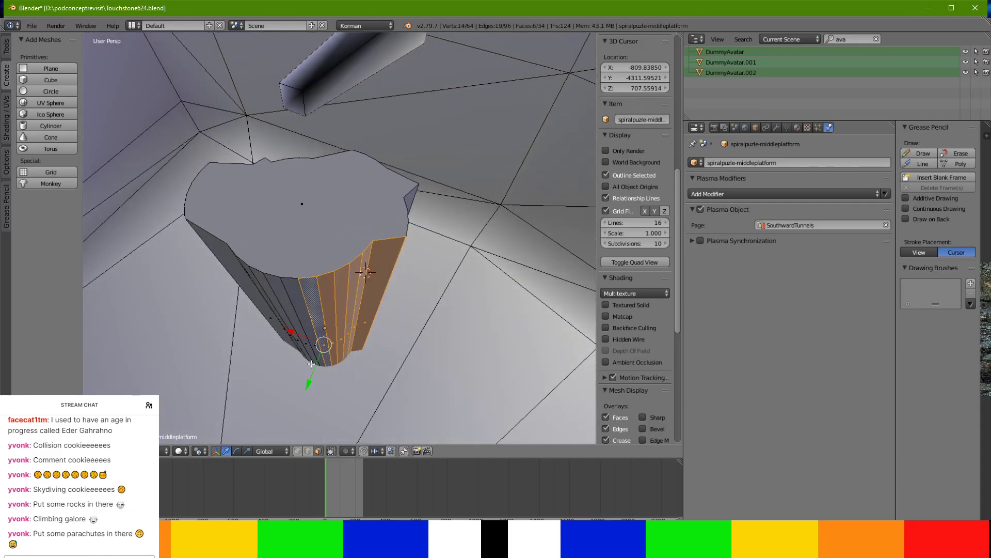
middle_click_drag(310, 392, 349, 381)
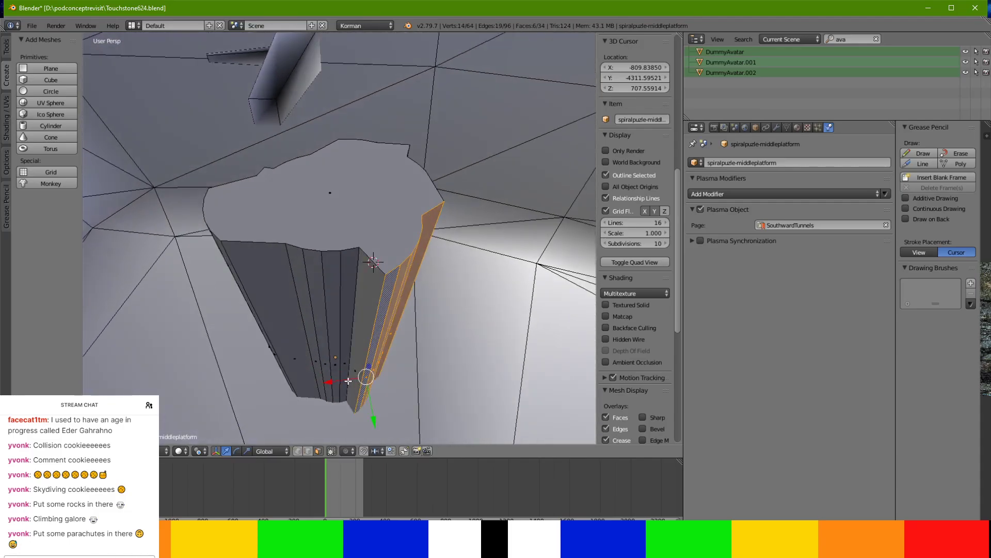
Select three adjacent faces in the middle of the column's remaining smooth side and pull them outward along Y.
right_click(354, 359)
right_click(330, 334, "shift")
right_click(351, 357, "shift")
right_click(351, 370, "shift")
right_click(346, 354, "shift")
left_click_drag(347, 386, 348, 400)
left_click(347, 401)
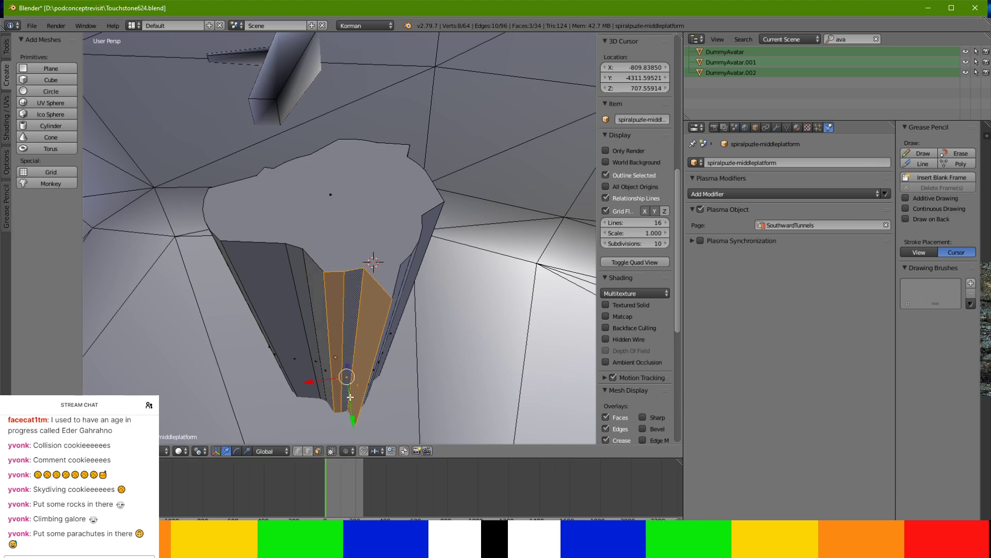
Select three side faces including the wide one, move them freely outward, and shift them further along Y.
middle_click_drag(335, 393, 348, 361)
right_click(348, 361)
right_click(413, 319, "ctrl")
middle_click_drag(423, 324, 404, 326)
key("g")
left_click(344, 385)
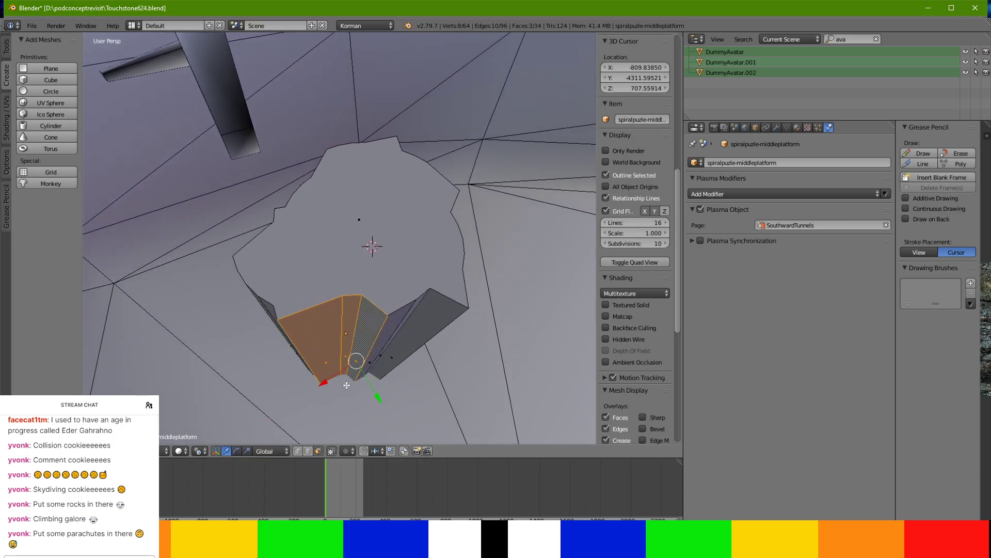
left_click_drag(379, 392, 383, 399)
middle_click_drag(413, 341, 425, 322)
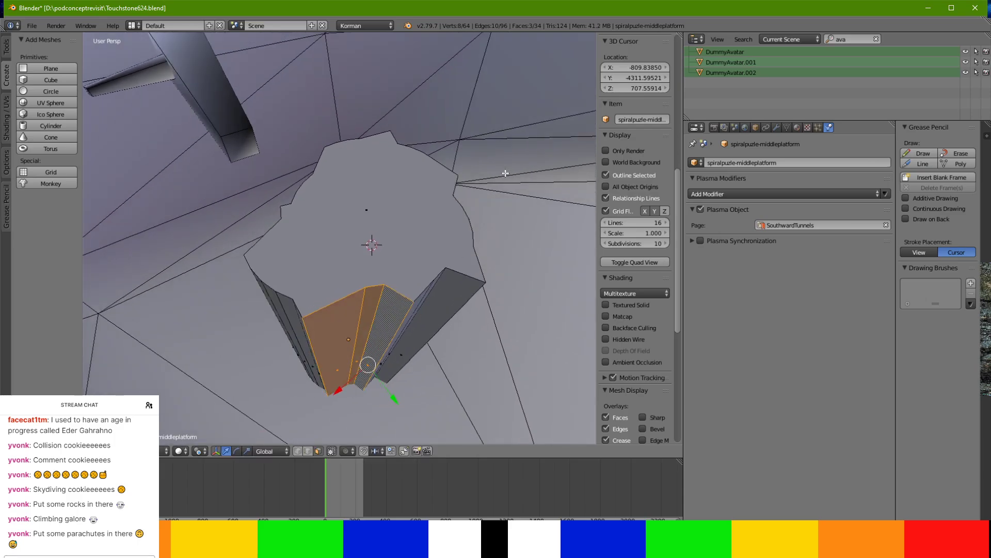
key("a")
key("a")
key("ctrl+z")
Select the column's bottom face and rescale it.
middle_click_drag(210, 314, 374, 280)
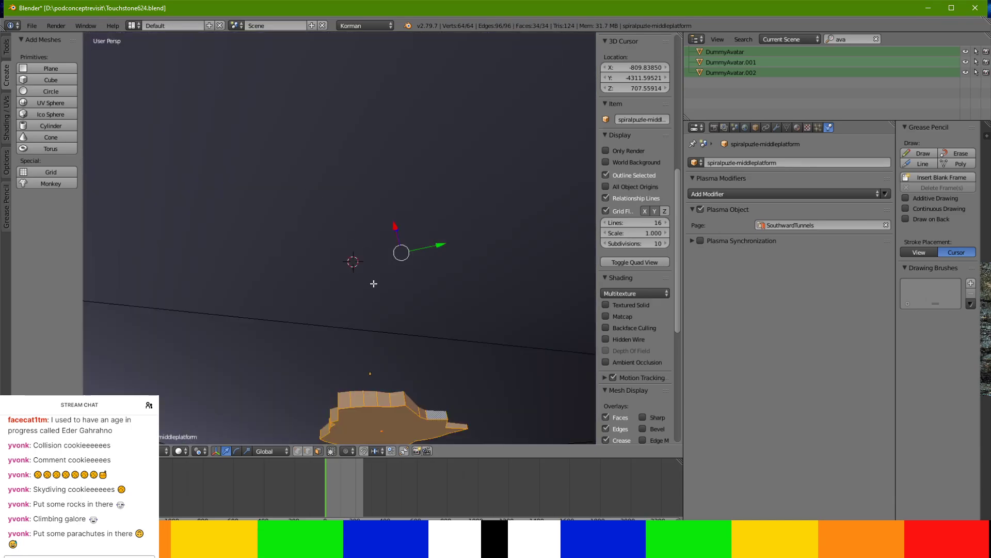
right_click(365, 417)
middle_click_drag(366, 416, 290, 110)
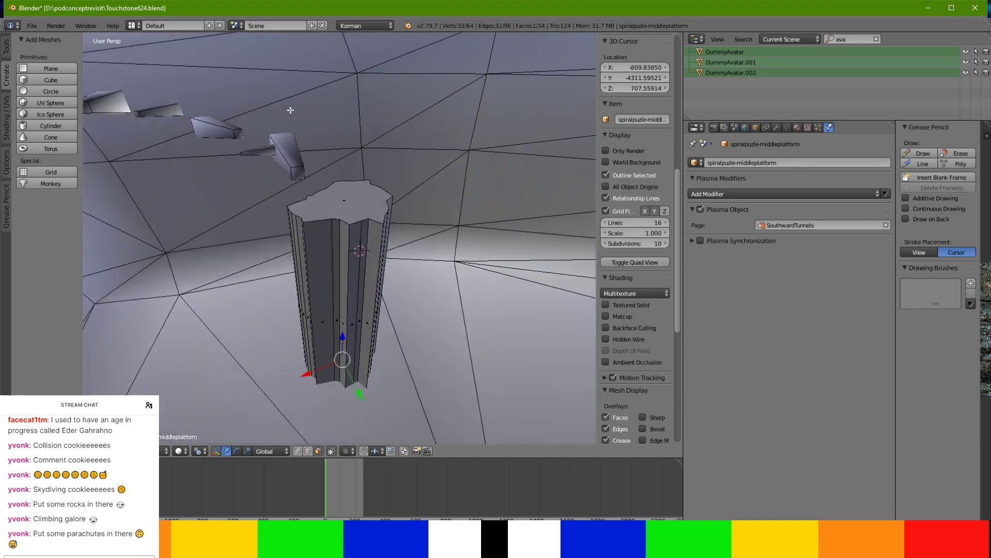
key("s")
left_click(431, 298)
middle_click_drag(418, 299, 439, 331)
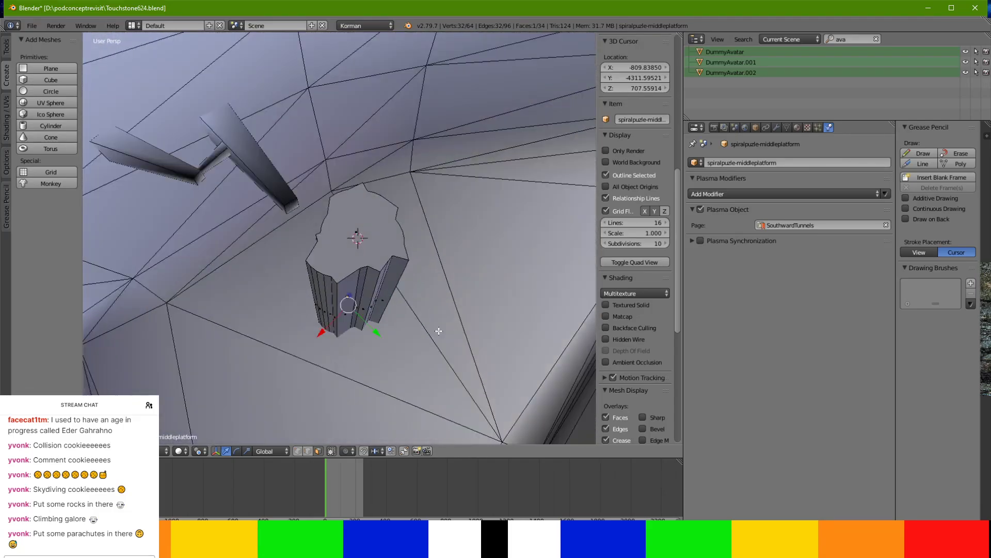
Try triangulating the whole reshaped platform mesh and undo it, viewing the column from below.
key("a")
key("ctrl+t")
key("ctrl+z")
middle_click_drag(214, 262, 377, 222)
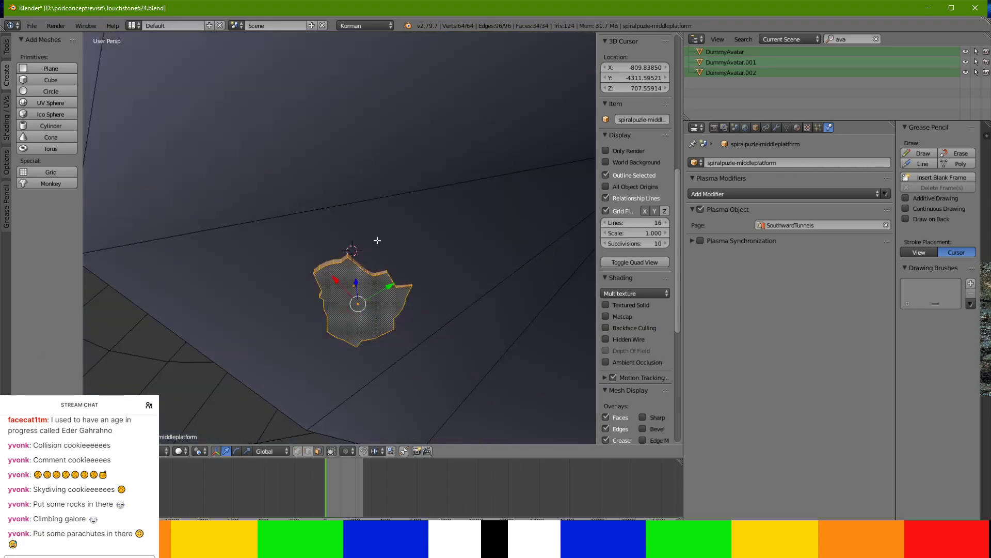
Delete the column's bottom face and triangulate the whole remaining platform mesh.
key("x")
left_click(367, 288)
middle_click_drag(370, 281, 369, 320)
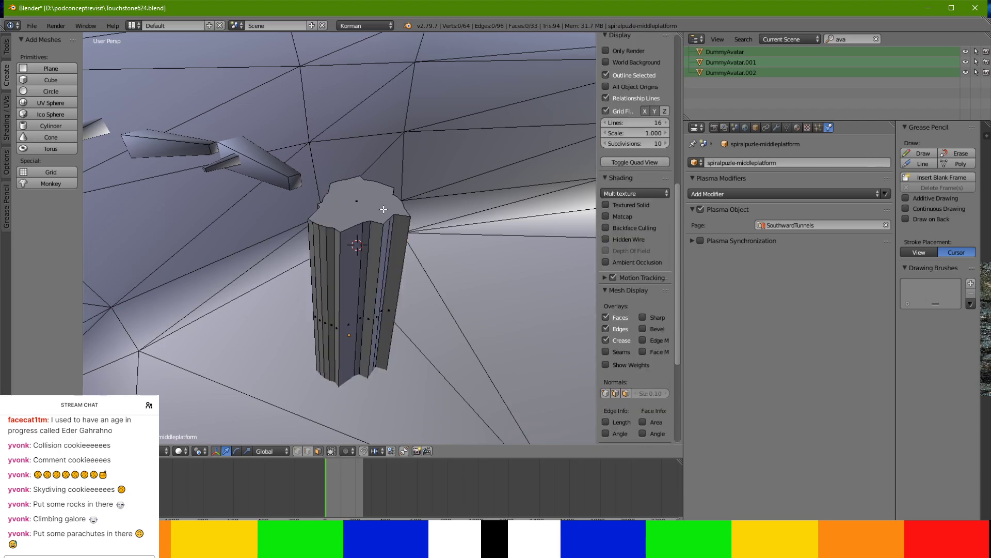
key("a")
key("ctrl+t")
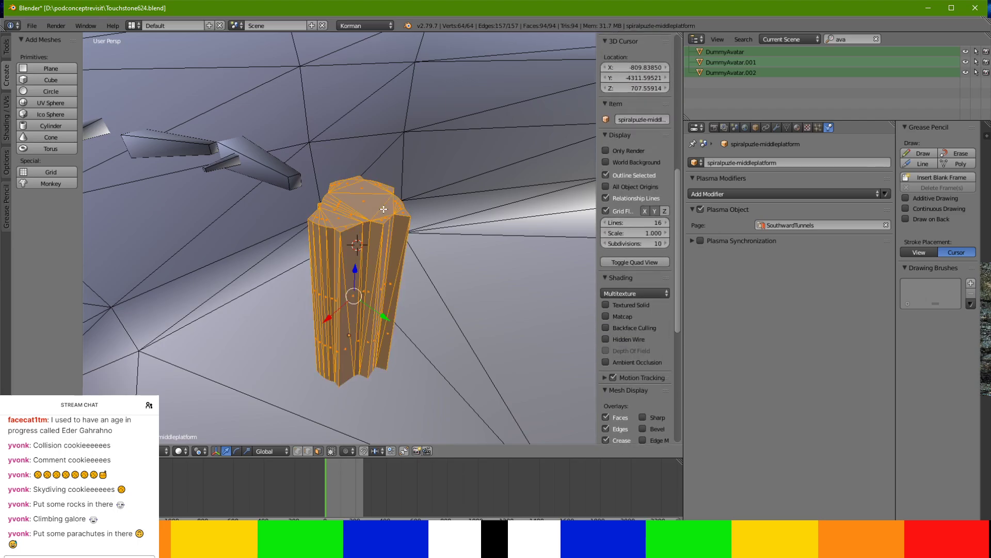
Try smoothing all vertices of the triangulated column and undo it.
left_click(9, 49)
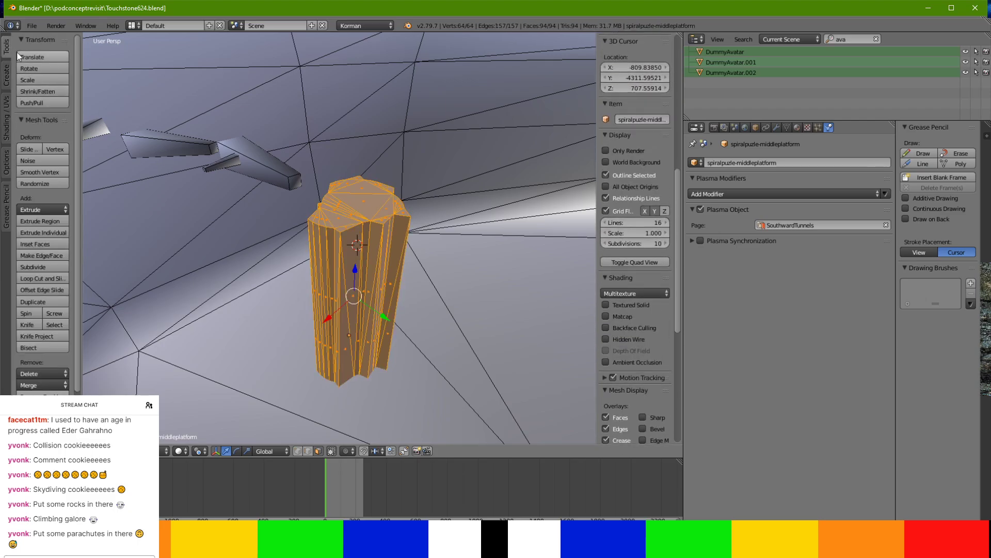
left_click(50, 181)
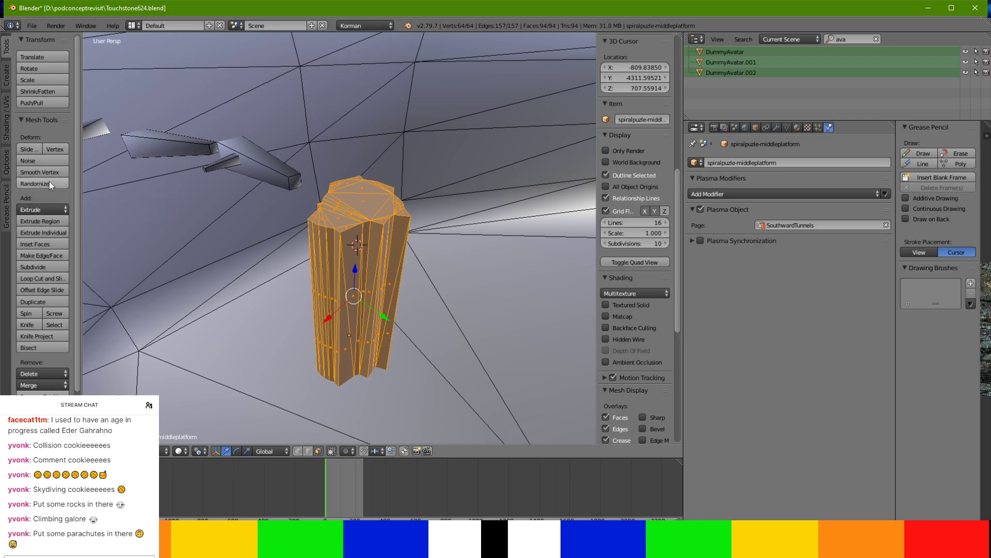
left_click(51, 169)
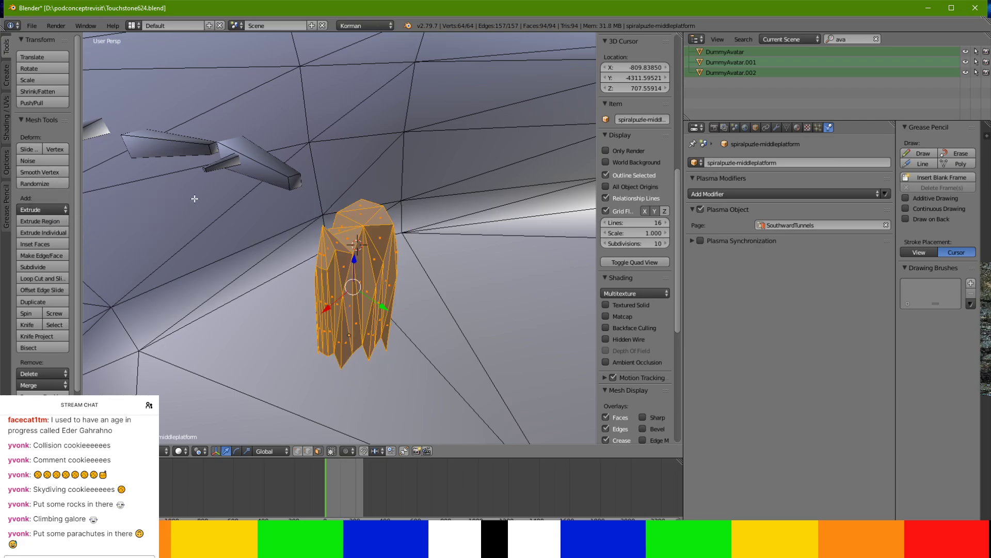
key("ctrl+z")
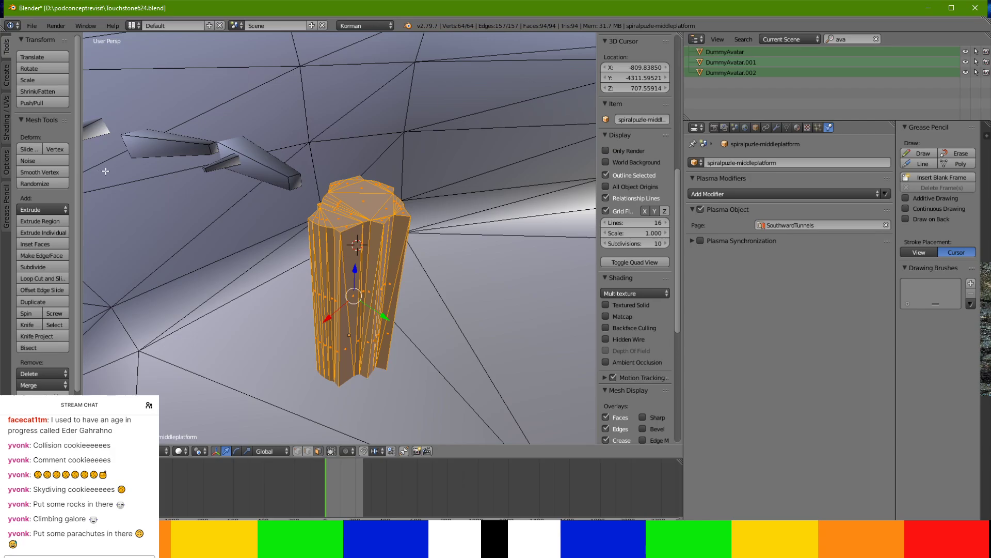
Smooth the vertices of the entire column to give it a tapered, rocky shape.
scroll(359, 218, "up", 5)
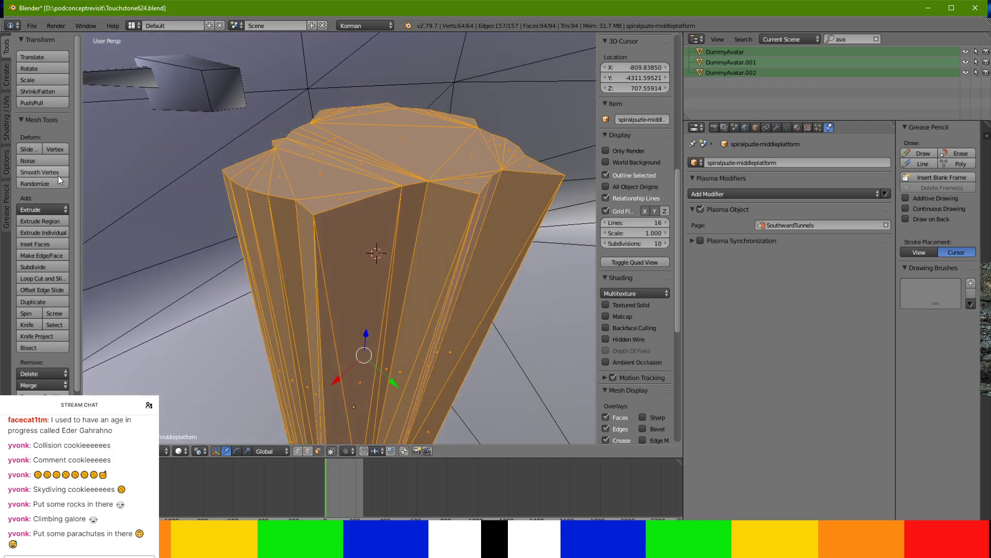
left_click(58, 174)
middle_click_drag(113, 177, 331, 311)
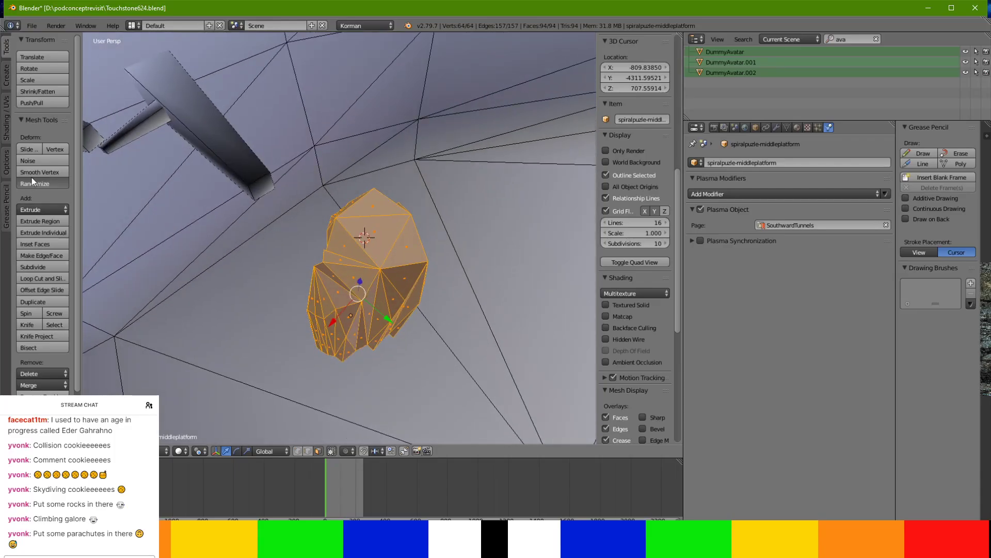
middle_click_drag(139, 204, 142, 151)
middle_click_drag(207, 230, 353, 242)
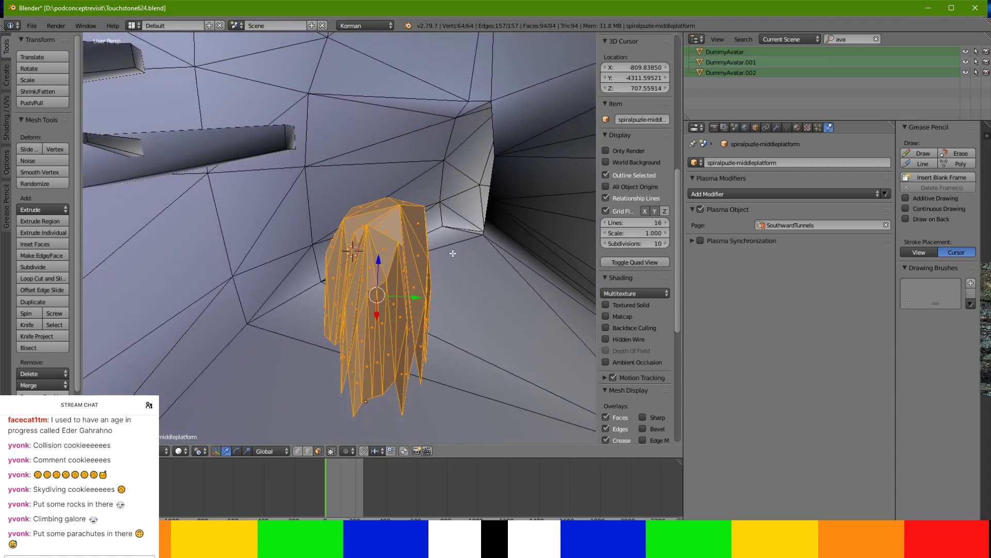
Stretch the whole column mesh taller along Z and lower it toward the cave floor.
key("s")
key("z")
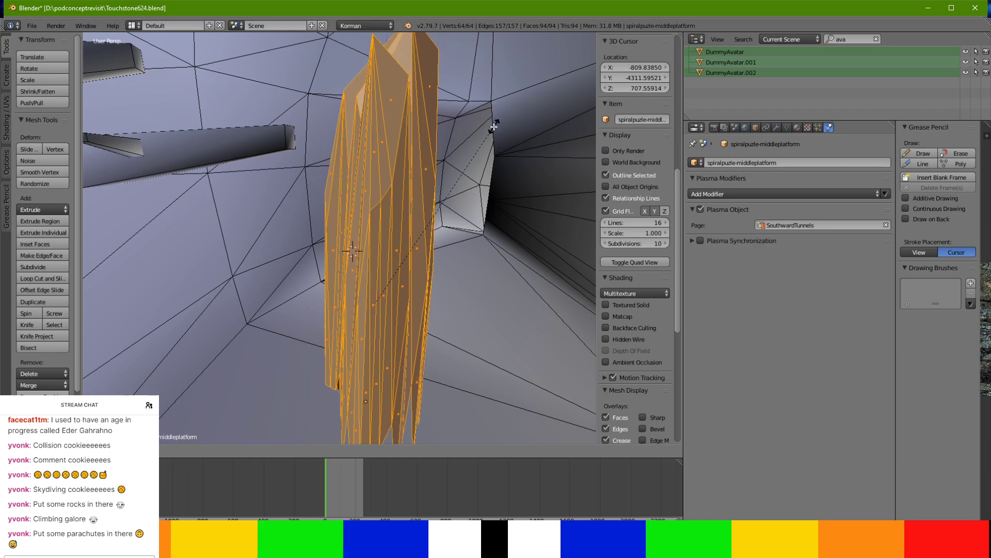
left_click(468, 179)
left_click_drag(381, 255, 385, 284)
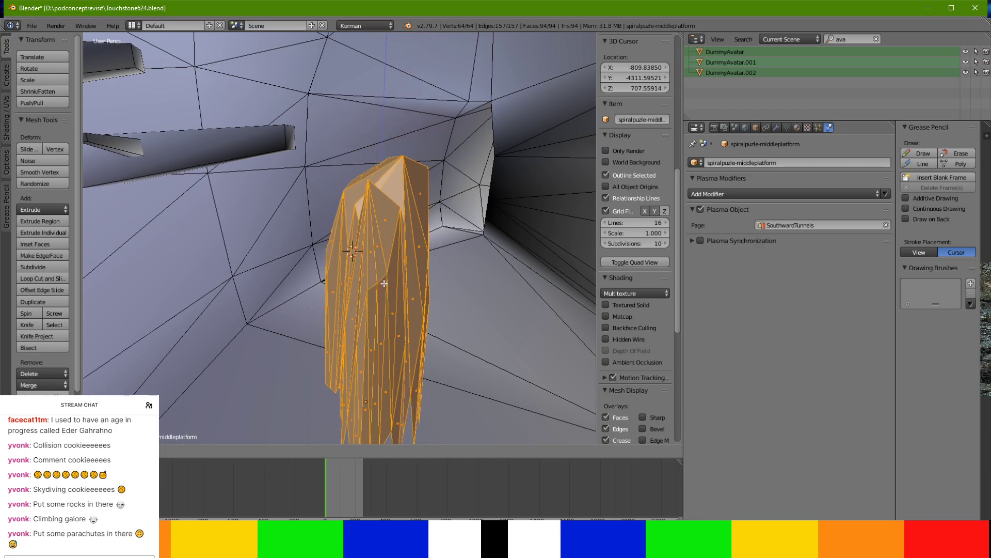
left_click_drag(390, 332, 390, 332)
Inspect the stretched column's top, sides and base against the cave floor, leaving mesh editing for an unobstructed view.
middle_click_drag(390, 332, 584, 334)
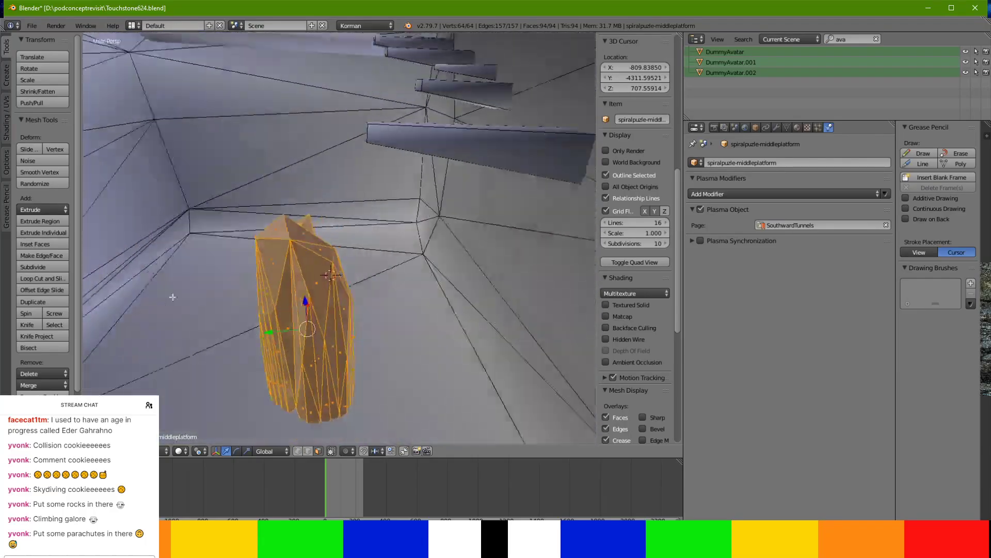
middle_click_drag(172, 297, 358, 258)
scroll(358, 258, "up", 6)
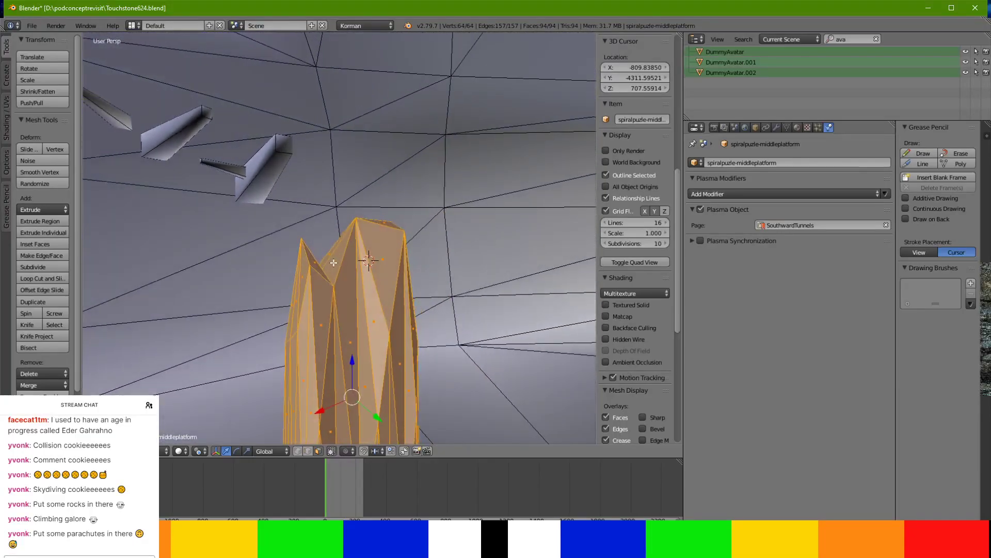
middle_click_drag(317, 270, 410, 300)
scroll(319, 243, "down", 4)
scroll(410, 301, "down", 2)
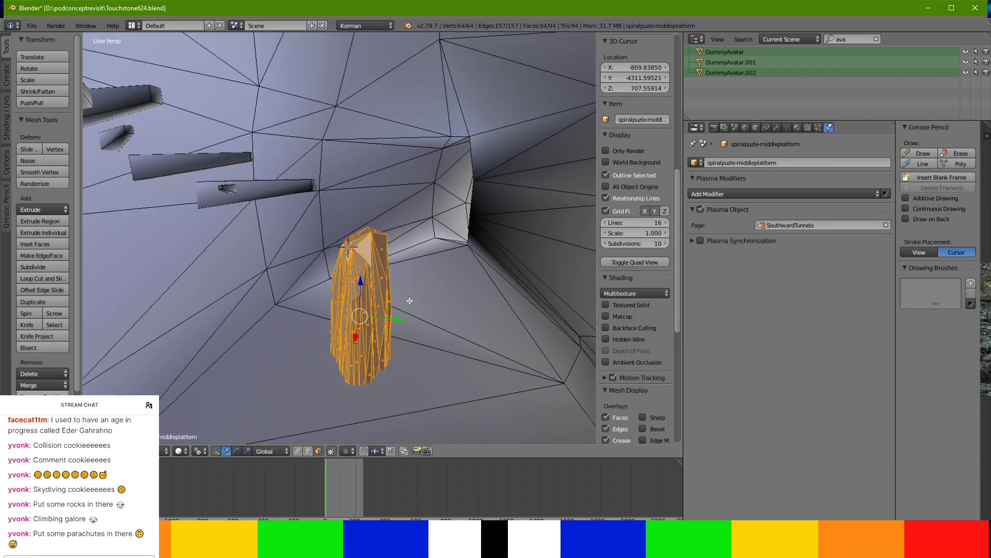
key("Tab")
left_click_drag(370, 344, 399, 342)
middle_click_drag(399, 342, 404, 439)
scroll(366, 354, "down", 2)
scroll(365, 359, "down", 4)
middle_click_drag(365, 348, 345, 236)
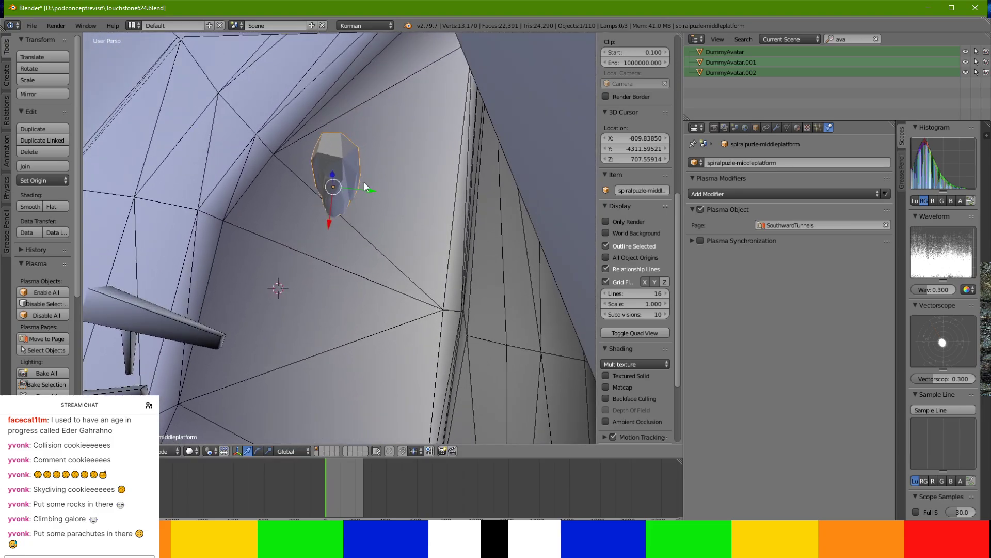
middle_click_drag(364, 187, 398, 488)
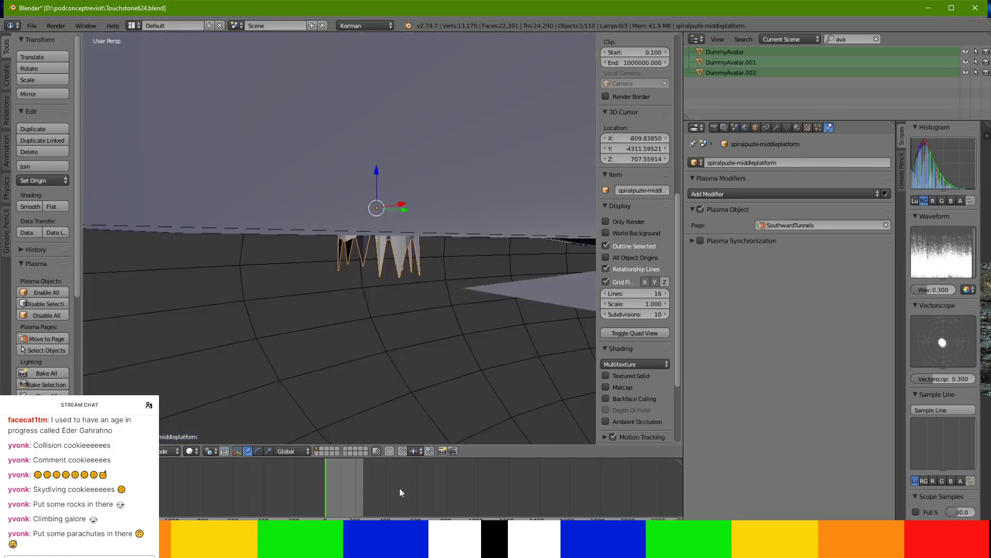
middle_click_drag(389, 308, 358, 305)
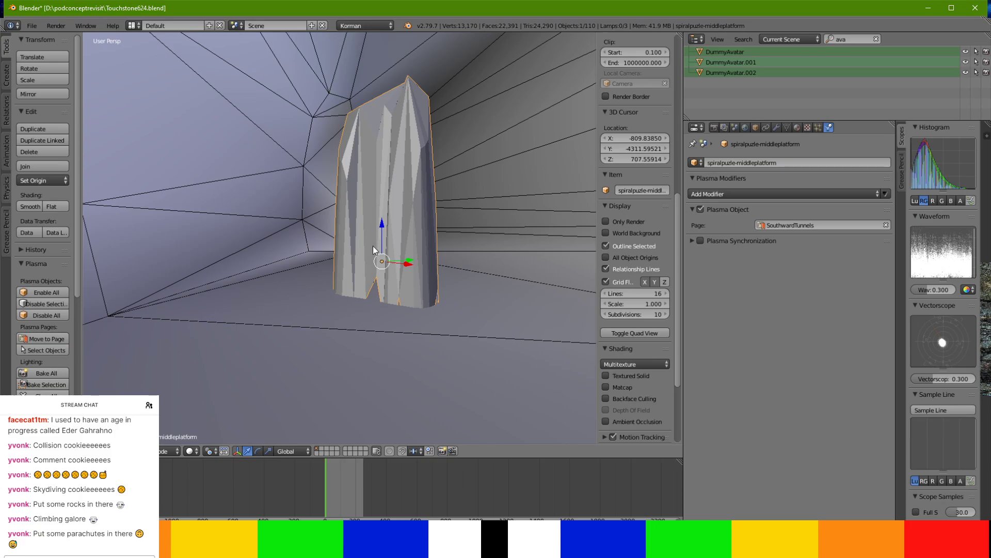
scroll(373, 246, "up", 2)
middle_click_drag(372, 246, 330, 417)
middle_click_drag(382, 318, 402, 321)
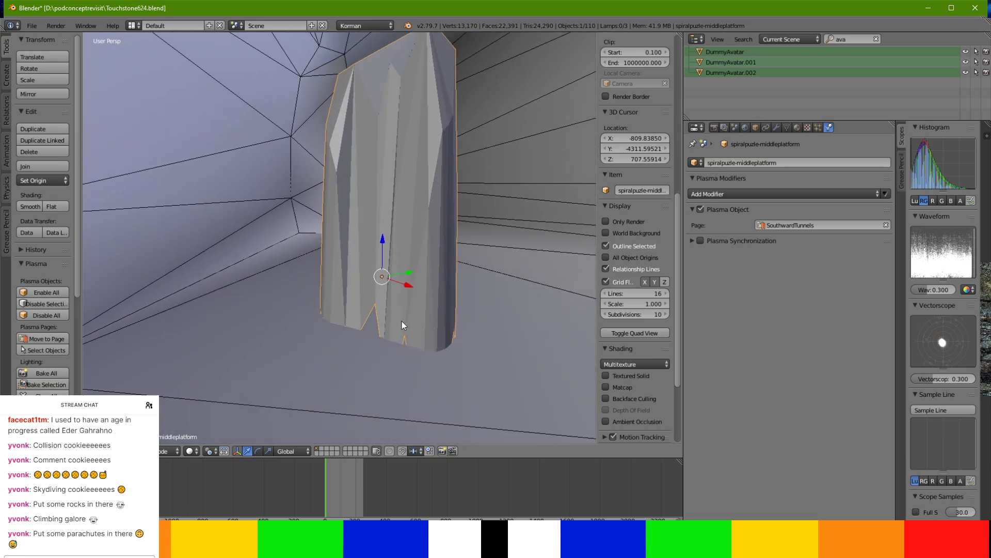
Assign the existing hewnrock material to the middle platform and check the texture it uses.
left_click(812, 194)
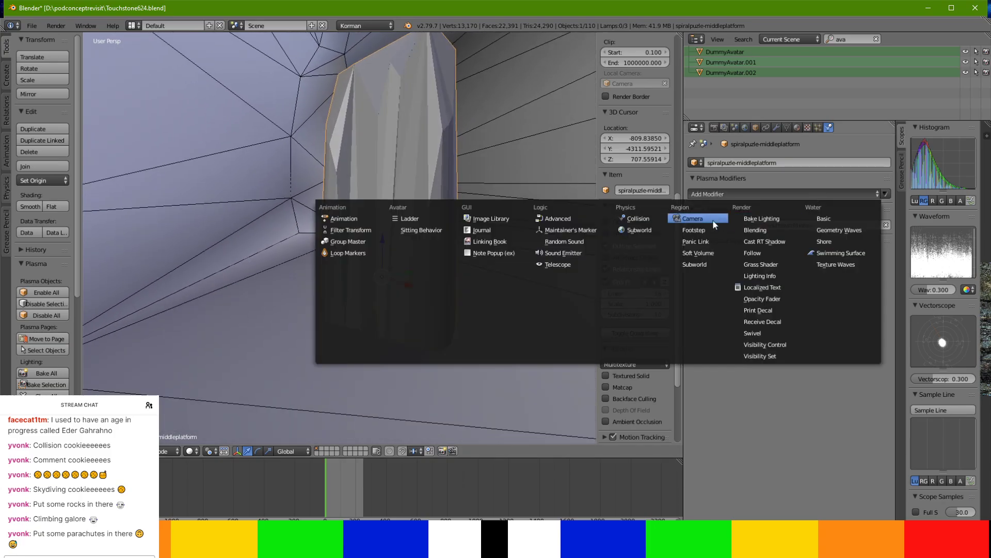
left_click(650, 229)
left_click(797, 127)
left_click(696, 196)
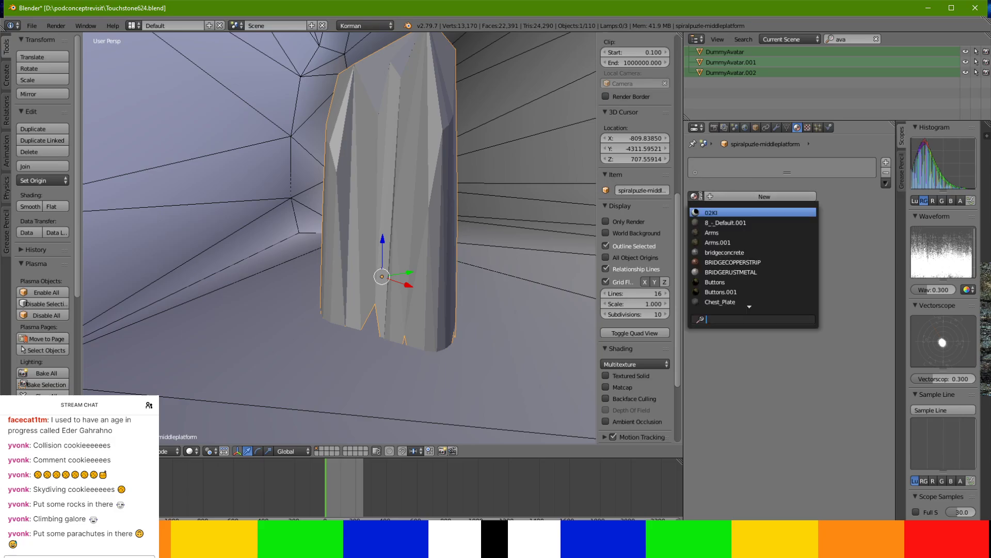
type("basalt")
key("Down")
key("Return")
scroll(759, 340, "down", 5)
scroll(759, 339, "down", 3)
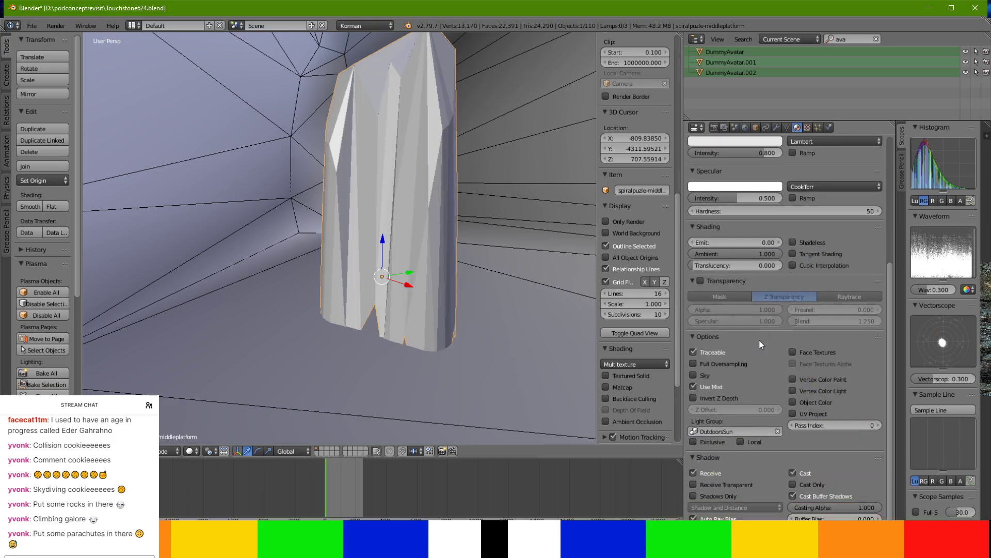
left_click(808, 127)
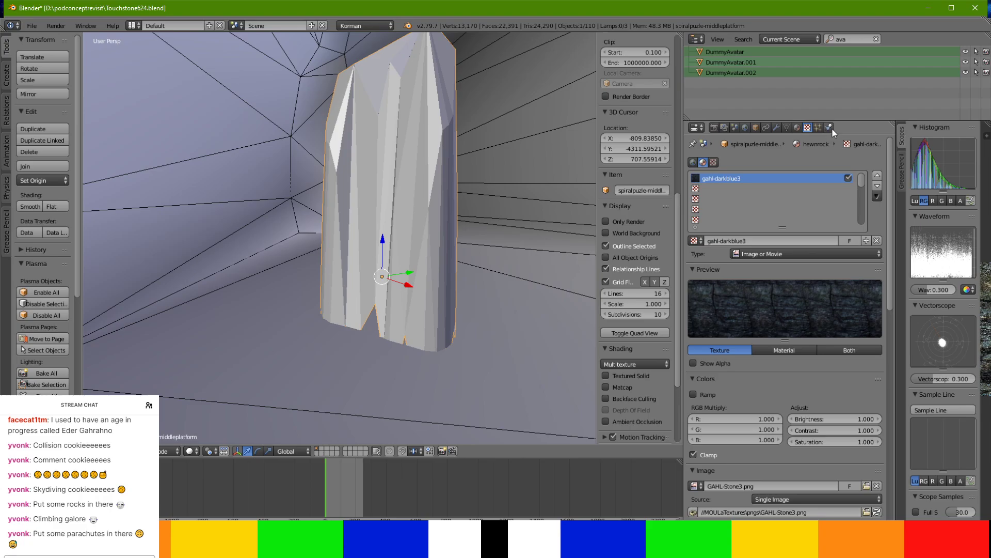
left_click(828, 128)
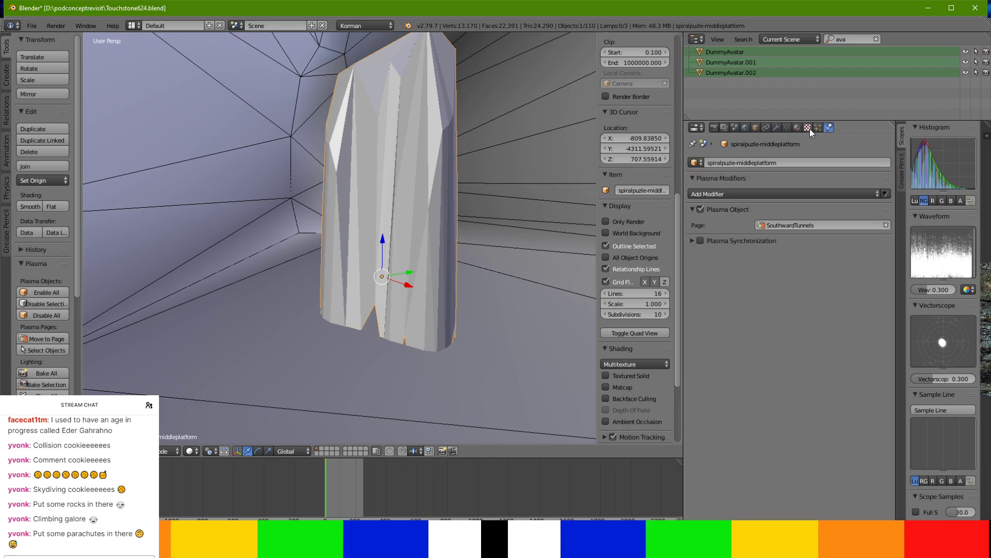
left_click(788, 193)
Return to mesh editing and pull the apex vertex of the front notch in the column's base down along Z.
middle_click_drag(473, 157, 507, 189)
key("Tab")
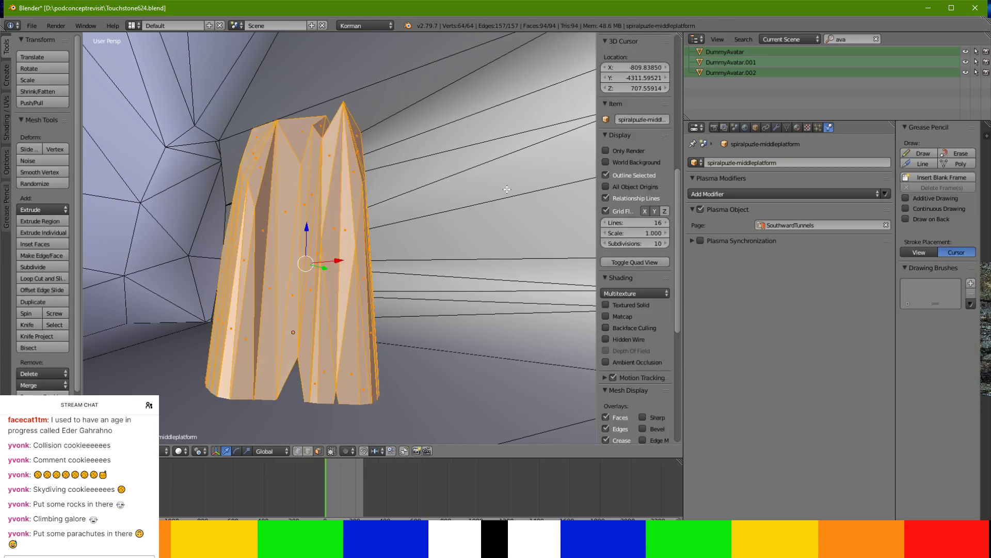
right_click(295, 350)
left_click_drag(298, 318, 278, 387)
right_click(334, 386)
right_click(274, 399)
Pull the apex vertices of two further notches around the column's base down along Z to close the gaps.
middle_click_drag(278, 387, 240, 402)
scroll(156, 369, "down", 1)
middle_click_drag(156, 369, 426, 318)
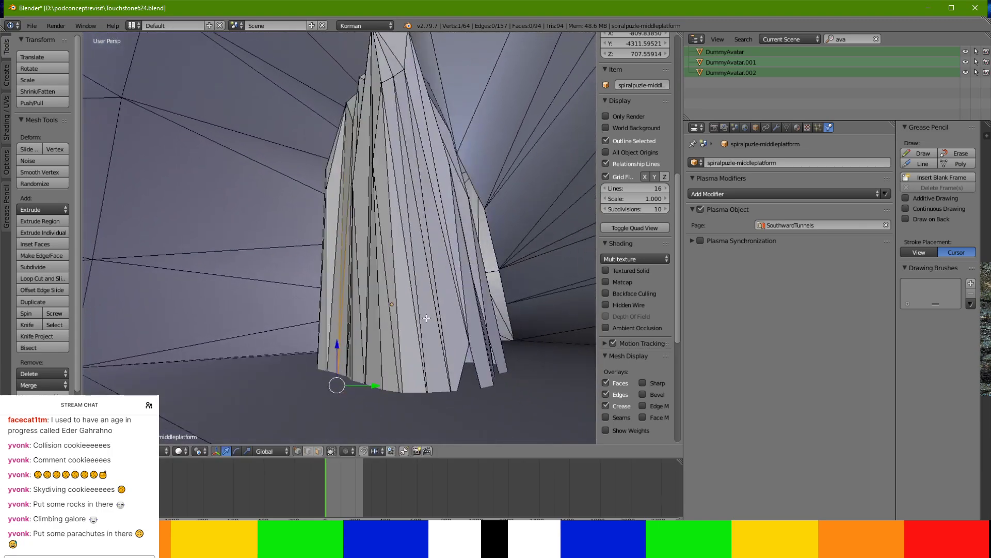
right_click(470, 345)
left_click_drag(465, 309, 480, 359)
middle_click_drag(480, 358, 266, 368)
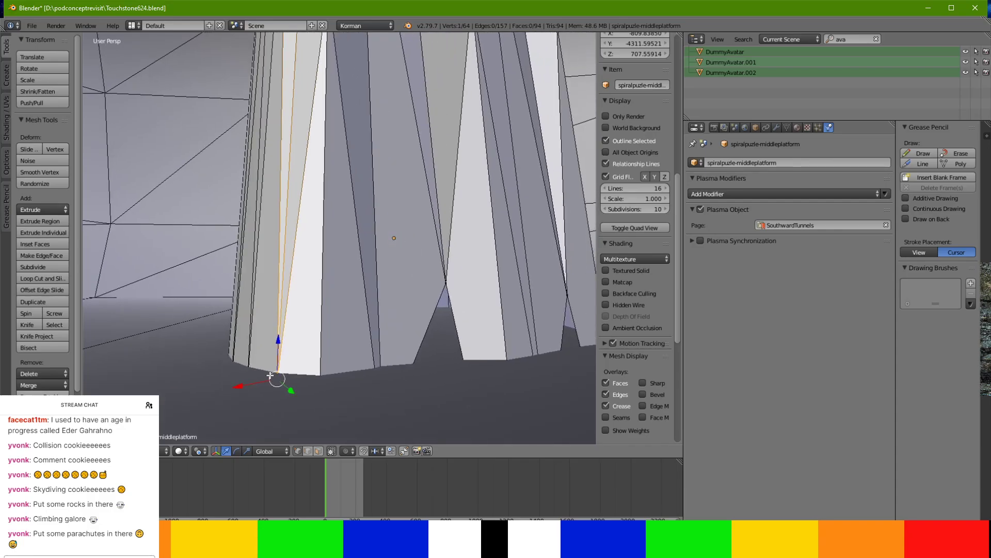
right_click(454, 285)
left_click_drag(446, 258, 455, 342)
middle_click_drag(478, 371, 282, 371)
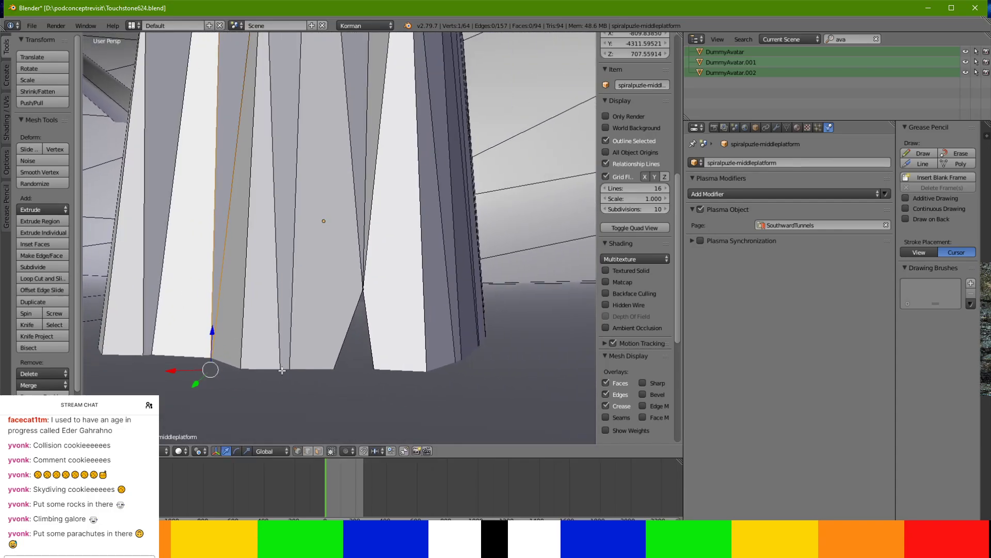
Lower the next two raised vertices around the base rim along Z, closing their notches at floor level.
right_click(357, 280)
key("g")
key("z")
left_click(358, 336)
middle_click_drag(358, 336, 268, 329)
right_click(338, 302)
key("g")
key("z")
left_click(345, 328)
Adjust the height of one base rim vertex along Z and lower the neighbouring notch vertex.
right_click(345, 362)
key("g")
key("z")
left_click(345, 341)
right_click(448, 289)
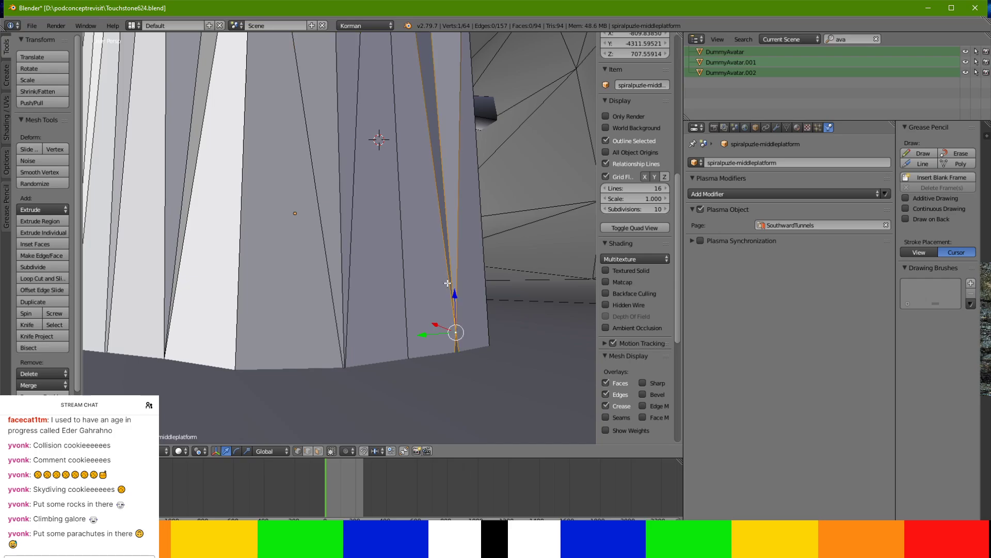
key("g")
key("z")
left_click(464, 327)
Select the long spike-tip vertices hanging beneath the column and raise them together along Z.
middle_click_drag(465, 328, 388, 305)
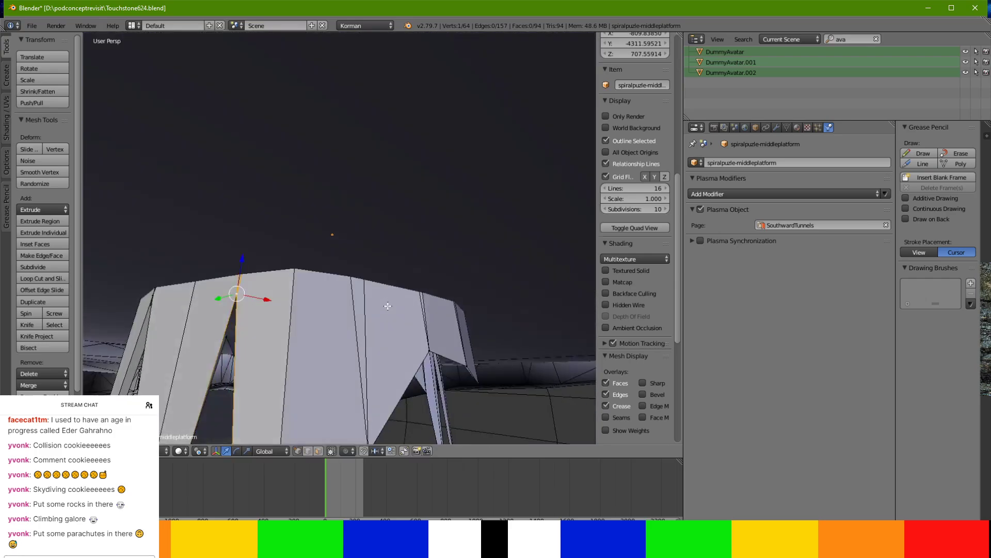
scroll(393, 344, "down", 3)
middle_click_drag(393, 343, 439, 275)
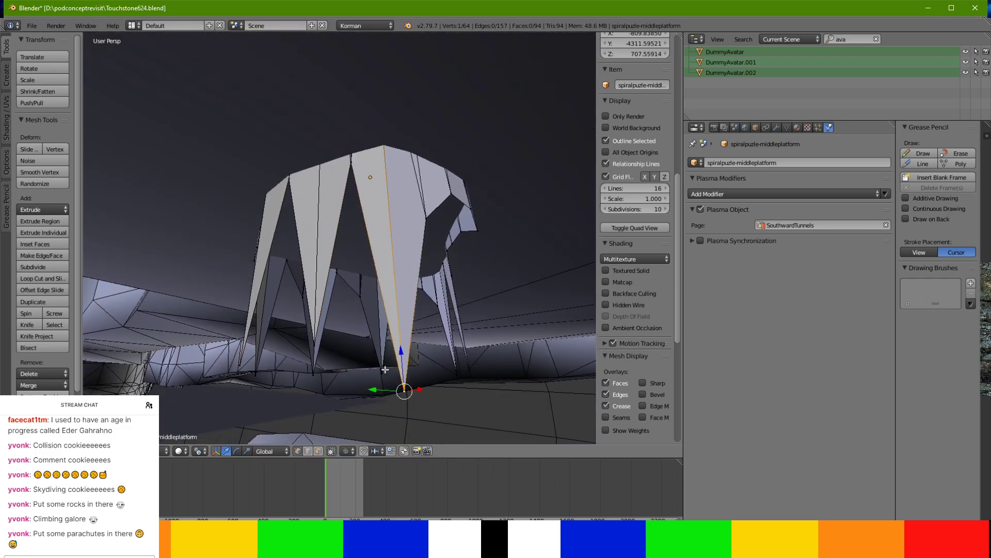
right_click(383, 370, "ctrl")
right_click(421, 393)
middle_click_drag(468, 377, 516, 409)
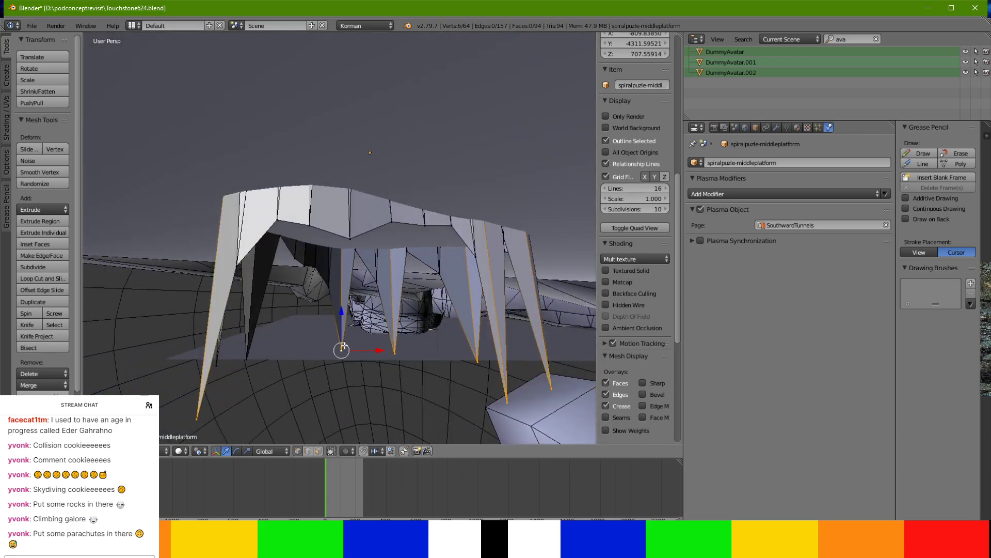
right_click(244, 362, "shift")
middle_click_drag(245, 362, 303, 380)
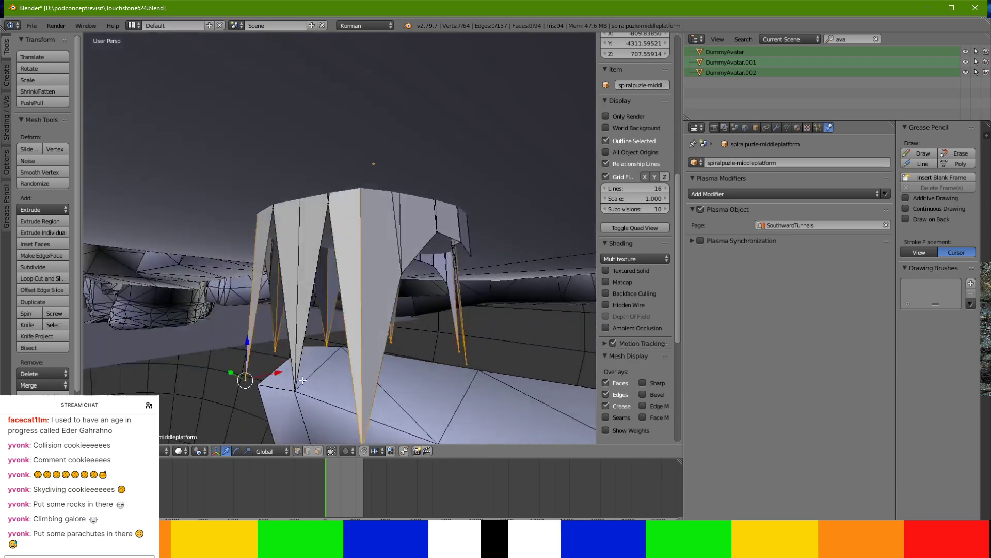
left_click_drag(302, 354, 293, 204)
Add another bottom vertex to the selection and raise it along Z, and lift one remaining tip separately.
right_click(408, 268, "shift")
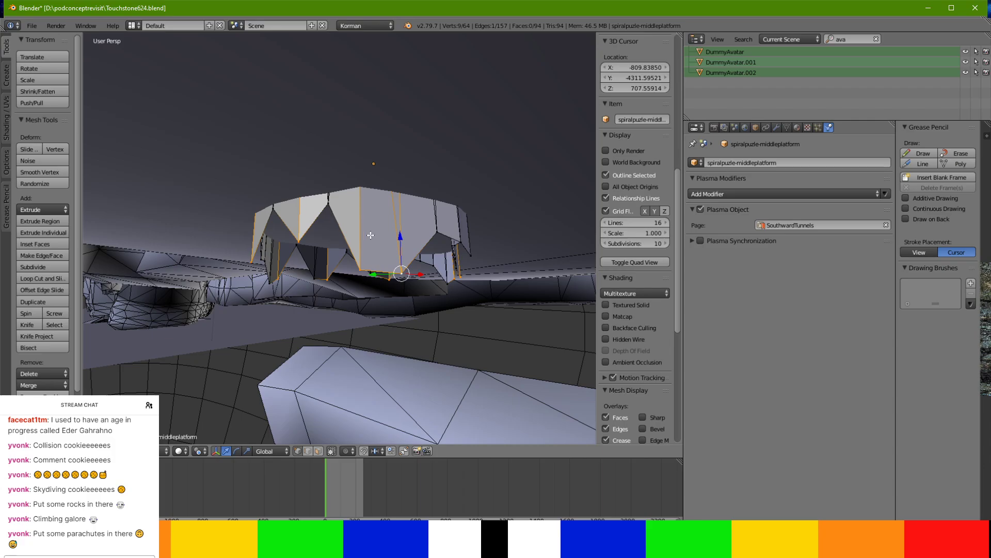
left_click_drag(403, 238, 398, 201)
right_click(445, 281)
left_click_drag(448, 247, 447, 228)
Examine the reshaped column from around and below outside mesh editing, and reopen its mesh at the ragged bottom edge.
middle_click_drag(447, 228, 278, 300)
scroll(332, 264, "down", 5)
scroll(293, 265, "up", 5)
key("Tab")
left_click_drag(278, 300, 389, 225)
mouse_move(356, 267)
left_mouse_down()
mouse_move(319, 262)
mouse_move(344, 253)
left_mouse_up()
middle_click_drag(344, 253, 425, 297)
scroll(335, 333, "up", 3)
middle_click_drag(321, 332, 293, 275)
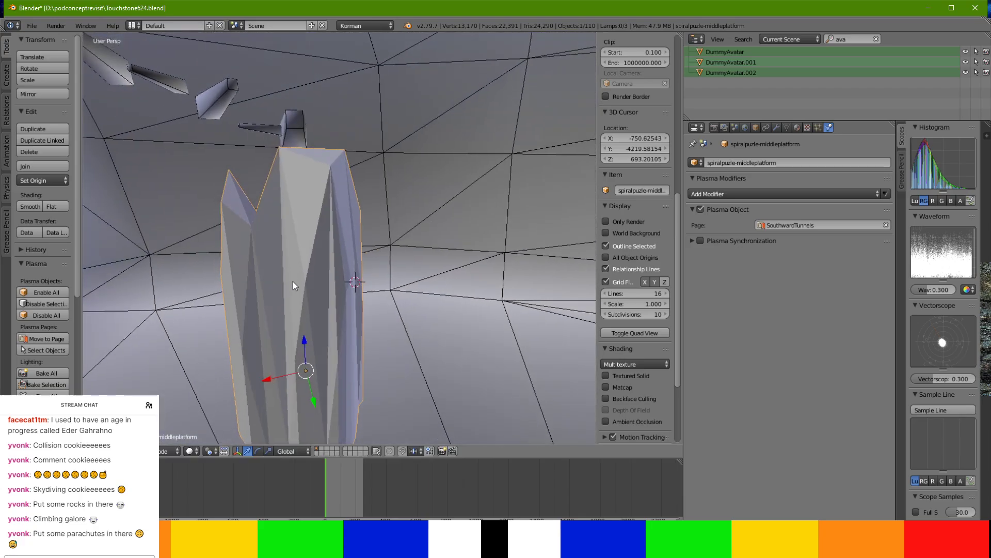
middle_click_drag(305, 327, 334, 205)
scroll(321, 271, "up", 2)
key("Tab")
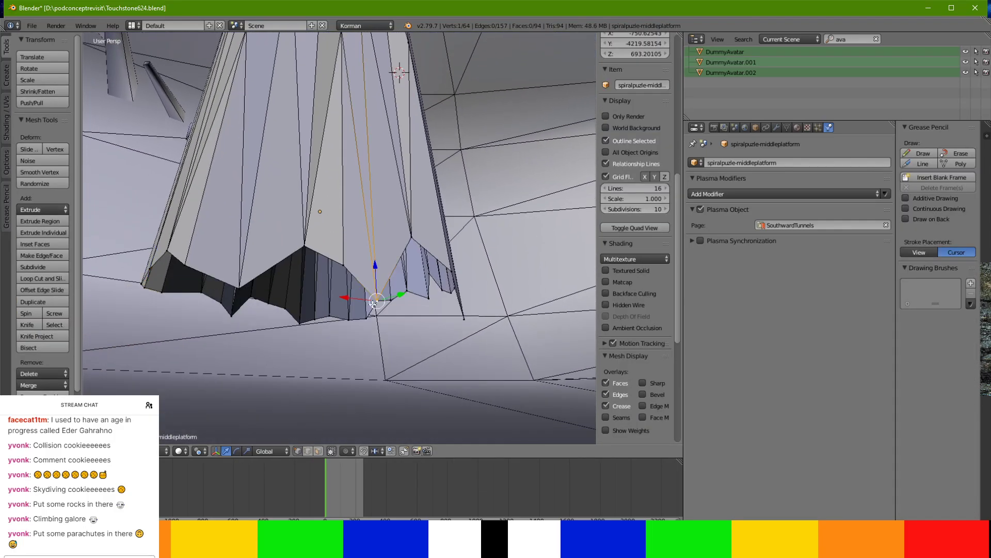
Select the whole ragged bottom edge loop of the column, extrude it and lower the new ring straight down along Z.
right_click(360, 318, "alt")
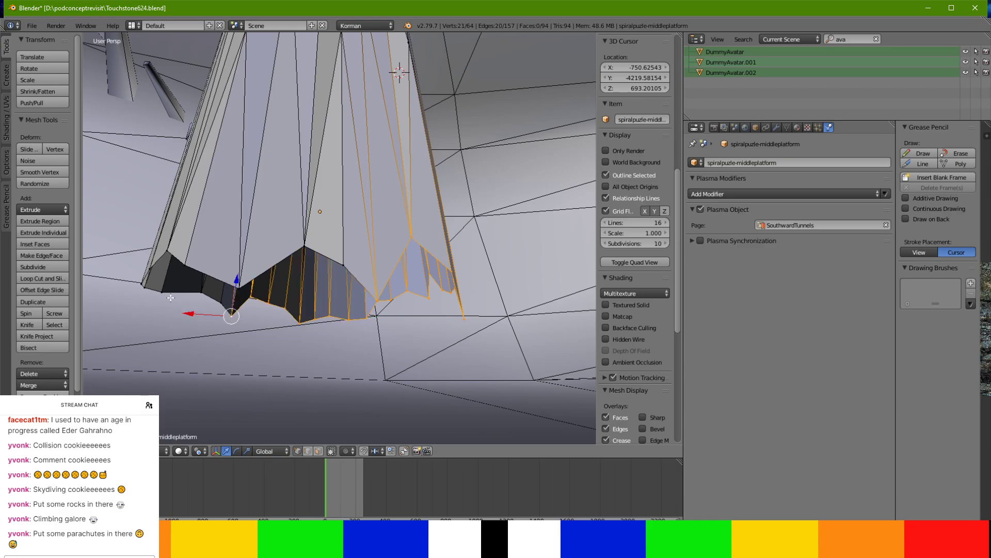
right_click(183, 268, "alt+shift")
right_click(344, 262, "alt+shift")
middle_click_drag(343, 262, 315, 261)
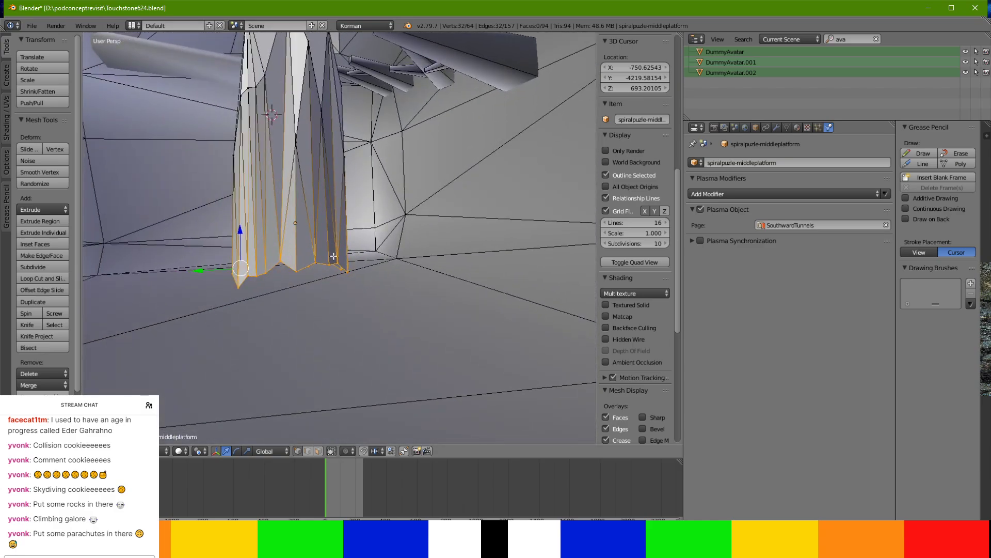
key("e")
right_click(335, 259)
left_click_drag(238, 225, 239, 243)
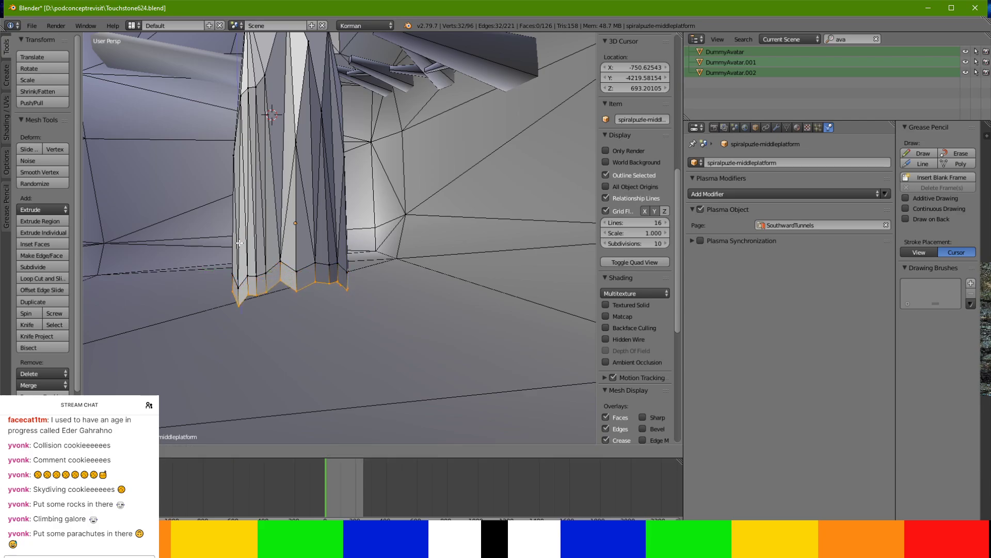
left_click(239, 266)
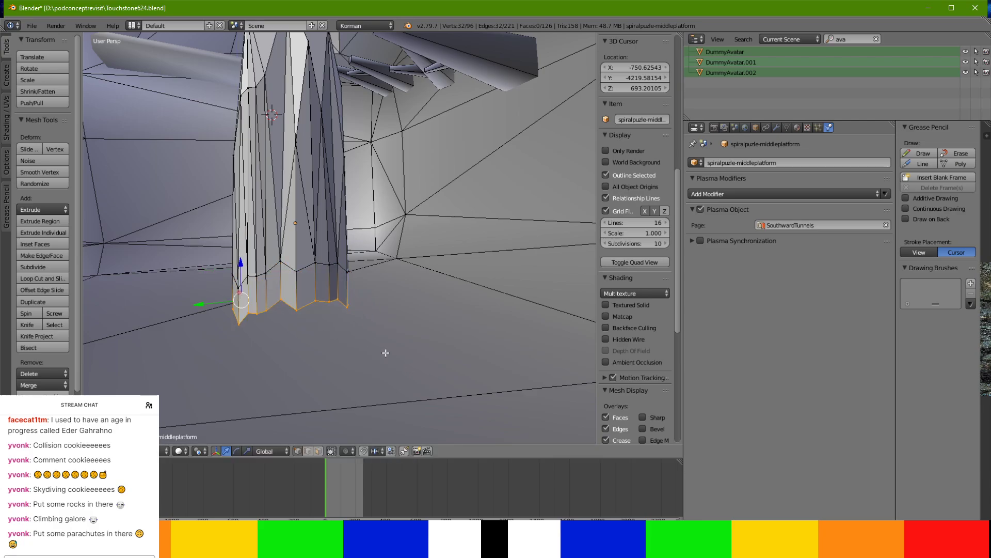
Change the pivot point to the selection's centre and scale the extruded bottom ring outward into a flared base.
left_click(199, 451)
left_click(218, 405)
key("s")
left_click(429, 327)
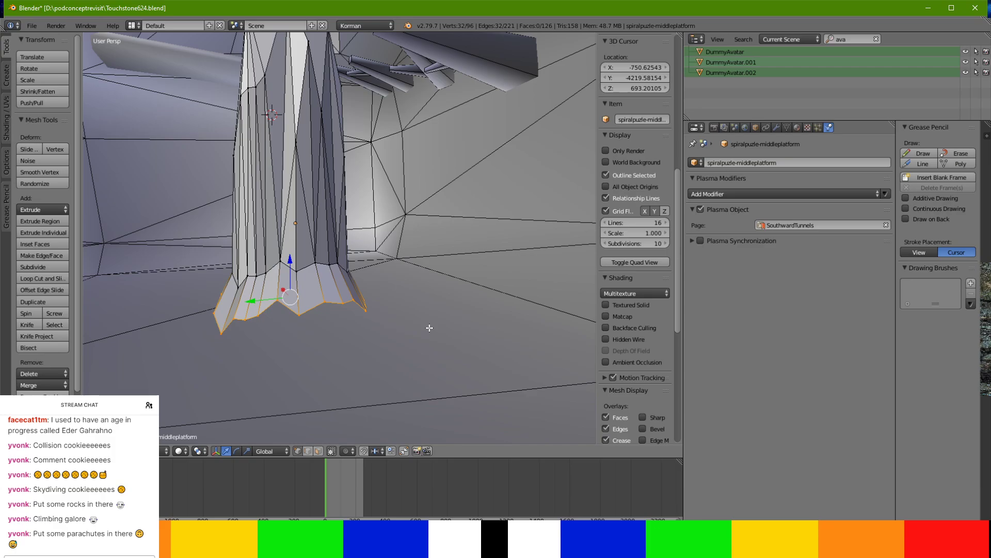
Extrude a second ring from the flared base, lower it along Z, widen it slightly, and leave mesh editing.
key("e")
right_click(311, 264)
left_click_drag(292, 264, 292, 288)
key("s")
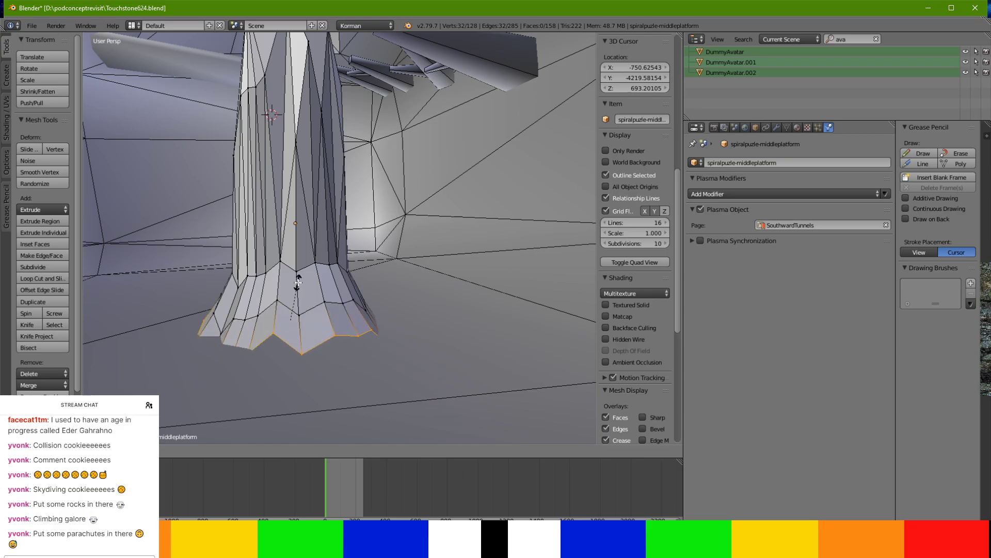
left_click(299, 282)
left_click_drag(287, 283, 287, 298)
middle_click_drag(287, 297, 543, 326)
scroll(247, 292, "down", 2)
scroll(319, 279, "down", 2)
key("Tab")
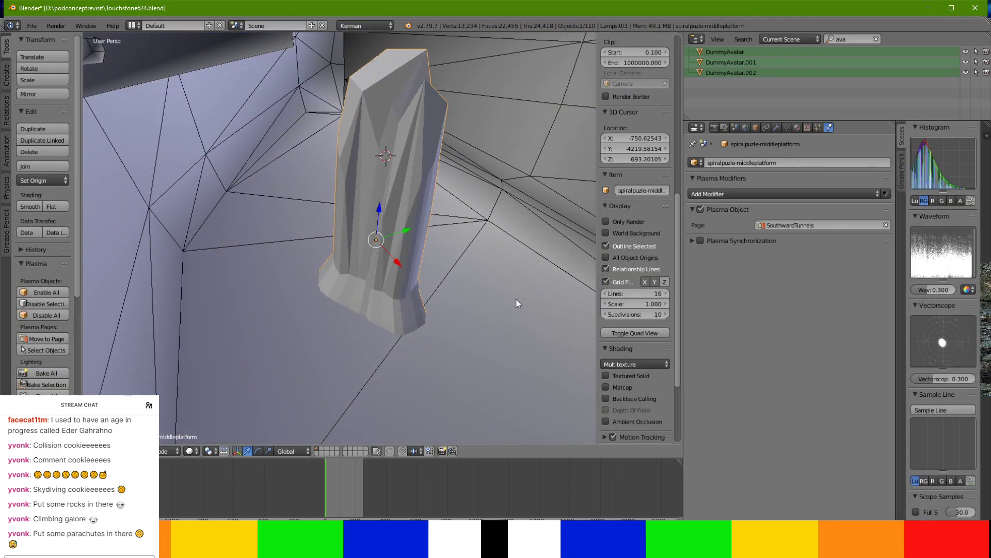
Apply the middle platform's object transform and add a Plasma Collision modifier with Triangle Mesh bounds.
key("ctrl+a")
left_click(400, 252)
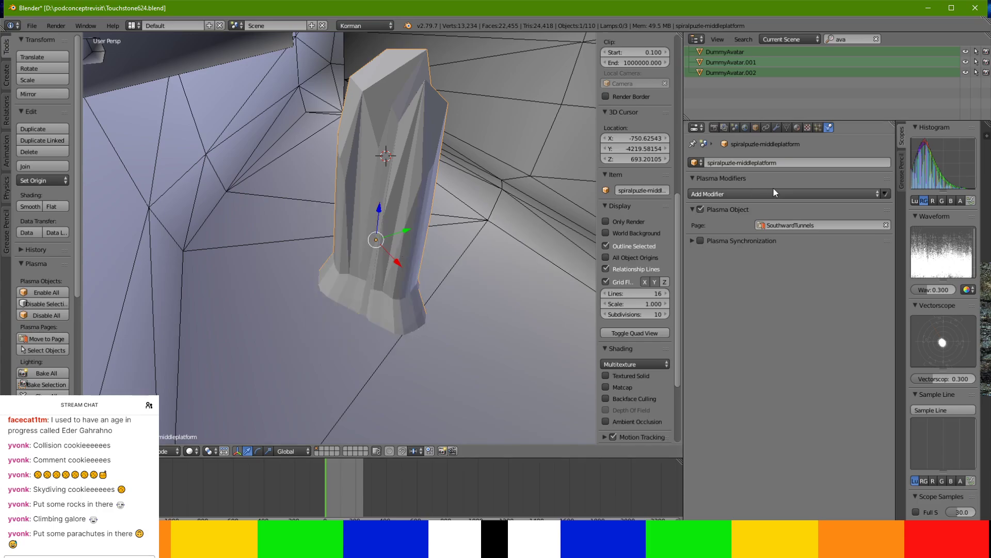
left_click(773, 191)
left_click(639, 219)
left_click(790, 224)
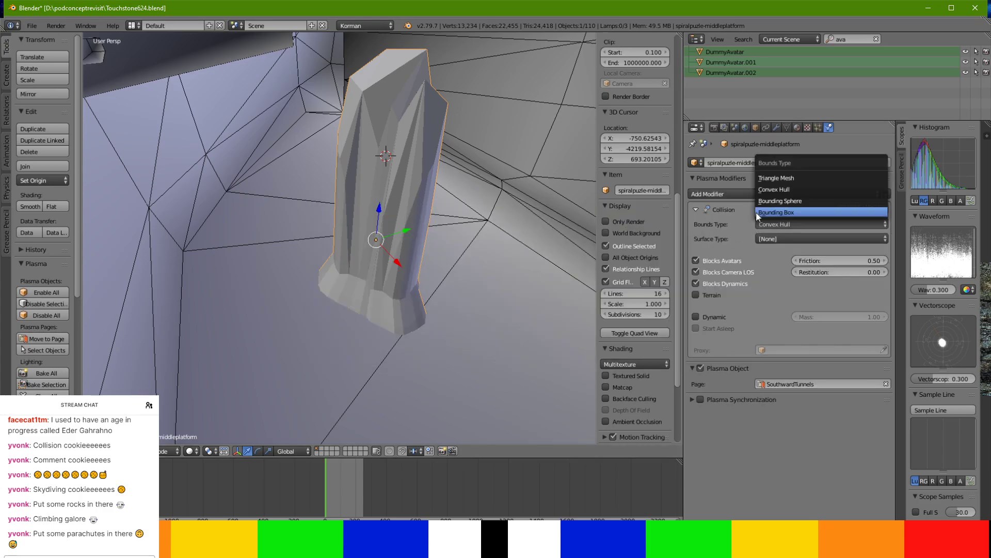
left_click(766, 179)
Save over Touchstone624.blend and launch an in-game test of the age for the uruDestiny game.
middle_click_drag(428, 280, 172, 253)
scroll(402, 349, "down", 4)
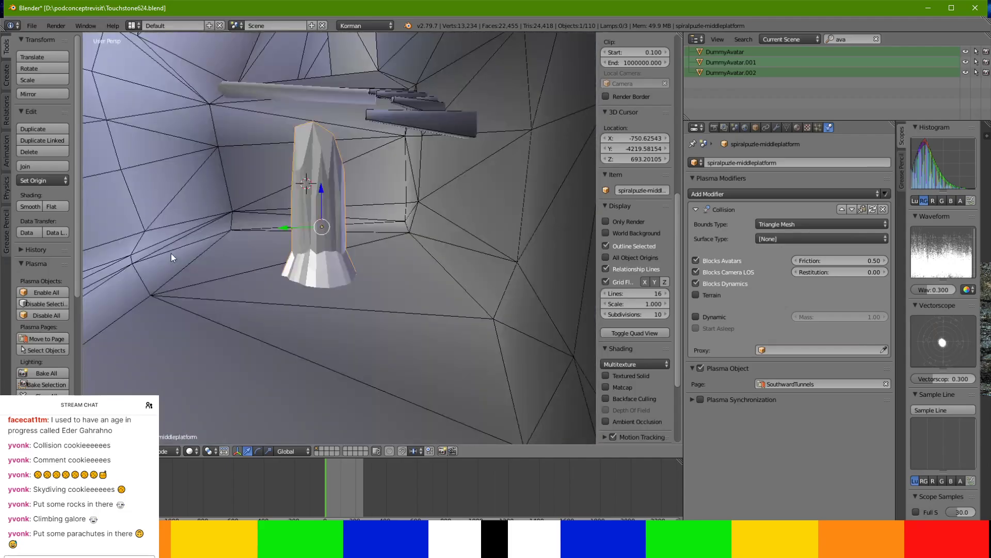
middle_click_drag(223, 206, 246, 225)
key("ctrl+s")
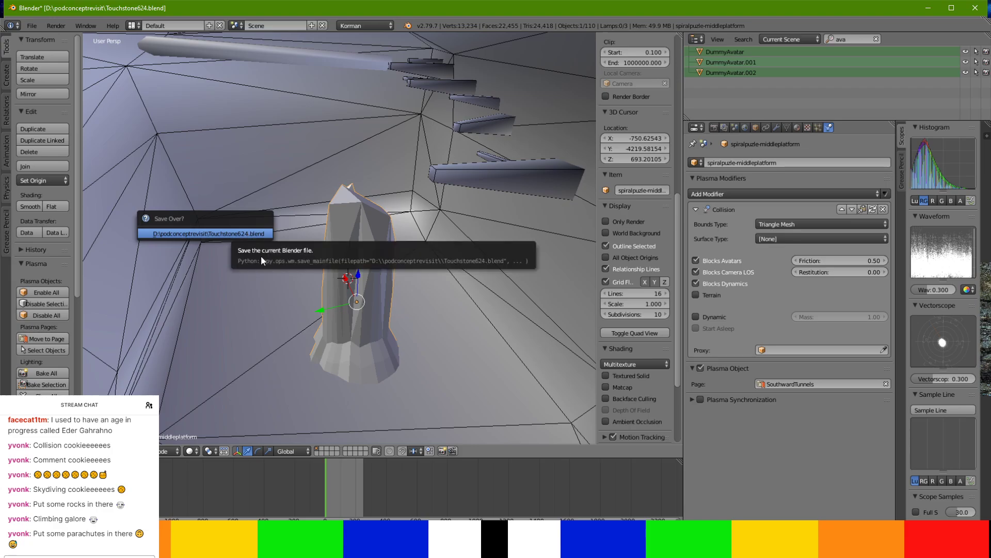
left_click(245, 235)
left_click(745, 128)
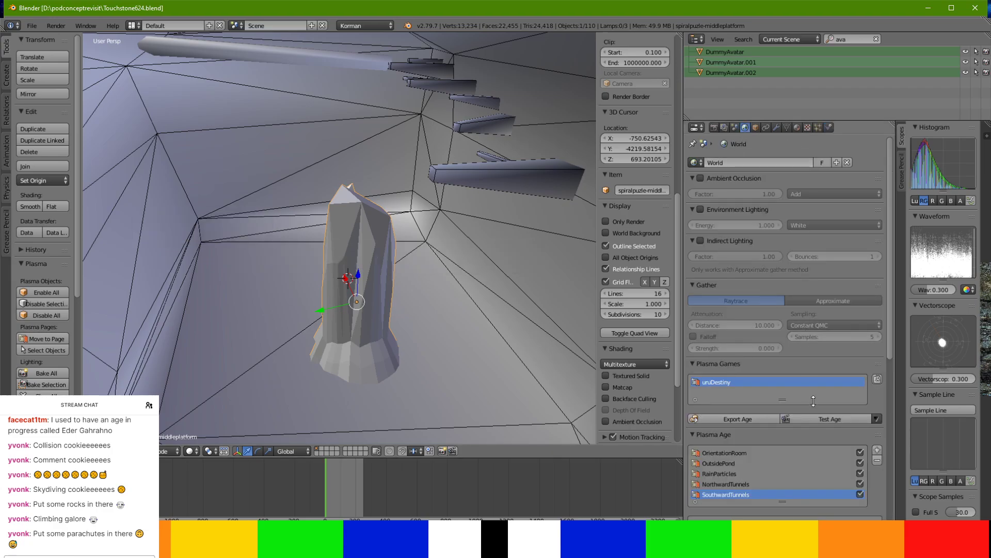
left_click(819, 416)
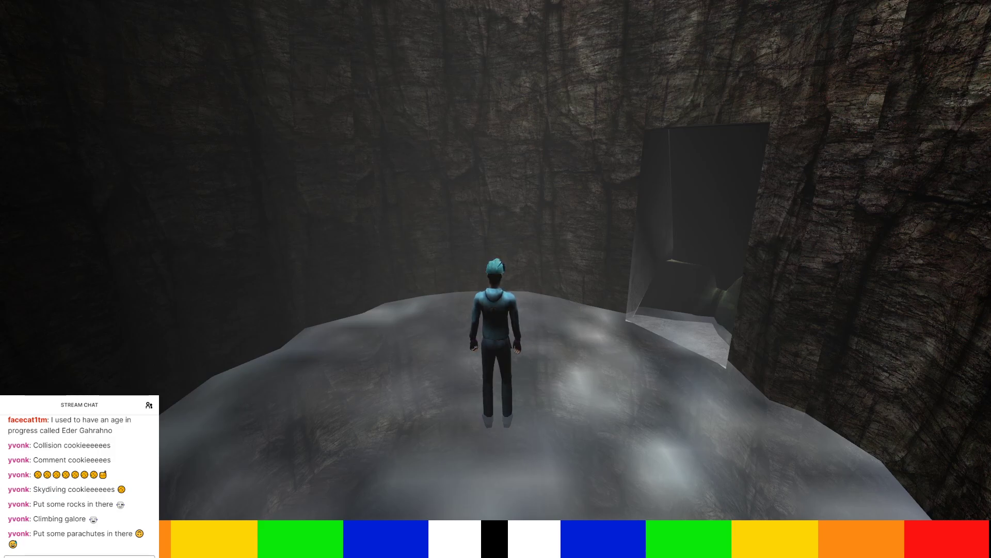
Send the avatar to the next spawn point with the console command avatar.spawn.next, and close the console.
type("avatar.spawn.next")
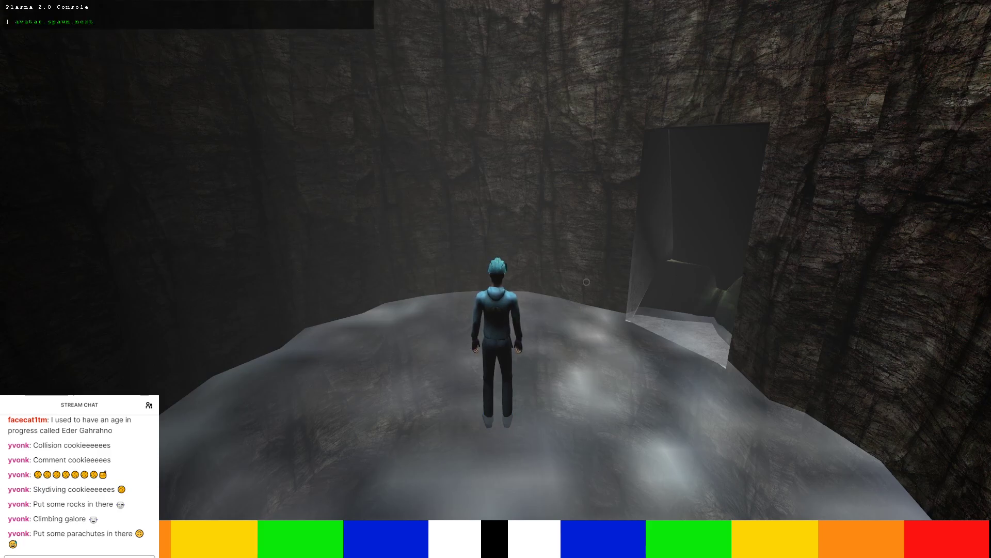
key("Return")
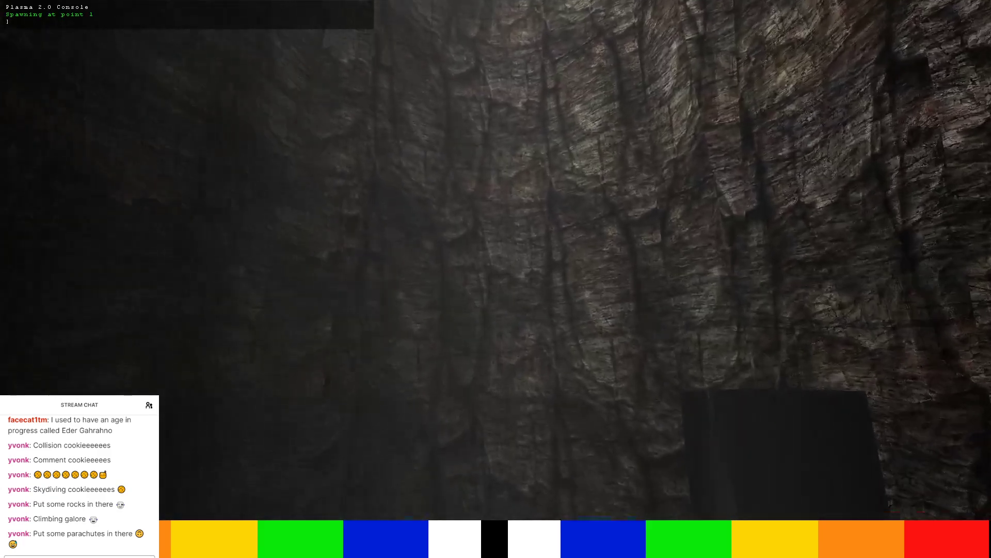
key("grave")
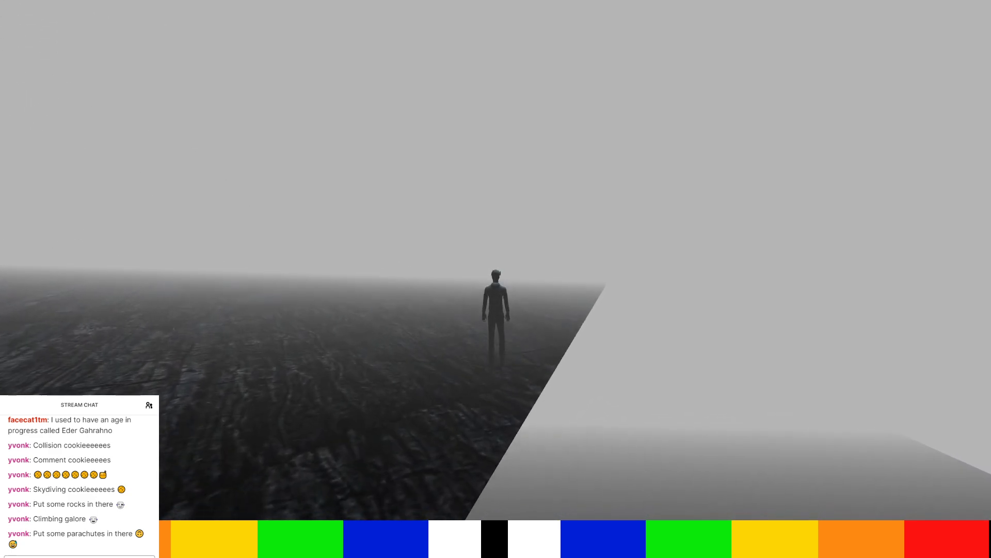
Turn the avatar, switch to first-person view and walk across the rock-textured floor toward the cave wall.
key("Right")
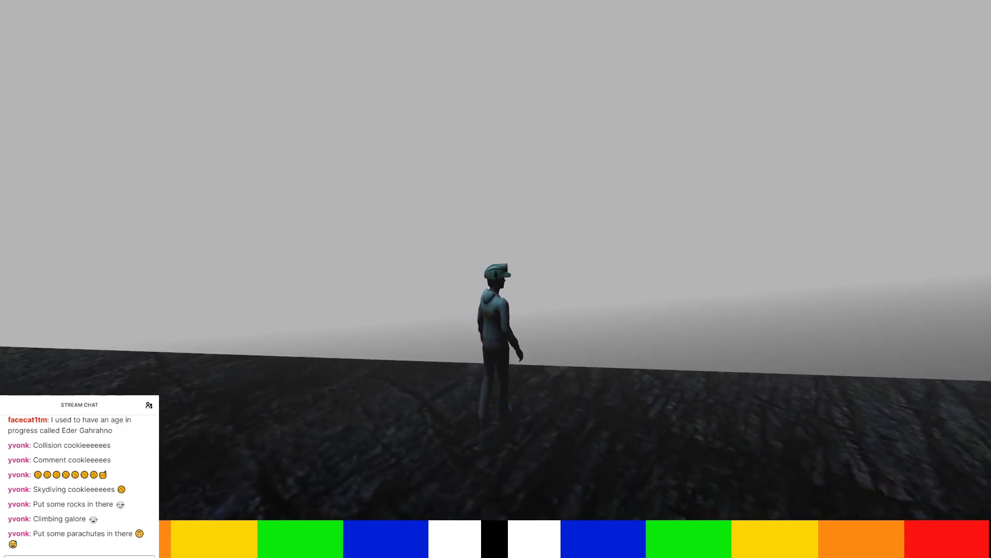
key("Up")
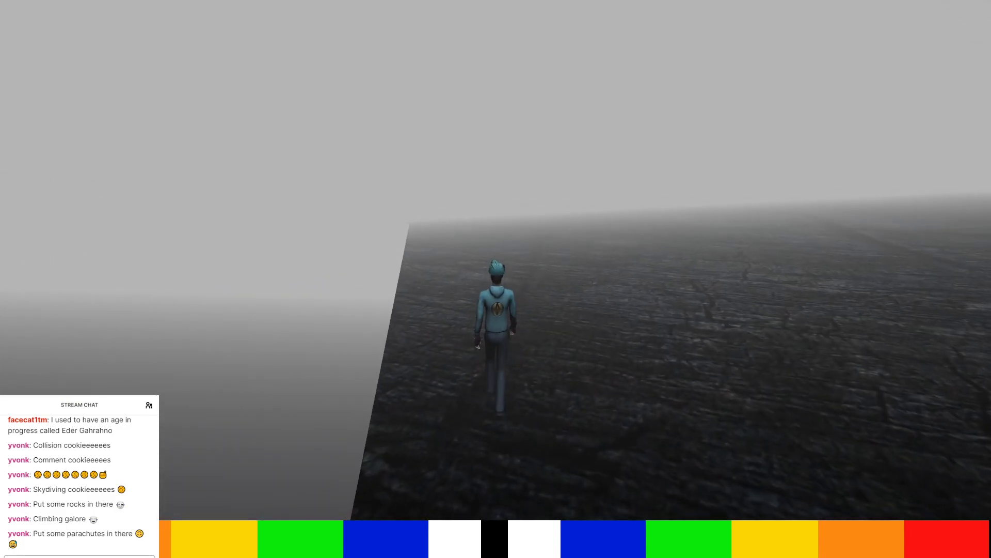
key("F1")
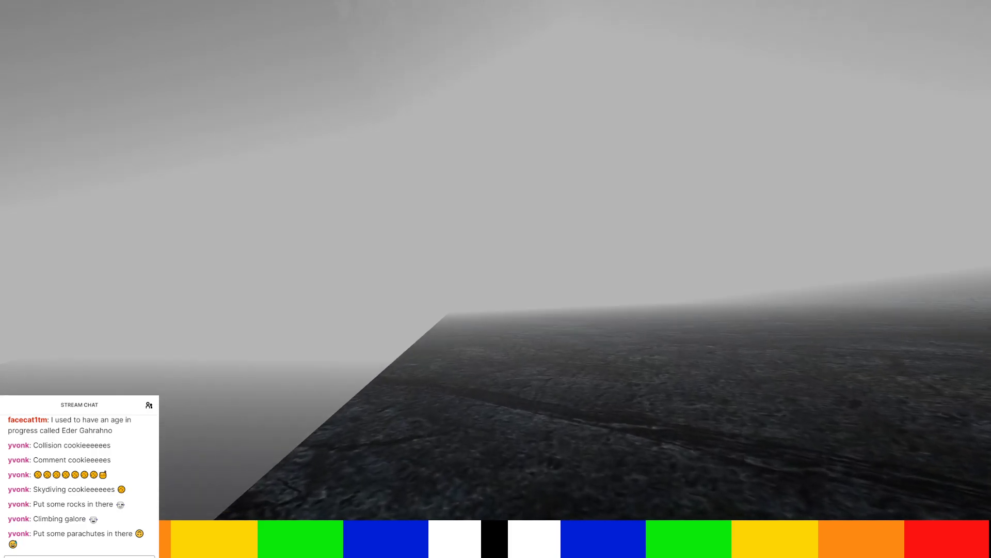
key("Up")
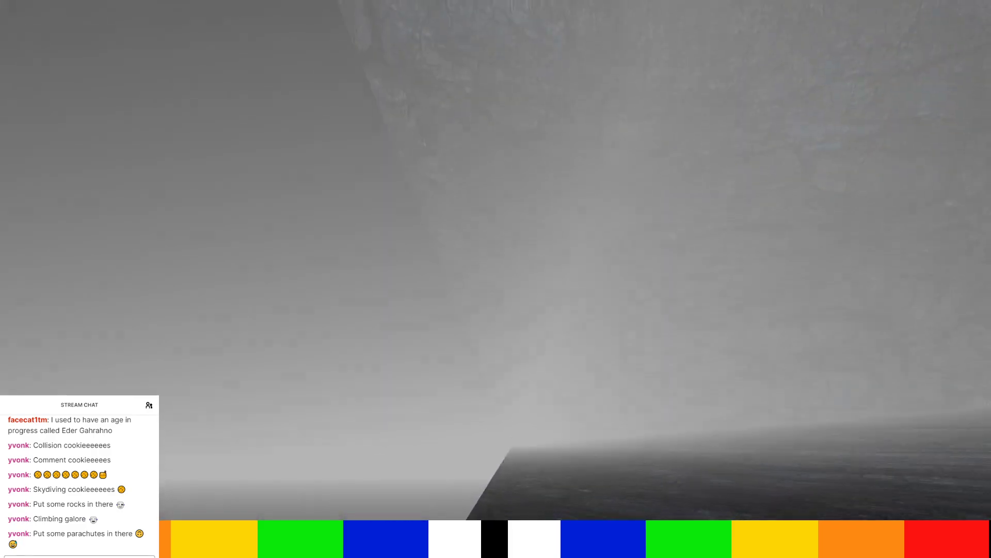
key("Up")
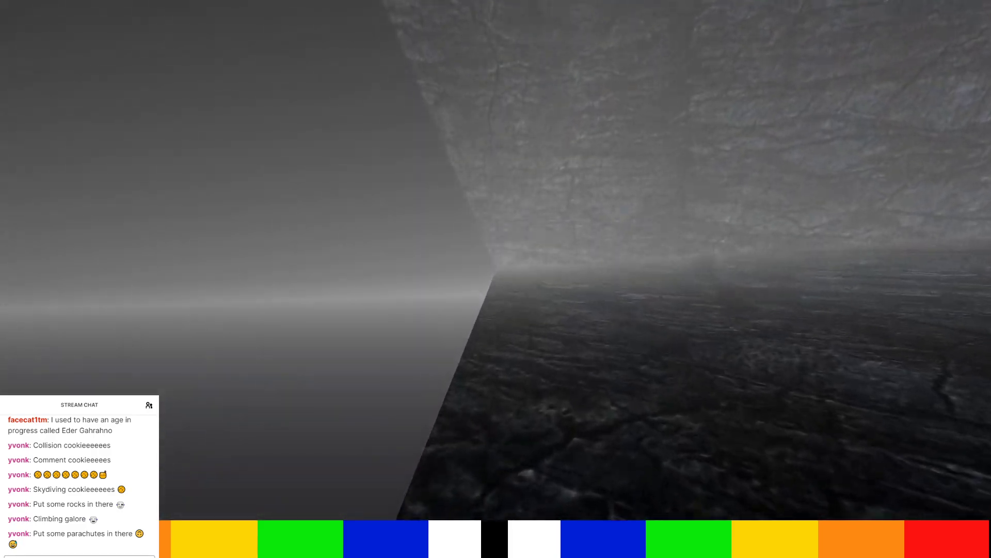
key("Up")
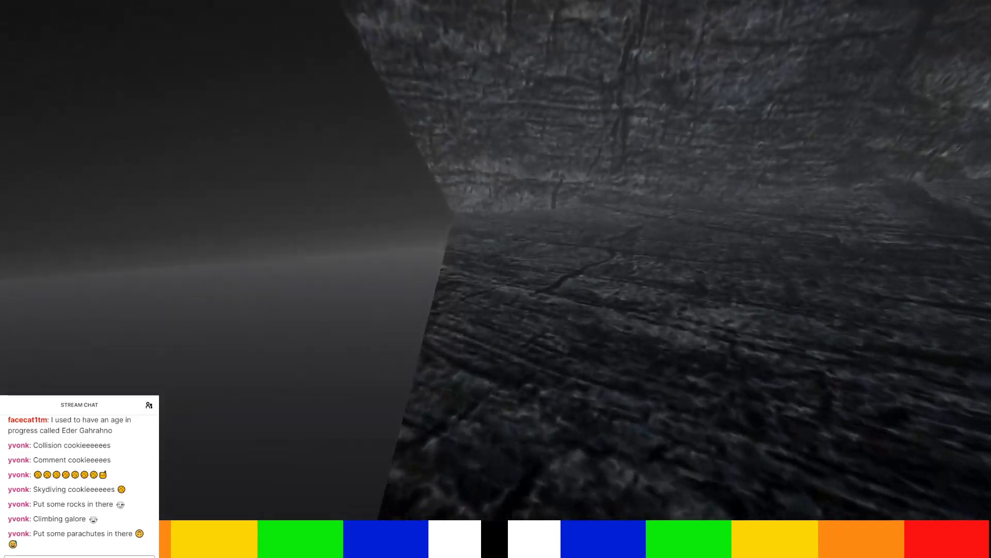
Walk the avatar in first person off the rock-textured floor and along the dark surface toward the spear path.
key("w")
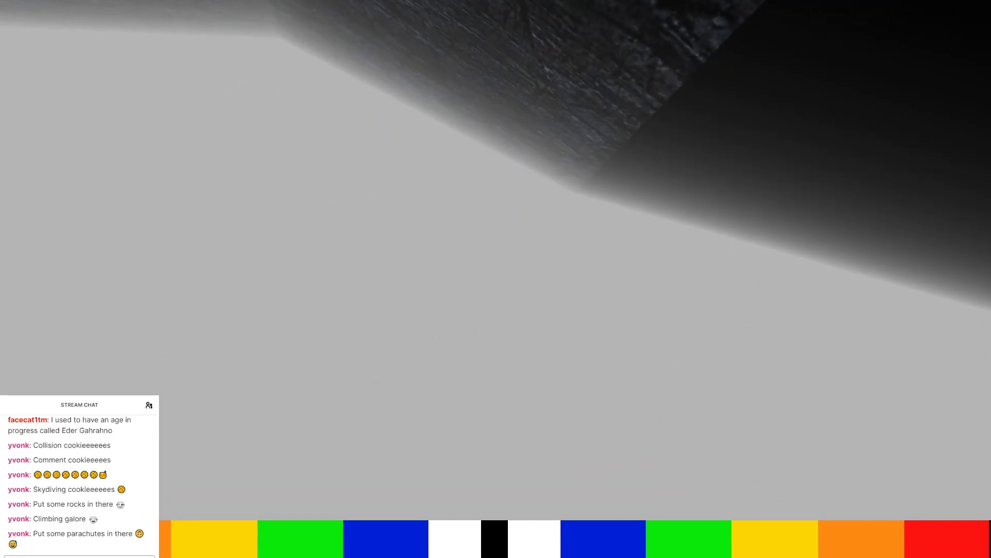
key("w")
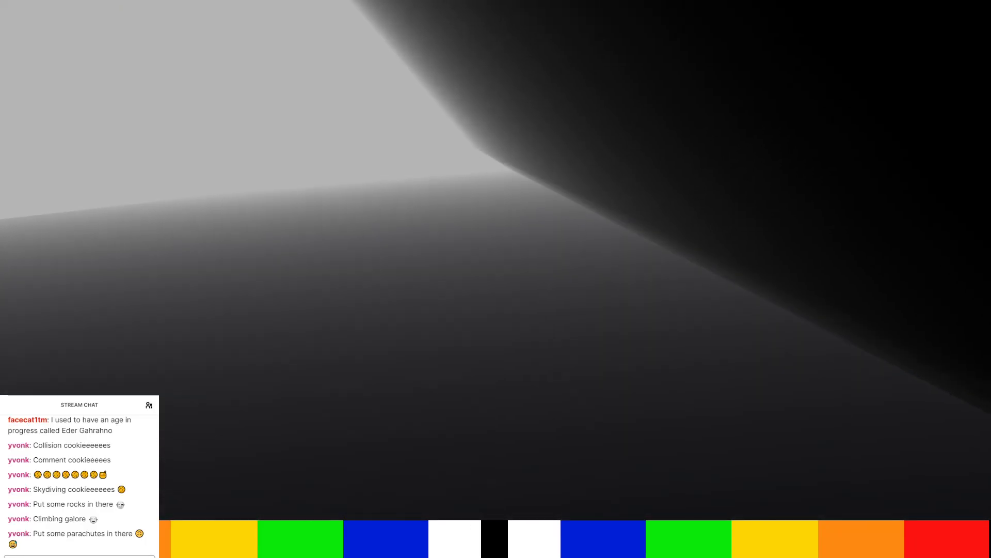
key("w")
key("w")
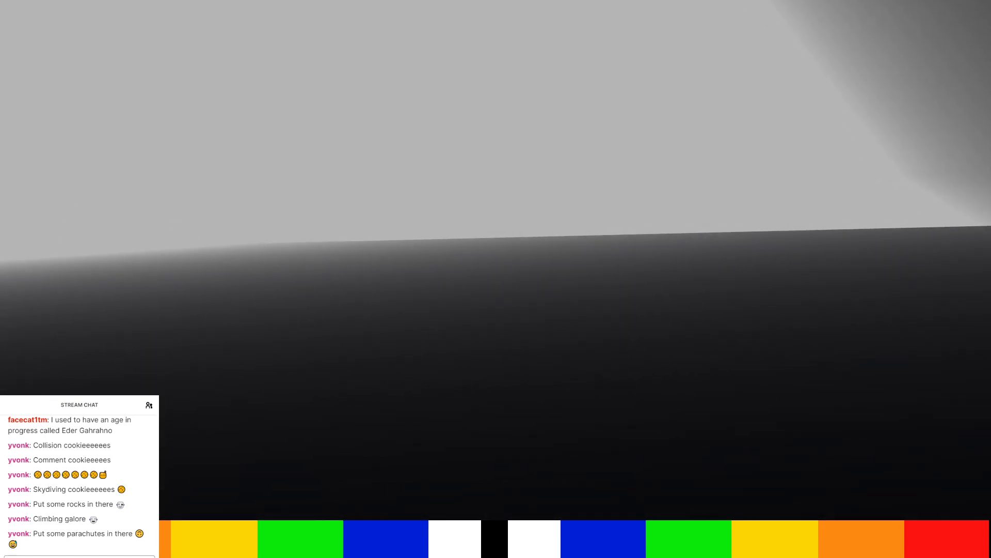
key("w")
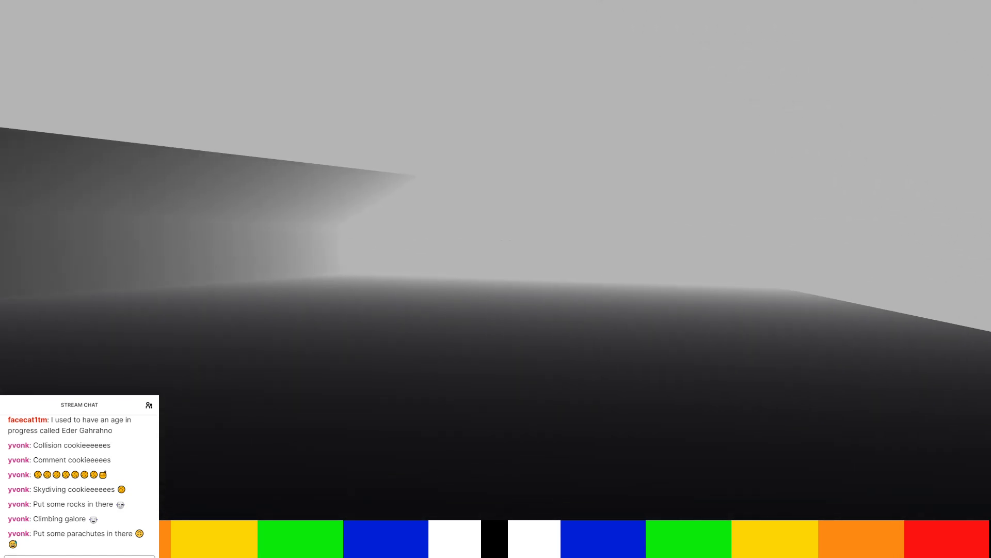
key("w")
key("w")
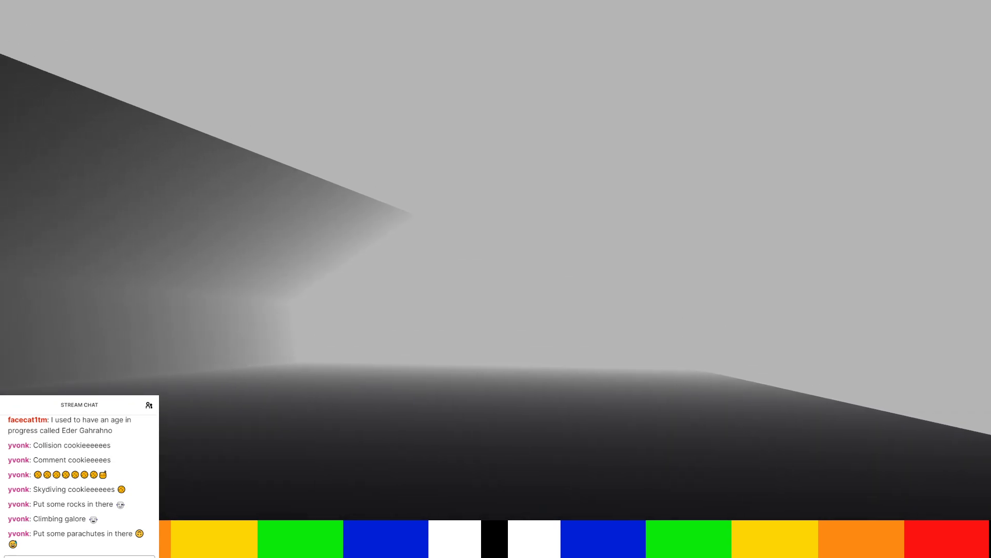
key("w")
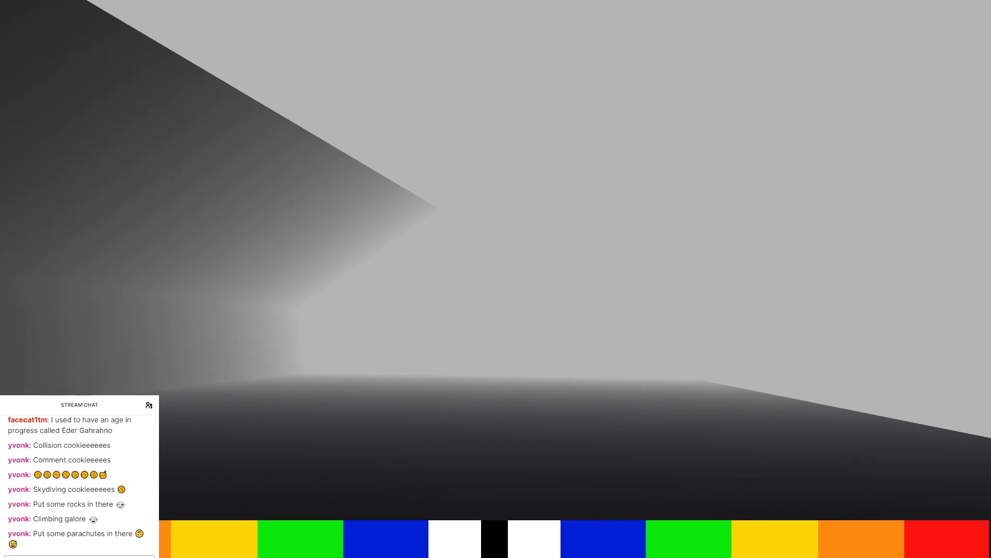
key("w")
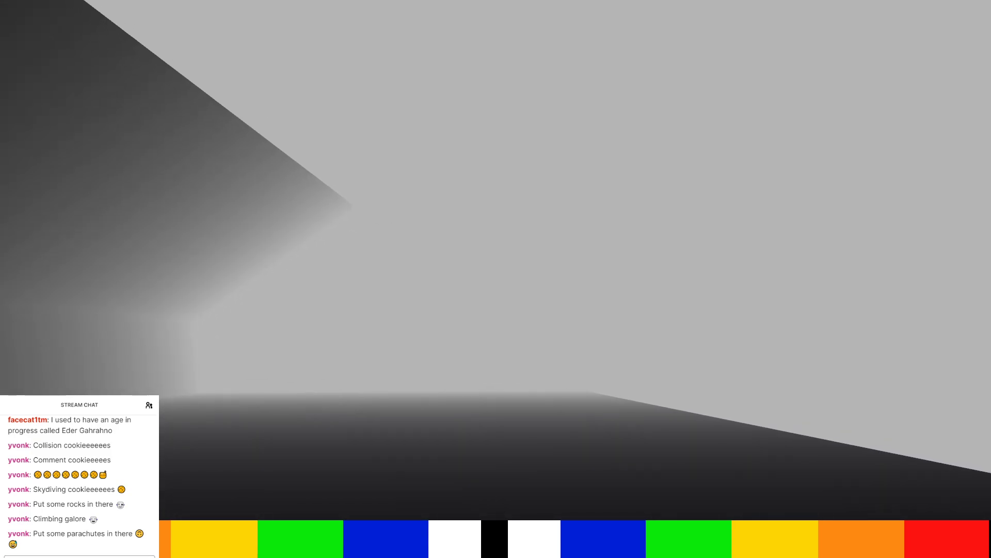
key("w")
key("w")
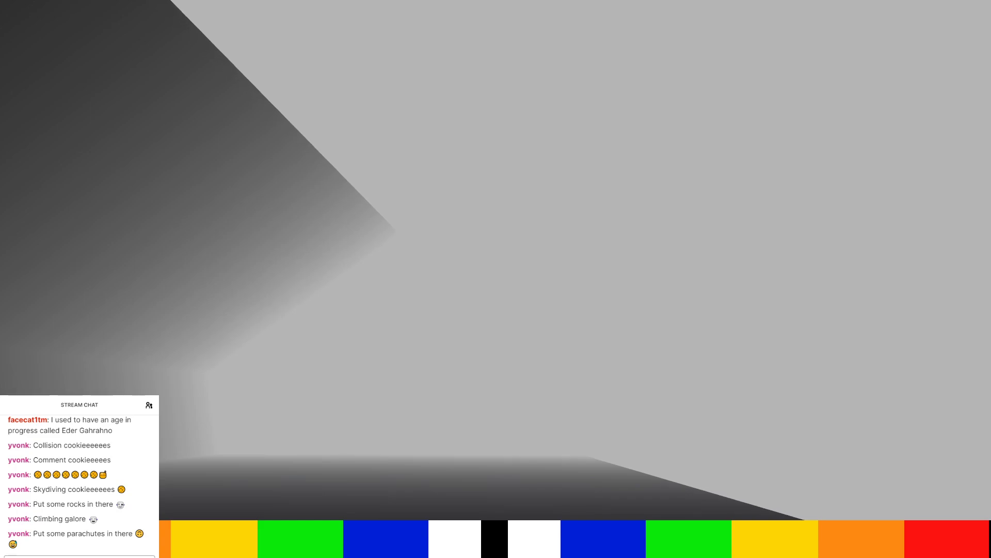
key("w")
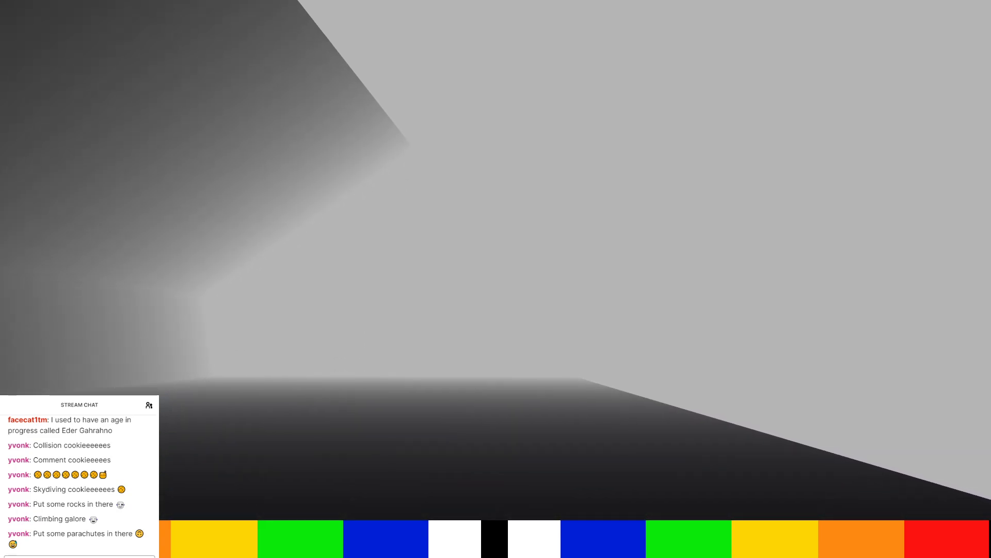
key("w")
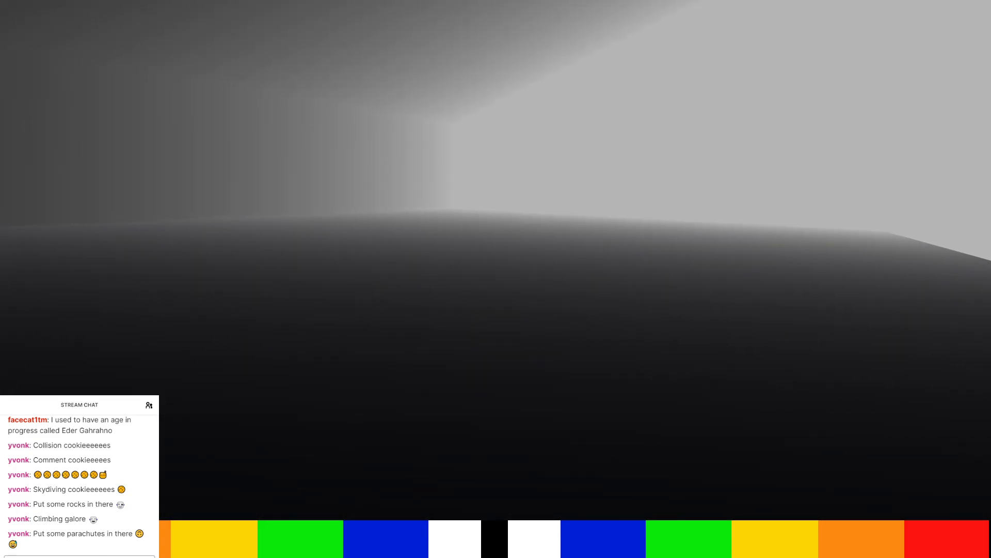
key("w")
Walk to the end of the dark surface and examine the gaps between the neighbouring spears in the cave.
key("w")
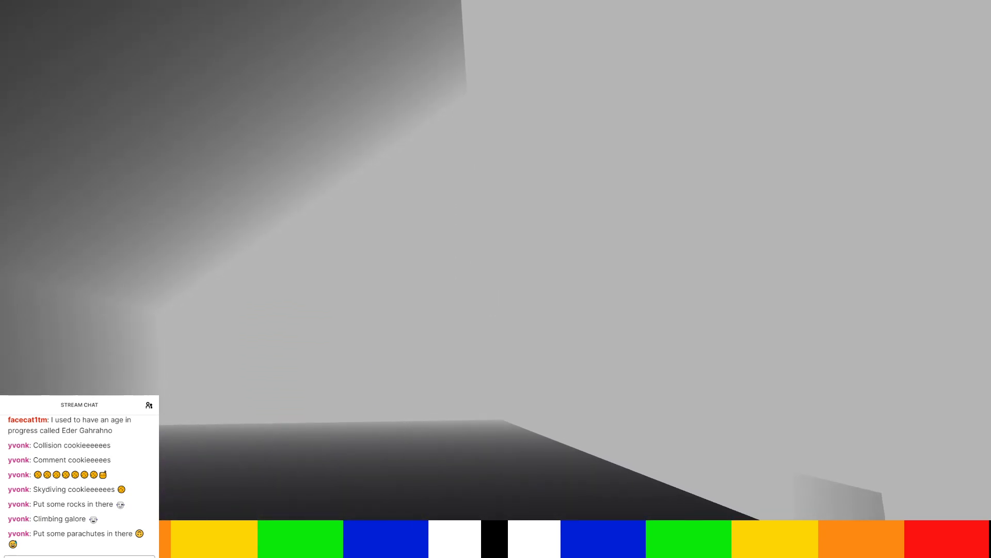
key("w")
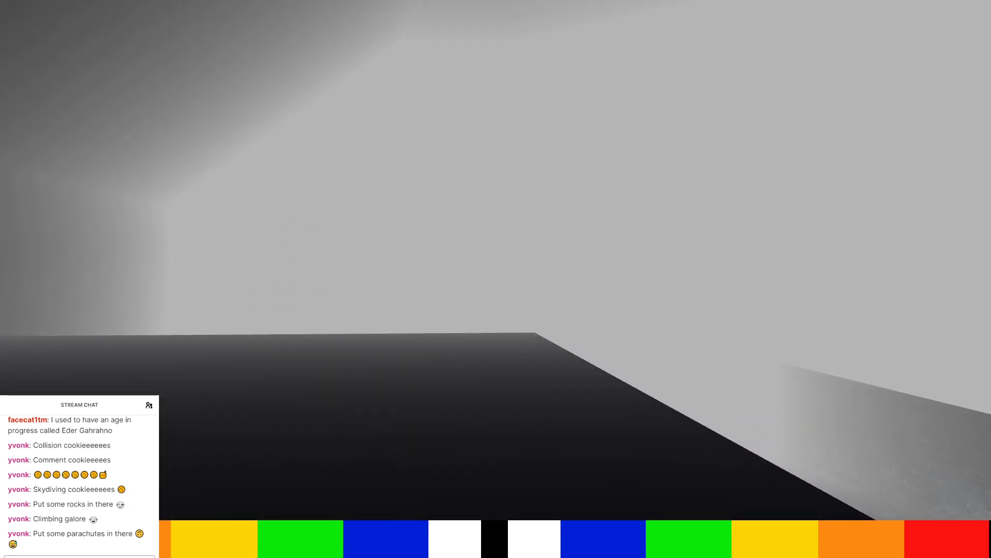
key("w")
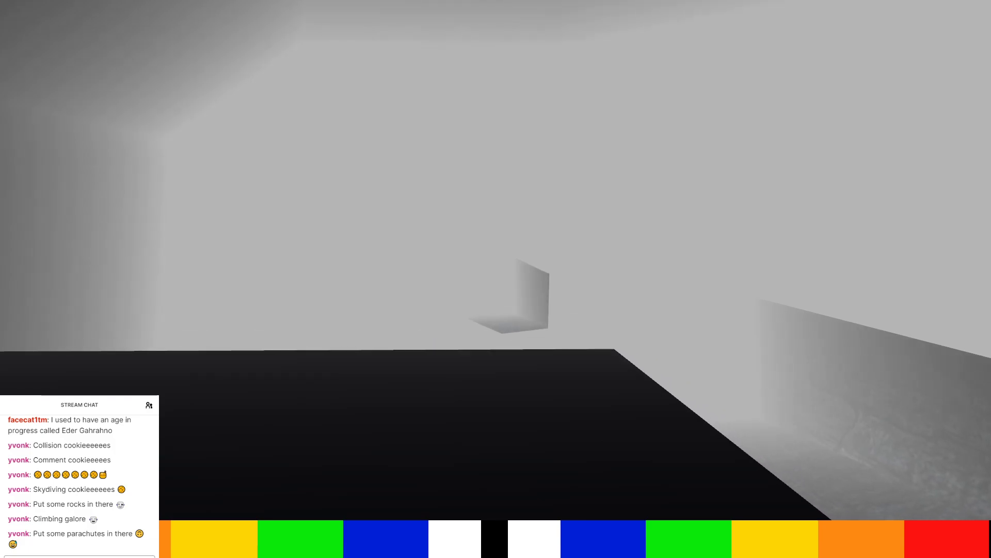
key("w")
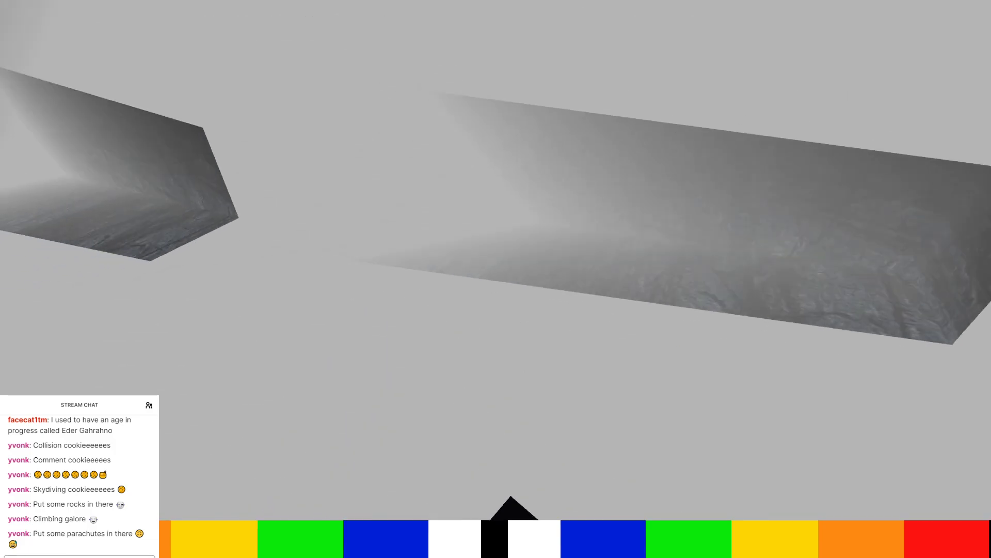
key("w")
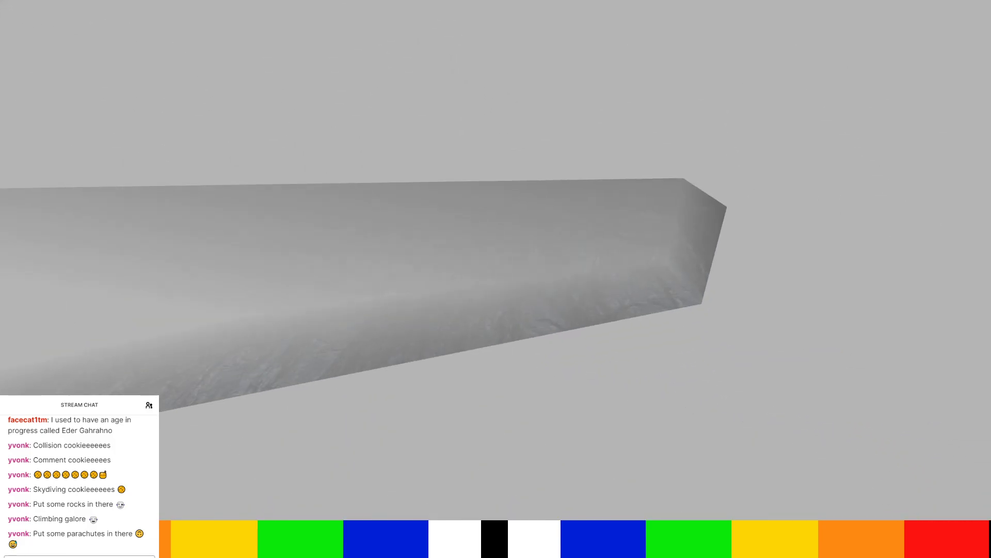
key("w")
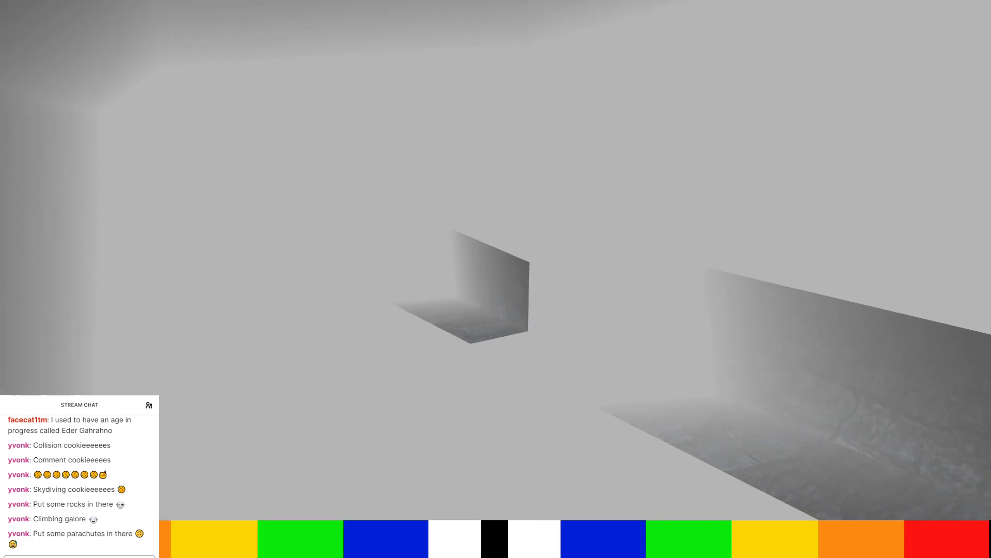
key("w")
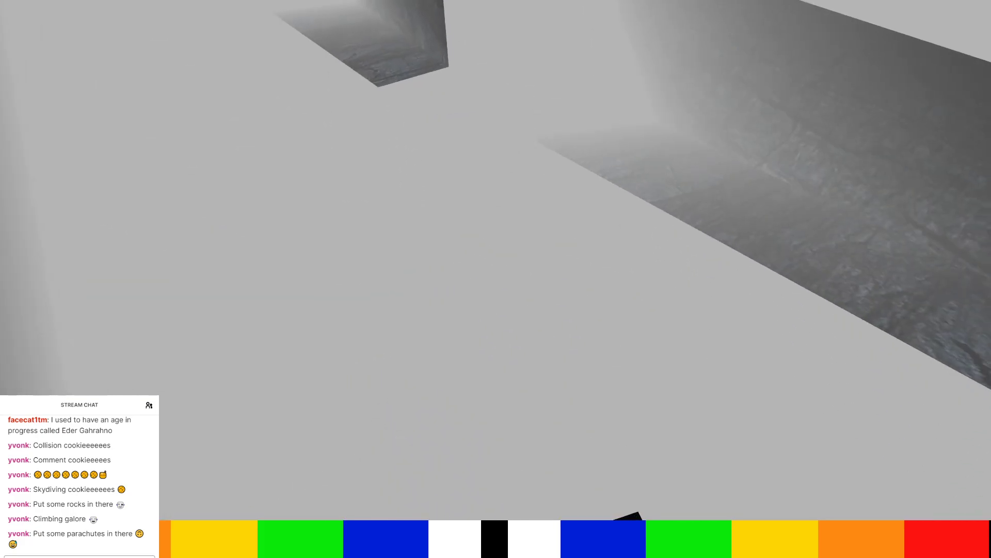
key("w")
key("w")
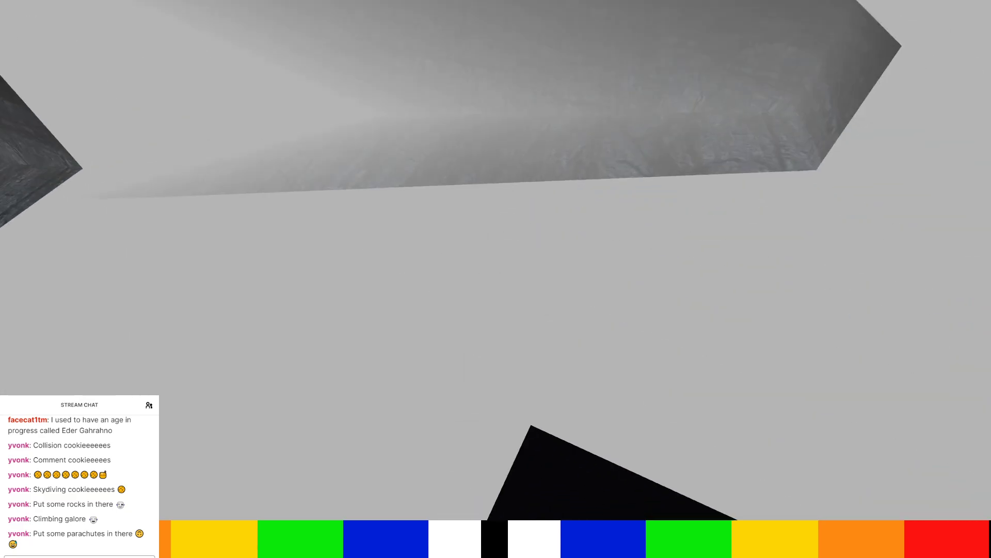
key("w")
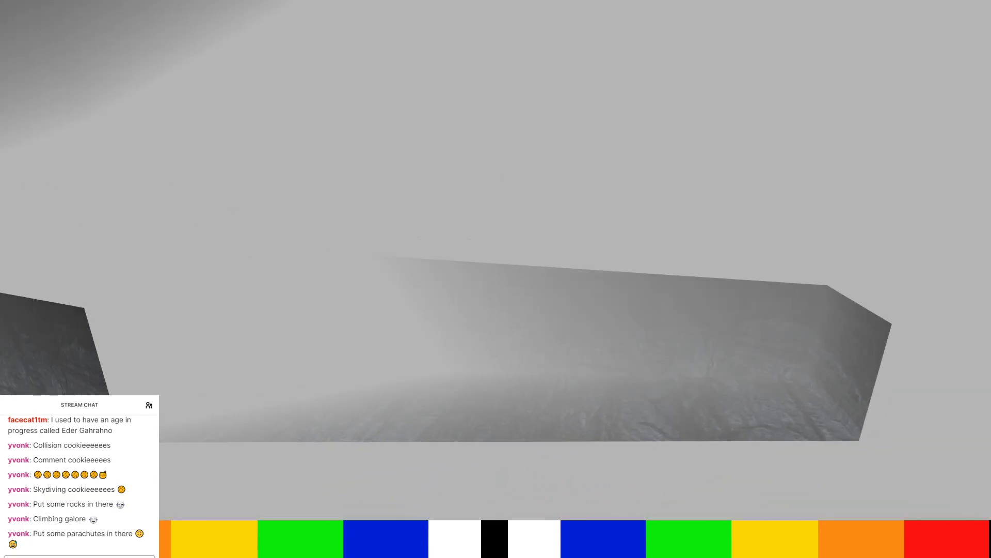
key("w")
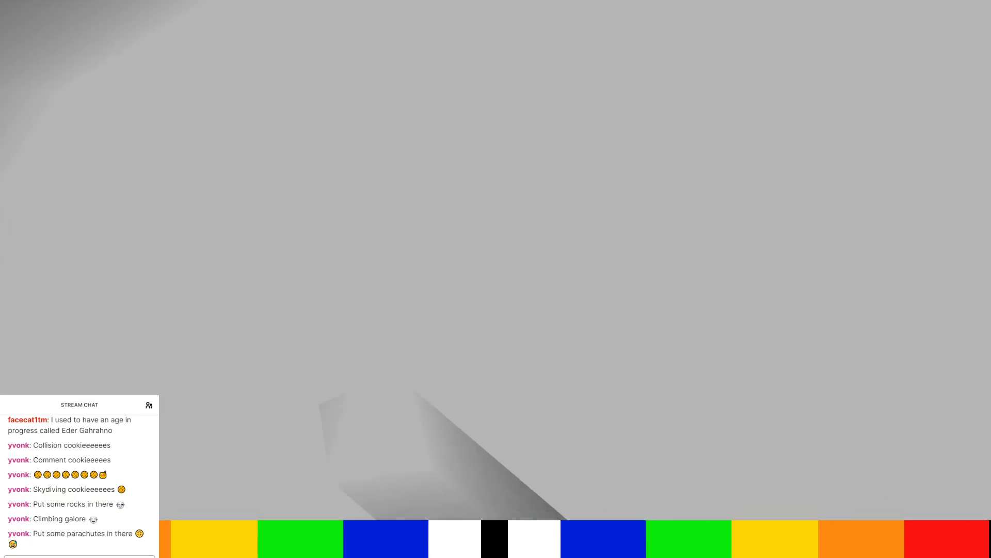
Continue the avatar's walk through the cave, inspecting the pointed rock shapes and the dark spear ends.
key("w")
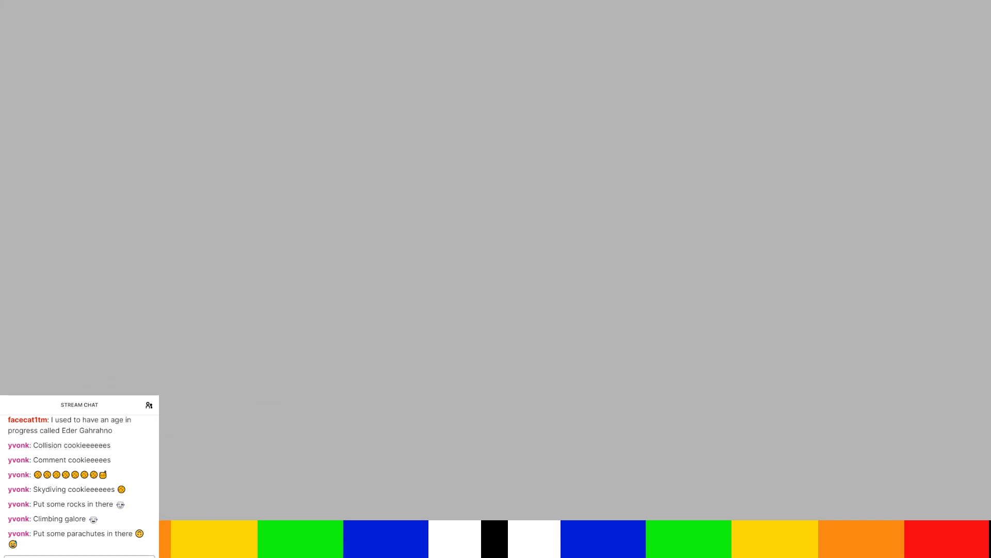
key("w")
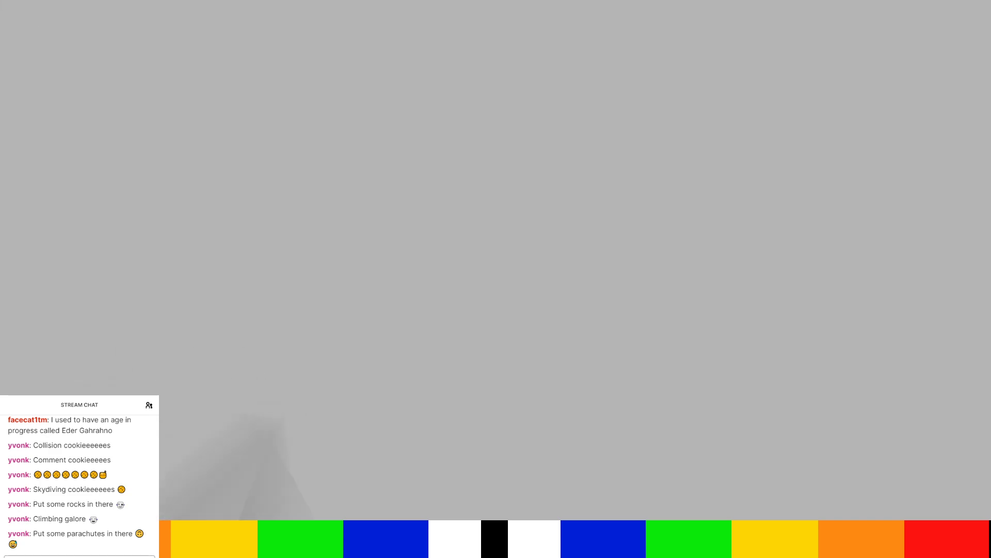
key("w")
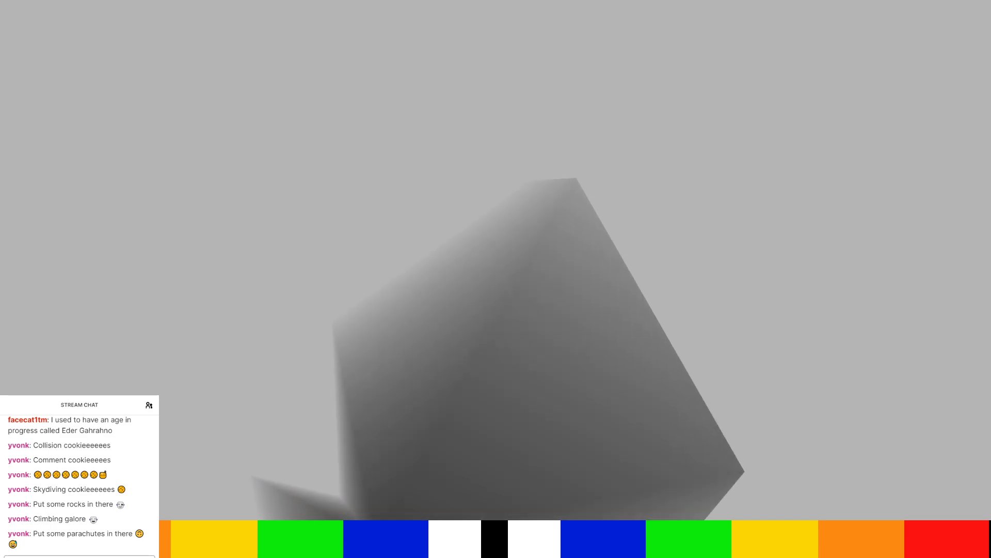
key("w")
key("w")
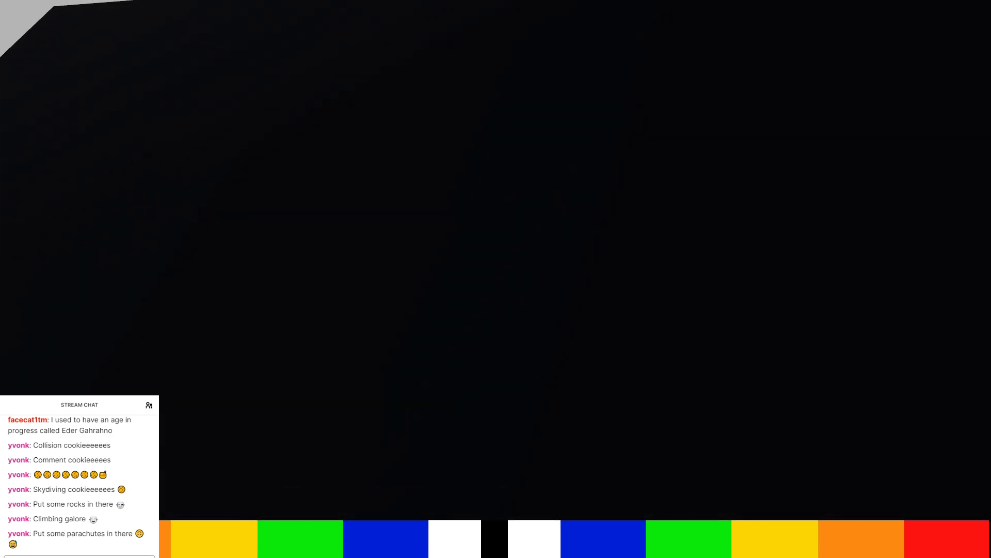
key("w")
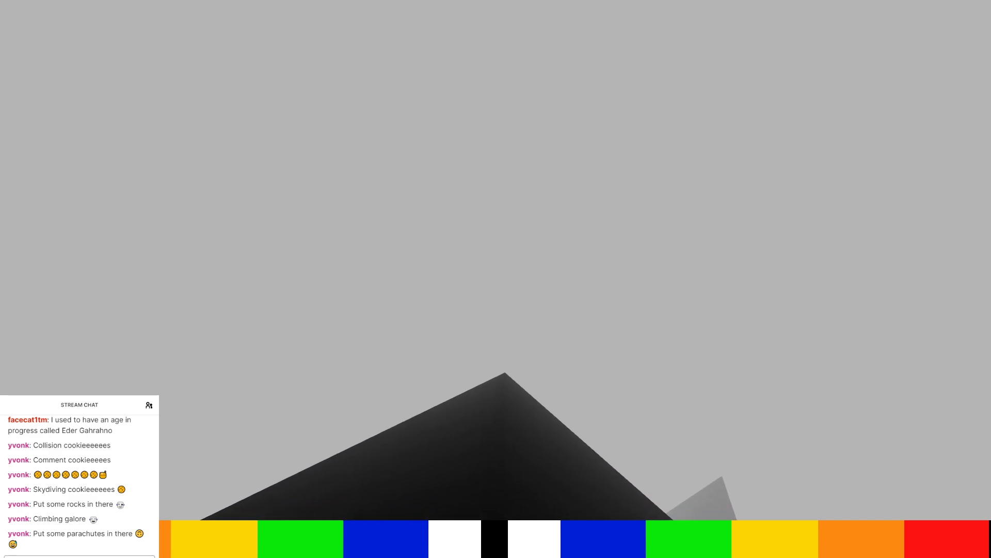
key("w")
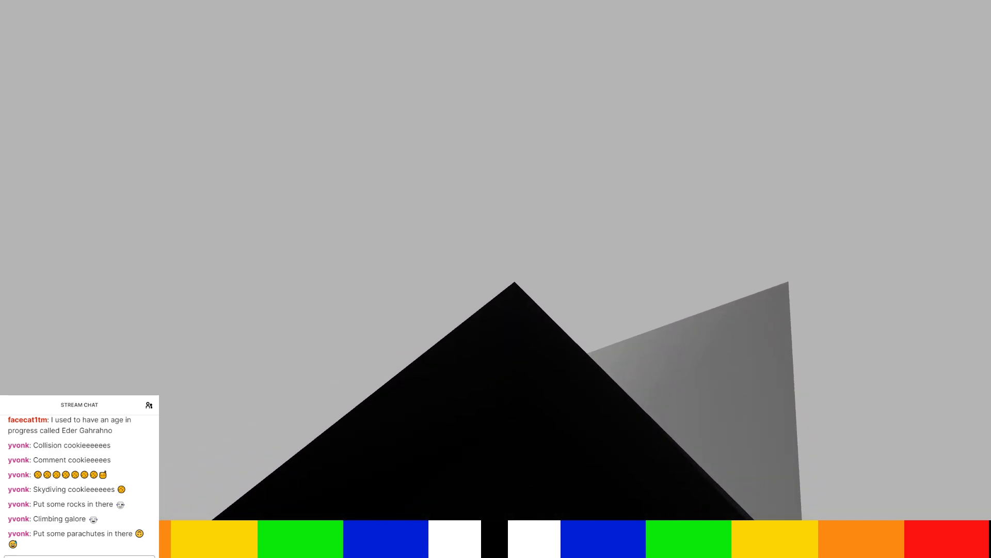
key("w")
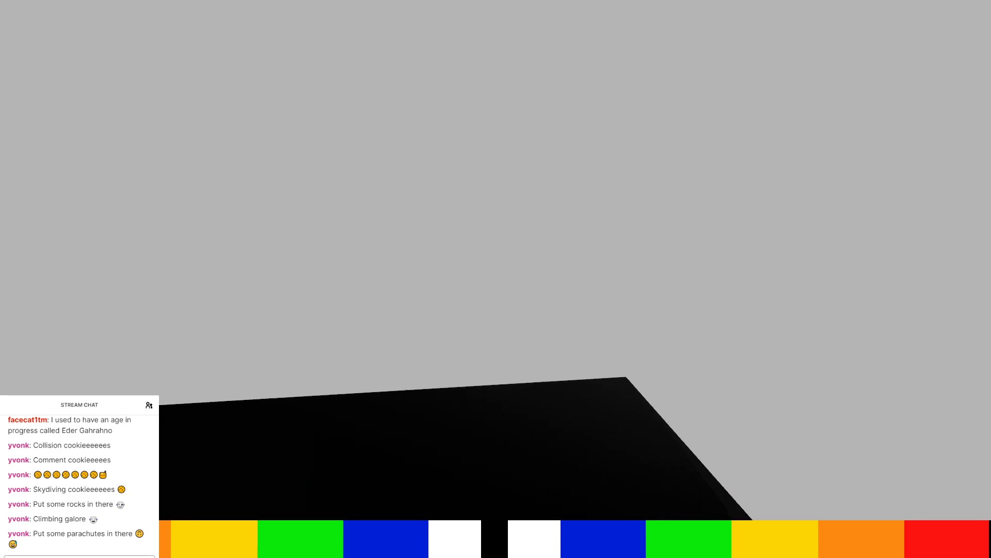
Quit the in-game URU test and return to the Blender scene.
key("Escape")
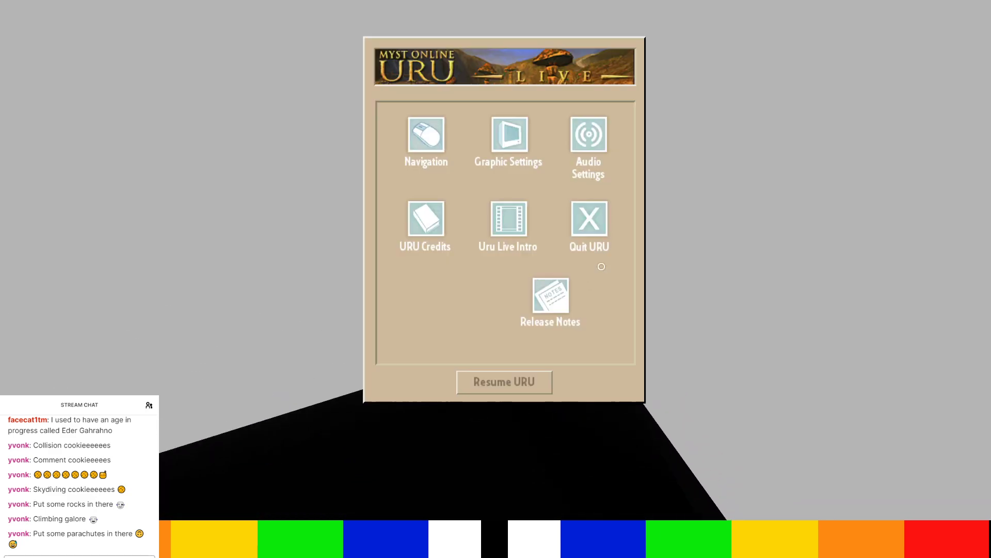
left_click(609, 231)
left_click(528, 356)
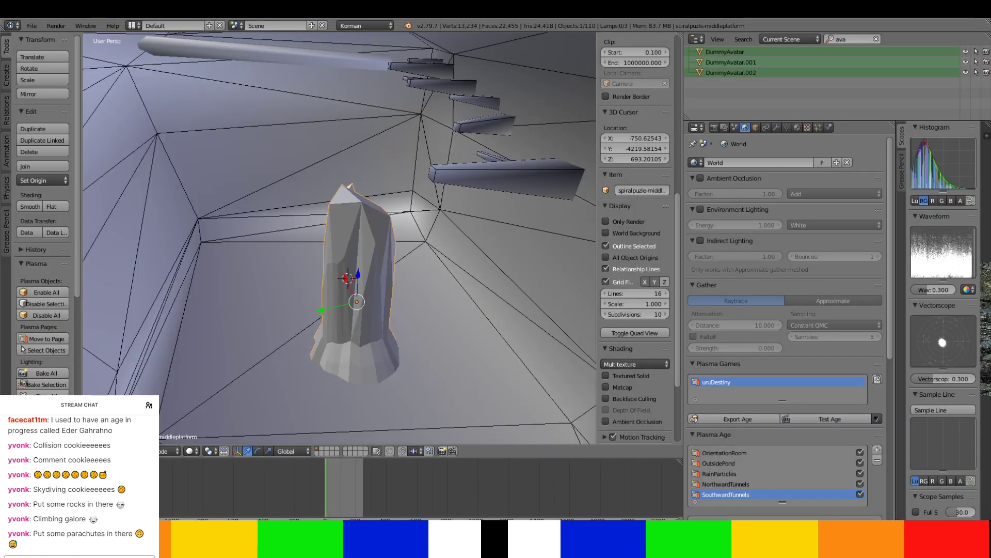
Turn on backface culling, select all the spear proxies along the cave wall, and isolate them in local view.
right_click(463, 171)
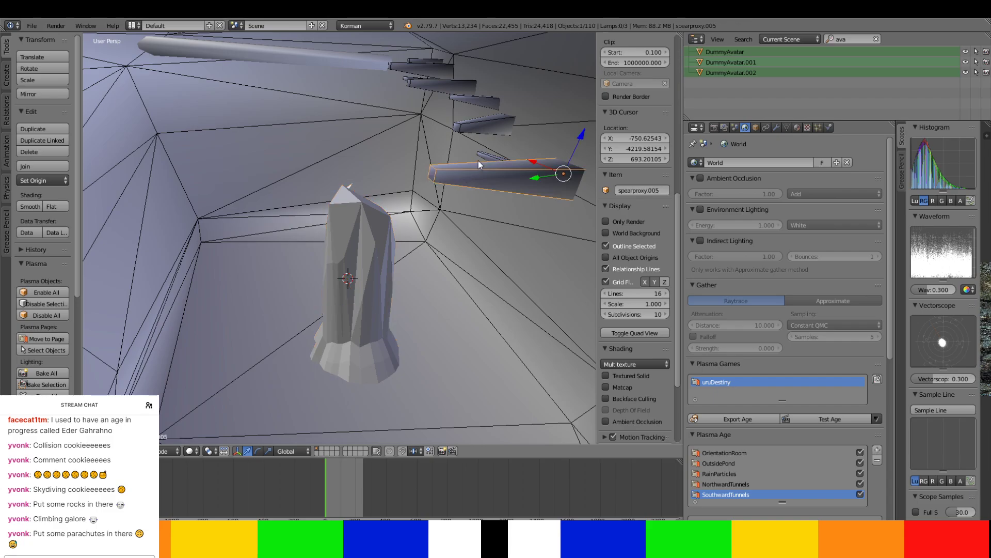
right_click(486, 152, "shift")
left_click(606, 398)
middle_click_drag(499, 198, 446, 233)
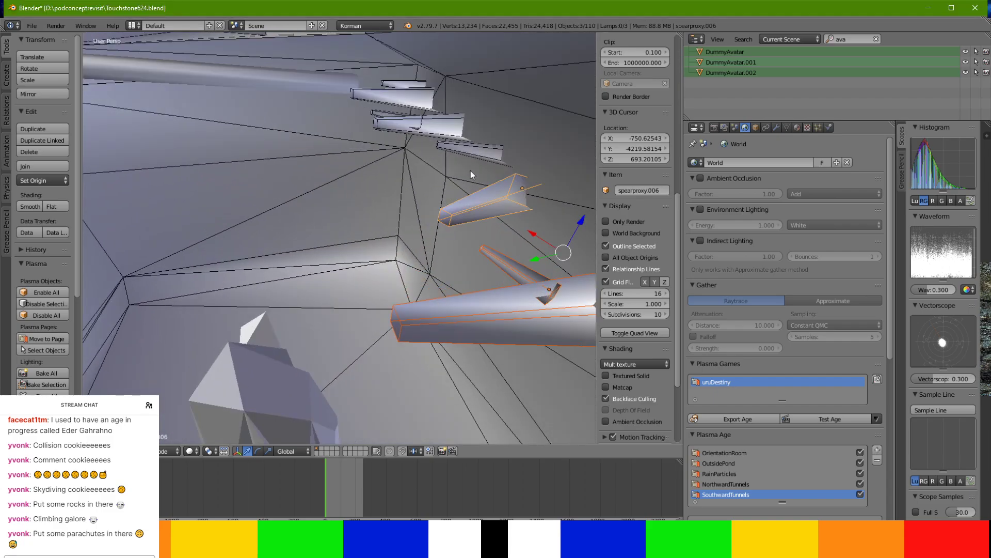
right_click(454, 133, "shift")
middle_click_drag(447, 130, 237, 183)
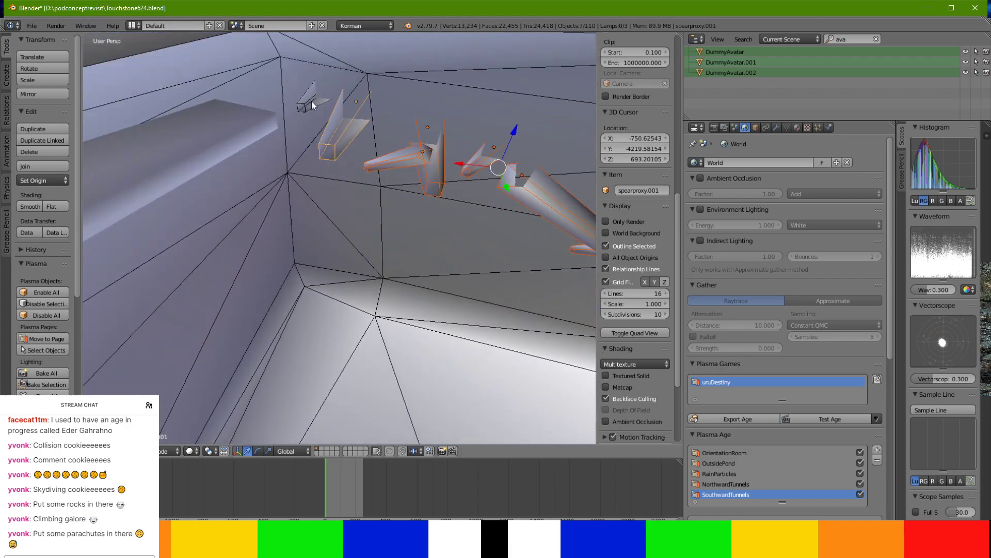
key("KP_Divide")
Recalculate the normals of the small spear proxy at the upper end of the isolated row, with its whole mesh selected.
key("Tab")
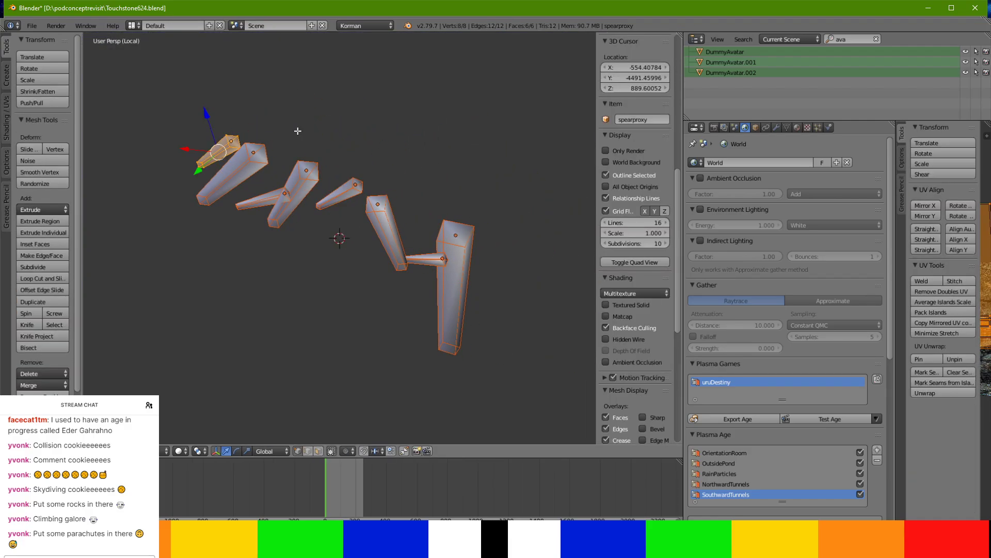
key("a")
key("Tab")
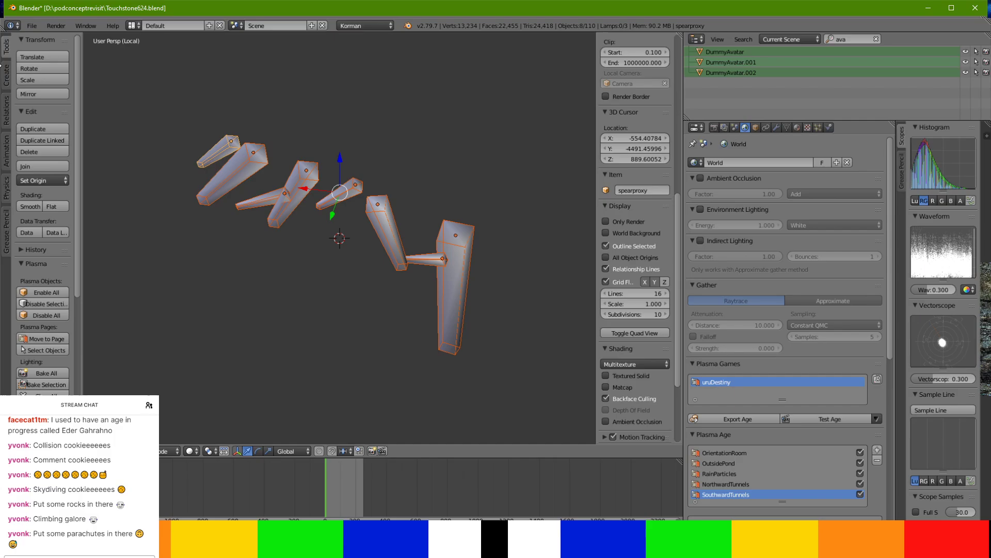
left_click(7, 112)
left_click(7, 62)
left_click(6, 111)
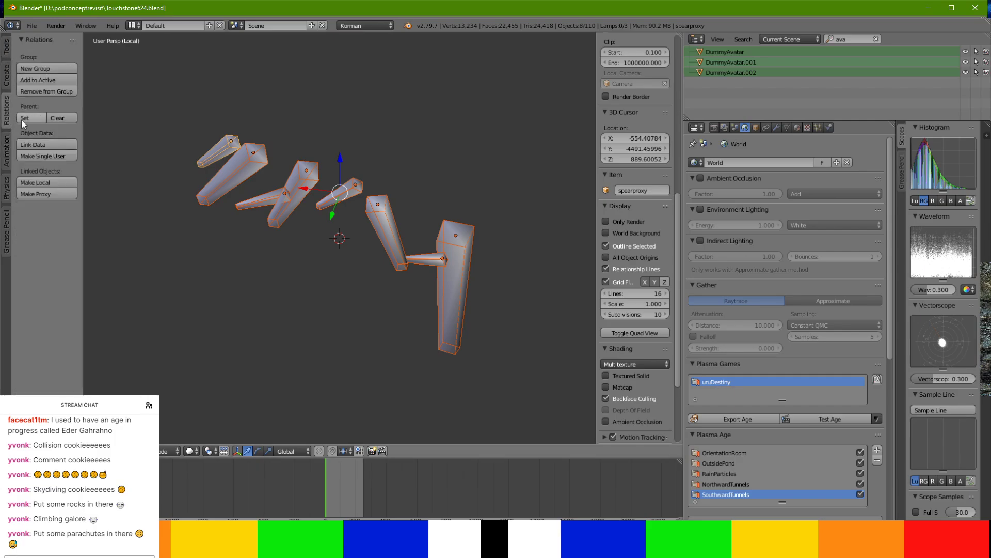
key("Tab")
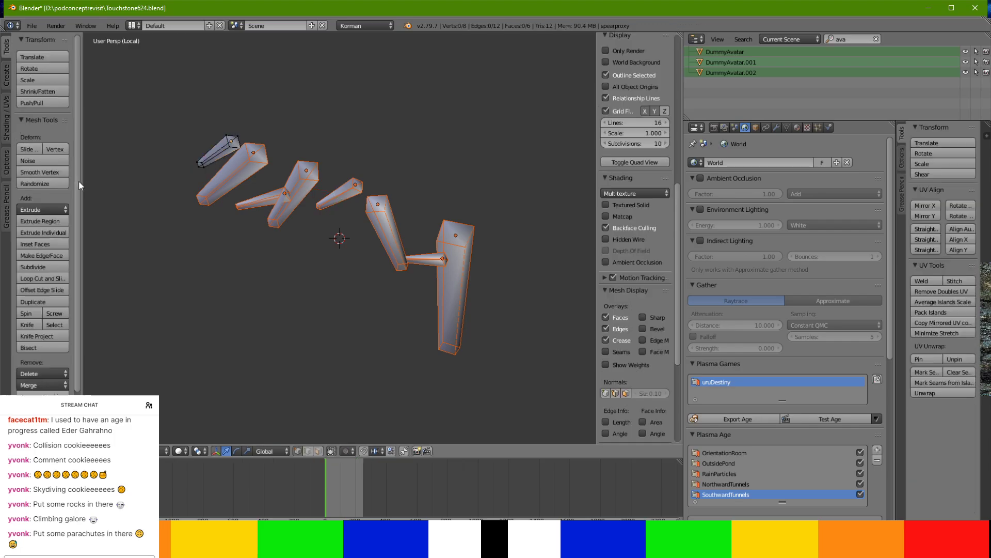
left_click(10, 133)
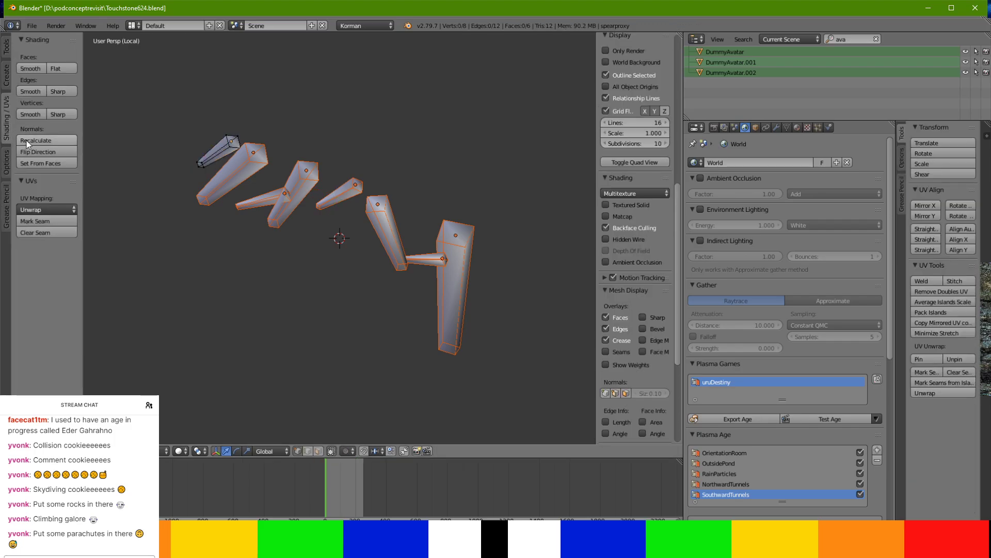
key("Tab")
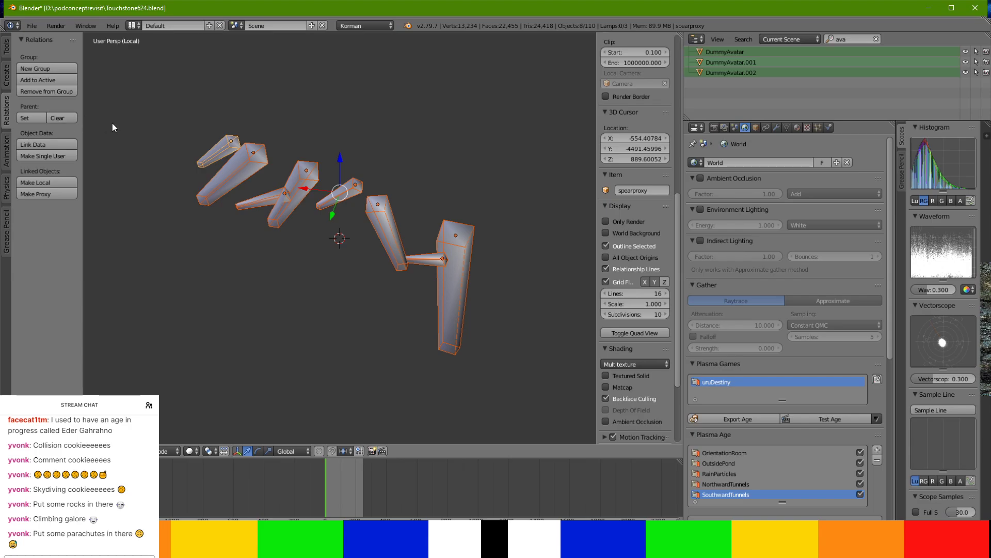
key("Tab")
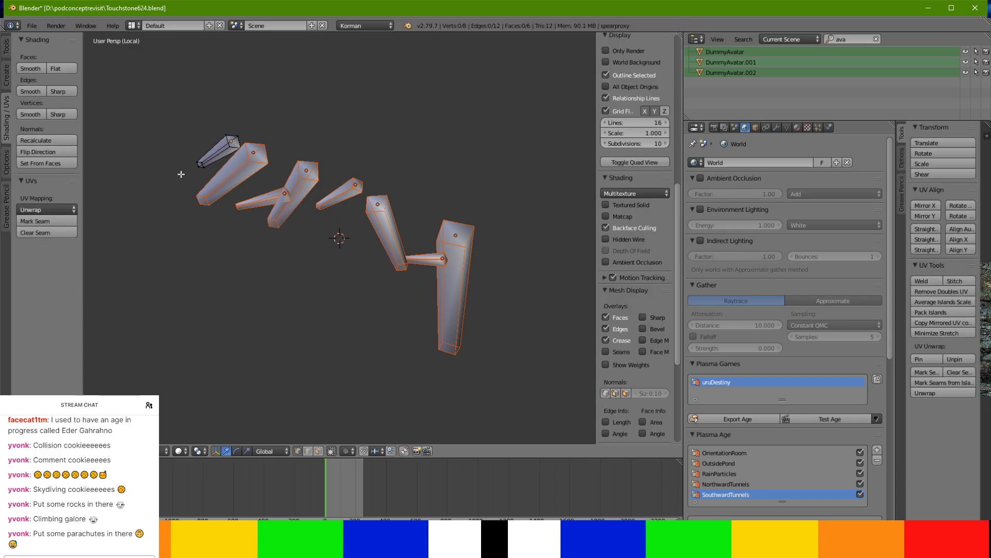
key("a")
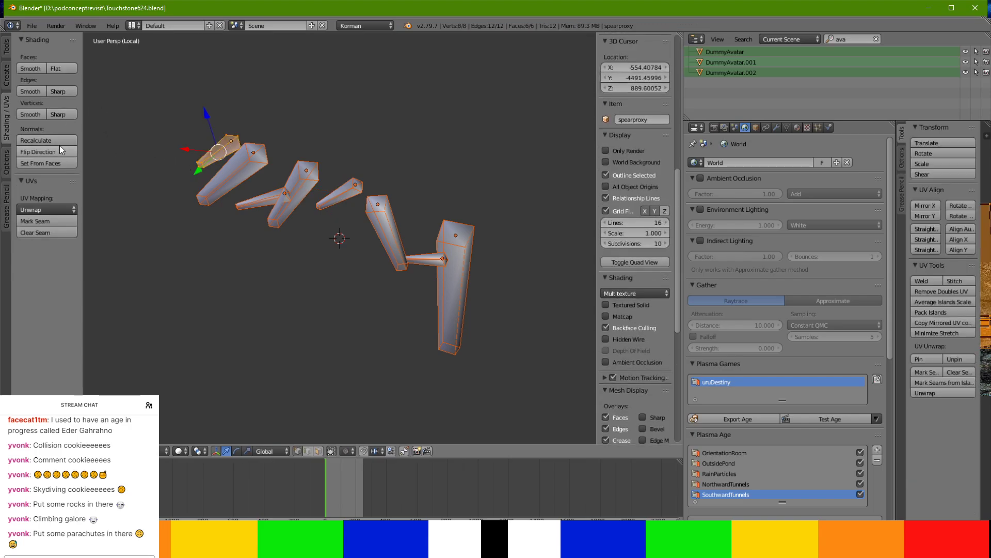
key("Tab")
Recalculate the mesh normals of spearproxy.001, spearproxy.003 and the large spear that crosses it.
right_click(229, 181)
key("Tab")
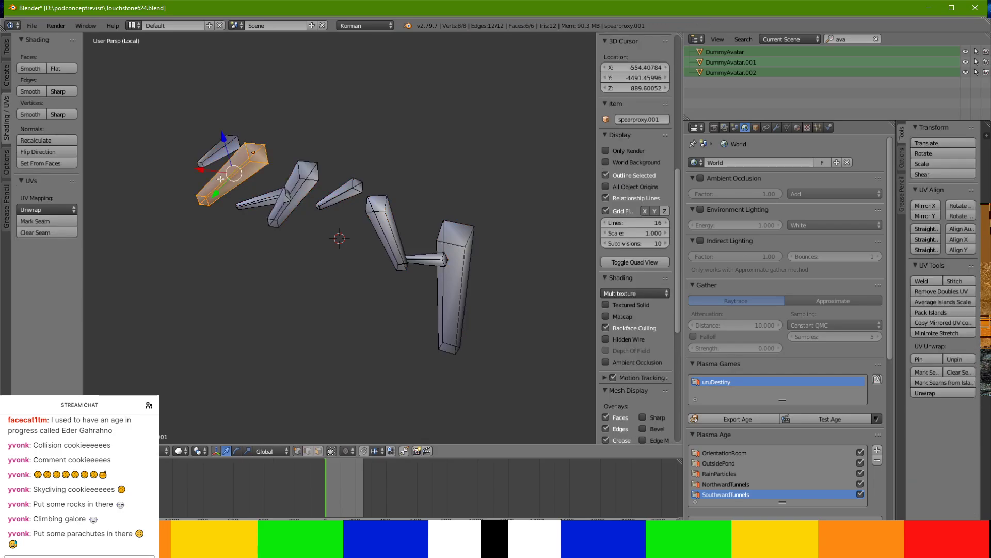
left_click(66, 140)
key("Tab")
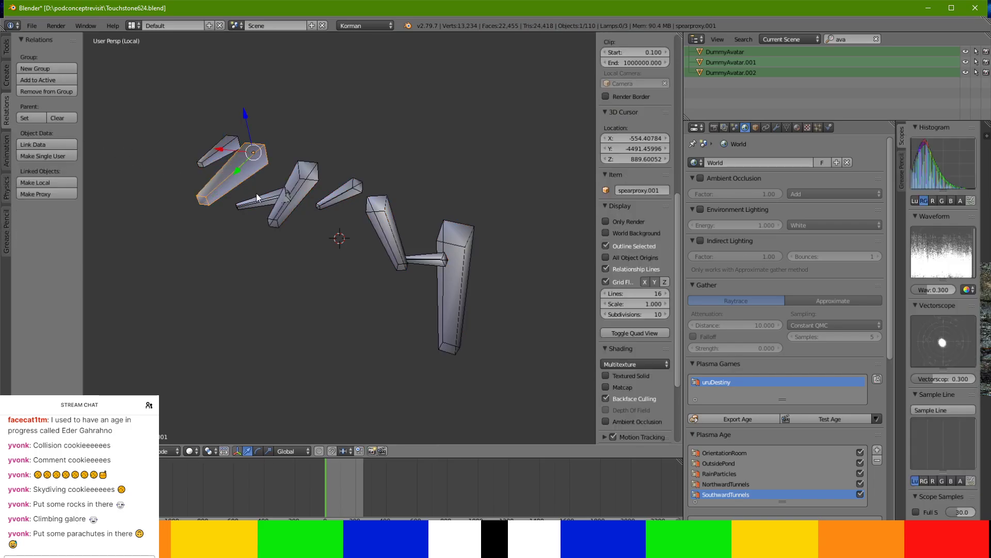
right_click(256, 194)
key("Tab")
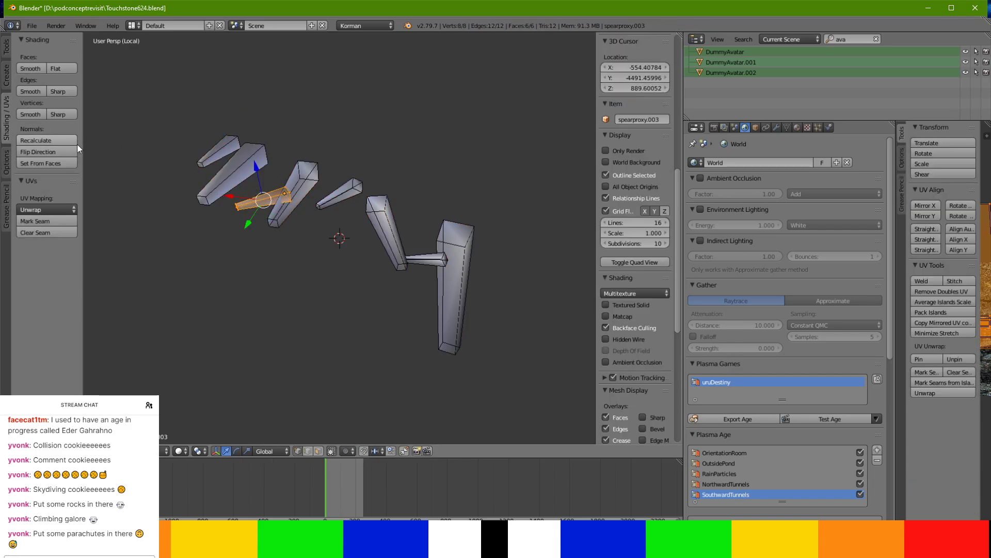
key("Tab")
key("Tab")
key("Tab")
Recalculate the mesh normals of spearproxy.007 and the neighbouring slanted spear, spearproxy.006.
right_click(350, 192)
key("Tab")
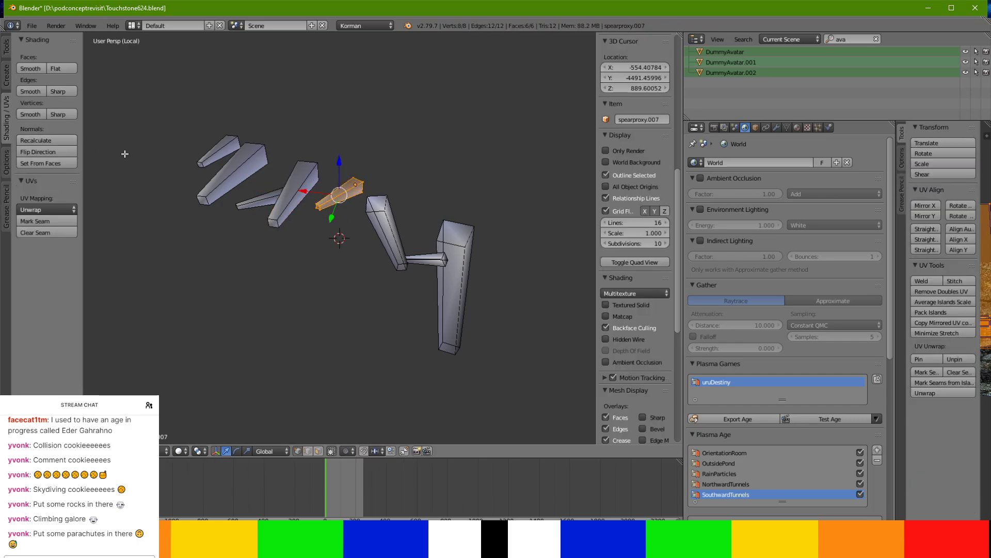
key("Tab")
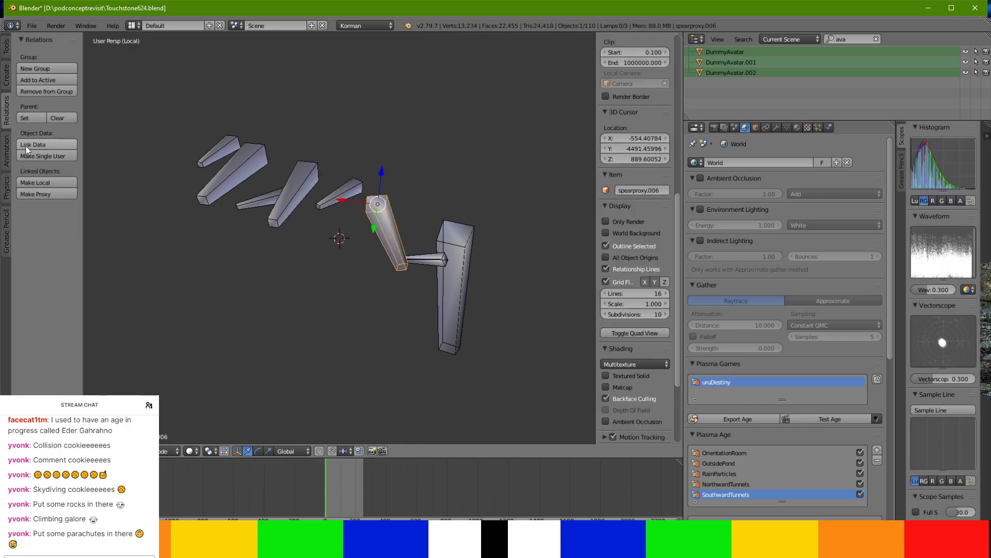
key("Tab")
key("Tab")
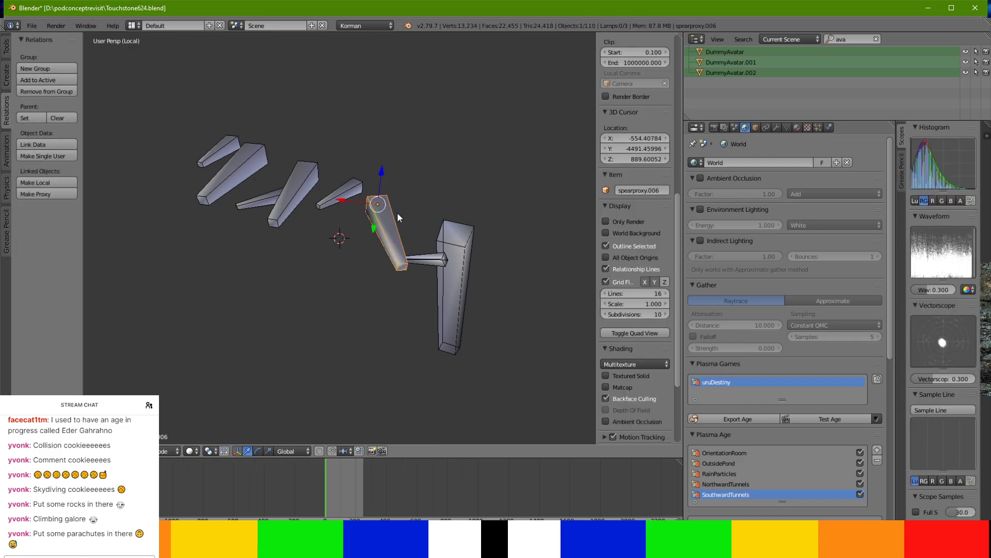
Recalculate the mesh normals of the last two spears, spearproxy.004 and spearproxy.005.
right_click(419, 253)
key("Tab")
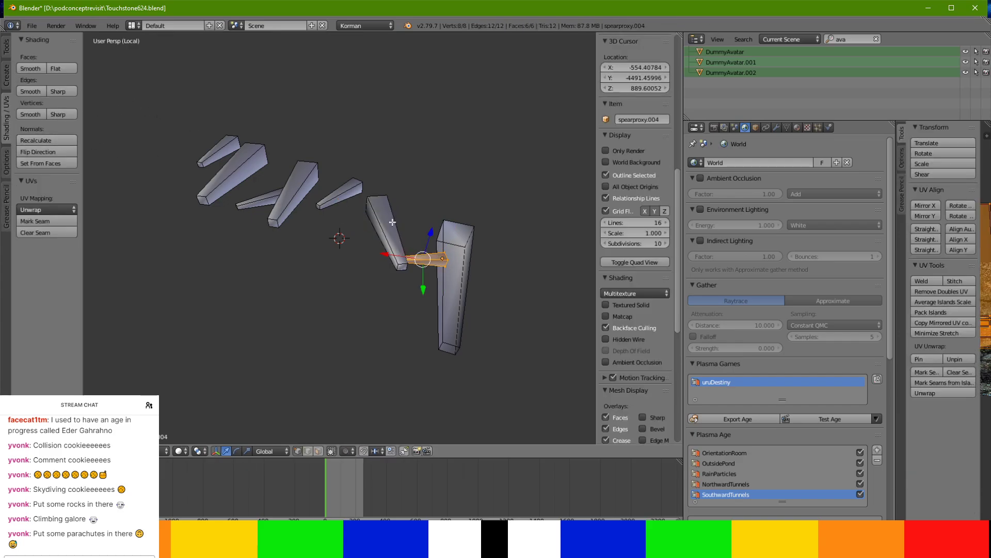
key("Tab")
right_click(460, 246)
key("Tab")
left_click(39, 137)
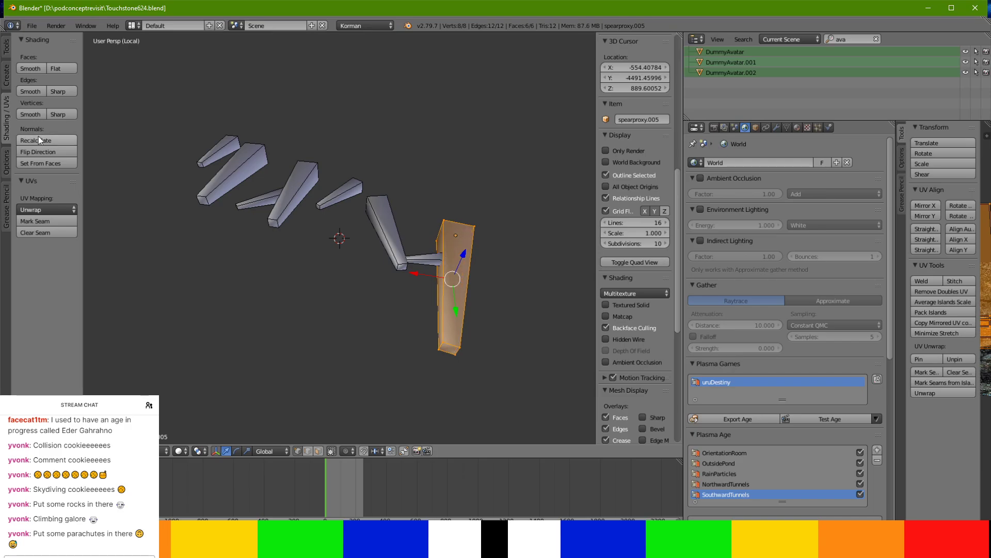
key("Tab")
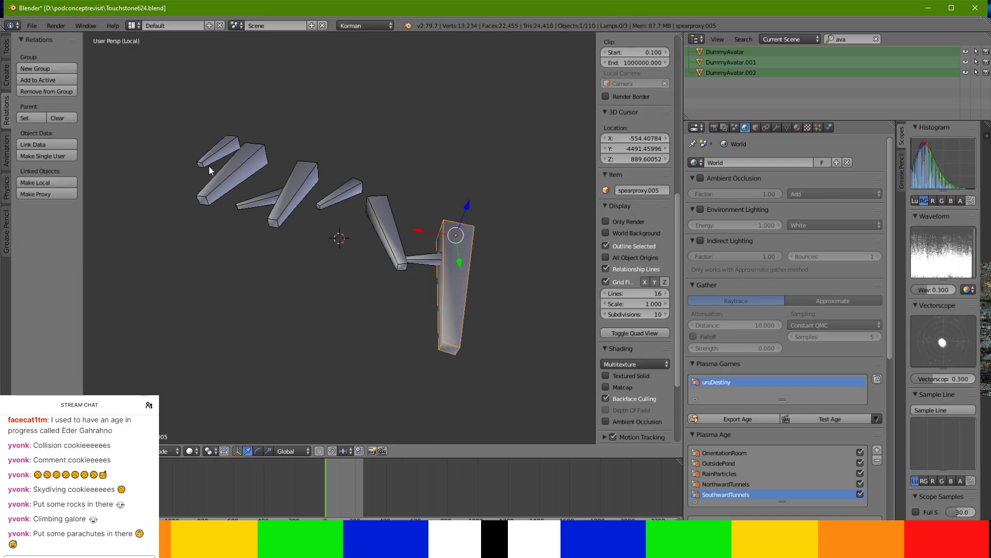
Leave local view and delete the leftover box object near the spear path in the cave.
key("KP_Divide")
middle_click_drag(230, 173, 329, 174)
right_click(340, 196)
key("x")
left_click(340, 196)
Select all eight spear proxies along the cave wall, move them as a group, and rotate them 90° around the Z axis.
middle_click_drag(392, 222, 544, 199)
right_click(540, 206)
right_click(551, 242, "shift")
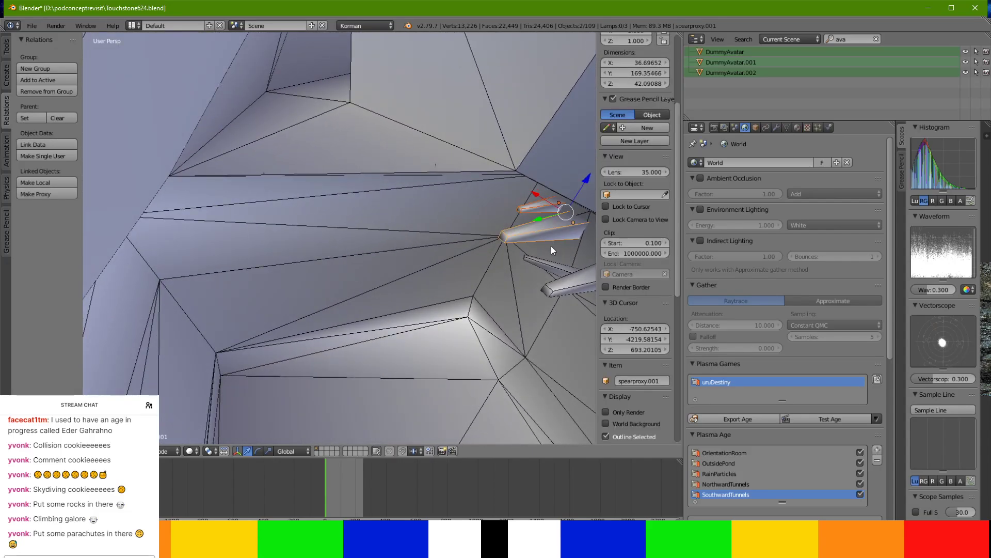
right_click(568, 282, "shift")
middle_click_drag(568, 282, 470, 253)
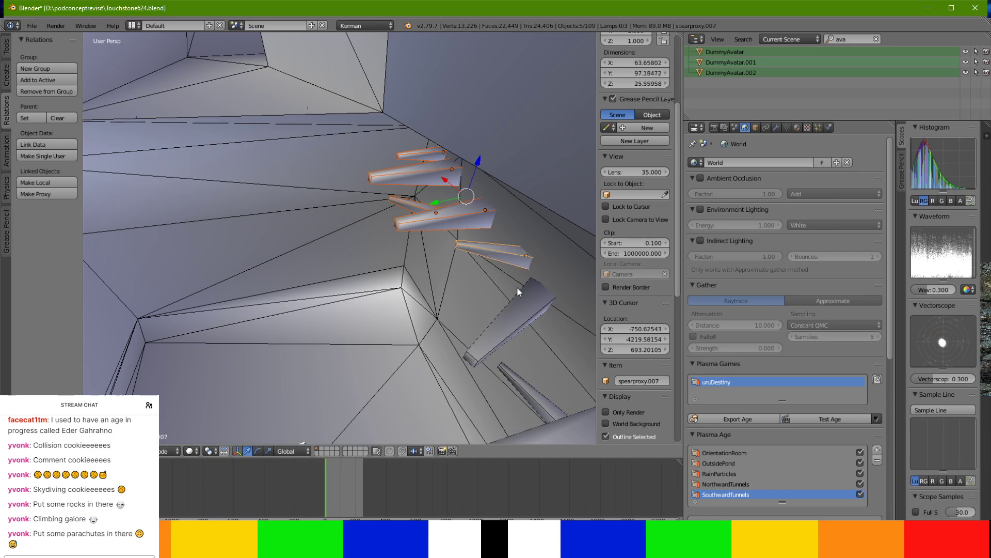
middle_click_drag(523, 391, 485, 292)
right_click(490, 336, "shift")
middle_click_drag(490, 336, 495, 278)
left_click_drag(478, 269, 251, 201)
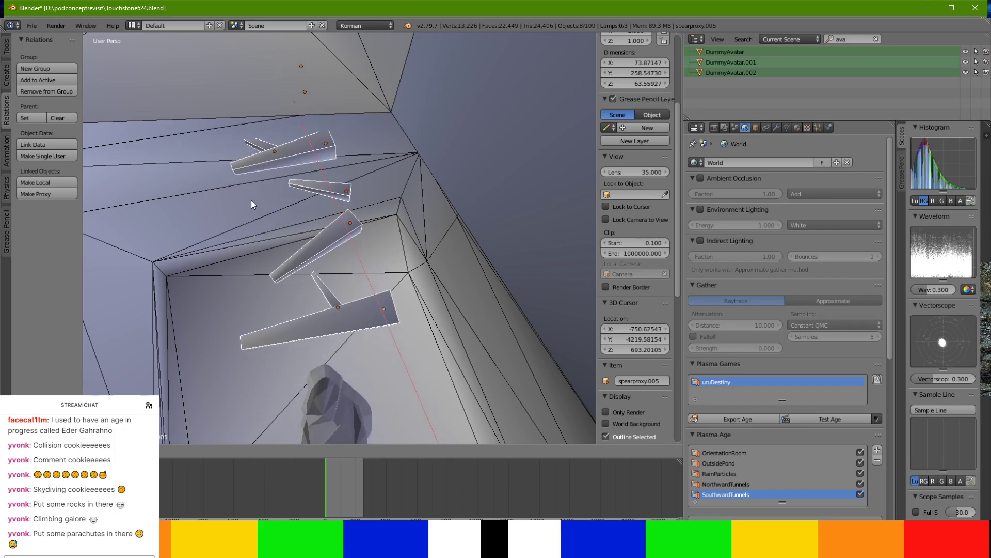
left_click(294, 155)
type("rz90")
key("Return")
Position the spear group against the cave wall above the rocky platform and turn it slightly around the Z axis.
left_click_drag(288, 174, 225, 166)
middle_click_drag(226, 165, 228, 110)
middle_click_drag(260, 147, 299, 159)
left_click_drag(302, 162, 280, 136)
middle_click_drag(280, 136, 336, 246)
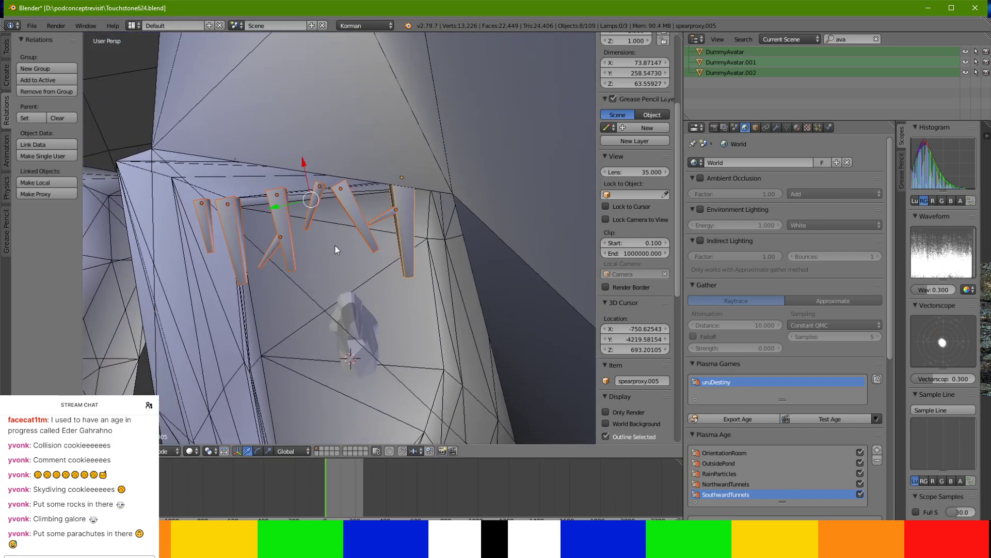
left_click_drag(307, 173, 309, 153)
key("r")
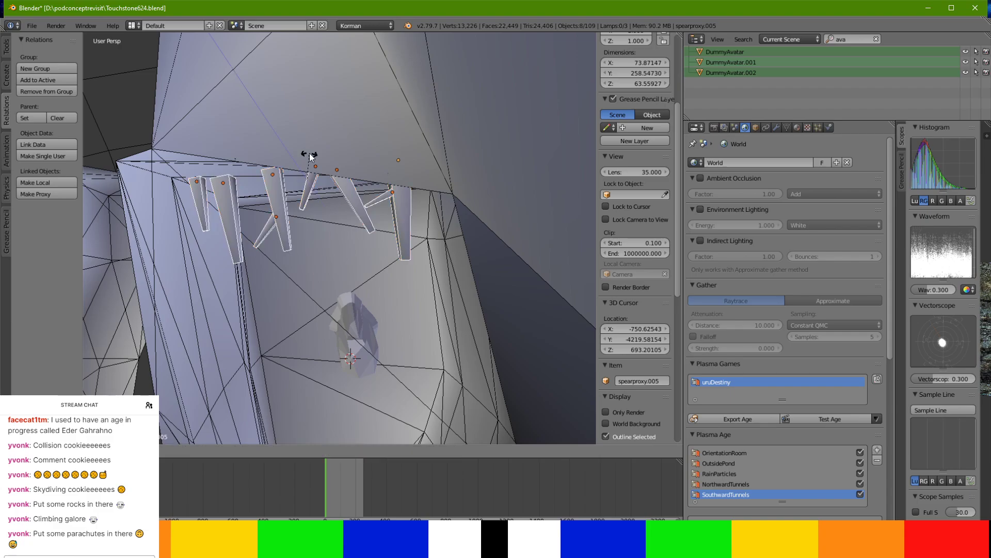
key("z")
left_click(312, 158)
middle_click_drag(313, 158, 458, 216)
key("ctrl+space")
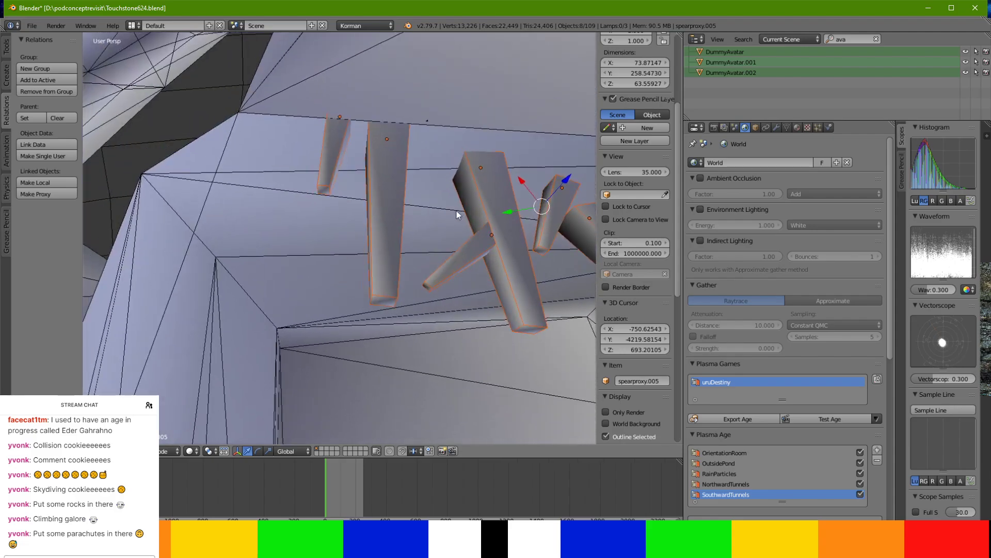
Move the smallest end spear farther along the wall, adjust its height, and apply its rotation and scale.
right_click(330, 142)
left_click_drag(305, 118, 287, 122)
left_click_drag(298, 89, 301, 98)
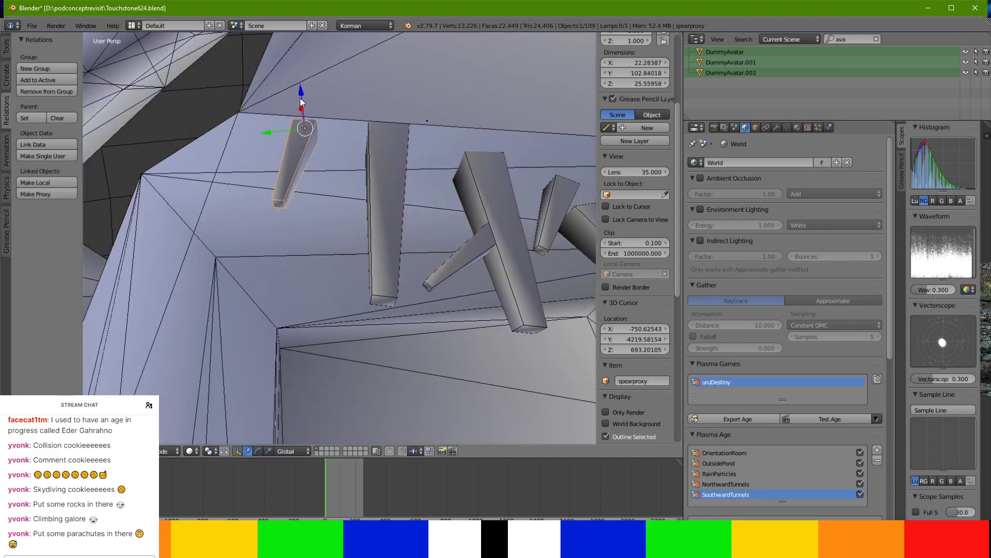
key("ctrl+a")
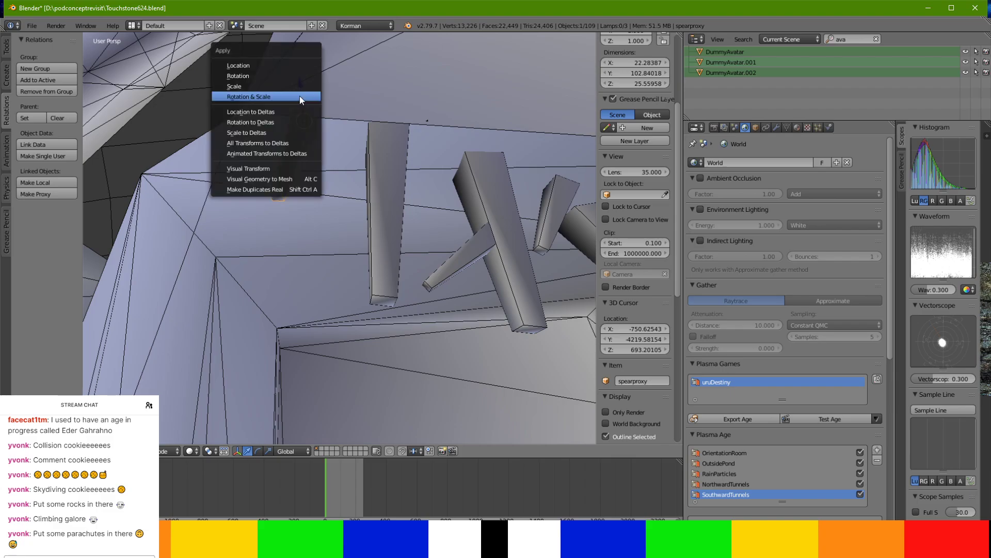
left_click(298, 95)
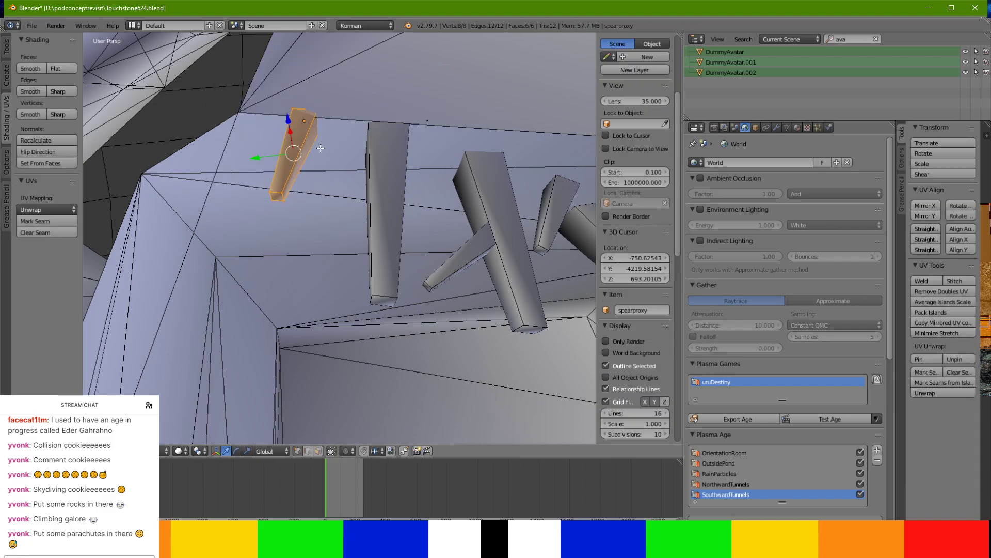
Rotate the smallest end spear's mesh so its tip points more directly out from the wall.
key("r")
left_click(318, 135)
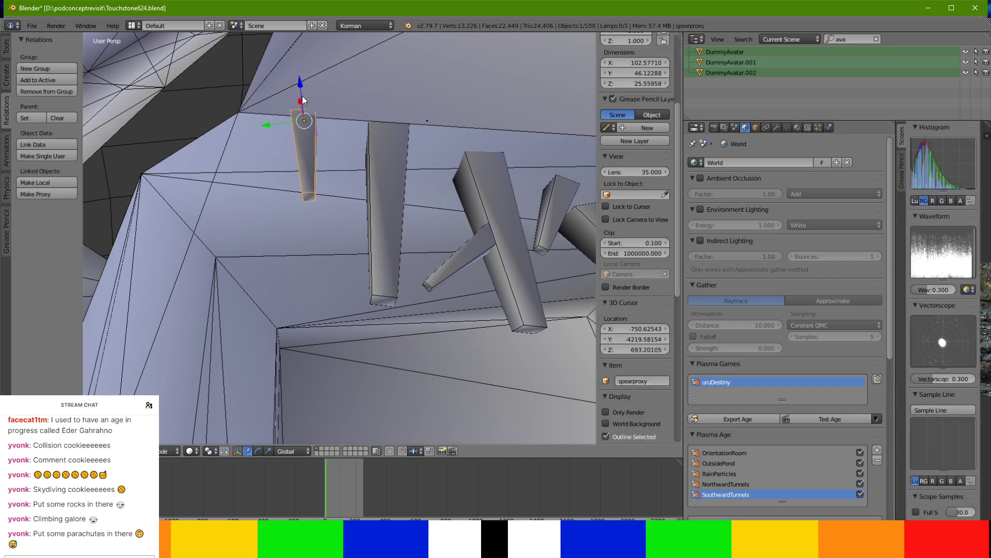
key("Tab")
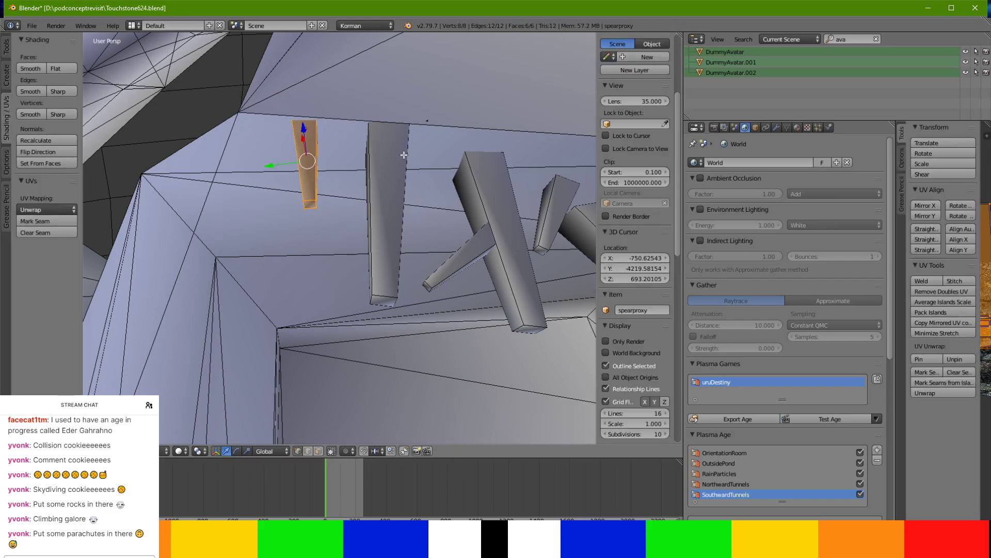
key("Tab")
Rotate spearproxy.001 to a new angle on the wall and raise it slightly along the Z axis.
right_click(401, 154)
middle_click_drag(396, 155, 353, 123)
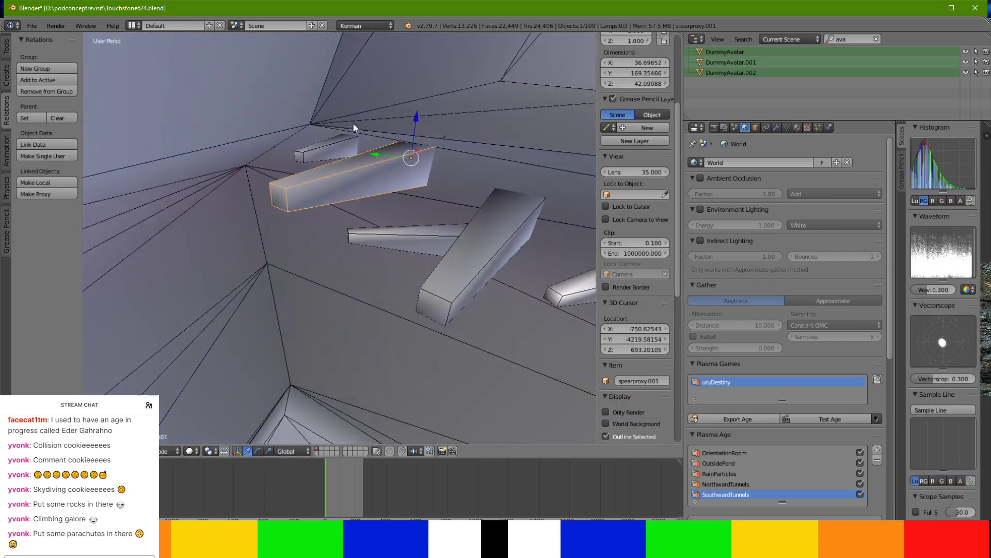
mouse_move(414, 116)
middle_mouse_down()
mouse_move(448, 104)
mouse_move(417, 170)
mouse_move(419, 120)
middle_mouse_up()
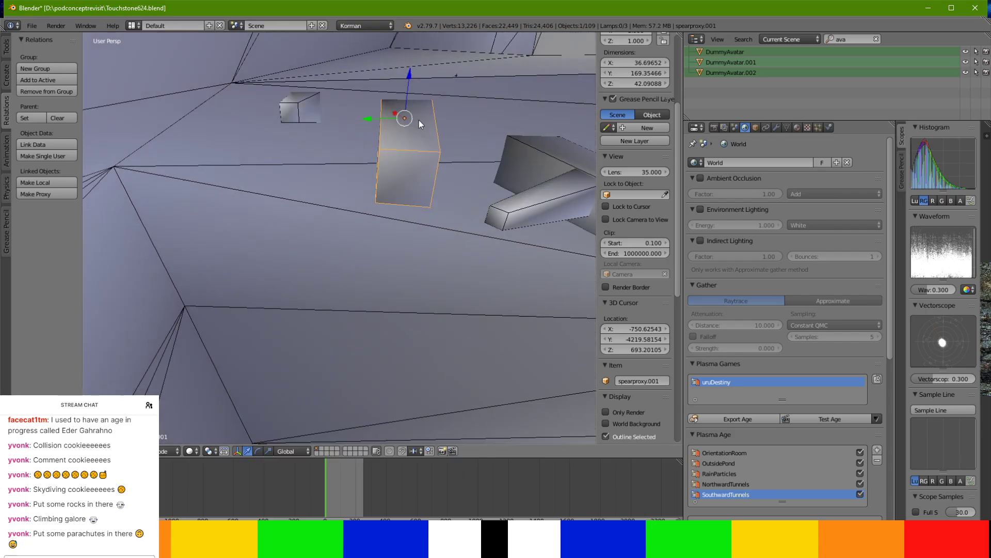
key("r")
left_click(356, 110)
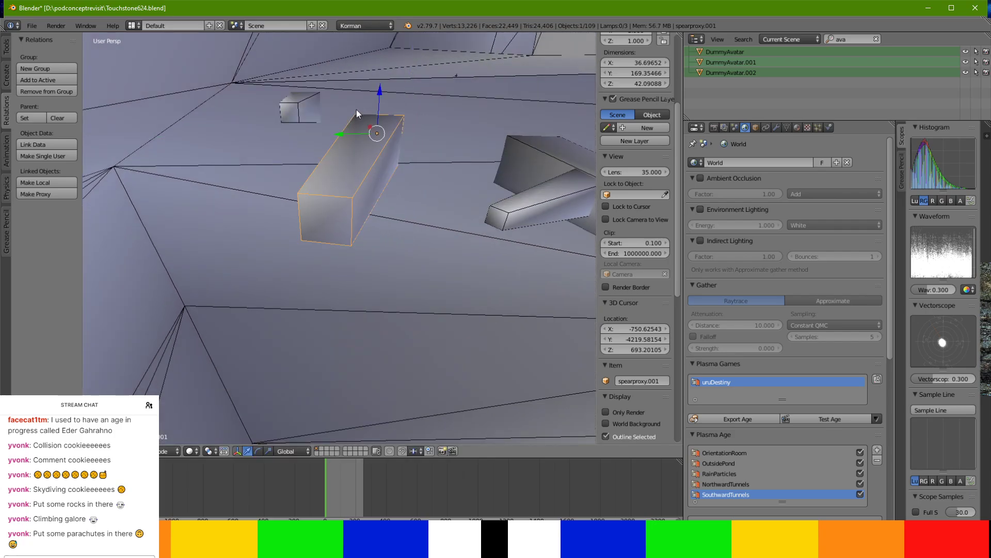
left_click_drag(376, 89, 377, 78)
middle_click_drag(377, 77, 374, 108)
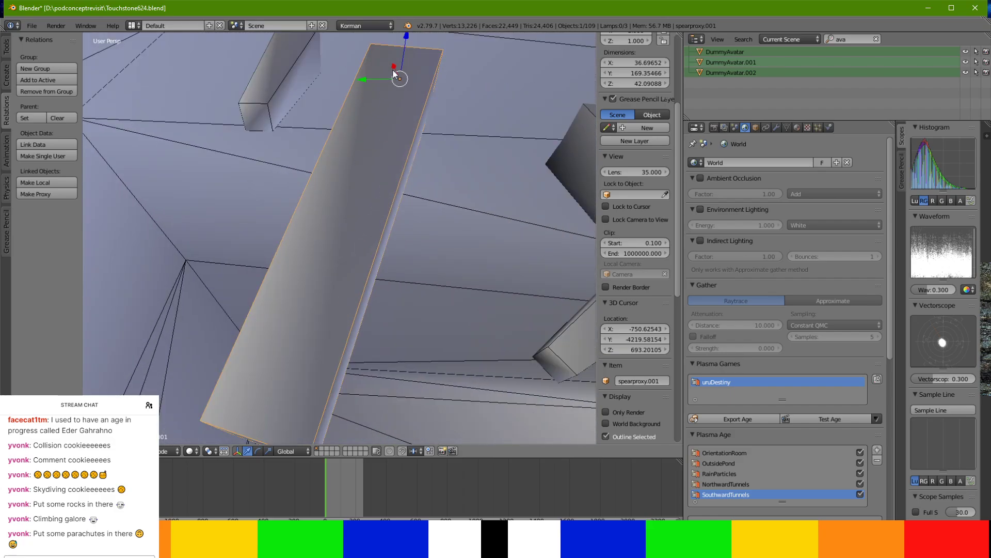
Select the tip face of spearproxy.001 in face select mode and move it to redirect the spear's end.
middle_click_drag(405, 60, 421, 223)
key("Tab")
right_click(422, 246)
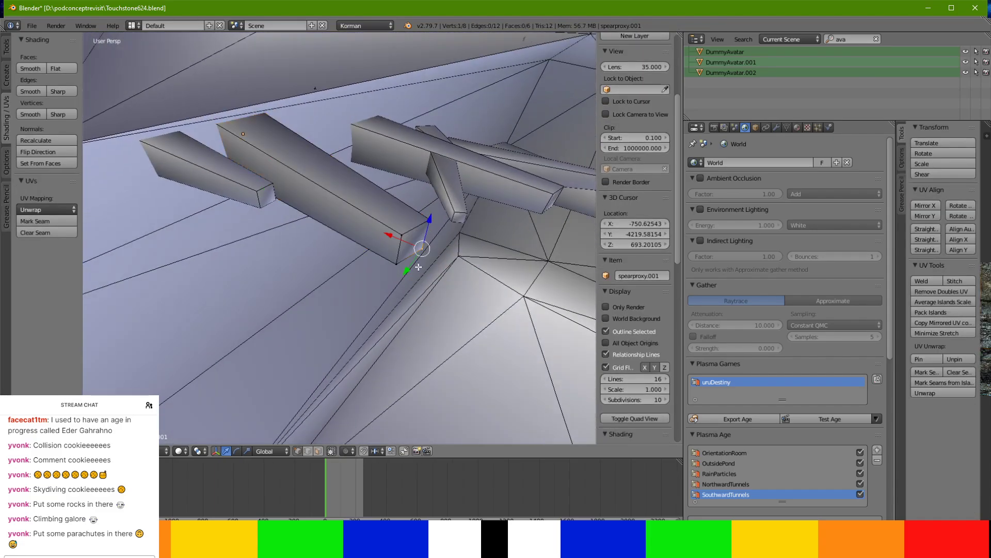
left_click(319, 452)
right_click(410, 250)
middle_click_drag(410, 250, 423, 257)
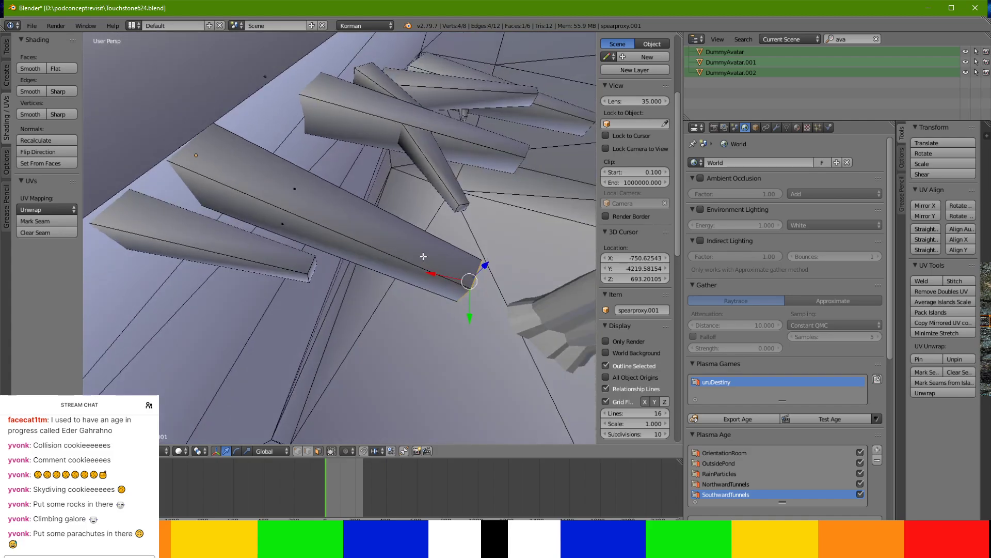
key("g")
left_click(309, 230)
left_click_drag(311, 278, 316, 258)
middle_click_drag(316, 258, 271, 189)
key("Tab")
Select spearproxy.002 with the small spear crossing it, move the pair along the wall, and rotate it about the Z axis.
right_click(438, 179)
right_click(425, 202, "shift")
left_click_drag(389, 196, 354, 174)
middle_click_drag(354, 175, 357, 242)
left_click_drag(365, 150, 369, 154)
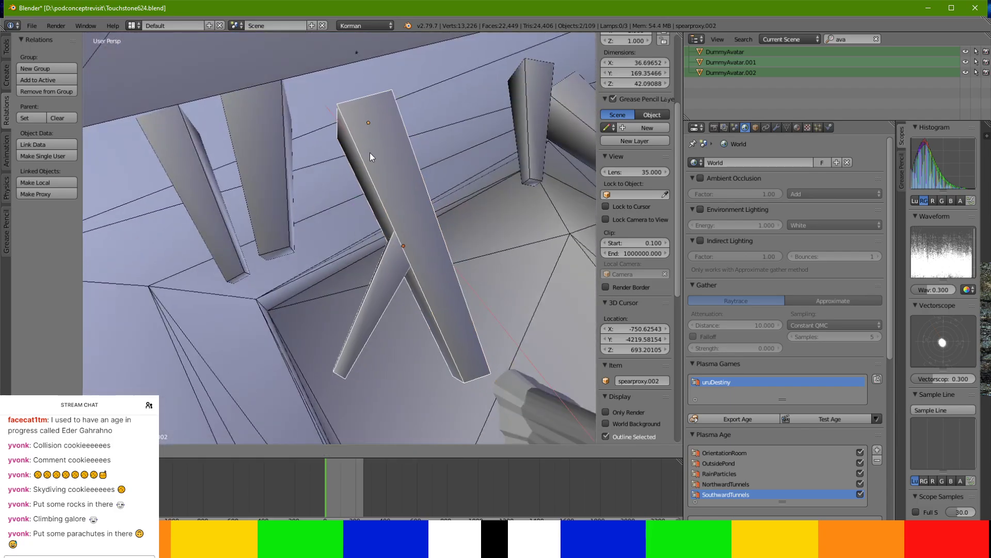
key("r")
key("z")
left_click(376, 139)
Reposition the spearproxy.002 pair against the wall and raise it slightly along the Z axis.
left_click_drag(348, 161, 396, 81)
middle_click_drag(396, 81, 389, 426)
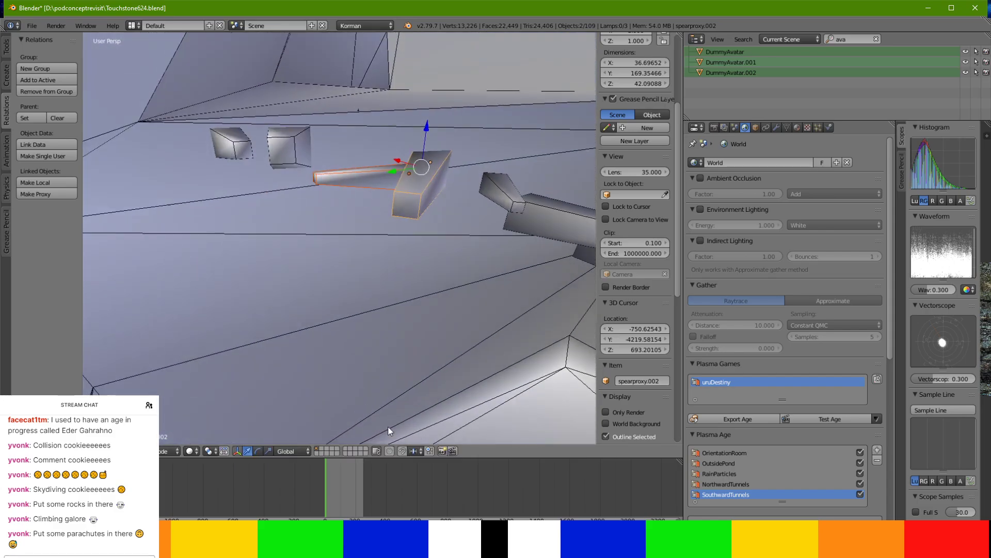
left_click_drag(430, 131, 435, 119)
left_click_drag(404, 156, 407, 156)
left_click(407, 156)
middle_click_drag(407, 156, 386, 98)
left_click_drag(403, 102, 396, 108)
mouse_move(361, 199)
middle_mouse_down()
mouse_move(337, 173)
mouse_move(360, 213)
middle_mouse_up()
key("r")
key("z")
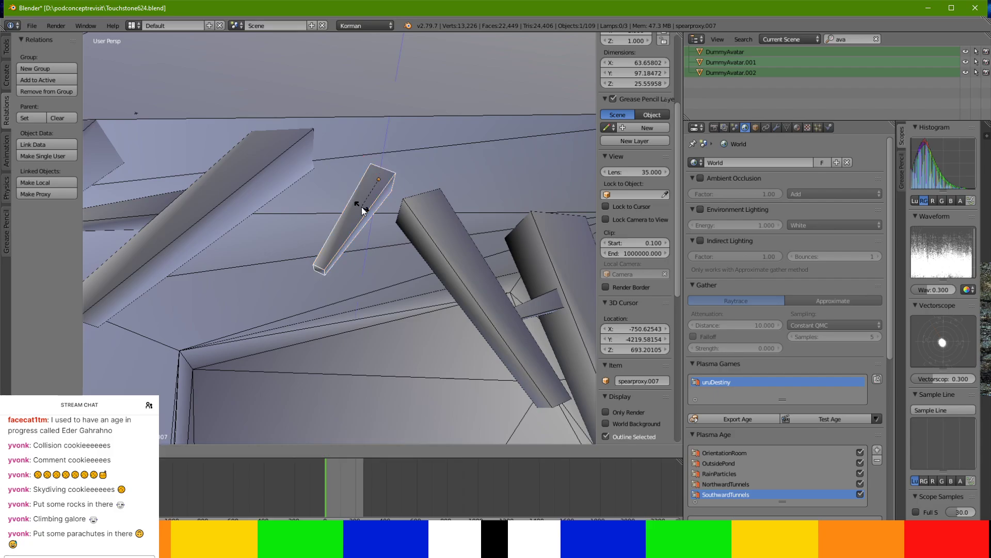
right_click(381, 196)
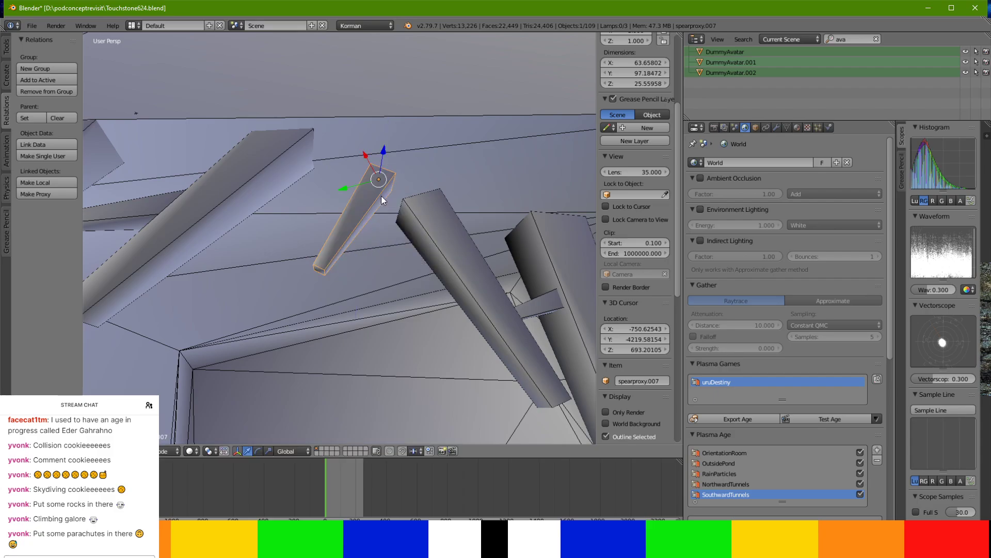
Rotate spearproxy.007's mesh in edit mode so it points straight out from the wall, and shift the spear into position.
key("Tab")
key("r")
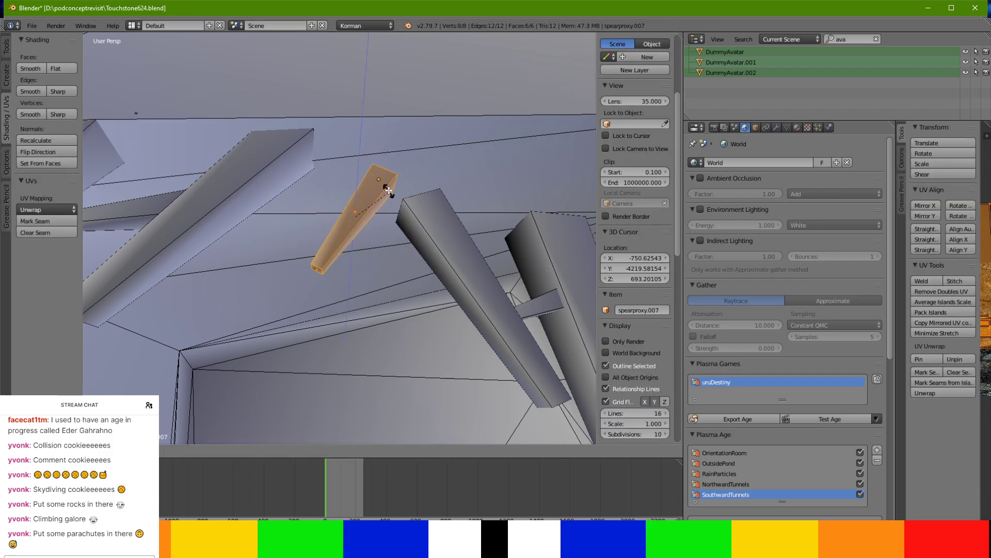
left_click(368, 179)
key("Tab")
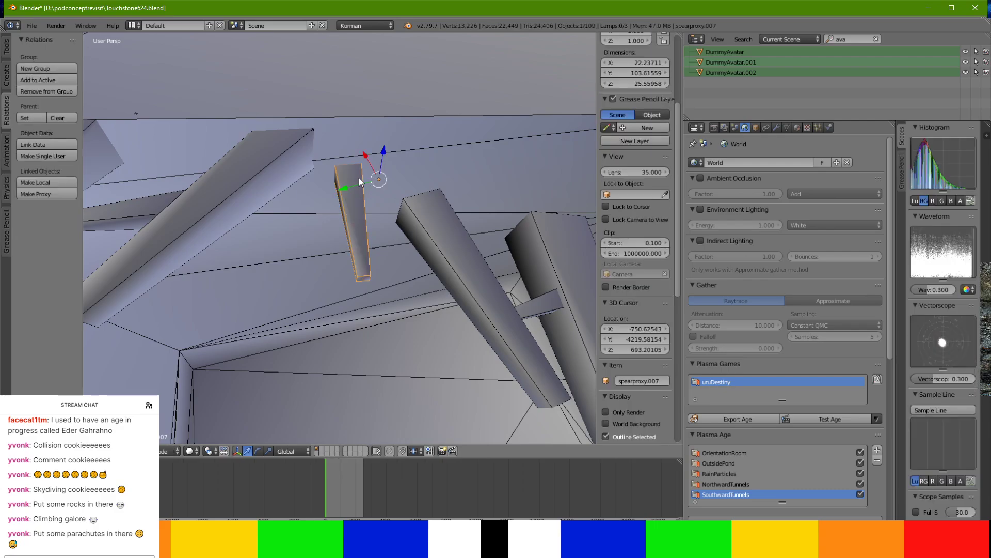
left_click(364, 156)
middle_click_drag(364, 156, 364, 92)
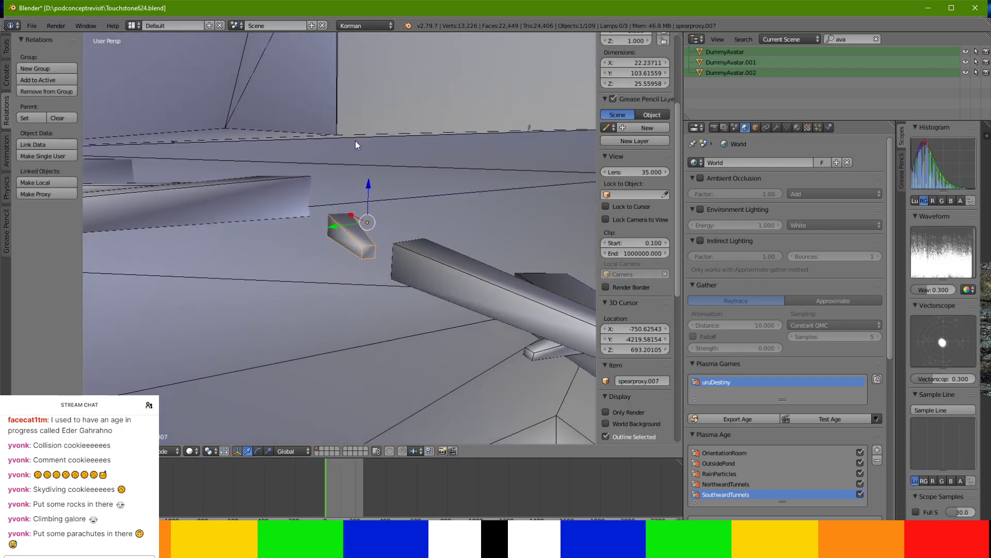
middle_click_drag(374, 194, 361, 207)
Move spearproxy.006 along the wall closer to spearproxy.007 and adjust its orientation.
left_click_drag(440, 225, 433, 194)
middle_click_drag(433, 195, 421, 227)
left_click_drag(433, 190, 430, 175)
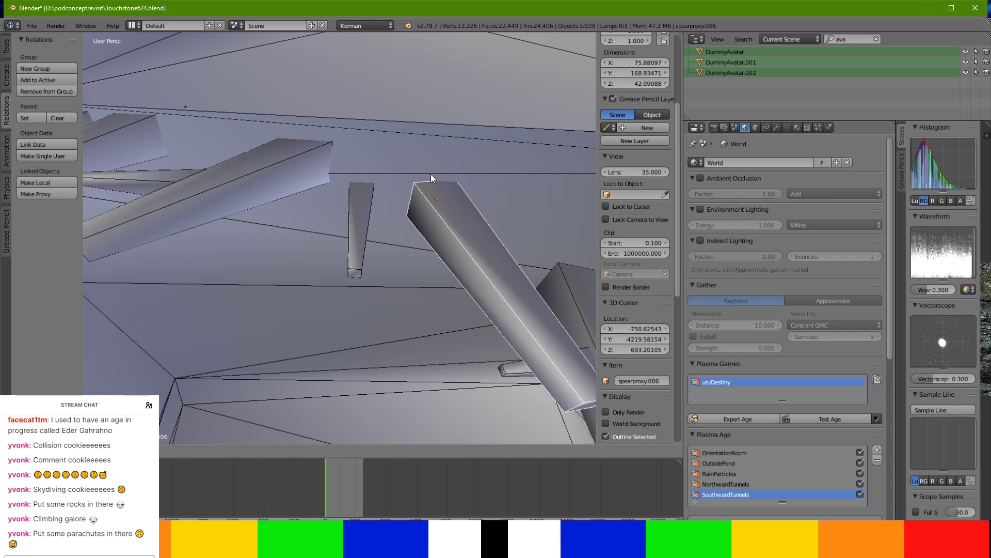
left_click(429, 165)
middle_click_drag(429, 166, 386, 186)
key("r")
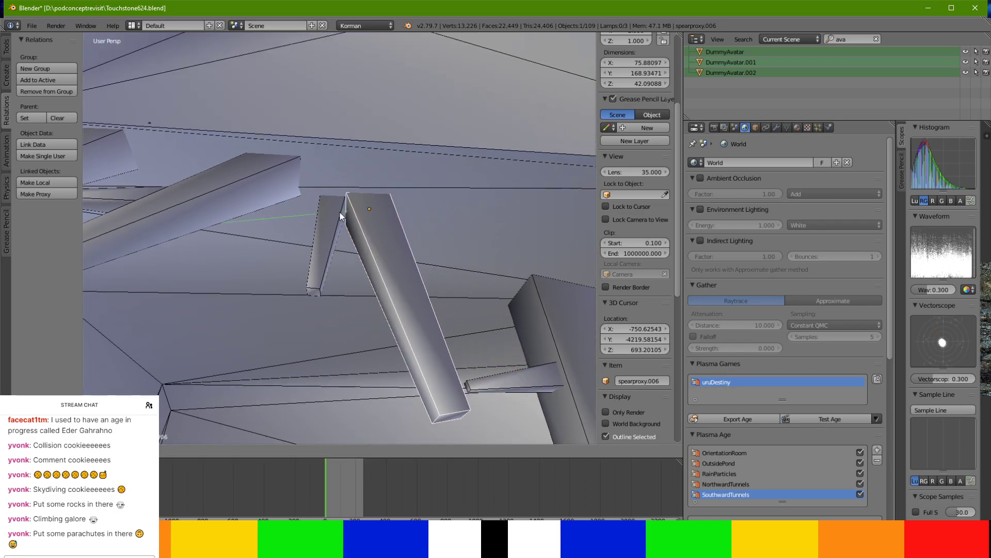
left_click(362, 198)
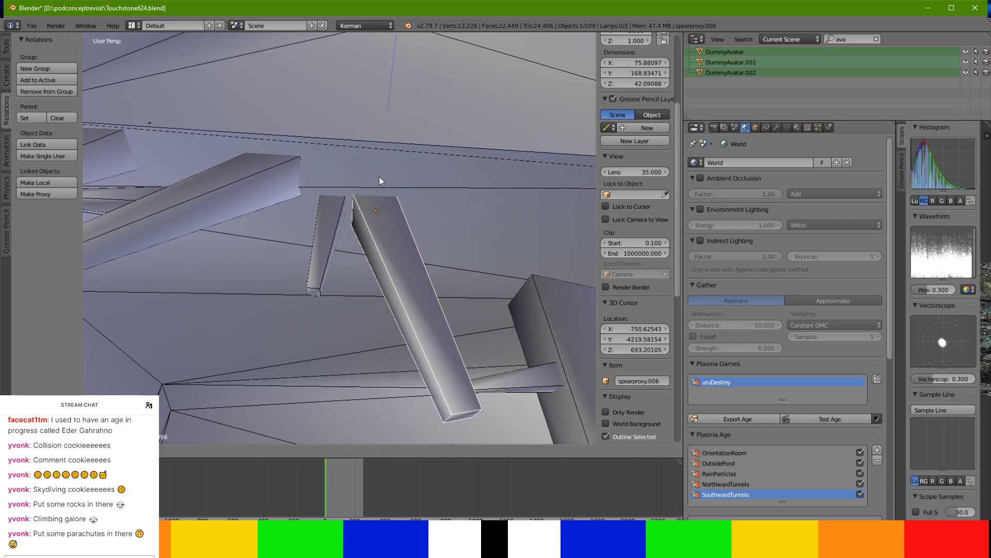
Move the large spearproxy.005 and its small companion spearproxy.004 together along the wall toward spearproxy.006.
middle_click_drag(378, 181, 331, 181)
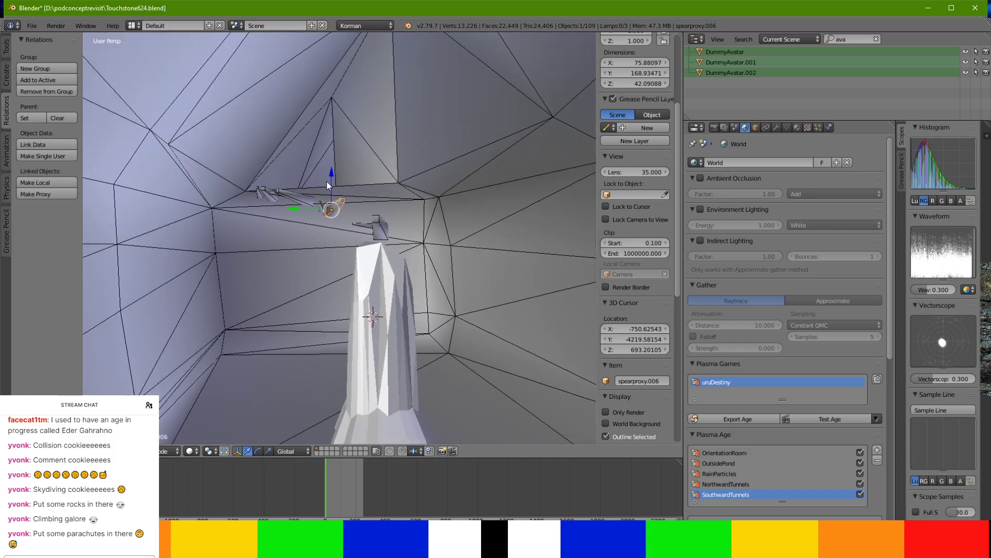
scroll(327, 182, "up", 5)
middle_click_drag(327, 181, 413, 180)
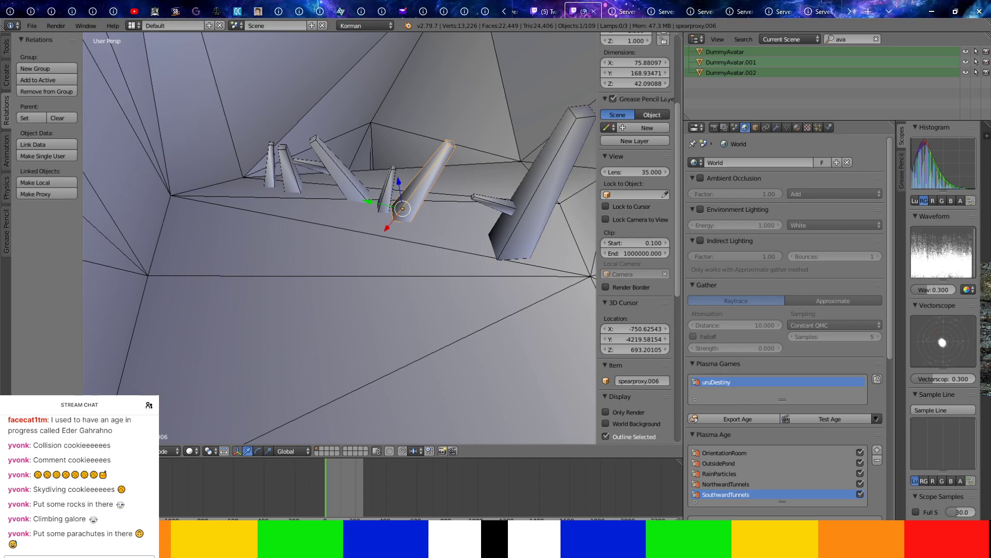
middle_click_drag(416, 322, 364, 318)
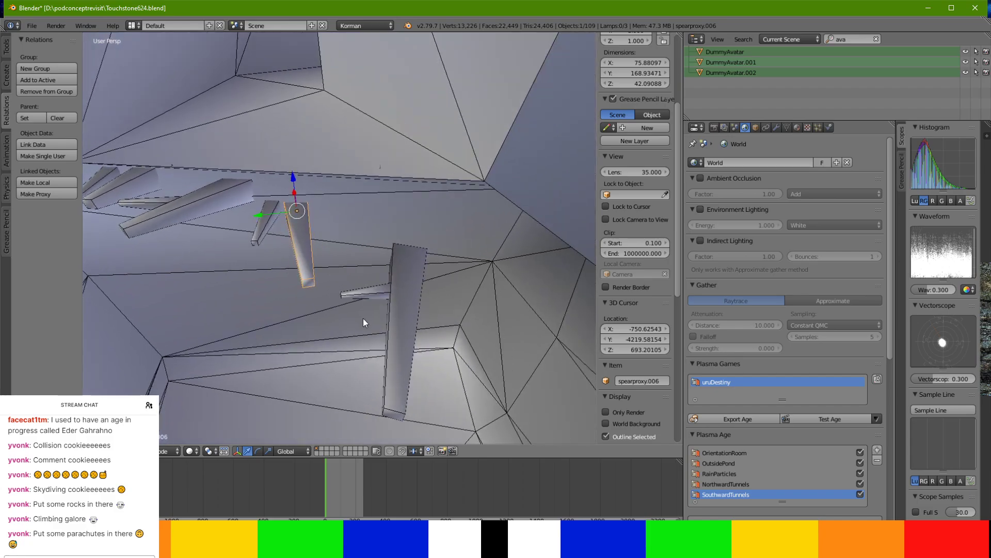
middle_click_drag(398, 256, 365, 219)
left_click_drag(359, 228, 346, 224)
middle_click_drag(346, 224, 343, 176)
left_click_drag(371, 183, 368, 171)
middle_click_drag(369, 171, 375, 86)
scroll(322, 199, "up", 4)
middle_click_drag(424, 198, 437, 208)
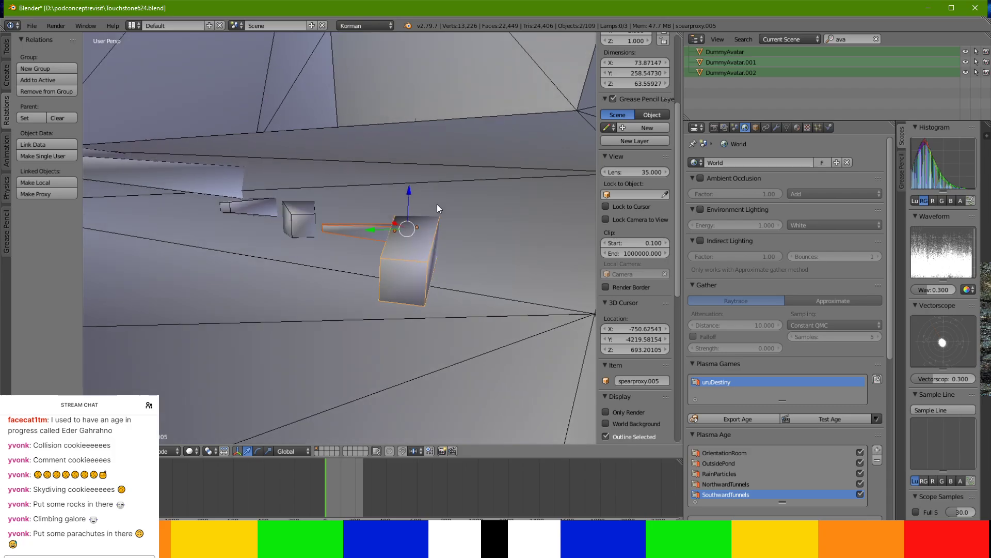
Rotate the spearproxy.004 and spearproxy.005 pair about the Y axis and adjust its position on the wall.
key("r")
key("y")
left_click(451, 208)
left_click_drag(410, 201, 414, 221)
Select only spearproxy.004 and move it outward along the large spear so it bridges toward spearproxy.006's tip.
middle_click_drag(414, 221, 398, 249)
right_click(376, 237)
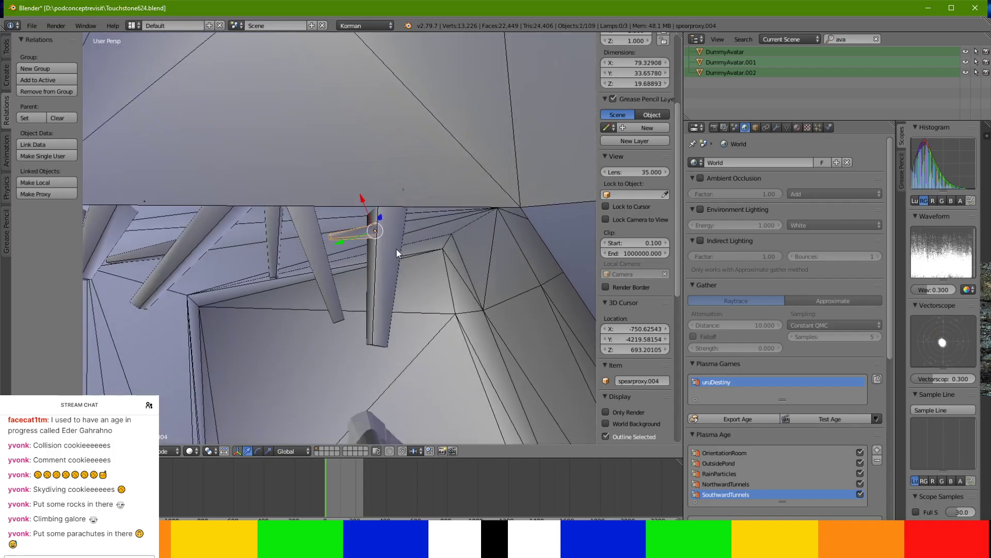
left_click_drag(364, 213, 368, 302)
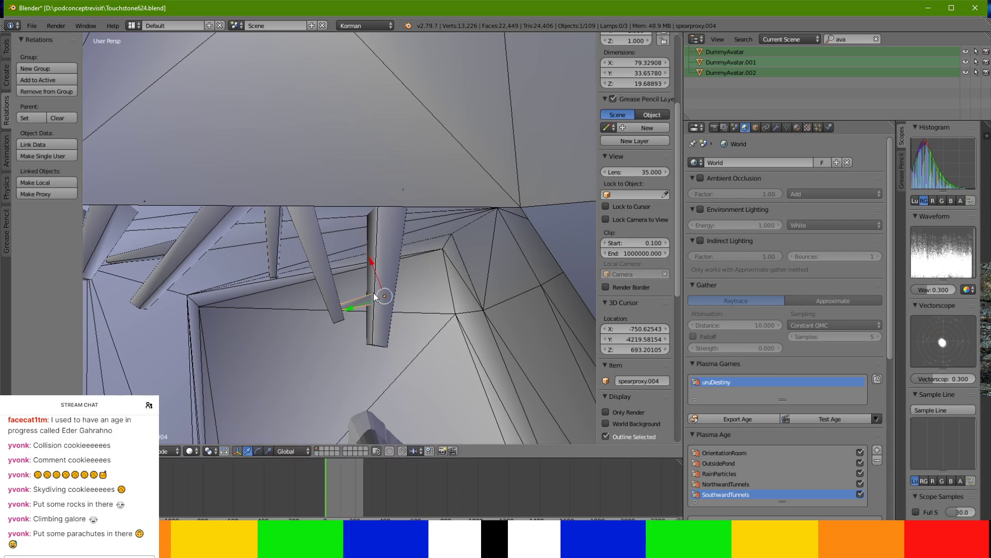
left_click(363, 314)
Shift spearproxy.004 and spearproxy.005 together along the wall and apply their rotation and scale.
right_click(379, 274, "shift")
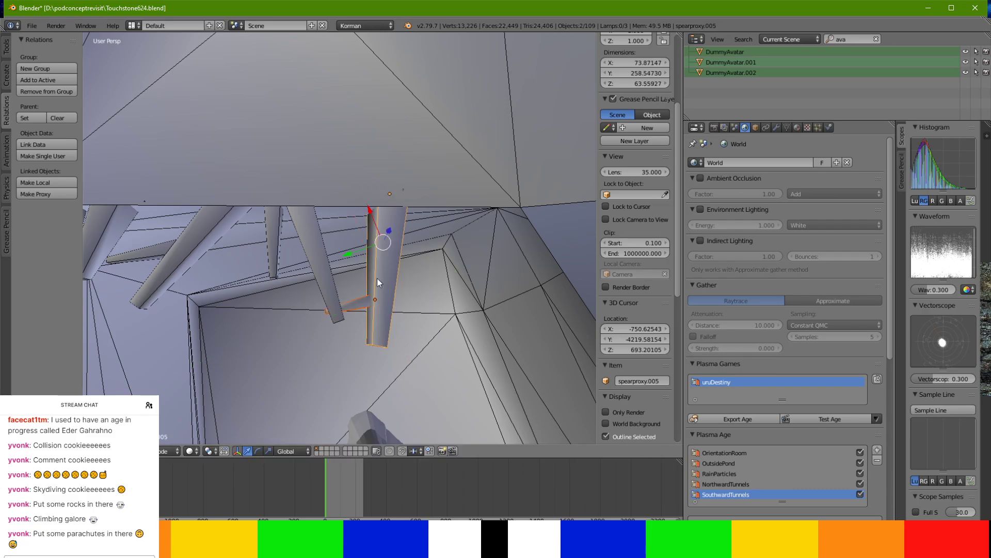
left_click_drag(358, 250, 368, 240)
middle_click_drag(367, 239, 357, 159)
mouse_move(403, 219)
middle_mouse_down()
mouse_move(417, 212)
mouse_move(416, 234)
middle_mouse_up()
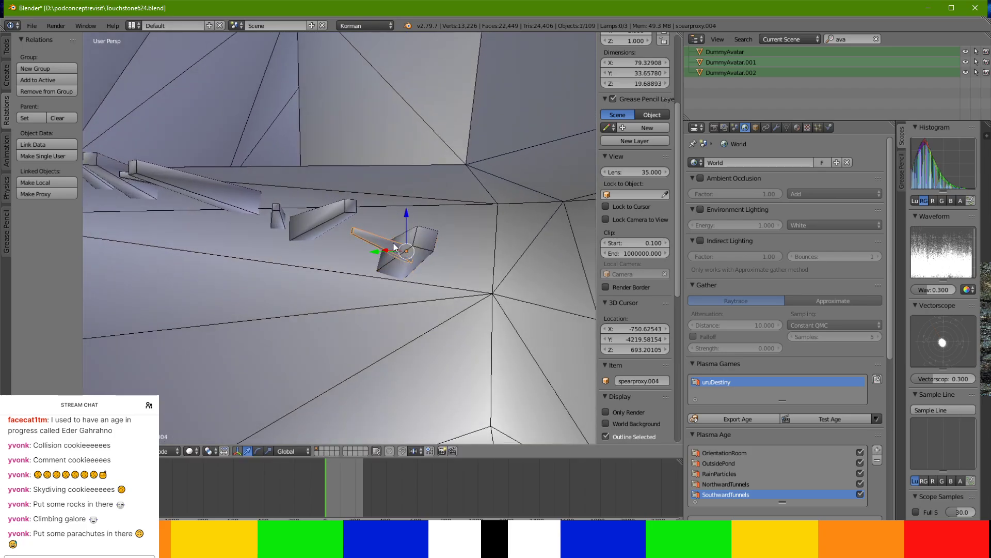
middle_click_drag(405, 223, 396, 265)
key("ctrl+a")
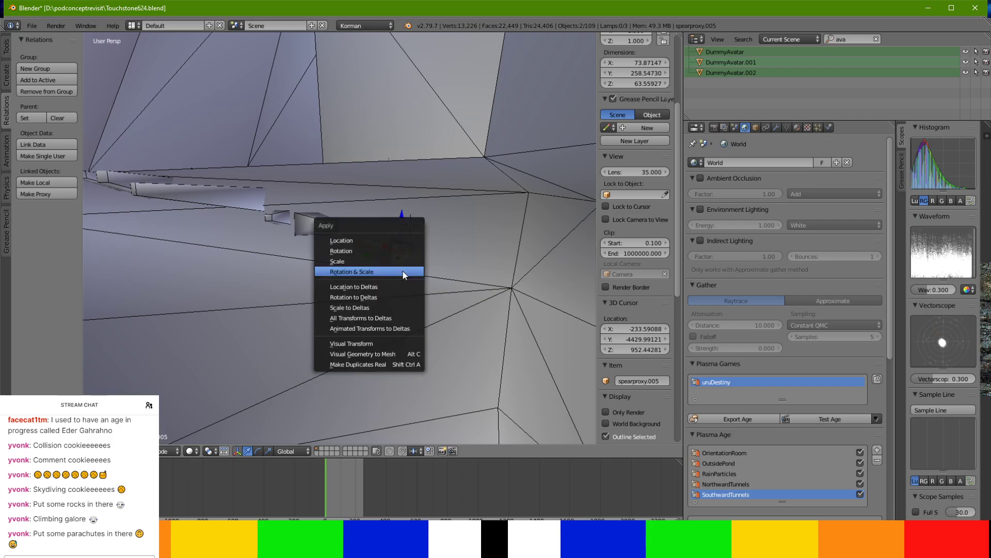
left_click(403, 269)
Duplicate spearproxy.001 and its neighbouring end spear, and place the copies on the wall just past spearproxy.005.
middle_click_drag(399, 277, 342, 300)
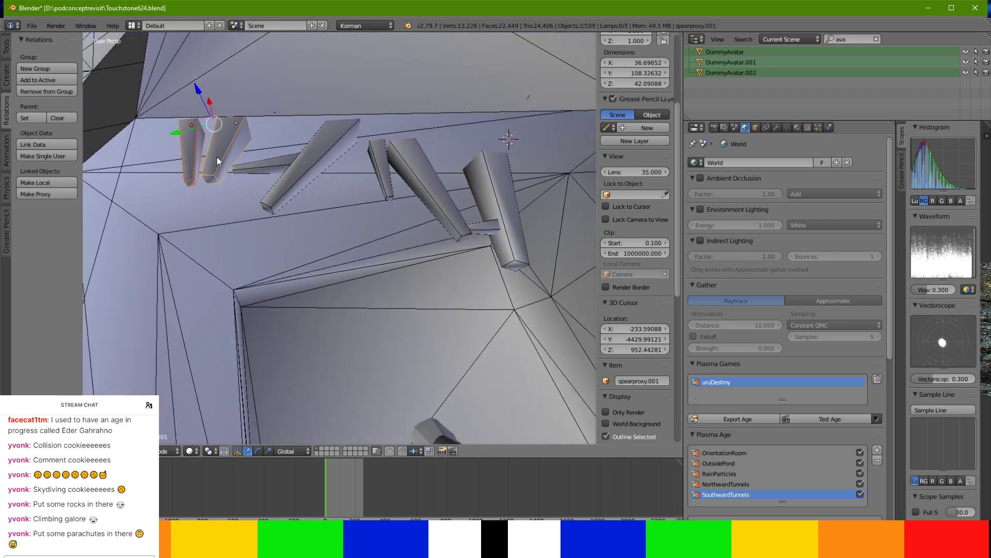
middle_click_drag(271, 172, 203, 151)
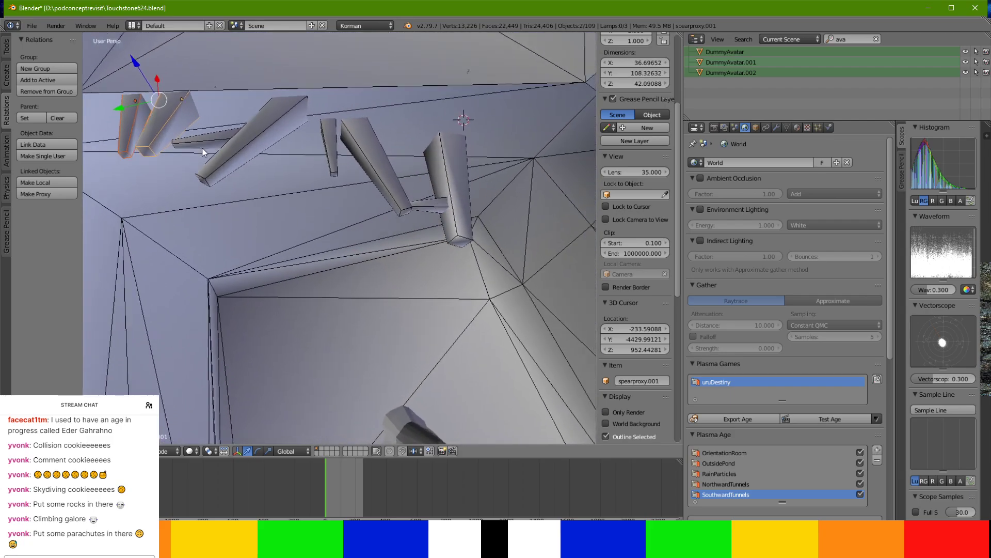
left_click(7, 47)
left_click(46, 130)
left_click(399, 153)
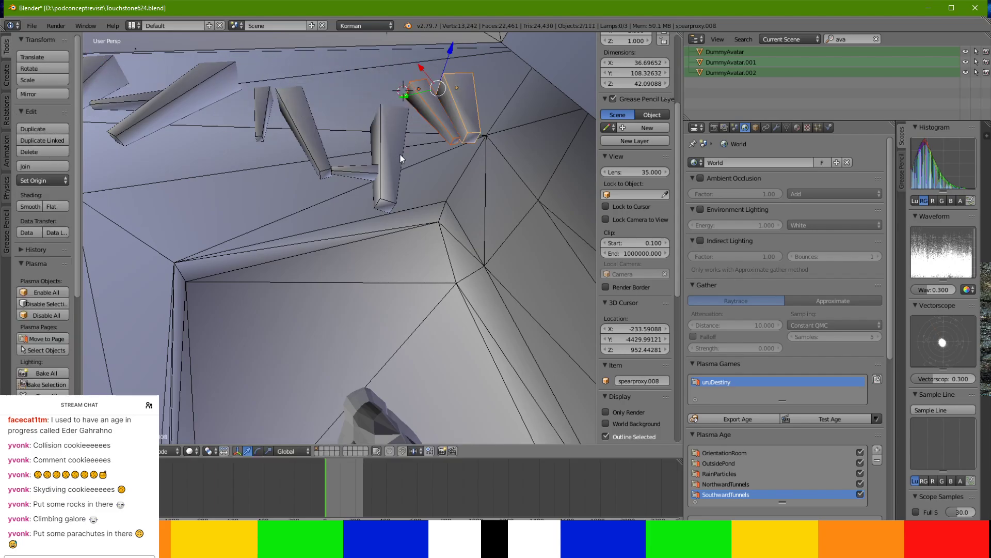
left_click_drag(451, 50, 460, 100)
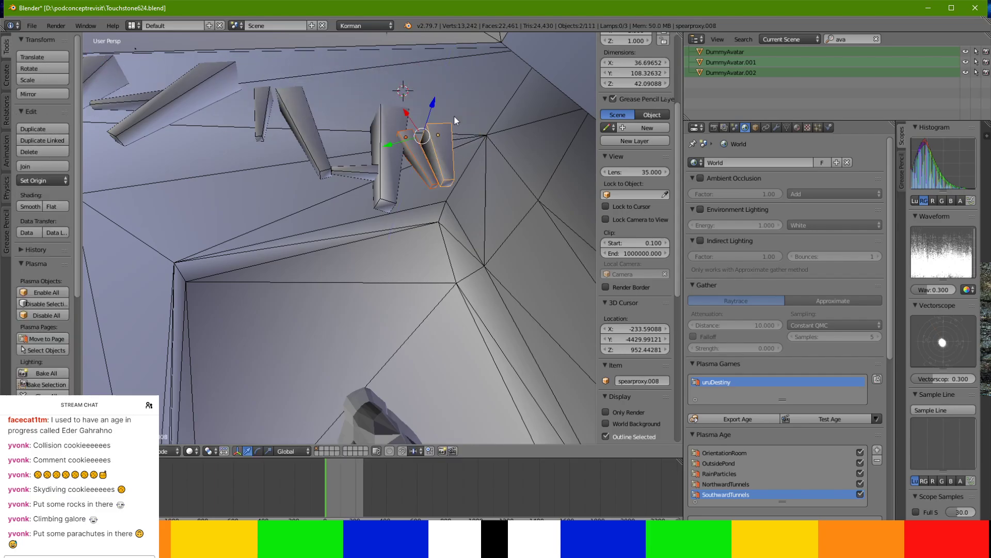
left_click_drag(389, 149, 418, 141)
left_click_drag(435, 104, 416, 78)
Move the duplicated spear pair farther toward the corner and fit it against the wall.
middle_click_drag(417, 79, 367, 423)
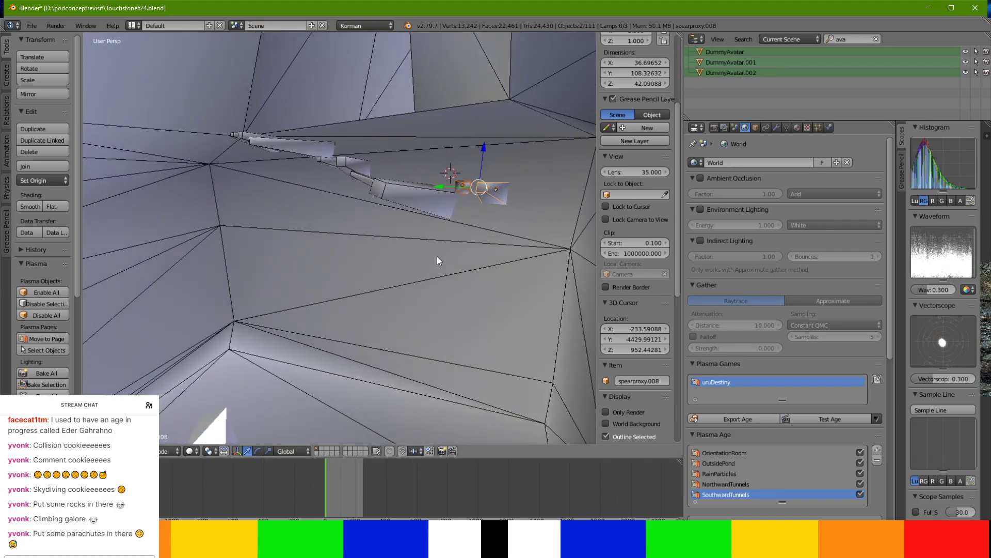
key("g")
left_click(488, 177)
left_click_drag(454, 208, 459, 210)
middle_click_drag(459, 211, 393, 223)
key("g")
left_click(423, 184)
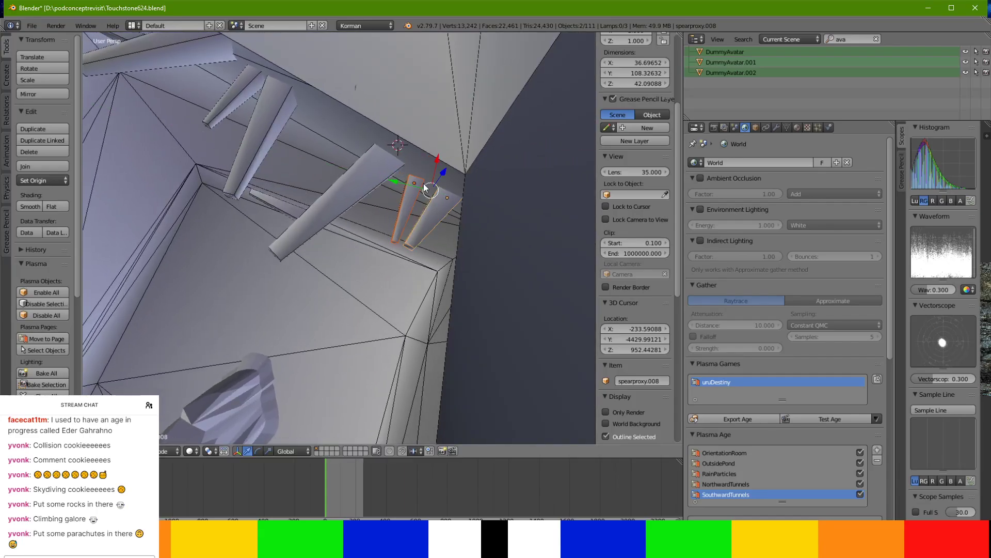
Rotate the duplicated spear pair to a new angle on the wall and apply its rotation and scale.
key("r")
left_click(443, 175)
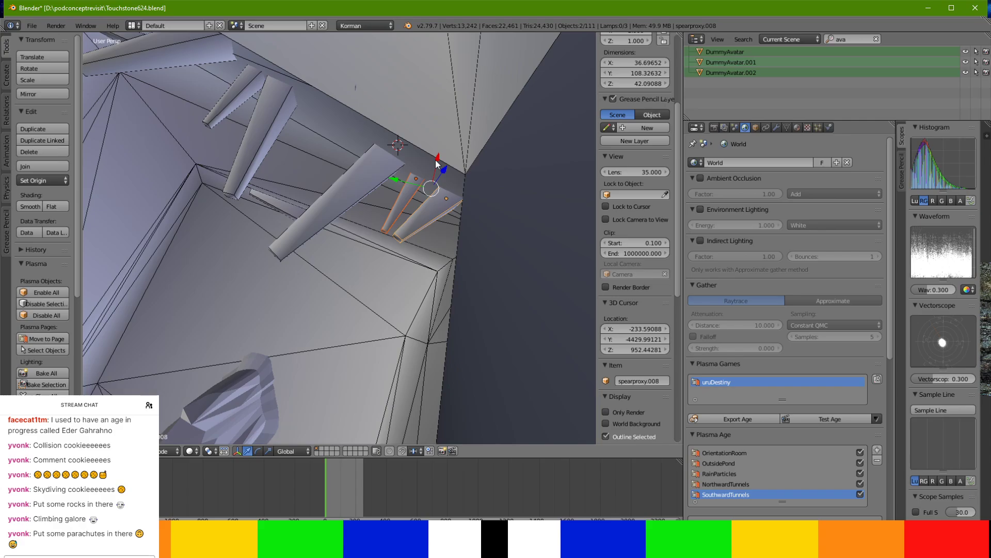
key("ctrl+a")
left_click(435, 161)
Select the rocky middle platform and move it along the X and Y axes toward the newly placed spears.
middle_click_drag(436, 165, 503, 186)
right_click(377, 335)
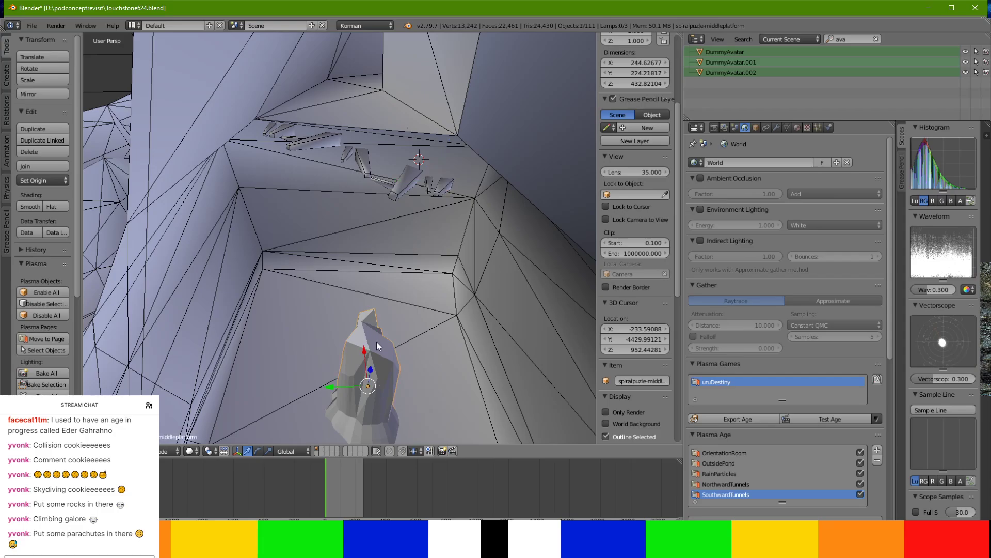
left_click_drag(366, 357, 380, 241)
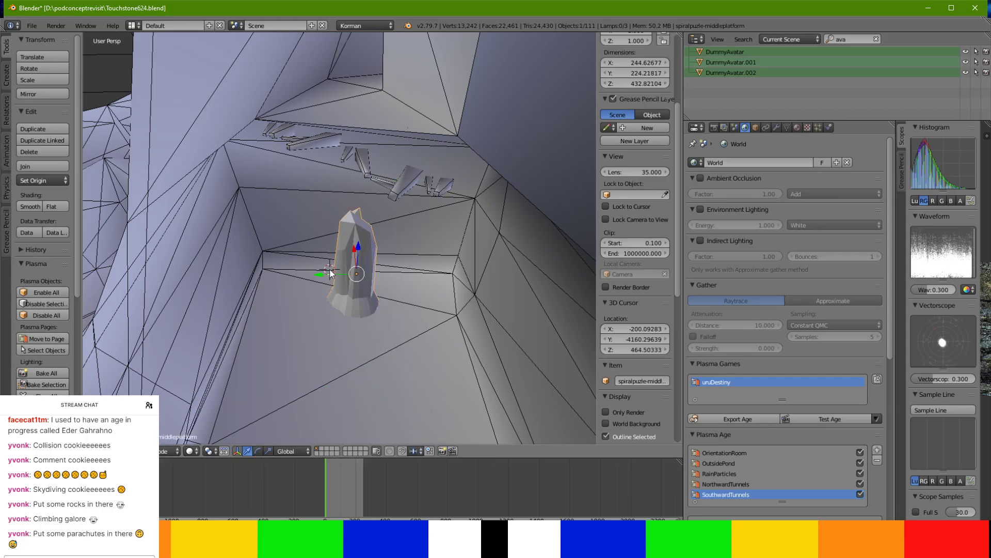
left_click_drag(323, 274, 398, 242)
Check the platform's placement relative to the spears and save the scene over Touchstone624.blend.
middle_click_drag(398, 241, 215, 243)
middle_click_drag(235, 328, 188, 382)
middle_click_drag(267, 161, 426, 126)
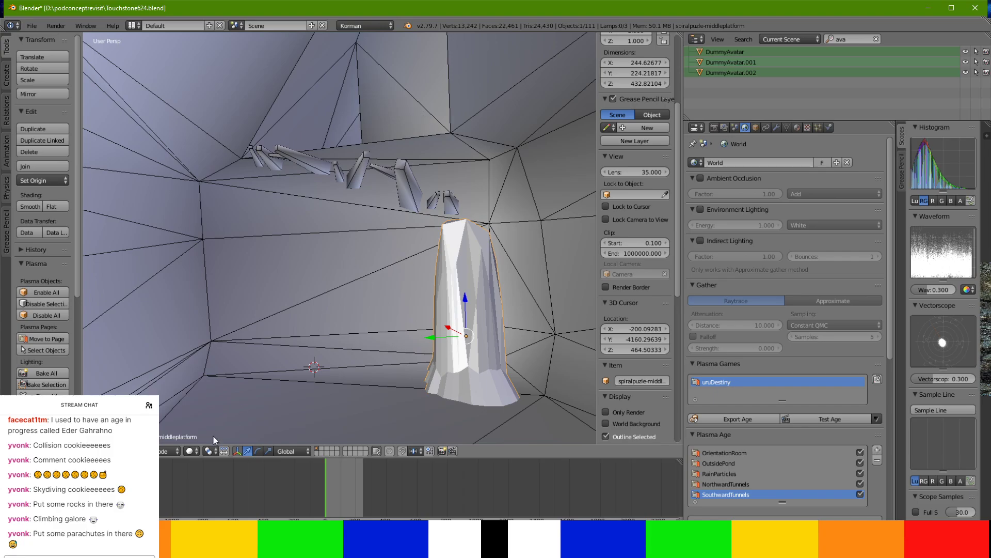
key("ctrl+s")
left_click(335, 284)
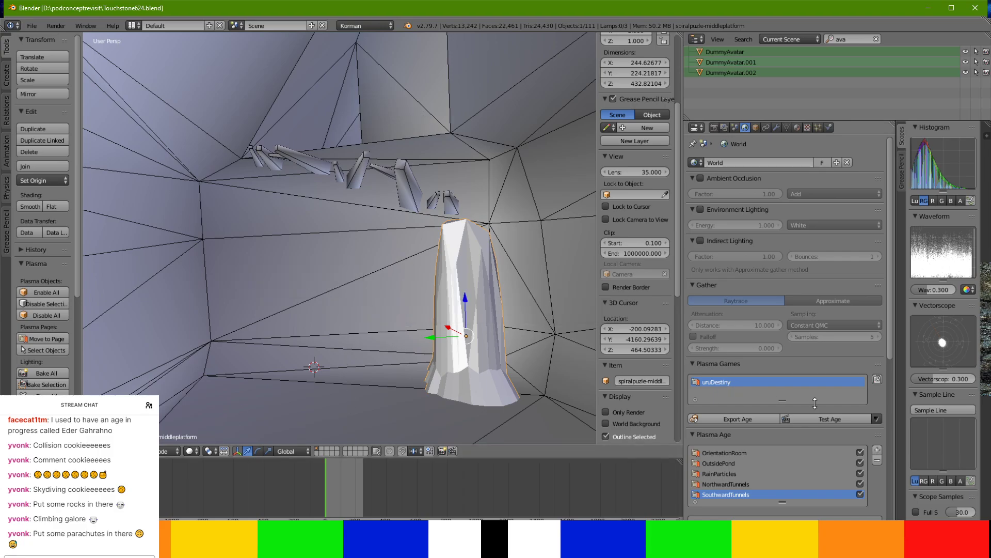
Switch to the game test, run AVATAR.SPAWN.NEXT in the Plasma console, and close the console.
key("alt+Tab")
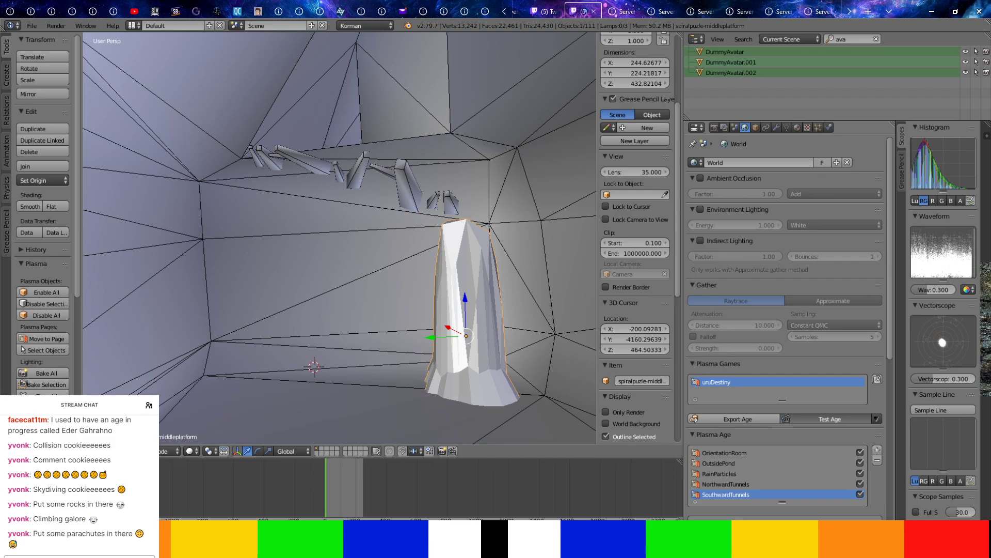
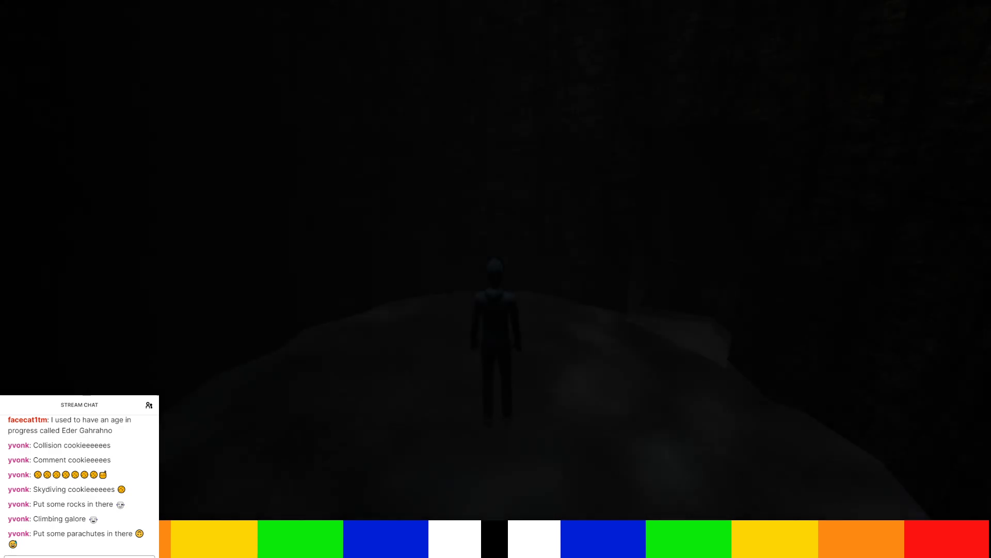
type("VATAR.SPAWN.NEXT")
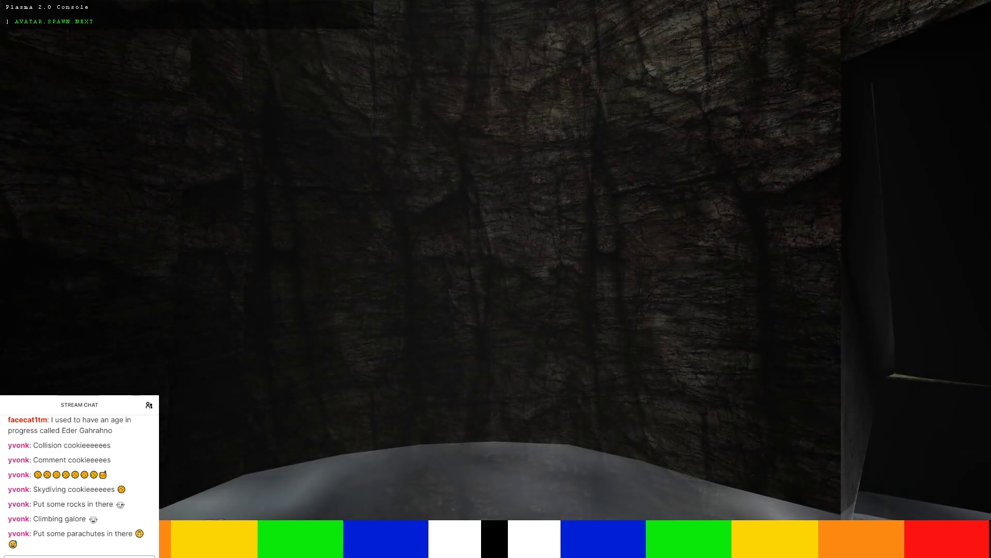
key("Return")
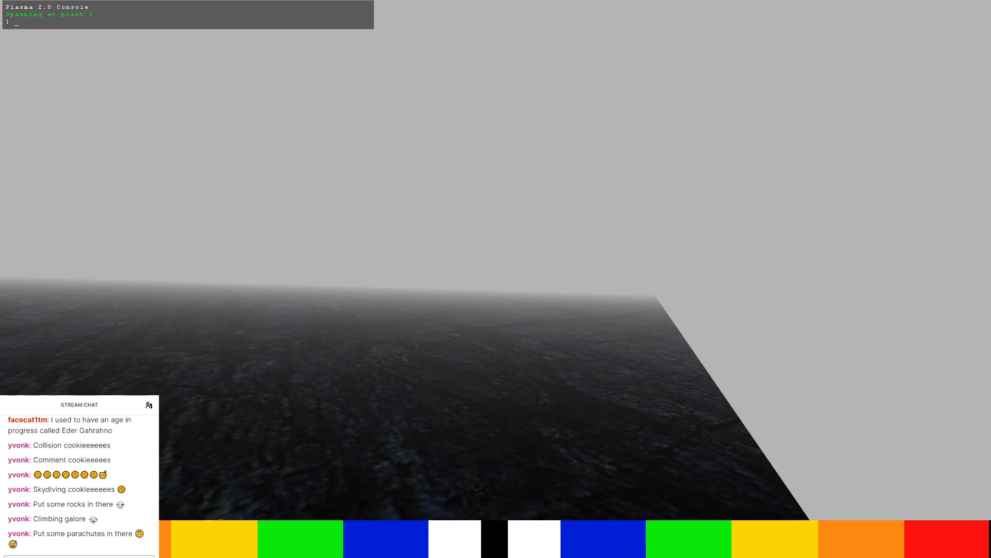
key("grave")
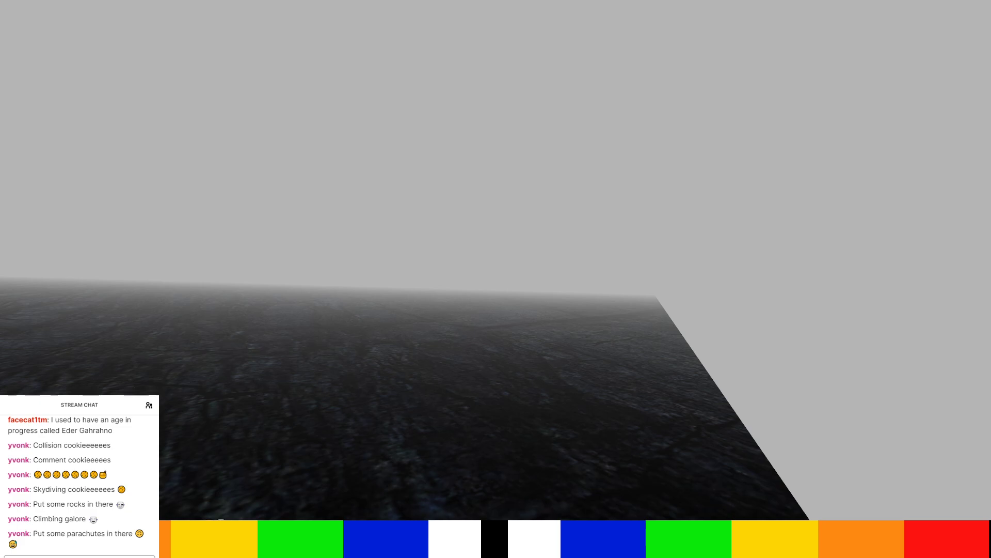
Walk the avatar across the dark rock surface in the game test and turn to face out along the narrow spear.
key("Right")
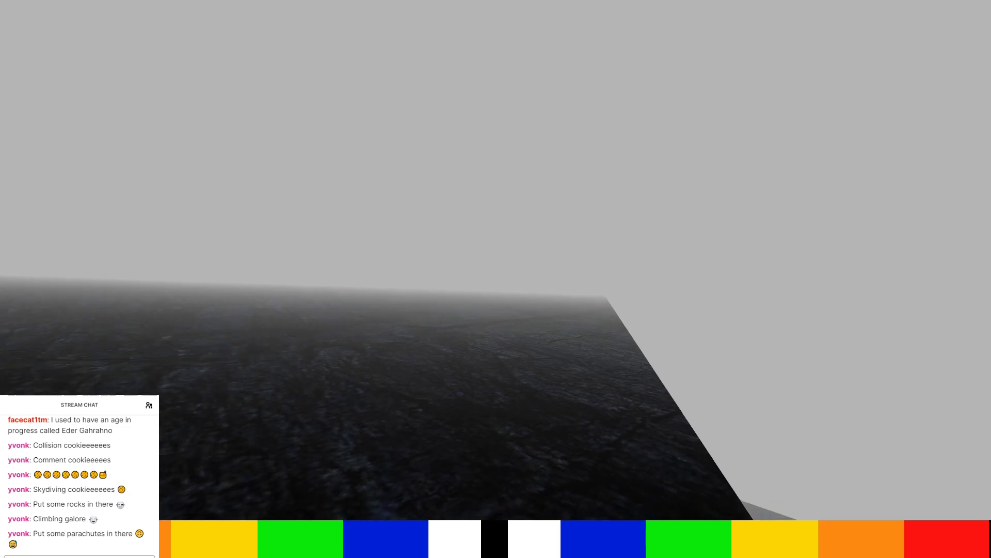
right_click_drag(493, 429, 700, 369)
key("Up")
key("Up")
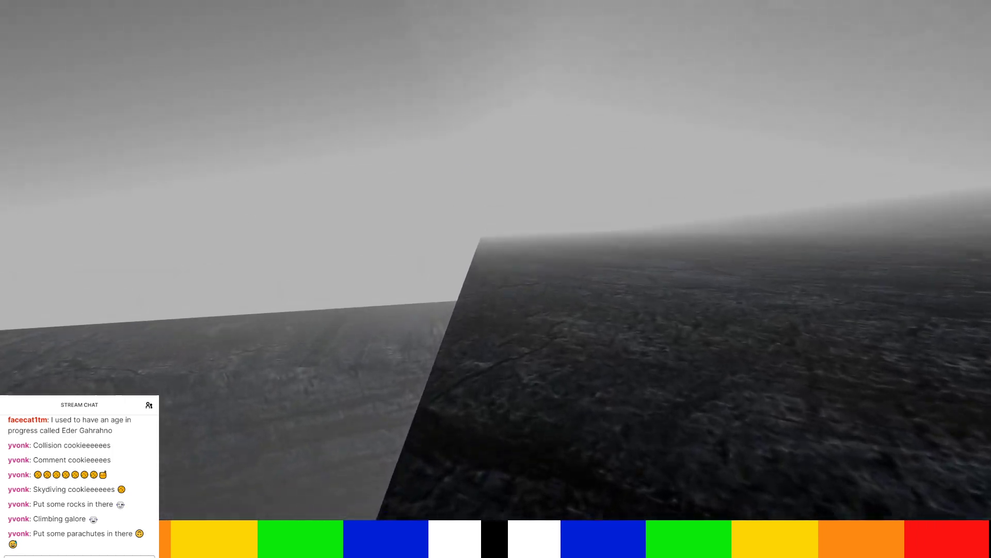
key("Up")
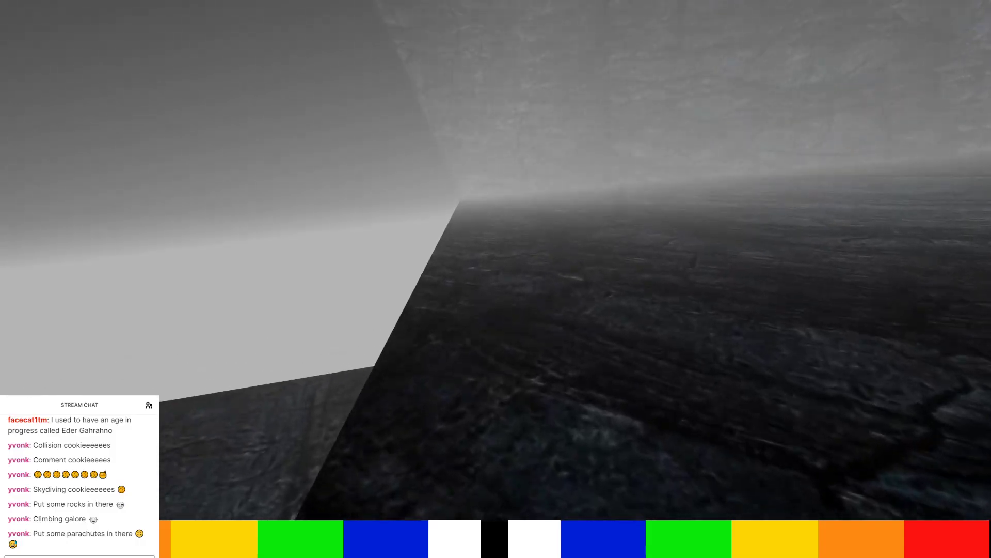
right_click_drag(700, 369, 216, 310)
key("Up")
key("Right")
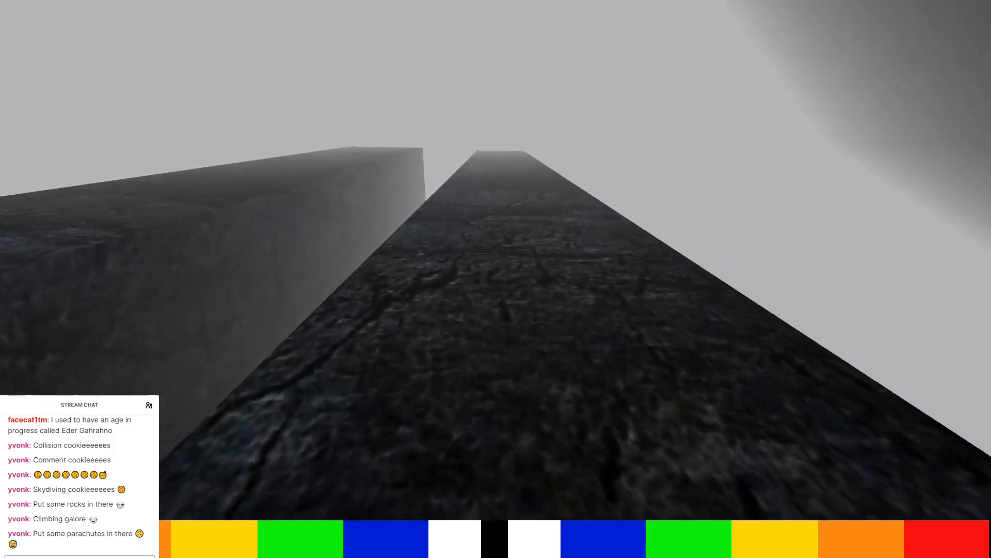
Walk to the outer end of the narrow spear and jump across onto the taller spear beside it.
key("Up")
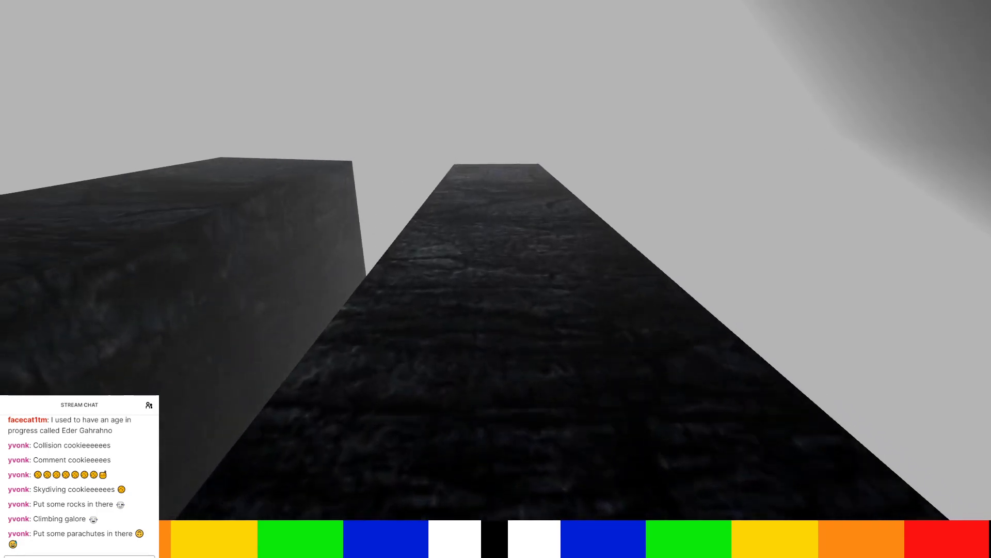
key("Up")
key("Left")
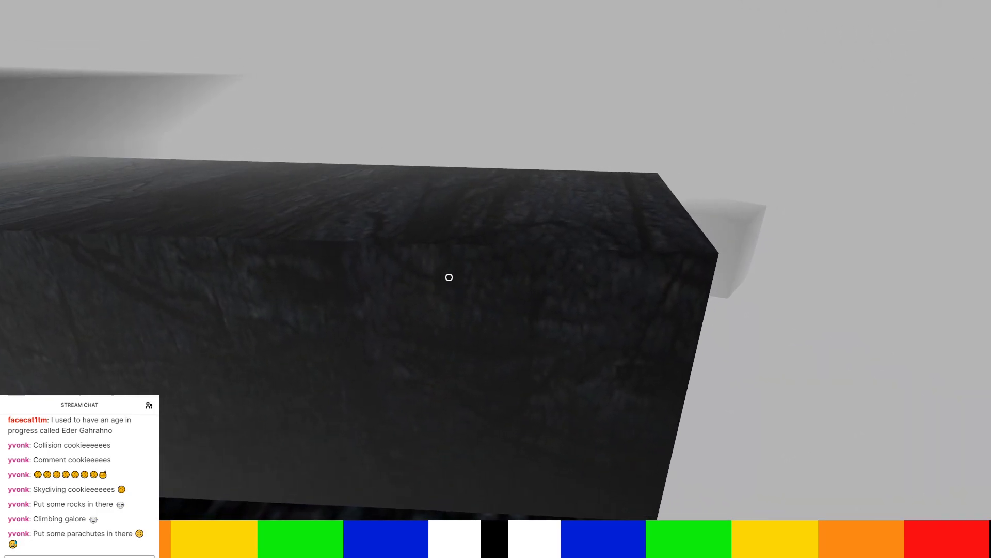
key("Up")
key("space")
key("Left")
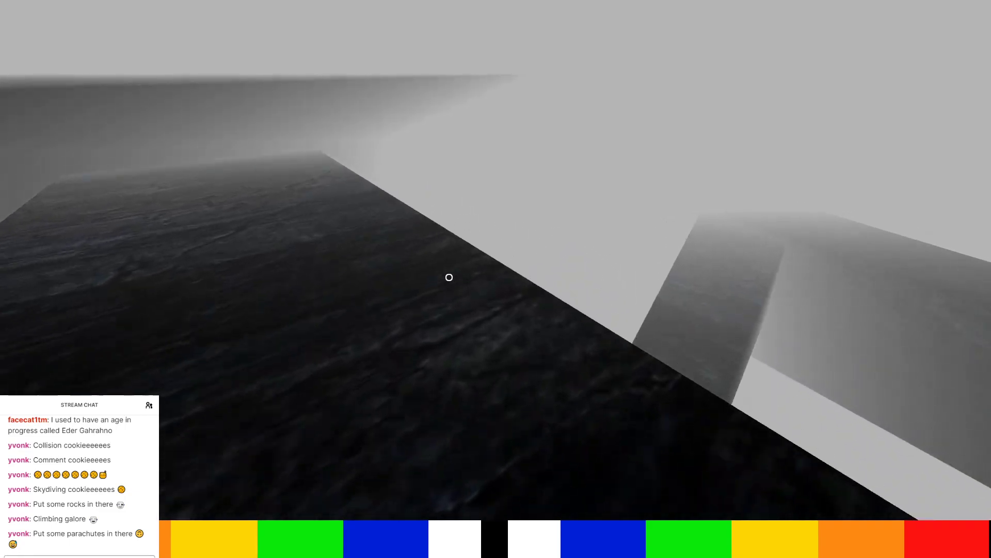
Cross from the taller spear onto the narrow spear beyond it and follow it to the adjoining larger spear.
key("Up")
key("Right")
right_click_drag(449, 276, 495, 362)
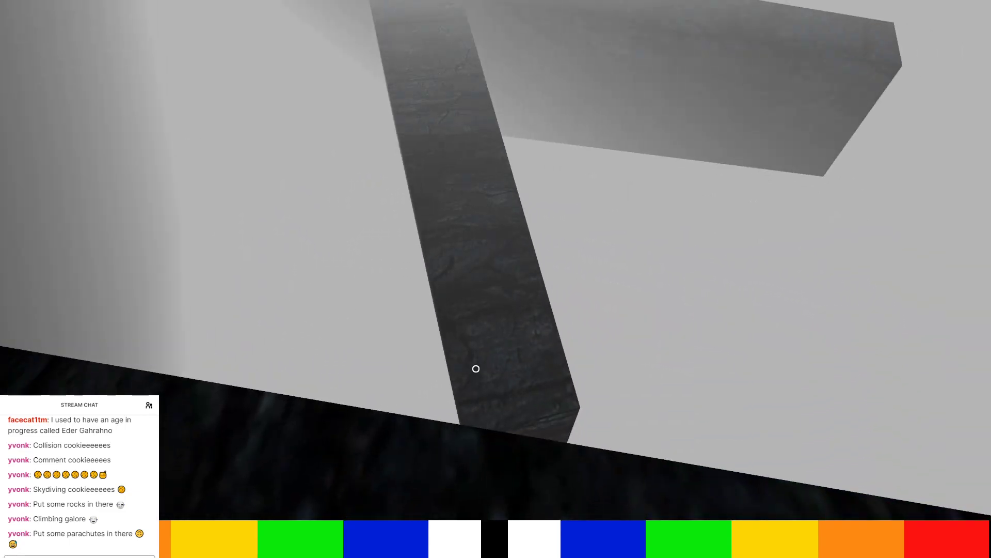
key("Up")
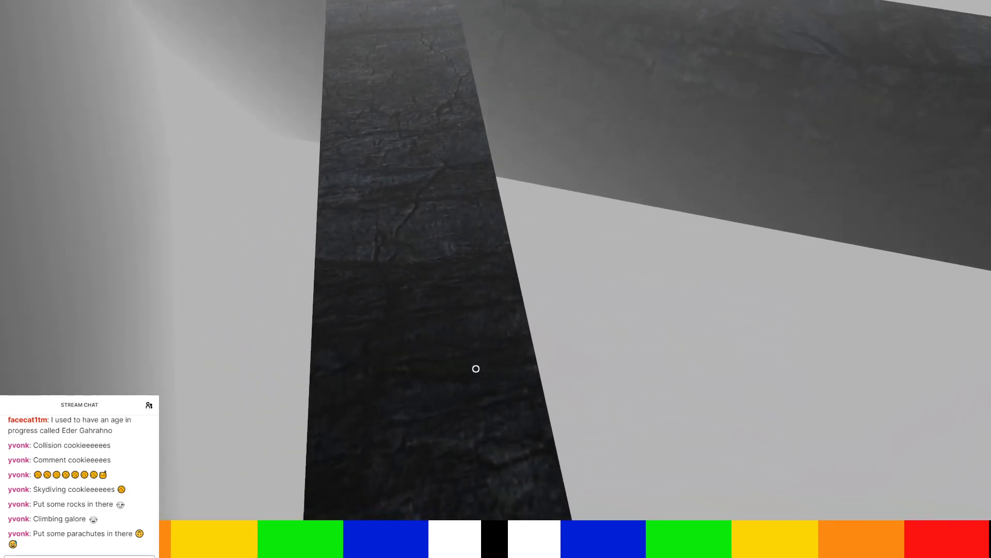
key("Up")
right_click_drag(467, 339, 441, 243)
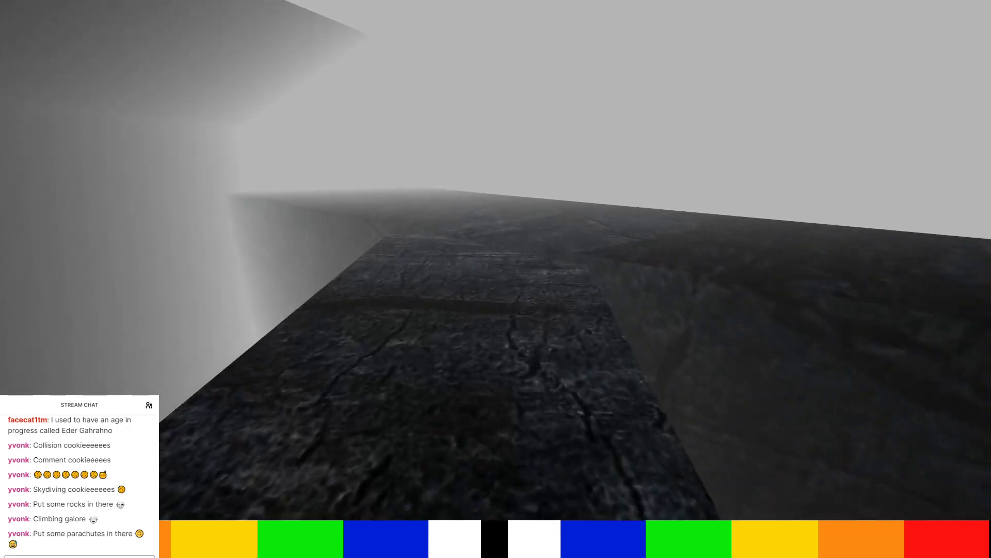
Step onto the adjoining larger spear and test its collision by walking along it to the dark cave wall.
key("Up")
right_click_drag(441, 243, 723, 278)
key("Up")
right_click_drag(496, 278, 532, 361)
key("Up")
key("Up")
key("Up")
key("Up")
right_click_drag(186, 346, 317, 385)
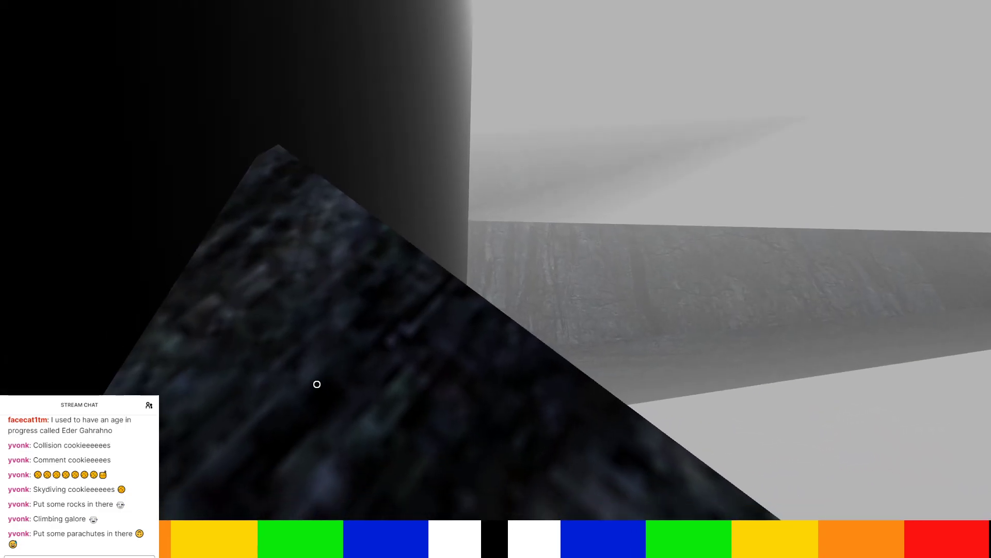
Walk off the spear's pointed end beside the cave wall and drop onto the spear below.
key("Up")
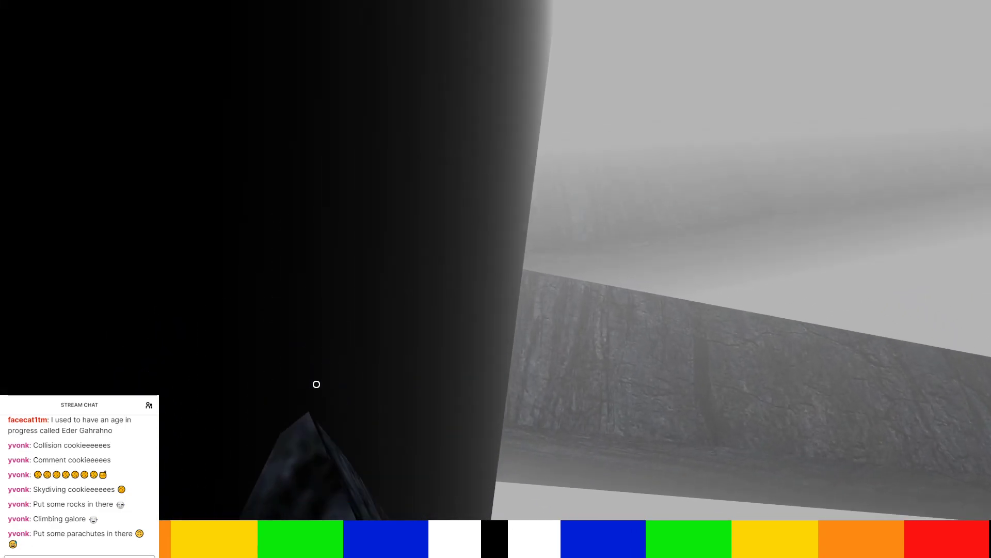
key("Up")
key("Right")
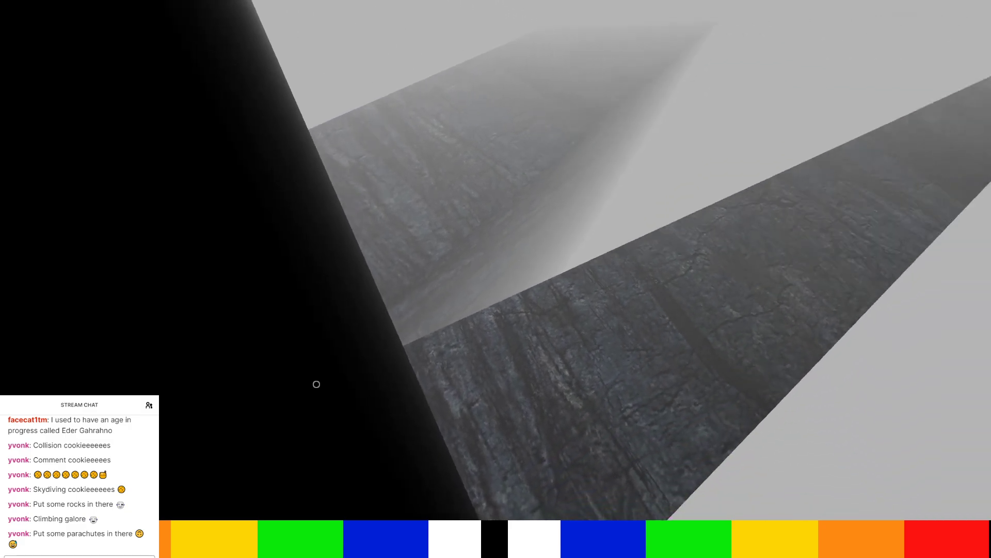
key("Right")
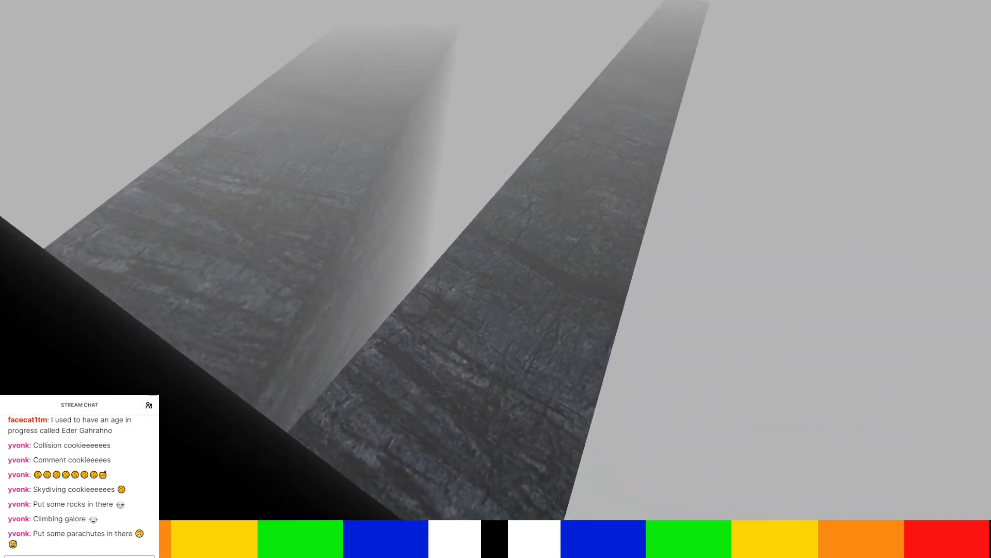
key("Up")
key("Left")
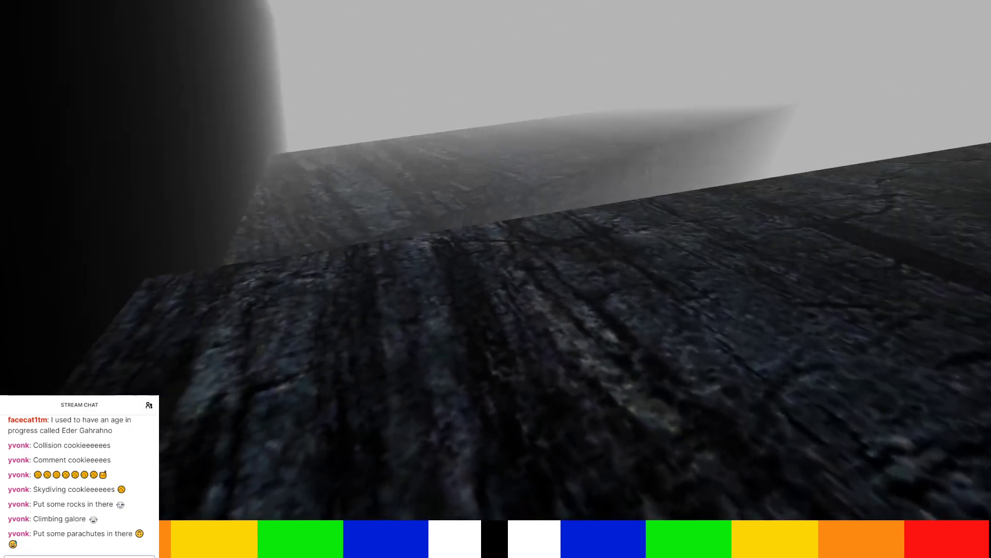
Move across the lower spears near the wall and turn the avatar to face away from the wall.
key("Left")
key("Up")
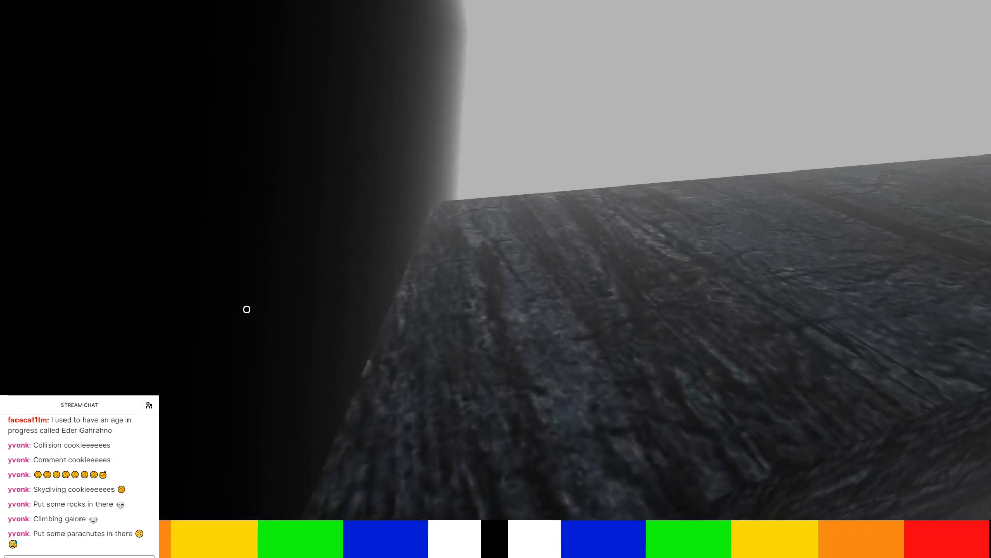
key("Right")
key("Left")
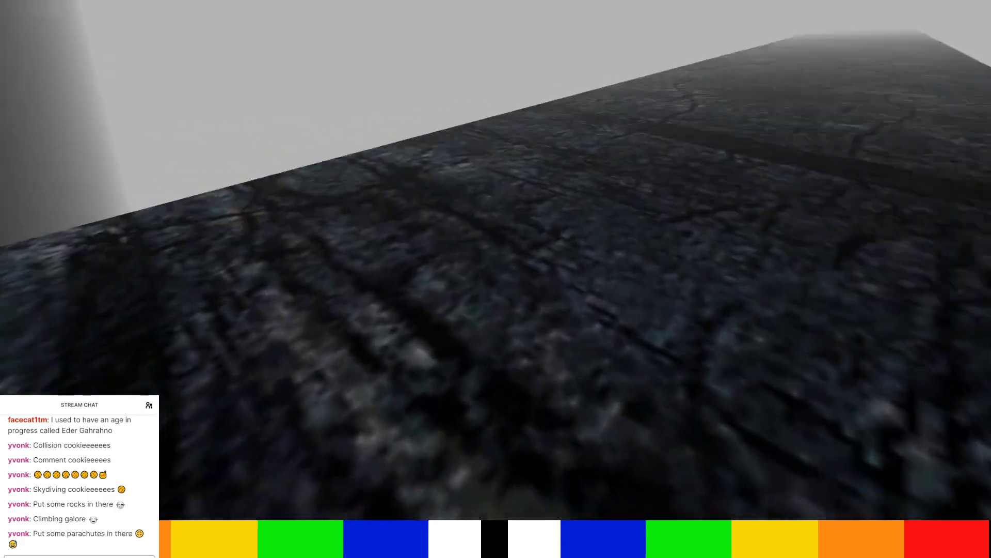
key("Up")
key("Up")
key("Right")
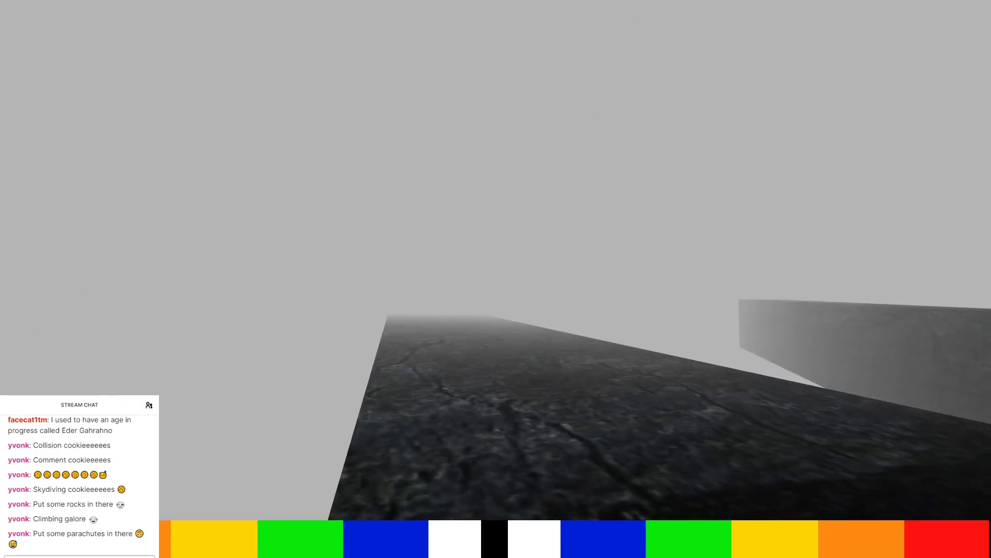
Walk along the spear toward its outer tip and turn toward the next narrow spear across the gap.
key("Up")
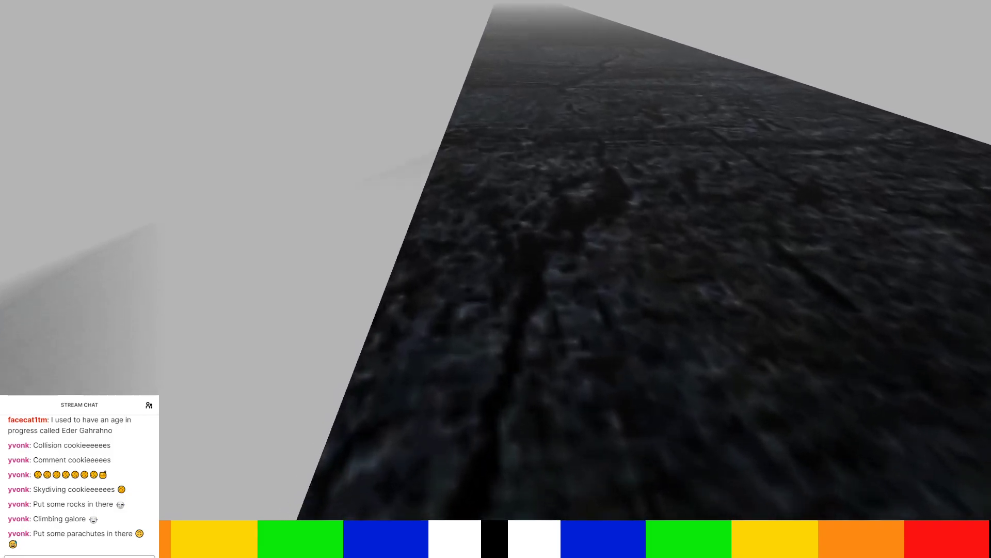
key("Up")
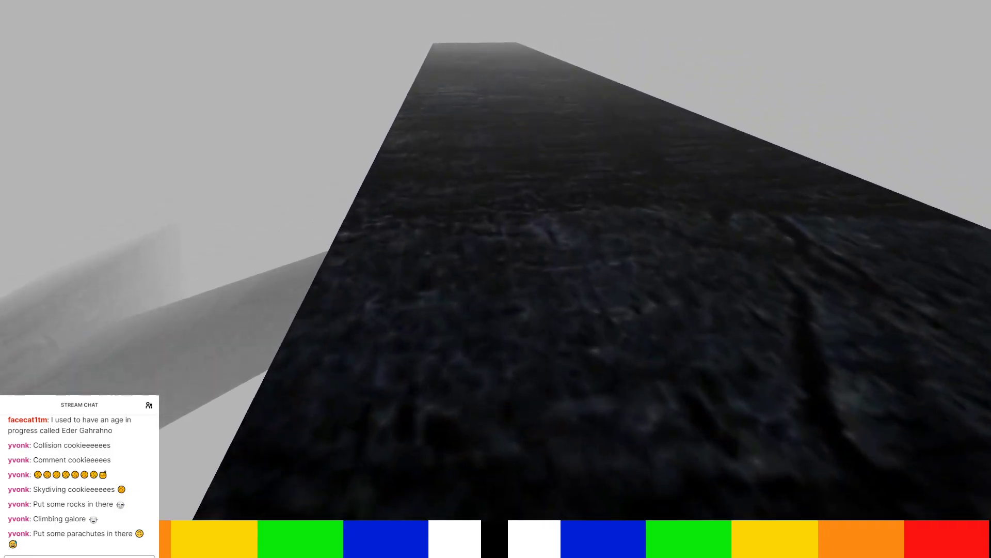
key("Up")
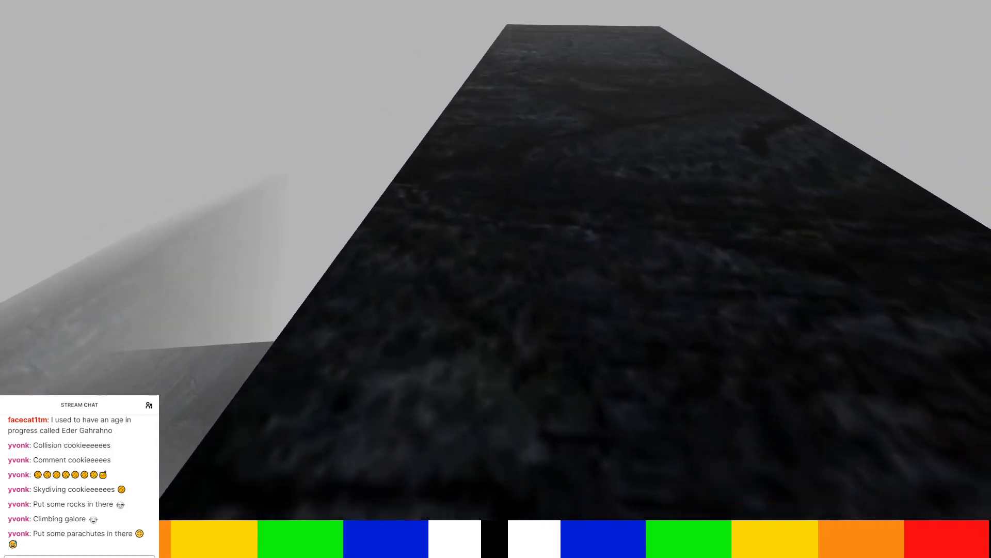
key("Up")
key("Left")
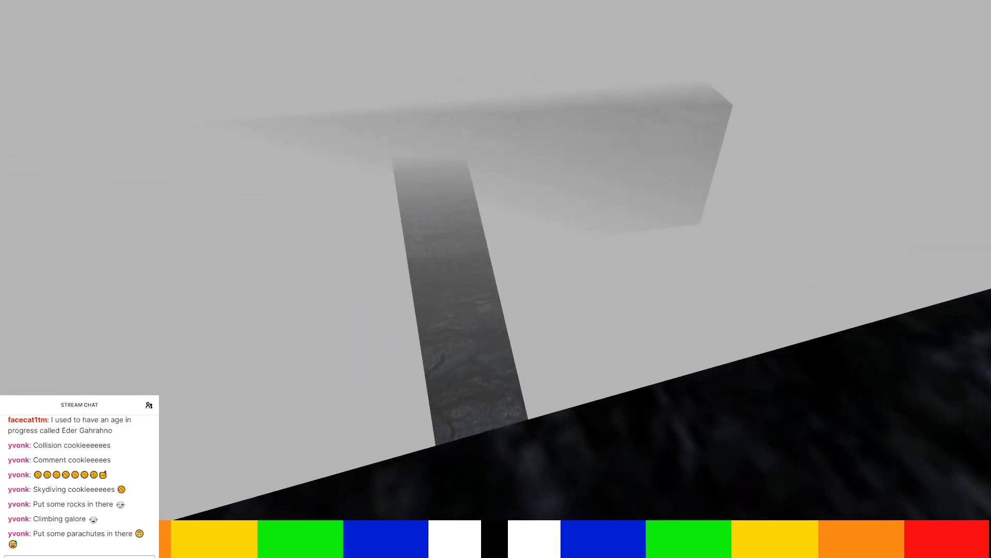
Cross onto the next narrow spear and climb from its end onto the large spear it meets.
key("Up")
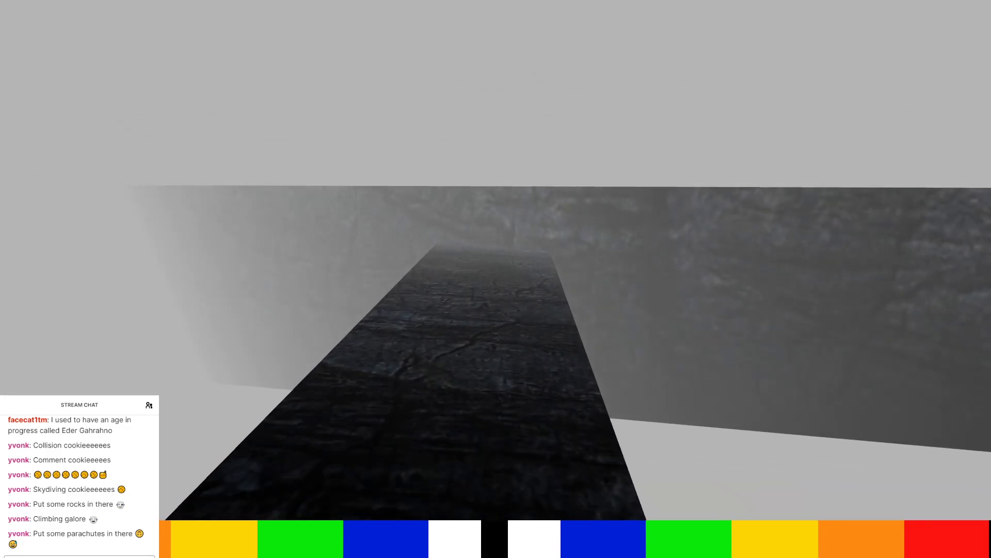
key("Up")
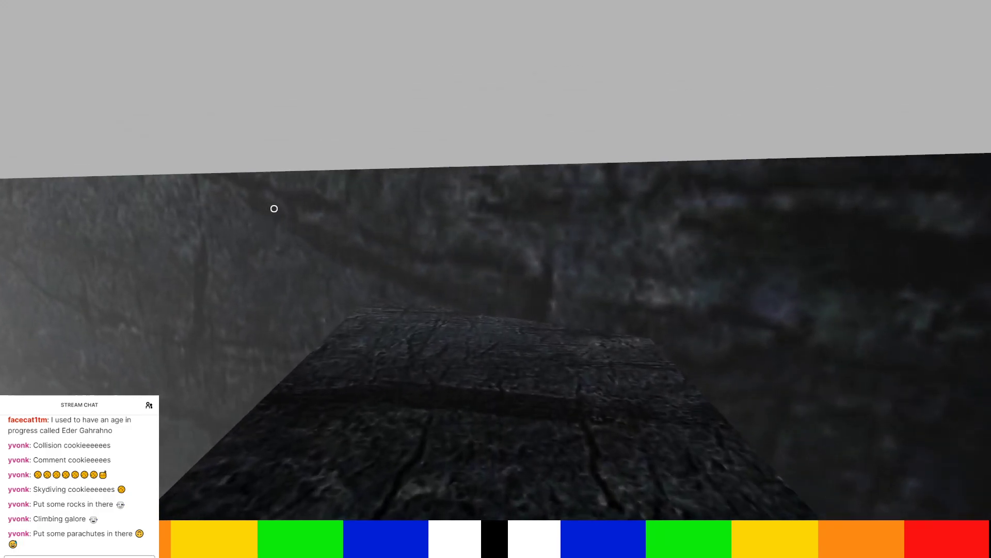
key("Up")
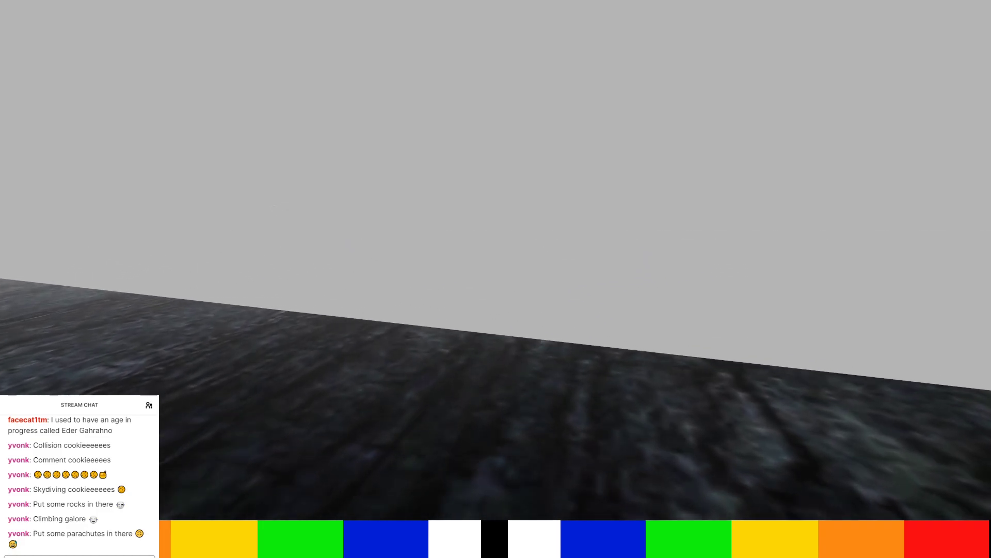
Turn along the large spear and walk it back to the cave wall near the next spear pair.
key("Left")
key("Right")
key("Left")
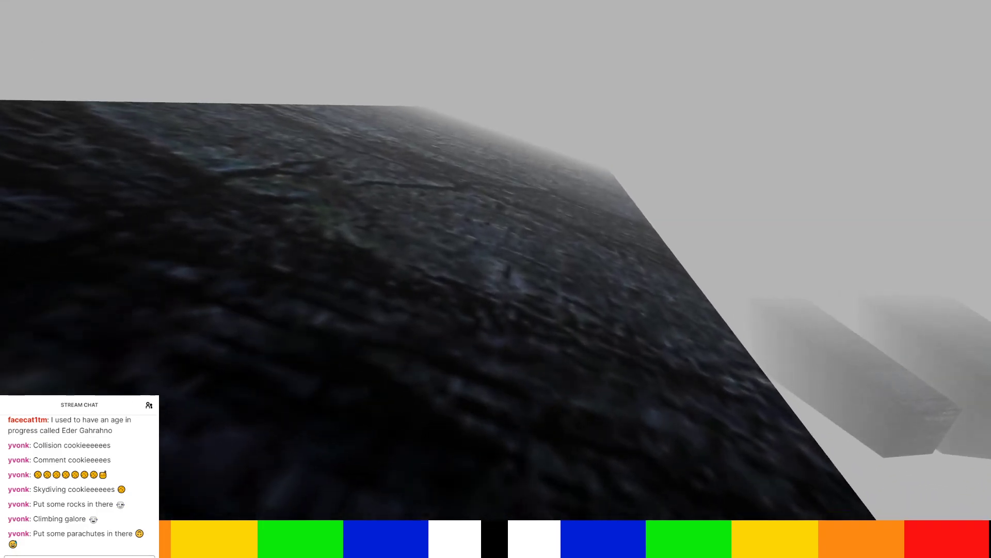
key("Up")
key("Right")
key("Up")
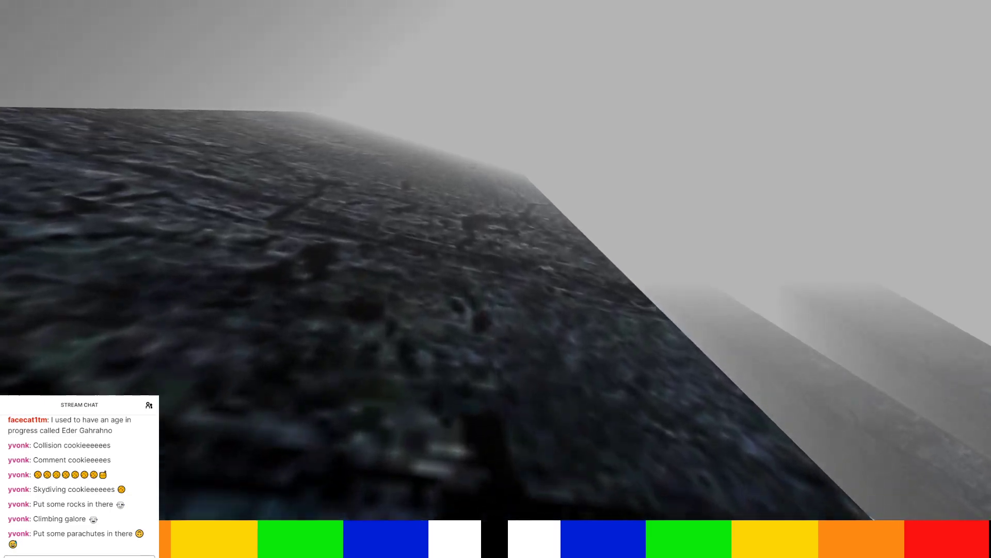
key("Up")
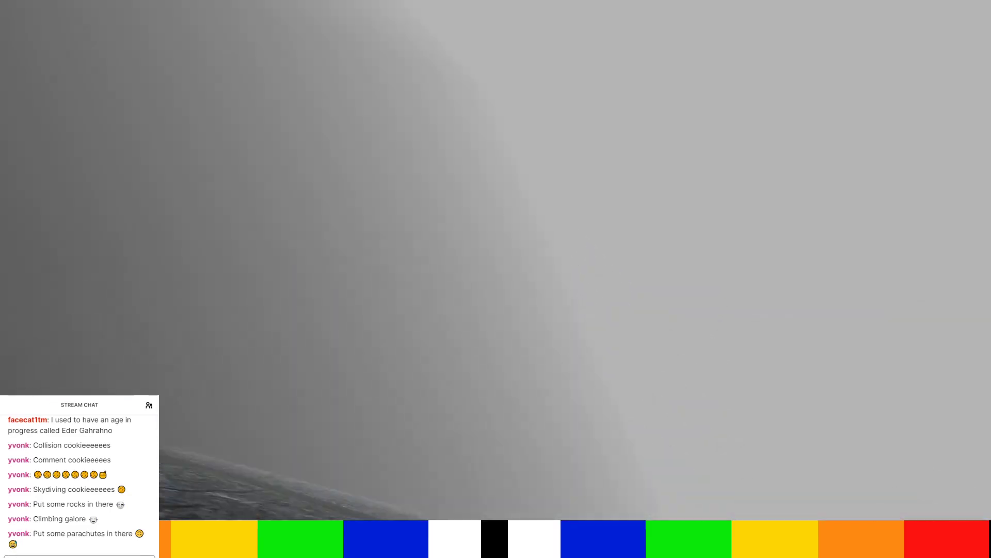
key("Up")
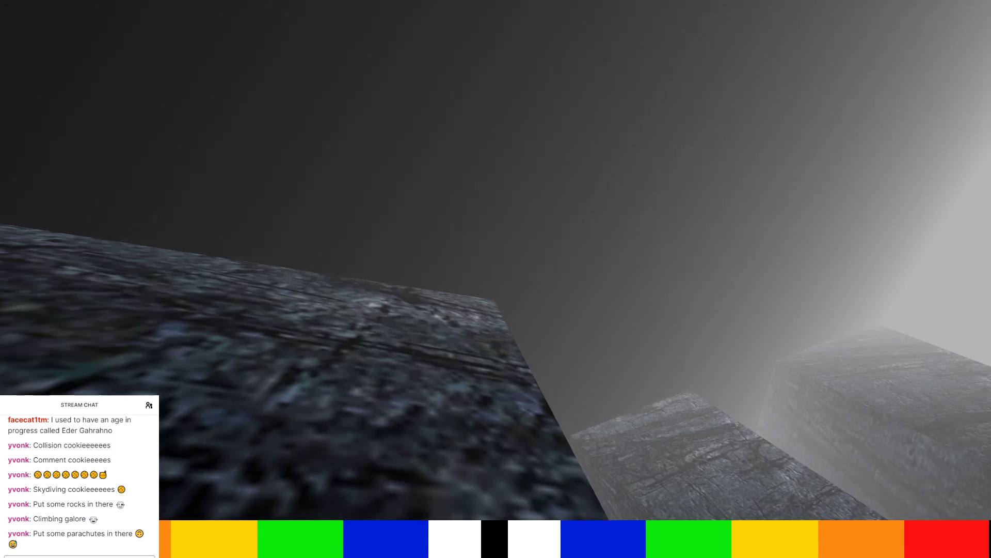
Step down onto the nearer spear of the next pair at the wall and face out along its length.
right_click_drag(496, 279, 553, 361)
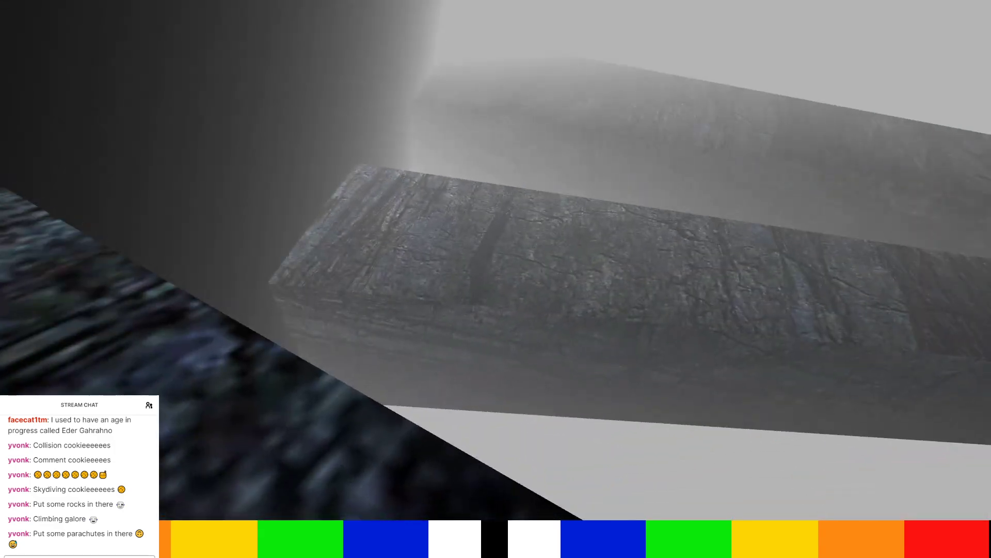
key("Up")
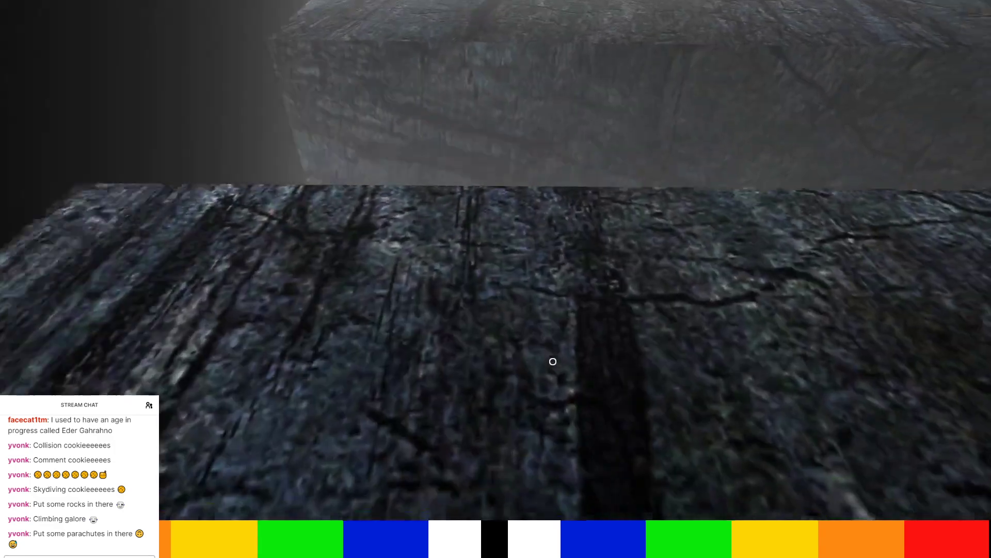
right_click_drag(553, 361, 759, 189)
key("Up")
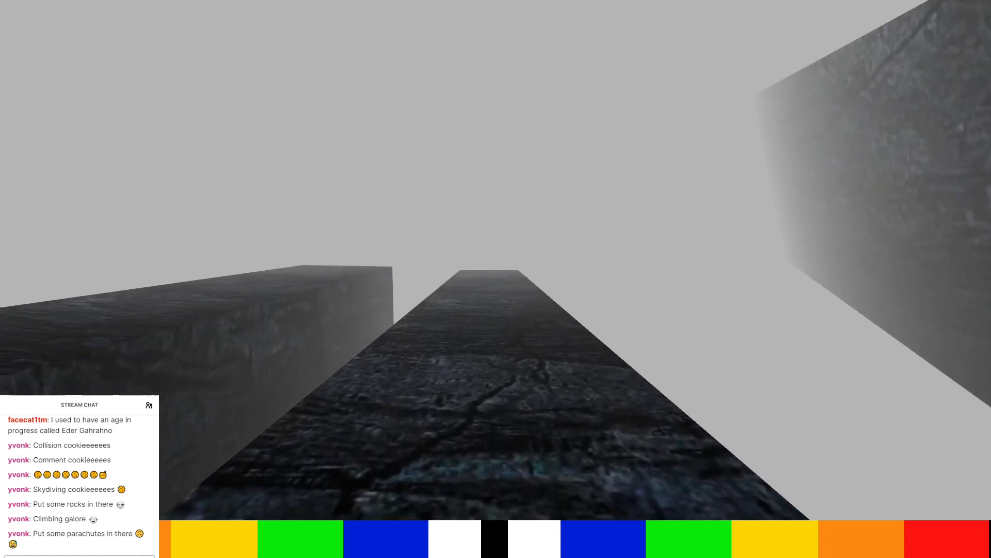
Walk to the outer end of the nearer spear and jump across toward the neighbouring spear.
key("Up")
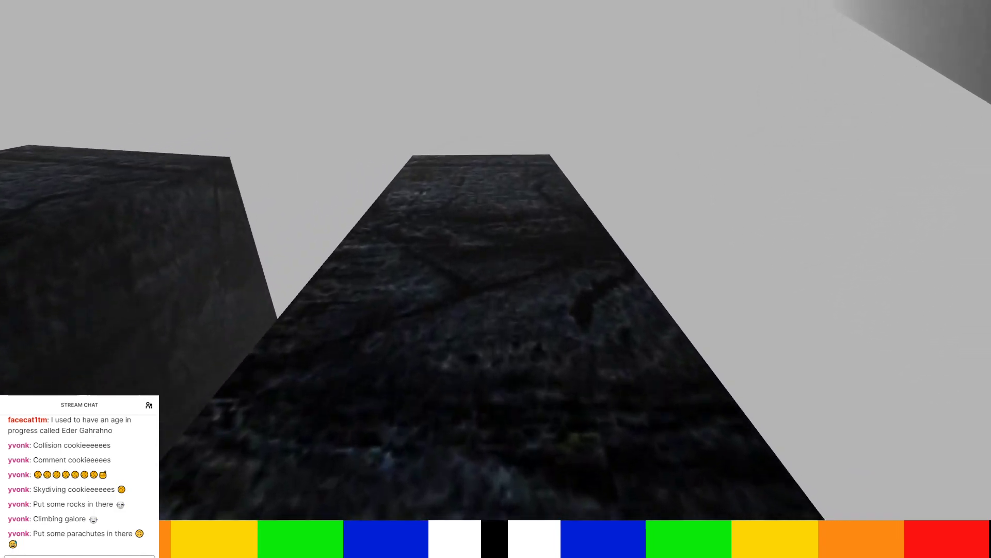
key("Down")
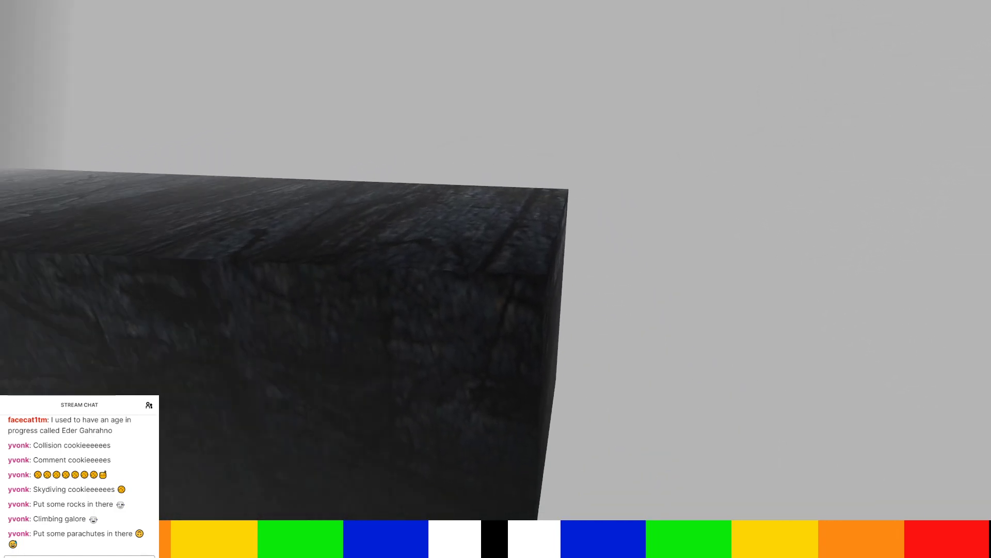
key("space")
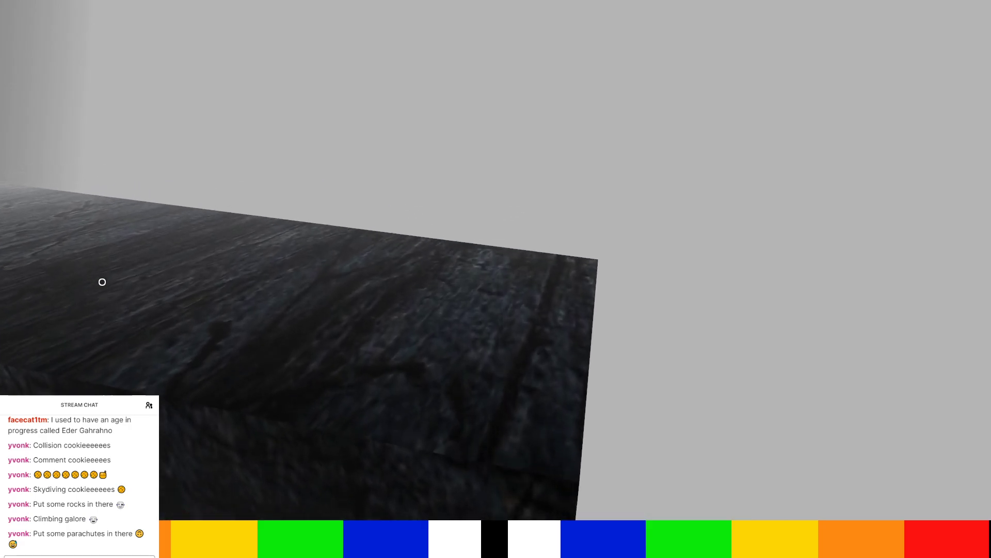
Turn along the spear's edge and try to get down to the middle platform's peak below.
key("Left")
key("Right")
key("Up")
key("Right")
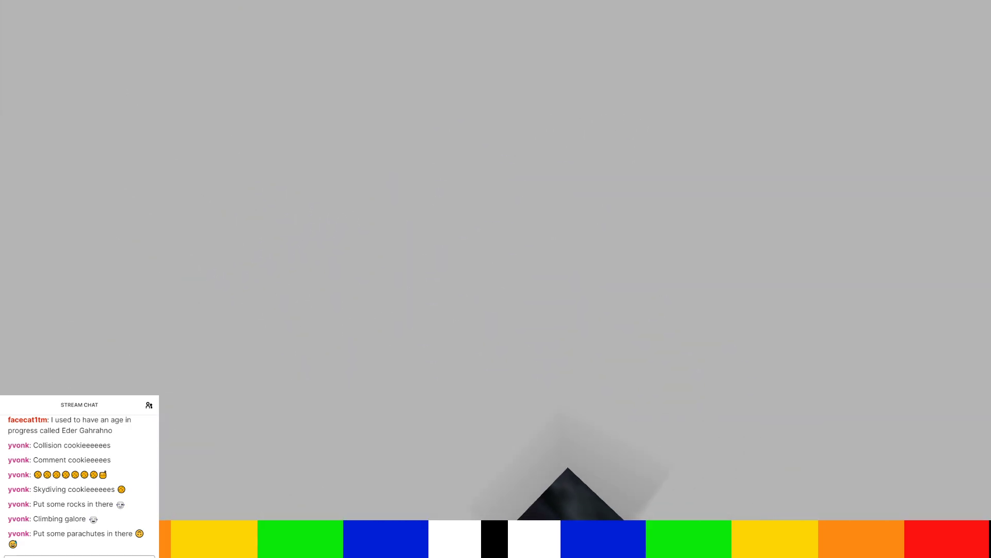
key("Right")
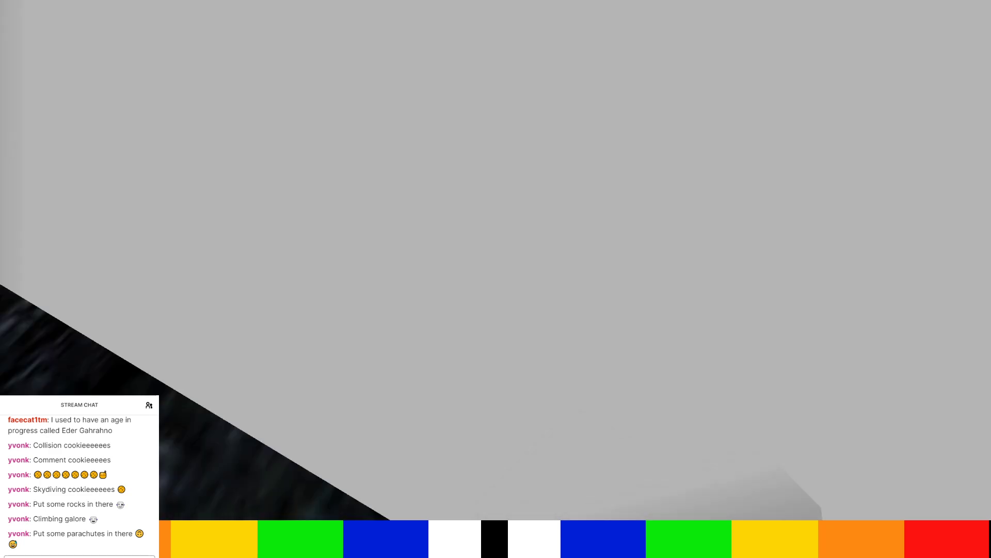
key("Left")
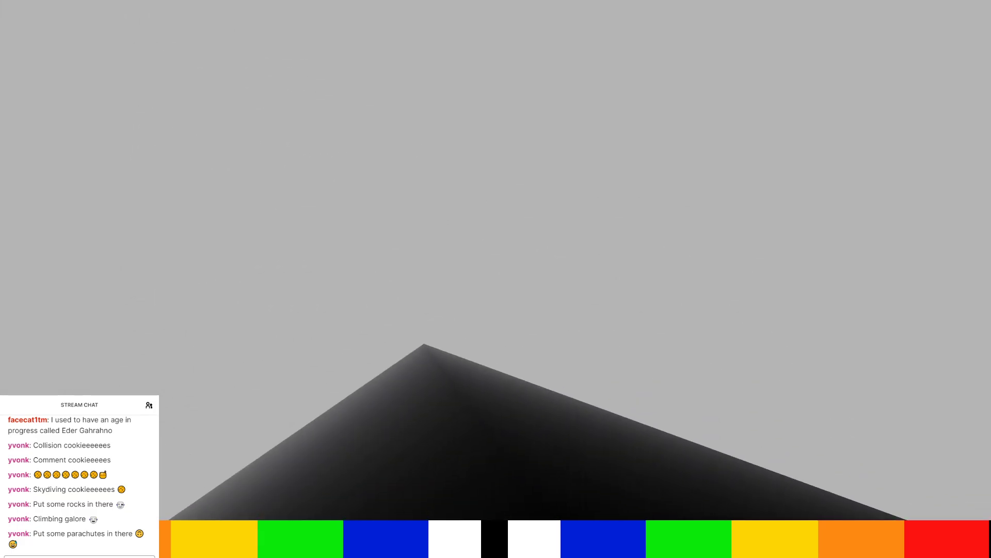
Quit the in-game test and return to the cave scene in Blender.
key("Escape")
left_click(578, 219)
left_click(538, 349)
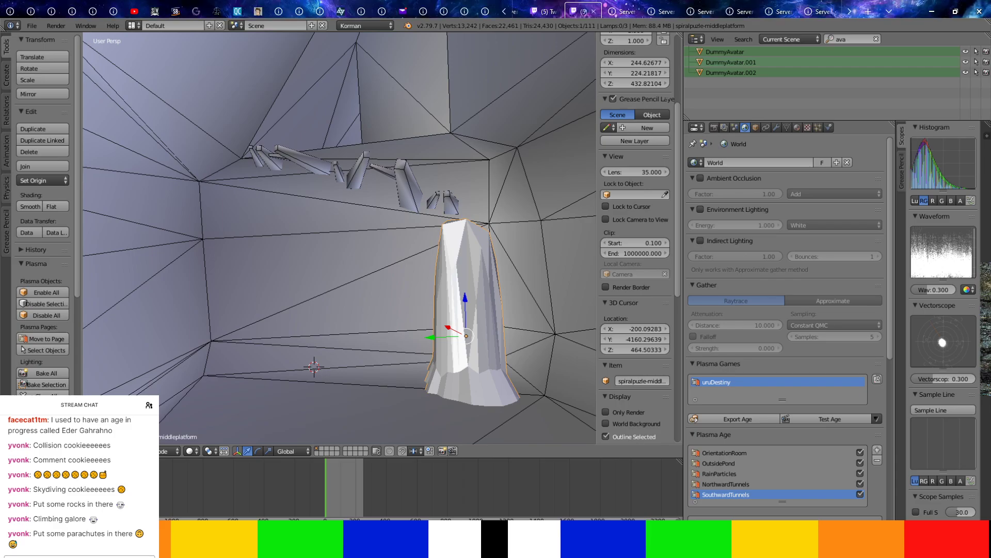
Lower the narrow spear proxy and the large one it meets slightly together, leaving only the large one selected.
middle_click_drag(384, 358, 364, 389)
scroll(364, 389, "up", 3)
middle_click_drag(423, 331, 364, 355, "shift")
scroll(364, 355, "down", 2)
right_click(333, 214)
scroll(342, 231, "up", 4)
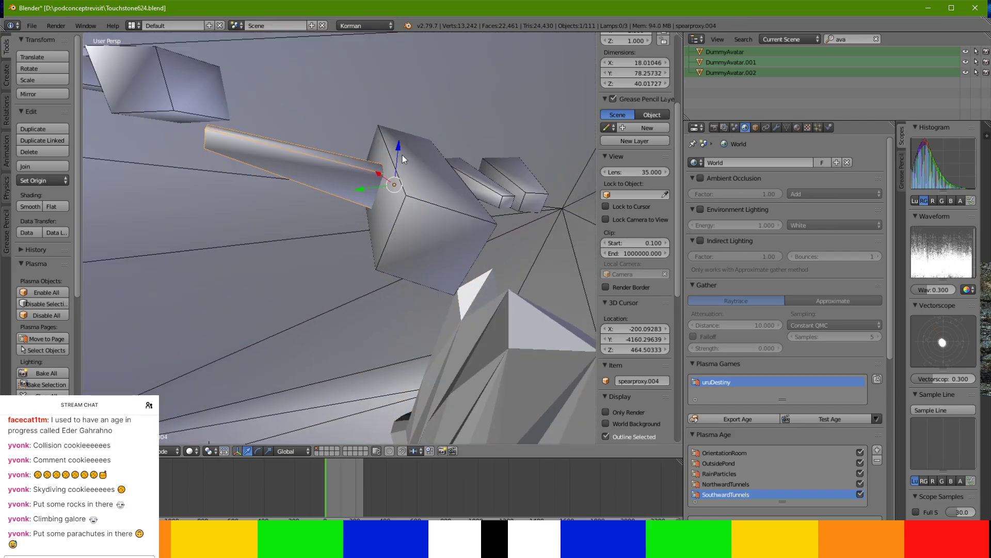
right_click(402, 159, "shift")
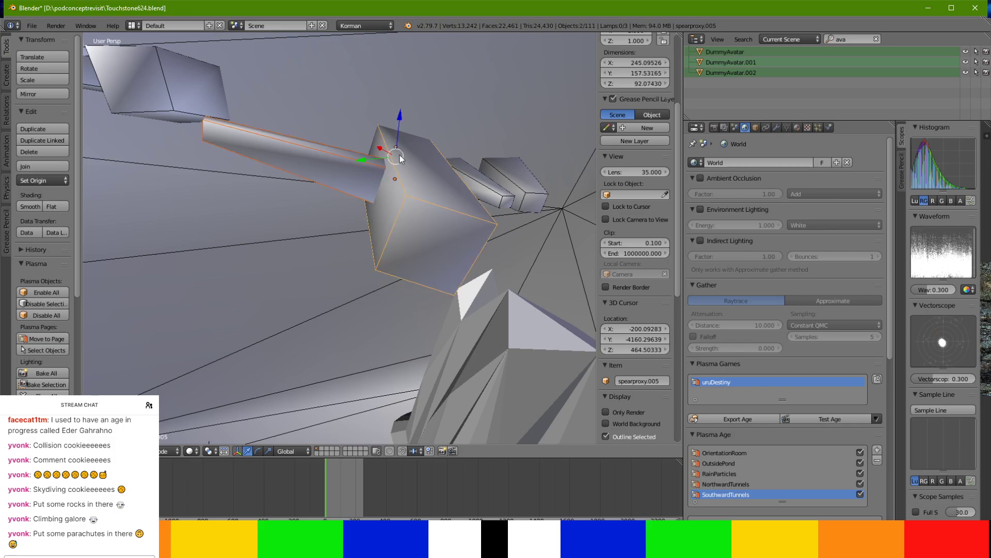
left_click_drag(398, 118, 399, 120)
right_click(407, 162)
right_click(415, 180)
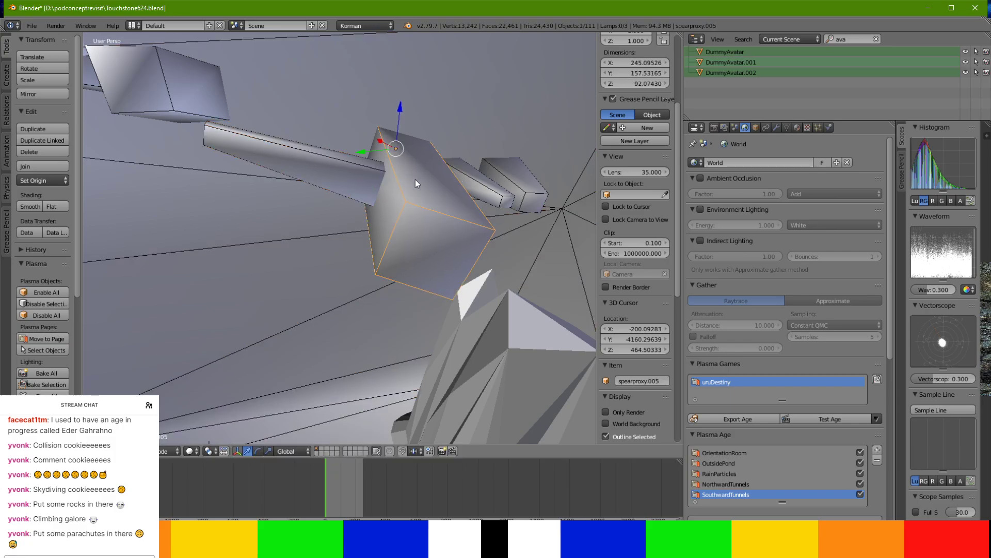
key("r")
right_click(448, 132)
mouse_move(478, 88)
middle_mouse_down()
mouse_move(423, 91)
mouse_move(492, 82)
mouse_move(482, 84)
middle_mouse_up()
key("s")
key("Escape")
key("r")
right_click(430, 85)
Rotate the large spear proxy's mesh in Edit Mode, freely and about the Y and Z axes, to level its upper face.
key("Tab")
key("r")
left_click(454, 129)
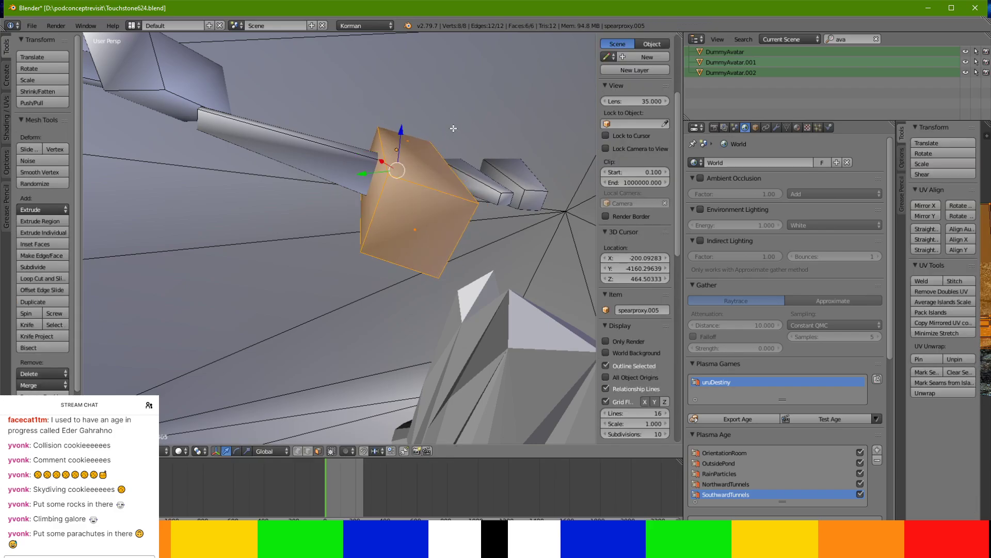
key("r")
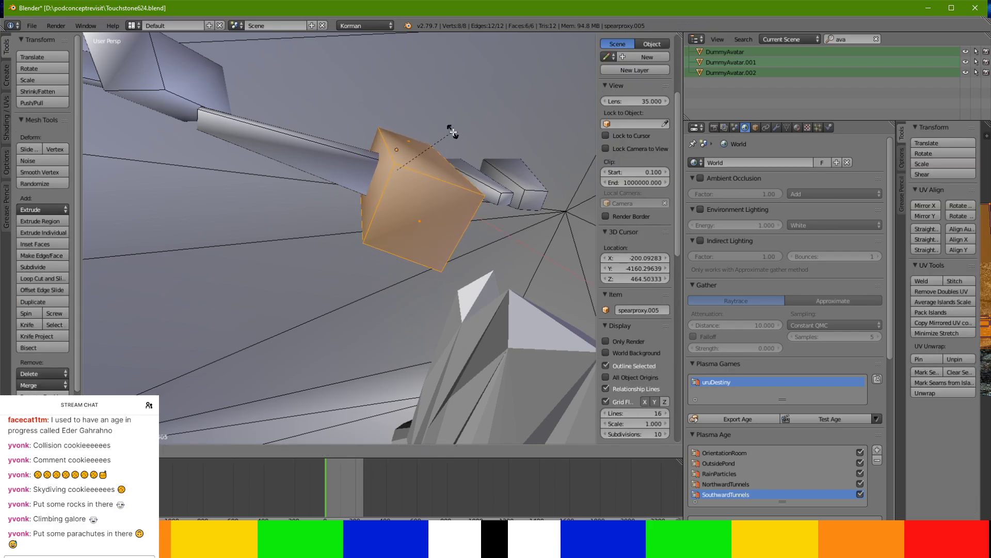
left_click(453, 136)
key("r")
key("y")
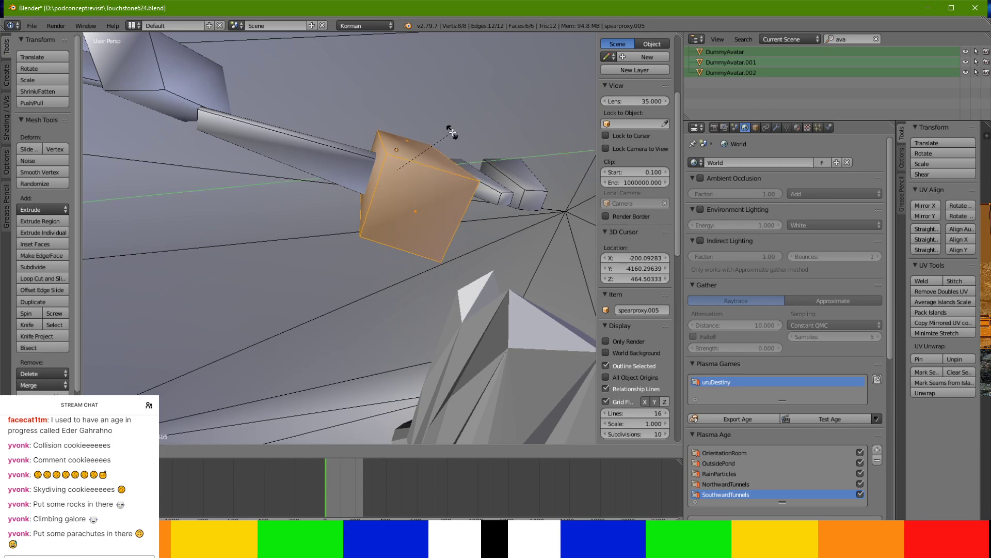
left_click(452, 130)
key("r")
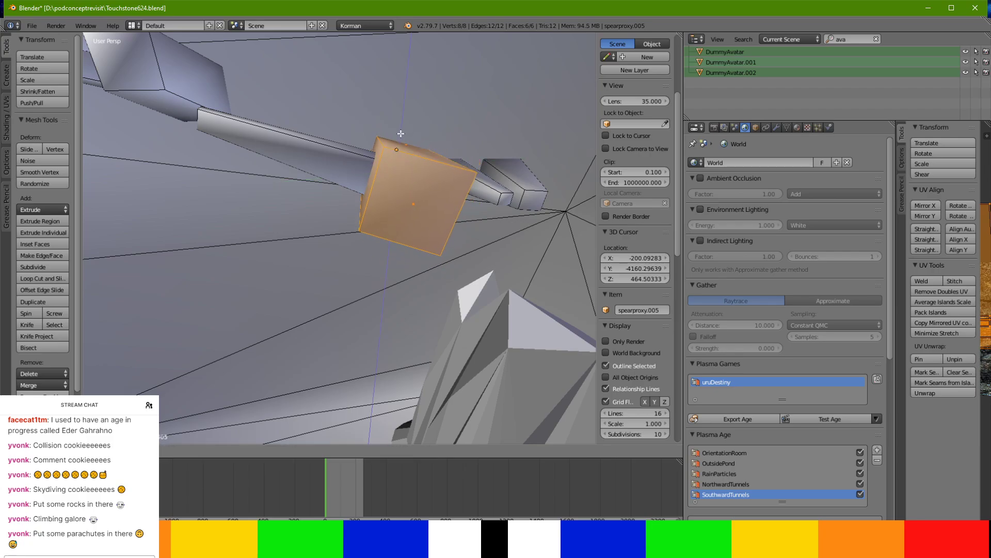
key("z")
left_click(395, 142)
middle_click_drag(395, 142, 415, 137)
key("Tab")
Apply the object transform of the reoriented large spear proxy.
scroll(414, 142, "down", 3)
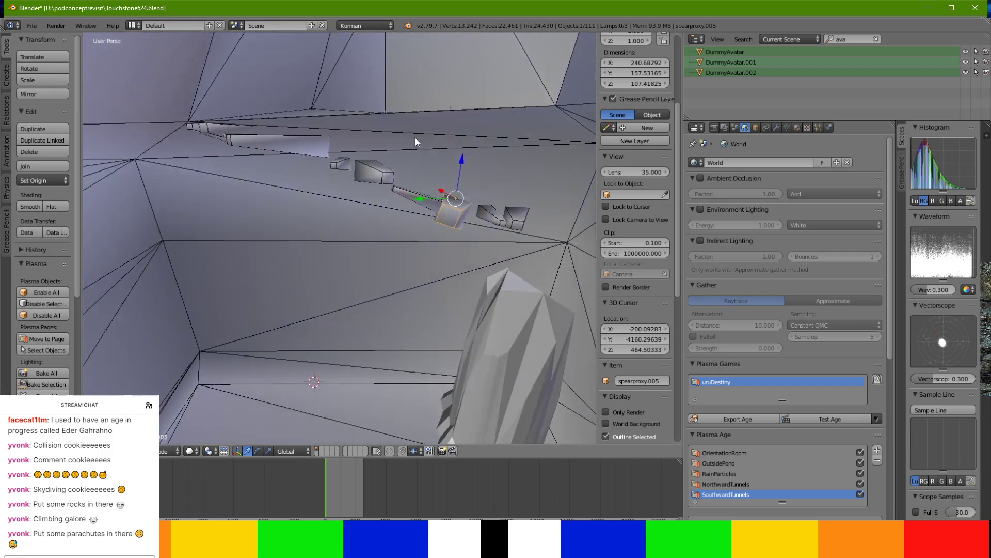
key("ctrl+a")
left_click(450, 154)
Duplicate two narrow spear proxies from the start of the path and place the copies near the wall beyond the middle platform.
middle_click_drag(401, 161, 444, 146, "shift")
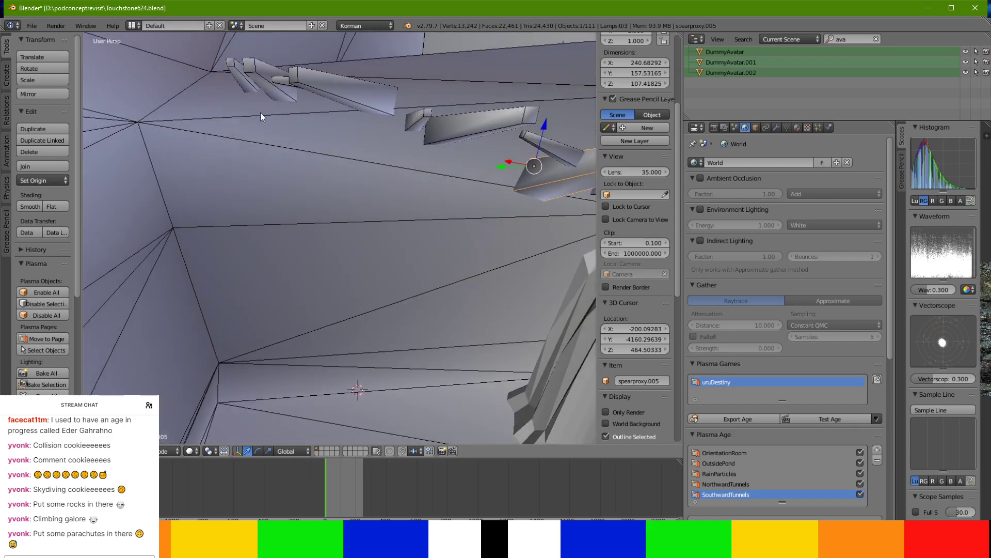
middle_click_drag(242, 84, 153, 98)
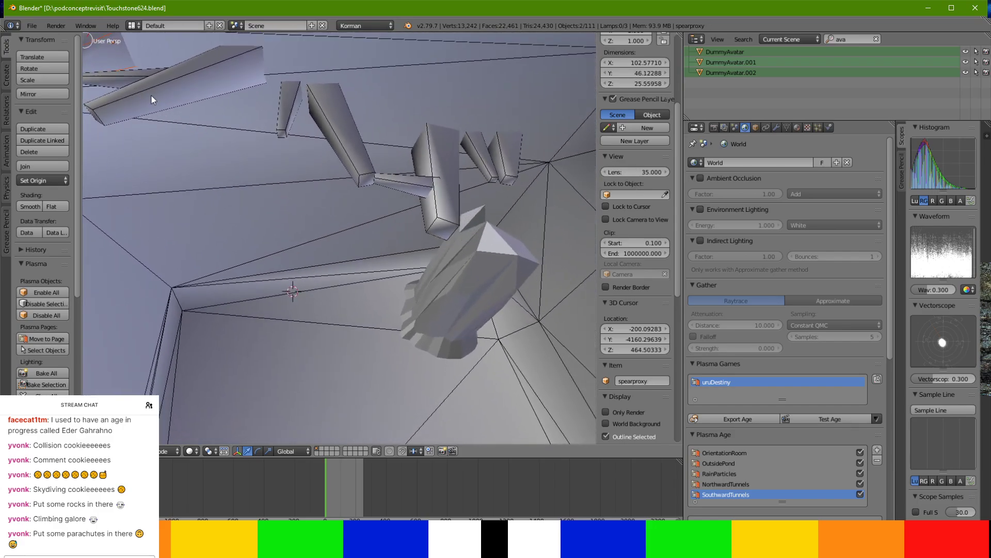
left_click(47, 128)
left_click(527, 184)
middle_click_drag(527, 184, 364, 120)
left_click_drag(335, 56, 399, 146)
left_click(374, 190)
Adjust the placement of the copied spears so they sit side by side in the wall corner behind the middle platform.
left_click_drag(302, 206, 352, 201)
scroll(377, 194, "up", 1)
left_click_drag(382, 171, 369, 137)
middle_click_drag(368, 137, 410, 118)
scroll(345, 76, "up", 1)
left_click_drag(413, 117, 409, 135)
middle_click_drag(420, 154, 420, 246)
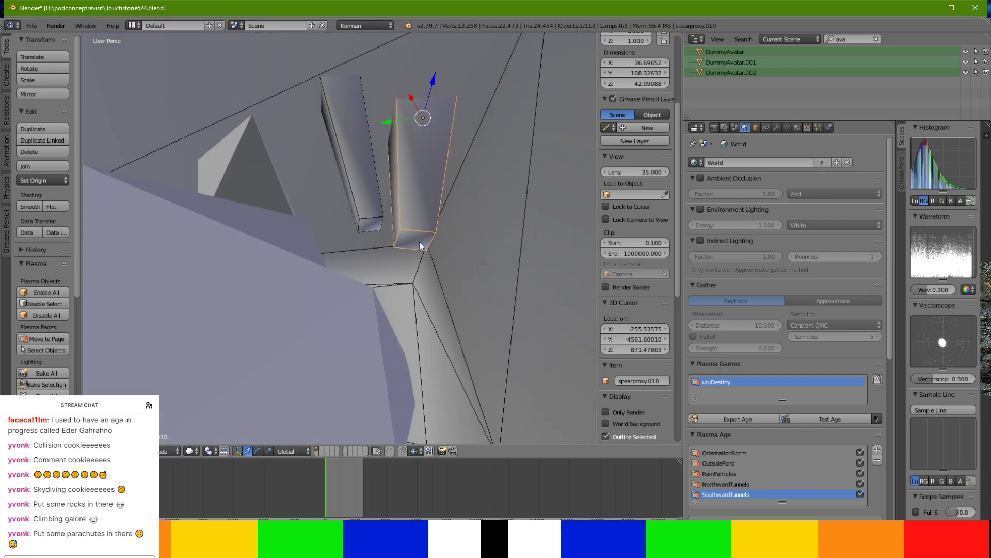
Lengthen the thicker copied spear by moving its end face along the X axis in Edit Mode.
key("Tab")
key("g")
key("x")
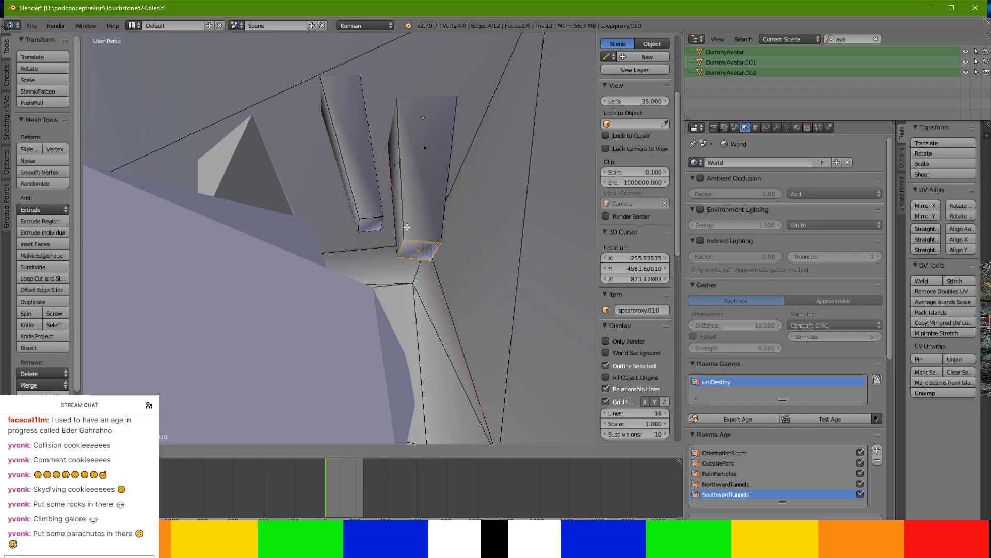
key("Tab")
Rotate the lengthened spear toward the corner, shift it along the Y axis and apply its transform.
middle_click_drag(407, 239, 408, 211)
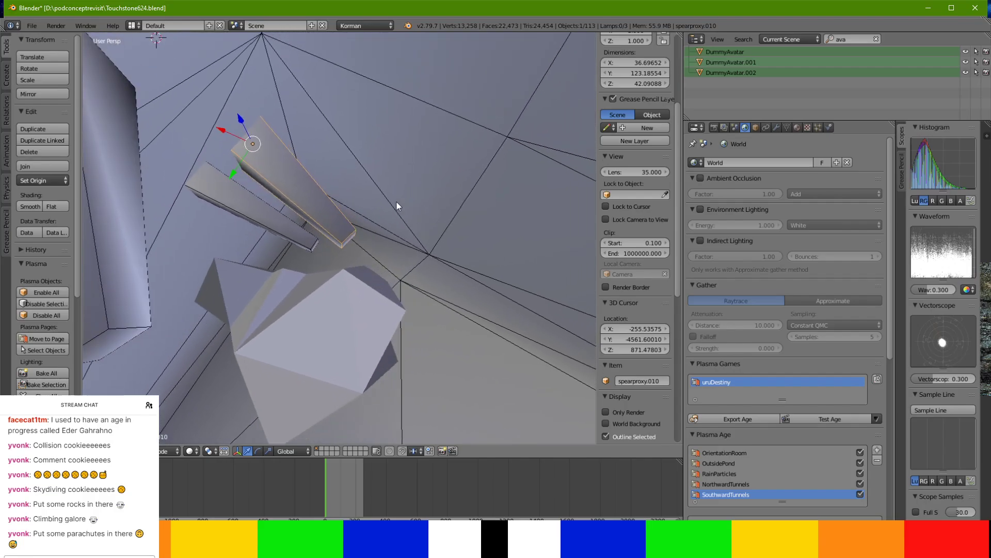
key("r")
left_click(310, 173)
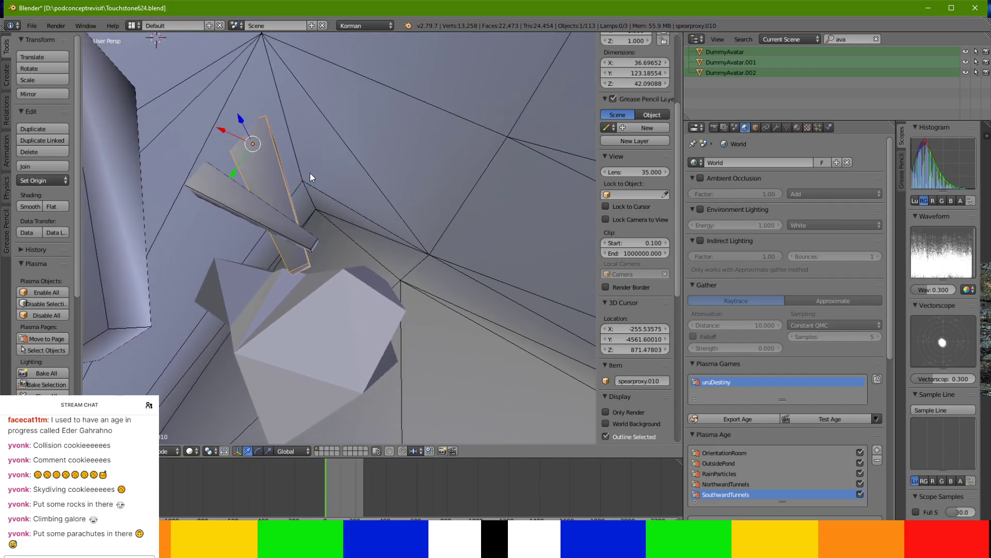
key("g")
key("y")
left_click(272, 138)
middle_click_drag(272, 138, 259, 166)
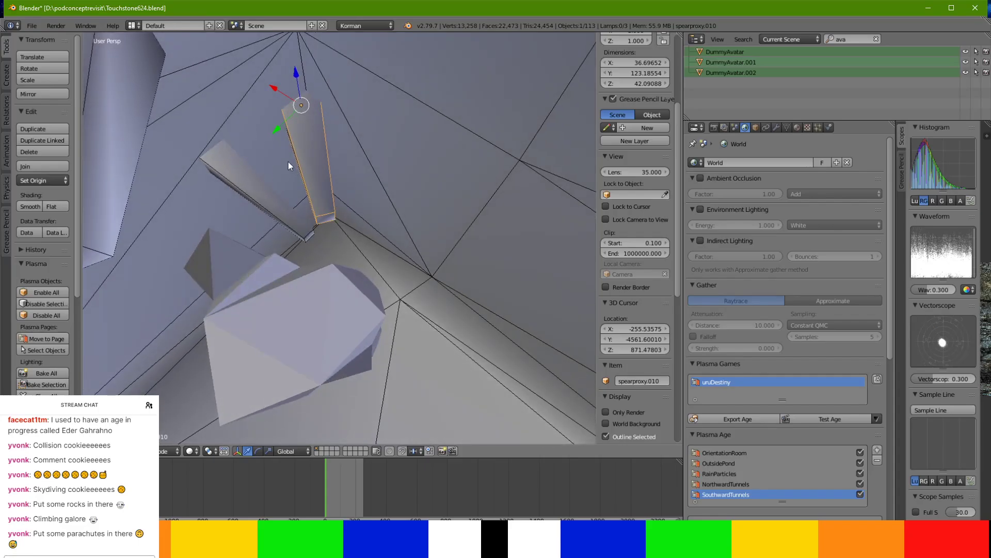
key("ctrl+a")
left_click(288, 162)
Duplicate the thinner spear beside it and place the copy along the adjoining cave wall.
right_click(252, 184)
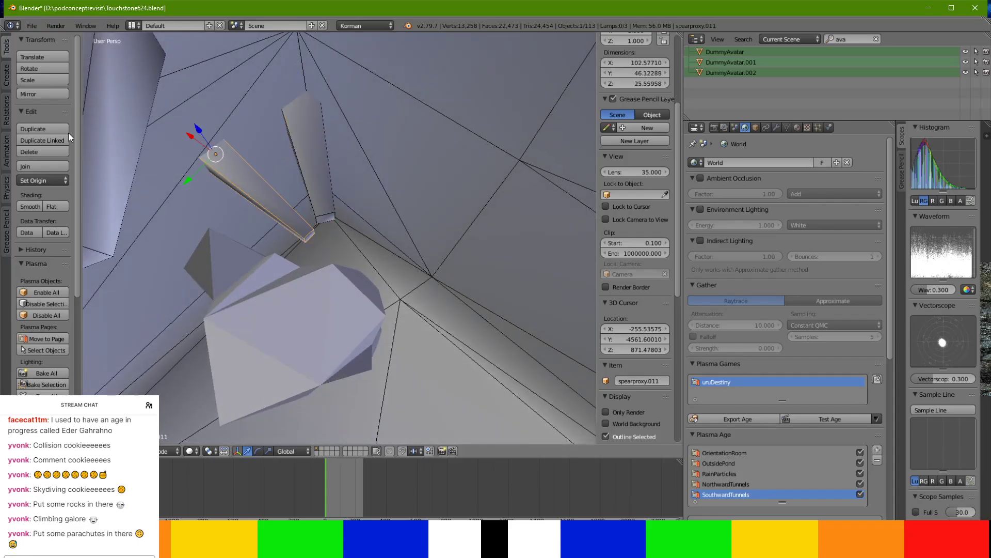
left_click(55, 122)
left_click(256, 138)
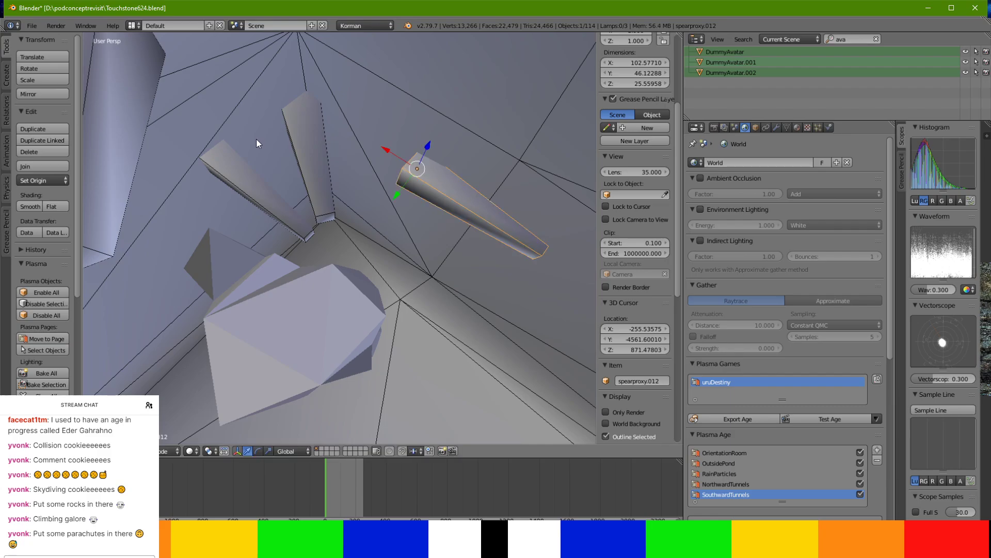
Rotate the new spear copy so it points out from the adjoining wall and shift it toward that wall.
key("s")
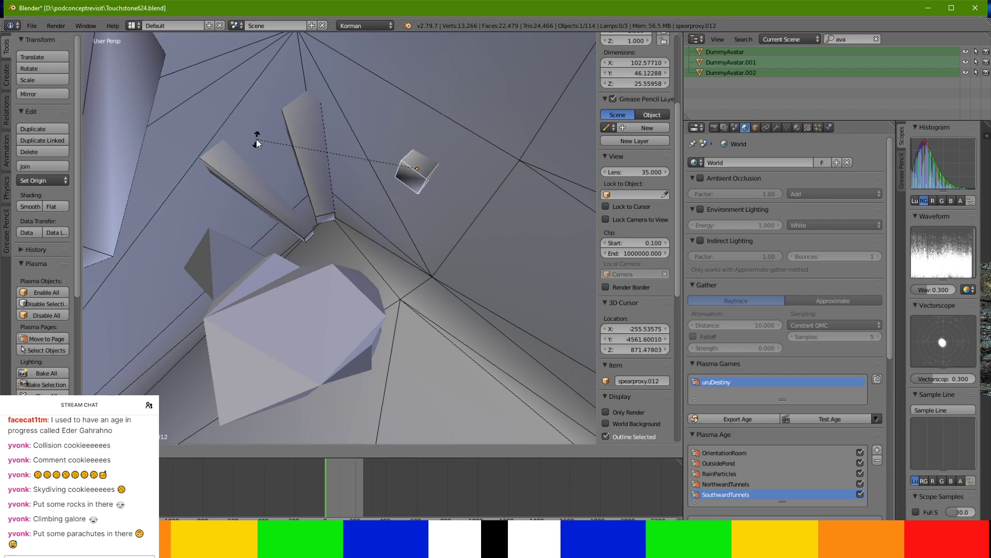
left_click(256, 139)
key("s")
left_click(256, 141)
left_click_drag(403, 184, 422, 173)
Reshape the new spear in Edit Mode by repositioning its end face, including a move along the X axis.
key("Tab")
right_click(345, 242)
left_click_drag(332, 254, 358, 218)
key("g")
key("x")
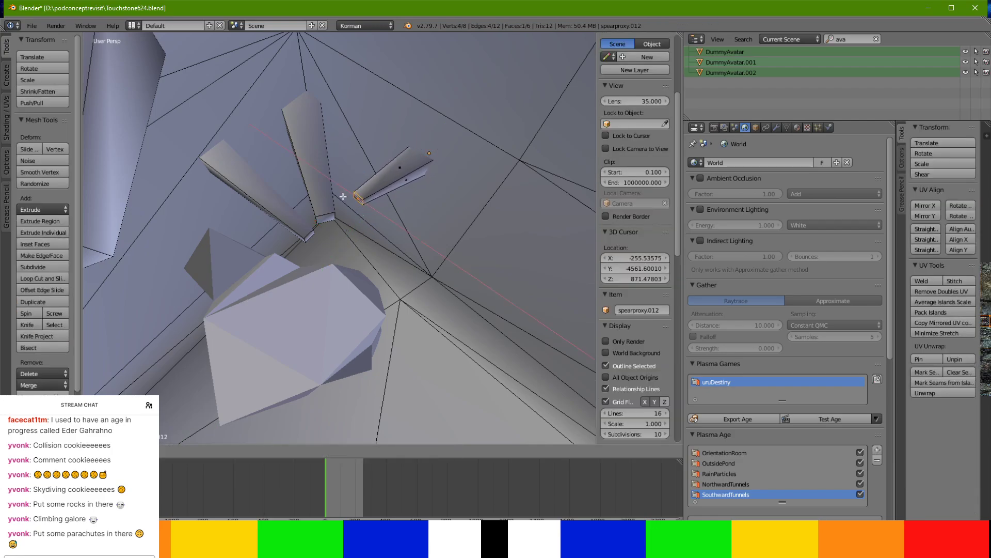
left_click(339, 196)
middle_click_drag(340, 196, 308, 68)
scroll(336, 129, "up", 3)
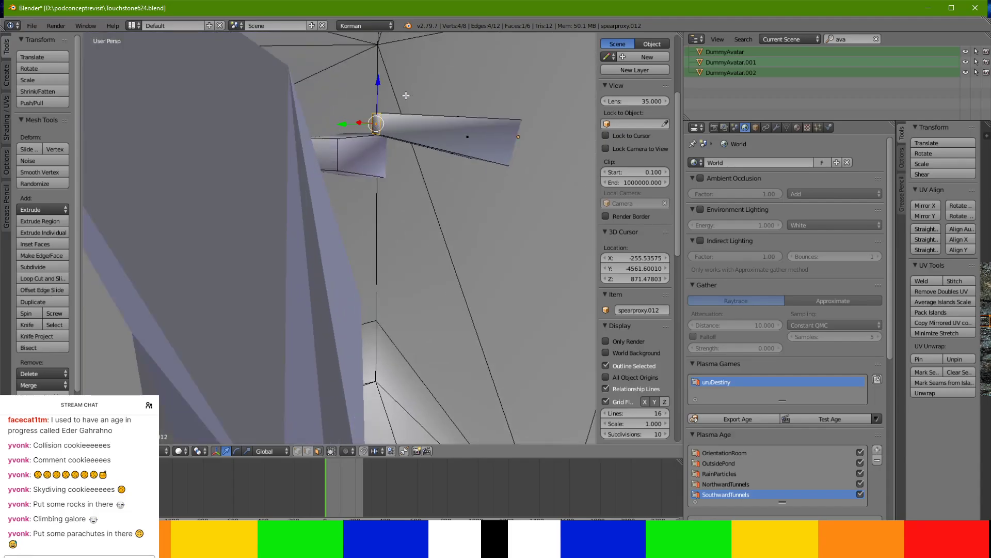
Move the reshaped spear into place on the wall just below the previous pair.
key("Tab")
left_click_drag(528, 95, 514, 152)
middle_click_drag(515, 151, 511, 247)
left_click_drag(520, 245, 544, 200)
middle_click_drag(544, 200, 568, 107)
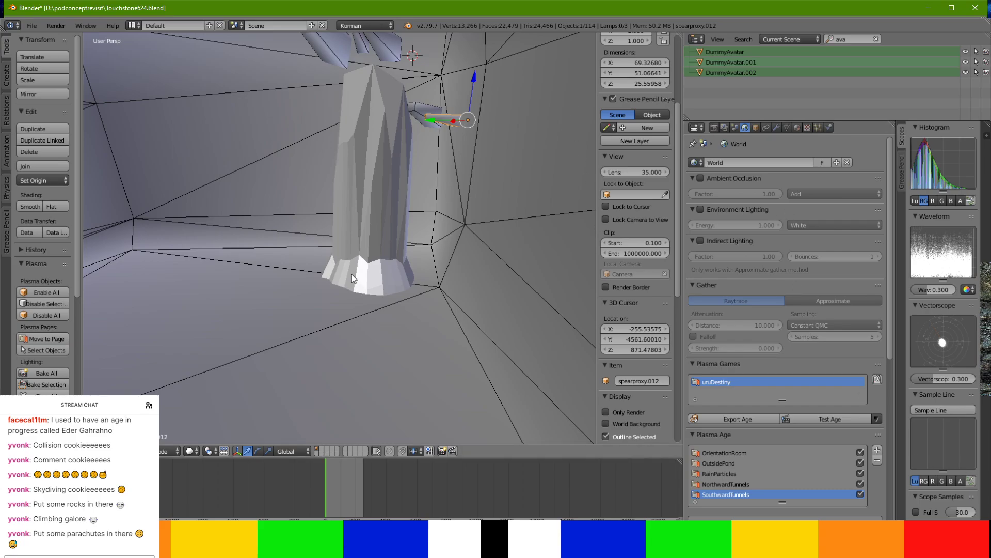
Duplicate the short spear proxy and place the copy lower down, beside the middle platform.
middle_click_drag(398, 243, 349, 316)
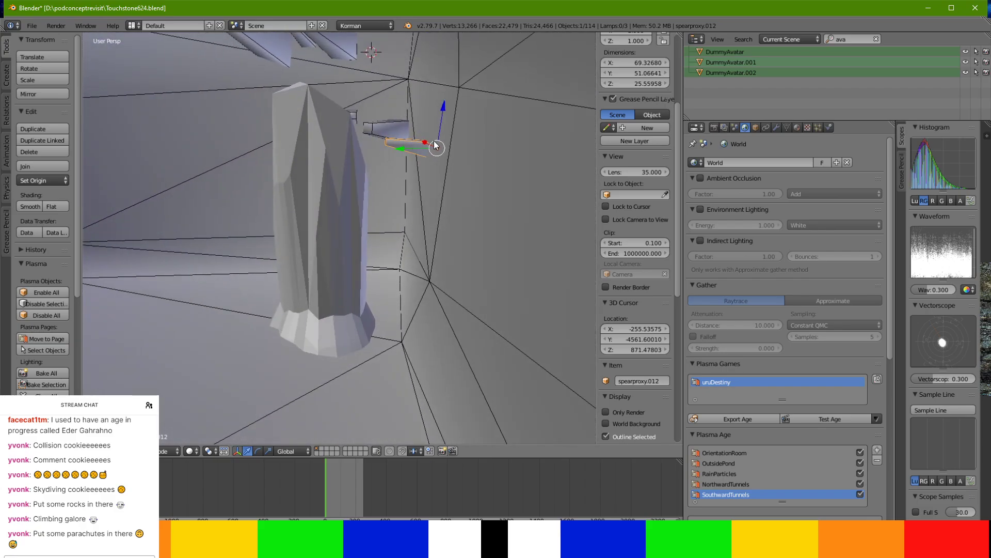
left_click(60, 125)
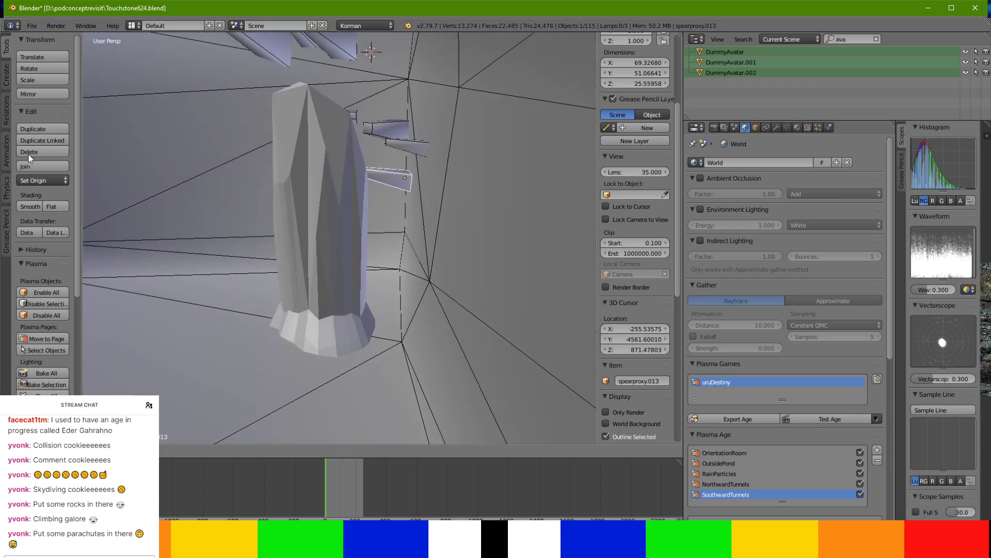
left_click(29, 154)
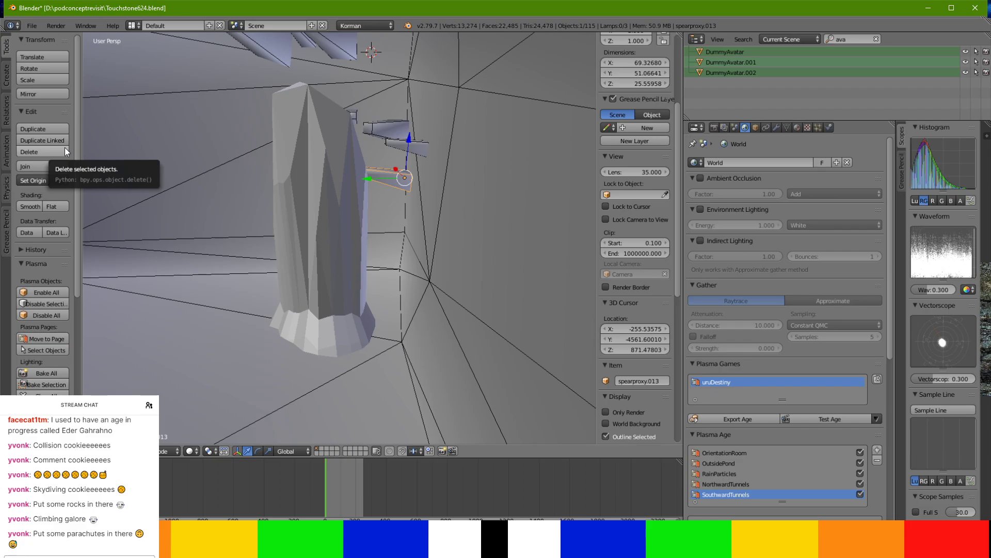
Rotate the lower spear copy about the Z axis and move it against the middle platform's side.
key("r")
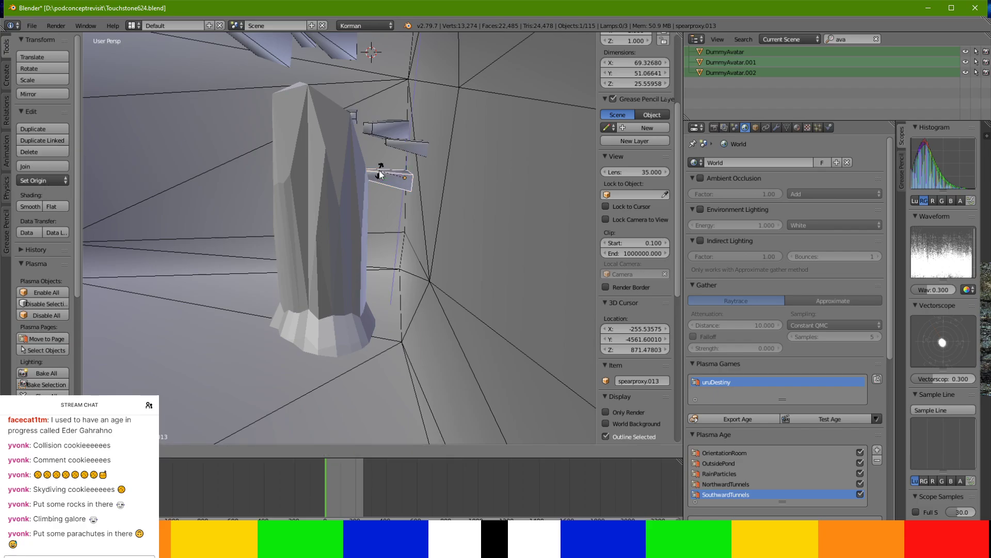
left_click(379, 174)
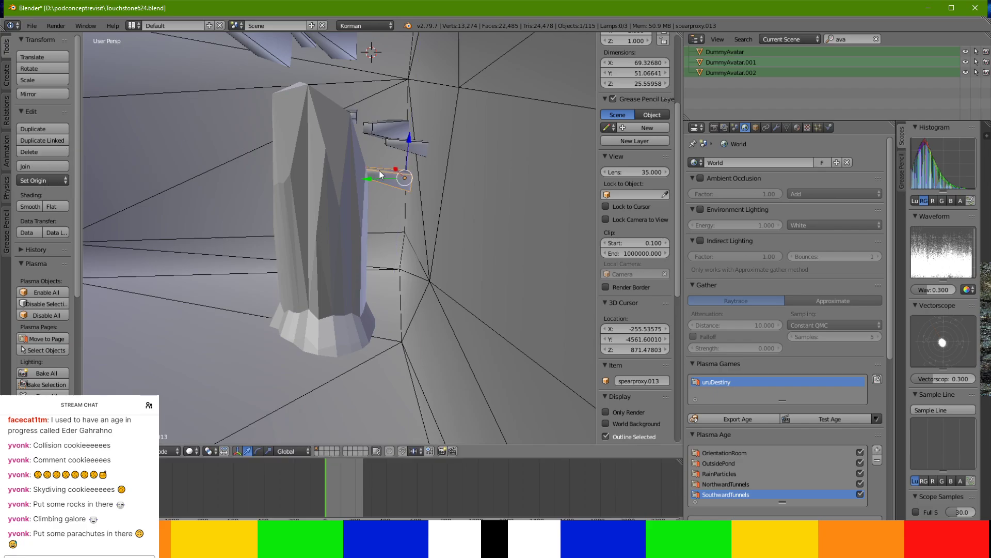
key("r")
key("z")
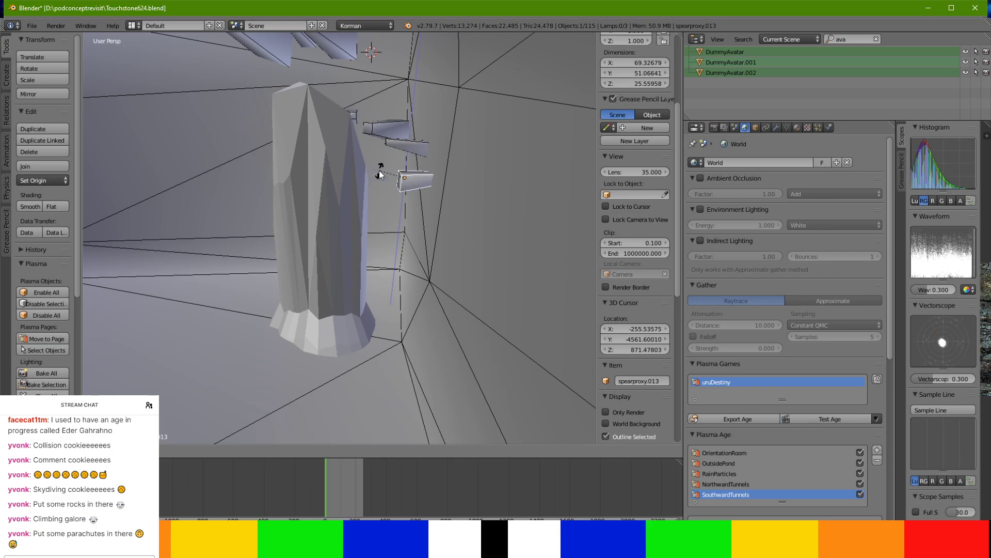
left_click(379, 170)
key("g")
left_click(330, 182)
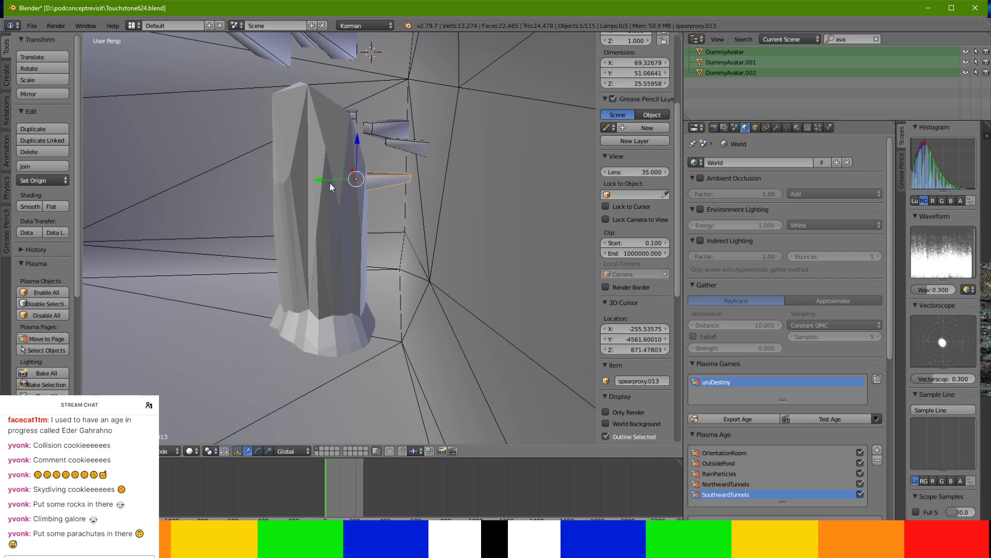
Rotate the two upper wall spears together by 180 degrees about the Z axis.
key("ctrl+a")
left_click(330, 184)
middle_click_drag(330, 184, 346, 205)
right_click(388, 178)
right_click(348, 133, "shift")
type("rz180")
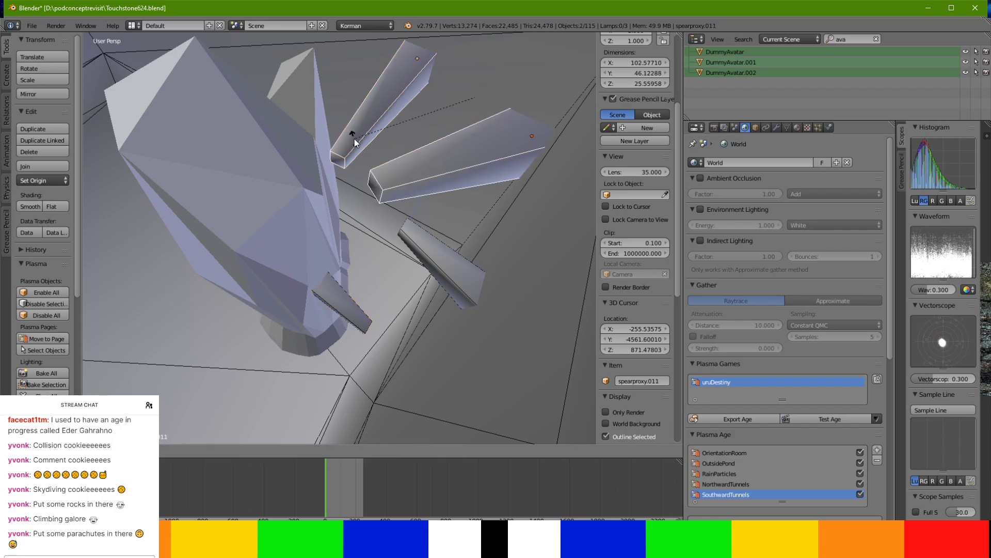
key("Return")
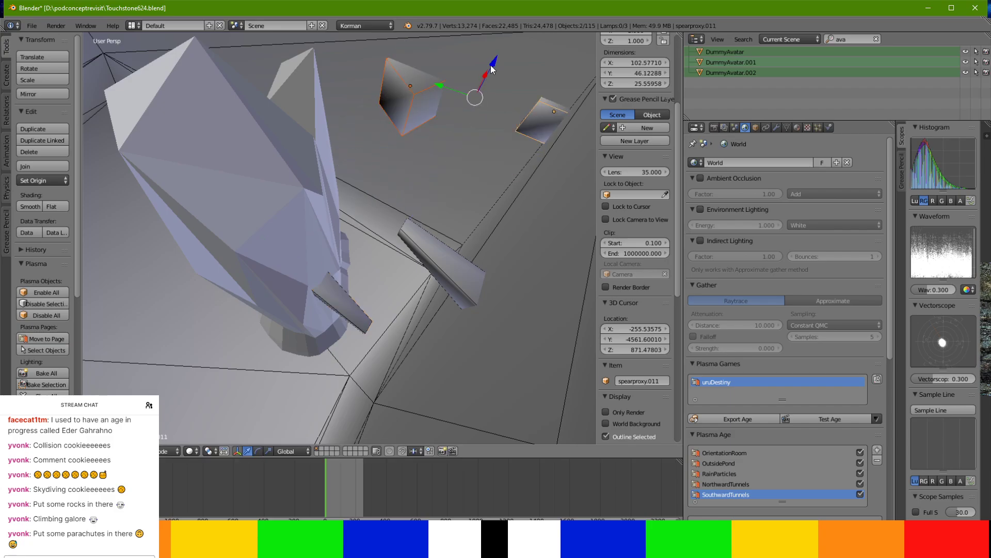
Move the pair of flipped spears away from the wall toward the middle platform.
left_click_drag(486, 78, 390, 114)
left_click_drag(370, 74, 296, 143)
middle_click_drag(296, 143, 270, 92)
Move one flipped spear against the middle platform's side and rotate it so its narrow end points outward.
right_click(463, 52)
middle_click_drag(463, 52, 461, 81)
left_click_drag(502, 117, 410, 134)
left_click_drag(388, 168, 309, 141)
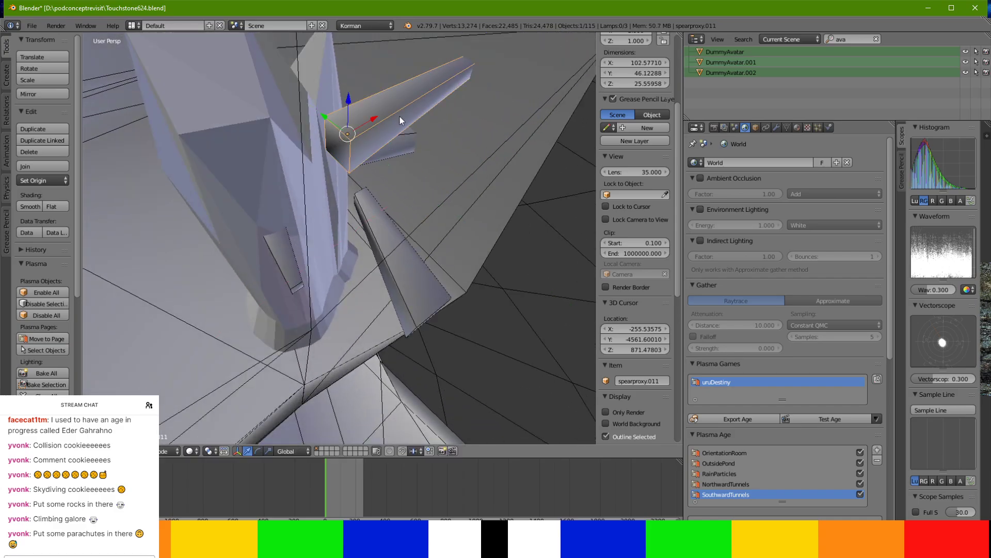
left_click_drag(374, 119, 348, 123)
key("r")
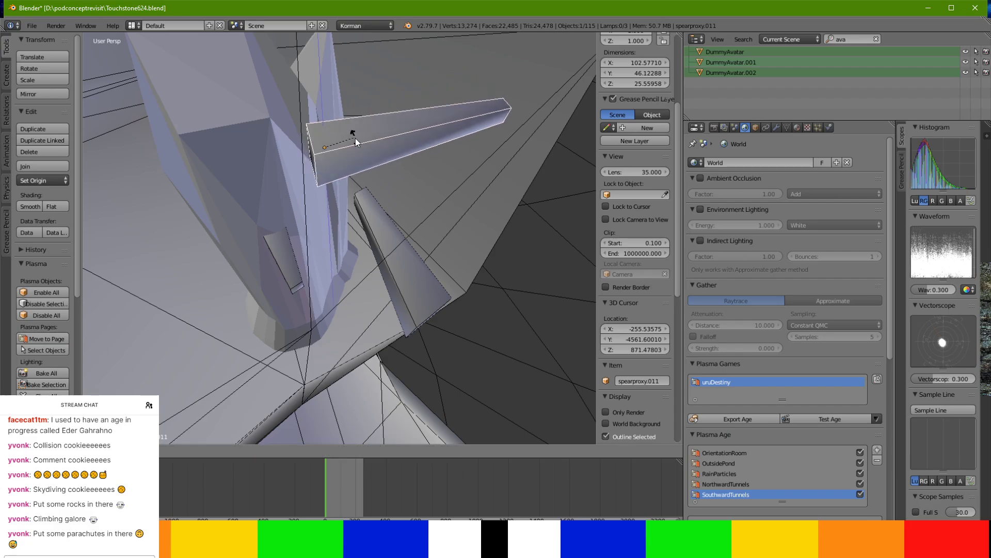
left_click(355, 154)
left_click_drag(312, 141, 292, 132)
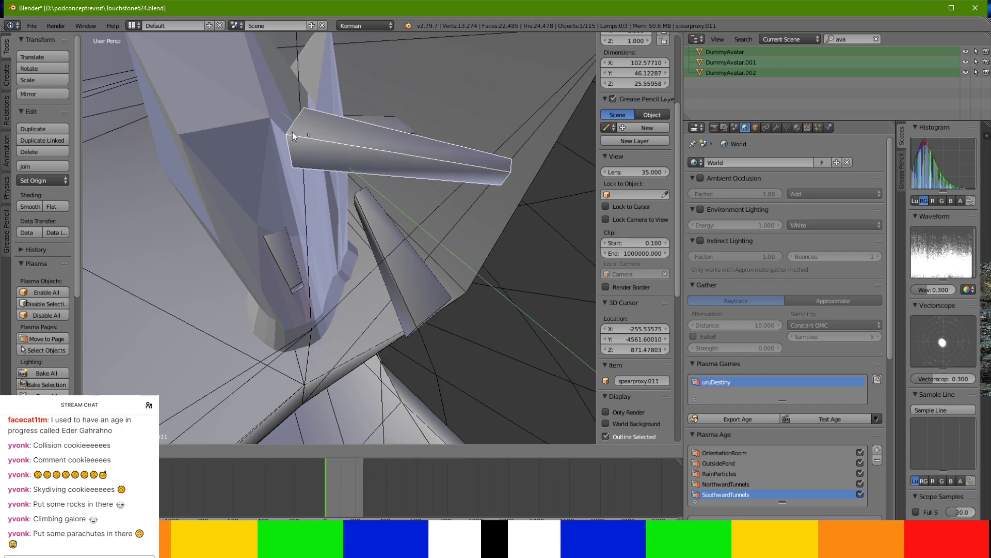
left_click(246, 117)
Move the other, larger flipped spear down against the middle platform's side, below the first one.
middle_click_drag(243, 111, 409, 172)
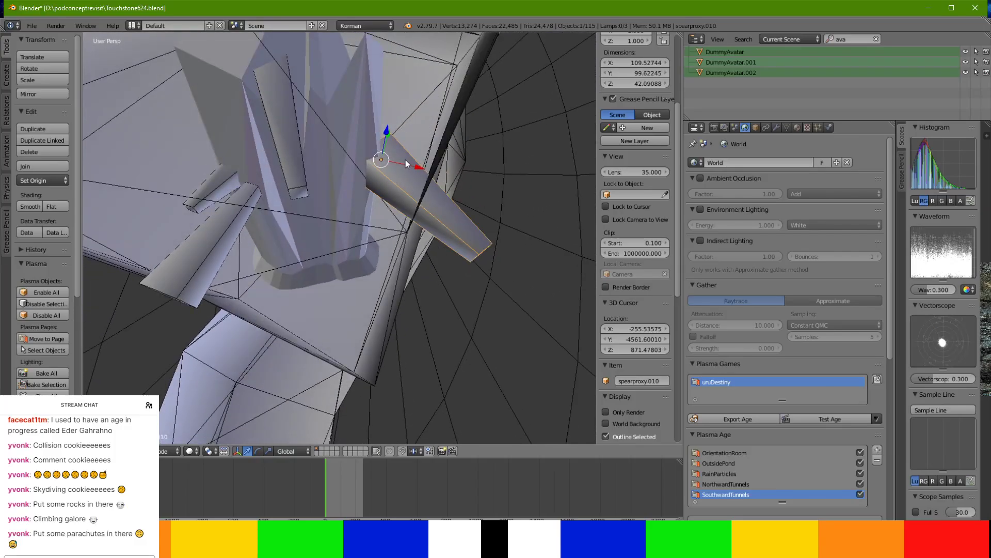
left_click_drag(391, 135, 359, 211)
left_click_drag(388, 247, 297, 152)
left_click_drag(321, 185, 300, 181)
middle_click_drag(299, 181, 351, 120)
middle_click_drag(381, 122, 347, 176)
Rotate the short spear on the middle platform's side so it points outward, and lower it slightly.
right_click_drag(312, 195, 301, 126)
middle_click_drag(300, 125, 269, 154)
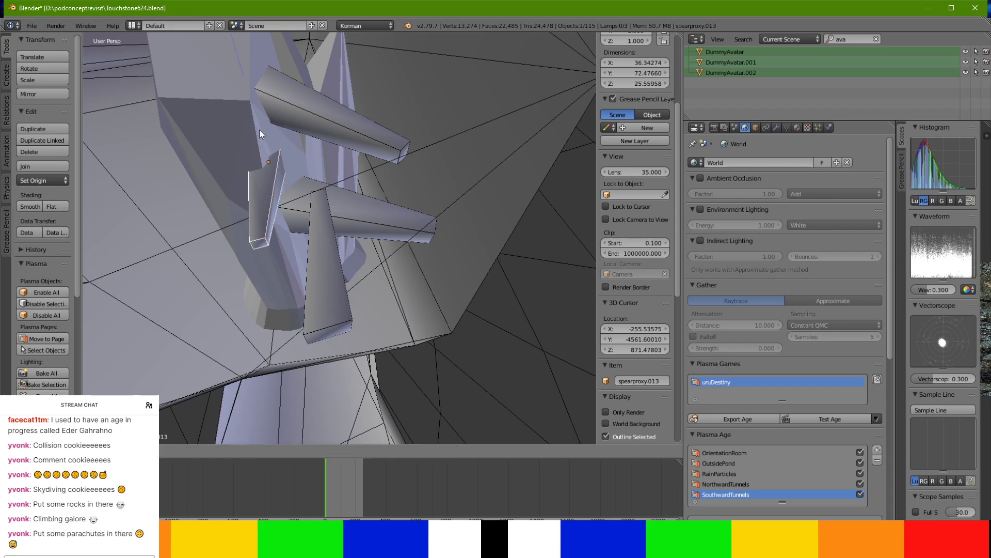
key("r")
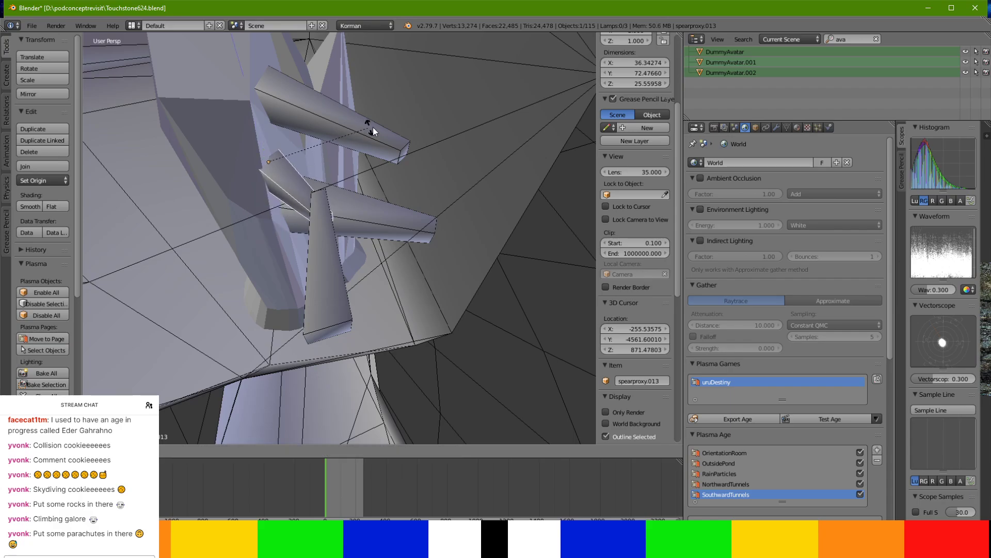
left_click(395, 54)
middle_click_drag(395, 55, 329, 57)
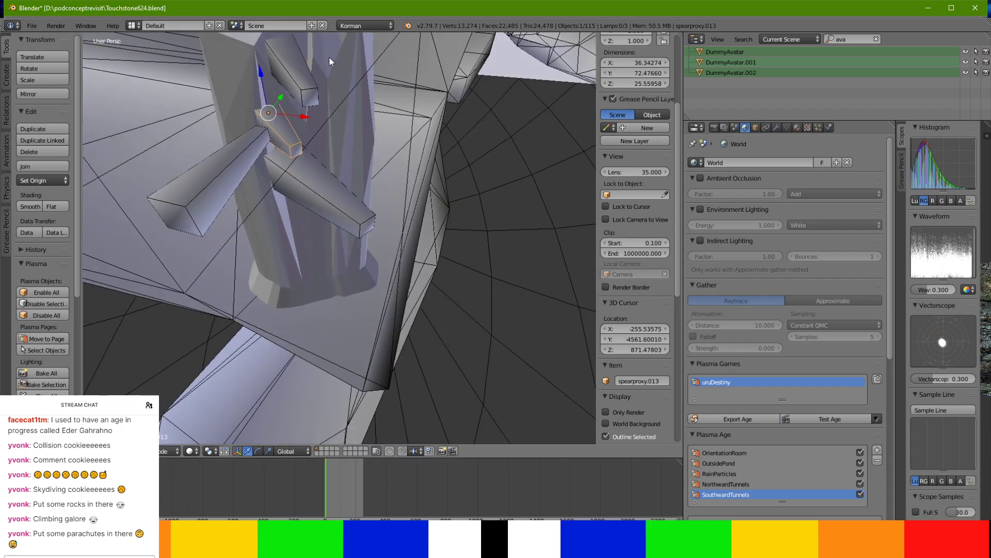
middle_click_drag(376, 203, 407, 272)
scroll(420, 265, "up", 2)
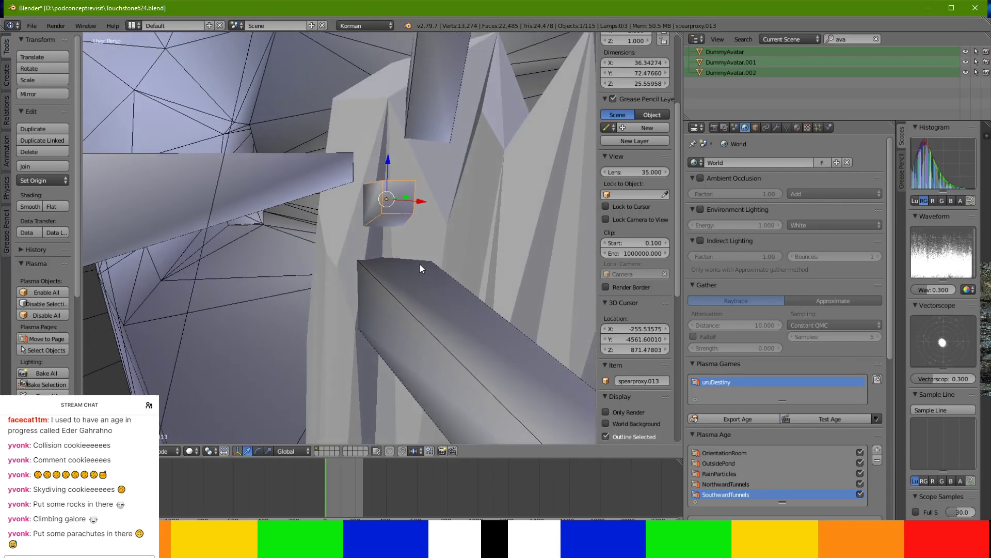
left_click_drag(391, 167, 383, 174)
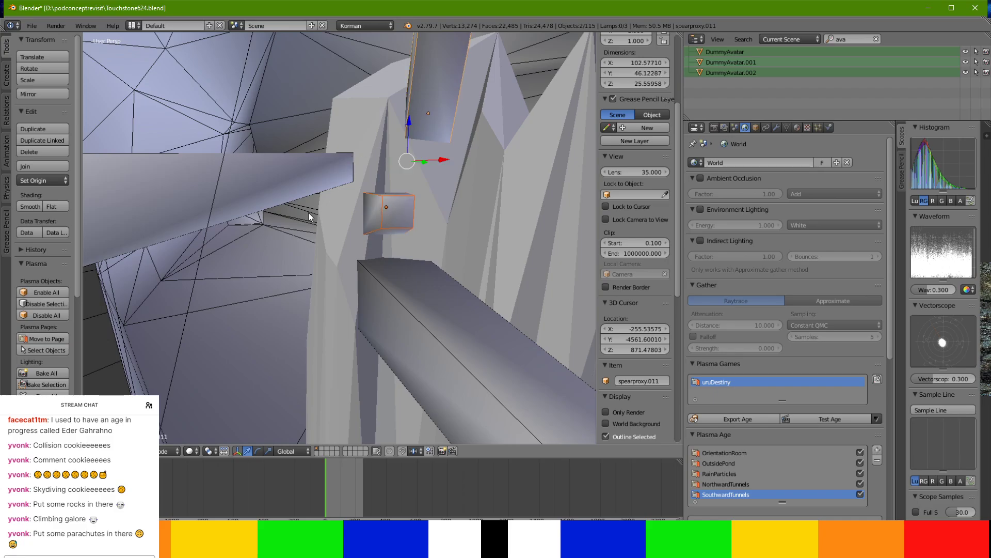
Apply rotation and scale to the four platform spears, and lengthen the large one by moving its end face along the X axis.
key("ctrl+a")
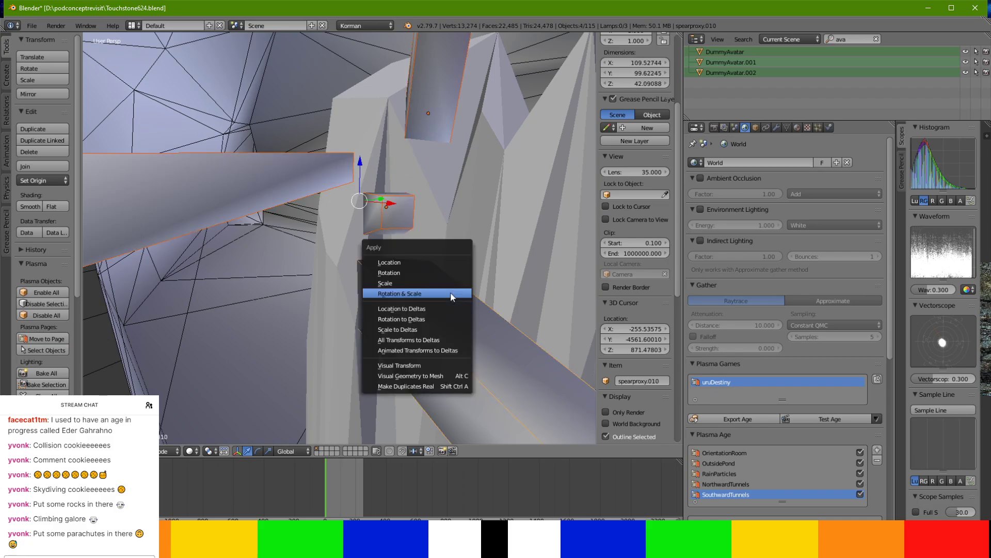
left_click(450, 292)
middle_click_drag(451, 292, 391, 280)
scroll(391, 280, "up", 5)
key("Tab")
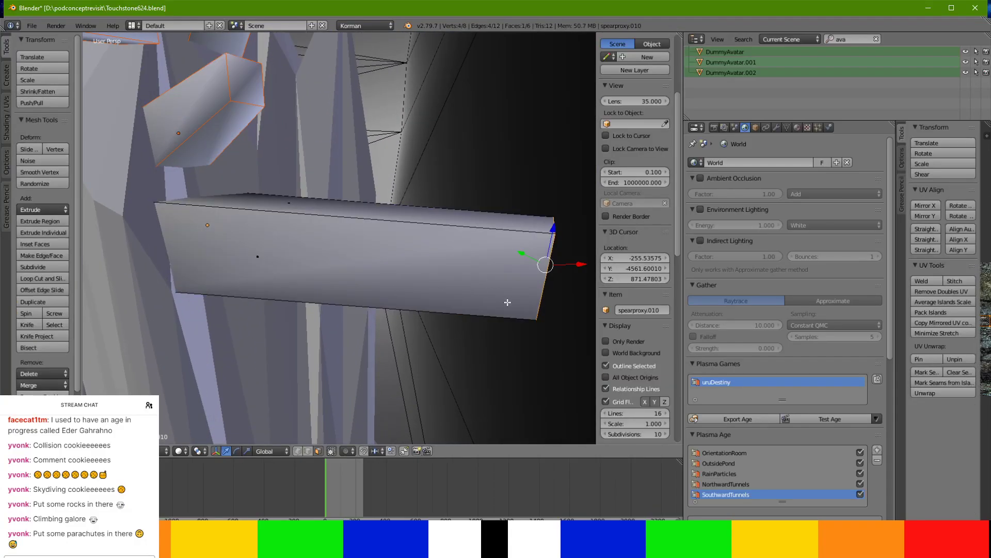
scroll(507, 302, "down", 4)
middle_click_drag(507, 302, 490, 307)
key("g")
key("x")
left_click(520, 263)
middle_click_drag(520, 263, 334, 225)
key("Tab")
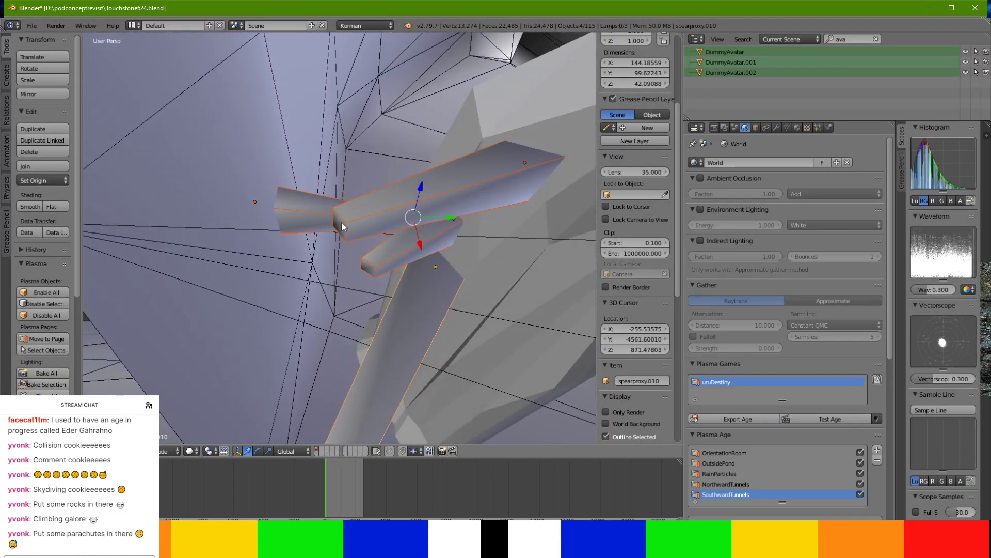
Extend the upper platform spear in Edit Mode by moving its outer end face.
key("Tab")
right_click(340, 226)
middle_click_drag(340, 226, 146, 367)
middle_click_drag(280, 302, 234, 247)
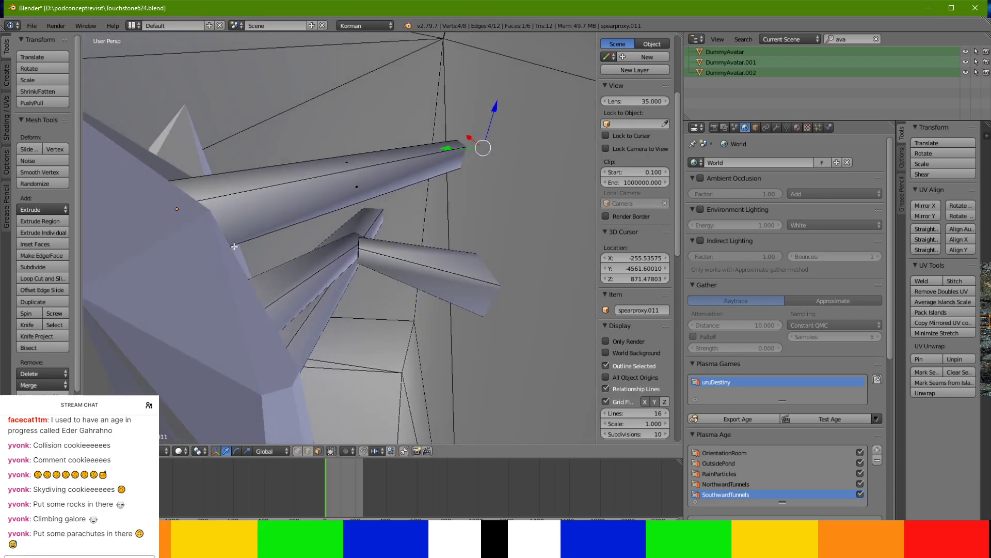
key("Tab")
middle_click_drag(337, 272, 410, 254)
Reposition the wall spear's narrow end face toward the platform spears in Edit Mode, and raise it along the Z axis.
key("Tab")
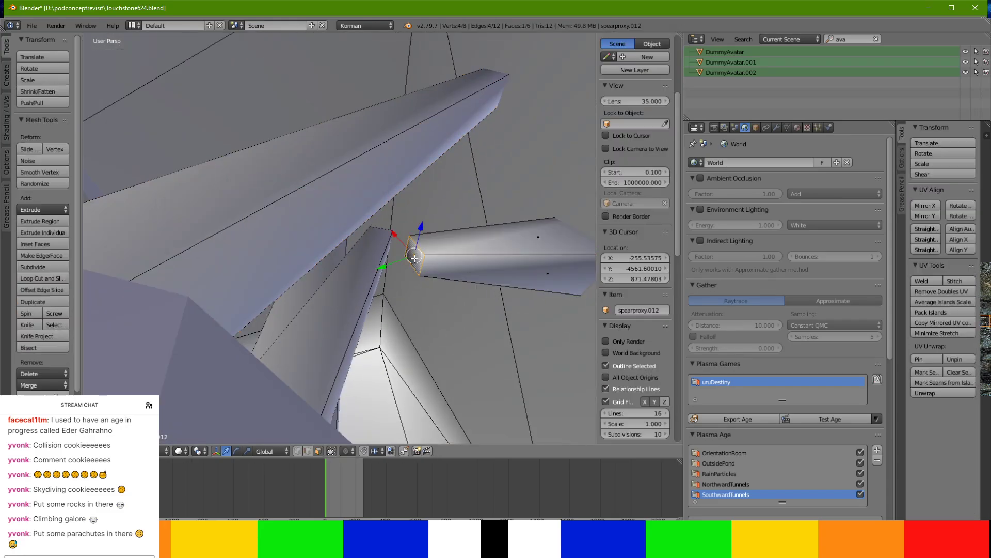
left_click_drag(402, 259, 348, 251)
key("g")
key("z")
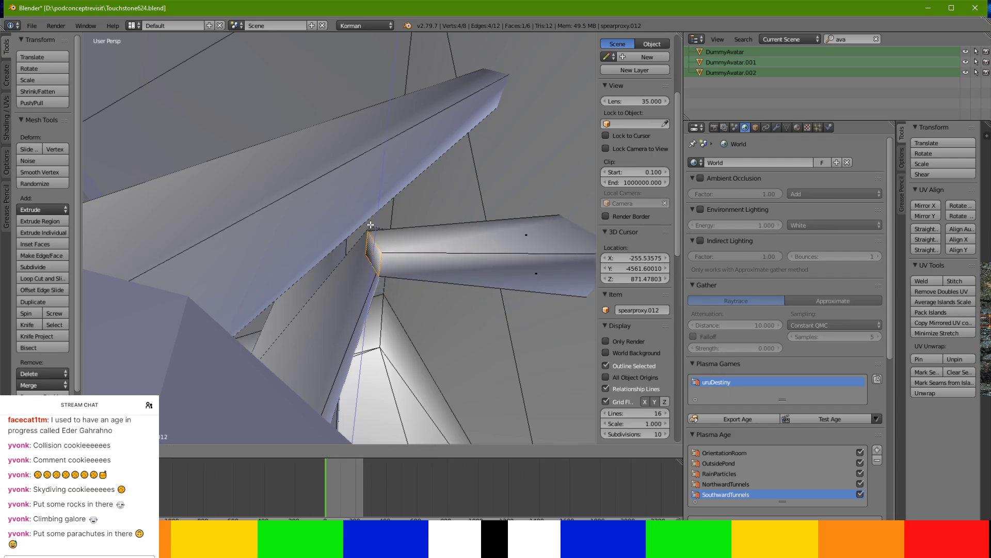
left_click_drag(374, 225, 338, 209)
key("g")
key("z")
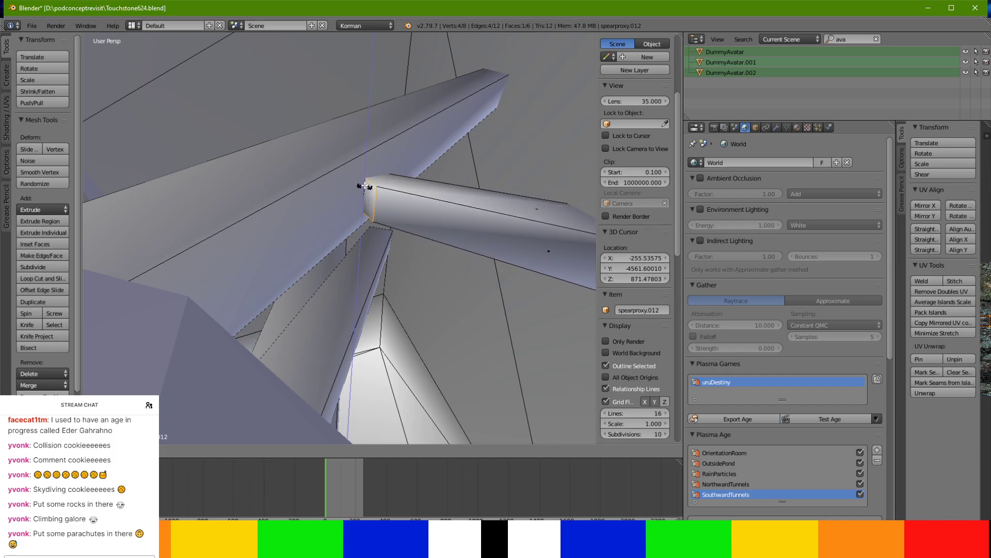
left_click(454, 186)
key("Tab")
Duplicate the four selected spears and place the copies lower down around the middle platform.
middle_click_drag(454, 186, 430, 150)
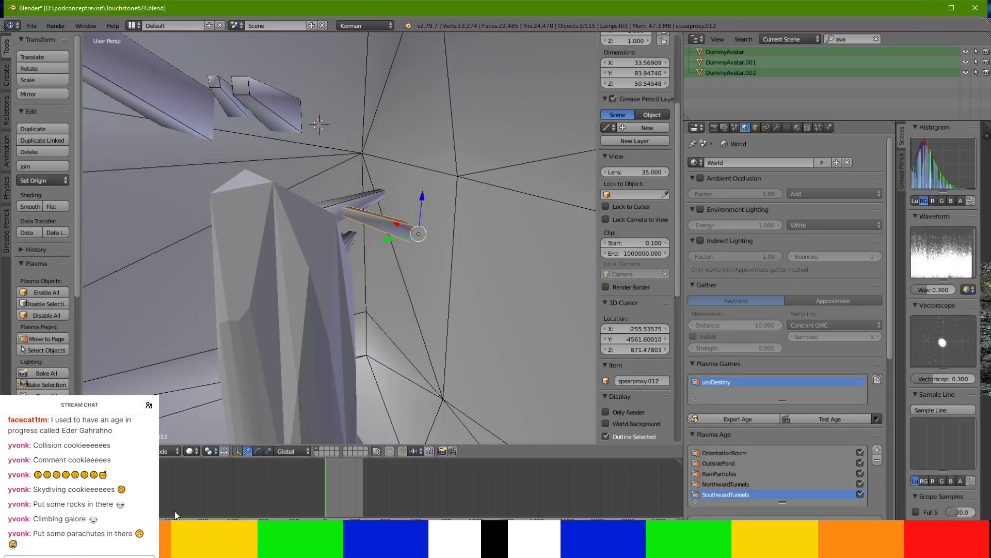
key("alt+Tab")
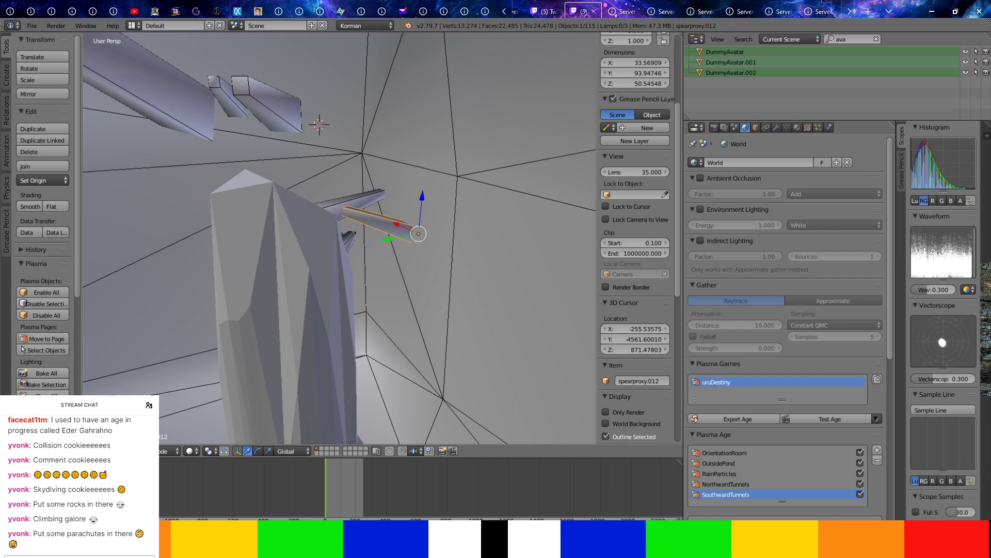
middle_click_drag(306, 352, 385, 217)
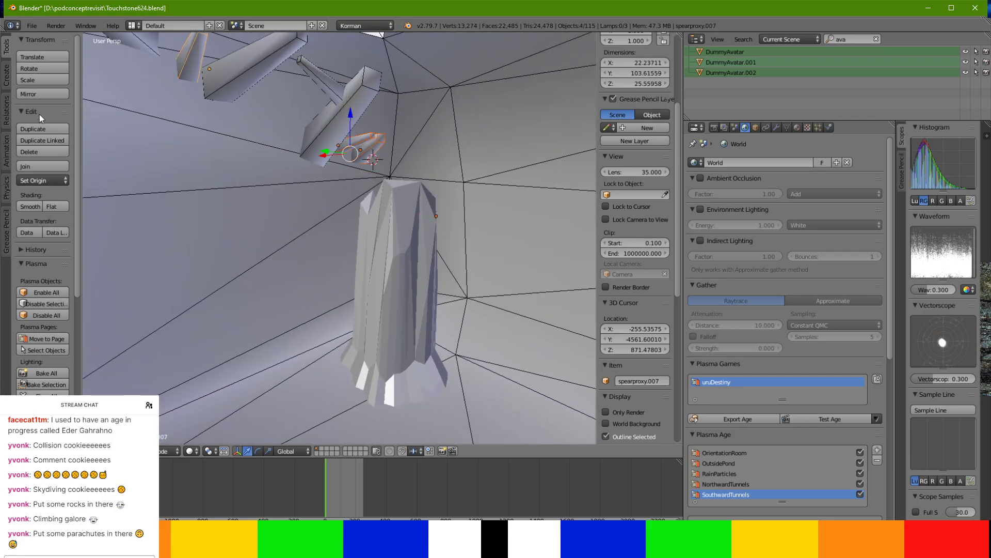
left_click(34, 128)
left_click(6, 228)
middle_click_drag(31, 233, 77, 227)
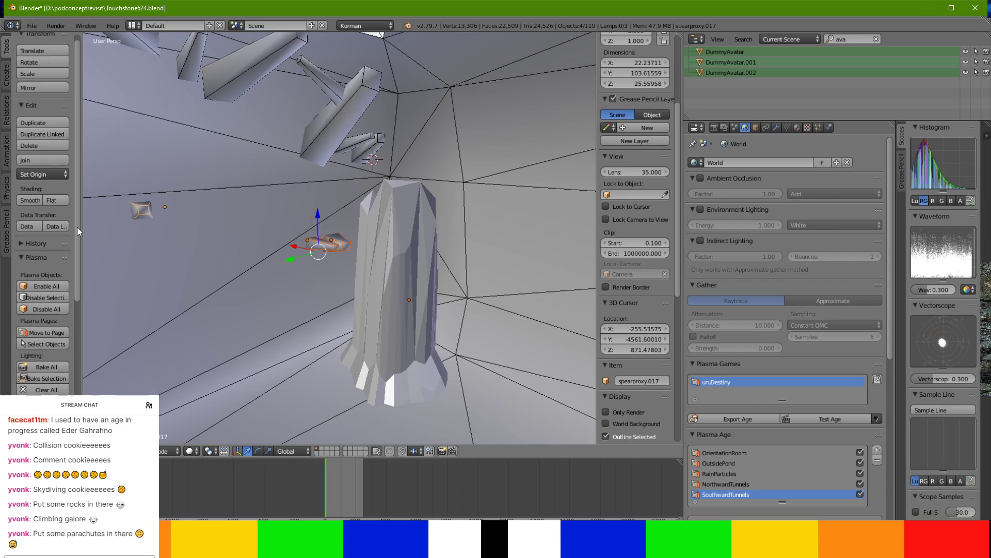
middle_click_drag(465, 335, 525, 327)
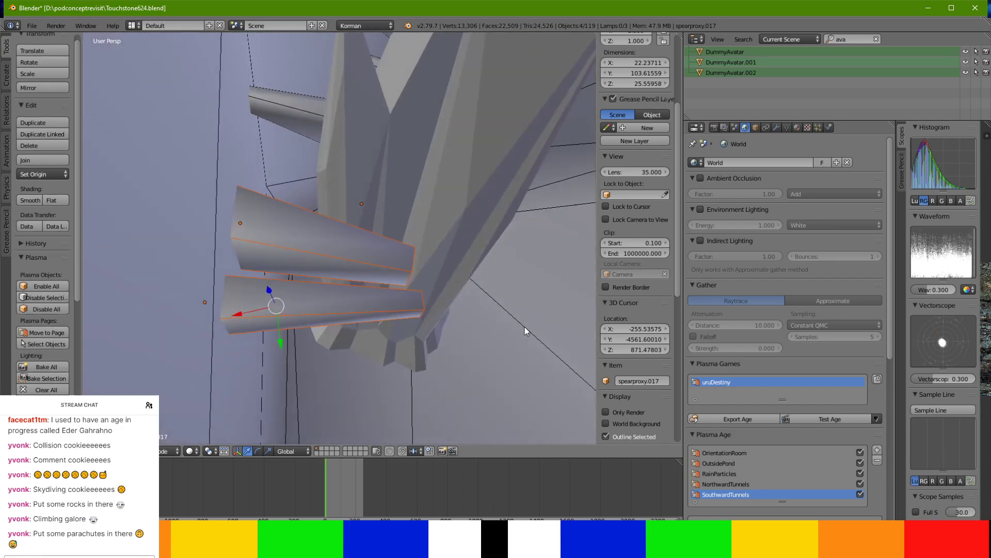
middle_click_drag(279, 335, 252, 171)
left_click_drag(271, 214, 267, 258)
Position the lowest long spear copy beside the base of the middle platform.
middle_click_drag(269, 260, 416, 328)
left_click_drag(417, 324, 322, 318)
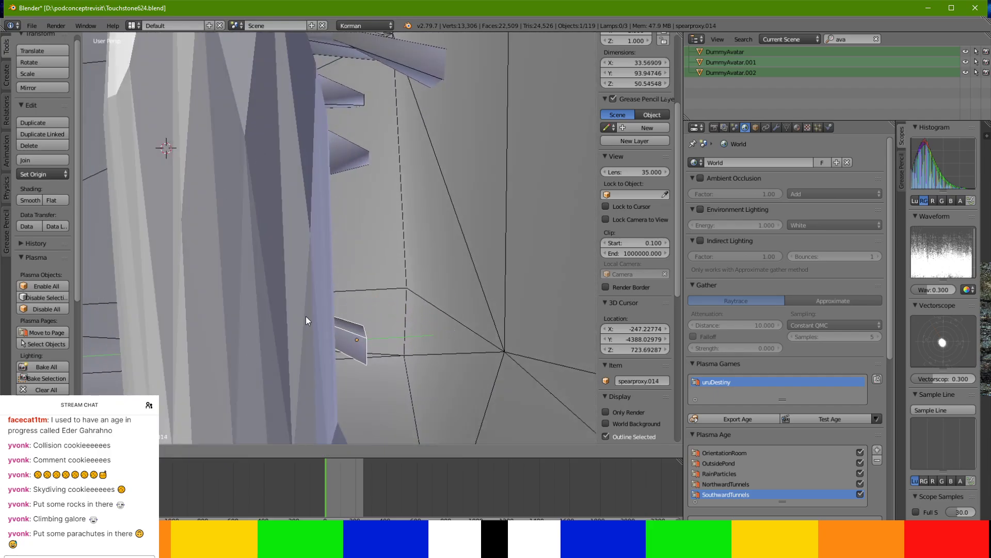
left_click_drag(124, 304, 103, 304)
middle_click_drag(103, 304, 316, 356)
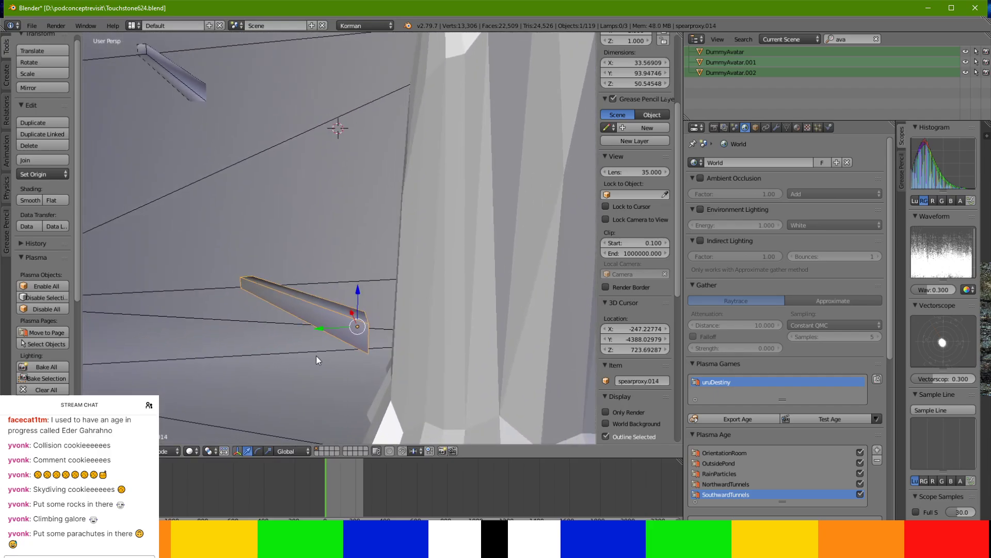
left_click_drag(323, 327, 362, 332)
middle_click_drag(362, 332, 471, 321)
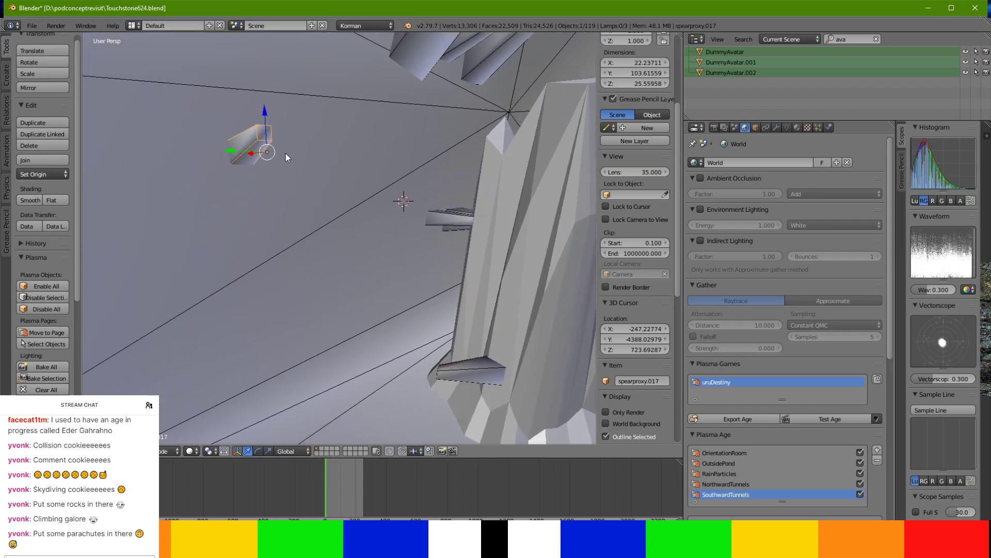
Move the outlying spear copy down and across from the outer wall toward the middle platform's lower spears.
middle_click_drag(453, 222, 429, 255)
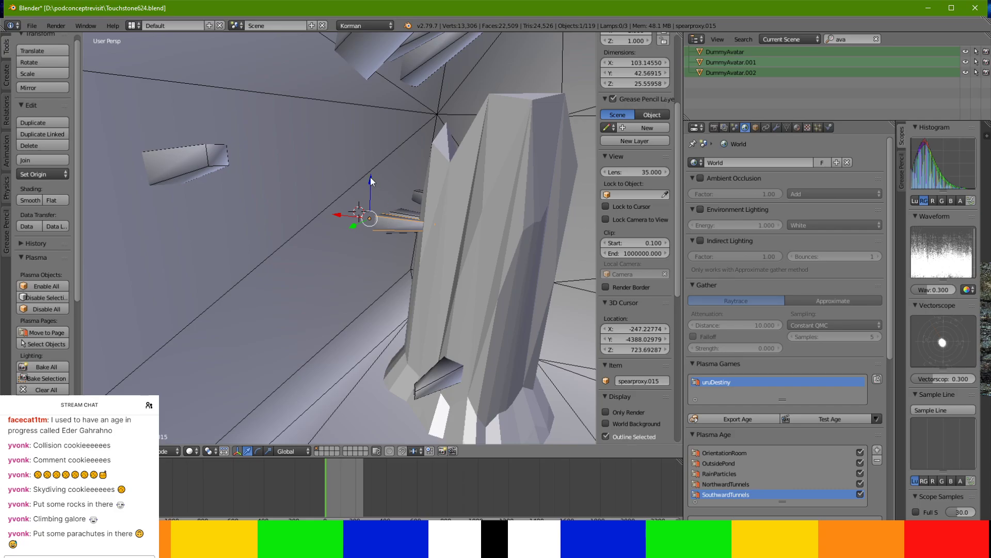
middle_click_drag(361, 195, 374, 164)
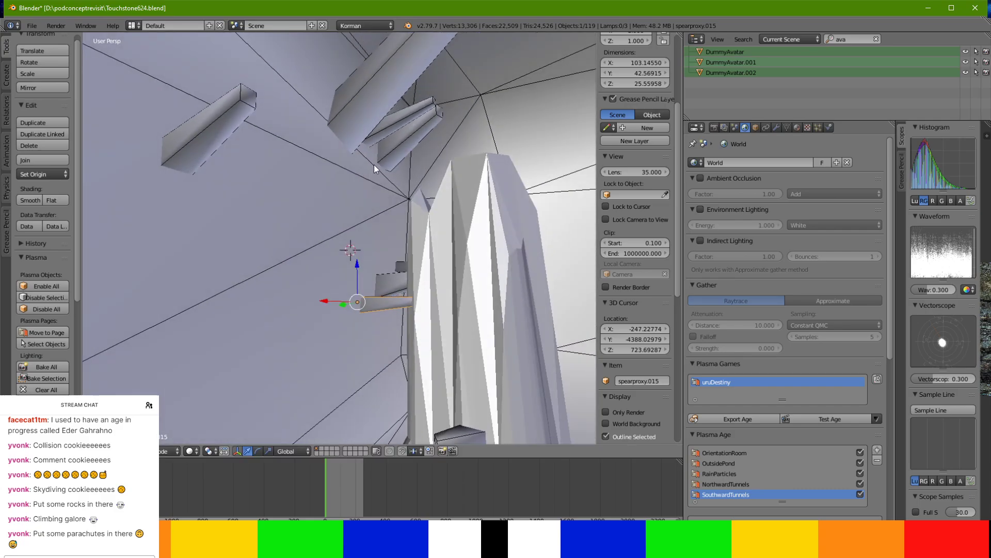
right_click(203, 165)
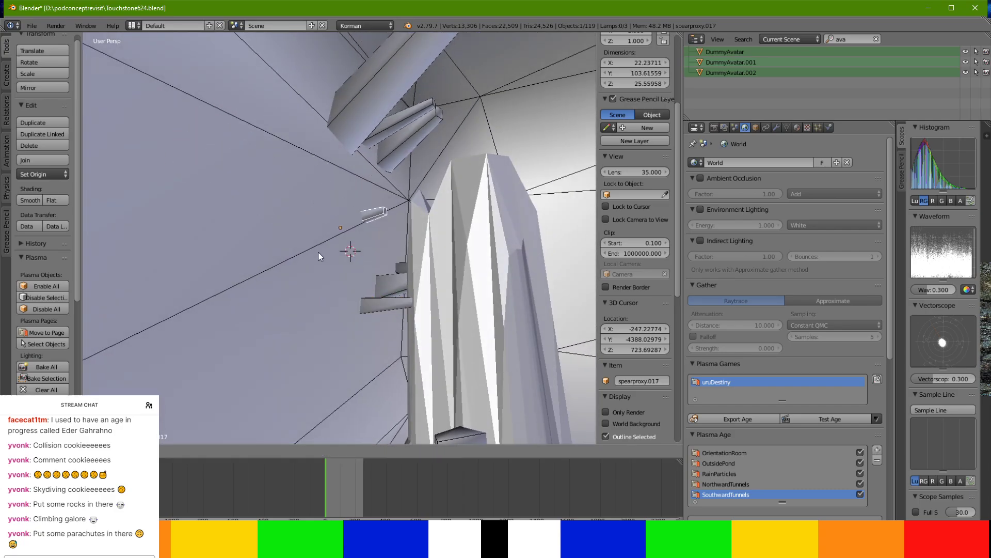
left_click(280, 243)
middle_click_drag(280, 243, 205, 241)
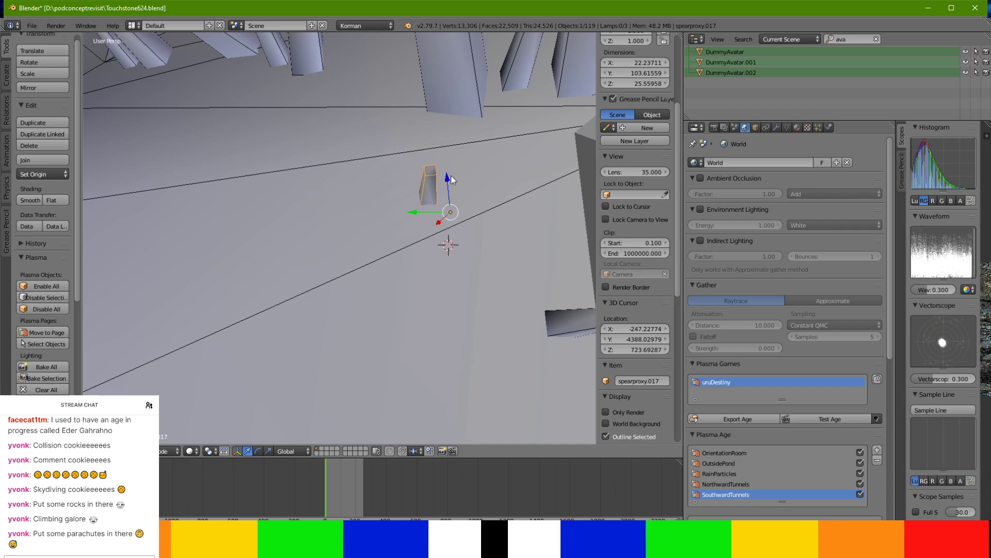
left_click_drag(451, 175, 489, 269)
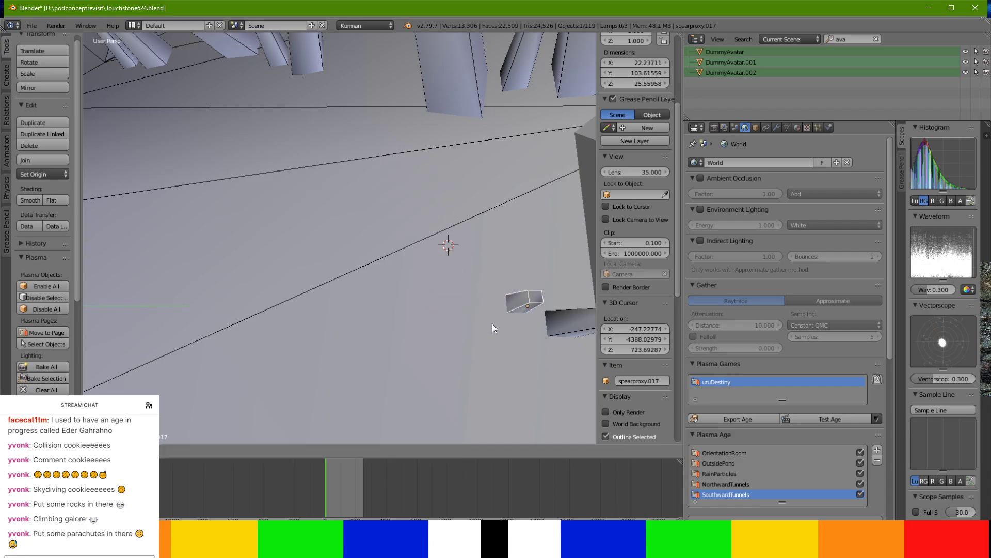
middle_click_drag(499, 323, 469, 394)
key("g")
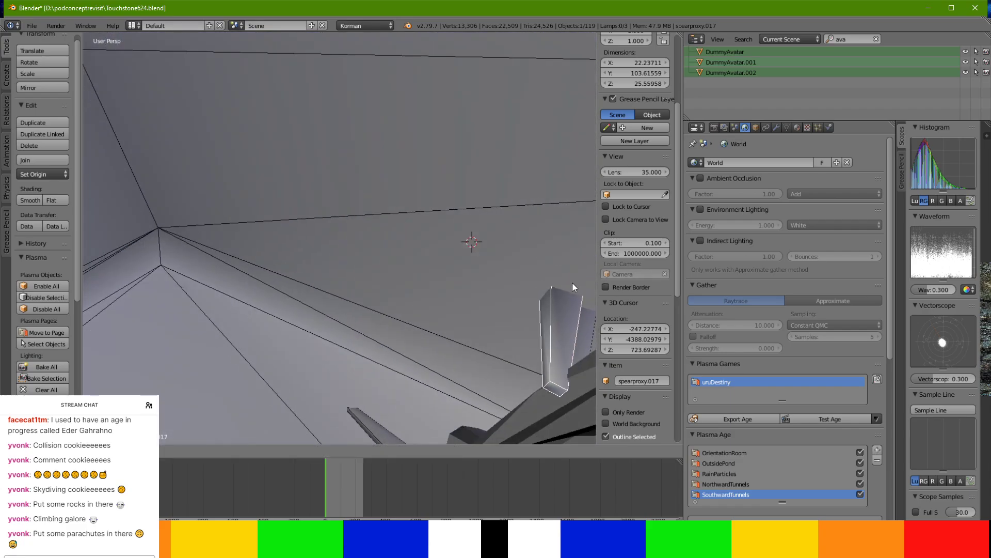
Rotate the outermost spear beside the pillar, spearproxy.017, and apply its rotation and scale.
key("y")
left_click(538, 303)
middle_click_drag(529, 299, 473, 326)
scroll(533, 331, "up", 3)
key("r")
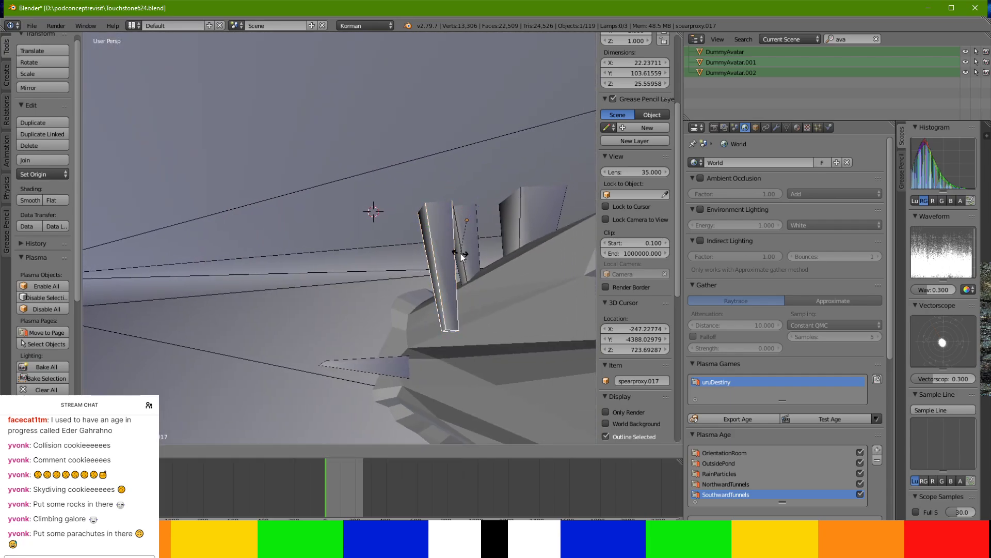
left_click(439, 272)
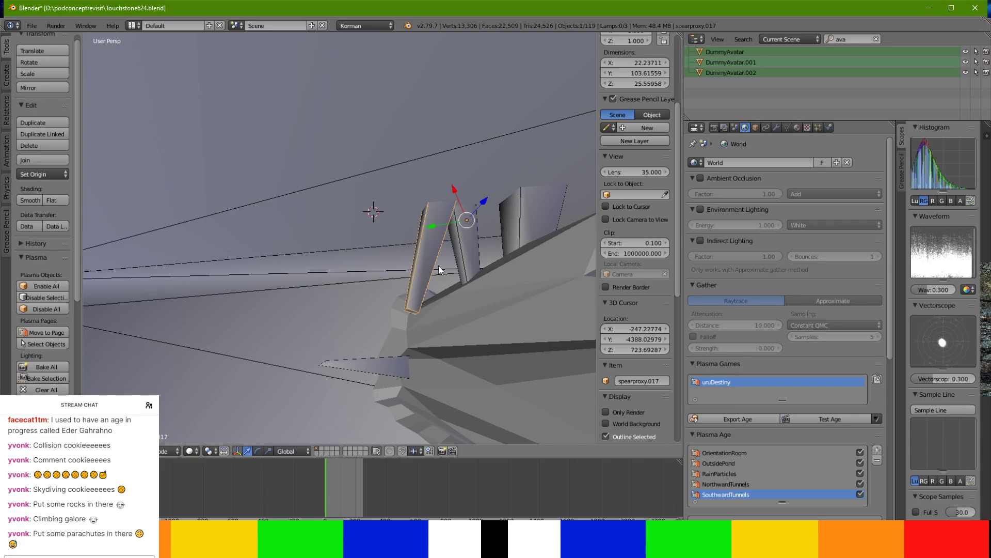
key("ctrl+a")
left_click(439, 264)
Move the spear spearproxy.014 so its inner end meets the side of the pillar, below the neighbouring spears.
middle_click_drag(434, 267, 480, 273)
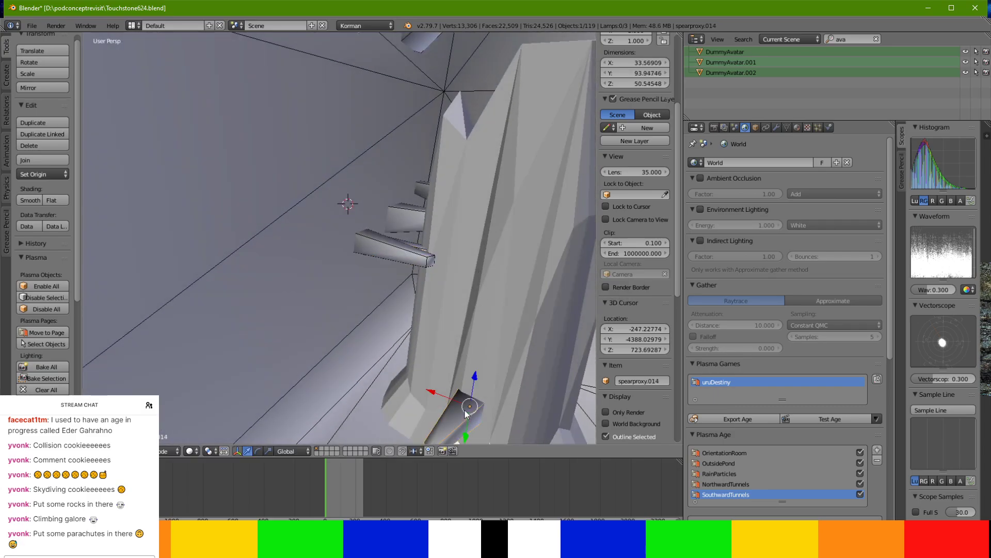
middle_click_drag(465, 411, 469, 416)
scroll(470, 416, "down", 2)
left_click_drag(456, 364, 430, 270)
middle_click_drag(429, 270, 413, 326)
left_click_drag(413, 296, 398, 280)
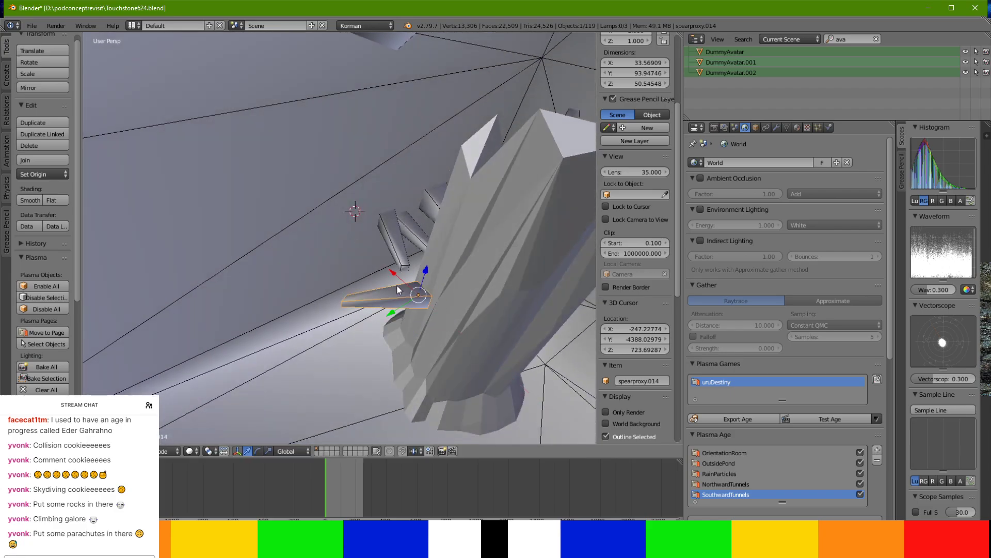
key("g")
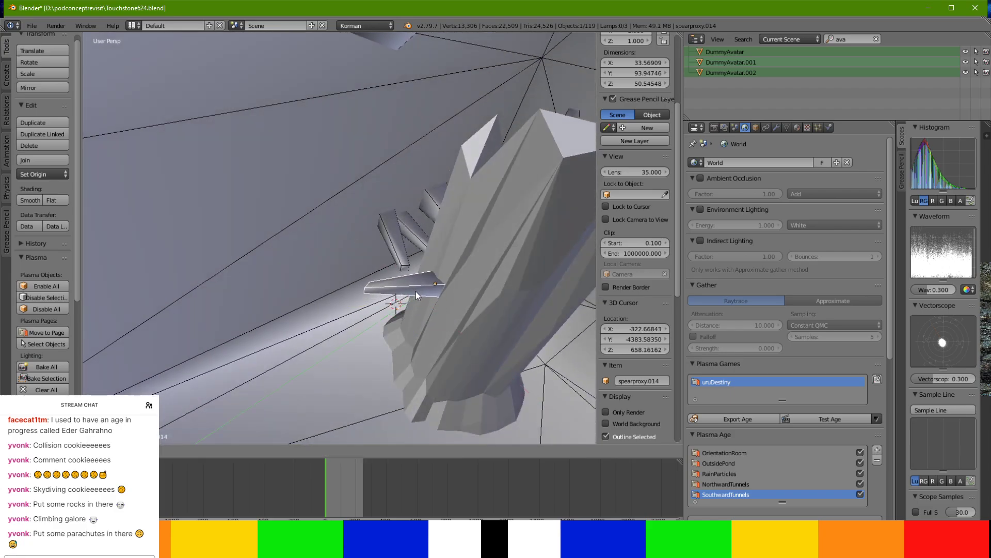
left_click(417, 290)
Adjust spearproxy.014 against the pillar and move its outer end face in Edit Mode to angle the spear.
middle_click_drag(417, 290, 466, 240)
middle_click_drag(373, 254, 411, 231)
scroll(403, 263, "up", 3)
left_click_drag(452, 267, 454, 286)
middle_click_drag(454, 287, 480, 355)
key("Tab")
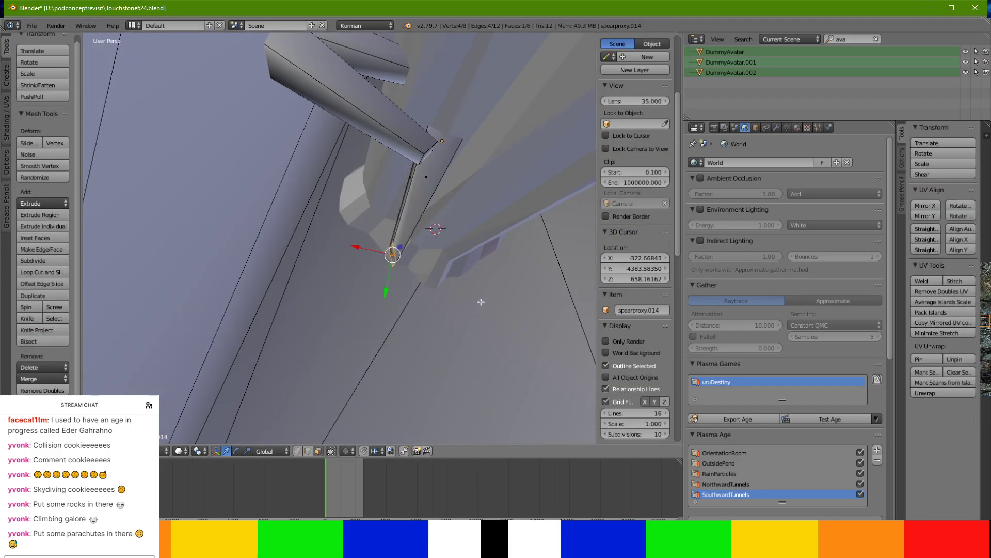
left_click(464, 233)
key("Tab")
Move the spear spearproxy.017 vertically along the Z axis.
middle_click_drag(462, 232, 457, 152)
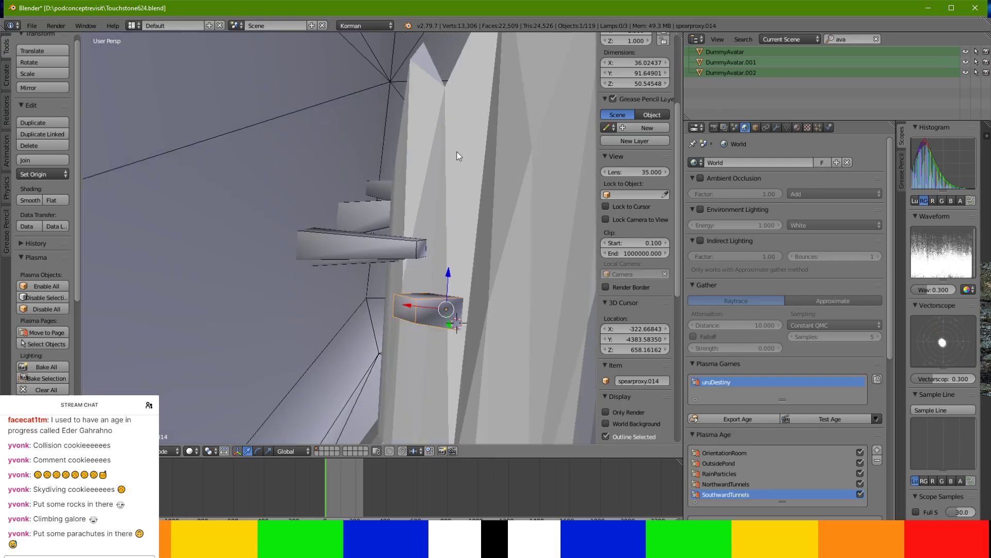
middle_click_drag(438, 241, 366, 182)
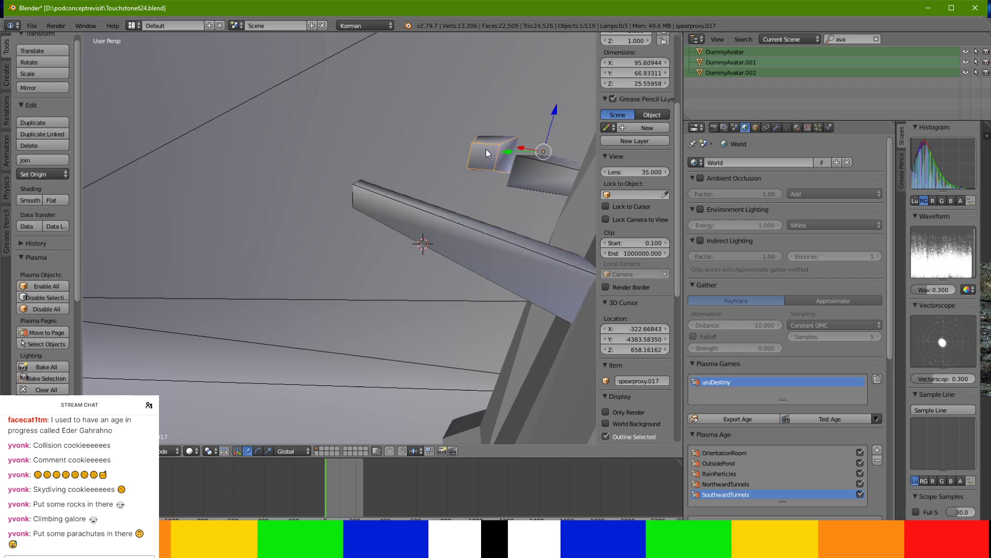
key("g")
key("z")
left_click(560, 216)
Move the outer end face of spearproxy.014 away from the pillar to make the spear about 154 units long along Y.
right_click(538, 265)
middle_click_drag(537, 265, 441, 209)
left_click_drag(482, 217, 483, 215)
middle_click_drag(483, 215, 369, 290)
key("Tab")
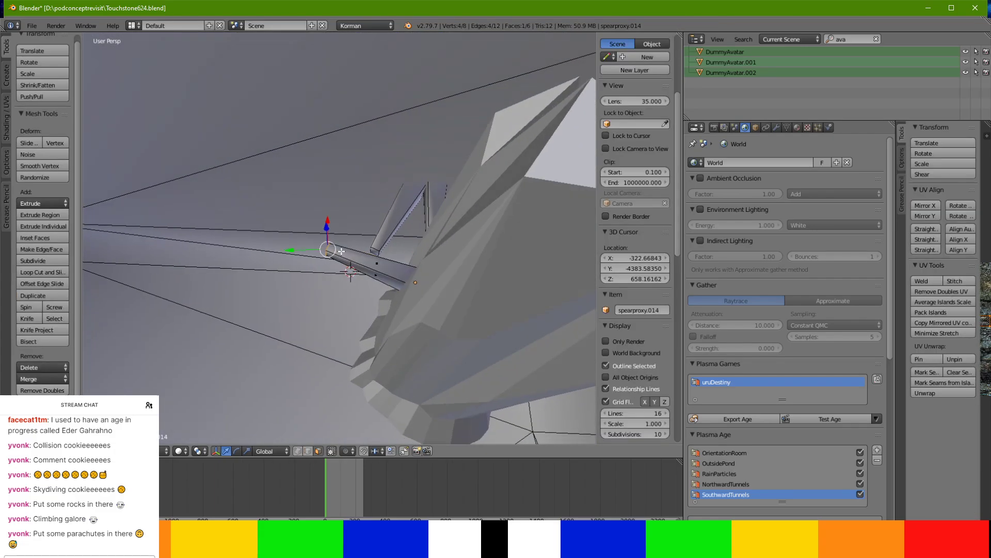
middle_click_drag(338, 250, 384, 259)
left_click_drag(331, 266, 330, 266)
left_click(285, 327)
Lower the underside of spearproxy.014 slightly in Edit Mode and apply the object's rotation and scale.
middle_click_drag(286, 327, 307, 251)
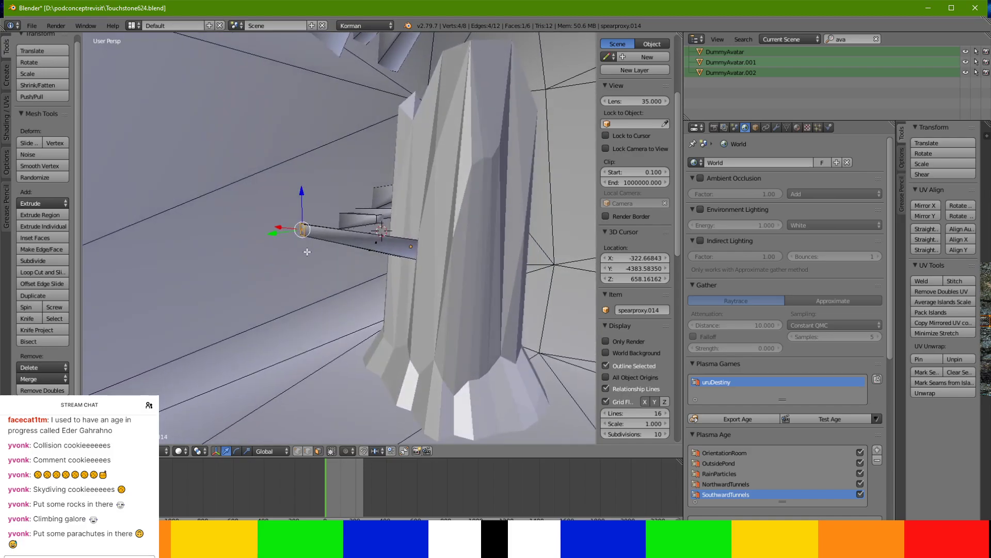
middle_click_drag(313, 190, 305, 163)
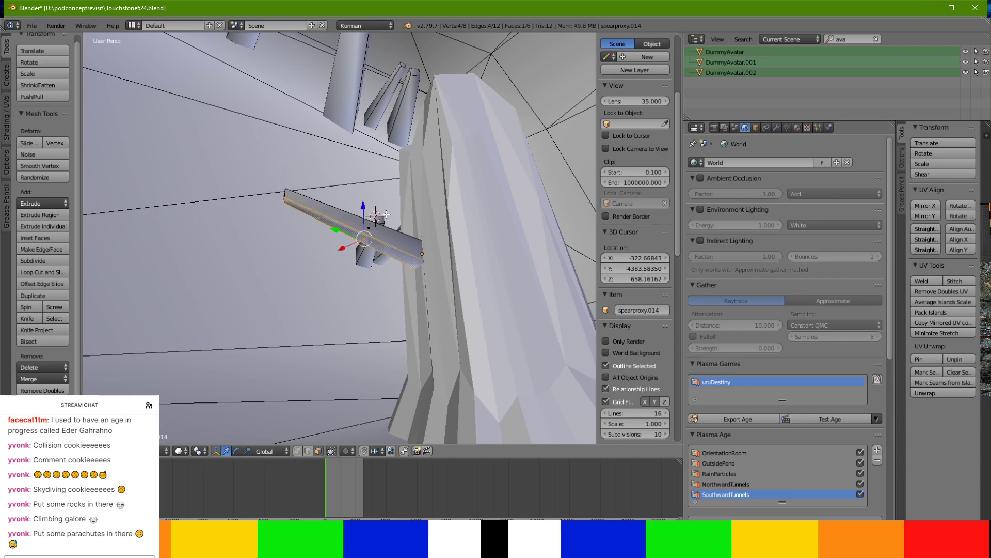
left_click_drag(363, 209, 366, 218)
left_click(367, 213)
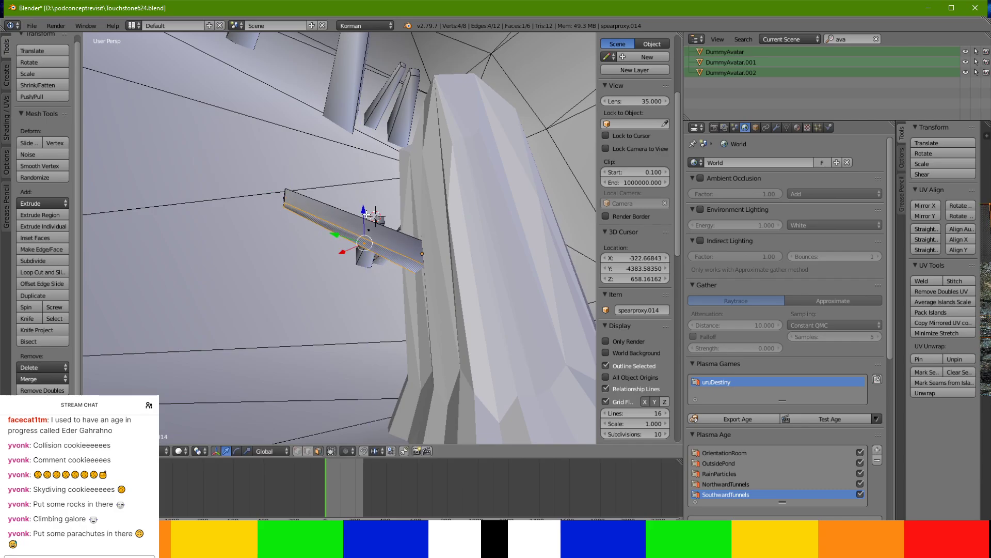
key("Tab")
middle_click_drag(371, 219, 361, 247)
key("ctrl+a")
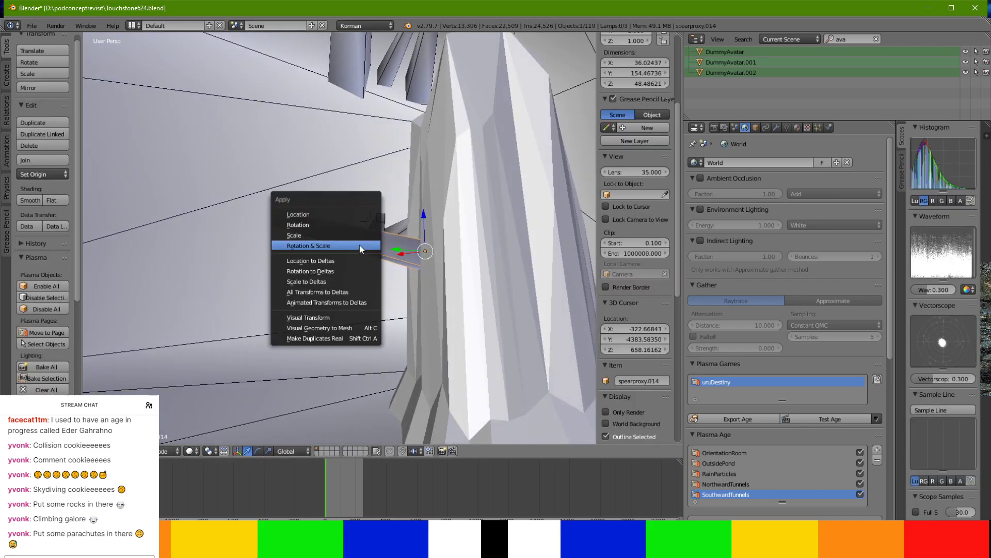
left_click(360, 244)
Examine the arrangement of spears around the pillar and along the wall from several angles.
scroll(338, 252, "down", 5)
mouse_move(339, 252)
middle_mouse_down()
mouse_move(316, 352)
mouse_move(261, 329)
mouse_move(309, 296)
mouse_move(320, 258)
mouse_move(348, 268)
mouse_move(295, 252)
mouse_move(321, 262)
middle_mouse_up()
scroll(308, 265, "up", 1)
key("alt+Tab")
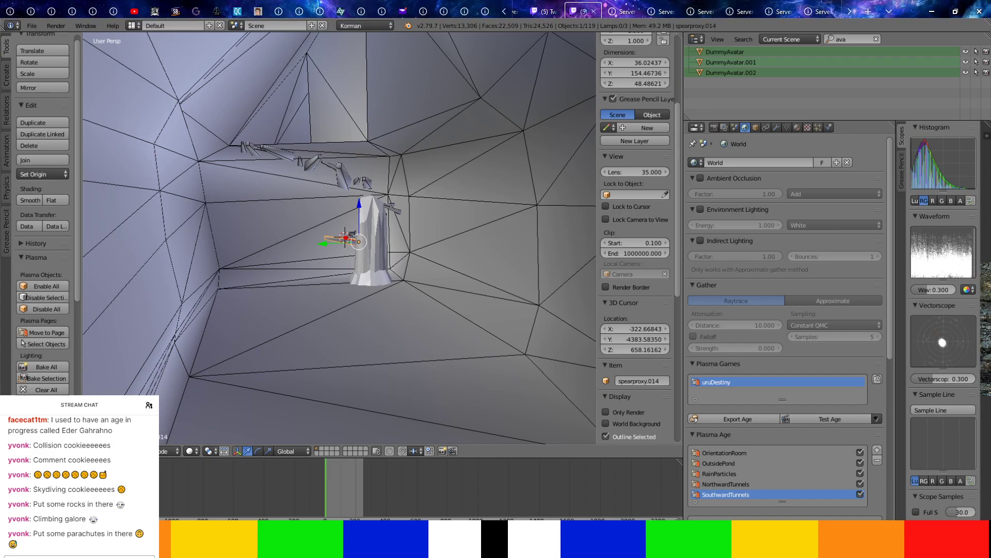
middle_click_drag(377, 237, 339, 274)
middle_click_drag(371, 283, 556, 253)
middle_click_drag(428, 246, 429, 221)
middle_click_drag(529, 251, 367, 191)
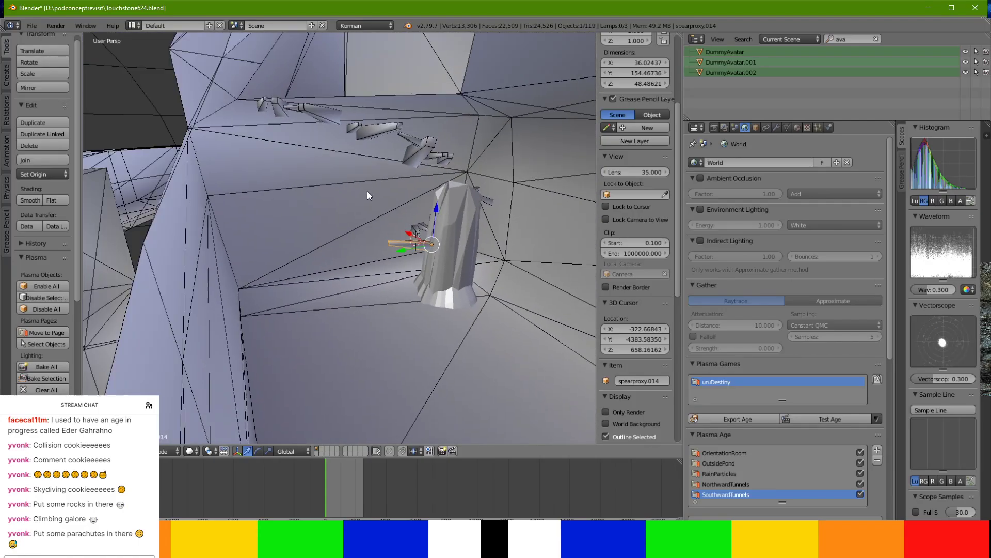
Duplicate three of the upper wall spears and place the copies lower on the wall beside the pillar.
scroll(363, 197, "up", 2)
right_click(320, 103)
right_click(276, 88, "shift")
right_click(364, 114, "shift")
left_click(39, 119)
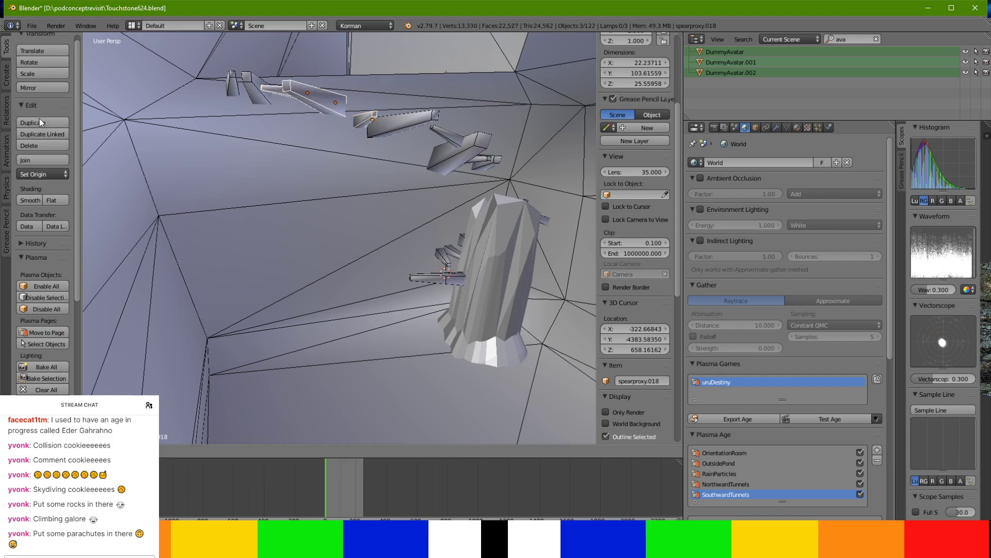
left_click(65, 258)
middle_click_drag(72, 267, 103, 216)
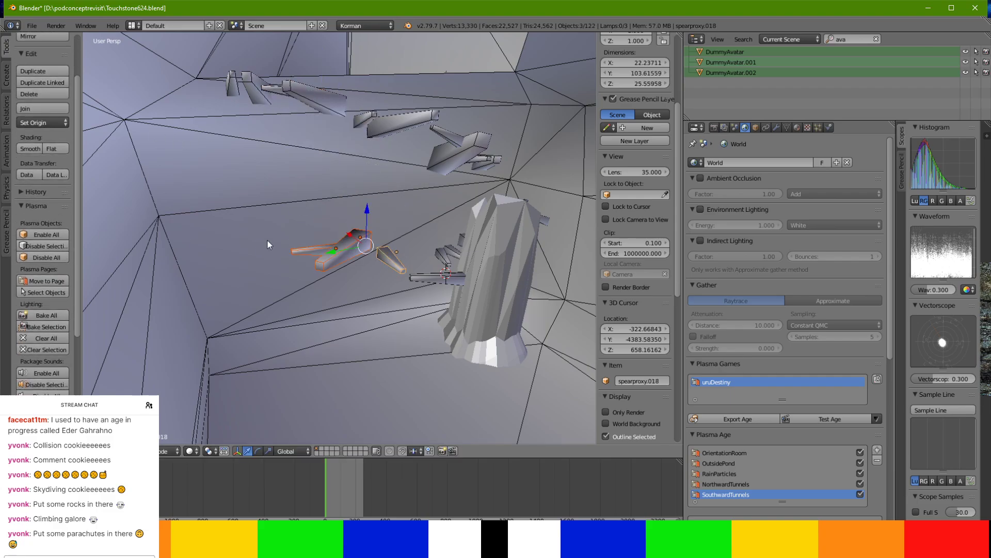
Position the three duplicated spears against the wall, vertically and along Y, in line with the spears on the pillar.
middle_click_drag(268, 240, 250, 187)
scroll(310, 206, "up", 1)
left_click_drag(380, 227, 390, 273)
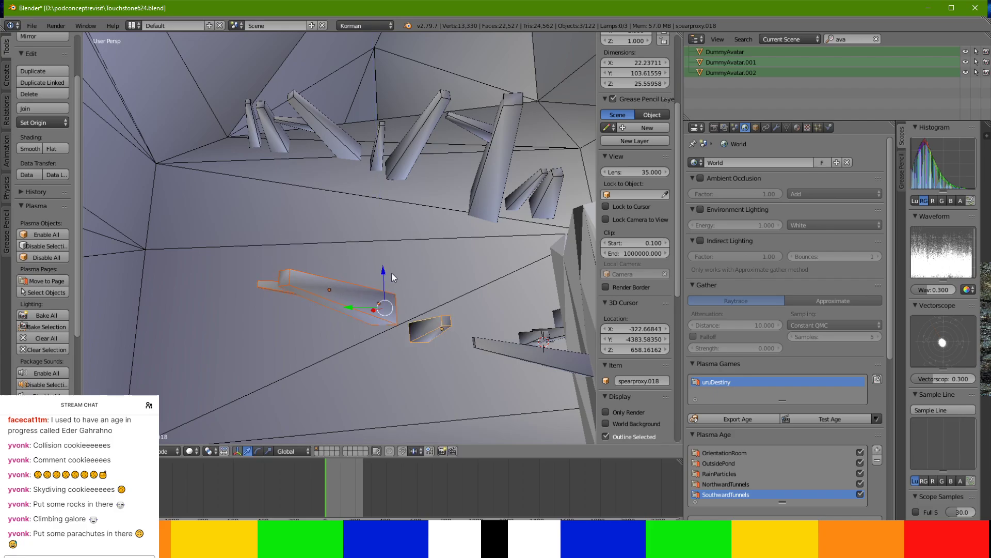
middle_click_drag(389, 274, 370, 380)
left_click(370, 245)
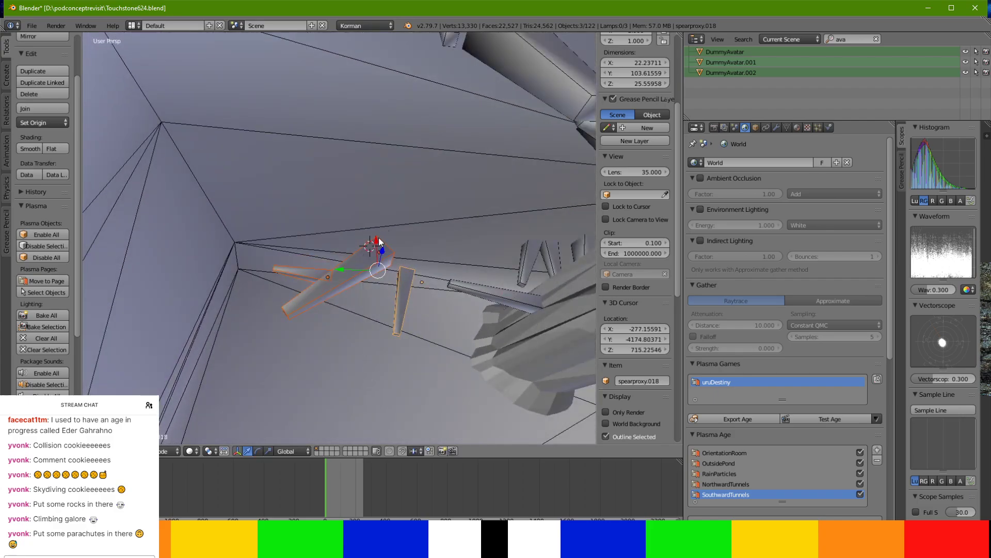
key("g")
key("z")
left_click(413, 186)
key("g")
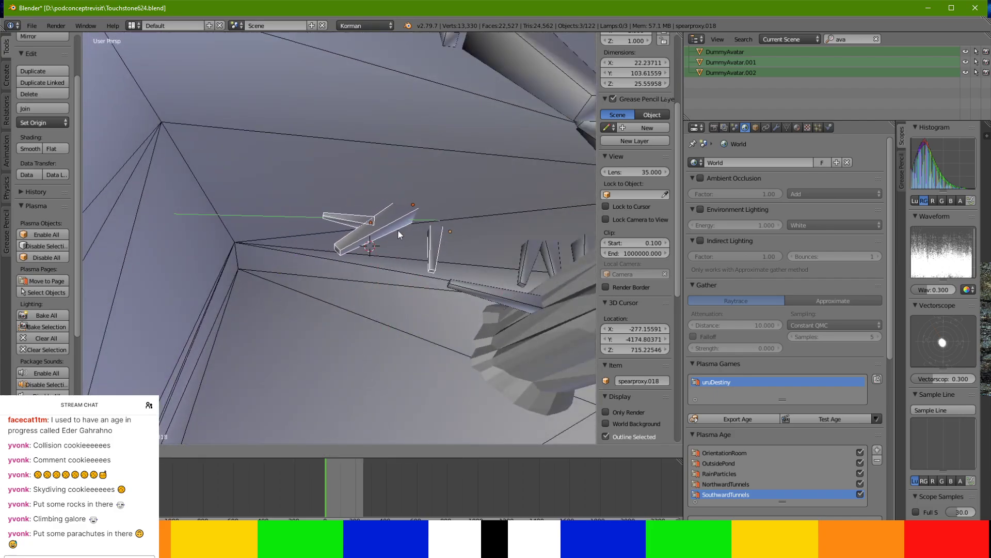
left_click(417, 239)
middle_click_drag(417, 240, 358, 212)
middle_click_drag(327, 272, 367, 201)
mouse_move(345, 262)
left_mouse_down()
mouse_move(345, 247)
mouse_move(345, 256)
left_mouse_up()
Select the two duplicated spears farthest from the pillar, spearproxy.020 and spearproxy.019, and move them lower on the wall.
right_click(199, 266)
middle_click_drag(190, 268, 229, 276)
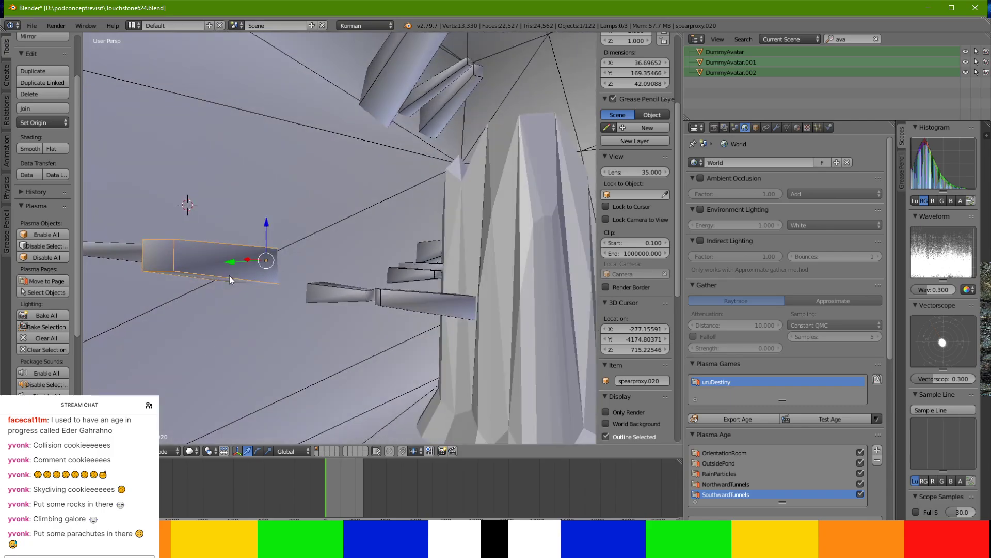
right_click(127, 255, "shift")
middle_click_drag(128, 255, 177, 281)
left_click_drag(219, 136, 246, 138)
left_click_drag(259, 81, 267, 120)
middle_click_drag(267, 120, 259, 439)
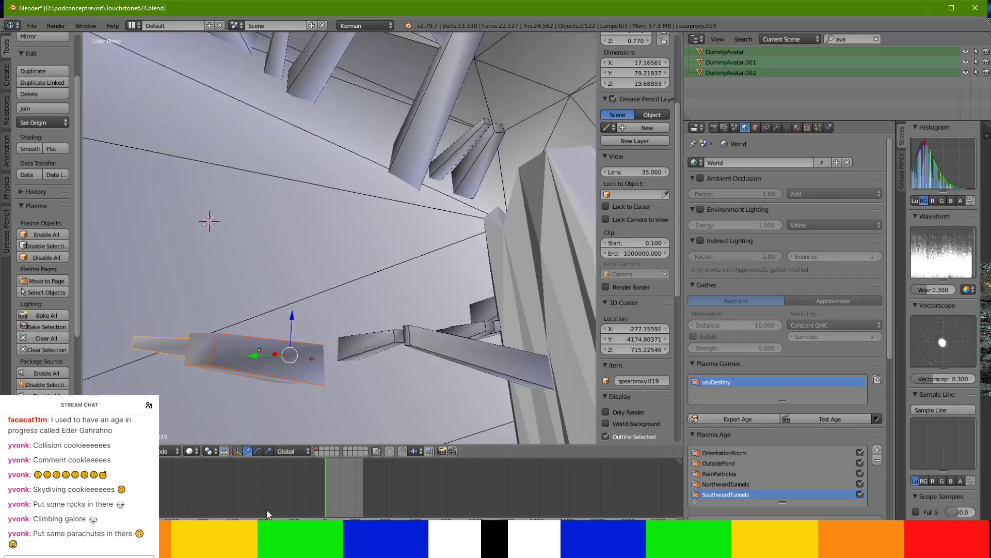
key("g")
left_click(255, 385)
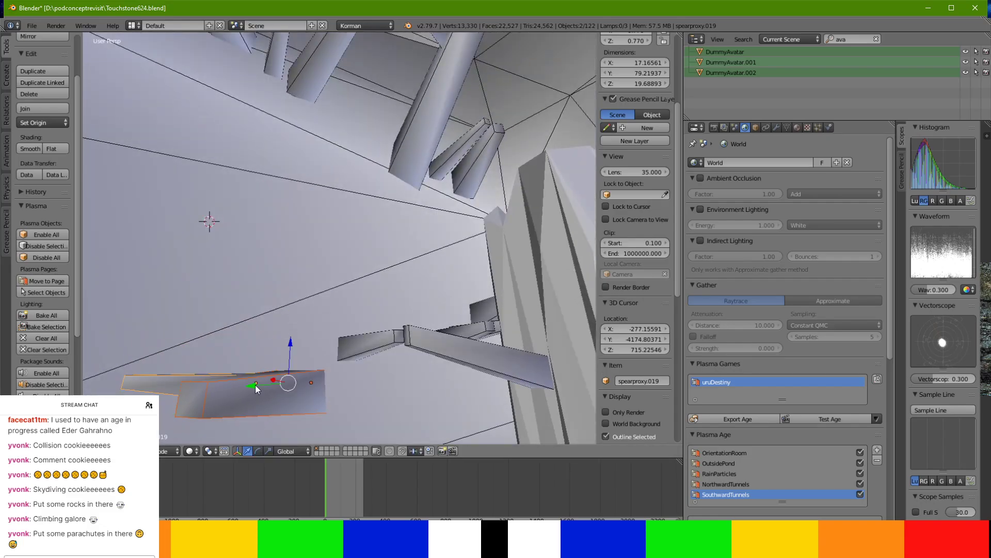
middle_click_drag(262, 385, 462, 246)
scroll(422, 175, "down", 3)
scroll(406, 193, "down", 2)
Try rotating the long spear spearproxy.014 about the Y axis and moving it into the gap between the neighbouring spears.
right_click(462, 239)
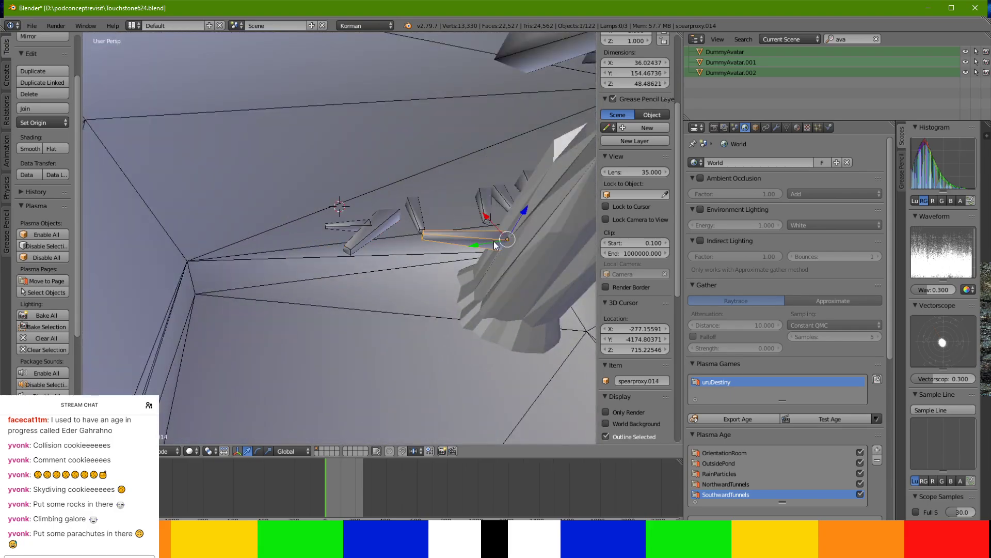
key("r")
key("y")
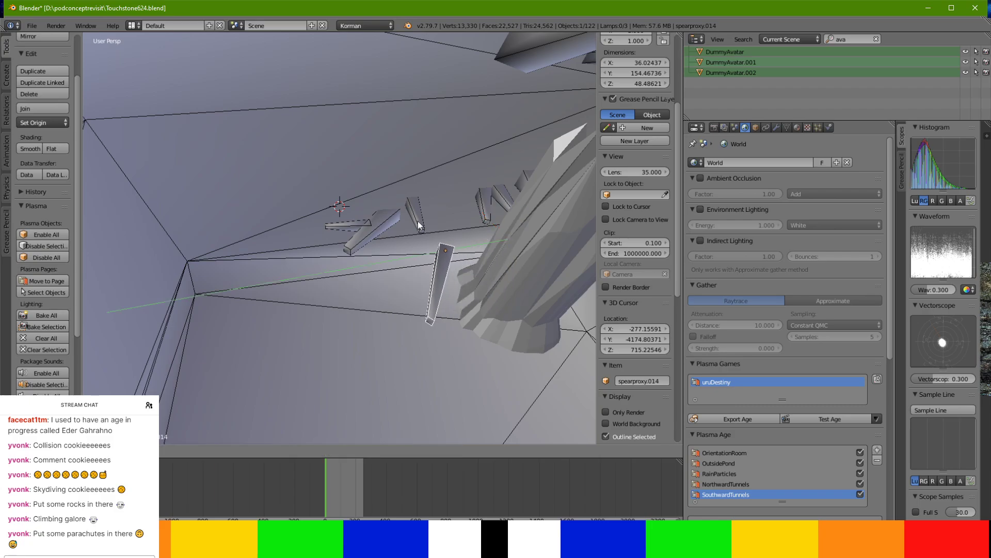
left_click(448, 228)
key("g")
key("x")
left_click(444, 181)
left_click_drag(399, 215, 456, 182)
left_click(457, 181)
key("r")
left_click(452, 170)
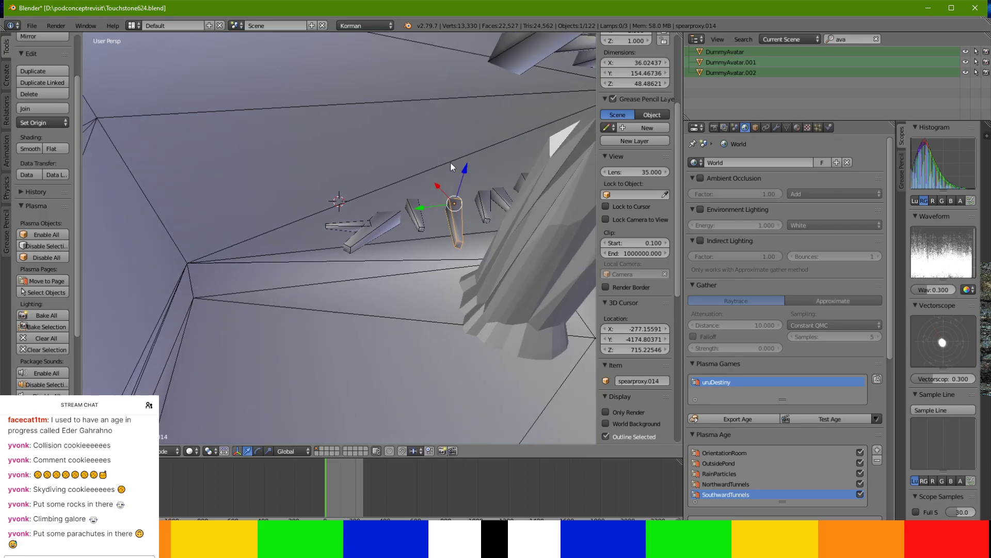
middle_click_drag(452, 168, 459, 153)
scroll(487, 208, "up", 2)
middle_click_drag(487, 208, 334, 251, "shift")
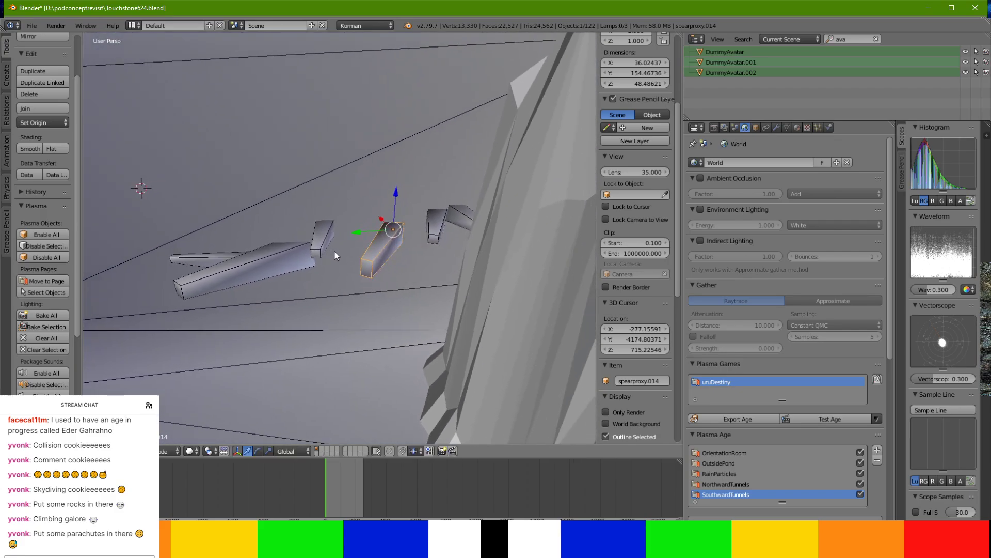
Undo the trial rotations and moves of the long spear beside the pillar.
key("ctrl+z")
key("ctrl+z")
key("ctrl+z")
key("ctrl+z")
key("ctrl+z")
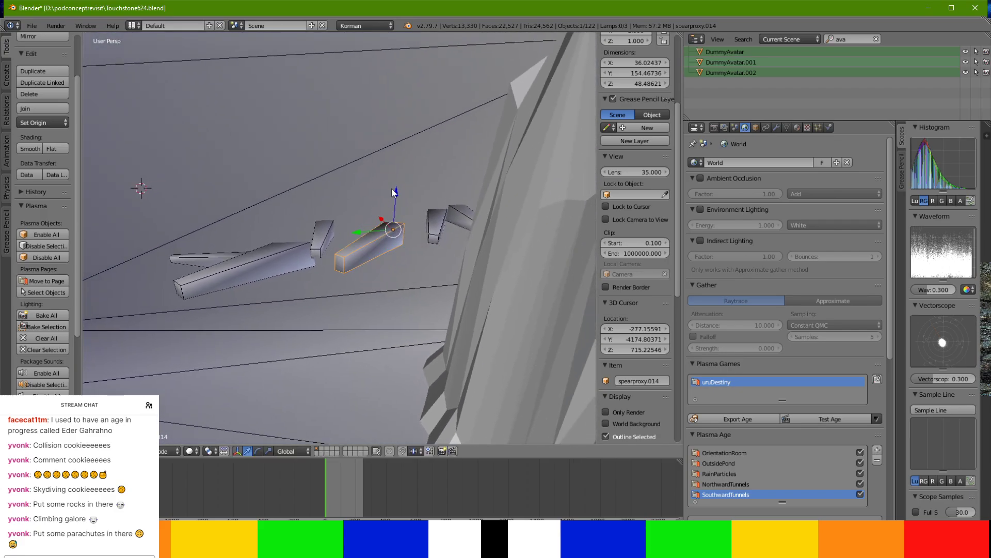
key("ctrl+z")
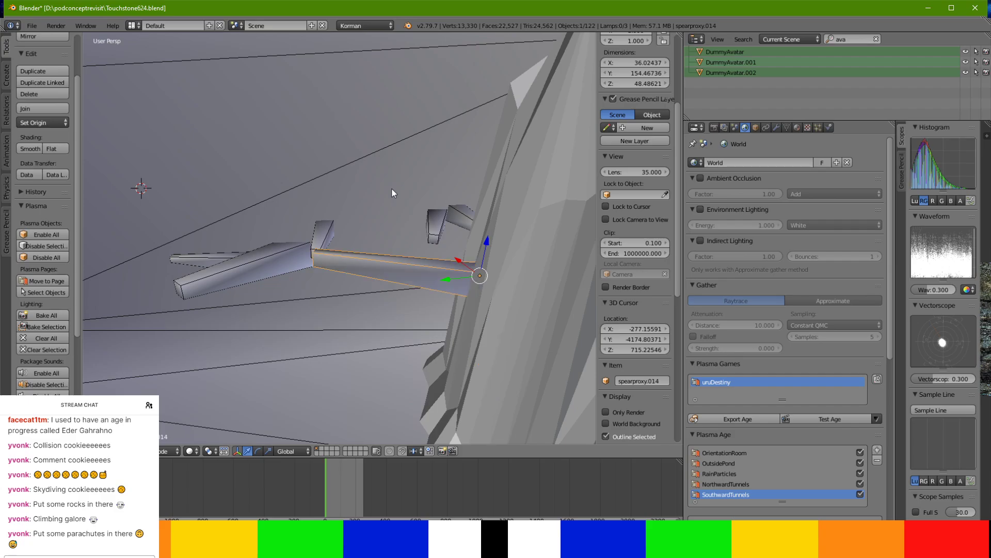
Save the scene over the existing Touchstone624.blend file.
middle_click_drag(390, 188, 393, 138)
middle_click_drag(432, 206, 411, 249)
key("ctrl+s")
left_click(408, 241)
Duplicate two adjacent spears at the far end of the upper row and move the copies above the pillar.
middle_click_drag(408, 241, 325, 207)
right_click(289, 113)
middle_click_drag(344, 133, 243, 207)
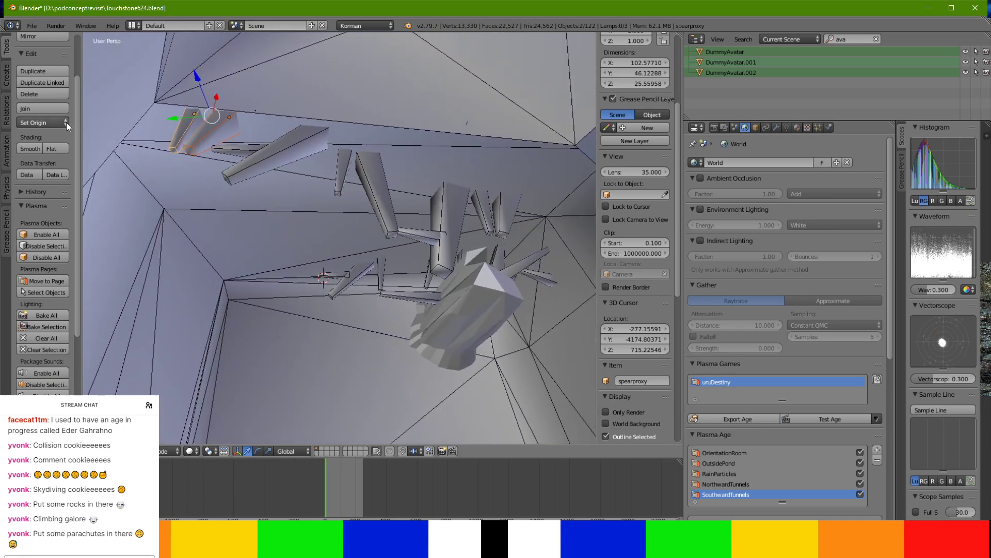
left_click(54, 74)
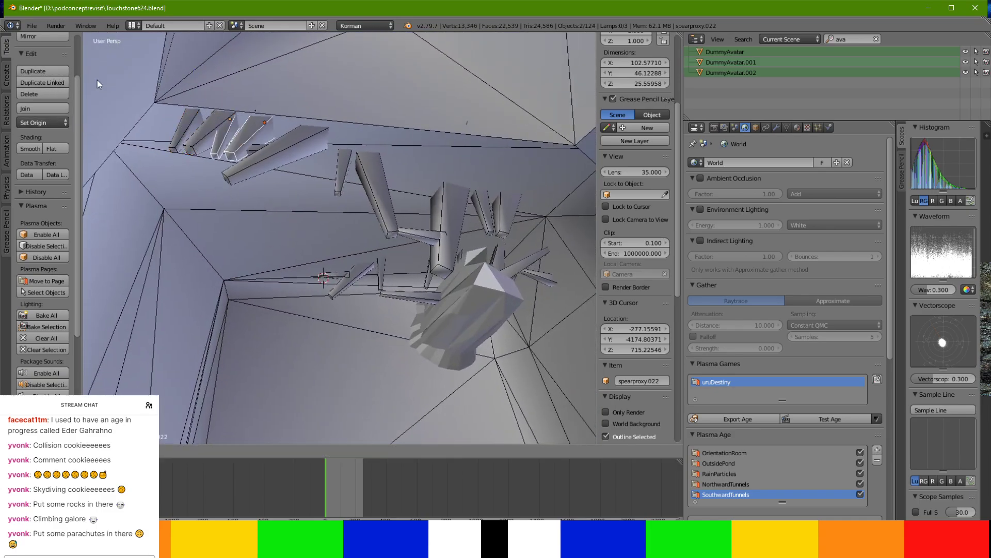
left_click(313, 105)
left_click_drag(456, 129, 470, 114)
left_click(469, 113)
Stretch the two duplicated spears along the X axis to about 265 units and apply their rotation and scale.
middle_click_drag(469, 113, 495, 134)
scroll(418, 73, "up", 3)
key("s")
right_click(496, 103)
key("s")
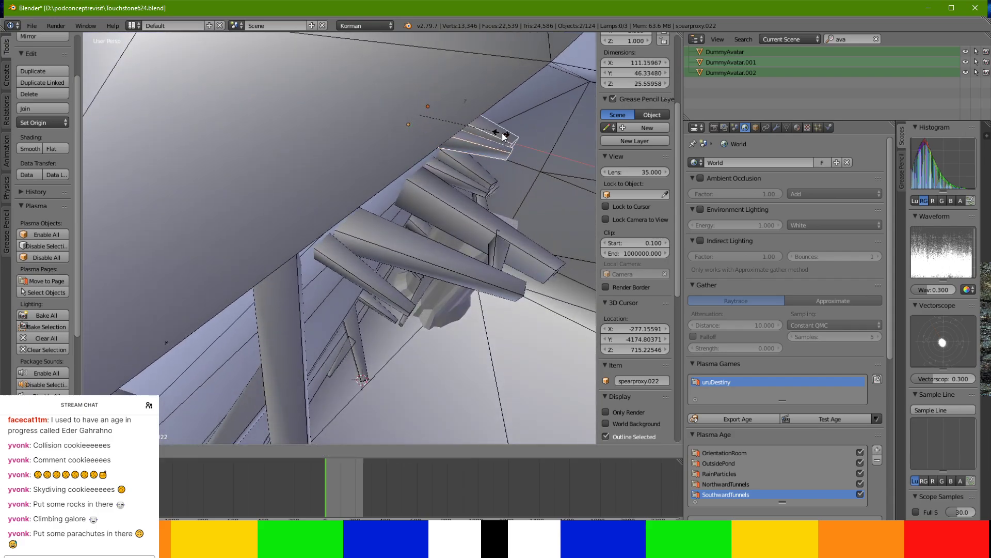
left_click(99, 193)
middle_click_drag(233, 207, 274, 200)
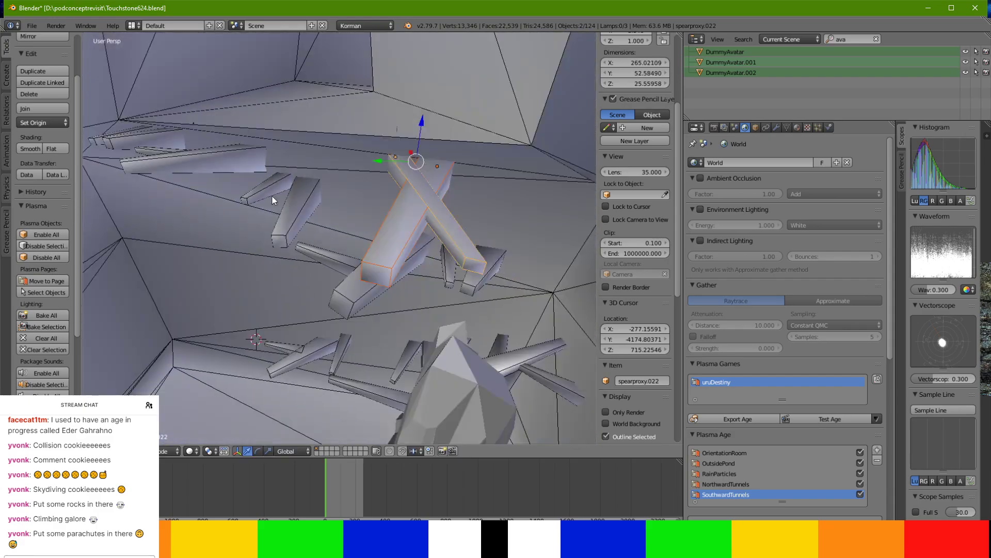
key("ctrl+a")
left_click(414, 135)
Reorient the wider duplicated spear above the pillar and move it sideways and upward, away from the narrower one.
right_click(424, 191)
left_click(407, 159)
left_click_drag(403, 165, 441, 169)
left_click_drag(483, 132, 488, 116)
Move and rotate the narrower duplicated spear clear of the wider one, and select both spears.
right_click(416, 183)
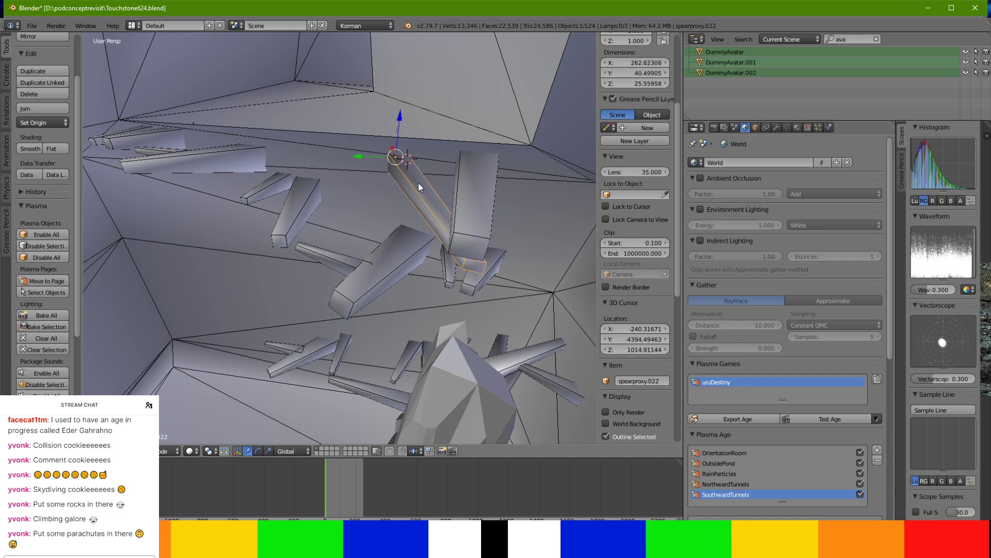
key("g")
left_click(329, 156)
left_click_drag(330, 152, 340, 149)
middle_click_drag(340, 148, 363, 190)
key("r")
left_click(398, 219)
right_click(459, 267, "shift")
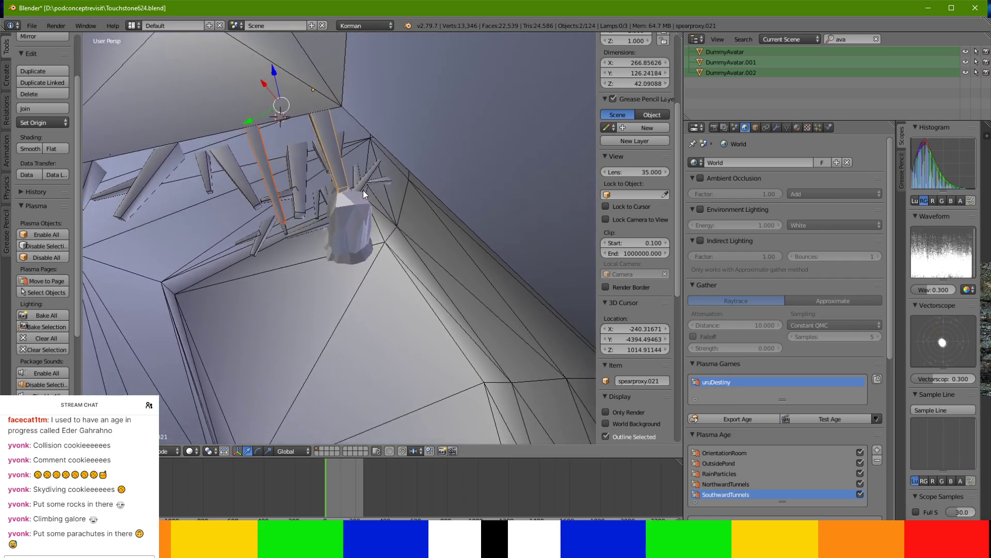
Duplicate the two selected long spears to the far side of the pillar, then rotate and shift the copies along the adjoining wall.
left_click(43, 69)
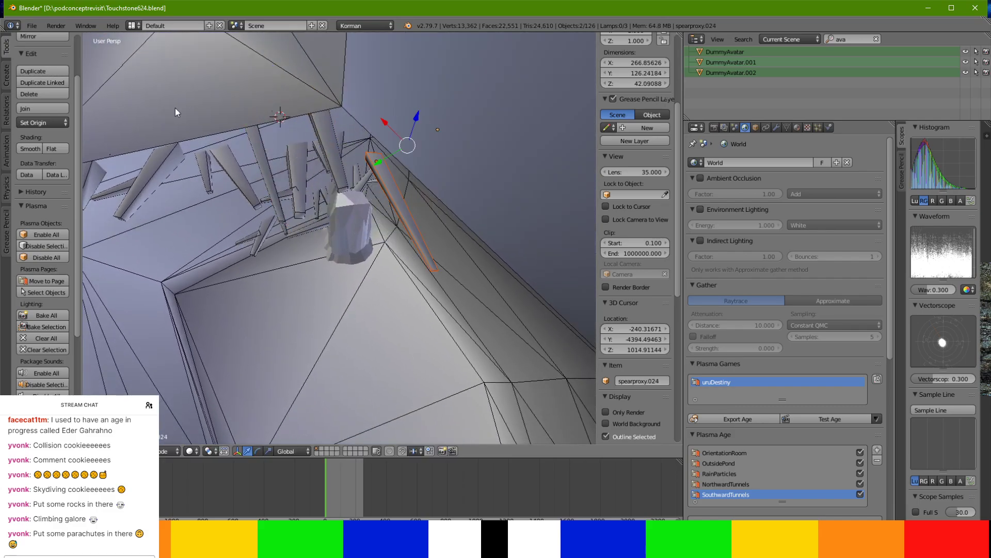
key("r")
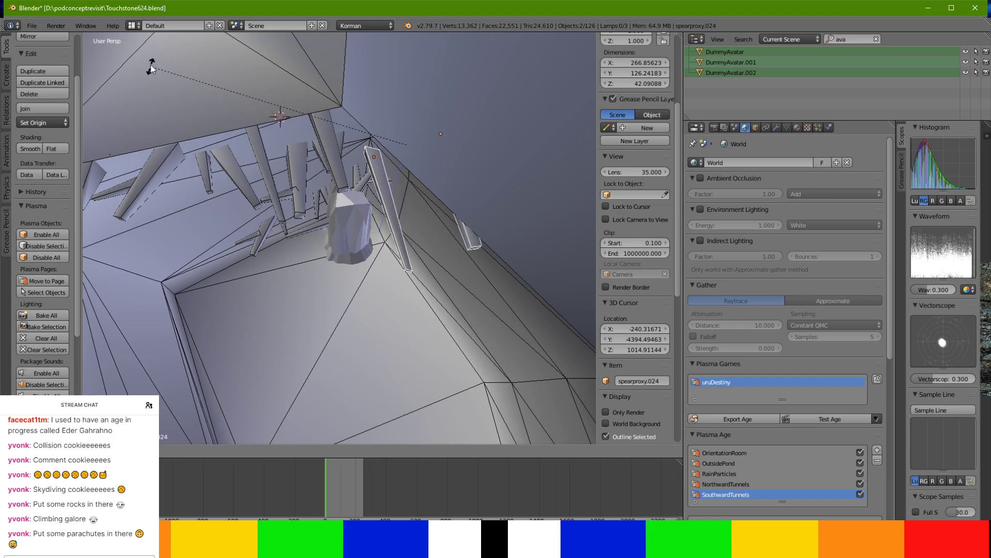
left_click(354, 266)
left_click_drag(390, 127, 440, 168)
middle_click_drag(440, 169, 444, 113)
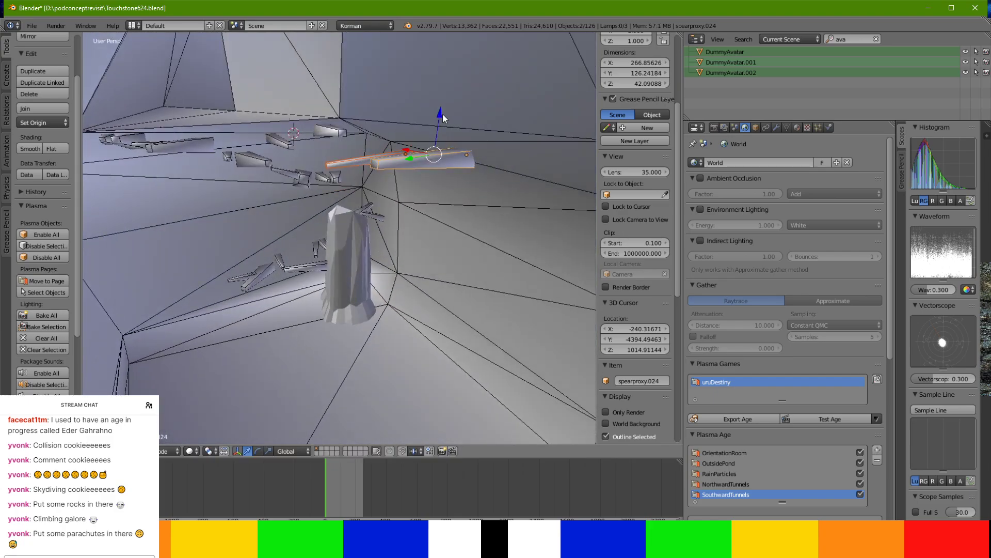
Raise the pair of copied long spears and nudge them up against the top edge of the cavern wall.
left_click_drag(447, 121, 447, 70)
middle_click_drag(448, 70, 516, 88)
left_click_drag(404, 58, 397, 67)
middle_click_drag(367, 100, 395, 90)
left_click_drag(392, 39, 395, 47)
right_click(447, 75)
Select the wider of the two copies and adjust its height and X position beside the narrower spear on the wall.
right_click(443, 75)
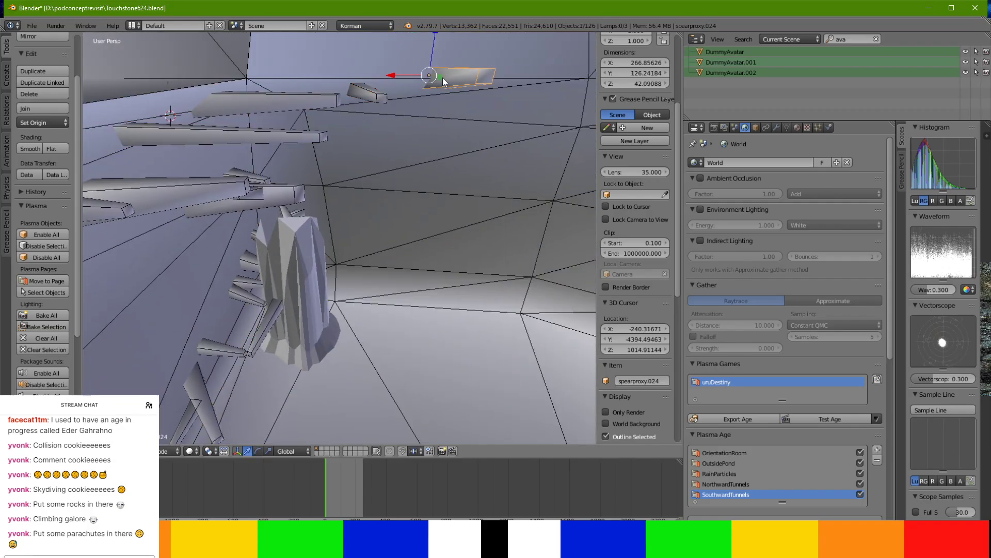
key("KP_Decimal")
scroll(393, 118, "down", 4)
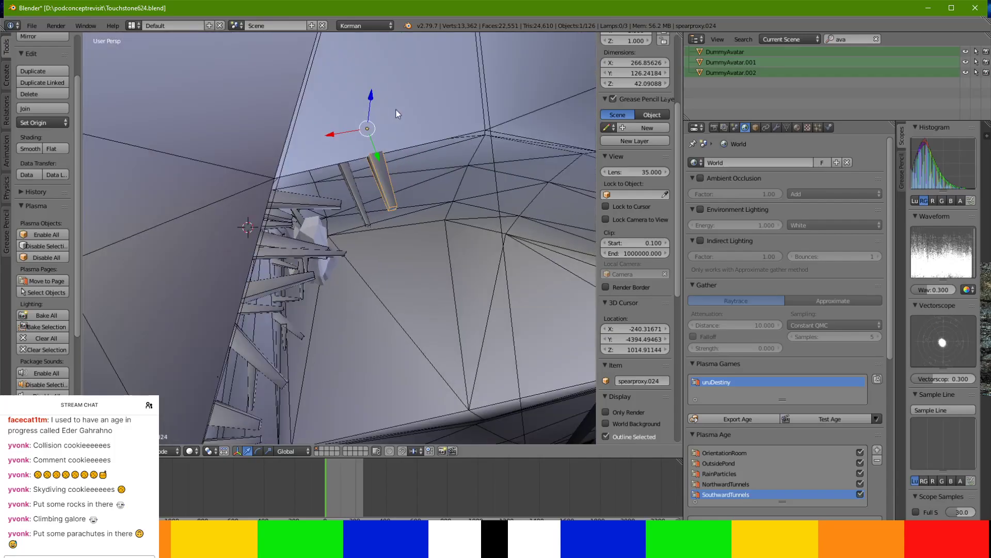
middle_click_drag(358, 133, 458, 140)
left_click_drag(292, 162, 304, 159)
middle_click_drag(303, 159, 246, 205)
left_click(275, 41)
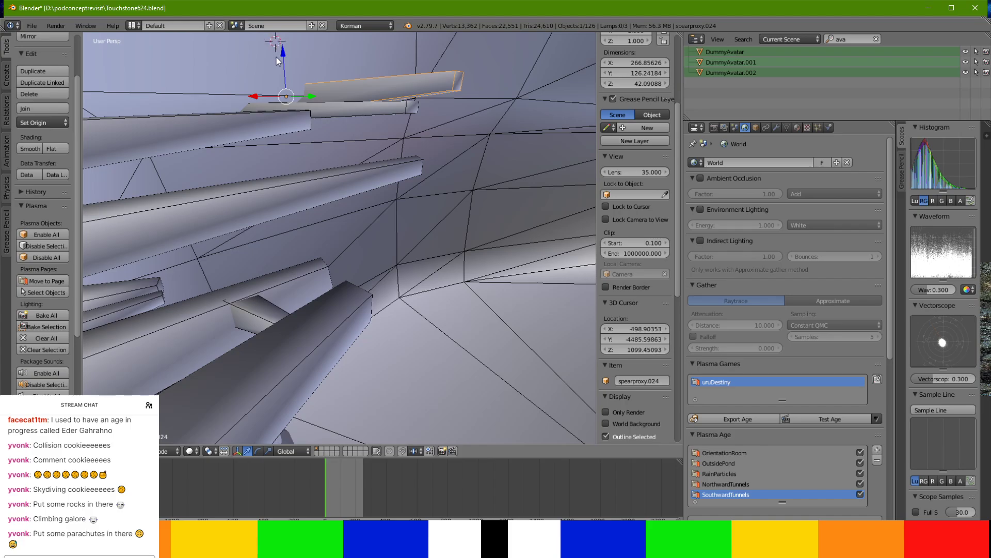
left_click_drag(283, 58, 284, 60)
left_click(287, 66)
middle_click_drag(287, 66, 231, 68)
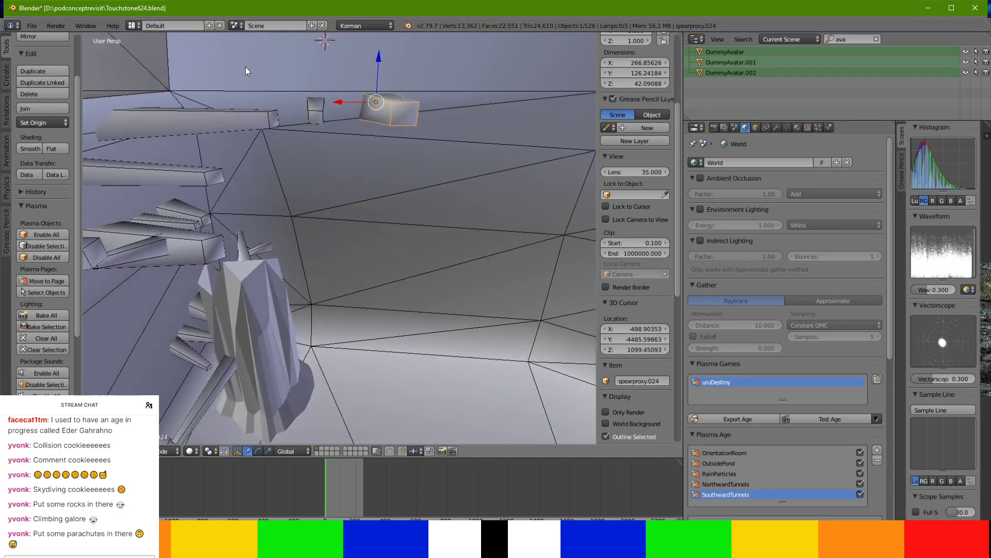
left_click_drag(343, 102, 340, 101)
middle_click_drag(339, 101, 351, 122)
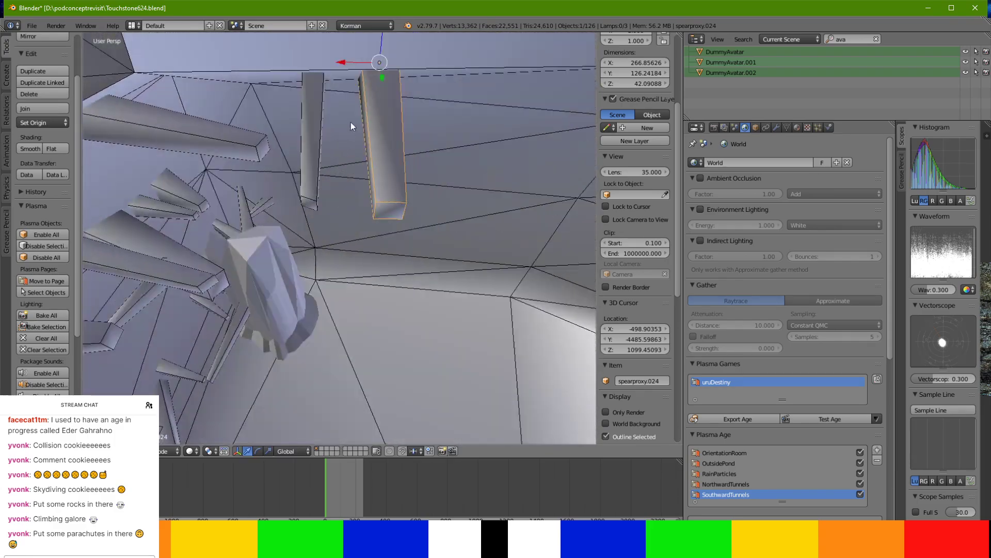
left_click_drag(349, 66, 336, 57)
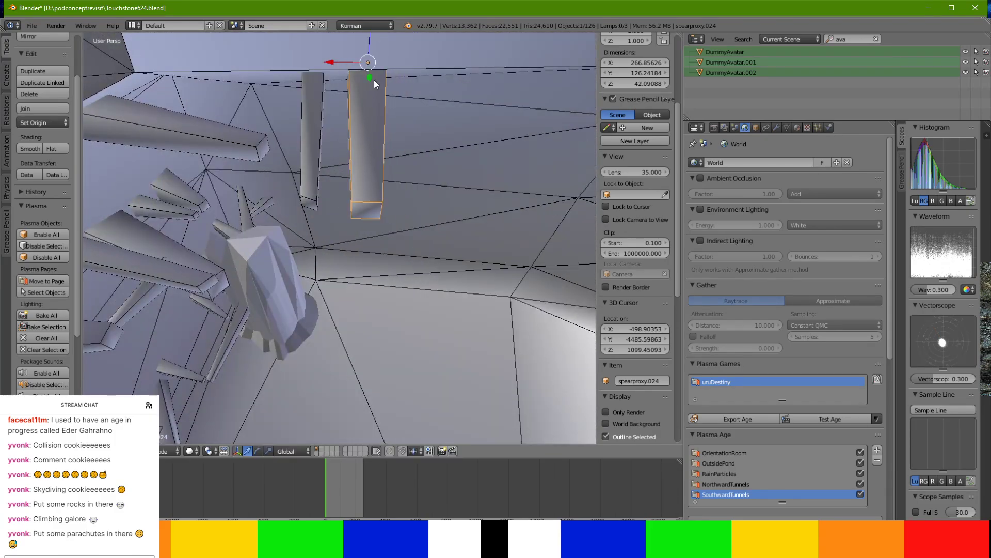
Rotate the wider spear at an angle, space it farther from the narrower one, and apply its rotation and scale.
key("r")
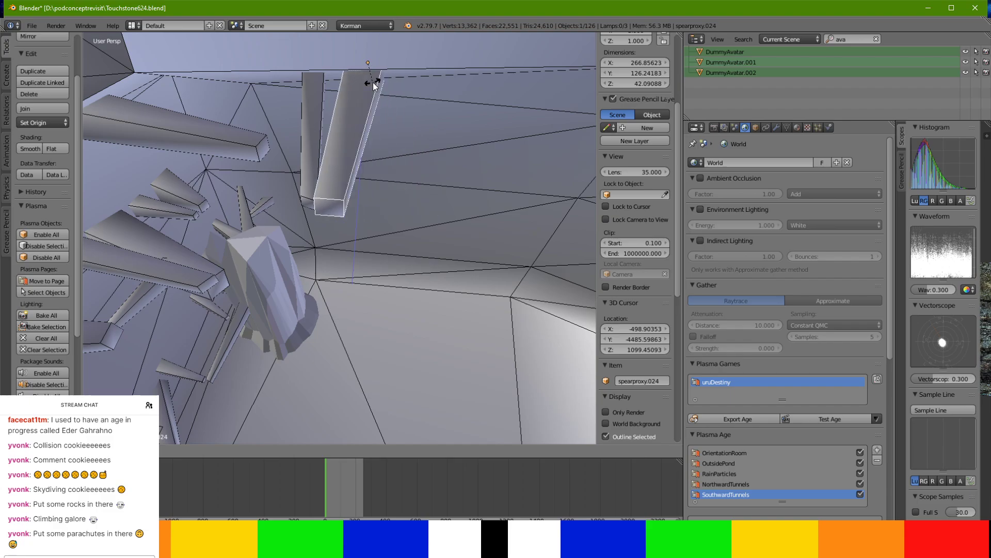
left_click(365, 79)
left_click_drag(341, 61, 371, 59)
key("r")
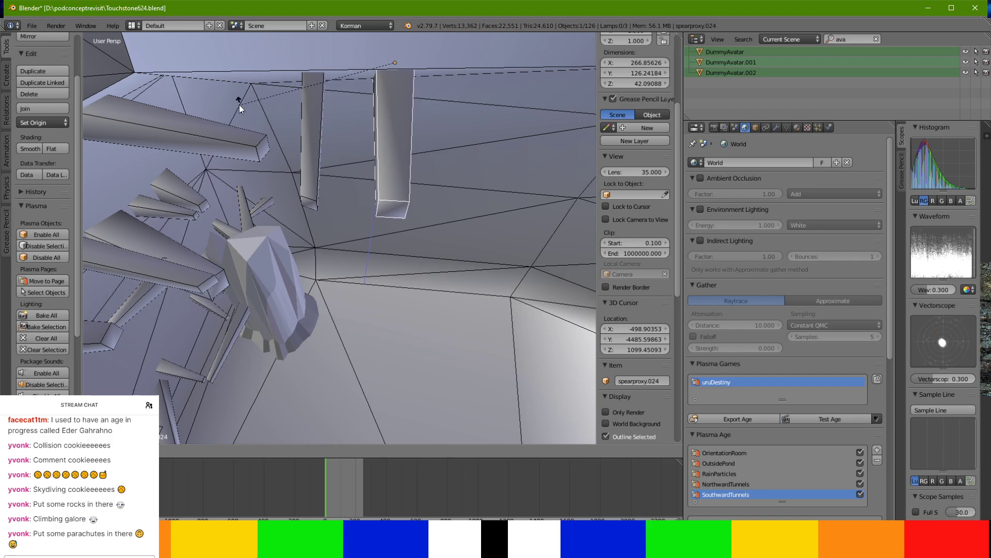
left_click(282, 111)
key("ctrl+a")
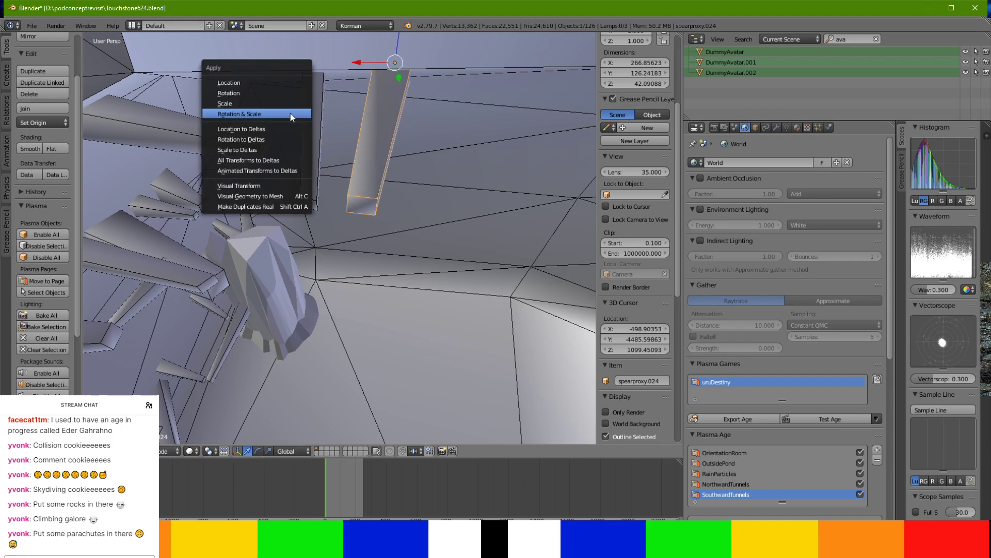
left_click(290, 113)
Isolate the cave mesh ST-DropdownArea, rename it ST-DropdownGEODECAVE, and return to the full scene.
middle_click_drag(287, 110, 555, 259)
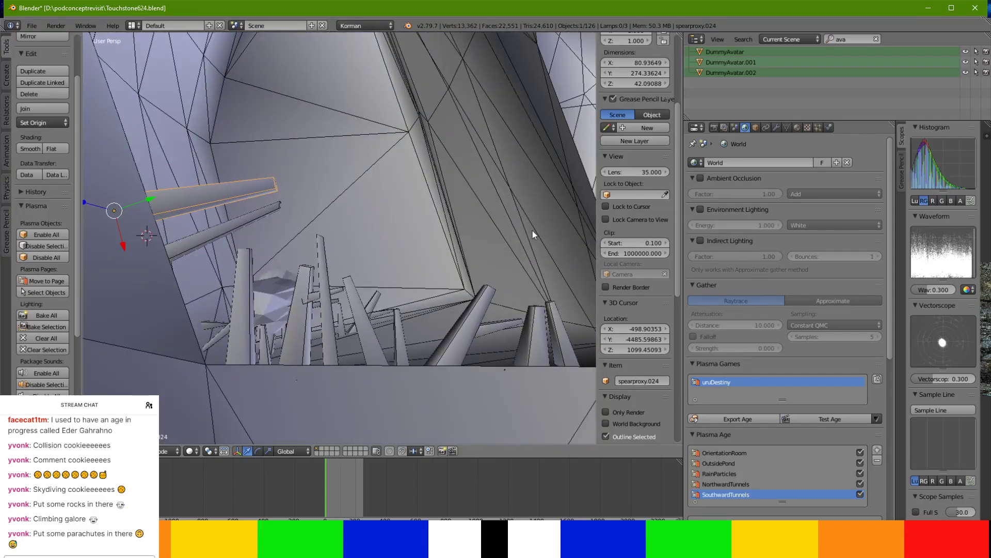
right_click(508, 204)
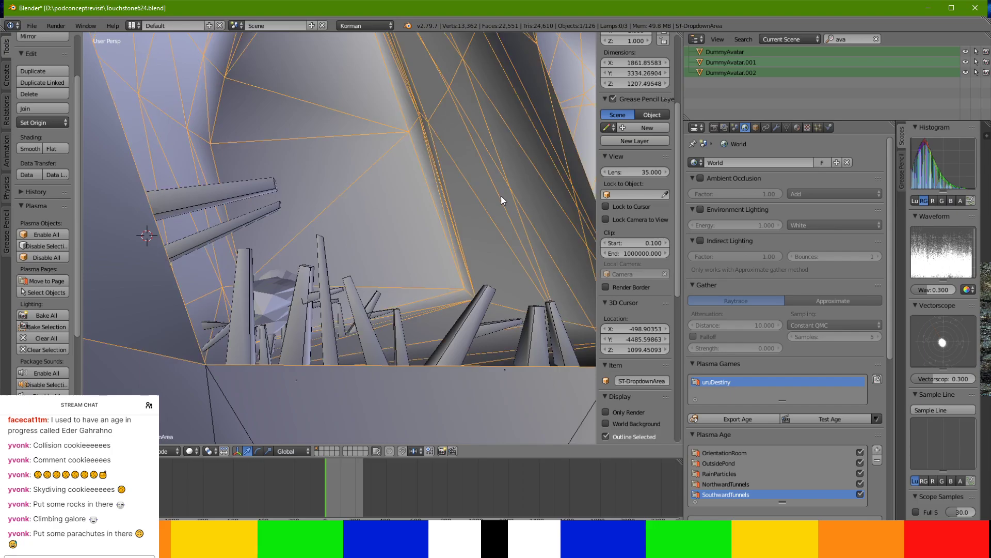
key("KP_Divide")
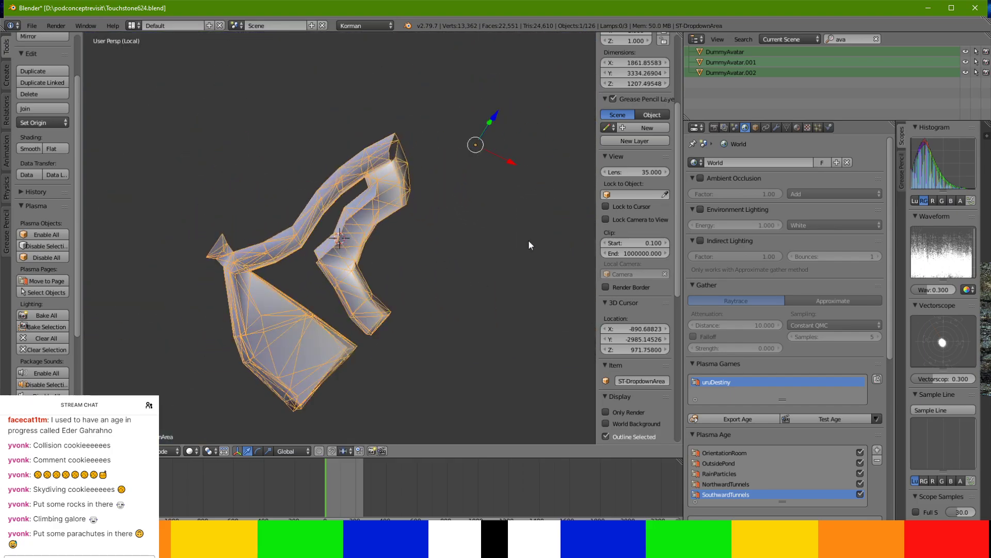
left_click(829, 127)
left_click(798, 162)
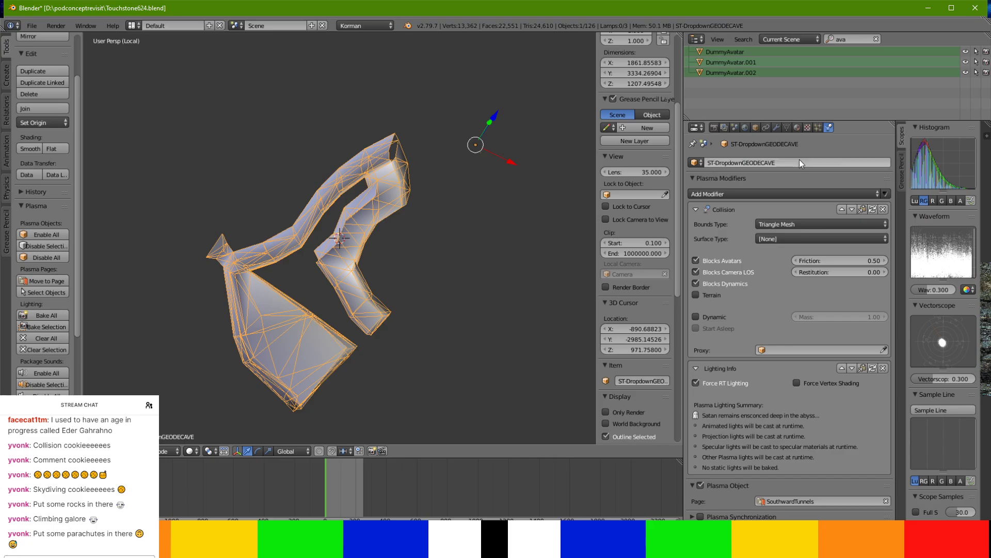
key("KP_Divide")
middle_click_drag(343, 179, 95, 109)
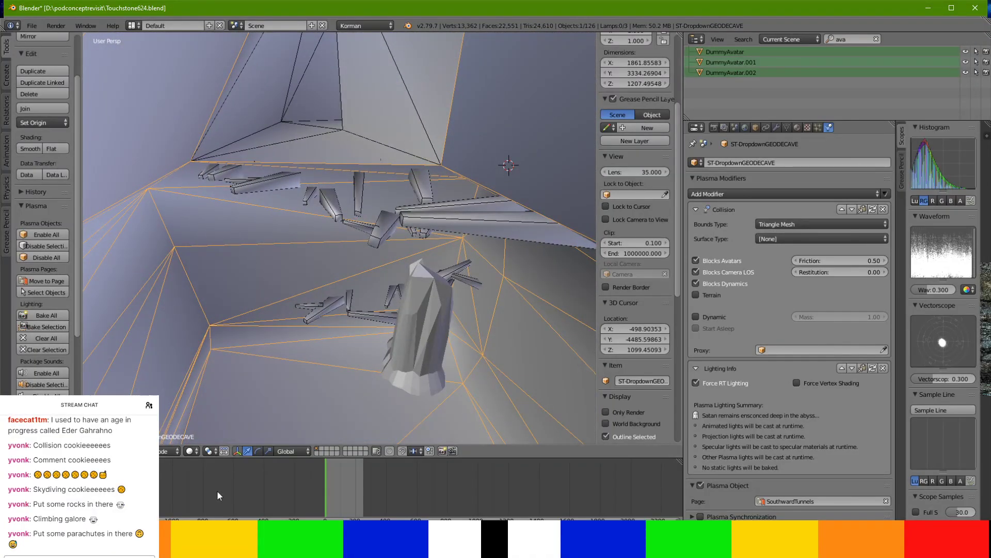
key("alt+Tab")
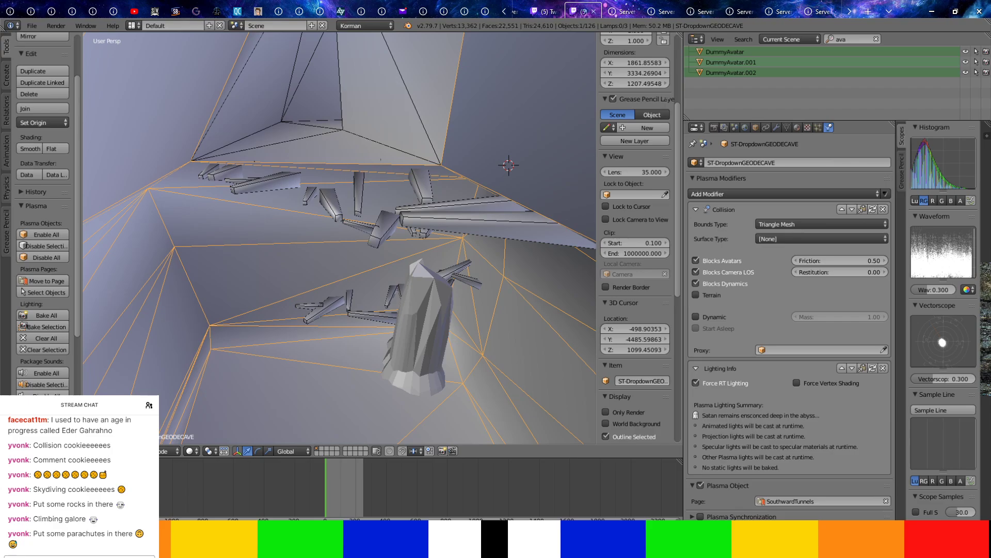
Select four neighbouring spears from the upper row above the pillar and duplicate them onto the bare wall between the two rows.
middle_click_drag(316, 317, 349, 278)
right_click(444, 262)
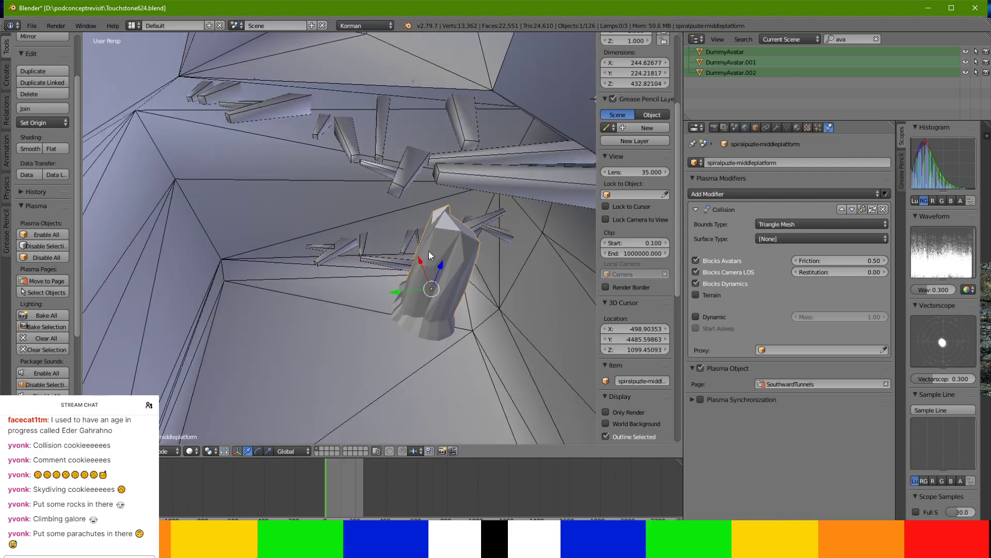
right_click(537, 182)
middle_click_drag(515, 156, 483, 163)
right_click(484, 165, "shift")
middle_click_drag(342, 202, 336, 305)
right_click(274, 345, "shift")
middle_click_drag(273, 352, 425, 181)
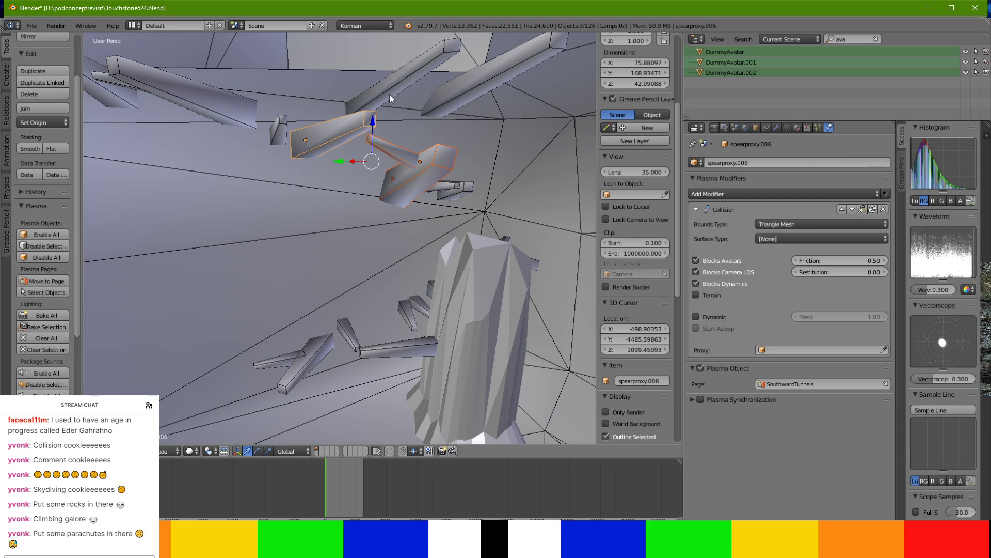
middle_click_drag(375, 125, 110, 105)
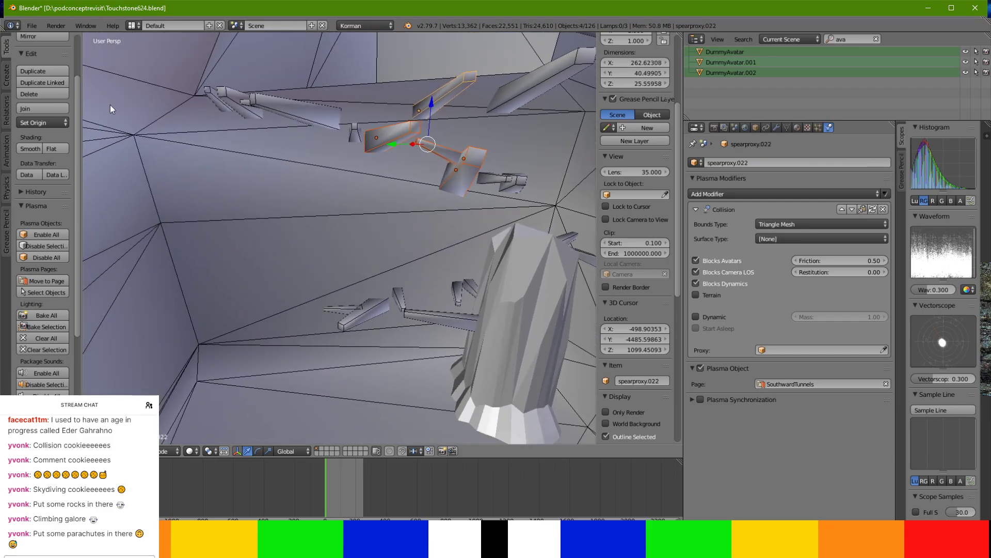
left_click(60, 73)
left_click(643, 148)
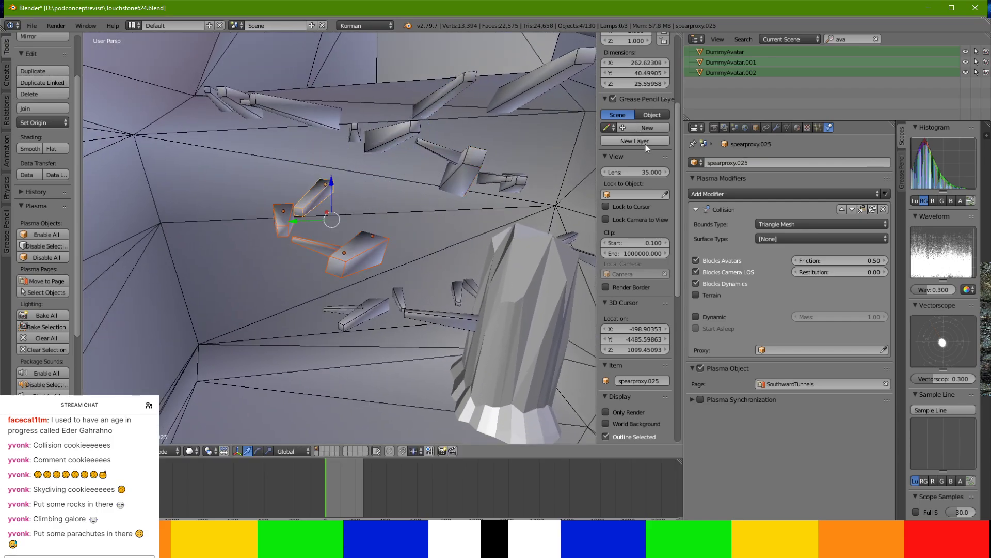
Keep only the wide copy and its small neighbour selected, and move them along Y toward the cavern corner and down.
middle_click_drag(646, 148, 628, 152)
middle_click_drag(589, 181, 419, 165)
right_click(313, 267, "shift")
key("g")
key("y")
left_click(232, 285)
left_click_drag(247, 245, 251, 286)
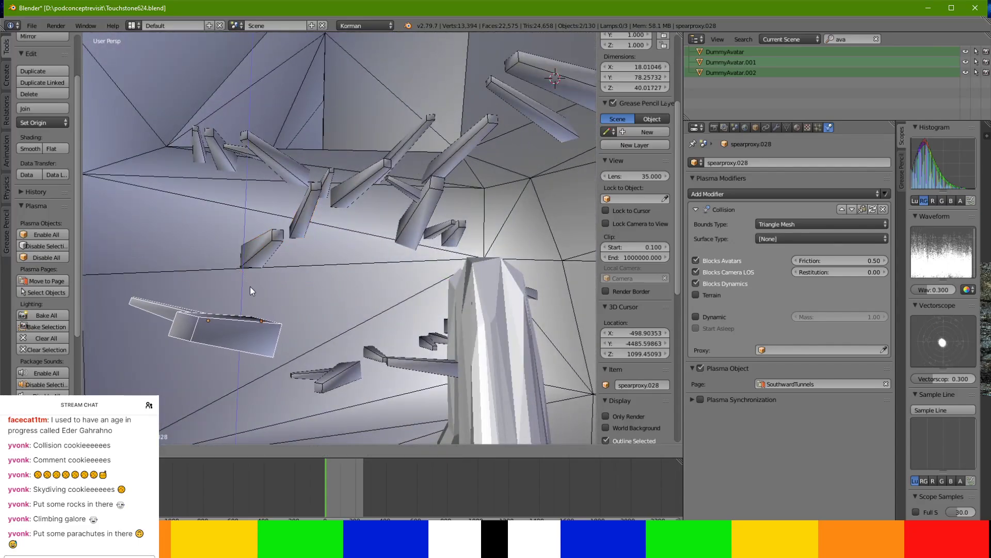
left_click(262, 334)
middle_click_drag(261, 334, 246, 409)
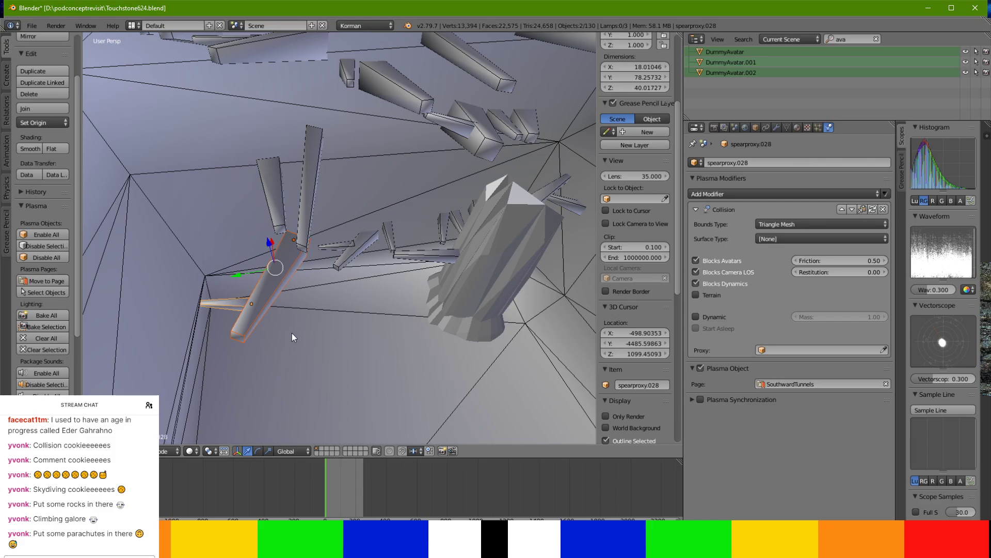
Rotate the wide and small spear pair, shift it farther along Y, and lower it to the base of the wall.
key("r")
left_click(297, 258)
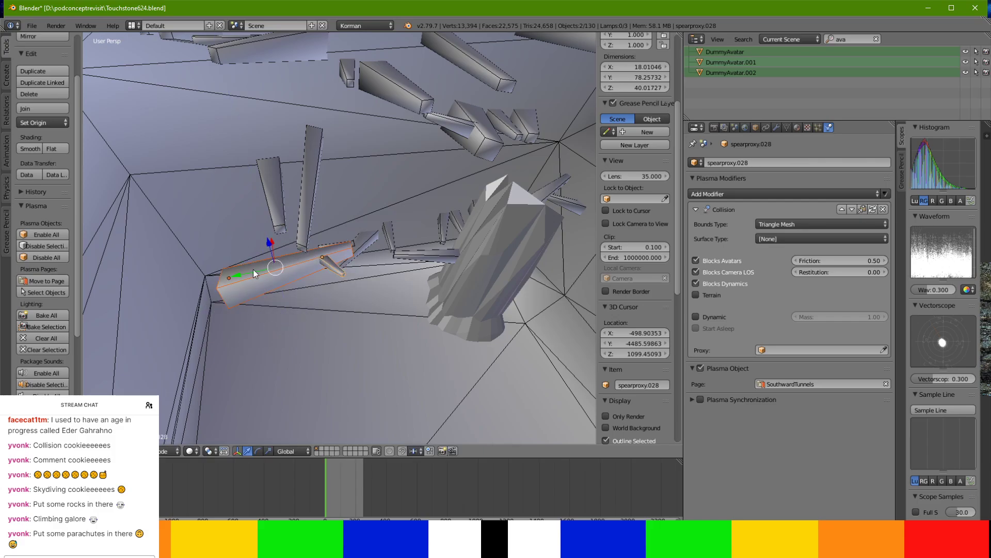
key("g")
key("y")
left_click(179, 249)
middle_click_drag(179, 249, 107, 167)
key("g")
key("z")
left_click(305, 340)
Select the long narrow copy, lower it to the bottom row beside the wide spear, and push it along X into the wall.
middle_click_drag(305, 339, 330, 194)
right_click(317, 182)
left_click_drag(347, 122, 349, 232)
middle_click_drag(349, 233, 379, 193)
mouse_move(345, 238)
middle_mouse_down()
mouse_move(369, 203)
mouse_move(341, 219)
middle_mouse_up()
left_click_drag(340, 247, 327, 270)
middle_click_drag(327, 272, 430, 304)
middle_click_drag(182, 286, 249, 293, "shift")
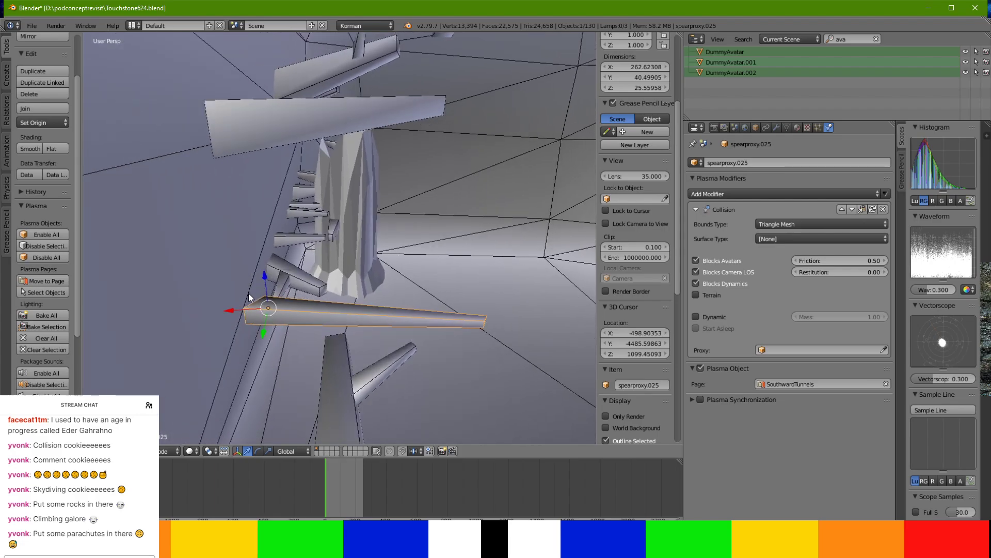
left_click_drag(235, 307, 224, 306)
left_click(218, 306)
middle_click_drag(218, 306, 168, 290)
middle_click_drag(348, 296, 353, 318)
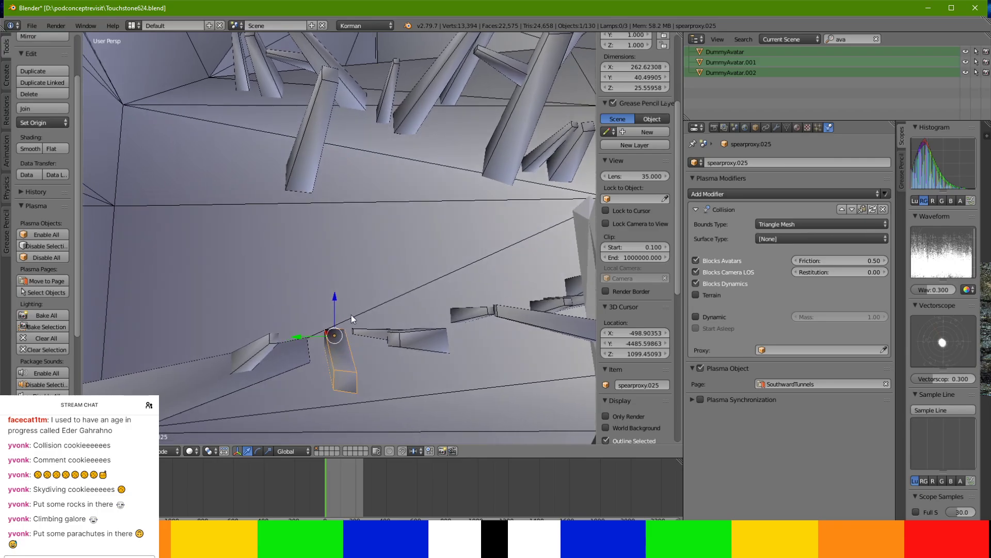
Shorten the wide spear in the bottom row by moving its end face along the Y axis.
right_click(244, 355)
middle_click_drag(341, 356, 245, 367)
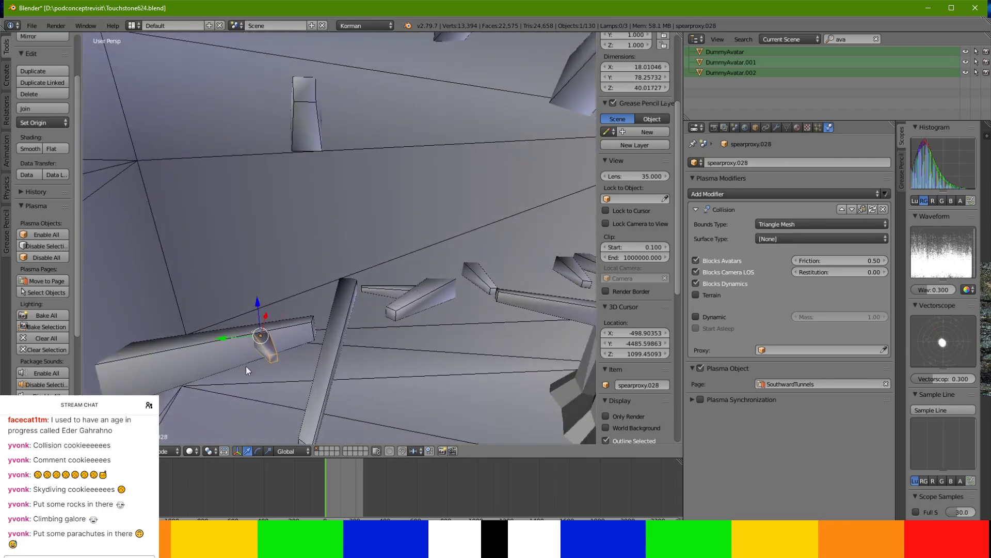
key("Tab")
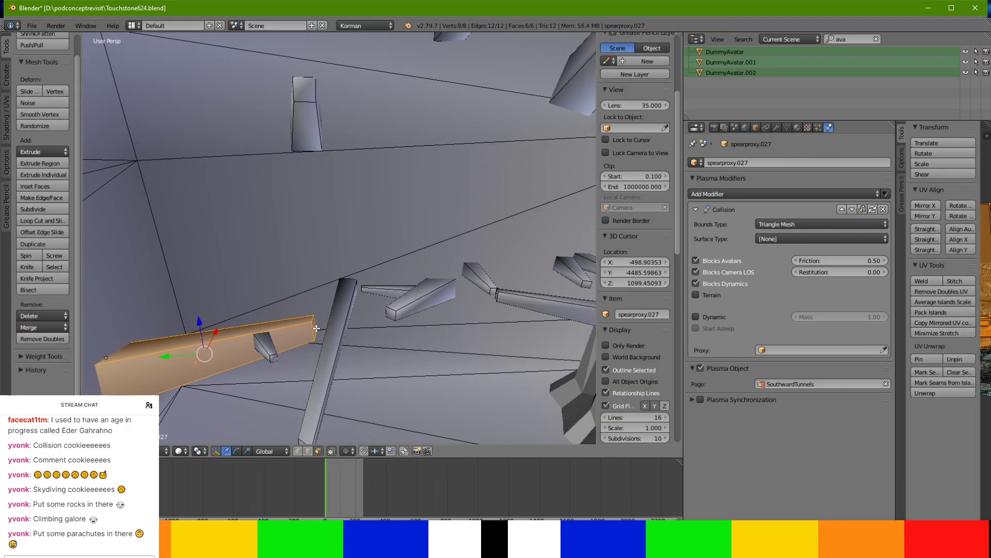
right_click(316, 328)
key("g")
key("y")
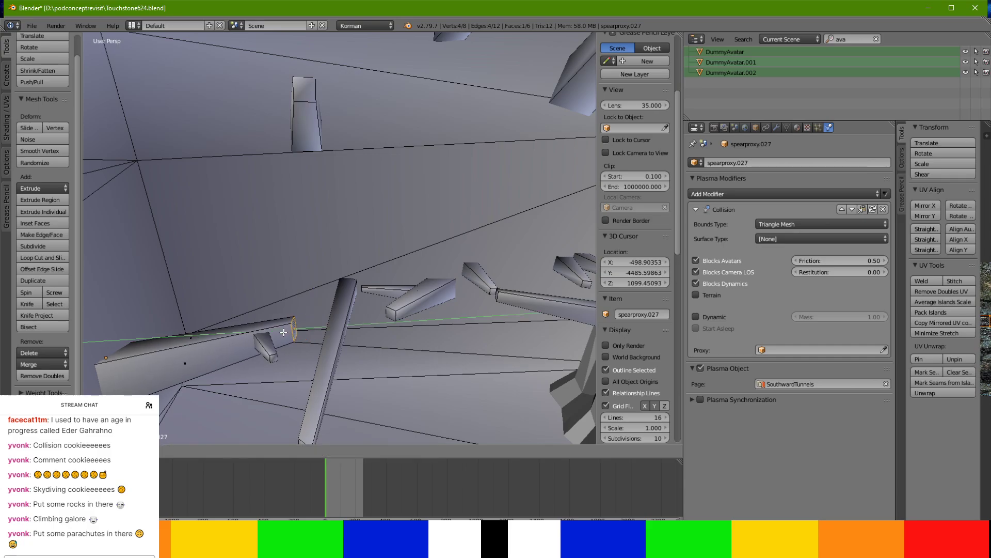
left_click(270, 337)
key("Tab")
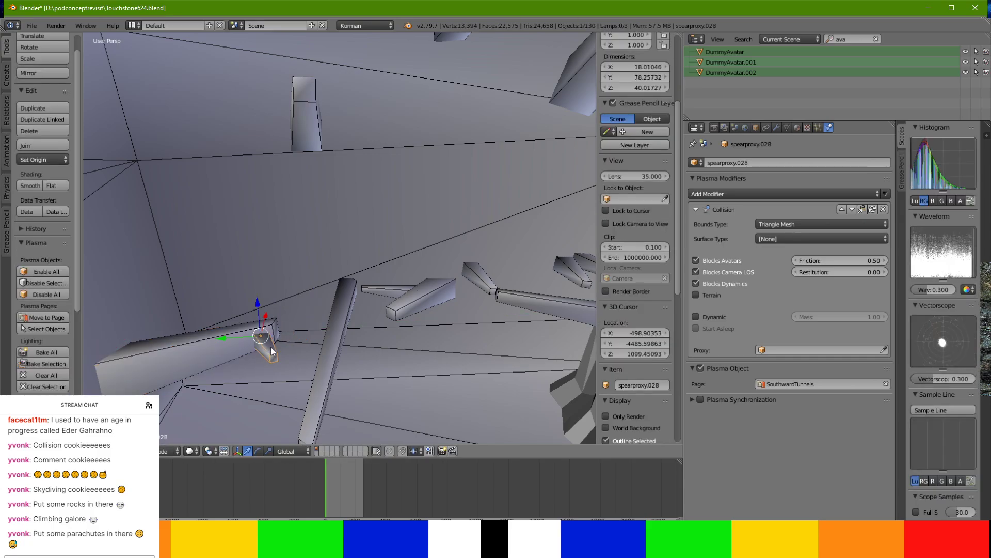
Edit the small spear beside the wide one, pulling its tip outward to lengthen it and adjusting its base.
key("Tab")
key("s")
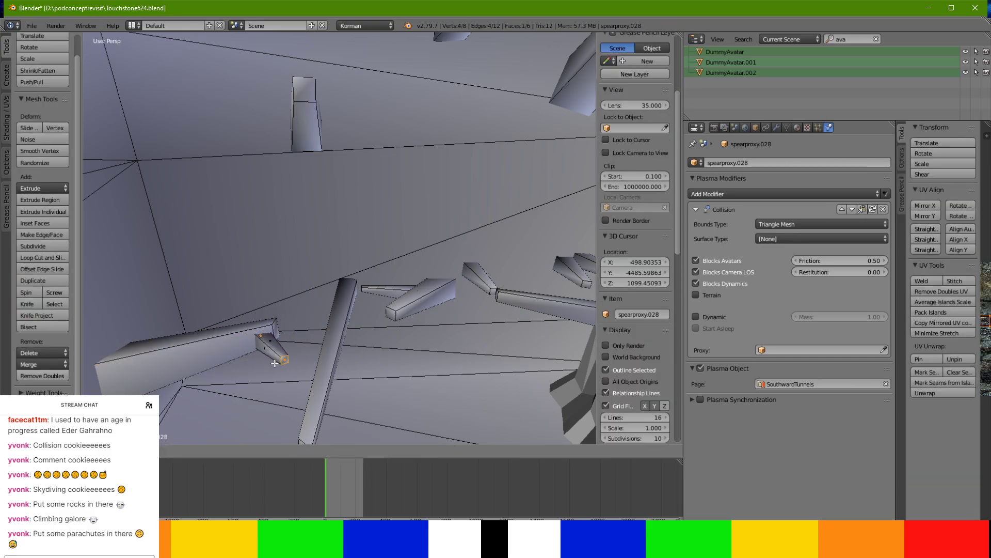
middle_click_drag(290, 358, 318, 324)
left_click_drag(302, 309, 303, 293)
middle_click_drag(303, 293, 309, 388)
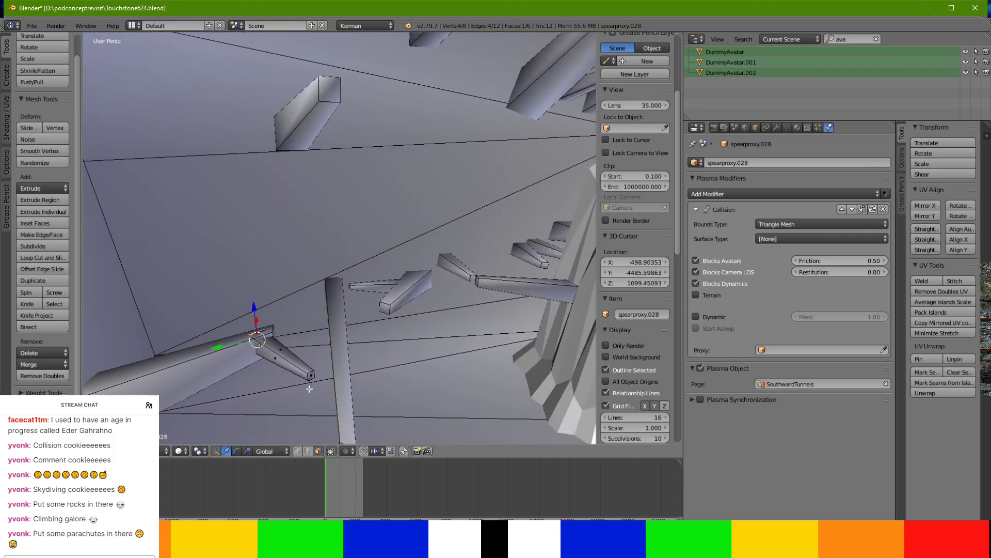
Swing the small spear's tip sideways toward the wide spear and adjust how far it projects from the wall.
left_click_drag(298, 379, 276, 376)
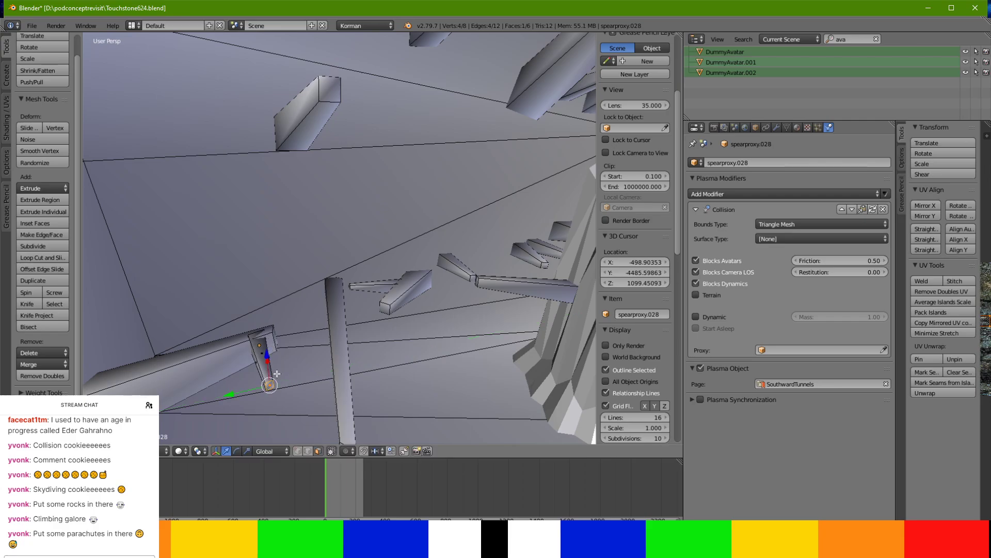
middle_click_drag(271, 395, 456, 379)
left_click_drag(447, 364, 479, 286)
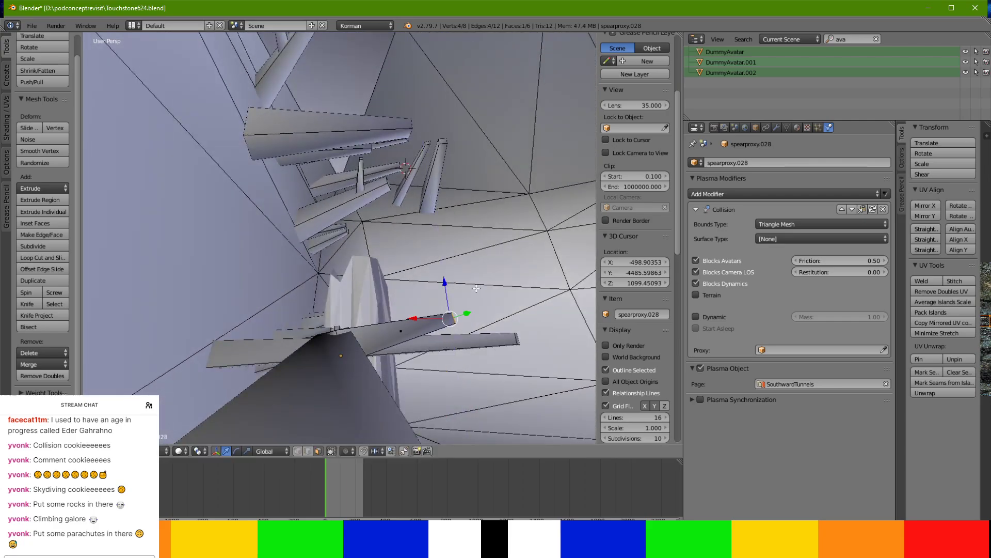
Move the small spear's tip face along the X axis and shift its base face slightly along Z.
left_click_drag(434, 319, 513, 319)
middle_click_drag(512, 319, 459, 273)
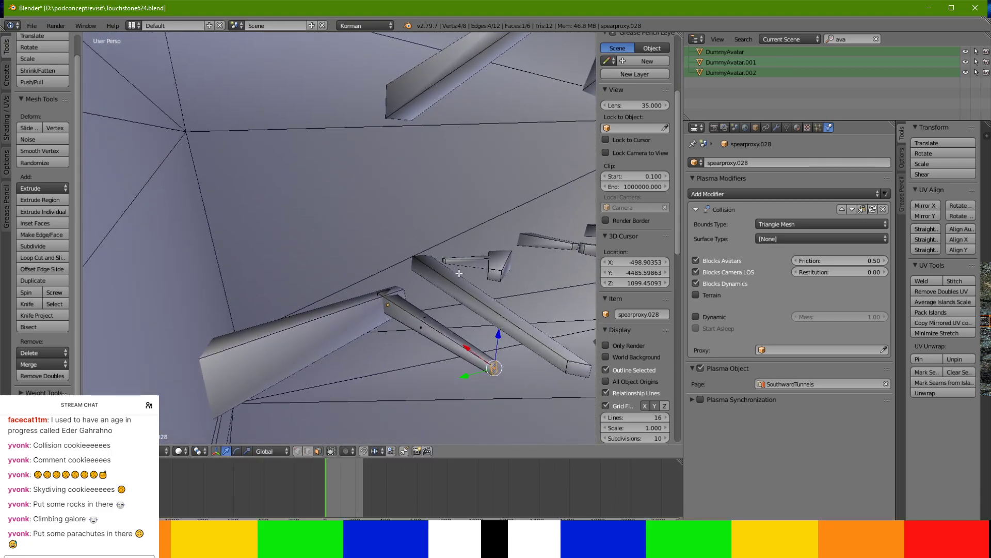
middle_click_drag(383, 293, 425, 318)
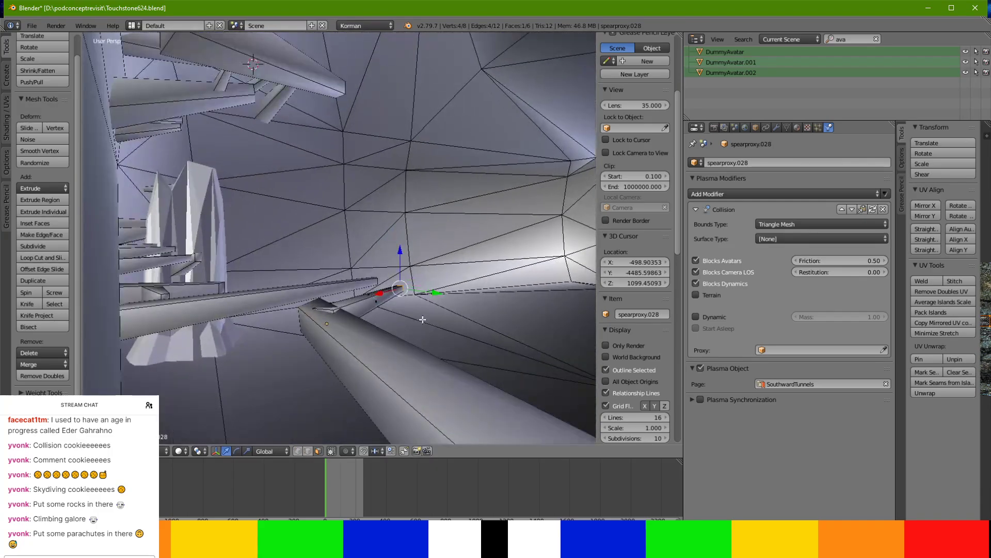
key("g")
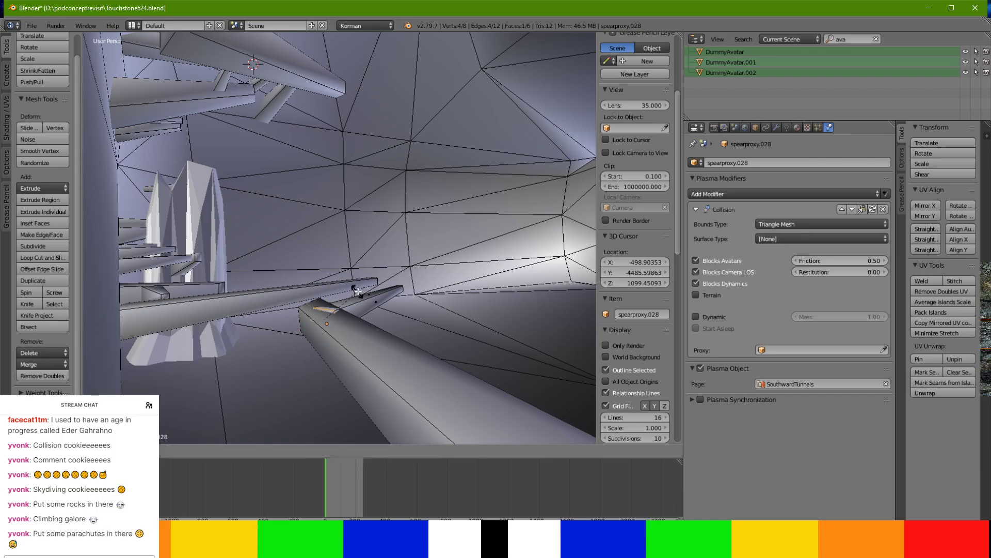
right_click(358, 296)
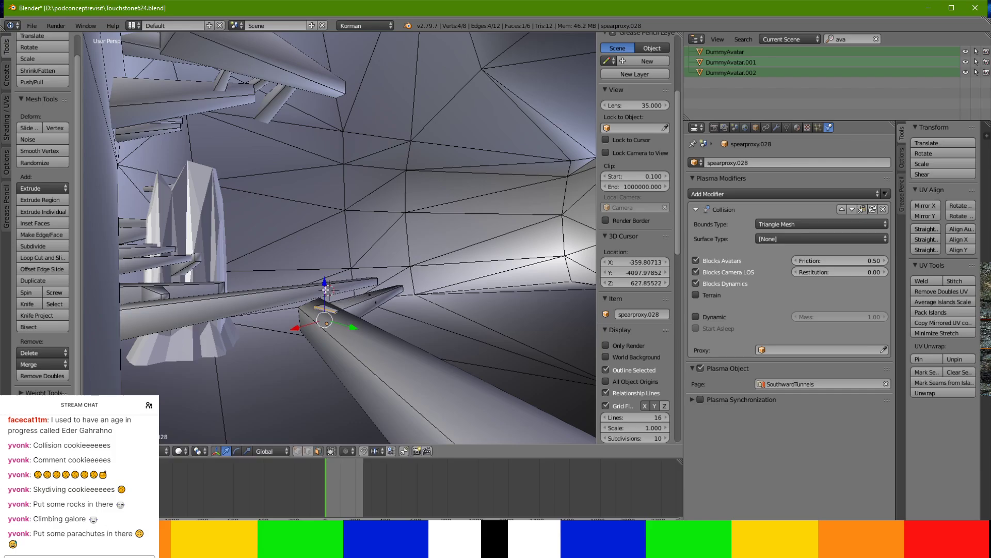
key("g")
key("z")
left_click(325, 293)
middle_click_drag(324, 294, 201, 248)
key("Tab")
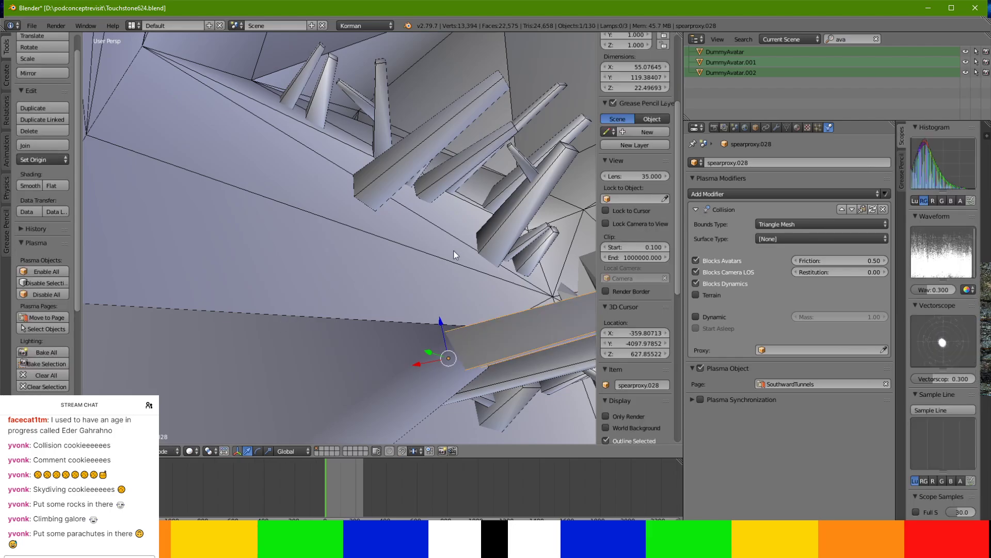
Angle the small spear by moving its tip face along the Y axis toward the neighbouring long narrow spear.
middle_click_drag(454, 255, 350, 241)
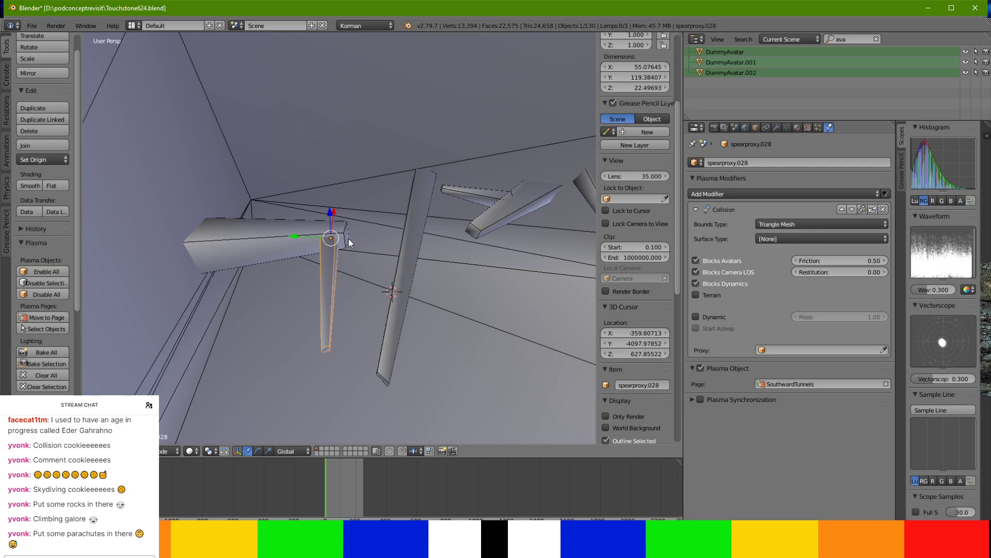
key("Tab")
key("g")
key("y")
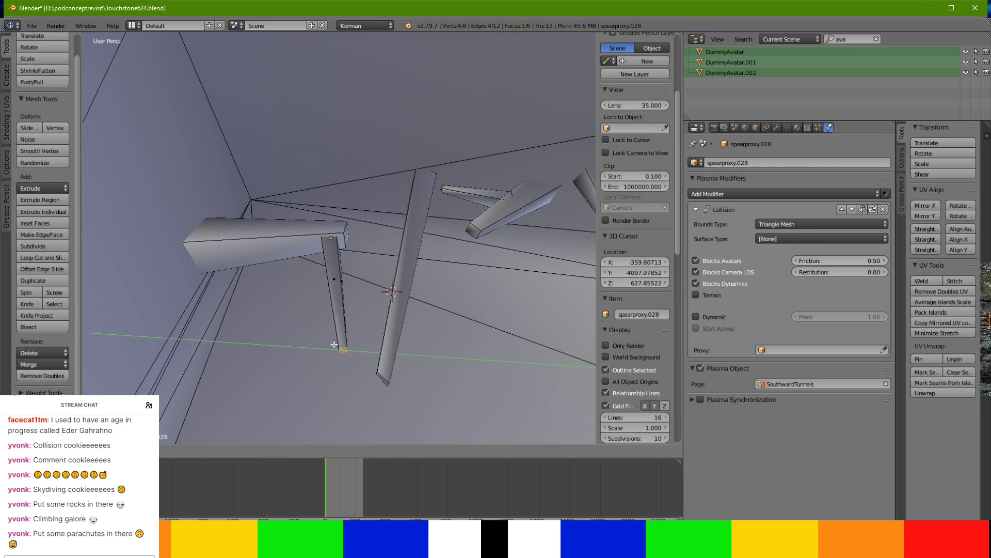
left_click(353, 342)
key("Tab")
middle_click_drag(354, 342, 158, 204)
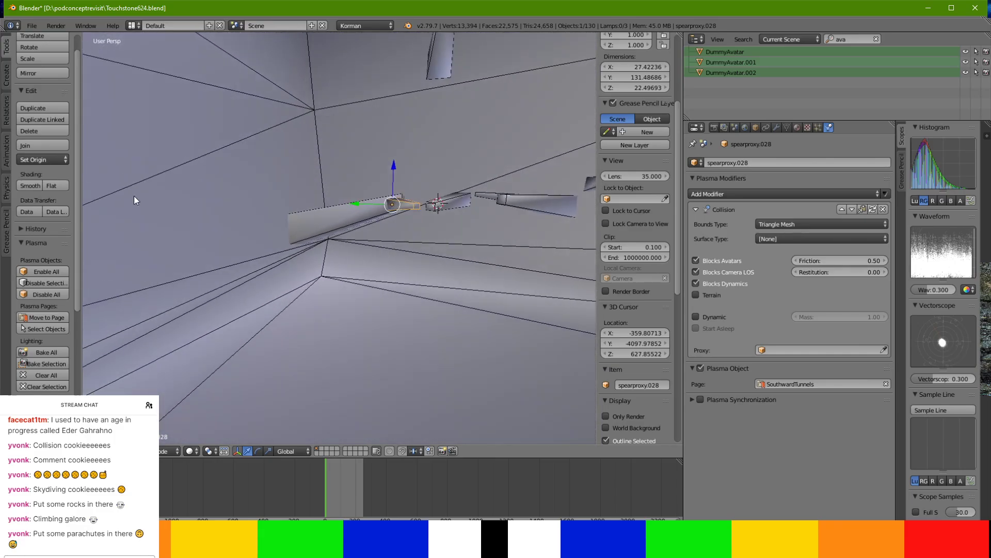
Duplicate the small spear and move the copy along the Y axis toward the wall end of the wide spear.
left_click(57, 110)
left_click(662, 125)
middle_click_drag(504, 193, 267, 283)
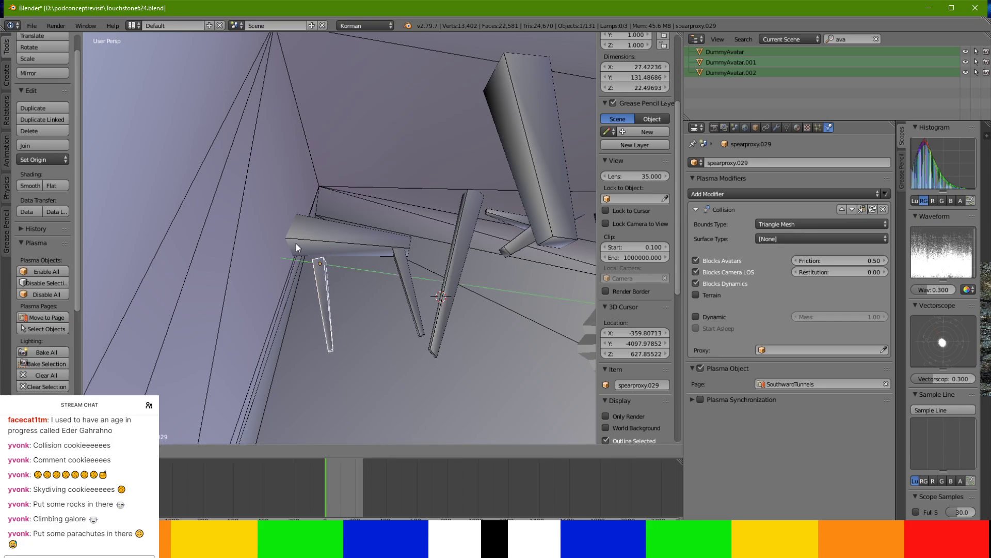
middle_click_drag(327, 219, 358, 237)
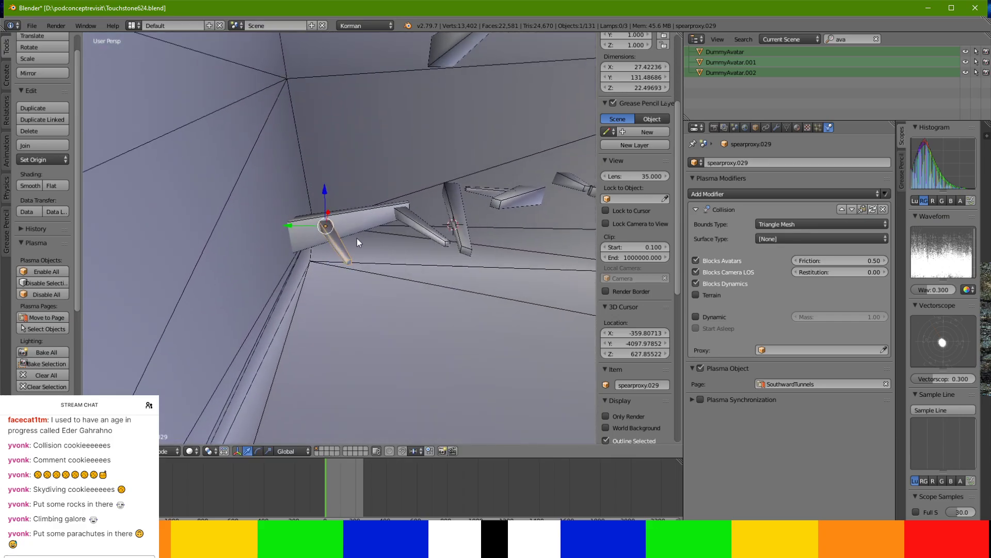
Edit the small spear copy, raising its tip along the Z axis and adjusting its sideways direction.
key("Tab")
left_click_drag(356, 233, 359, 194)
middle_click_drag(359, 194, 338, 260)
left_click_drag(324, 285, 305, 288)
middle_click_drag(305, 288, 350, 257)
Move spearproxy.026 into the upper wall corner and rotate it to project from there.
key("Tab")
key("g")
left_click(274, 213)
left_click_drag(287, 187, 281, 166)
middle_click_drag(281, 166, 315, 181)
left_click_drag(288, 175, 257, 178)
key("r")
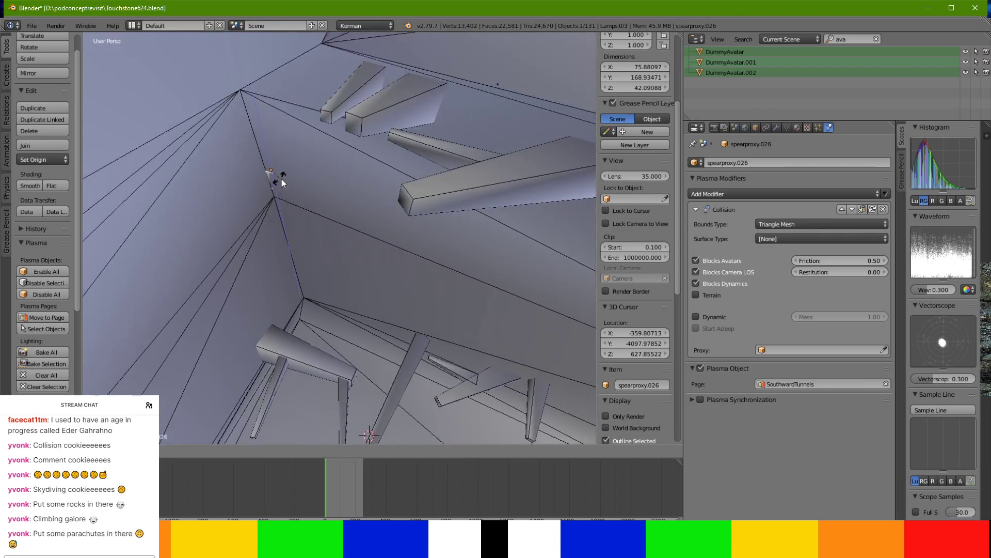
left_click(272, 190)
key("g")
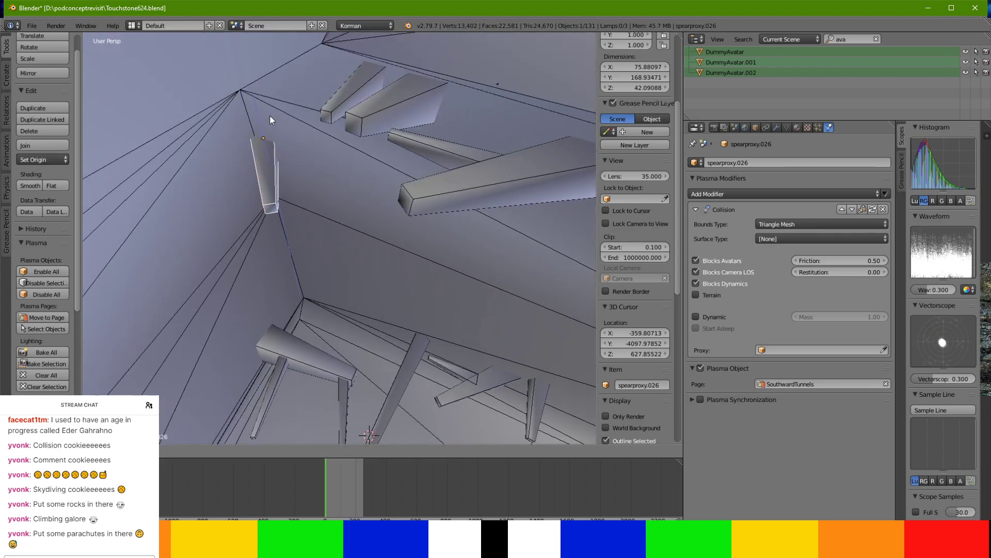
Fine-tune the position of spearproxy.026 so its base sits against the upper wall corner.
middle_click_drag(274, 115, 361, 90)
mouse_move(233, 160)
left_mouse_down()
mouse_move(250, 157)
mouse_move(246, 174)
left_mouse_up()
middle_click_drag(246, 173, 174, 183)
left_click_drag(254, 140, 256, 142)
middle_click_drag(256, 142, 243, 79)
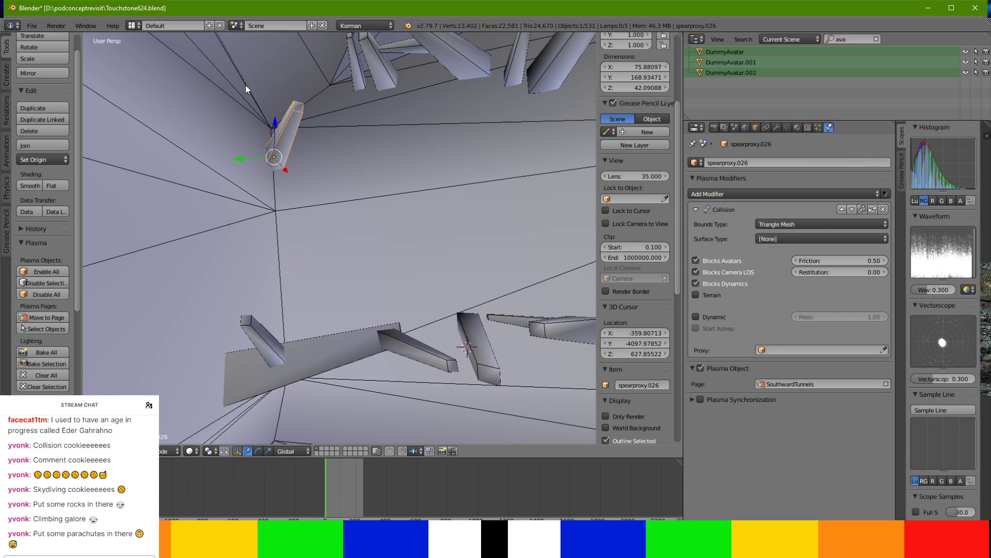
Apply the rotation of spearproxy.026 in the upper wall corner.
middle_click_drag(283, 227, 247, 130)
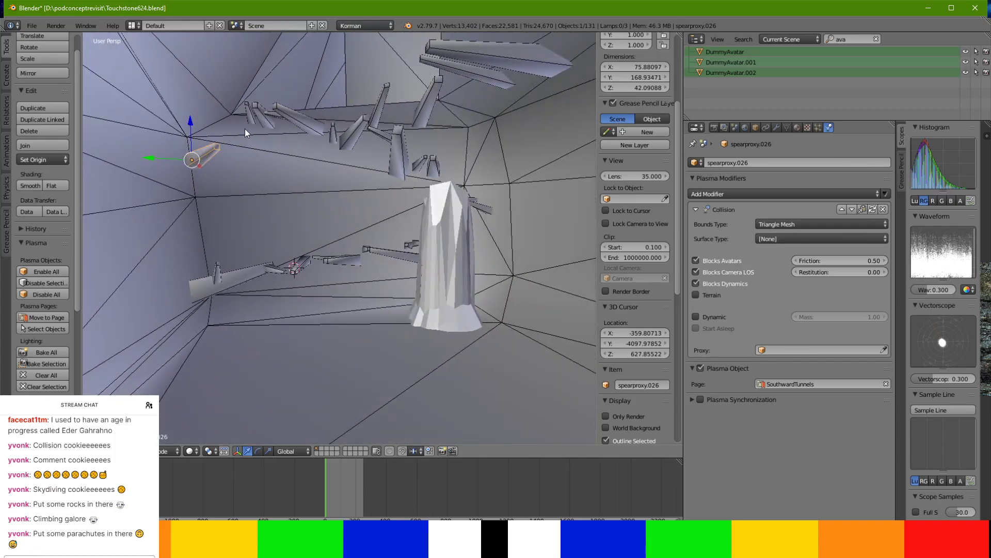
key("ctrl+a")
left_click(243, 128)
key("alt+Tab")
key("alt+Tab")
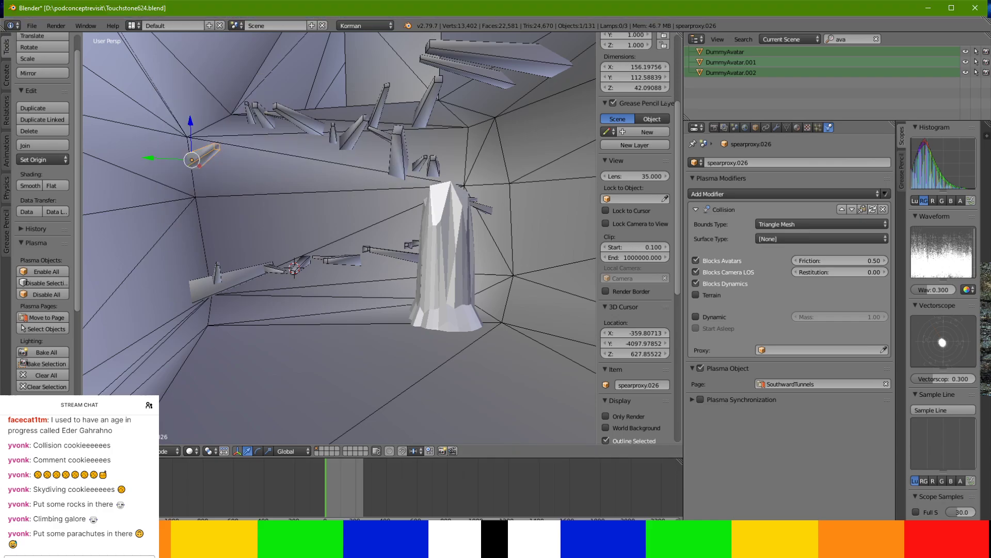
Duplicate the central pillar spiralpuzle-middleplatform and move the copy along the Y axis toward the side wall.
right_click(432, 262)
middle_click_drag(392, 320, 531, 149, "shift")
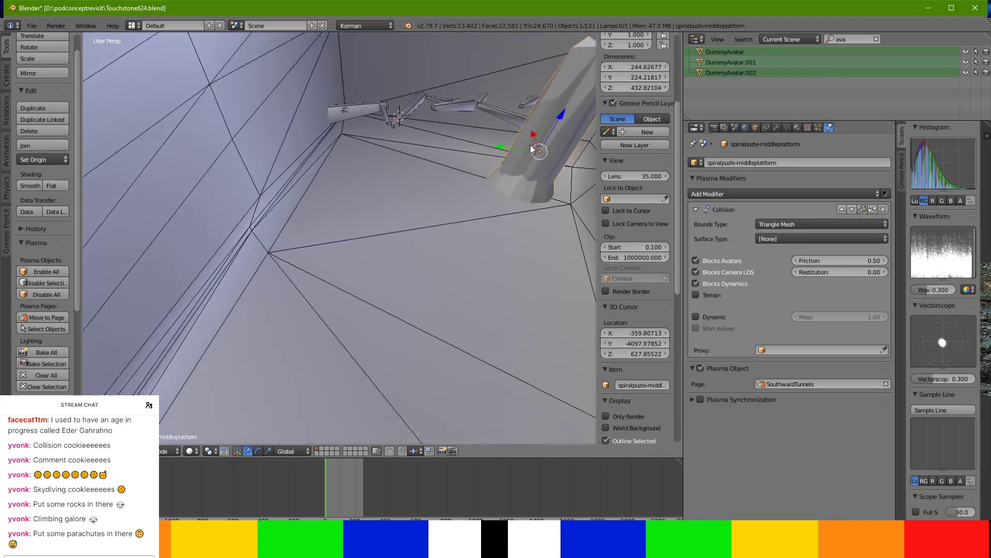
left_click(47, 109)
right_click(533, 167)
left_click_drag(503, 149, 370, 199)
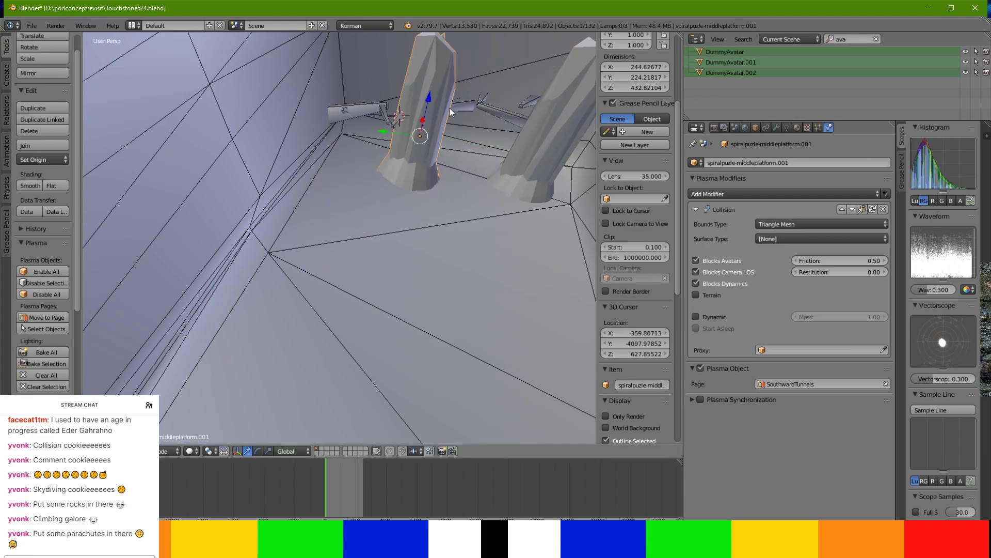
Move the pillar copy across the floor to the foot of the side wall.
middle_click_drag(450, 107, 382, 116)
key("g")
left_click(351, 225)
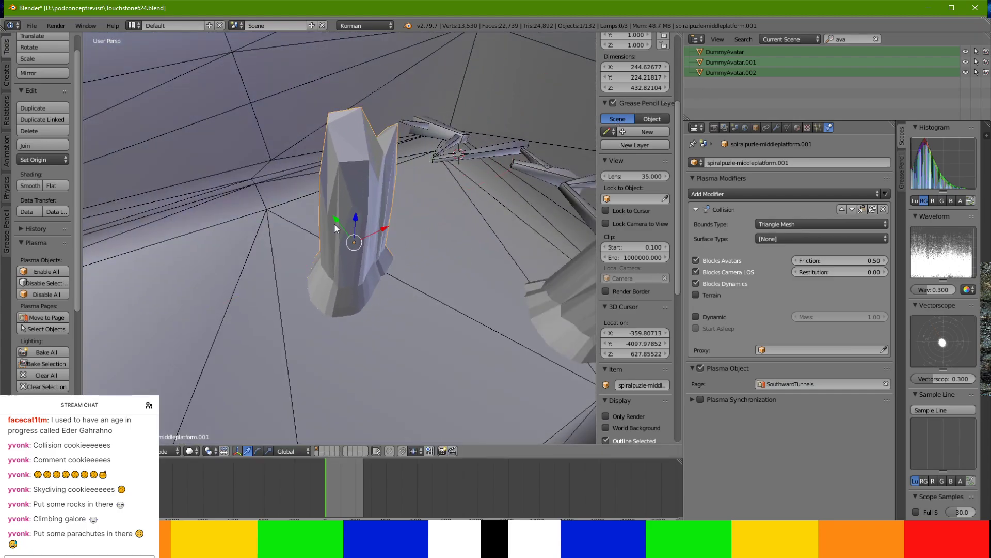
key("g")
left_click(371, 205)
mouse_move(371, 204)
middle_mouse_down()
mouse_move(364, 119)
mouse_move(365, 208)
middle_mouse_up()
Stretch the pillar copy's entire mesh along the Y axis to about 422 units wide.
key("Tab")
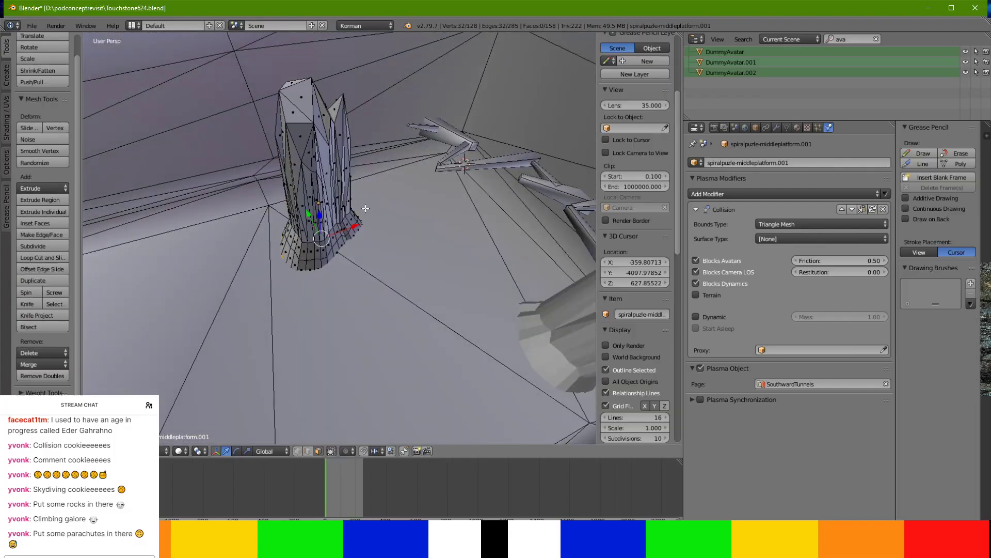
key("a")
middle_click_drag(366, 208, 436, 219)
key("s")
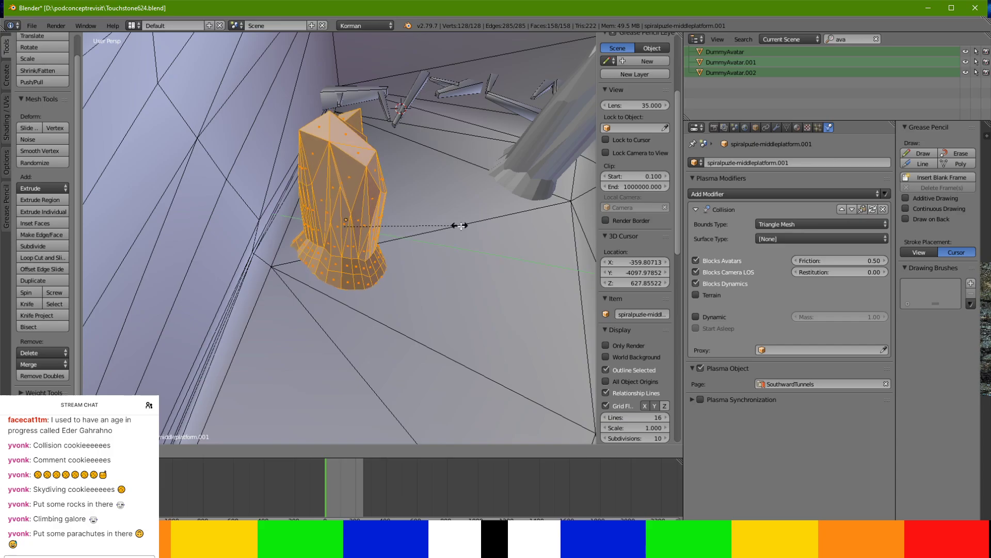
left_click(511, 226)
key("Tab")
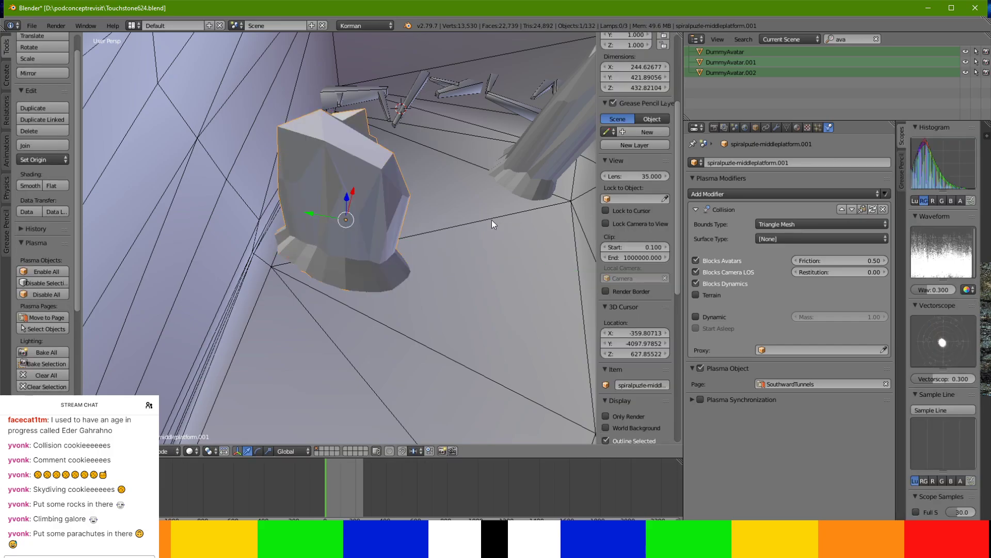
Rotate the widened pillar copy about the X axis onto its side and move it along Y against the wall.
middle_click_drag(333, 223, 238, 236)
middle_click_drag(311, 216, 472, 92)
key("r")
key("x")
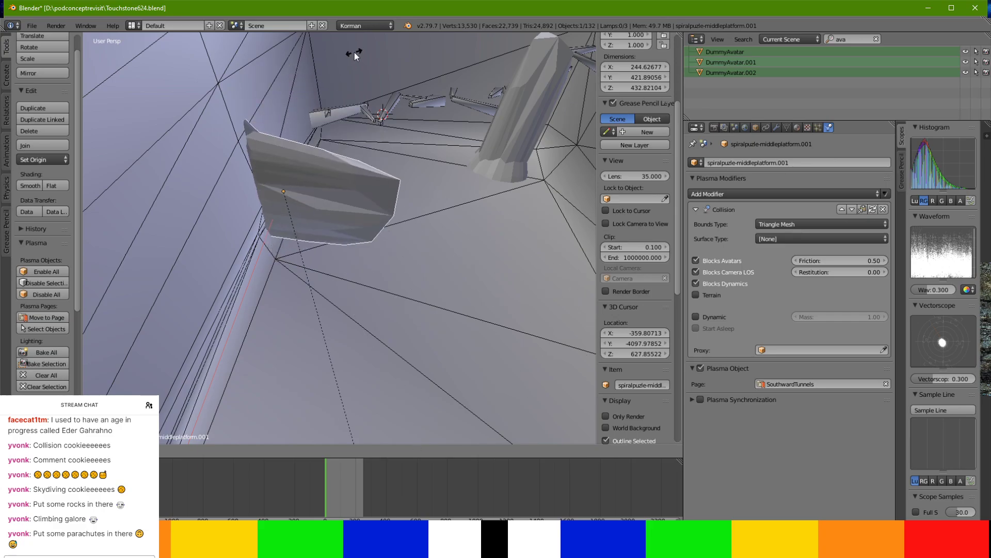
left_click(268, 104)
key("g")
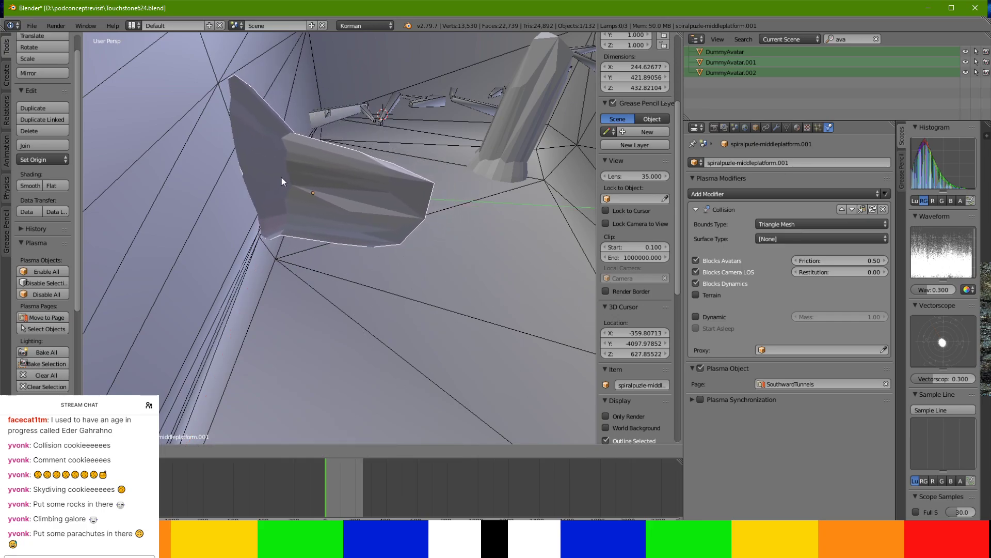
left_click(279, 176)
key("s")
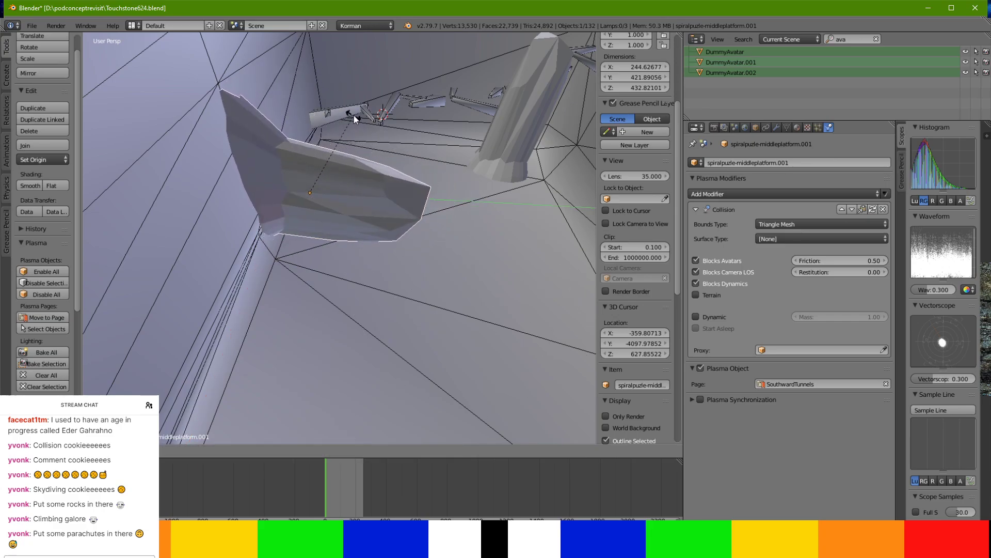
left_click(345, 78)
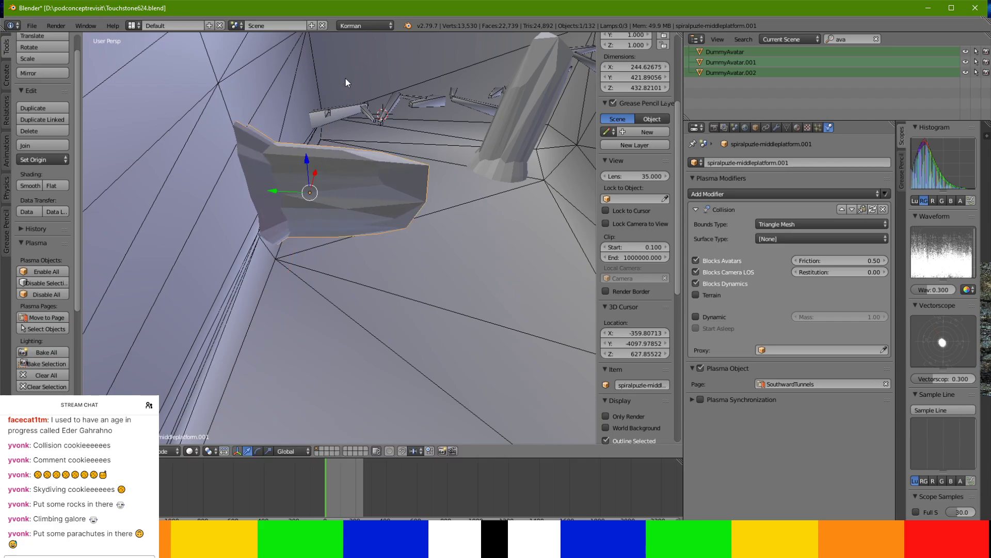
Lower the sideways pillar copy slightly along the Z axis beside the wall.
middle_click_drag(280, 191, 305, 118)
key("s")
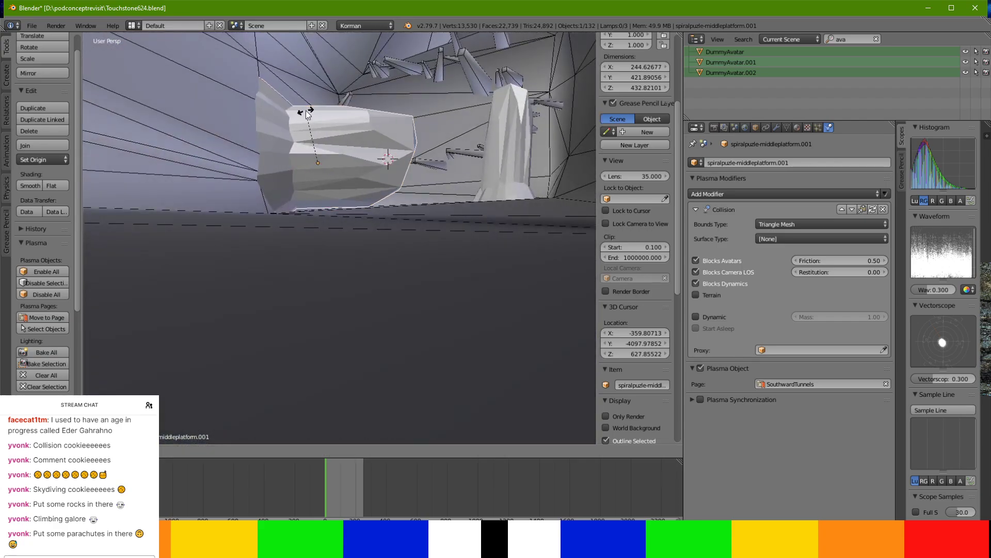
right_click(285, 120)
left_click_drag(314, 120, 315, 132)
mouse_move(315, 132)
middle_mouse_down()
mouse_move(340, 137)
mouse_move(327, 146)
middle_mouse_up()
Pull the protruding face at the pillar copy's flared base along the Y axis.
key("Tab")
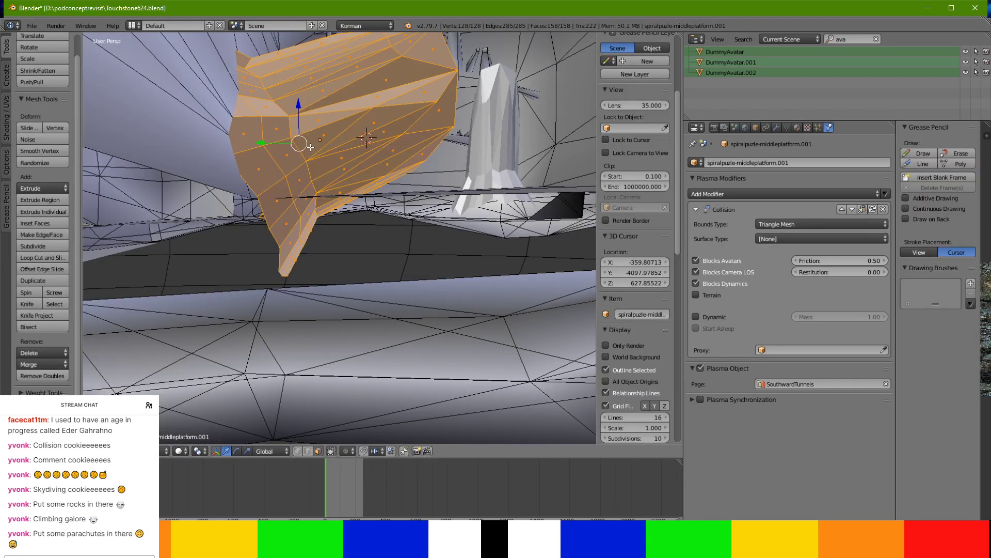
right_click(245, 190)
scroll(238, 199, "up", 2)
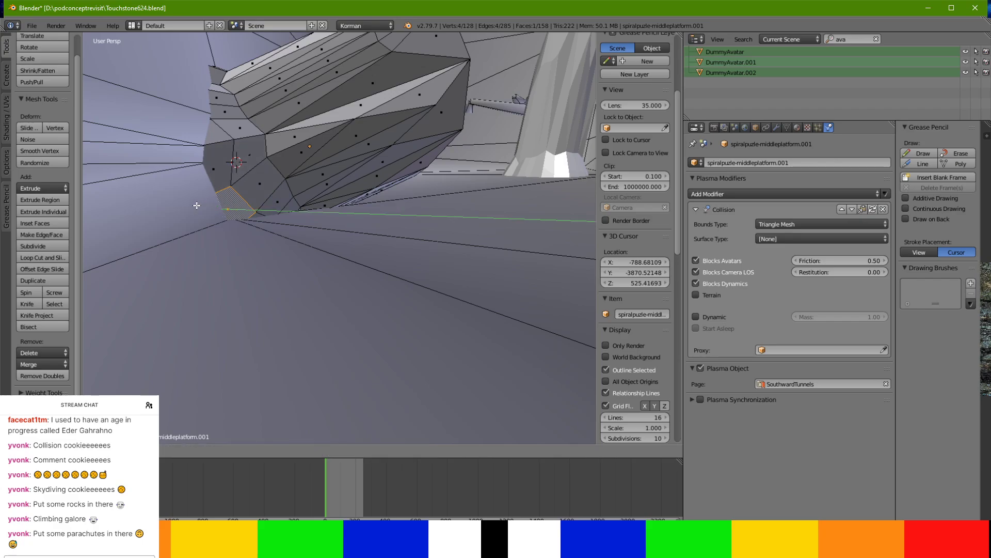
key("Tab")
middle_click_drag(266, 199, 417, 215)
Select the band of faces around the pillar copy's lobe, fill in the enclosed faces, and extend toward the base.
key("Tab")
scroll(401, 163, "up", 5)
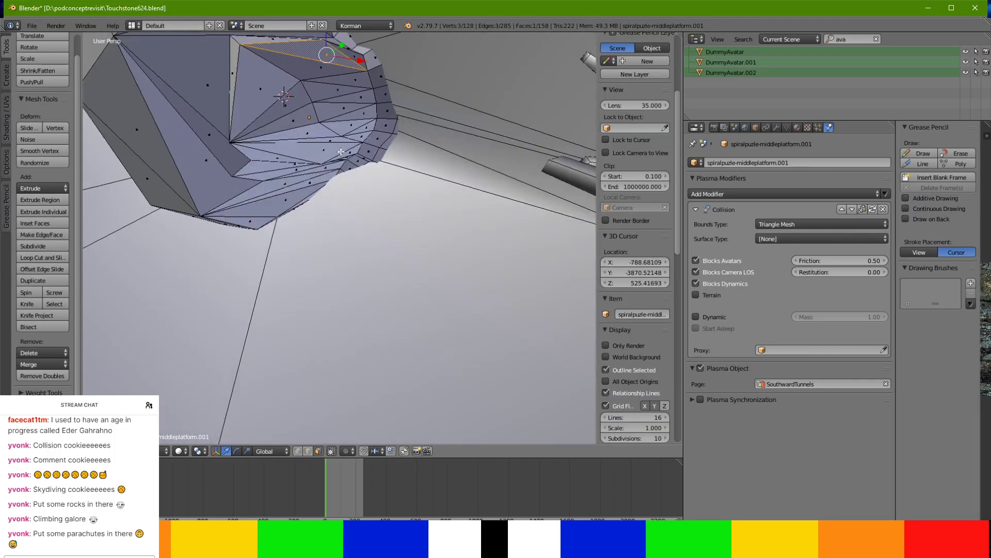
right_click(274, 79, "ctrl")
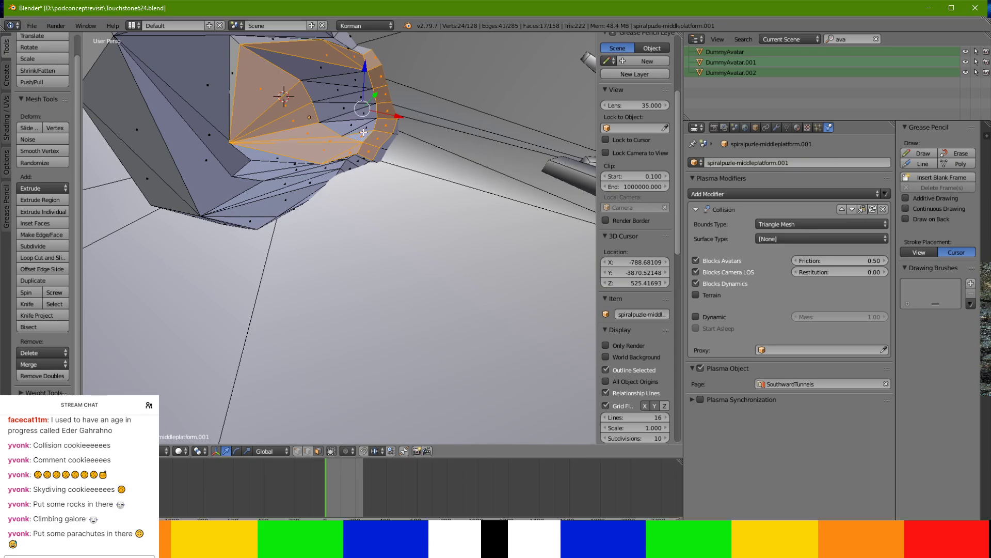
right_click(304, 67, "ctrl+shift")
middle_click_drag(351, 118, 225, 69)
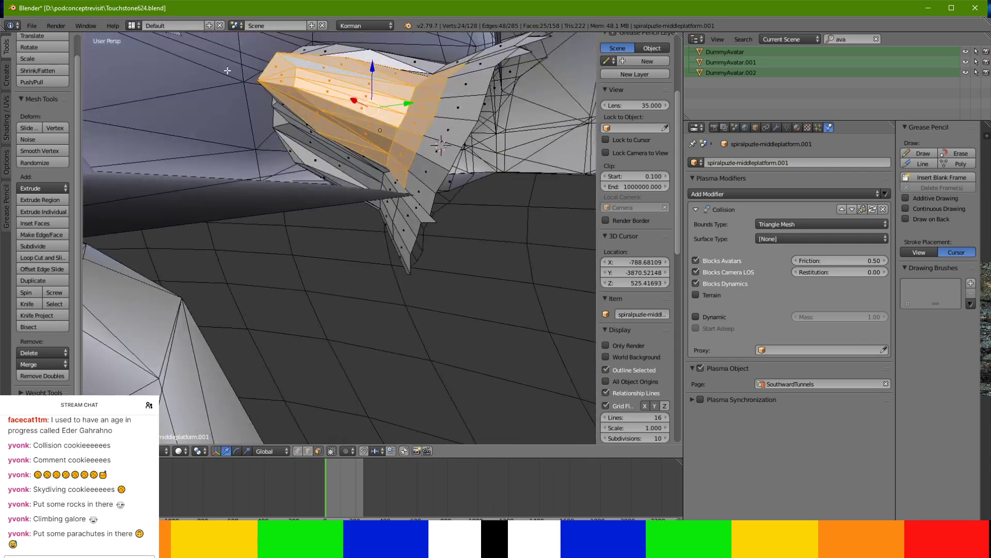
right_click(479, 64, "ctrl")
middle_click_drag(462, 79, 595, 129)
Select a strip of long faces running along the pillar copy's side and shift it.
middle_click_drag(390, 111, 368, 265)
right_click(368, 269)
right_click(277, 297, "ctrl")
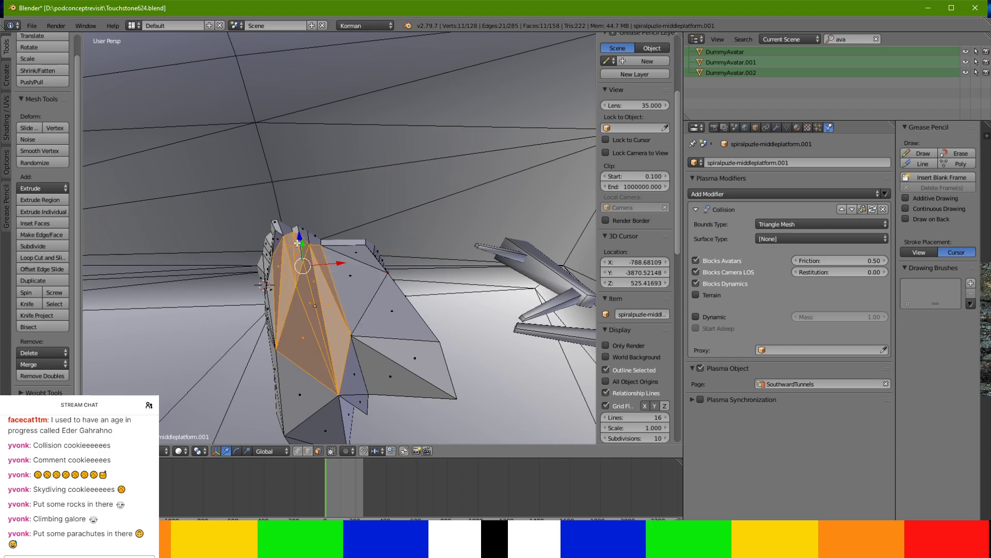
key("g")
left_click(327, 259)
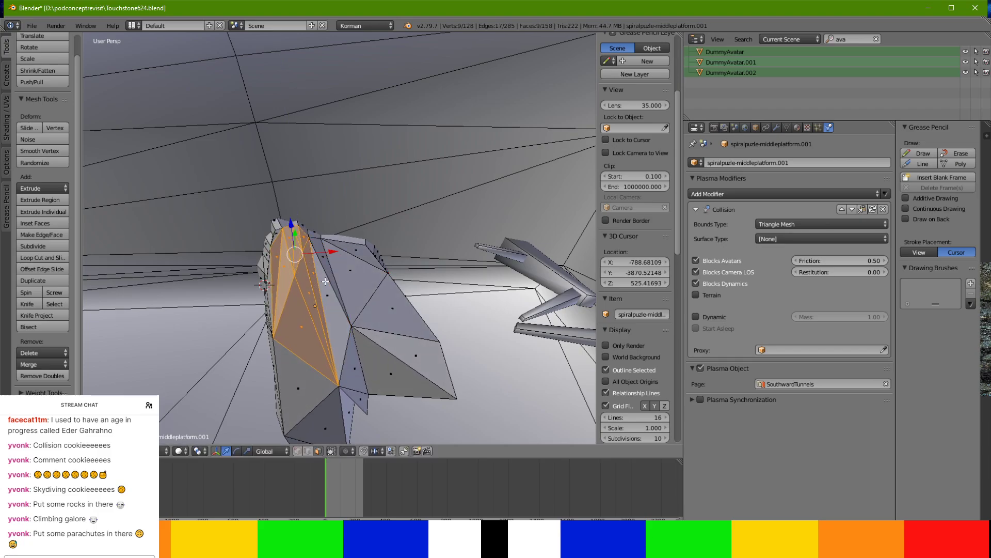
middle_click_drag(292, 230, 340, 191)
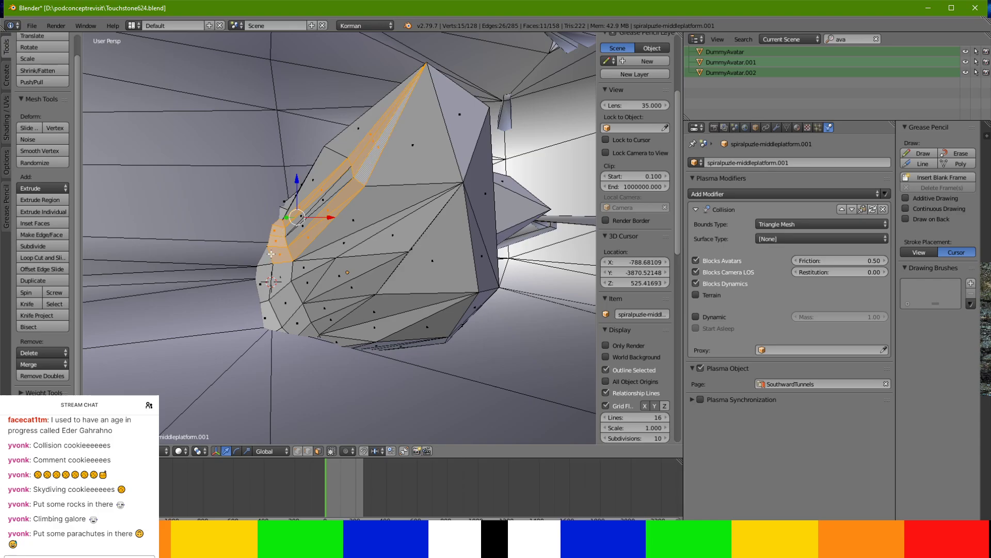
Add another face to the side selection, nudge it into shape, and finish editing the pillar copy.
middle_click_drag(295, 221, 231, 277)
right_click(356, 253, "shift")
middle_click_drag(294, 251, 239, 208)
left_click_drag(239, 209, 240, 210)
middle_click_drag(239, 211, 203, 212)
key("Tab")
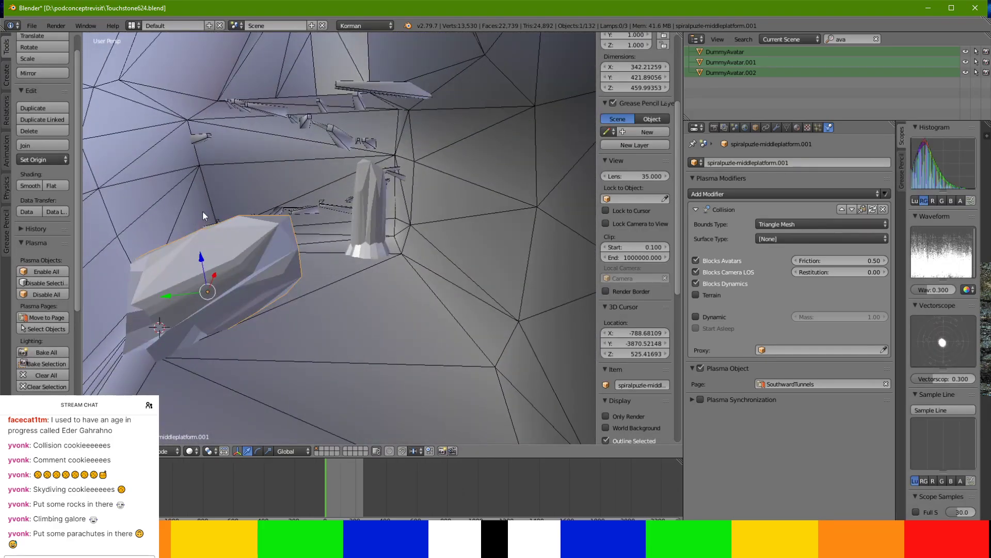
Apply the sideways wall rock's transforms and rotate it against the cavern wall.
key("ctrl+a")
left_click(202, 210)
middle_click_drag(203, 211, 237, 182)
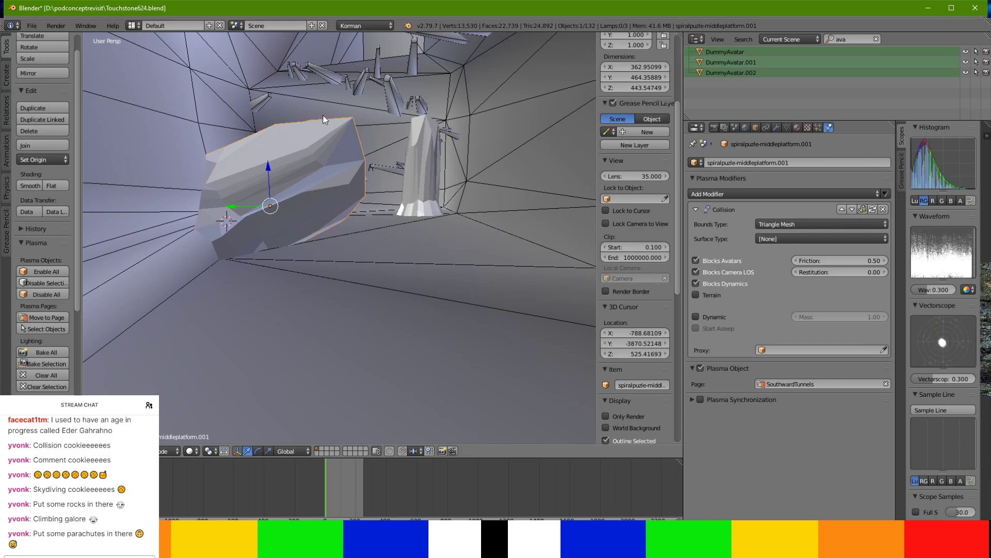
key("r")
middle_click_drag(310, 129, 233, 132)
middle_click_drag(354, 131, 389, 254)
Select four spear proxies at the cavern corner, duplicate them, and place the copies higher up the wall.
right_click(405, 216)
right_click(394, 229, "shift")
right_click(341, 258, "shift")
middle_click_drag(346, 219, 309, 40)
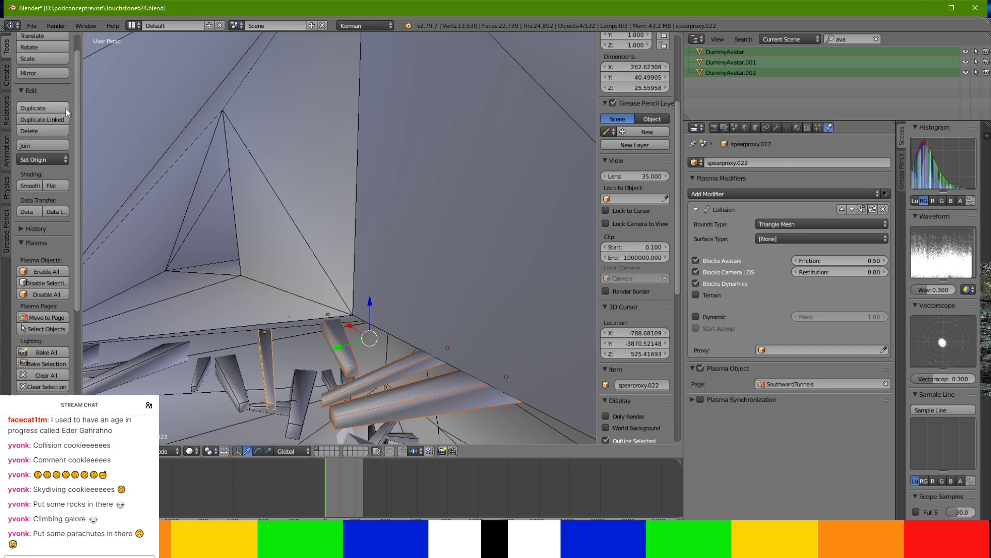
scroll(265, 235, "down", 7)
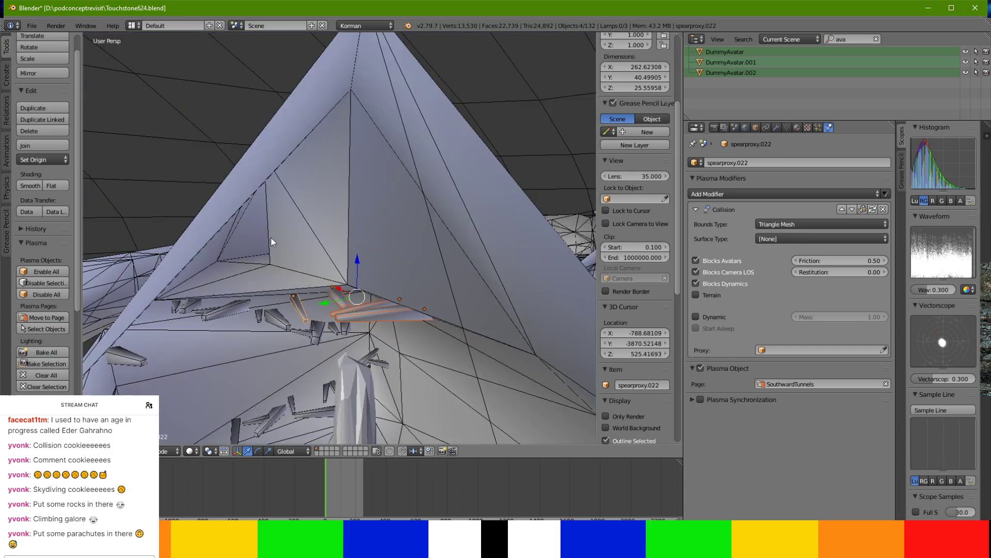
scroll(258, 204, "up", 6)
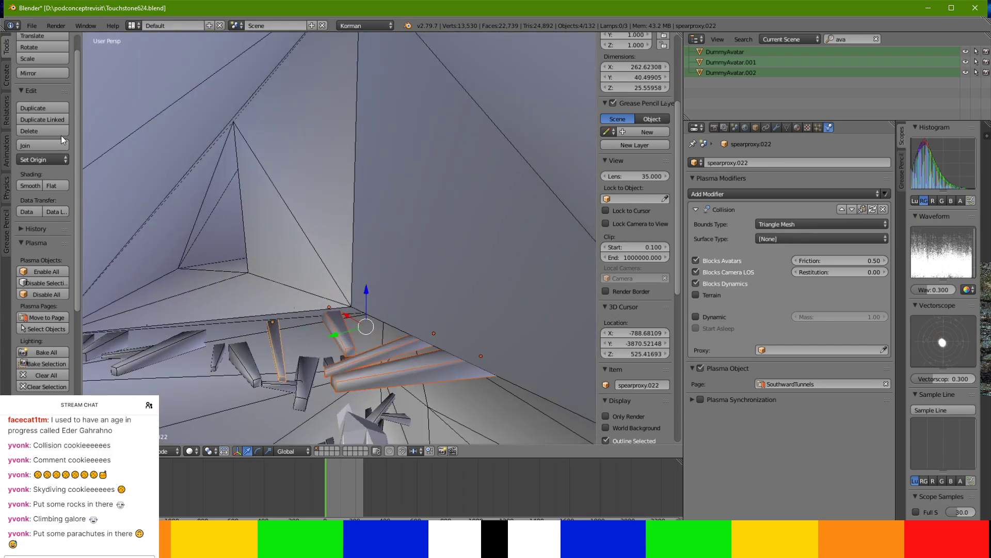
left_click(62, 107)
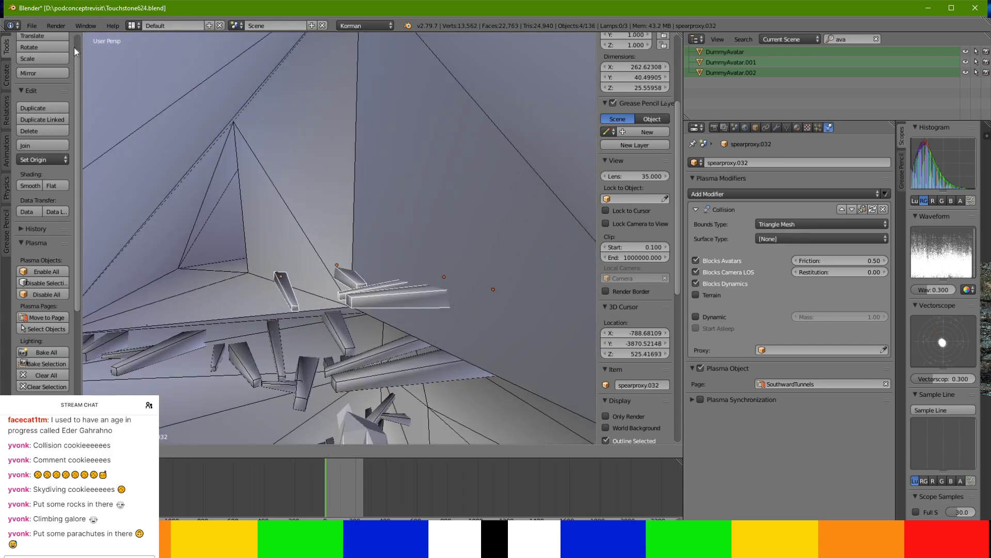
left_click(13, 374)
middle_click_drag(111, 255, 340, 113)
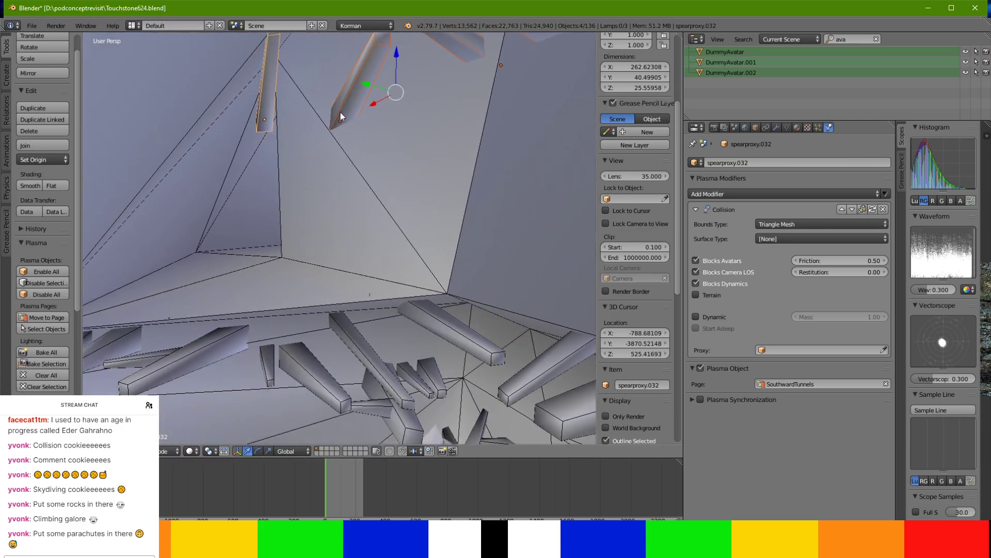
Rotate spearproxy.033 about the Z axis so it slants across the upper corner.
right_click(343, 111)
key("g")
right_click(354, 106)
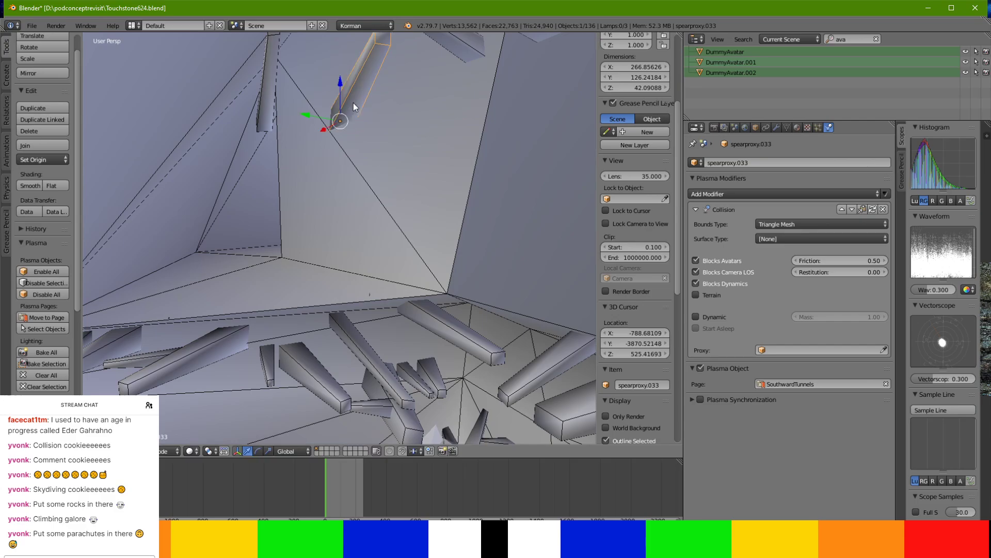
key("r")
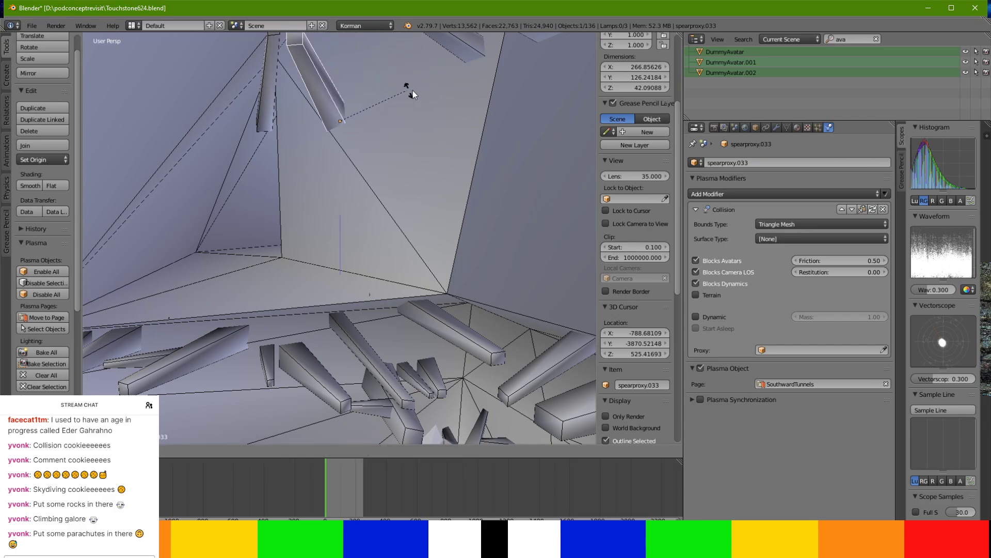
key("Escape")
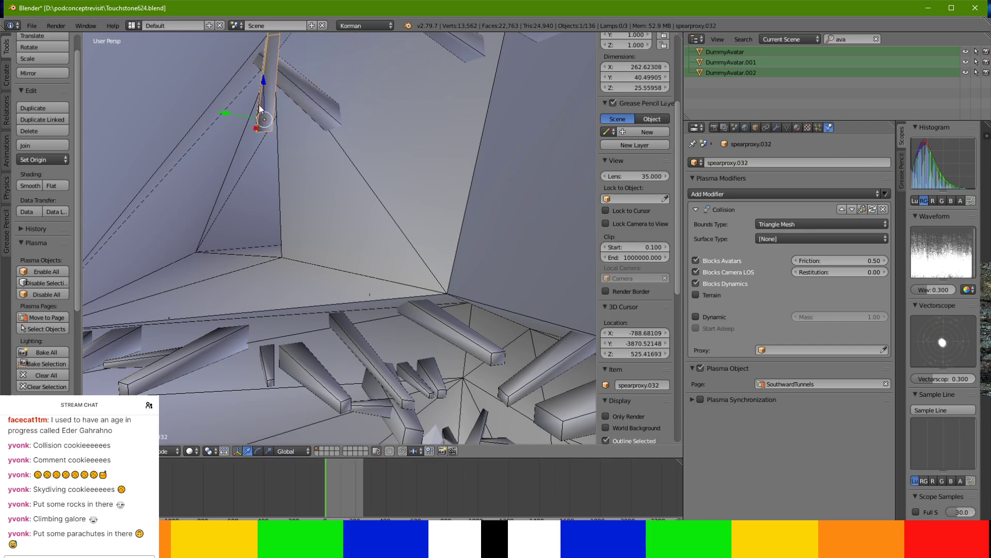
Swing spearproxy.032 about the Z axis and shift it along Y and Z to sit below spearproxy.033.
key("r")
left_click(286, 125)
key("g")
key("y")
left_click(188, 124)
key("g")
key("z")
left_click(193, 99)
key("r")
key("z")
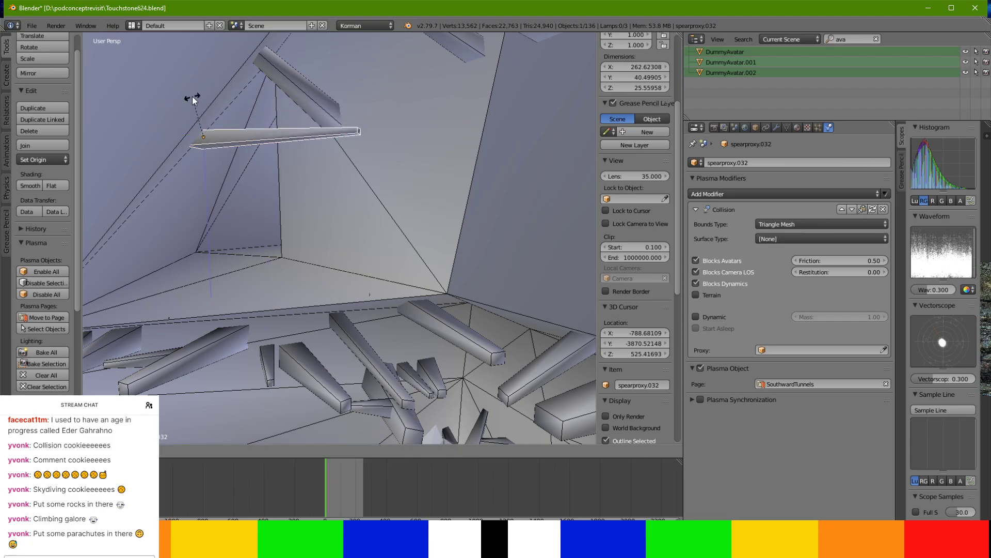
left_click(153, 96)
Apply the transforms of spearproxy.032 and spearproxy.033 together, then those of spearproxy.031.
right_click(293, 86, "shift")
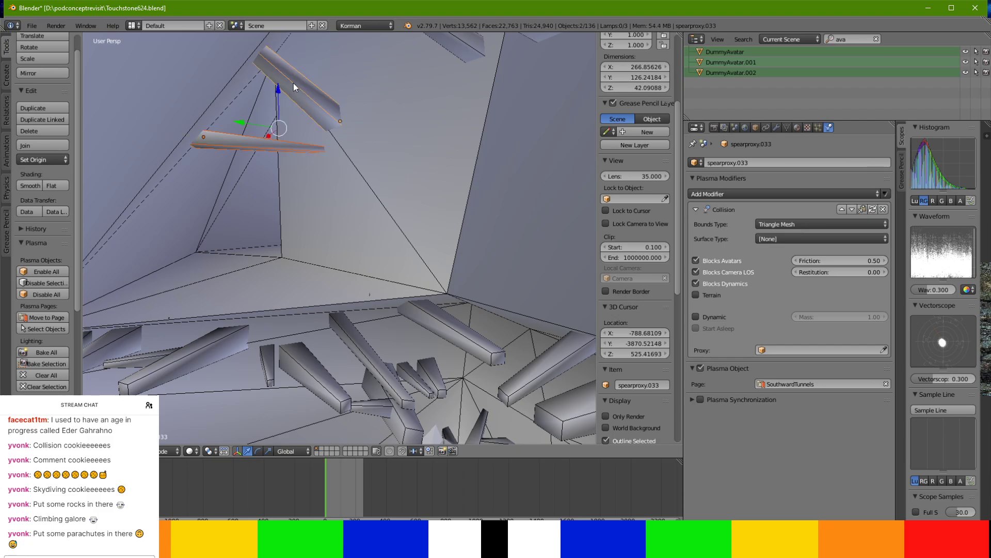
key("ctrl+a")
left_click(285, 86)
key("ctrl+a")
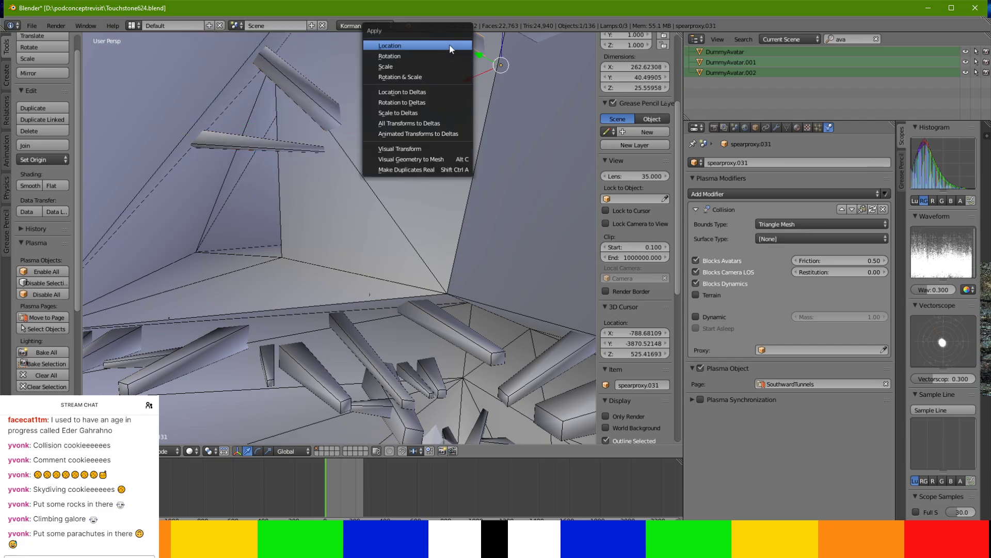
left_click(441, 70)
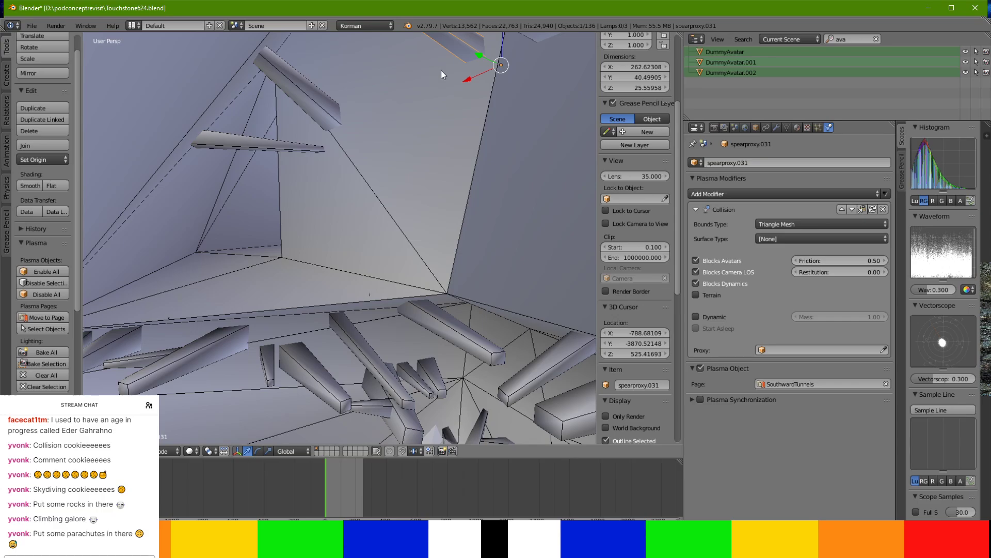
key("ctrl+a")
left_click(360, 82)
Tilt spearproxy.031 away from its neighbour and scale spearproxy.030 up by about 1.3.
middle_click_drag(351, 110, 392, 120)
middle_click_drag(339, 206, 361, 203)
key("r")
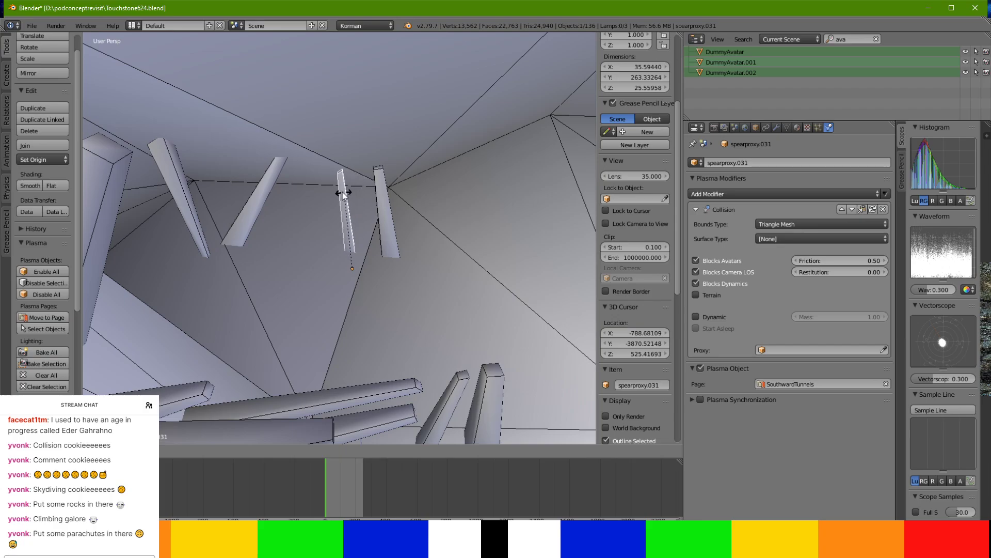
left_click(334, 199)
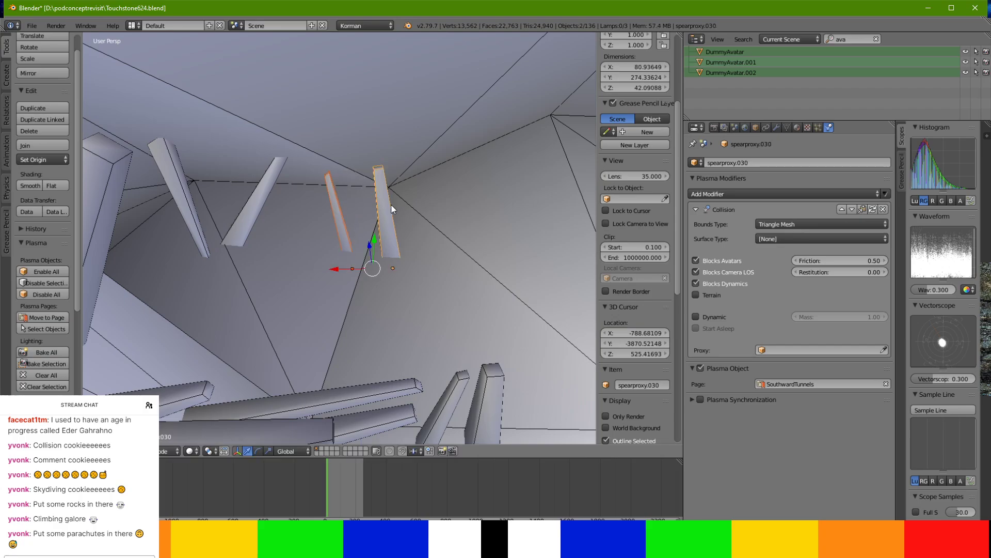
key("s")
left_click(413, 193)
Remove the Collision modifier from spearproxy.030, .031, .033 and .032 on the upper wall.
middle_click_drag(392, 202, 671, 178)
right_click(527, 64)
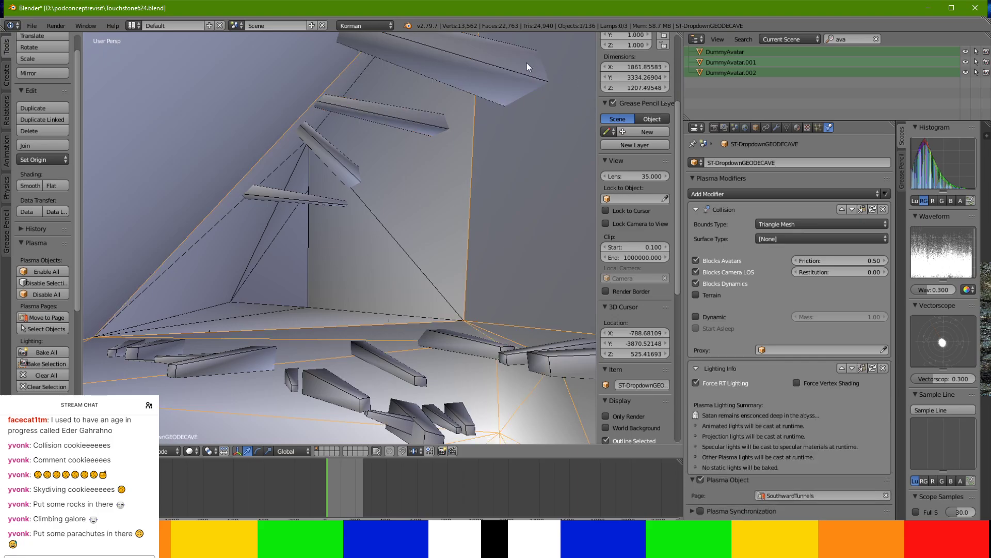
right_click(523, 76)
middle_click_drag(436, 181, 408, 174)
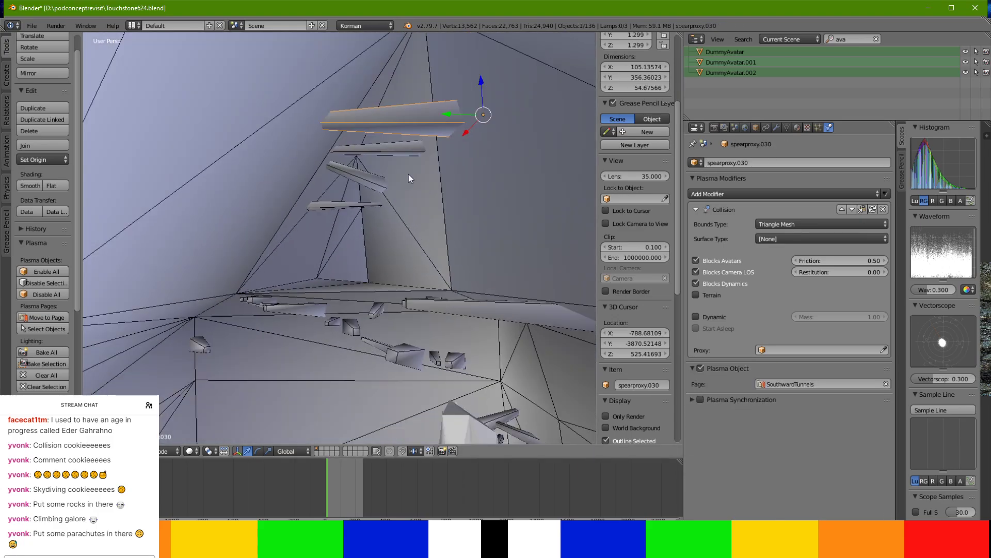
left_click(883, 209)
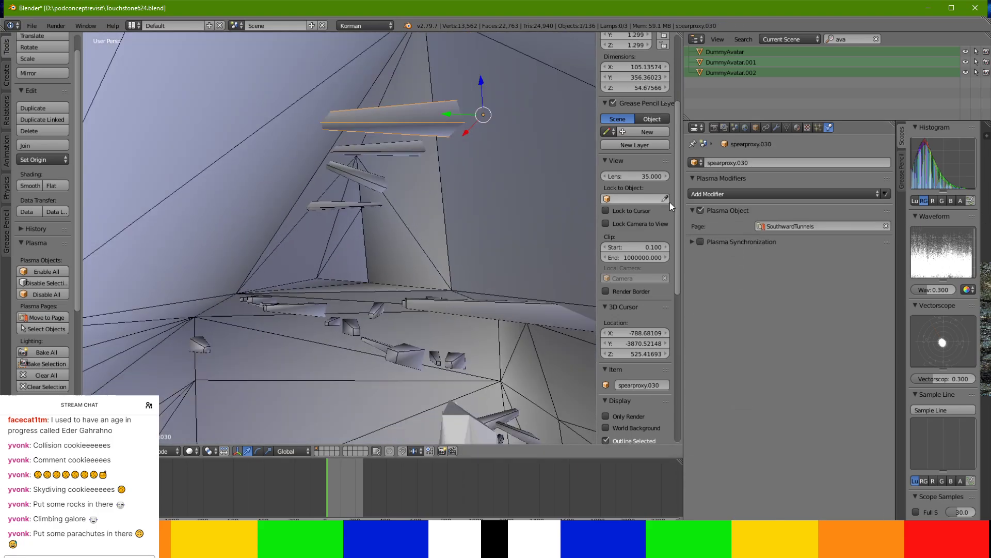
right_click(387, 153)
left_click(884, 210)
right_click(371, 181)
left_click(883, 209)
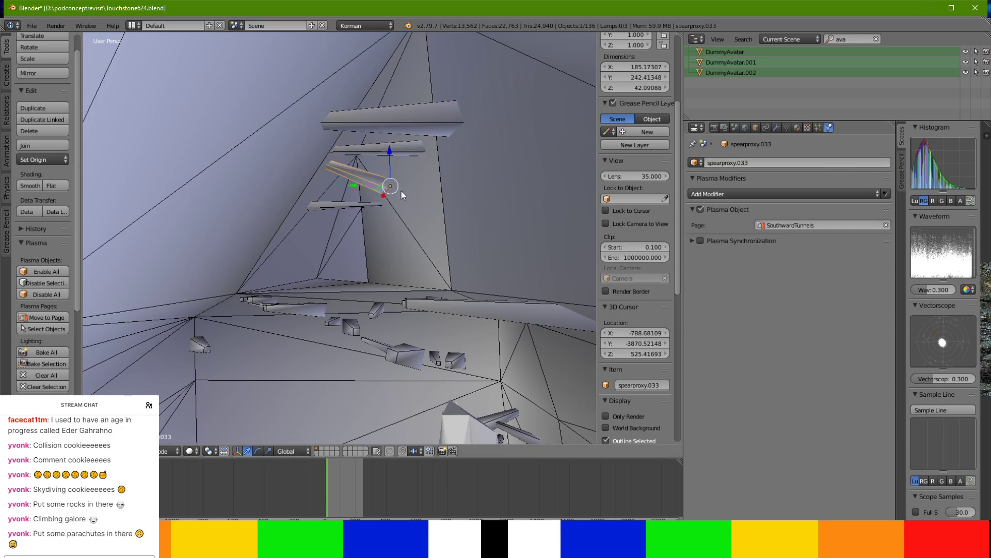
right_click(359, 204)
left_click(883, 209)
Raise spearproxy.030 slightly along the Z axis.
middle_click_drag(247, 207, 362, 192)
left_click_drag(482, 96, 485, 77)
middle_click_drag(485, 78, 362, 175)
scroll(352, 170, "down", 4)
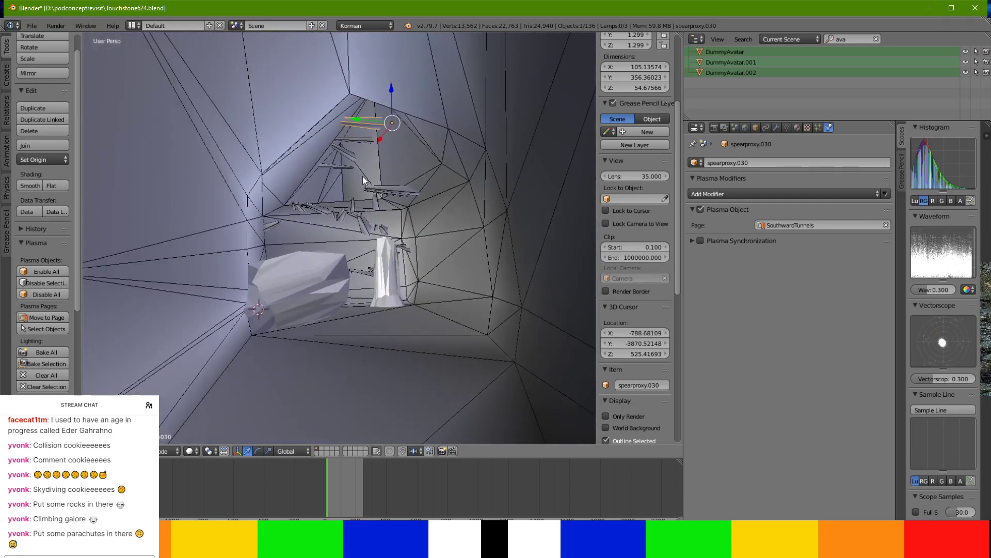
scroll(363, 178, "down", 2)
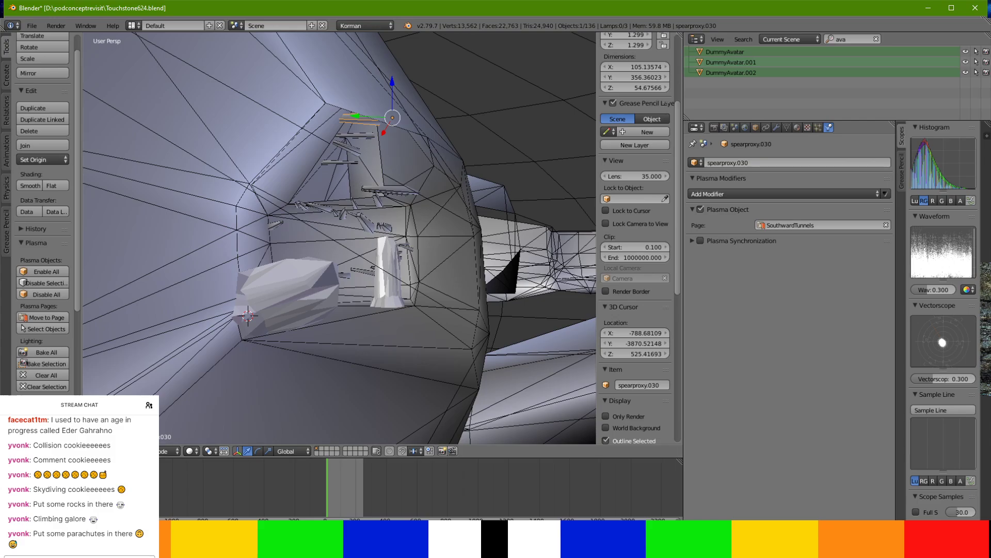
key("alt+Tab")
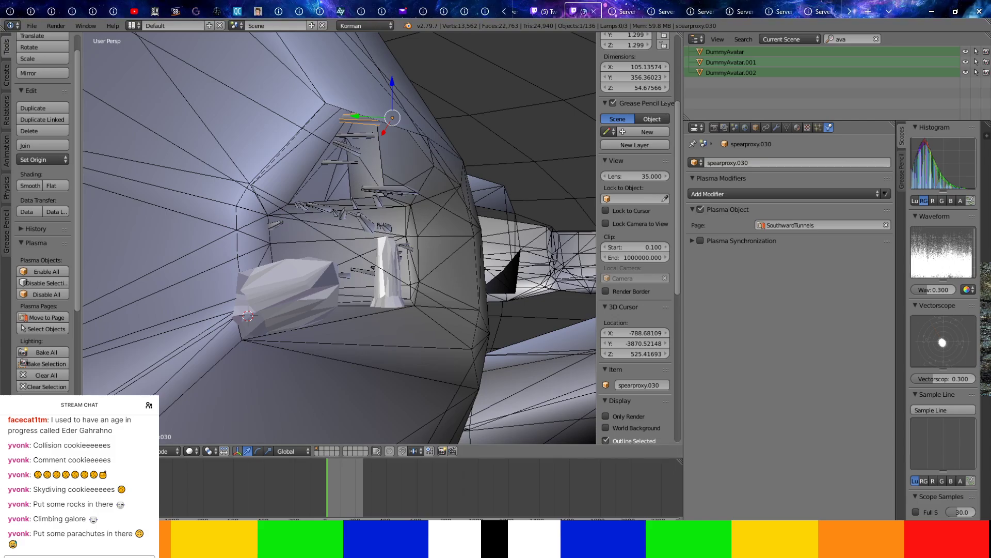
key("alt+Tab")
Duplicate three spear proxies on the cavern wall and move the copies to the wall beside the sideways rock.
middle_click_drag(354, 351, 260, 371)
middle_click_drag(207, 370, 386, 332)
right_click(454, 147)
right_click(521, 72, "shift")
right_click(529, 53, "shift")
left_click(42, 107)
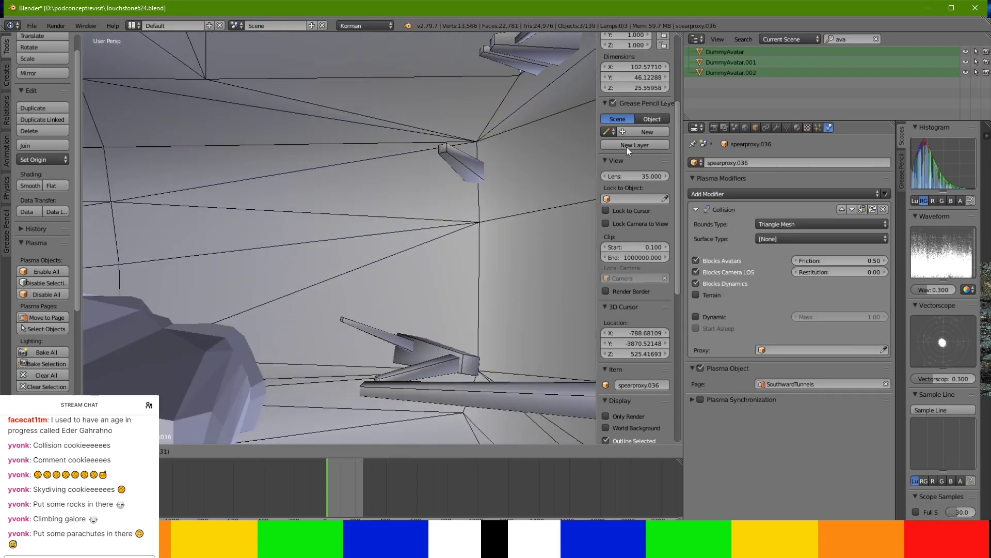
right_click(27, 96)
key("g")
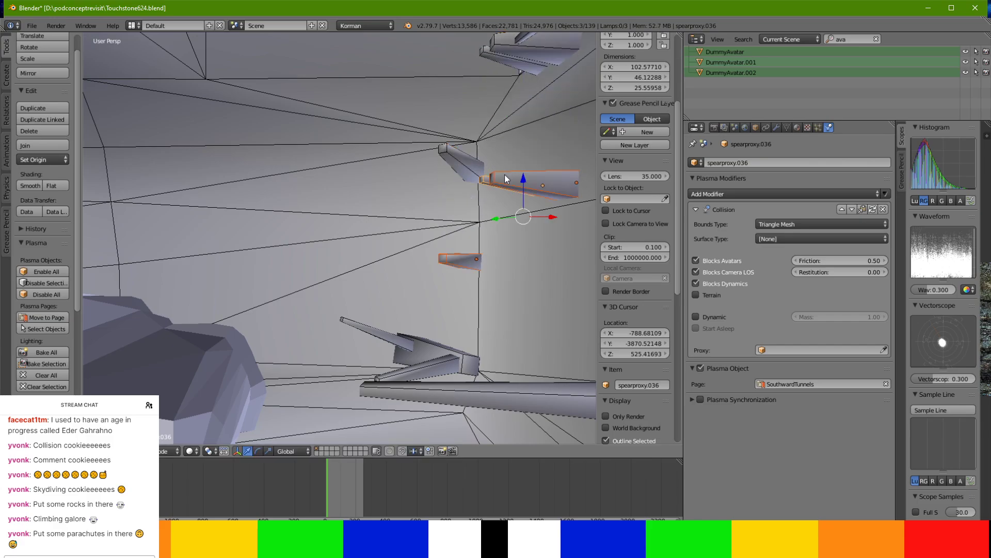
left_click(337, 233)
middle_click_drag(337, 234, 336, 293)
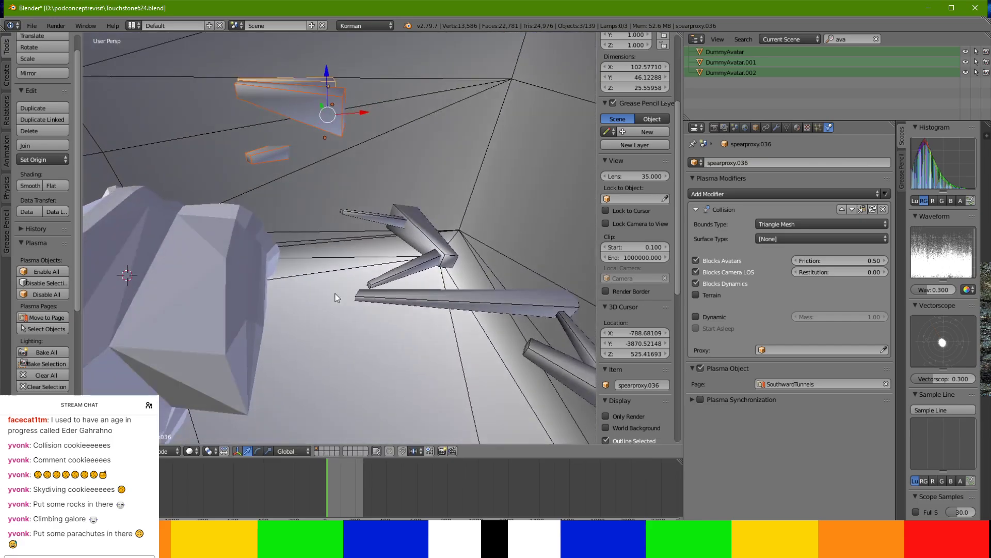
Rotate the three spear copies about the Z axis and move them down behind the rock.
key("r")
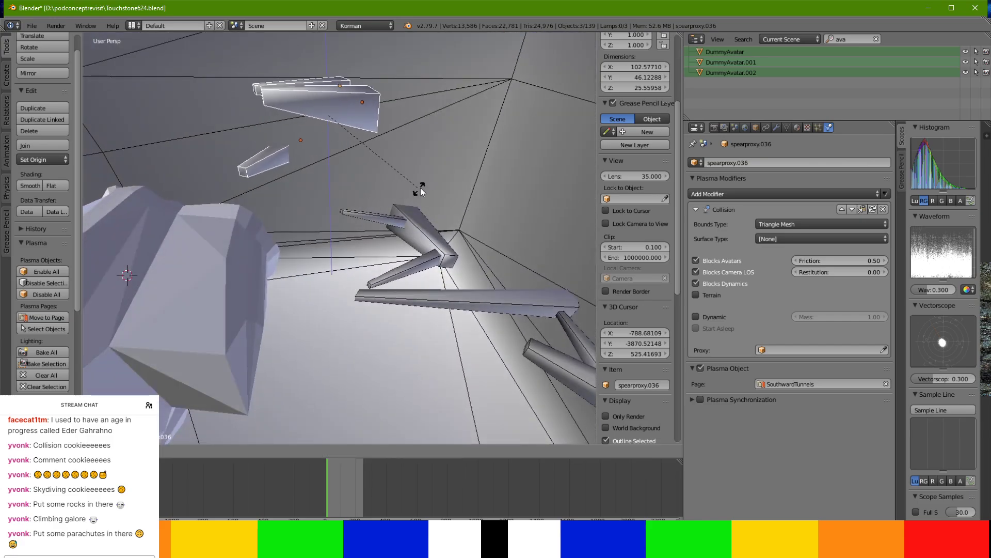
left_click(350, 104)
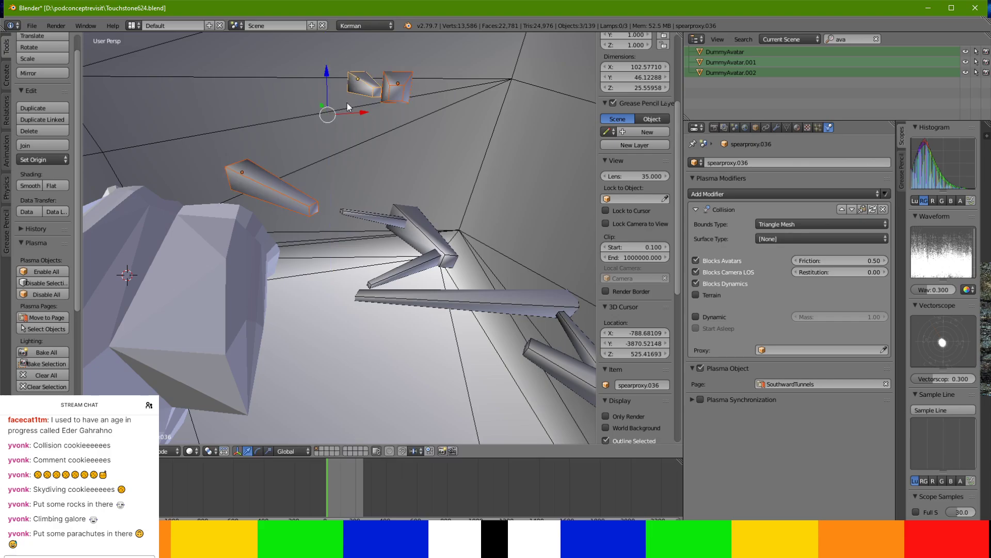
key("g")
left_click(281, 175)
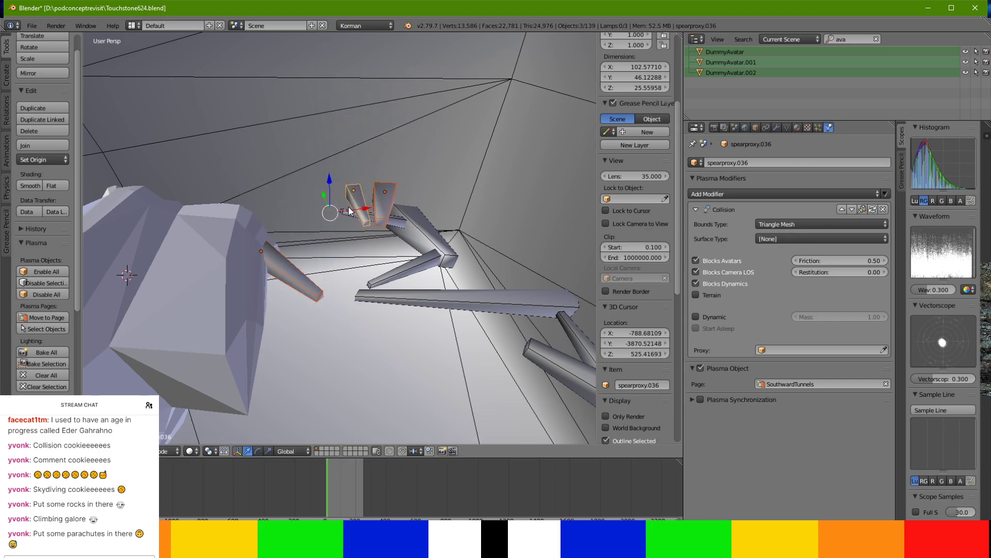
Select the two adjacent spear copies, shift them along the X axis toward the rock, and reposition them.
right_click(362, 199)
right_click(371, 201)
right_click(419, 199)
right_click(385, 200)
right_click(360, 200, "shift")
left_click_drag(392, 186, 336, 200)
middle_click_drag(337, 199, 333, 141)
scroll(293, 299, "up", 3)
middle_click_drag(294, 300, 351, 123, "shift")
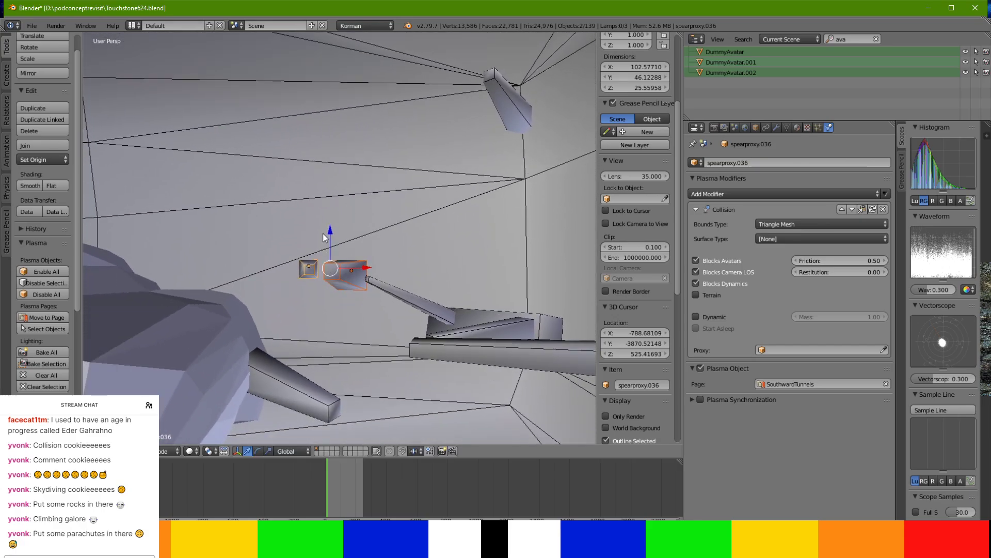
key("g")
left_click(330, 270)
Select the spear copies near the rock one at a time and lower each along the Z axis.
right_click(310, 268)
right_click(308, 307)
left_click_drag(309, 256, 302, 281)
middle_click_drag(304, 282, 337, 63, "shift")
right_click(286, 296)
middle_click_drag(286, 295, 327, 73)
left_click_drag(324, 71, 324, 83)
middle_click_drag(325, 83, 367, 164)
Duplicate spearproxy.036 and place the copy at the rock's lower end.
middle_click_drag(395, 241, 292, 260)
middle_click_drag(557, 265, 343, 216, "shift")
right_click(354, 205)
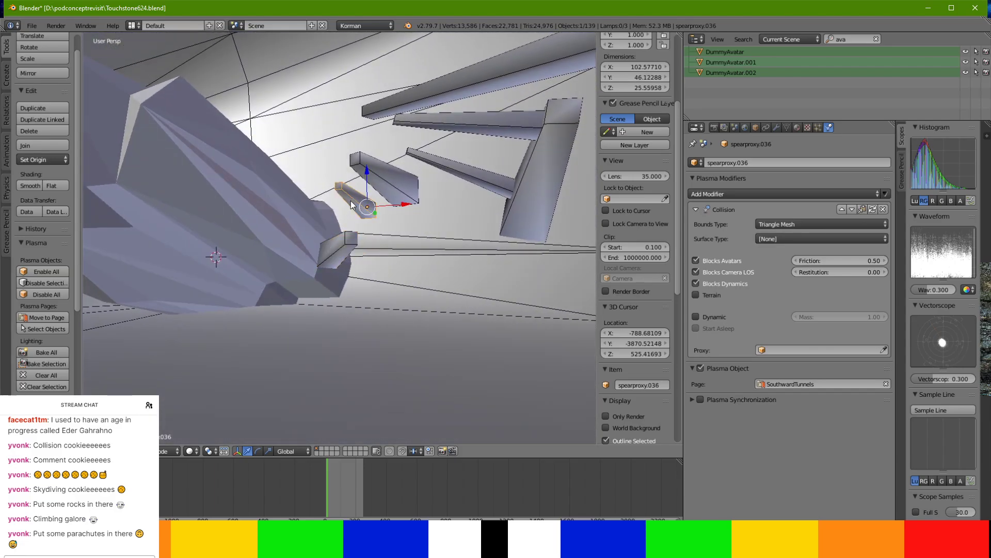
left_click(41, 105)
left_click(101, 182)
middle_click_drag(100, 182, 265, 290)
Stretch spearproxy.037 along the Y axis to about 154 units long, move it beside the rock, and lower it.
key("s")
key("x")
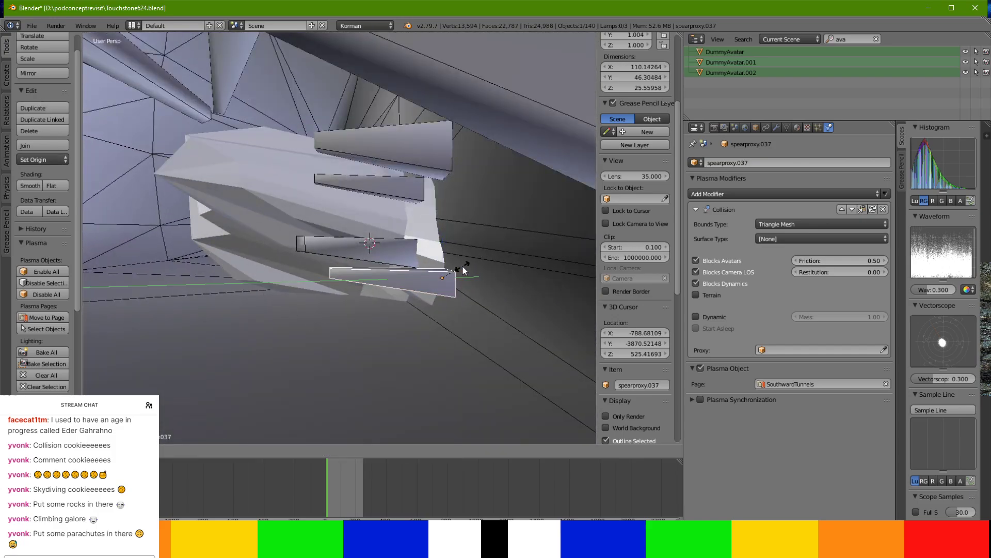
left_click(471, 268)
key("g")
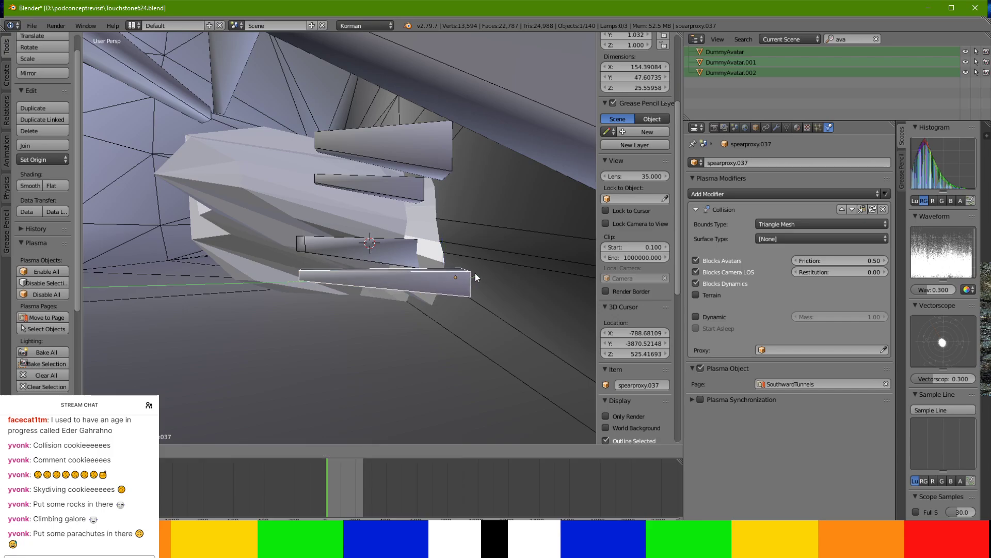
left_click(497, 271)
middle_click_drag(497, 271, 480, 251)
left_click_drag(407, 245, 407, 253)
mouse_move(406, 253)
middle_mouse_down()
mouse_move(355, 254)
mouse_move(406, 267)
middle_mouse_up()
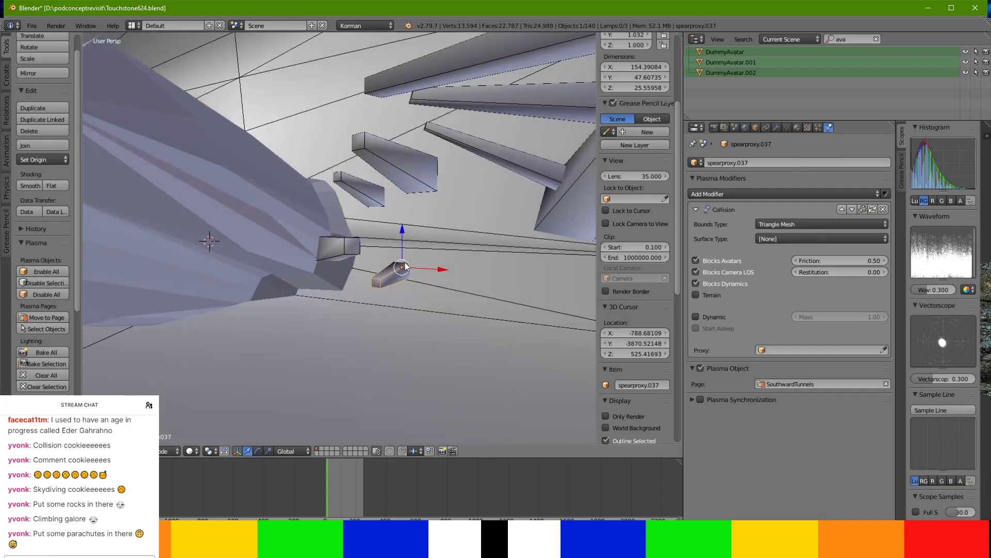
Save Touchstone624.blend and apply spearproxy.037's transforms.
key("ctrl+s")
left_click(406, 266)
key("ctrl+a")
left_click(405, 260)
middle_click_drag(407, 267, 458, 330)
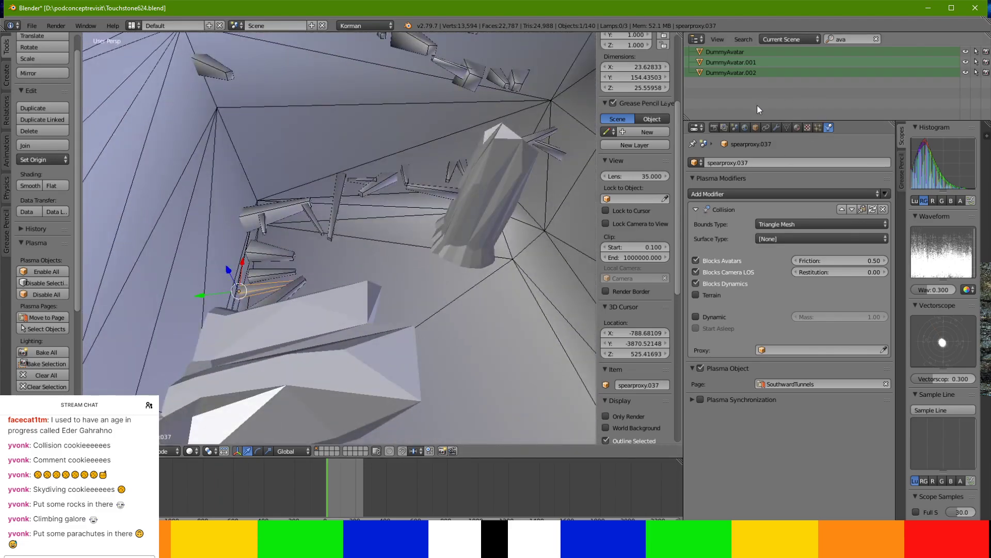
Open the World settings and run Test Age for the uruDestiny game.
left_click(745, 128)
left_click(805, 417)
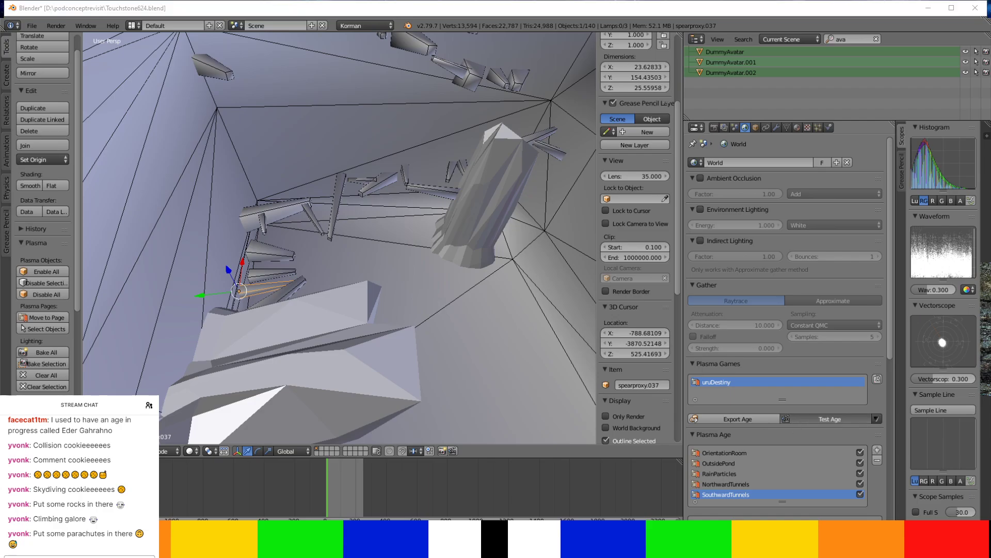
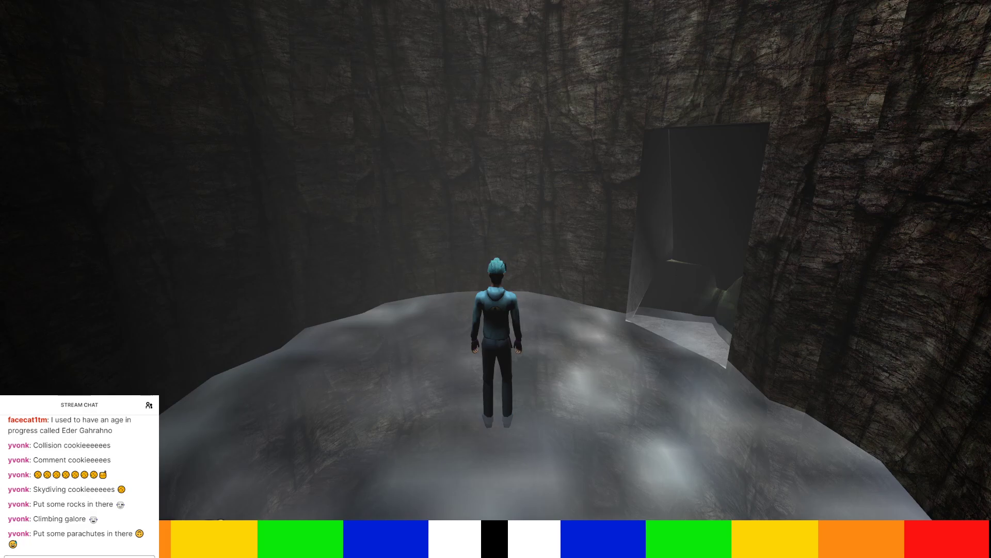
Use the Plasma console to send the avatar to spawn point 1 with Avatar.Spawn.Go 1, and close the console.
key("grave")
type("AVATAR.")
type("SPAWN.GO 1")
key("Return")
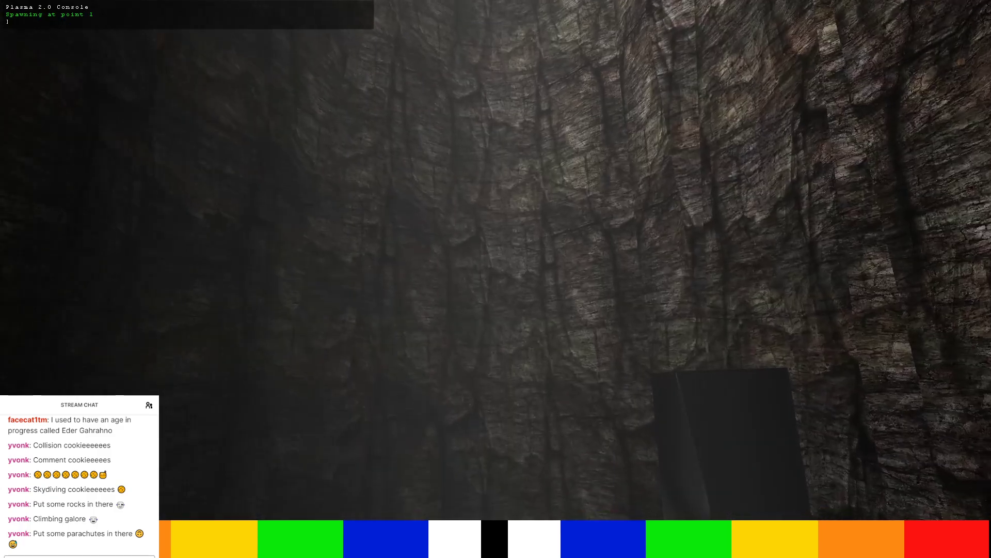
key("grave")
key("grave")
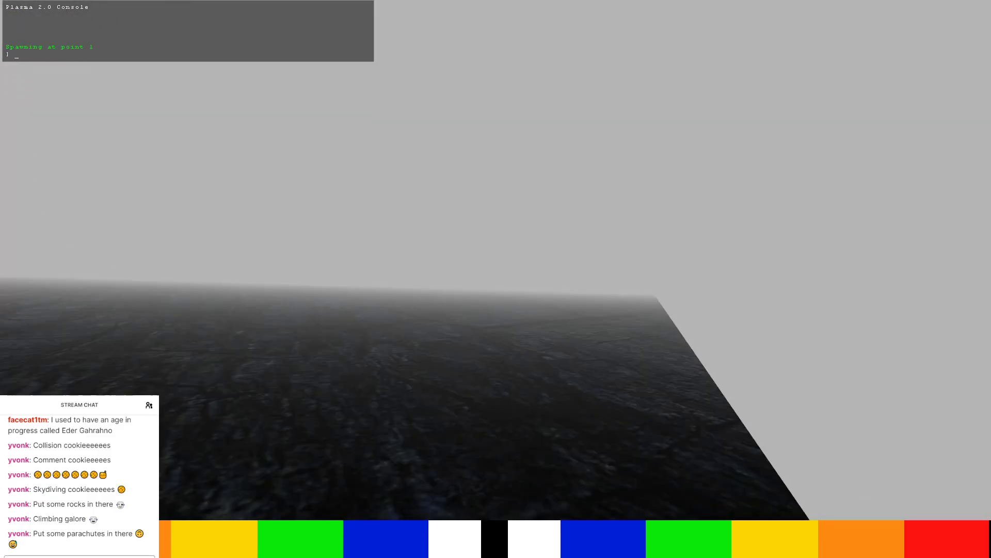
key("grave")
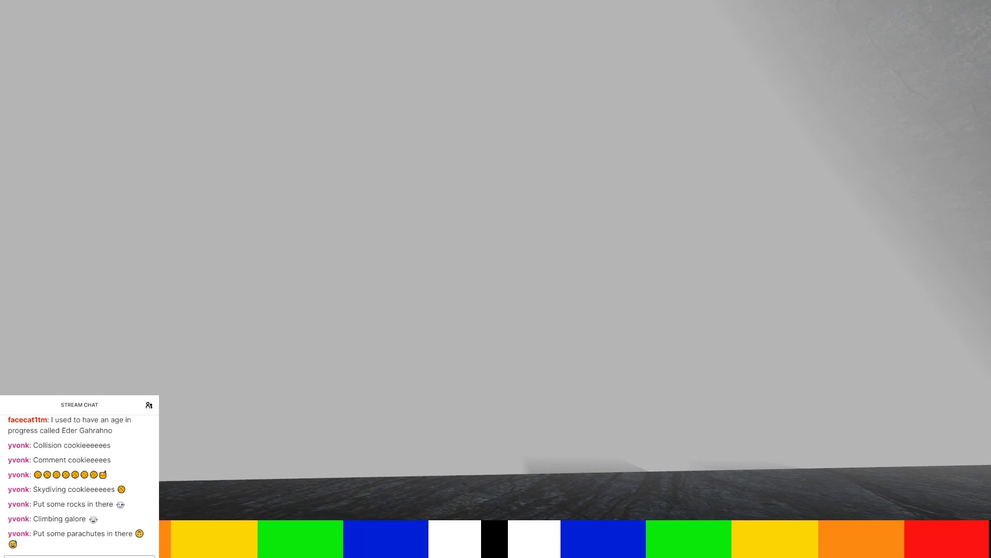
Walk the avatar along the first spear to the dark cavern wall and cross onto the spear below.
key("w")
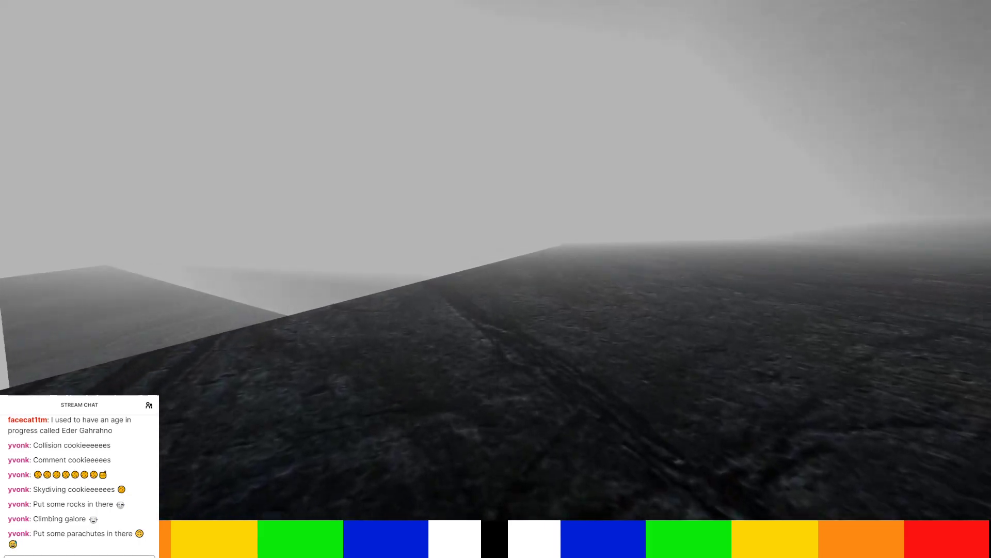
key("w")
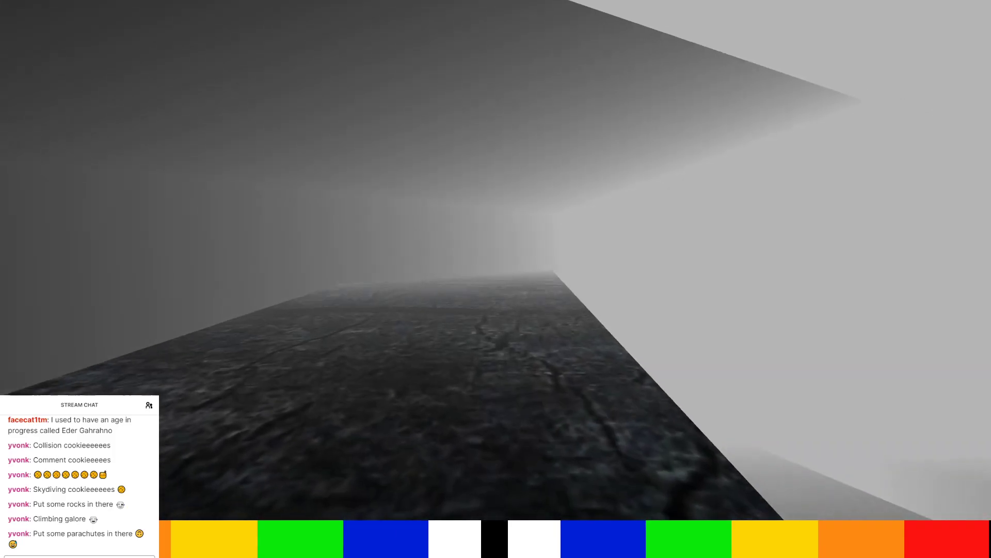
key("w")
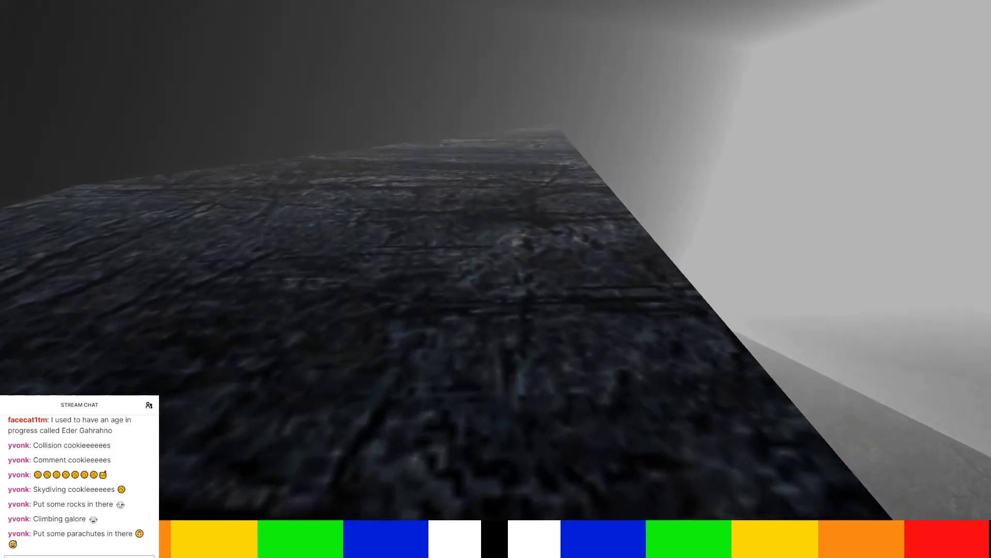
key("w")
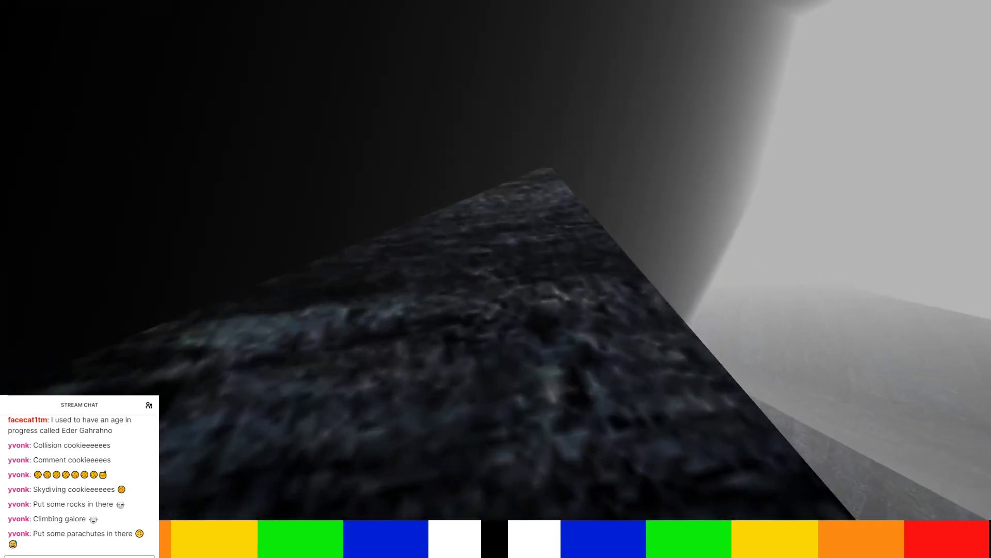
key("w")
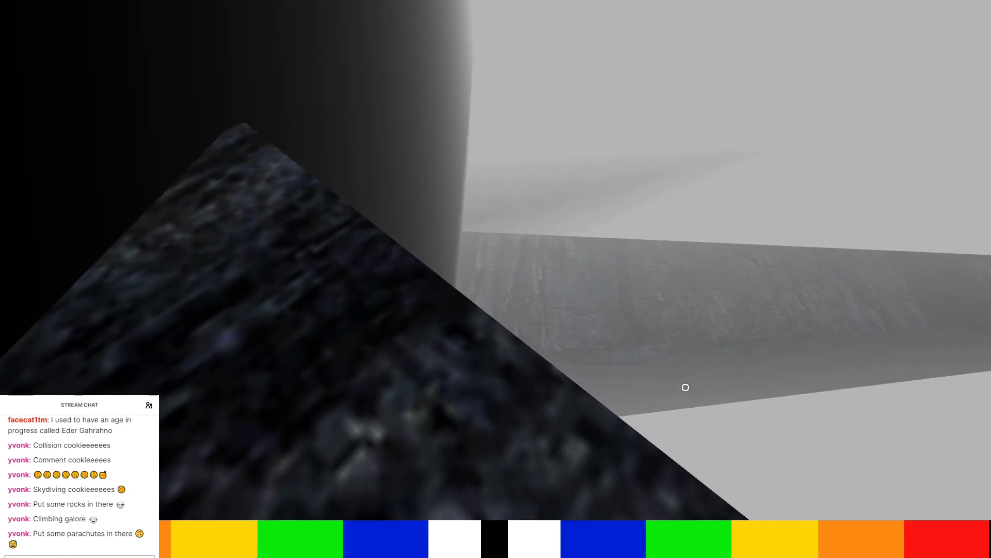
key("w")
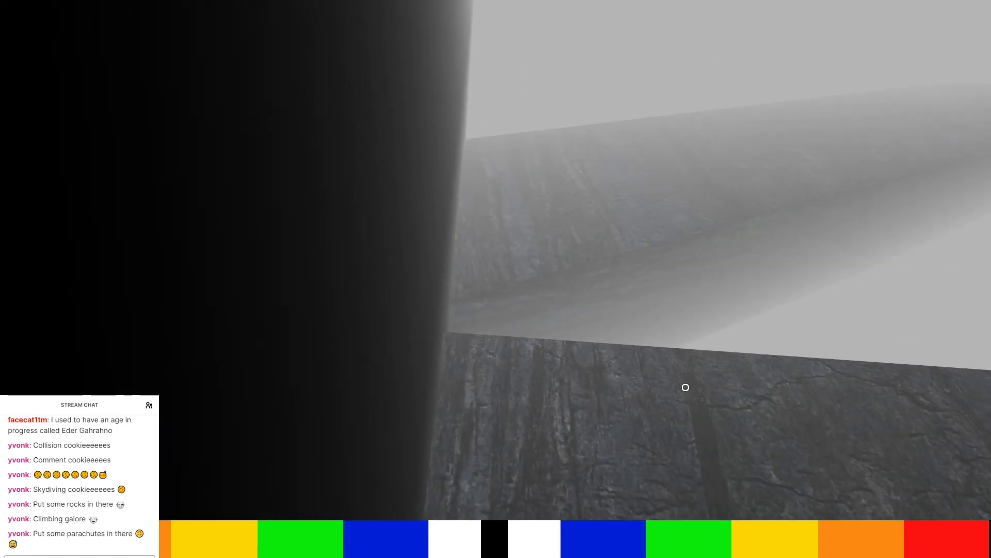
key("w")
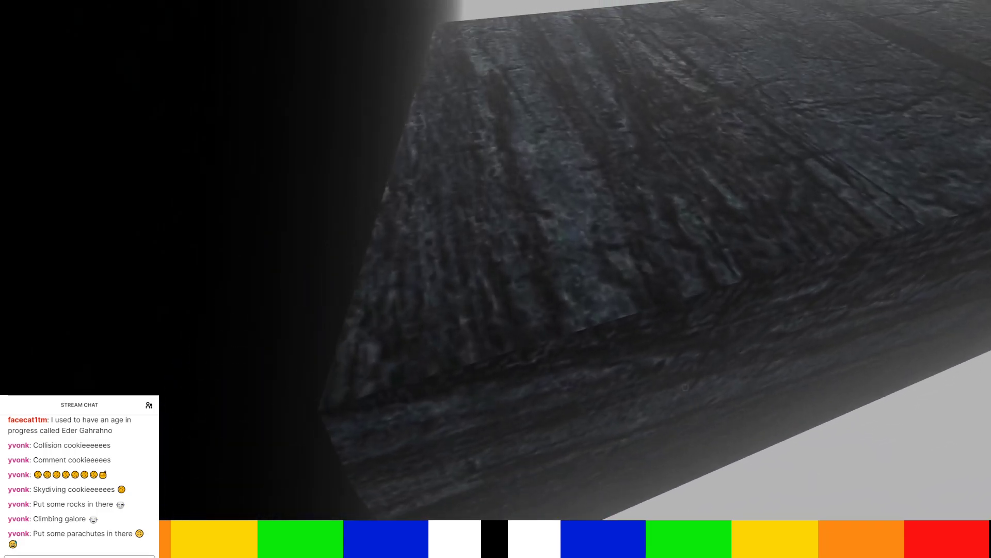
key("w")
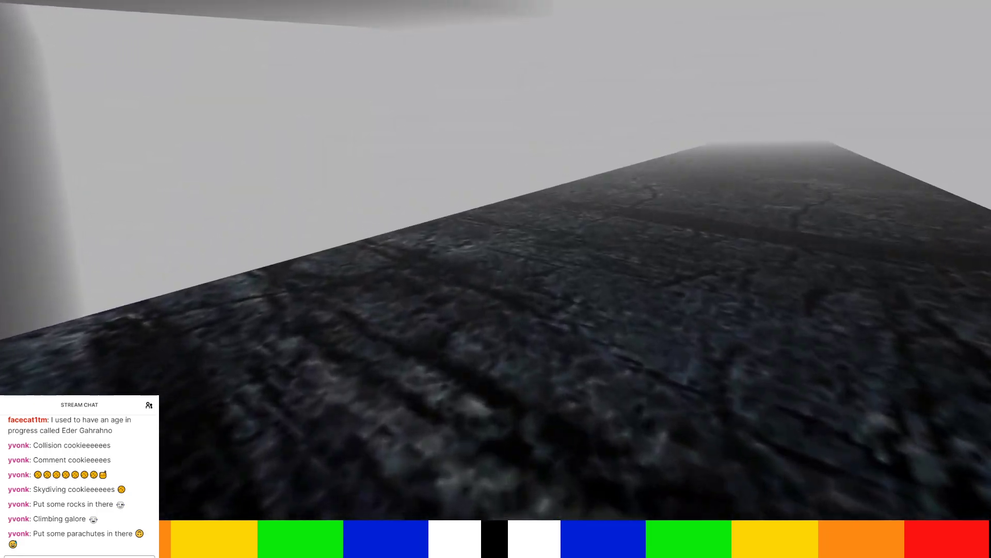
Walk the avatar out to the spear's free end and inspect the crossing spears below its edge.
key("w")
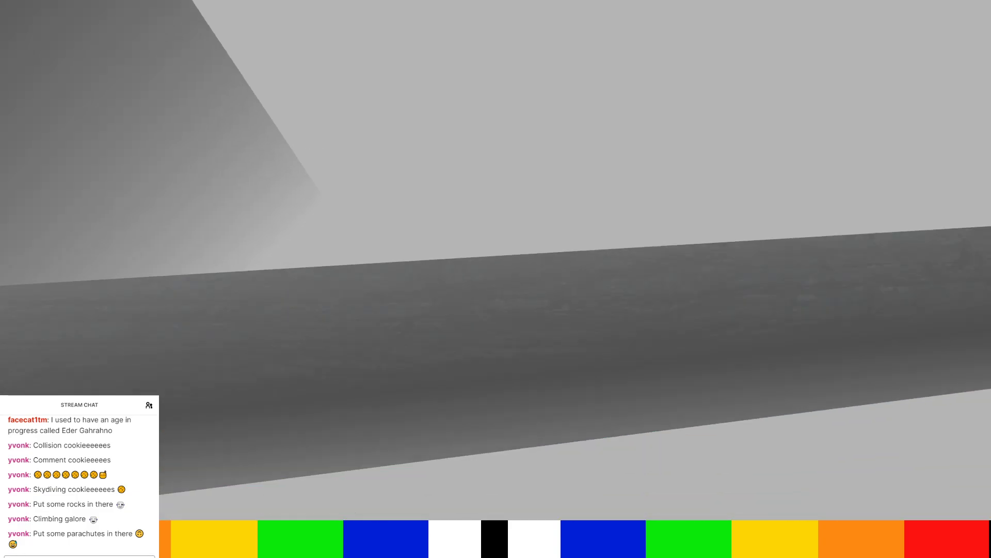
key("w")
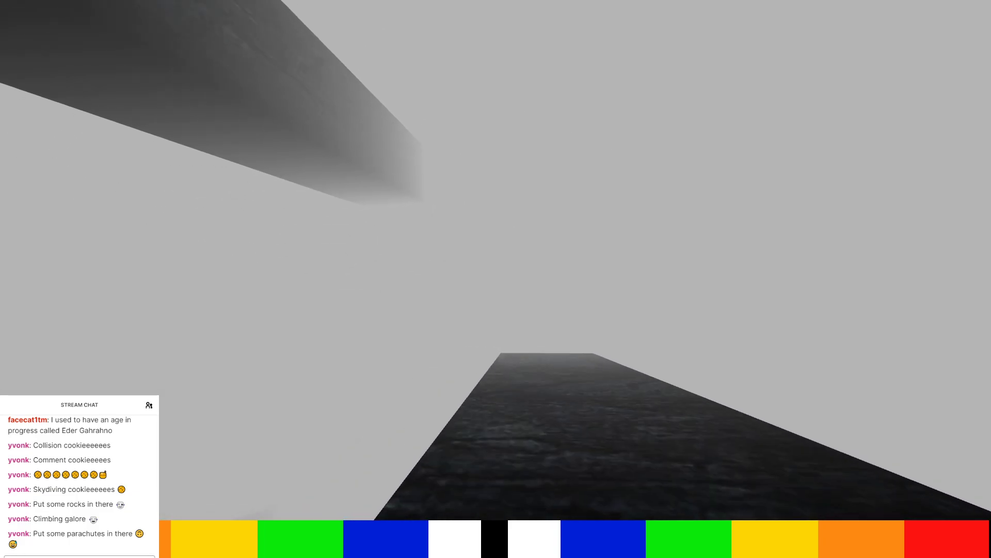
key("w")
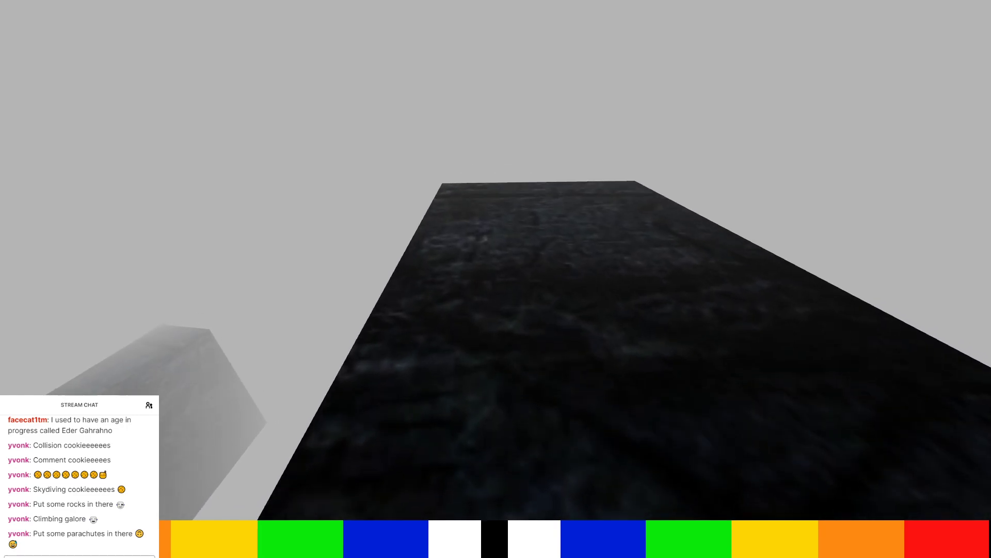
key("w")
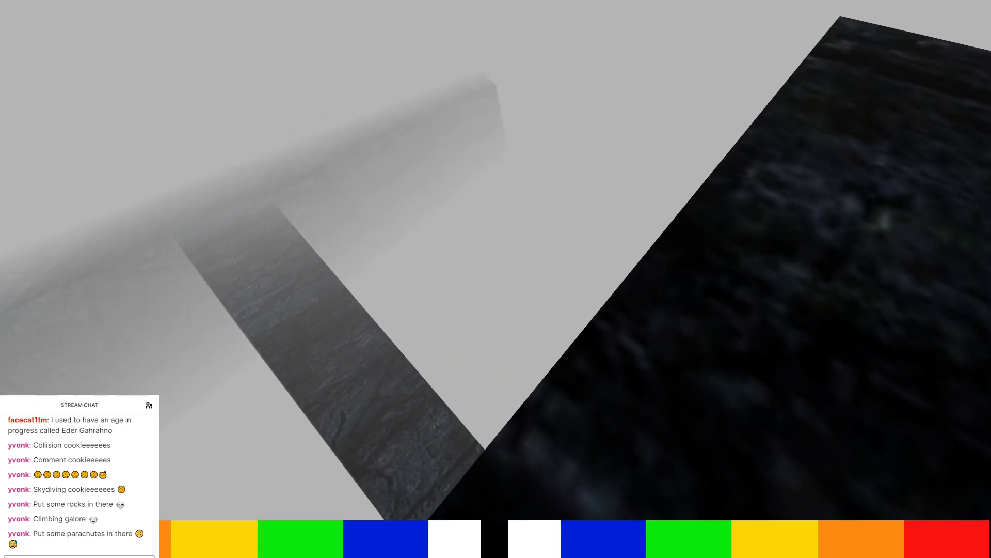
key("w")
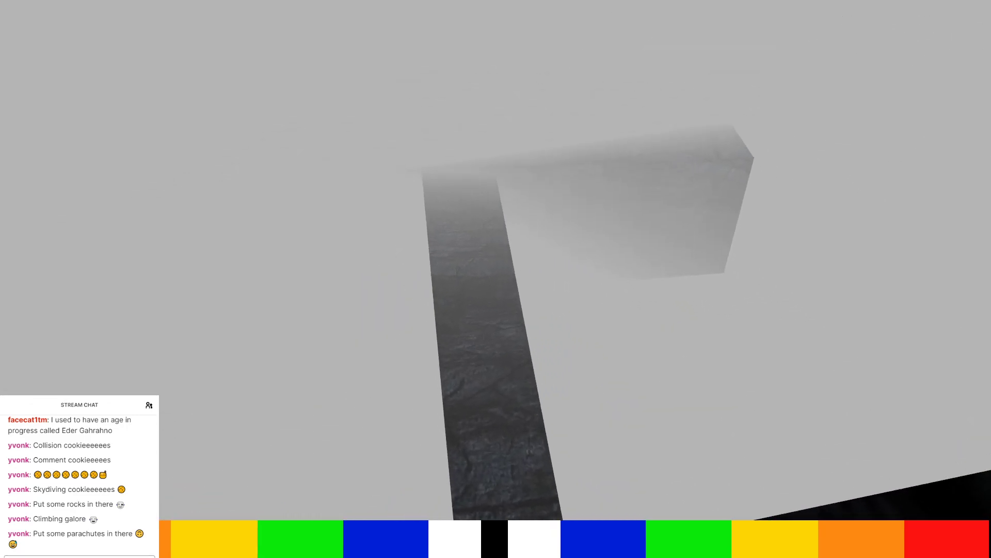
Walk the avatar along the wide spear to the cavern wall, up to the parallel spear beside it.
key("w")
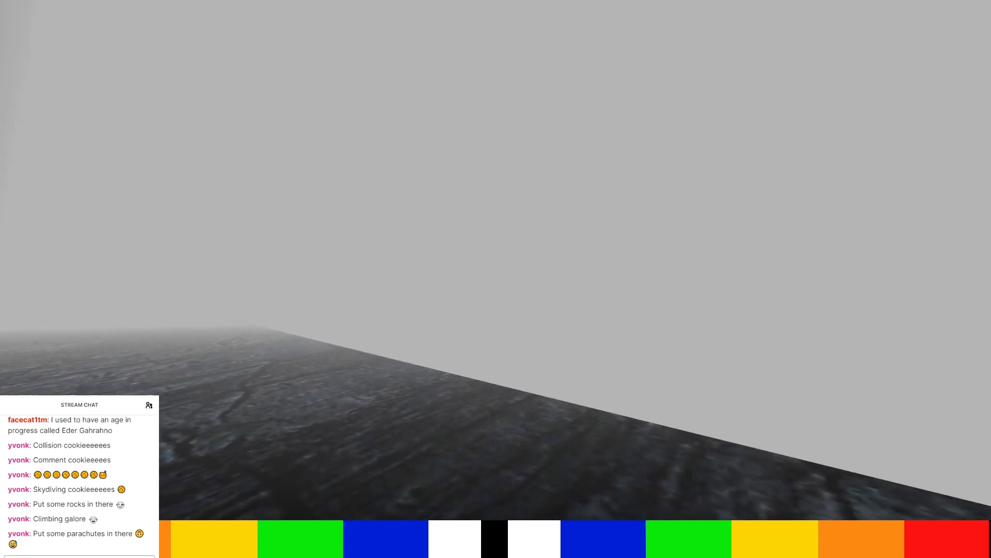
key("w")
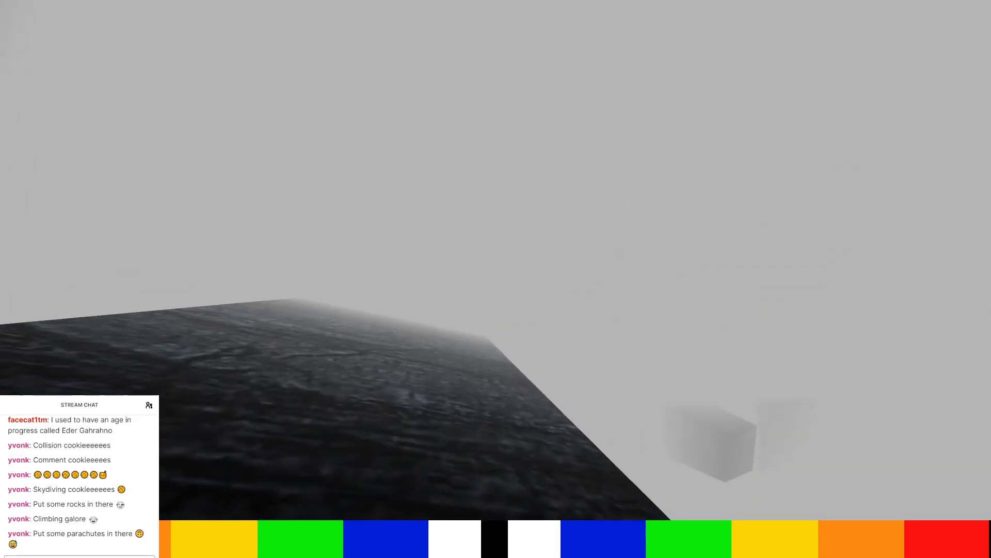
key("w")
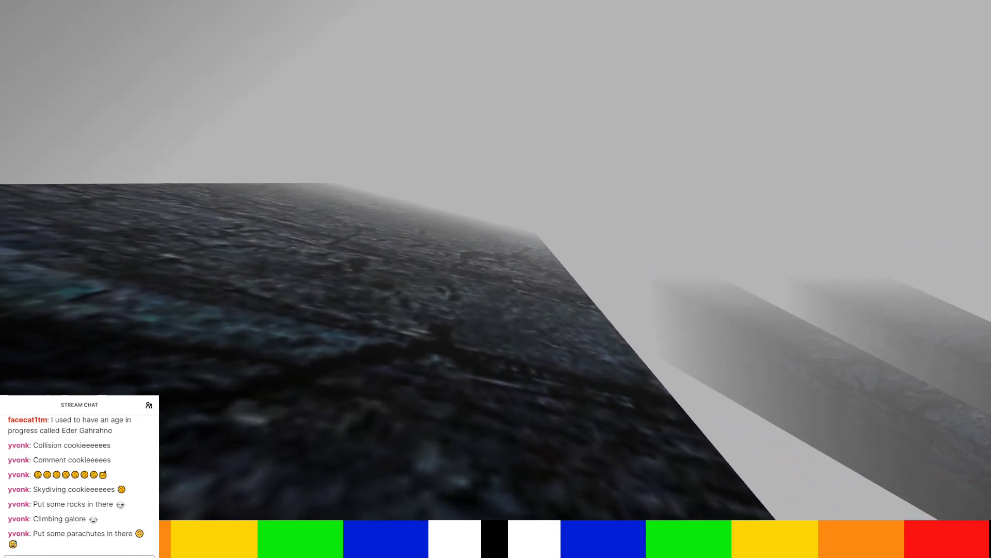
key("w")
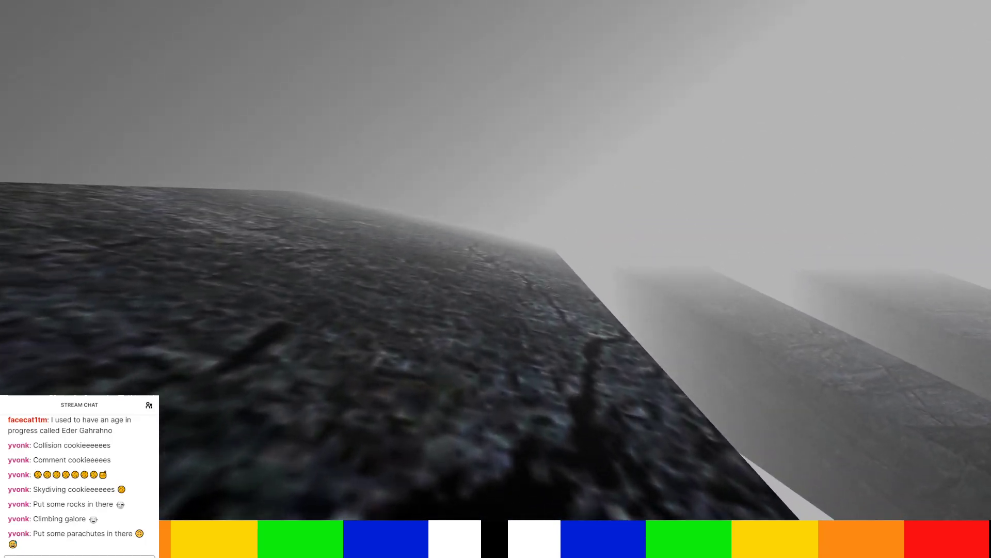
key("w")
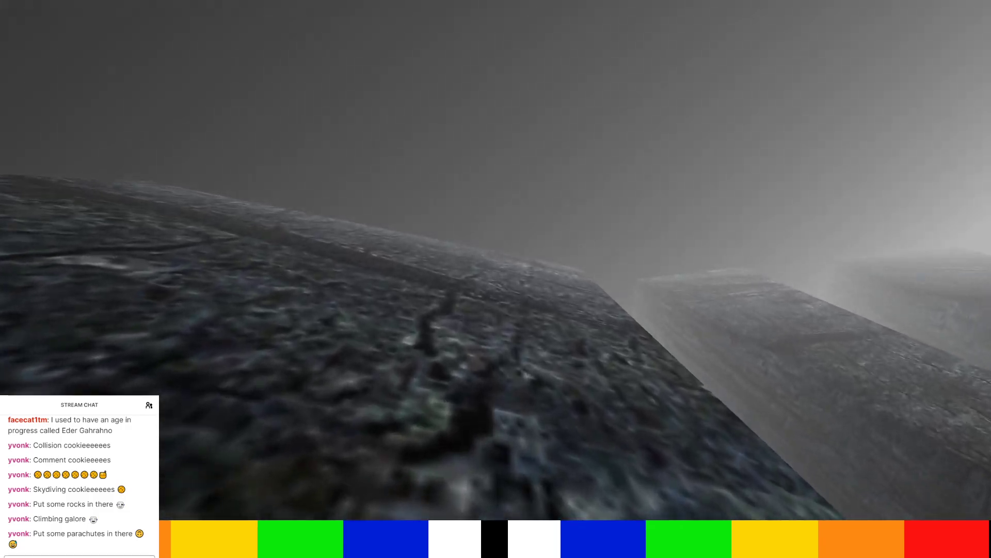
key("w")
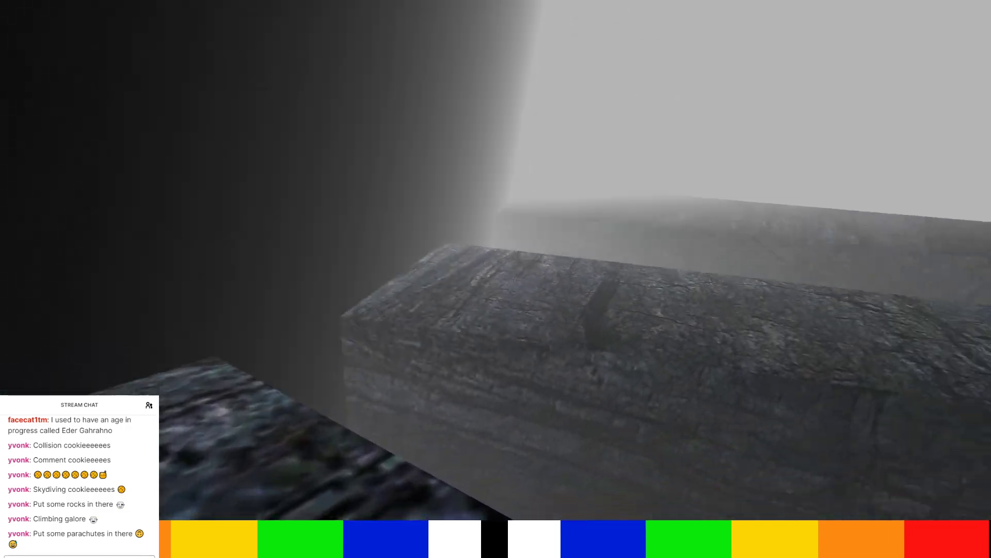
key("w")
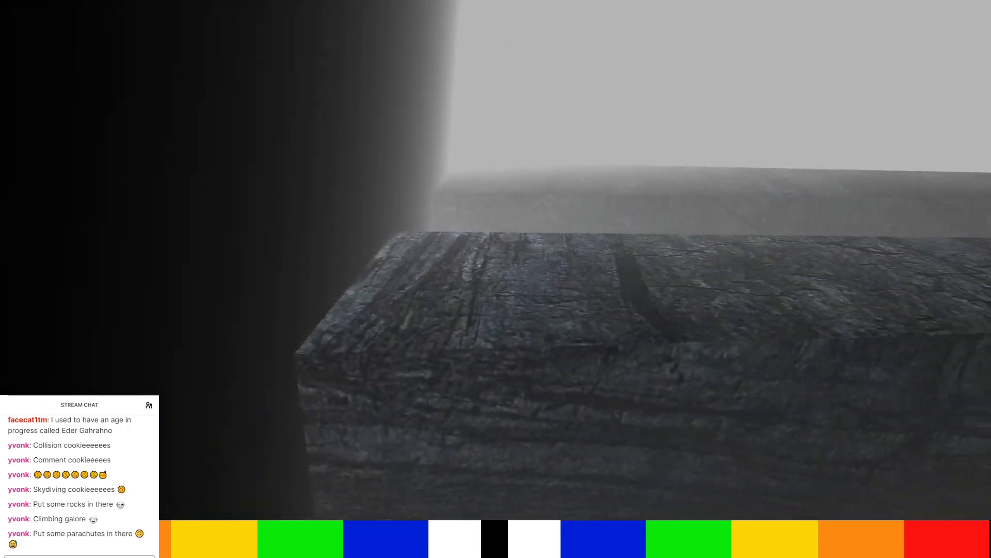
Jump the avatar onto the parallel spear, turn it away from the wall, and walk to the outer end.
key("w")
key("space")
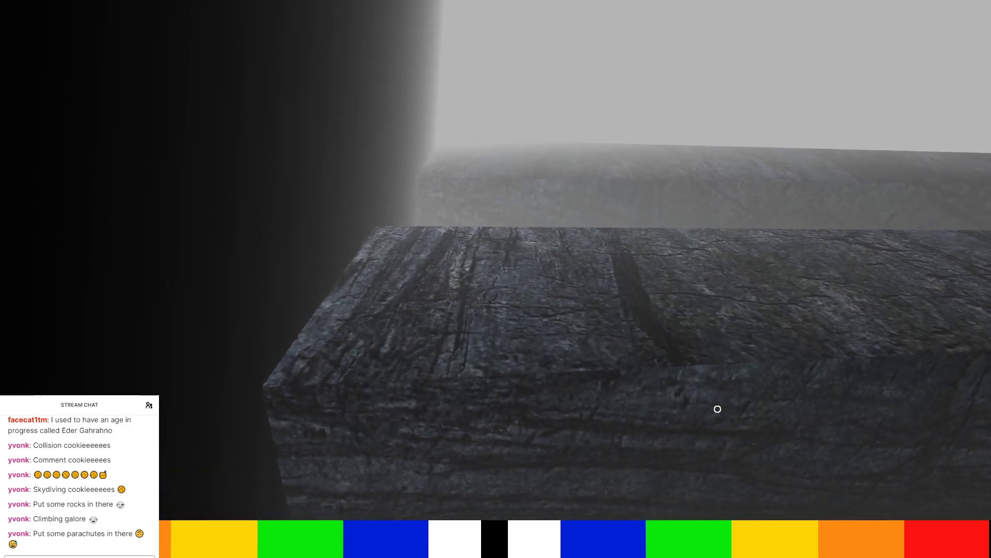
key("d")
key("w")
key("d")
key("d")
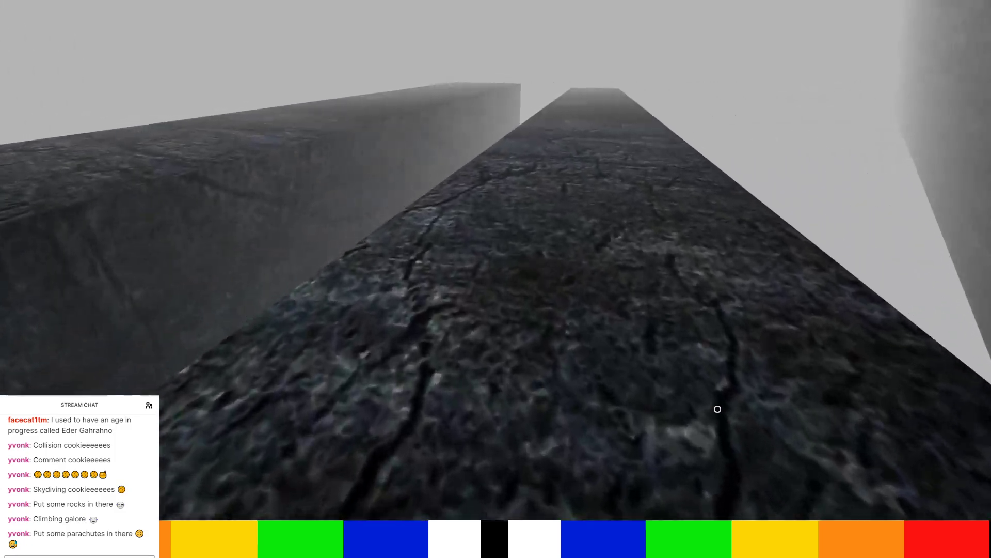
key("w")
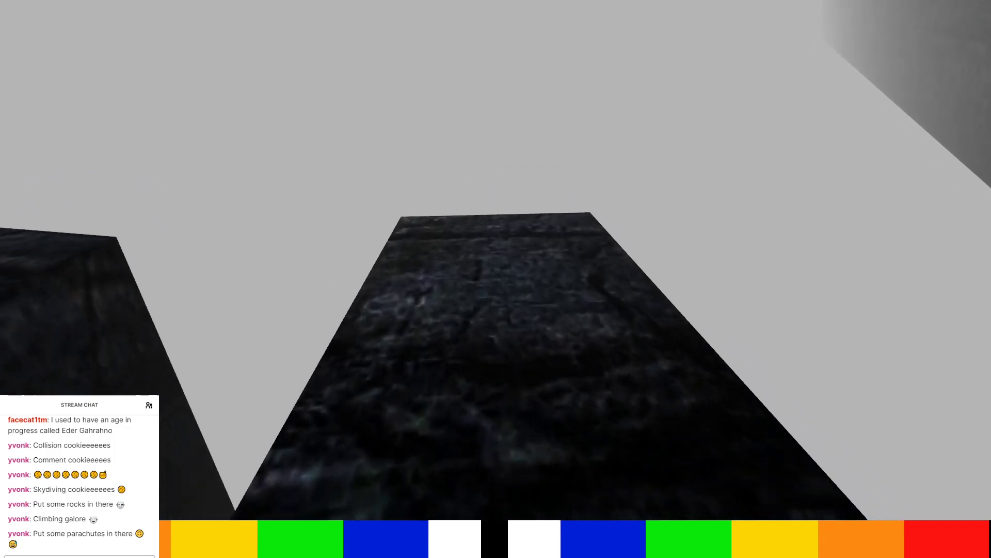
key("w")
Turn the avatar toward the next spear, jump onto it, and continue testing the climb along the rocks.
key("a")
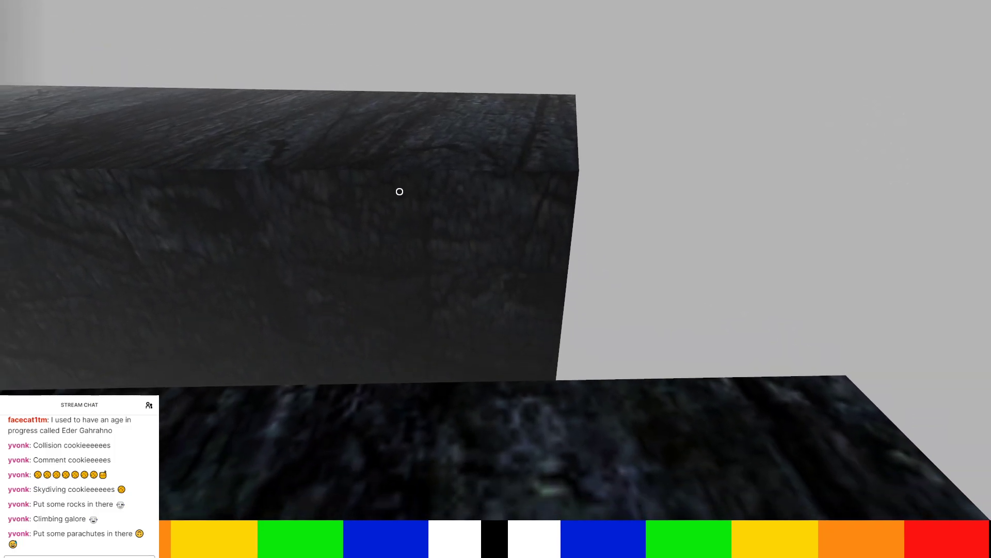
key("w")
key("space")
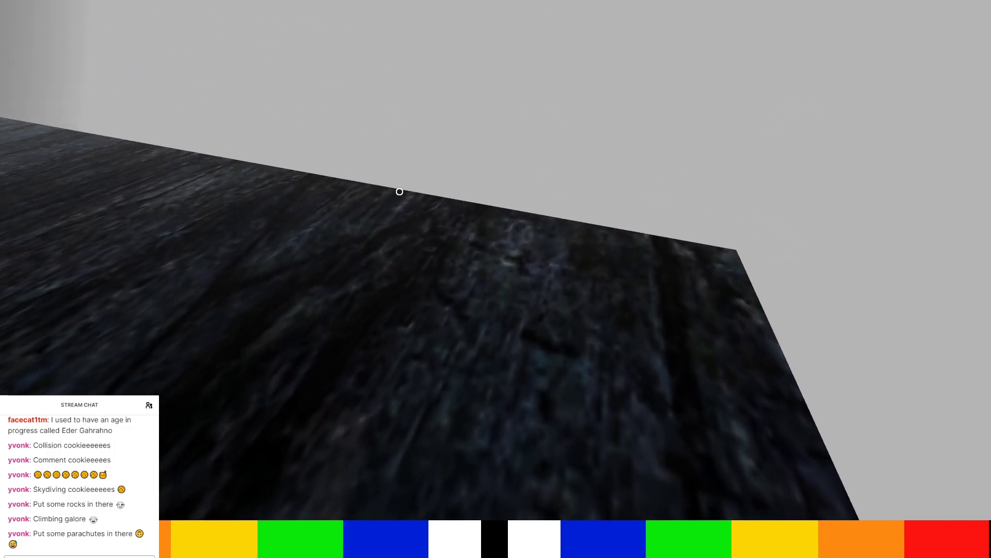
key("a")
key("d")
key("w")
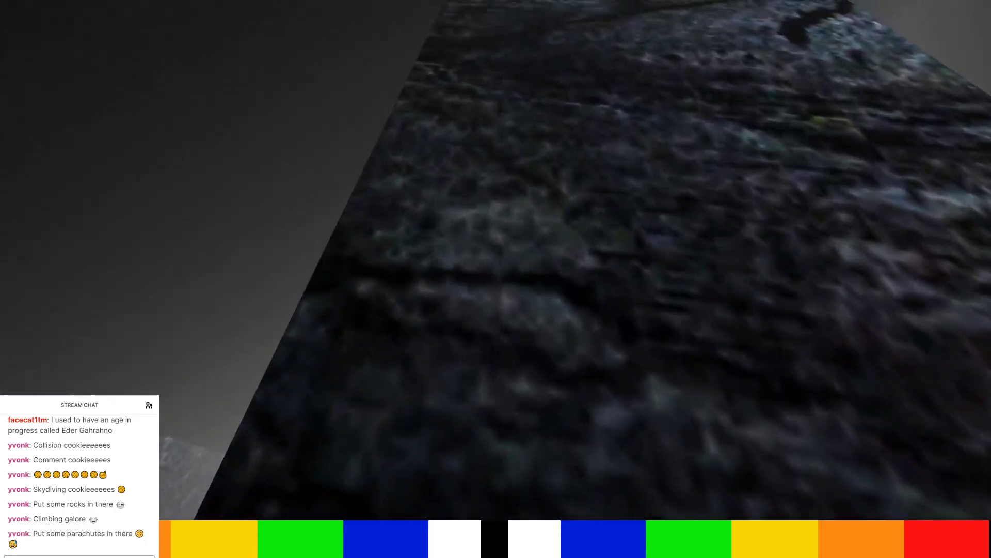
key("w")
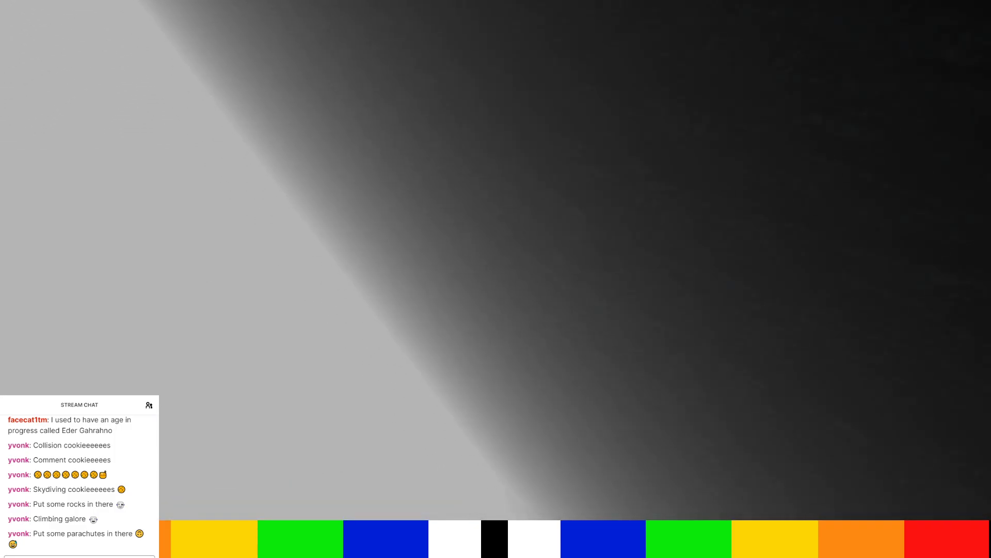
key("Escape")
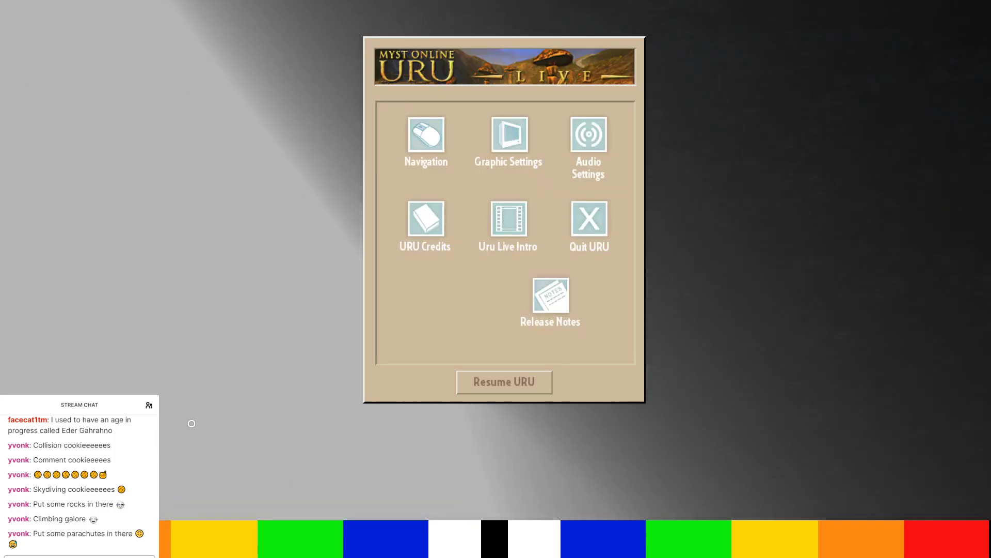
left_click(596, 224)
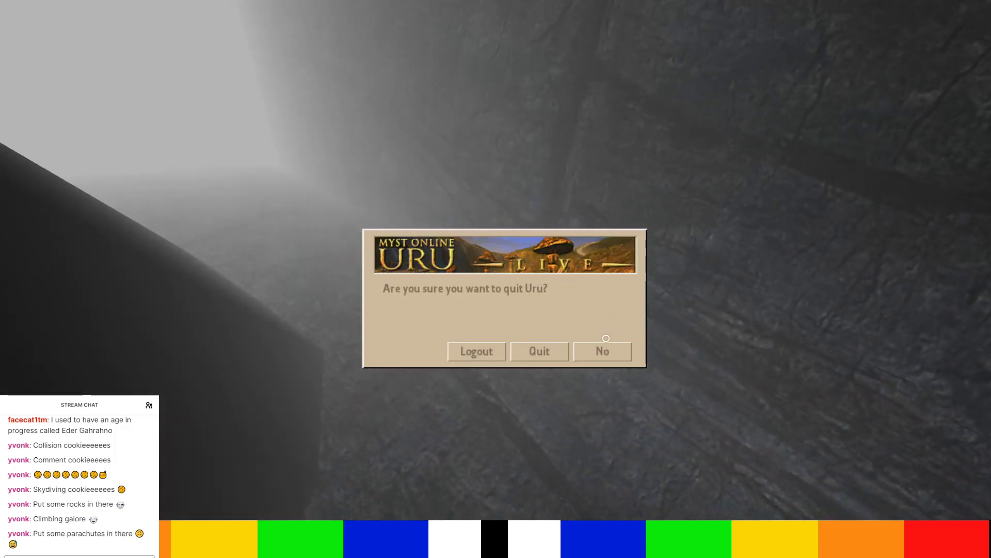
left_click(603, 346)
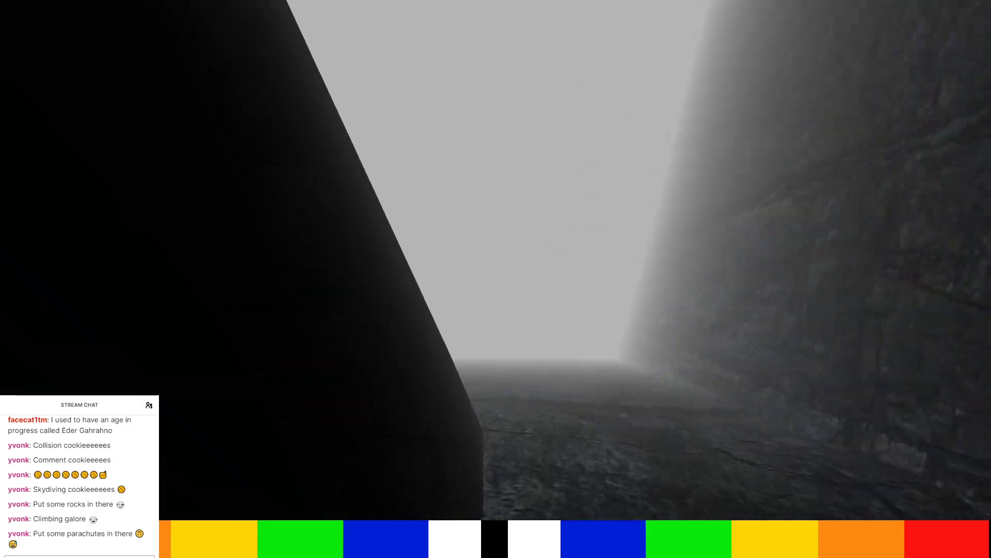
Quit Uru and confirm the exit to end the age test.
key("Escape")
left_click(585, 217)
left_click(535, 349)
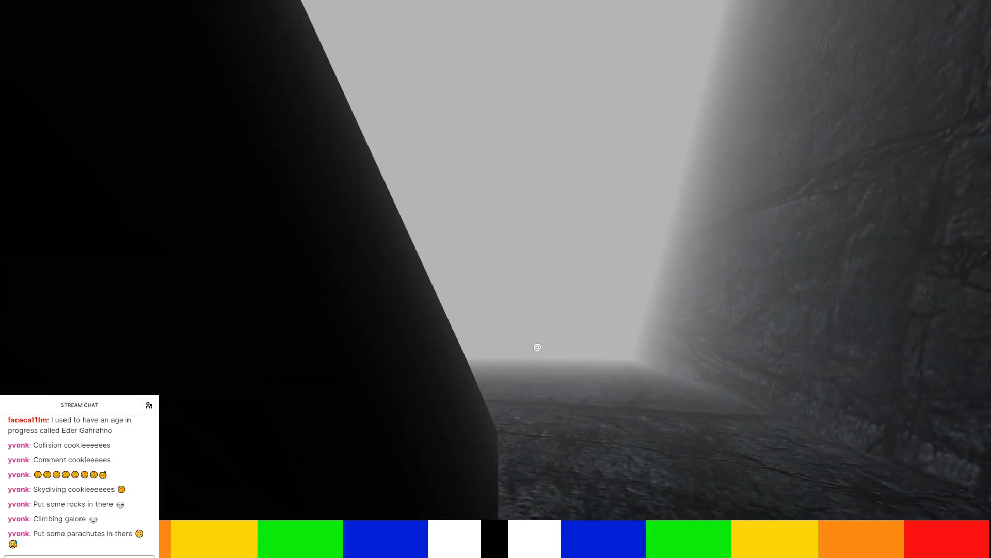
Scale the selected wide spear proxy along X to a length of about 118.4 units.
middle_click_drag(360, 265, 360, 197)
middle_click_drag(382, 115, 451, 127)
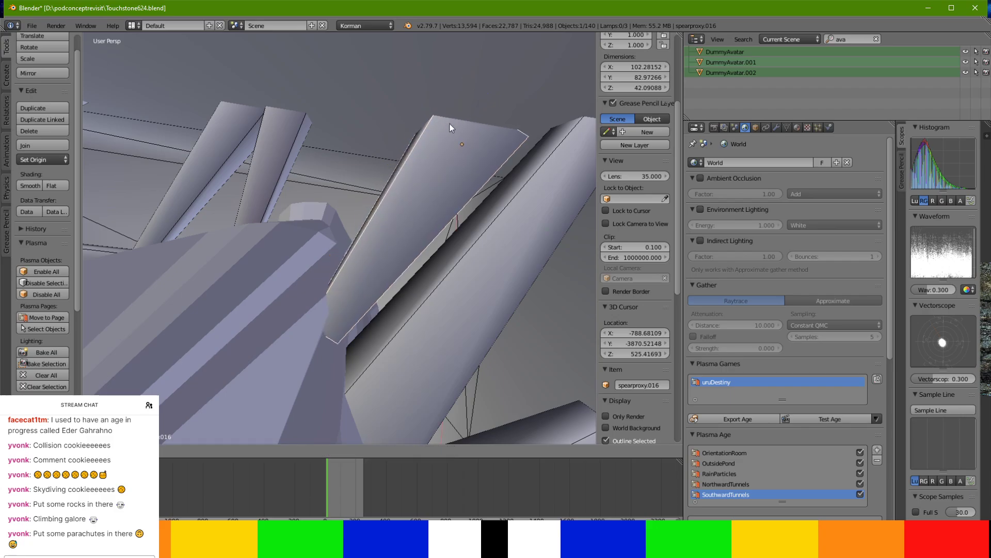
key("s")
key("x")
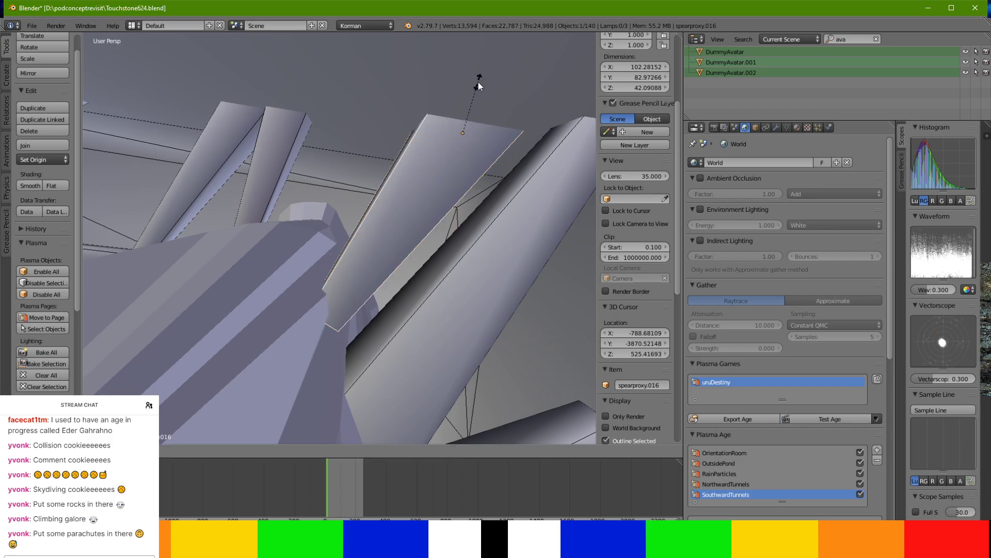
left_click(482, 73)
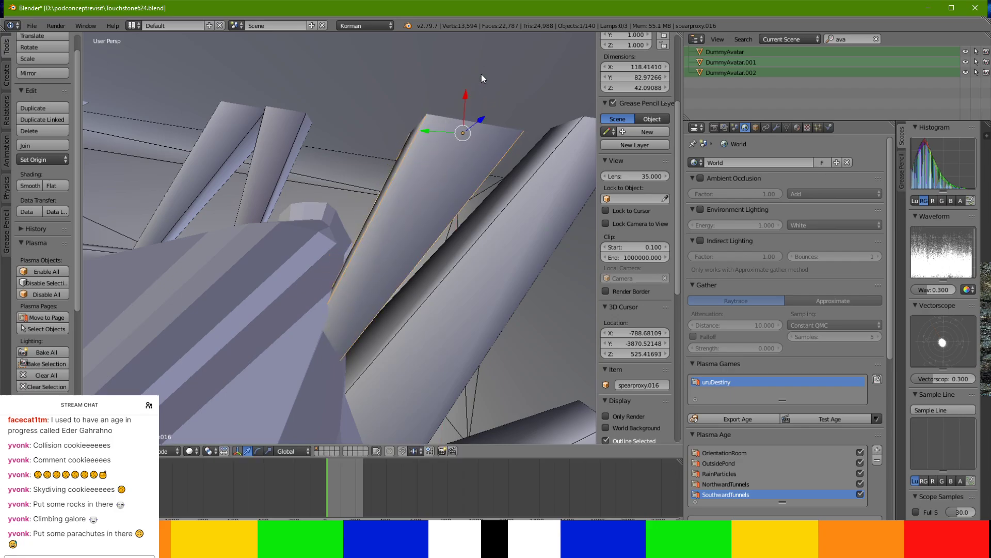
Shift the stretched spear along Y and apply its rotation and scale.
left_click(416, 133)
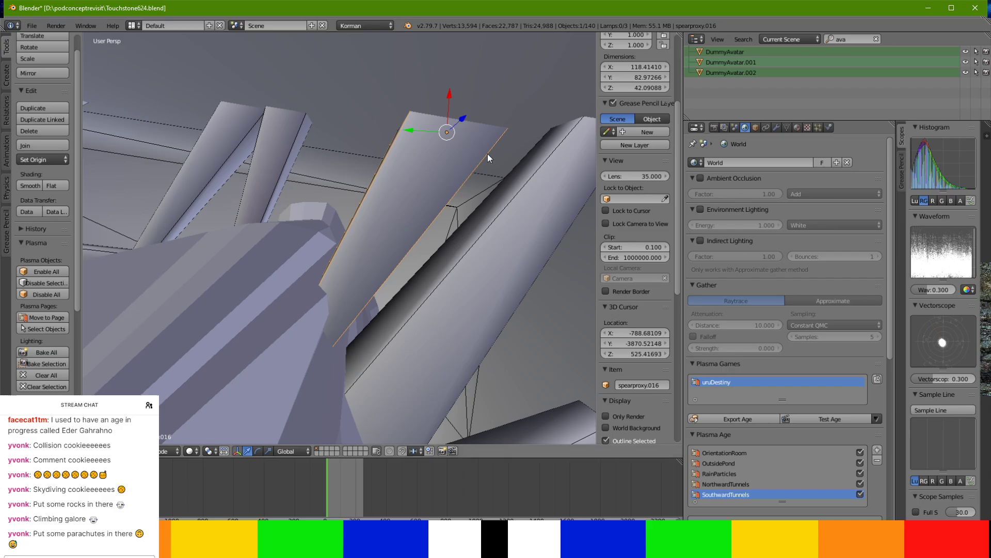
key("ctrl+a")
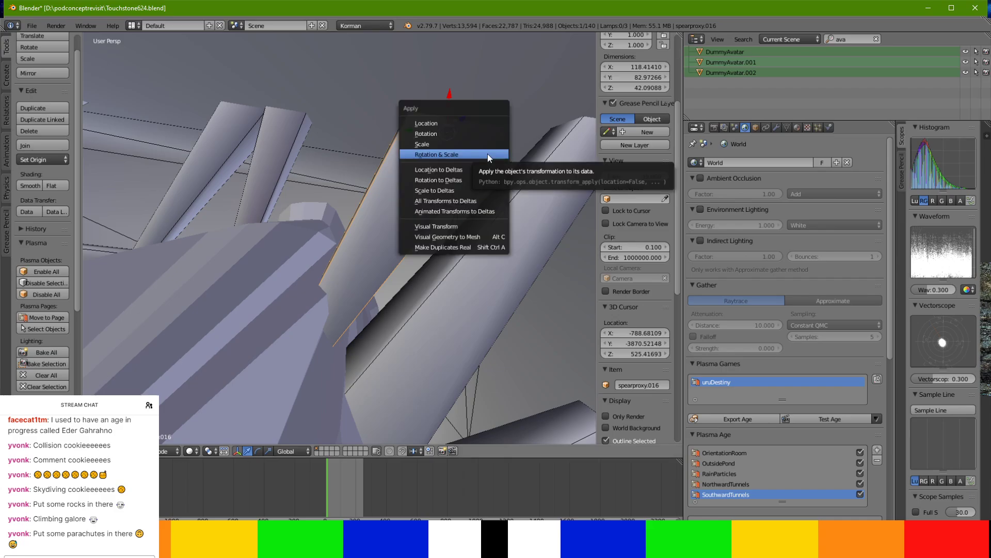
left_click(488, 153)
Move the narrow spear proxy at the tip of the rock pillar and adjust its placement against the cavern wall.
middle_click_drag(488, 153, 441, 265)
right_click(339, 176)
key("g")
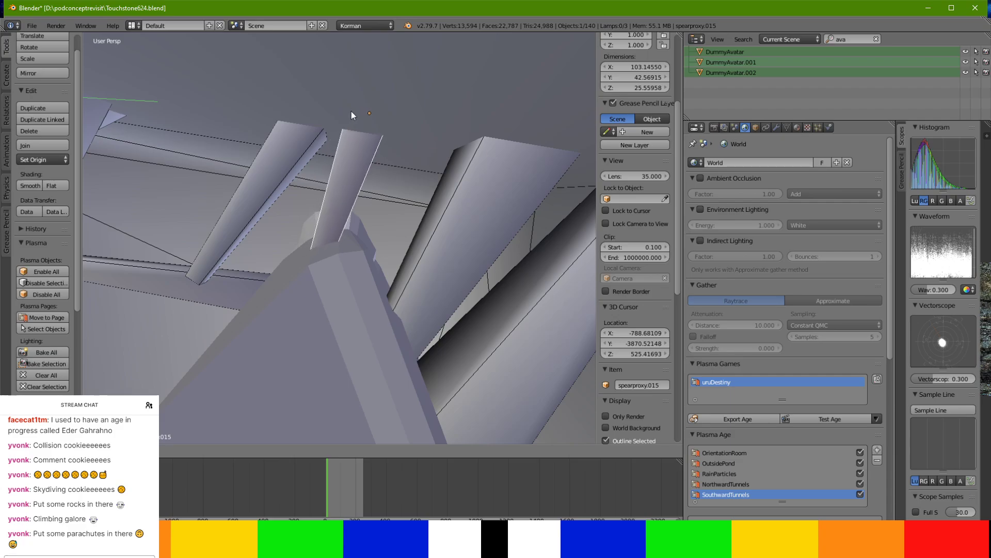
left_click(358, 109)
middle_click_drag(359, 110, 317, 317)
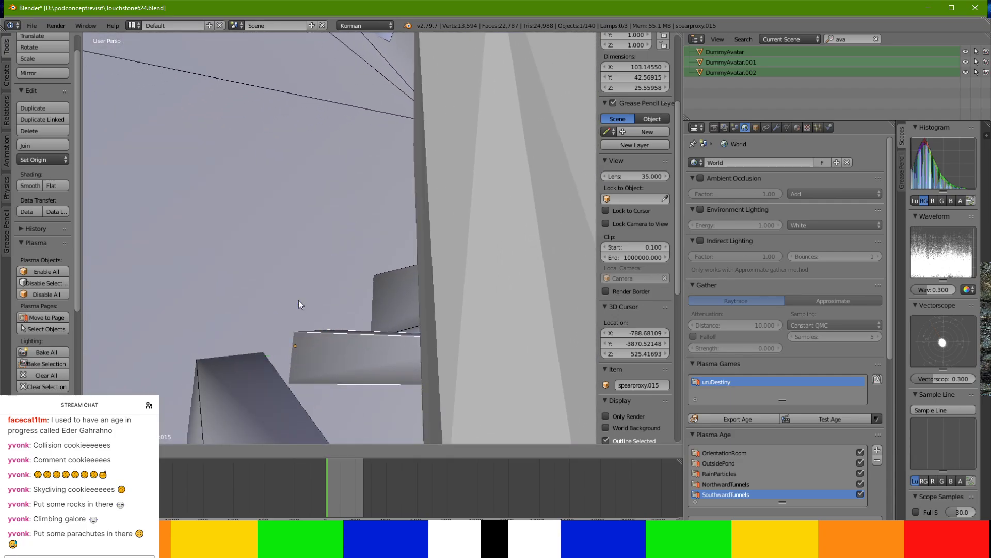
left_click(300, 279)
middle_click_drag(300, 280, 314, 299)
middle_click_drag(295, 299, 301, 265)
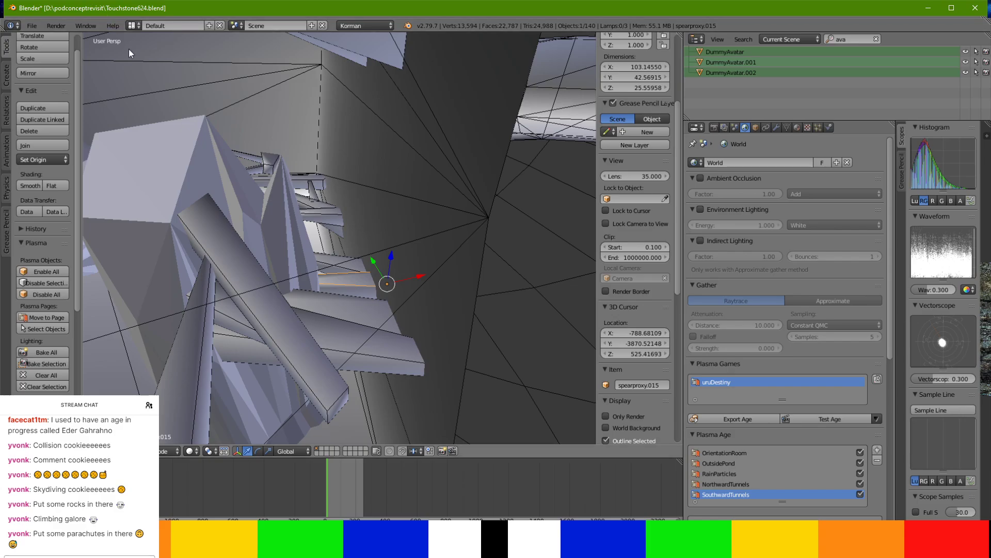
Duplicate the two spears above the rock onto the wall higher up, and raise the smaller copy beside the wide one.
middle_click_drag(250, 173, 357, 268)
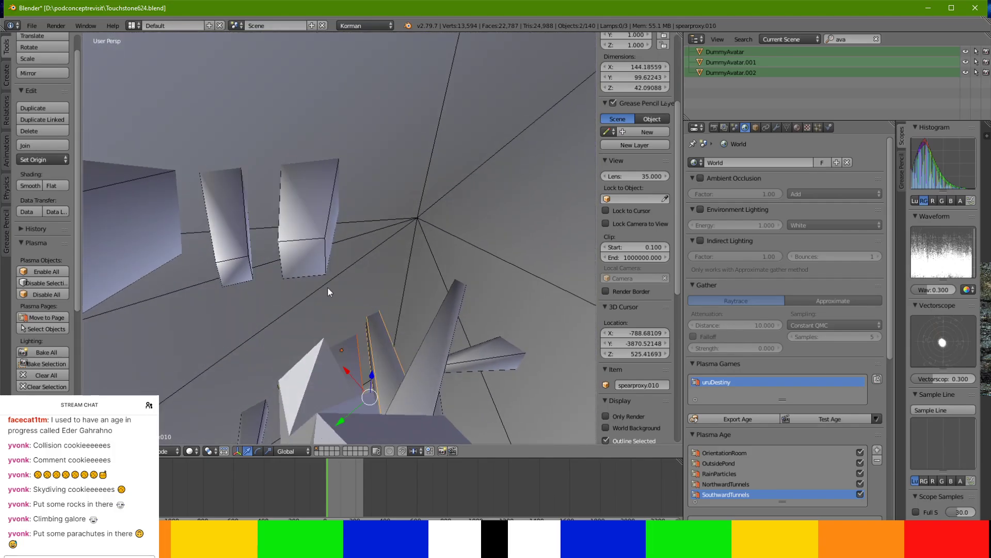
left_click(66, 110)
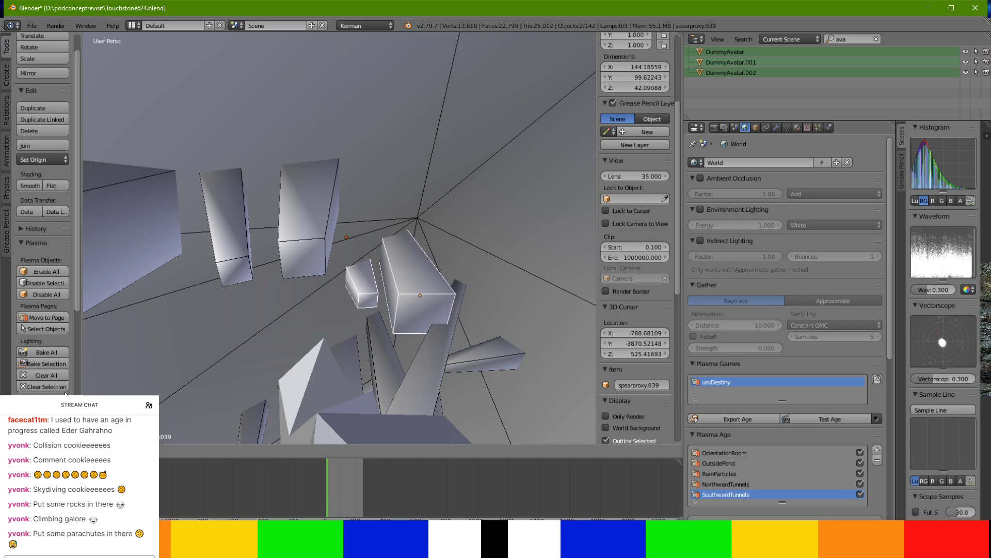
right_click(373, 299)
middle_click_drag(373, 309, 355, 333)
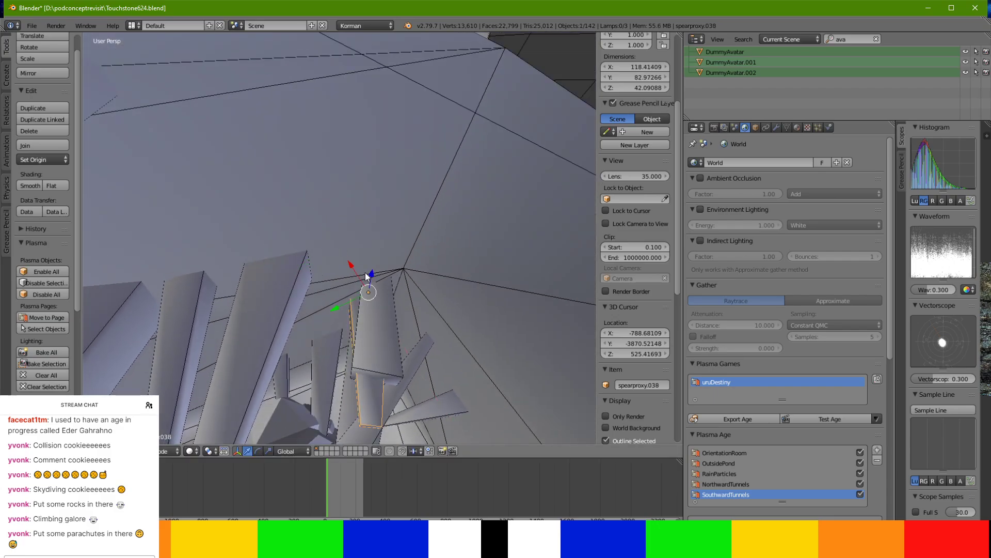
left_click_drag(369, 271, 377, 238)
key("g")
left_click(340, 267)
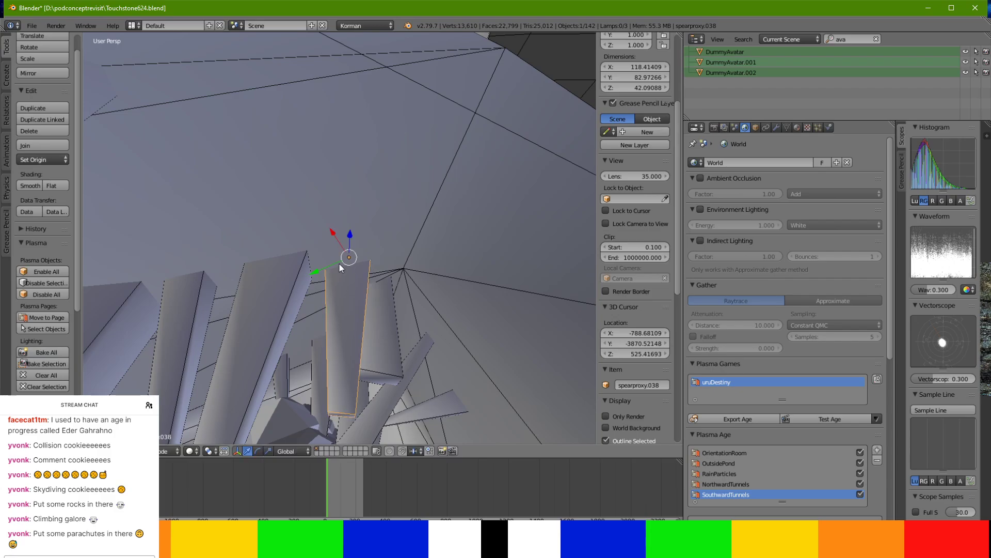
Rotate and reposition the smaller copied spear on the wall, and apply its rotation and scale.
key("r")
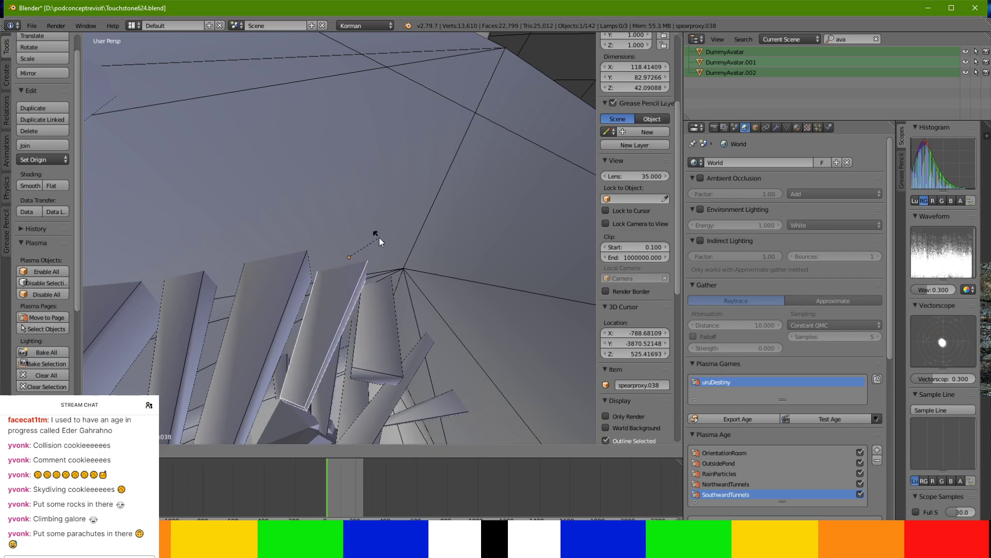
left_click(362, 244)
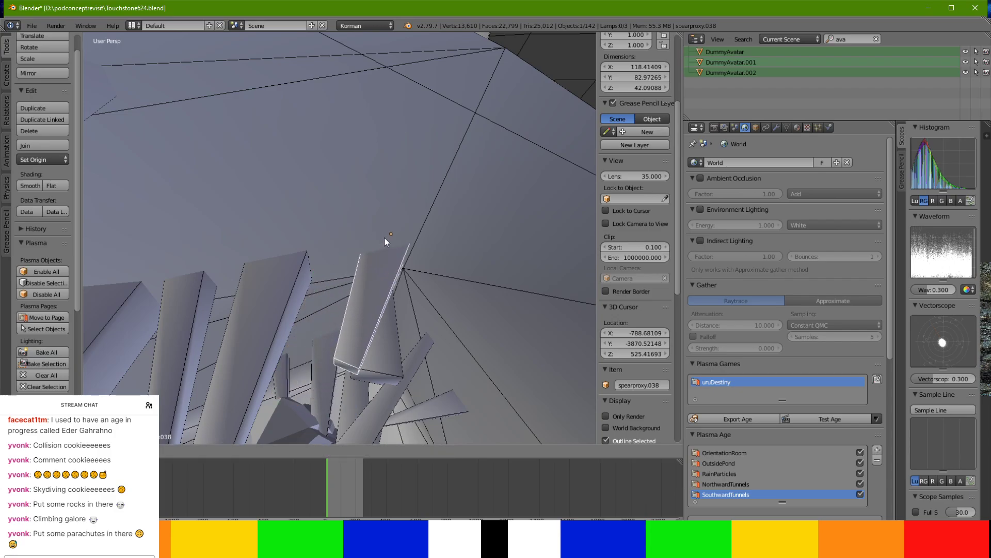
left_click(384, 241)
middle_click_drag(383, 242, 305, 239)
middle_click_drag(383, 272, 379, 294)
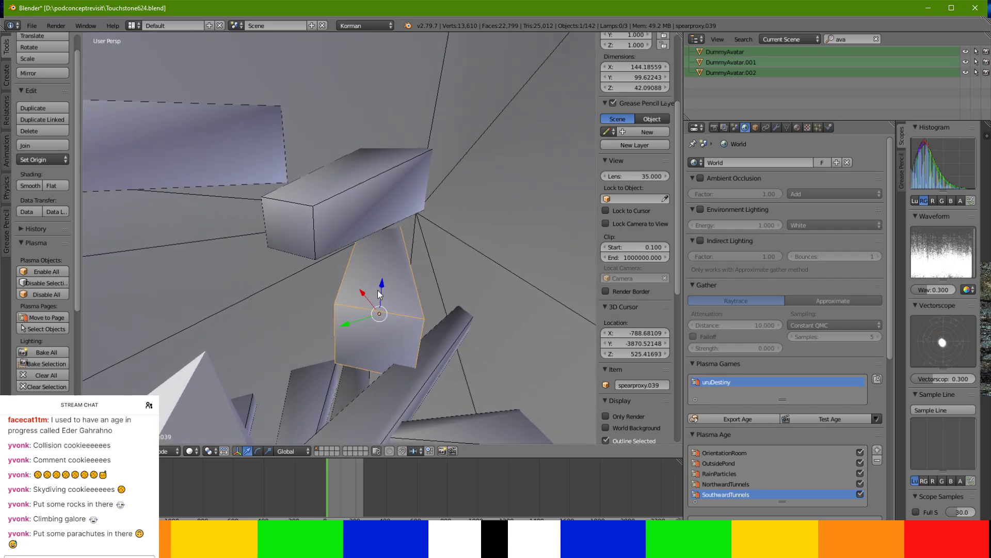
key("ctrl+a")
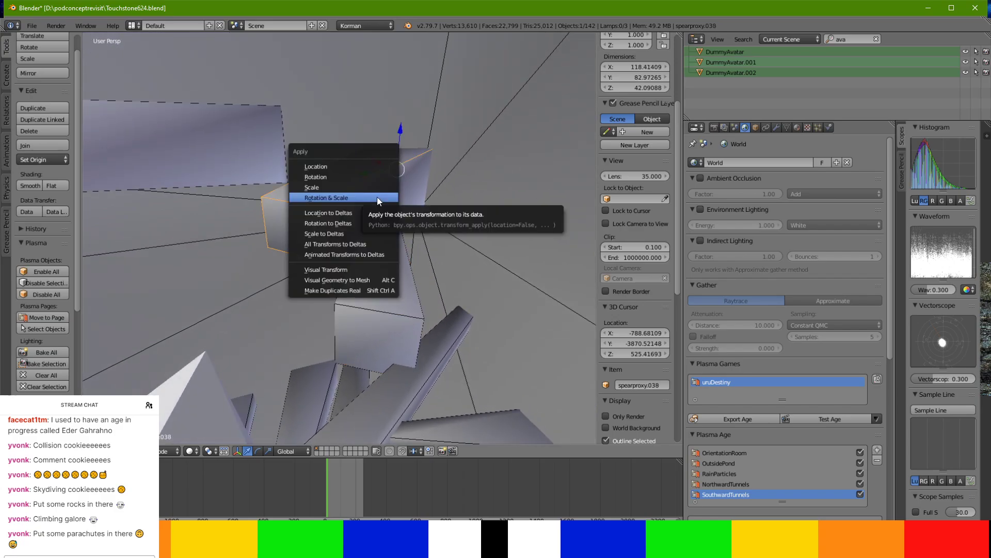
left_click(377, 197)
Rotate the wide copied spear, spearproxy.039, about the Z axis.
right_click(382, 270)
key("r")
key("z")
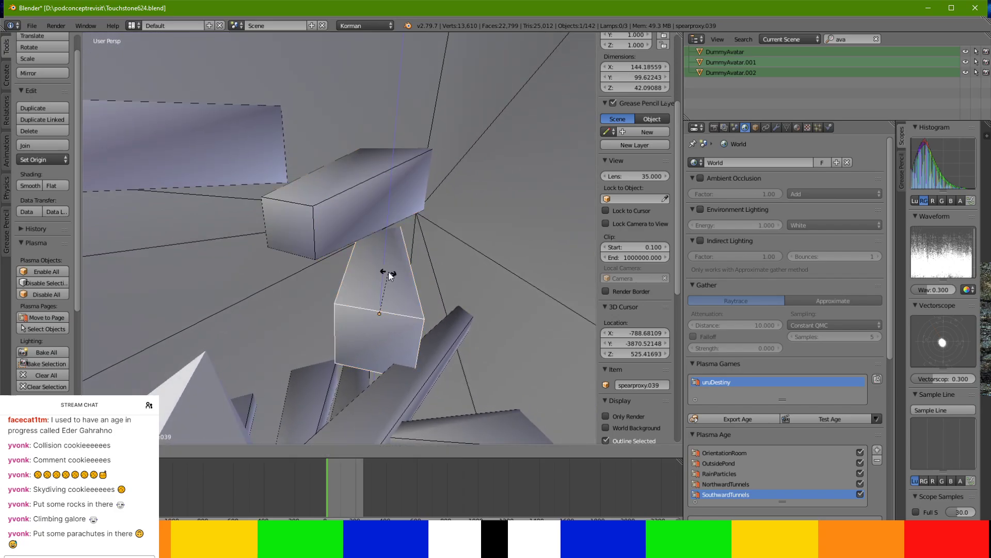
left_click(386, 274)
Move the wide copied spear along Y and tilt it about the X axis.
middle_click_drag(386, 273, 339, 328)
middle_click_drag(353, 255, 325, 254)
right_click(321, 236)
key("g")
key("y")
middle_click_drag(312, 269, 307, 182)
key("r")
key("x")
left_click(367, 200)
middle_click_drag(366, 202, 359, 241)
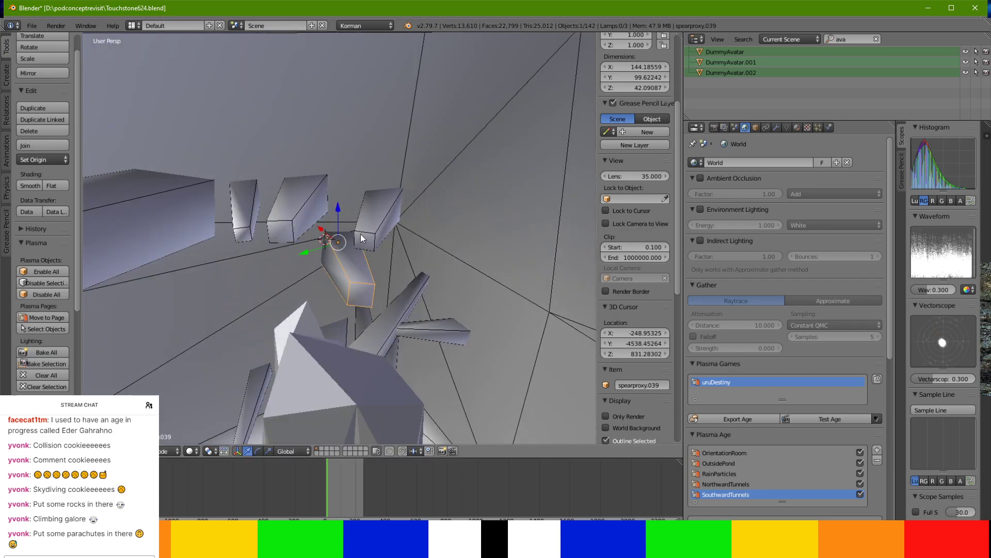
Duplicate three of the upper spears, place the copies farther along the cavern wall, and rotate them about Z.
middle_click_drag(303, 248, 347, 200)
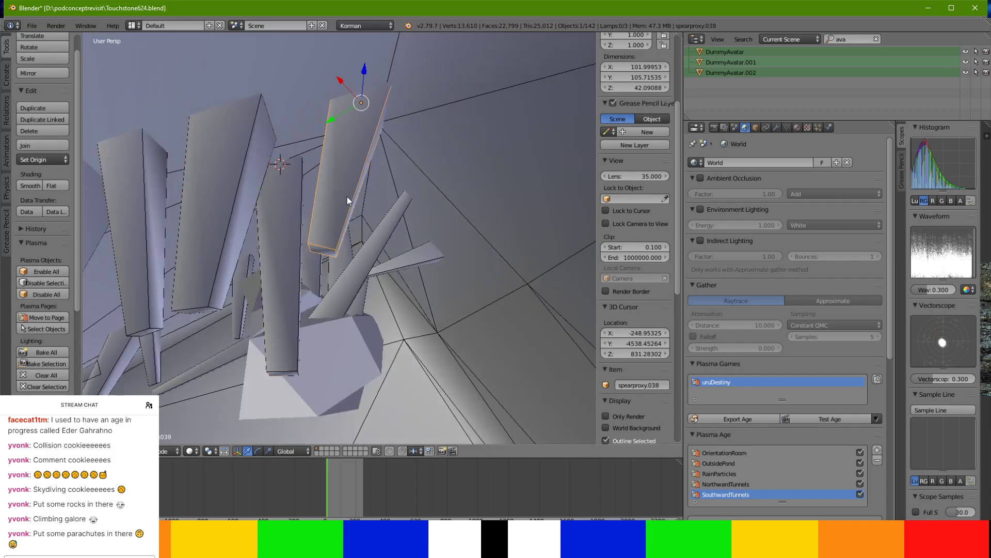
middle_click_drag(149, 231, 240, 168)
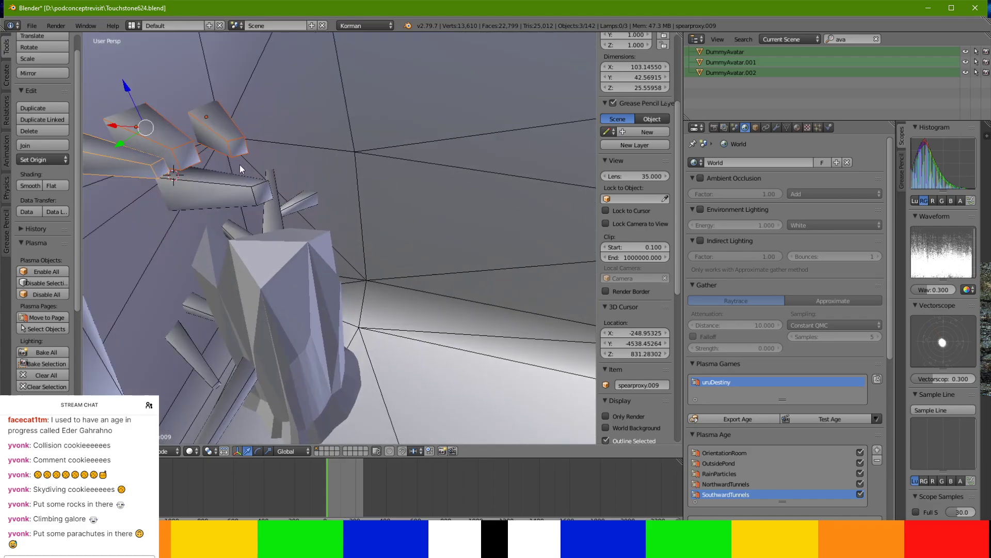
left_click(302, 109)
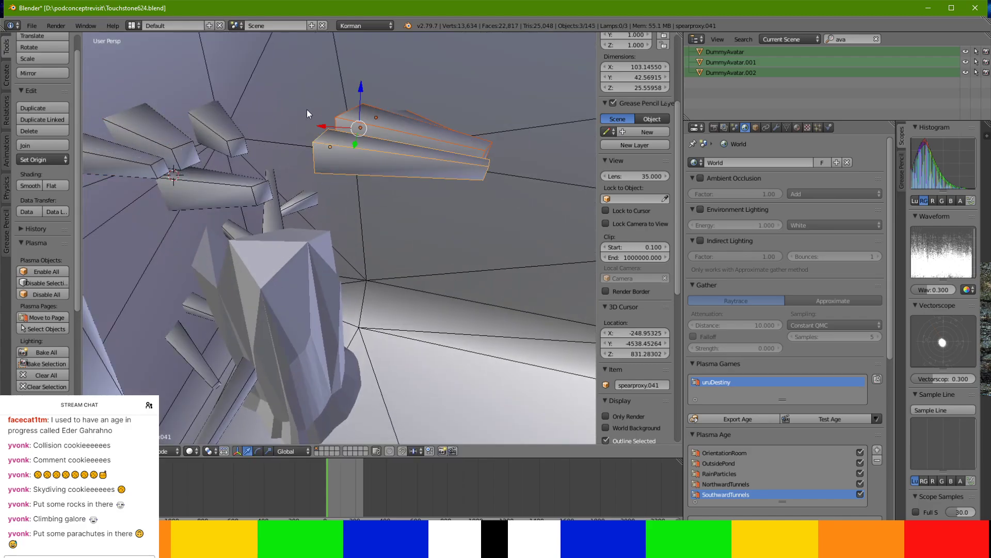
key("r")
key("z")
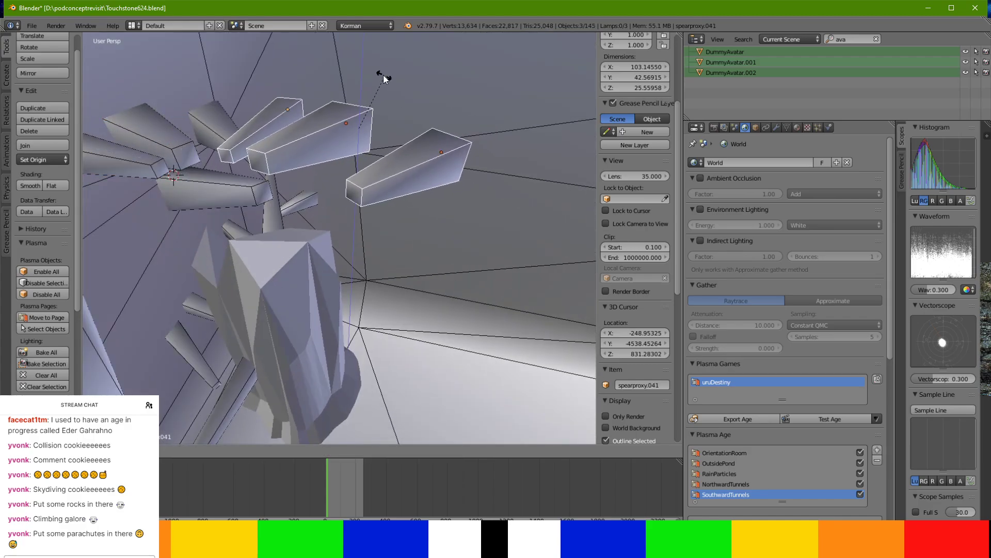
left_click(358, 125)
Select spearproxy.040 among the new copies and adjust its position on the wall.
middle_click_drag(359, 125, 388, 192)
middle_click_drag(418, 157, 256, 50)
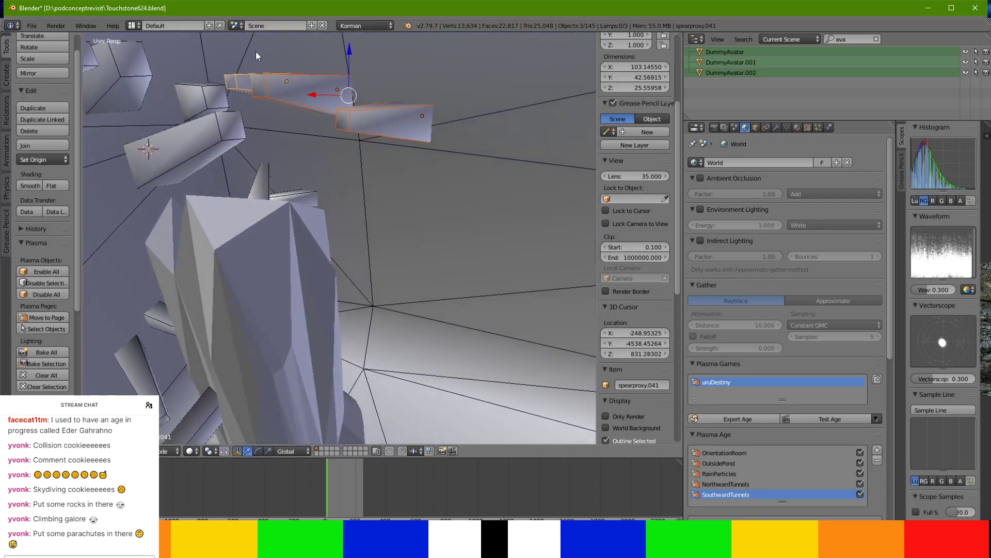
middle_click_drag(336, 60, 372, 119)
right_click(372, 117)
left_click_drag(340, 102, 374, 53)
middle_click_drag(373, 53, 370, 123)
Extend the end face of spearproxy.040 outward along Y and raise the whole spear along Z.
key("Tab")
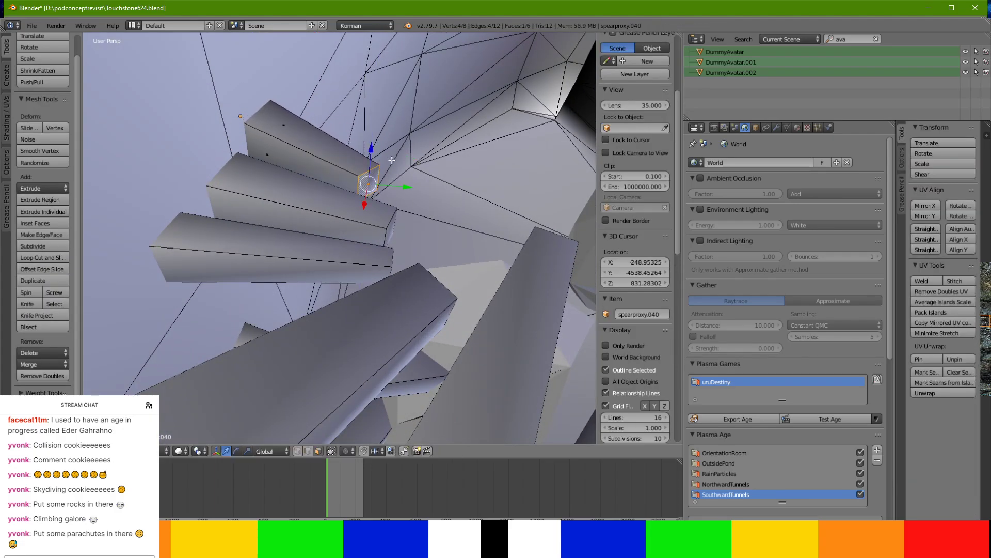
left_click_drag(400, 186, 440, 203)
middle_click_drag(422, 156, 160, 140)
key("Tab")
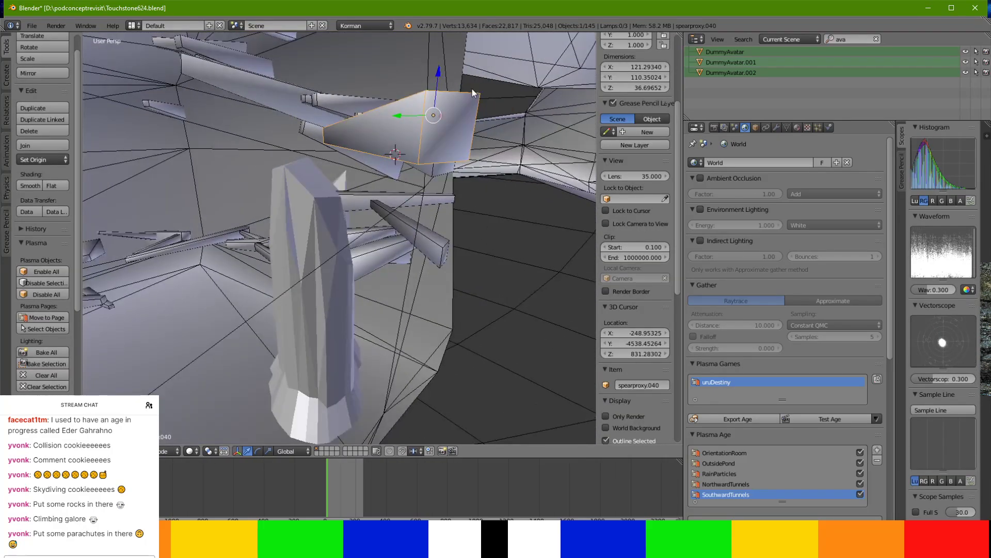
left_click_drag(435, 69, 438, 34)
middle_click_drag(438, 34, 576, 72)
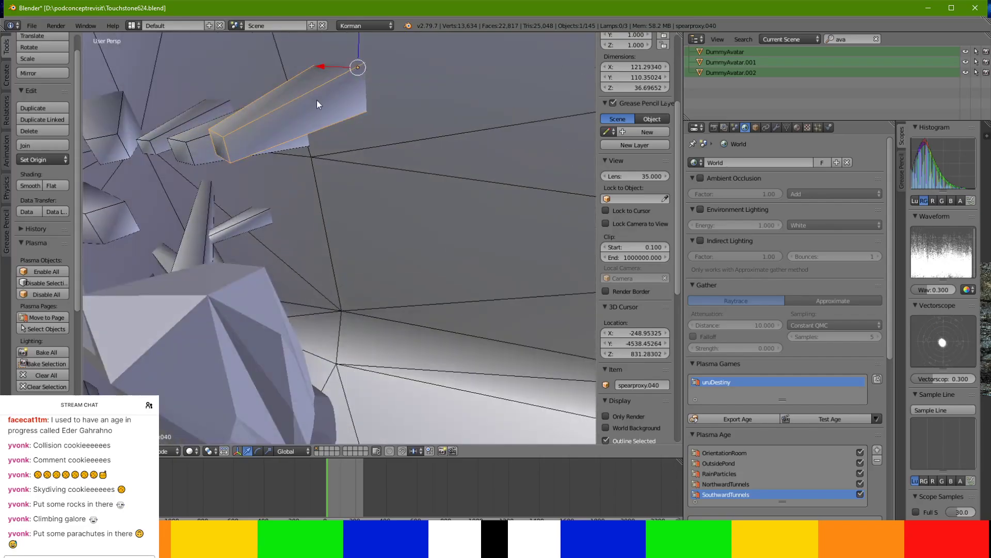
key("Tab")
middle_click_drag(222, 150, 270, 259)
left_click(242, 258)
key("Tab")
Lengthen spearproxy.042 by moving its end face outward from the wall.
right_click(342, 173)
key("Tab")
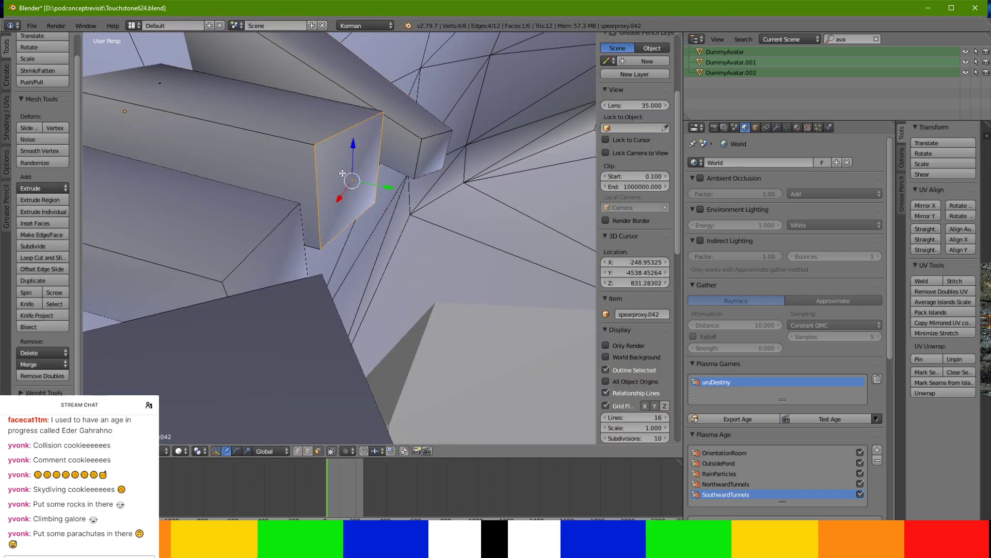
key("g")
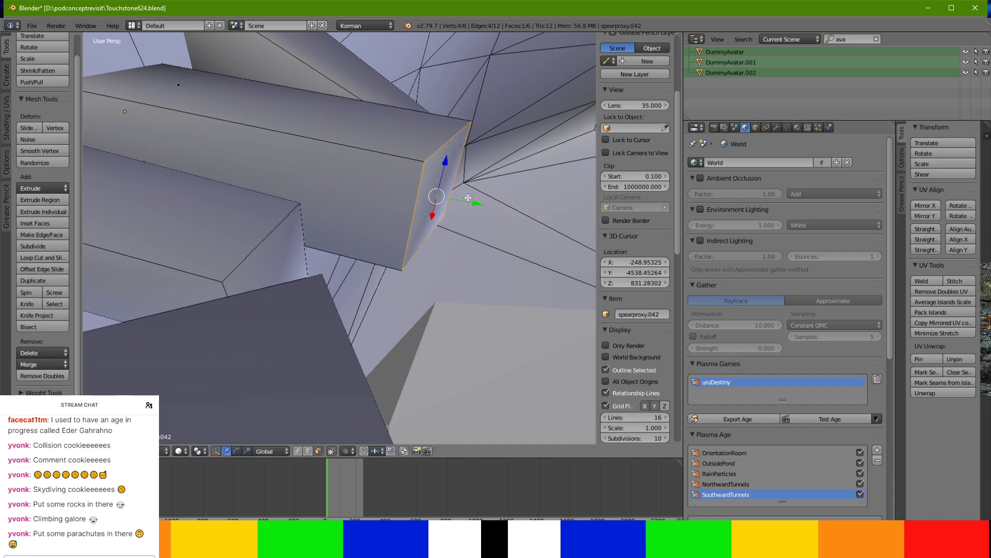
middle_click_drag(452, 195, 415, 173)
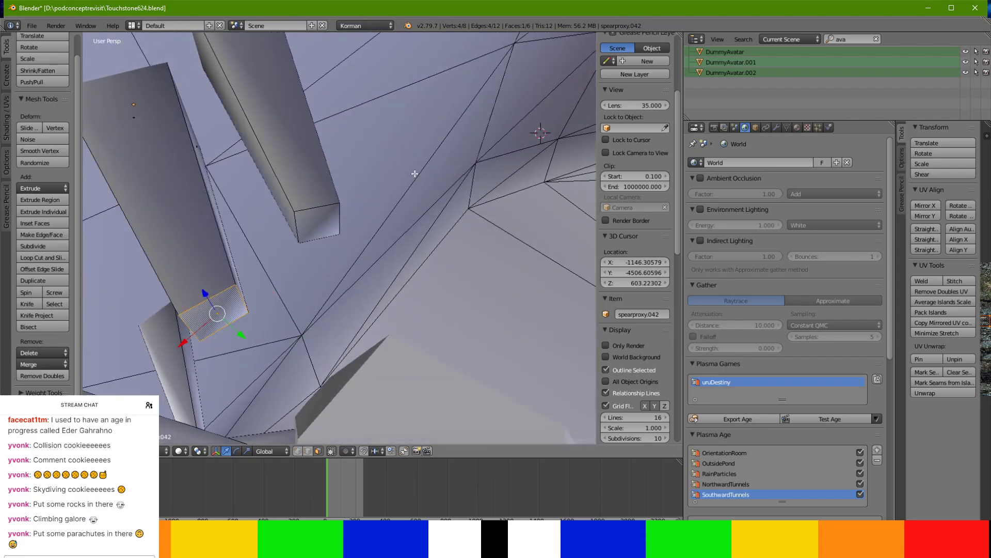
middle_click_drag(211, 327, 286, 310)
key("Tab")
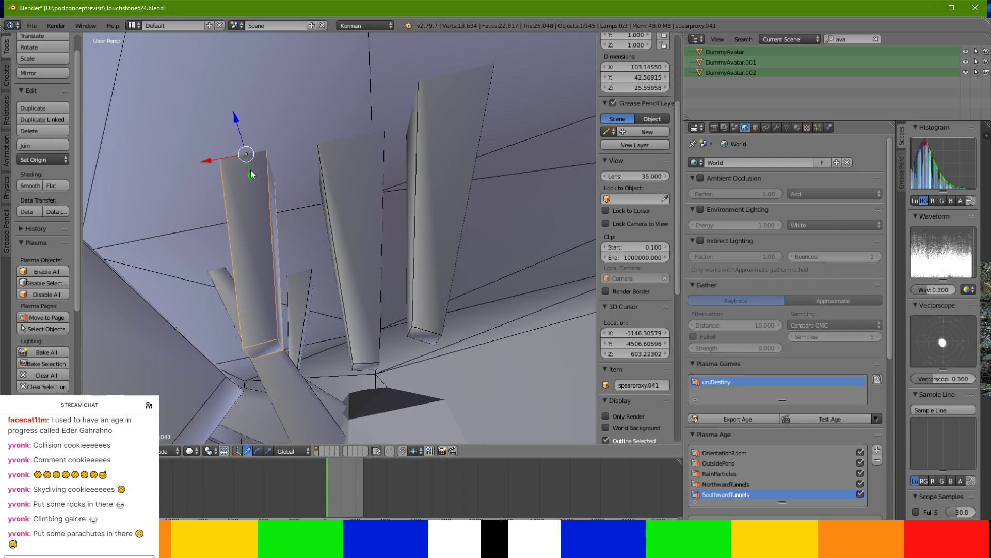
Move spearproxy.041 closer to the two neighbouring spears and shift its end face along X.
key("g")
left_click(257, 145)
key("Tab")
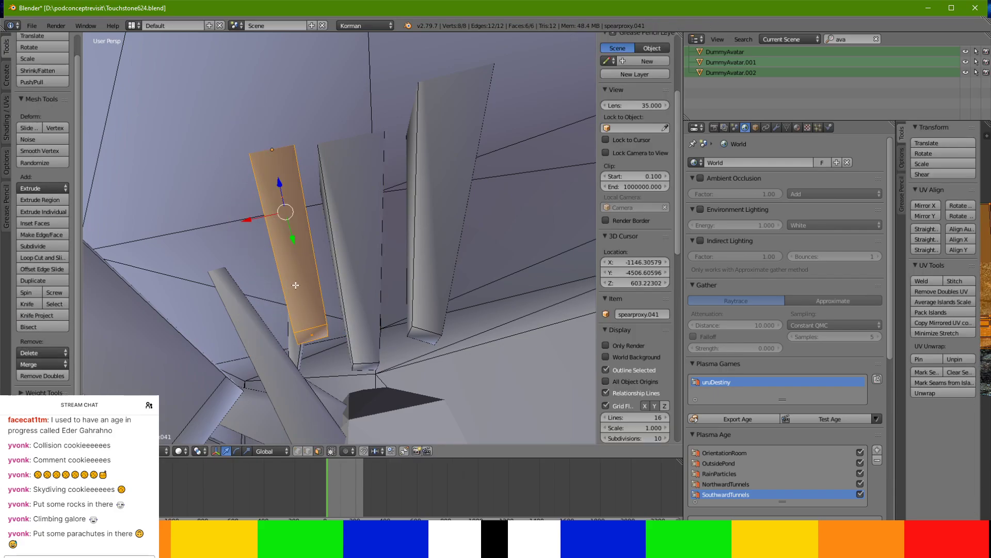
right_click(304, 331)
key("g")
key("x")
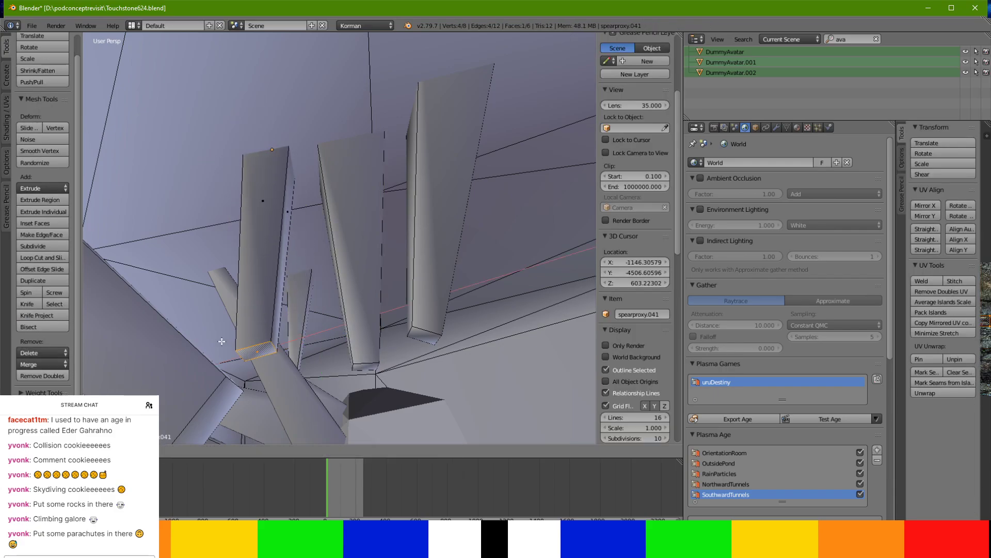
middle_click_drag(214, 340, 198, 298)
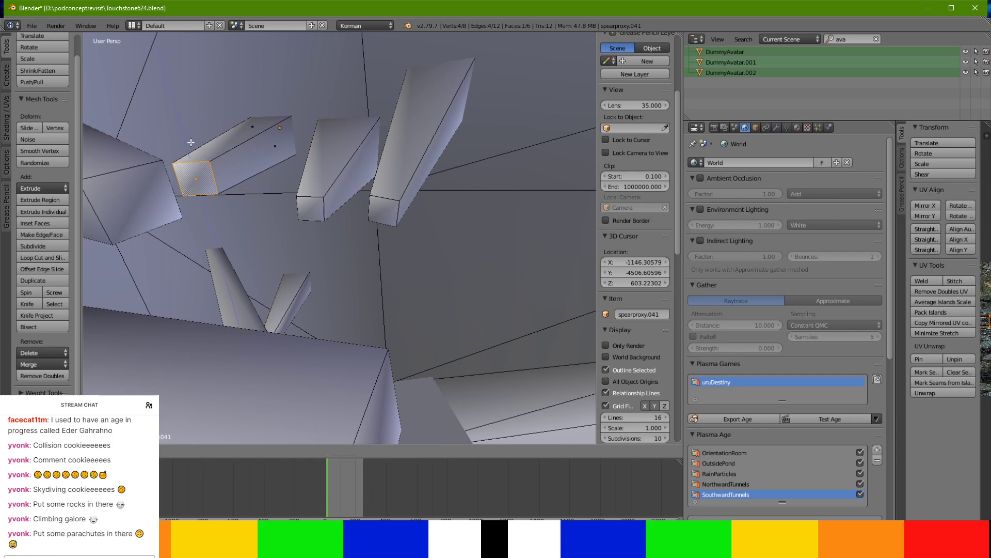
Reselect the end face of spearproxy.041 and examine the overall spear arrangement in the cavern.
key("a")
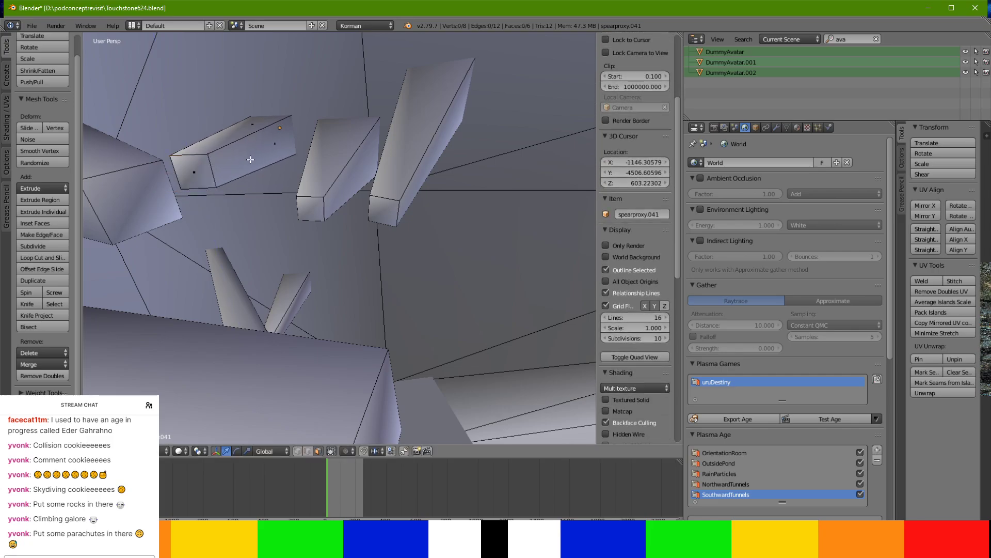
right_click(214, 166)
middle_click_drag(220, 173, 180, 163)
scroll(242, 196, "down", 6)
middle_click_drag(284, 198, 306, 225)
middle_click_drag(372, 246, 421, 237)
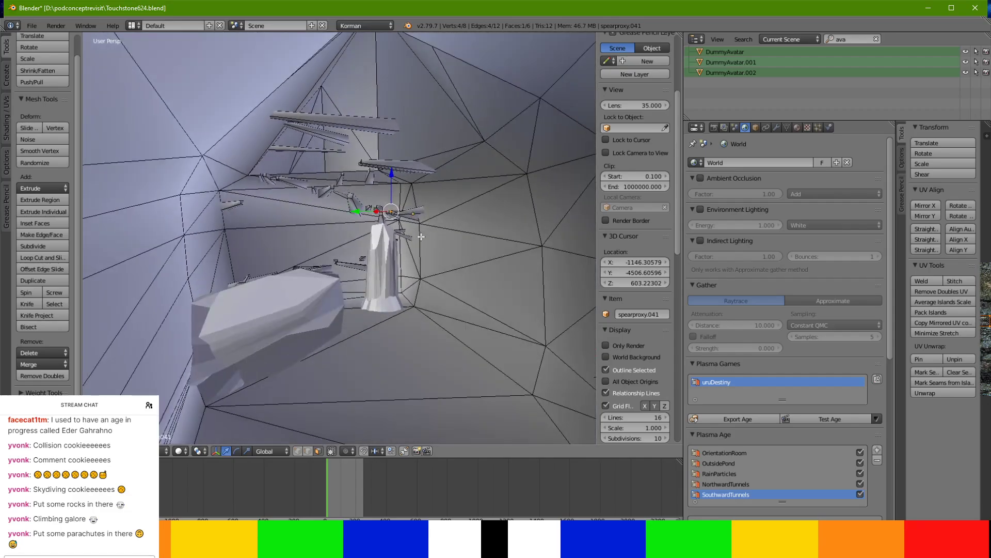
Duplicate the two large rock platforms, flip the copies about the X axis and raise them above the originals.
key("Tab")
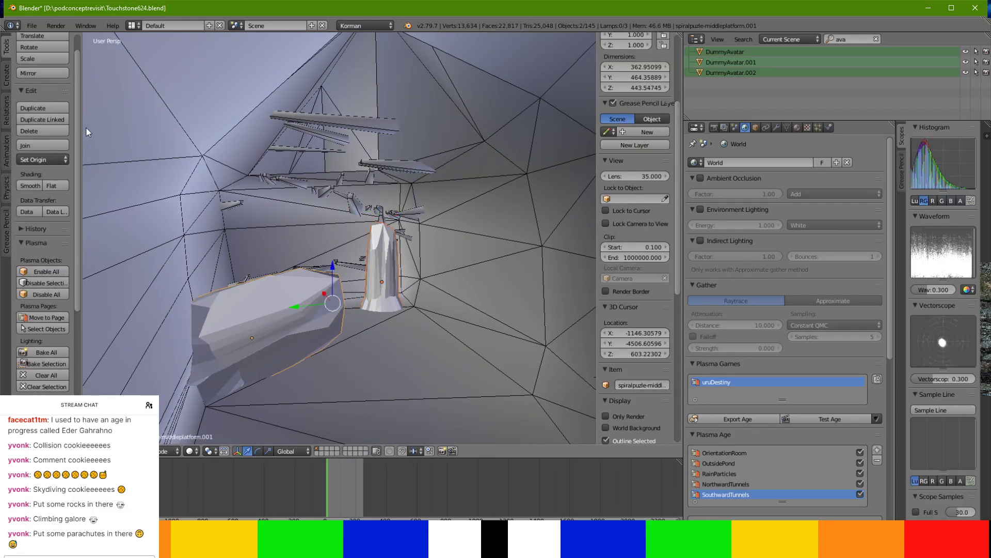
left_click(52, 108)
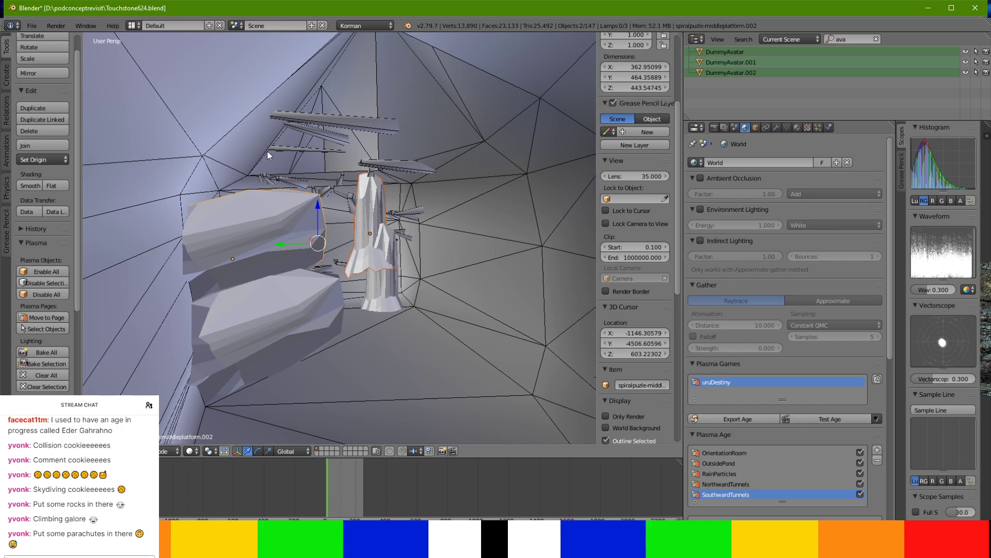
key("r")
key("x")
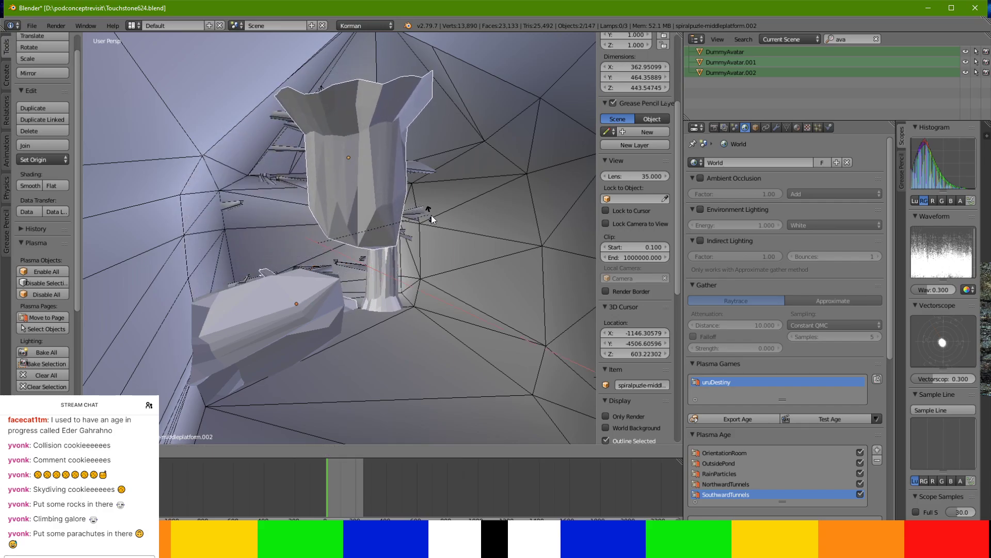
left_click(384, 258)
key("g")
key("z")
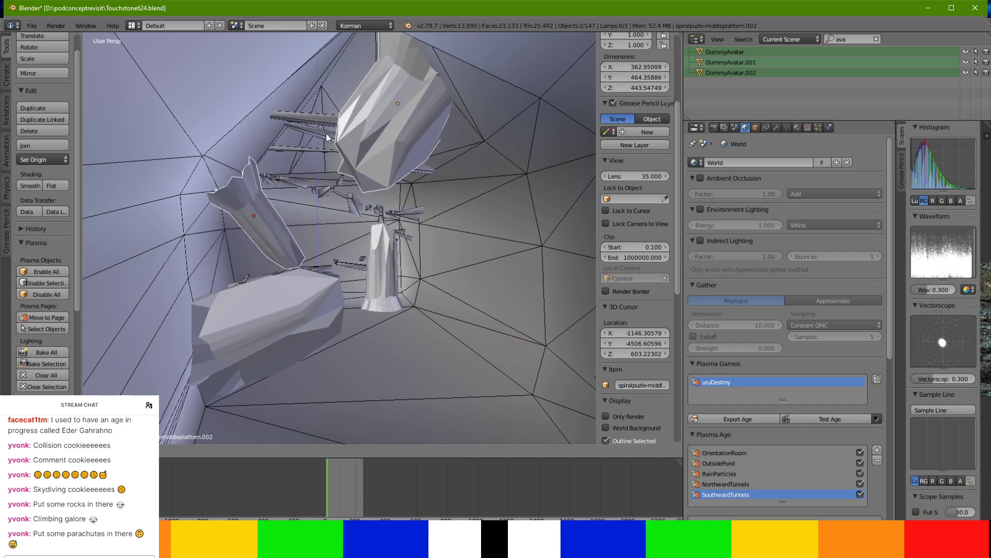
Select only the wide rock copy, reposition it near the upper spears and rotate it freely.
right_click(386, 89)
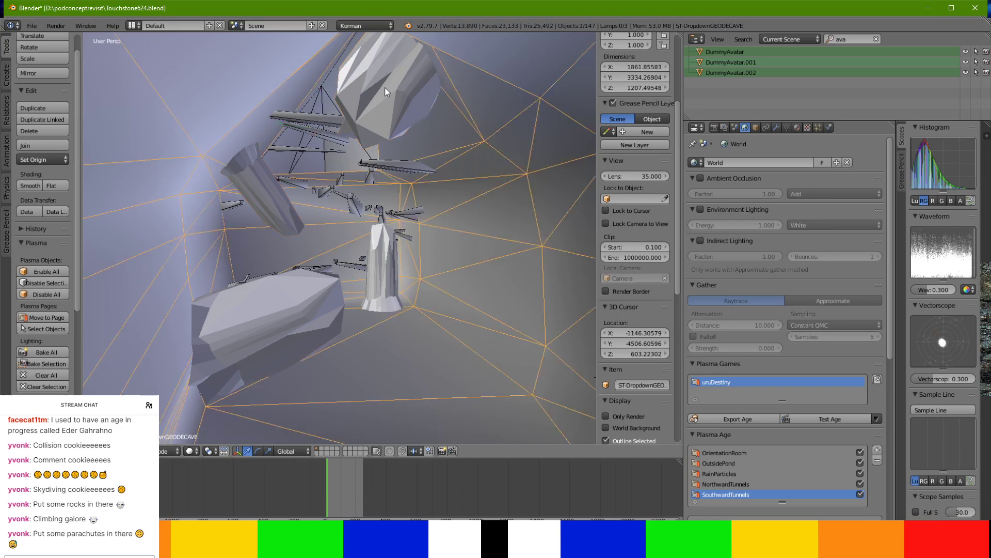
right_click(385, 88)
key("g")
left_click(400, 119)
key("s")
key("r")
left_click(433, 122)
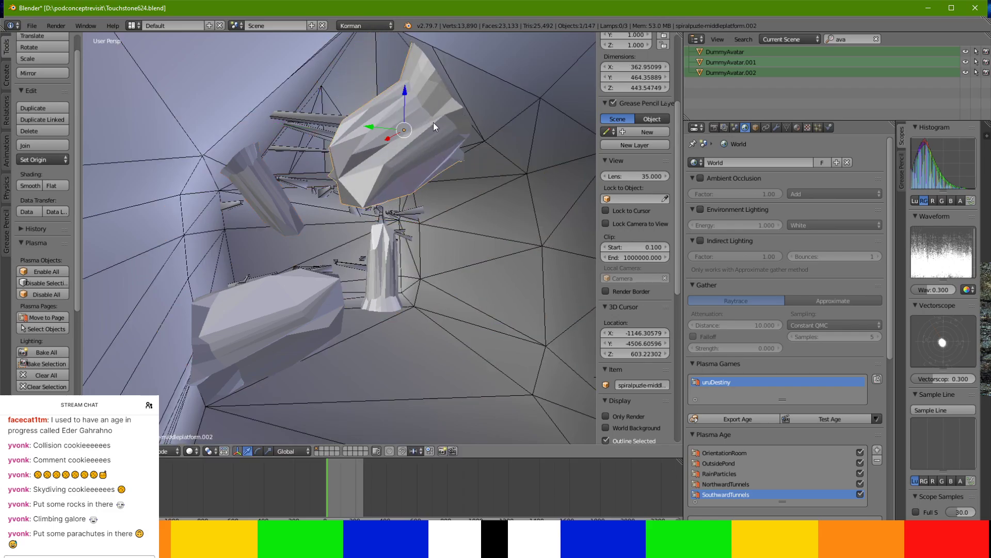
key("r")
key("r")
left_click(397, 125)
Slide the wide rock copy along X and rotate it so its flared end faces the cavern wall.
middle_click_drag(397, 125, 345, 311)
left_click_drag(344, 311, 377, 312)
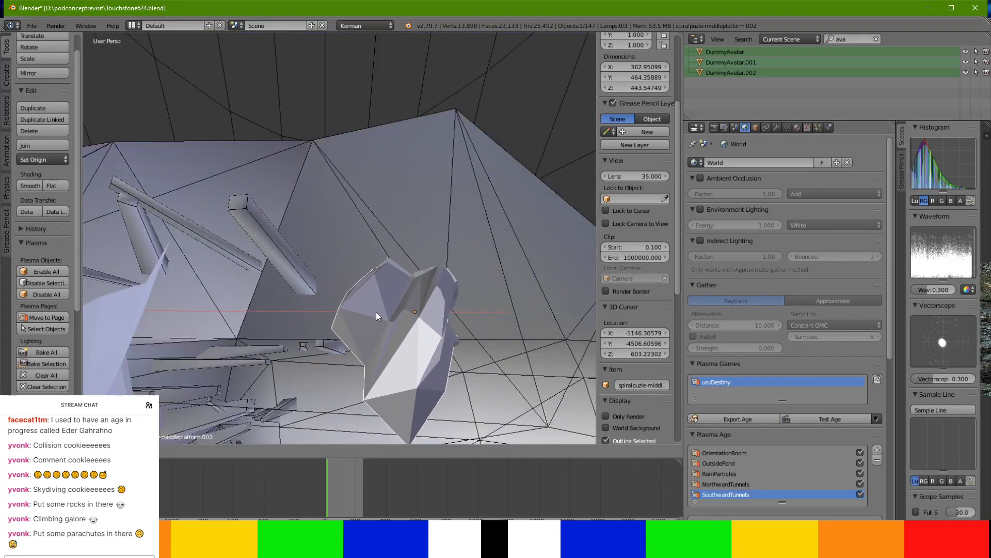
left_click(376, 312)
middle_click_drag(382, 296, 393, 289)
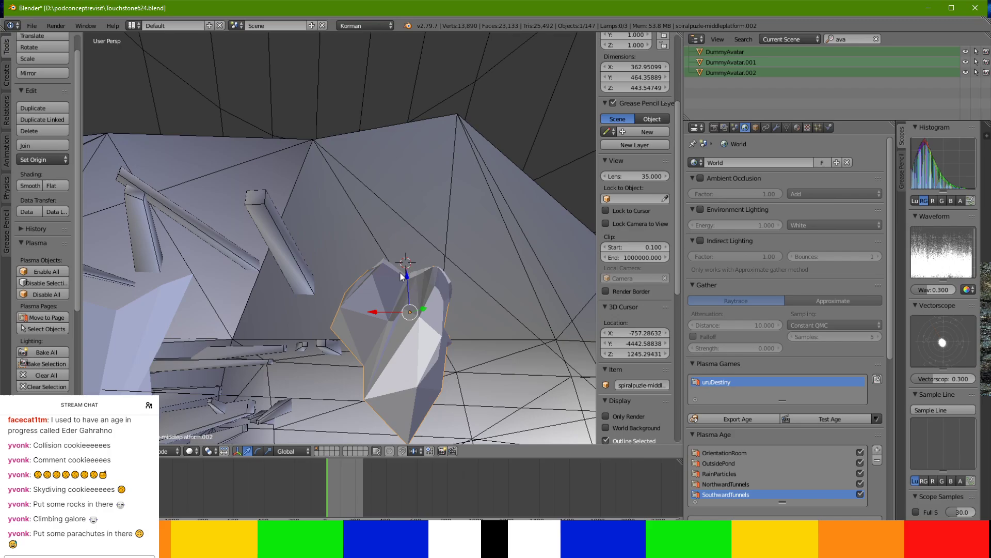
left_click(415, 225)
middle_click_drag(414, 226, 367, 215)
key("r")
left_click(354, 260)
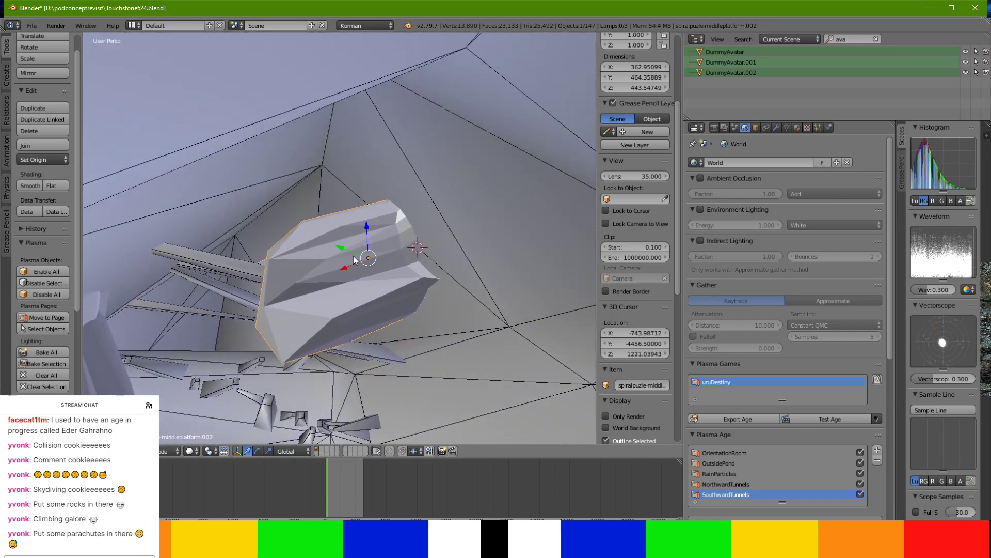
Raise the wide rock copy slightly along Z to refine its placement against the cavern wall.
key("r")
key("y")
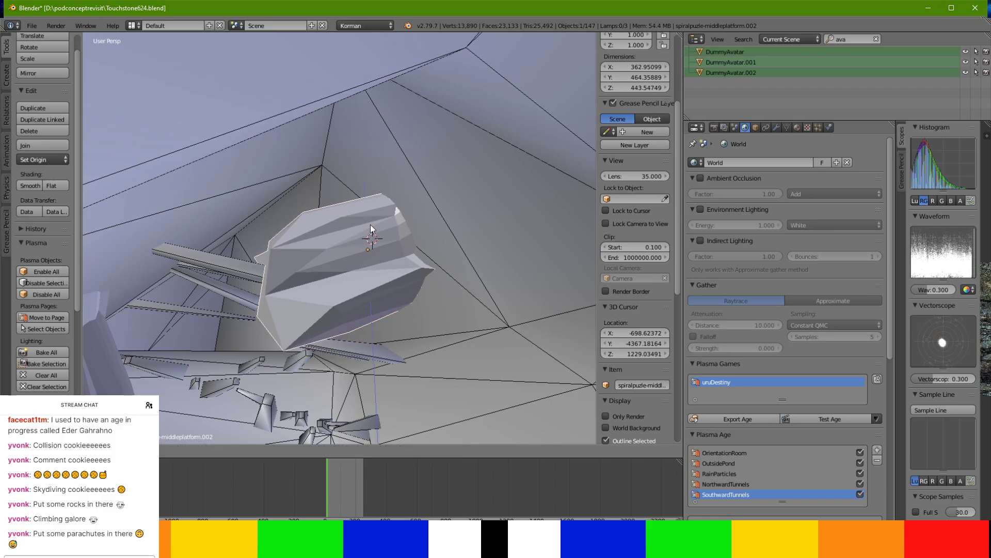
left_click(325, 247)
middle_click_drag(325, 247, 426, 206)
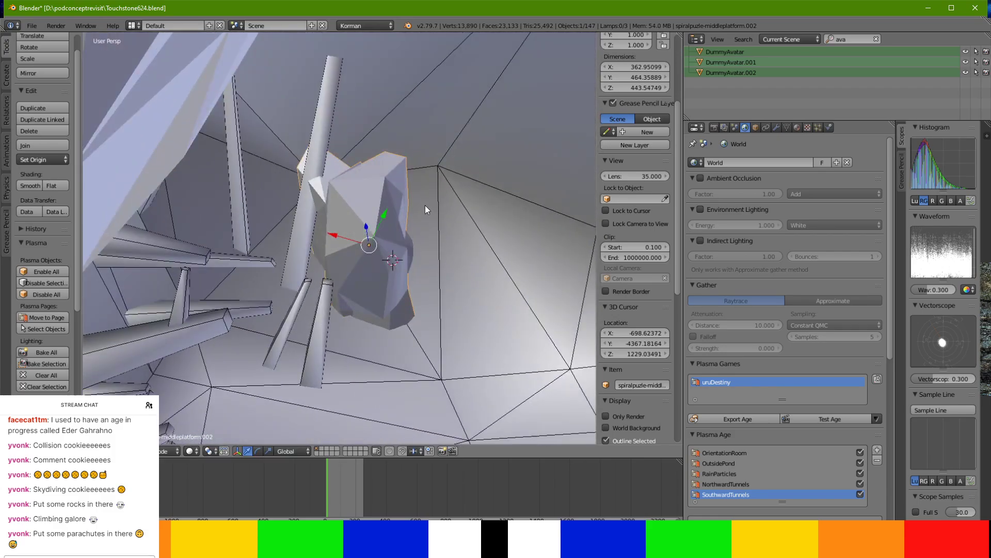
Turn the wide rock copy about the Z axis and shift it along X.
key("r")
key("z")
left_click(482, 218)
left_click_drag(349, 240, 405, 247)
middle_click_drag(405, 247, 367, 194)
middle_click_drag(377, 150, 368, 238)
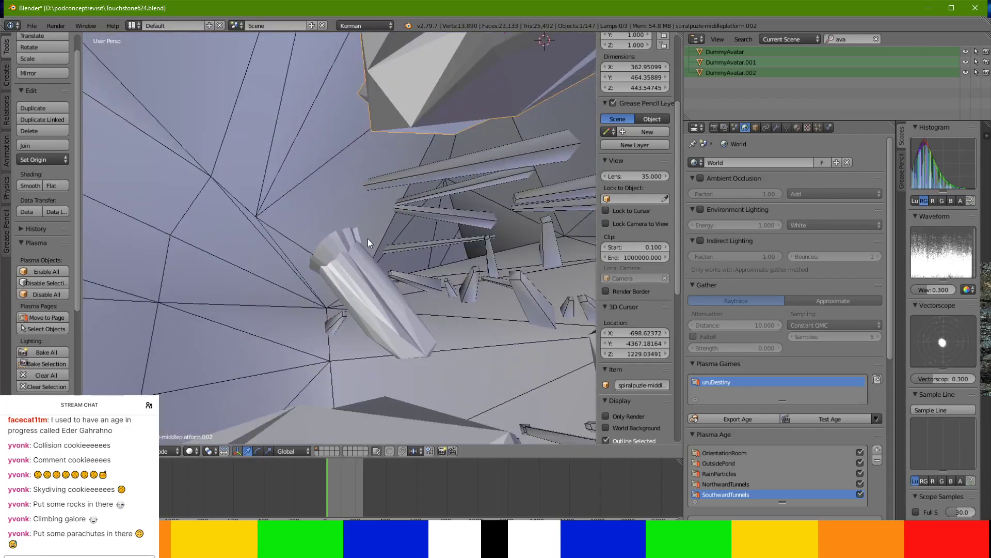
Select the pillar-shaped rock copy and reposition it beside the wide rock copy on the cavern wall.
right_click(365, 242)
right_click(433, 81)
key("ctrl+a")
left_click(429, 80)
right_click(341, 248)
middle_click_drag(342, 248, 399, 270)
left_click_drag(393, 264, 230, 326)
left_click(213, 182)
middle_click_drag(213, 181, 290, 232)
left_click_drag(288, 234, 220, 243)
left_click_drag(191, 186, 181, 204)
middle_click_drag(182, 203, 224, 216)
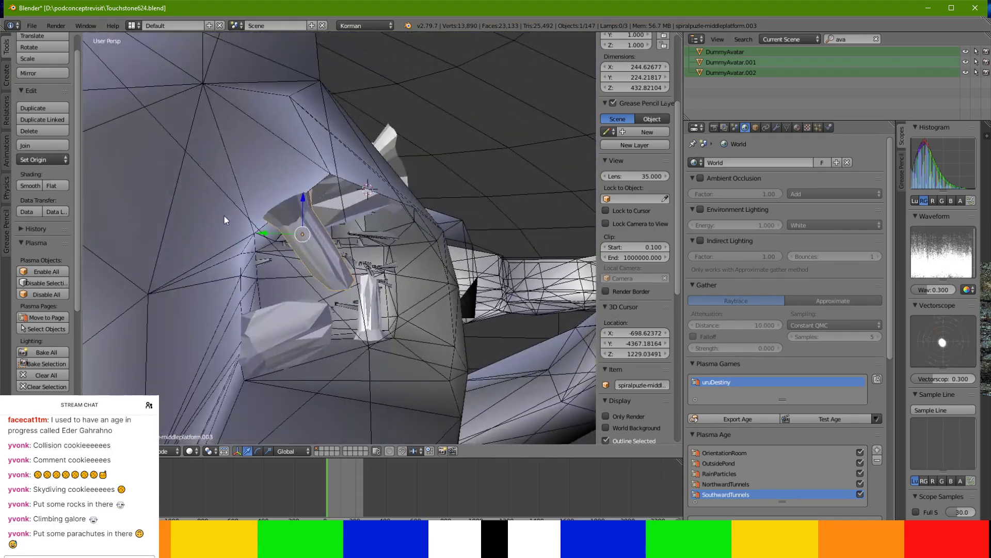
Move the pillar-shaped rock copy away from the wide rock and tilt it freely.
left_click_drag(278, 231, 278, 202)
middle_click_drag(278, 201, 230, 204)
left_click_drag(283, 281, 283, 215)
middle_click_drag(283, 215, 326, 214)
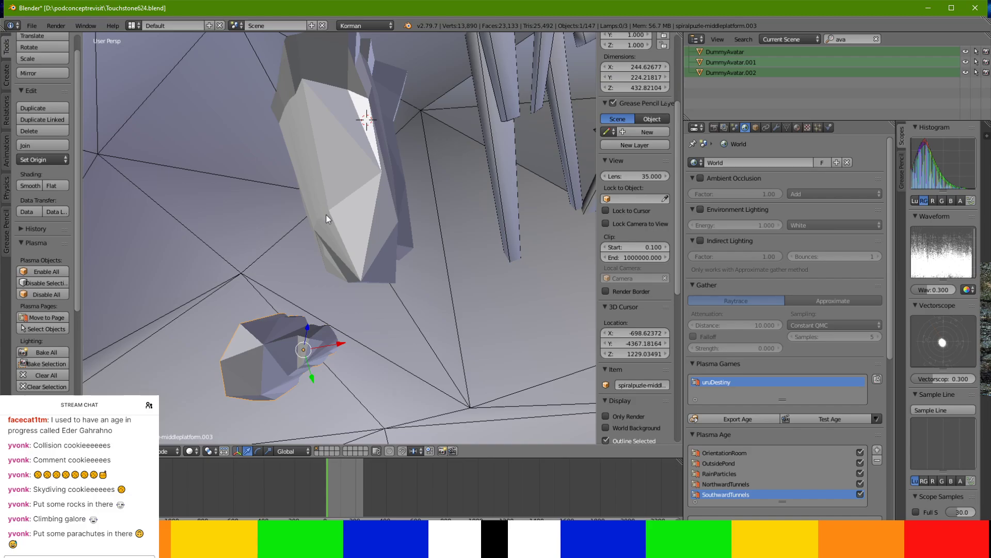
key("r")
key("r")
left_click(390, 274)
middle_click_drag(390, 273, 355, 271)
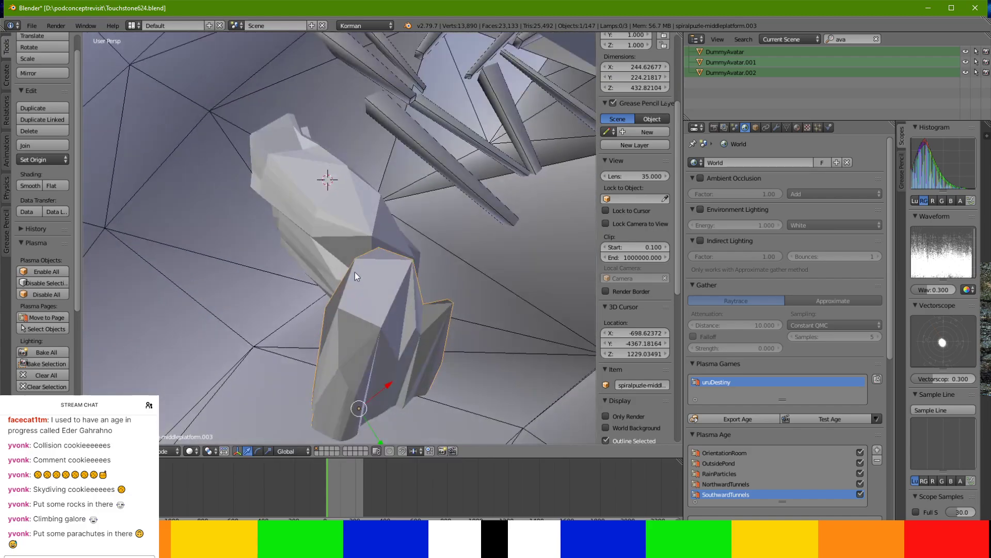
Shift the tilted pillar-shaped rock toward the wall and adjust its height beside the wide rock.
left_click_drag(374, 424, 317, 385)
left_click_drag(350, 337, 304, 385)
middle_click_drag(283, 414, 272, 114)
left_click_drag(275, 235, 267, 279)
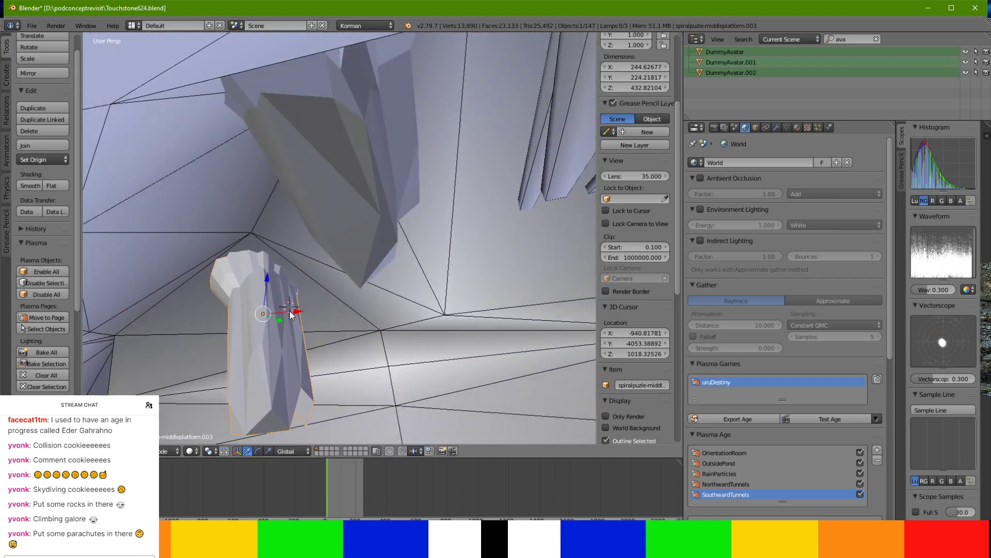
middle_click_drag(281, 310, 228, 208)
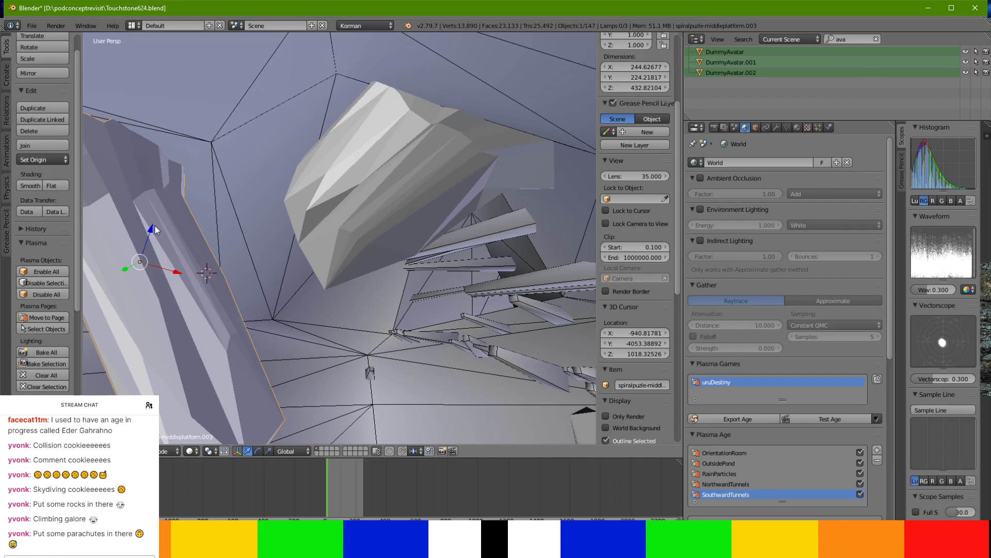
middle_click_drag(163, 220, 274, 203)
Select the faces around the pillar-shaped rock's lower tip in Edit Mode and try moving them along X.
key("Tab")
right_click(220, 249)
right_click(187, 202, "shift")
right_click(230, 219, "shift")
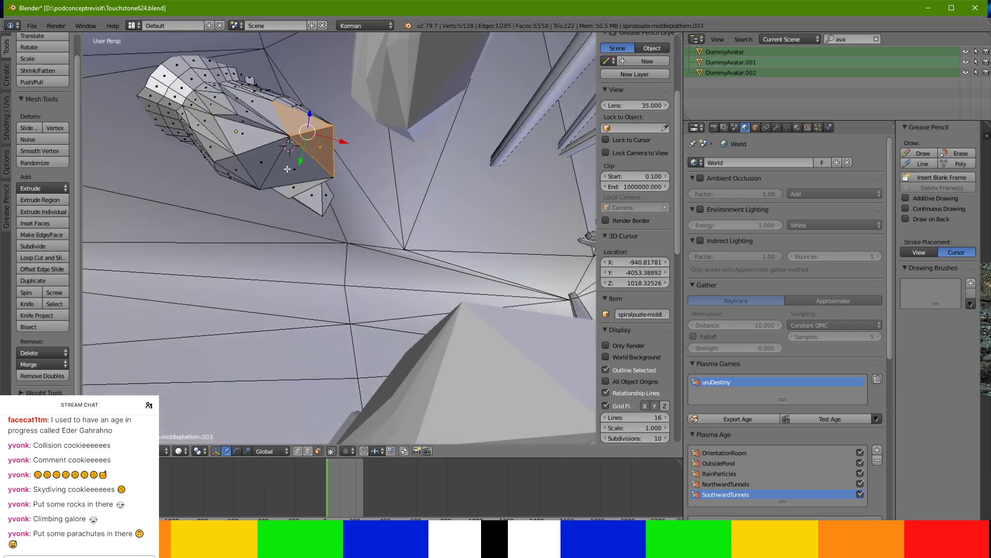
right_click(287, 169, "shift")
right_click(247, 144, "ctrl")
middle_click_drag(246, 141, 394, 223)
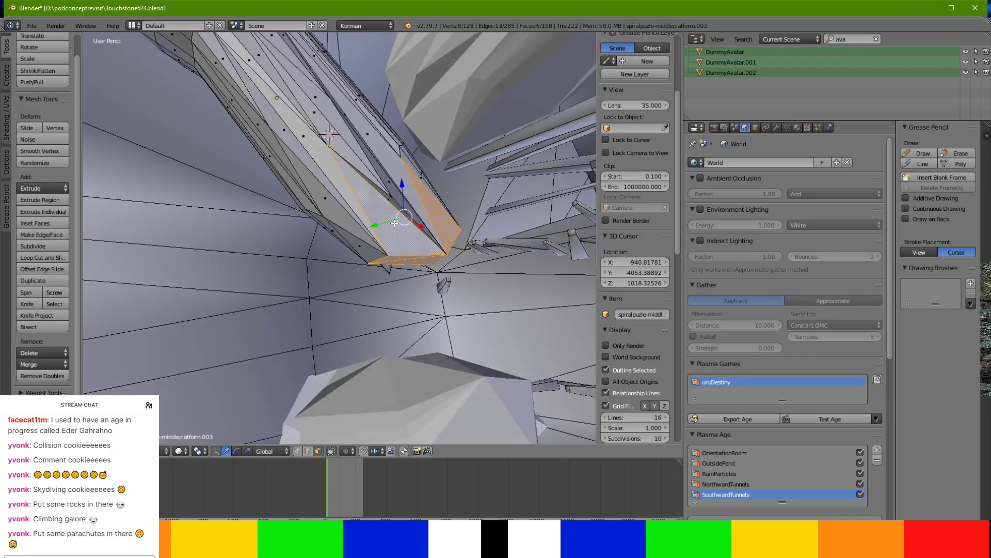
left_click_drag(416, 223, 433, 232)
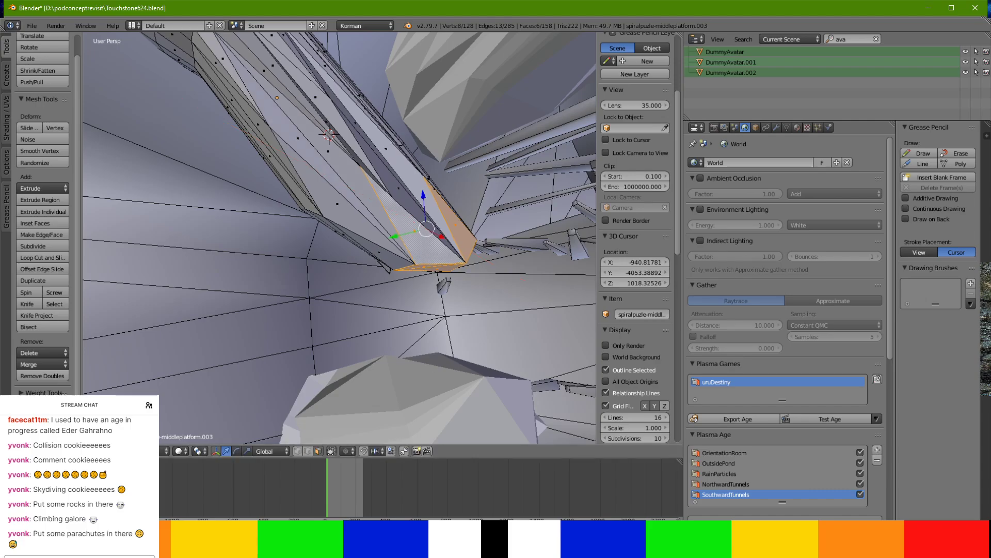
key("ctrl+z")
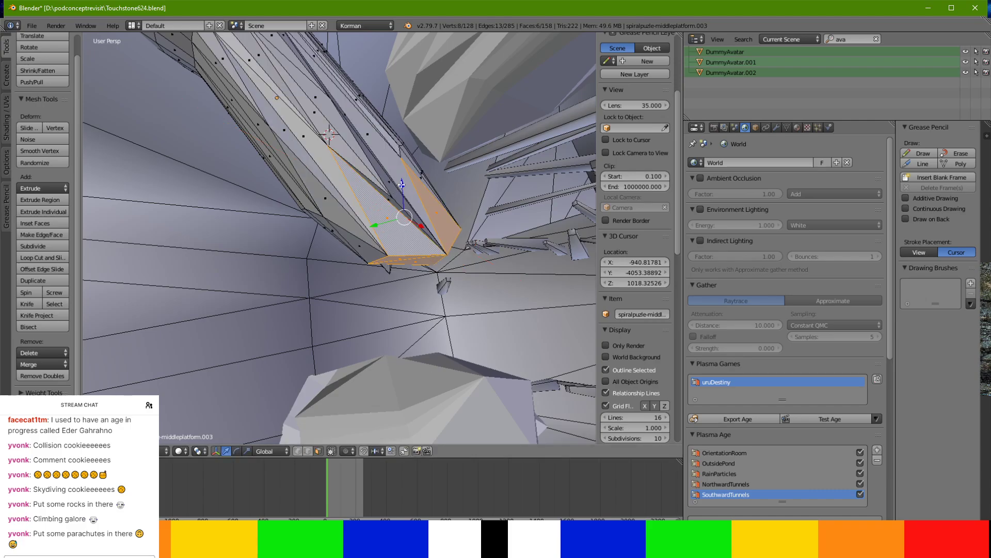
Extend the selection to more faces around the rock's lower tip and try lowering them along Z.
right_click(383, 196, "shift")
right_click(359, 158, "shift")
right_click(346, 214, "shift")
middle_click_drag(368, 274, 361, 193)
right_click(365, 150, "shift")
middle_click_drag(343, 135, 242, 164)
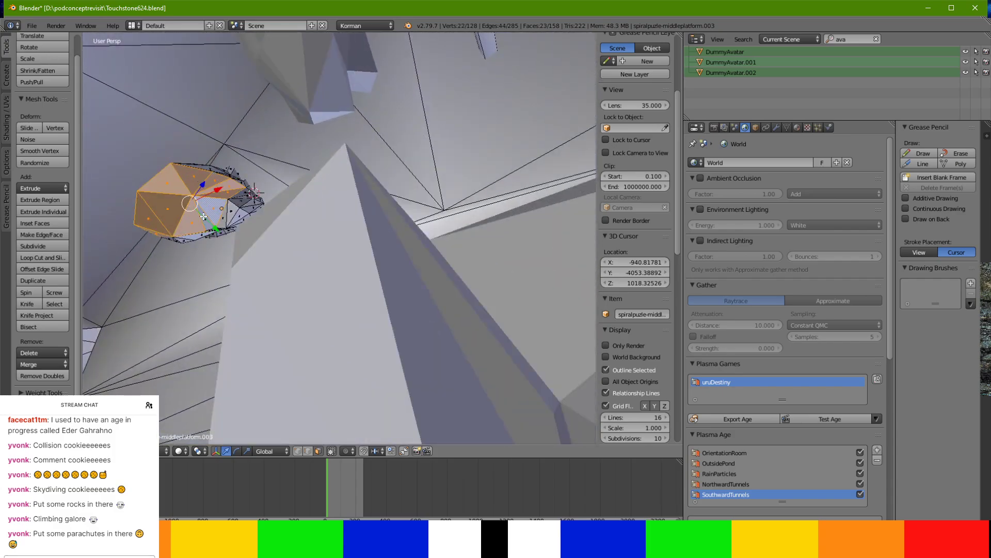
right_click(203, 216, "shift")
middle_click_drag(203, 217, 212, 272)
right_click(183, 222, "shift")
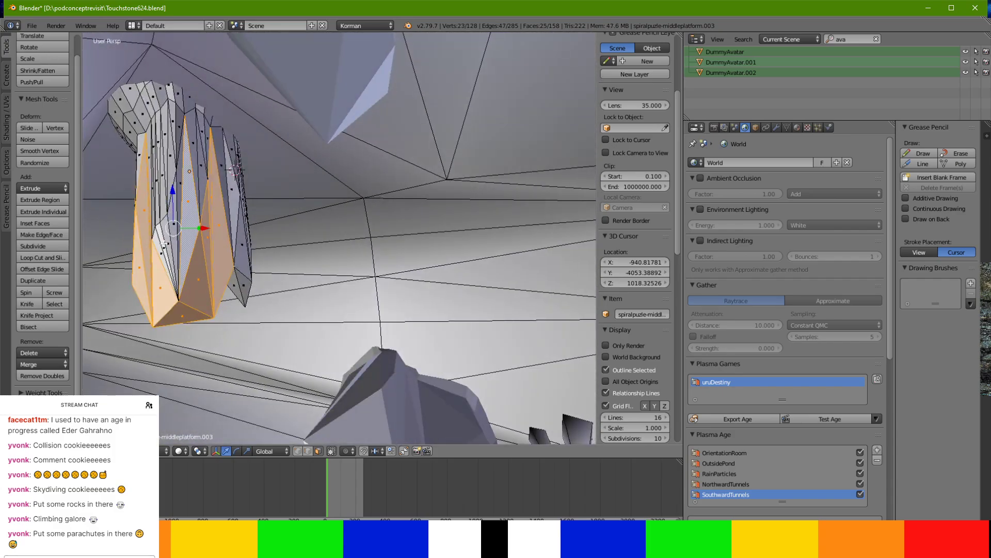
right_click(163, 244, "ctrl")
left_click_drag(170, 186, 170, 195)
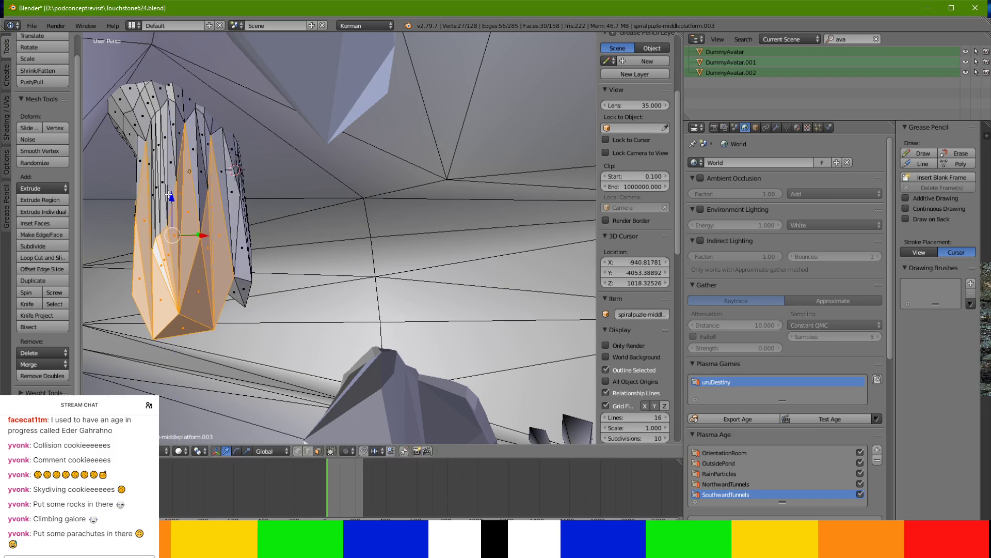
key("ctrl+z")
Add the remaining faces on the far side of the rock's lower tip to the selection.
middle_click_drag(158, 191, 228, 184)
scroll(138, 173, "up", 3)
right_click(181, 209, "shift")
right_click(204, 198, "shift")
key("ctrl+z")
key("ctrl+z")
right_click(196, 202, "ctrl")
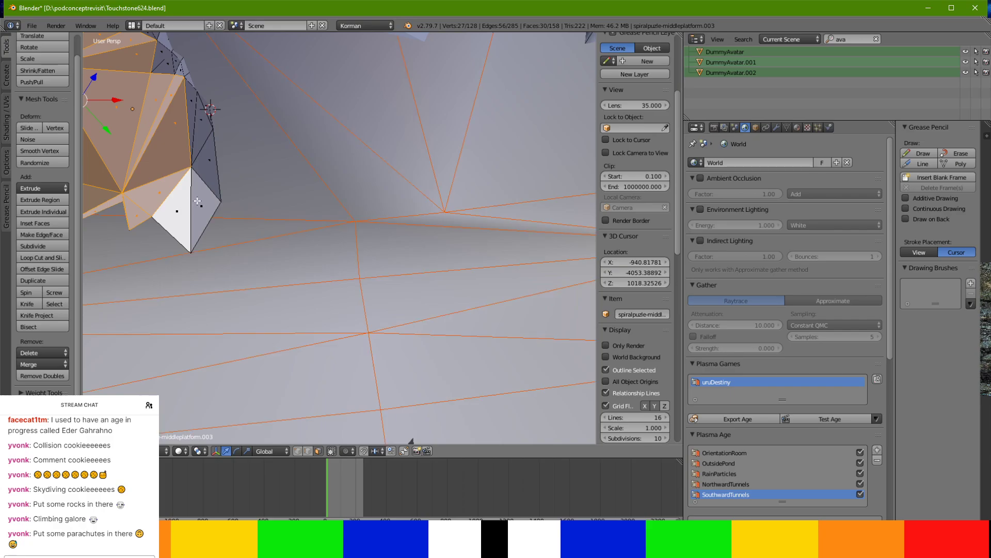
right_click(197, 202, "shift")
right_click(175, 201, "shift")
middle_click_drag(175, 201, 181, 161)
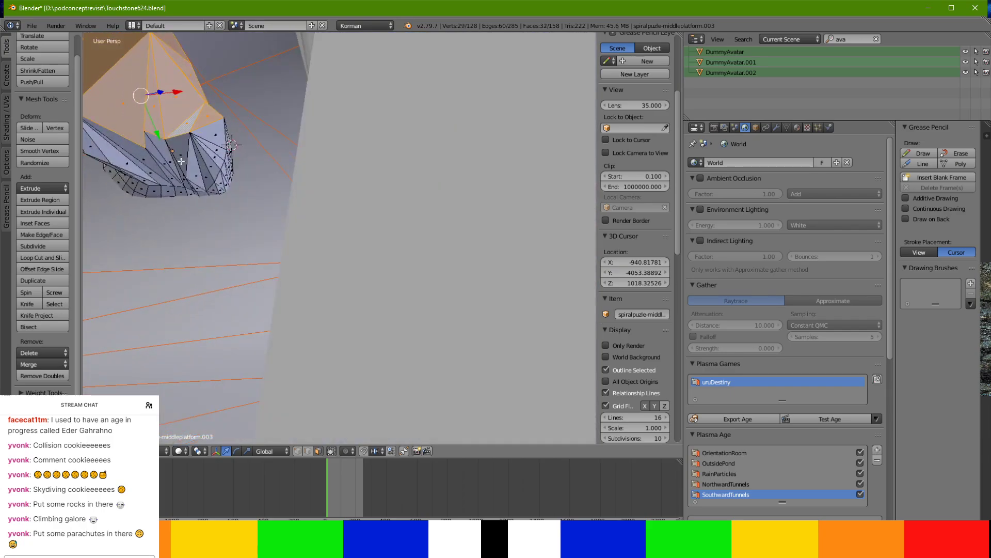
right_click(213, 129, "ctrl")
Extrude the selected tip faces and move them downward and sideways to lengthen the pillar-shaped rock.
middle_click_drag(212, 129, 280, 232)
key("e")
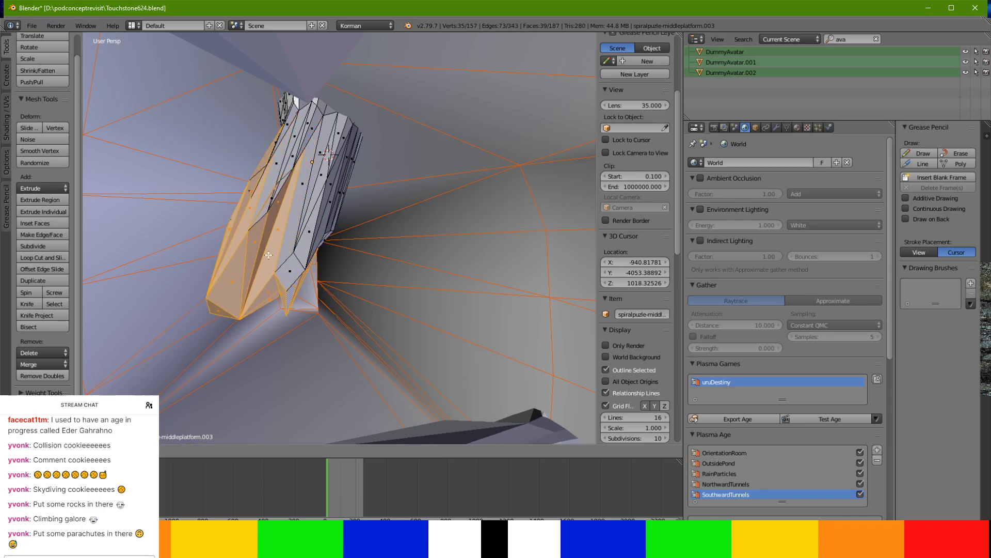
left_click(320, 276)
left_click_drag(262, 244, 263, 258)
left_click_drag(293, 290, 288, 291)
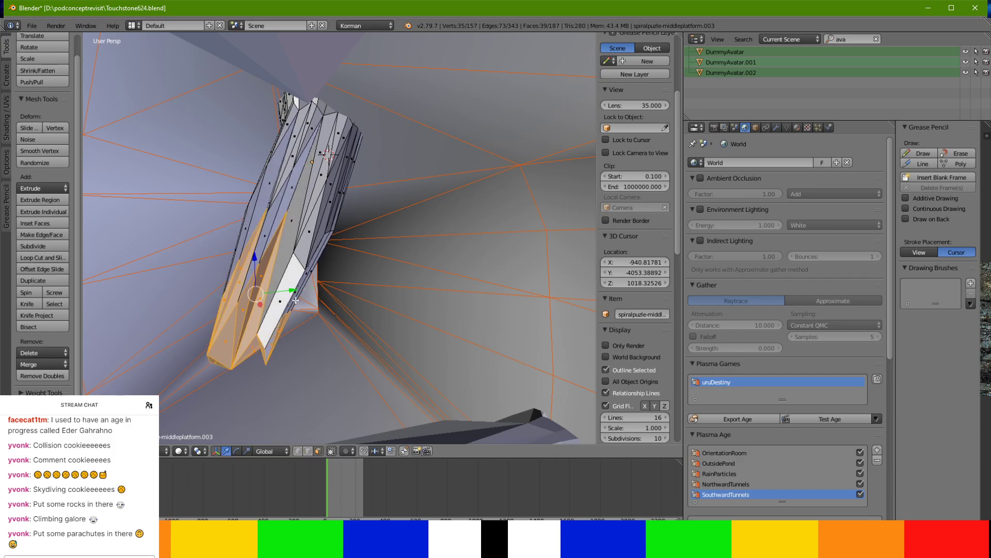
left_click(310, 318)
Select two adjacent faces on the rock's flared upper rim and pull them outward toward the cavern wall.
middle_click_drag(310, 317, 368, 263)
scroll(238, 304, "down", 1)
middle_click_drag(238, 304, 279, 309)
left_click(284, 271)
scroll(228, 231, "up", 3)
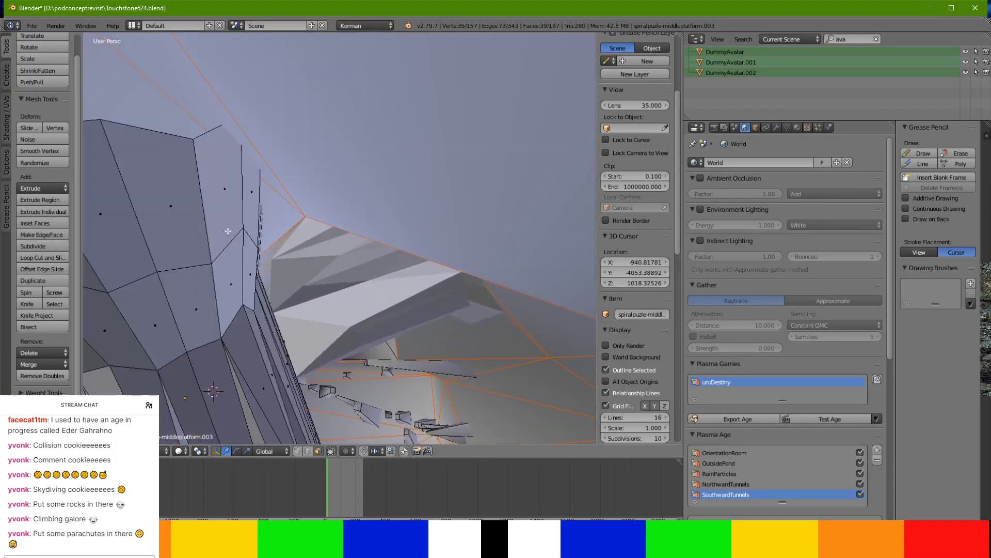
right_click(175, 154)
right_click(99, 193, "shift")
middle_click_drag(98, 192, 319, 146)
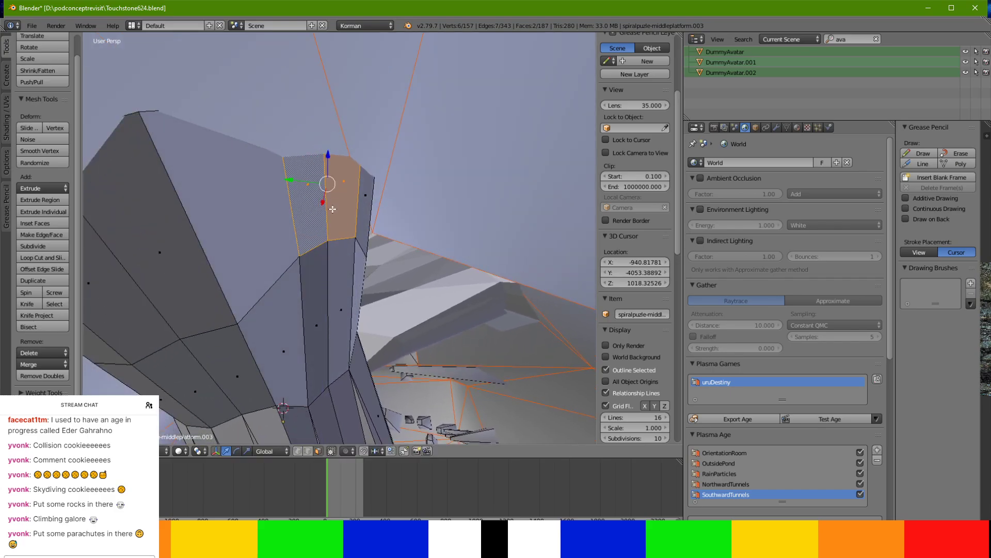
middle_click_drag(333, 209, 353, 231)
key("g")
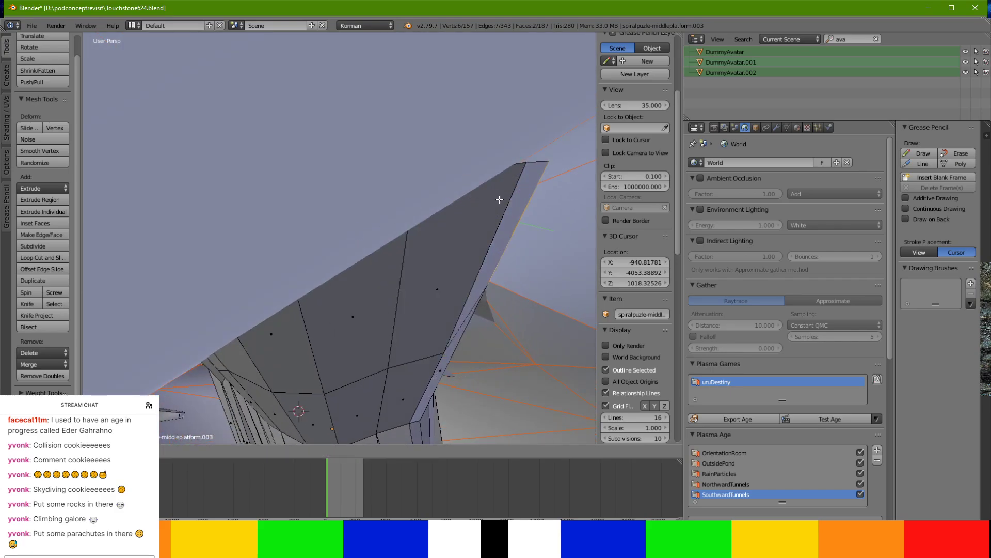
middle_click_drag(489, 199, 431, 167)
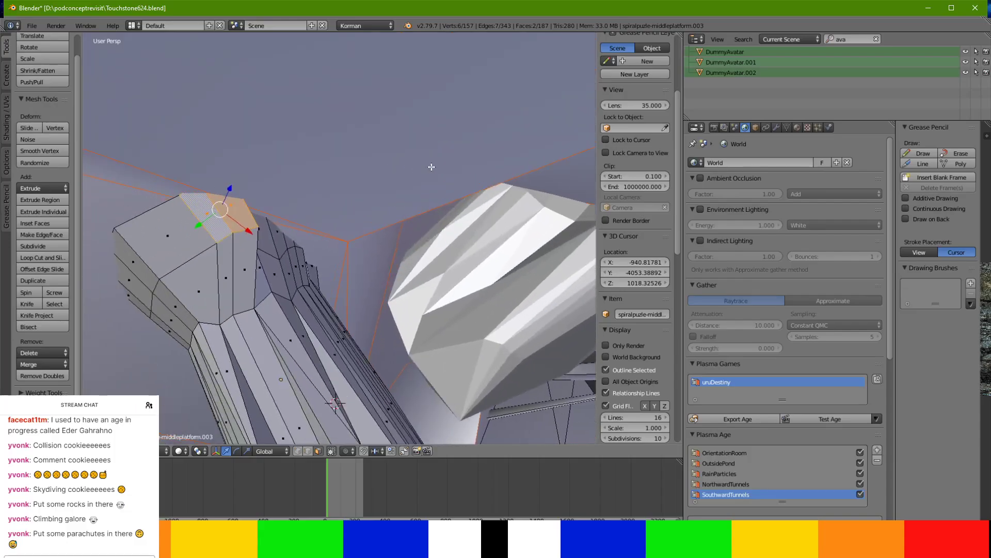
middle_click_drag(240, 236, 214, 259)
right_click(245, 267)
mouse_move(251, 247)
left_mouse_down()
mouse_move(258, 222)
mouse_move(279, 248)
mouse_move(243, 262)
mouse_move(246, 253)
left_mouse_up()
middle_click_drag(408, 344, 360, 209)
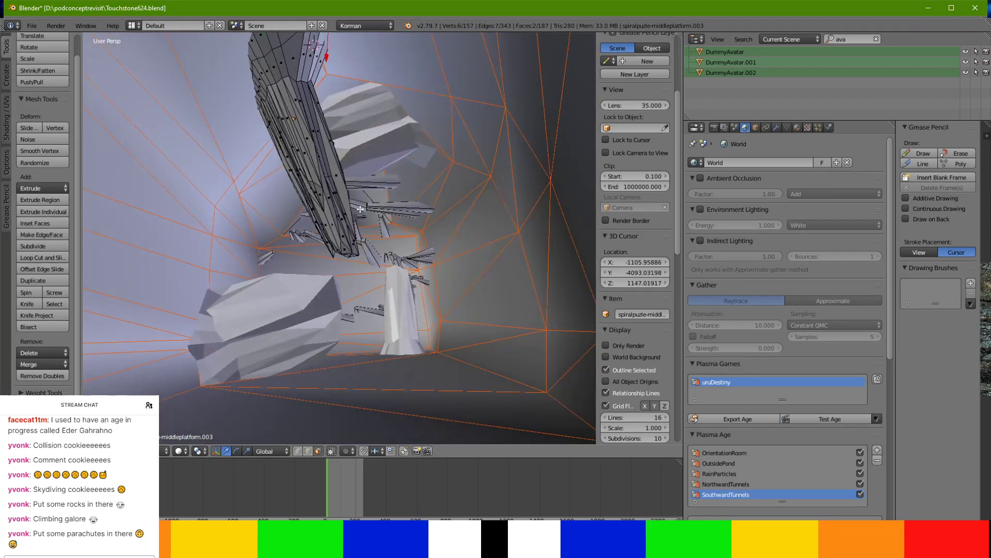
Leave Edit Mode, save over Touchstone624.blend and switch to another window.
key("Tab")
key("ctrl+s")
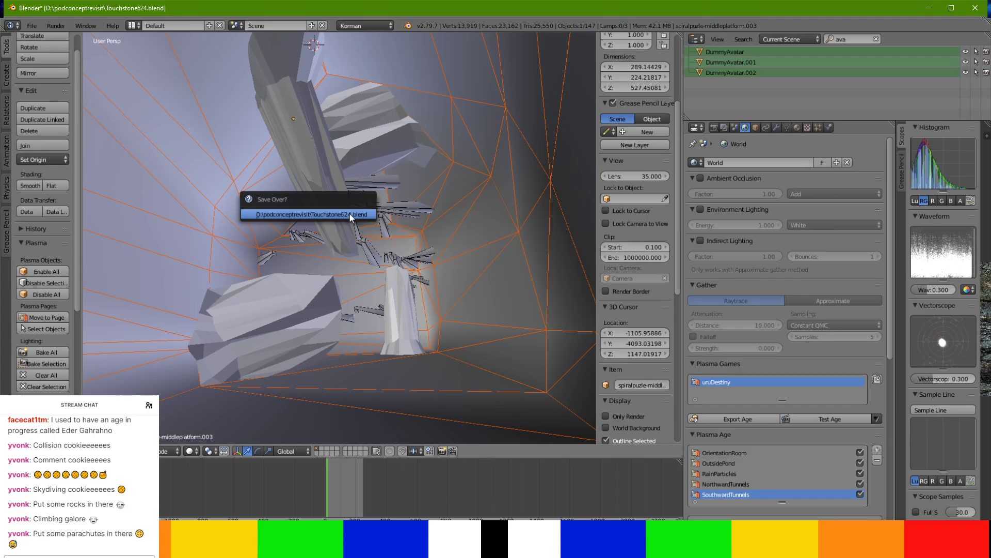
left_click(349, 214)
key("alt+Tab")
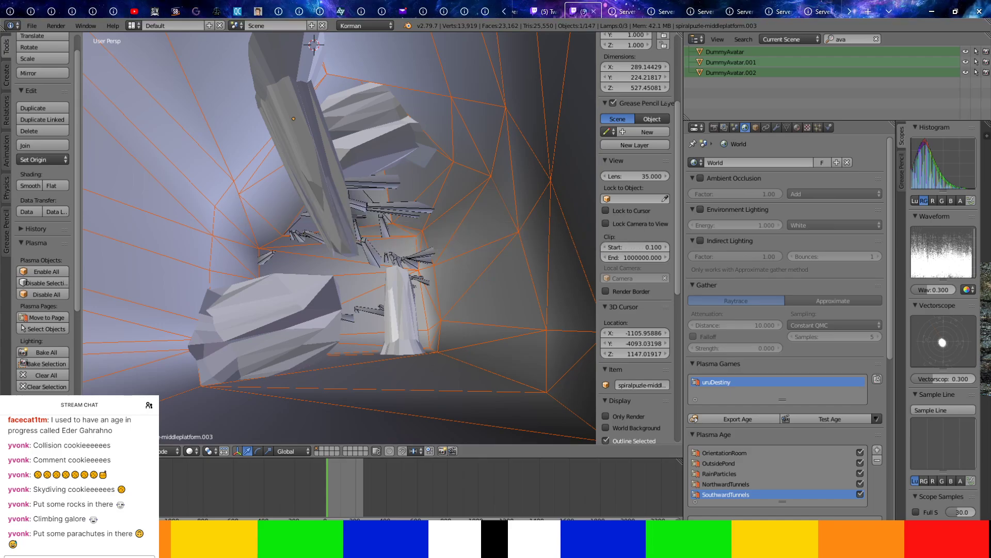
Launch the test of the age in Uru, switch to first-person view and relocate the avatar with an Avatar.Spawn console command.
left_click(821, 419)
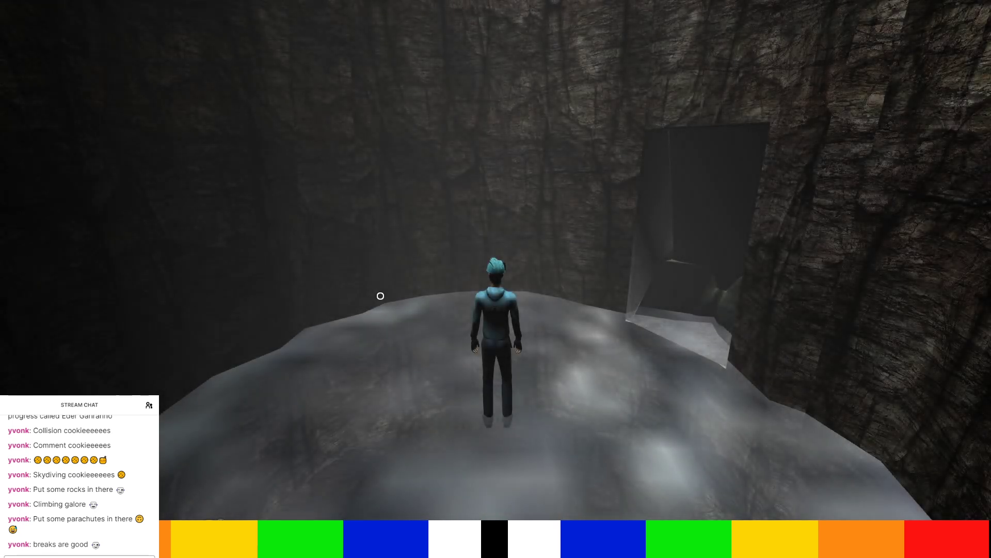
key("F1")
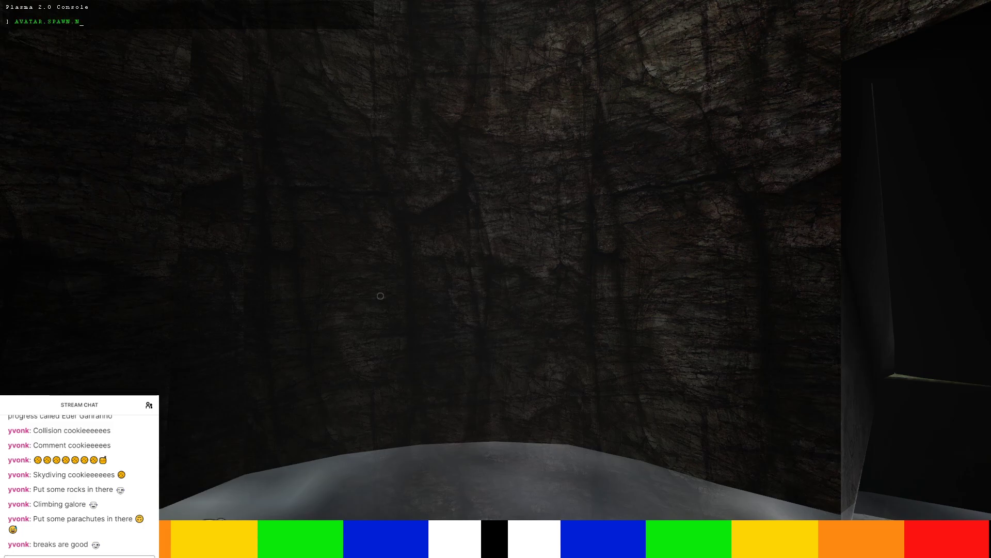
key("Return")
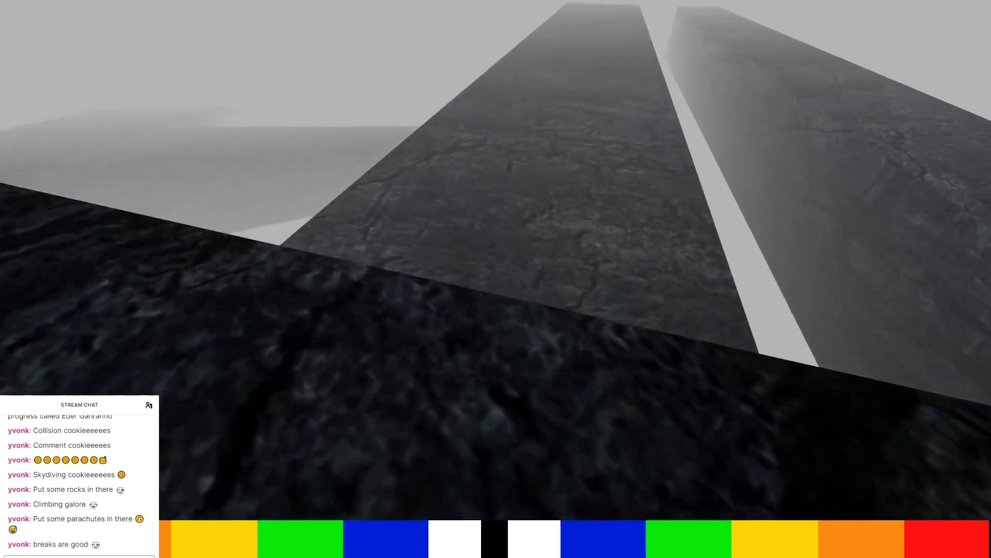
Walk the avatar across the first stone spears toward the cavern wall to test the climbing path.
key("w")
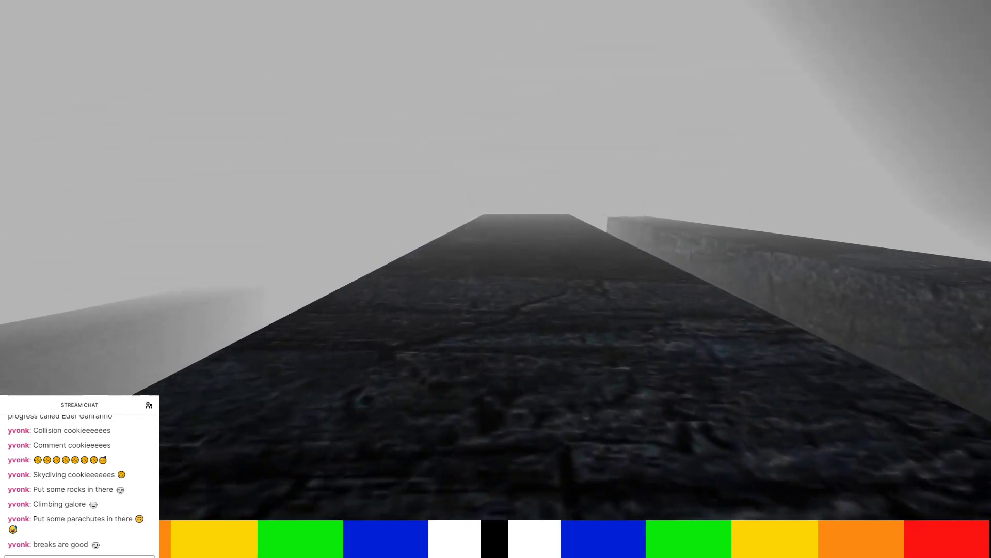
key("w")
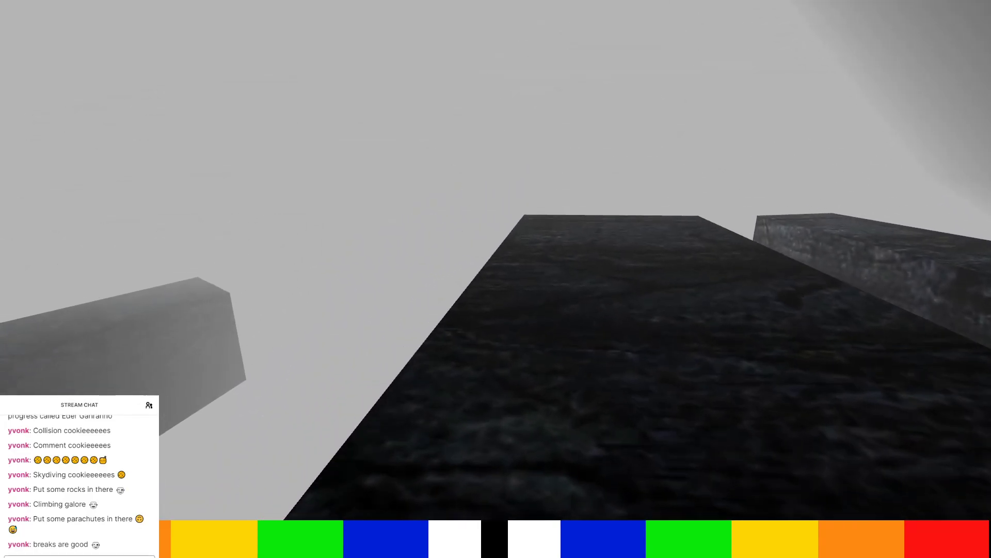
key("w")
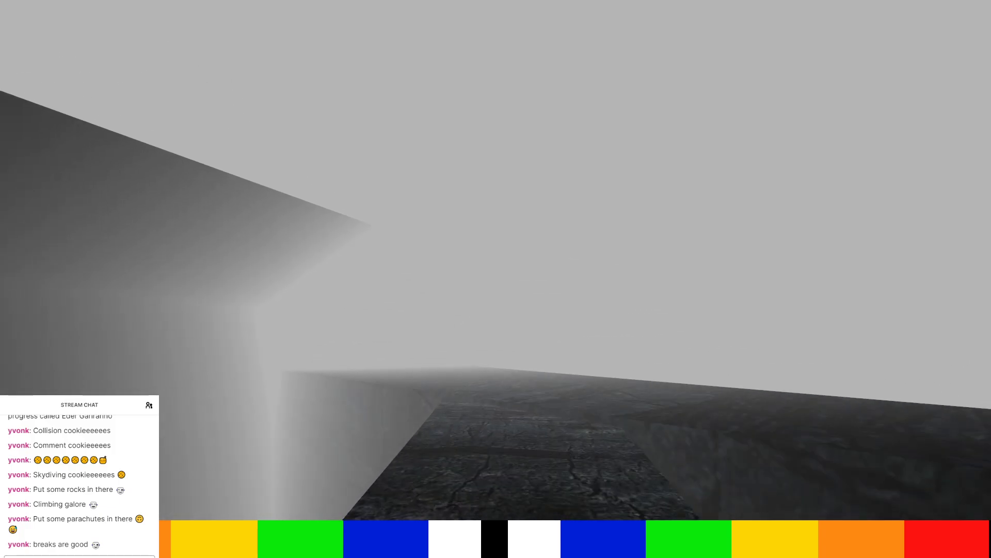
key("w")
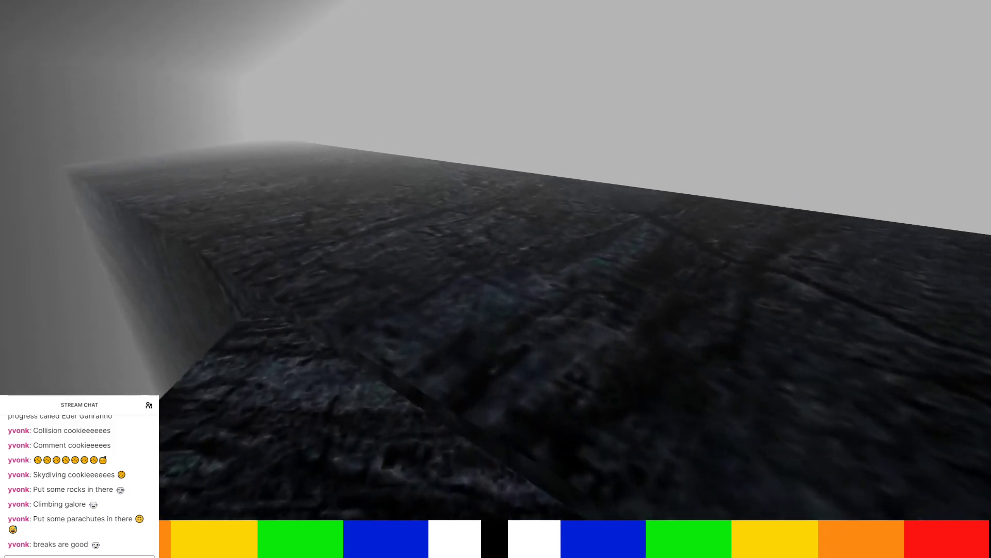
key("w")
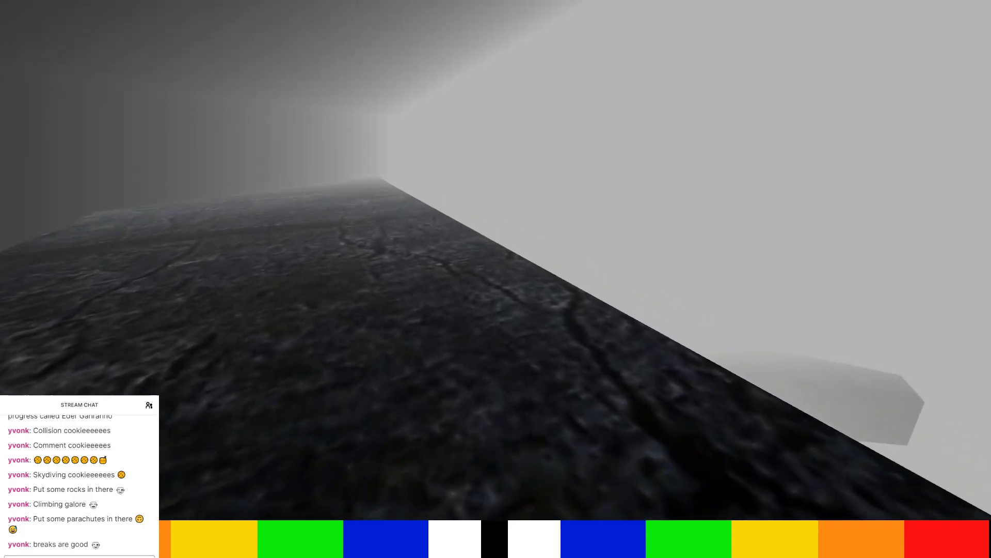
key("w")
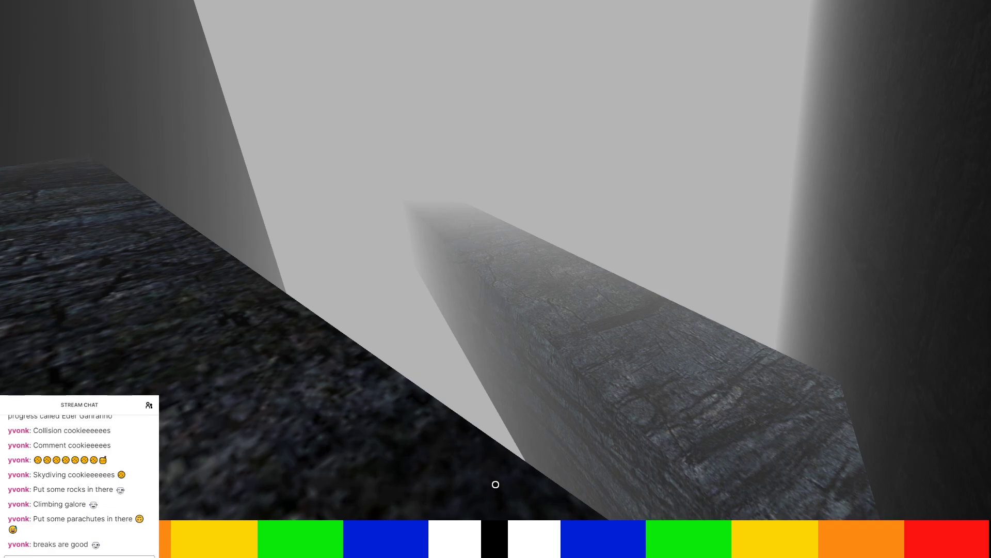
key("w")
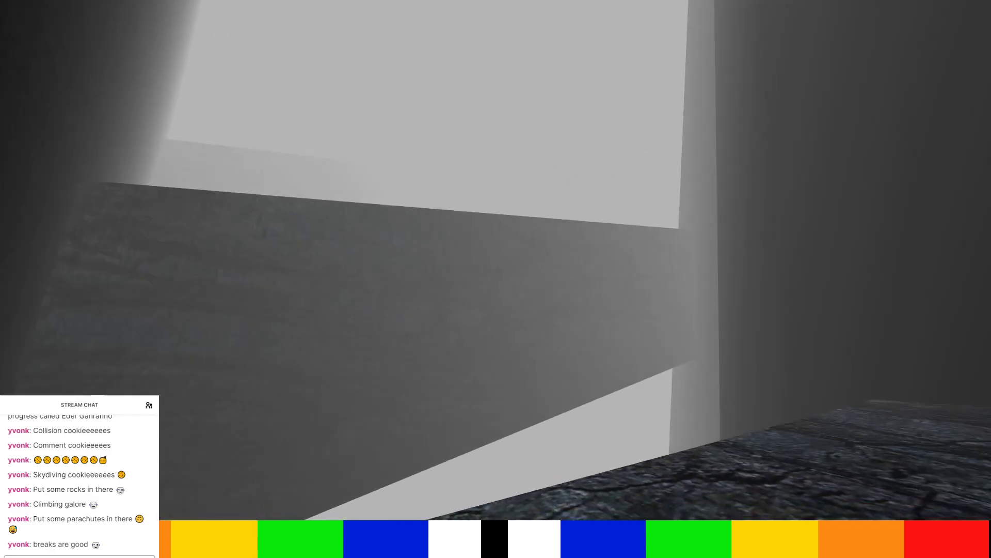
Follow the long spear beside the wall to its far end and cross onto the adjoining one.
key("w")
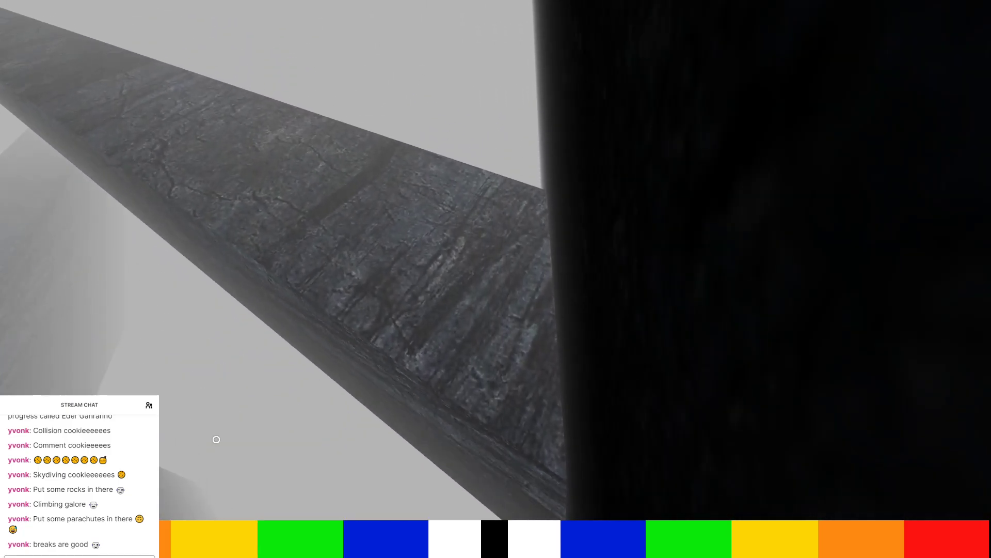
key("w")
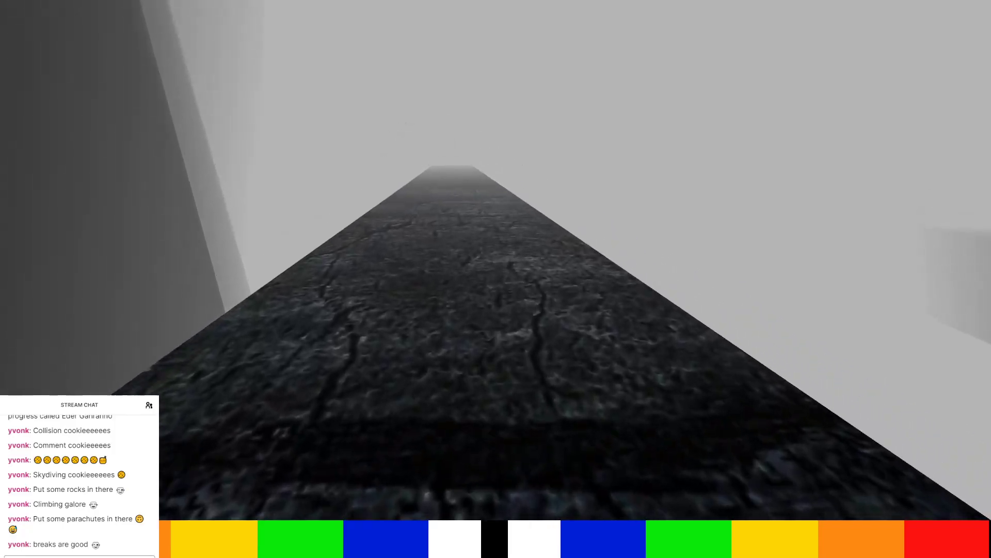
key("w")
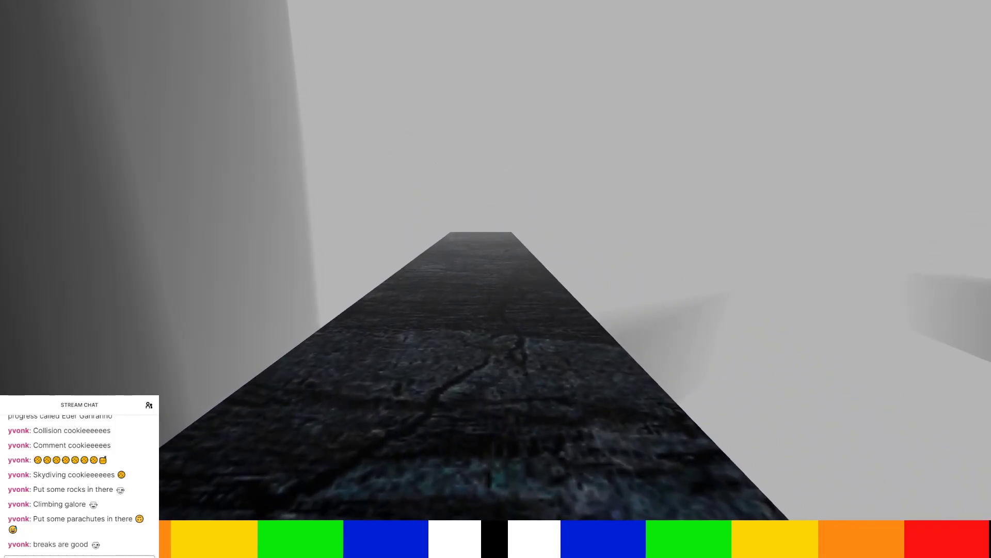
key("w")
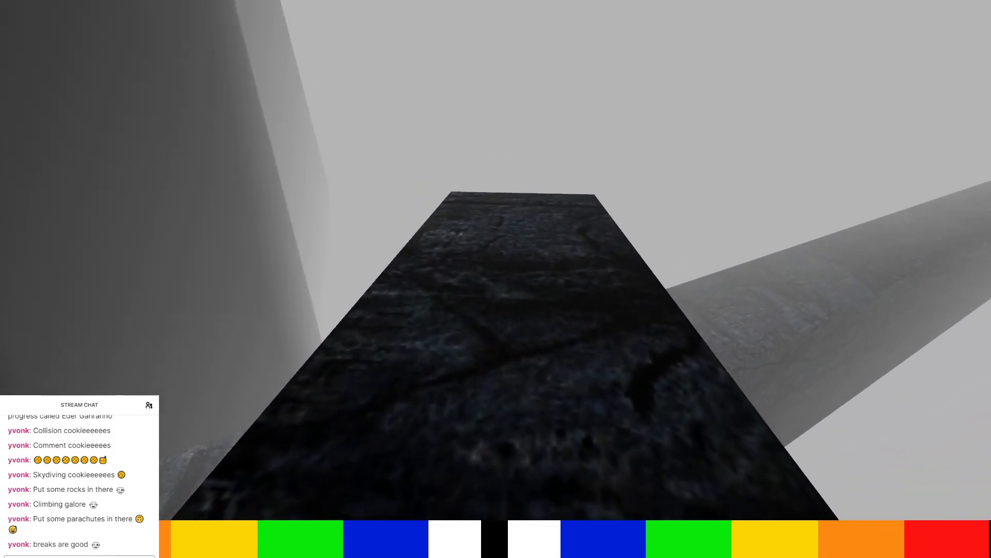
key("w")
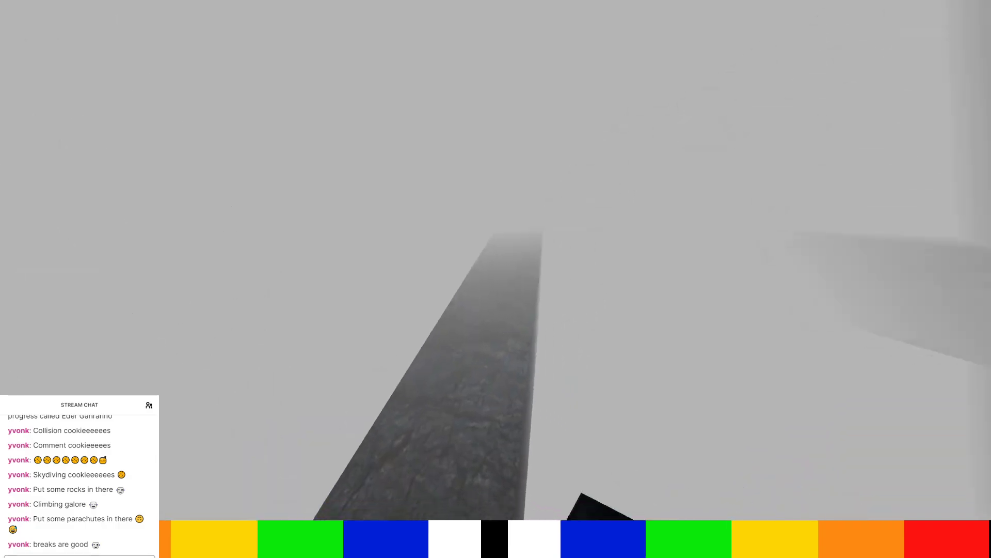
key("w")
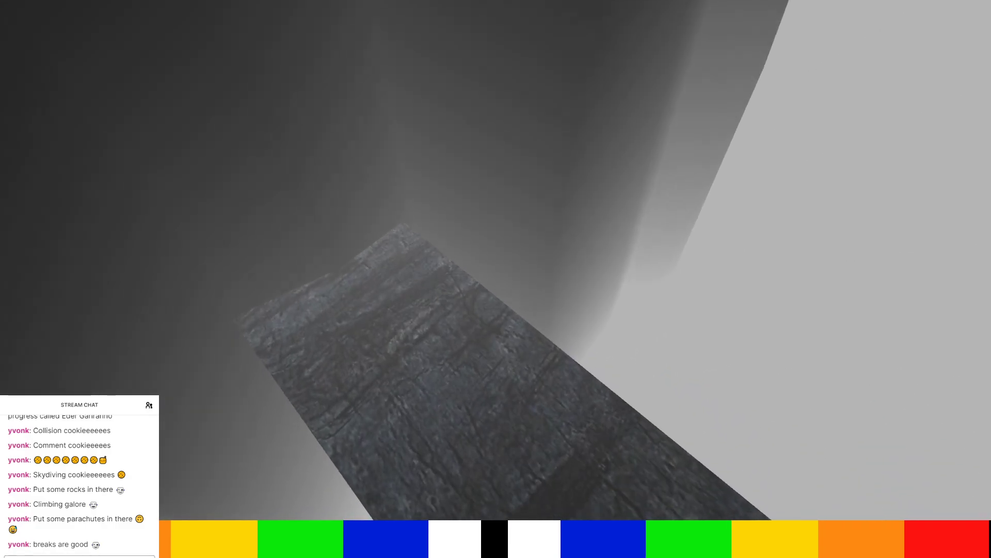
Cross from the end of the spear onto the neighbouring one and follow it up to the cavern wall.
key("w")
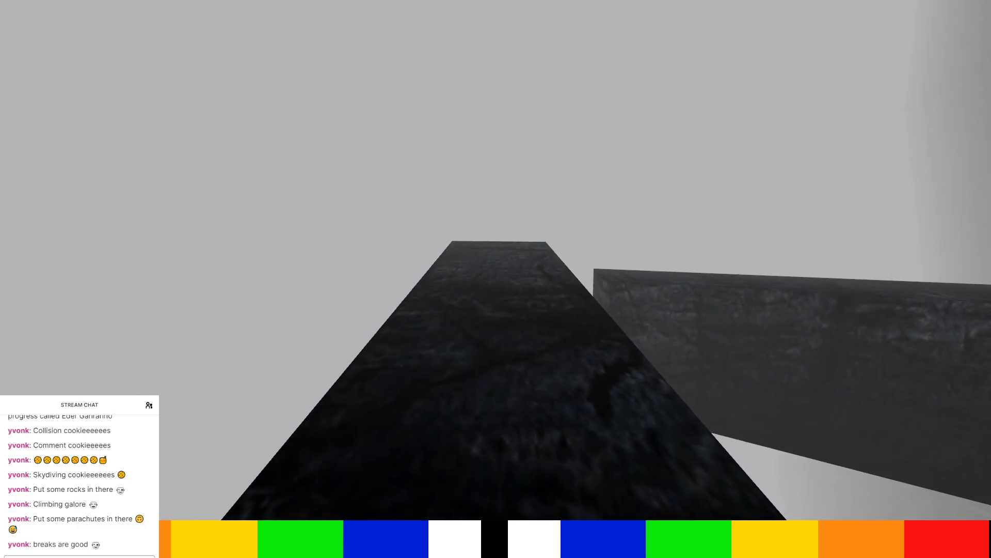
key("w")
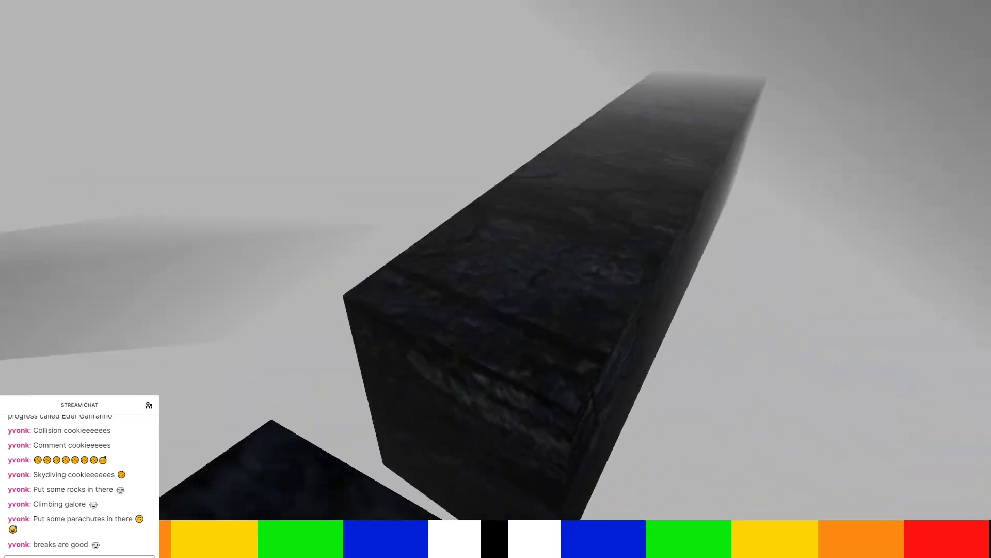
key("w")
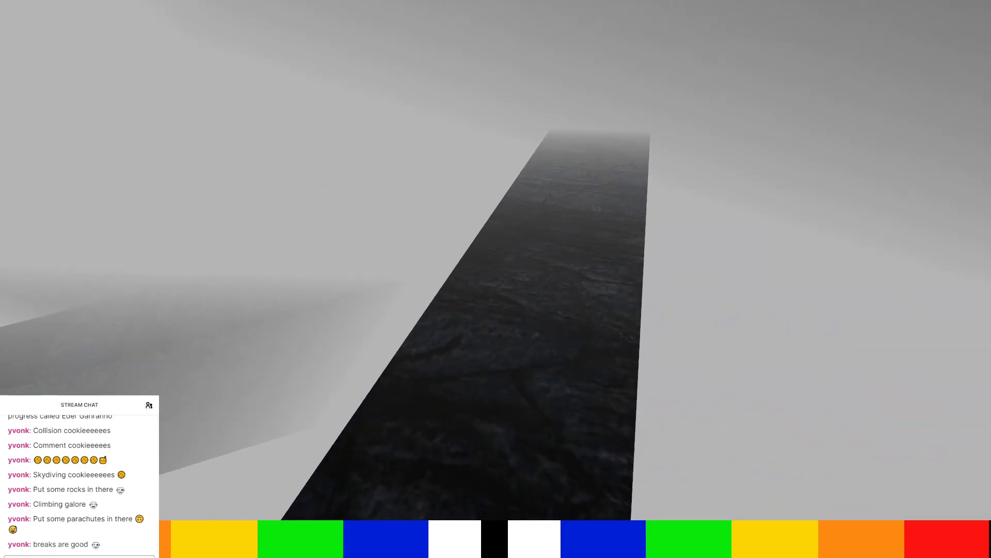
key("w")
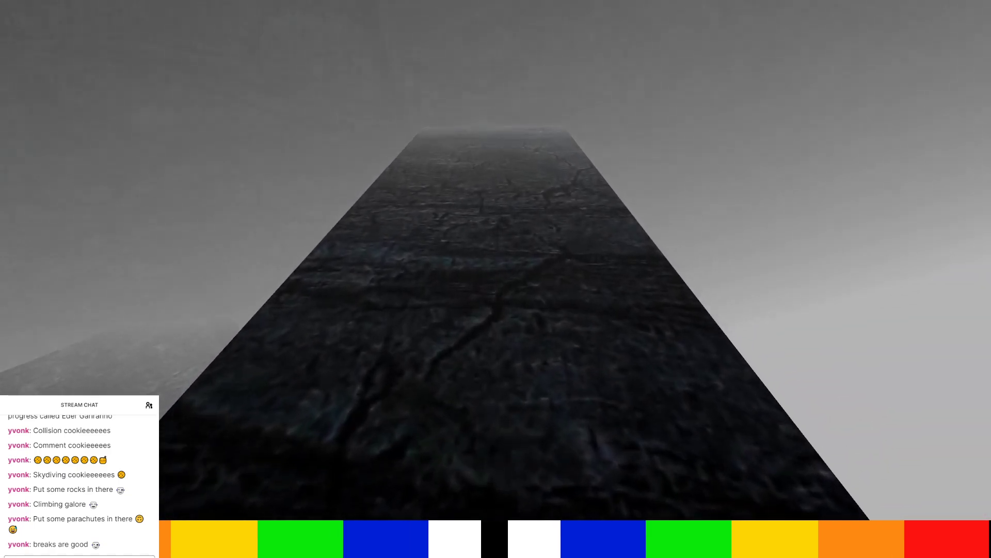
key("w")
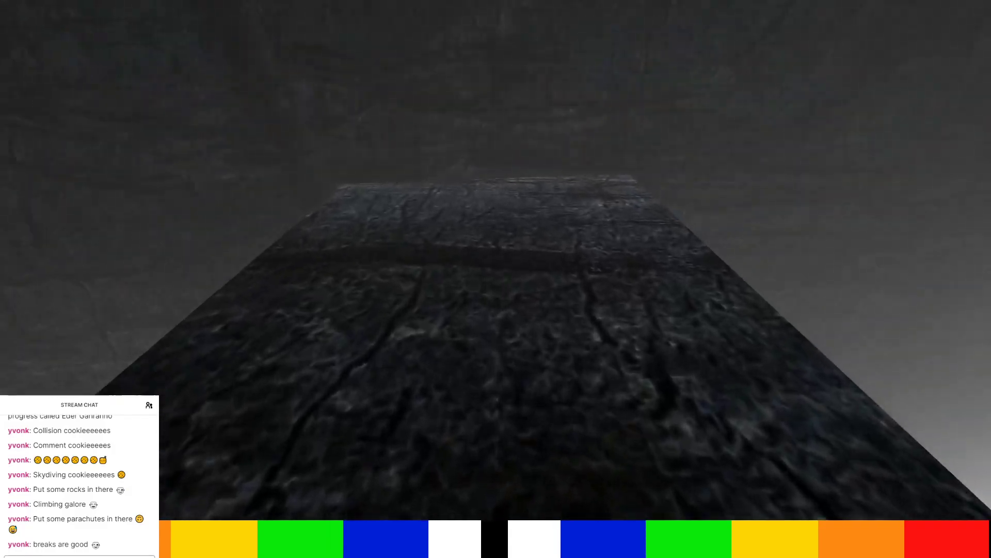
Turn away from the wall, get onto the wide spear beside it and walk to that spear's outer tip.
key("s")
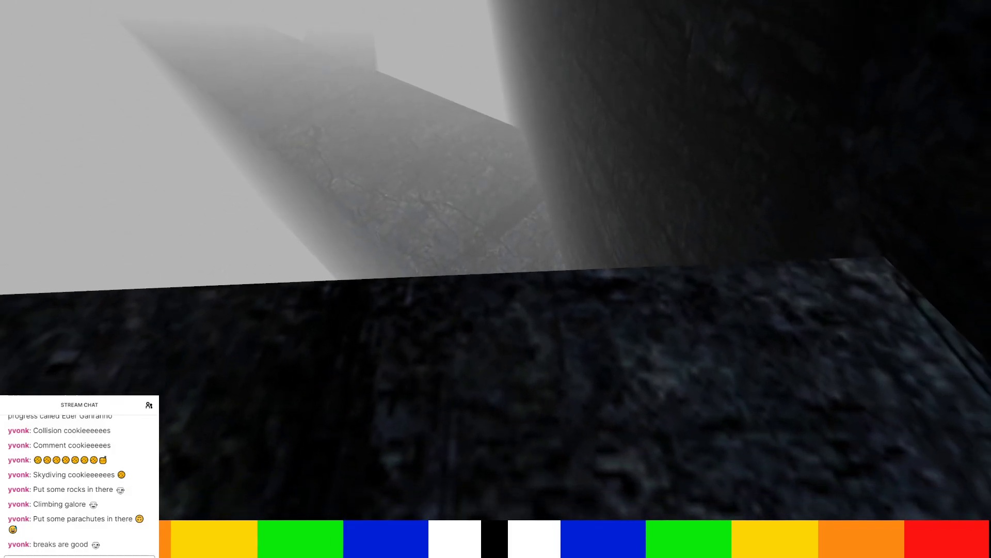
key("w")
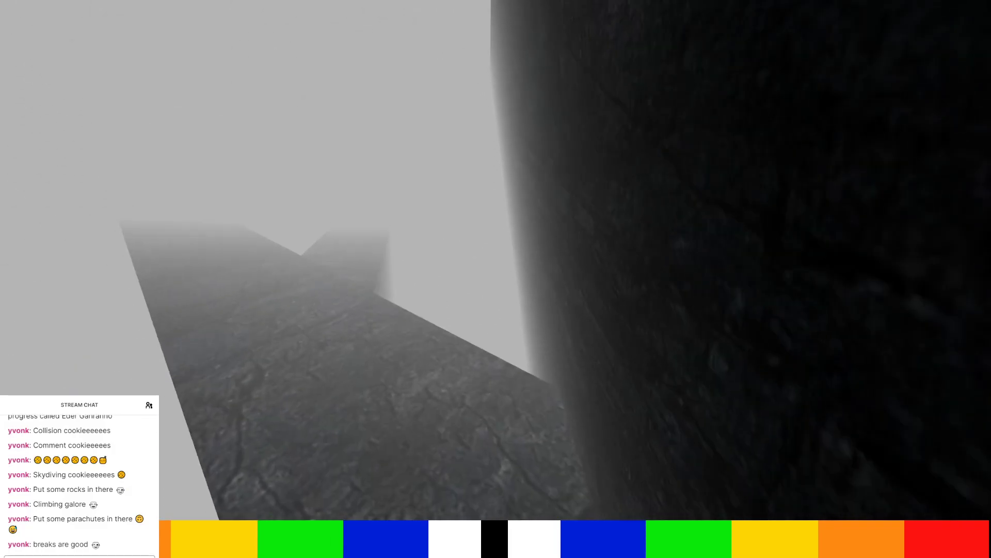
key("w")
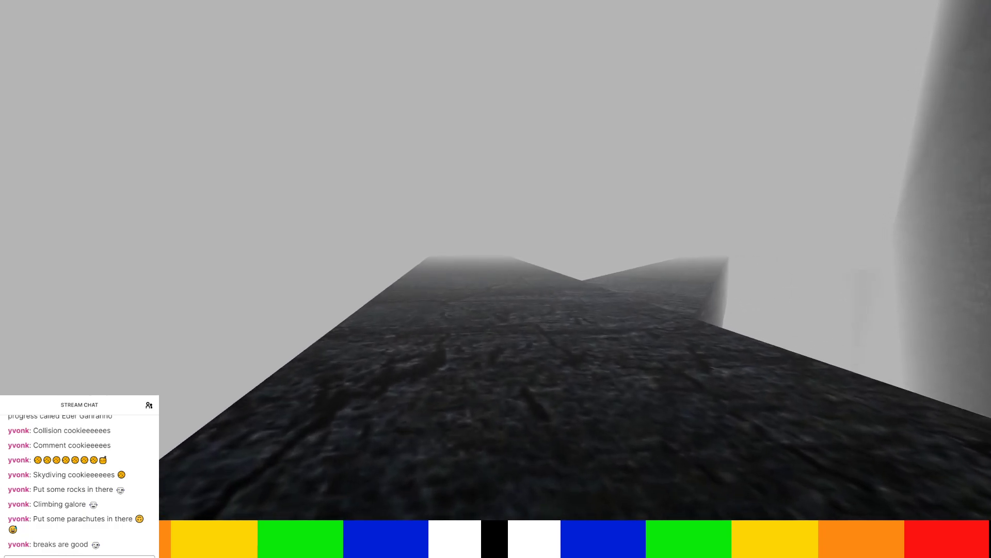
key("w")
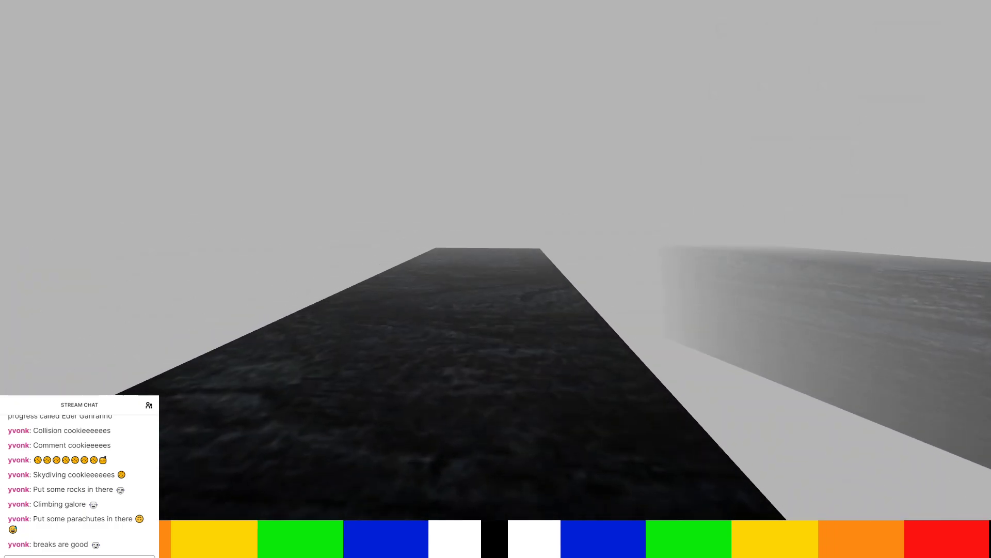
key("w")
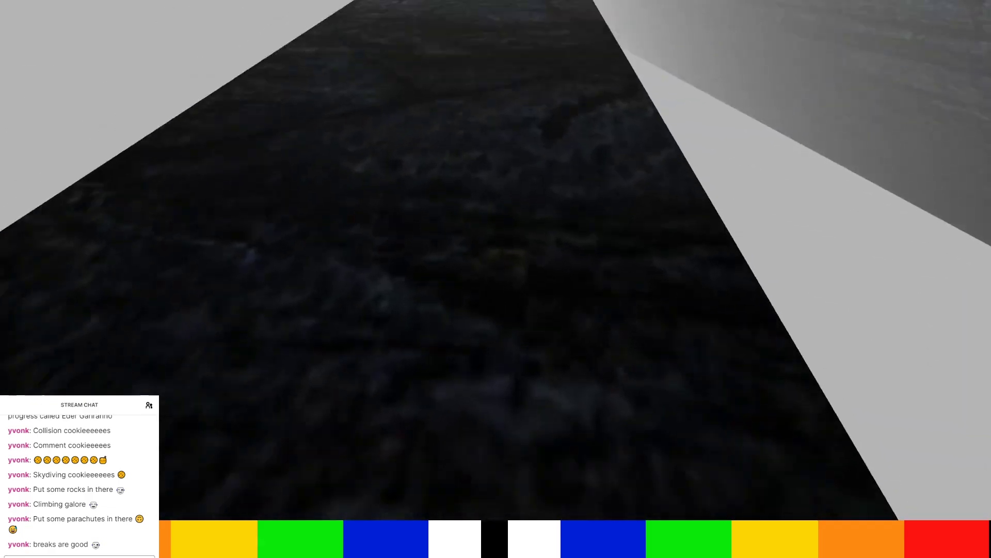
key("w")
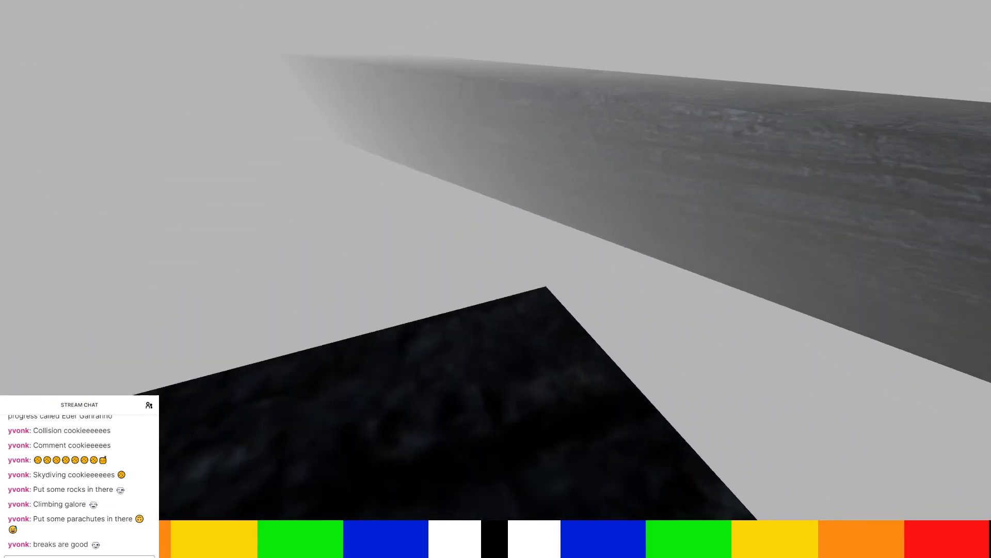
Continue over the overlapping spears along the wall and jump from the narrow spear toward the one crossing ahead.
key("w")
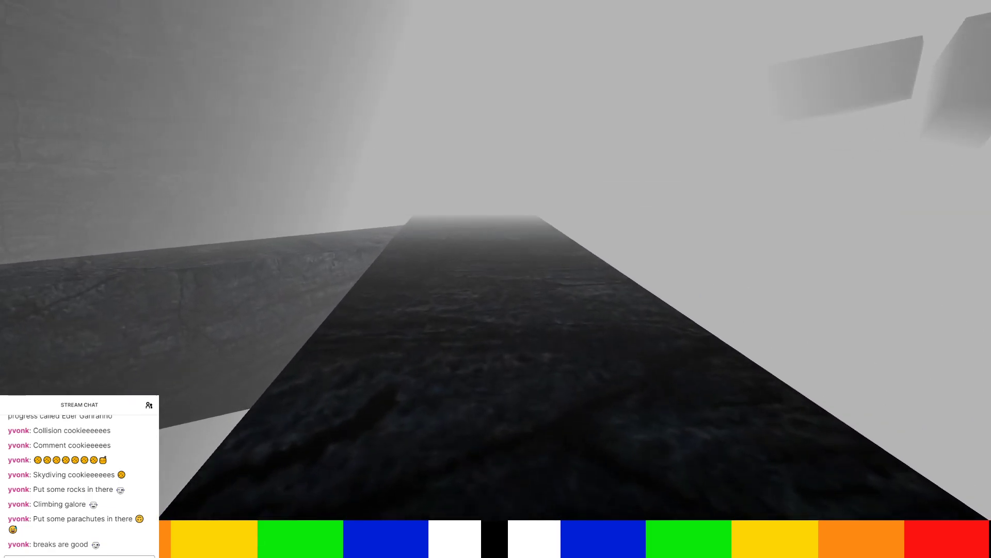
key("w")
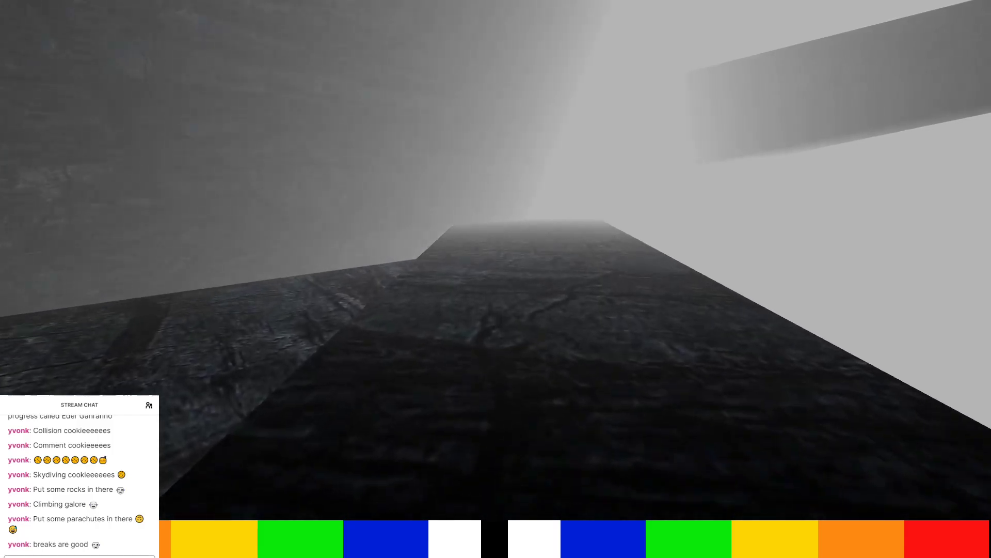
key("w")
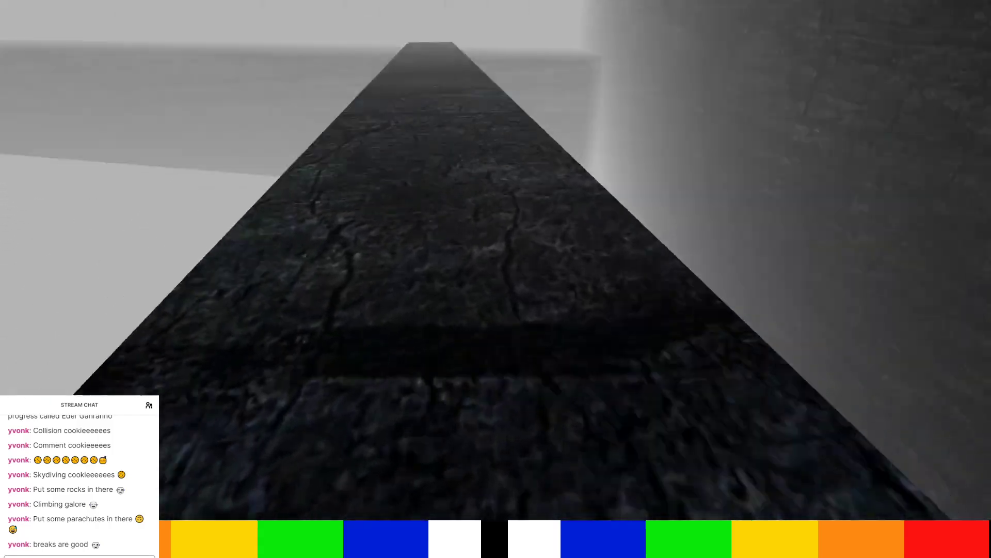
key("w")
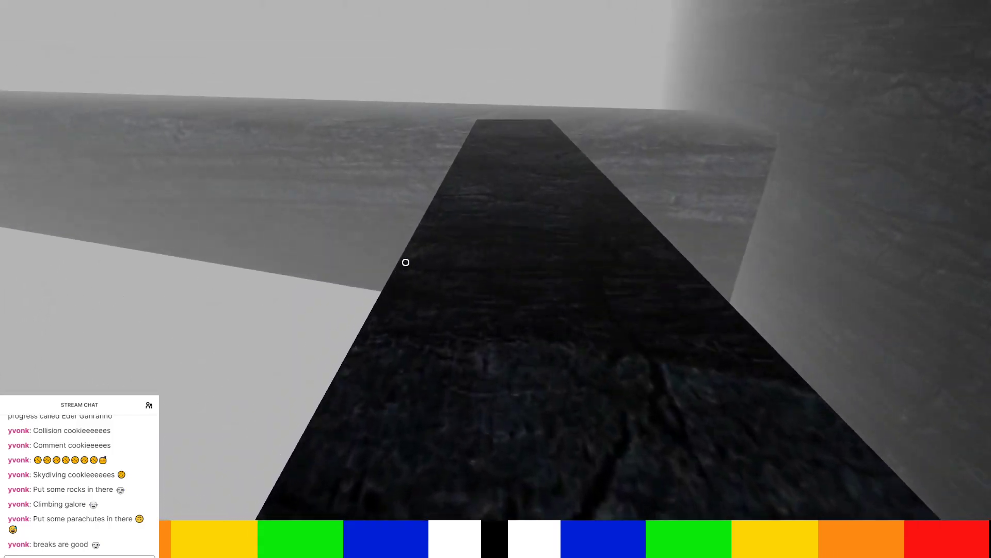
key("w")
key("space")
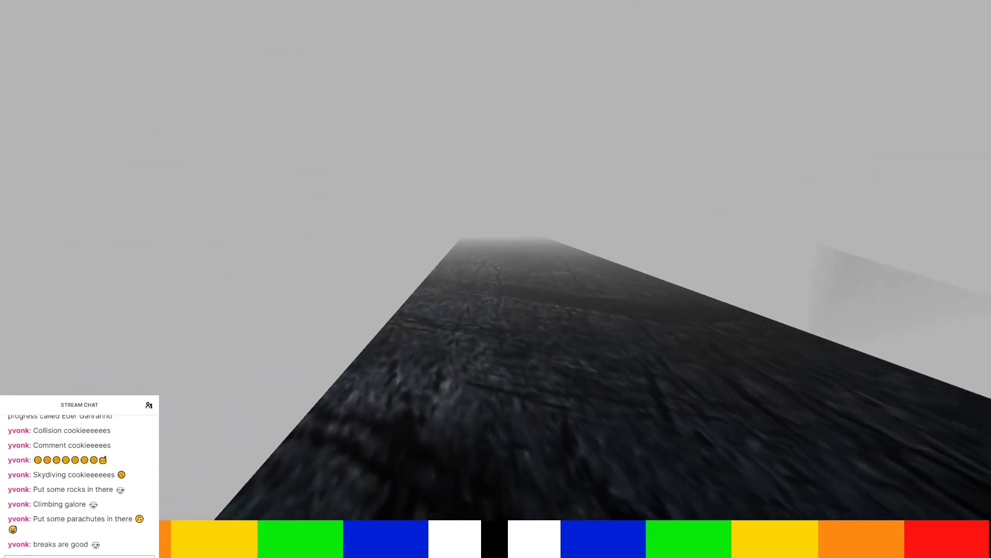
Walk farther along the next spear and open the KI to check the avatar's current coordinates.
key("w")
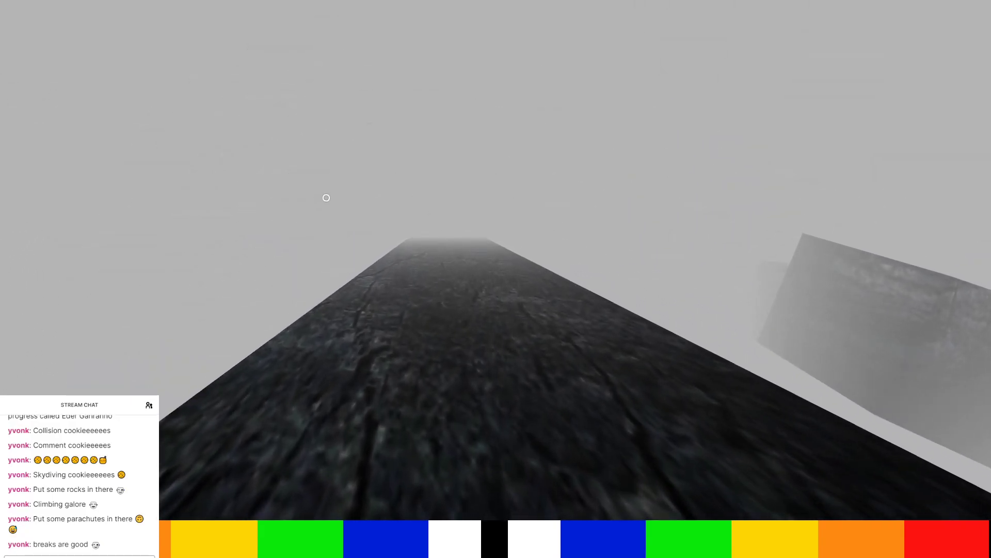
key("w")
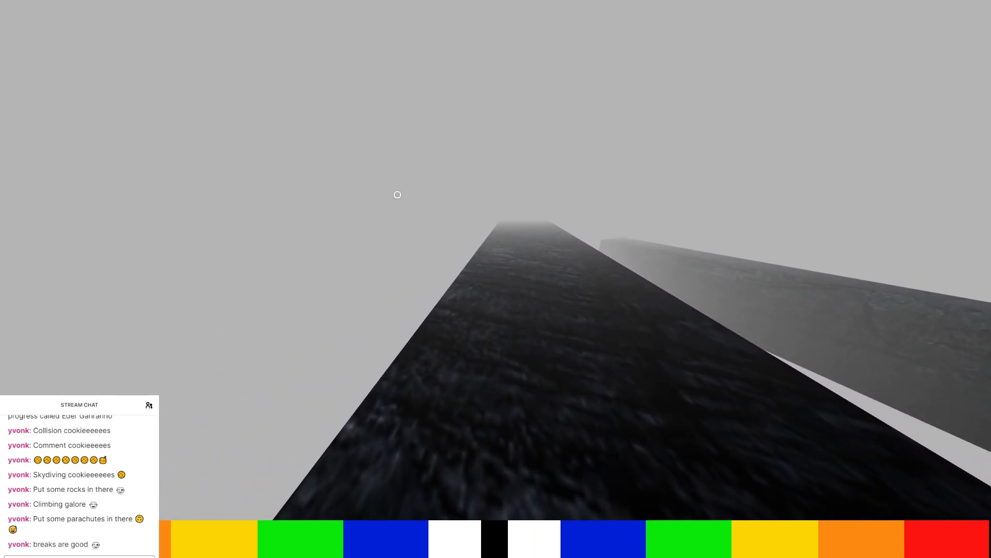
key("F2")
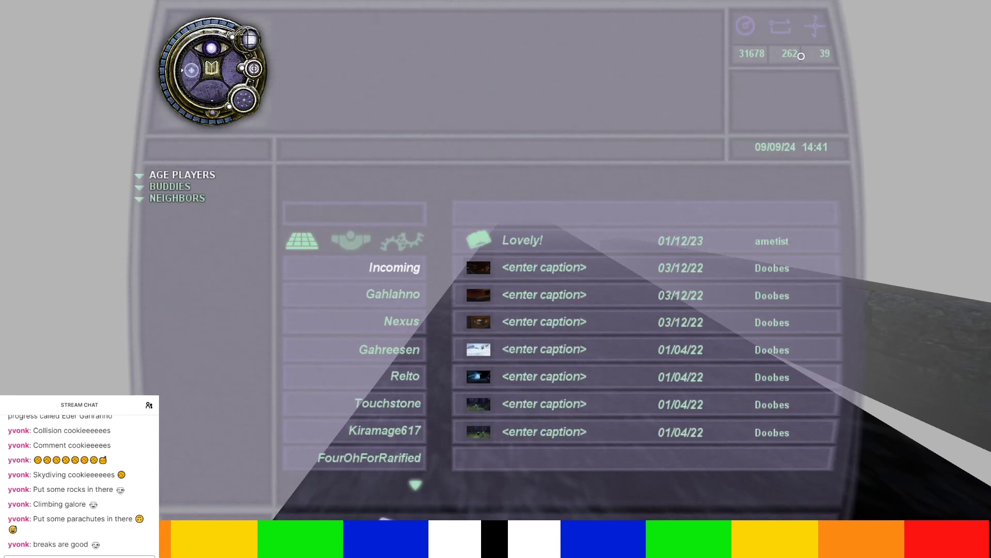
Close the KI, walk to the spear's tip and continue onto the spear ahead.
left_click(245, 44)
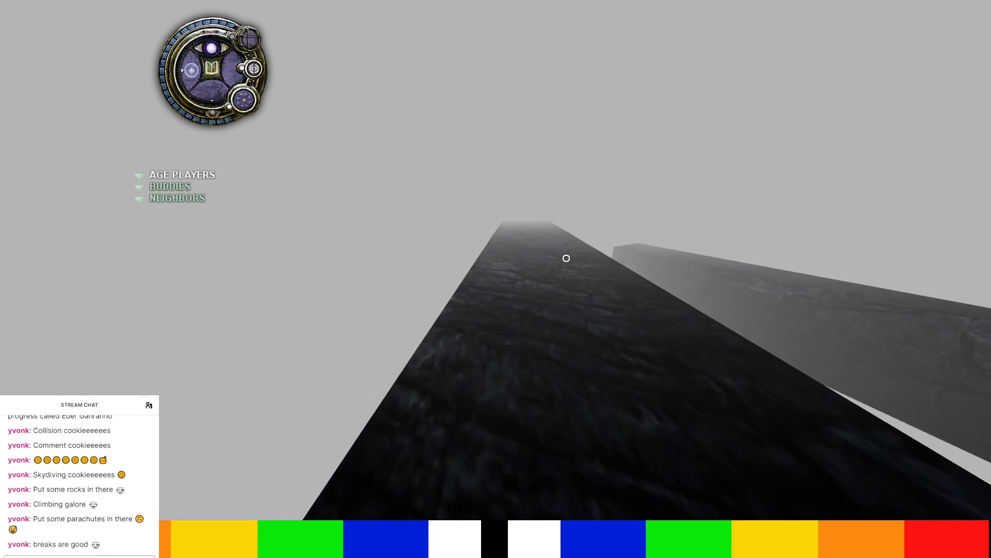
key("Up")
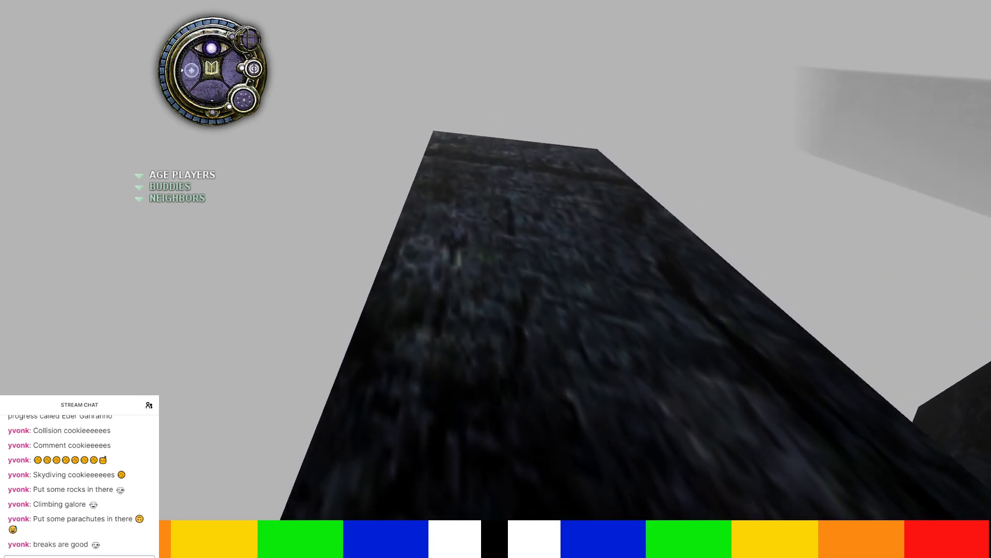
key("Right")
key("Up")
key("Up")
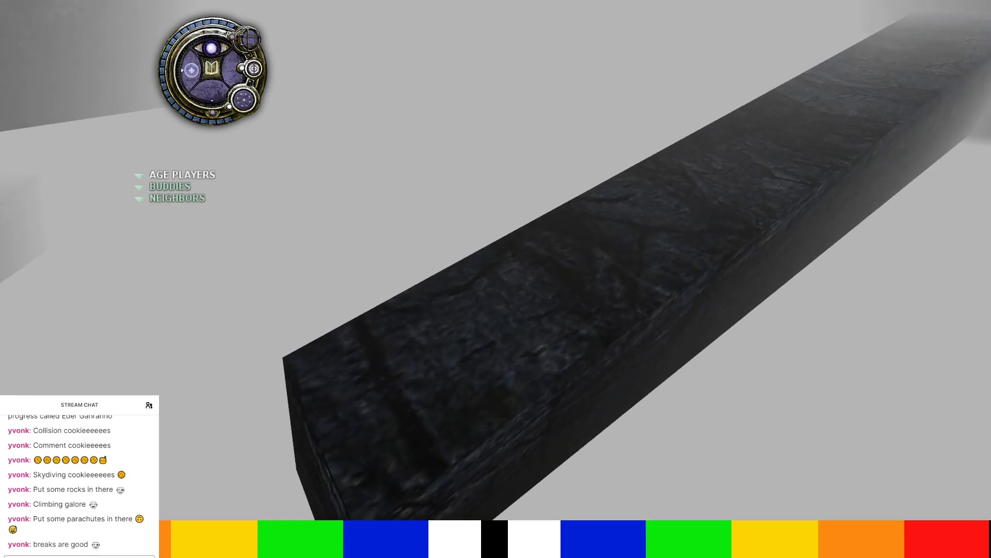
key("Right")
key("Up")
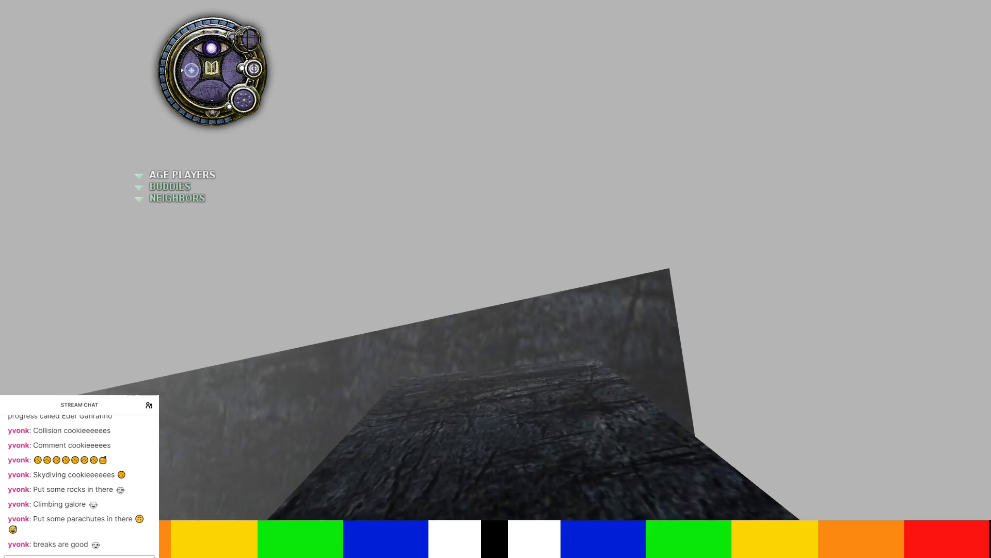
Jump up onto the spear crossing ahead and follow it toward the cavern wall.
key("Up")
key("space")
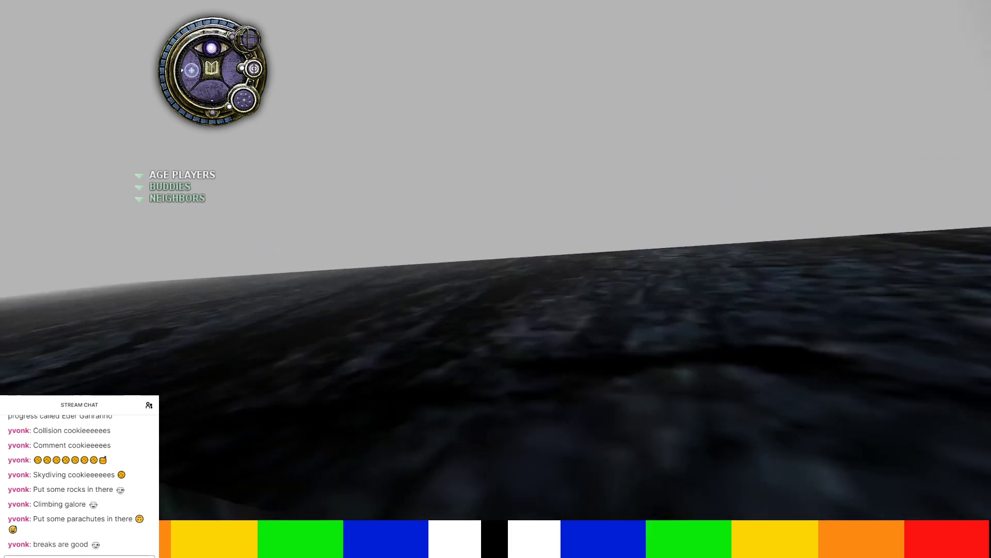
key("Left")
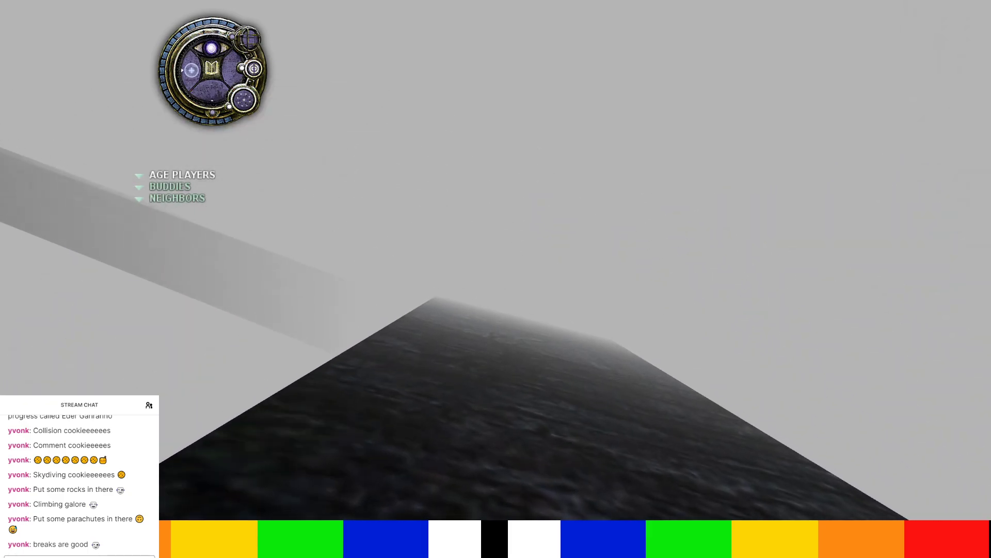
key("Up")
key("Up")
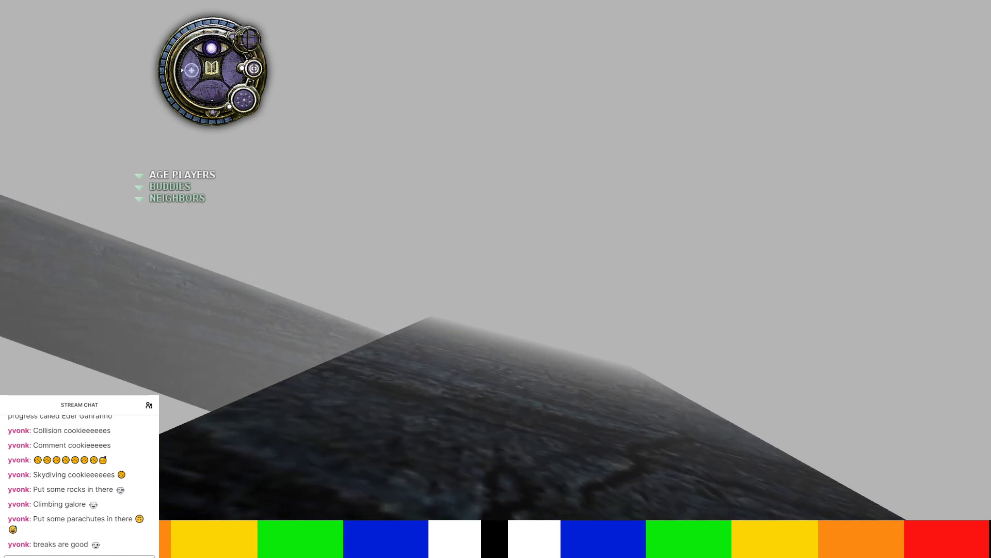
key("Up")
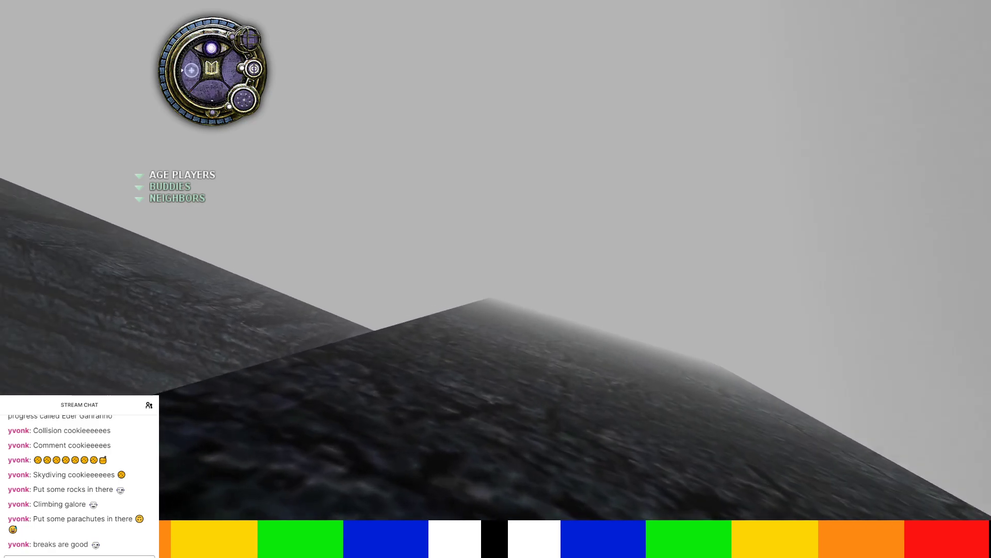
key("Left")
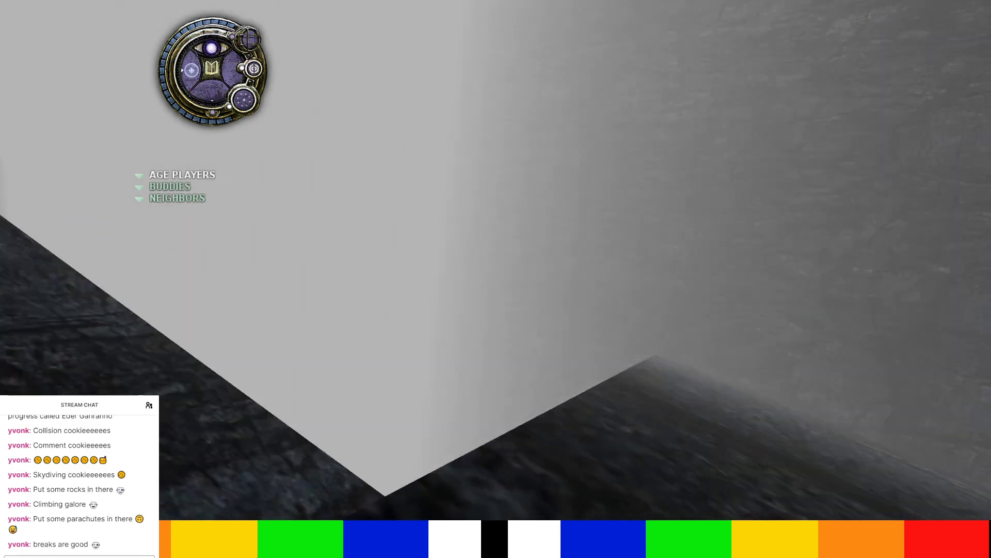
Turn onto the narrower spear, walk to its tip and cross to the spear beside it.
key("Right")
key("Left")
key("Left")
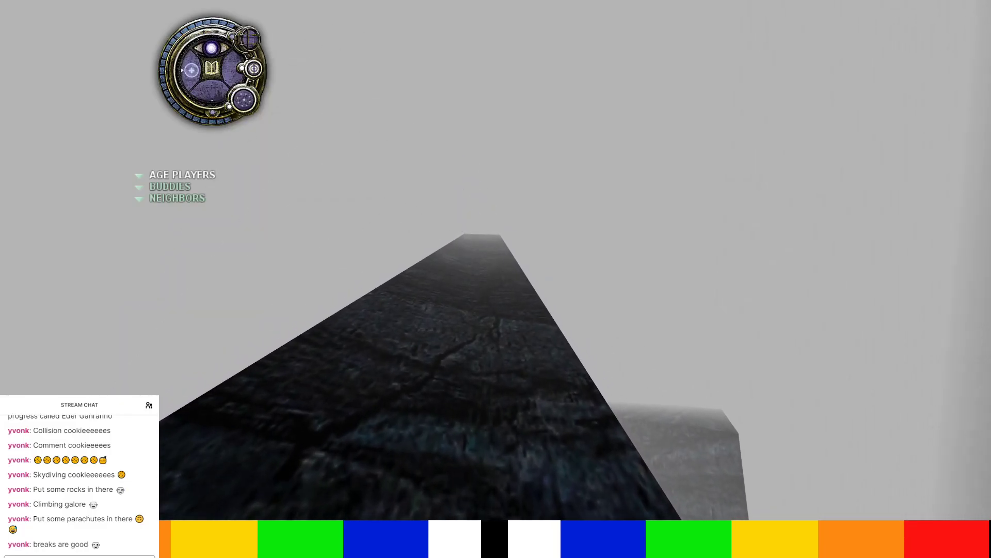
key("Up")
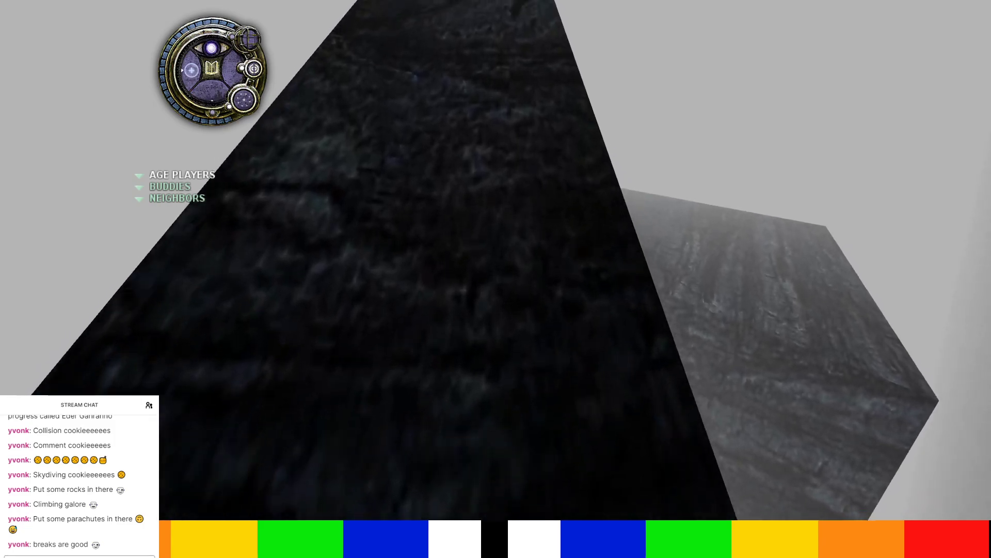
key("Up")
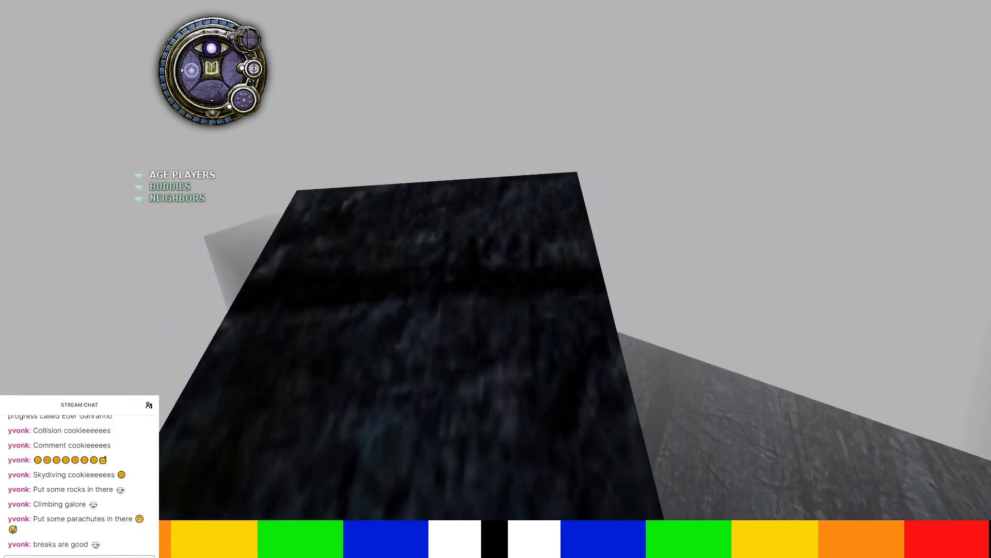
key("Right")
key("Up")
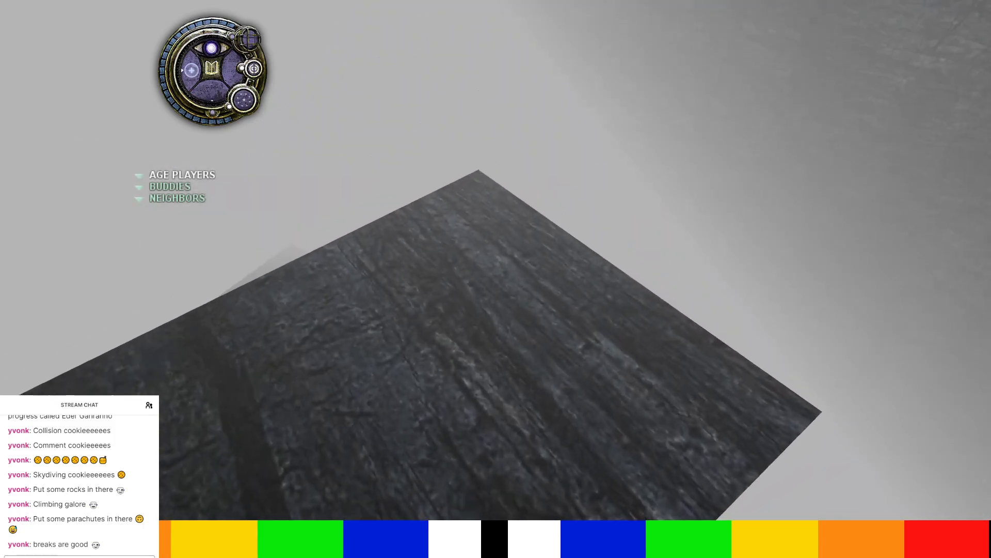
Line up with the wide spear running along the cavern wall and walk to its far end.
key("Right")
key("Up")
key("Left")
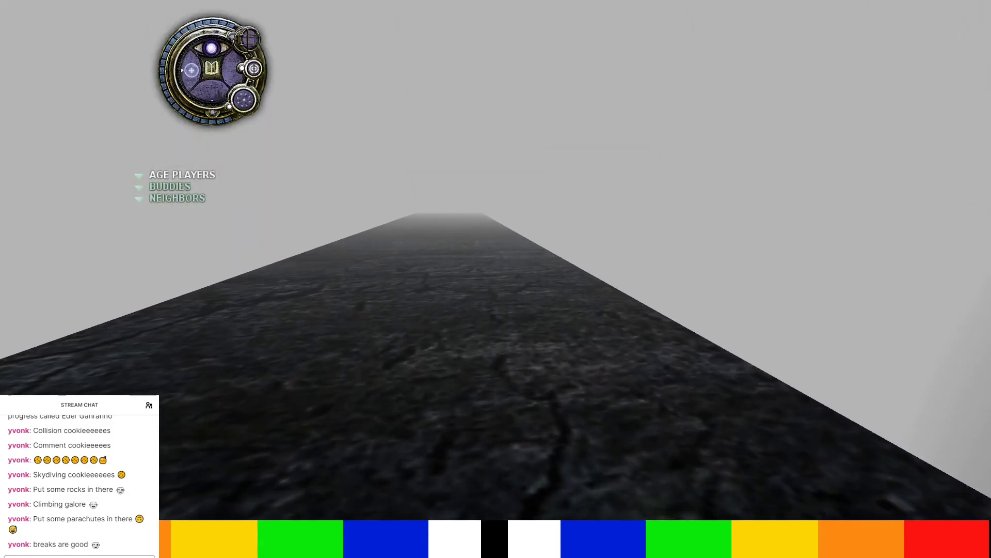
key("Up")
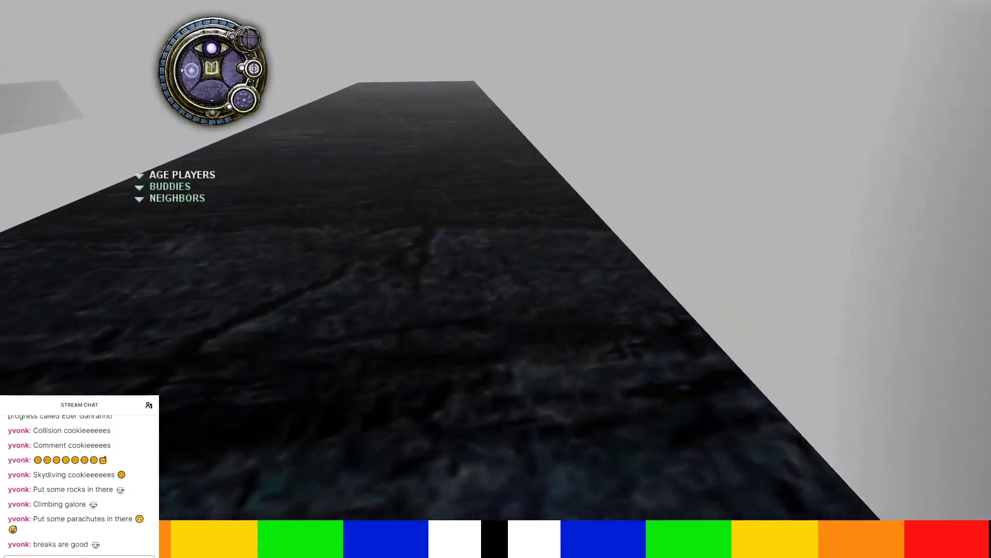
key("Left")
key("Up")
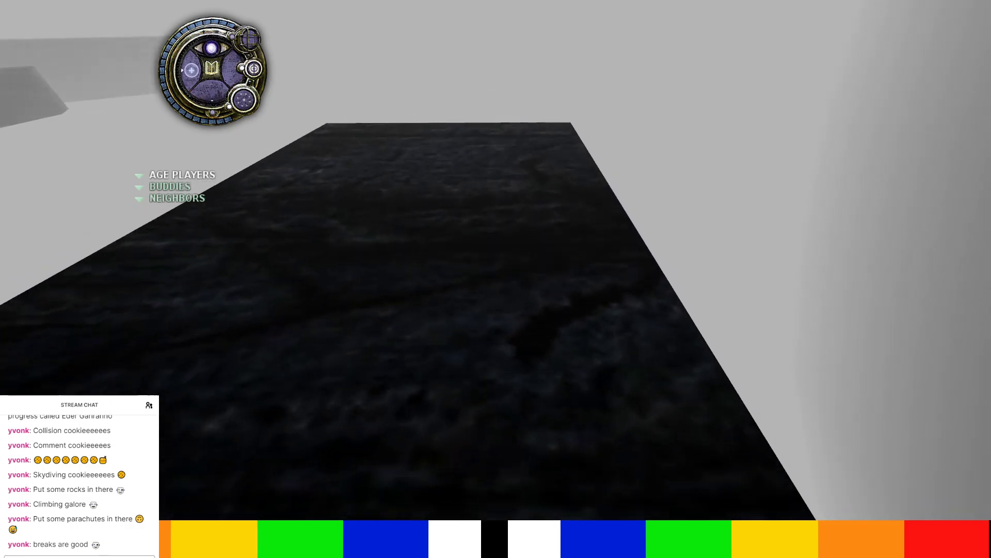
key("Up")
Cross from the wide spear's end to the neighbouring spear beside the curved rock wall.
key("Right")
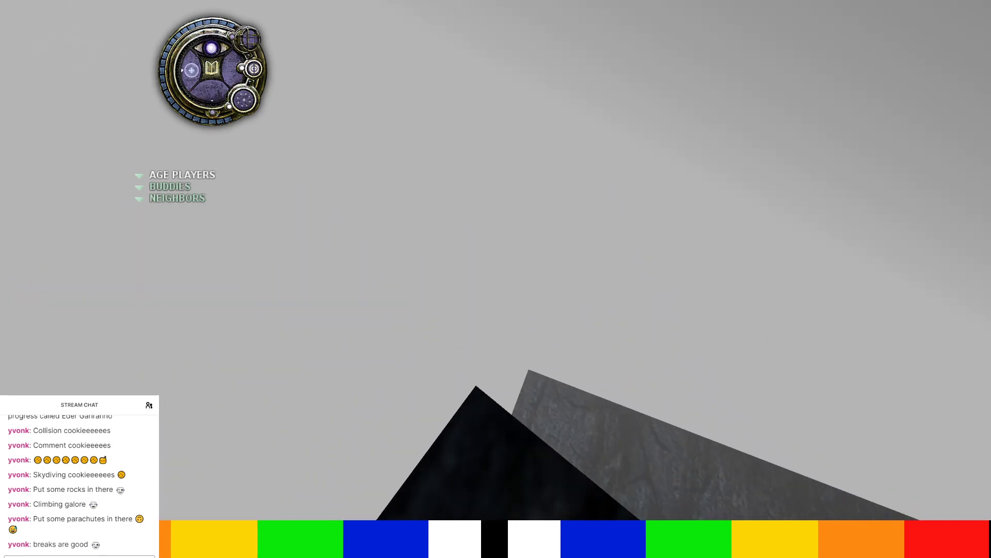
key("Up")
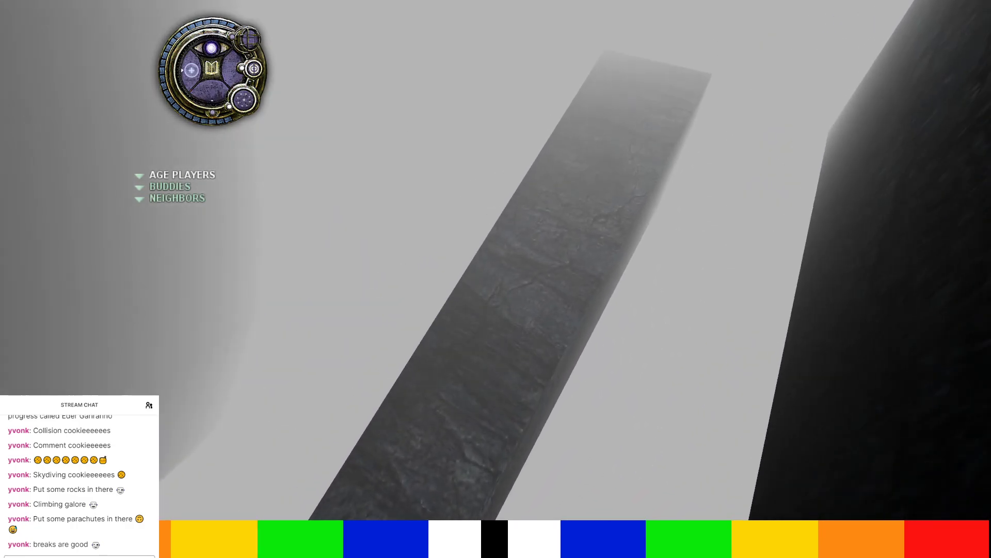
key("Left")
key("Right")
key("Up")
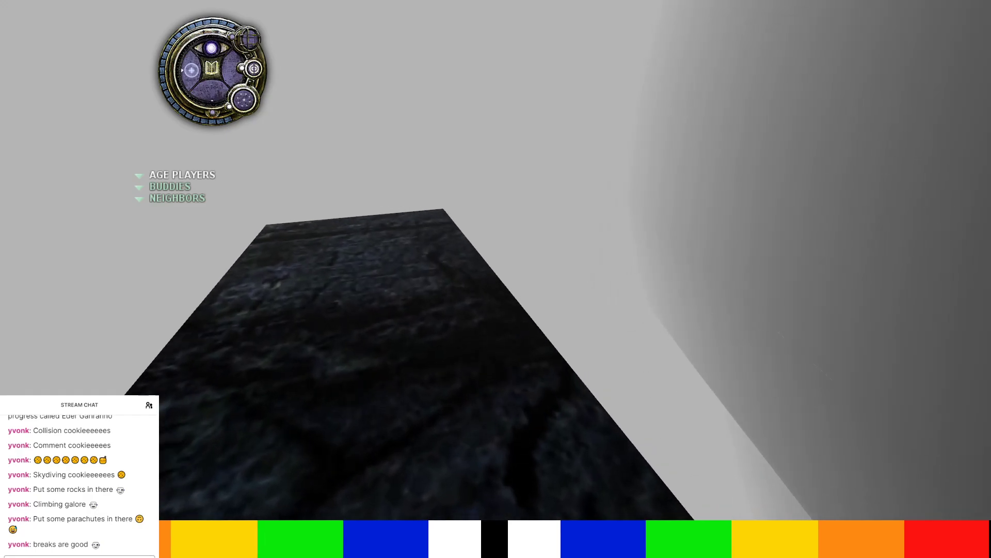
Turn toward the curved rock wall and follow the spears into the gap beside it.
key("Right")
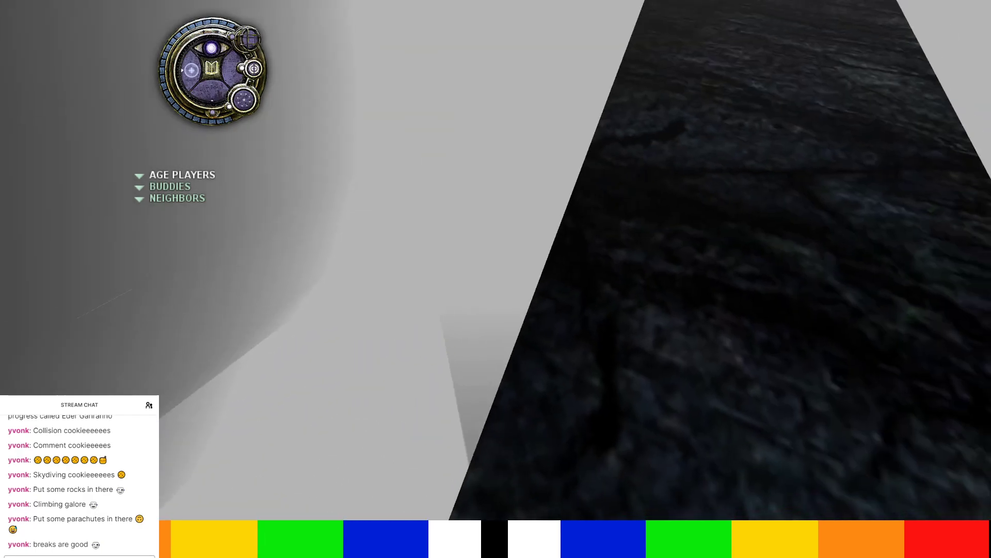
key("Up")
key("Up")
key("Left")
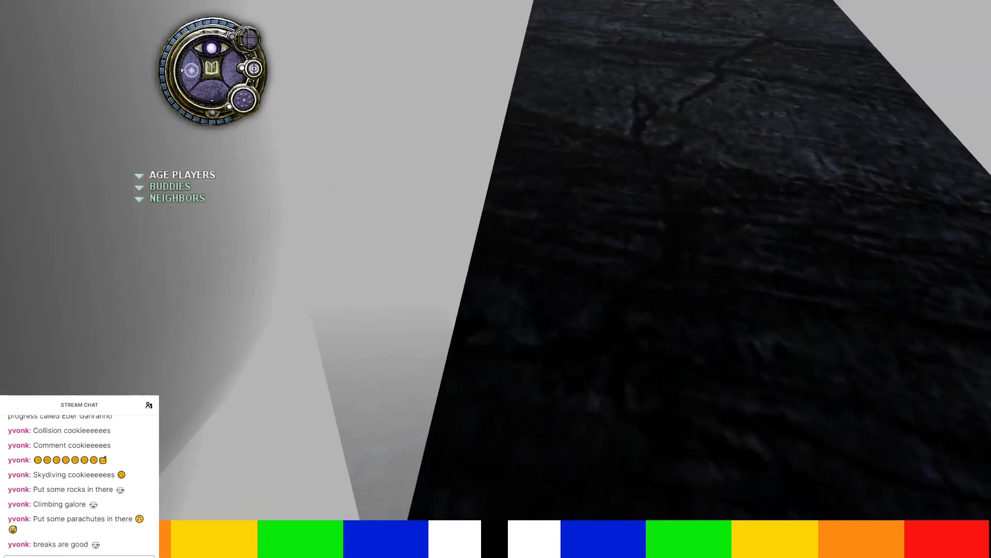
key("Up")
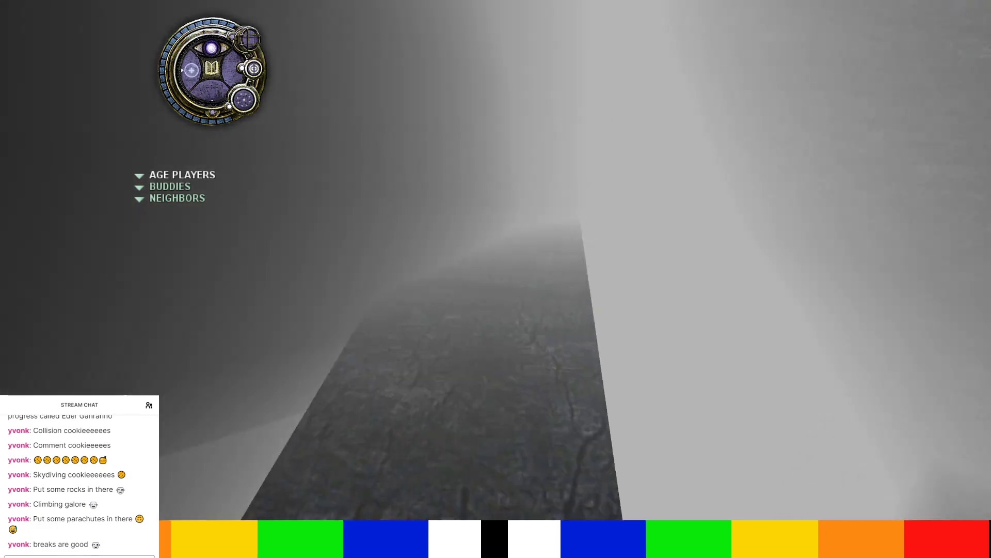
key("Up")
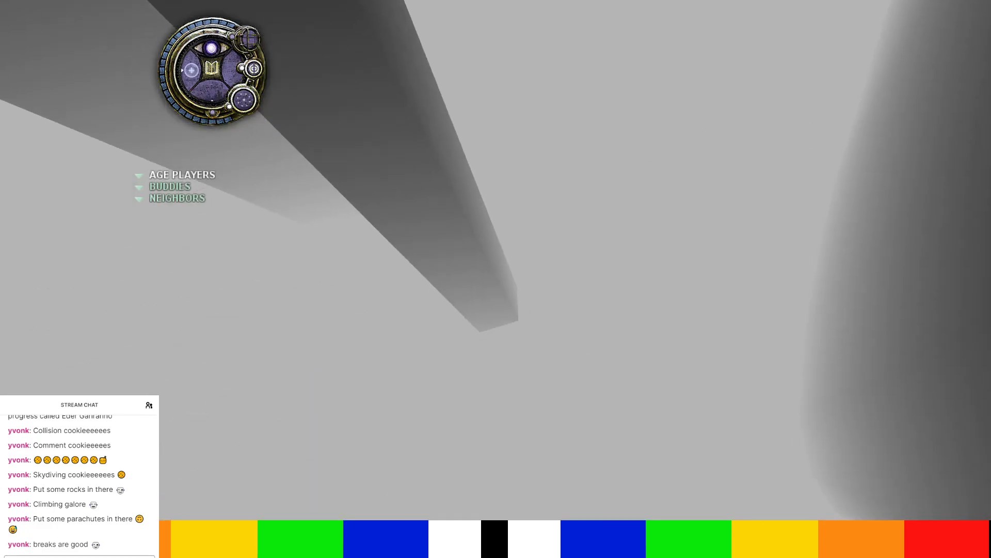
Continue along the next dark spear and turn to face the narrow spear reaching into the fog.
key("Up")
key("Left")
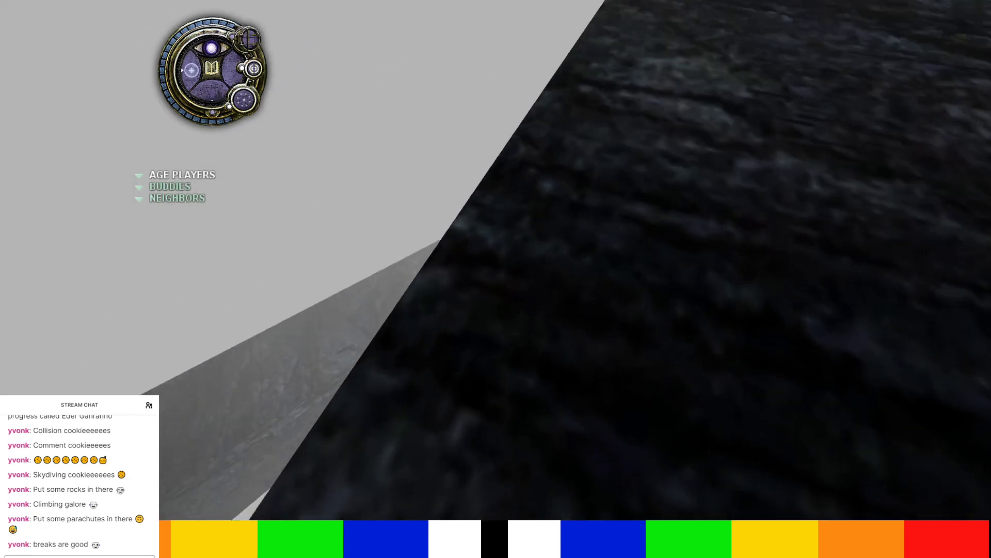
key("Right")
key("Up")
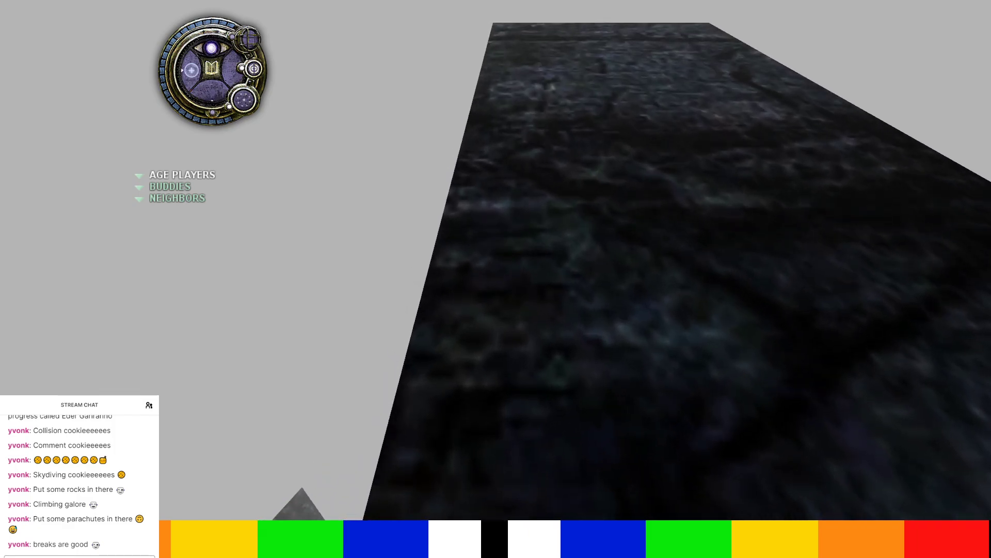
key("Right")
key("Left")
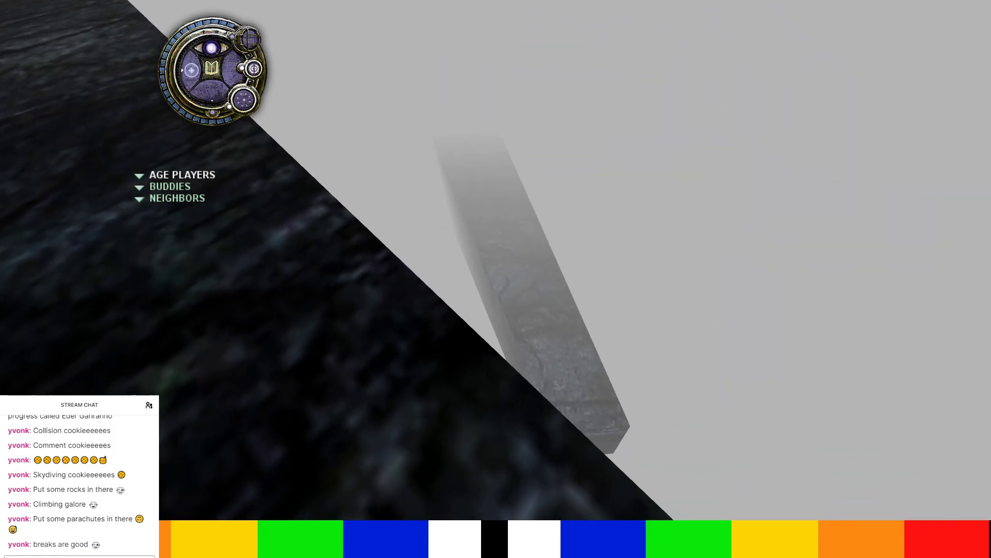
Cross to the spear reaching into the fog, turn along it and survey the cavern floor.
key("Up")
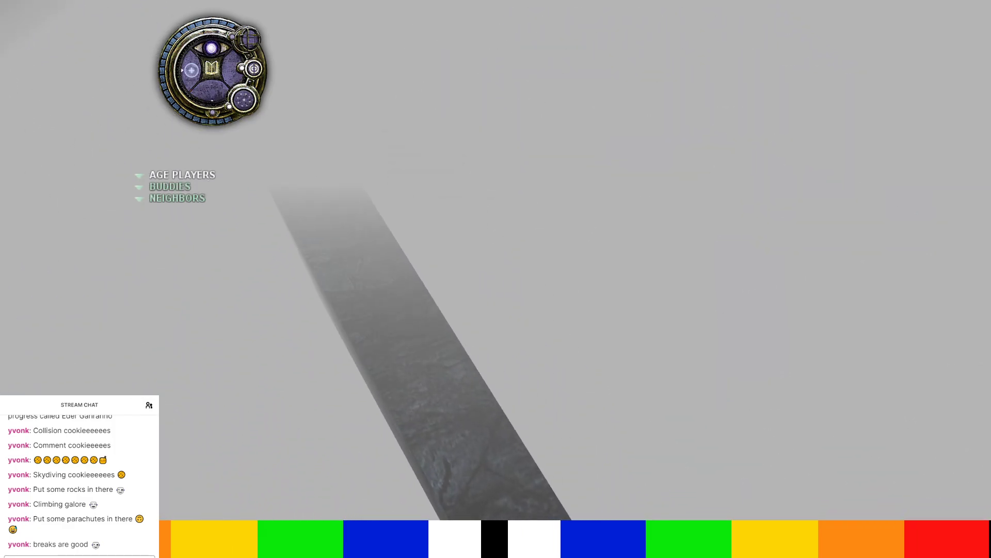
key("Right")
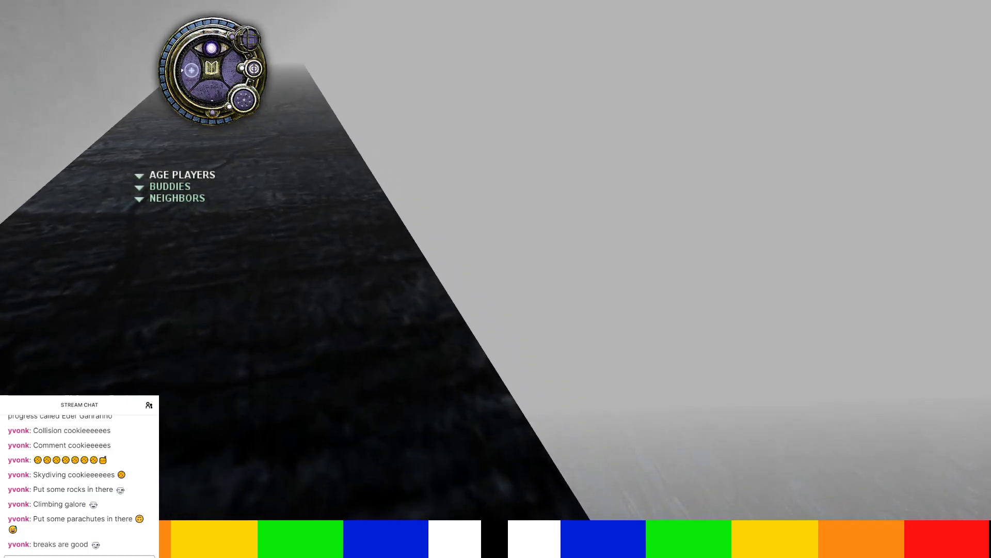
key("Left")
key("Left")
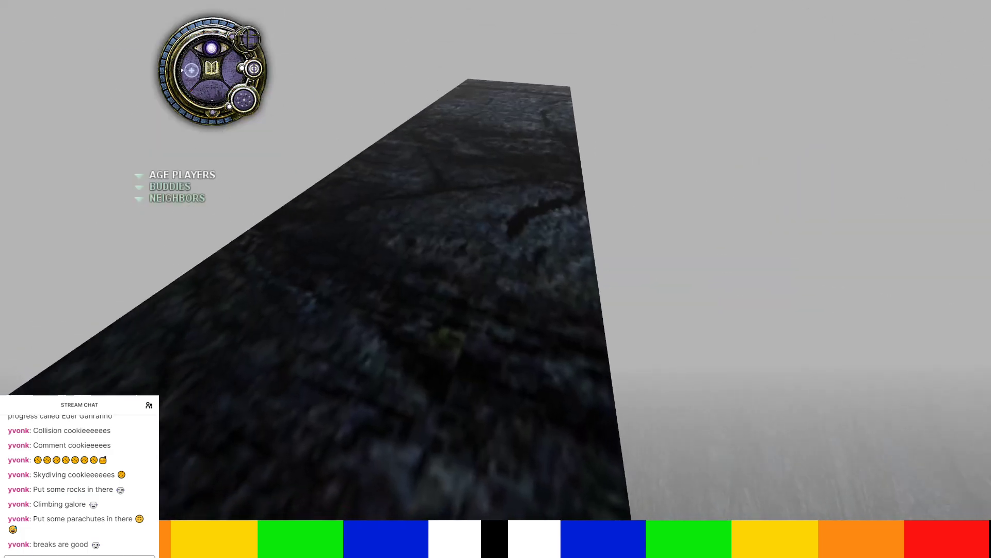
key("Right")
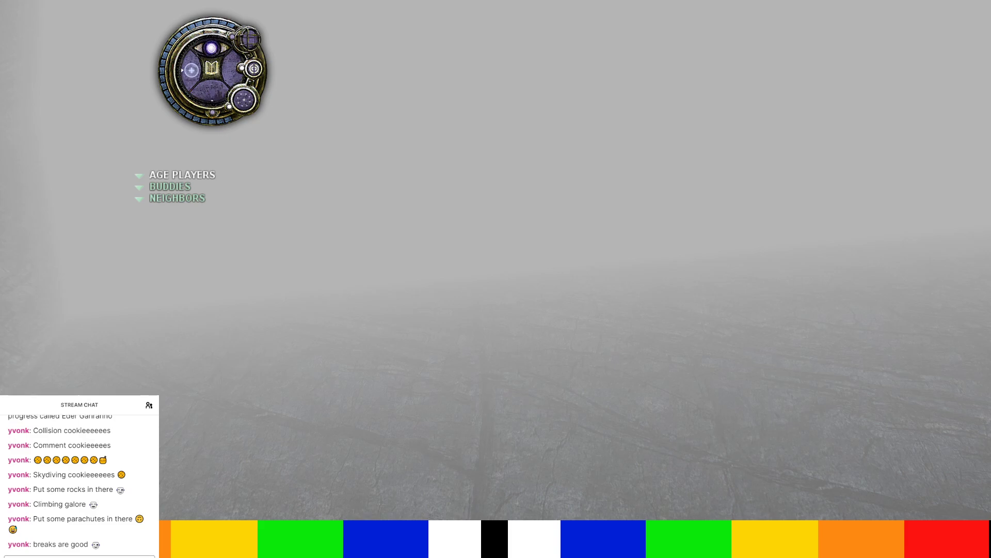
right_click_drag(405, 354, 429, 150)
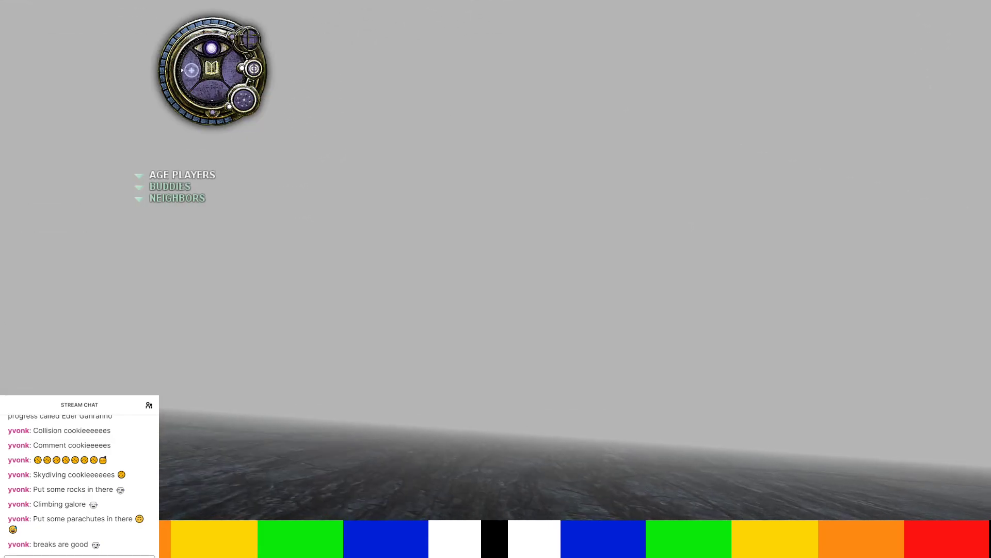
Quit Uru from the game's options and confirm the exit to return to Blender.
key("Escape")
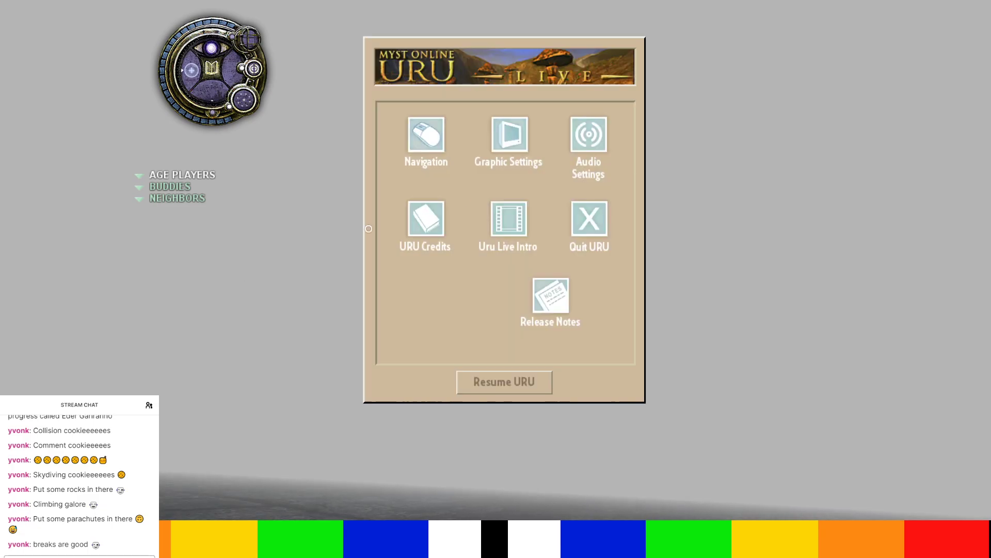
left_click(587, 214)
left_click(553, 343)
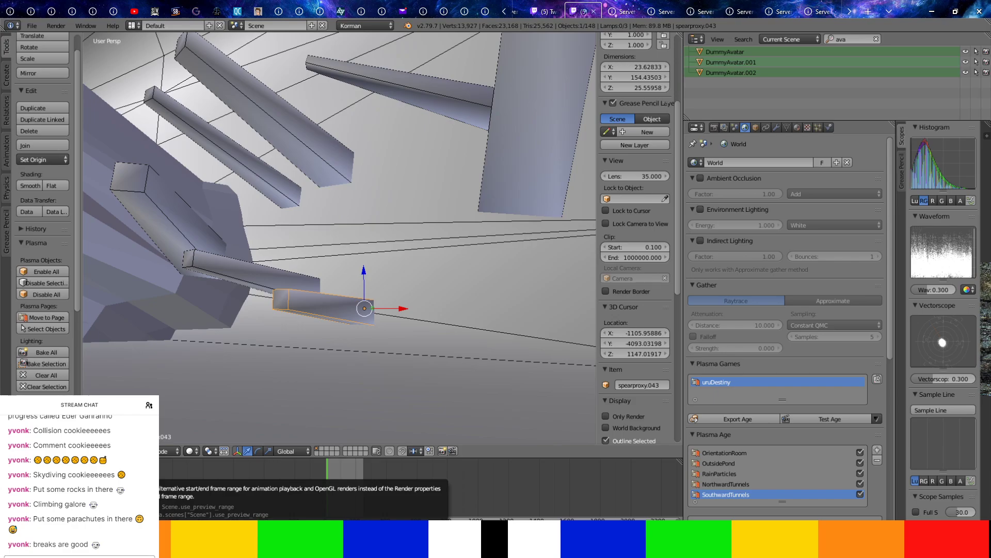
Duplicate the spiralpuzle-middleplatform rock standing on the ledge near the spear path.
scroll(400, 414, "down", 4)
middle_click_drag(399, 414, 218, 271)
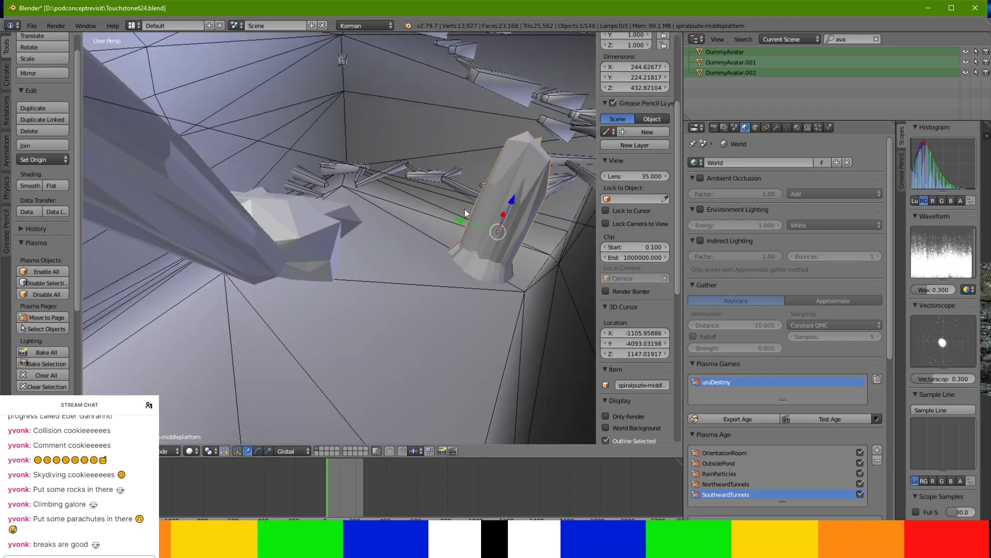
middle_click_drag(501, 206, 405, 218)
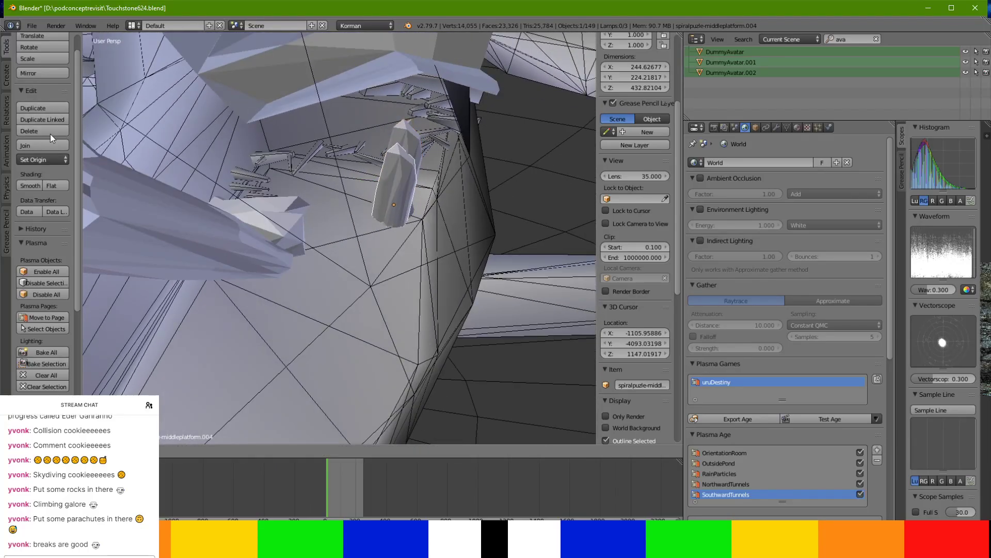
Place the rock copy in front of the original on the ledge and enlarge it to a scale of 1.257.
key("shift+d")
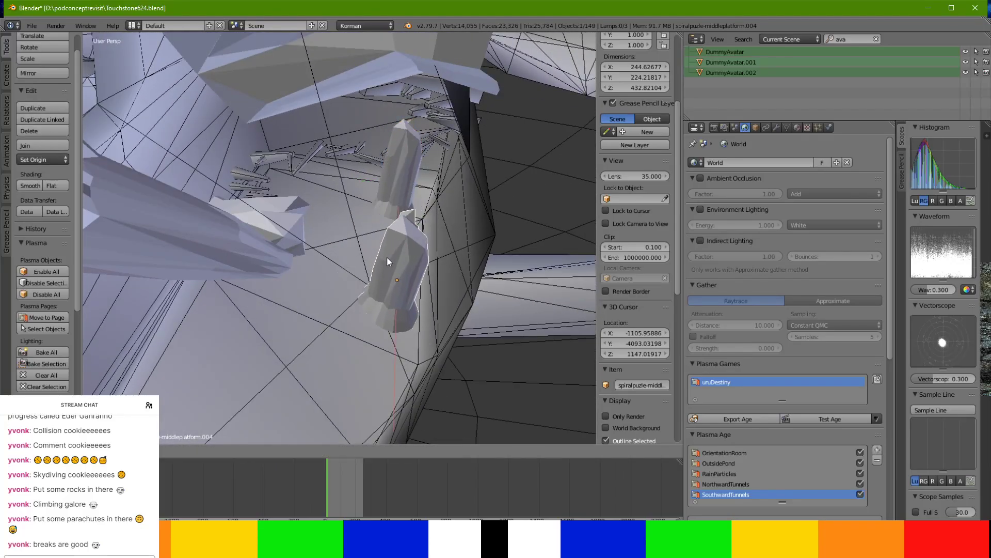
left_click(312, 265)
middle_click_drag(311, 265, 364, 200)
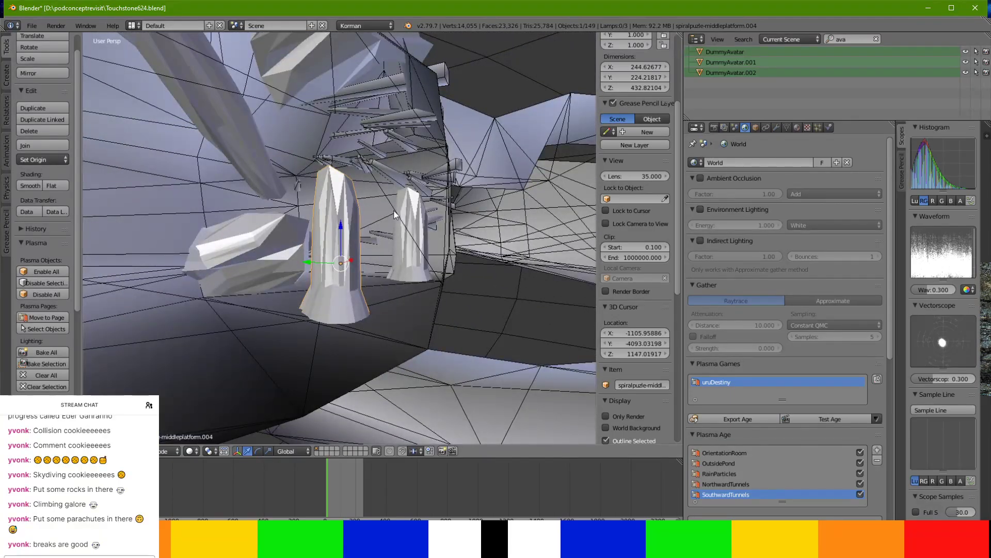
key("g")
key("z")
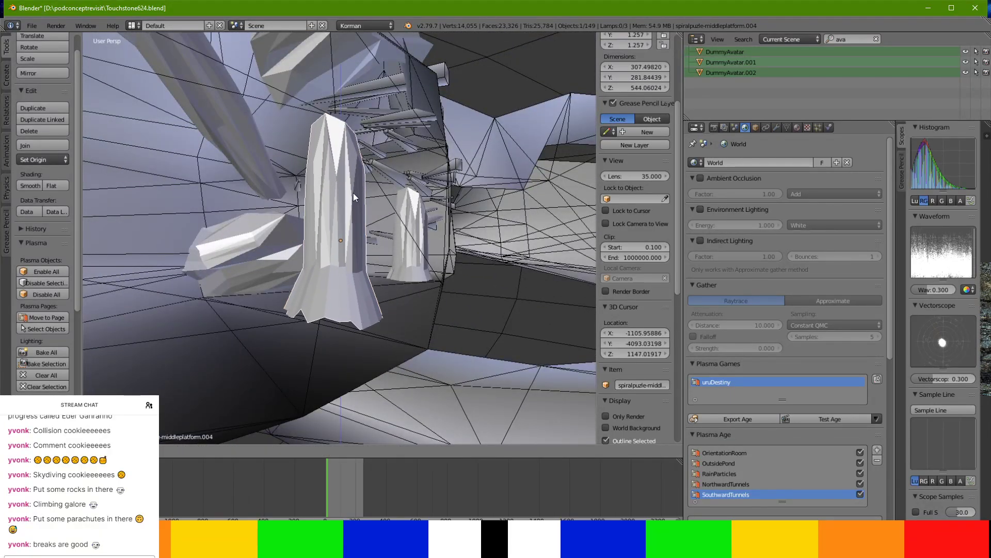
left_click(351, 205)
Turn the enlarged rock copy to a different orientation and nudge it into position on the ledge.
middle_click_drag(352, 204, 380, 284)
key("r")
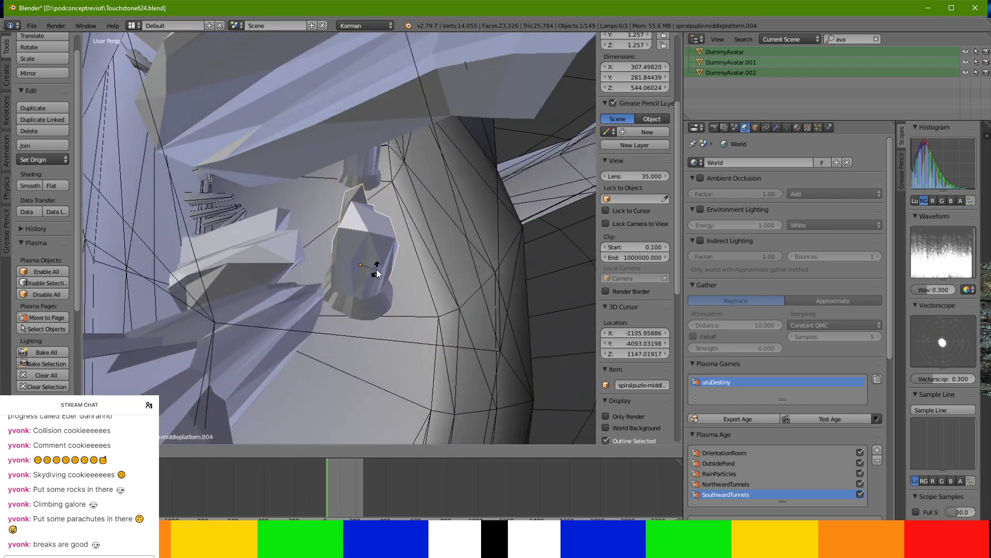
left_click(344, 287)
middle_click_drag(344, 287, 345, 238)
left_click_drag(357, 236, 368, 255)
left_click_drag(352, 295, 357, 296)
Tilt the enlarged rock from a side view and apply its rotation and scale.
middle_click_drag(357, 297, 342, 187)
key("r")
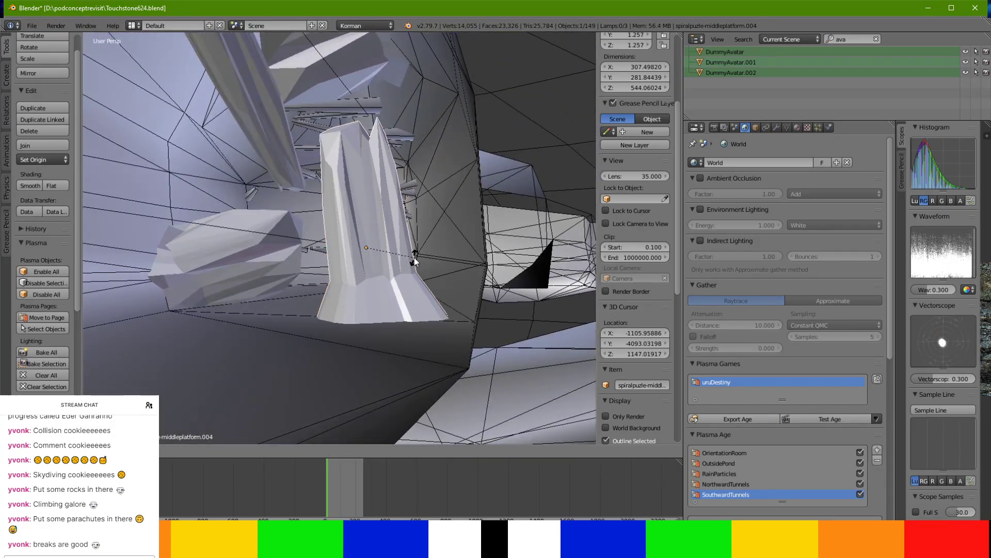
left_click_drag(339, 251, 360, 246)
middle_click_drag(359, 246, 378, 262)
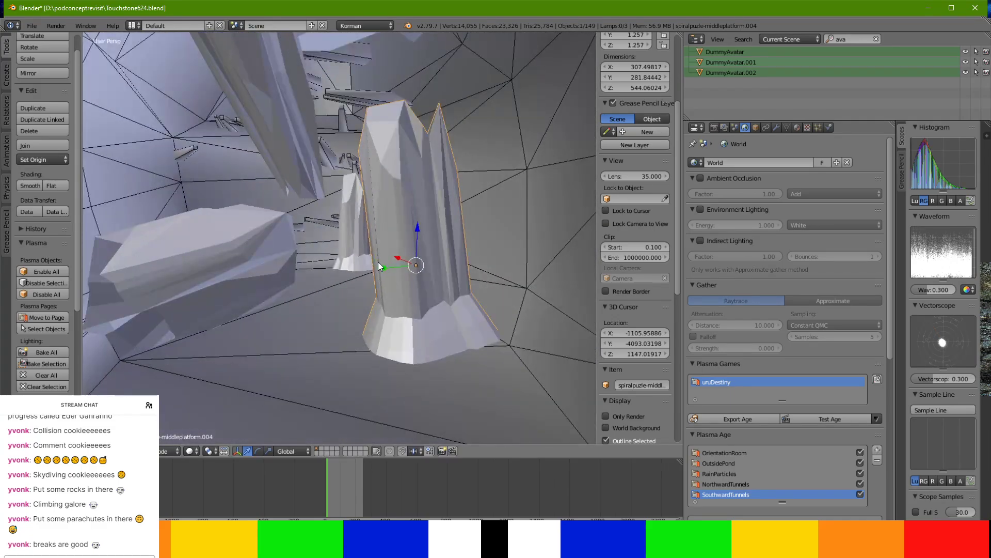
key("ctrl+a")
left_click(378, 262)
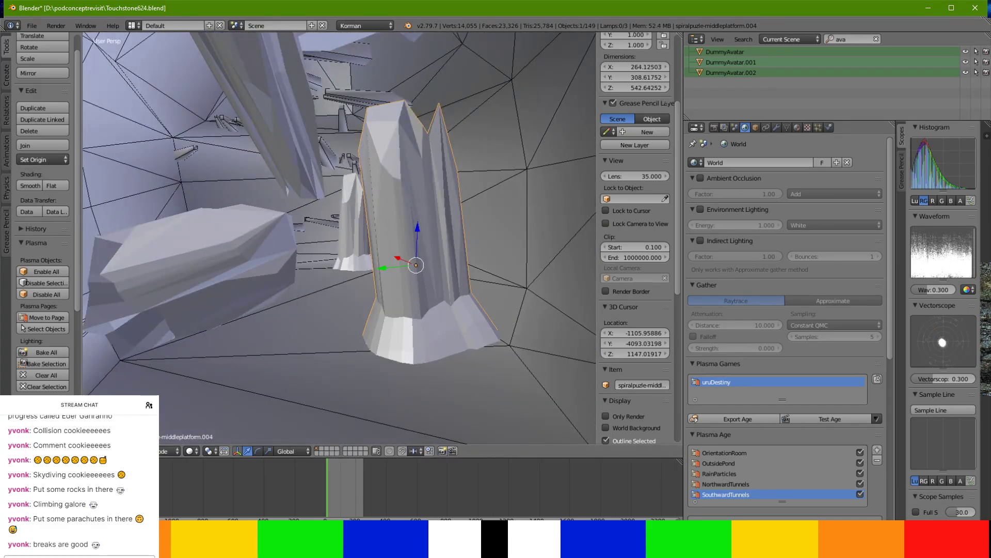
Check the new rock's placement beside the original and start a test of the age.
key("alt+Tab")
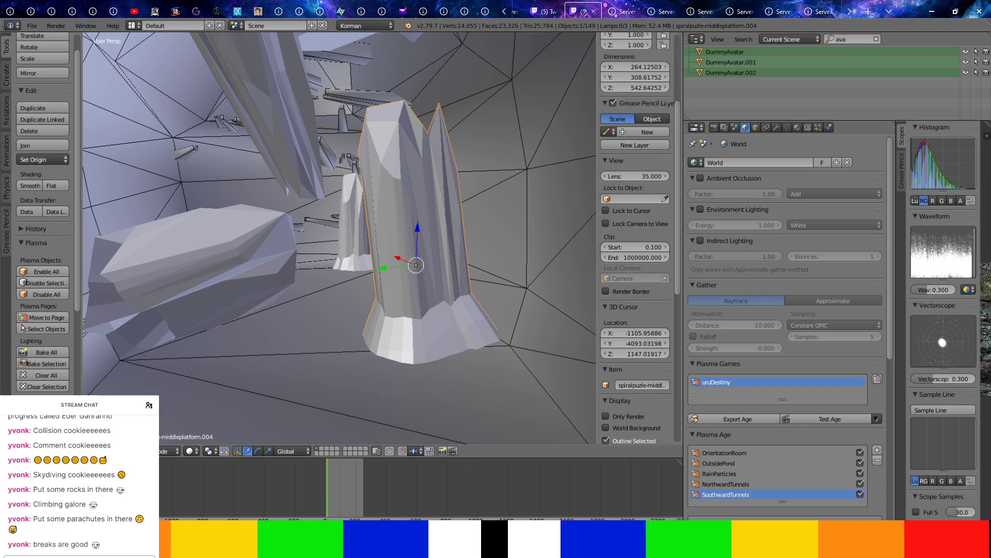
key("alt+Tab")
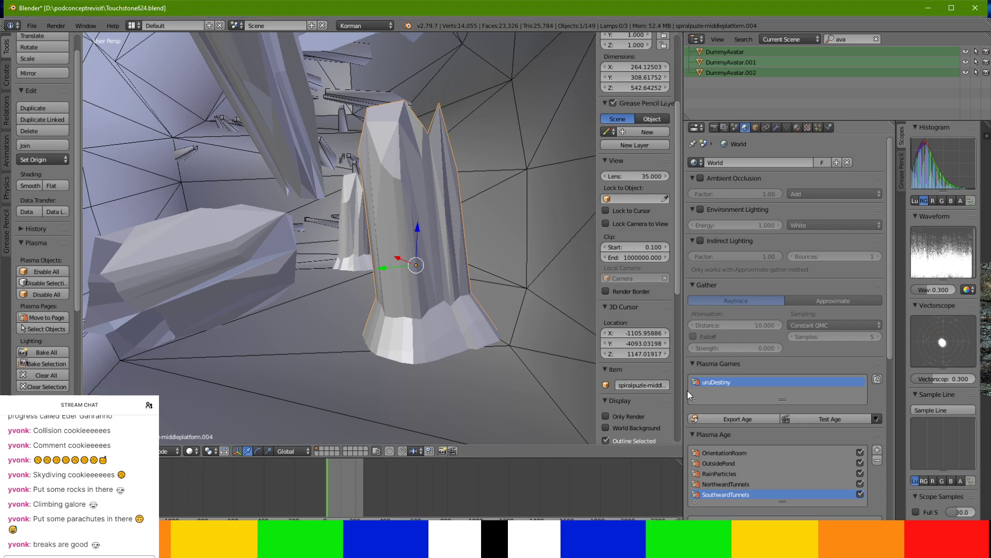
middle_click_drag(457, 301, 619, 446)
left_click(812, 421)
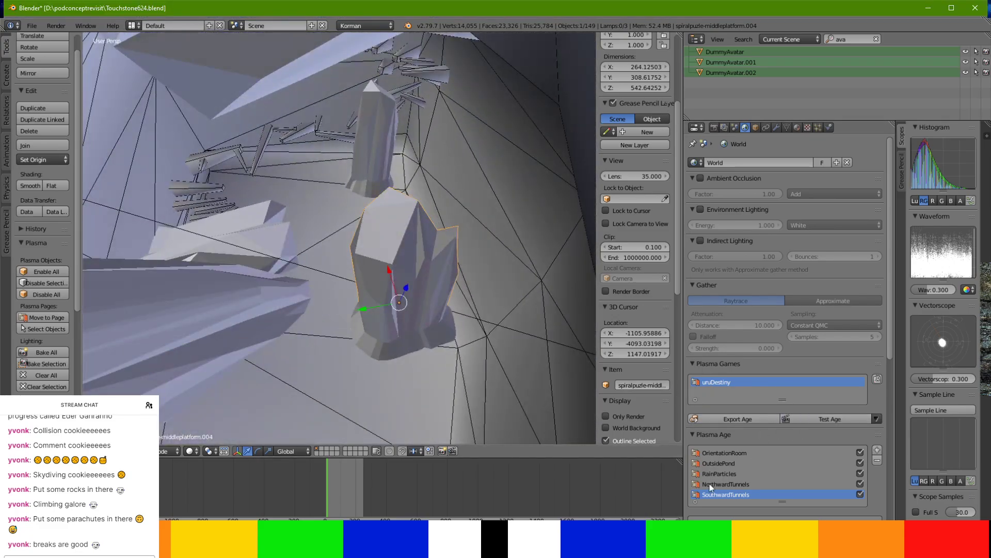